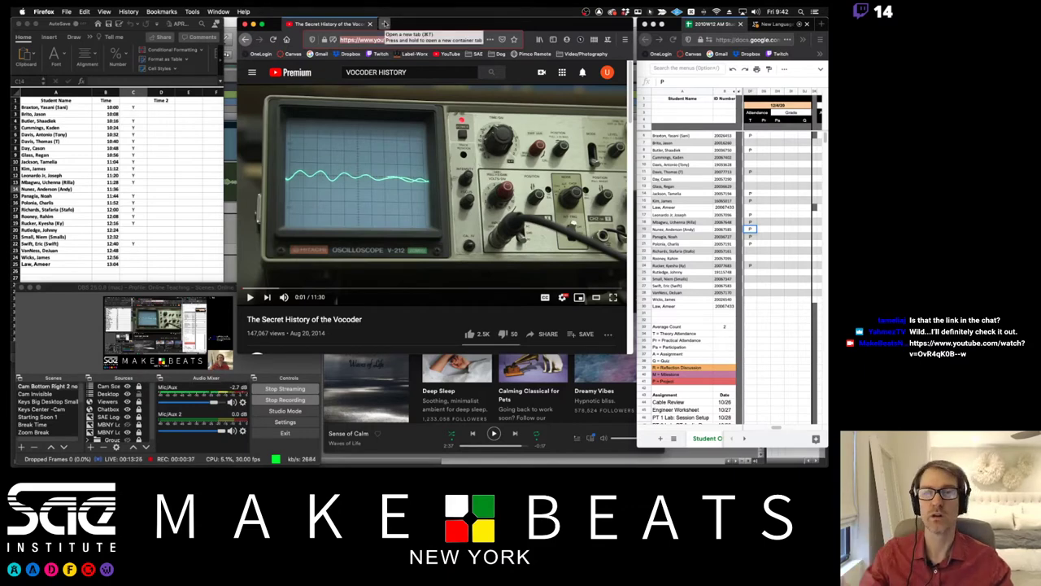
Search DuckDuckGo for 'tal plugins' in a new Firefox tab.
{"action": "left_click", "coordinate": [385, 24]}
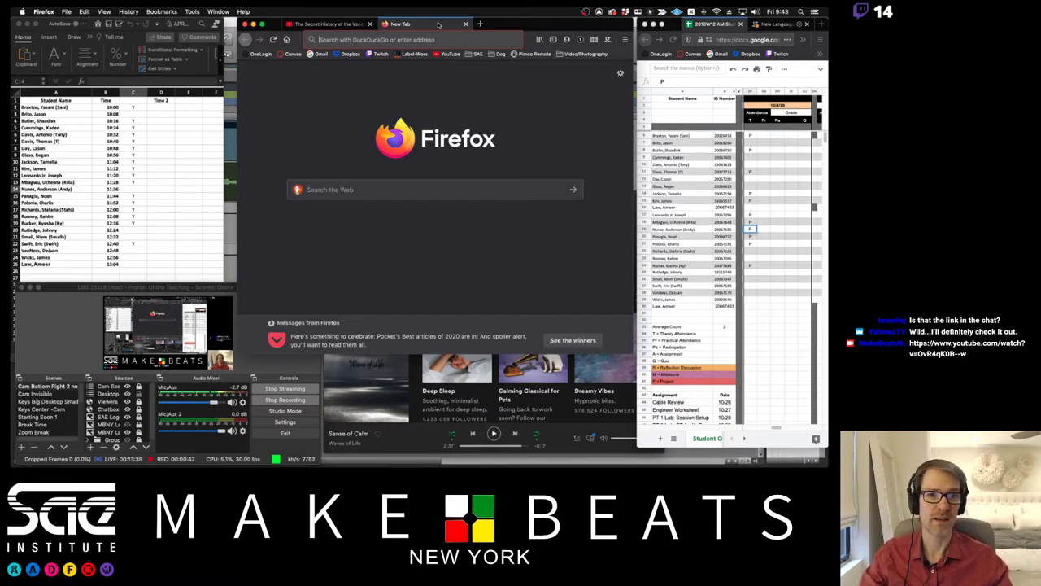
{"action": "left_click", "coordinate": [428, 40]}
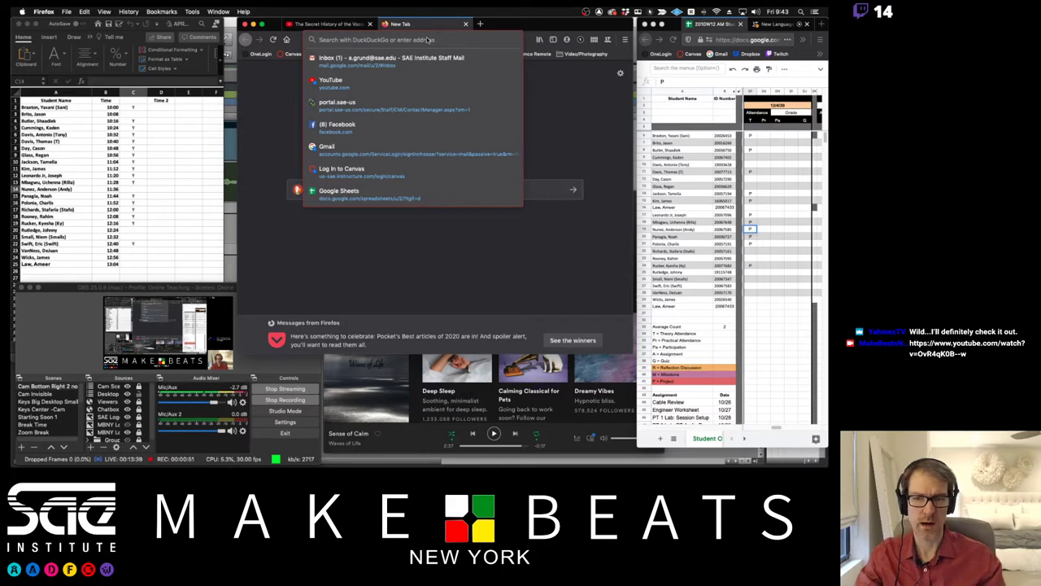
{"action": "type", "text": "tal"}
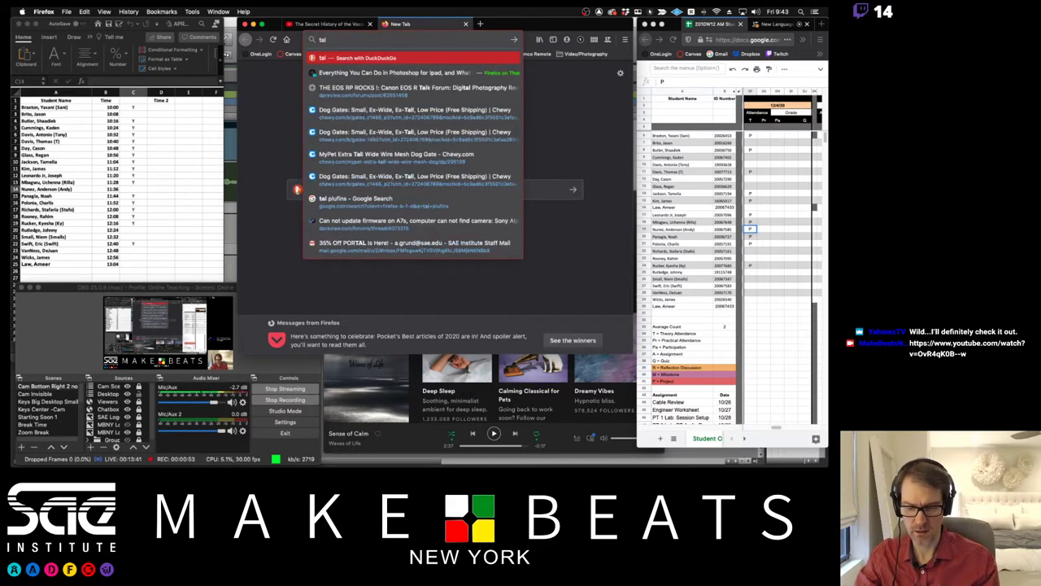
{"action": "type", "text": " plugins"}
{"action": "key", "text": "Return"}
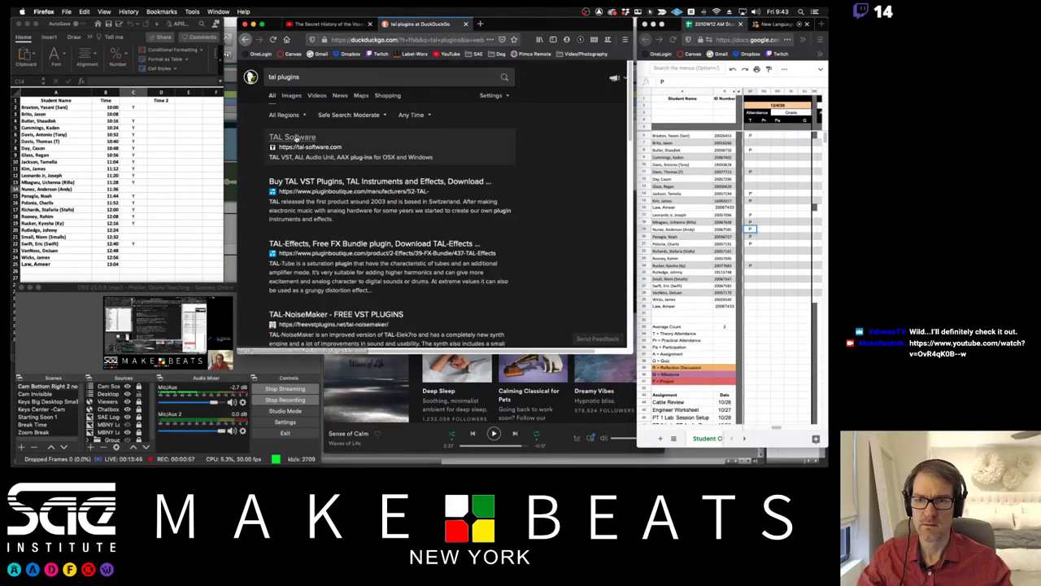
Open the TAL Software site from the results, then move and enlarge the browser window.
{"action": "left_click", "coordinate": [294, 137]}
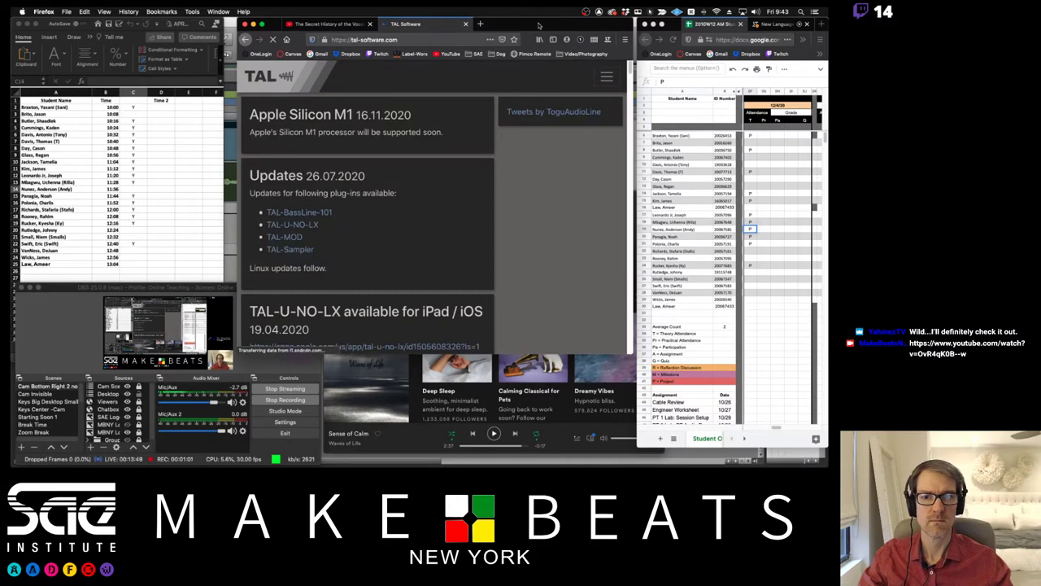
{"action": "left_click_drag", "start_coordinate": [539, 26], "coordinate": [526, 25]}
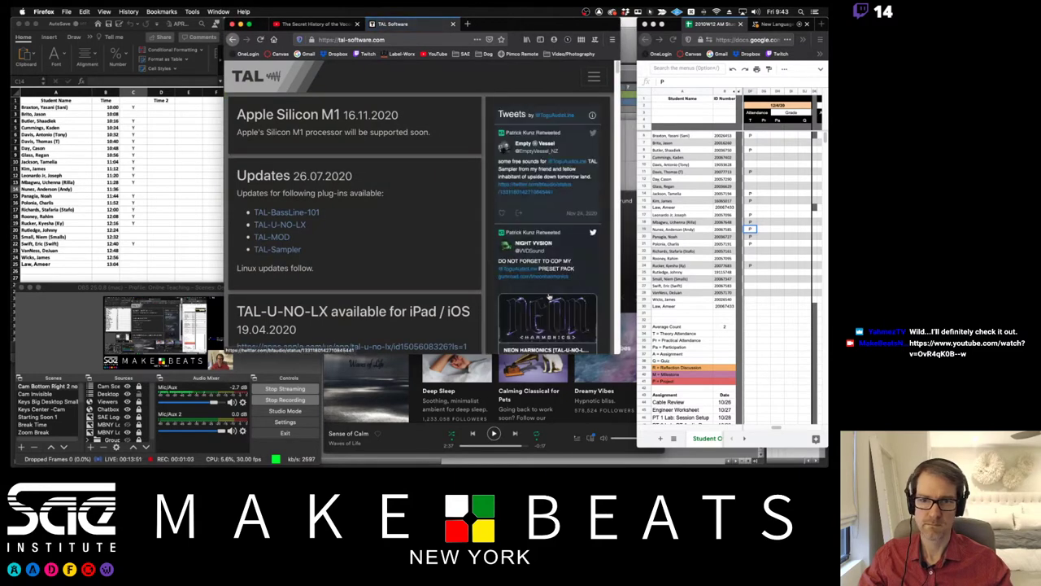
{"action": "left_click_drag", "start_coordinate": [616, 354], "coordinate": [644, 420]}
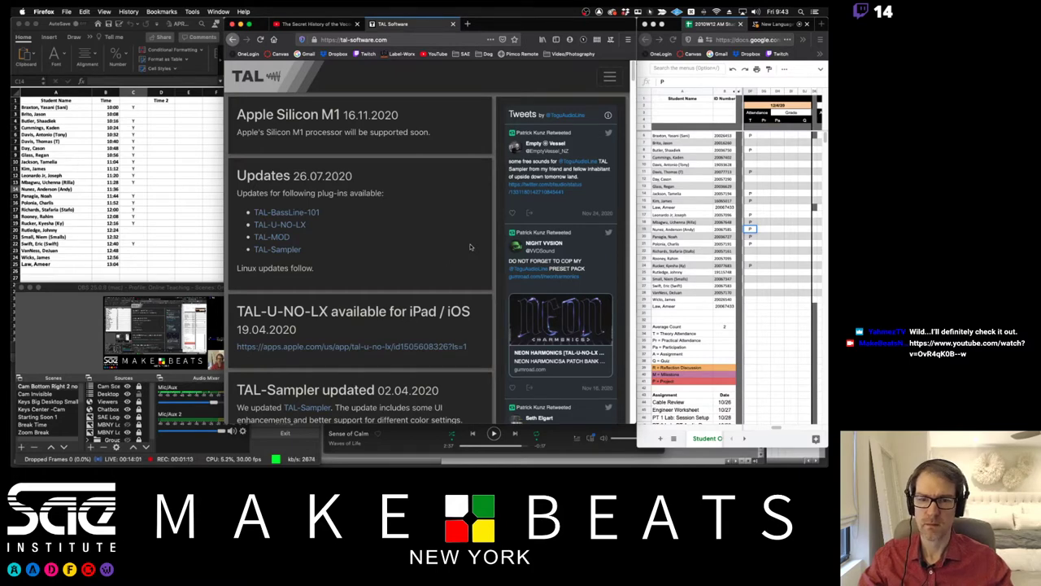
Scroll through the TAL Software news feed to the Apple Silicon M1 and 26.07.2020 posts.
{"action": "scroll", "coordinate": [469, 247], "scroll_direction": "down", "scroll_amount": 3}
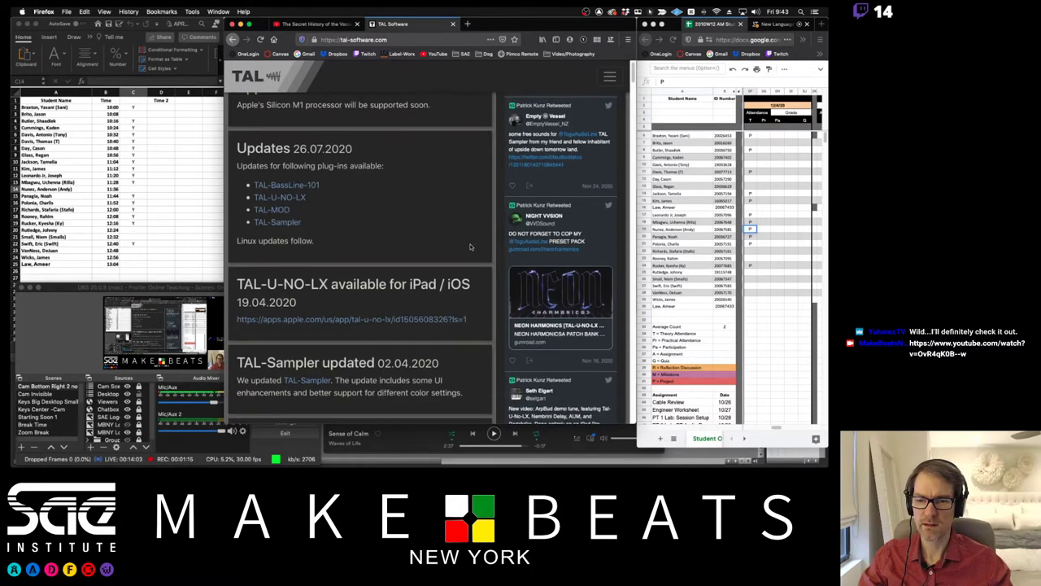
{"action": "scroll", "coordinate": [469, 247], "scroll_direction": "down", "scroll_amount": 9}
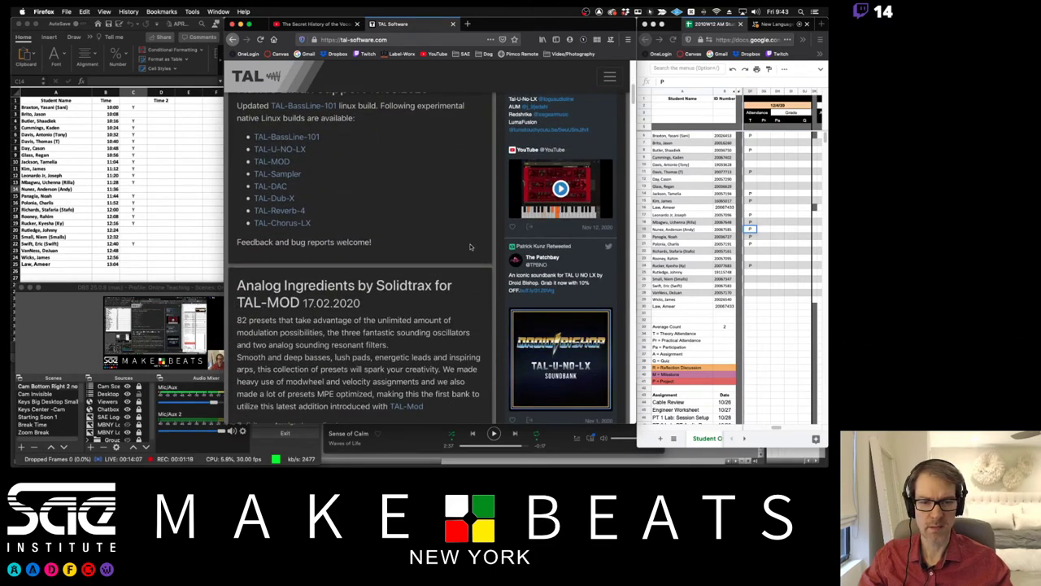
{"action": "scroll", "coordinate": [469, 247], "scroll_direction": "down", "scroll_amount": 4}
{"action": "scroll", "coordinate": [469, 246], "scroll_direction": "down", "scroll_amount": 5}
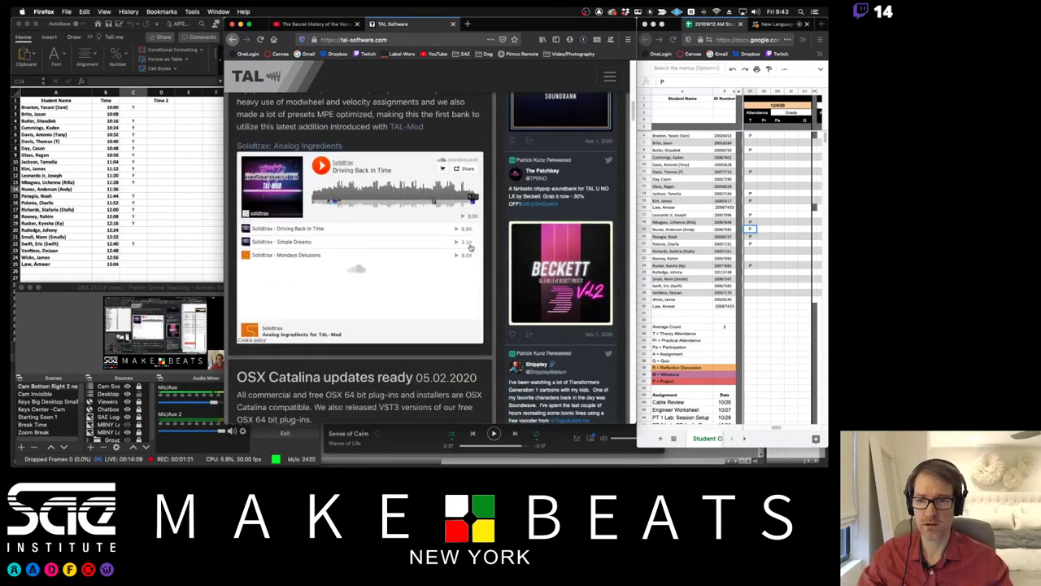
{"action": "scroll", "coordinate": [469, 246], "scroll_direction": "down", "scroll_amount": 5}
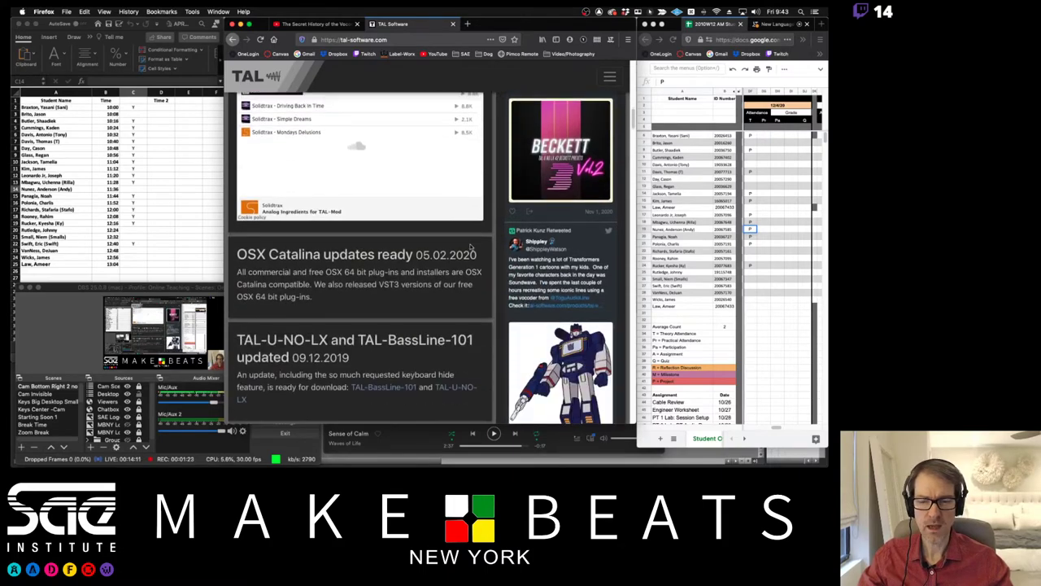
{"action": "scroll", "coordinate": [469, 246], "scroll_direction": "up", "scroll_amount": 15}
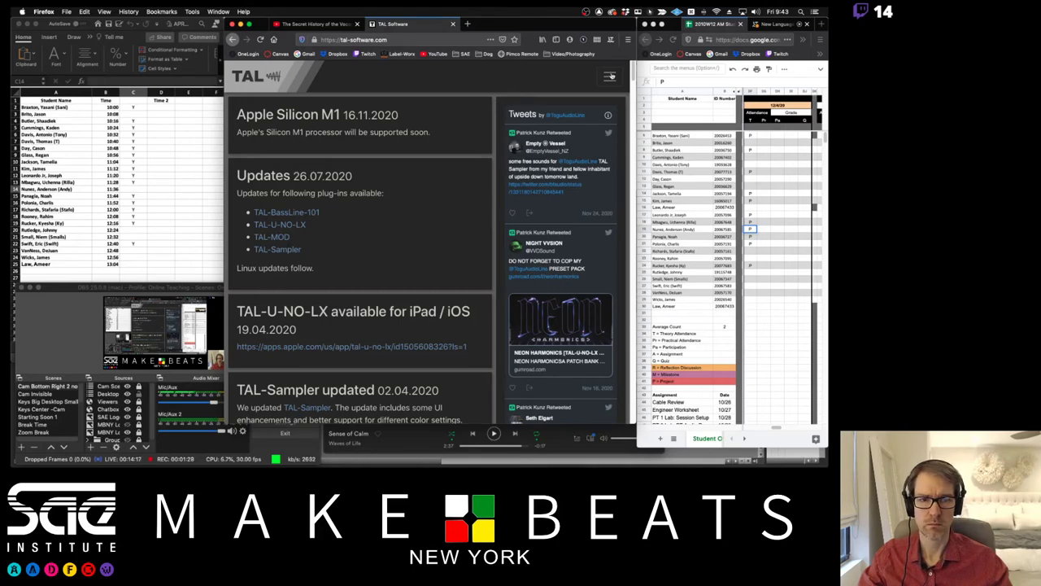
Go to the TAL plug-ins page through the site's navigation menu.
{"action": "left_click", "coordinate": [611, 75]}
{"action": "left_click", "coordinate": [253, 118]}
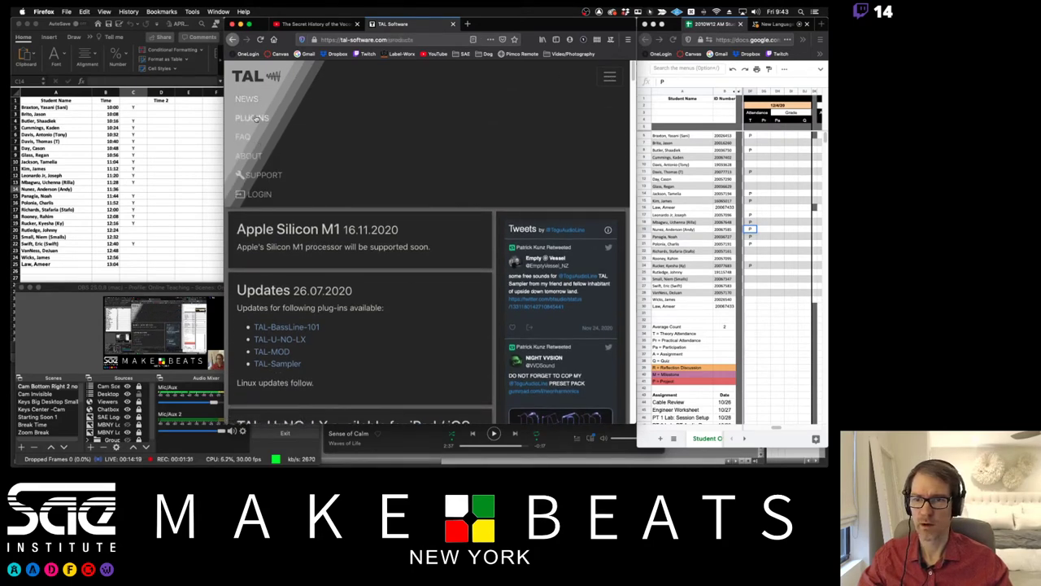
{"action": "scroll", "coordinate": [525, 195], "scroll_direction": "down", "scroll_amount": 3}
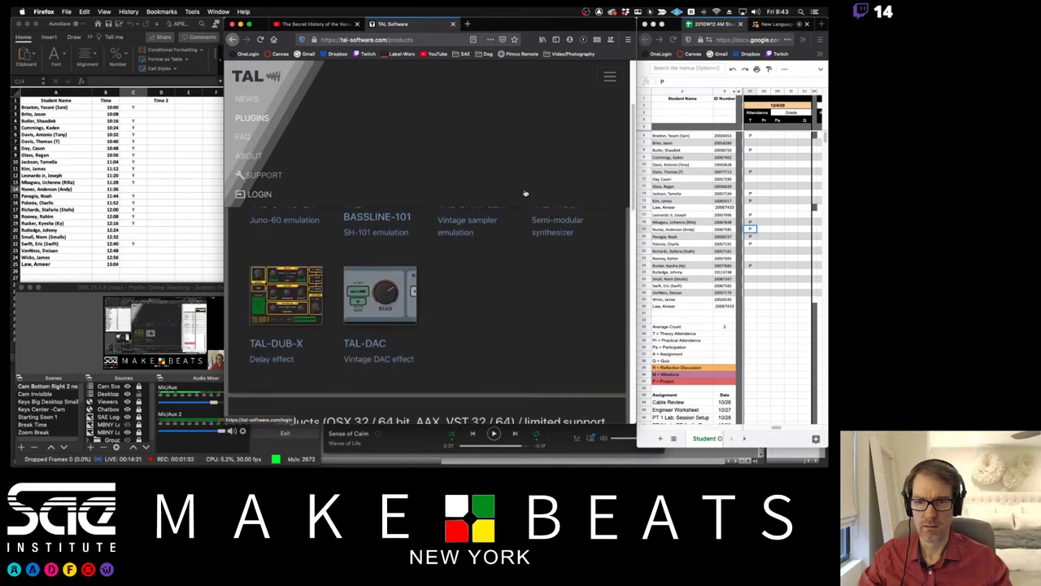
{"action": "left_click", "coordinate": [611, 76]}
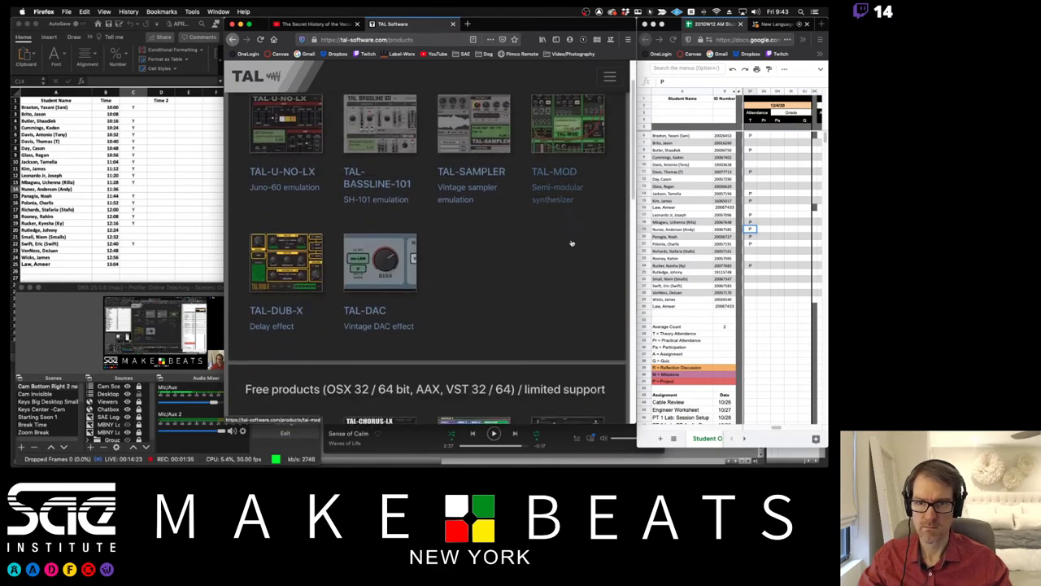
Browse the plug-in product grid and open the TAL-Dub-X product page.
{"action": "scroll", "coordinate": [571, 241], "scroll_direction": "down", "scroll_amount": 2}
{"action": "scroll", "coordinate": [571, 242], "scroll_direction": "up", "scroll_amount": 2}
{"action": "scroll", "coordinate": [571, 241], "scroll_direction": "up", "scroll_amount": 1}
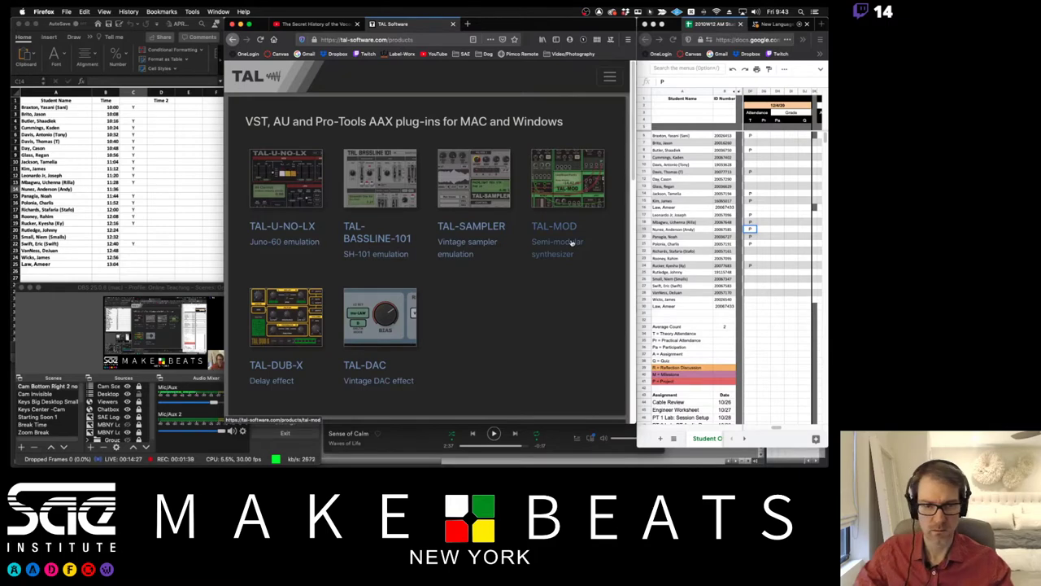
{"action": "scroll", "coordinate": [571, 242], "scroll_direction": "down", "scroll_amount": 5}
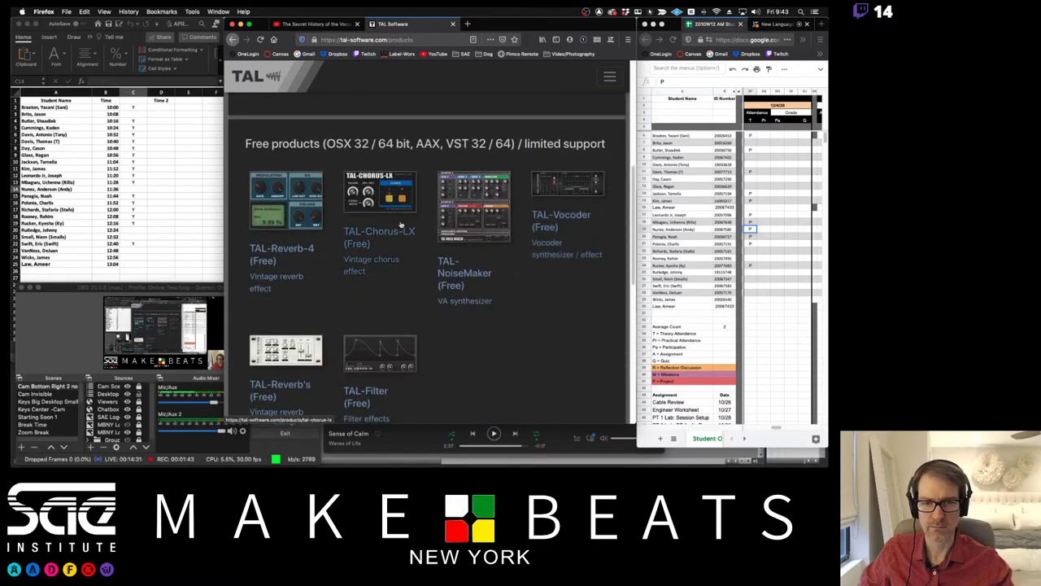
{"action": "scroll", "coordinate": [373, 271], "scroll_direction": "down", "scroll_amount": 1}
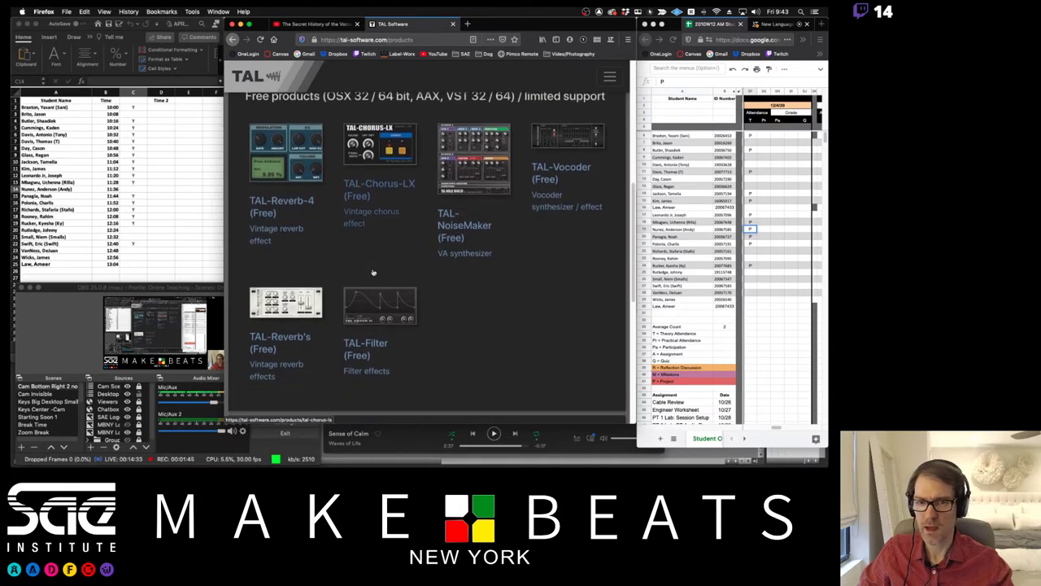
{"action": "scroll", "coordinate": [373, 271], "scroll_direction": "down", "scroll_amount": 1}
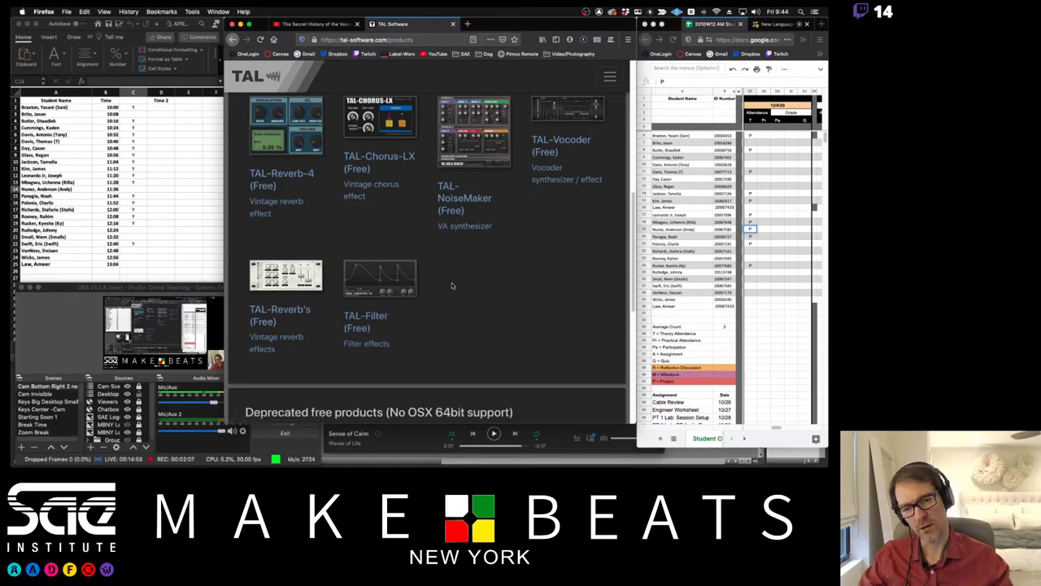
{"action": "scroll", "coordinate": [454, 280], "scroll_direction": "down", "scroll_amount": 3}
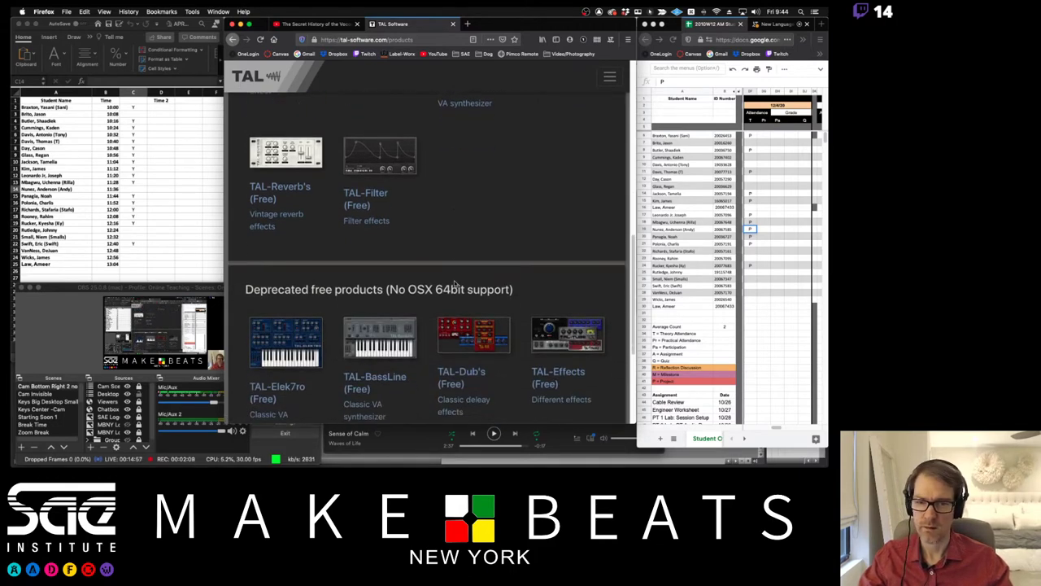
{"action": "scroll", "coordinate": [454, 284], "scroll_direction": "down", "scroll_amount": 4}
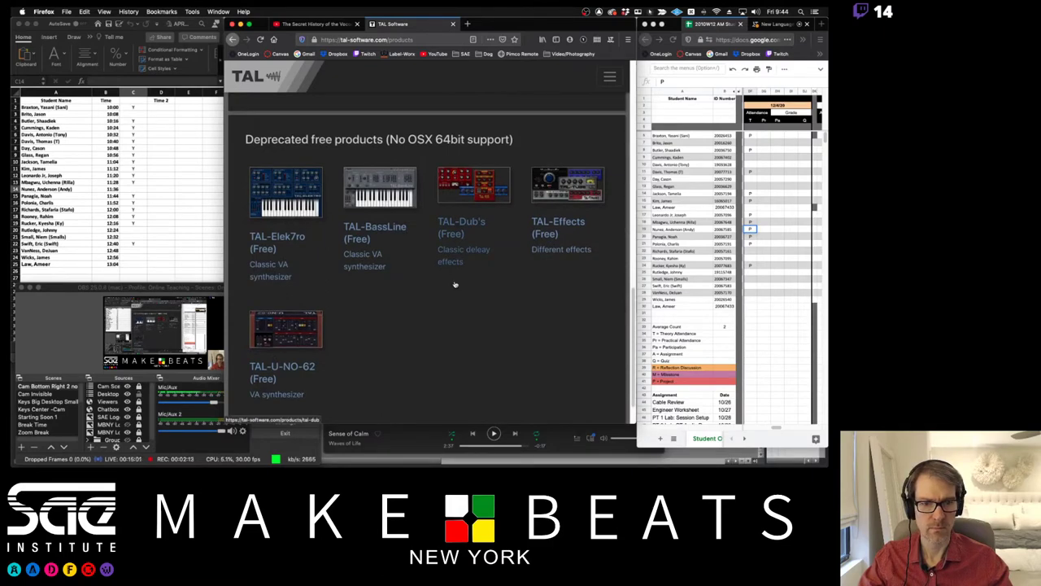
{"action": "scroll", "coordinate": [454, 284], "scroll_direction": "up", "scroll_amount": 10}
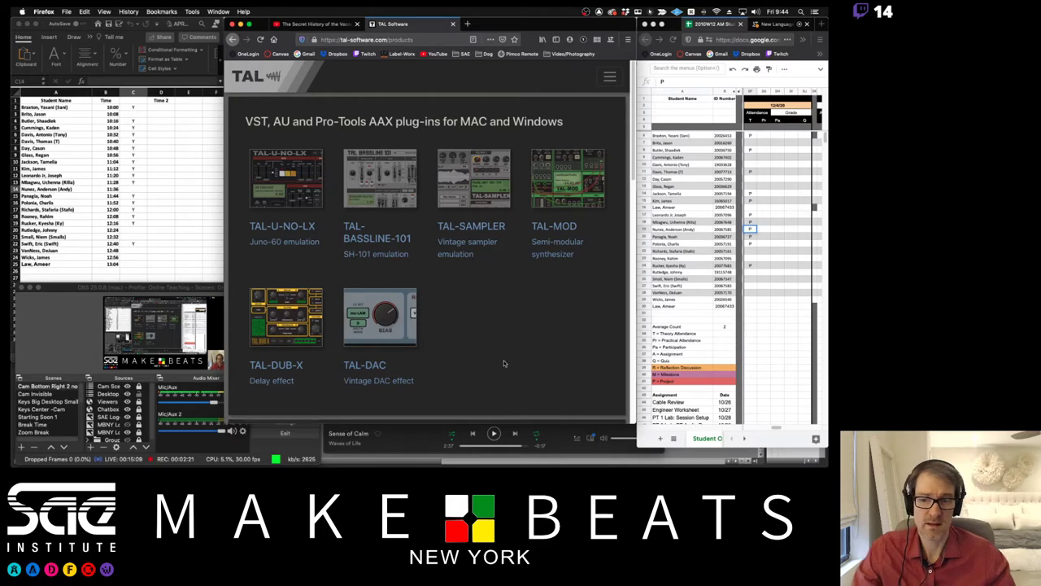
{"action": "left_click", "coordinate": [277, 365]}
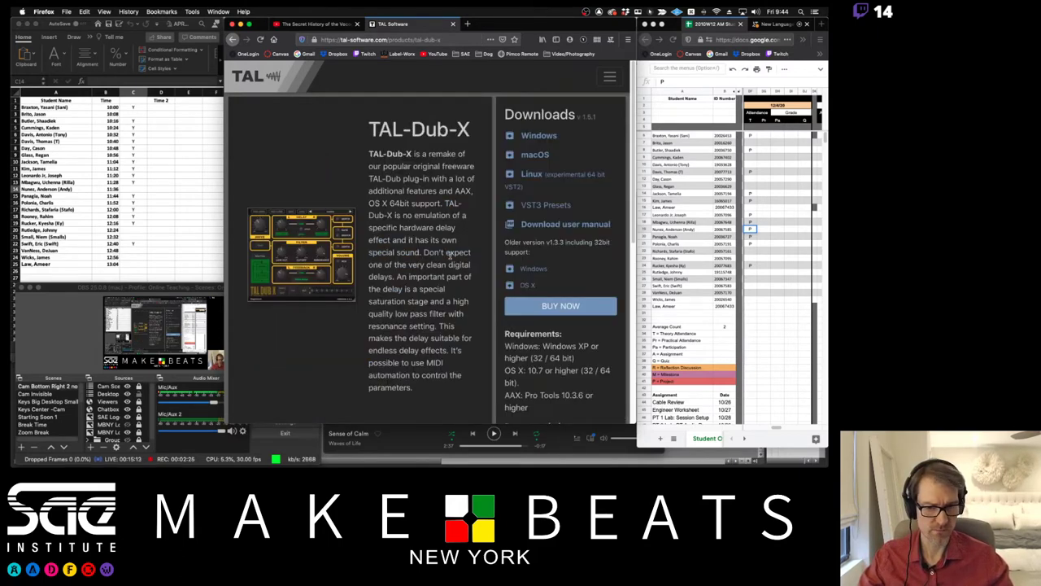
{"action": "scroll", "coordinate": [447, 254], "scroll_direction": "down", "scroll_amount": 1}
{"action": "left_click", "coordinate": [572, 301]}
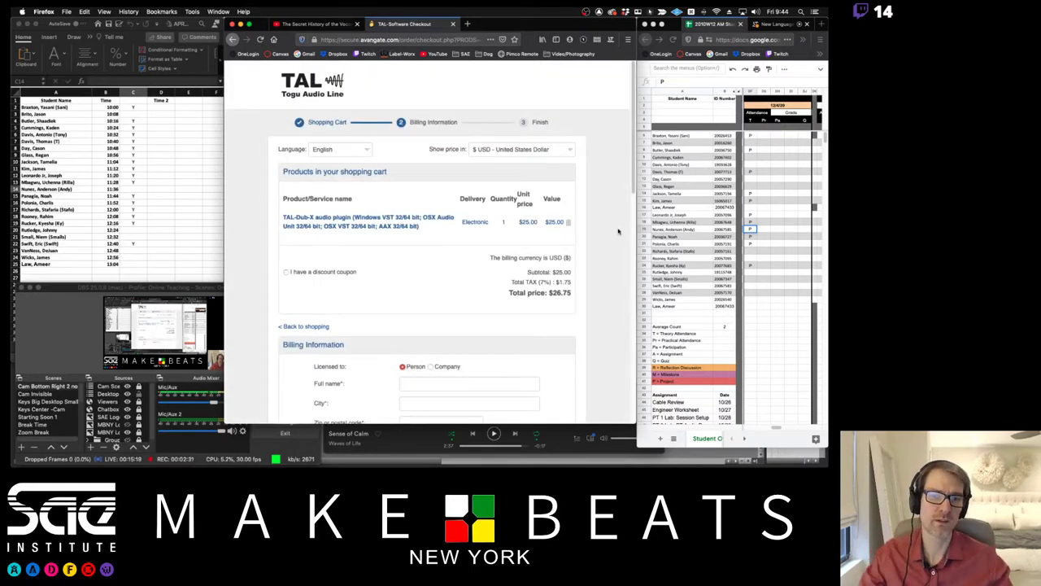
{"action": "left_click", "coordinate": [231, 40]}
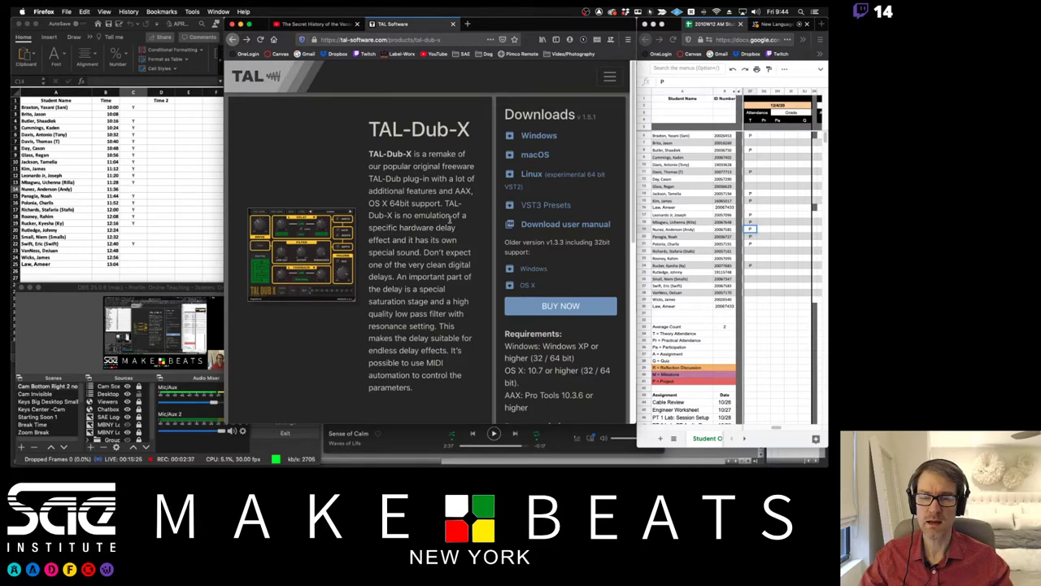
{"action": "scroll", "coordinate": [450, 220], "scroll_direction": "down", "scroll_amount": 5}
{"action": "left_click", "coordinate": [231, 40]}
{"action": "left_click", "coordinate": [231, 40]}
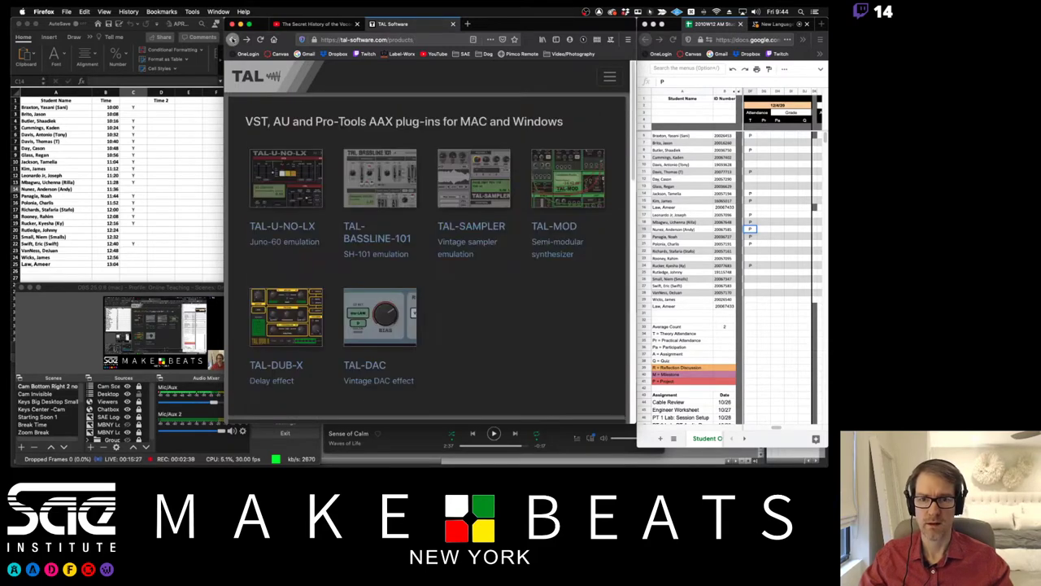
{"action": "scroll", "coordinate": [520, 260], "scroll_direction": "down", "scroll_amount": 5}
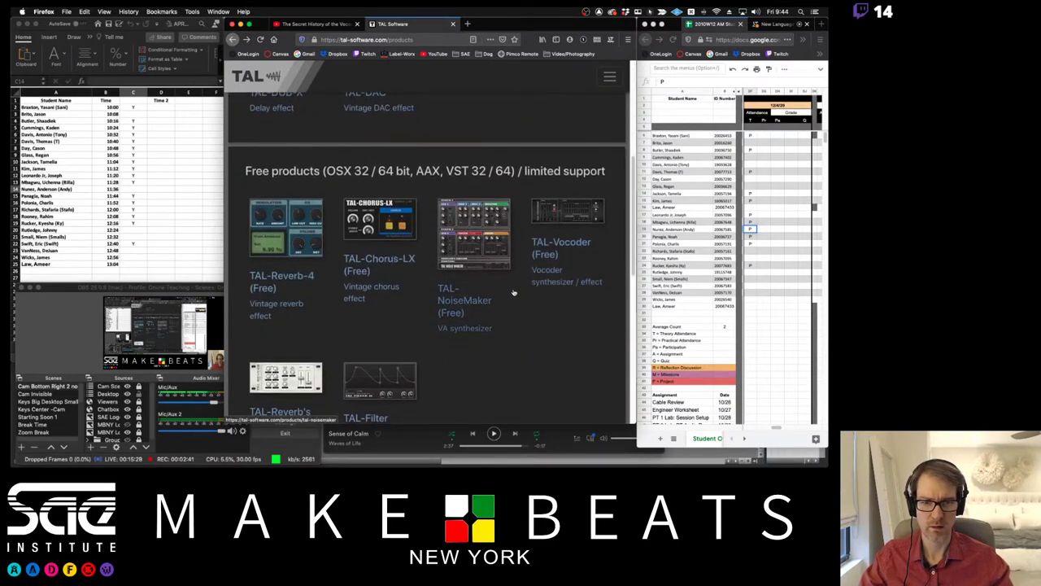
{"action": "scroll", "coordinate": [513, 292], "scroll_direction": "down", "scroll_amount": 6}
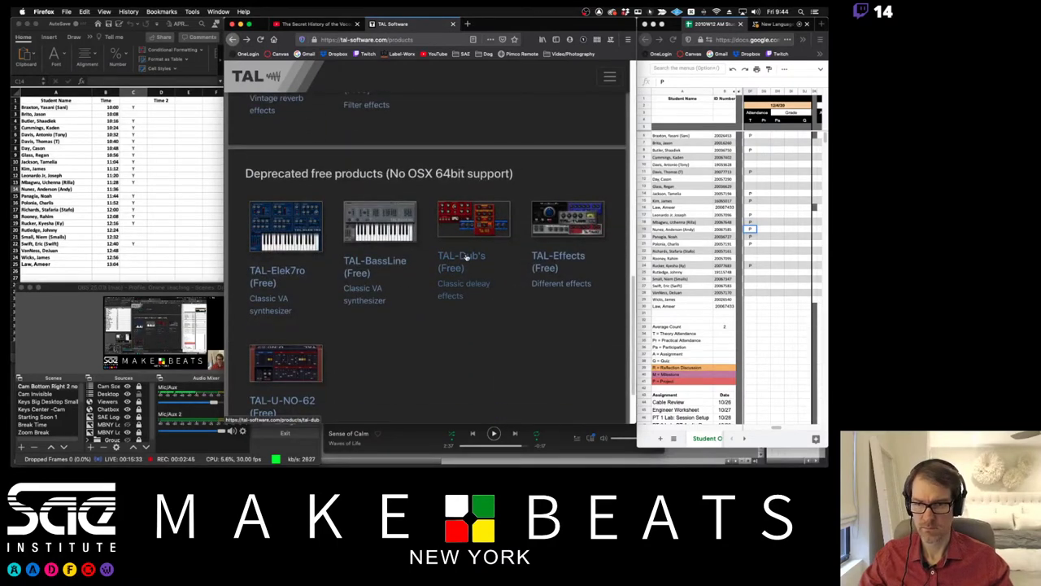
{"action": "scroll", "coordinate": [589, 259], "scroll_direction": "down", "scroll_amount": 2}
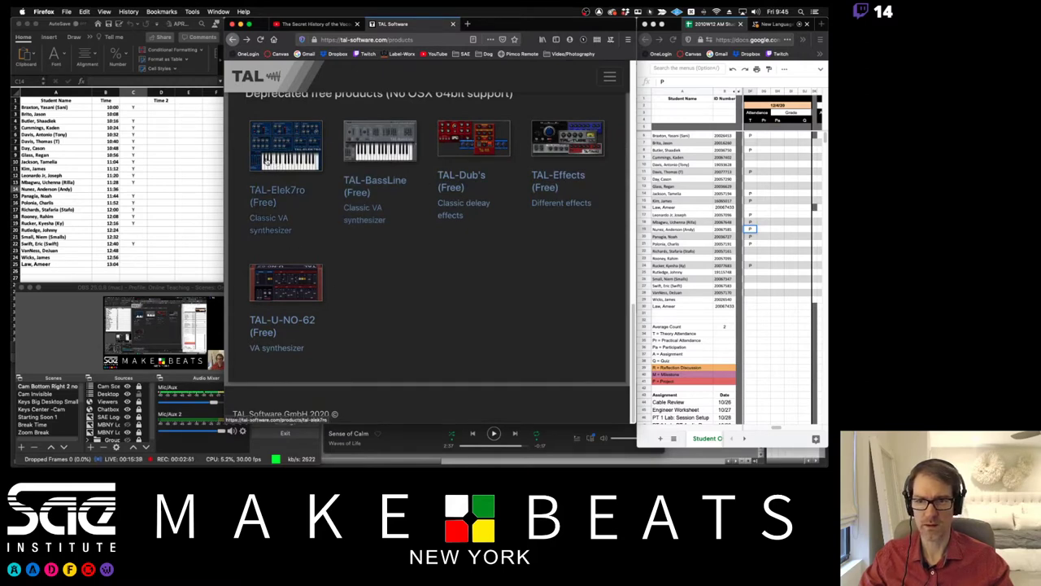
{"action": "scroll", "coordinate": [309, 157], "scroll_direction": "up", "scroll_amount": 4}
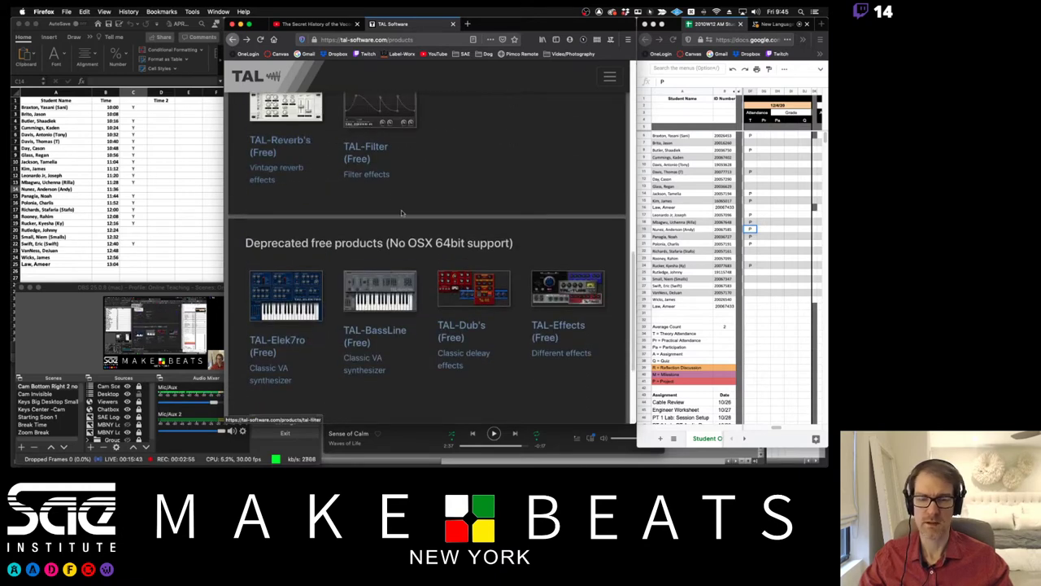
{"action": "scroll", "coordinate": [565, 259], "scroll_direction": "up", "scroll_amount": 1}
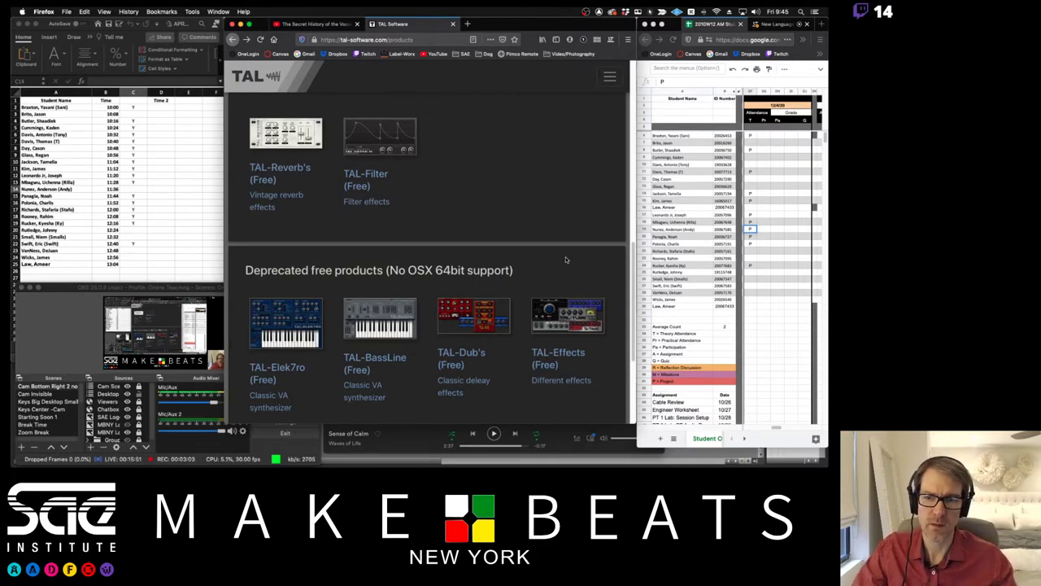
{"action": "scroll", "coordinate": [565, 259], "scroll_direction": "up", "scroll_amount": 5}
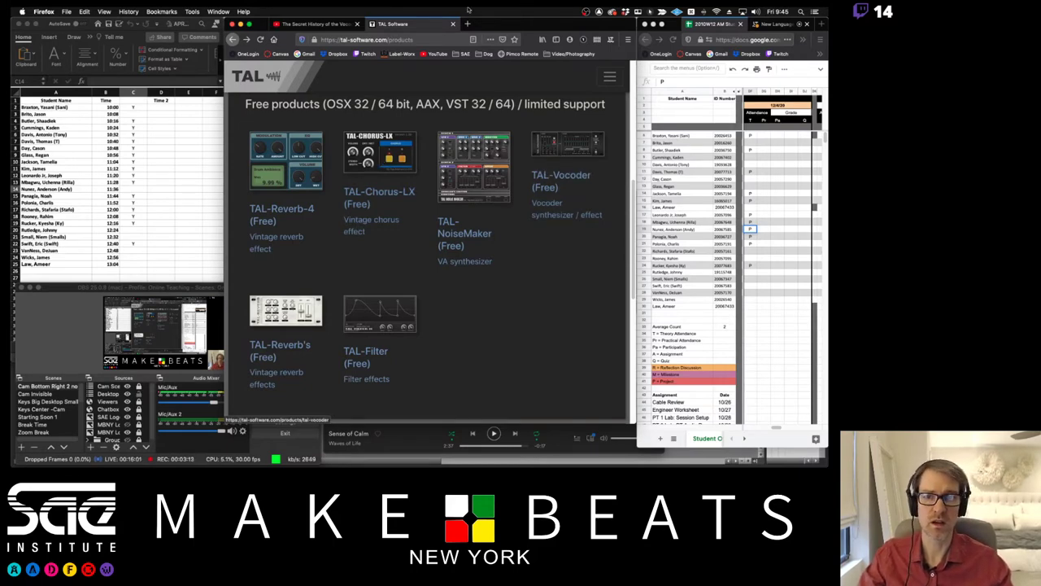
Post the tal-software.com/products link in the Twitch Stream Manager chat, then close the TAL tab.
{"action": "left_click", "coordinate": [384, 41]}
{"action": "key", "text": "super+c"}
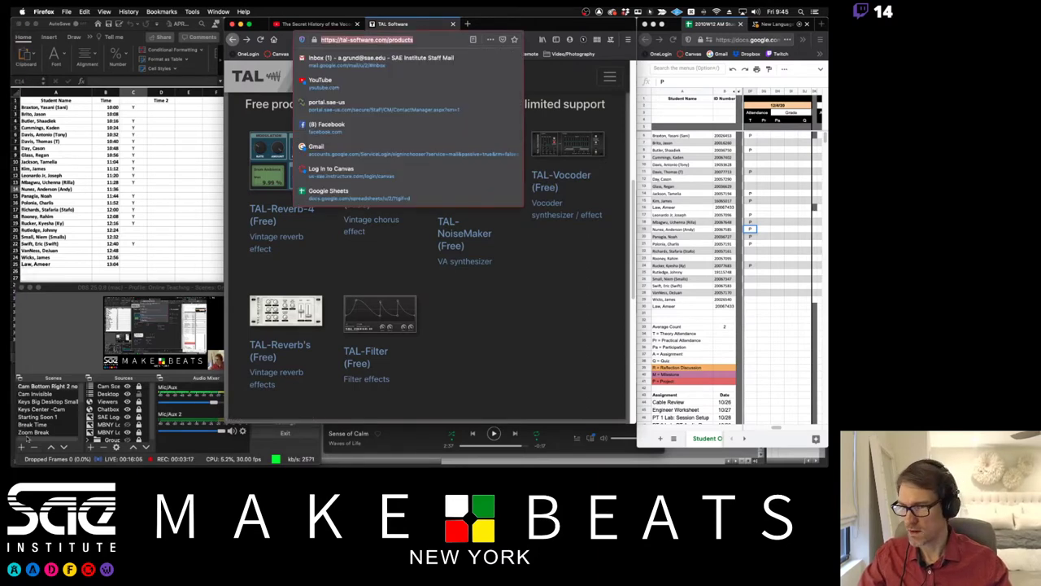
{"action": "left_click", "coordinate": [18, 333]}
{"action": "left_click", "coordinate": [188, 414]}
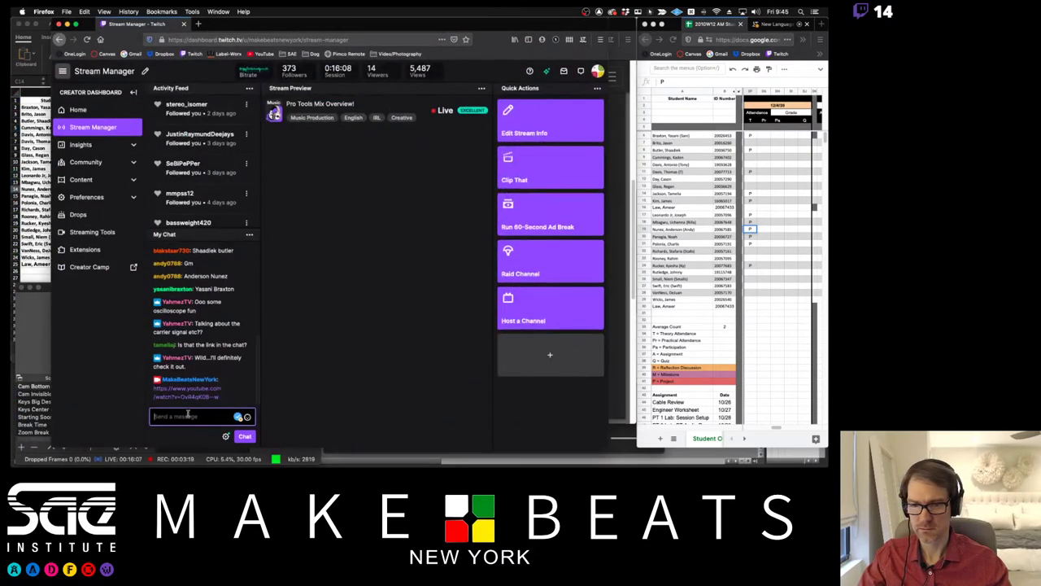
{"action": "key", "text": "super+v"}
{"action": "key", "text": "Return"}
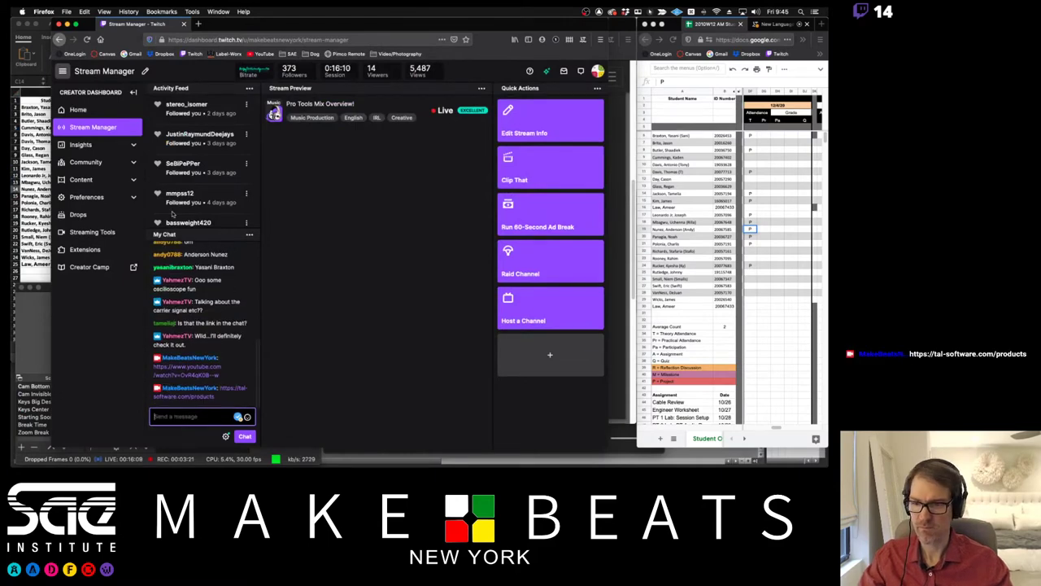
{"action": "left_click", "coordinate": [67, 24]}
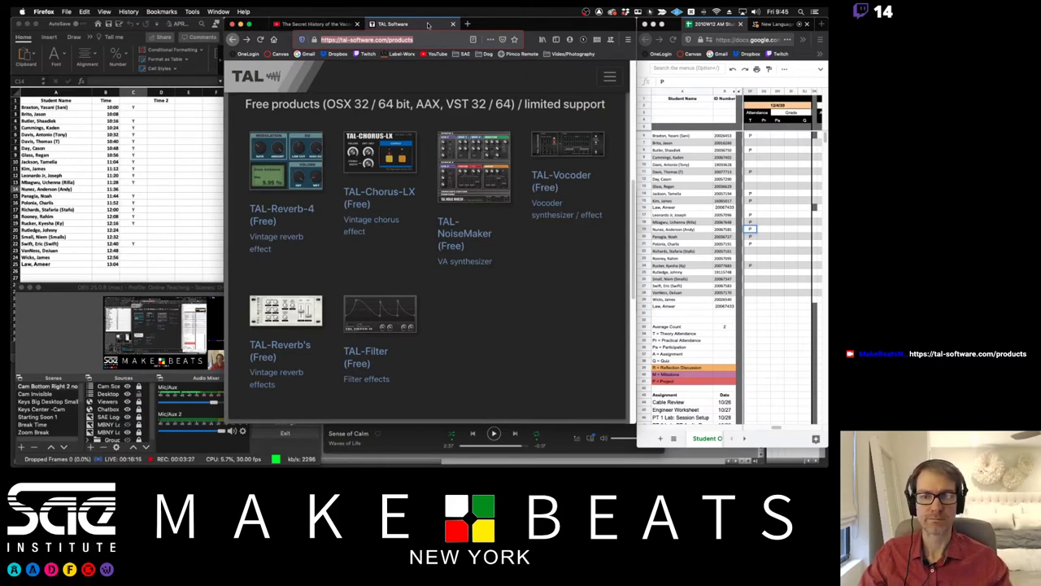
{"action": "key", "text": "super+w"}
{"action": "key", "text": "super+w"}
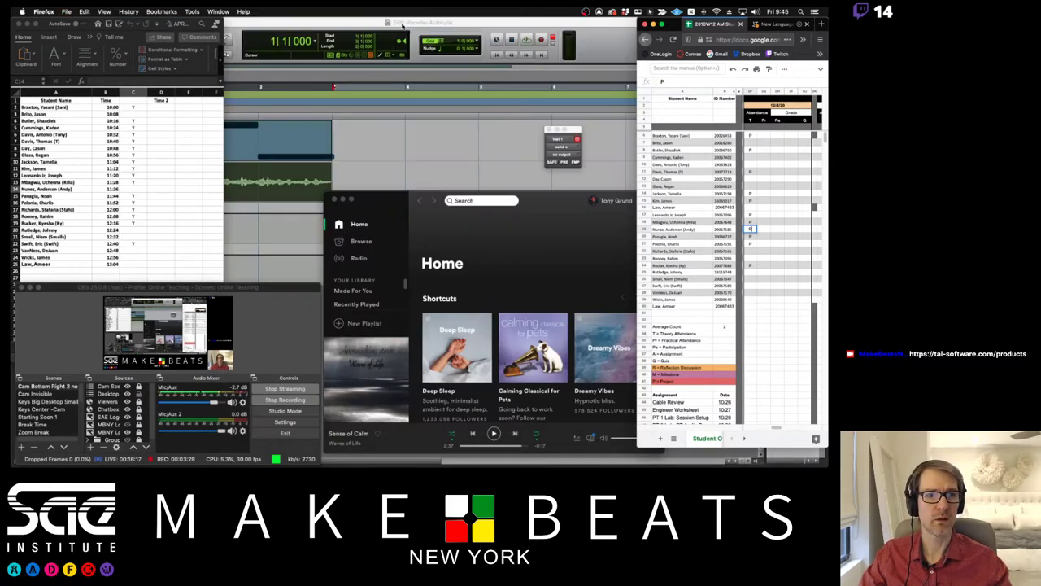
Bring the Pro Tools Vocoder Autotune session forward and hide the browser windows.
{"action": "left_click", "coordinate": [616, 24]}
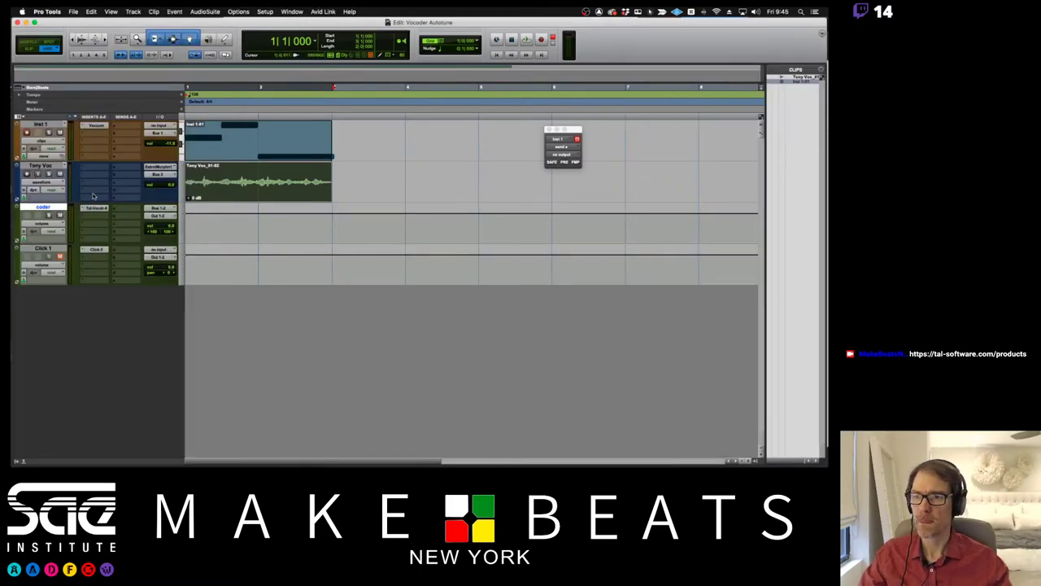
{"action": "key", "text": "super+h"}
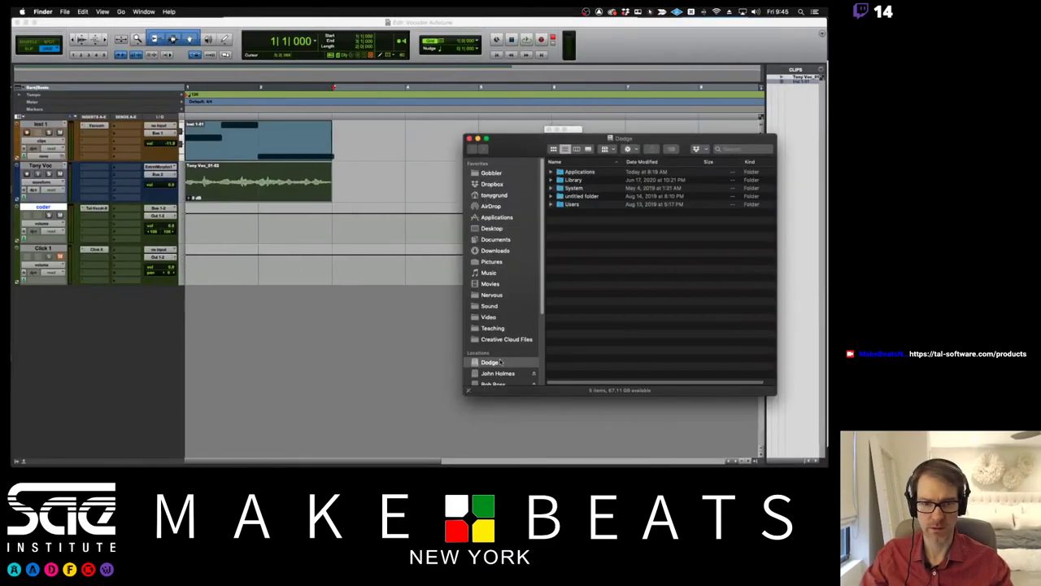
Open 16 Pitch Correction-Vocoders.pdf from Teaching > SAE Mod 2 Daily Notes in Preview.
{"action": "left_click", "coordinate": [491, 326]}
{"action": "scroll", "coordinate": [601, 309], "scroll_direction": "down", "scroll_amount": 5}
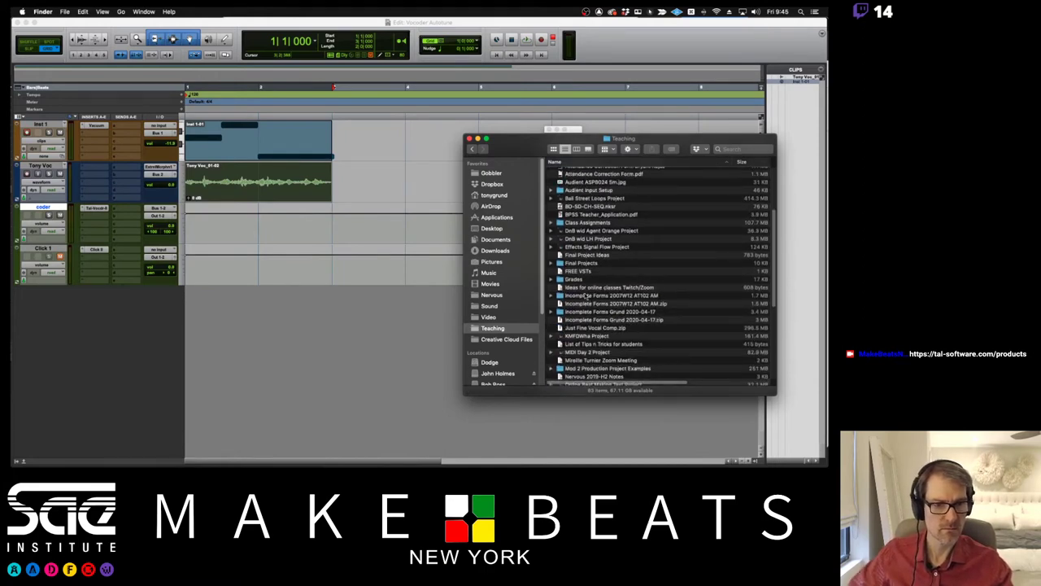
{"action": "left_click", "coordinate": [585, 296]}
{"action": "scroll", "coordinate": [586, 298], "scroll_direction": "down", "scroll_amount": 10}
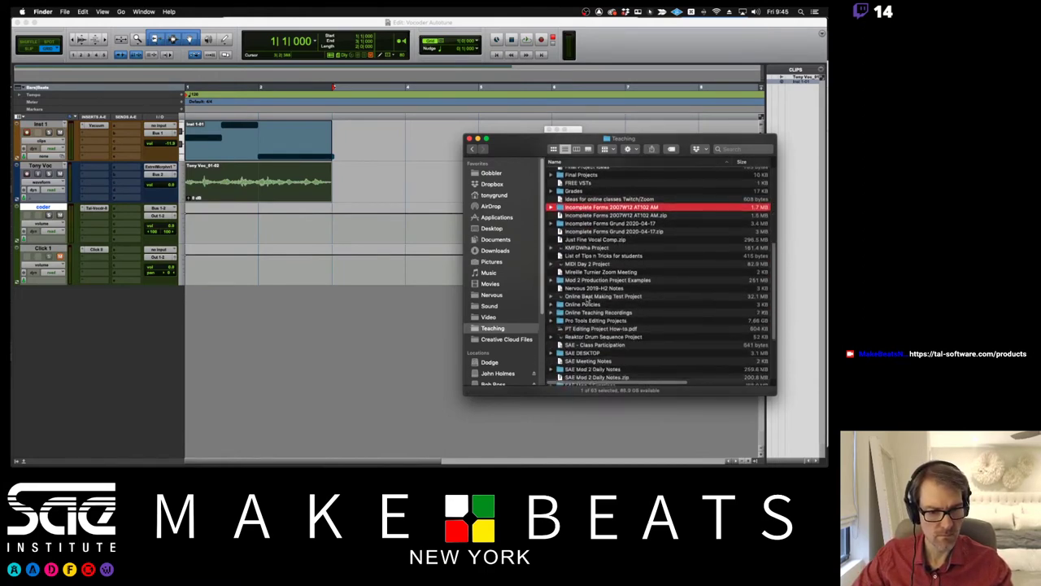
{"action": "double_click", "coordinate": [589, 312]}
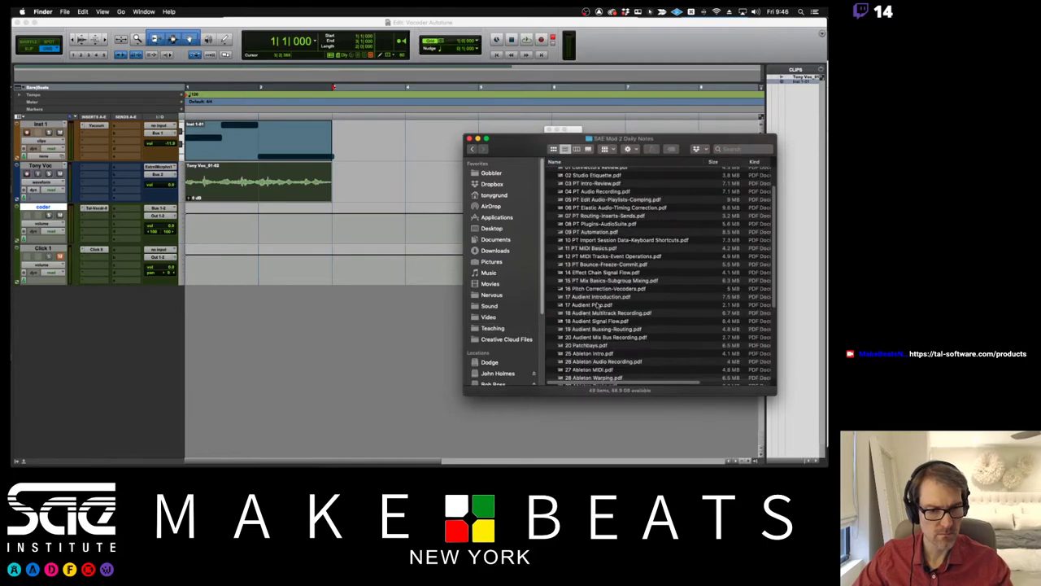
{"action": "scroll", "coordinate": [622, 276], "scroll_direction": "down", "scroll_amount": 10}
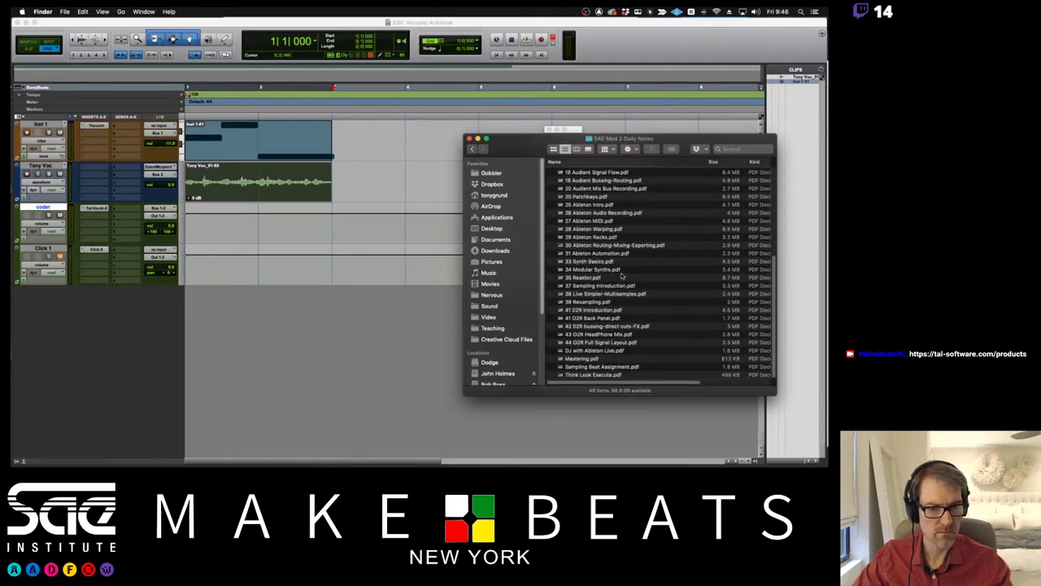
{"action": "scroll", "coordinate": [622, 277], "scroll_direction": "up", "scroll_amount": 3}
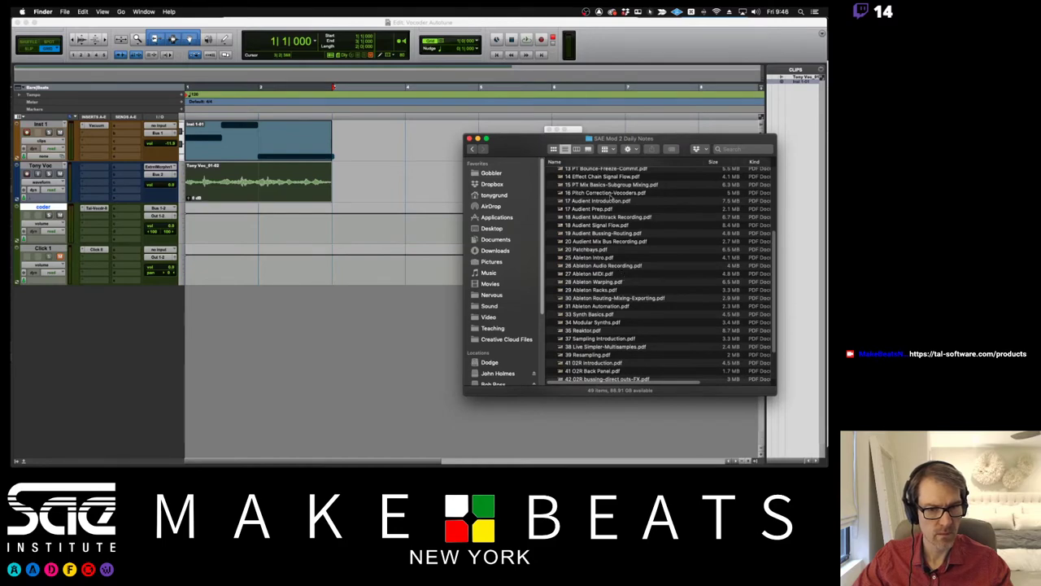
{"action": "double_click", "coordinate": [606, 193]}
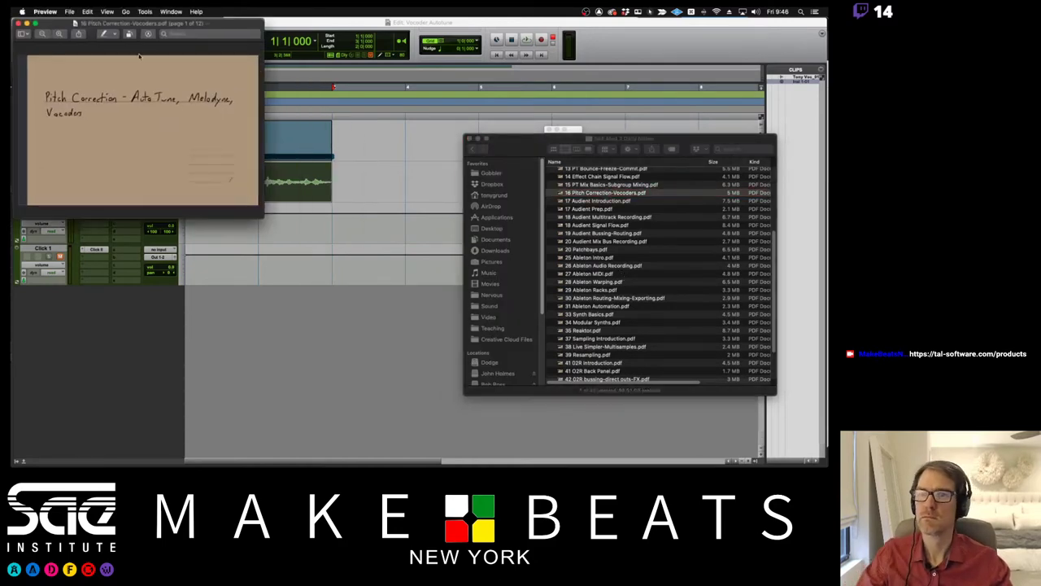
Page the enlarged PDF notes to the Vocoder diagram, then return to the Pro Tools session.
{"action": "double_click", "coordinate": [235, 22]}
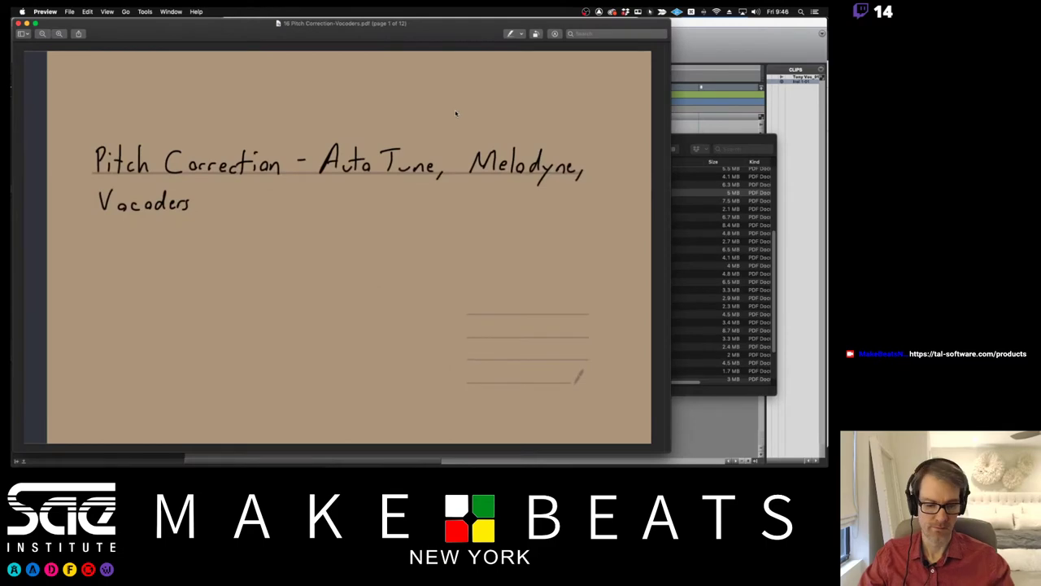
{"action": "key", "text": "Down"}
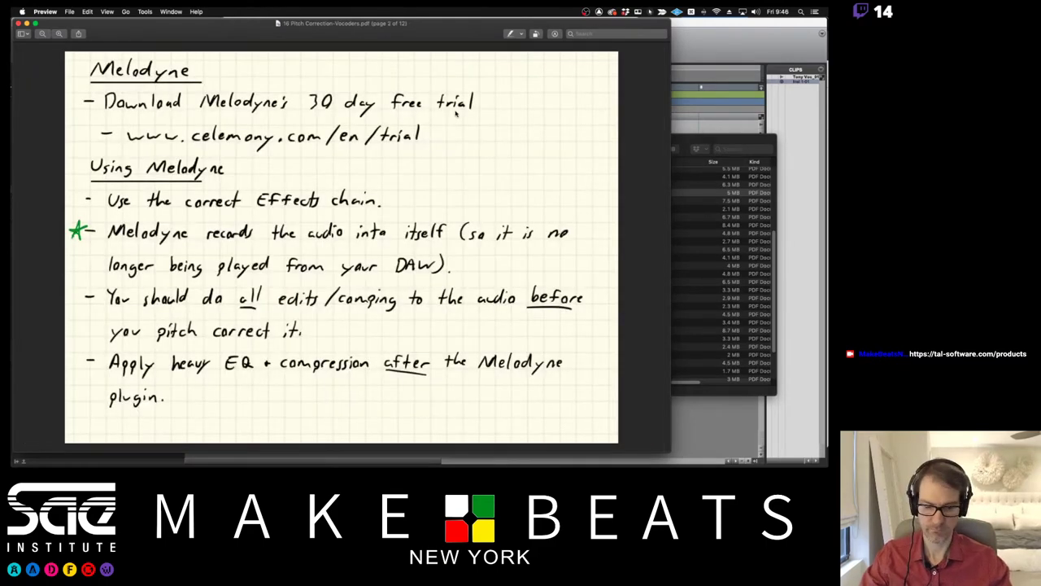
{"action": "key", "text": "Down"}
{"action": "key", "text": "Down"}
{"action": "key", "text": "Down"}
{"action": "key", "text": "Down"}
{"action": "key", "text": "Down"}
{"action": "key", "text": "Down"}
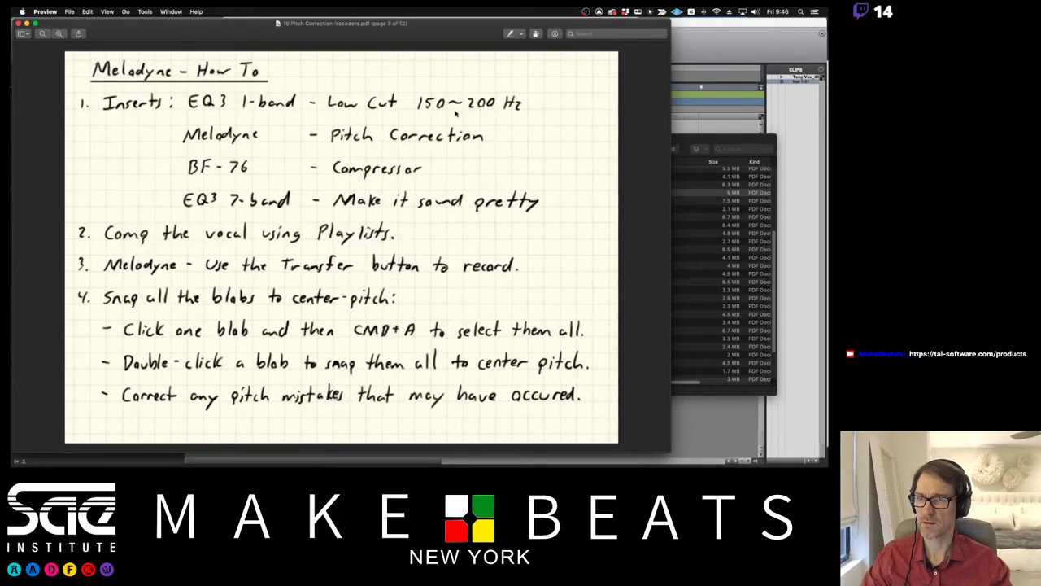
{"action": "key", "text": "Down"}
{"action": "key", "text": "Down"}
{"action": "key", "text": "Down"}
{"action": "key", "text": "Up"}
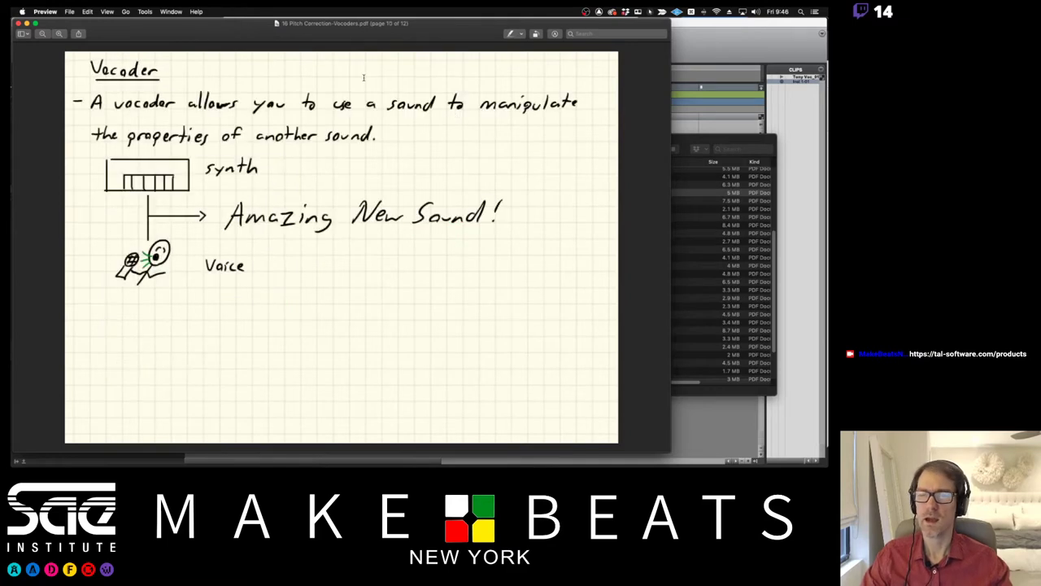
{"action": "left_click_drag", "start_coordinate": [389, 37], "coordinate": [447, 30]}
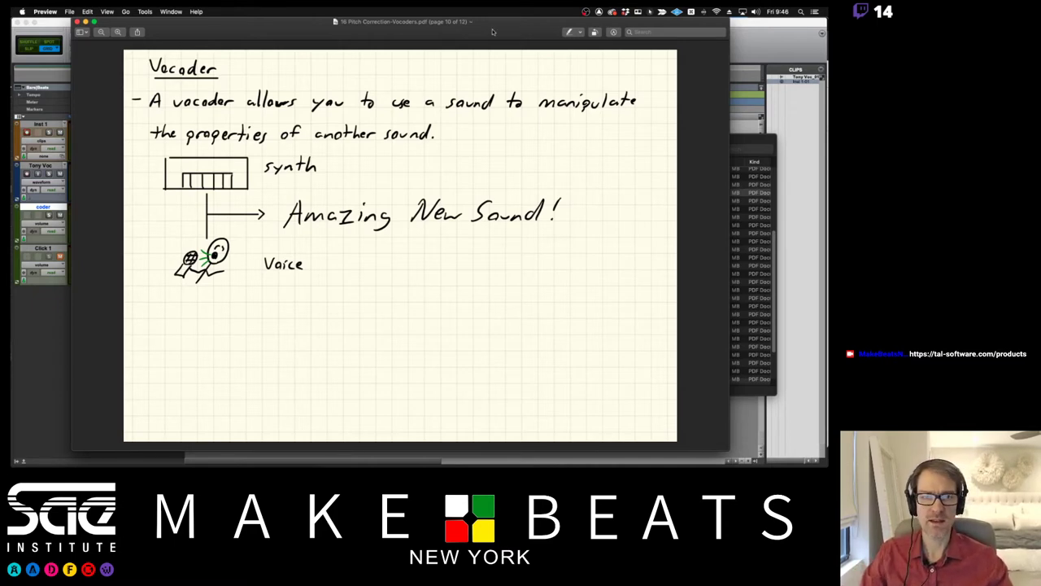
{"action": "left_click", "coordinate": [779, 29]}
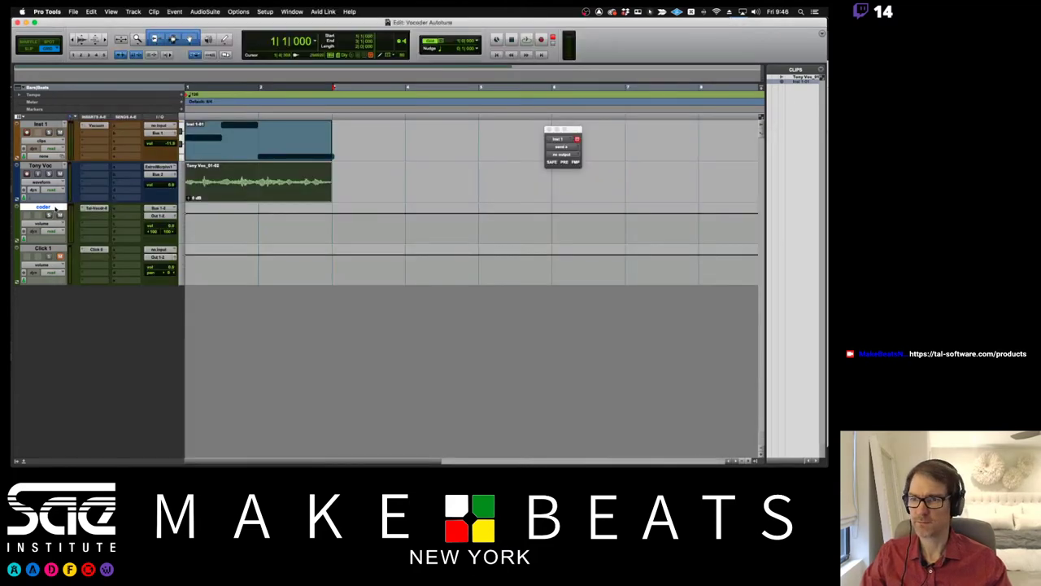
Open the coder track's TAL-Vocoder, park it below the tracks, and open Tony Voc's output choices.
{"action": "left_click", "coordinate": [95, 208]}
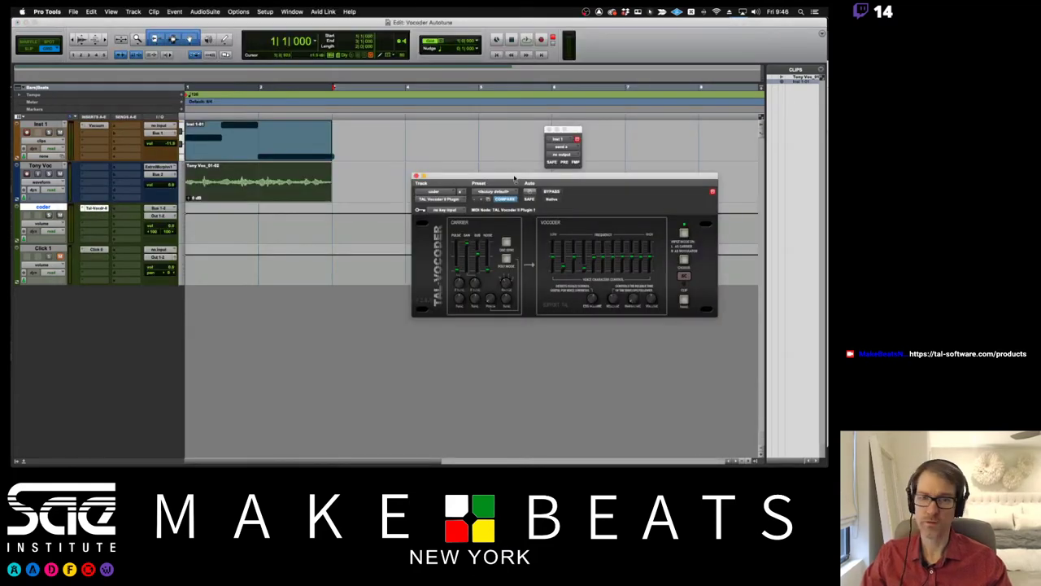
{"action": "left_click_drag", "start_coordinate": [514, 178], "coordinate": [441, 177]}
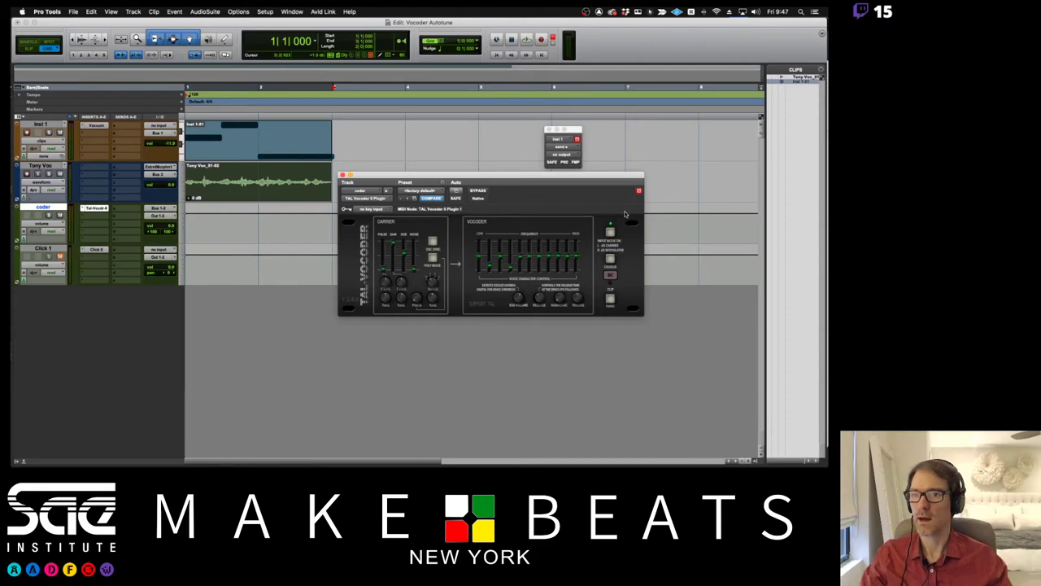
{"action": "left_click_drag", "start_coordinate": [367, 178], "coordinate": [374, 296]}
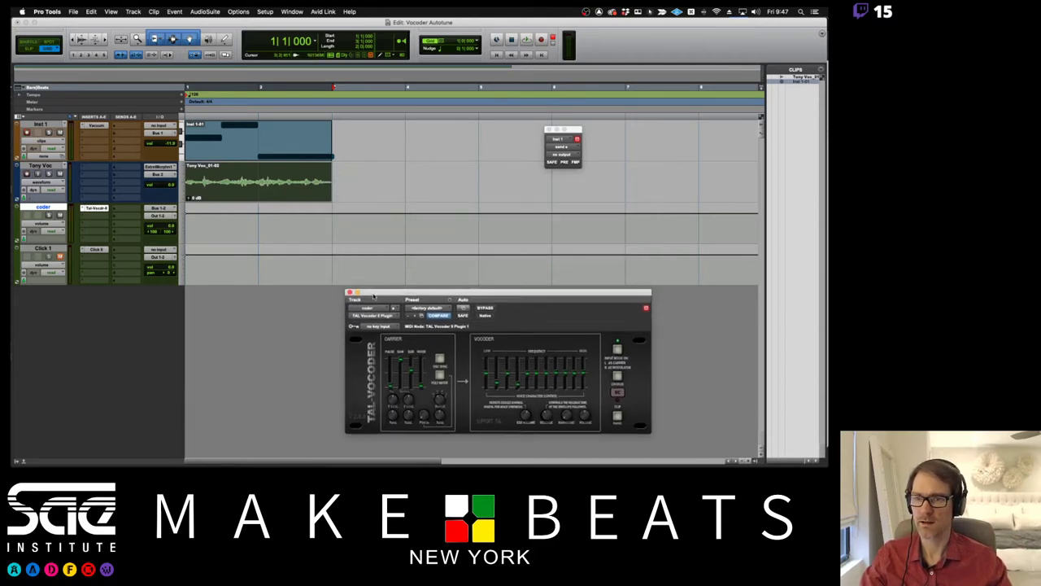
{"action": "left_click", "coordinate": [162, 175]}
{"action": "mouse_move", "coordinate": [159, 174]}
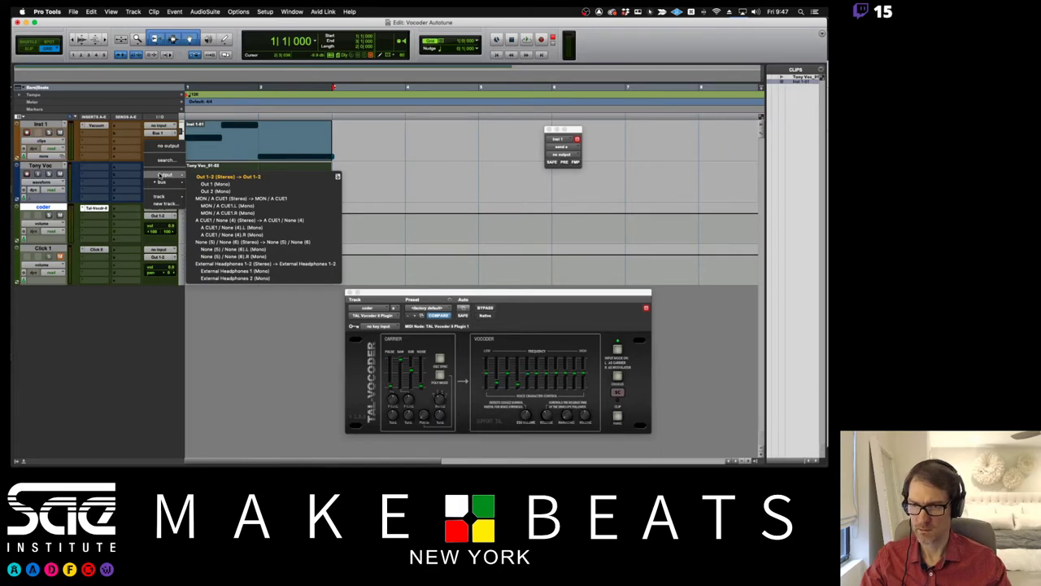
Route Tony Voc to External Headphones 1-2 and audition the session.
{"action": "left_click", "coordinate": [265, 264]}
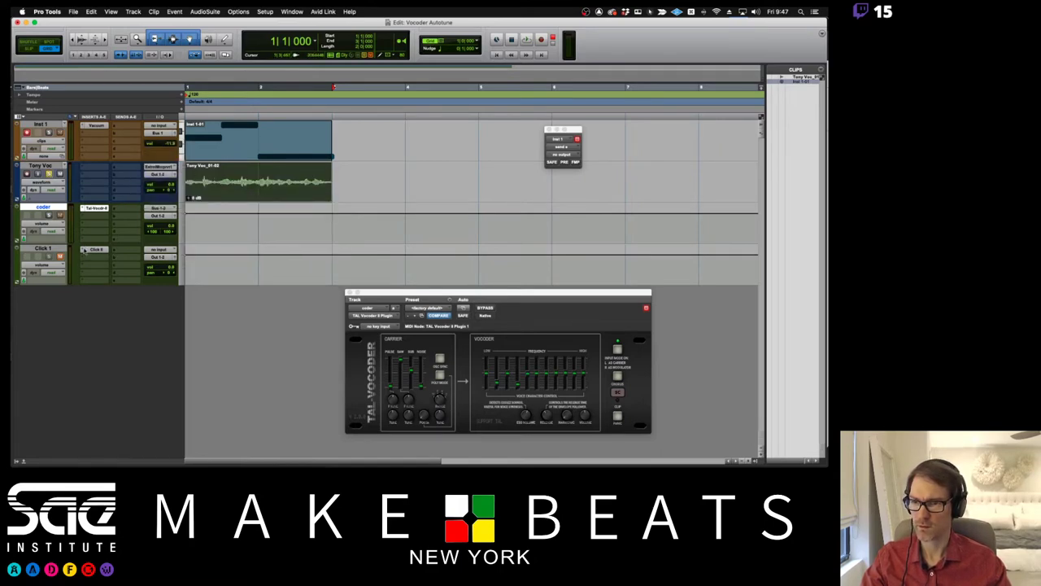
{"action": "key", "text": "space"}
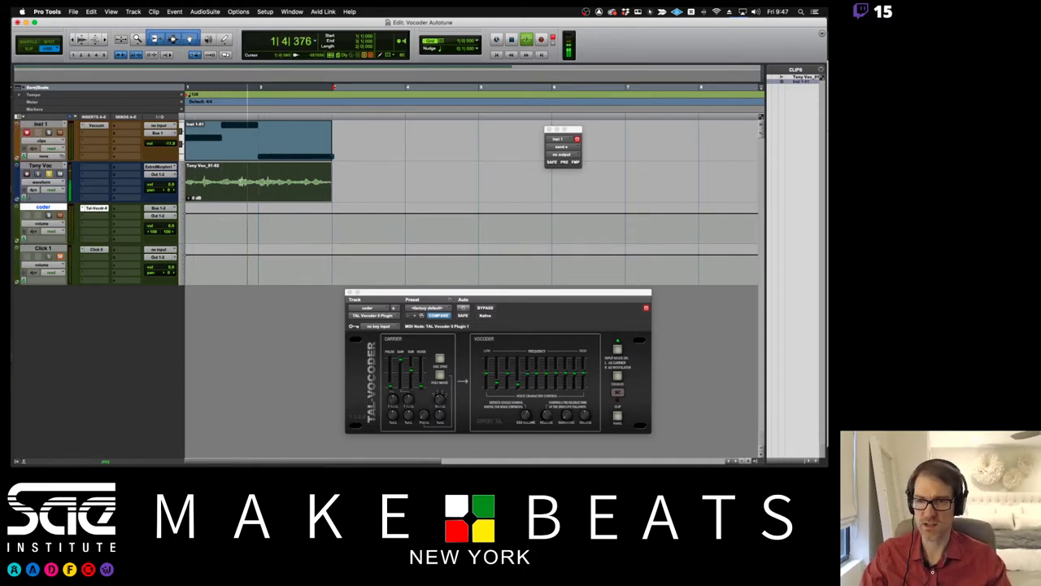
{"action": "key", "text": "space"}
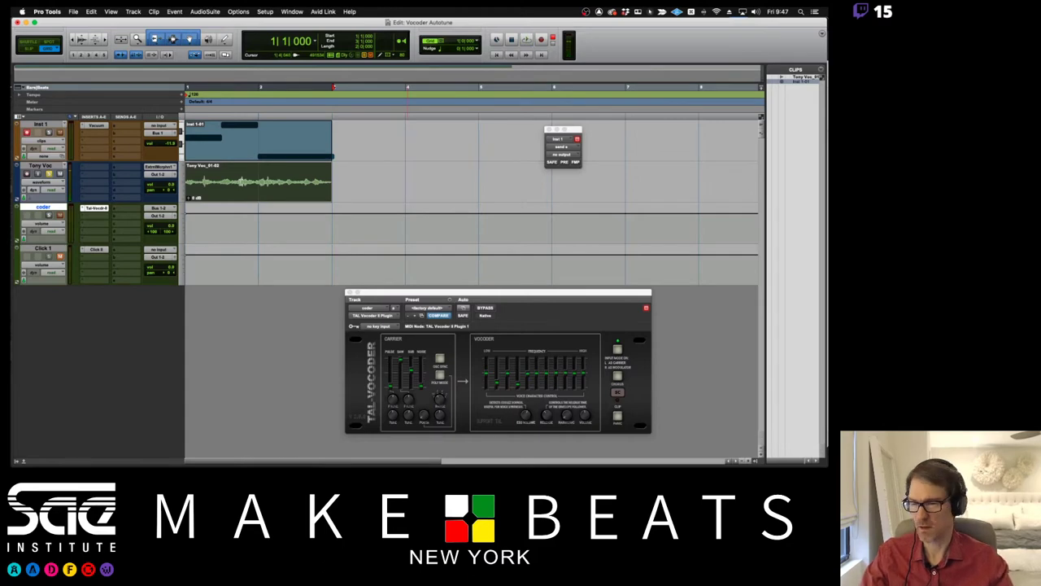
{"action": "key", "text": "space"}
{"action": "key", "text": "space"}
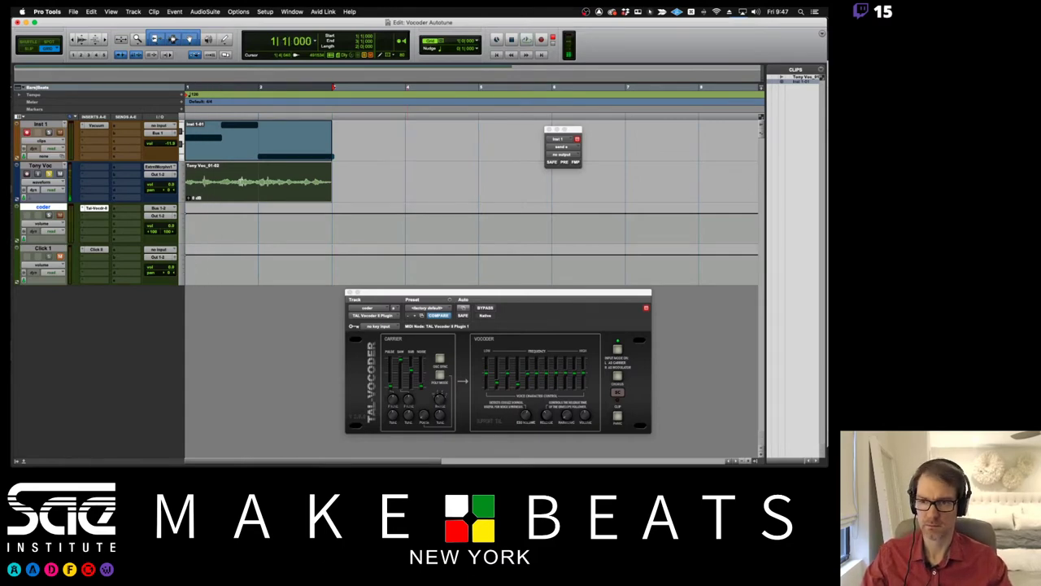
{"action": "key", "text": "space"}
{"action": "key", "text": "super+Tab"}
{"action": "key", "text": "super+Tab"}
{"action": "key", "text": "super+Tab"}
{"action": "key", "text": "super+Tab"}
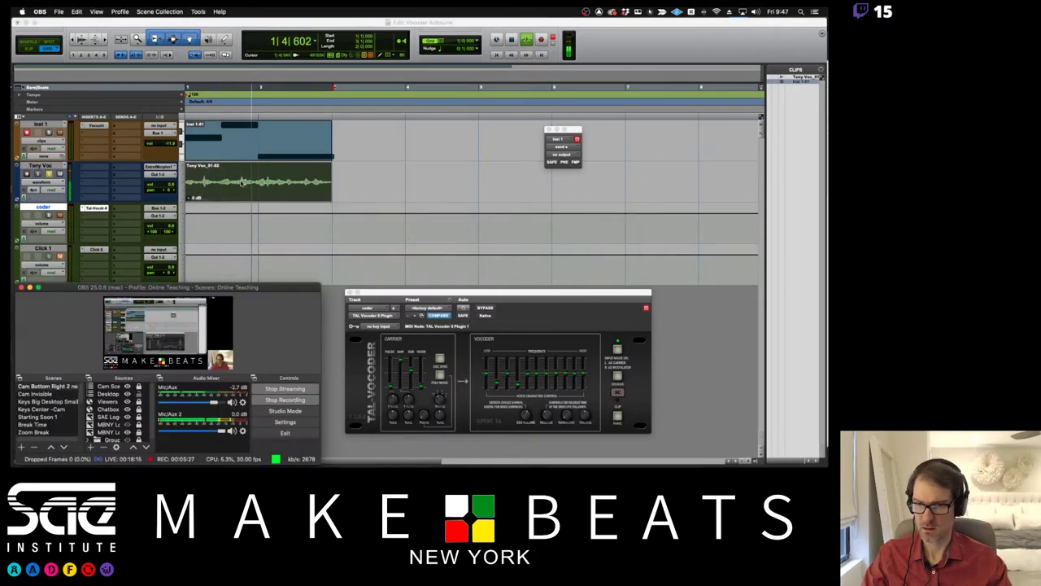
{"action": "key", "text": "super+Tab"}
{"action": "key", "text": "space"}
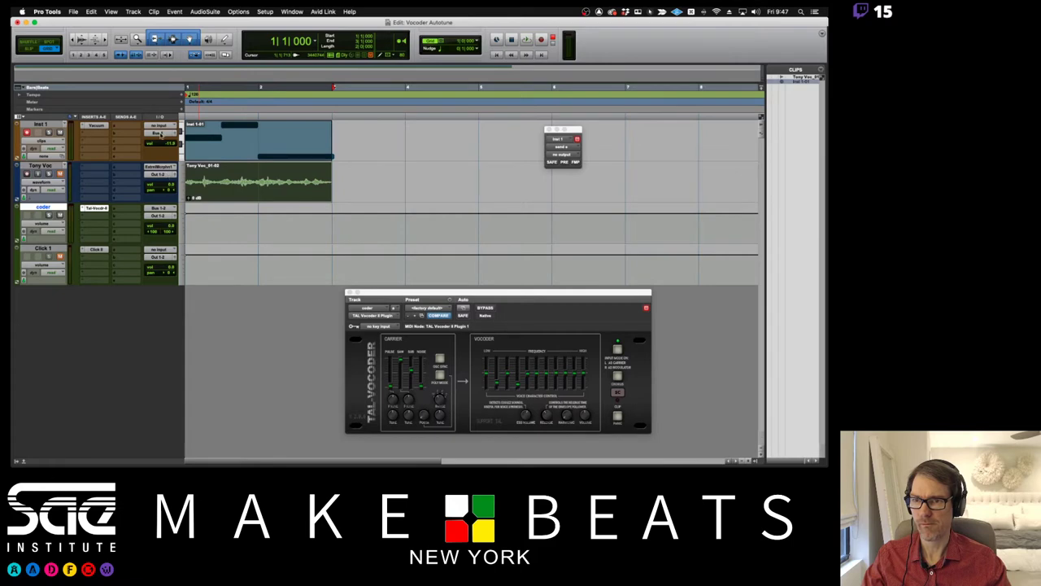
Send Inst 1 to Out 1-2, play it back, and open its Vacuum synth.
{"action": "left_click", "coordinate": [161, 134]}
{"action": "left_click", "coordinate": [218, 138]}
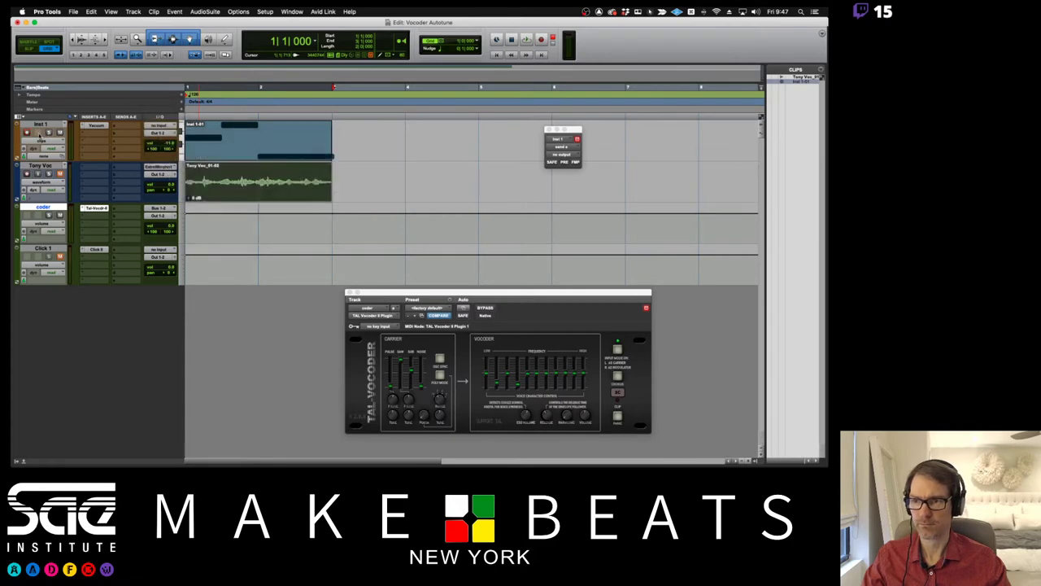
{"action": "key", "text": "space"}
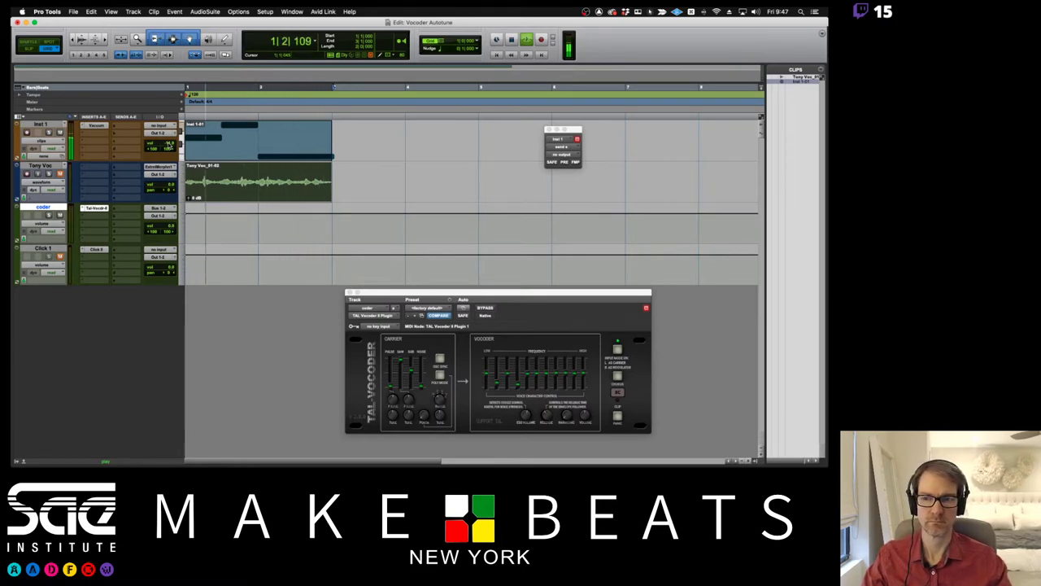
{"action": "key", "text": "space"}
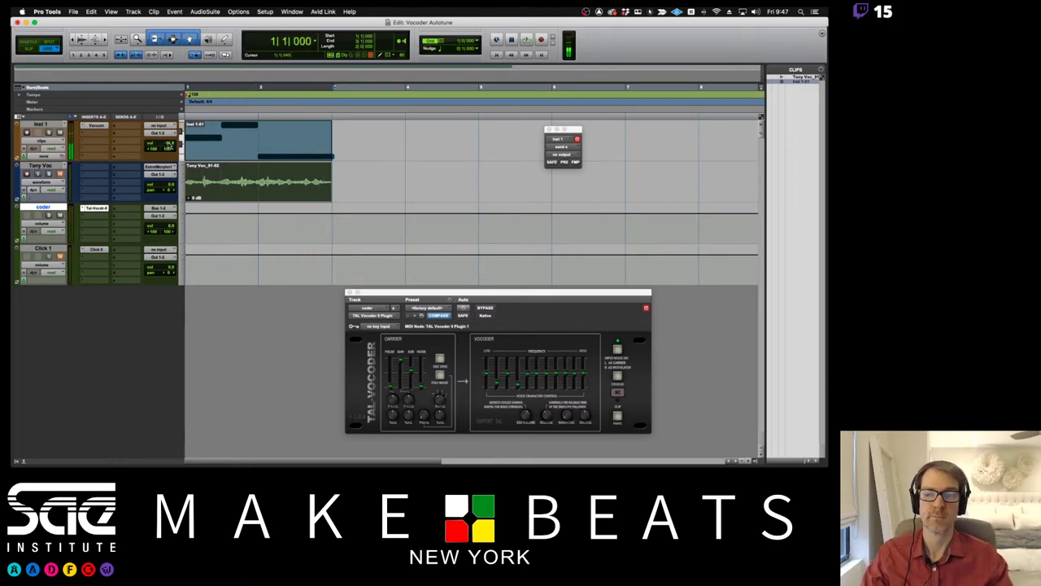
{"action": "left_click", "coordinate": [97, 126]}
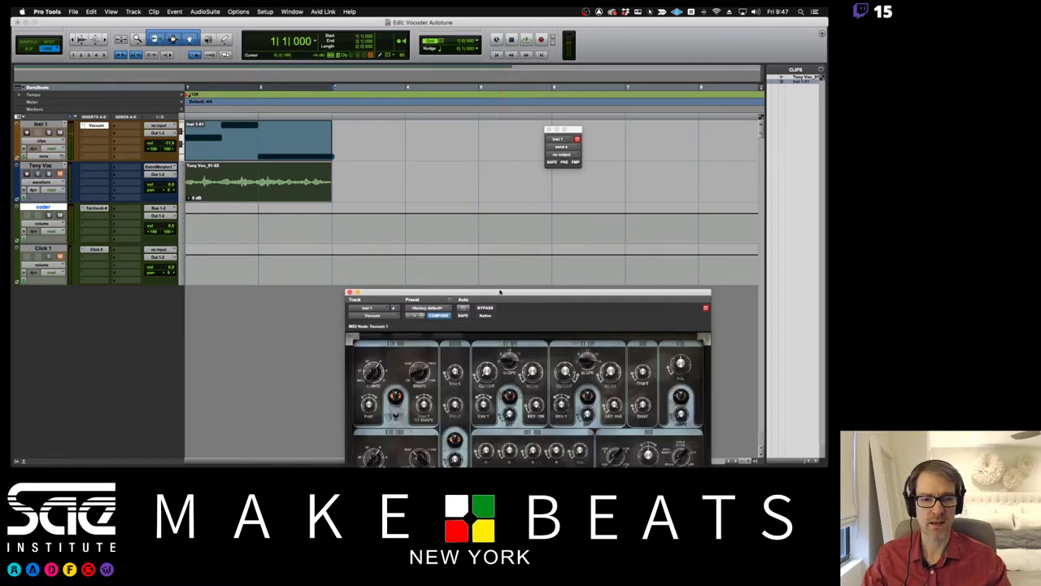
Set Vacuum's Osc 1 Shape to 1% Pulse and Osc 2 Range to 4' during playback, then close it.
{"action": "left_click_drag", "start_coordinate": [499, 291], "coordinate": [500, 120]}
{"action": "key", "text": "space"}
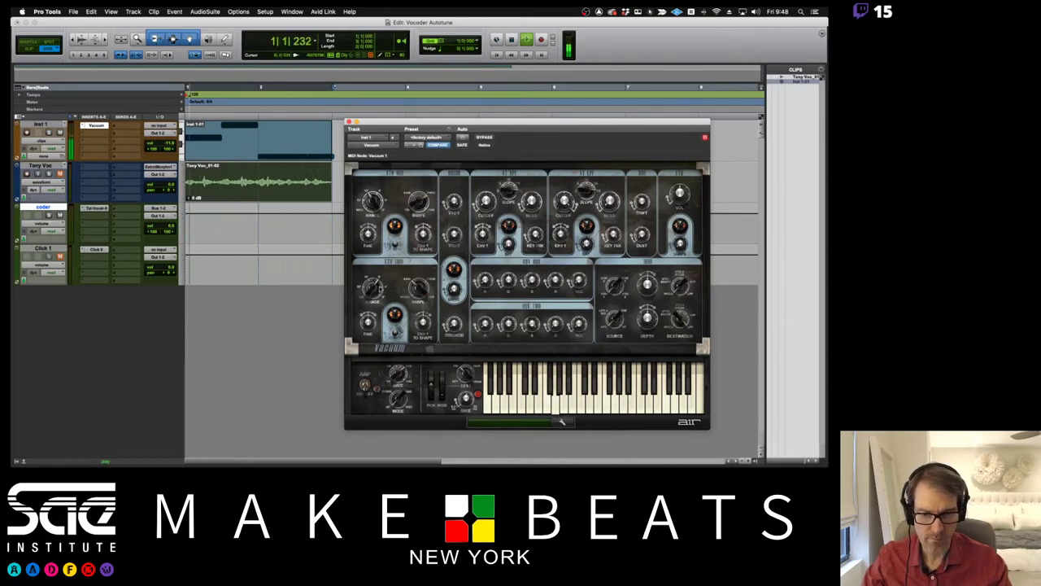
{"action": "mouse_move", "coordinate": [420, 286]}
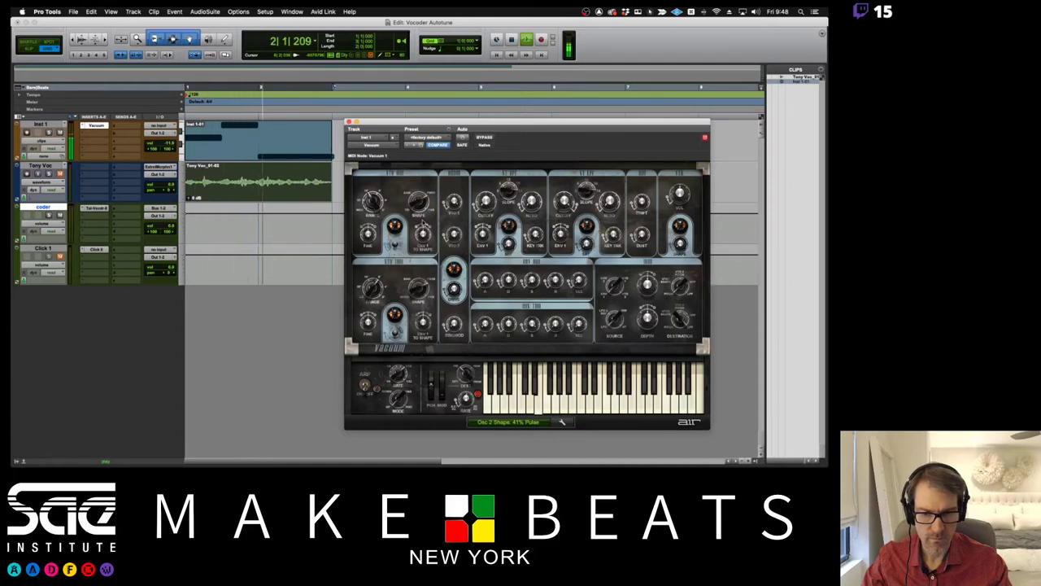
{"action": "mouse_move", "coordinate": [420, 208]}
{"action": "left_click_drag", "start_coordinate": [419, 209], "coordinate": [416, 187]}
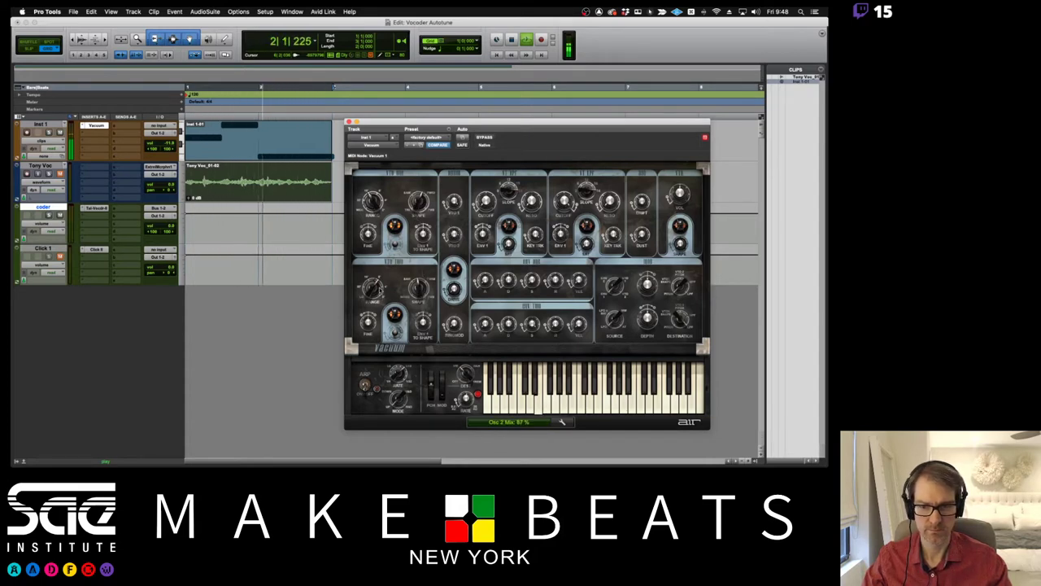
{"action": "left_click_drag", "start_coordinate": [372, 286], "coordinate": [420, 275]}
{"action": "key", "text": "space"}
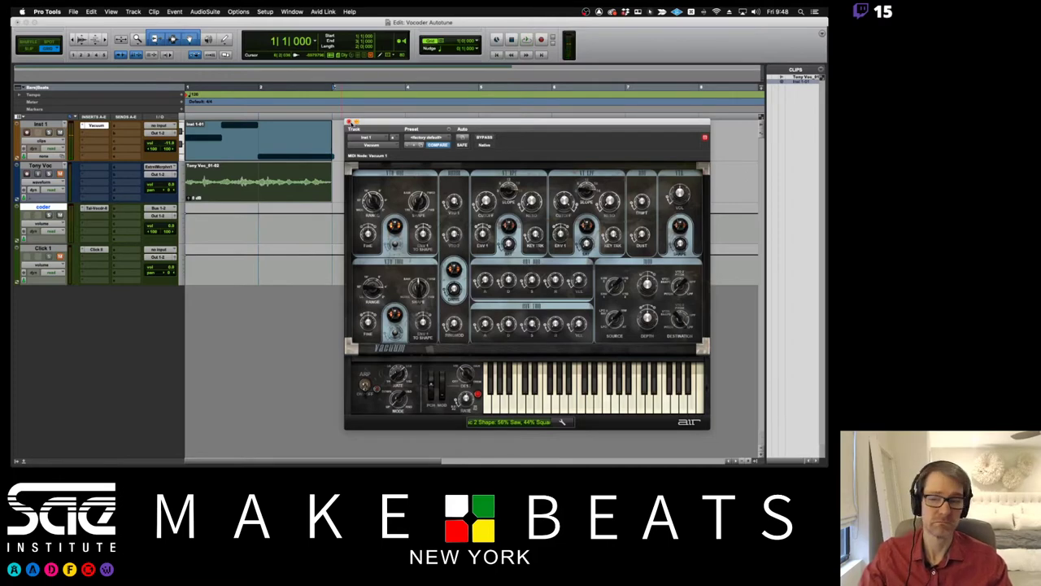
{"action": "left_click", "coordinate": [348, 122]}
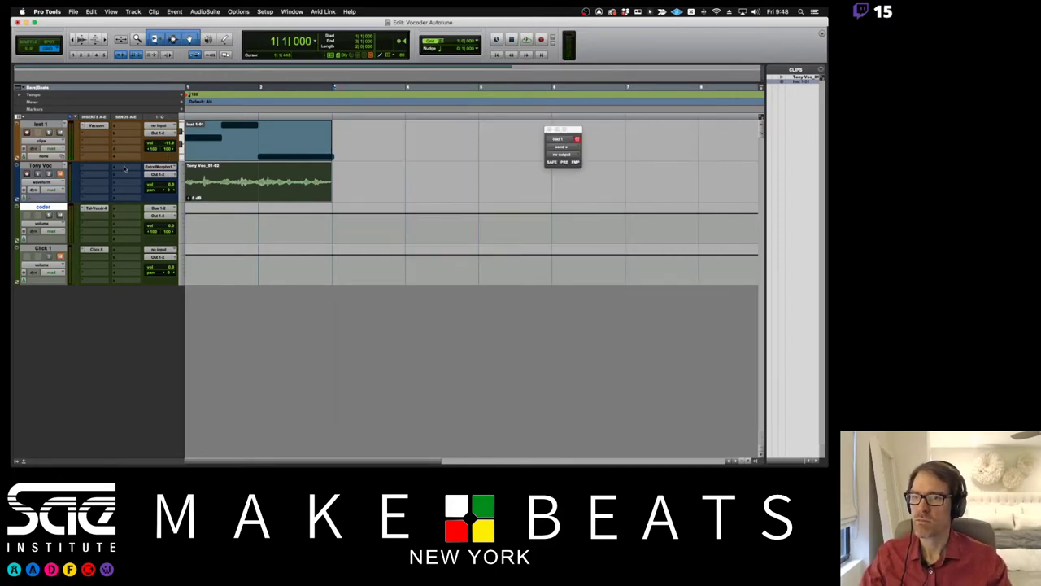
Open the coder track's TAL-Vocoder window, move it down, and send Inst 1's output to Bus 1.
{"action": "left_click", "coordinate": [95, 208]}
{"action": "left_click_drag", "start_coordinate": [414, 120], "coordinate": [446, 216]}
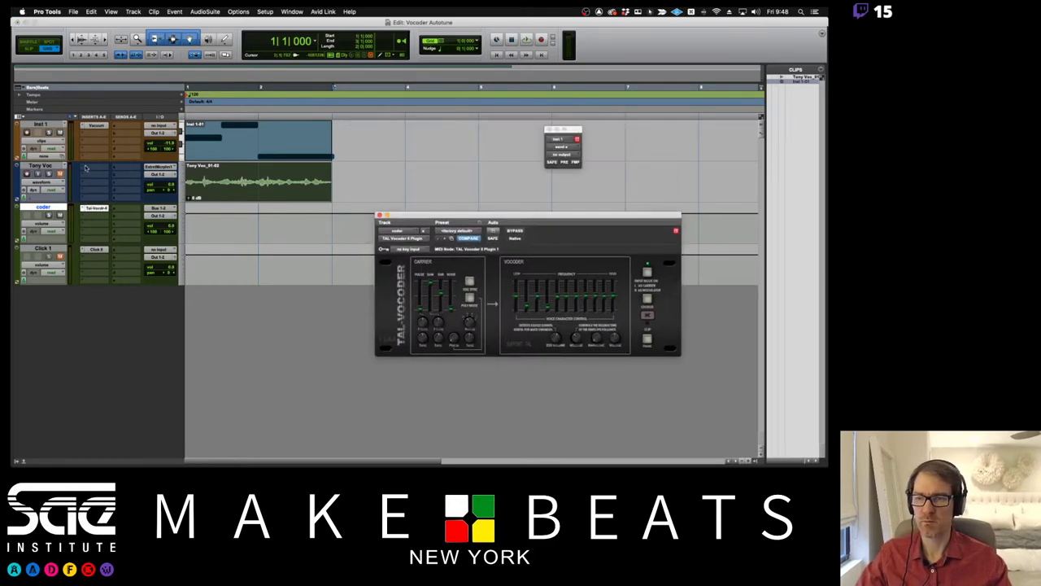
{"action": "left_click", "coordinate": [162, 133]}
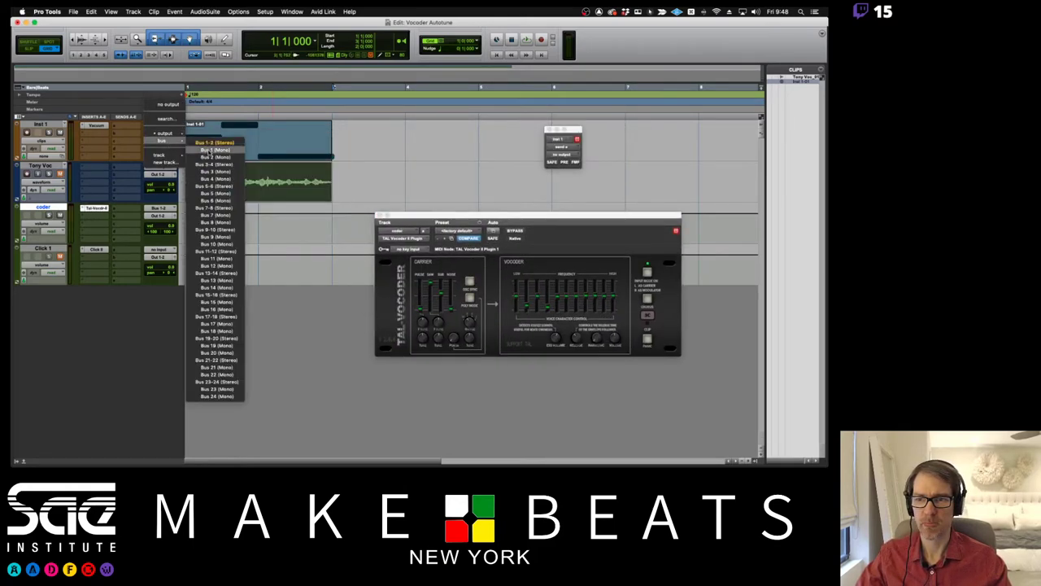
{"action": "key", "text": "Escape"}
Send Tony Voc's output to Bus 2 and start playback to hear the vocoder.
{"action": "left_click", "coordinate": [175, 176]}
{"action": "mouse_move", "coordinate": [171, 182]}
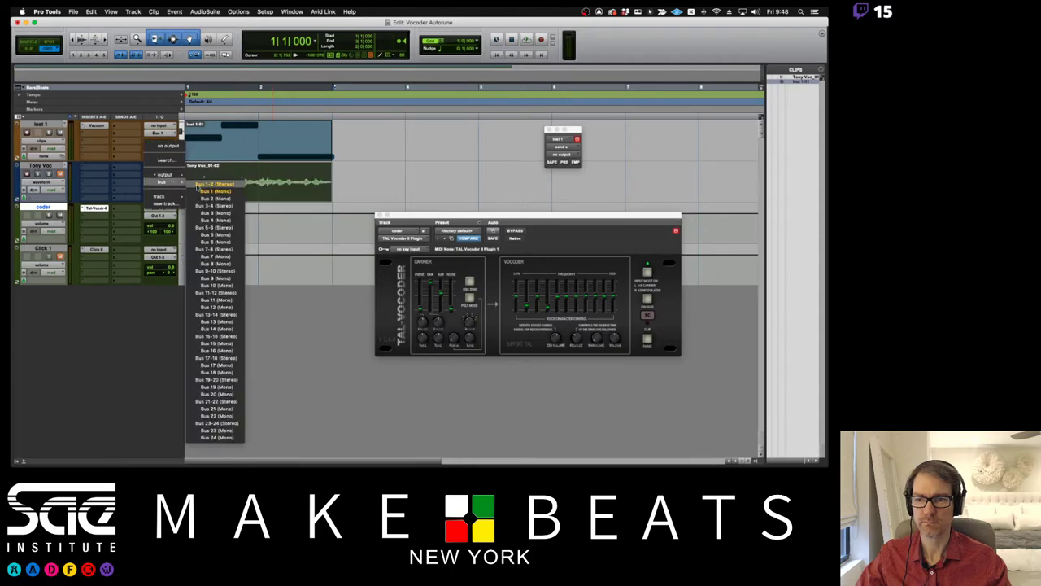
{"action": "left_click", "coordinate": [208, 197]}
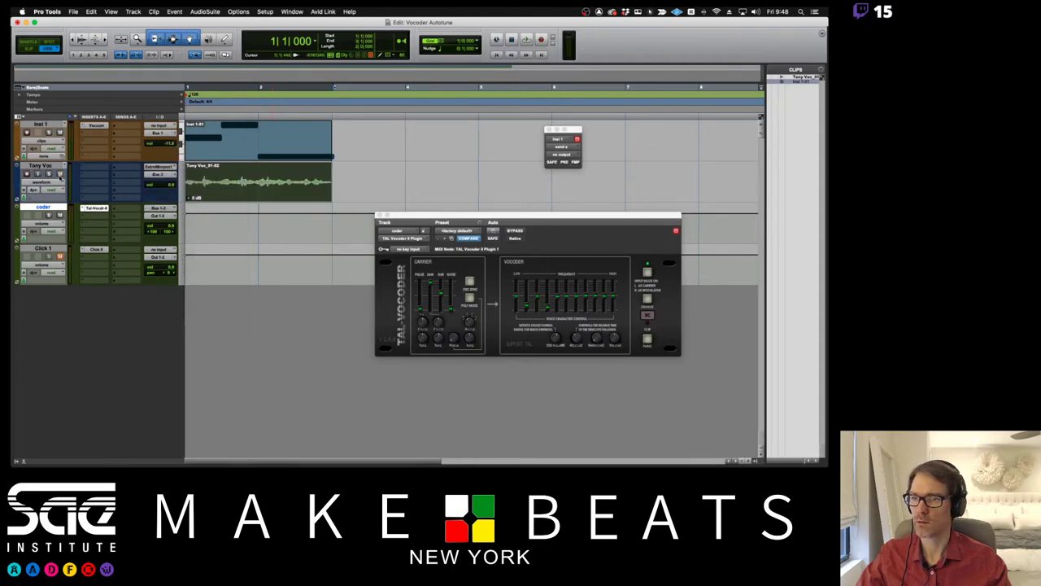
{"action": "key", "text": "space"}
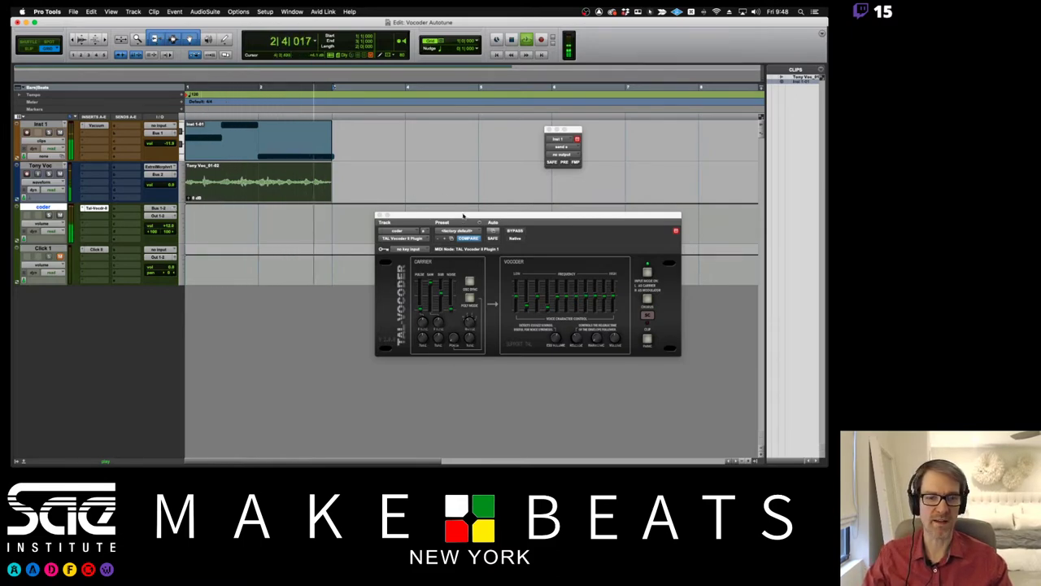
Stop playback from the TAL-Vocoder window.
{"action": "left_click", "coordinate": [543, 311]}
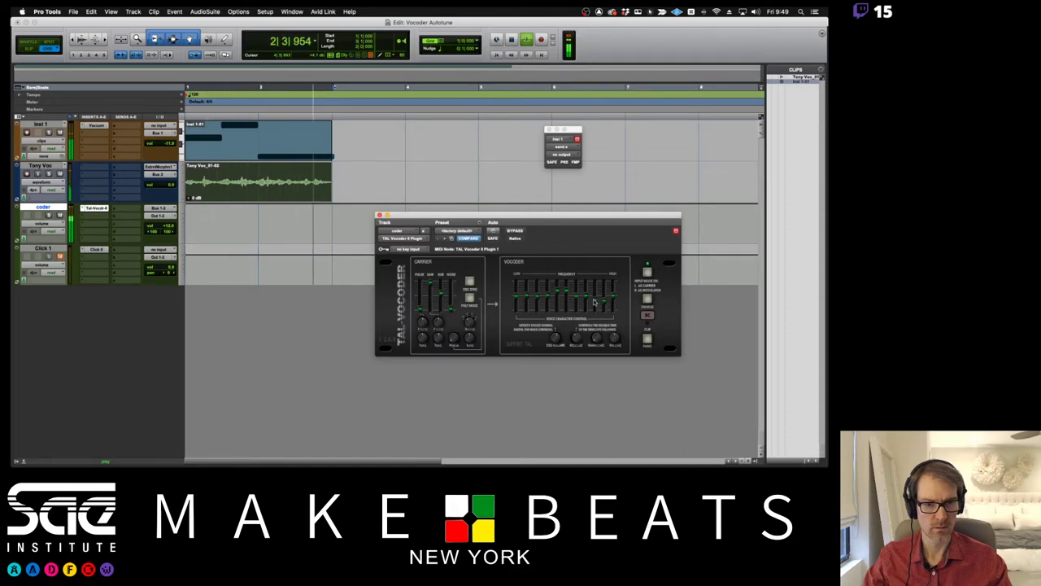
{"action": "key", "text": "space"}
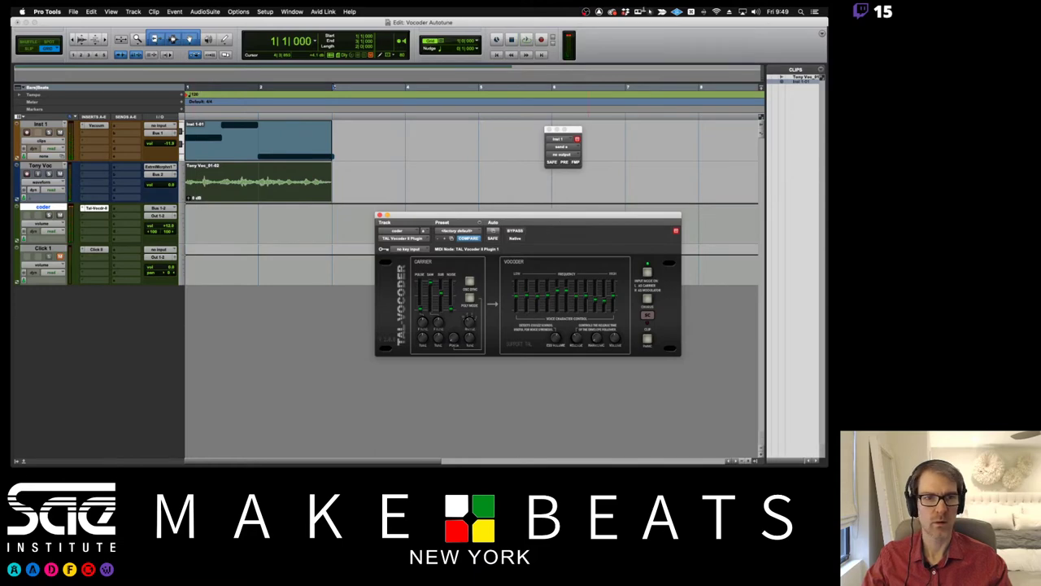
{"action": "left_click", "coordinate": [650, 11]}
{"action": "left_click", "coordinate": [650, 32]}
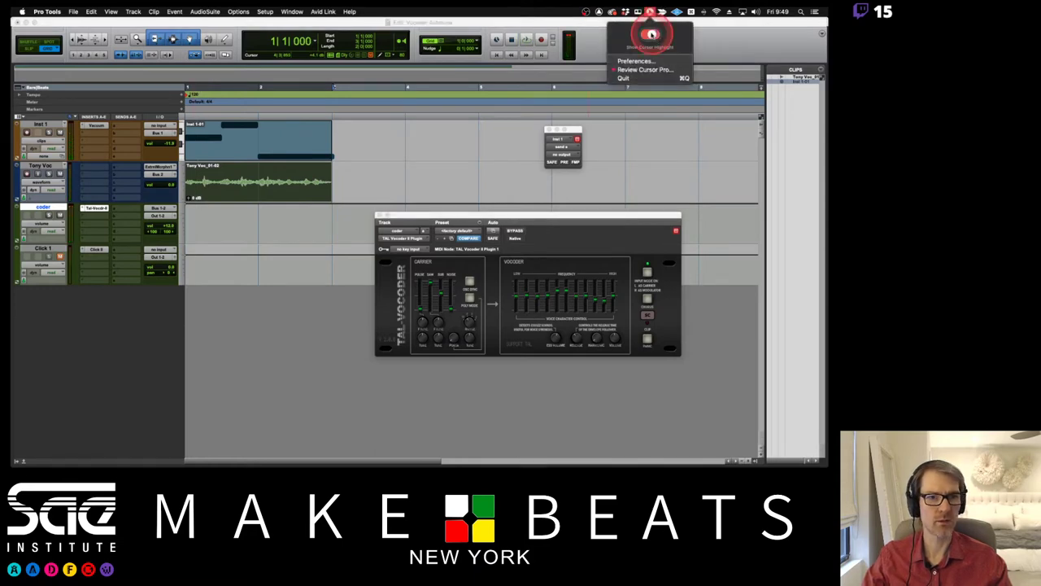
Shift the TAL-Vocoder window left and down, then switch over to the vocoder lecture notes.
{"action": "left_click", "coordinate": [446, 220]}
{"action": "left_click_drag", "start_coordinate": [446, 220], "coordinate": [368, 223]}
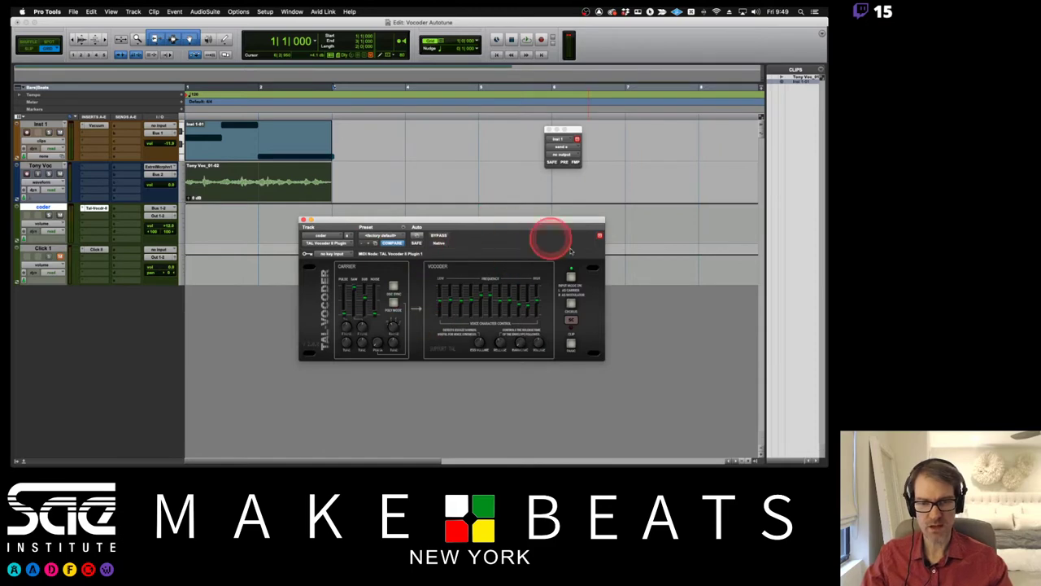
{"action": "left_click_drag", "start_coordinate": [383, 217], "coordinate": [351, 305]}
{"action": "key", "text": "super+Tab"}
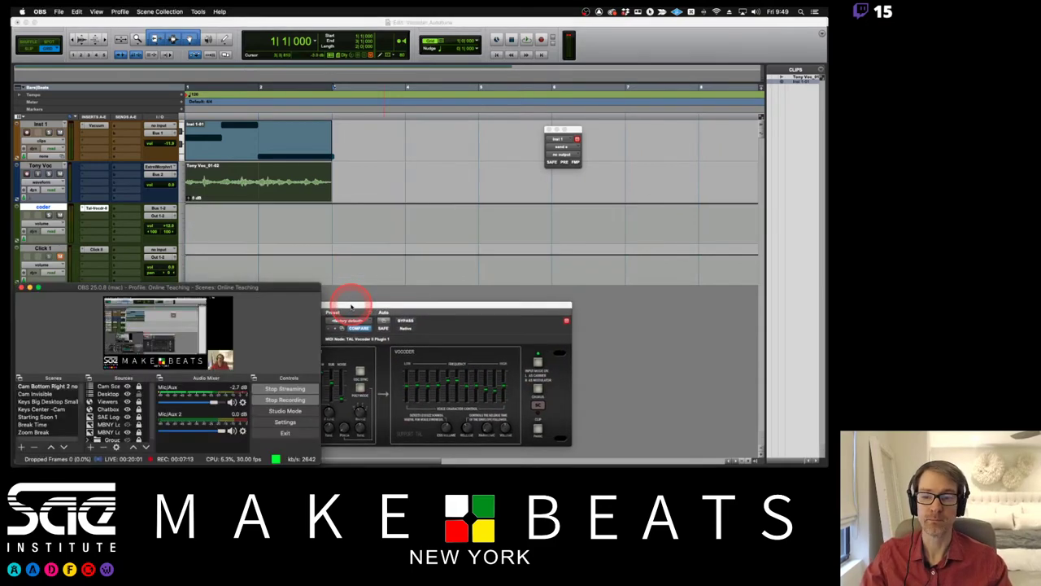
{"action": "key", "text": "super+Tab"}
{"action": "key", "text": "super+Tab"}
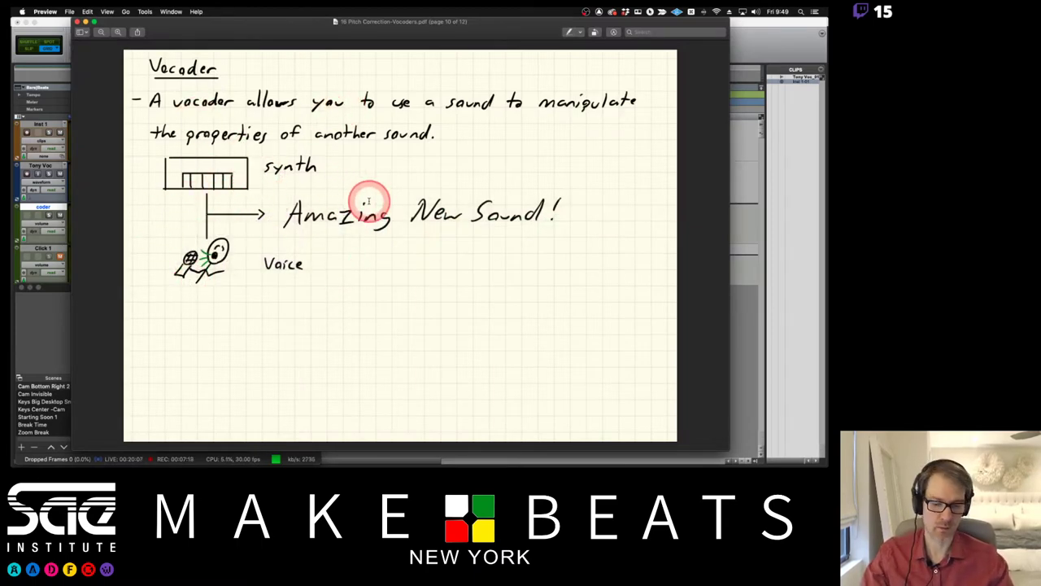
Page down through 'Vocoder cont'd' to the 'Vocoder in PT' notes page, then return to Pro Tools.
{"action": "key", "text": "Down"}
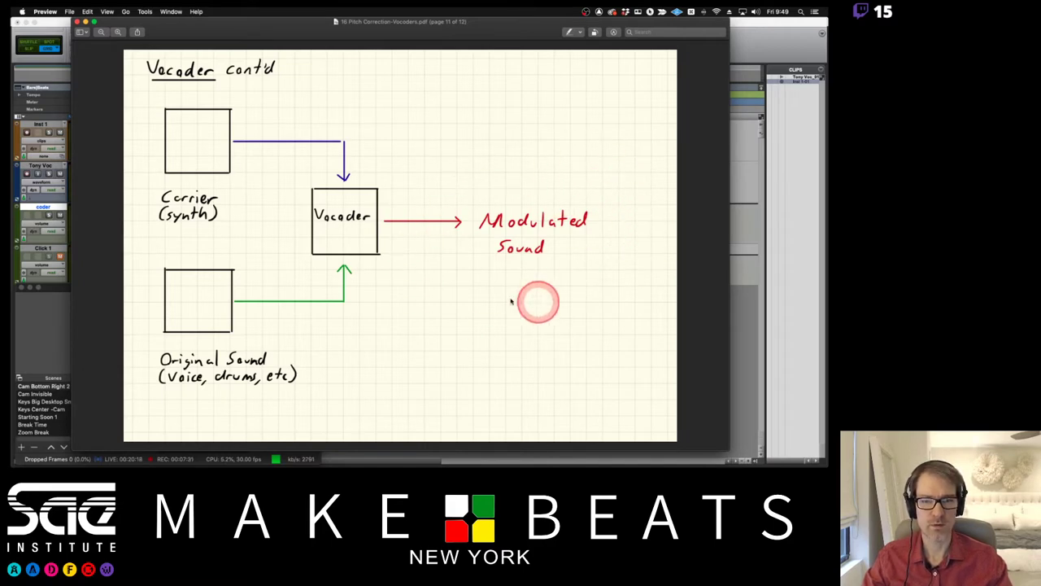
{"action": "key", "text": "Down"}
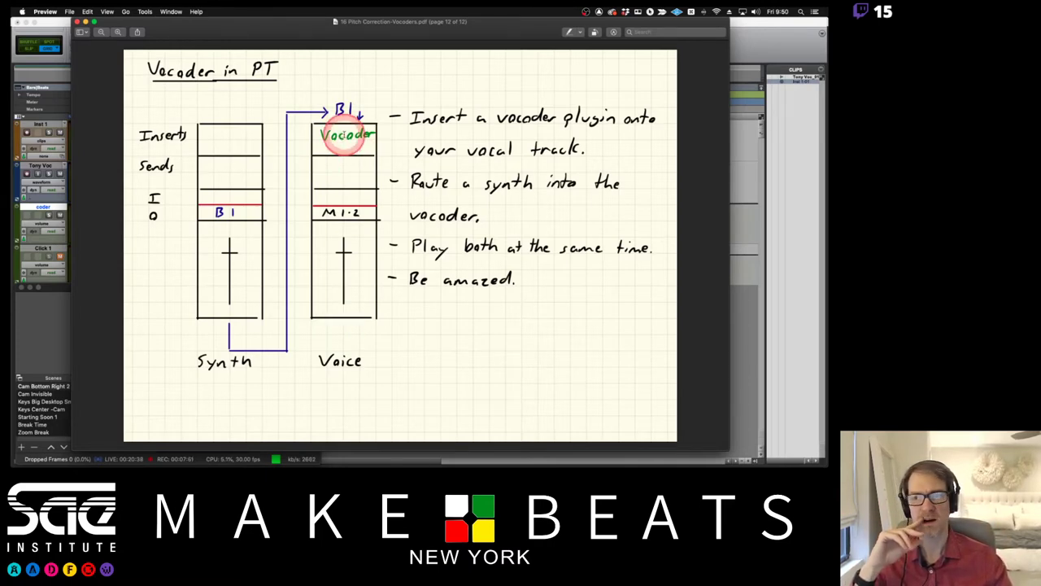
{"action": "left_click", "coordinate": [67, 22]}
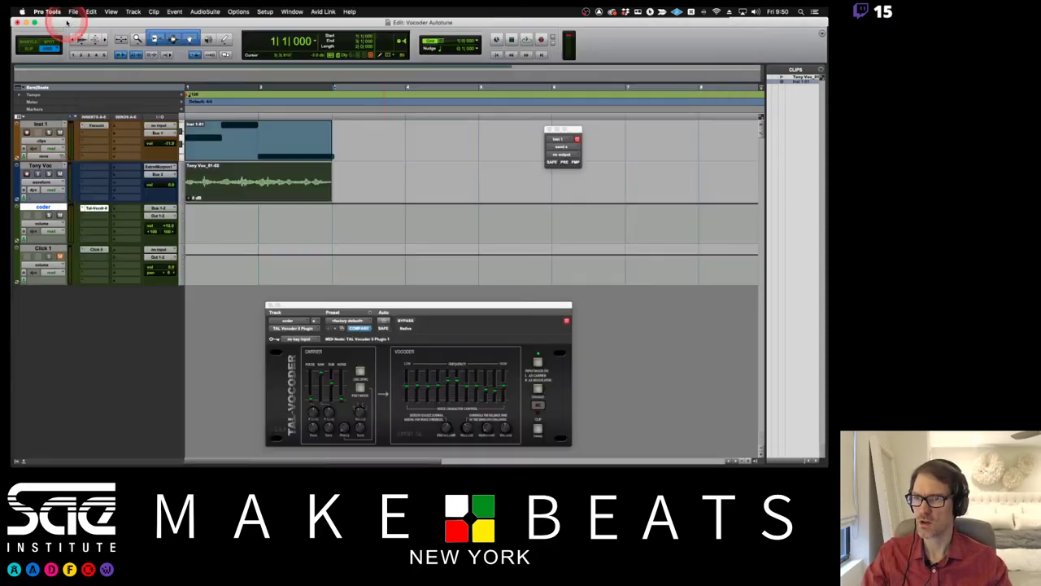
Switch to Firefox and pull a new tab out into its own window.
{"action": "key", "text": "super+Tab"}
{"action": "key", "text": "super+Tab"}
{"action": "key", "text": "super+Tab"}
{"action": "key", "text": "super+Tab"}
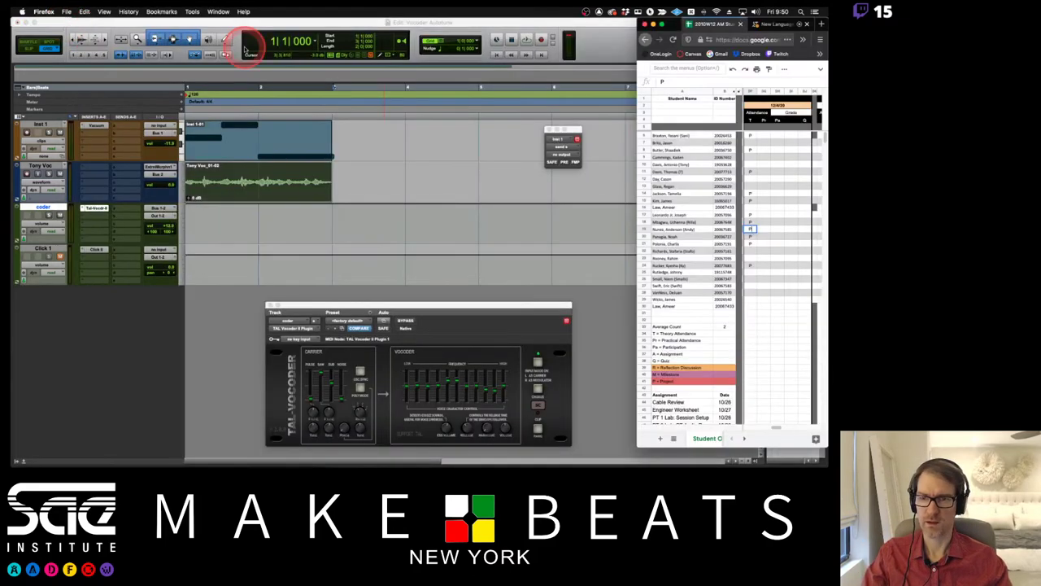
{"action": "left_click", "coordinate": [820, 24]}
{"action": "left_click_drag", "start_coordinate": [814, 24], "coordinate": [572, 60]}
Search for 'orange vocoder plugin' and open the Plugin Boutique Orange Vocoder page.
{"action": "left_click", "coordinate": [398, 35]}
{"action": "type", "text": "oran"}
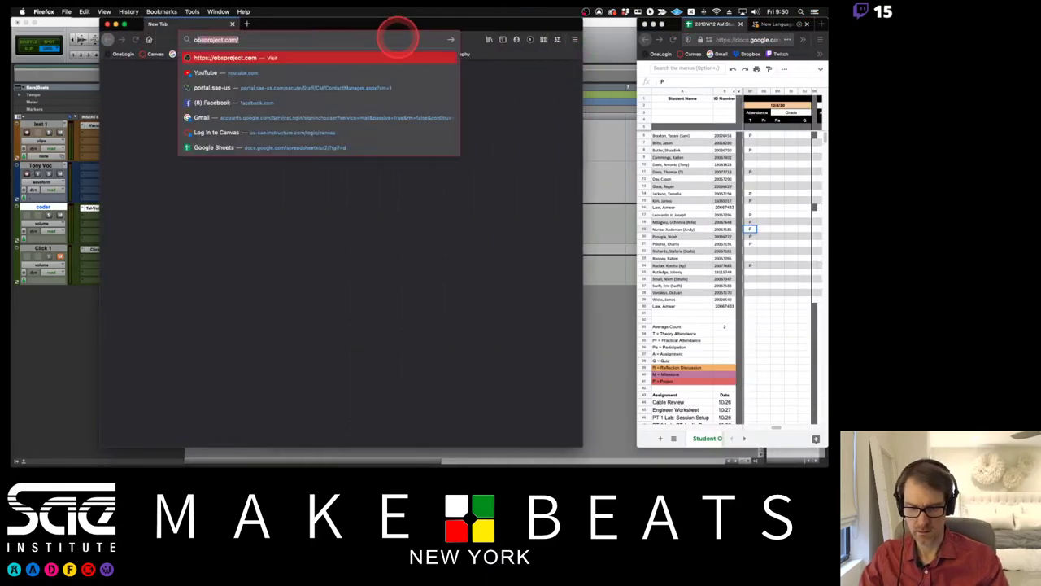
{"action": "type", "text": "ge vocoder"}
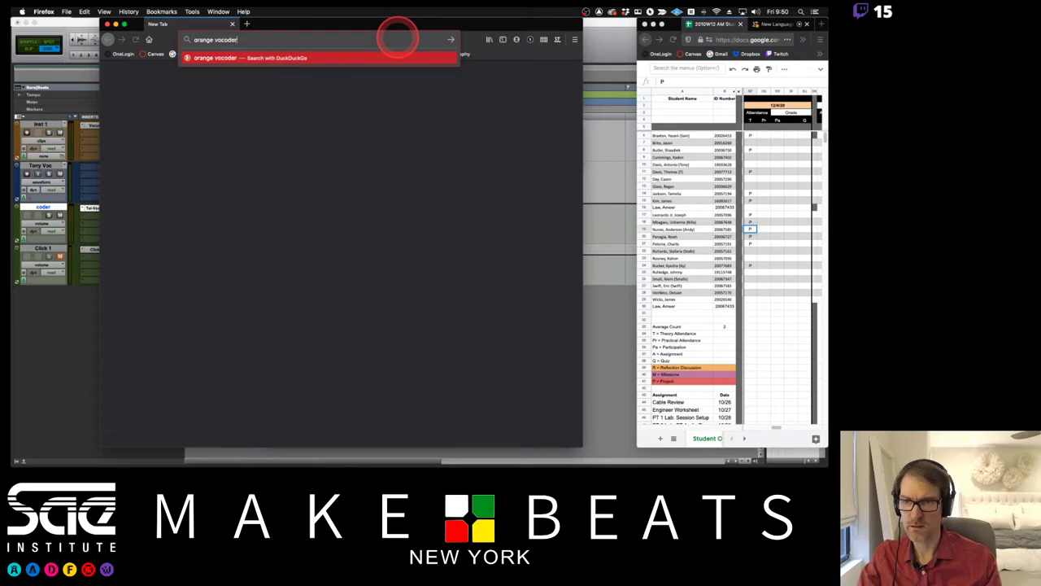
{"action": "type", "text": " plugi"}
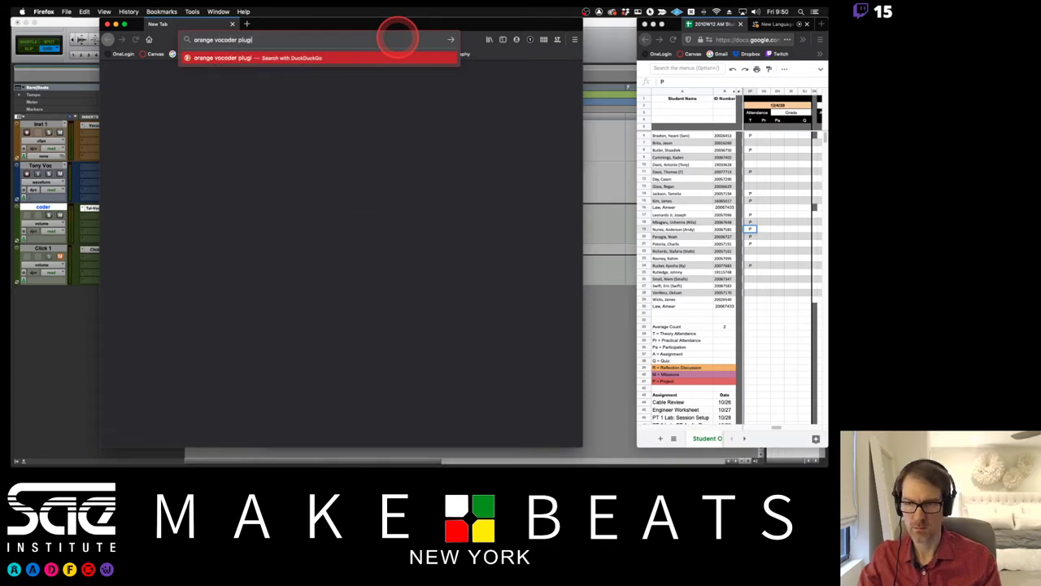
{"action": "type", "text": "n"}
{"action": "key", "text": "Return"}
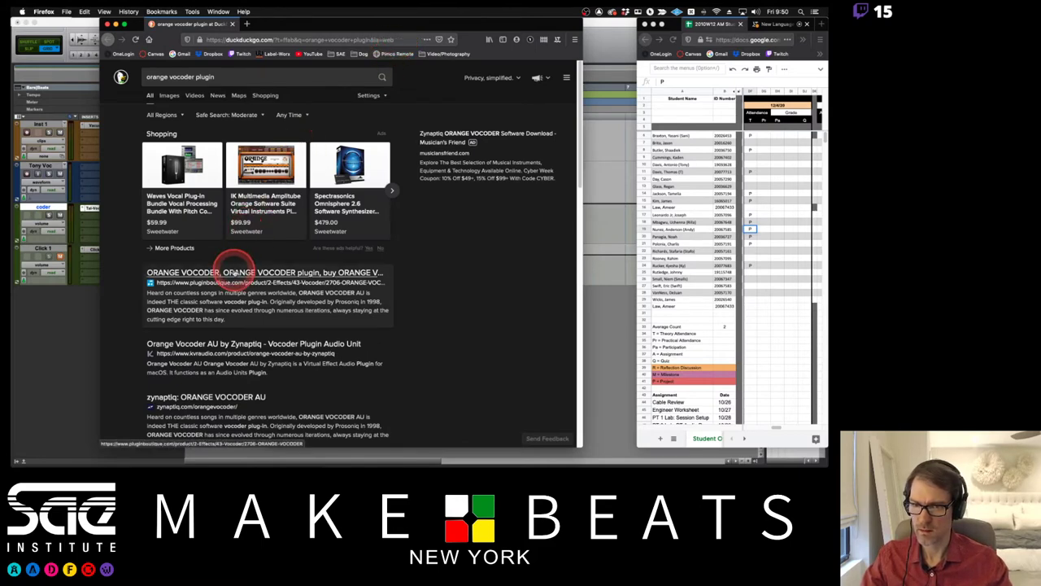
{"action": "left_click", "coordinate": [233, 272]}
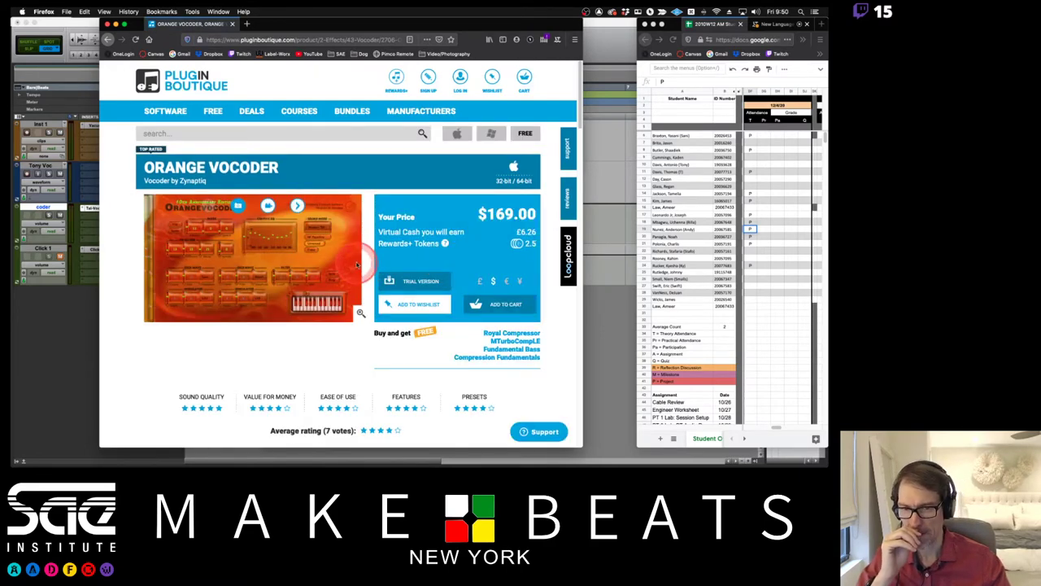
{"action": "scroll", "coordinate": [356, 265], "scroll_direction": "down", "scroll_amount": 7}
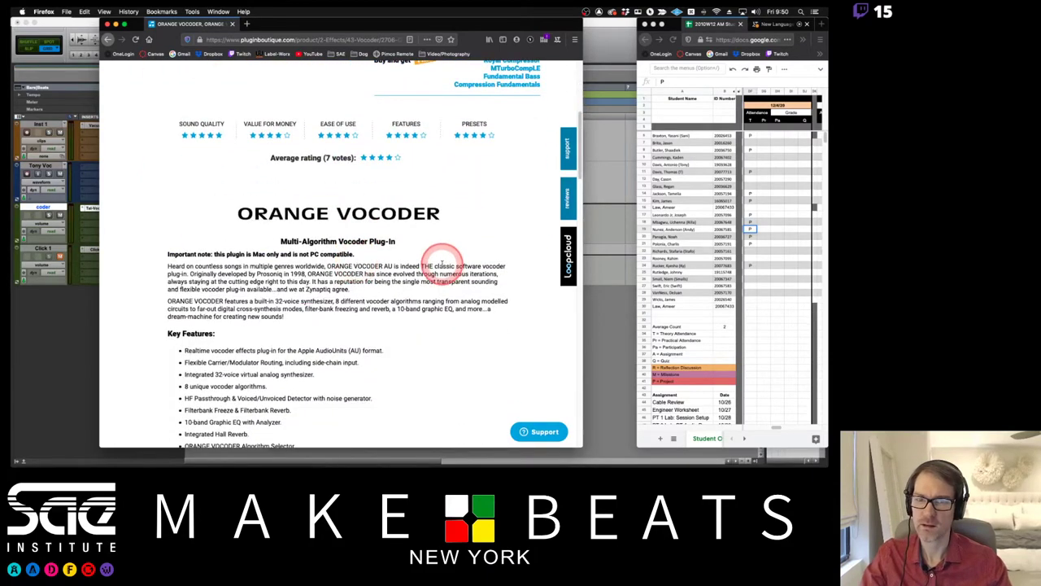
{"action": "scroll", "coordinate": [442, 265], "scroll_direction": "down", "scroll_amount": 4}
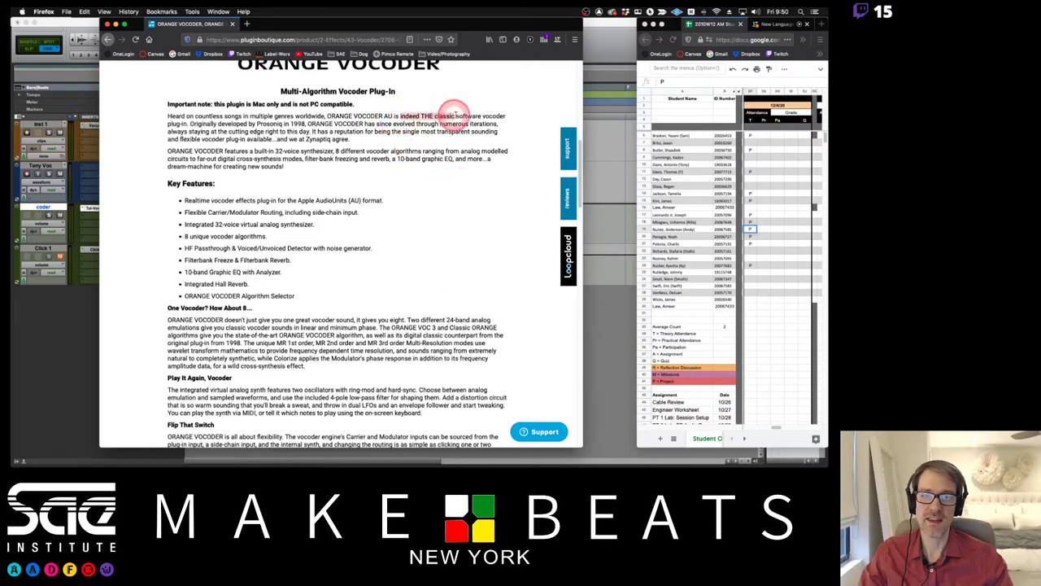
{"action": "left_click_drag", "start_coordinate": [454, 114], "coordinate": [505, 116]}
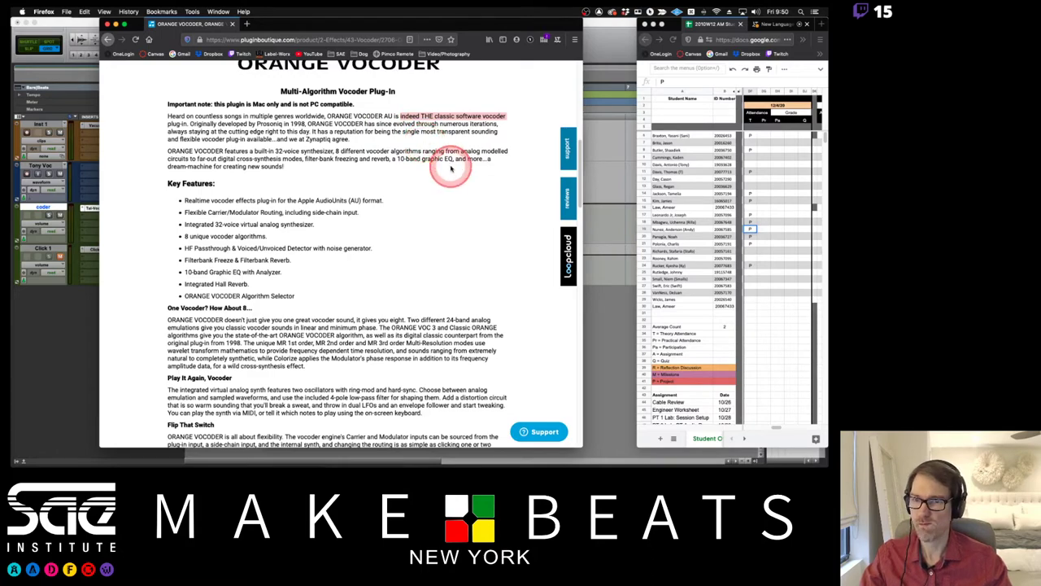
{"action": "scroll", "coordinate": [452, 169], "scroll_direction": "down", "scroll_amount": 7}
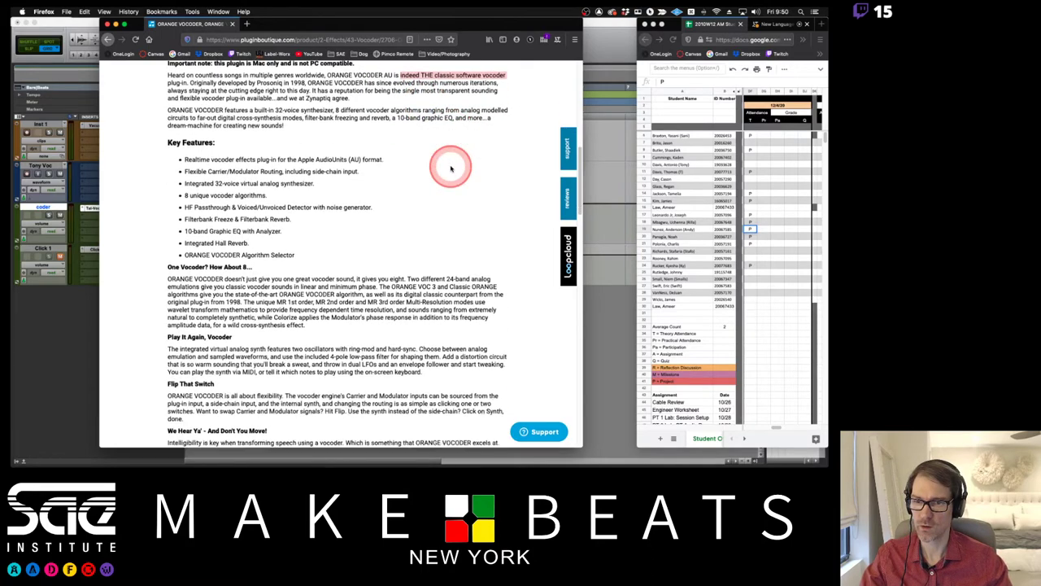
{"action": "scroll", "coordinate": [451, 169], "scroll_direction": "up", "scroll_amount": 3}
{"action": "scroll", "coordinate": [455, 167], "scroll_direction": "up", "scroll_amount": 15}
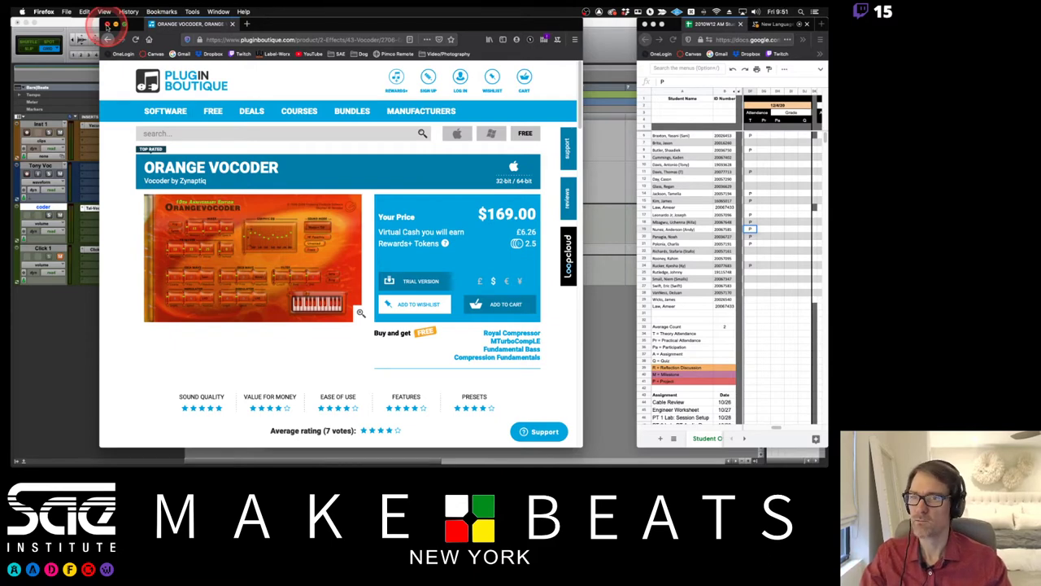
Close the Orange Vocoder product page and bring the 'Vocoder in PT' slide over Pro Tools.
{"action": "left_click", "coordinate": [107, 23]}
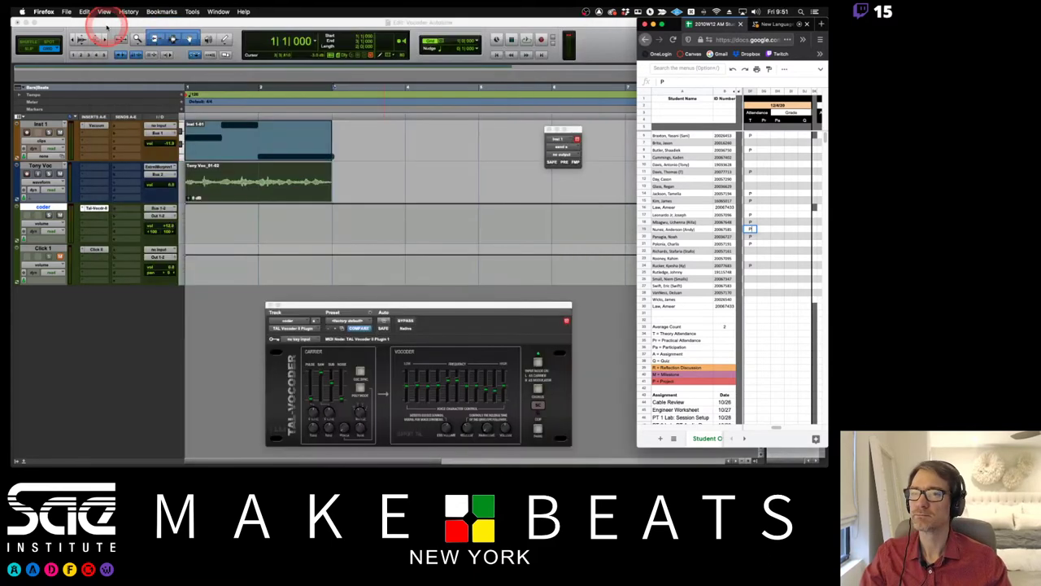
{"action": "left_click", "coordinate": [268, 37]}
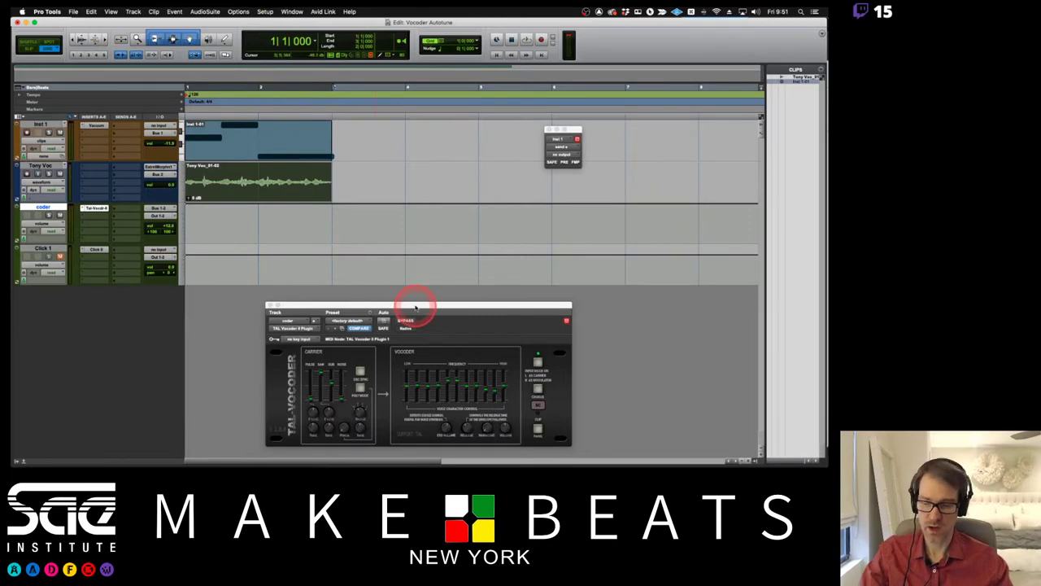
{"action": "key", "text": "super+Tab"}
{"action": "key", "text": "super+Tab"}
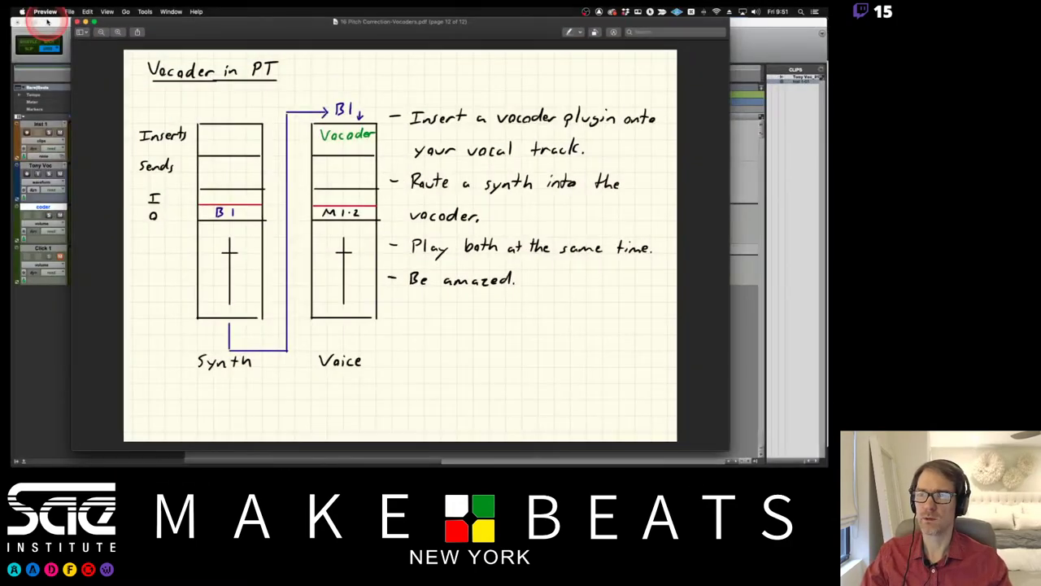
{"action": "left_click", "coordinate": [47, 21]}
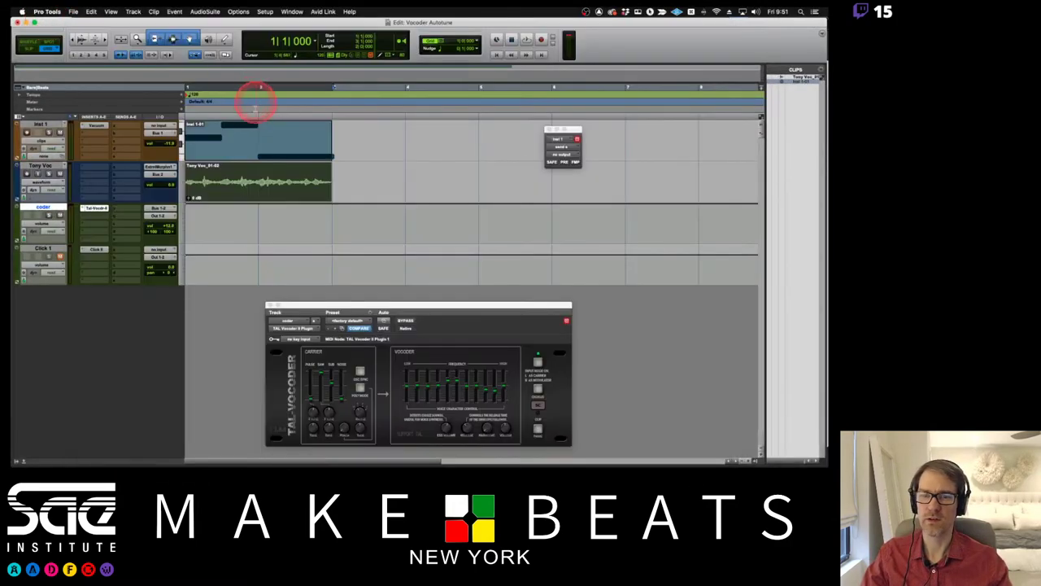
{"action": "key", "text": "super+Tab"}
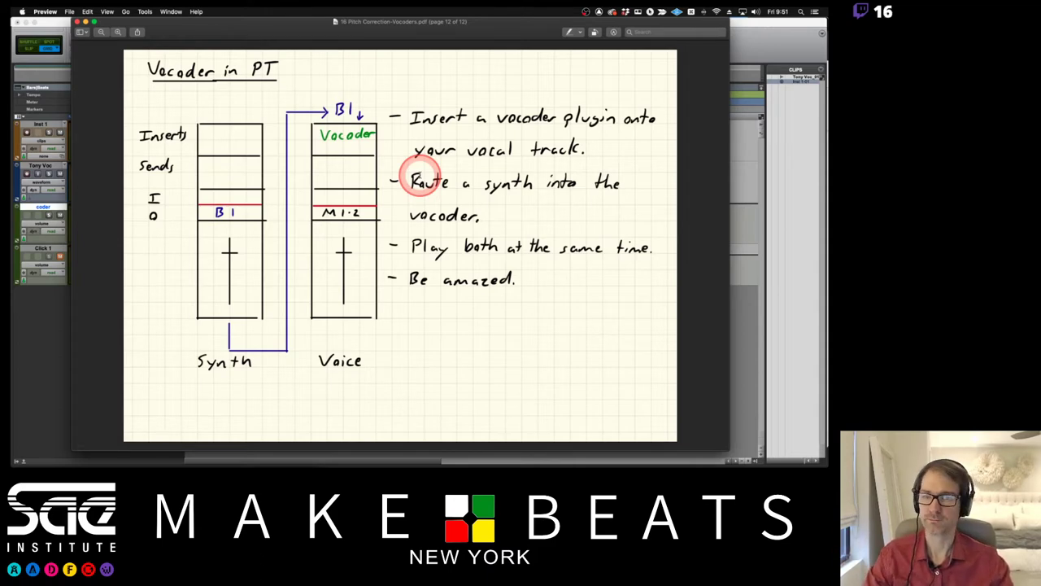
Rename the Inst 1 track to Synth.
{"action": "left_click", "coordinate": [744, 31]}
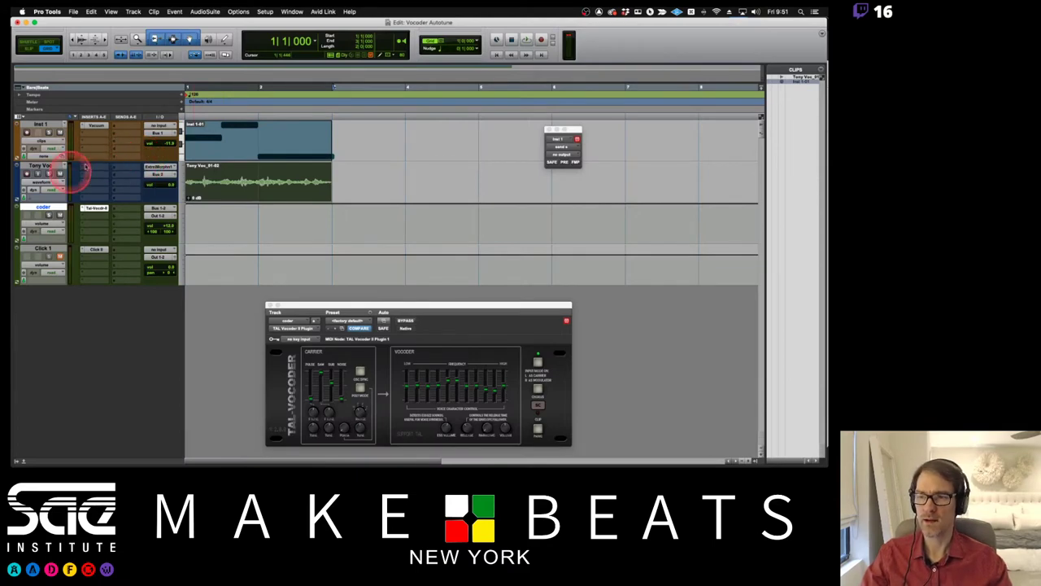
{"action": "double_click", "coordinate": [48, 127]}
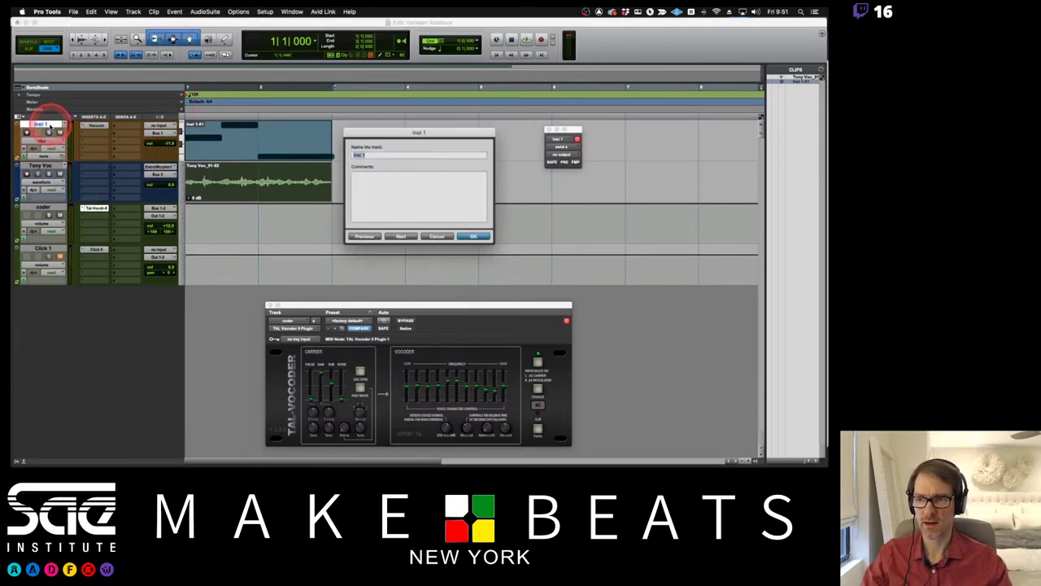
{"action": "key", "text": "Return"}
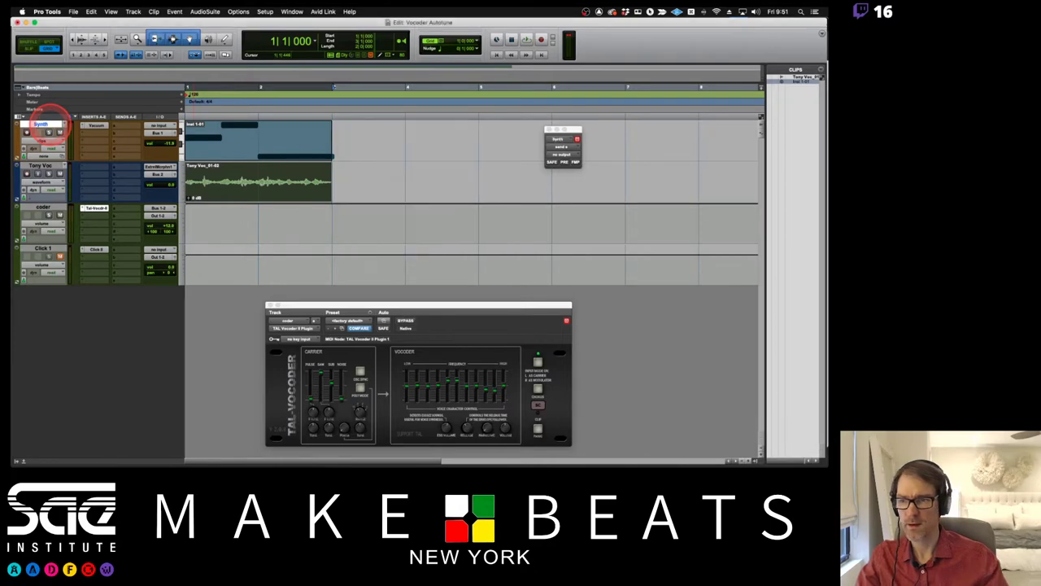
Rename the coder aux track to Vocoder.
{"action": "left_click", "coordinate": [42, 167]}
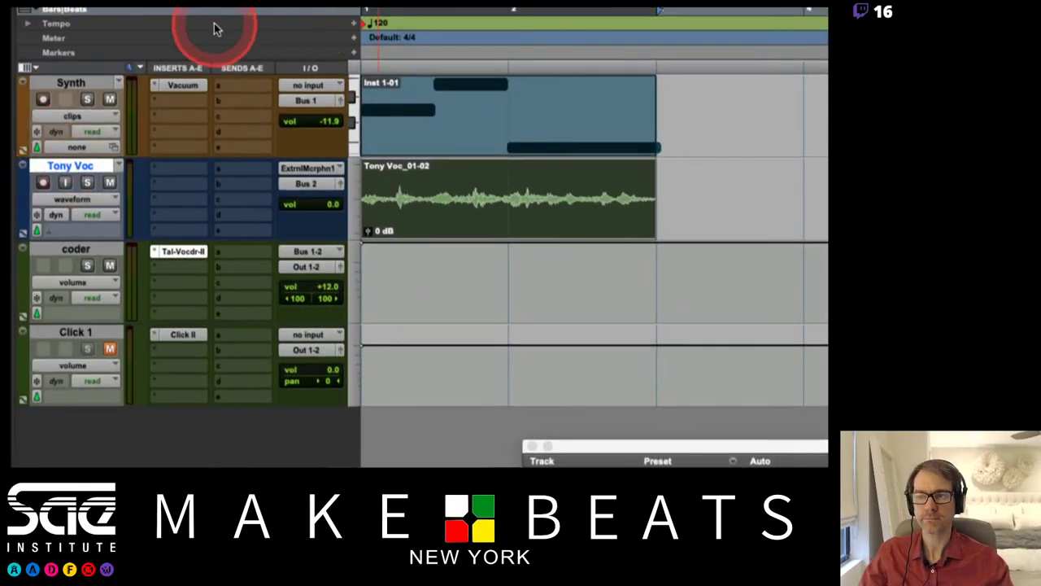
{"action": "left_click", "coordinate": [104, 196]}
{"action": "double_click", "coordinate": [67, 251]}
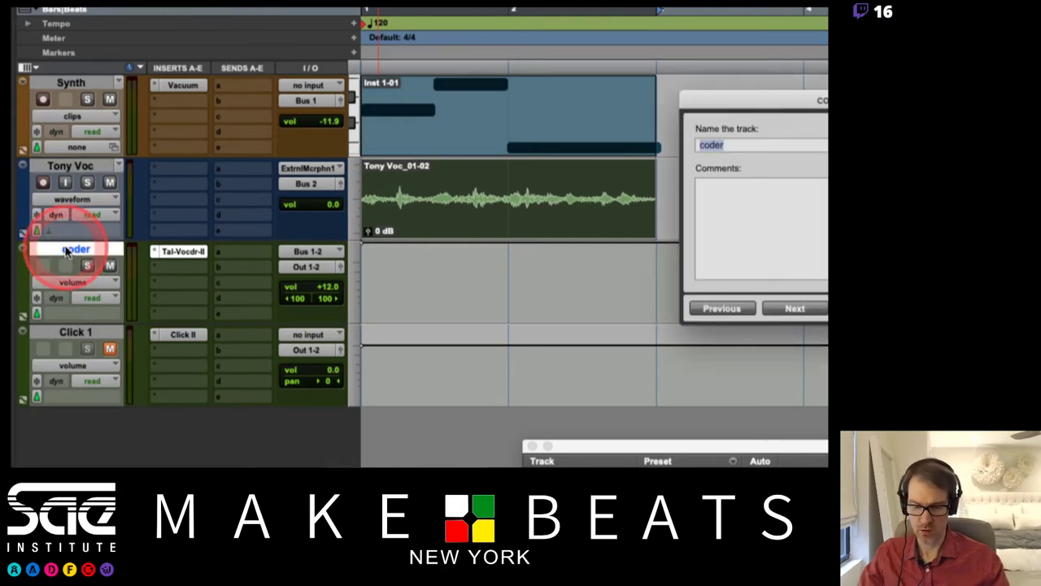
{"action": "type", "text": "Vocoder"}
{"action": "key", "text": "Return"}
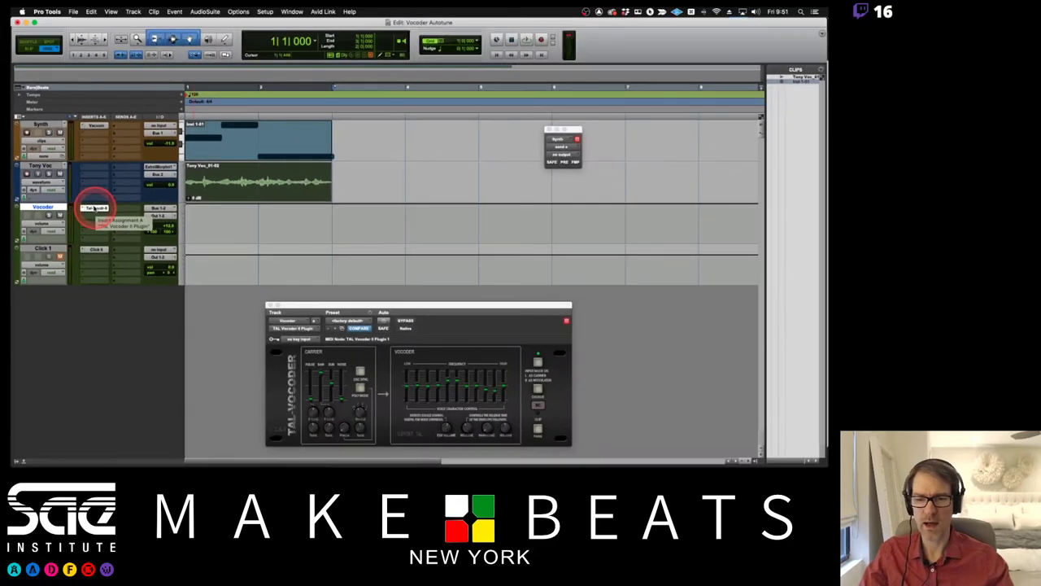
Move the TAL-Vocoder window around to check Synth's Bus 1 output and the vocoder's input mode.
{"action": "left_click_drag", "start_coordinate": [436, 305], "coordinate": [409, 163]}
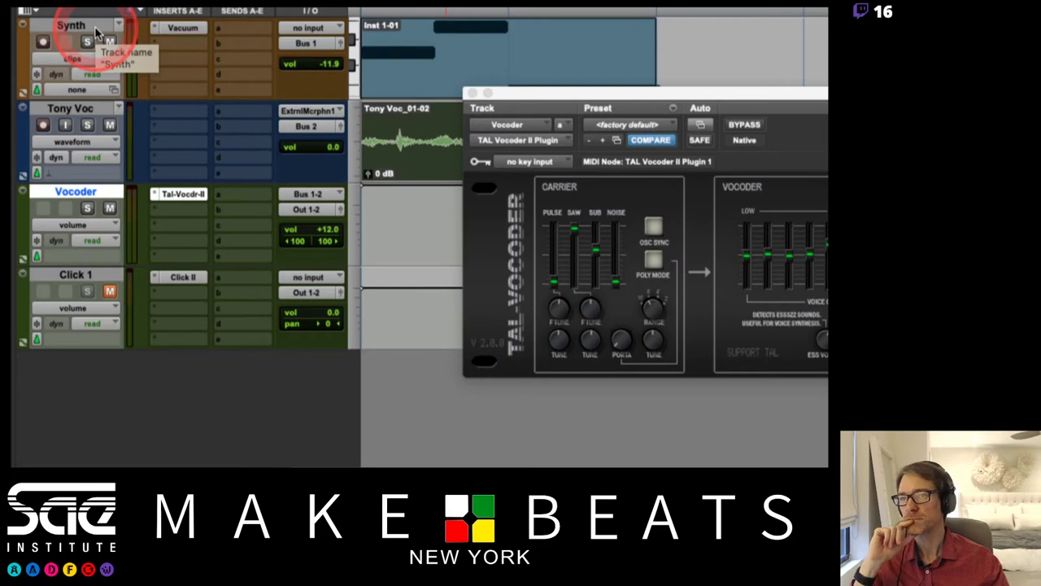
{"action": "left_click", "coordinate": [450, 78]}
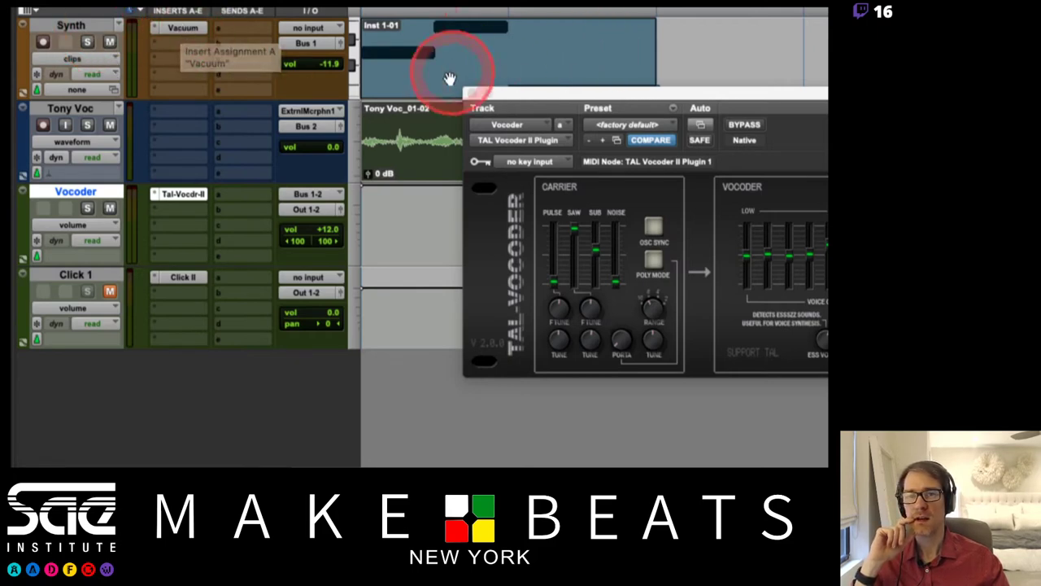
{"action": "left_click", "coordinate": [318, 47]}
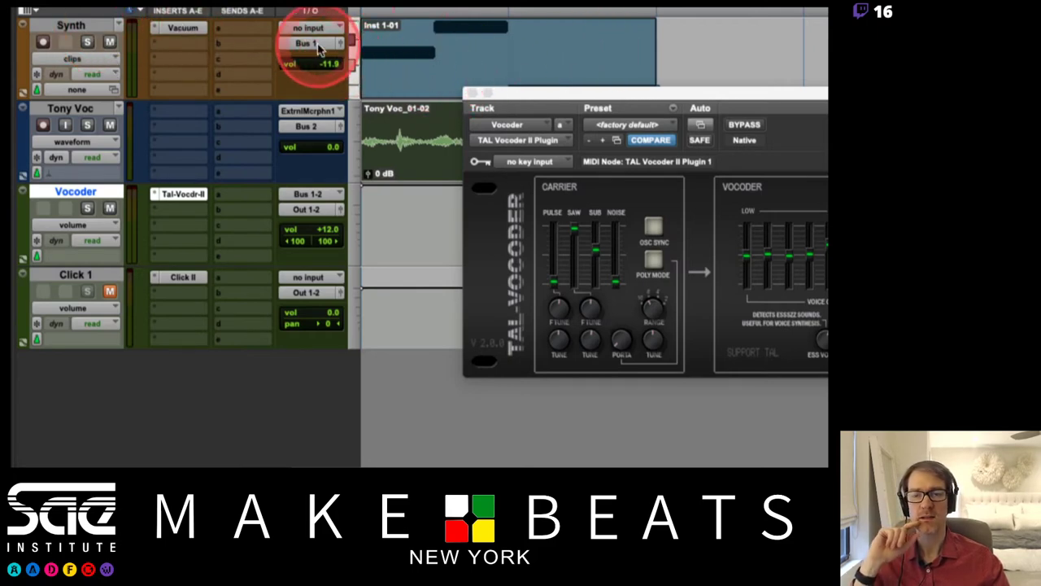
{"action": "left_click", "coordinate": [545, 96]}
{"action": "left_click", "coordinate": [216, 142]}
{"action": "left_click", "coordinate": [531, 117]}
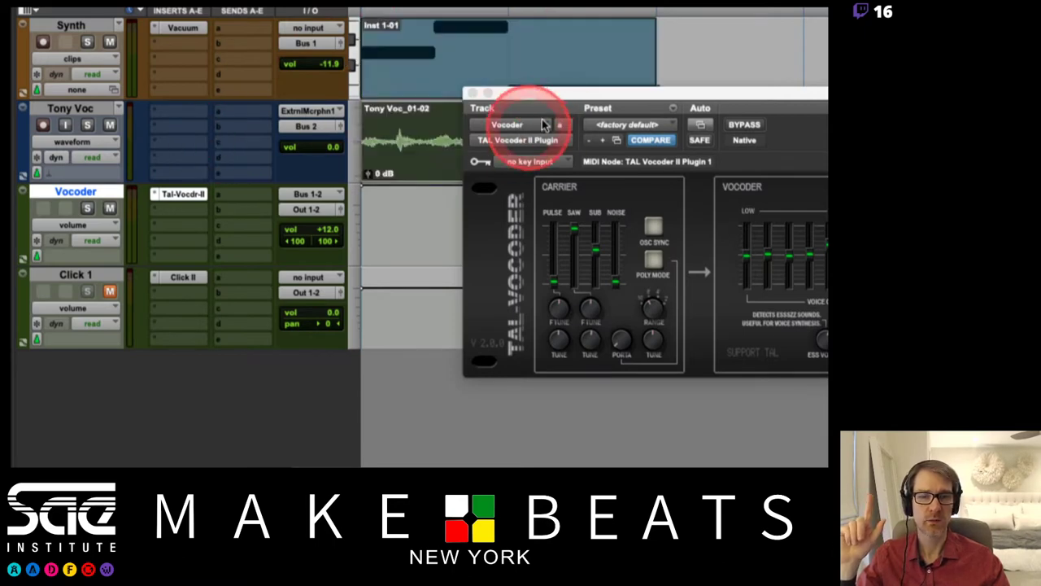
{"action": "left_click_drag", "start_coordinate": [564, 93], "coordinate": [167, 150]}
{"action": "left_click", "coordinate": [618, 294]}
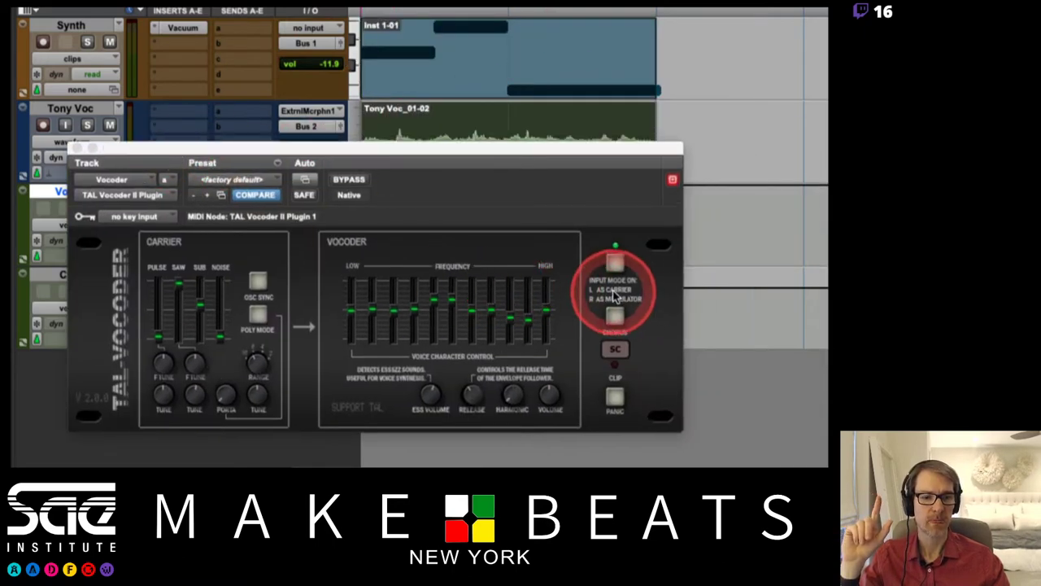
Check Tony Voc's Bus 2 output and set the vocoder input mode to left carrier, right modulator.
{"action": "left_click", "coordinate": [397, 164]}
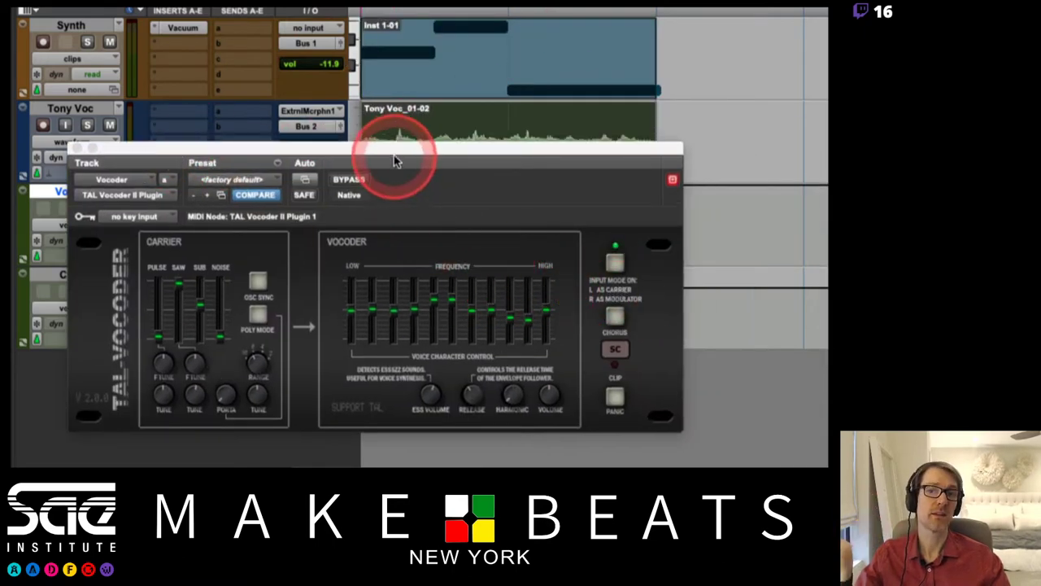
{"action": "left_click_drag", "start_coordinate": [396, 161], "coordinate": [597, 207]}
{"action": "left_click", "coordinate": [313, 148]}
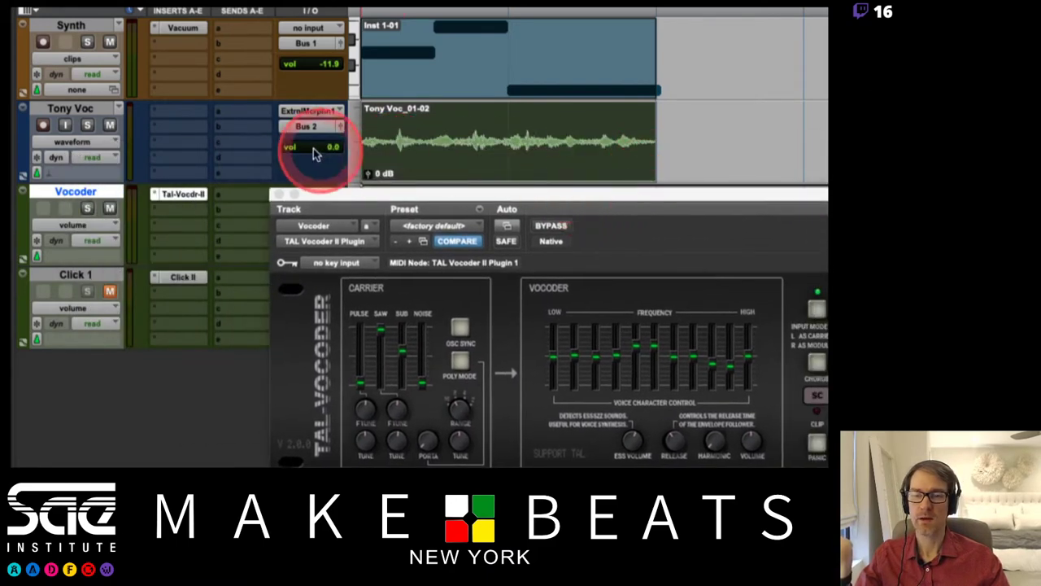
{"action": "left_click", "coordinate": [314, 128]}
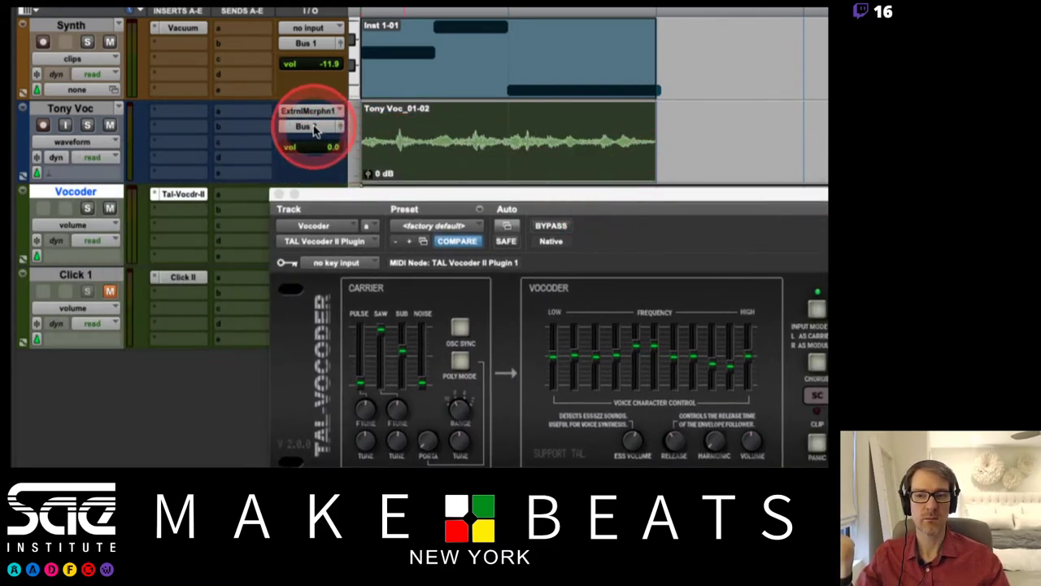
{"action": "left_click", "coordinate": [378, 201]}
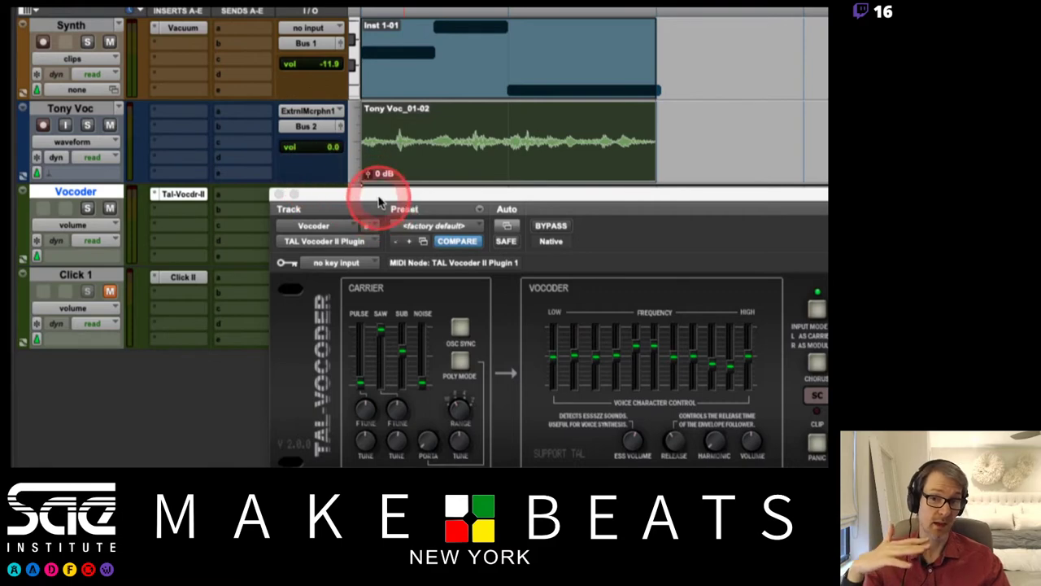
{"action": "left_click_drag", "start_coordinate": [378, 200], "coordinate": [139, 114]}
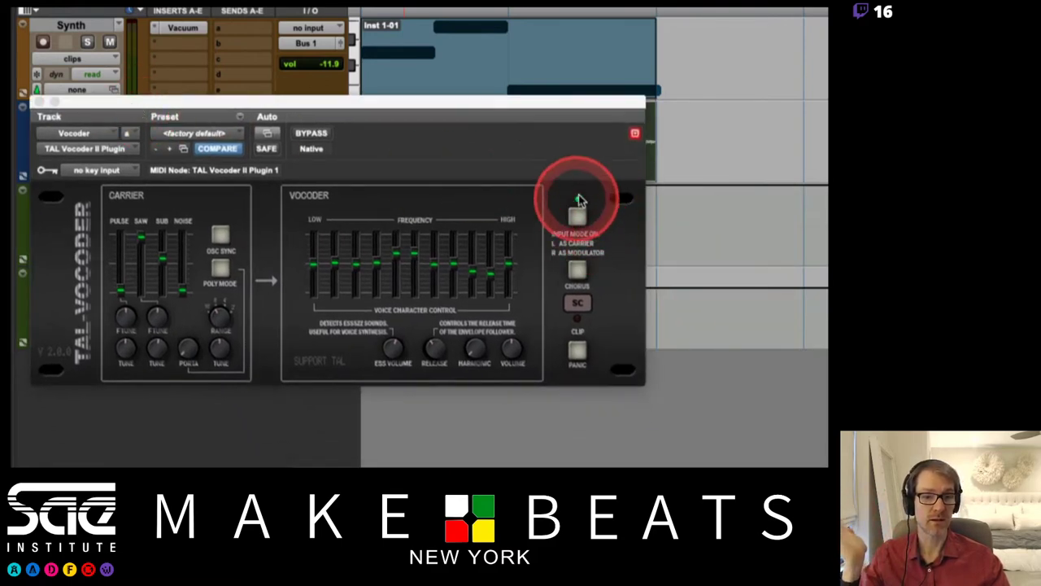
{"action": "left_click", "coordinate": [579, 200]}
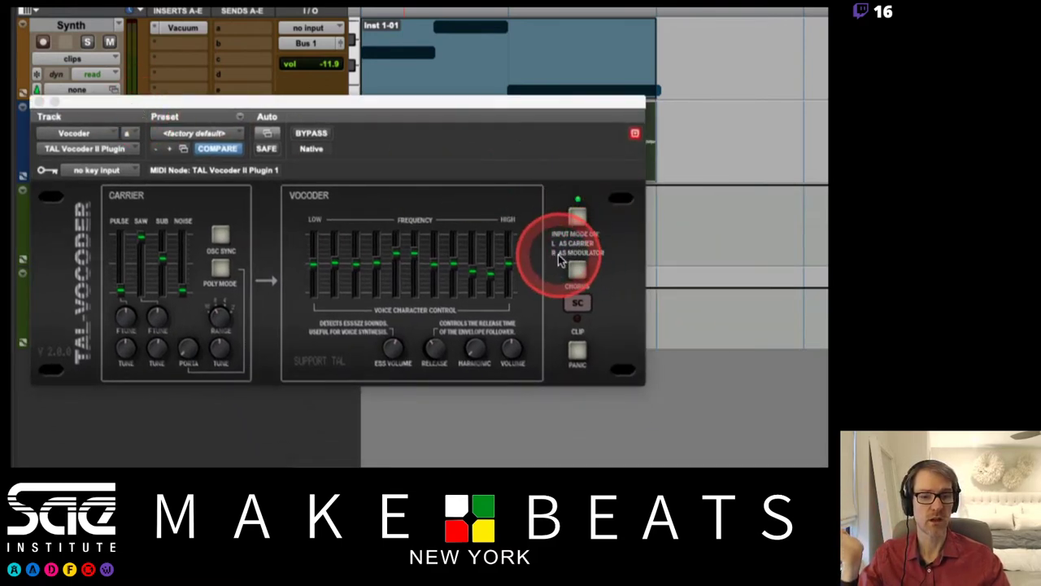
Centre the TAL-Vocoder window over the edit window, uncovering Tony Voc.
{"action": "left_click_drag", "start_coordinate": [465, 110], "coordinate": [664, 240]}
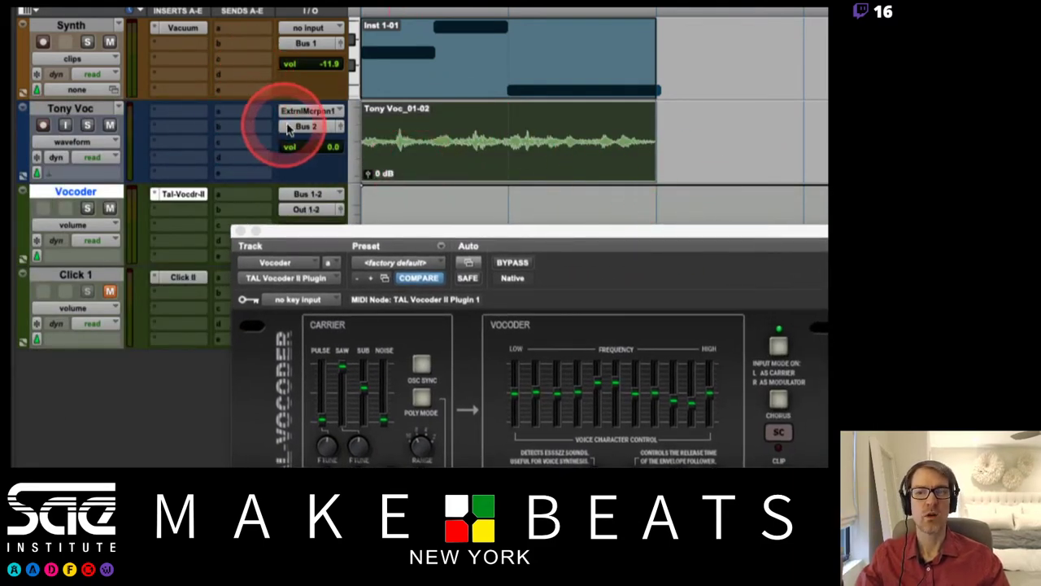
{"action": "left_click_drag", "start_coordinate": [381, 233], "coordinate": [270, 102]}
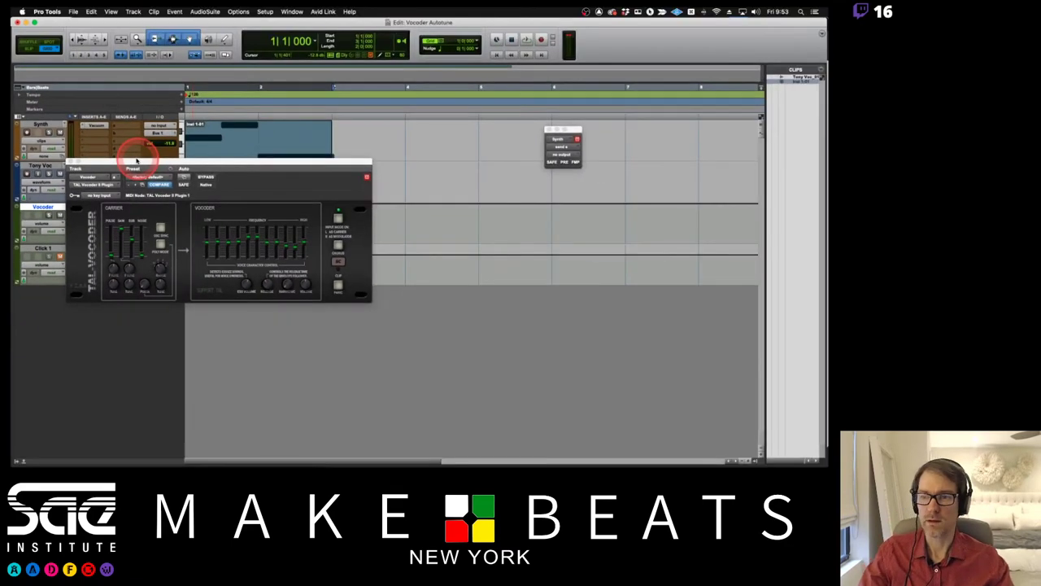
{"action": "left_click_drag", "start_coordinate": [137, 160], "coordinate": [444, 205]}
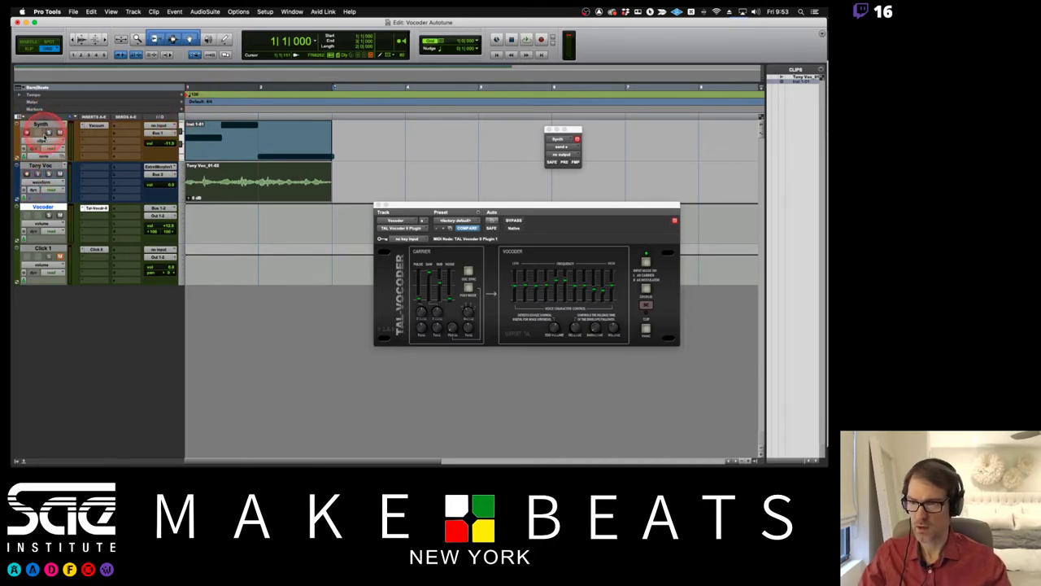
Create one new stereo instrument track and name it Drums.
{"action": "key", "text": "super+shift+n"}
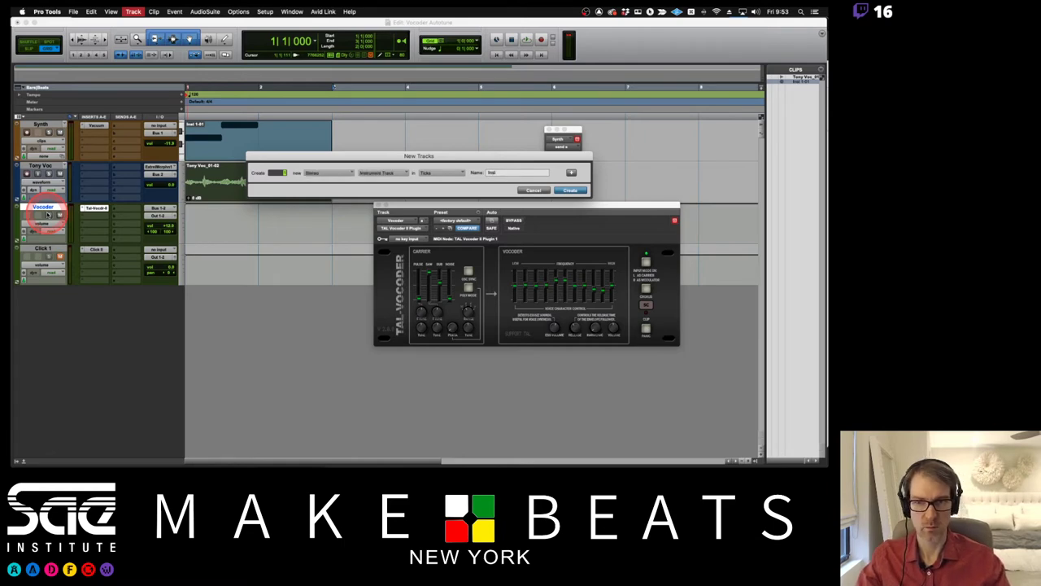
{"action": "left_click", "coordinate": [573, 191]}
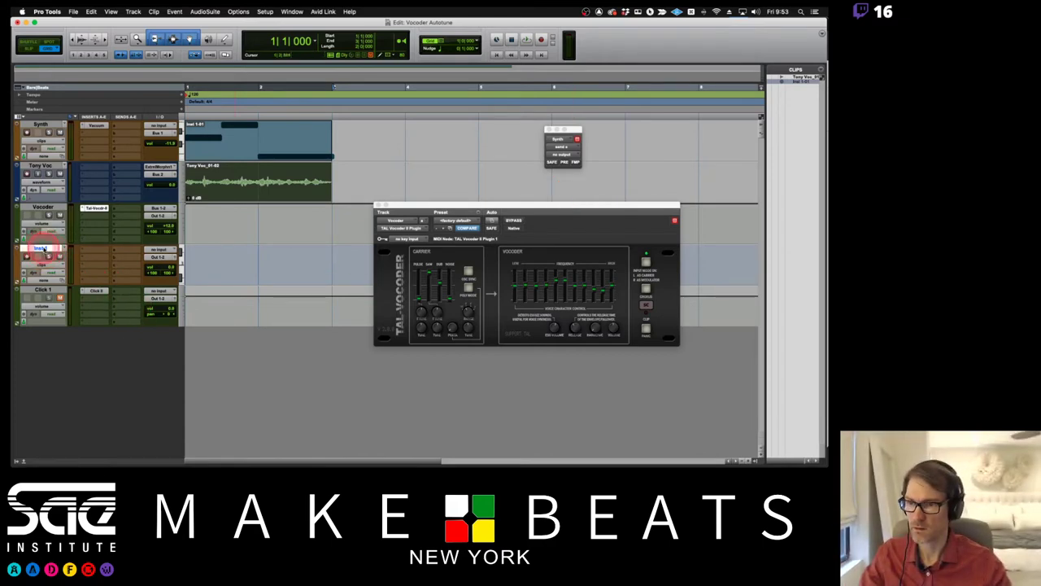
{"action": "double_click", "coordinate": [43, 248]}
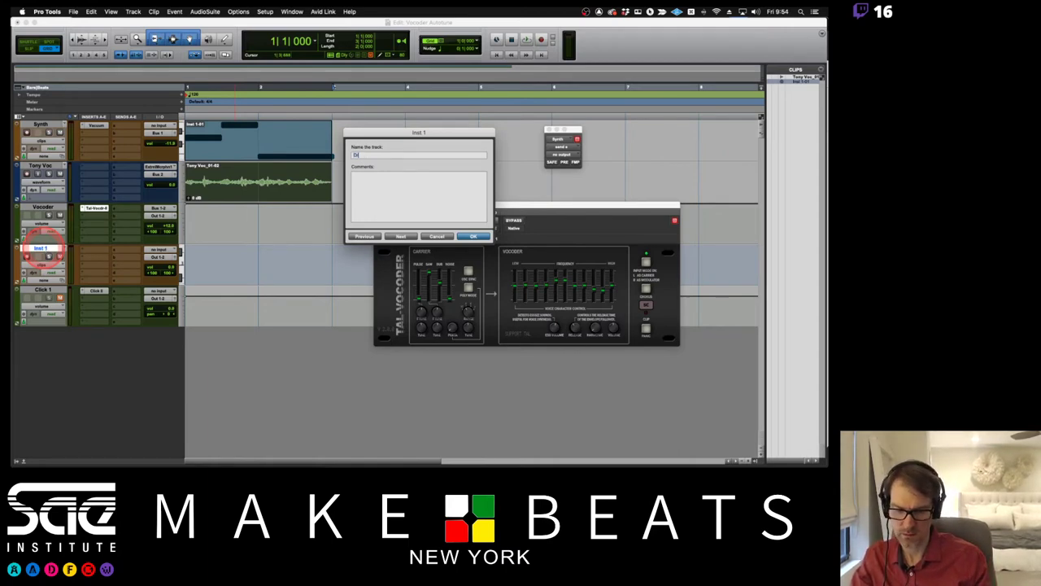
{"action": "key", "text": "Return"}
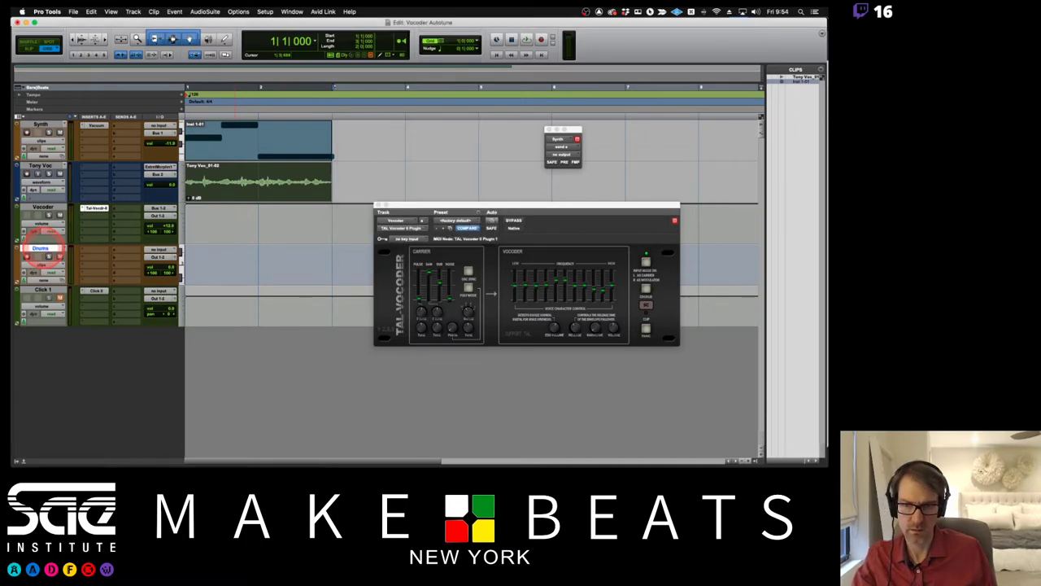
Insert Battery 4 on the Drums track and arrange its window beside the lowered vocoder window.
{"action": "left_click", "coordinate": [96, 248]}
{"action": "mouse_move", "coordinate": [130, 250]}
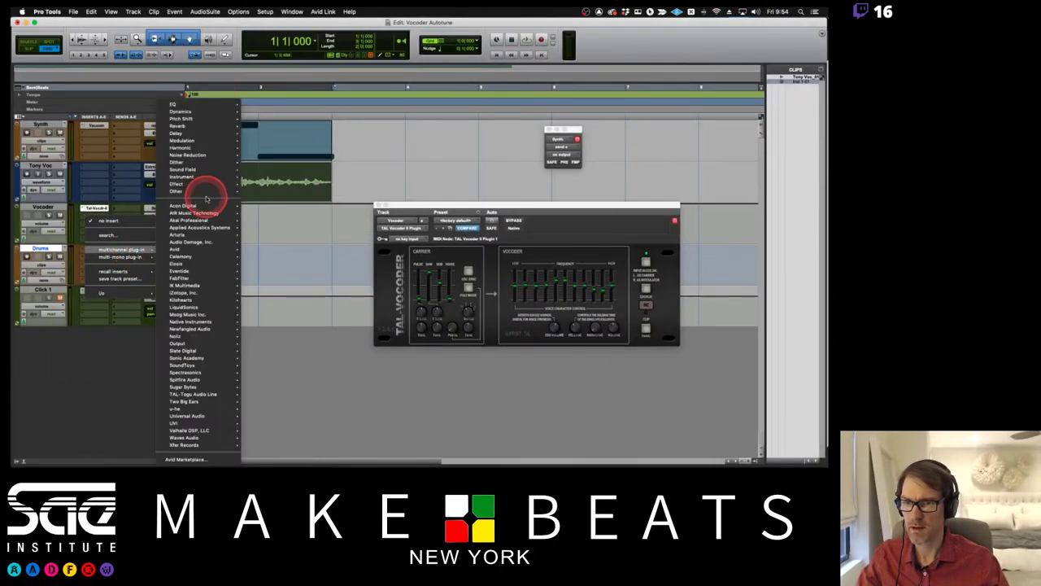
{"action": "mouse_move", "coordinate": [206, 182]}
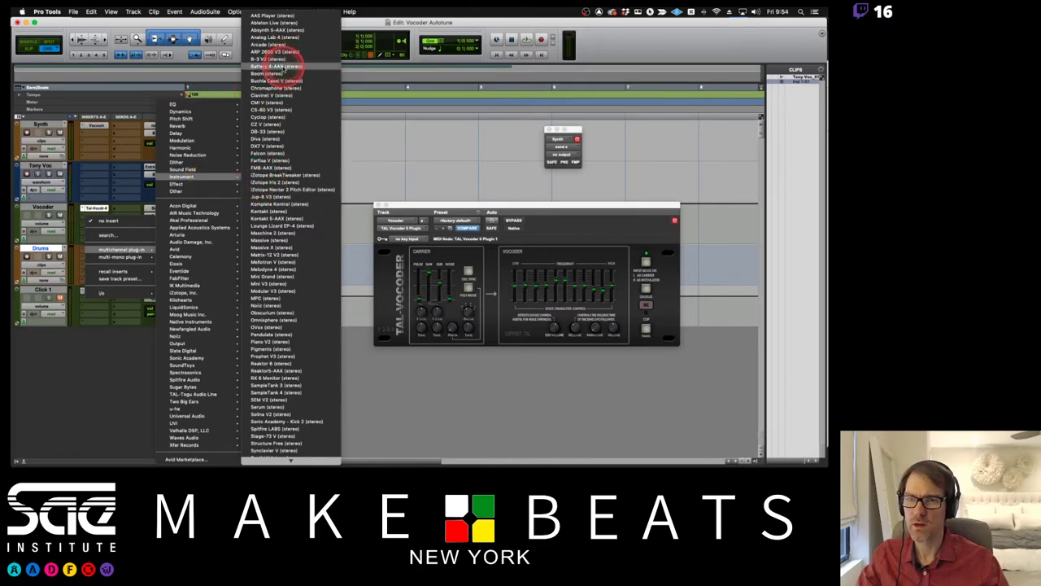
{"action": "left_click", "coordinate": [418, 144]}
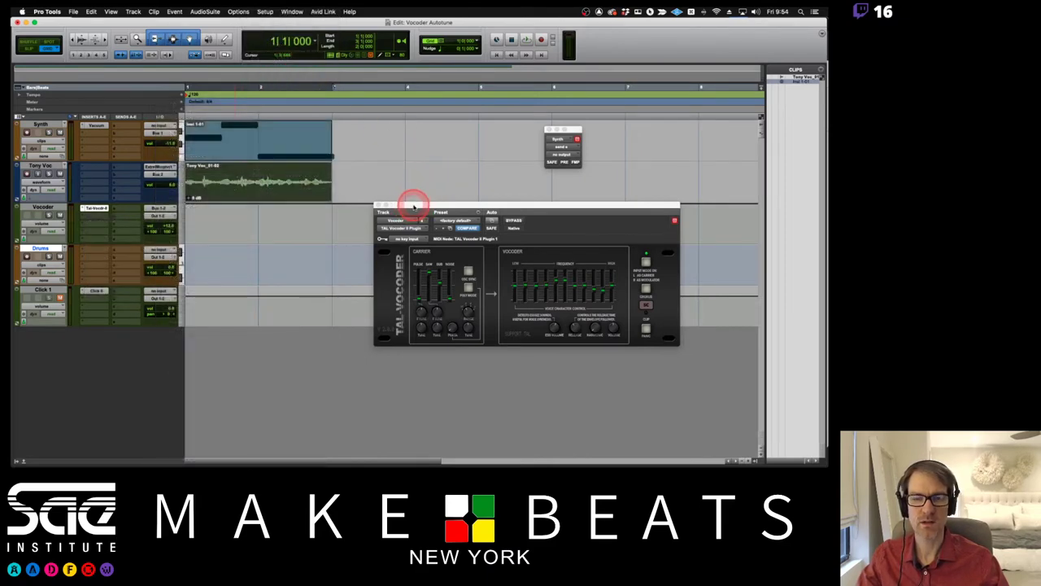
{"action": "left_click_drag", "start_coordinate": [412, 205], "coordinate": [453, 324]}
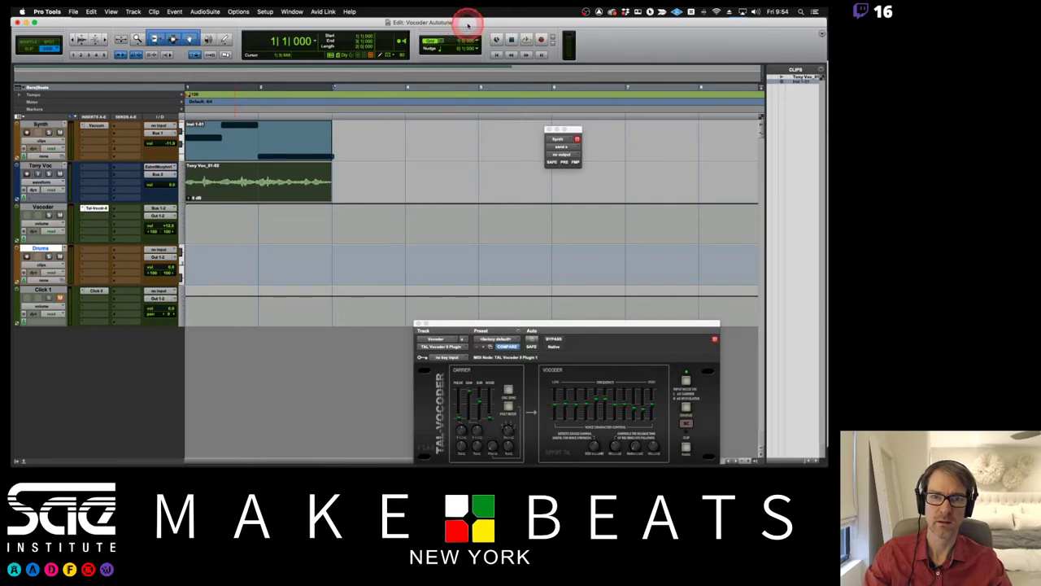
{"action": "left_click_drag", "start_coordinate": [516, 203], "coordinate": [372, 106]}
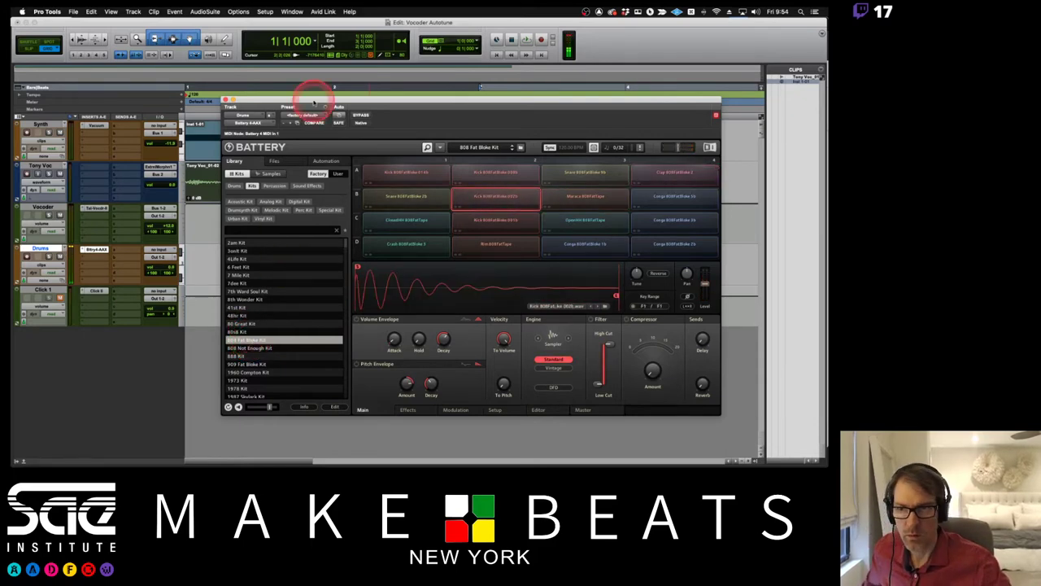
Move the Battery window right and down, then click through controls in the track headers.
{"action": "left_click_drag", "start_coordinate": [309, 99], "coordinate": [399, 137]}
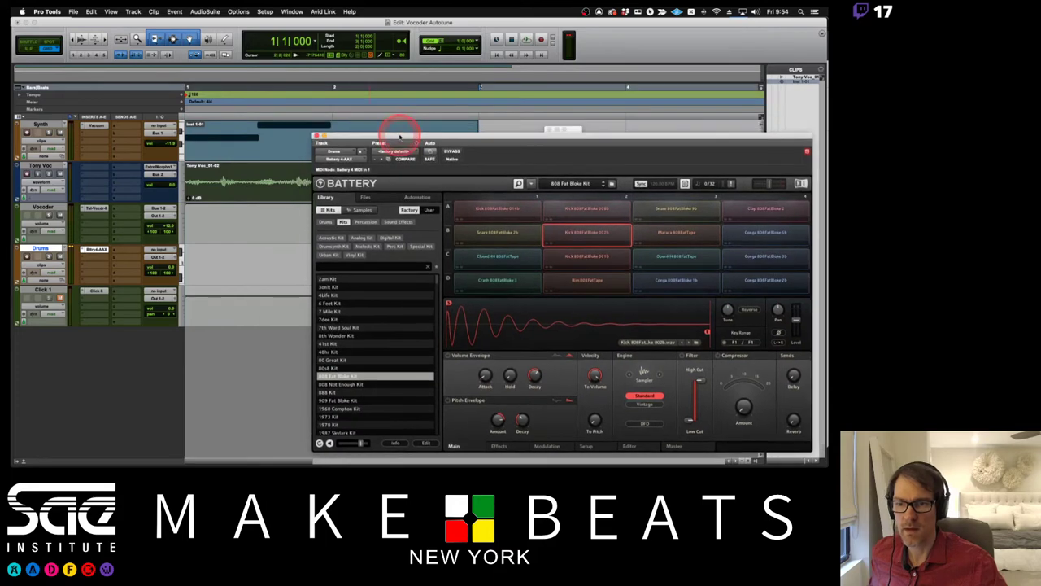
{"action": "left_click", "coordinate": [59, 297]}
{"action": "left_click", "coordinate": [62, 138]}
{"action": "left_click", "coordinate": [59, 173]}
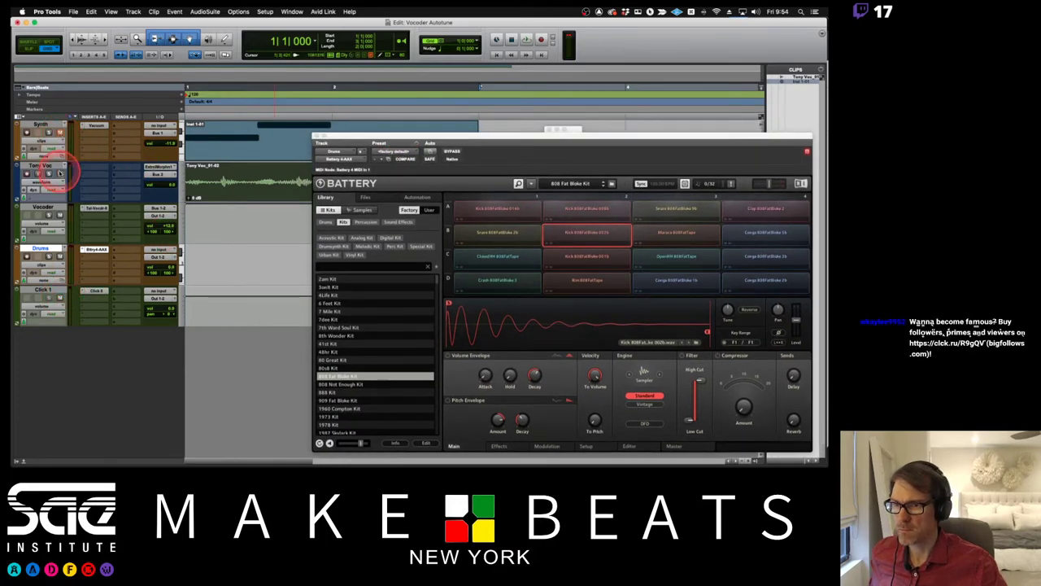
{"action": "left_click", "coordinate": [62, 143]}
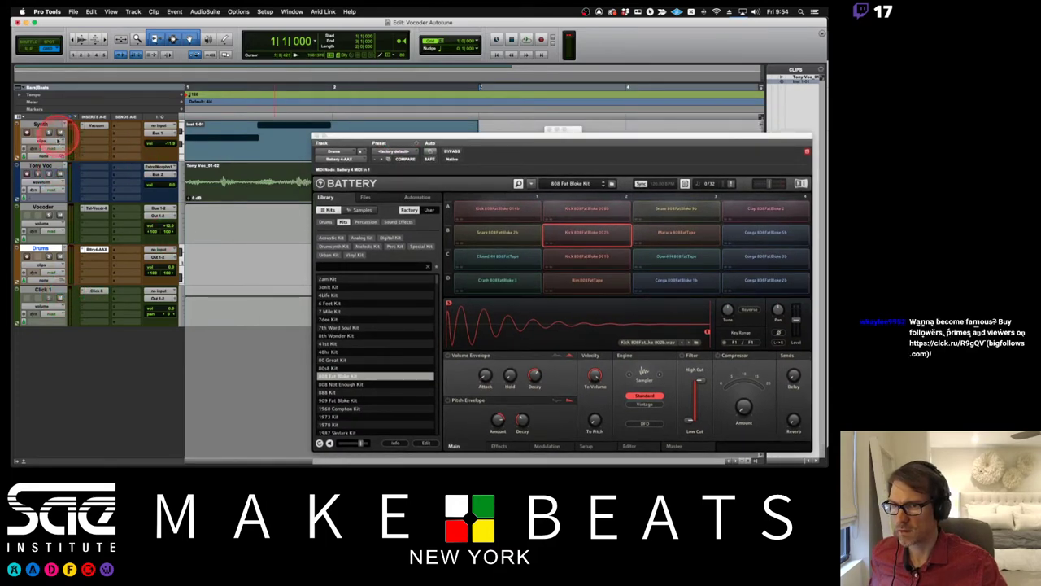
{"action": "left_click", "coordinate": [59, 215]}
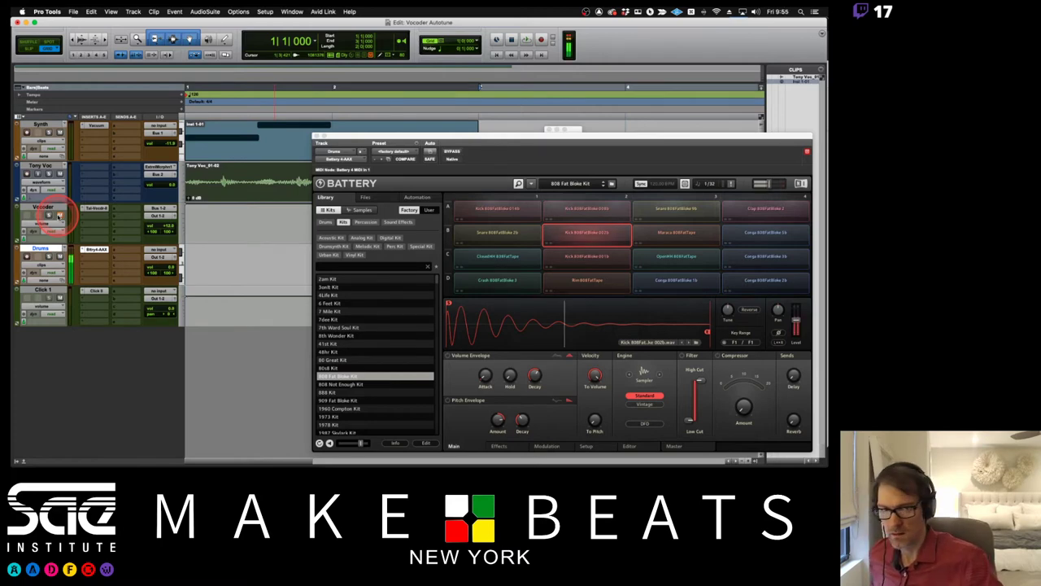
Play the session briefly, shifting the Battery window up and right, then stop playback.
{"action": "key", "text": "space"}
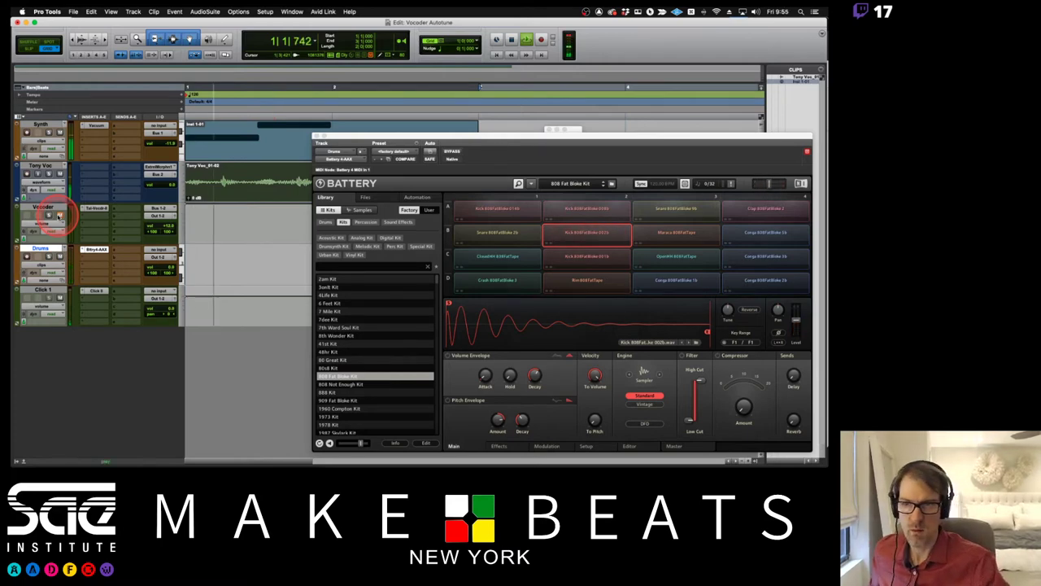
{"action": "left_click", "coordinate": [95, 256]}
{"action": "left_click", "coordinate": [211, 251]}
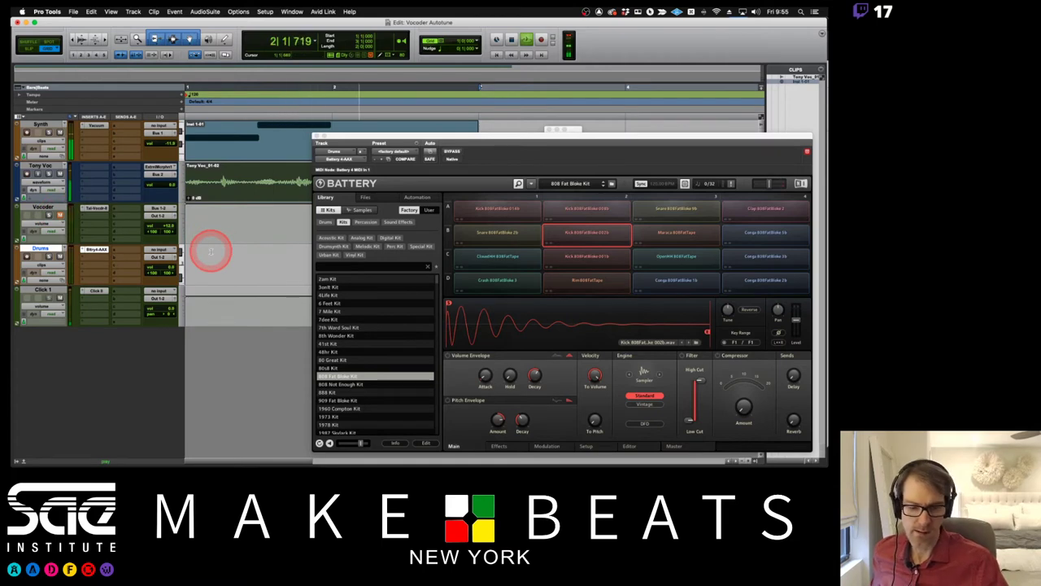
{"action": "left_click_drag", "start_coordinate": [430, 138], "coordinate": [576, 107]}
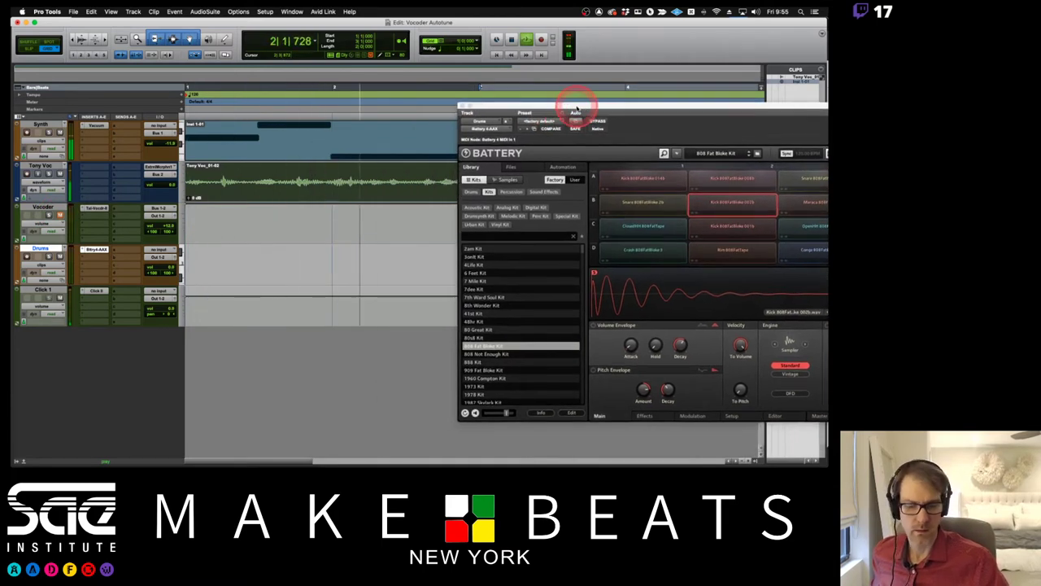
{"action": "key", "text": "space"}
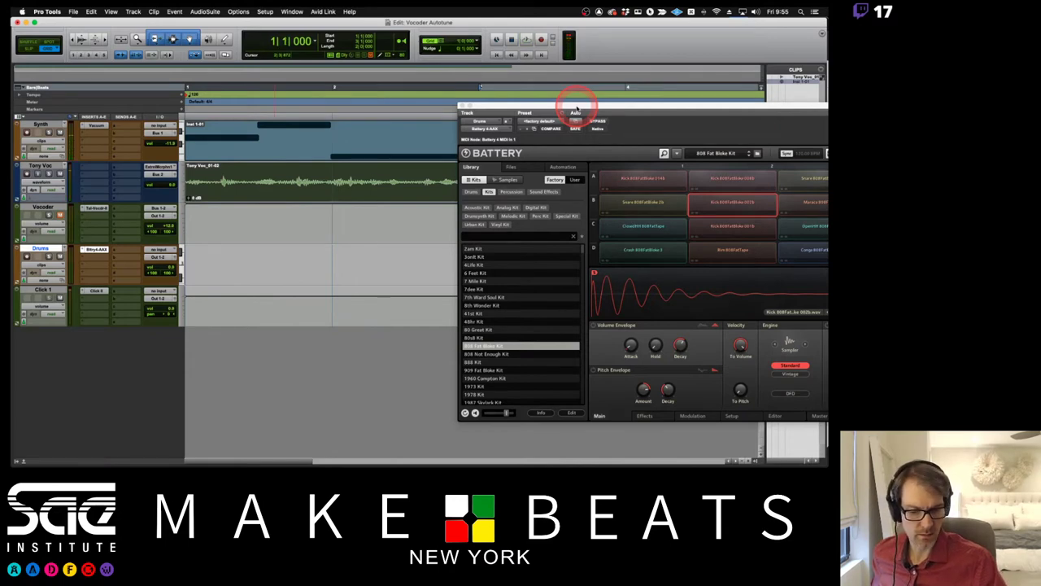
Show the floating Transport window and then dismiss it.
{"action": "key", "text": "super+1"}
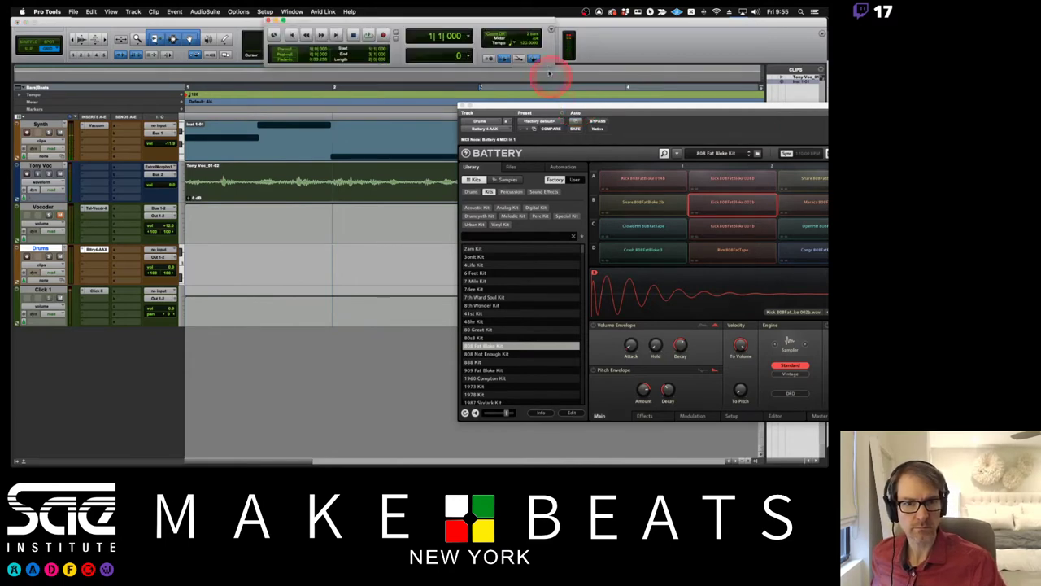
{"action": "left_click", "coordinate": [293, 13]}
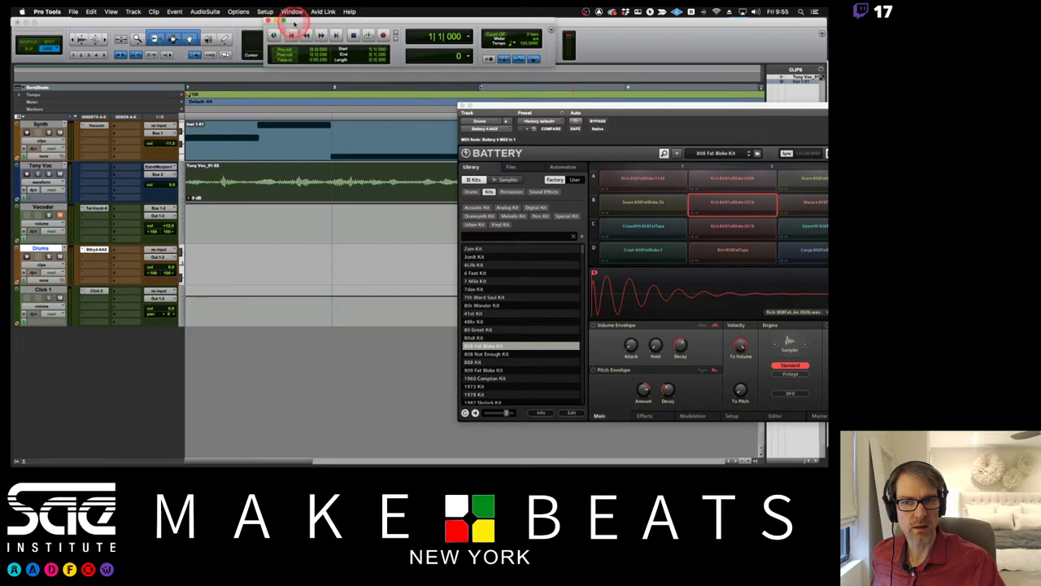
{"action": "left_click_drag", "start_coordinate": [293, 23], "coordinate": [406, 85]}
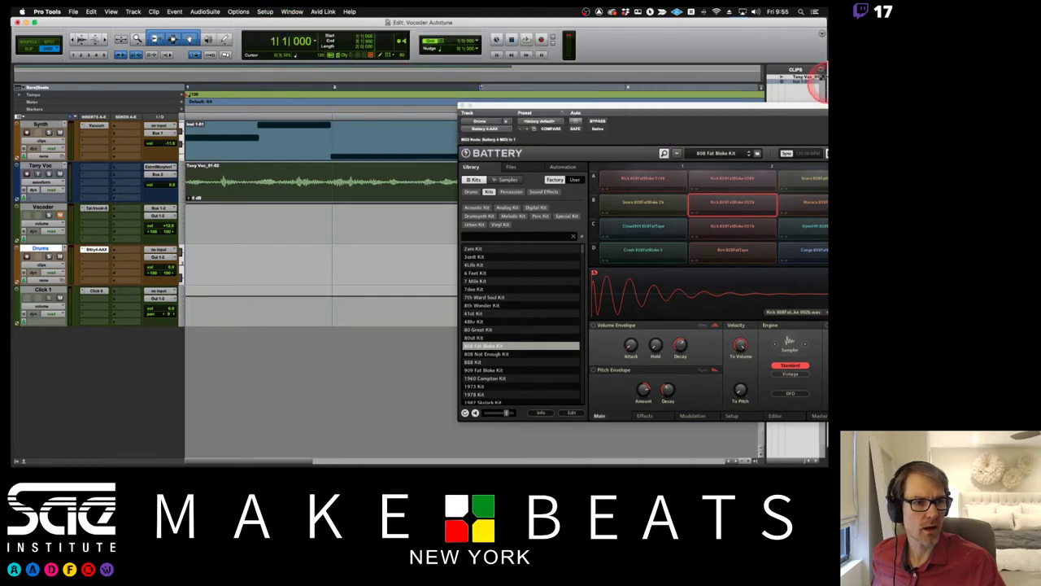
Enable Expanded Transport, MIDI Controls, Synchronization and Ableton Link in the toolbar options.
{"action": "left_click", "coordinate": [820, 34]}
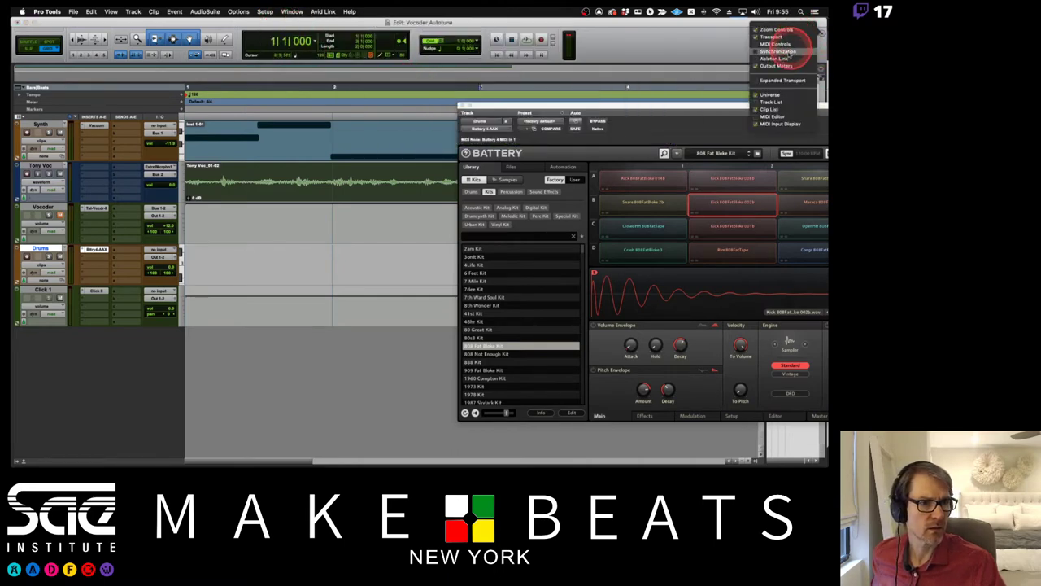
{"action": "left_click", "coordinate": [781, 80]}
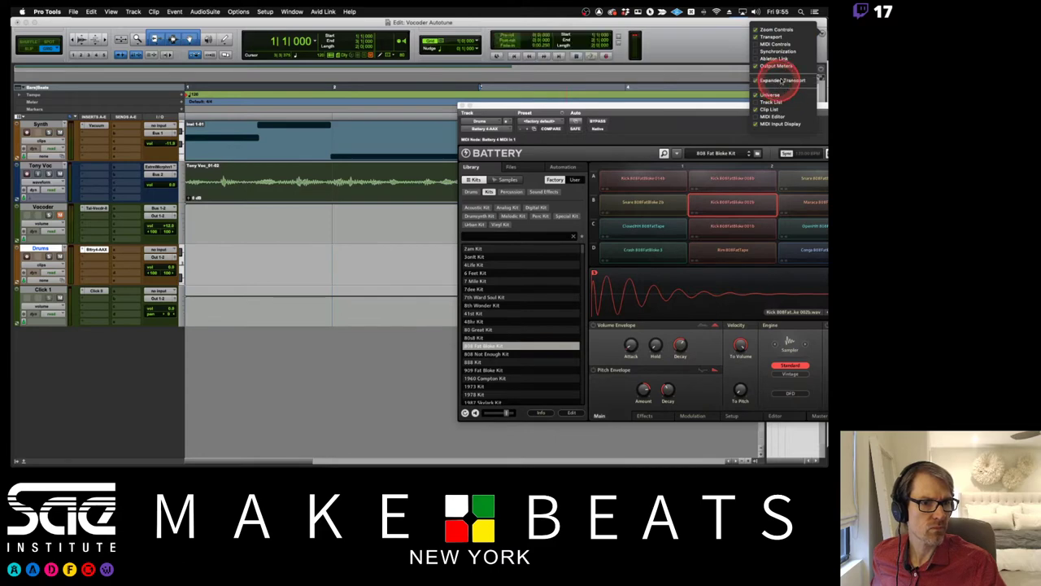
{"action": "left_click", "coordinate": [773, 44]}
{"action": "left_click", "coordinate": [772, 51]}
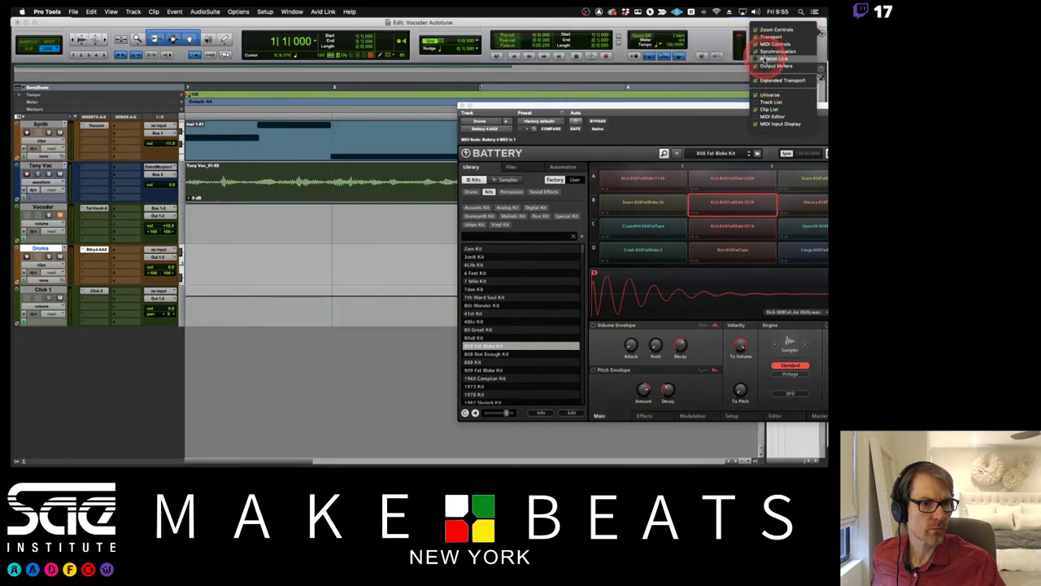
{"action": "left_click", "coordinate": [772, 58]}
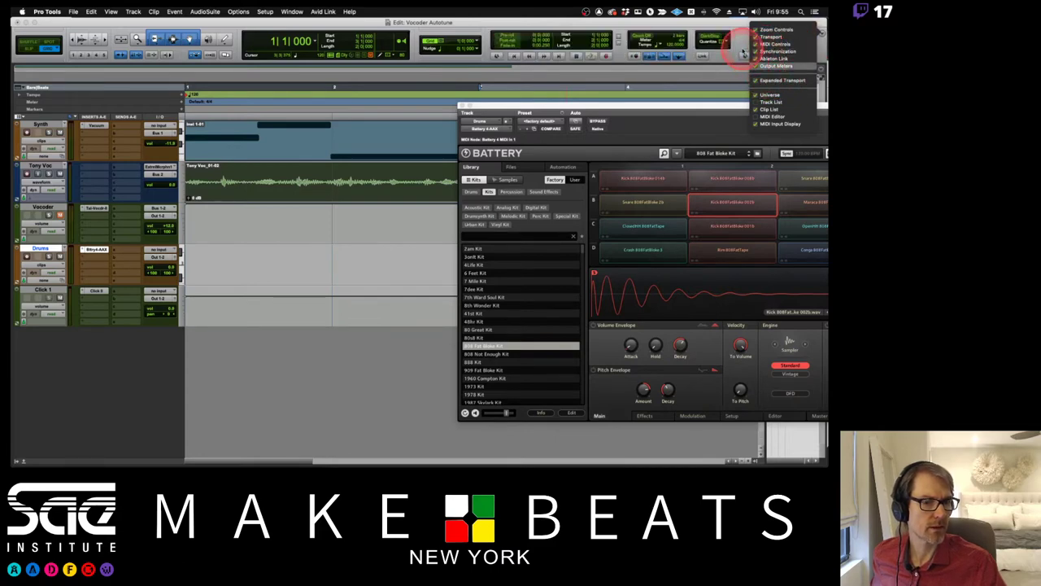
Toggle Expanded Transport off and on, close the toolbar options, and lower the Battery window.
{"action": "left_click", "coordinate": [771, 80]}
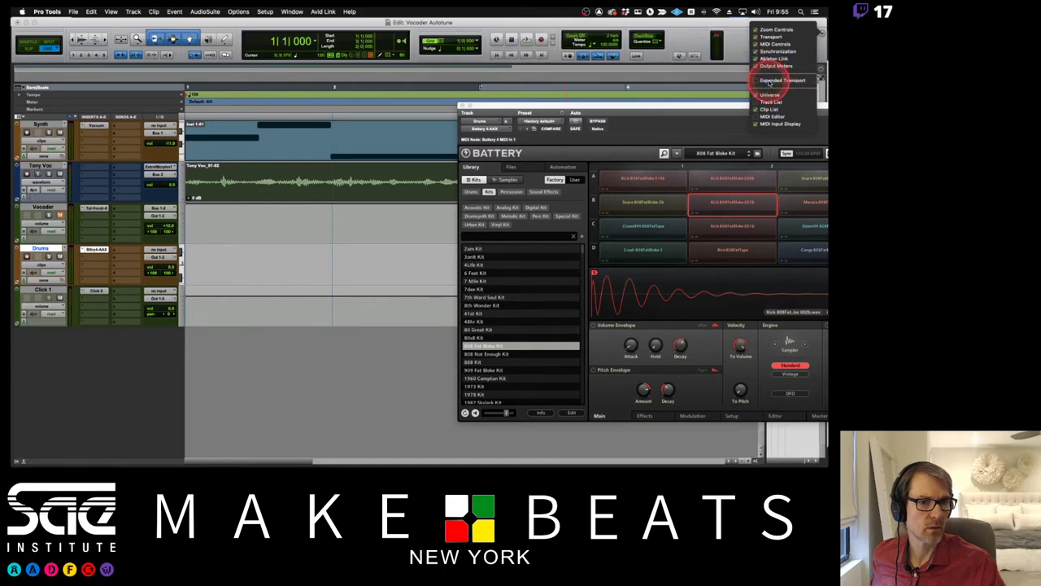
{"action": "left_click", "coordinate": [769, 80]}
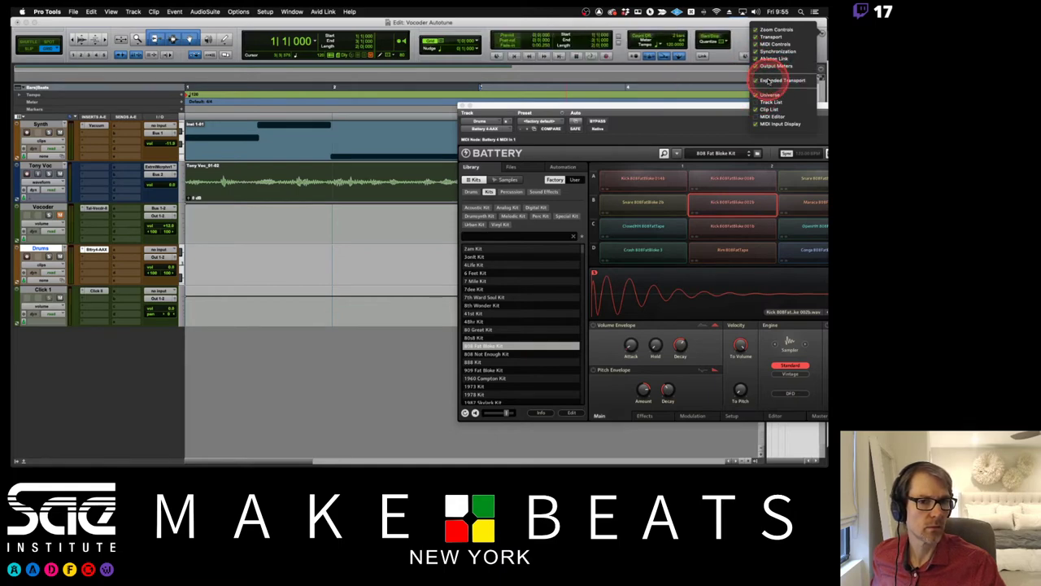
{"action": "left_click", "coordinate": [746, 23]}
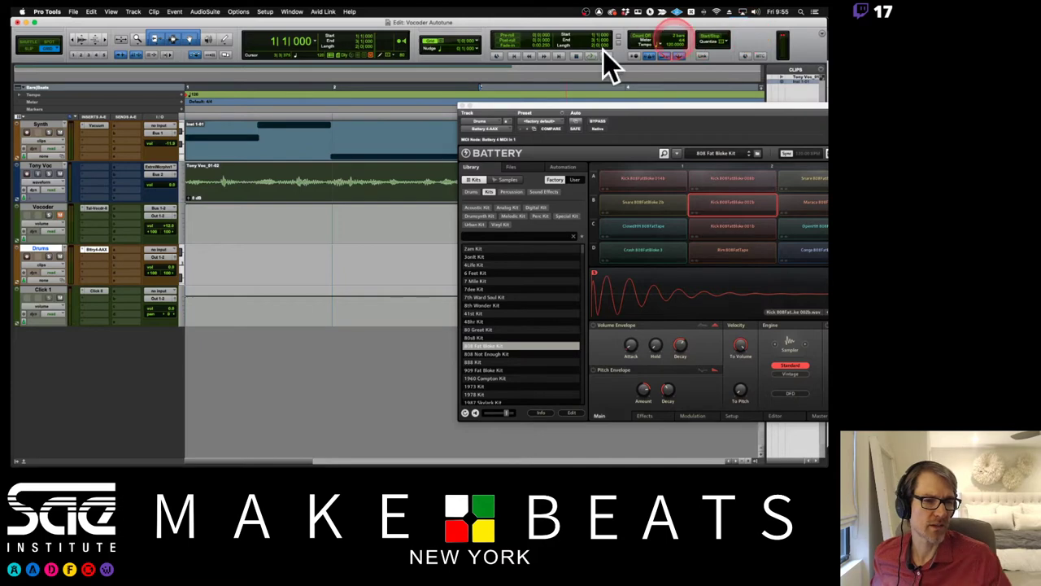
{"action": "left_click_drag", "start_coordinate": [632, 104], "coordinate": [609, 242]}
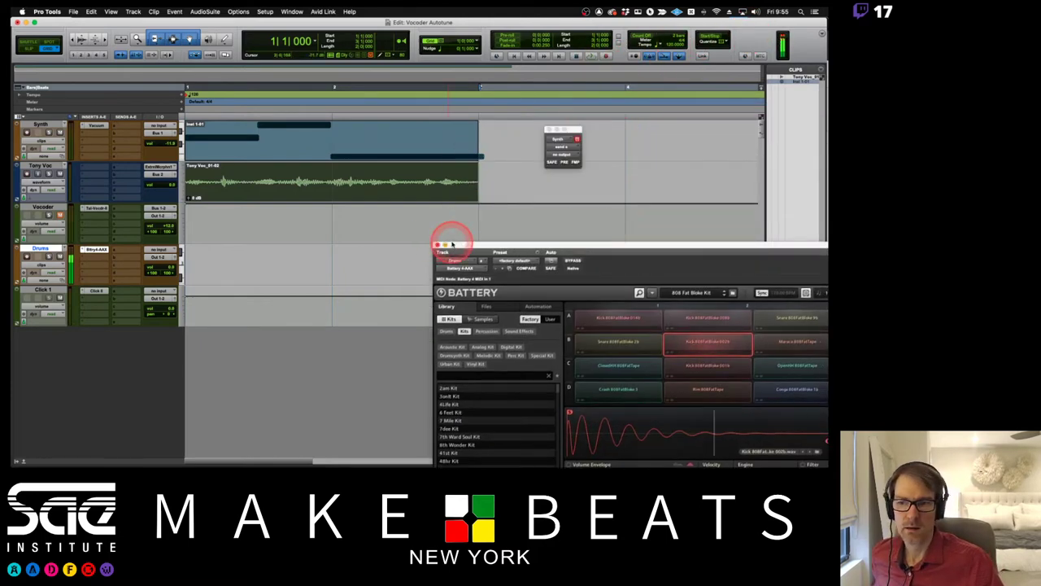
Arm the Drums track, loop-record a beat played on Battery, then close the Battery window.
{"action": "left_click", "coordinate": [166, 277]}
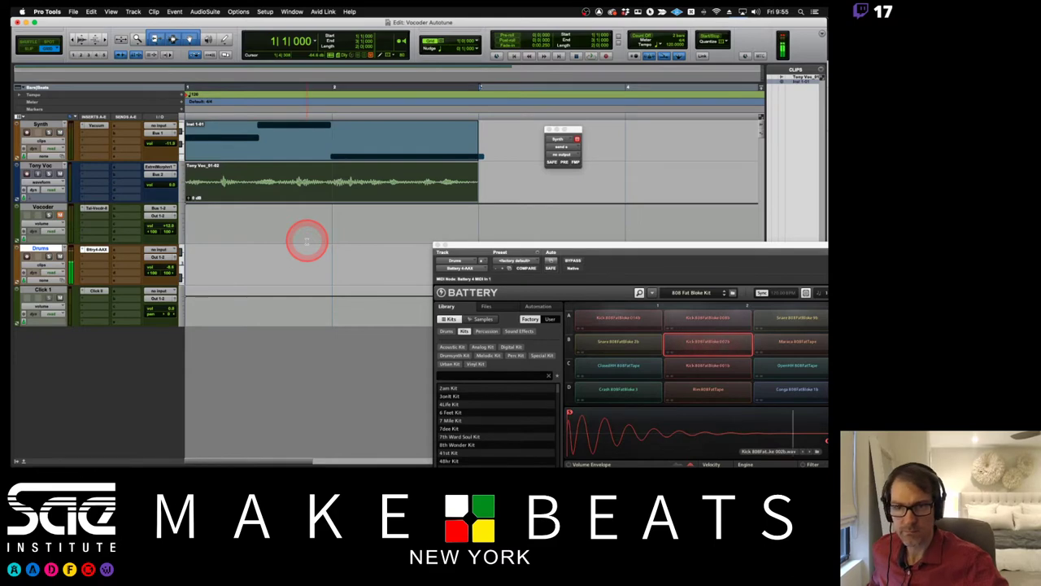
{"action": "key", "text": "super+space"}
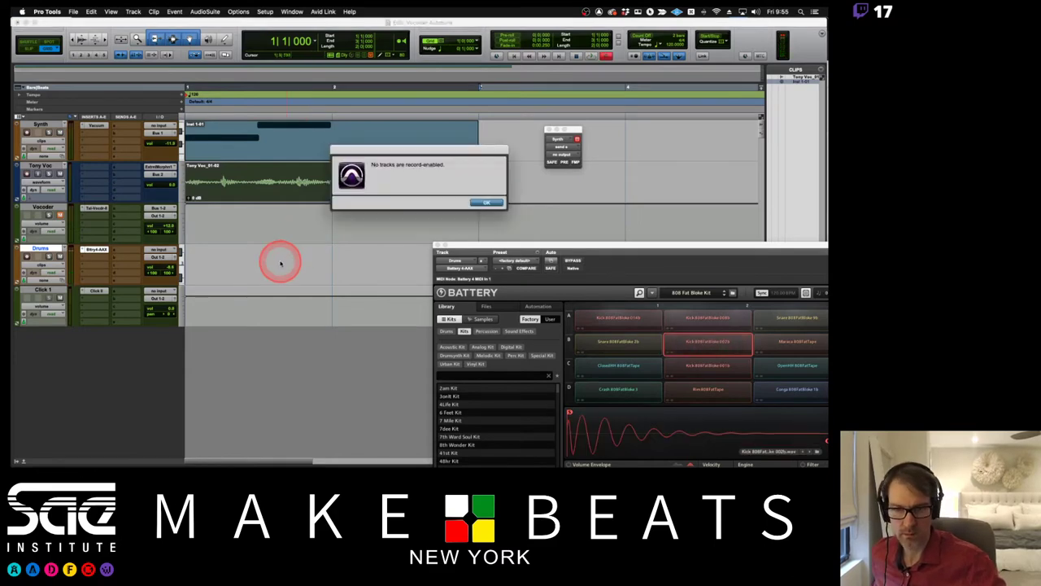
{"action": "key", "text": "Return"}
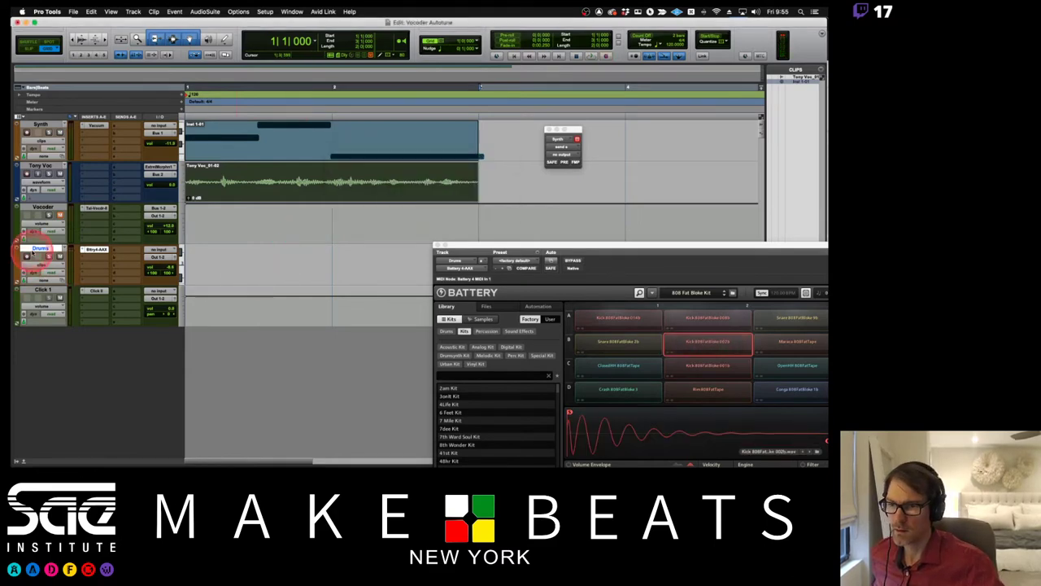
{"action": "key", "text": "super+space"}
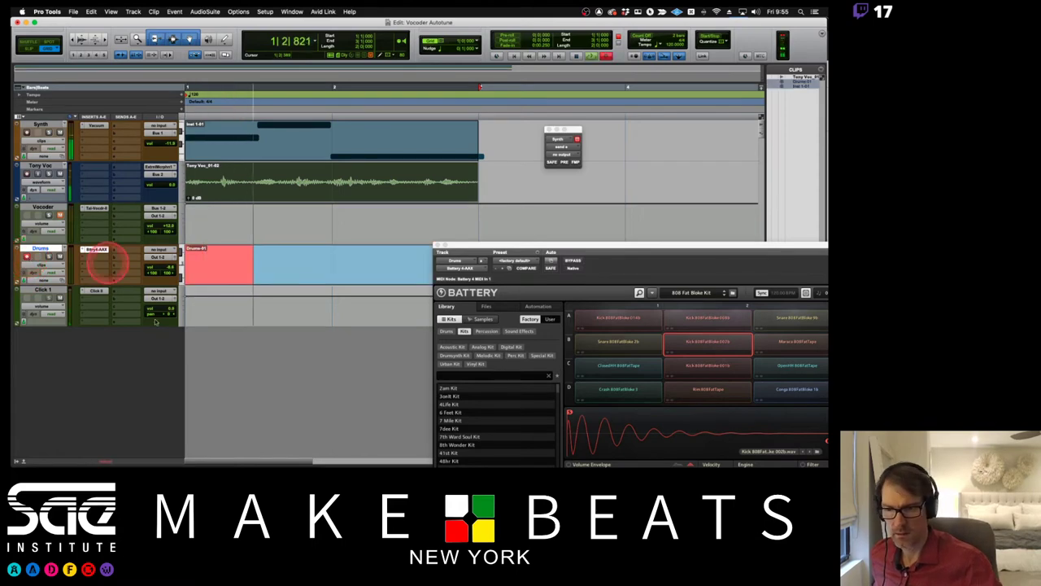
{"action": "left_click_drag", "start_coordinate": [171, 309], "coordinate": [171, 319]}
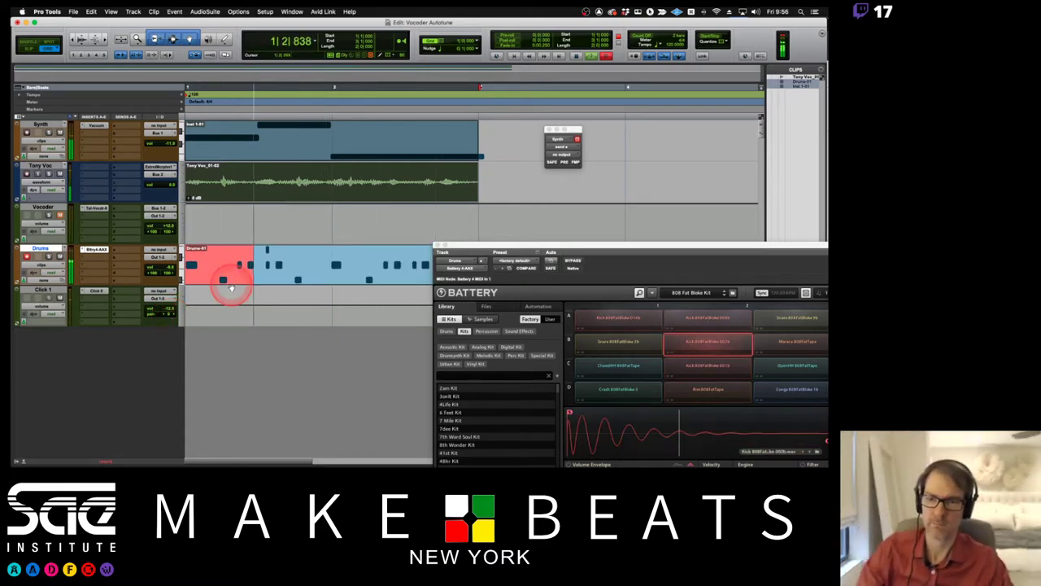
{"action": "left_click_drag", "start_coordinate": [474, 244], "coordinate": [464, 279]}
{"action": "left_click", "coordinate": [430, 282]}
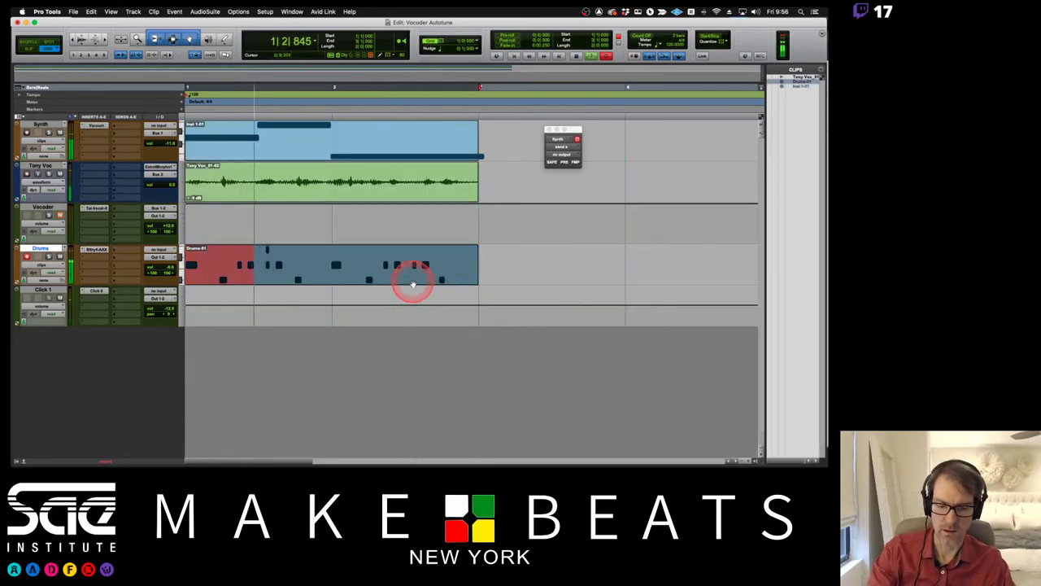
Set the Quantize Grid to 1/16 note and move the quantize window aside.
{"action": "key", "text": "alt+0"}
{"action": "left_click", "coordinate": [423, 223]}
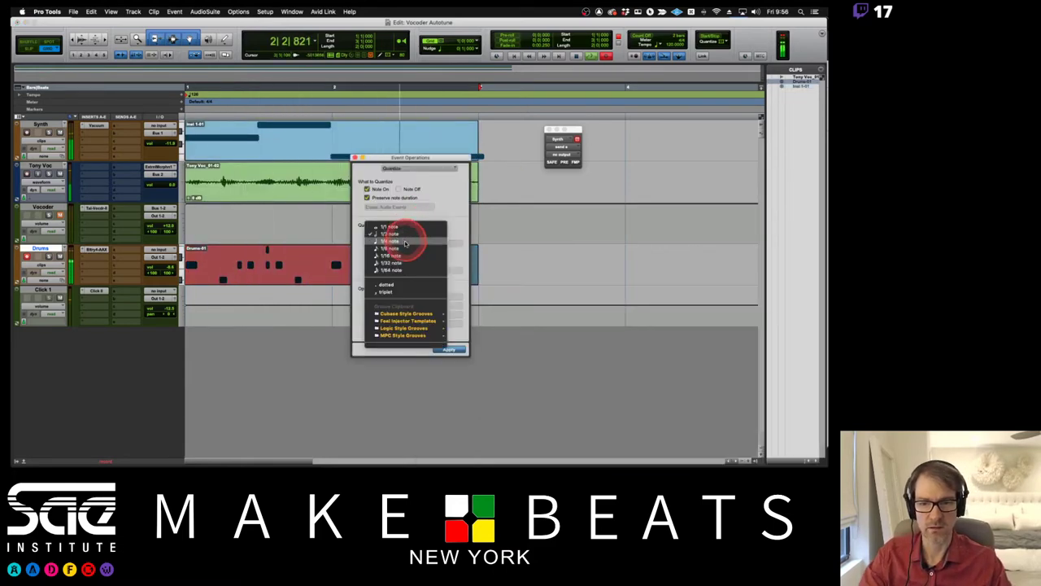
{"action": "left_click", "coordinate": [392, 255]}
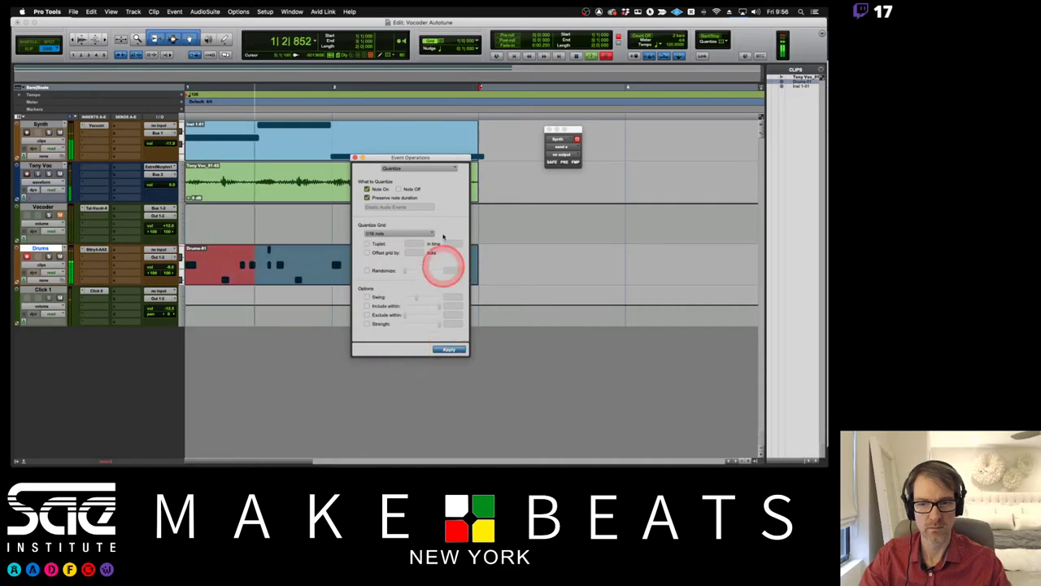
{"action": "left_click_drag", "start_coordinate": [437, 157], "coordinate": [618, 248]}
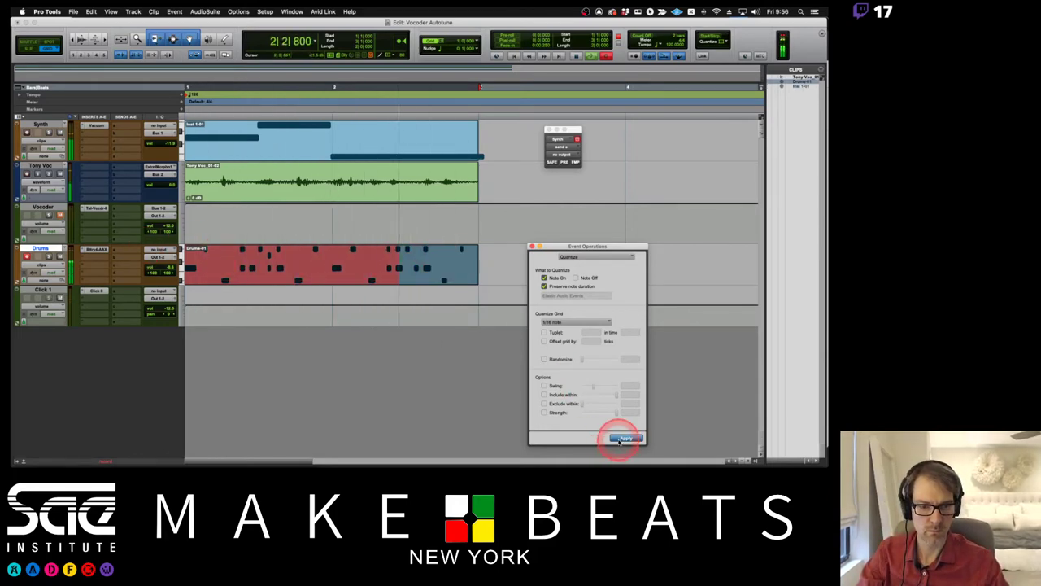
Switch the Drums track view to Notes to show the recorded MIDI hits.
{"action": "left_click", "coordinate": [53, 266]}
{"action": "left_click", "coordinate": [51, 269]}
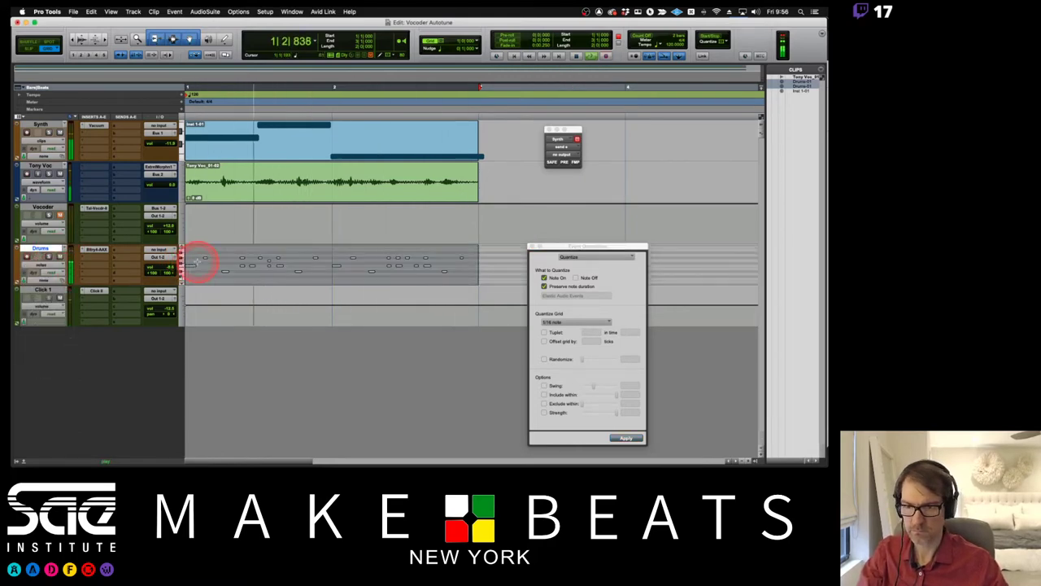
{"action": "left_click", "coordinate": [269, 261]}
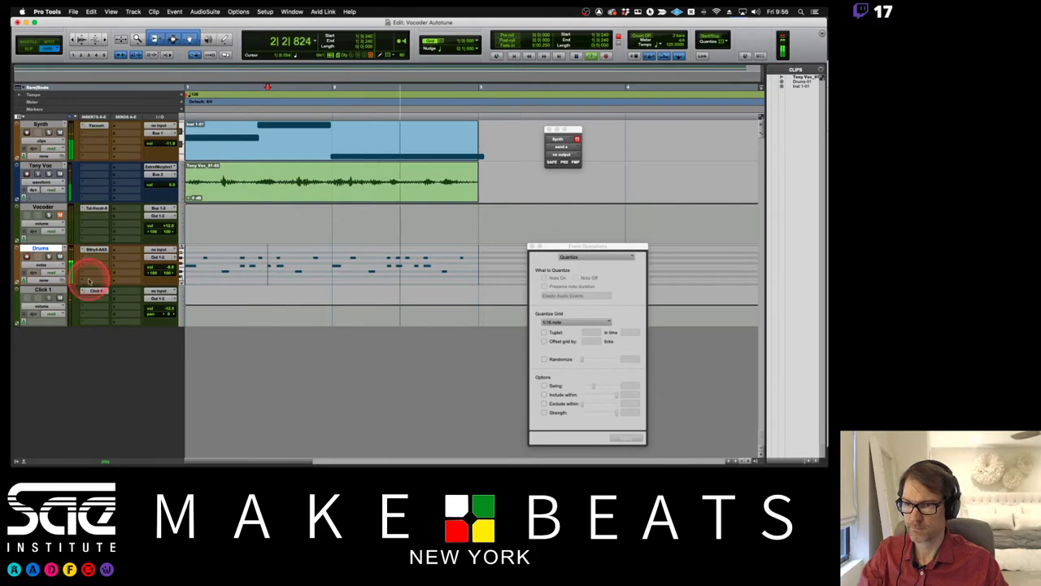
{"action": "left_click", "coordinate": [58, 299]}
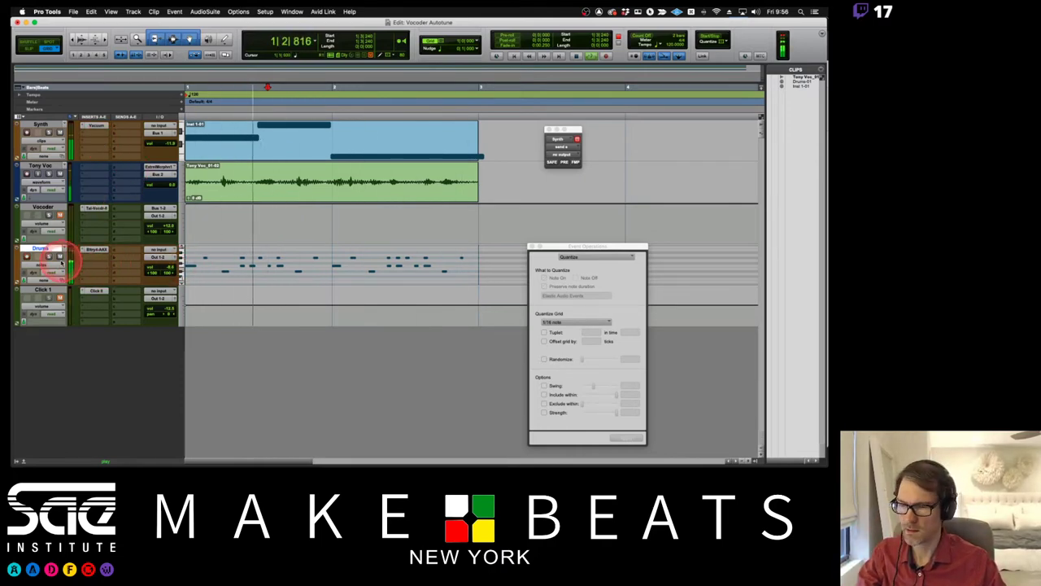
{"action": "left_click", "coordinate": [95, 250]}
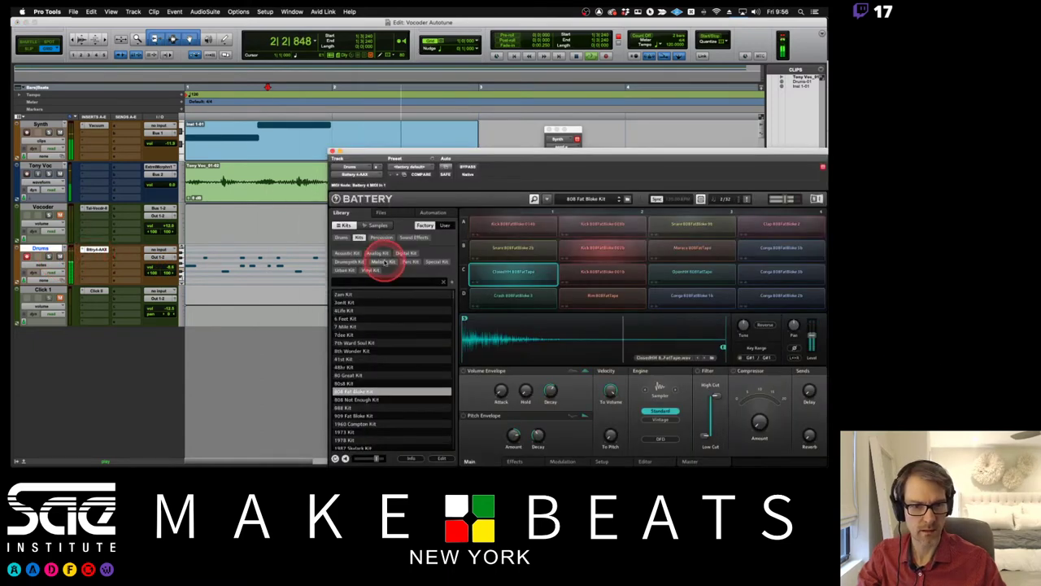
{"action": "left_click_drag", "start_coordinate": [488, 153], "coordinate": [409, 114]}
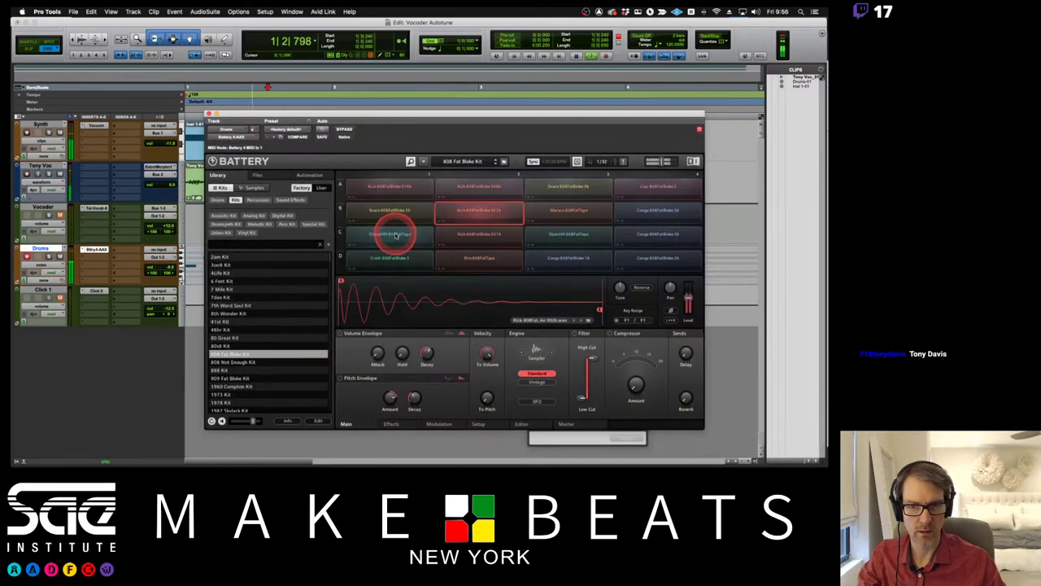
{"action": "left_click", "coordinate": [395, 235]}
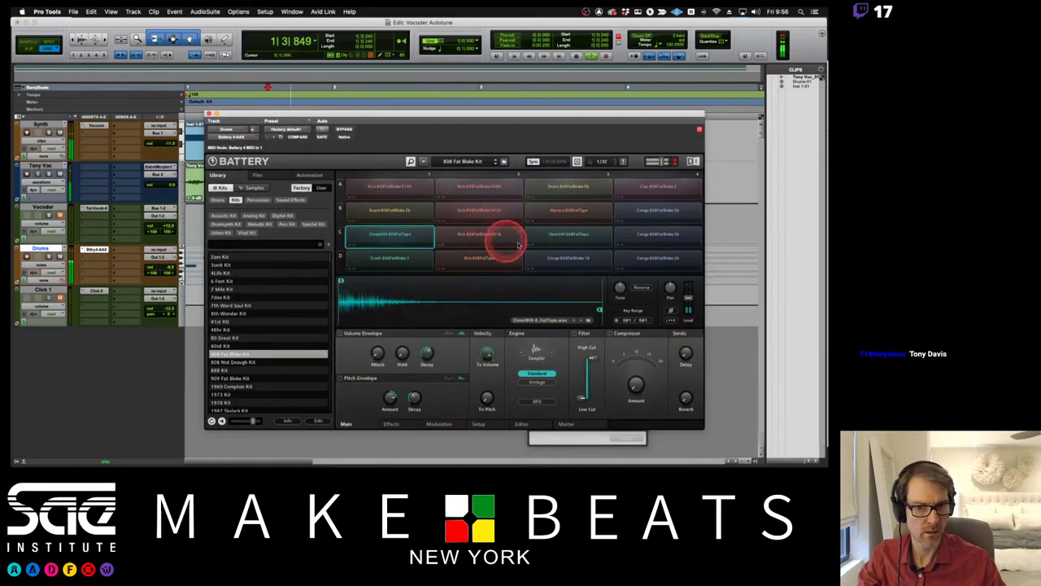
{"action": "left_click", "coordinate": [652, 192]}
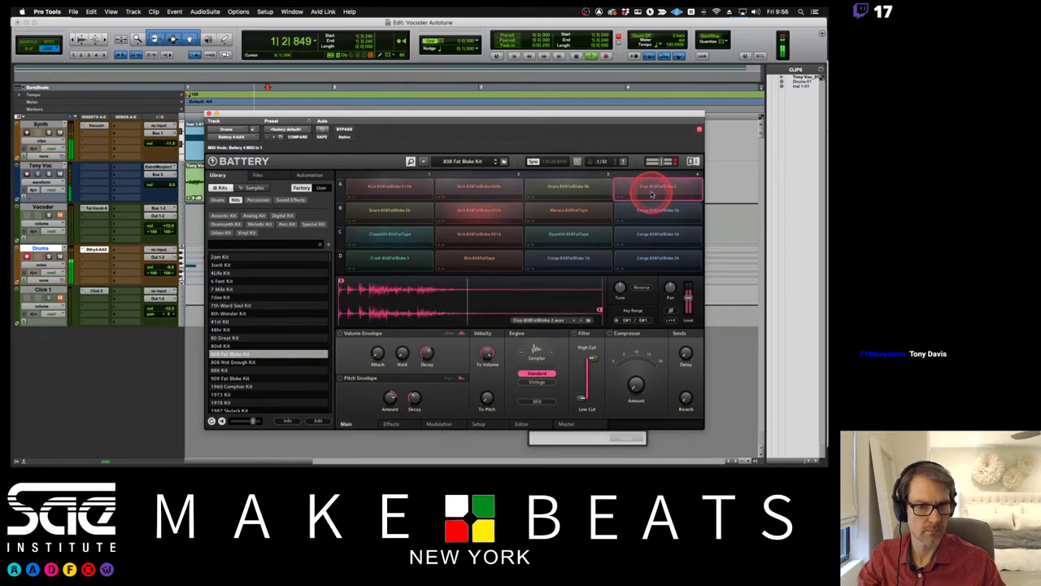
{"action": "mouse_move", "coordinate": [687, 300]}
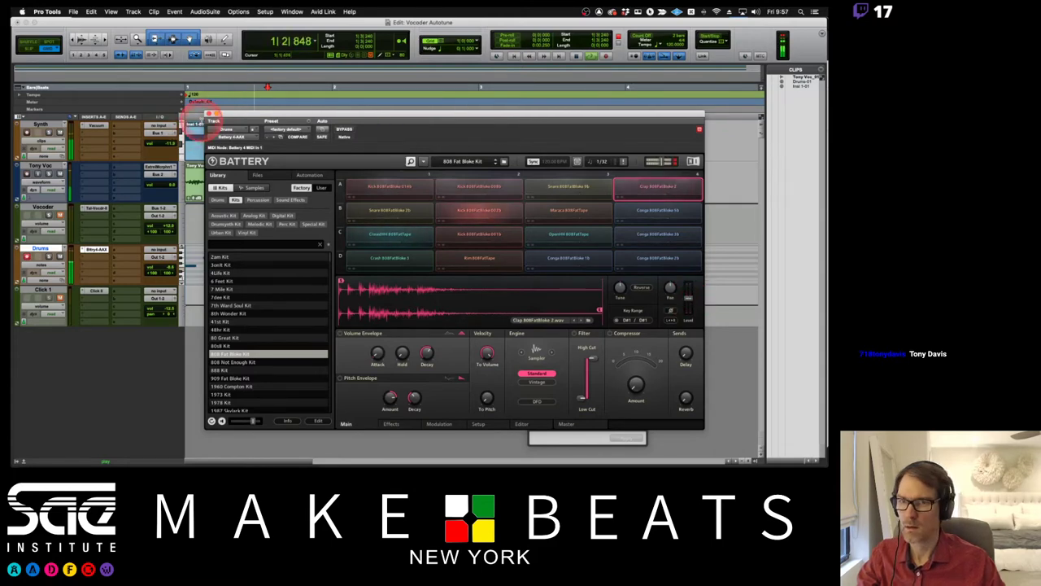
{"action": "left_click", "coordinate": [209, 114]}
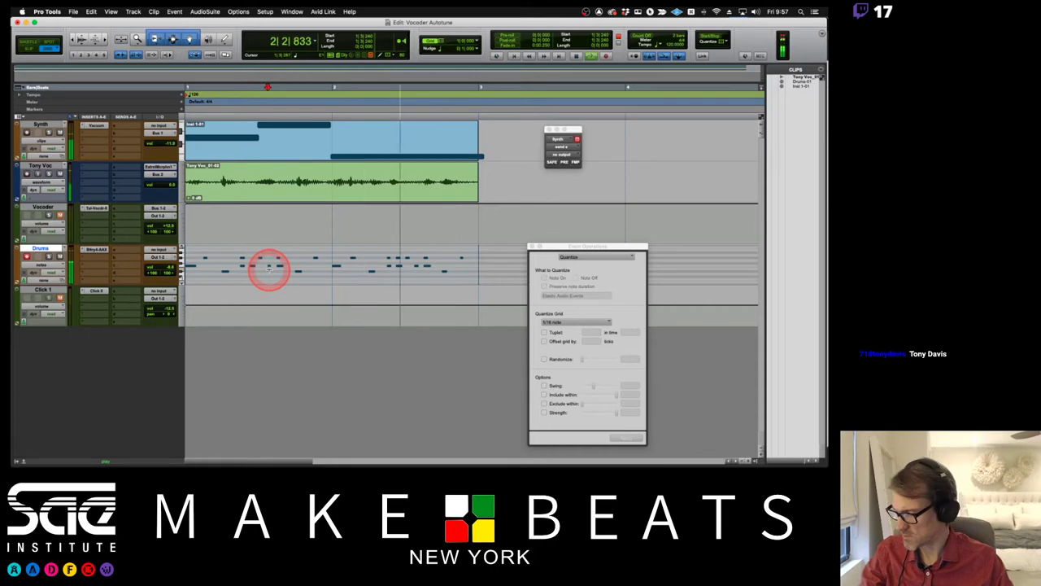
{"action": "key", "text": "super+Tab"}
{"action": "key", "text": "super+Tab"}
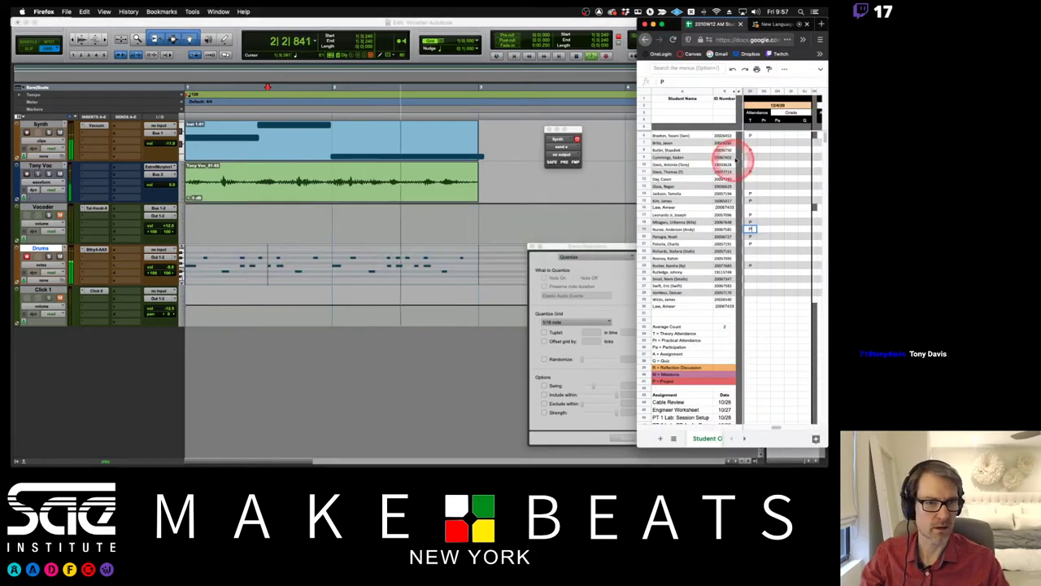
{"action": "left_click", "coordinate": [753, 166]}
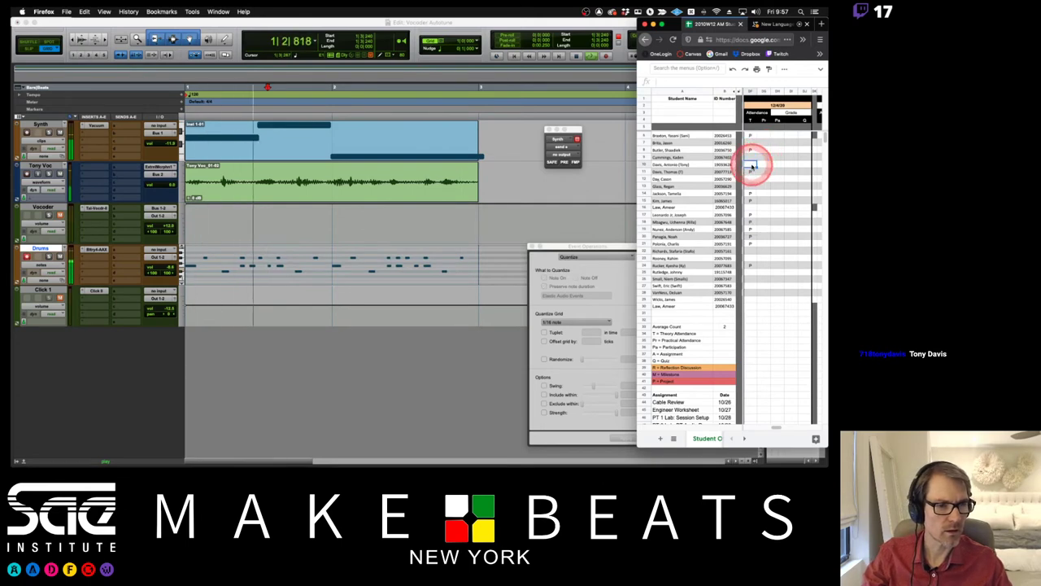
{"action": "left_click", "coordinate": [627, 25]}
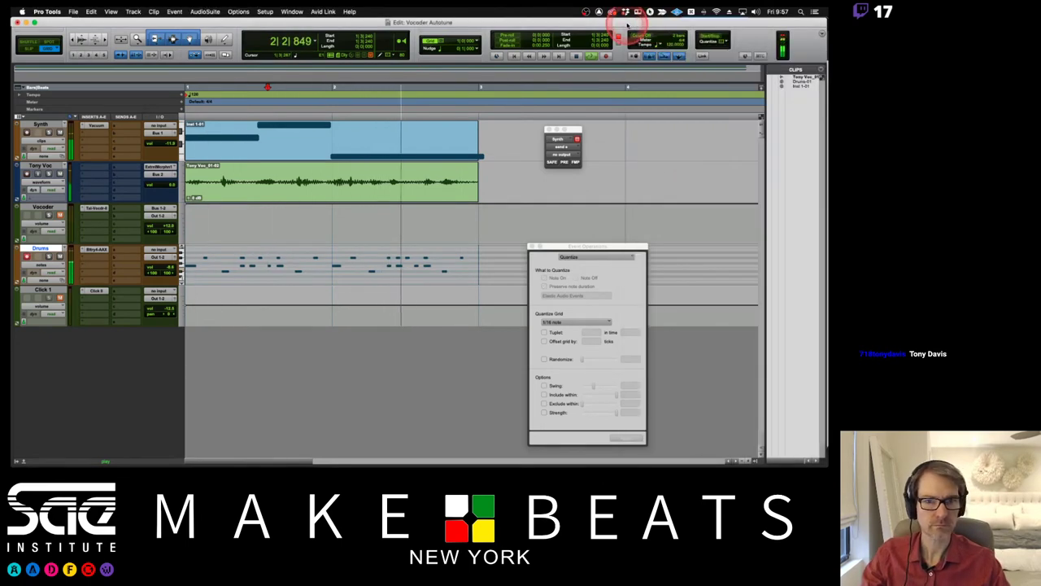
Set the Vocoder fader to +4.2 and close the Event Operations quantize window.
{"action": "left_click", "coordinate": [327, 165]}
{"action": "left_click", "coordinate": [522, 138]}
{"action": "left_click", "coordinate": [118, 139]}
{"action": "left_click", "coordinate": [304, 151]}
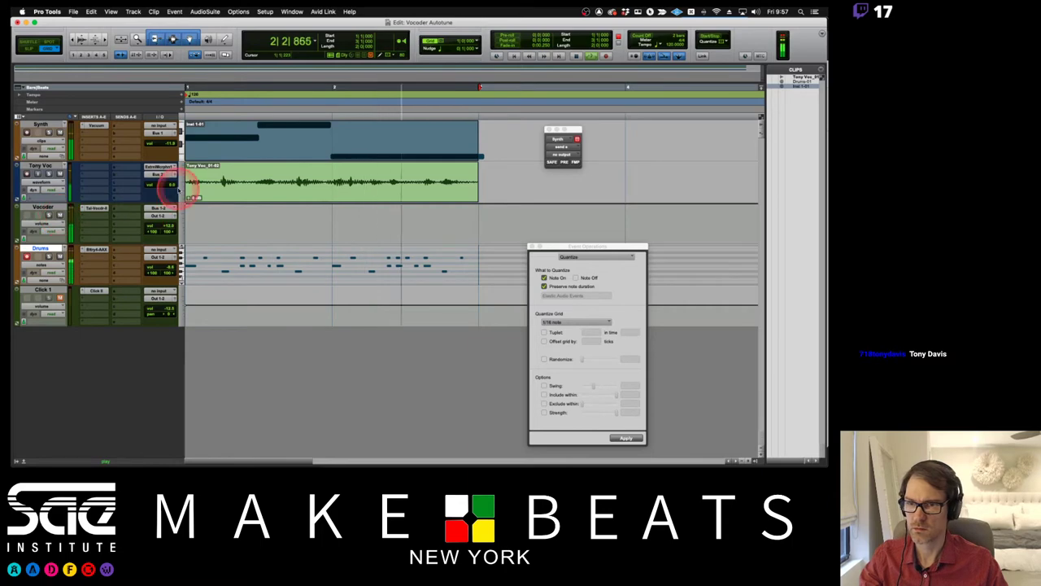
{"action": "left_click", "coordinate": [170, 228]}
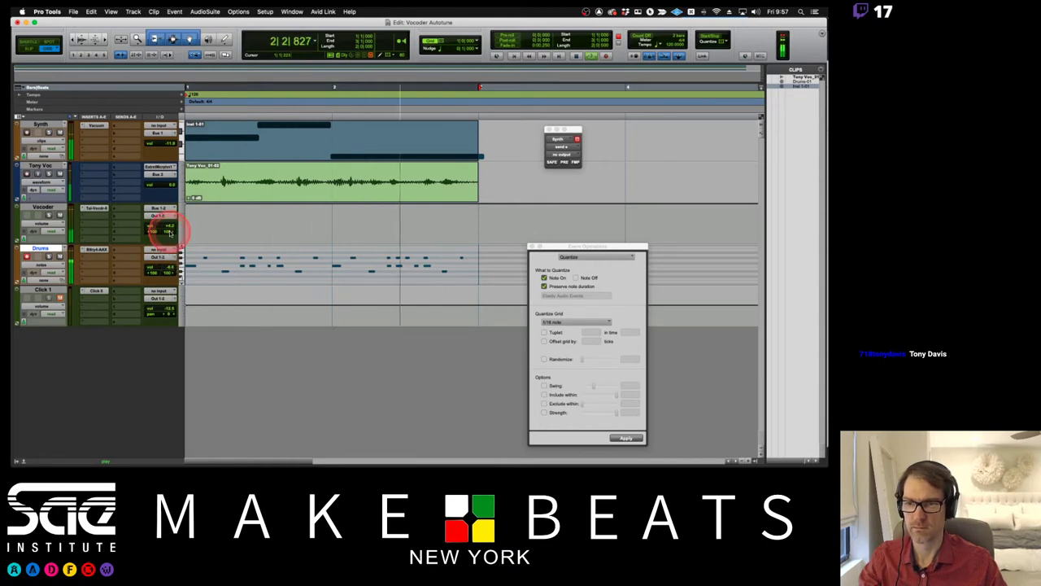
{"action": "left_click", "coordinate": [531, 245]}
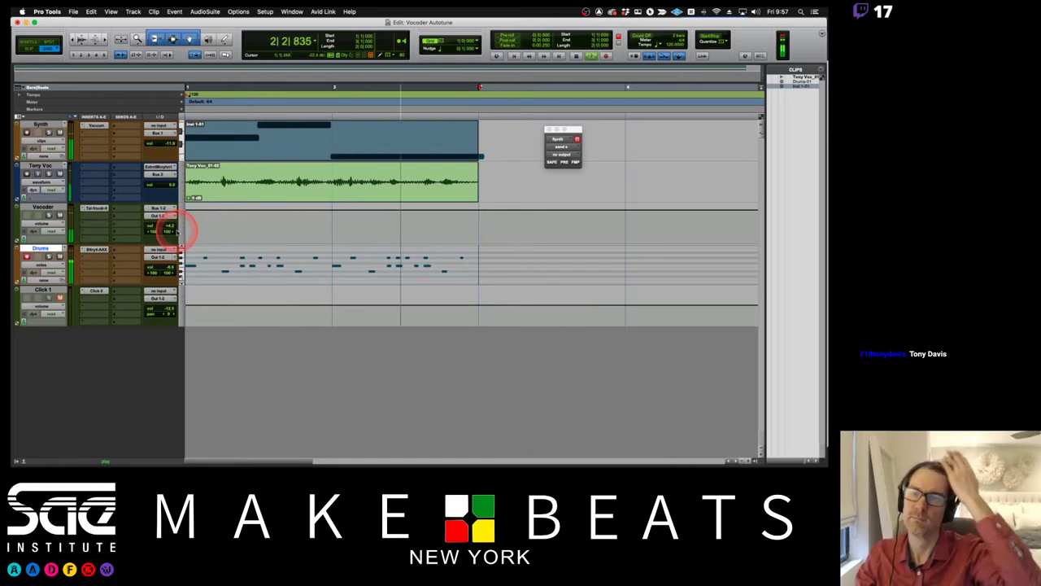
Mute the Vocoder track and define one new stereo Aux Input named Dr Vocode.
{"action": "left_click", "coordinate": [83, 198]}
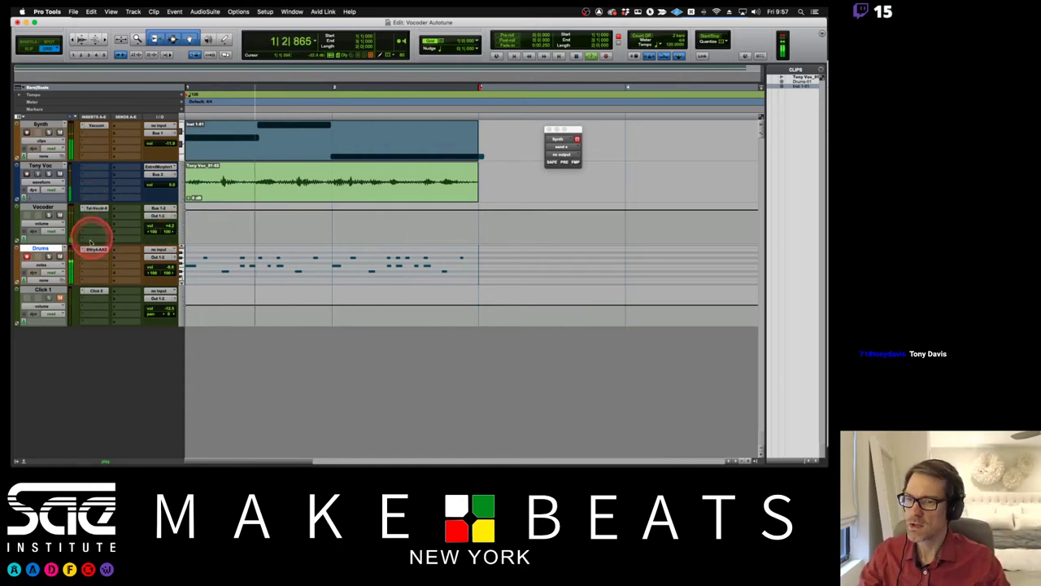
{"action": "left_click", "coordinate": [59, 216]}
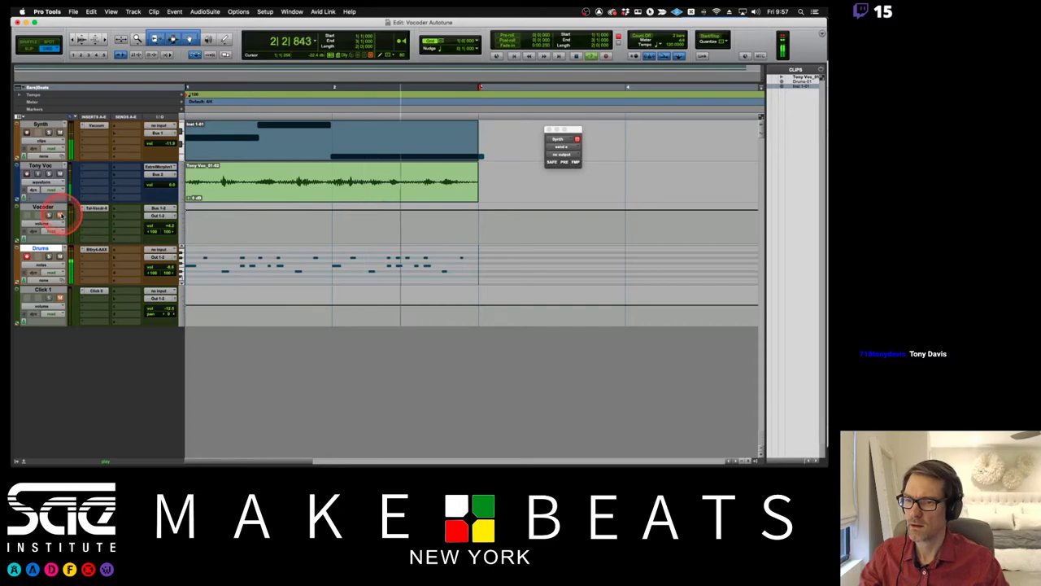
{"action": "left_click", "coordinate": [60, 256]}
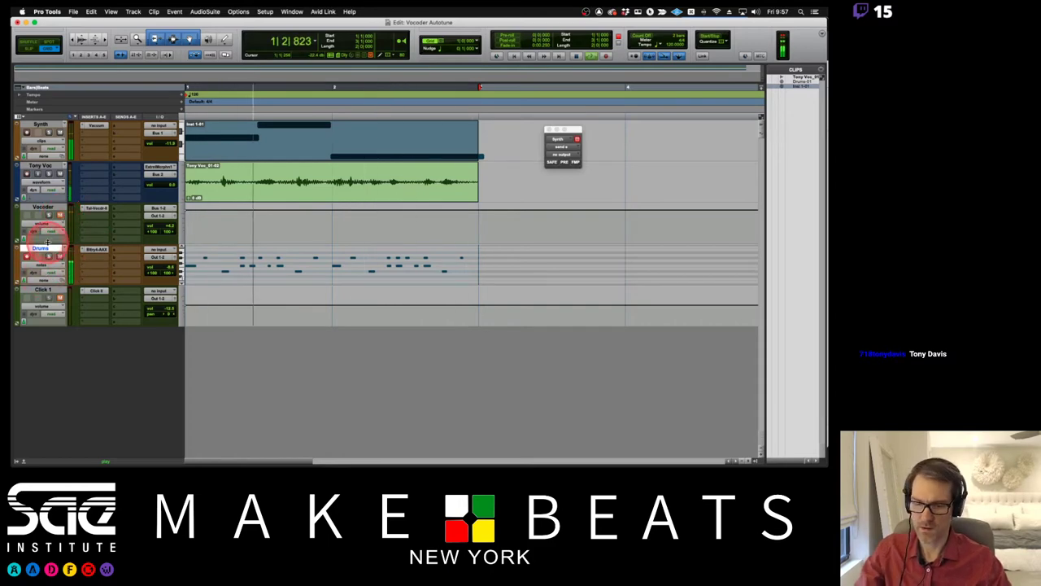
{"action": "key", "text": "super+shift+n"}
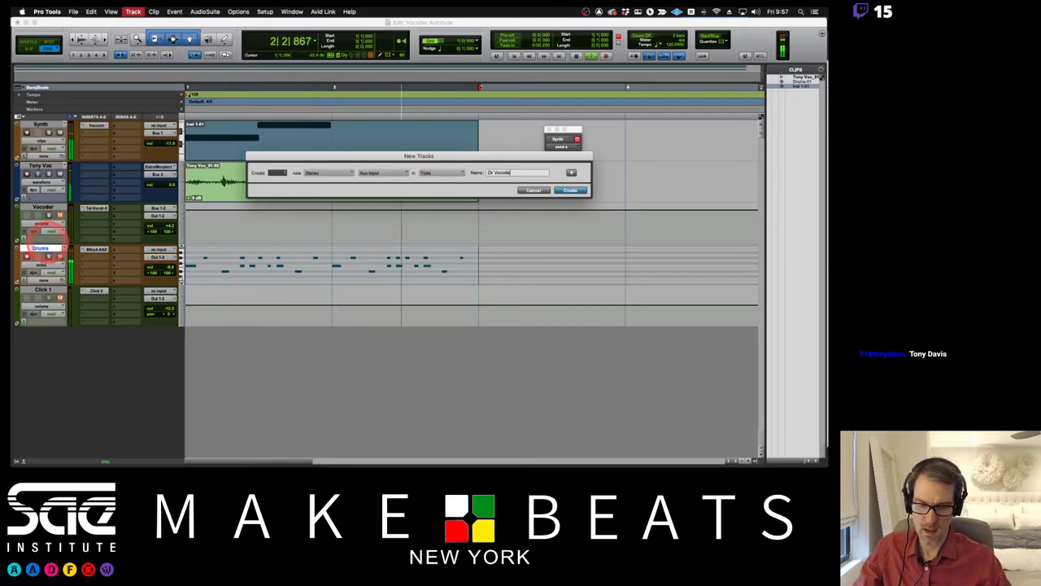
Add a mono Instrument Track, create both new tracks, and move Inst 1 below Drums.
{"action": "key", "text": "super+shift+Down"}
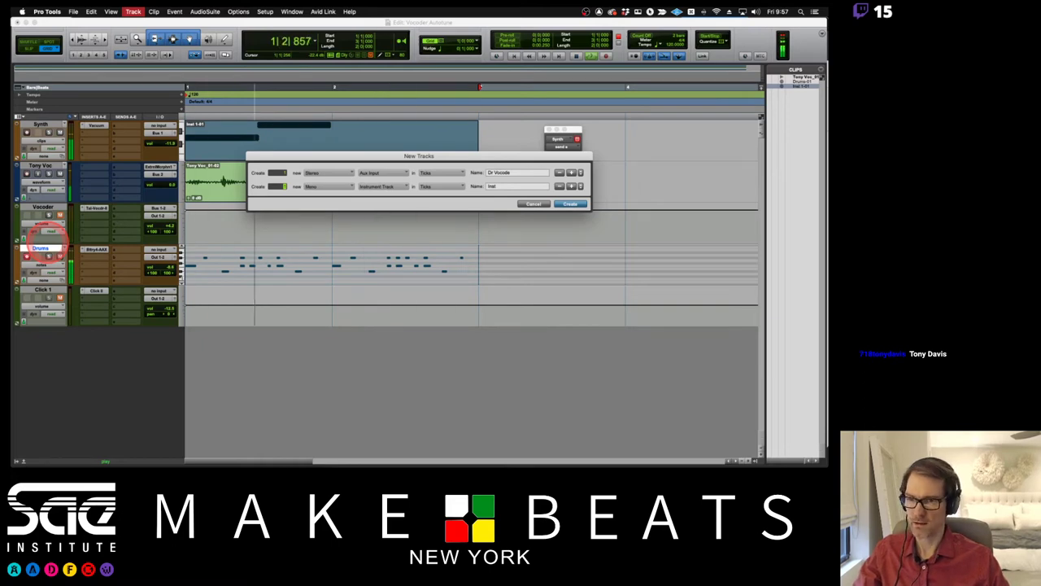
{"action": "key", "text": "Return"}
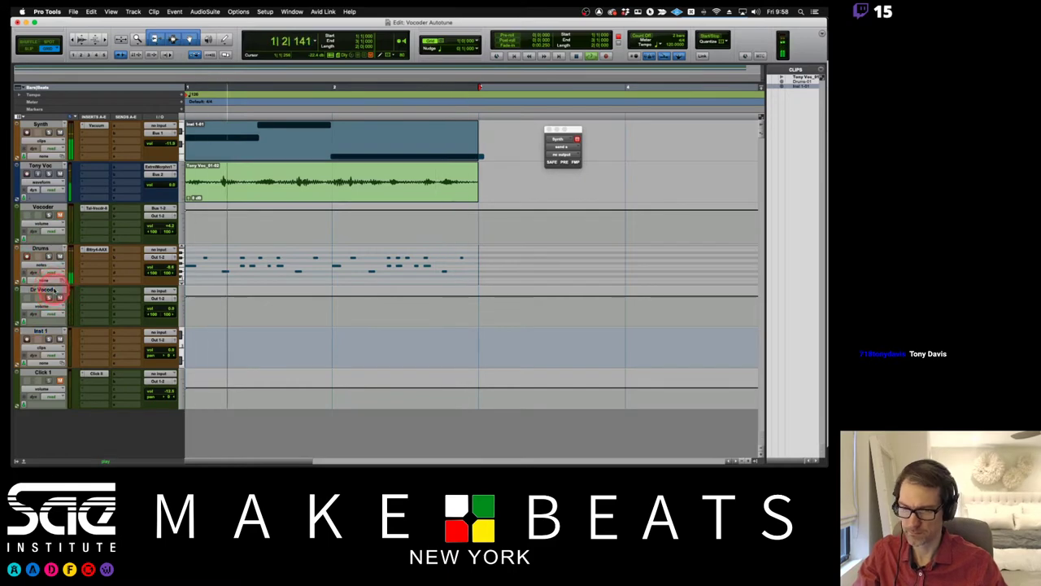
{"action": "left_click", "coordinate": [45, 349]}
{"action": "left_click_drag", "start_coordinate": [45, 350], "coordinate": [95, 248]}
Colour the Synth, Tony Voc and Vocoder tracks green.
{"action": "left_click", "coordinate": [42, 126]}
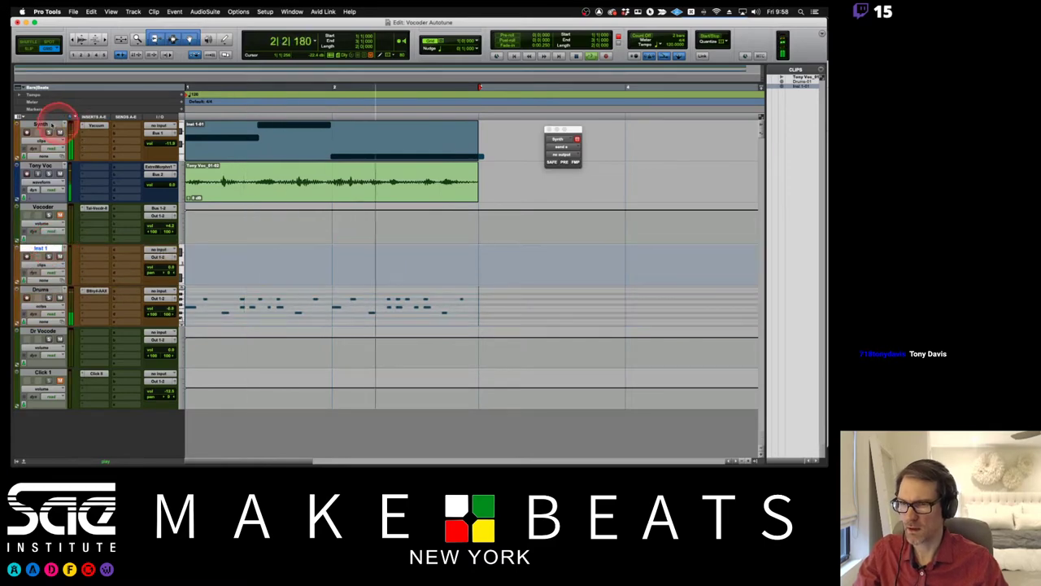
{"action": "left_click", "coordinate": [45, 207], "text": "shift"}
{"action": "right_click", "coordinate": [44, 207]}
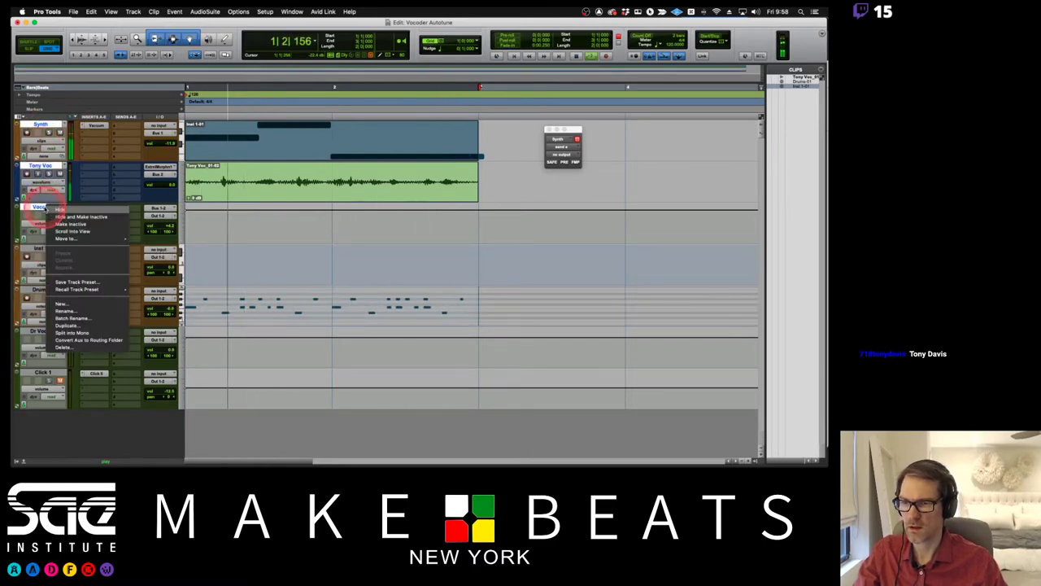
{"action": "left_click", "coordinate": [195, 153]}
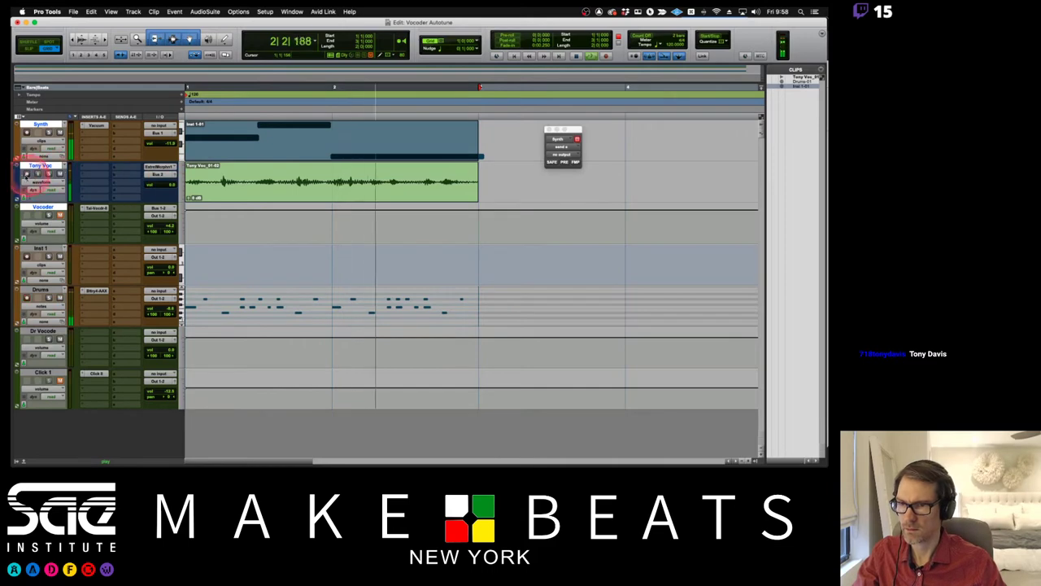
{"action": "double_click", "coordinate": [16, 181]}
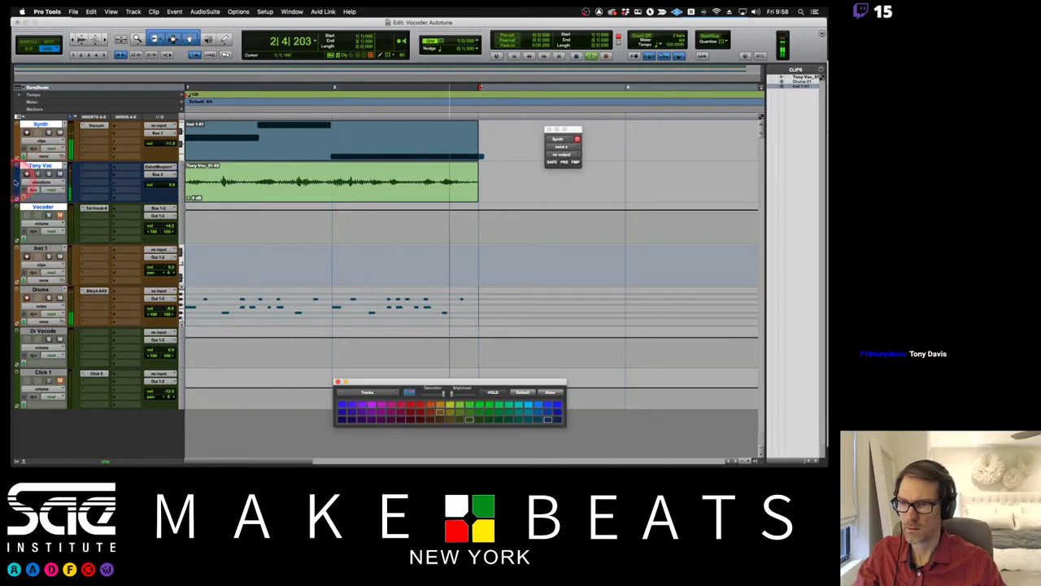
{"action": "left_click", "coordinate": [477, 419]}
{"action": "left_click", "coordinate": [374, 393]}
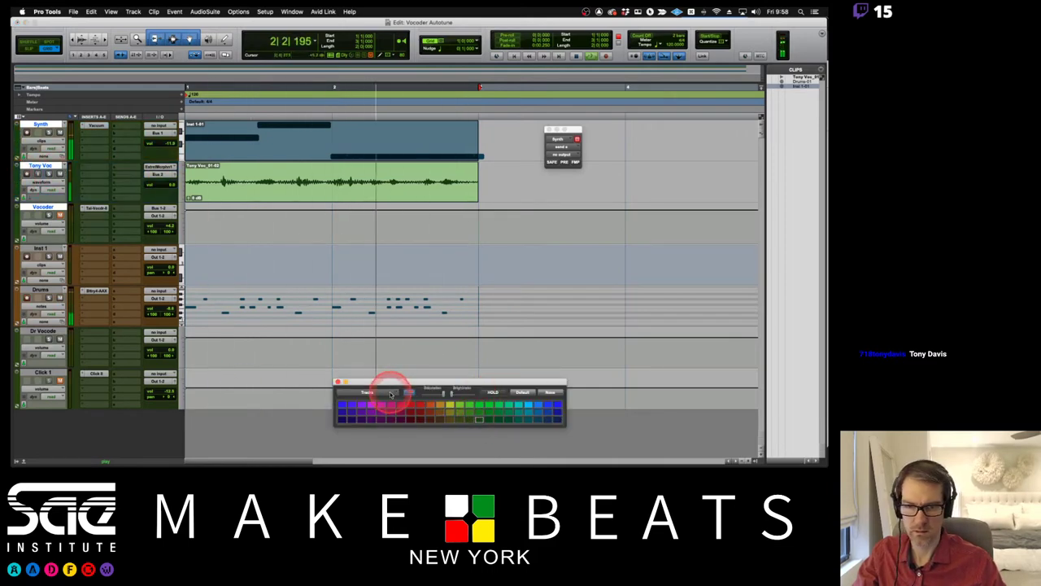
{"action": "left_click", "coordinate": [370, 400]}
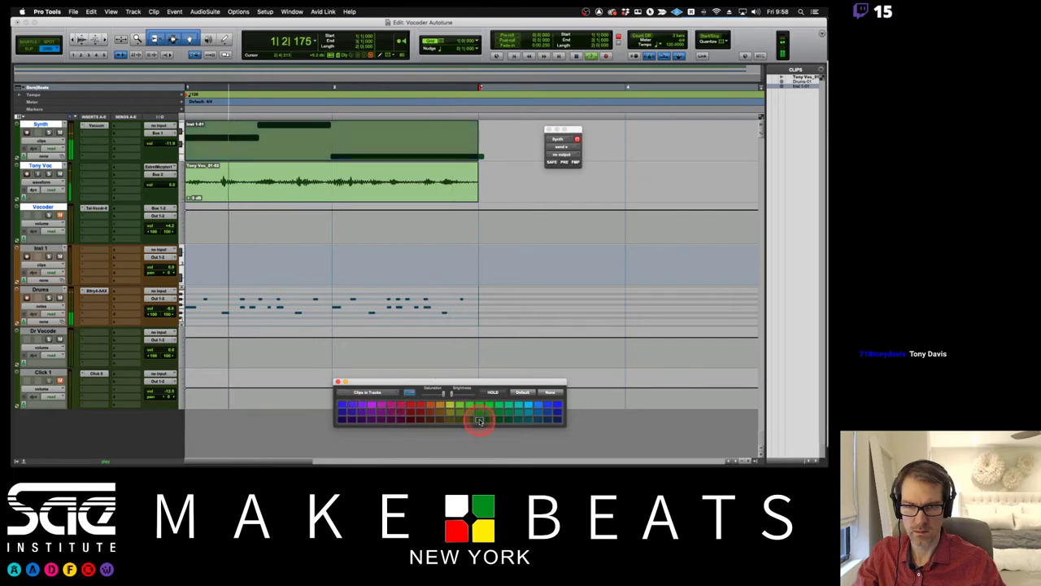
{"action": "left_click", "coordinate": [338, 382]}
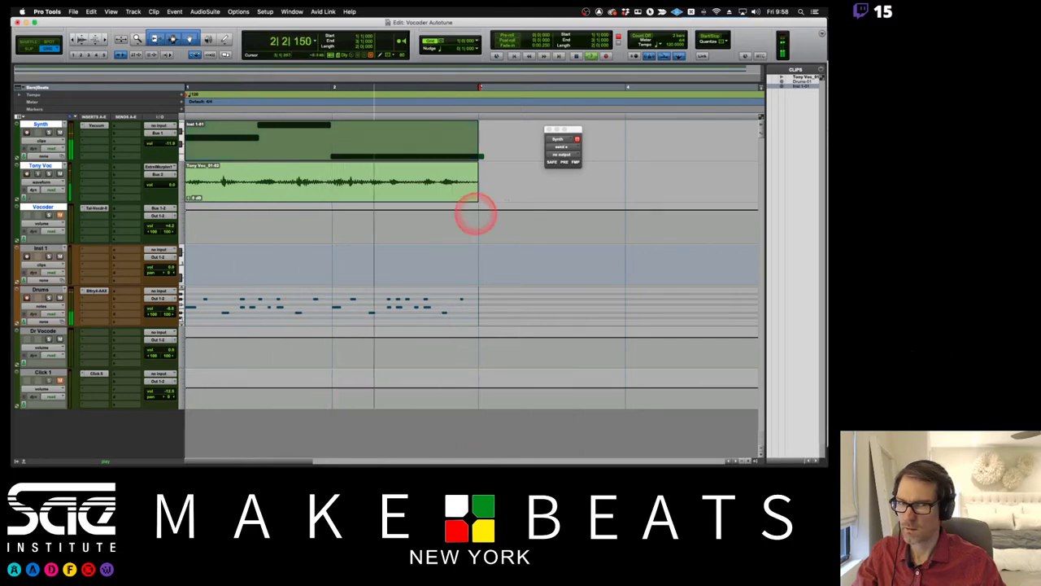
Colour the Inst 1, Drums and Dr Vocode tracks orange.
{"action": "left_click", "coordinate": [42, 252]}
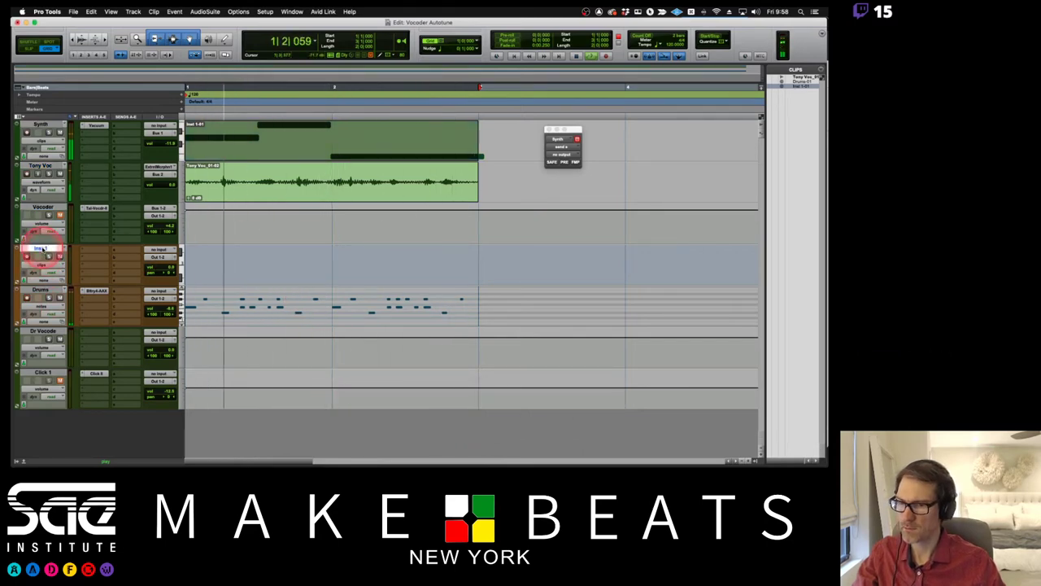
{"action": "left_click", "coordinate": [38, 331], "text": "shift"}
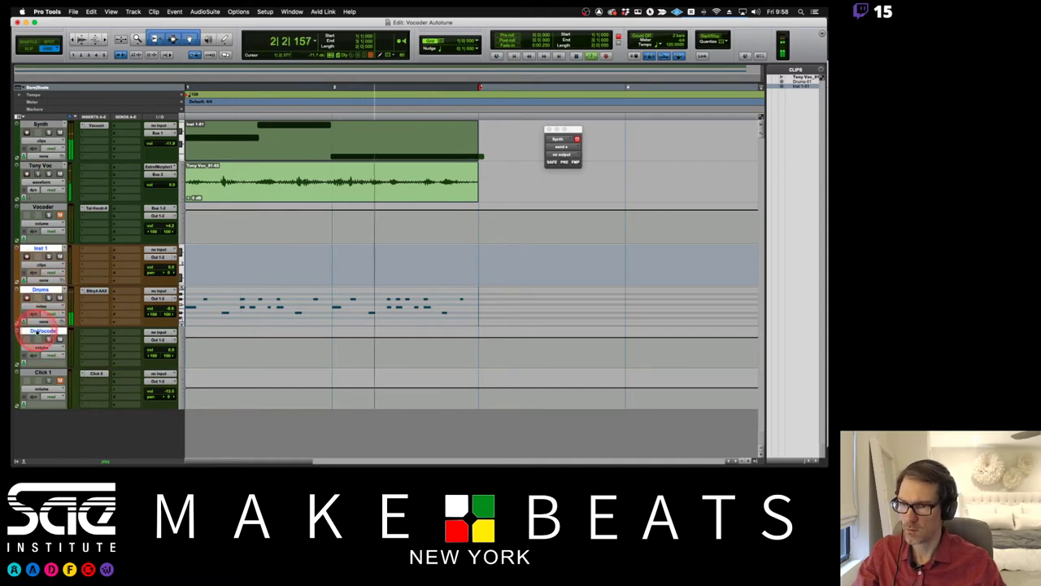
{"action": "double_click", "coordinate": [15, 352]}
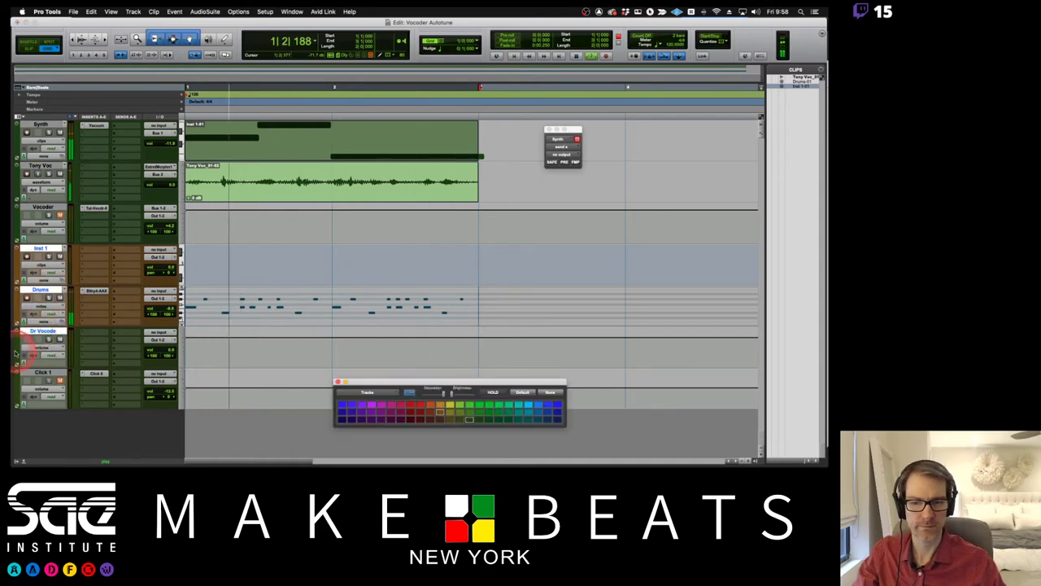
{"action": "left_click_drag", "start_coordinate": [397, 415], "coordinate": [429, 407]}
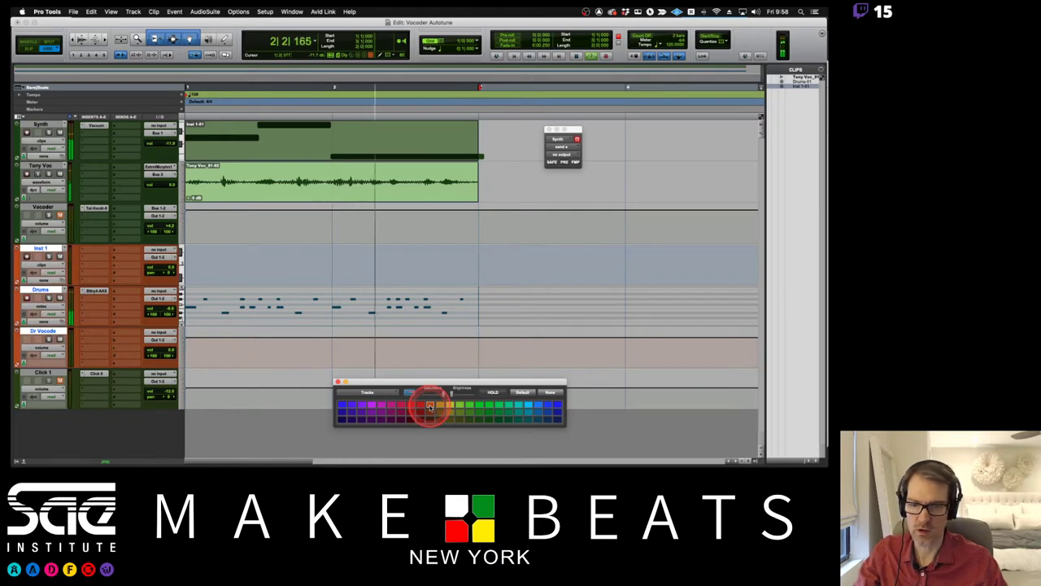
{"action": "left_click", "coordinate": [367, 392]}
{"action": "left_click", "coordinate": [366, 400]}
{"action": "left_click", "coordinate": [431, 407]}
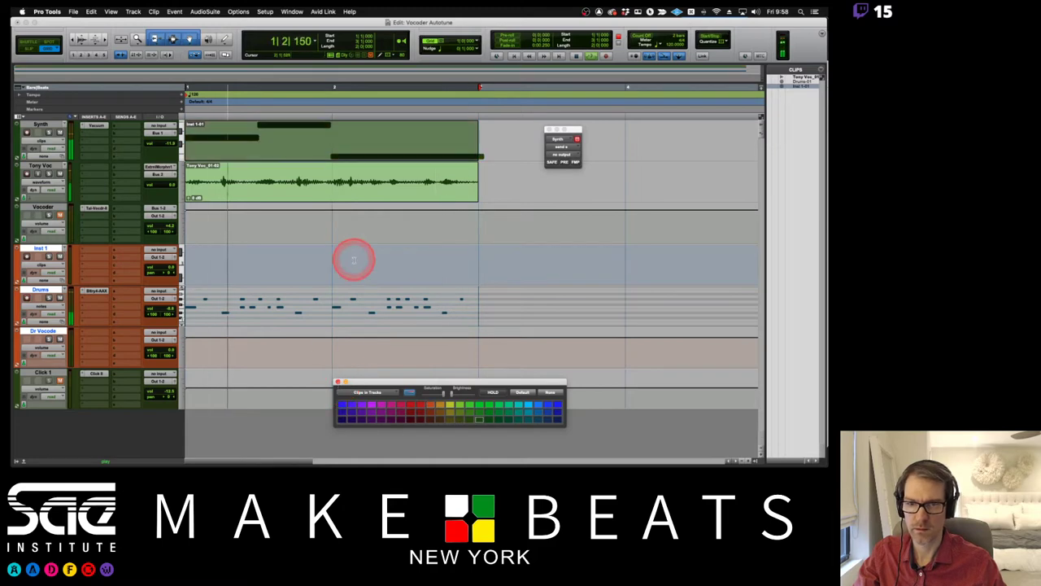
{"action": "left_click", "coordinate": [337, 380]}
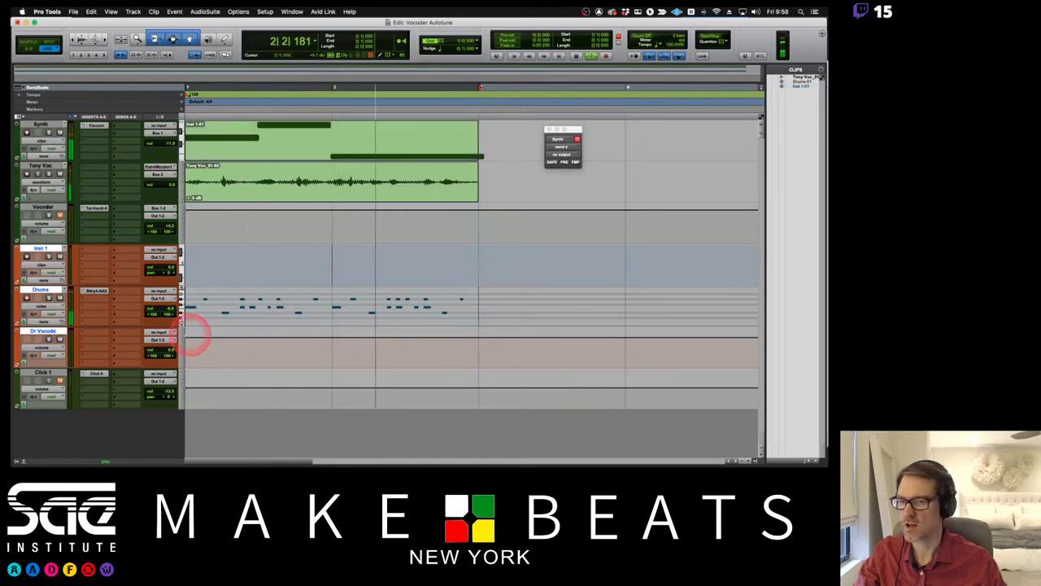
Show Drums as clips and recolour the Drums-01 clip orange.
{"action": "left_click", "coordinate": [71, 304]}
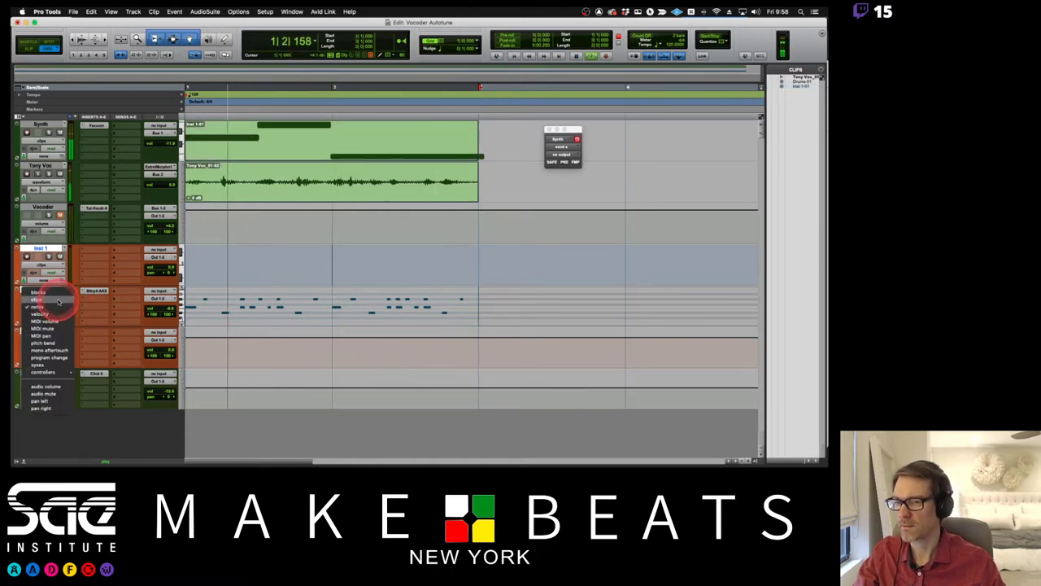
{"action": "left_click", "coordinate": [62, 297]}
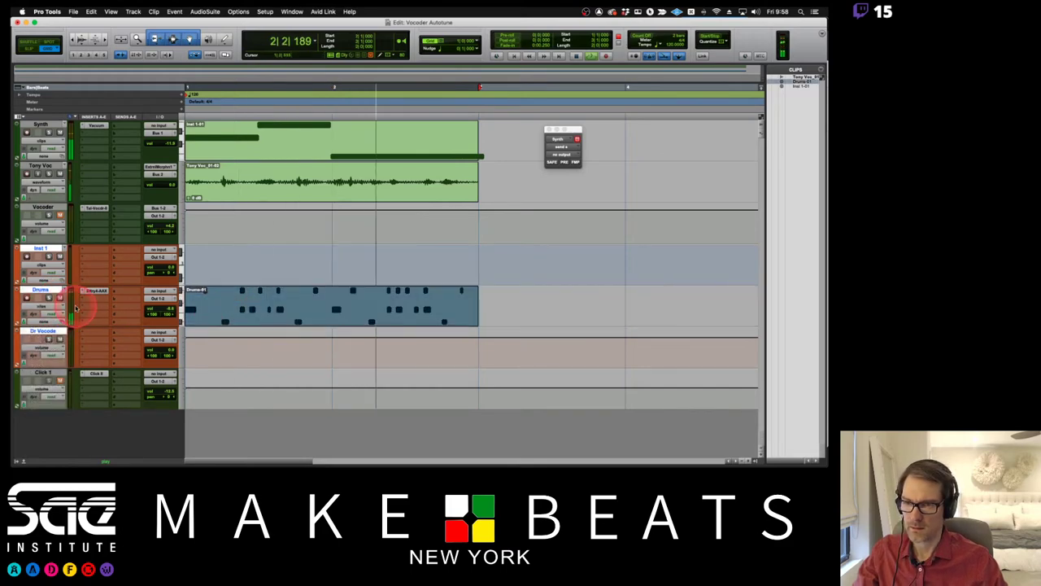
{"action": "double_click", "coordinate": [14, 305]}
{"action": "left_click", "coordinate": [366, 392]}
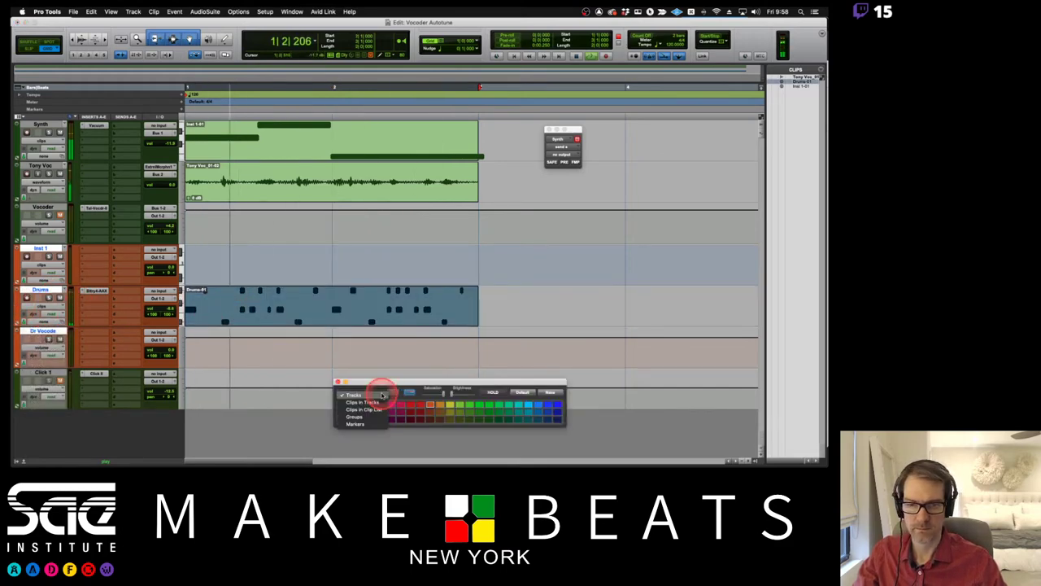
{"action": "left_click", "coordinate": [366, 400]}
{"action": "left_click", "coordinate": [436, 405]}
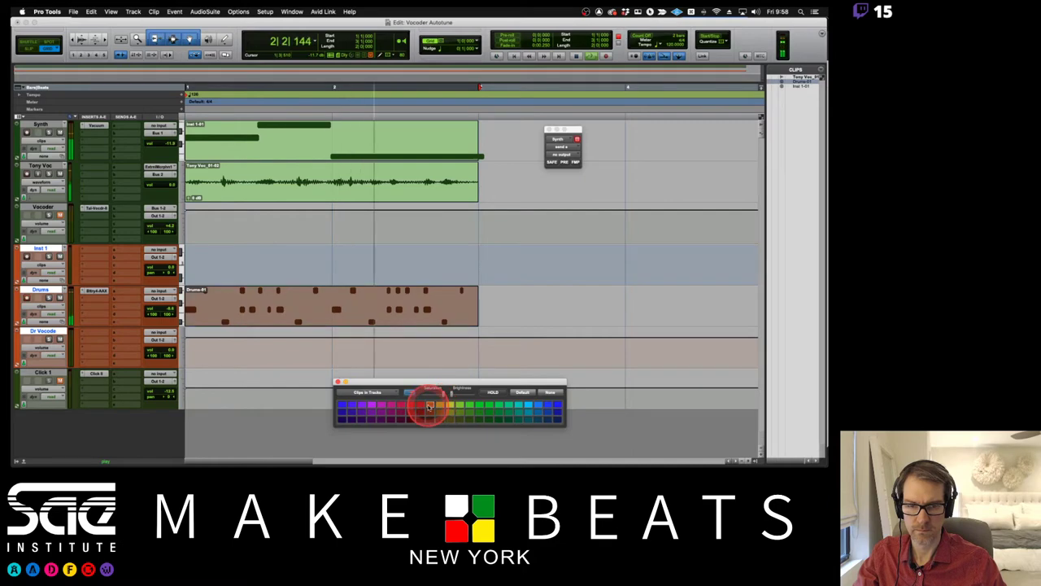
{"action": "left_click", "coordinate": [338, 382]}
{"action": "left_click", "coordinate": [298, 275]}
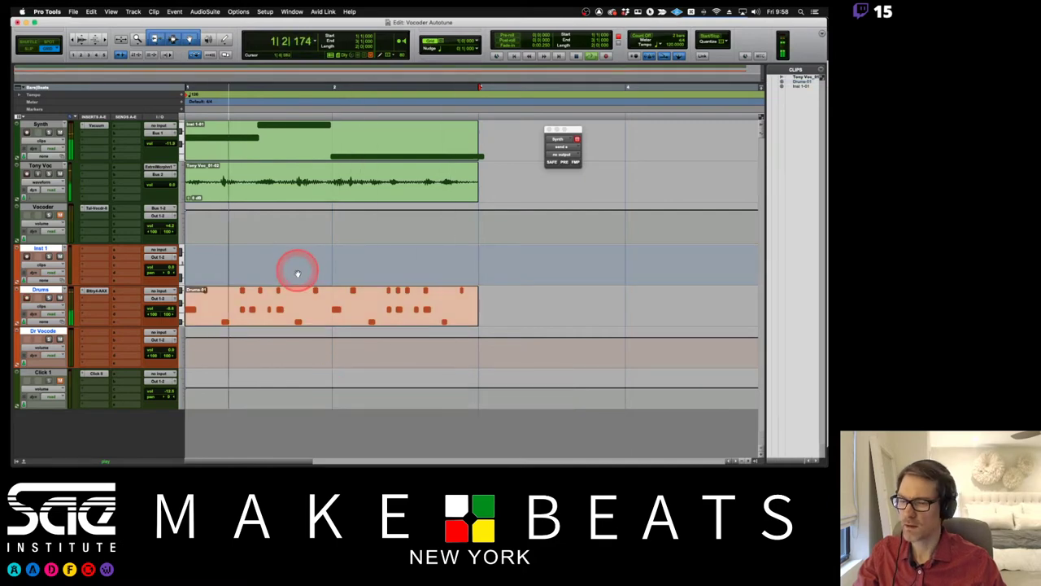
Open Inst 1's insert plug-in list to the Instrument category.
{"action": "left_click", "coordinate": [91, 248]}
{"action": "mouse_move", "coordinate": [114, 249]}
{"action": "mouse_move", "coordinate": [168, 249]}
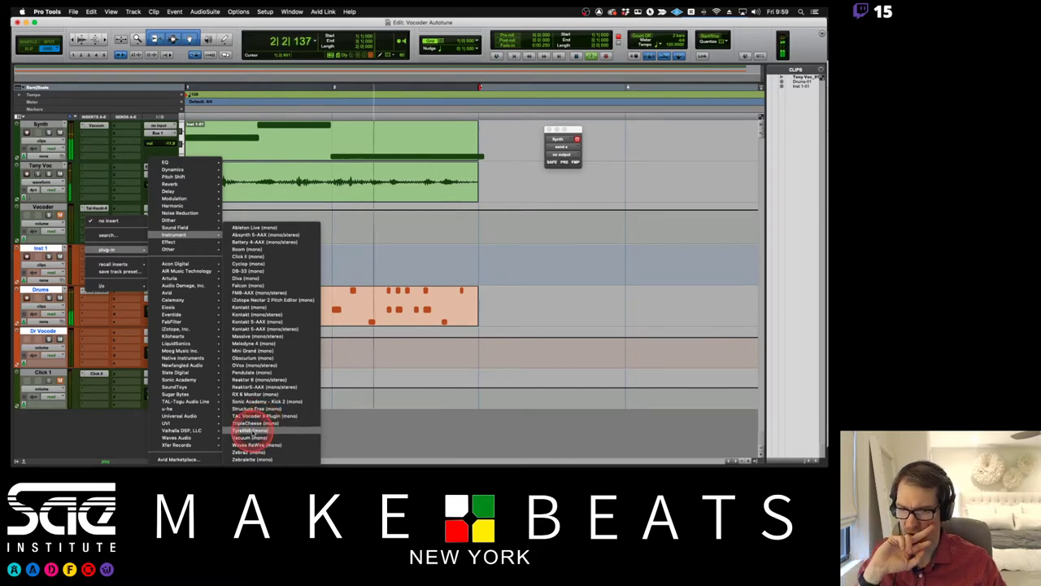
Step the Tyrell N6 presets to Chapter 3, then record-arm Inst 1 and audition it.
{"action": "key", "text": "Escape"}
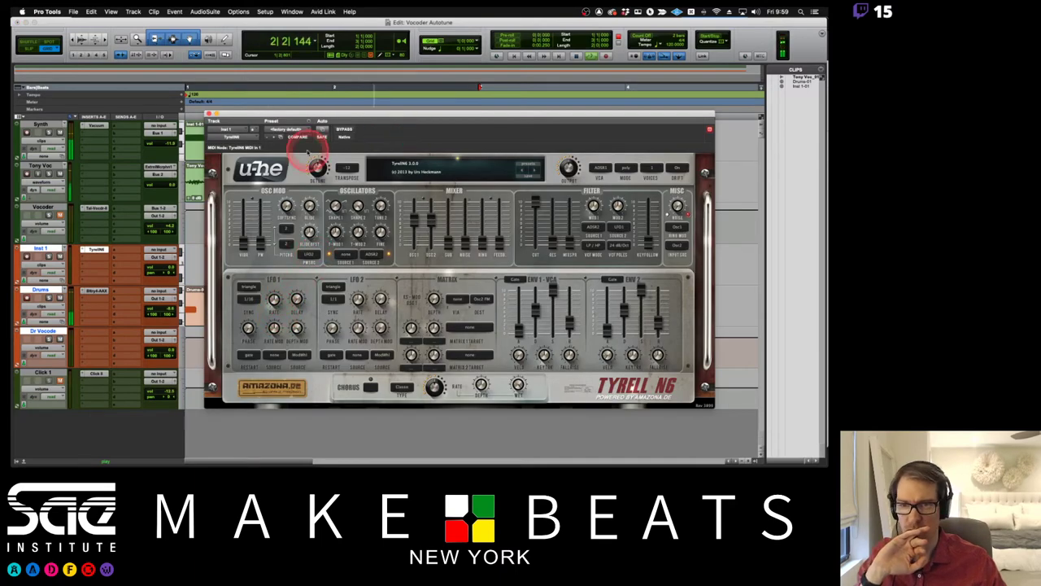
{"action": "left_click", "coordinate": [447, 167]}
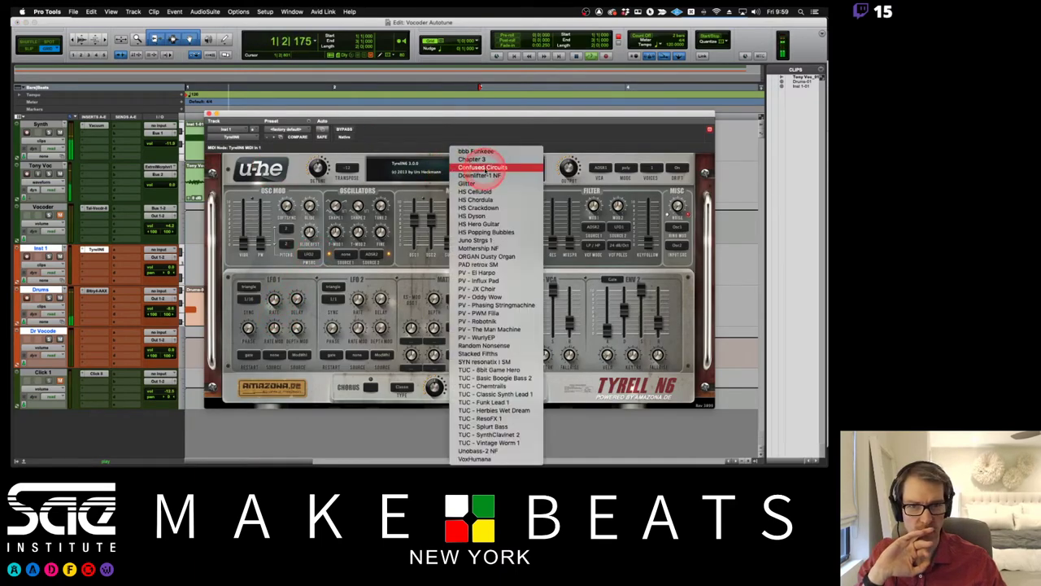
{"action": "left_click", "coordinate": [426, 170]}
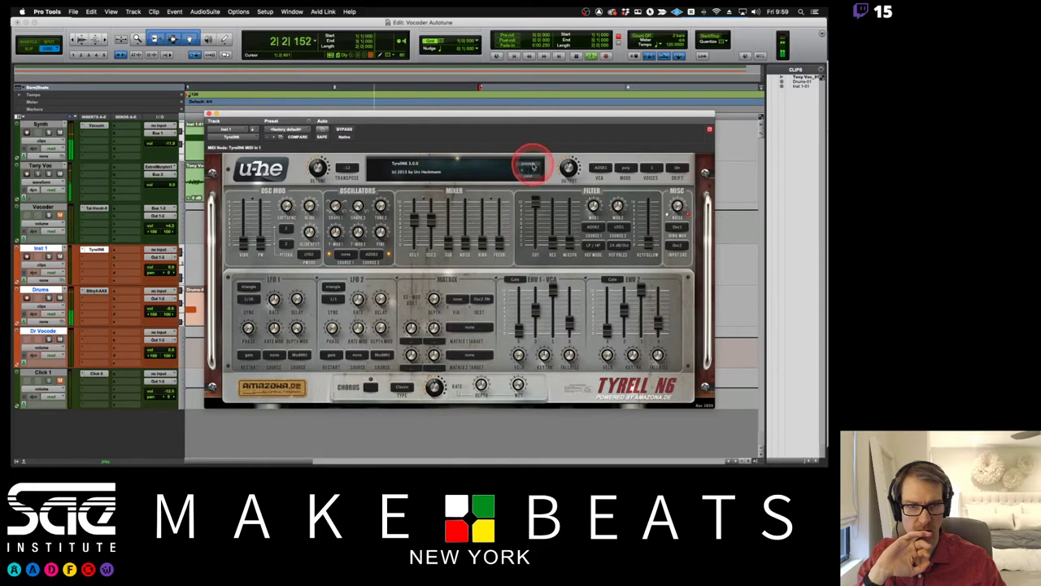
{"action": "left_click", "coordinate": [531, 166]}
{"action": "left_click", "coordinate": [533, 171]}
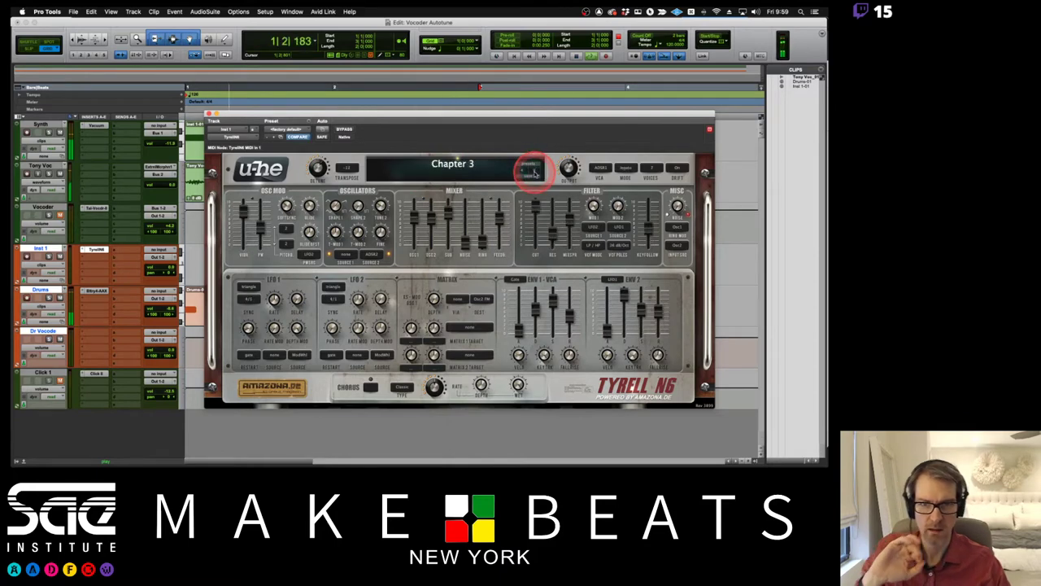
{"action": "left_click", "coordinate": [167, 281]}
{"action": "left_click", "coordinate": [26, 257]}
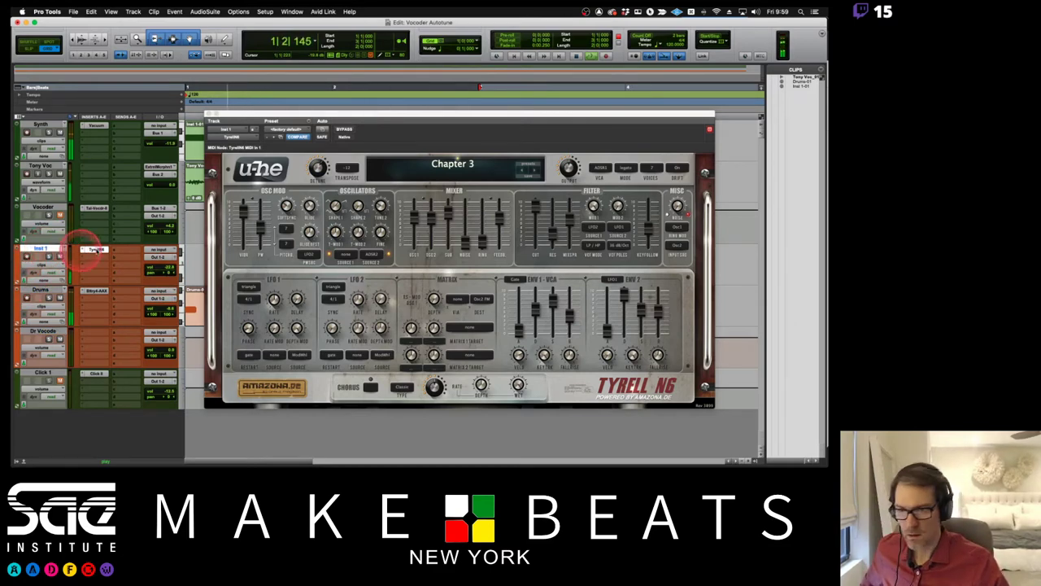
{"action": "left_click", "coordinate": [49, 258]}
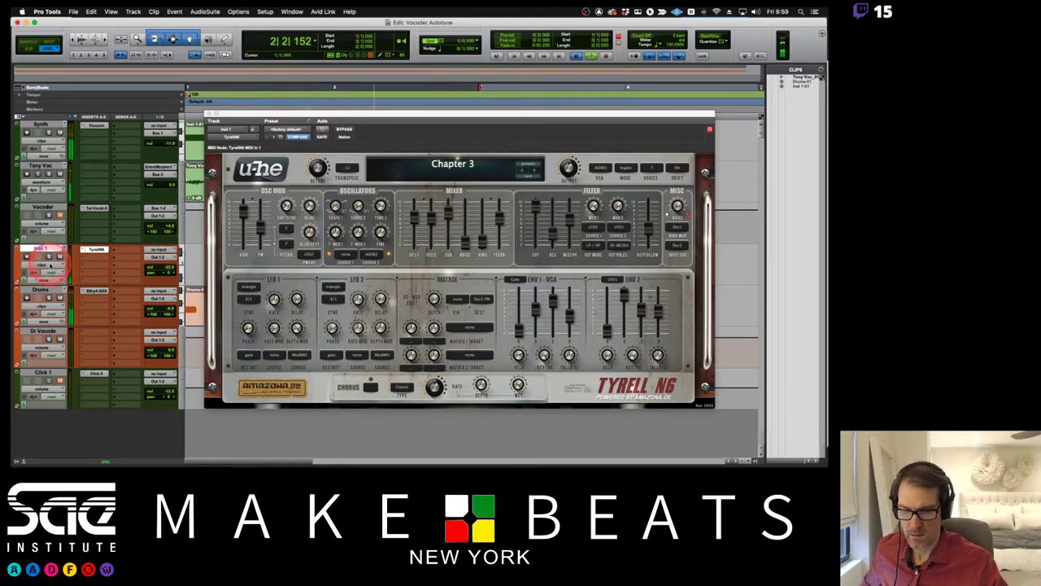
{"action": "key", "text": "space"}
Step through Tyrell N6 presets from Confused Circuits to HS Dyson.
{"action": "left_click", "coordinate": [535, 170]}
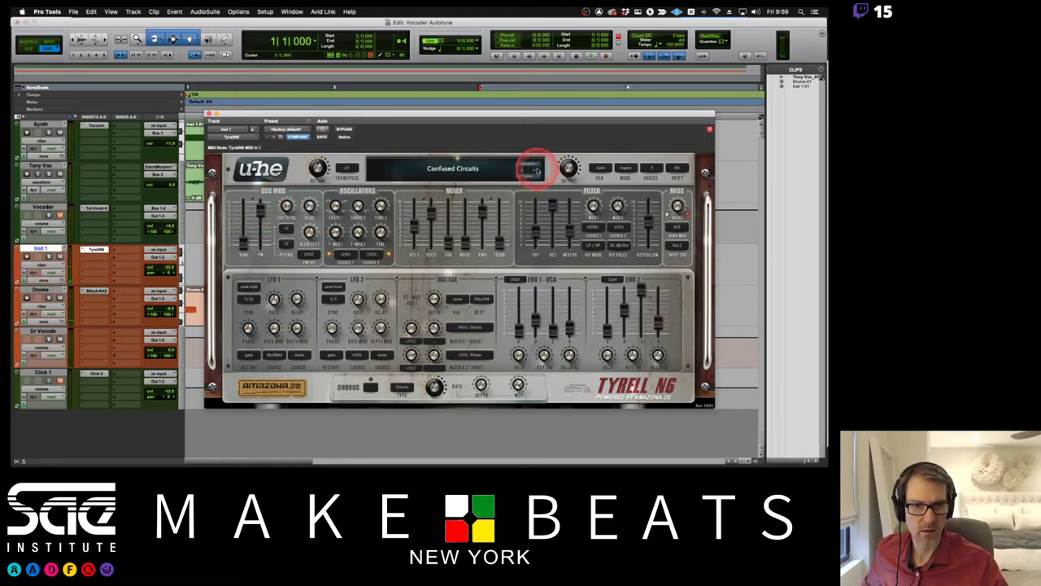
{"action": "left_click", "coordinate": [536, 170]}
{"action": "left_click", "coordinate": [537, 170]}
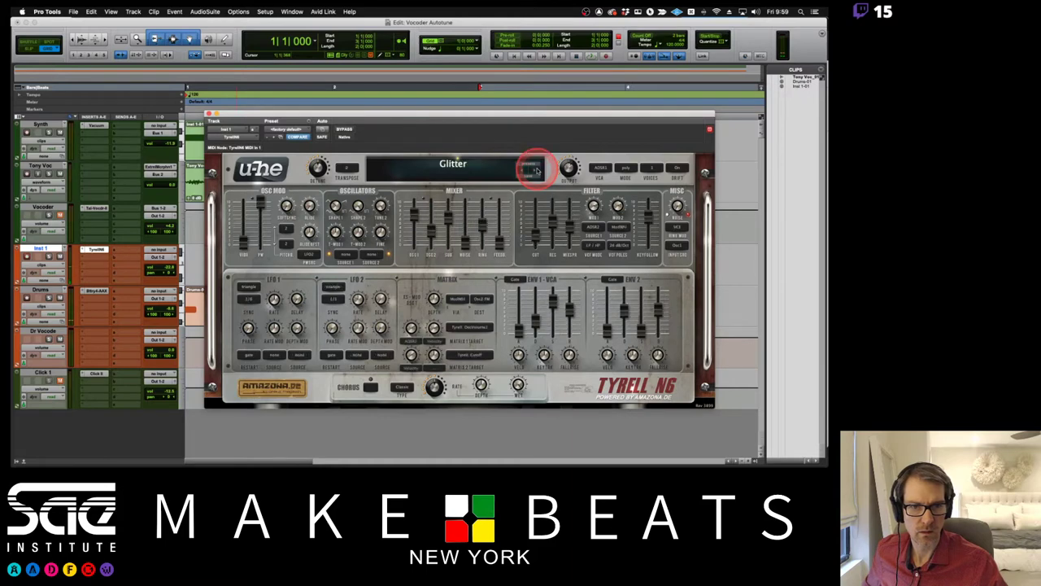
{"action": "left_click", "coordinate": [537, 170]}
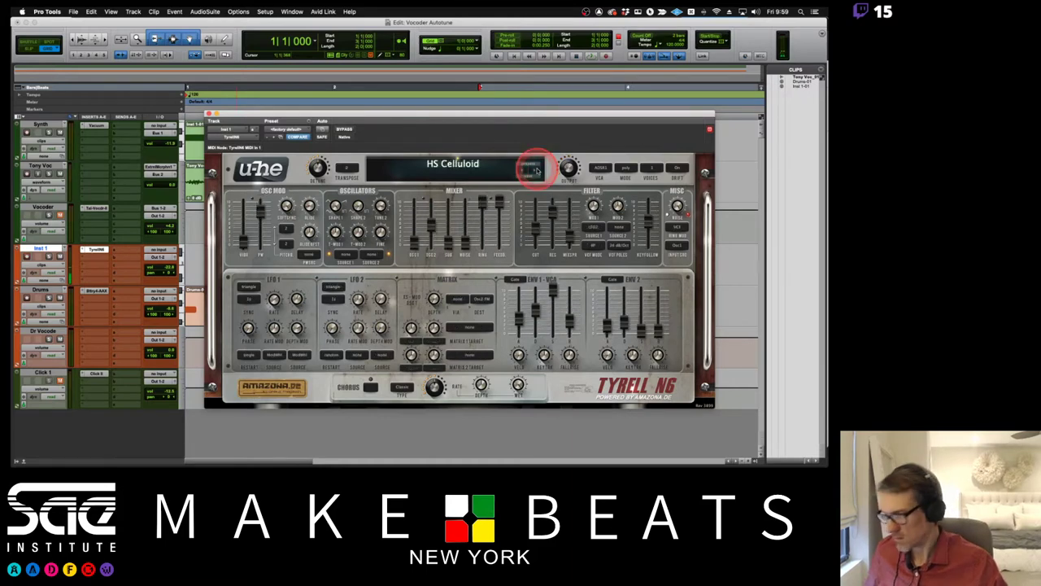
{"action": "left_click", "coordinate": [536, 170]}
{"action": "left_click", "coordinate": [534, 172]}
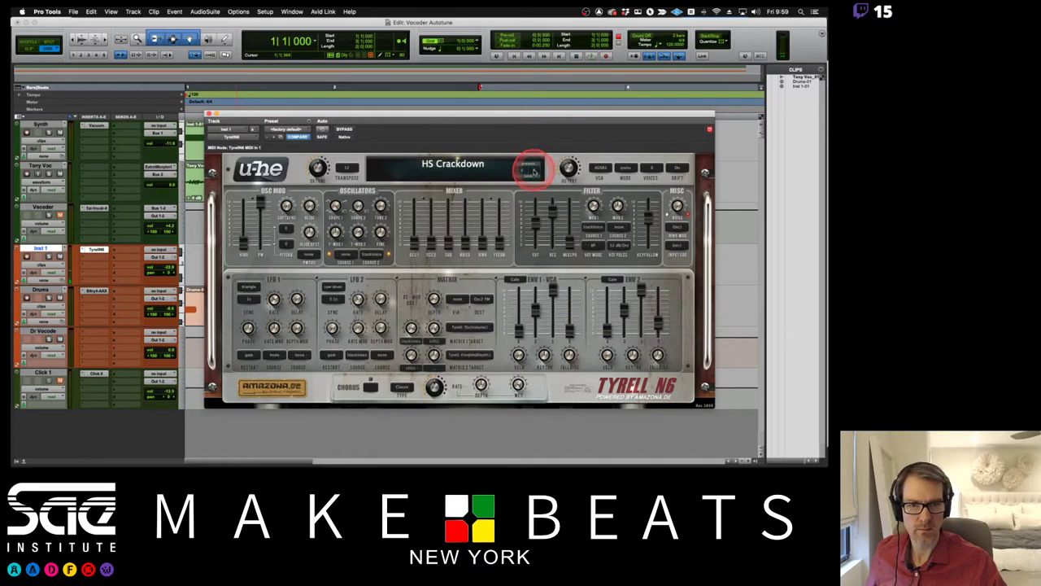
{"action": "left_click", "coordinate": [534, 172]}
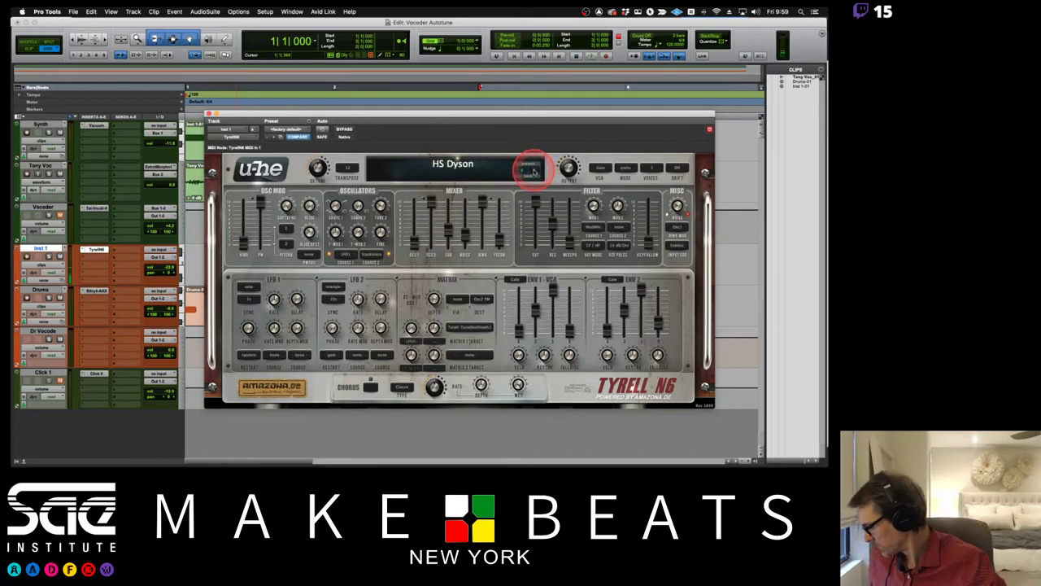
Adjust the Inst 1 volume and move the Tyrell N6 window down and right.
{"action": "left_click", "coordinate": [168, 264]}
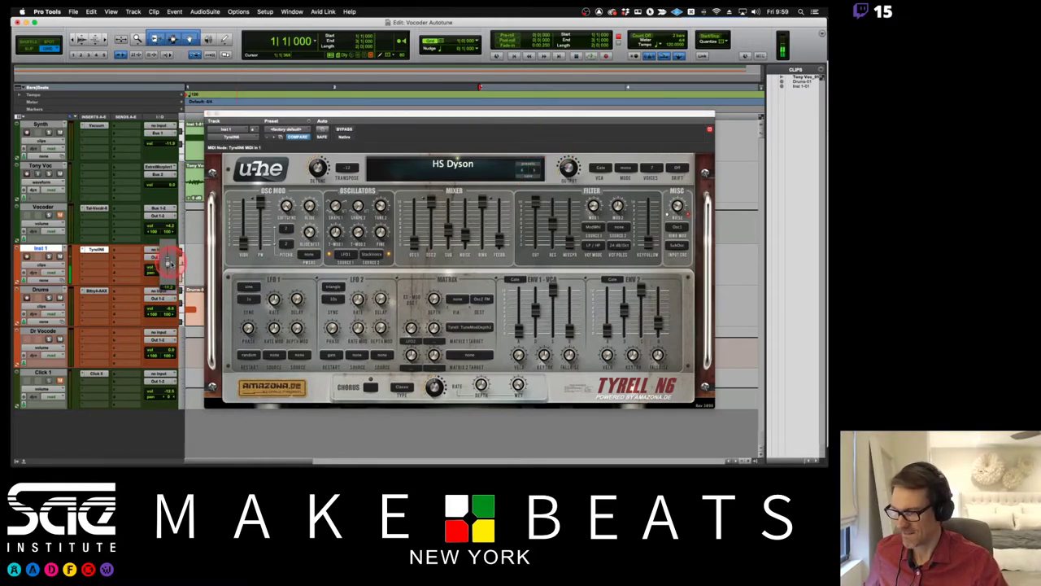
{"action": "mouse_move", "coordinate": [169, 261]}
{"action": "left_mouse_down"}
{"action": "mouse_move", "coordinate": [160, 263]}
{"action": "mouse_move", "coordinate": [173, 269]}
{"action": "mouse_move", "coordinate": [174, 252]}
{"action": "left_mouse_up"}
{"action": "left_click", "coordinate": [213, 152]}
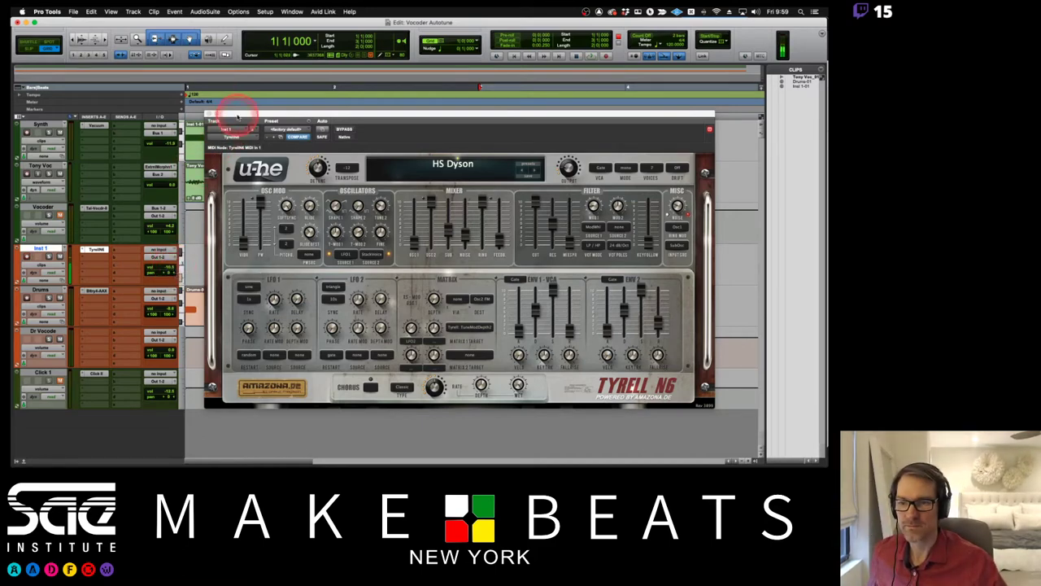
{"action": "left_click_drag", "start_coordinate": [233, 116], "coordinate": [291, 228]}
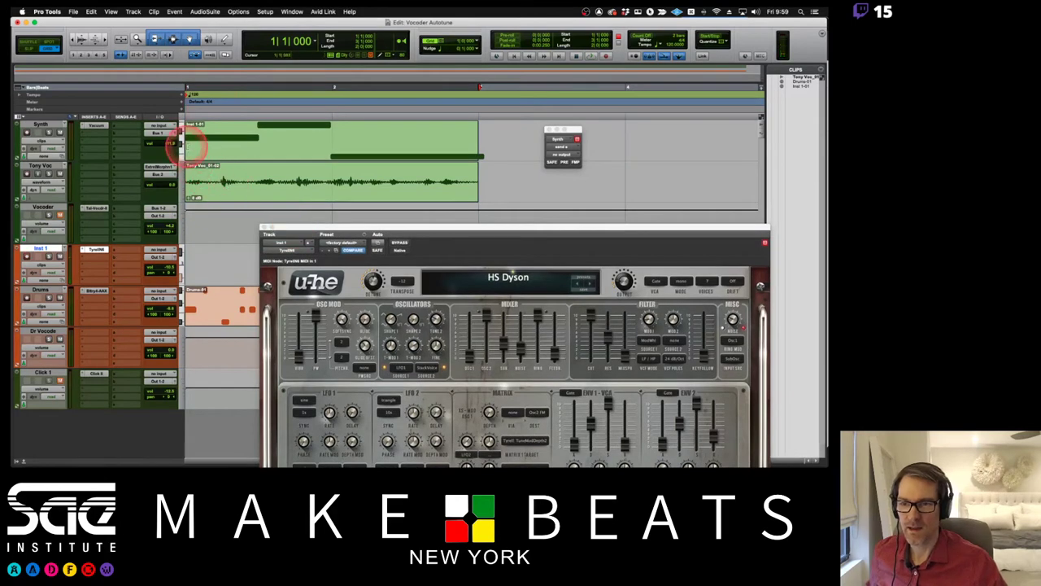
Increase the Synth track's height.
{"action": "left_click", "coordinate": [181, 140]}
{"action": "left_click", "coordinate": [185, 158]}
{"action": "left_click_drag", "start_coordinate": [184, 159], "coordinate": [356, 179]}
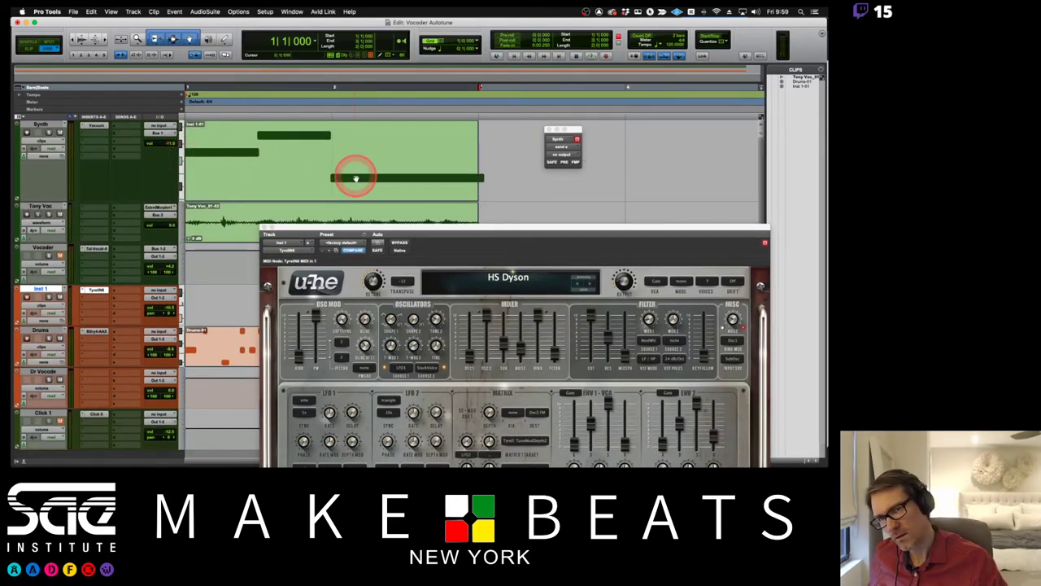
{"action": "left_click", "coordinate": [297, 156]}
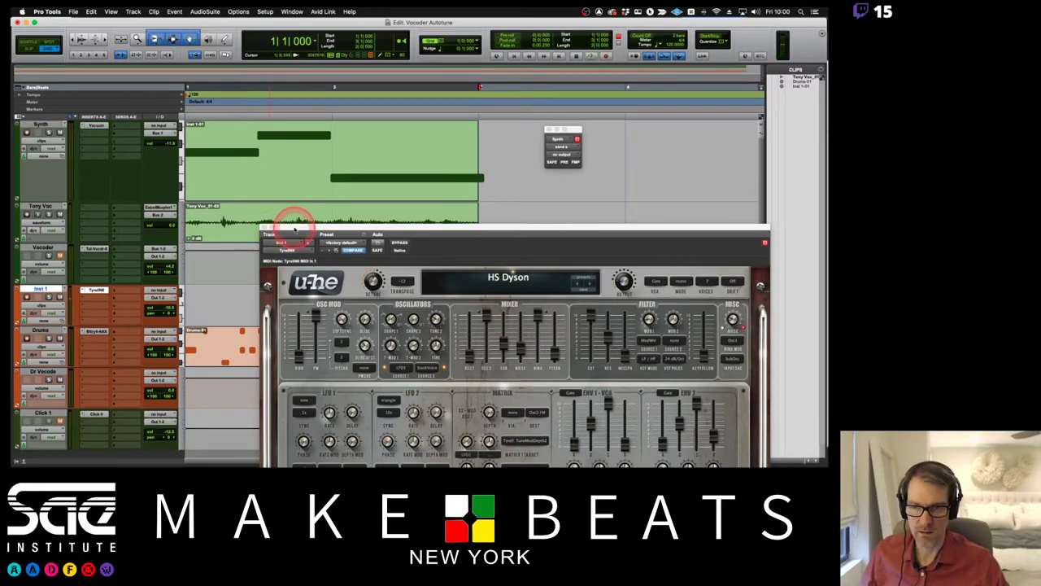
Raise the Tyrell N6 Osc2 volume to 11.00 and close the synth window.
{"action": "left_click_drag", "start_coordinate": [290, 227], "coordinate": [319, 86]}
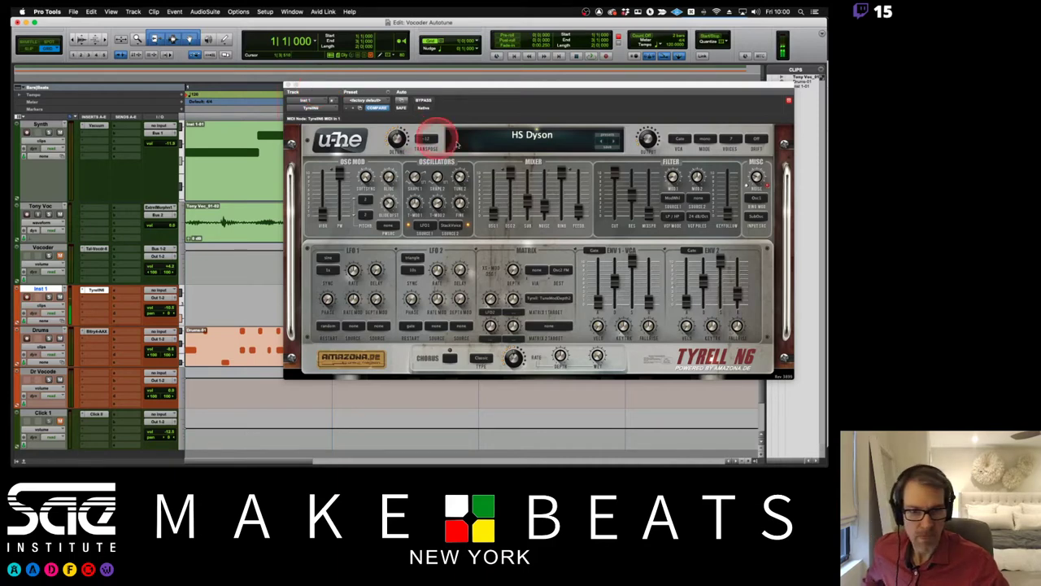
{"action": "left_click_drag", "start_coordinate": [514, 197], "coordinate": [510, 172]}
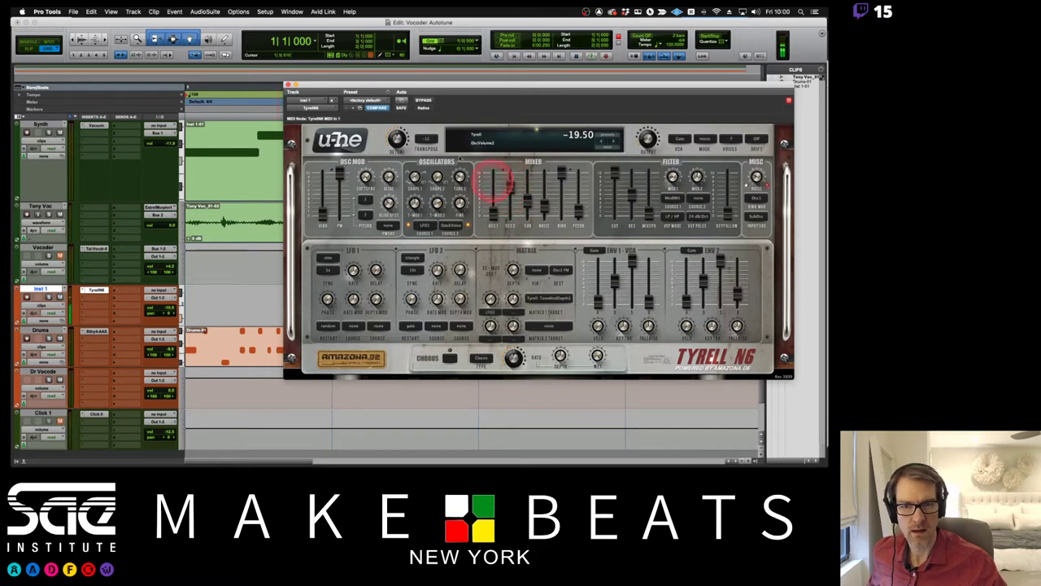
{"action": "left_click", "coordinate": [288, 83]}
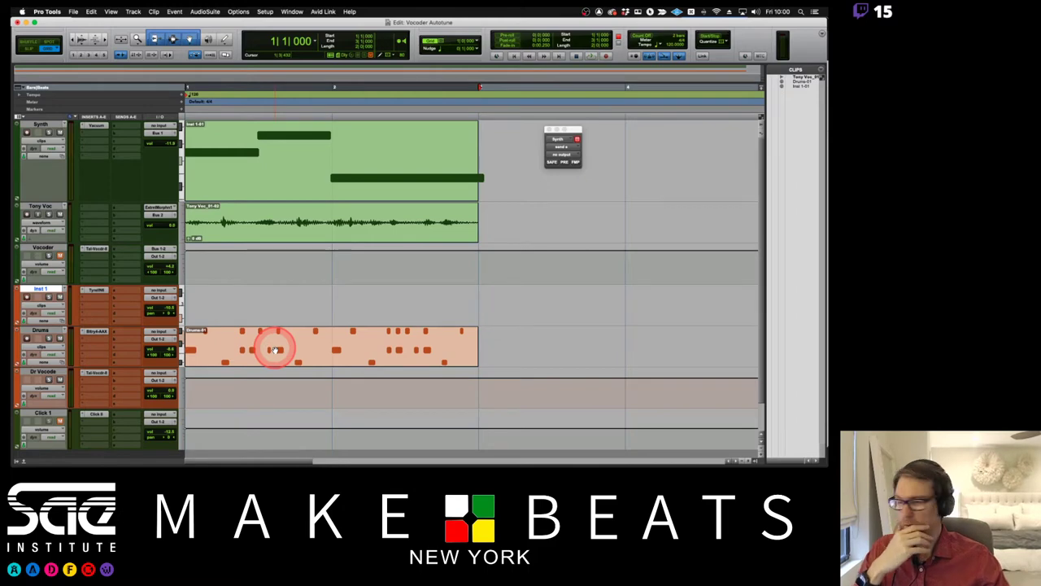
{"action": "key", "text": "super+Tab"}
{"action": "key", "text": "super+Tab"}
{"action": "key", "text": "super+Tab"}
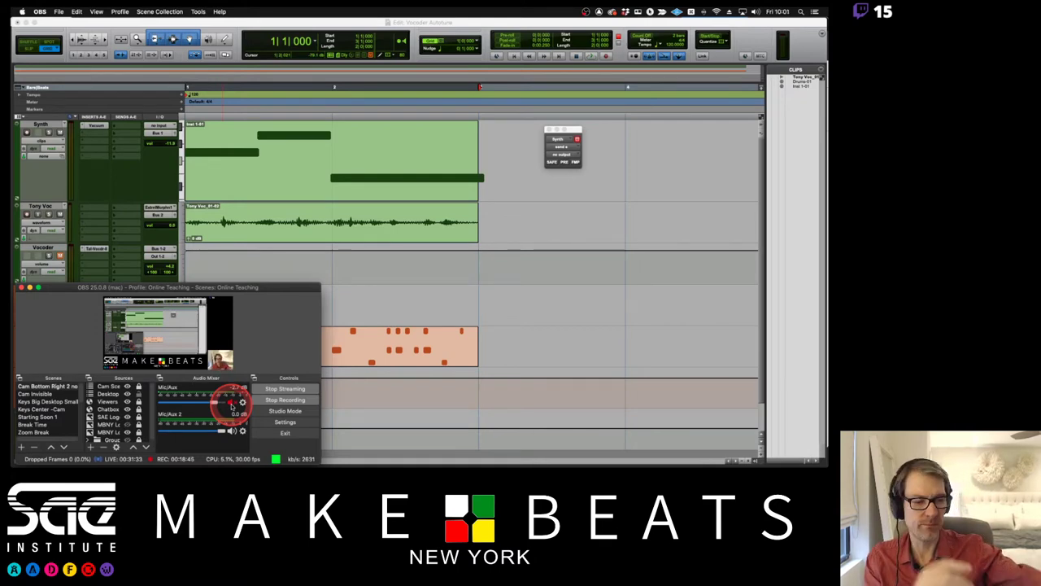
{"action": "left_click", "coordinate": [232, 404]}
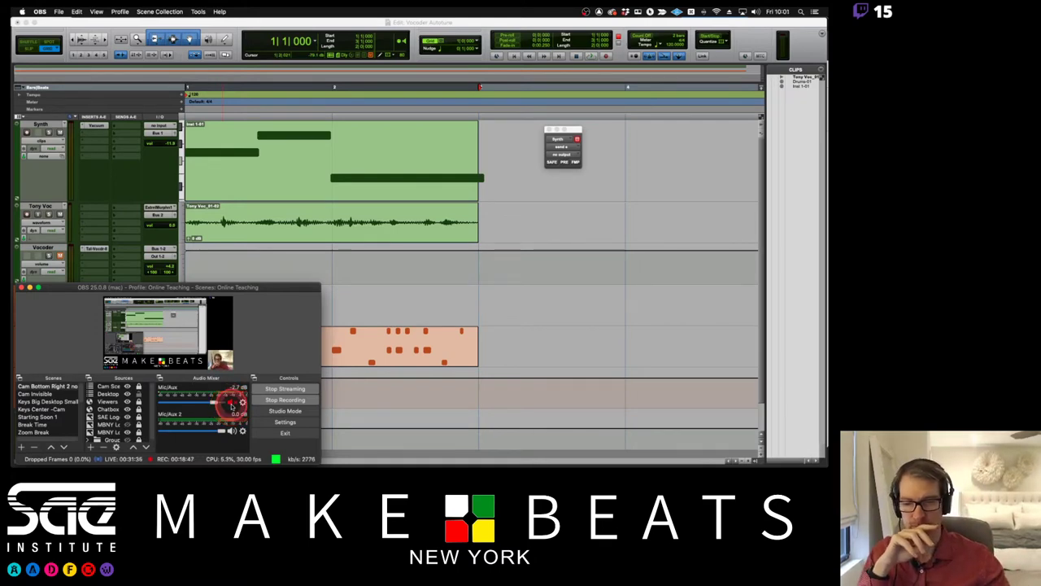
{"action": "left_click", "coordinate": [370, 317]}
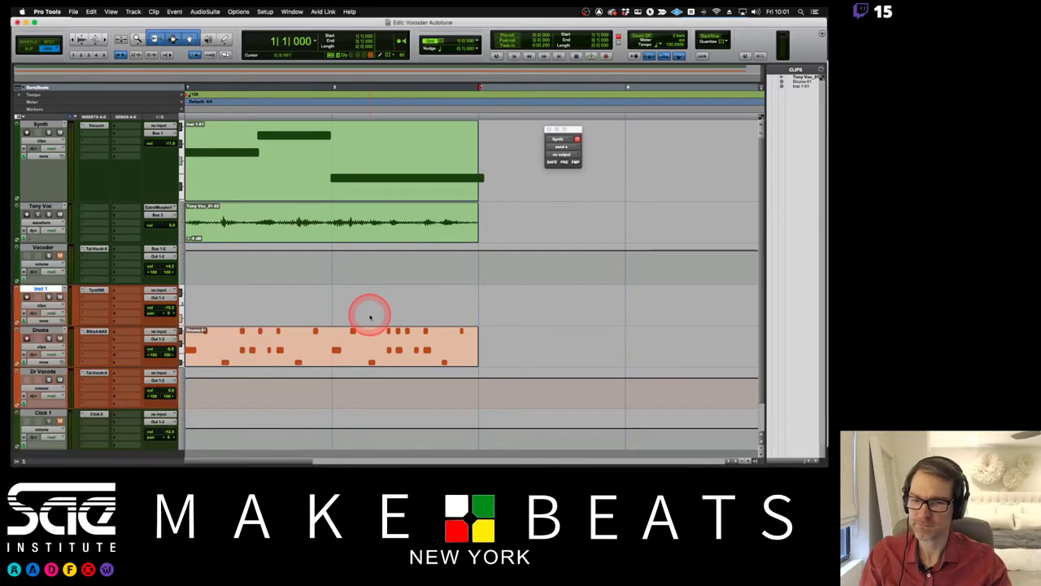
Set the Dr Vocode aux input to Bus 3-4.
{"action": "left_click", "coordinate": [206, 319]}
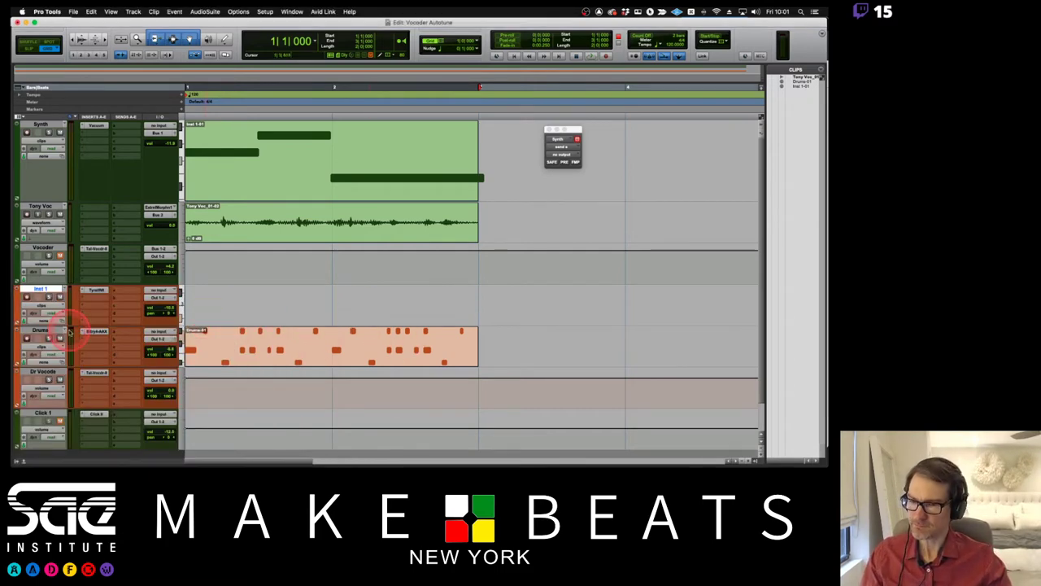
{"action": "left_click", "coordinate": [122, 350]}
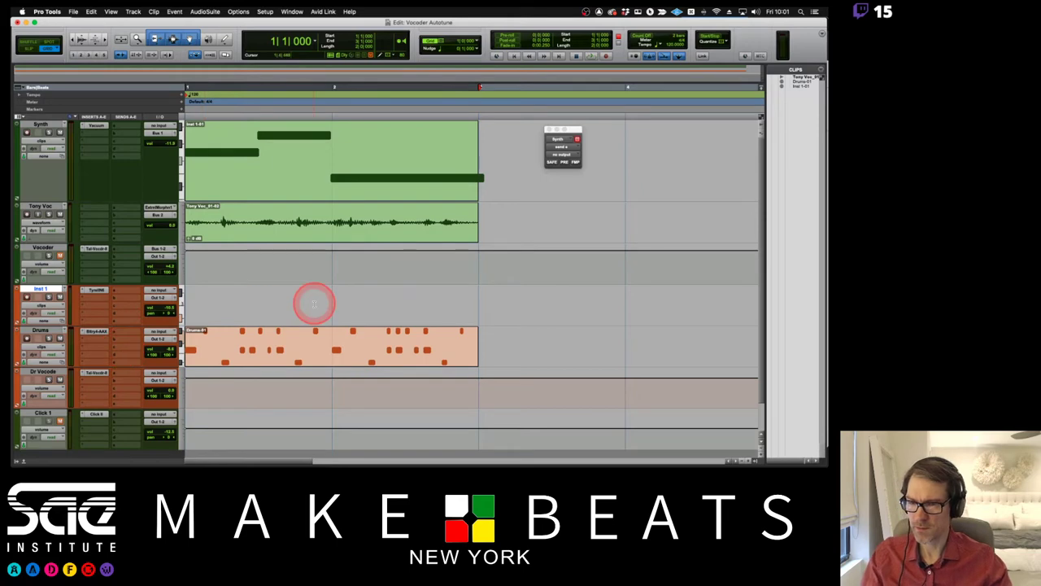
{"action": "scroll", "coordinate": [314, 302], "scroll_direction": "down", "scroll_amount": 2}
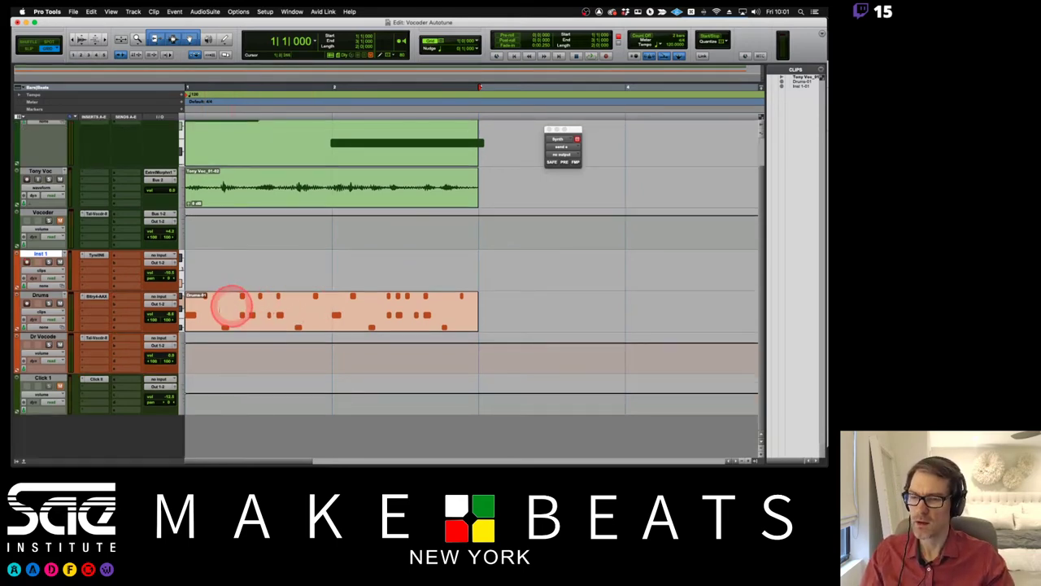
{"action": "left_click", "coordinate": [160, 296]}
{"action": "mouse_move", "coordinate": [167, 345]}
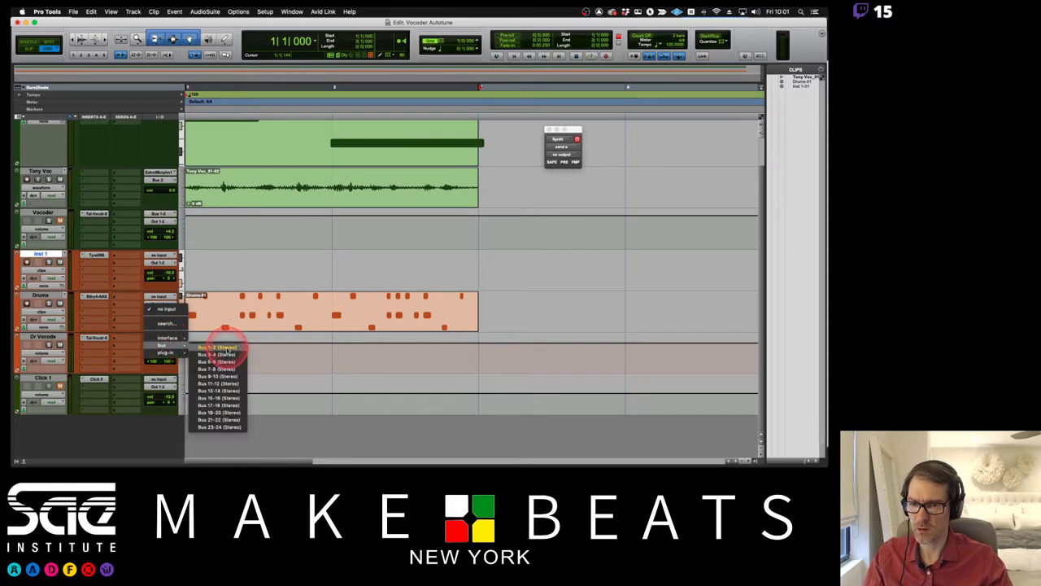
{"action": "left_click", "coordinate": [218, 355]}
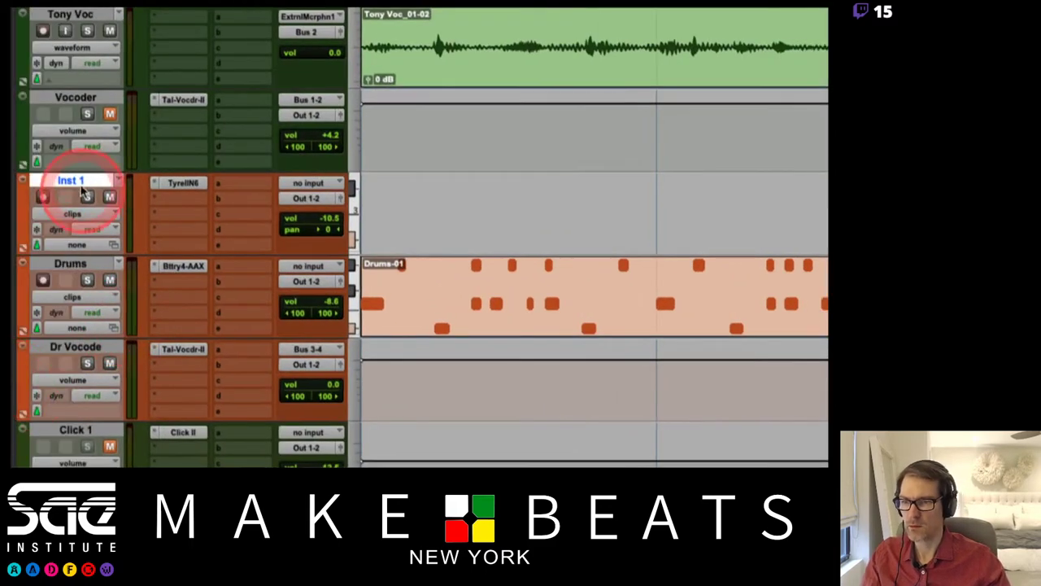
Rename Inst 1 to Synth 2 and disable its record arm.
{"action": "double_click", "coordinate": [78, 184]}
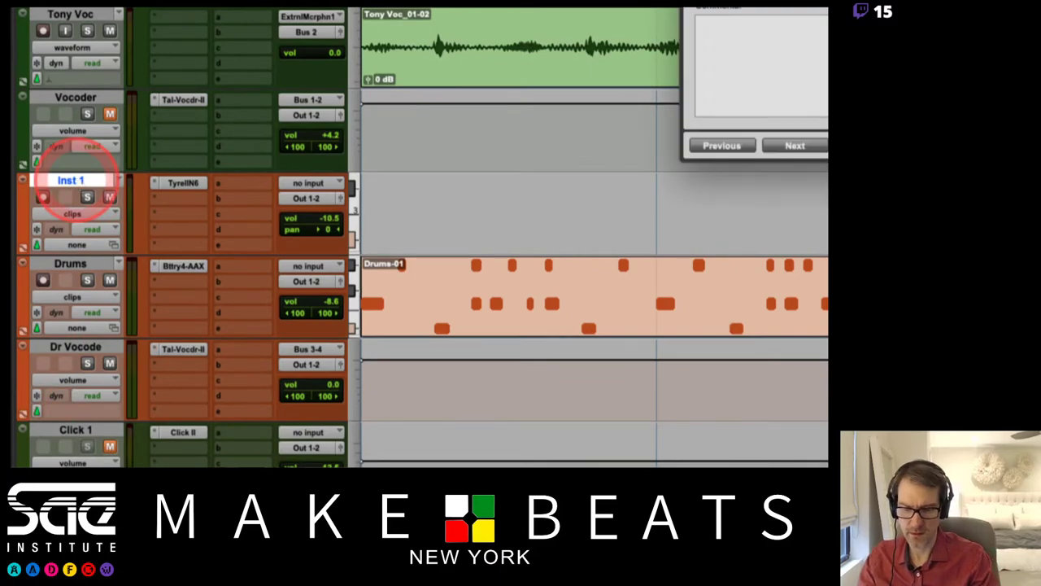
{"action": "key", "text": "Return"}
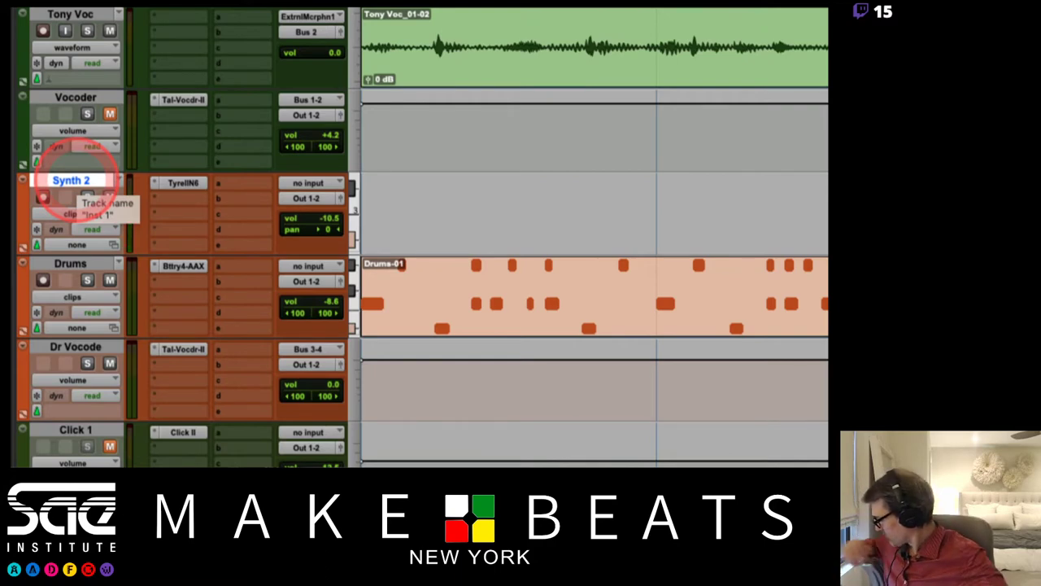
{"action": "left_click", "coordinate": [61, 199]}
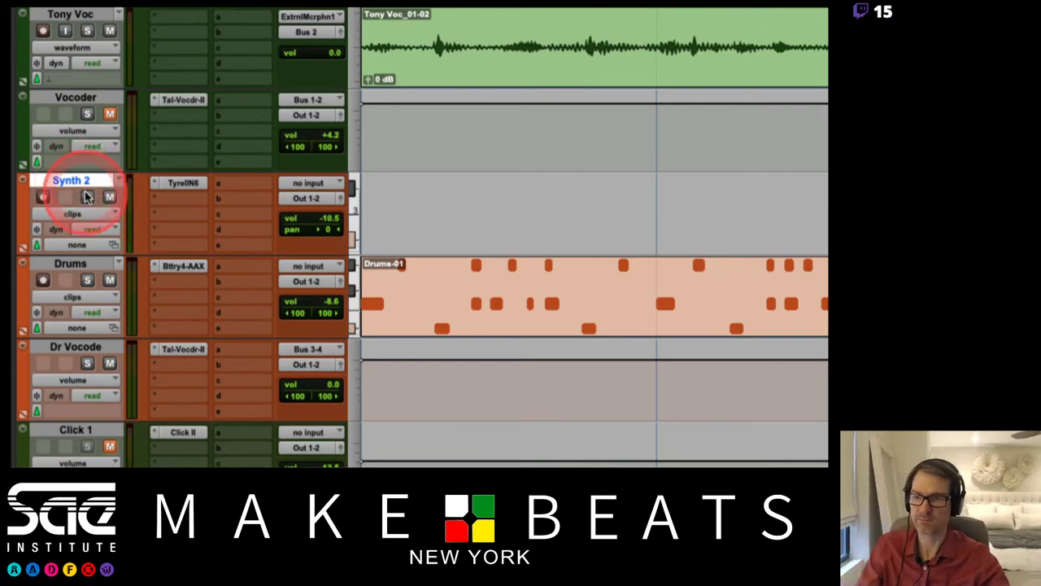
{"action": "left_click_drag", "start_coordinate": [61, 198], "coordinate": [285, 228]}
Route Synth 2's output to Bus 3 (Mono).
{"action": "left_click", "coordinate": [308, 198]}
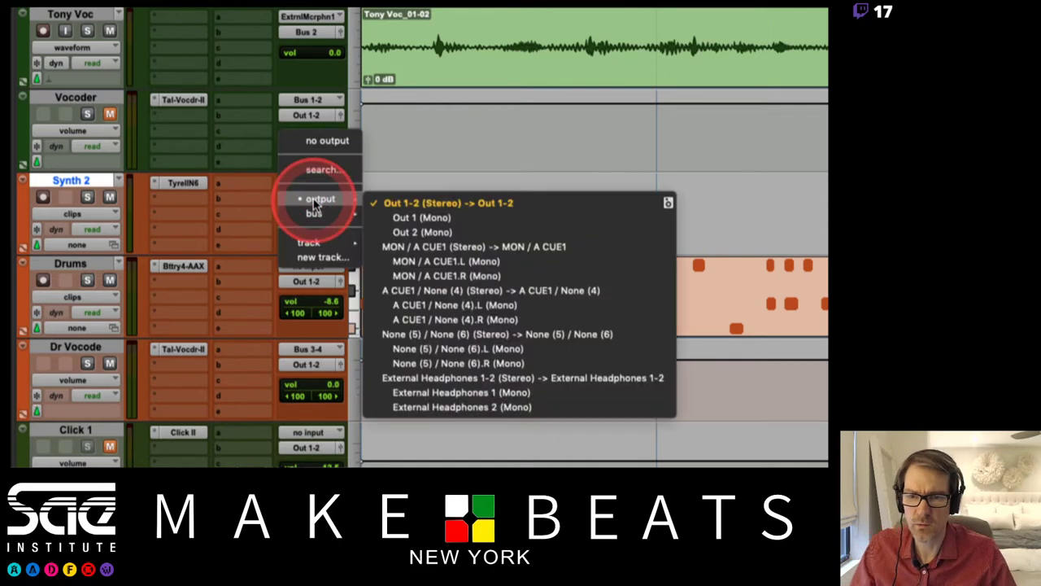
{"action": "mouse_move", "coordinate": [315, 214]}
{"action": "left_click", "coordinate": [423, 142]}
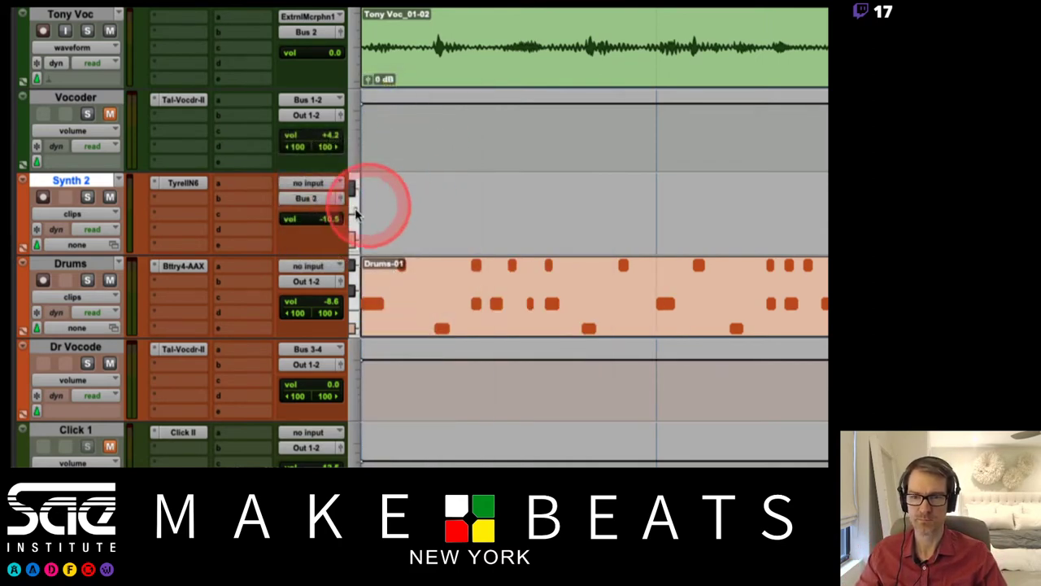
Route the Drums track's output to Bus 4 (Mono).
{"action": "left_click", "coordinate": [307, 281]}
{"action": "mouse_move", "coordinate": [350, 282]}
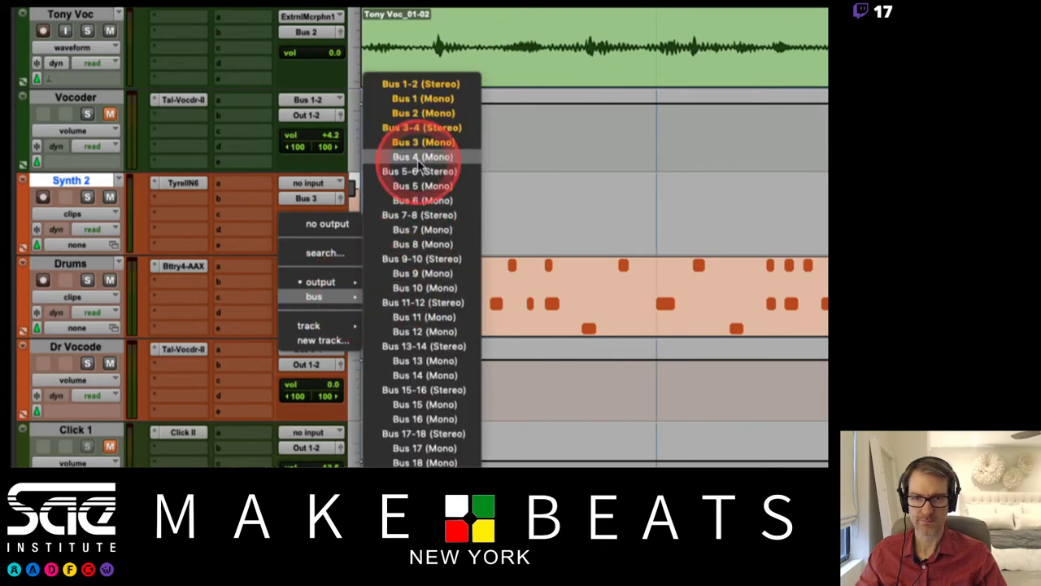
{"action": "key", "text": "Escape"}
{"action": "left_click", "coordinate": [317, 348]}
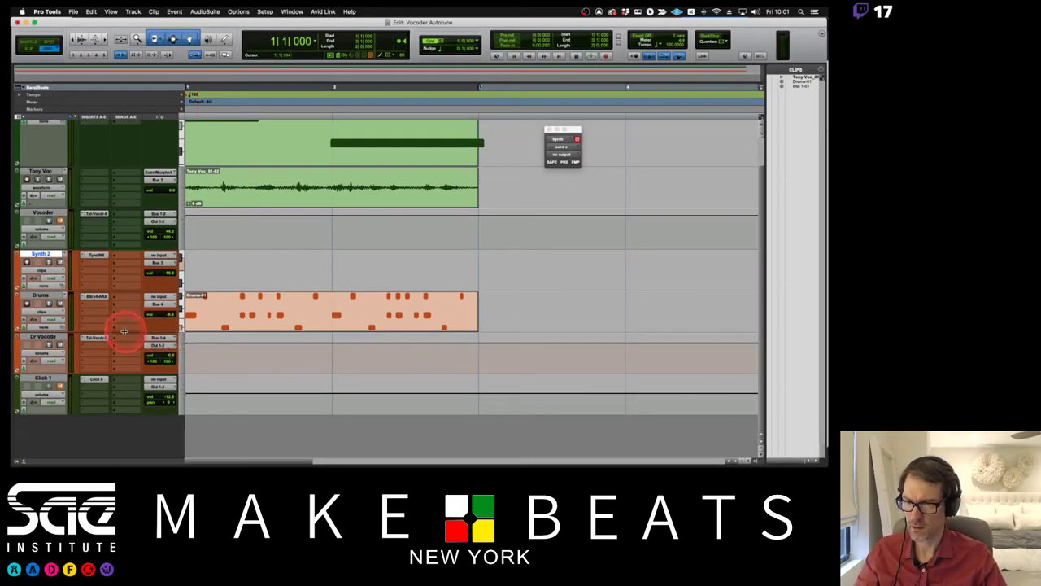
{"action": "left_click", "coordinate": [96, 340]}
Play back the session through the TAL-Vocoder on Dr Vocode, moving its window aside.
{"action": "mouse_move", "coordinate": [498, 170]}
{"action": "left_mouse_down"}
{"action": "mouse_move", "coordinate": [464, 162]}
{"action": "mouse_move", "coordinate": [511, 171]}
{"action": "mouse_move", "coordinate": [440, 74]}
{"action": "mouse_move", "coordinate": [533, 114]}
{"action": "left_mouse_up"}
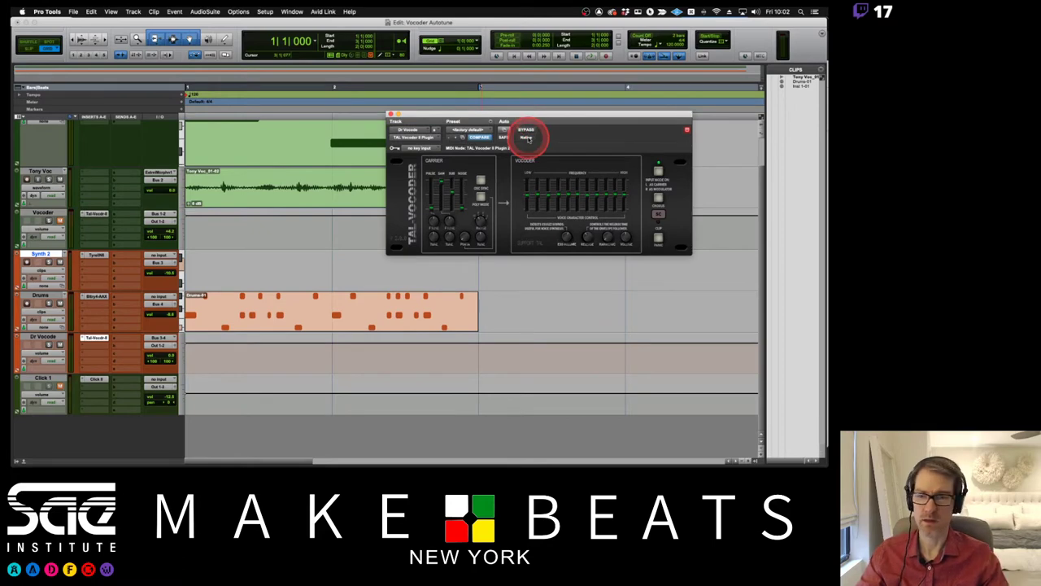
{"action": "key", "text": "space"}
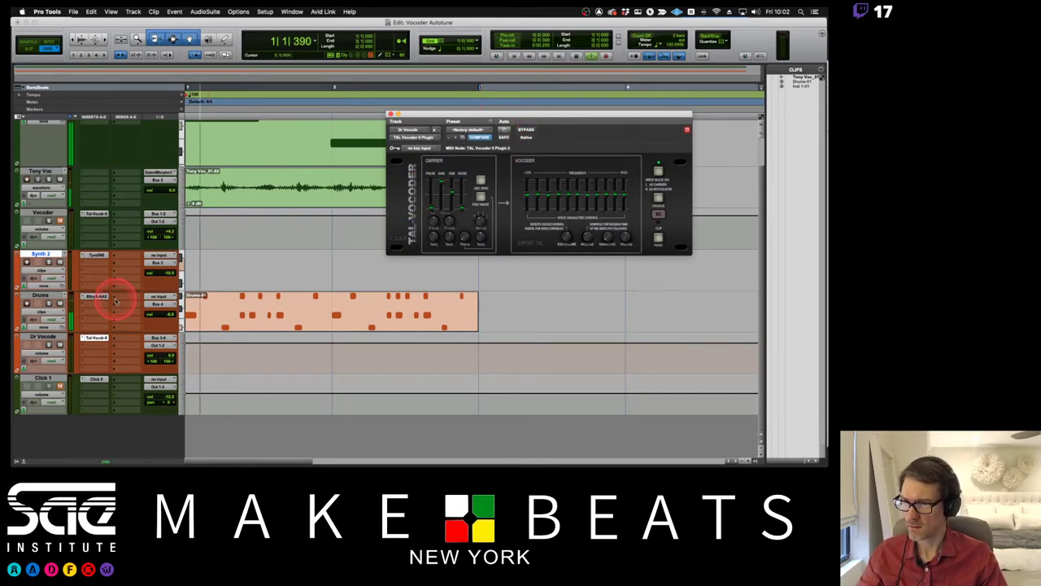
{"action": "key", "text": "space"}
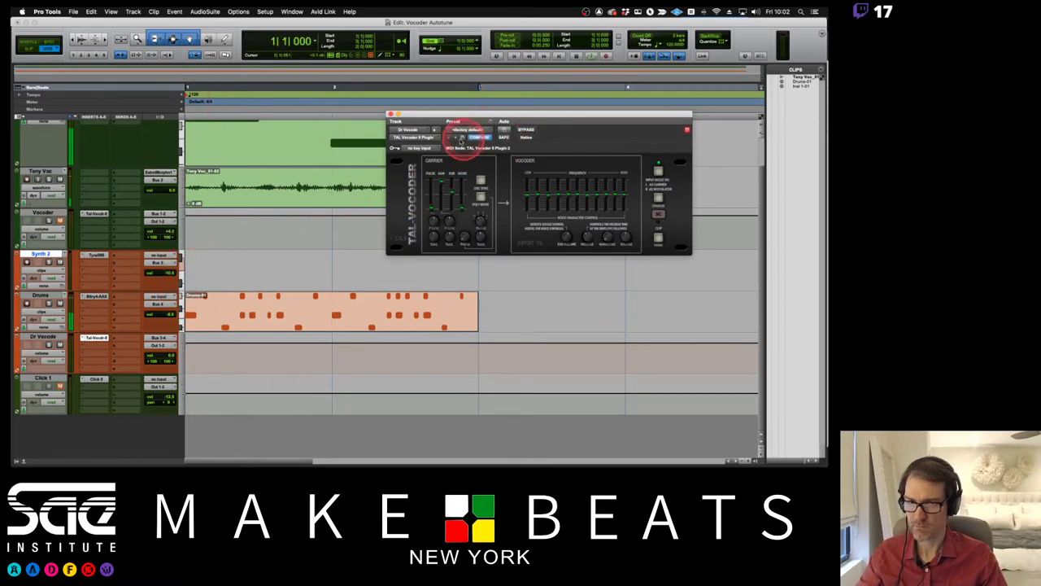
{"action": "left_click_drag", "start_coordinate": [451, 116], "coordinate": [553, 165]}
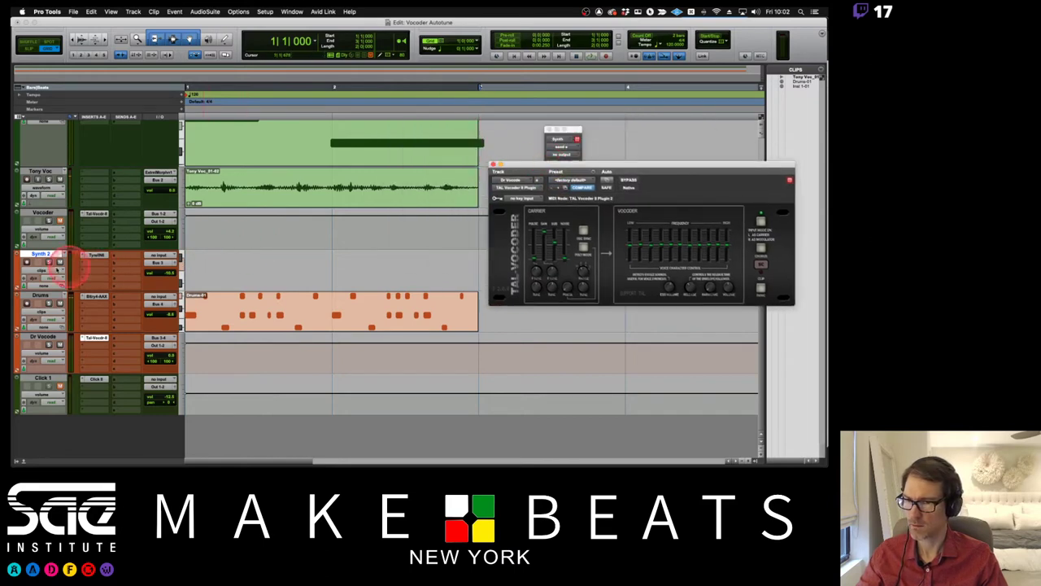
{"action": "key", "text": "space"}
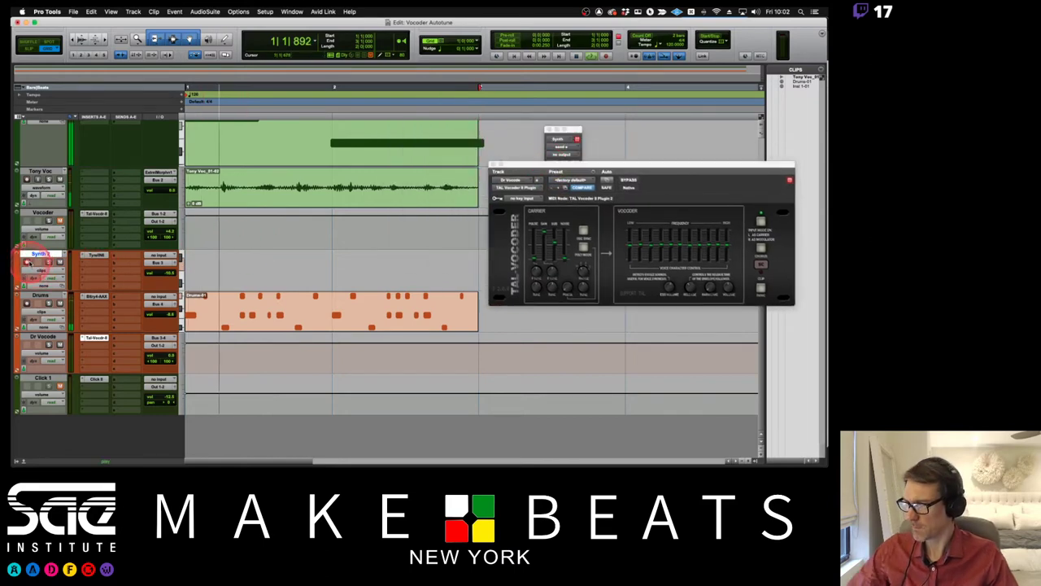
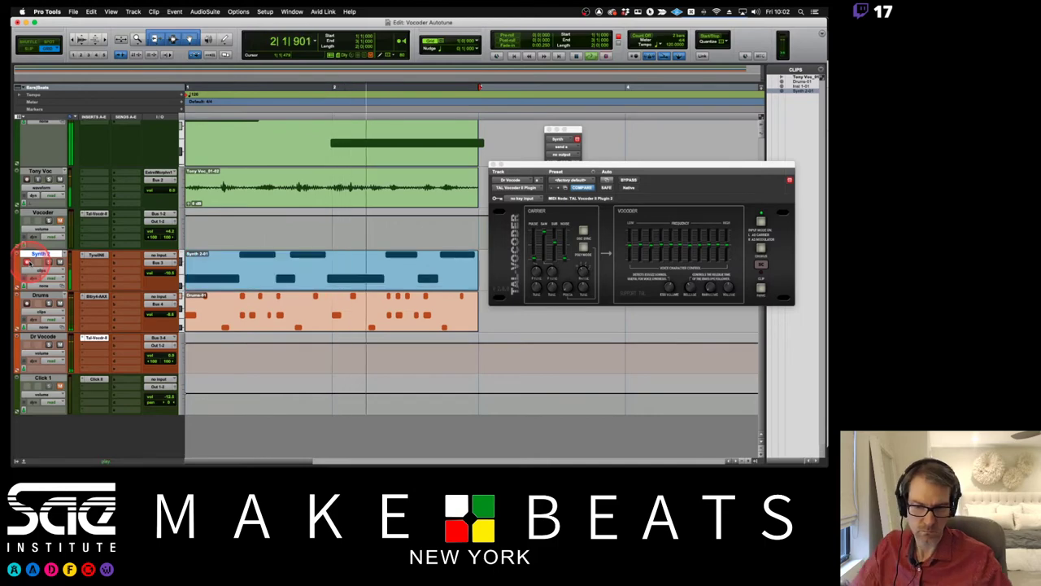
Quantize the Synth 2 MIDI clip to a 1/8-note grid, then close the Quantize and TAL Vocoder windows.
{"action": "left_click", "coordinate": [253, 291]}
{"action": "left_click", "coordinate": [340, 281]}
{"action": "key", "text": "space"}
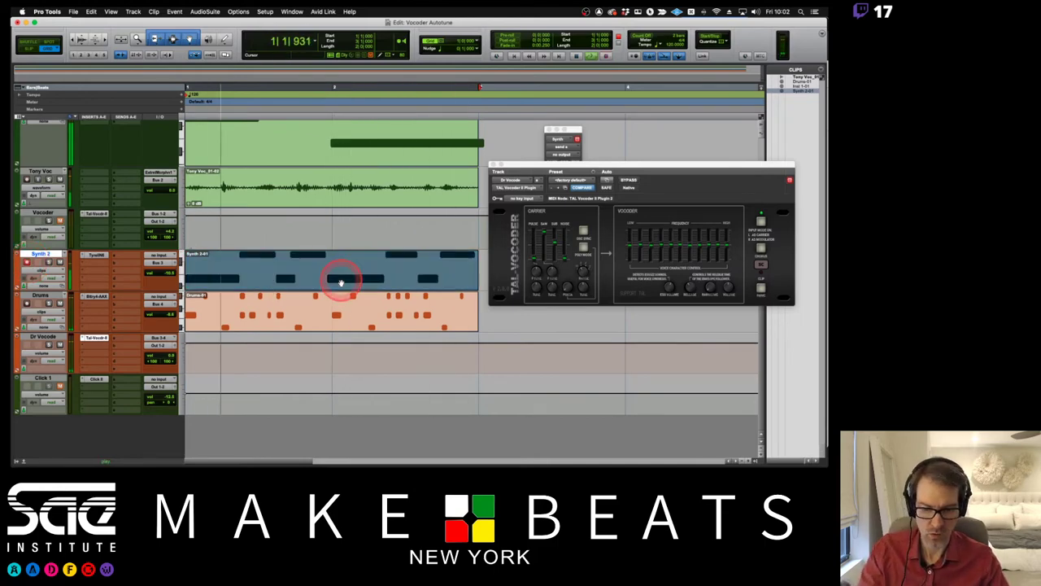
{"action": "key", "text": "alt+0"}
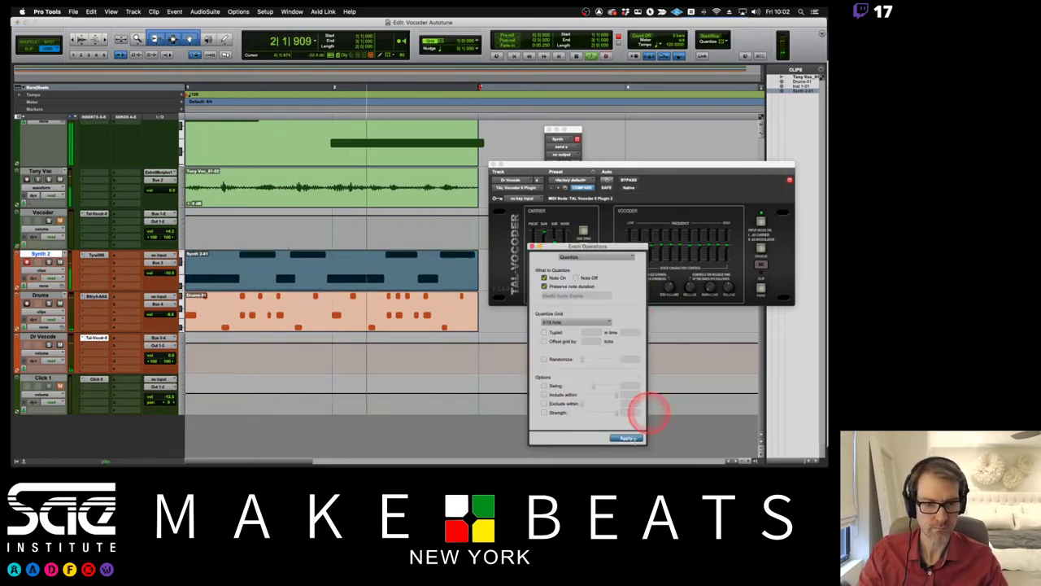
{"action": "left_click", "coordinate": [600, 327]}
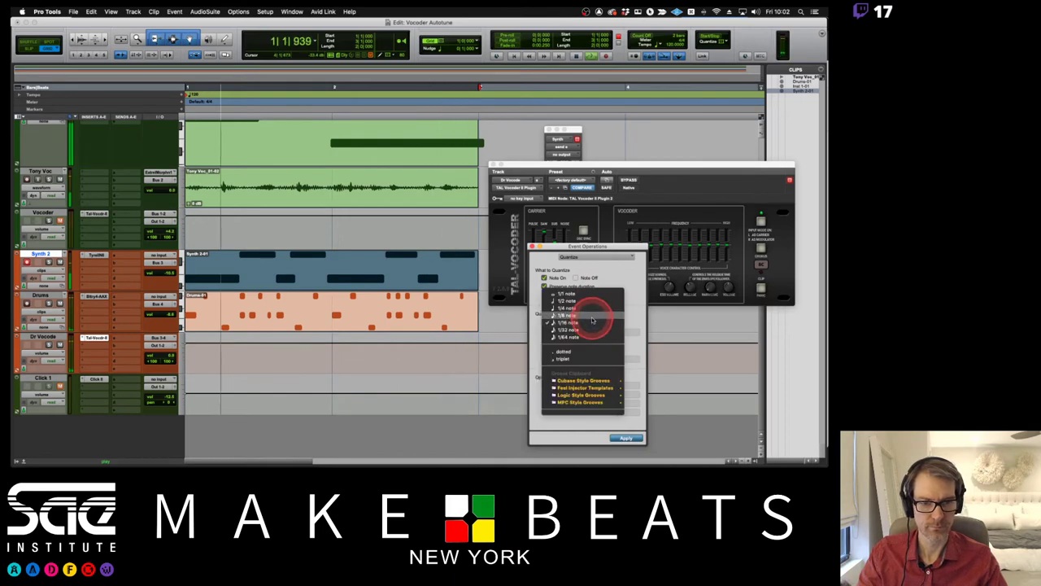
{"action": "left_click", "coordinate": [600, 314]}
{"action": "left_click", "coordinate": [624, 438]}
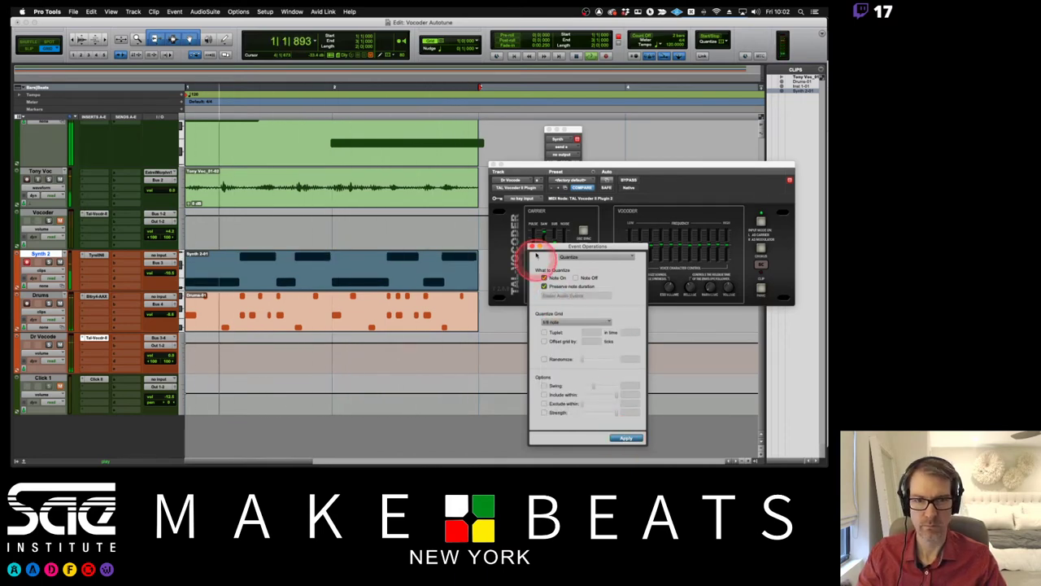
{"action": "left_click", "coordinate": [534, 245]}
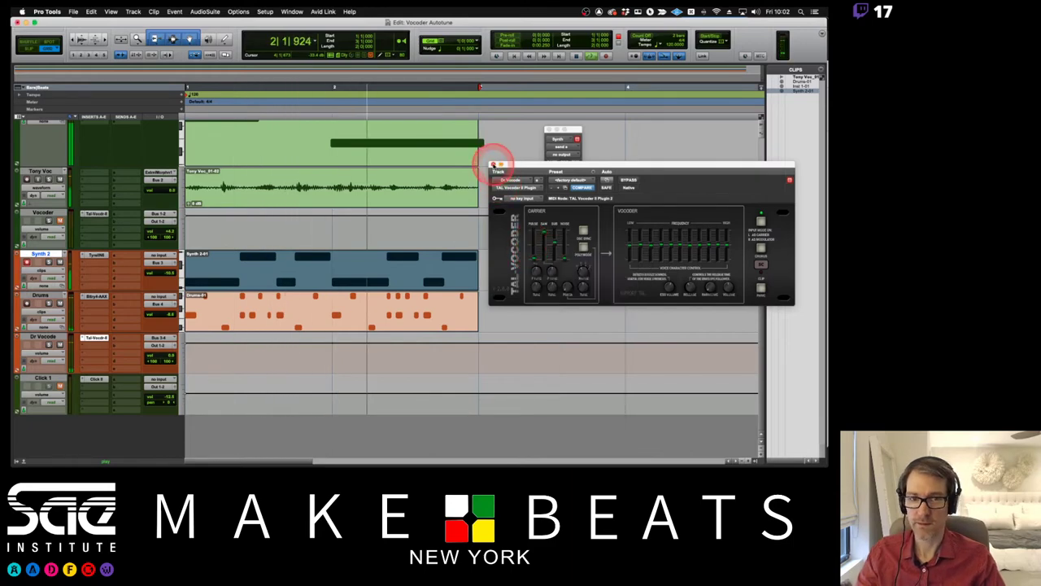
{"action": "left_click", "coordinate": [494, 165]}
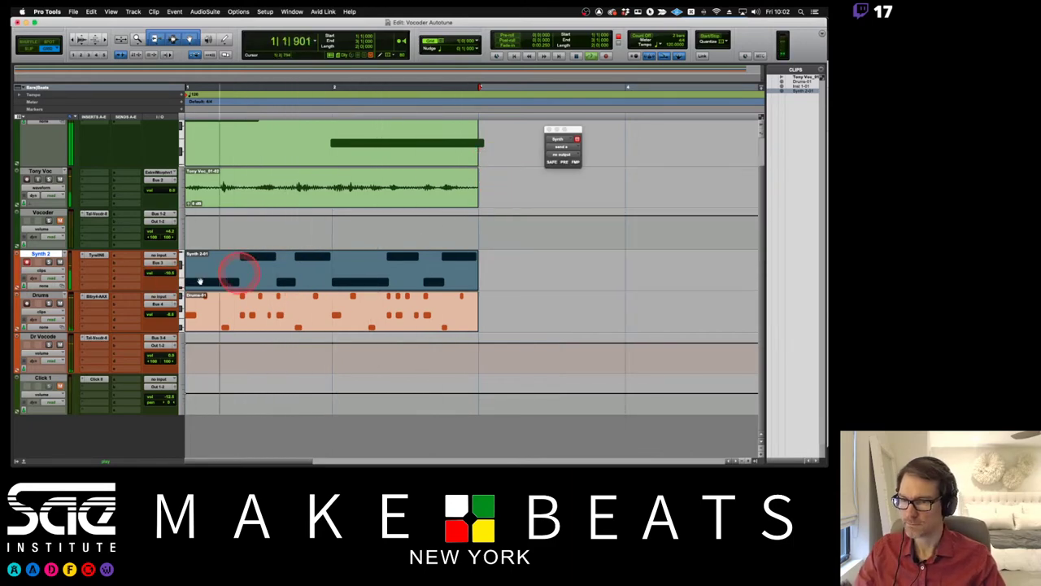
Duplicate the Drums track and route the copy's output to Out 1-2.
{"action": "left_click", "coordinate": [43, 296]}
{"action": "right_click", "coordinate": [47, 296]}
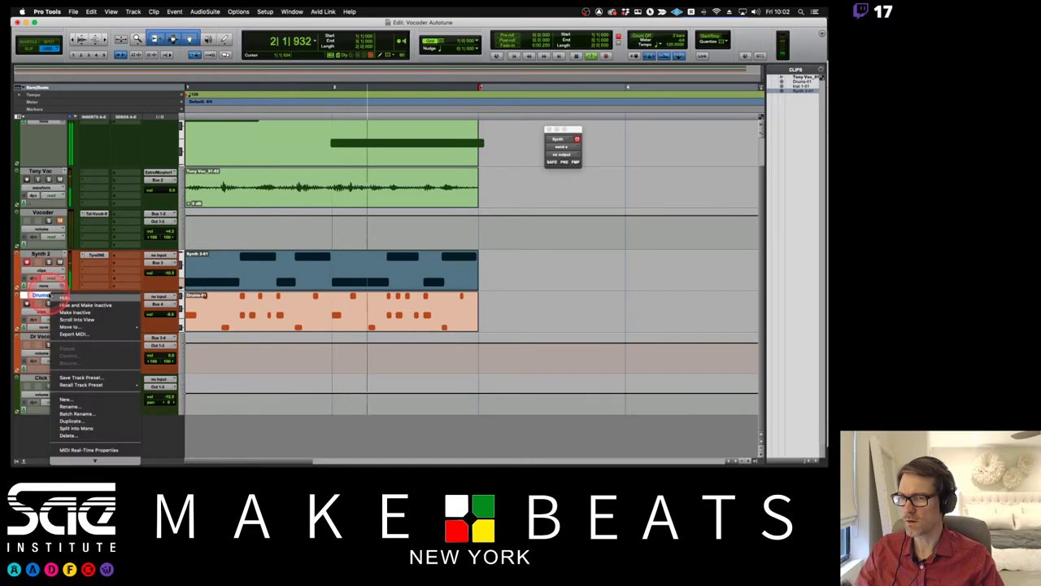
{"action": "left_click", "coordinate": [74, 421]}
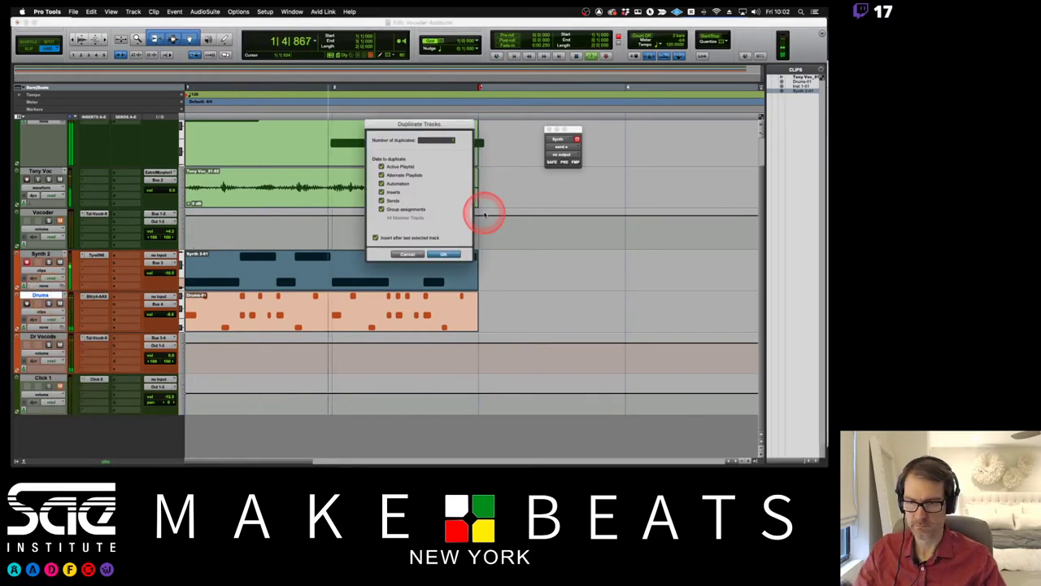
{"action": "left_click", "coordinate": [444, 253]}
{"action": "left_click", "coordinate": [163, 345]}
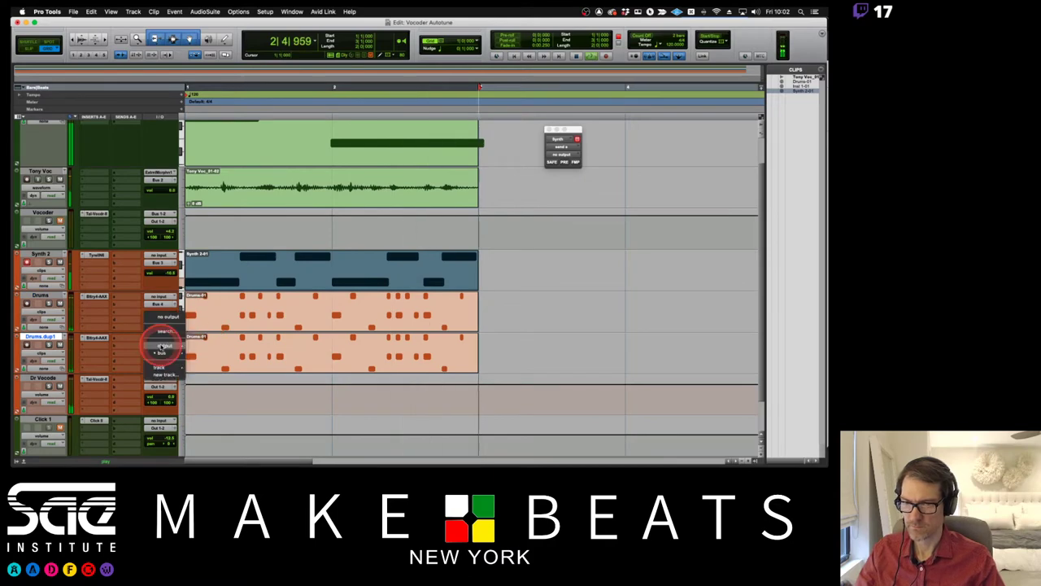
{"action": "mouse_move", "coordinate": [163, 345]}
{"action": "left_click", "coordinate": [211, 354]}
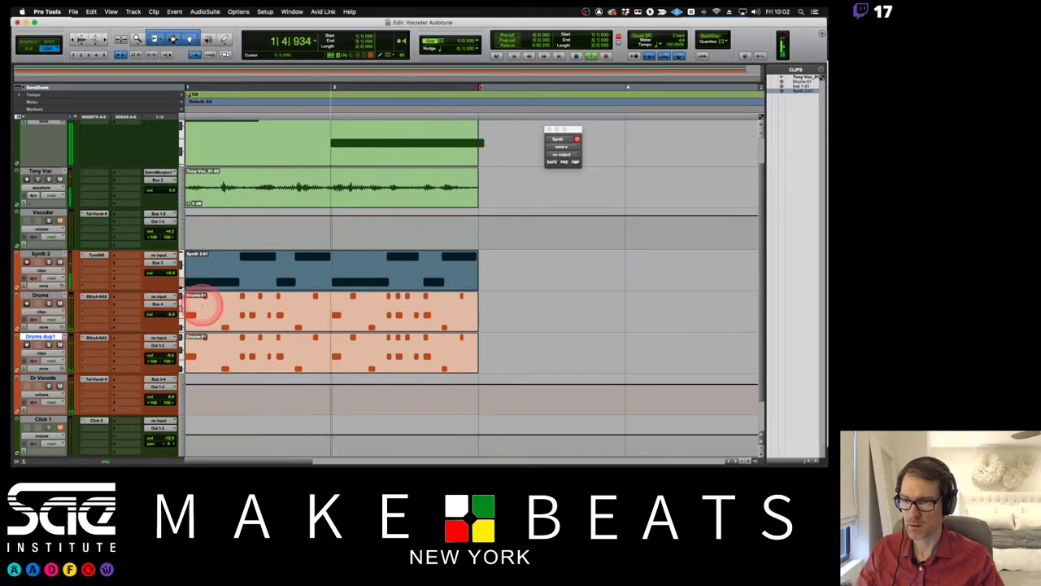
Rename the tracks Drums Vocode and Drums Main, and move Drums Main below Dr Vocode.
{"action": "scroll", "coordinate": [267, 286], "scroll_direction": "down", "scroll_amount": 2}
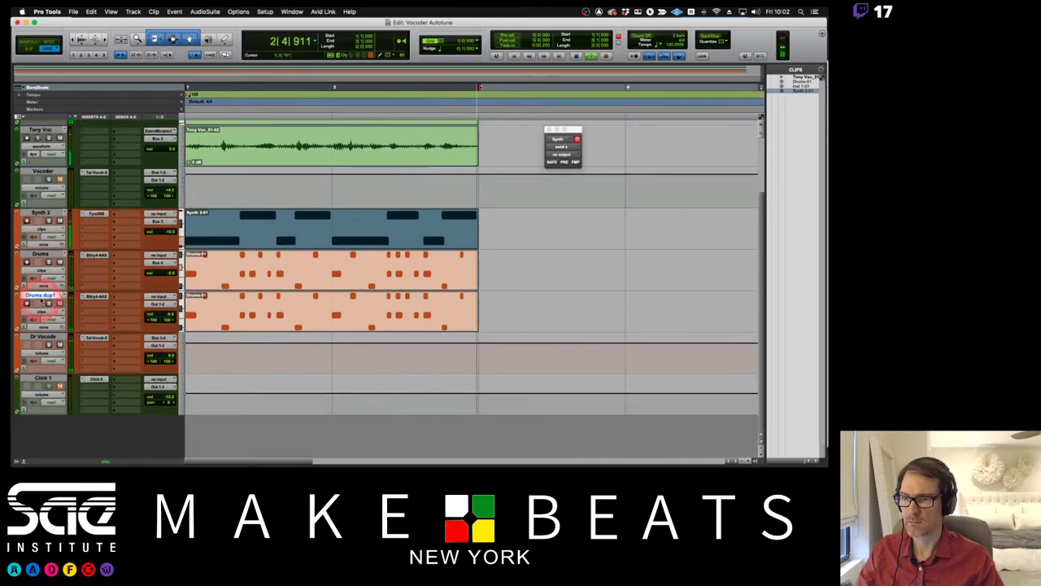
{"action": "double_click", "coordinate": [50, 255]}
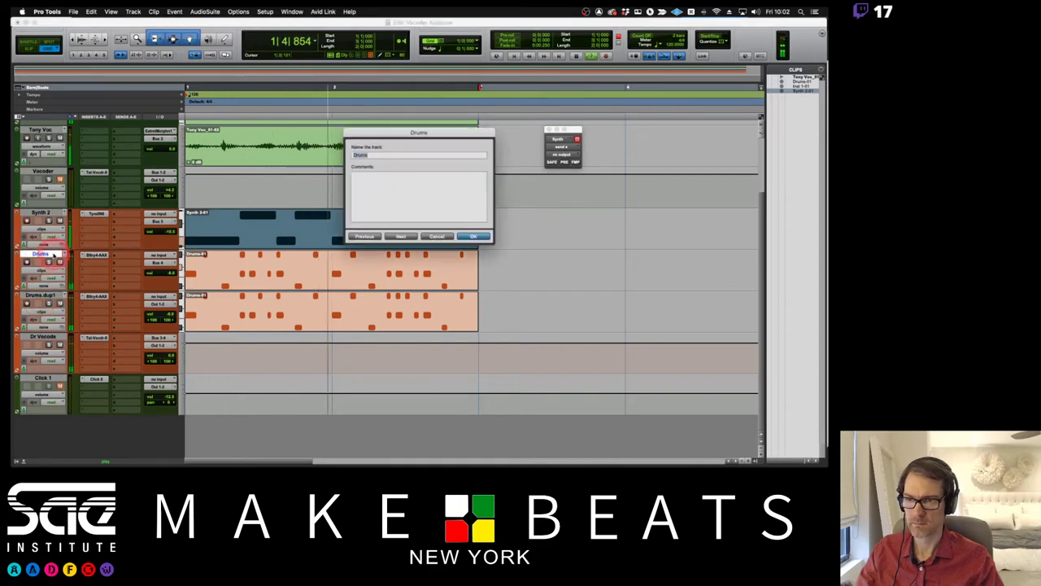
{"action": "type", "text": "Voc"}
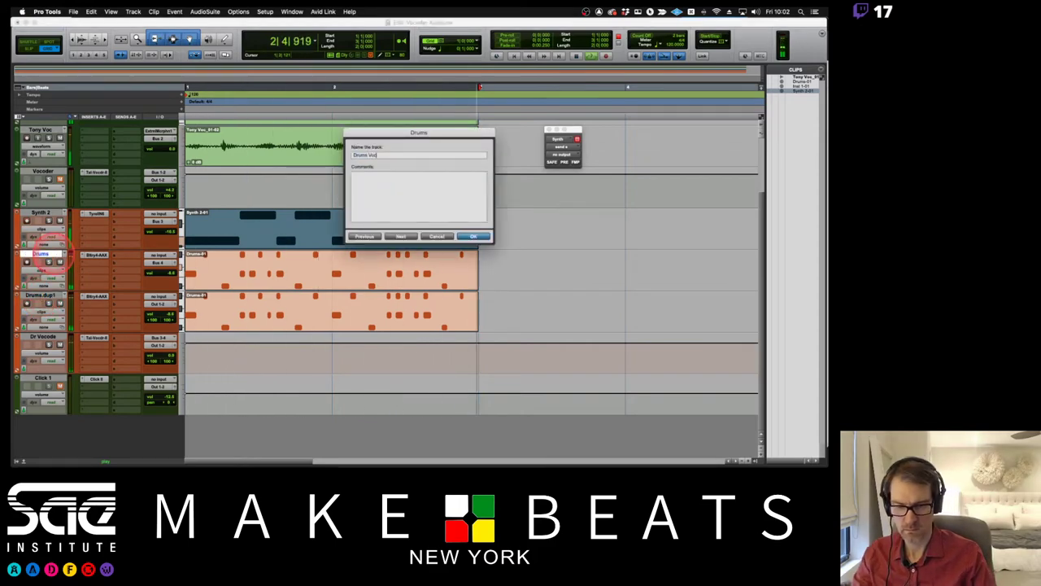
{"action": "type", "text": "ode"}
{"action": "key", "text": "Return"}
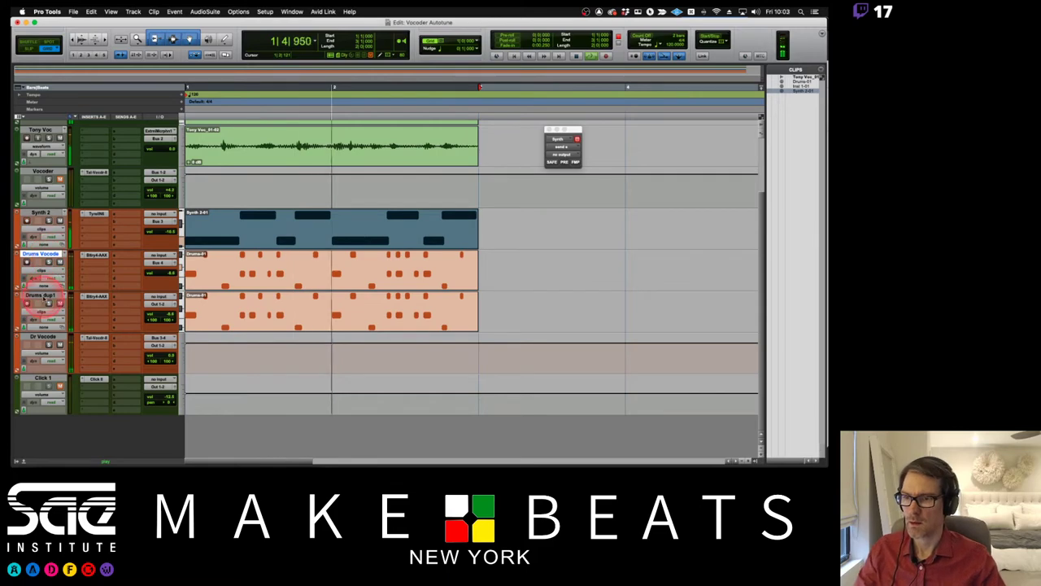
{"action": "double_click", "coordinate": [40, 295]}
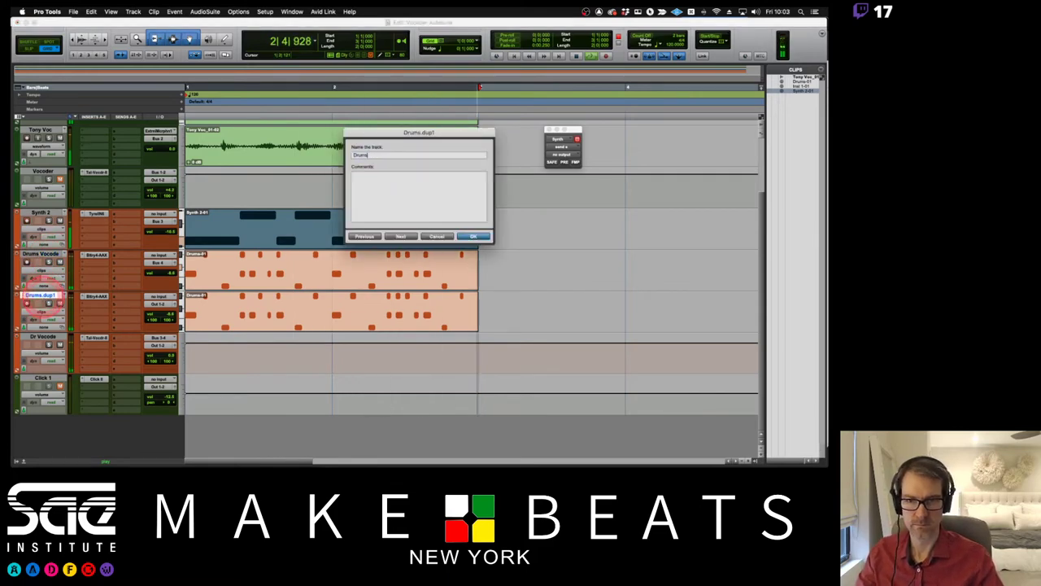
{"action": "key", "text": "Return"}
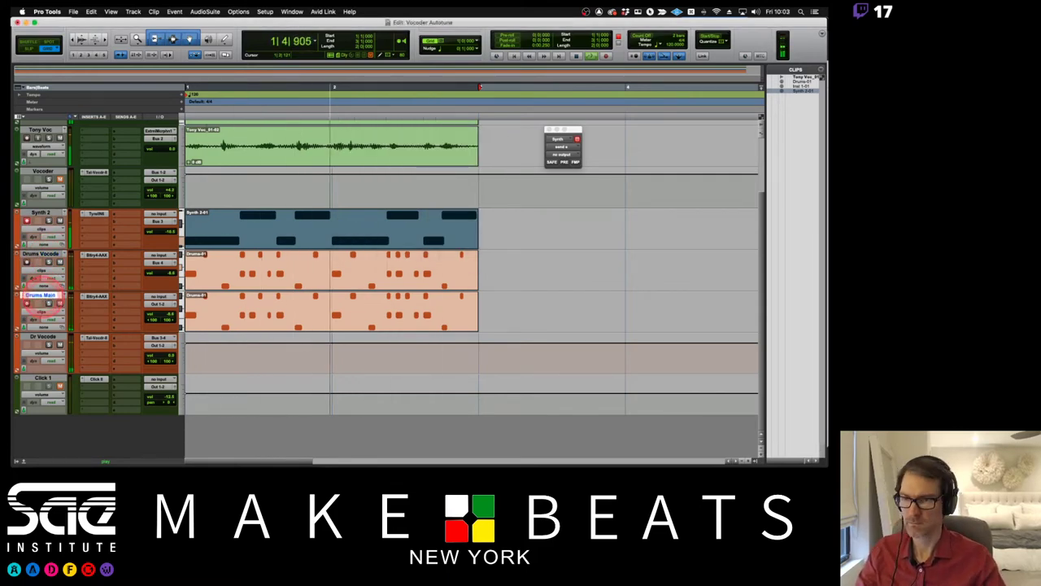
{"action": "left_click_drag", "start_coordinate": [41, 295], "coordinate": [205, 313]}
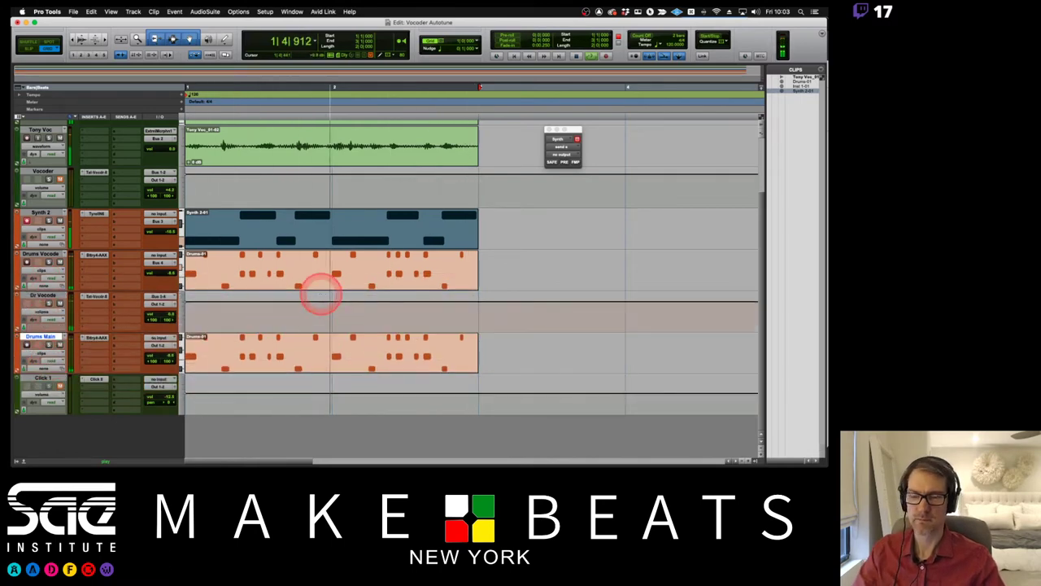
Set the Color Palette to Clips in Tracks and colour the Synth 2 clip brown-red.
{"action": "left_click", "coordinate": [521, 212]}
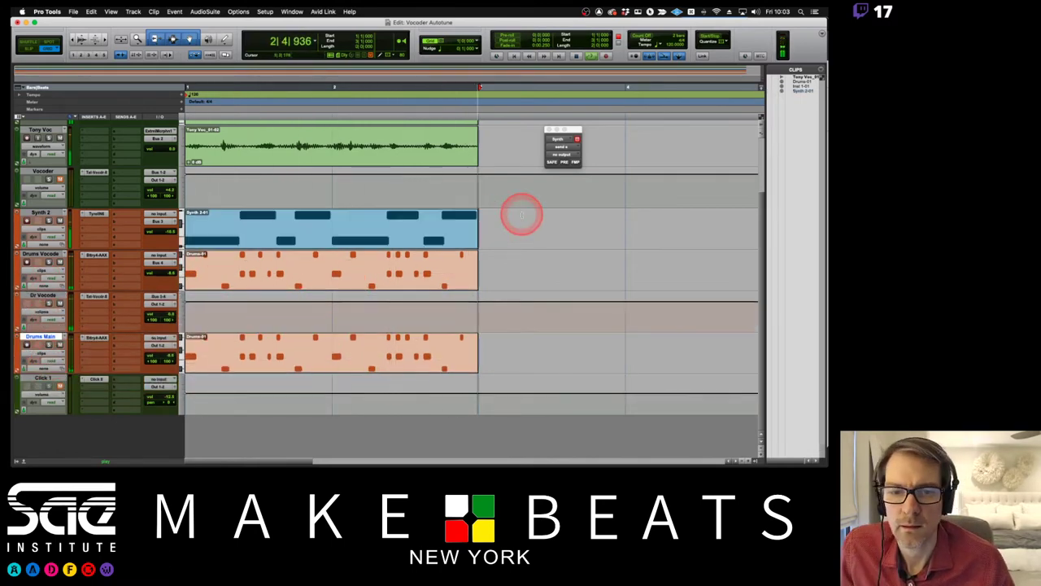
{"action": "left_click", "coordinate": [220, 231]}
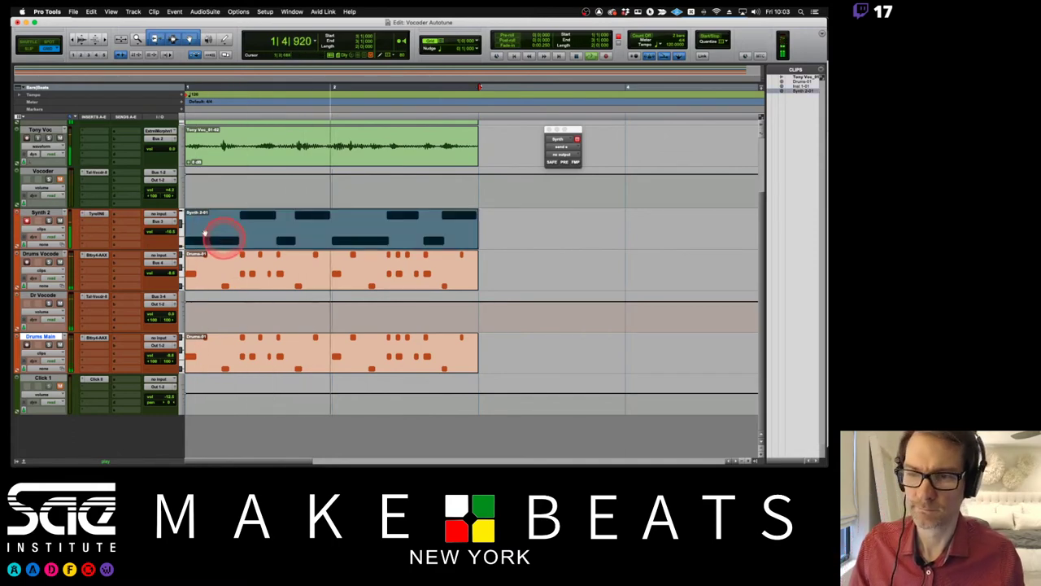
{"action": "double_click", "coordinate": [18, 232]}
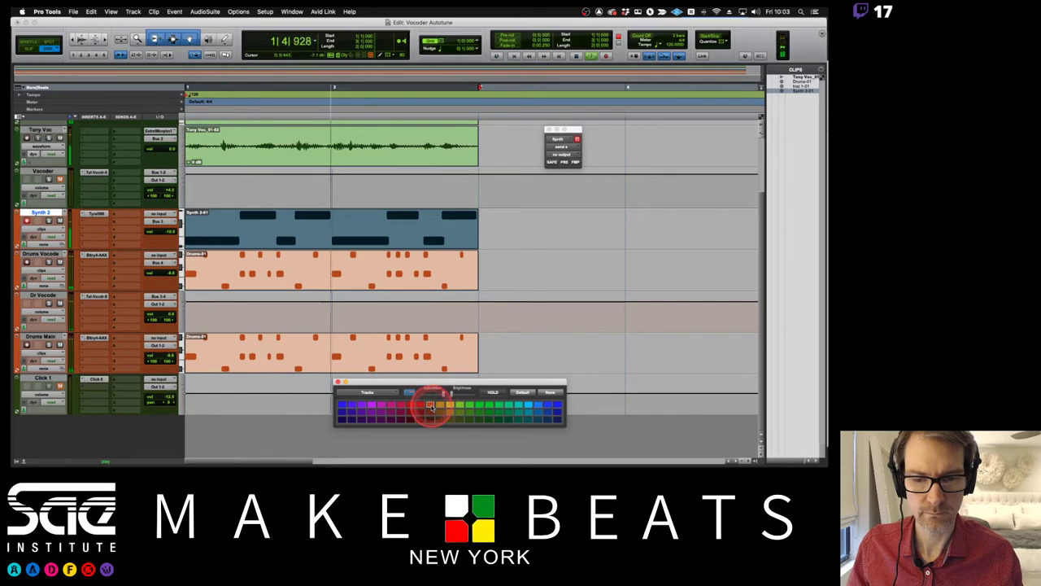
{"action": "left_click", "coordinate": [359, 394]}
{"action": "left_click", "coordinate": [359, 402]}
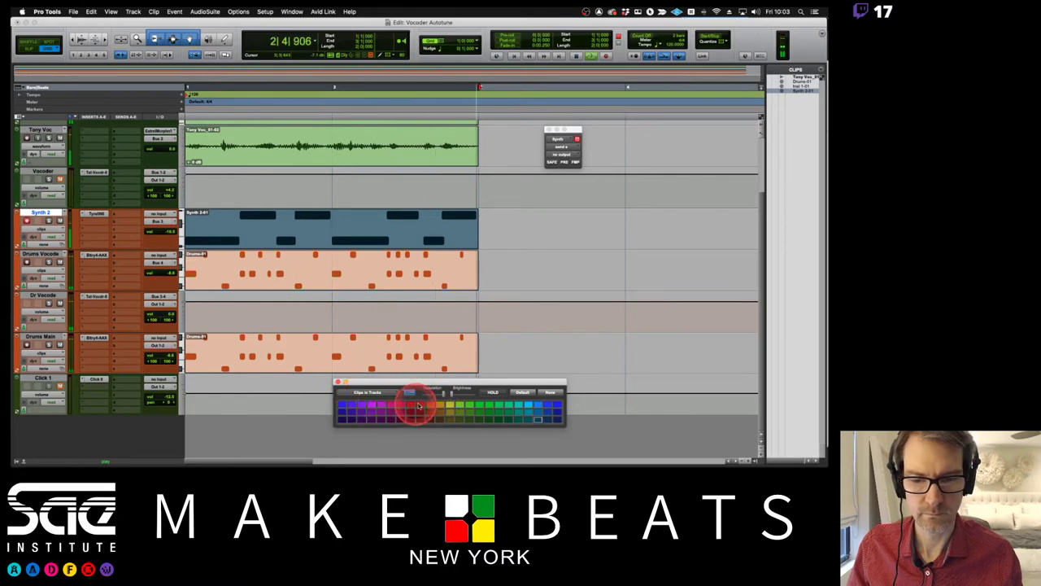
{"action": "left_click", "coordinate": [424, 405]}
{"action": "left_click", "coordinate": [338, 381]}
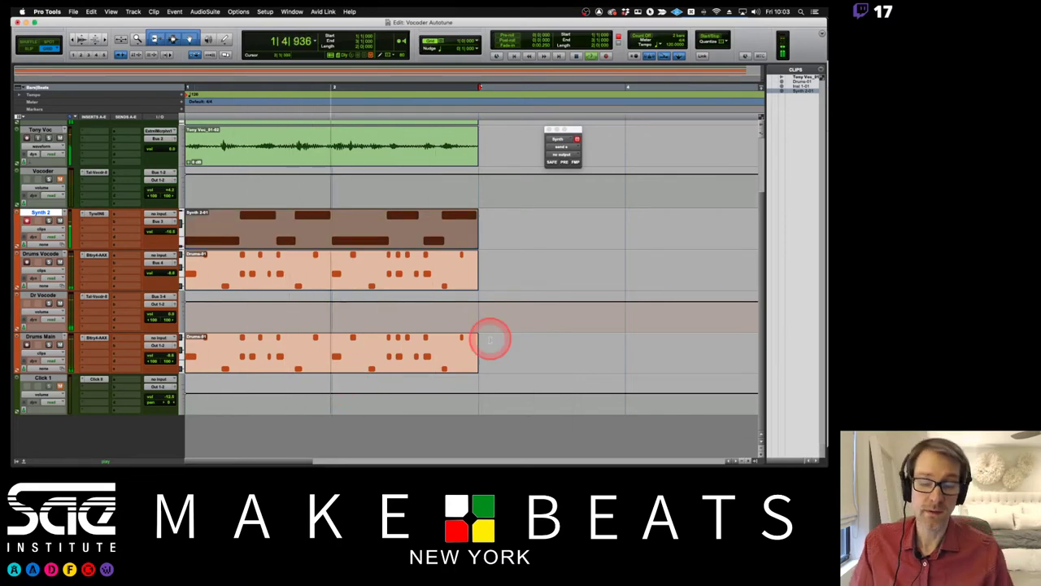
Restart playback from the beginning of the session.
{"action": "key", "text": "space"}
{"action": "scroll", "coordinate": [425, 255], "scroll_direction": "up", "scroll_amount": 2}
{"action": "key", "text": "space"}
{"action": "left_click", "coordinate": [323, 182]}
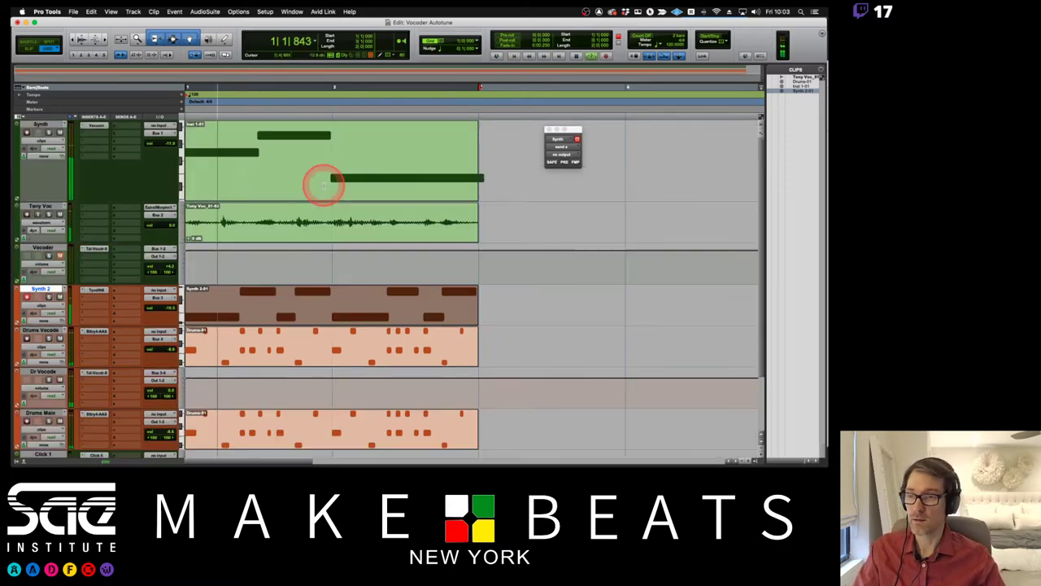
{"action": "left_click", "coordinate": [58, 255]}
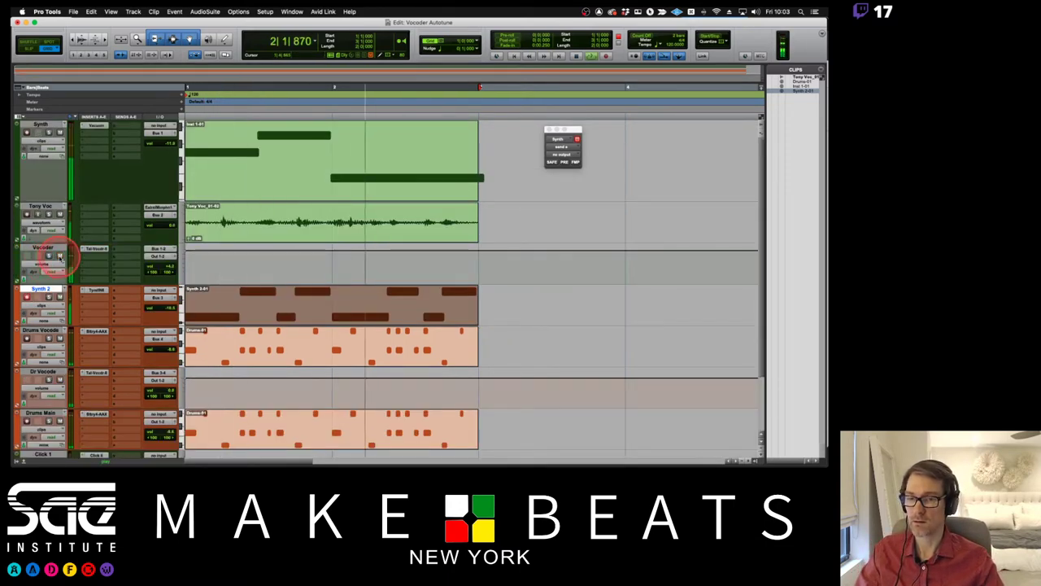
{"action": "scroll", "coordinate": [436, 274], "scroll_direction": "down", "scroll_amount": 2}
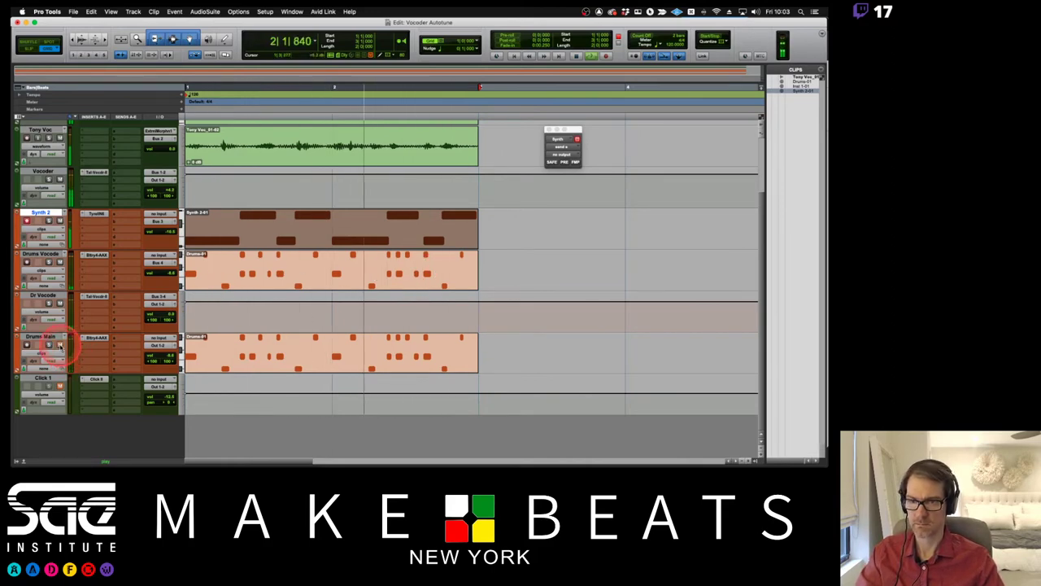
Select the top row of drum notes in the Drums Vocode clip's MIDI editor, then close it.
{"action": "double_click", "coordinate": [214, 283]}
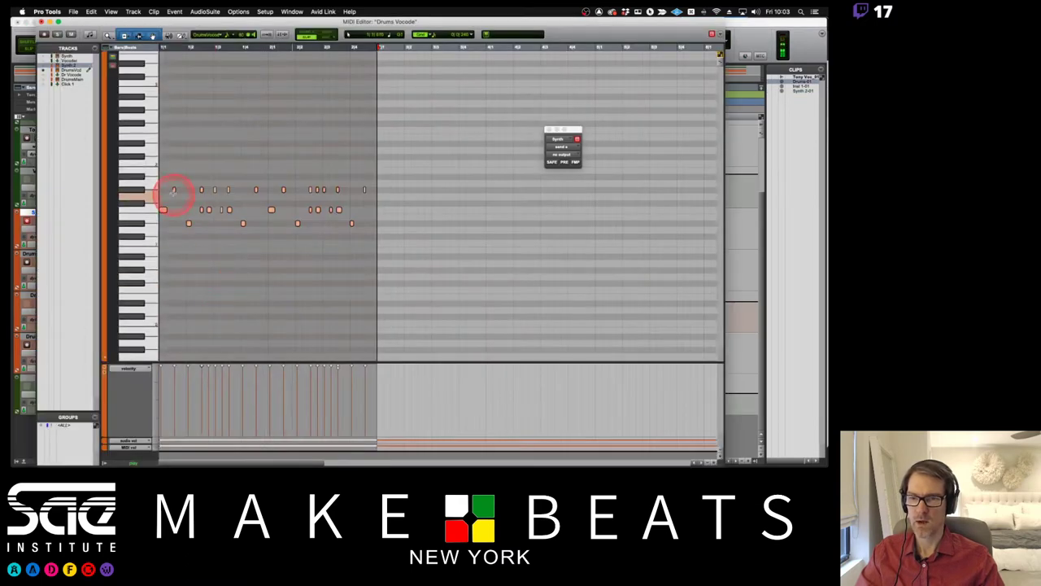
{"action": "left_click_drag", "start_coordinate": [173, 191], "coordinate": [376, 192]}
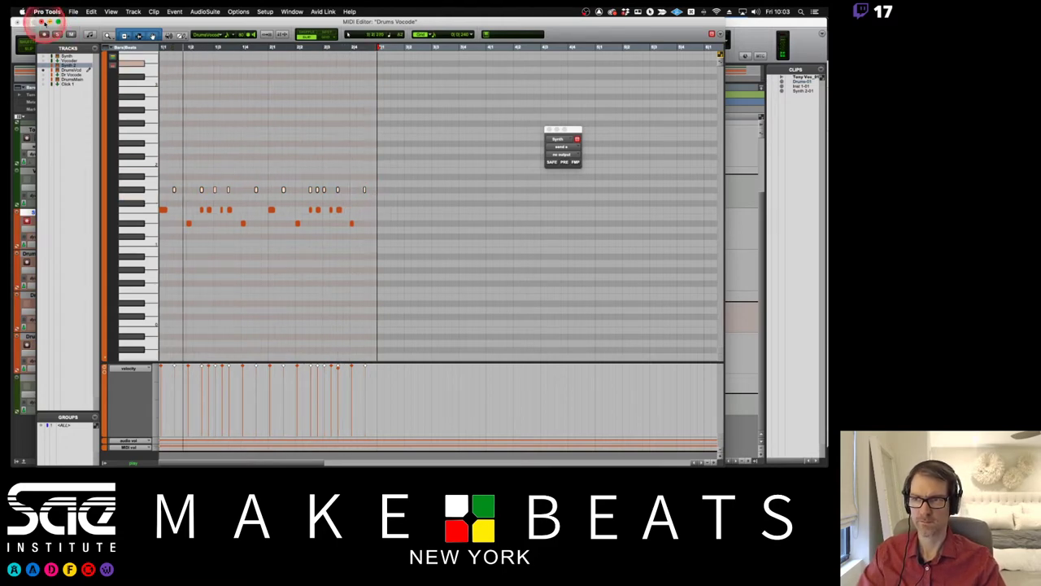
{"action": "left_click", "coordinate": [36, 22]}
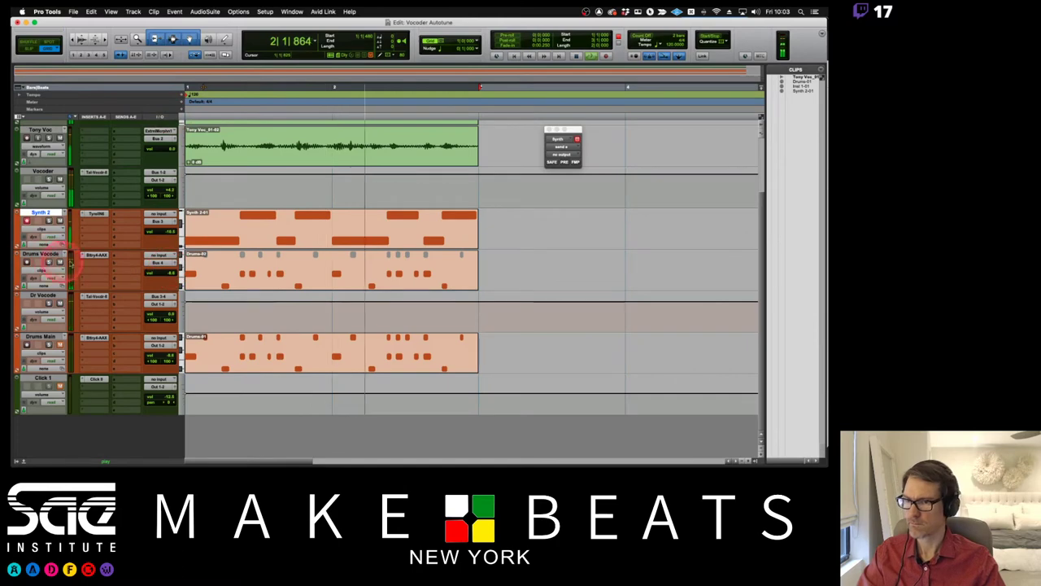
Mute the Drums Main track and restart playback of the session.
{"action": "left_click", "coordinate": [59, 345]}
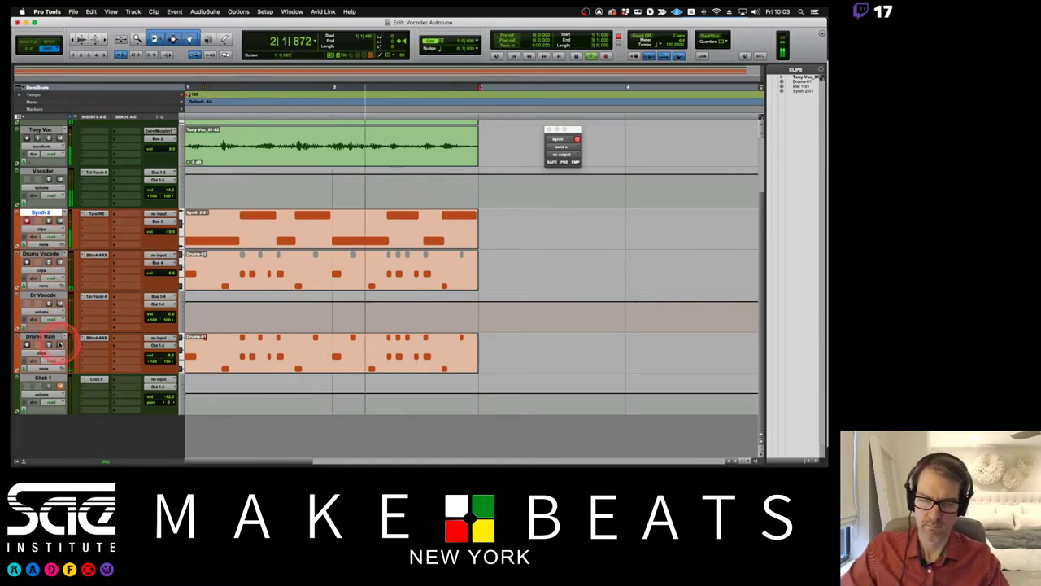
{"action": "left_click", "coordinate": [147, 311]}
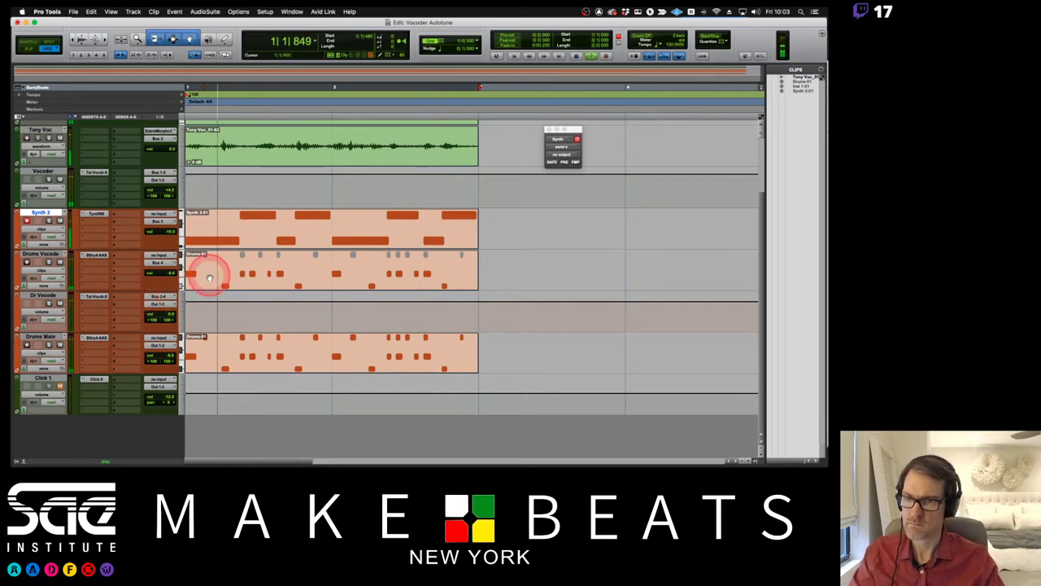
{"action": "key", "text": "space"}
{"action": "left_click", "coordinate": [143, 244]}
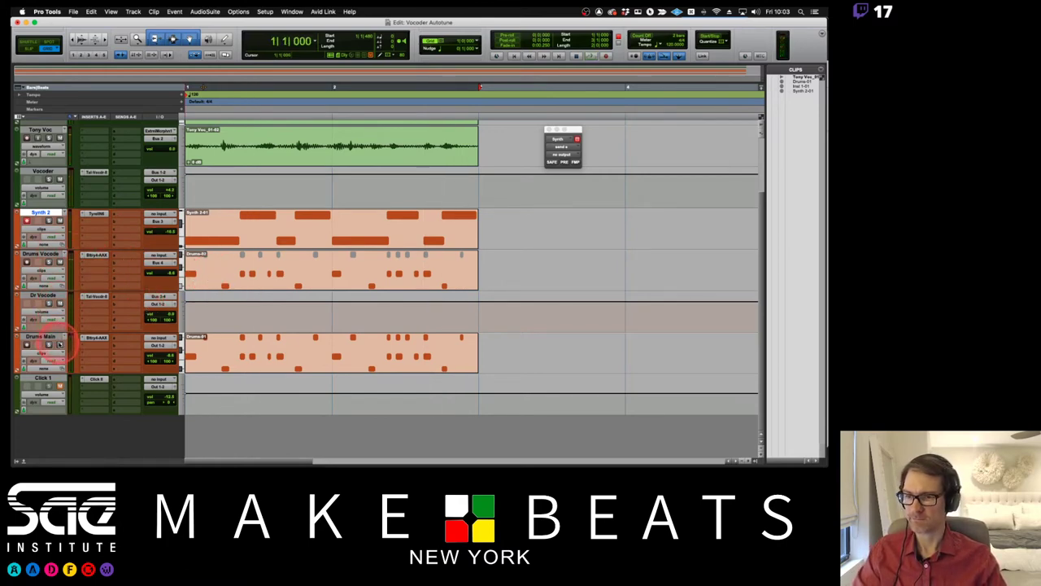
{"action": "key", "text": "space"}
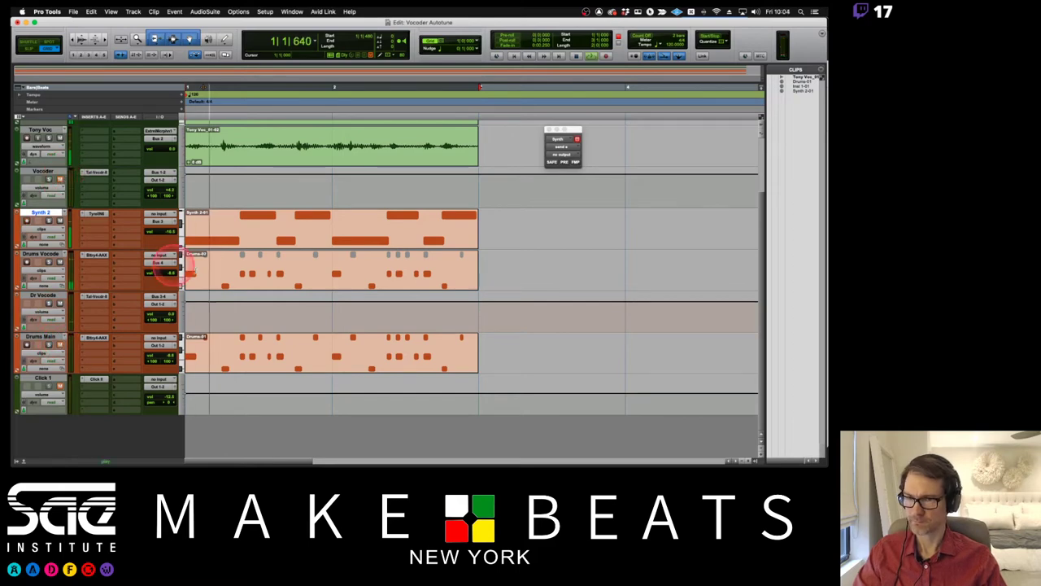
{"action": "left_click", "coordinate": [279, 274]}
Open Synth 2's TyrellN6 and step through presets from HS Hero Guitar to PAD retrox SM.
{"action": "left_click", "coordinate": [97, 215]}
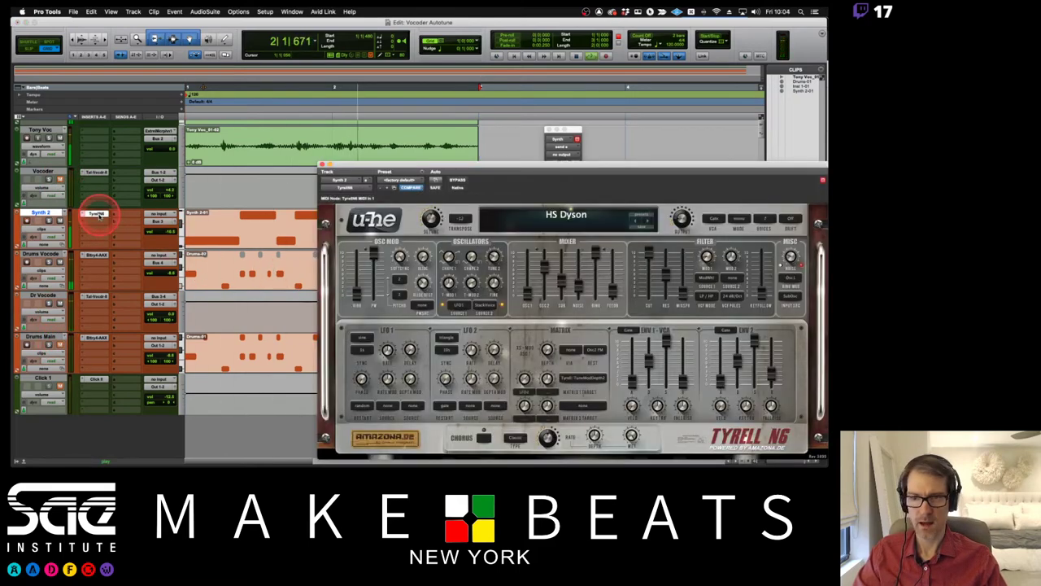
{"action": "left_click", "coordinate": [423, 173]}
{"action": "left_click_drag", "start_coordinate": [424, 166], "coordinate": [328, 68]}
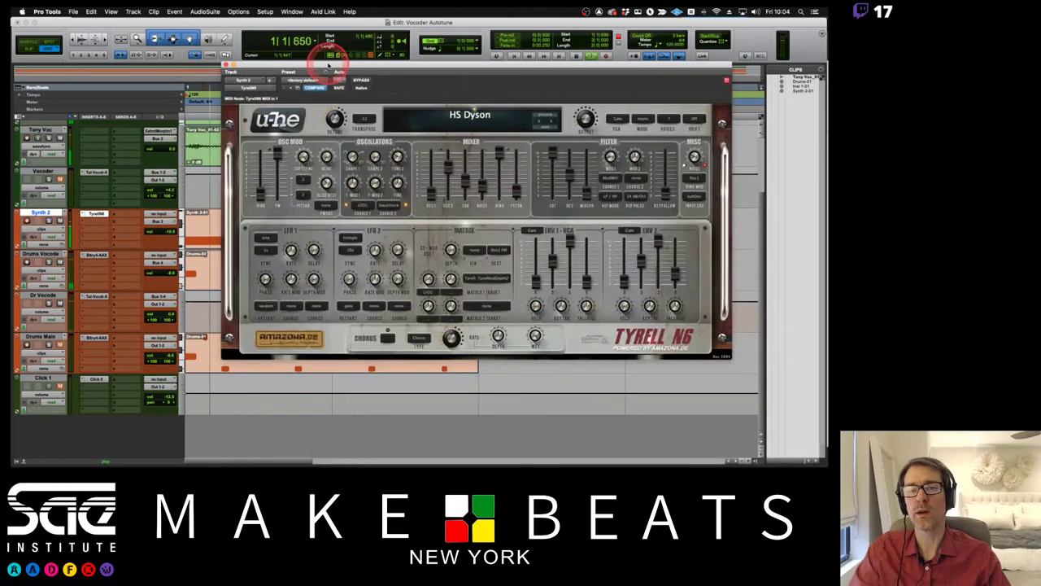
{"action": "left_click", "coordinate": [405, 119]}
{"action": "left_click", "coordinate": [548, 120]}
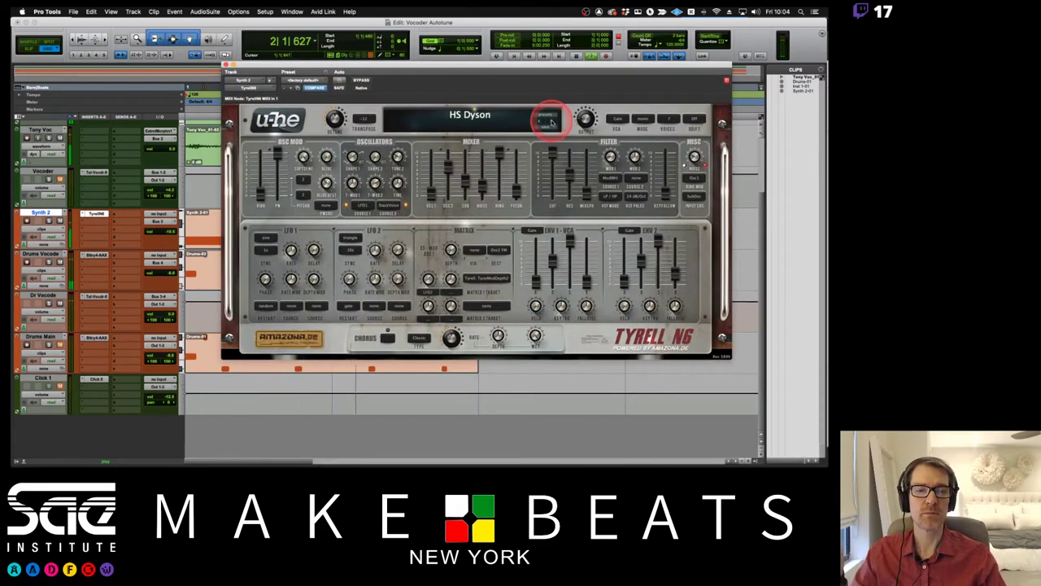
{"action": "left_click", "coordinate": [551, 122]}
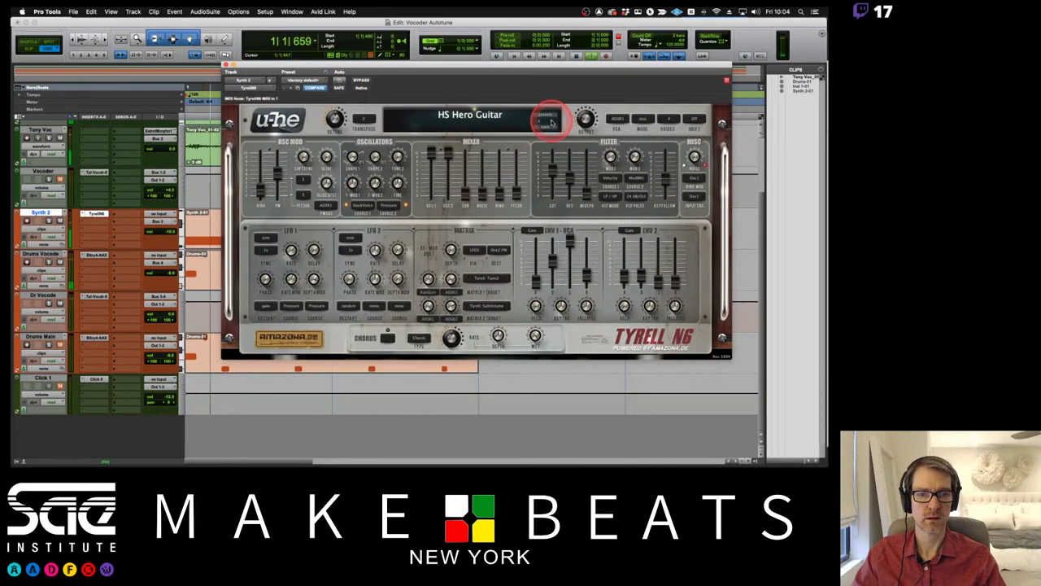
{"action": "left_click", "coordinate": [551, 122]}
{"action": "left_click", "coordinate": [550, 122]}
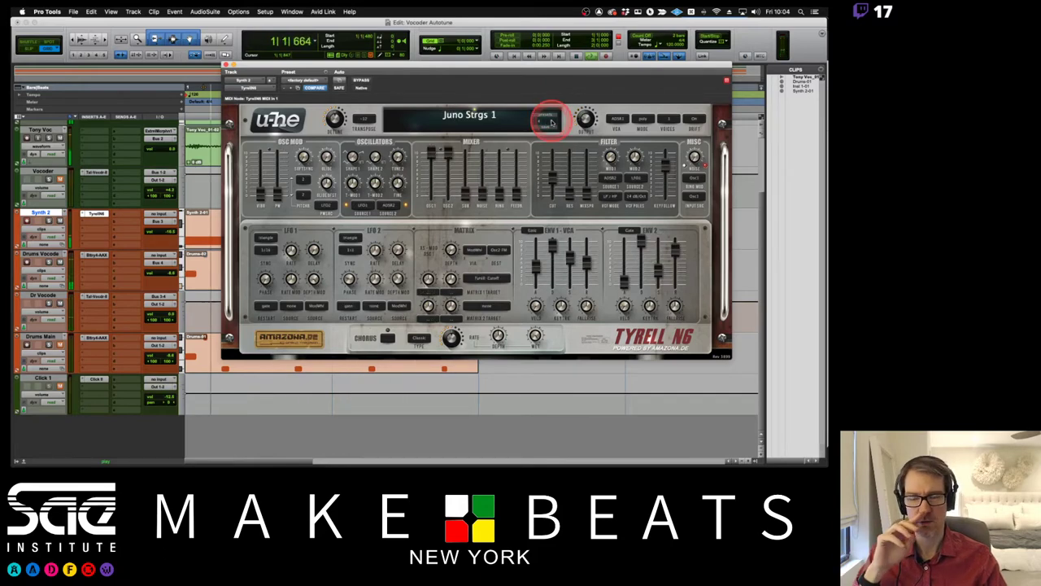
{"action": "left_click", "coordinate": [550, 122]}
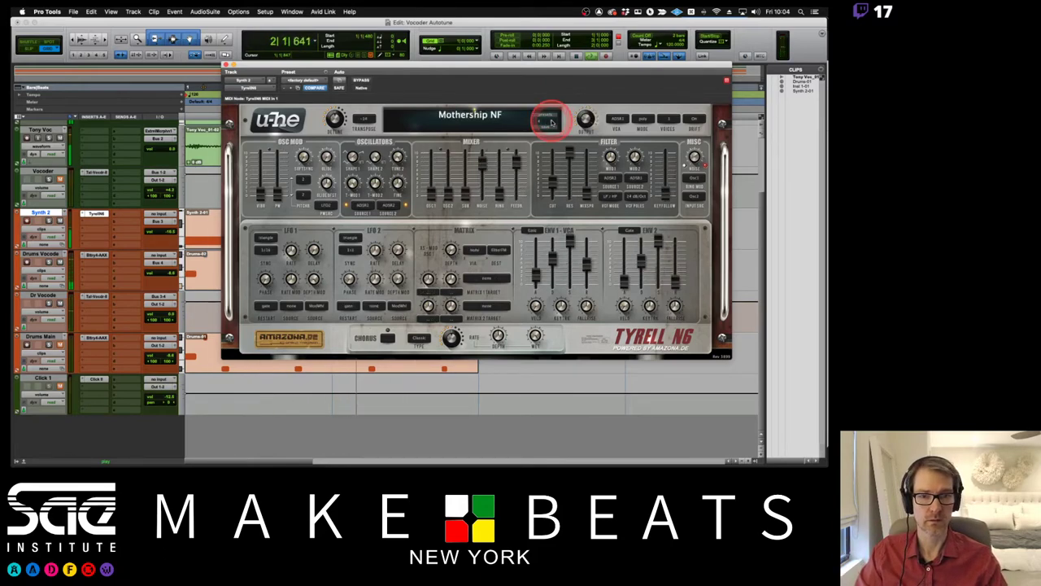
{"action": "left_click", "coordinate": [551, 122]}
{"action": "left_click", "coordinate": [551, 122]}
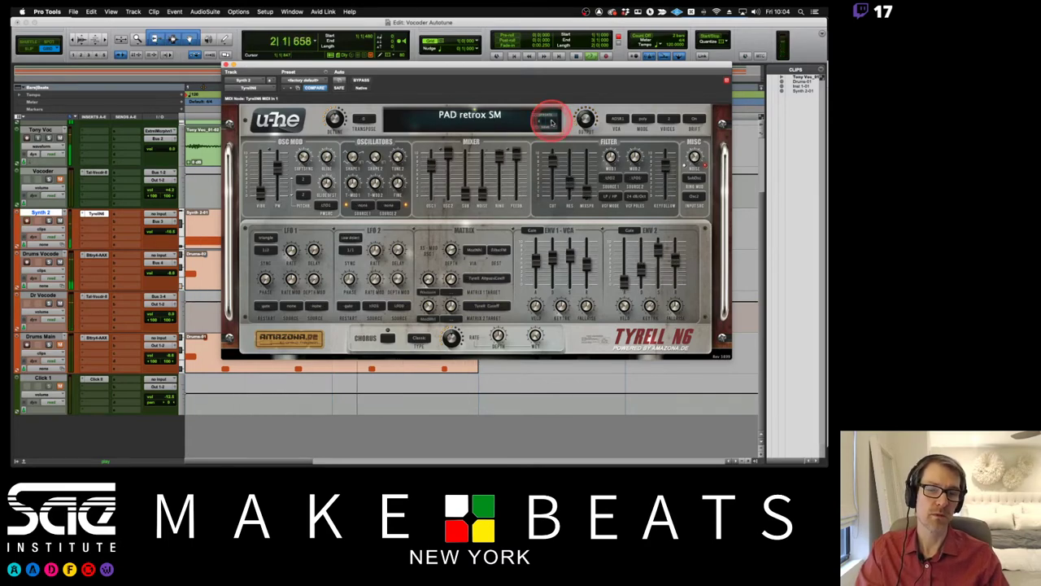
Step through the PV presets to PV - Oddy Wow and close the synth window.
{"action": "left_click", "coordinate": [396, 167]}
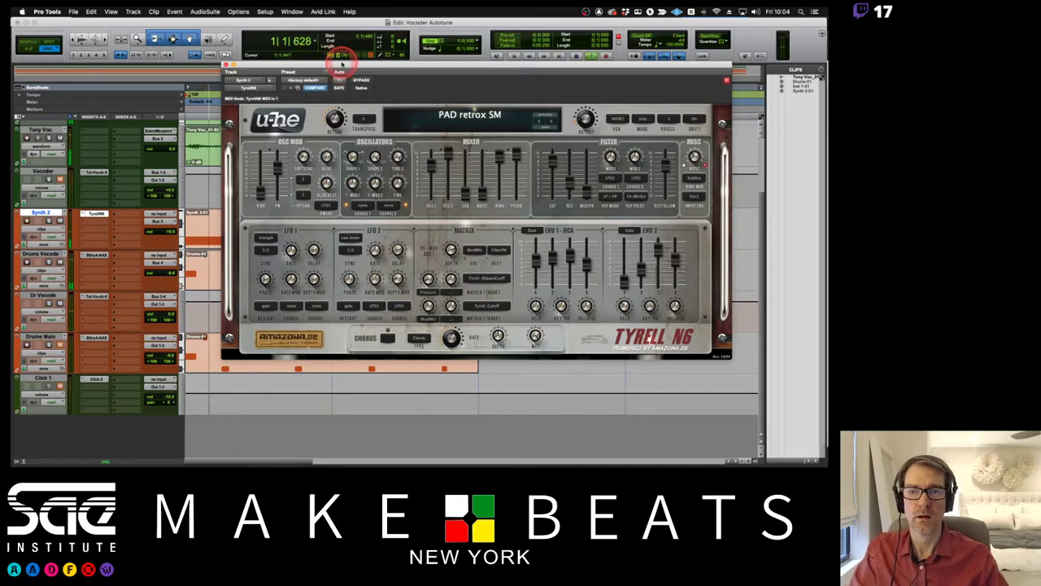
{"action": "left_click_drag", "start_coordinate": [337, 61], "coordinate": [413, 44]}
{"action": "left_click", "coordinate": [225, 170]}
{"action": "left_click", "coordinate": [202, 230]}
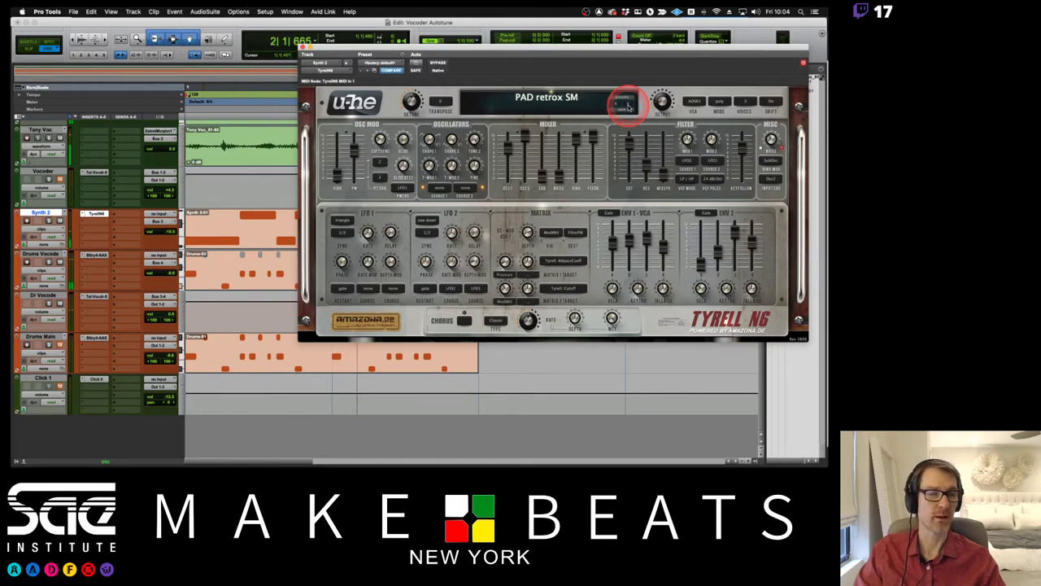
{"action": "left_click", "coordinate": [627, 107]}
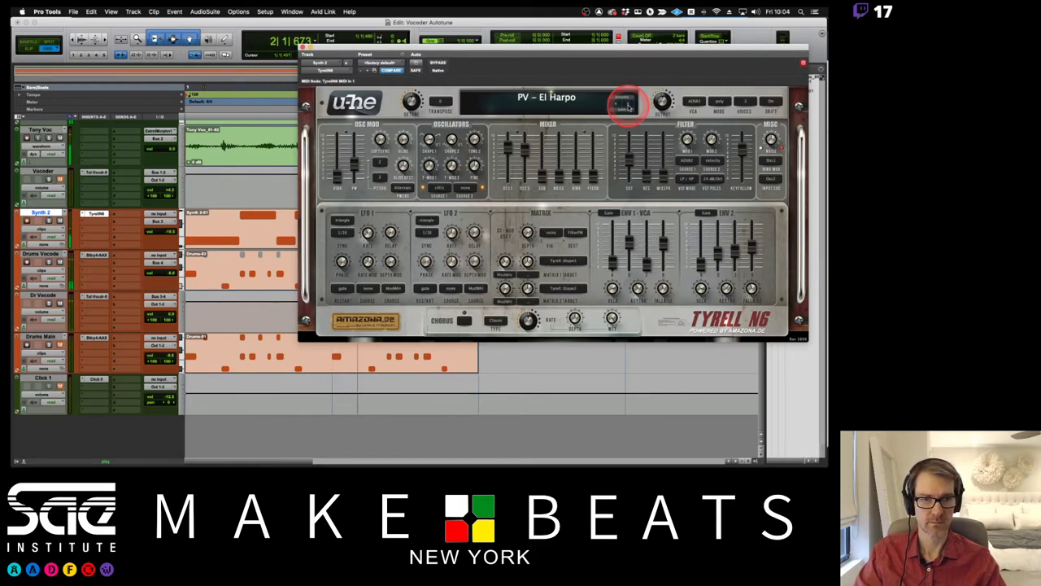
{"action": "left_click", "coordinate": [628, 106]}
{"action": "left_click", "coordinate": [627, 107]}
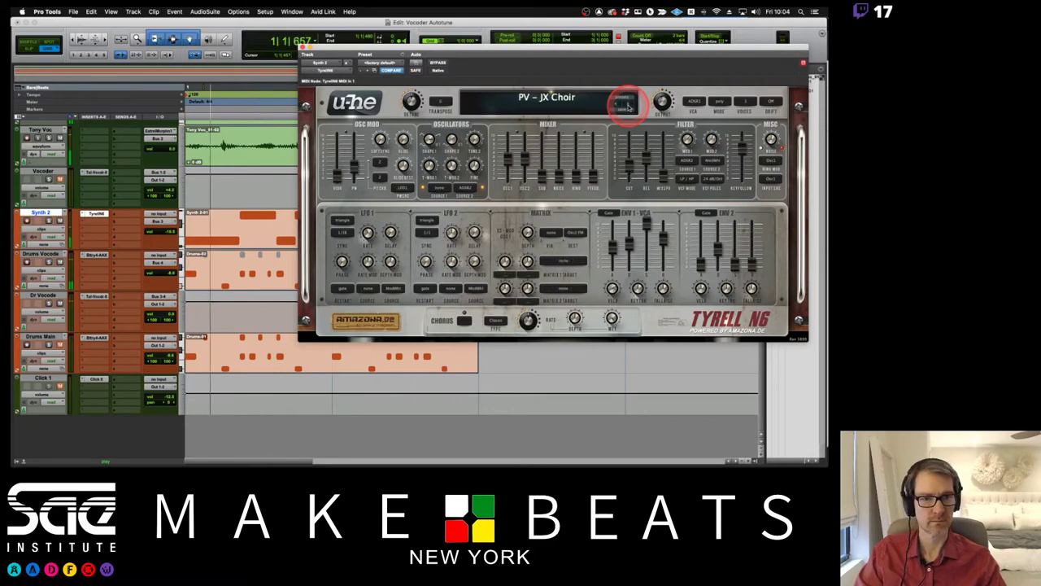
{"action": "left_click", "coordinate": [627, 107]}
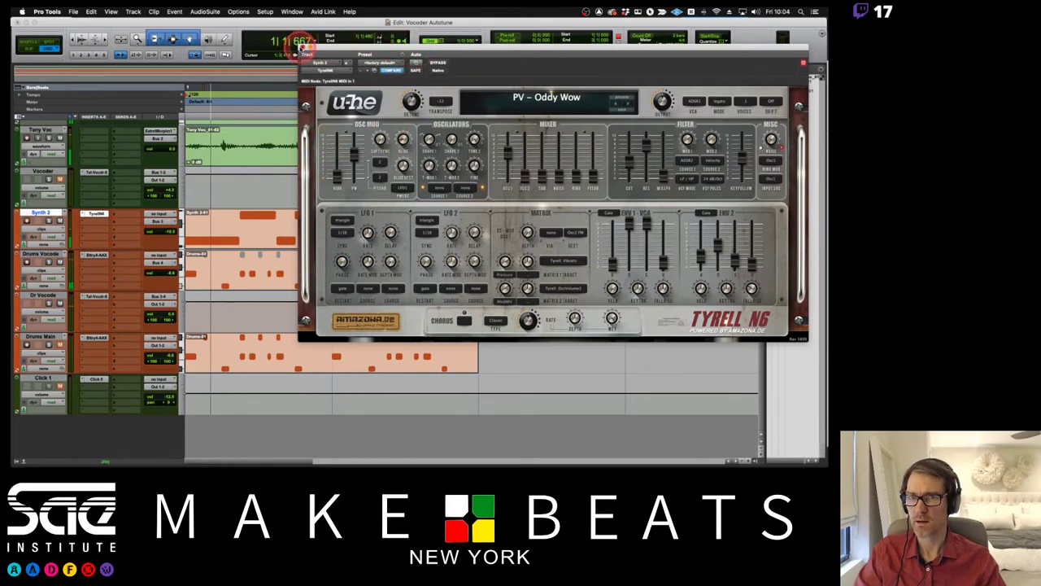
{"action": "left_click", "coordinate": [303, 46]}
{"action": "left_click", "coordinate": [291, 240]}
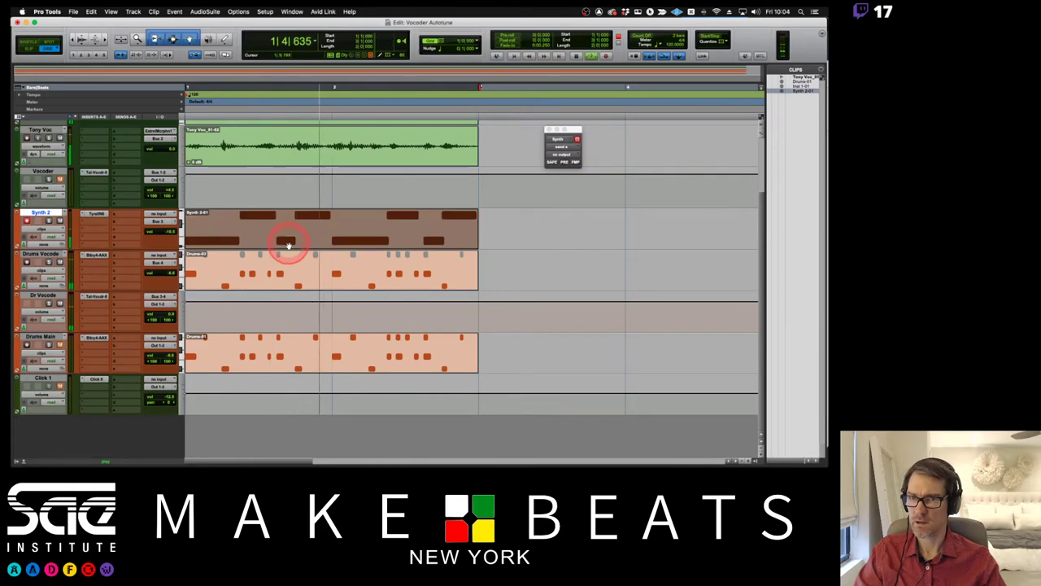
{"action": "left_click", "coordinate": [175, 12]}
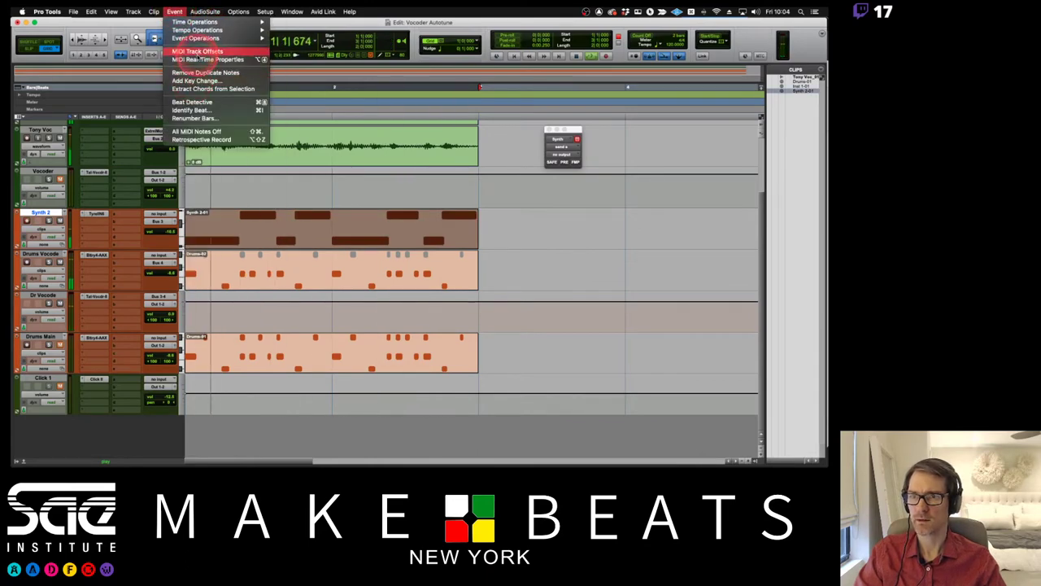
Show the Real-Time Properties column for tracks, close the floating Real-Time Properties window, and enable Synth 2's transpose.
{"action": "left_click", "coordinate": [198, 60]}
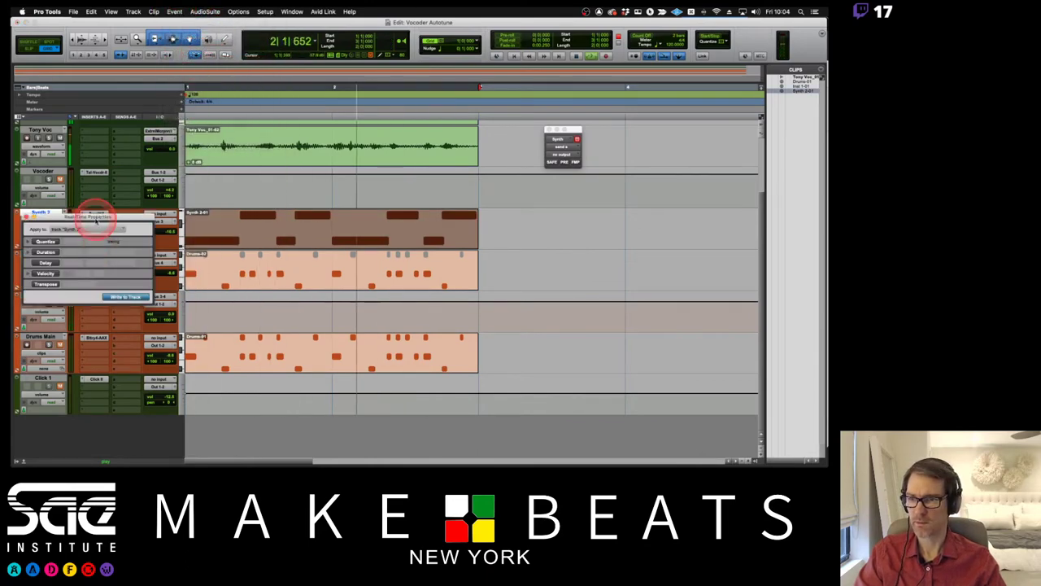
{"action": "left_click_drag", "start_coordinate": [95, 217], "coordinate": [579, 163]}
{"action": "left_click", "coordinate": [419, 193]}
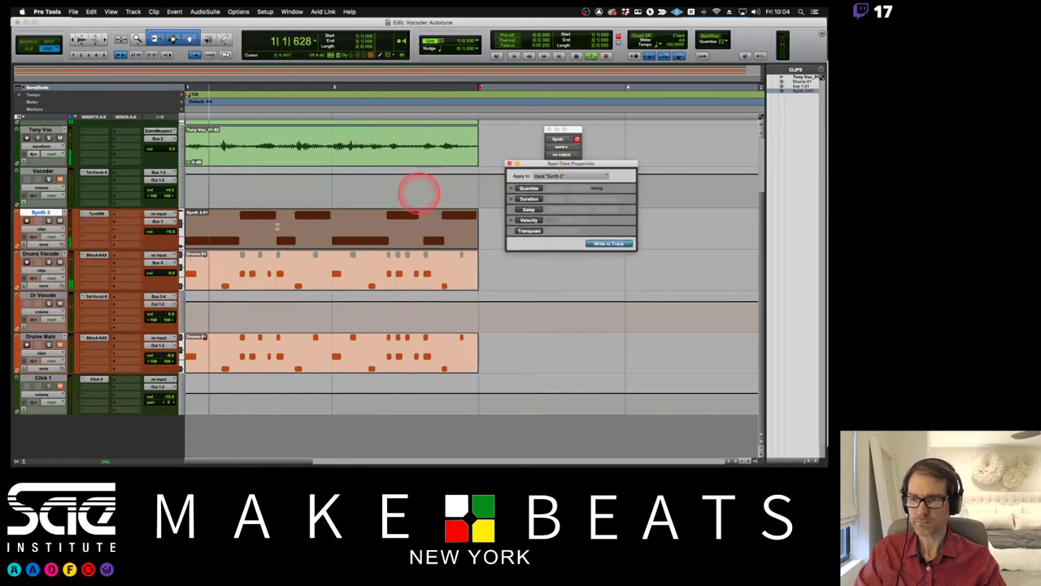
{"action": "left_click", "coordinate": [19, 116]}
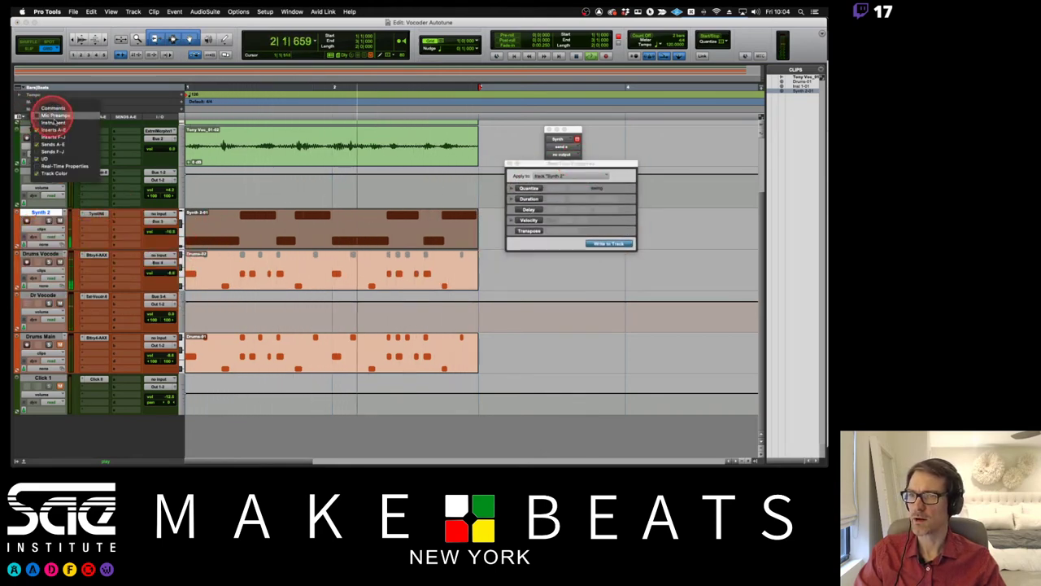
{"action": "left_click", "coordinate": [61, 165]}
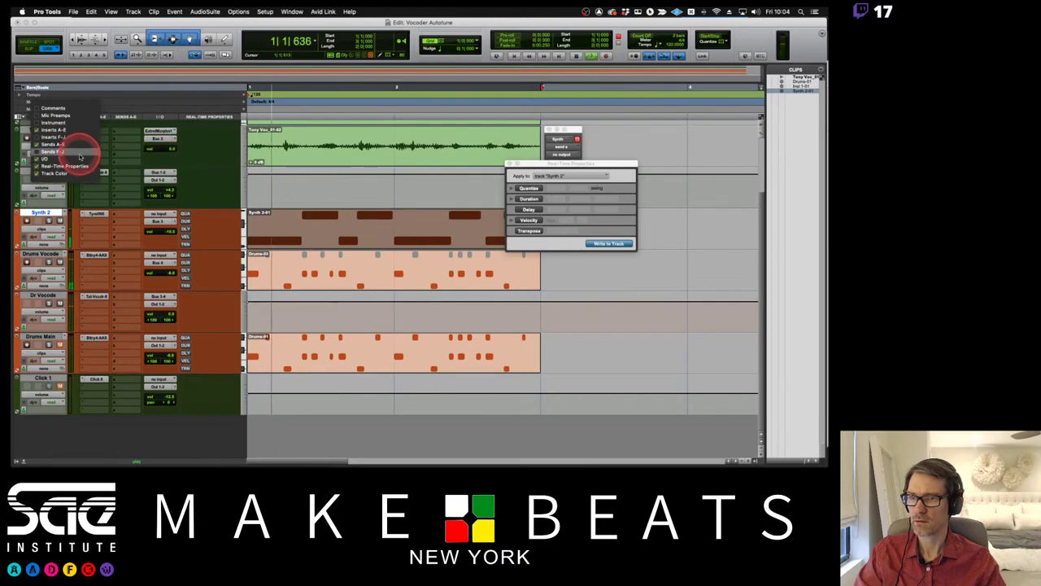
{"action": "left_click", "coordinate": [202, 203]}
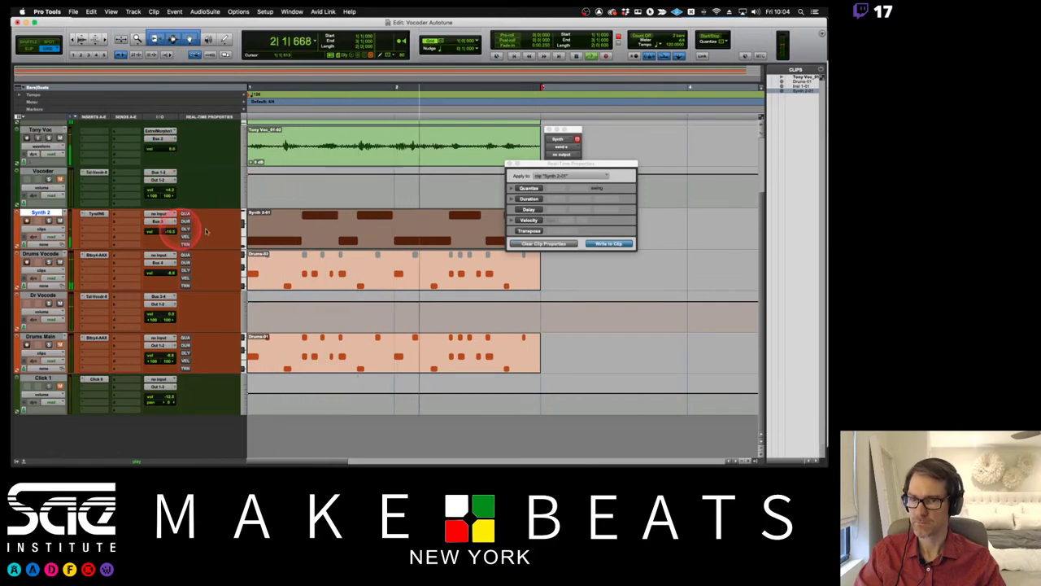
{"action": "left_click", "coordinate": [509, 164]}
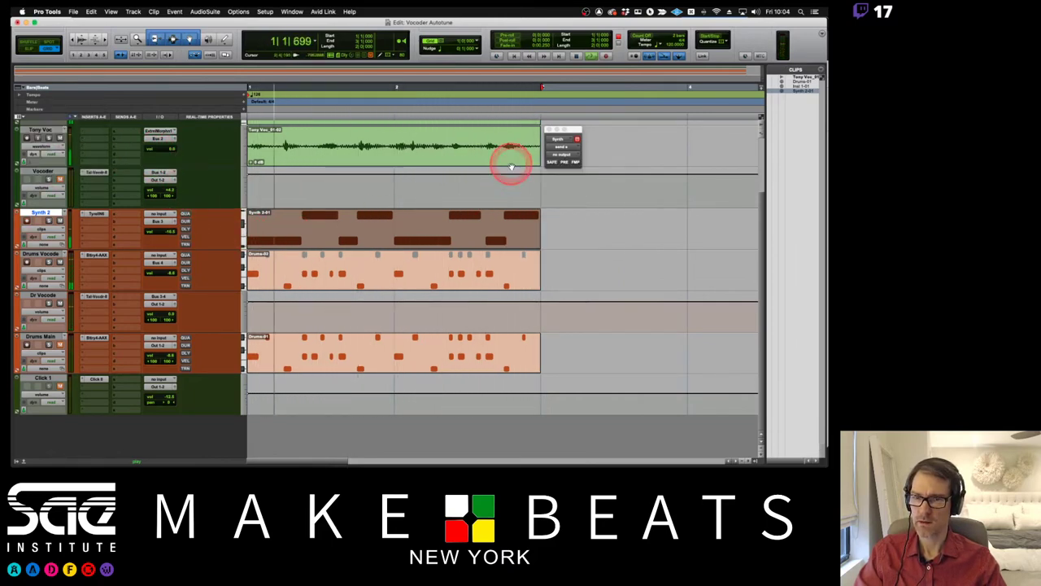
{"action": "left_click", "coordinate": [185, 242]}
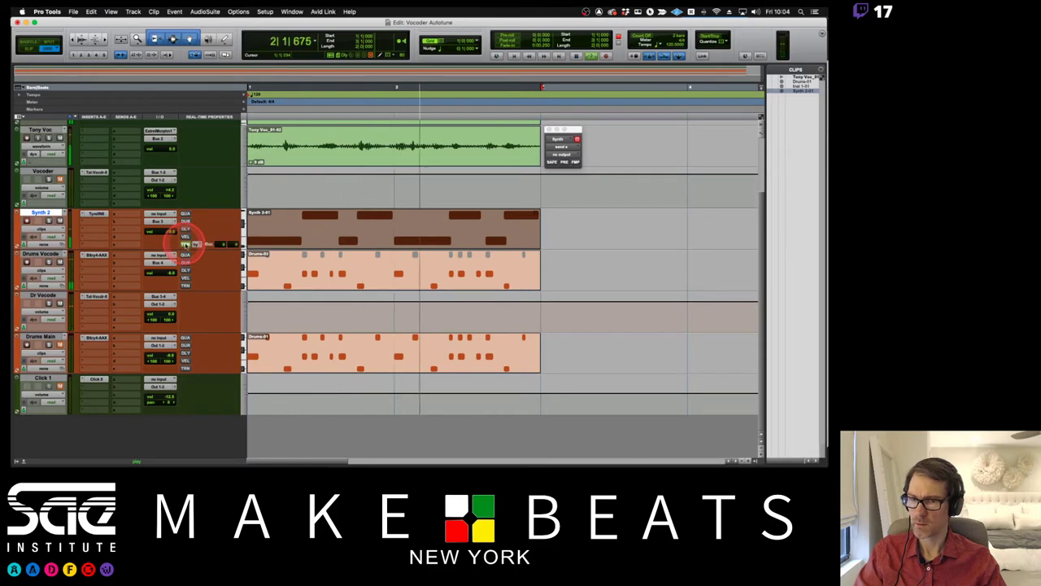
Set the Synth track's real-time transpose to -1 octave.
{"action": "left_click", "coordinate": [223, 244]}
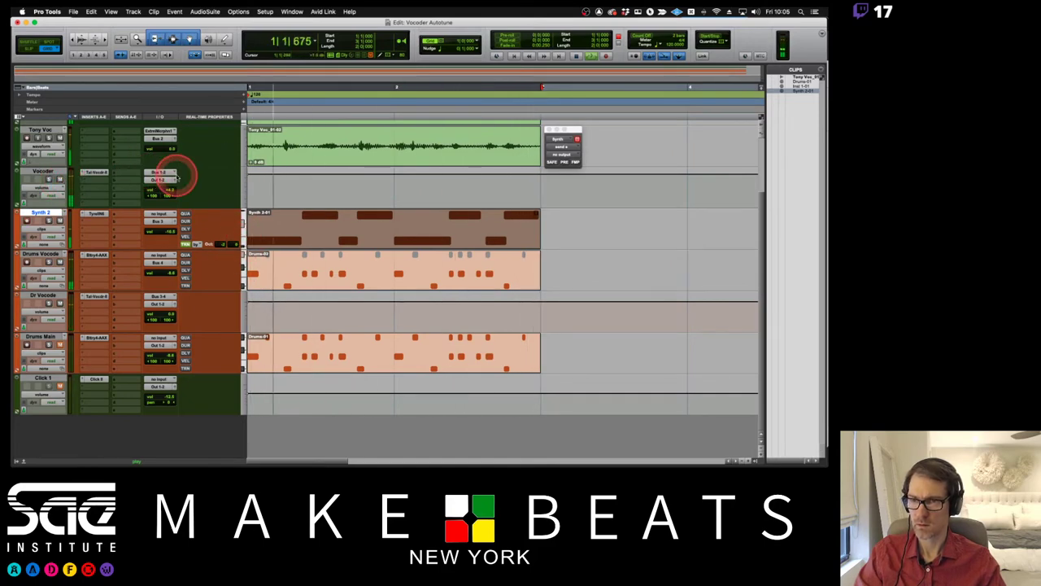
{"action": "key", "text": "super+z"}
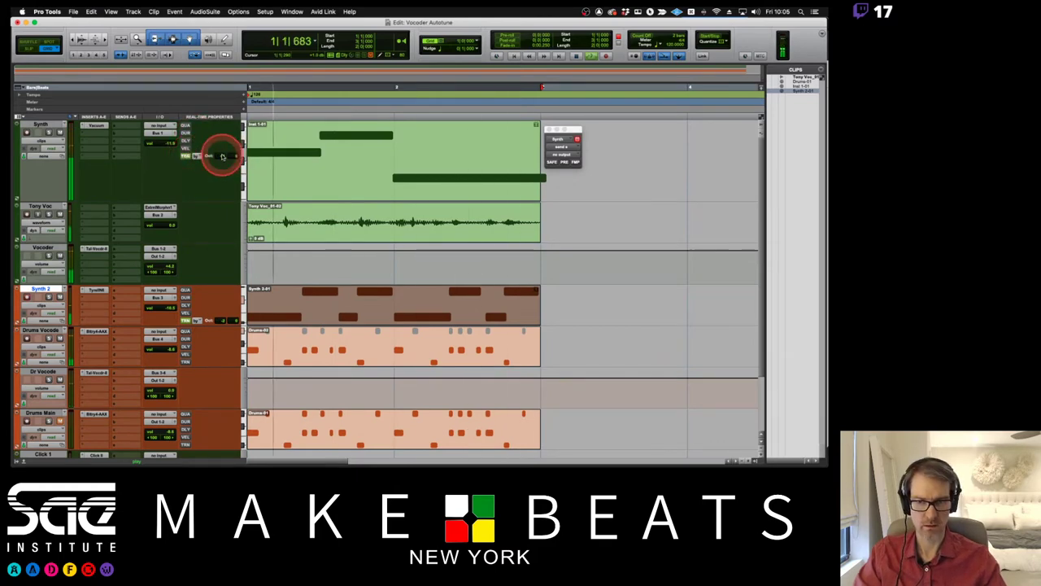
{"action": "key", "text": "super+z"}
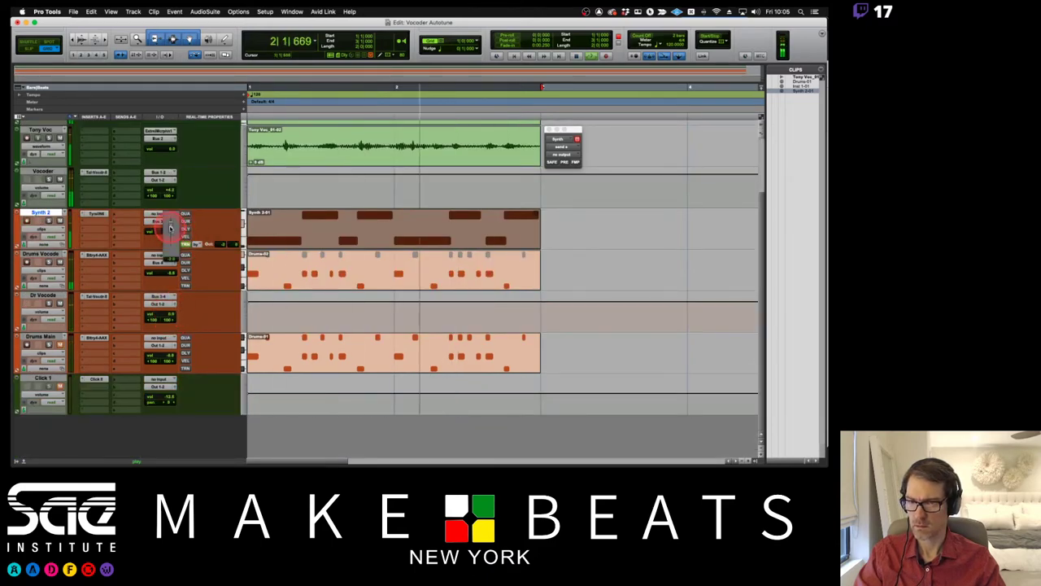
{"action": "left_click", "coordinate": [59, 343]}
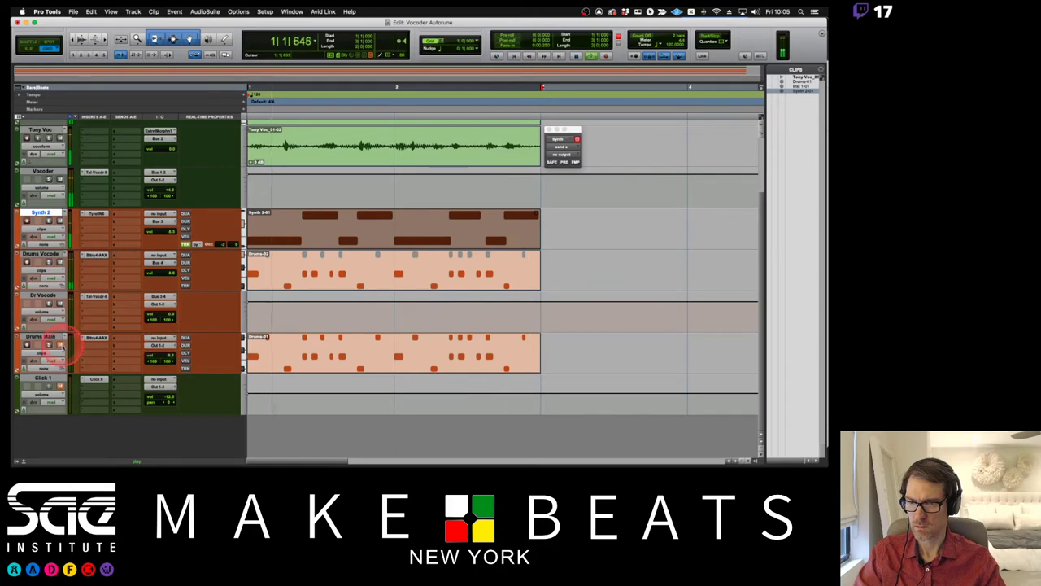
{"action": "left_click", "coordinate": [204, 232]}
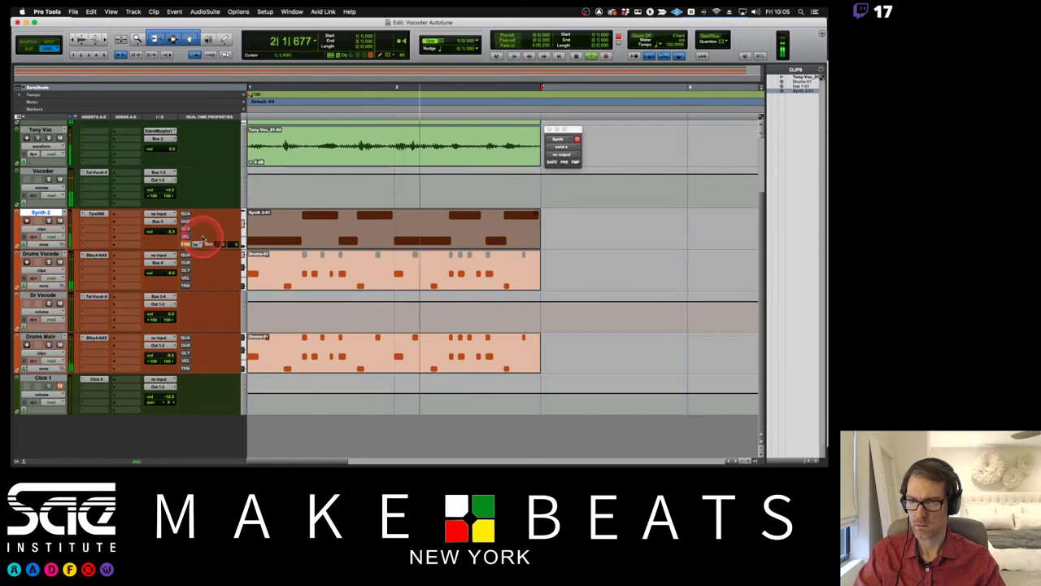
{"action": "left_click", "coordinate": [206, 226]}
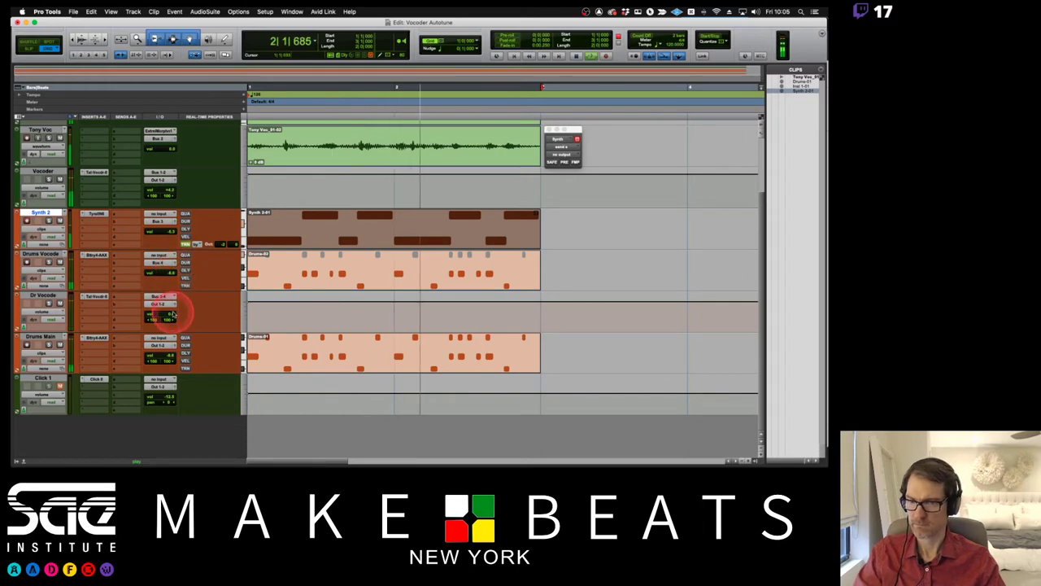
{"action": "left_click", "coordinate": [172, 274]}
{"action": "left_click", "coordinate": [173, 232]}
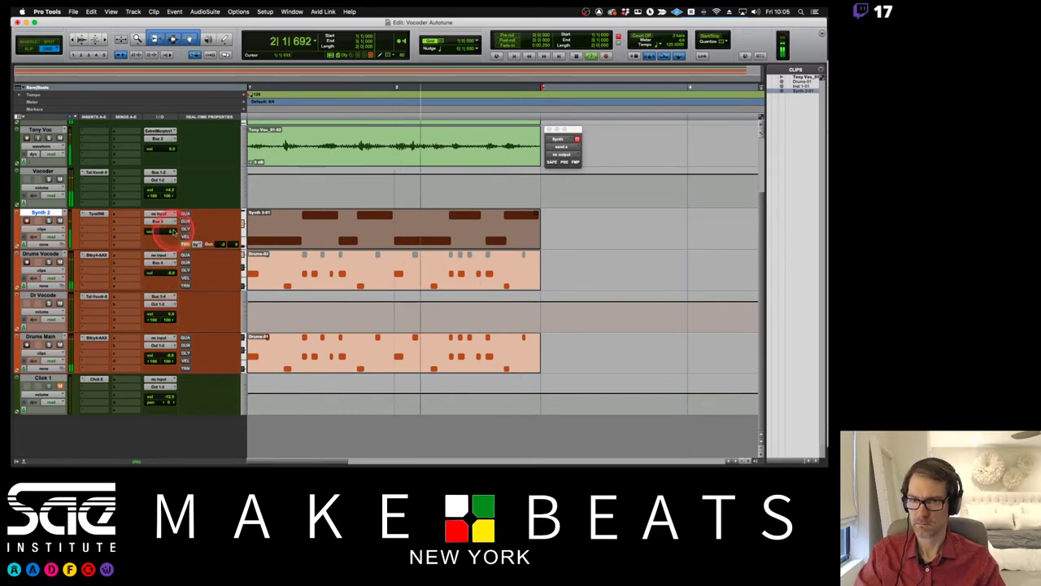
{"action": "left_click", "coordinate": [167, 356]}
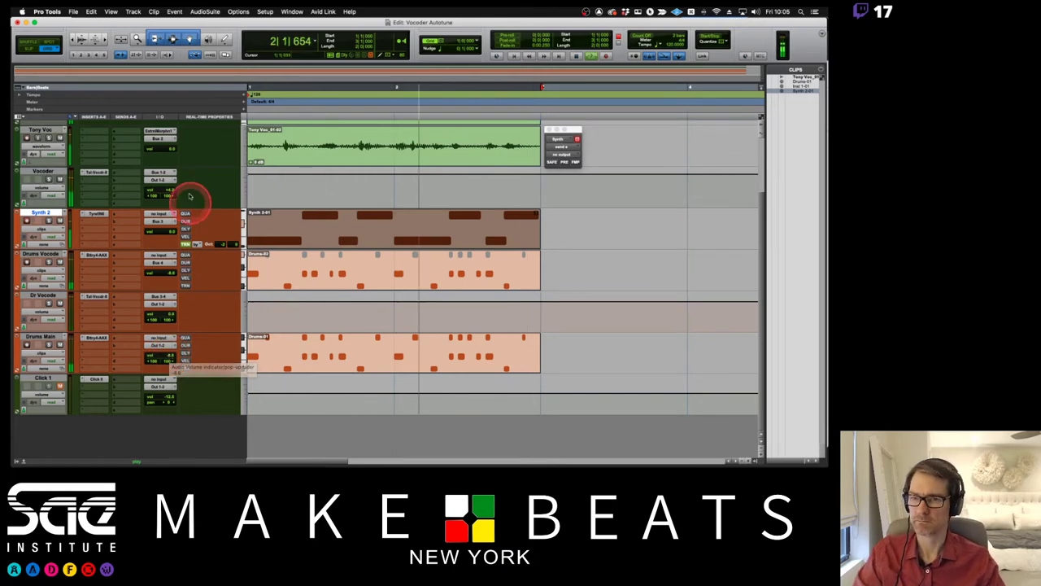
{"action": "scroll", "coordinate": [241, 186], "scroll_direction": "up", "scroll_amount": 2}
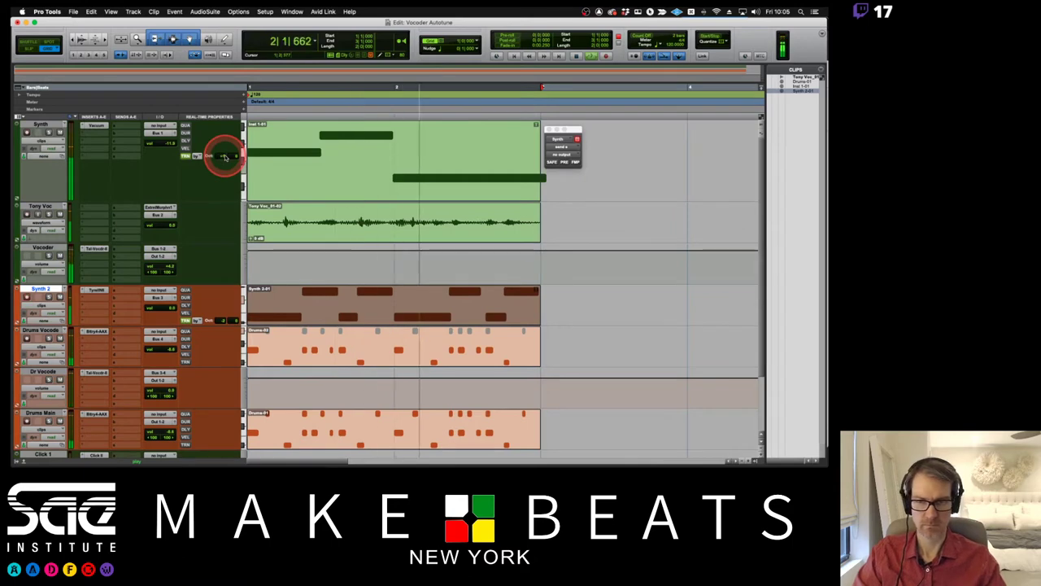
{"action": "left_click", "coordinate": [185, 318]}
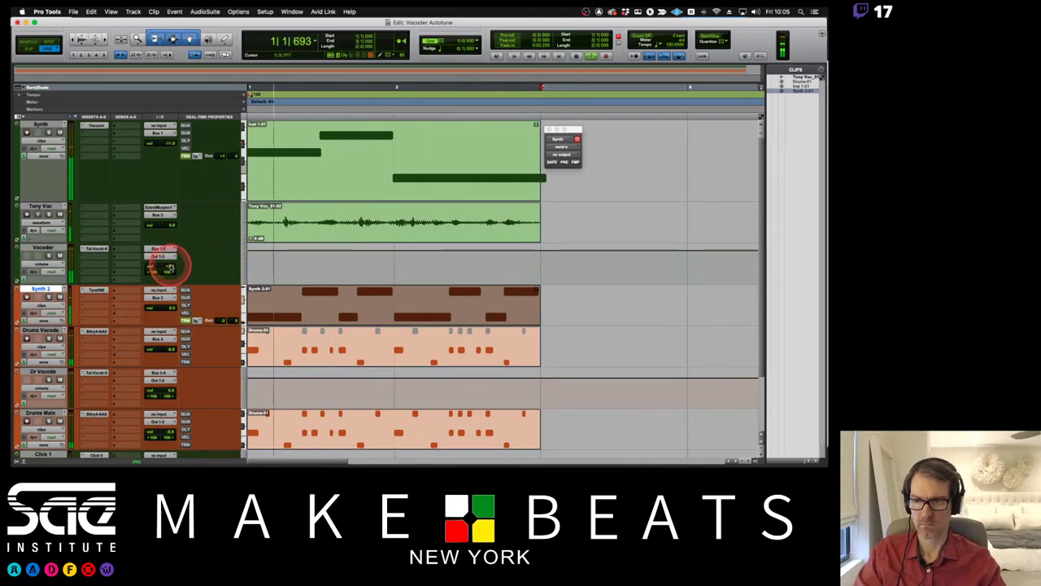
Open the TAL-Vocoder plug-in on the Vocoder track.
{"action": "left_click", "coordinate": [103, 245]}
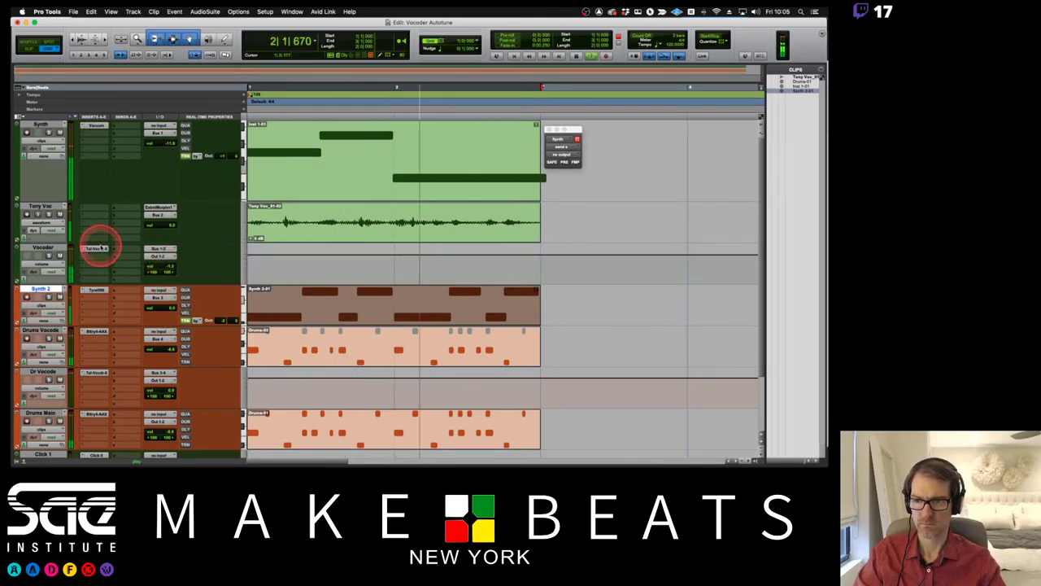
{"action": "left_click", "coordinate": [394, 272]}
{"action": "scroll", "coordinate": [382, 286], "scroll_direction": "down", "scroll_amount": 3}
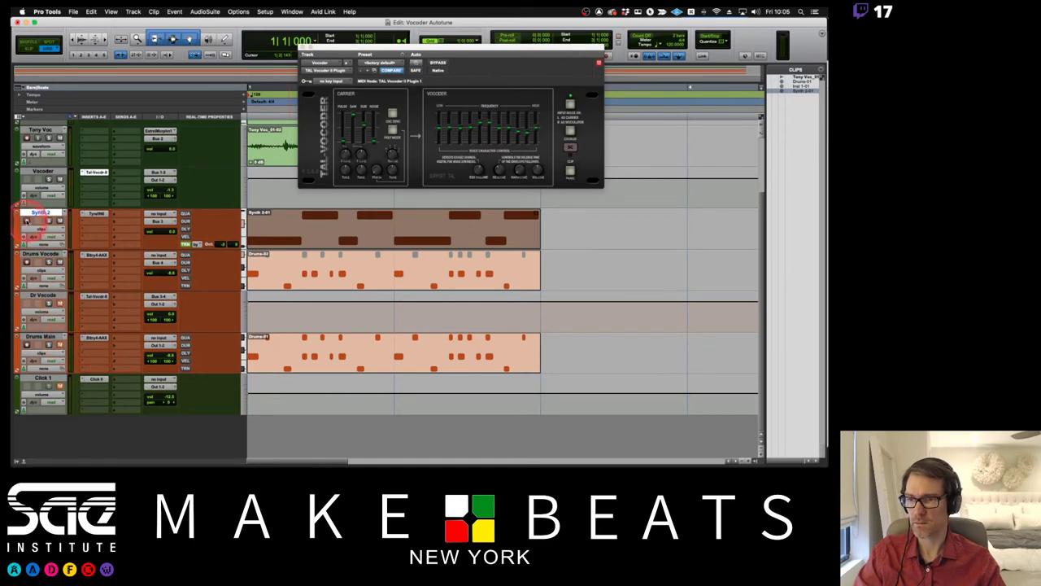
During playback, adjust the TAL-Vocoder's middle and high band levels and release, and turn on Chorus.
{"action": "key", "text": "space"}
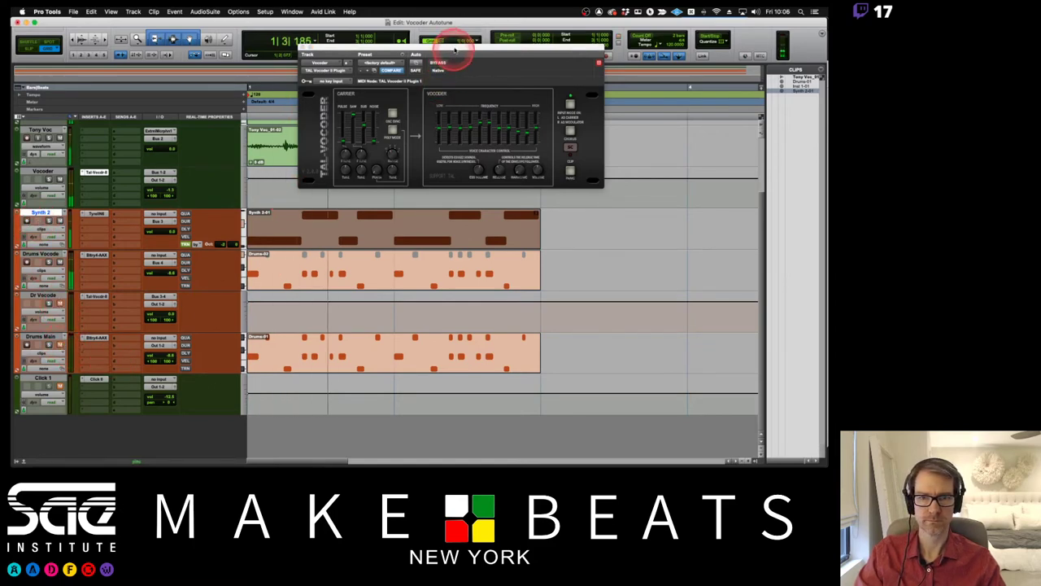
{"action": "left_click_drag", "start_coordinate": [455, 49], "coordinate": [446, 91]}
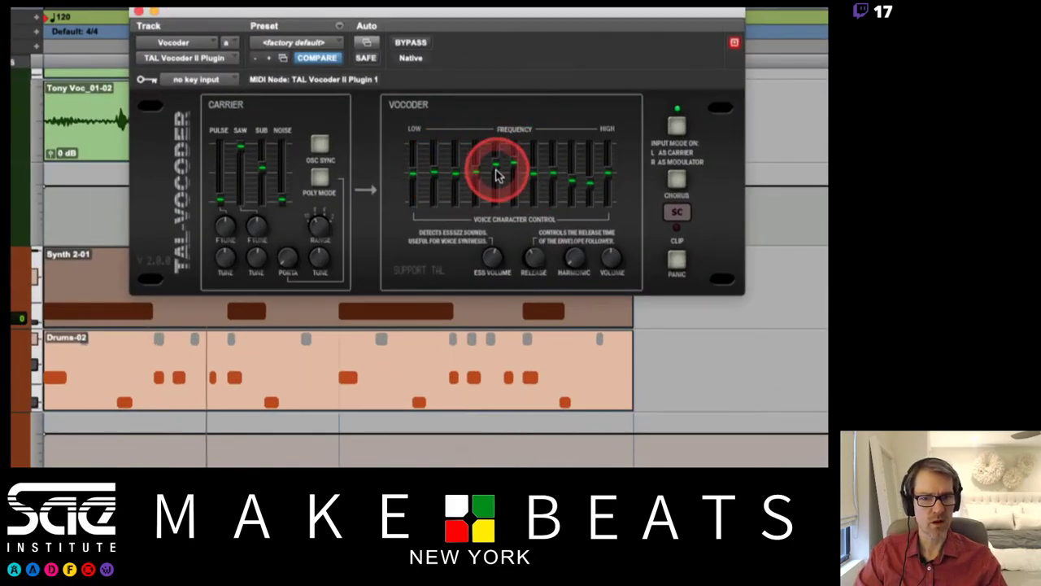
{"action": "mouse_move", "coordinate": [498, 175]}
{"action": "left_mouse_down"}
{"action": "mouse_move", "coordinate": [492, 230]}
{"action": "mouse_move", "coordinate": [522, 157]}
{"action": "mouse_move", "coordinate": [515, 203]}
{"action": "mouse_move", "coordinate": [514, 170]}
{"action": "left_mouse_up"}
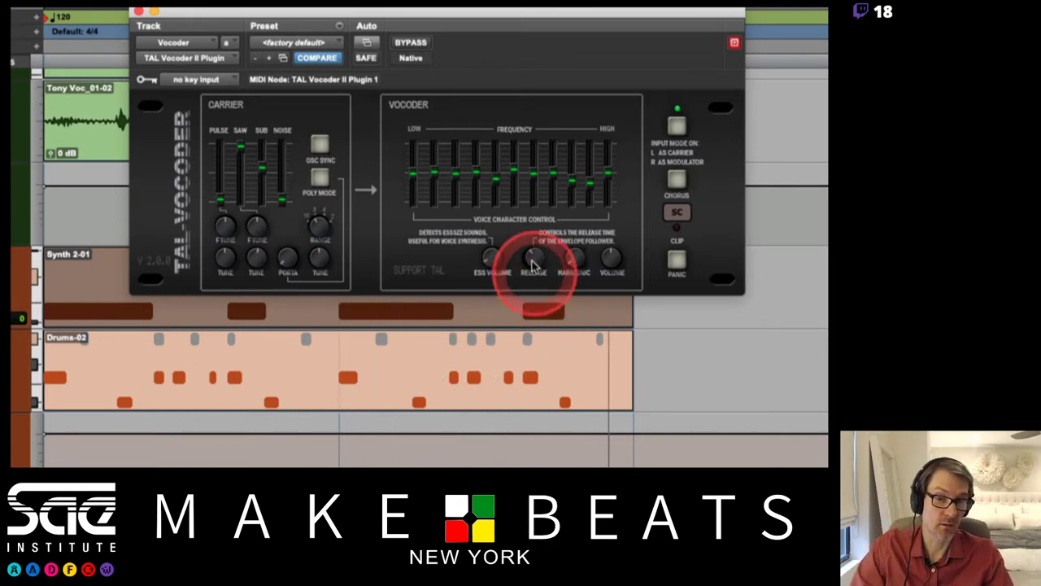
{"action": "left_click_drag", "start_coordinate": [532, 261], "coordinate": [667, 181]}
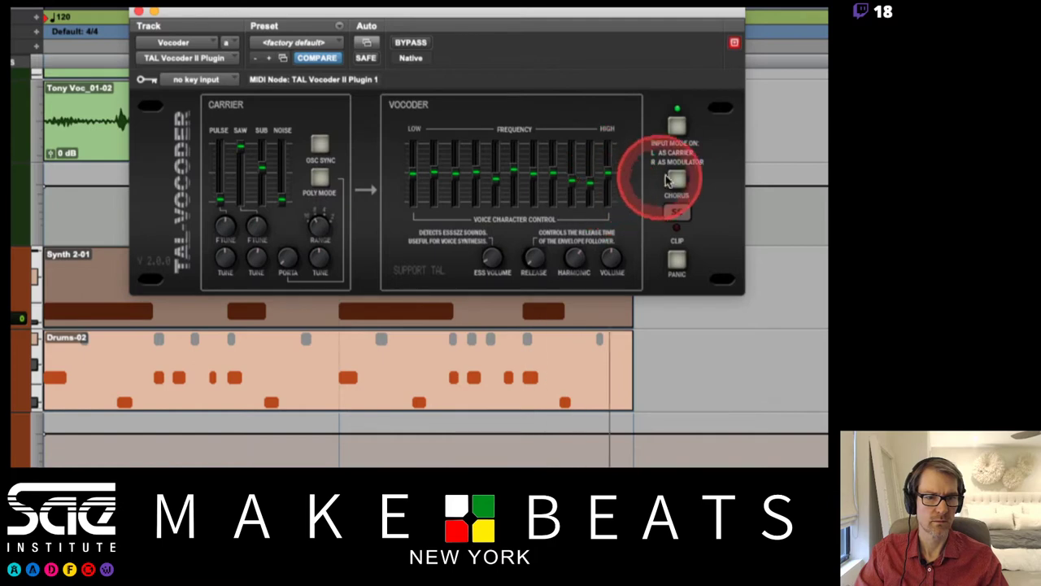
{"action": "left_click", "coordinate": [673, 180]}
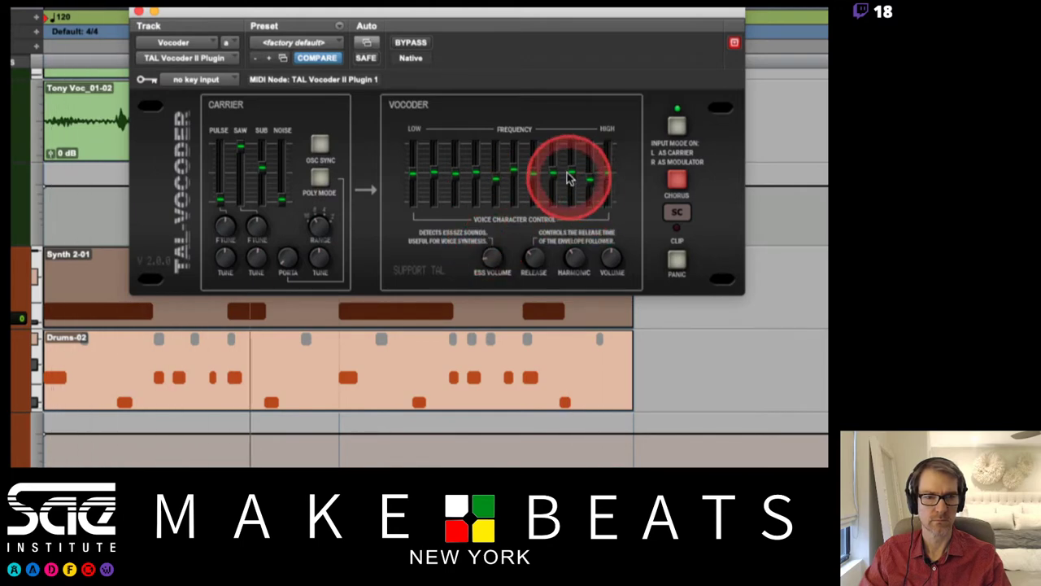
{"action": "mouse_move", "coordinate": [569, 178]}
{"action": "left_mouse_down"}
{"action": "mouse_move", "coordinate": [592, 195]}
{"action": "mouse_move", "coordinate": [575, 188]}
{"action": "mouse_move", "coordinate": [526, 216]}
{"action": "mouse_move", "coordinate": [493, 242]}
{"action": "mouse_move", "coordinate": [499, 255]}
{"action": "mouse_move", "coordinate": [439, 261]}
{"action": "mouse_move", "coordinate": [690, 174]}
{"action": "mouse_move", "coordinate": [688, 162]}
{"action": "mouse_move", "coordinate": [669, 181]}
{"action": "left_mouse_up"}
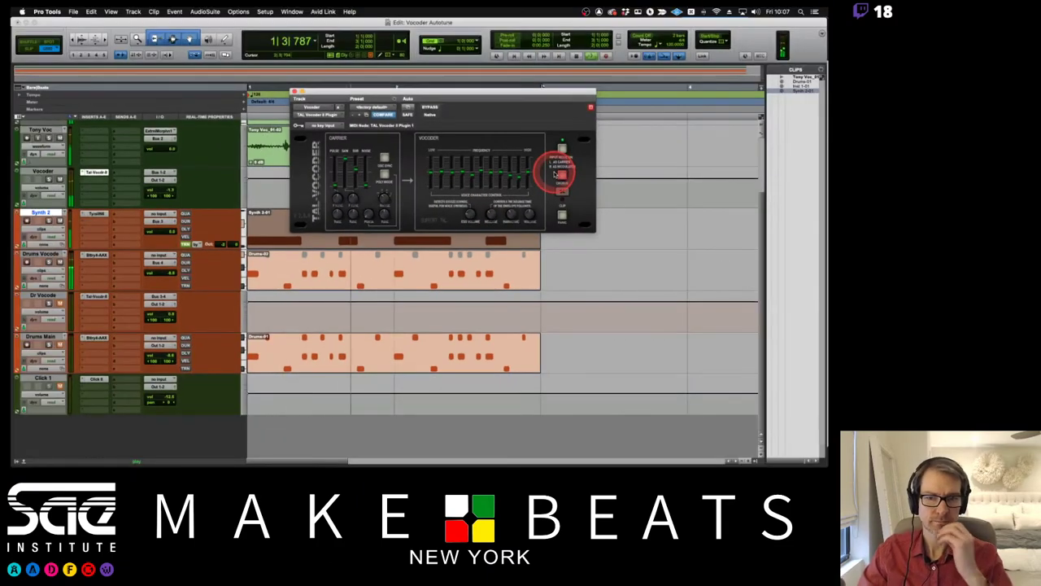
{"action": "key", "text": "space"}
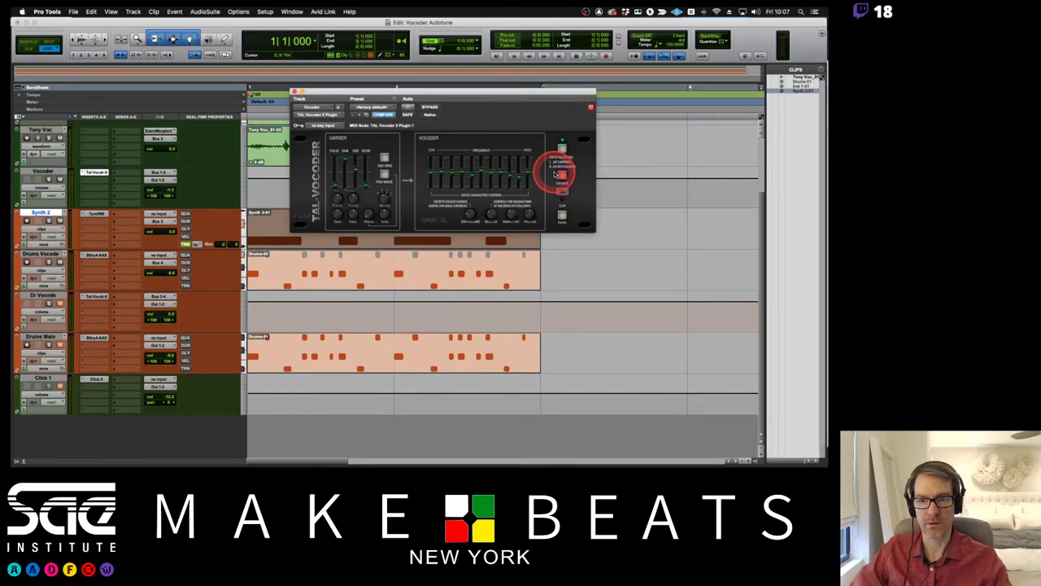
{"action": "left_click", "coordinate": [496, 76]}
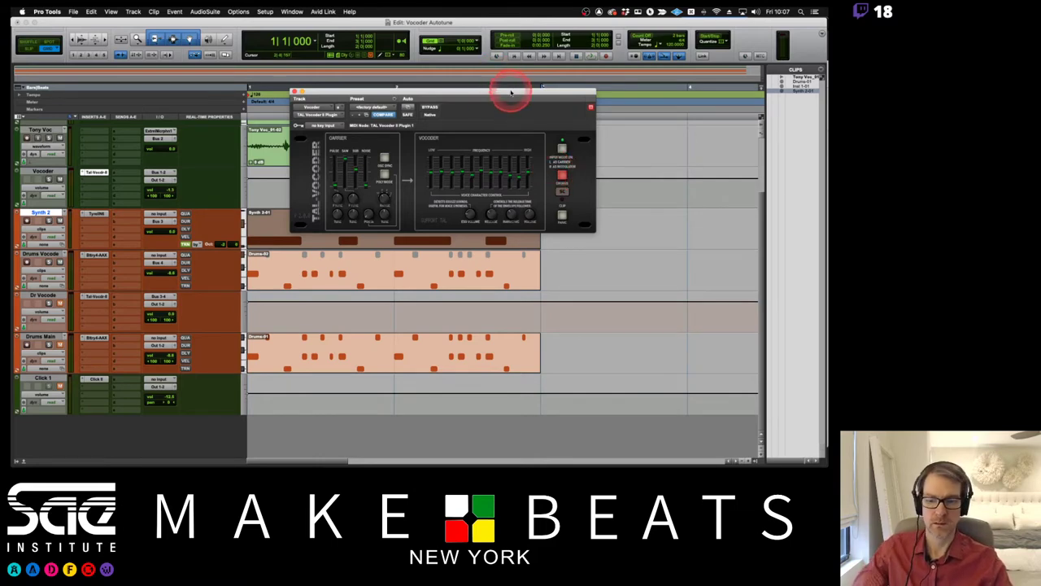
Close the TAL-Vocoder window and set the Synth track height to micro.
{"action": "left_click_drag", "start_coordinate": [511, 92], "coordinate": [639, 174]}
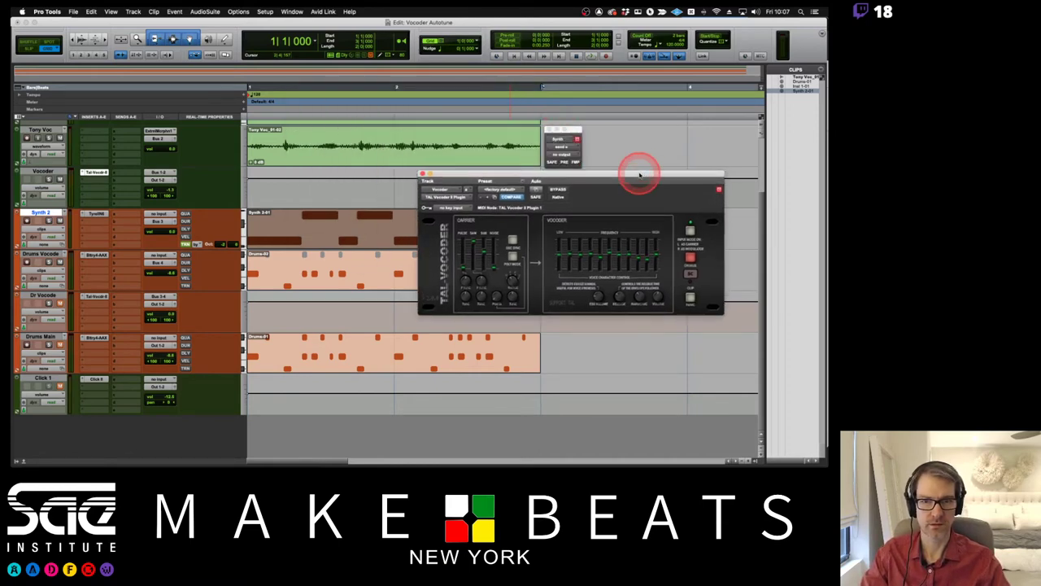
{"action": "left_click_drag", "start_coordinate": [459, 177], "coordinate": [457, 169]}
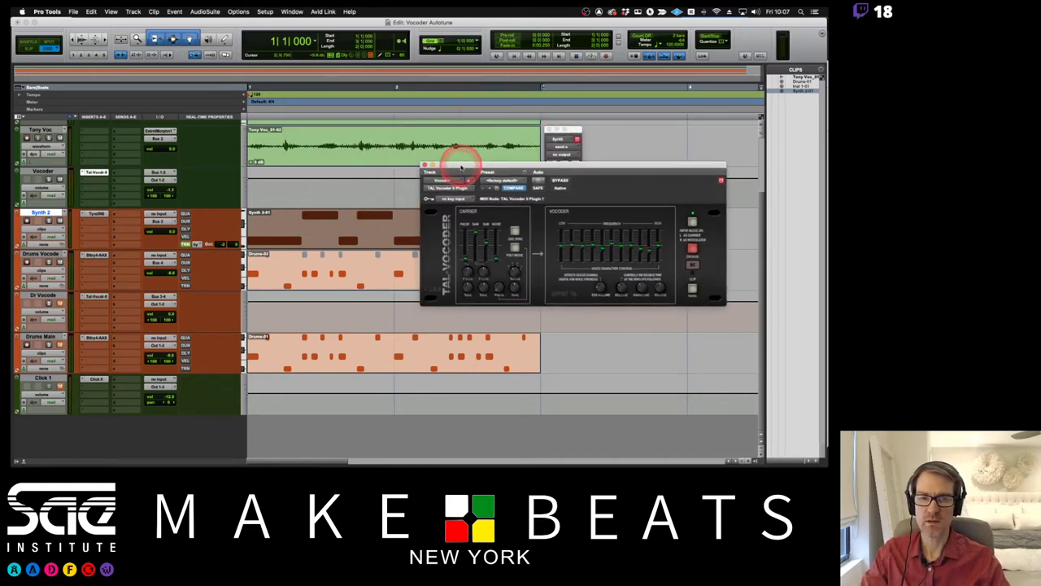
{"action": "left_click", "coordinate": [423, 165]}
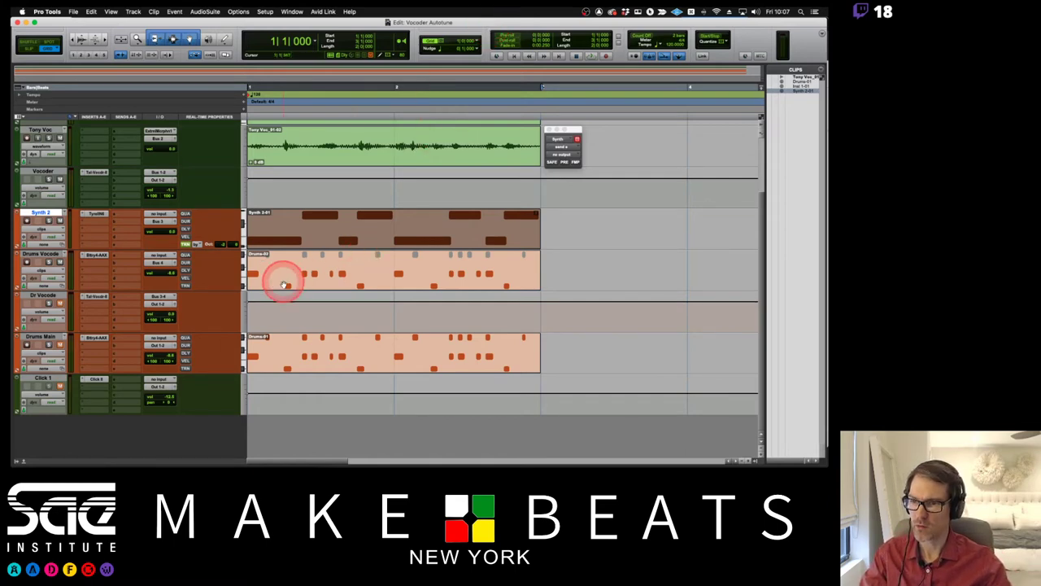
{"action": "scroll", "coordinate": [304, 139], "scroll_direction": "up", "scroll_amount": 3}
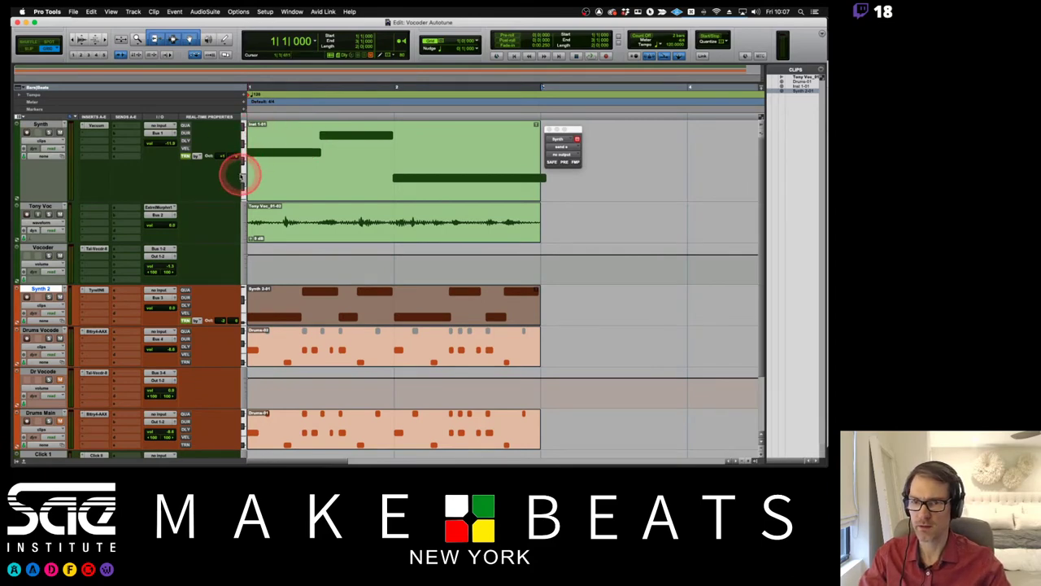
{"action": "left_click", "coordinate": [245, 173]}
{"action": "left_click", "coordinate": [254, 154]}
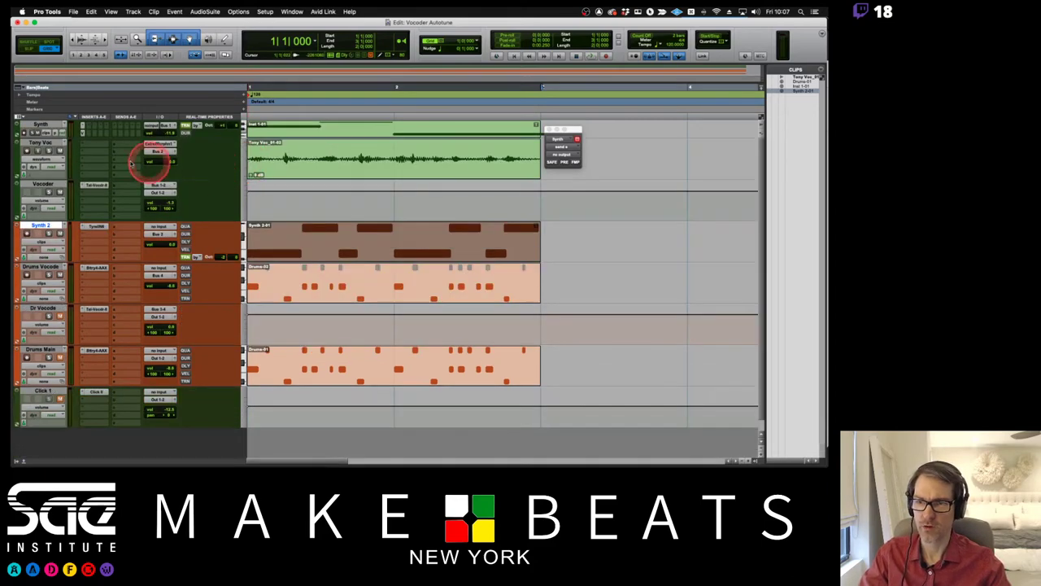
Duplicate the Tony Voc track and rename the original Tony Voc Vocode.
{"action": "right_click", "coordinate": [39, 141]}
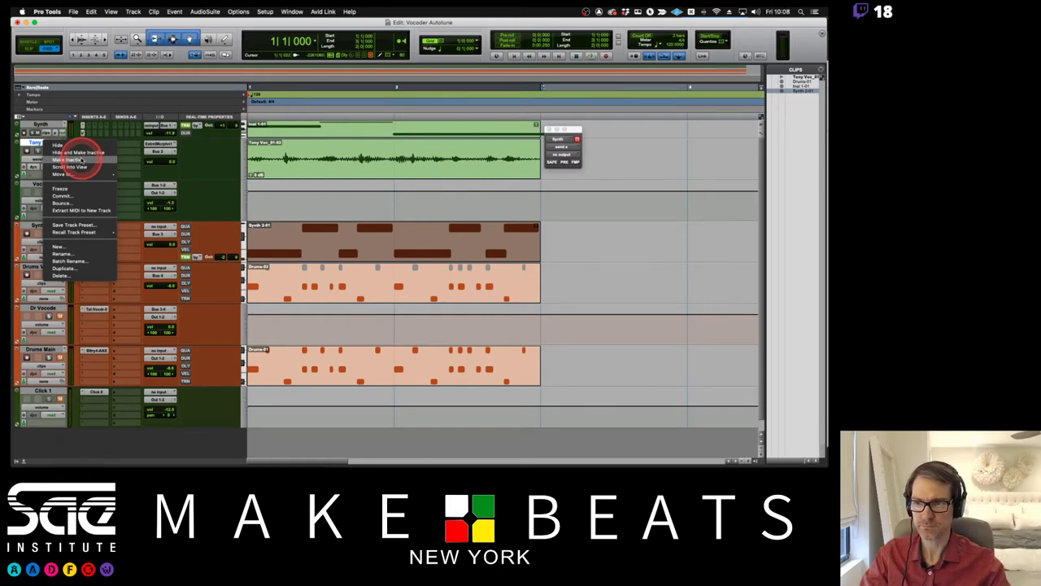
{"action": "left_click", "coordinate": [81, 270]}
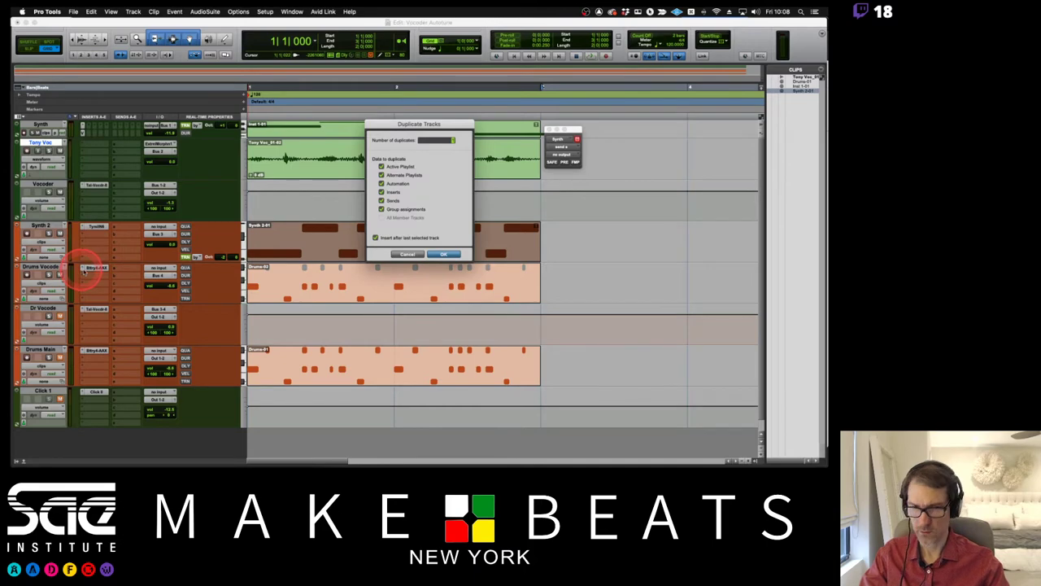
{"action": "left_click", "coordinate": [410, 239]}
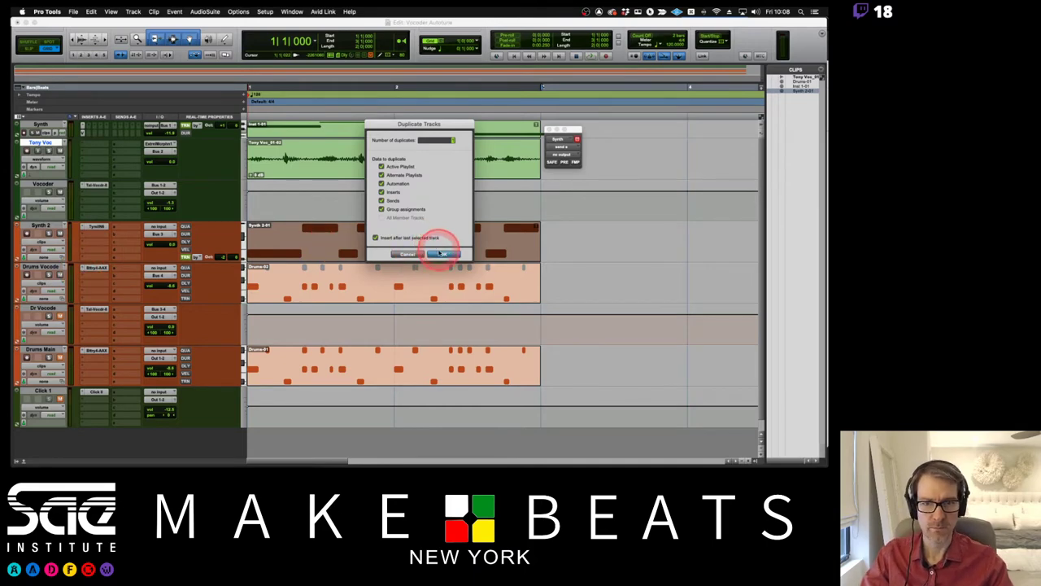
{"action": "left_click", "coordinate": [442, 253]}
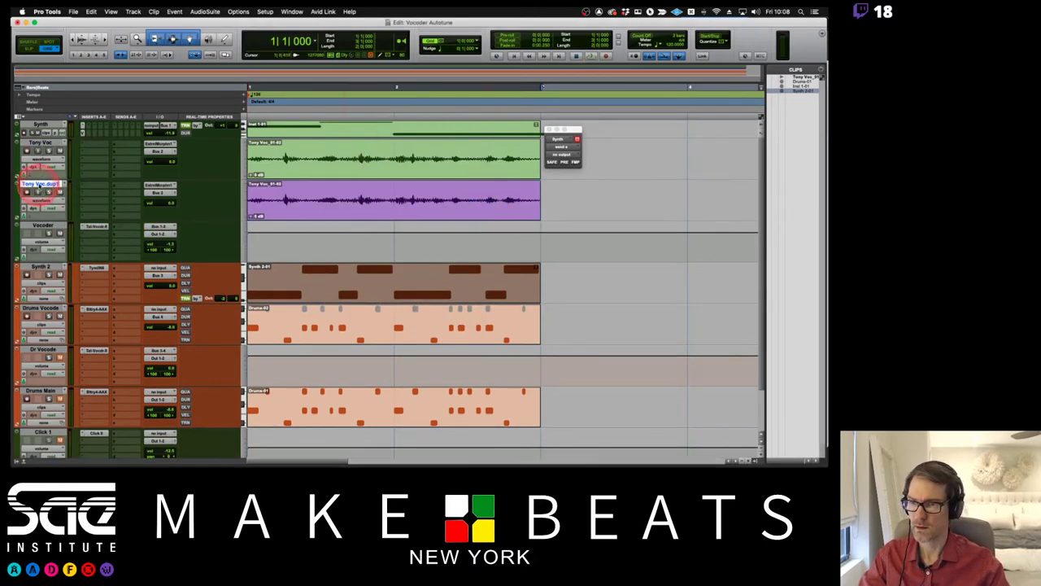
{"action": "double_click", "coordinate": [48, 143]}
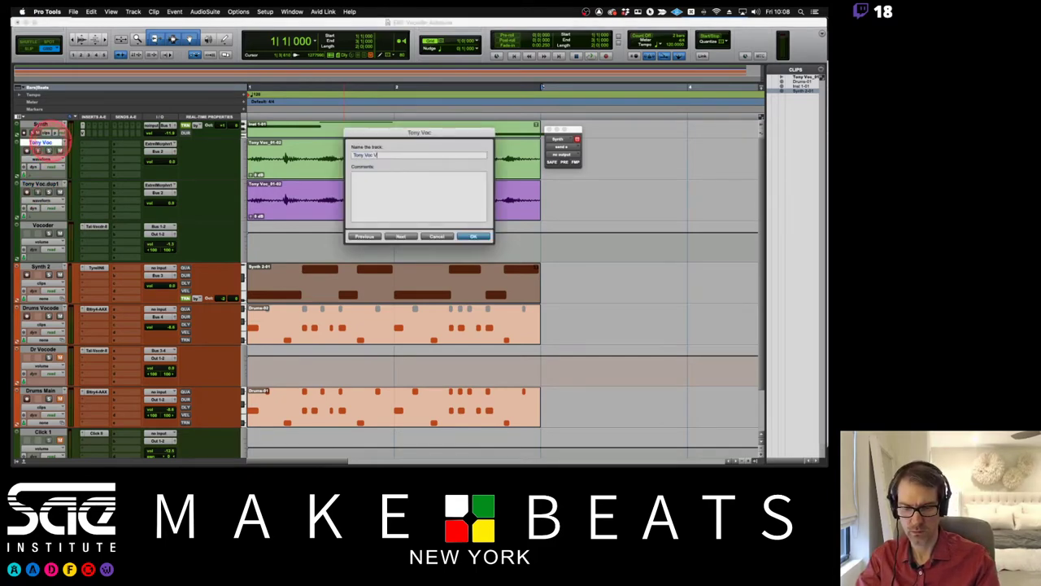
{"action": "type", "text": "Vocode"}
{"action": "key", "text": "Return"}
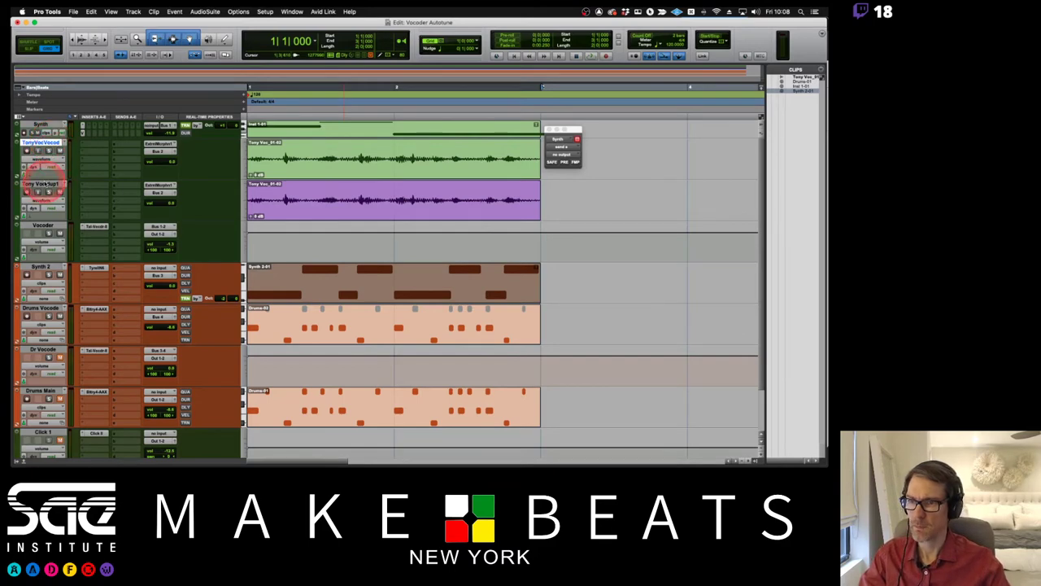
Reorder the tracks with Click 1 at the top, and shrink Synth, Vocoder and both drum tracks to small height.
{"action": "left_click_drag", "start_coordinate": [42, 174], "coordinate": [49, 418]}
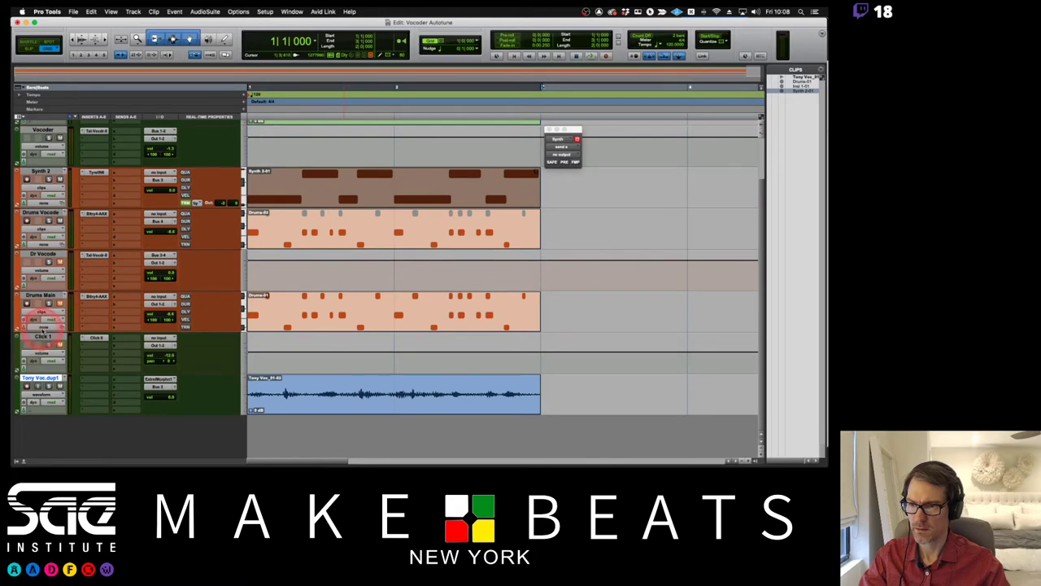
{"action": "left_click_drag", "start_coordinate": [42, 334], "coordinate": [45, 130]}
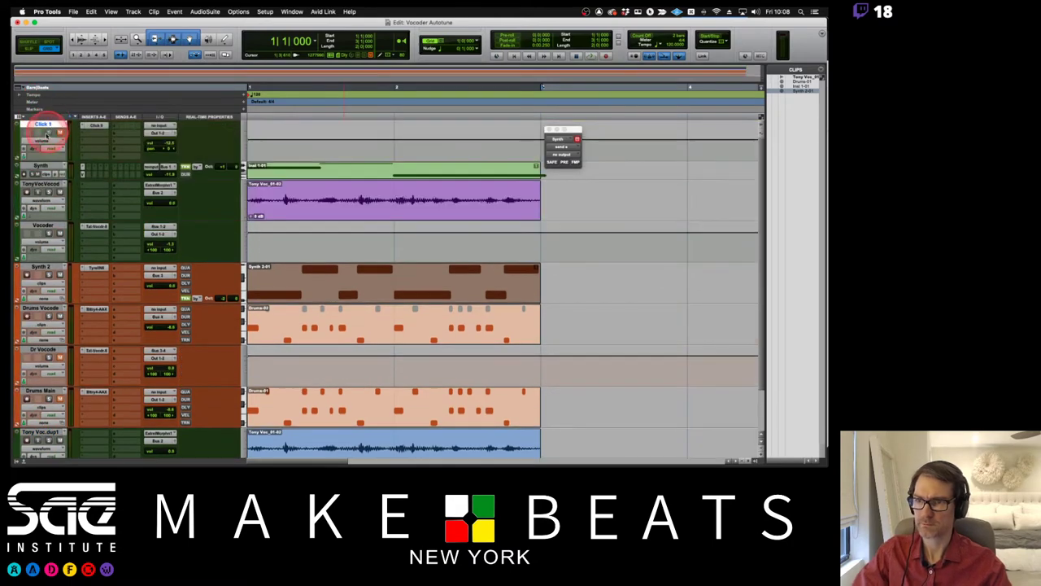
{"action": "left_click", "coordinate": [277, 188]}
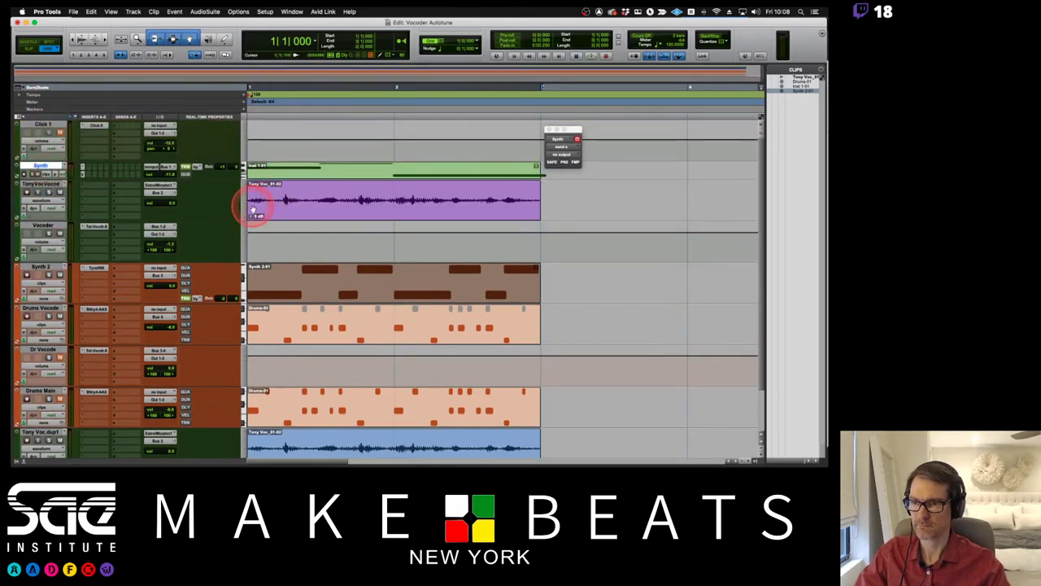
{"action": "left_click", "coordinate": [64, 171]}
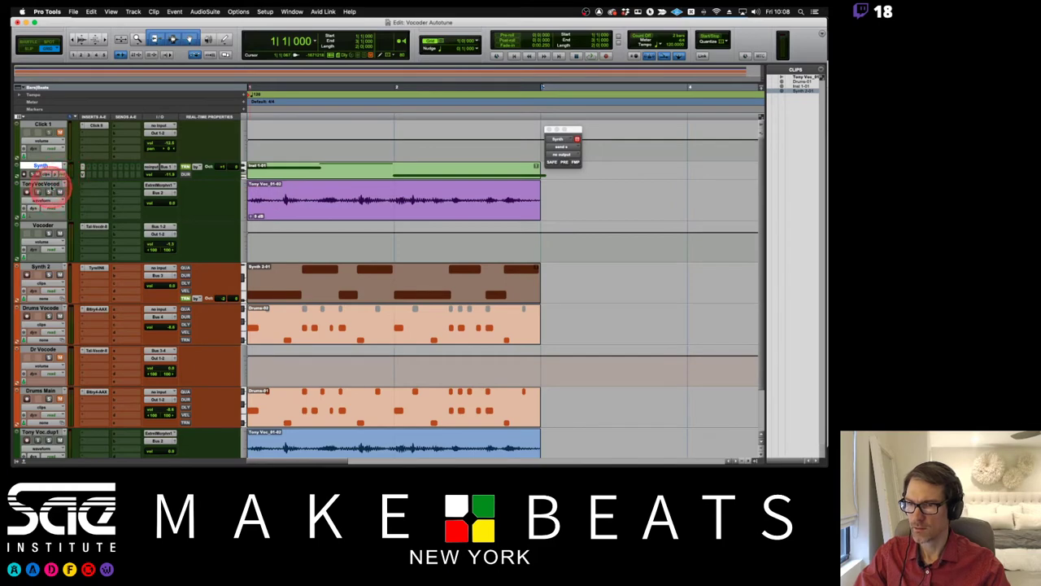
{"action": "scroll", "coordinate": [65, 186], "scroll_direction": "down", "scroll_amount": 2}
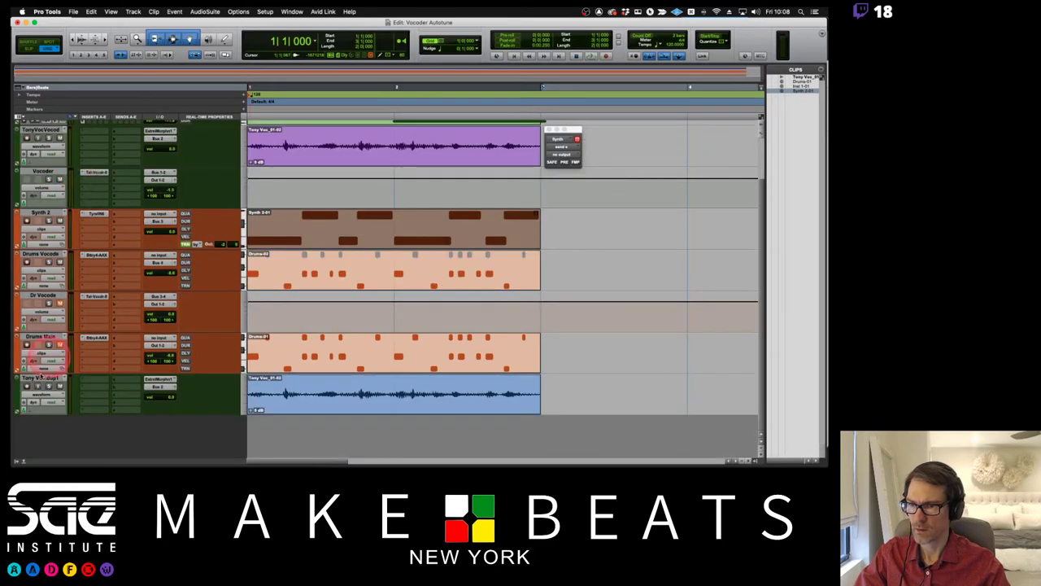
{"action": "left_click", "coordinate": [40, 336], "text": "shift"}
{"action": "left_click", "coordinate": [242, 348]}
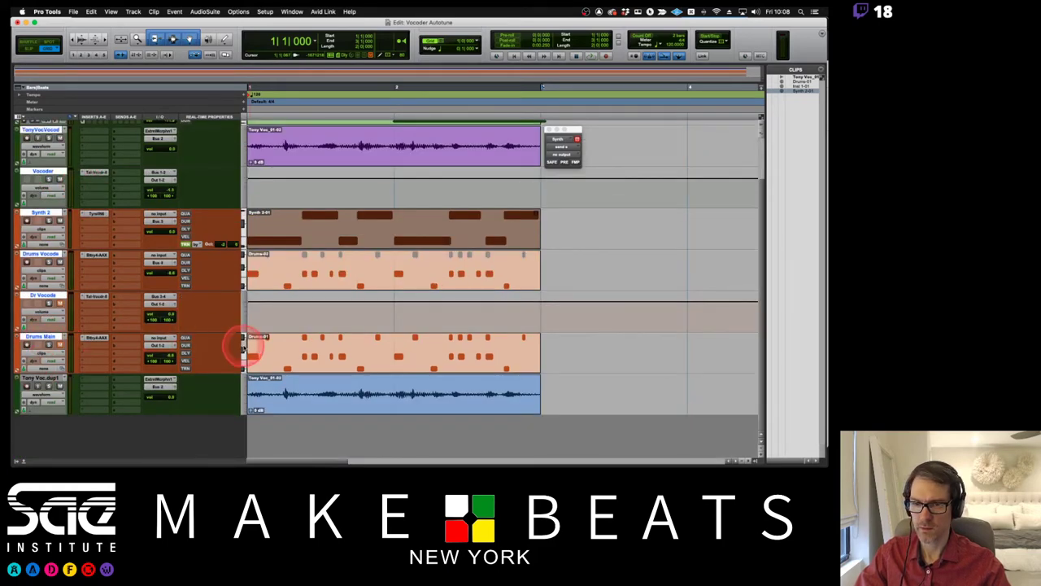
{"action": "left_click", "coordinate": [260, 331]}
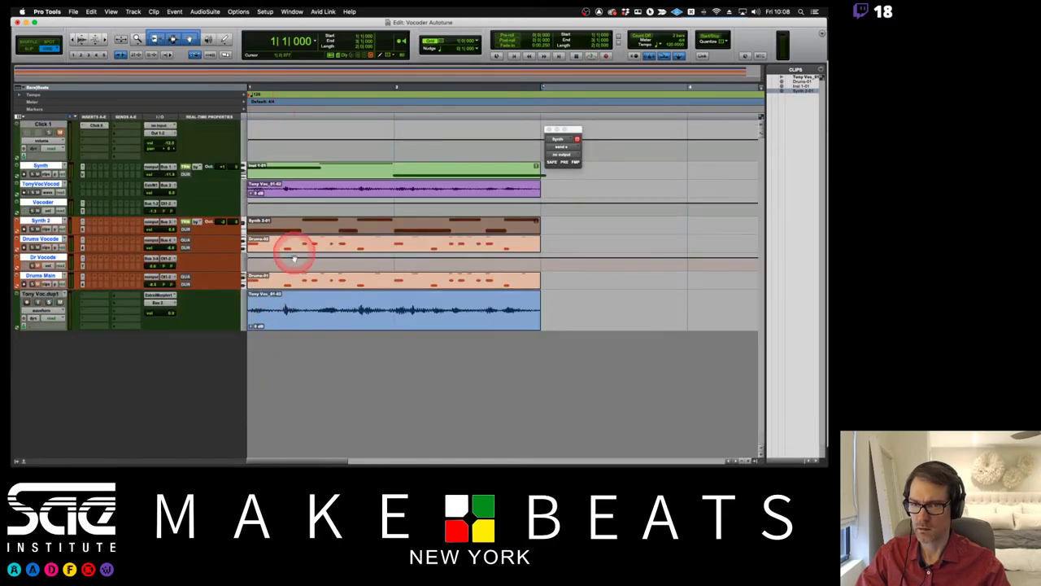
{"action": "left_click", "coordinate": [245, 320]}
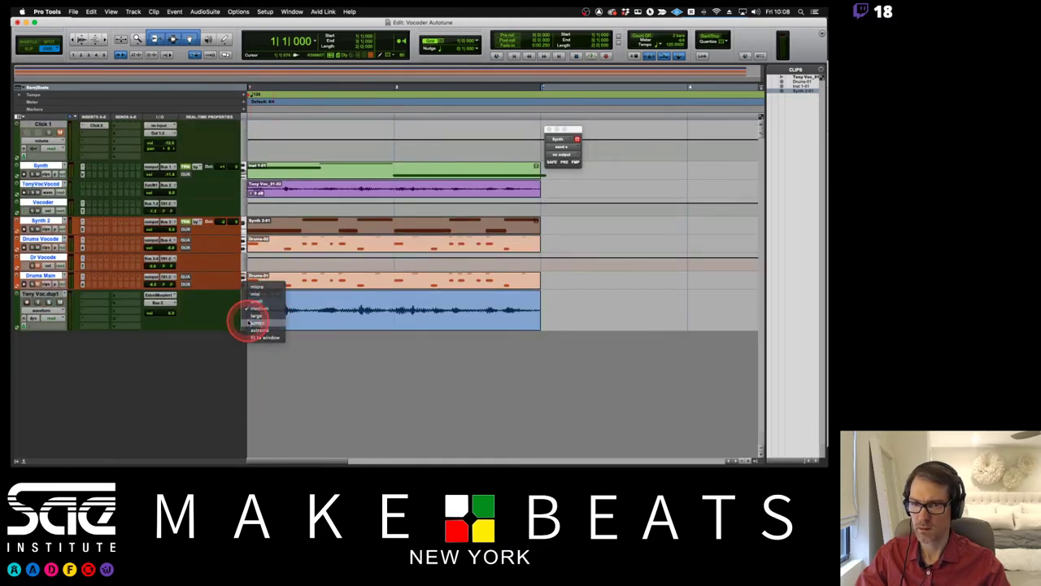
Enlarge Tony Voc.dup1, stop playback, deselect all tracks, and bring up the New Tracks dialog.
{"action": "left_click", "coordinate": [256, 323]}
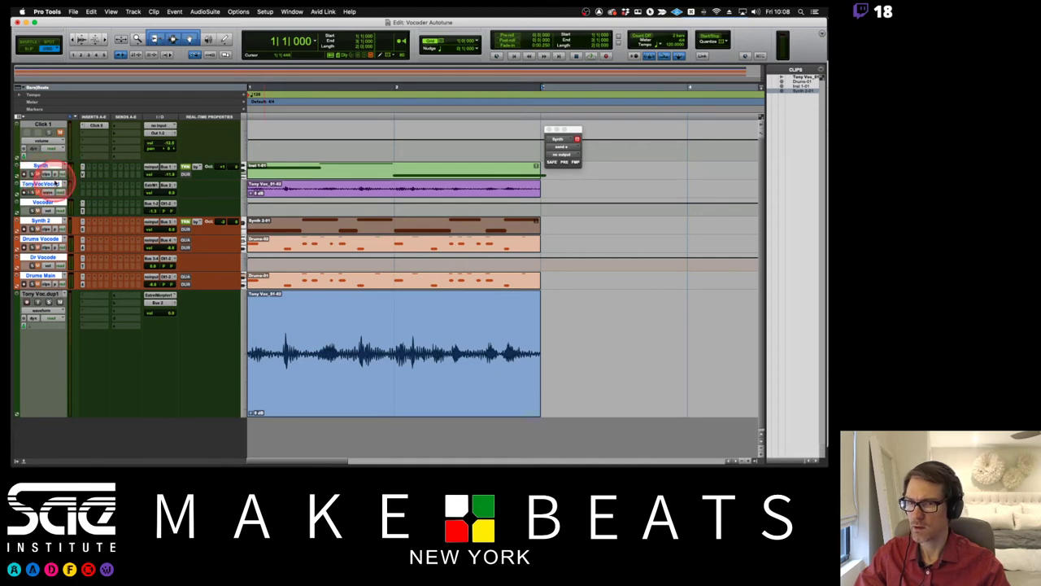
{"action": "key", "text": "space"}
{"action": "key", "text": "space"}
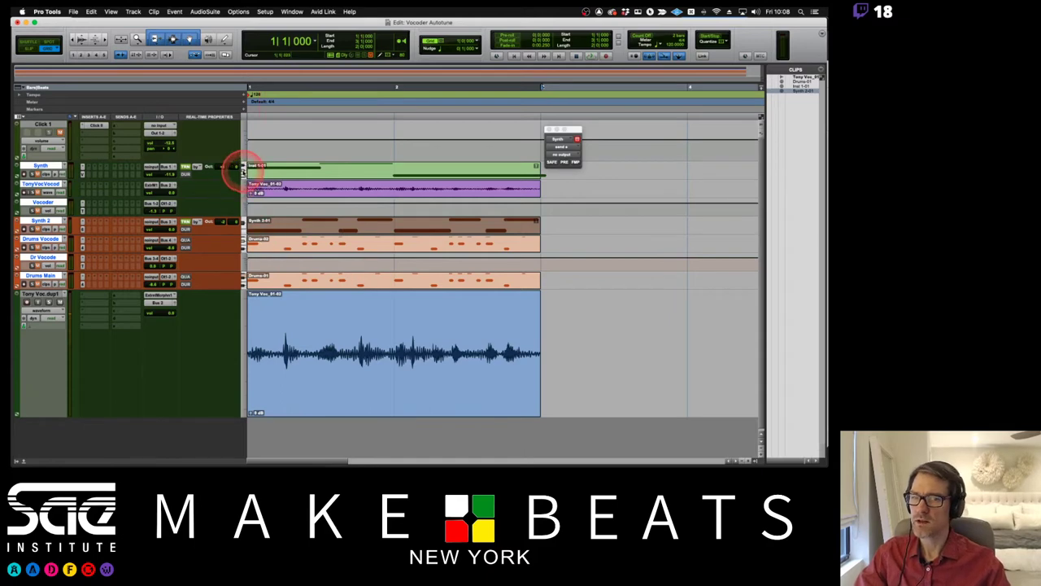
{"action": "left_click", "coordinate": [59, 165]}
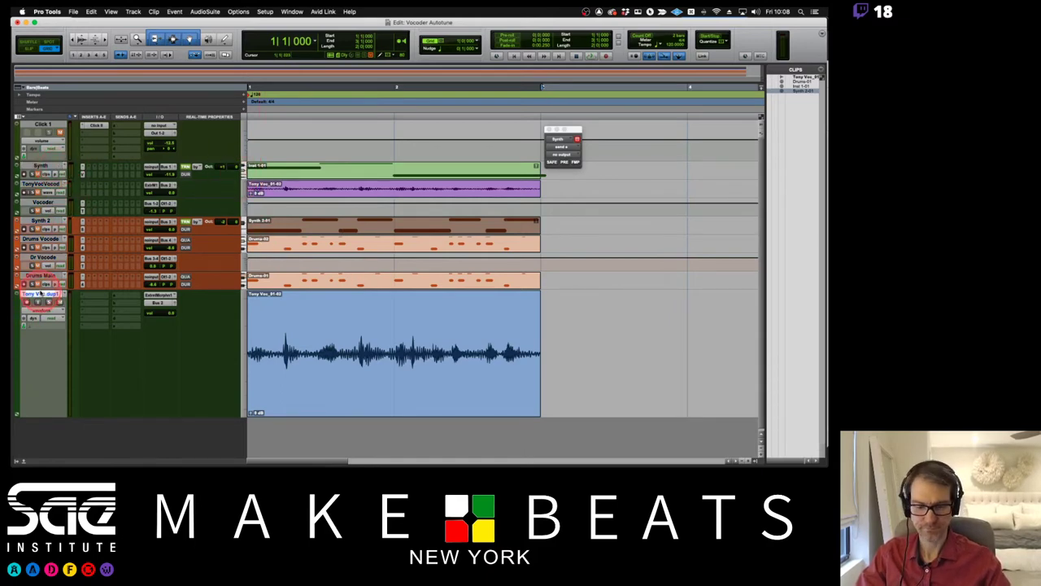
{"action": "key", "text": "super+shift+n"}
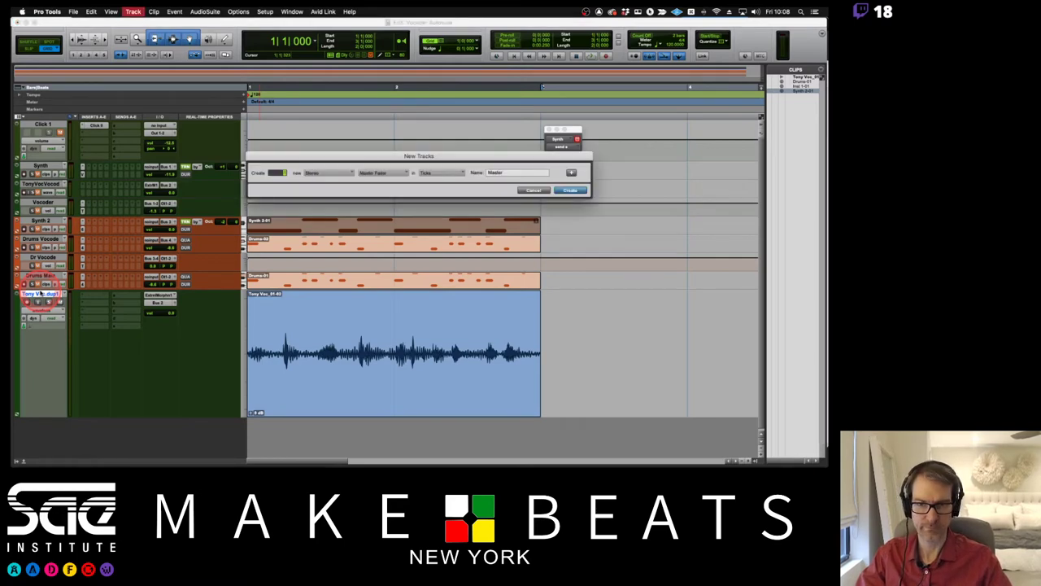
Create a tall MIDI track above Tony Voc.dup1 holding a copy of the Inst 1-01 clip.
{"action": "key", "text": "Return"}
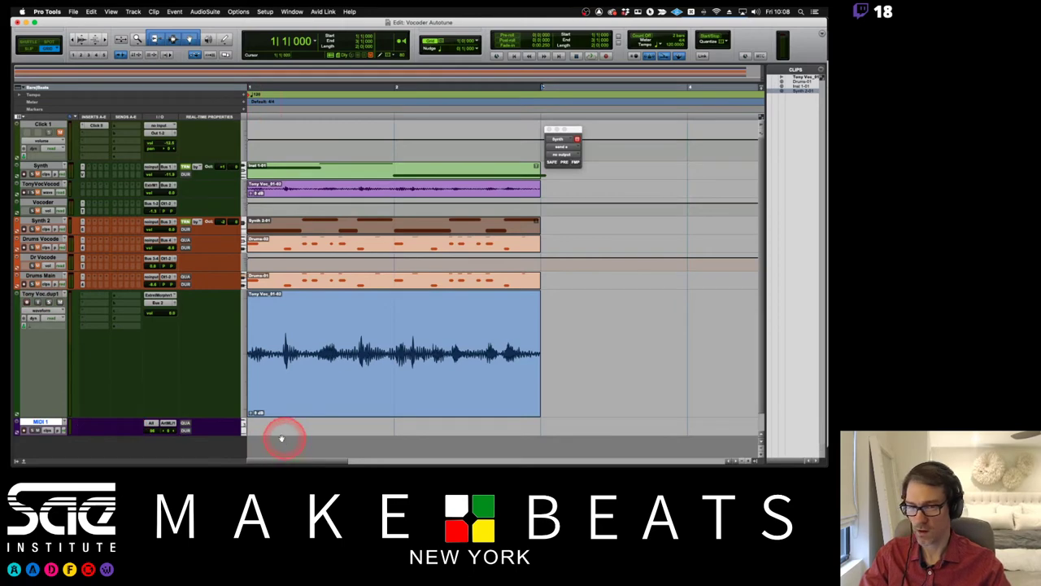
{"action": "left_click", "coordinate": [242, 426]}
{"action": "left_click", "coordinate": [268, 431]}
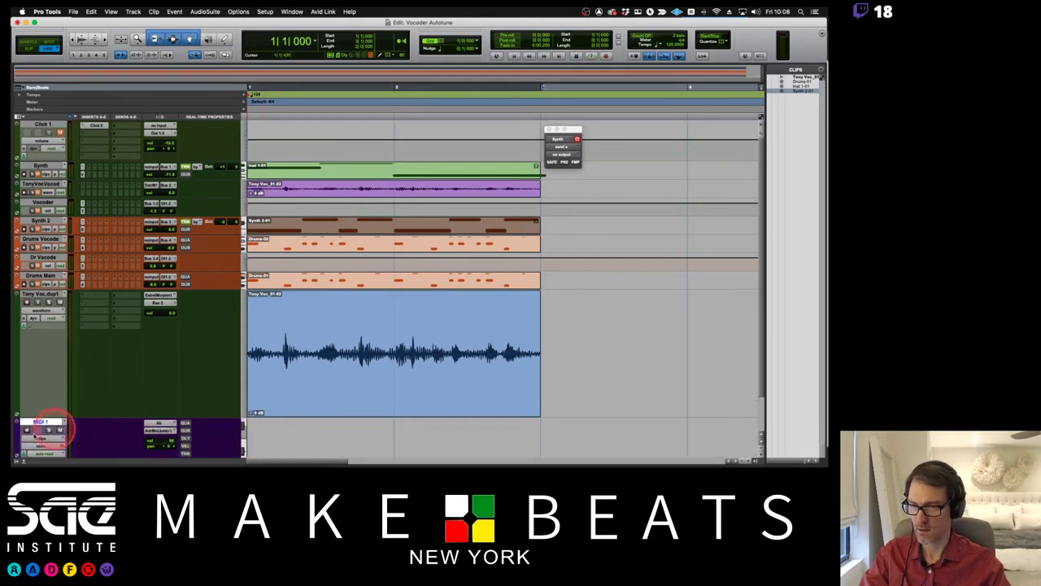
{"action": "left_click_drag", "start_coordinate": [41, 423], "coordinate": [46, 298]}
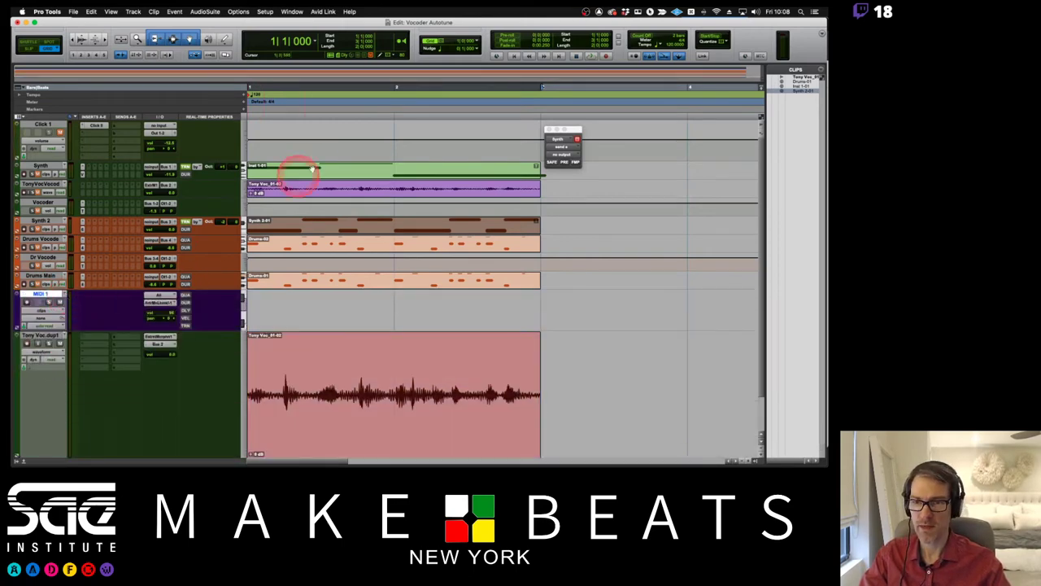
{"action": "left_click_drag", "start_coordinate": [312, 173], "coordinate": [293, 301]}
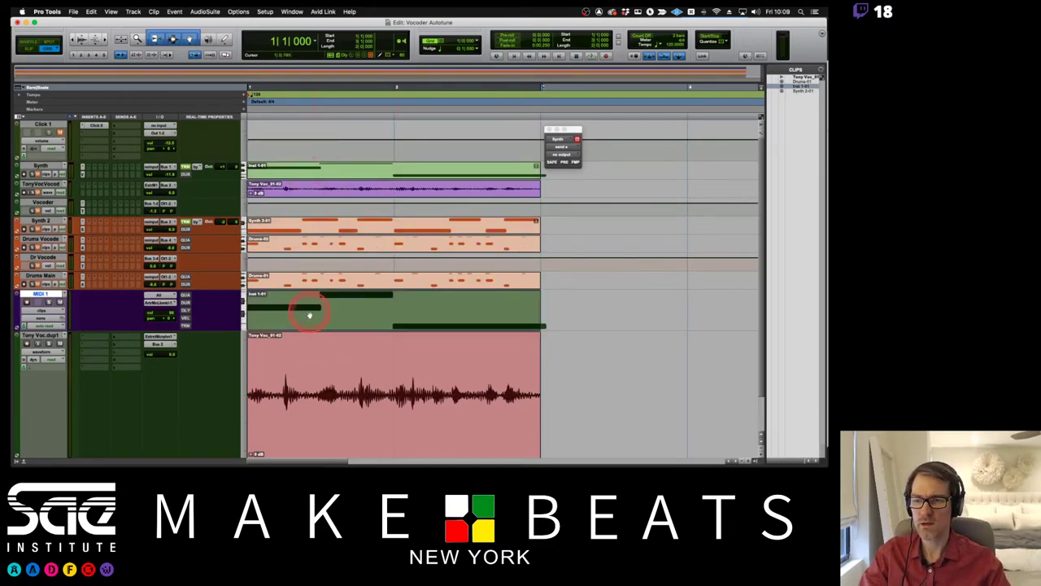
Rename the MIDI track to 'Voc MIDI' and Tony Voc.dup1 to 'Tony Voc Tune'.
{"action": "double_click", "coordinate": [39, 294]}
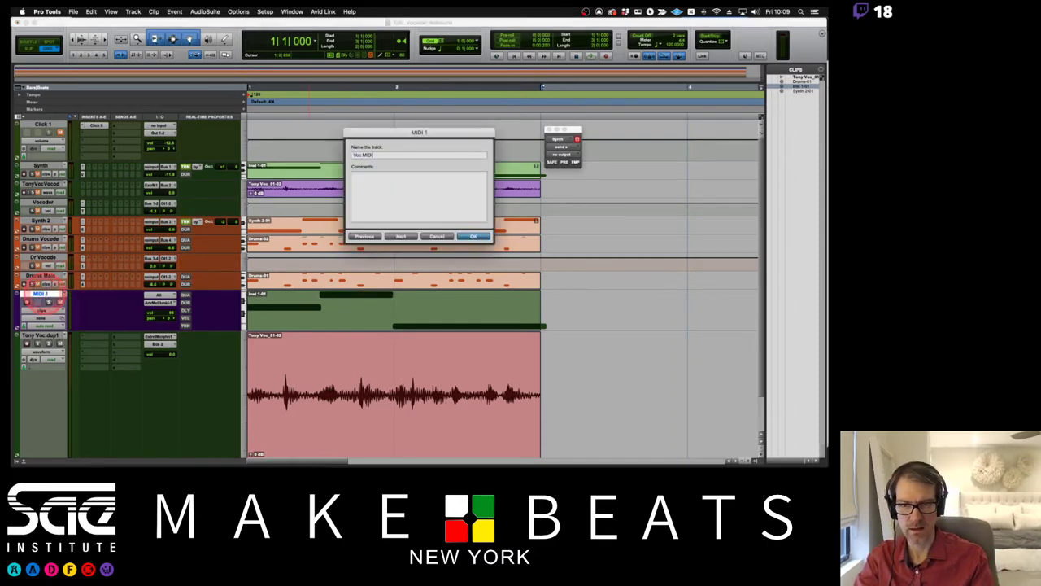
{"action": "key", "text": "Return"}
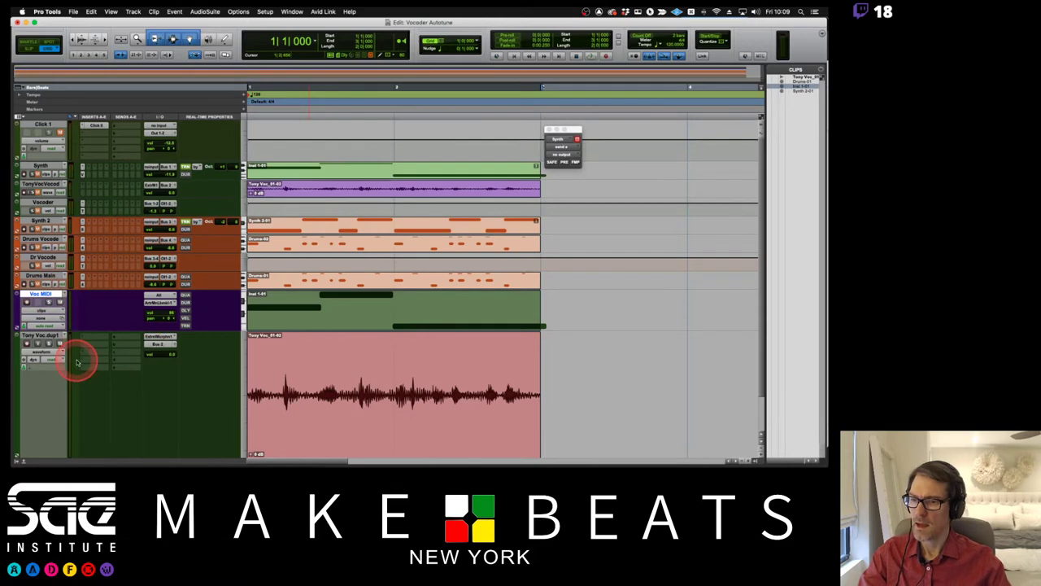
{"action": "double_click", "coordinate": [49, 334]}
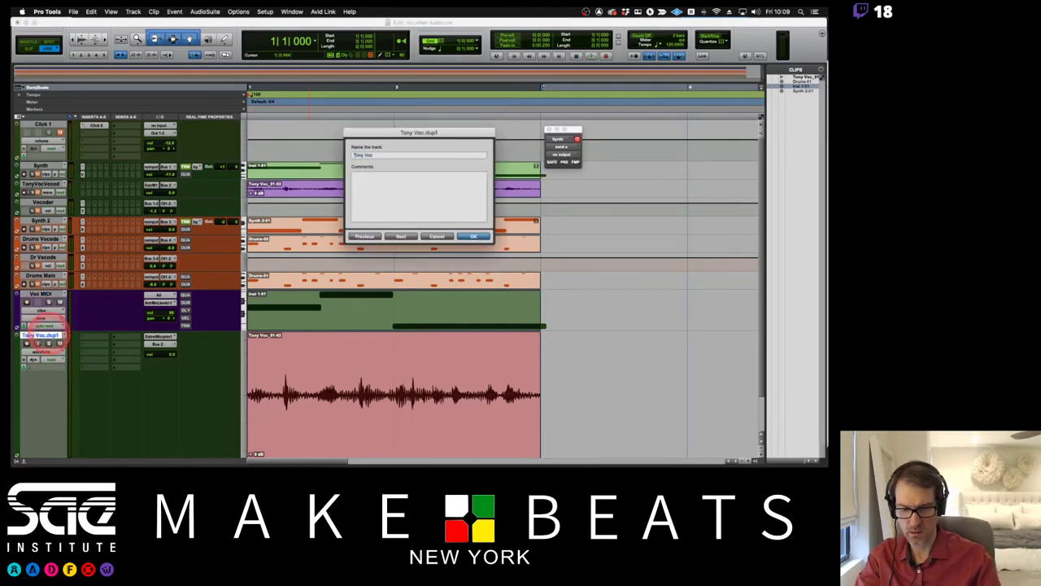
{"action": "key", "text": "Return"}
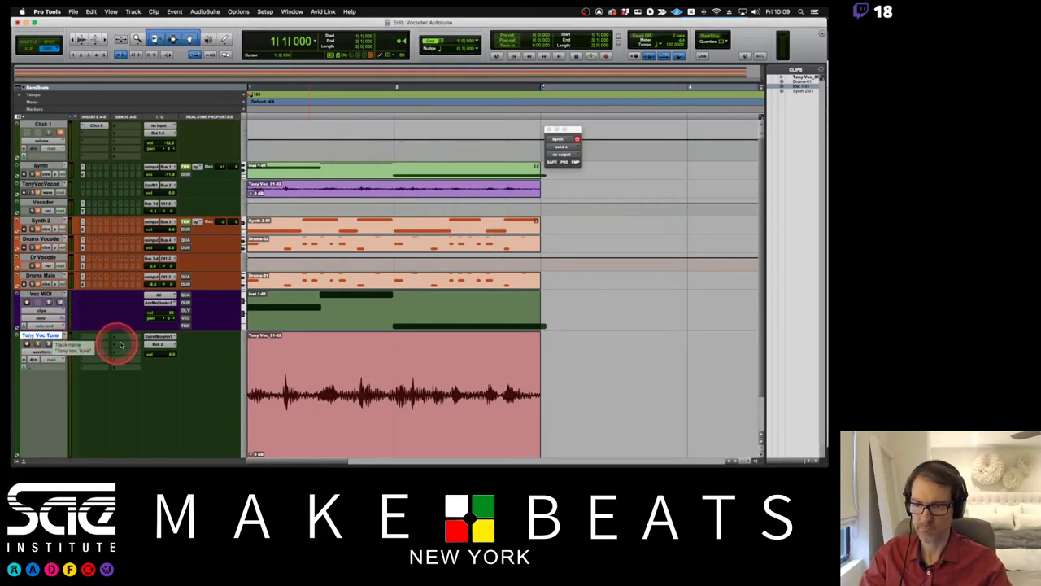
{"action": "left_click", "coordinate": [89, 336]}
Insert UAD Antares Auto-Tune Realtime (mono) on the Tony Voc Tune track.
{"action": "mouse_move", "coordinate": [114, 337]}
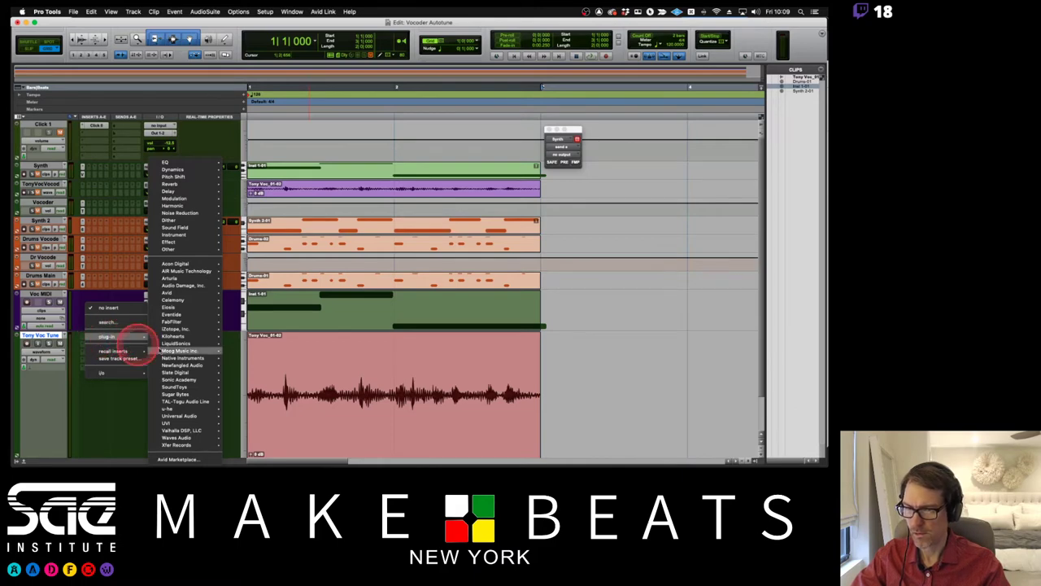
{"action": "mouse_move", "coordinate": [190, 417]}
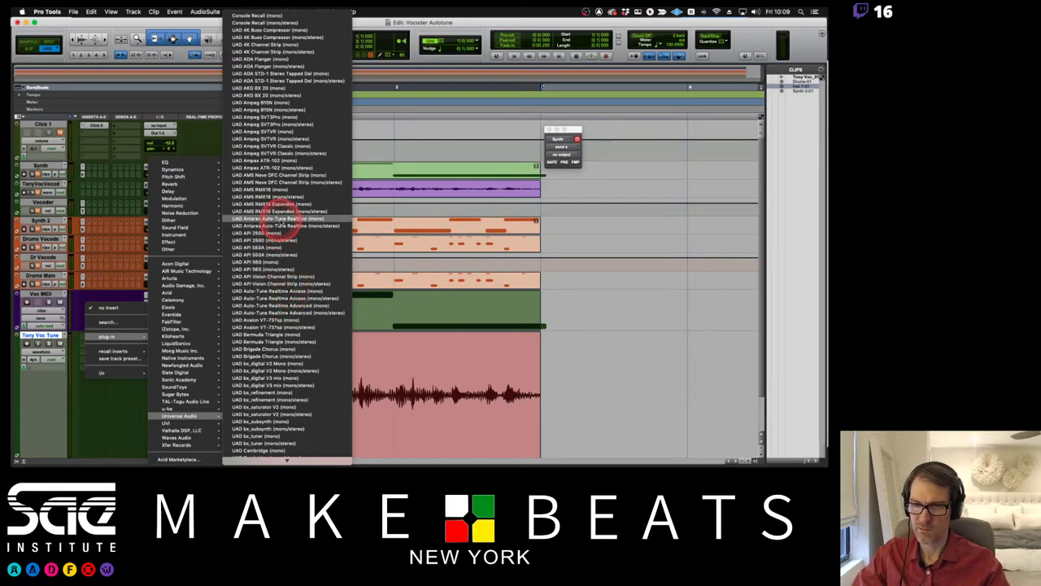
{"action": "key", "text": "Escape"}
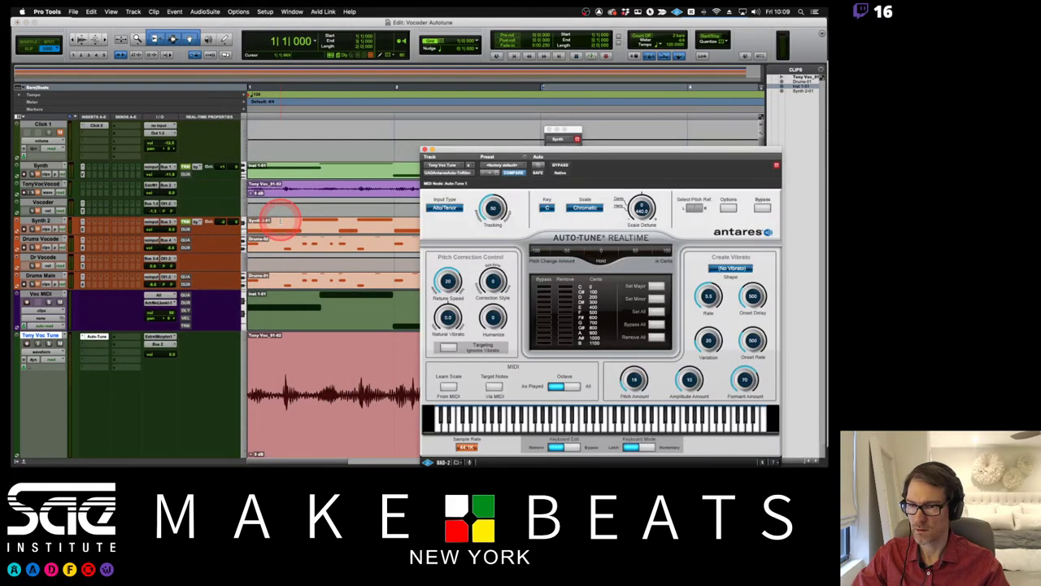
Move the Auto-Tune window aside and swap the insert to Auto-Tune Realtime Access.
{"action": "left_click", "coordinate": [616, 156]}
{"action": "left_click_drag", "start_coordinate": [617, 152], "coordinate": [559, 72]}
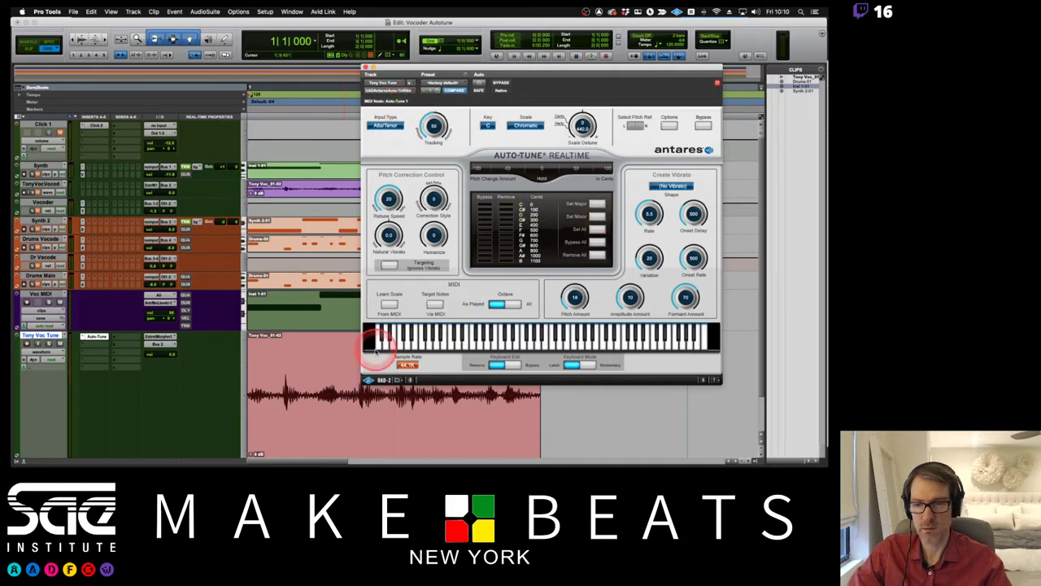
{"action": "left_click", "coordinate": [84, 337]}
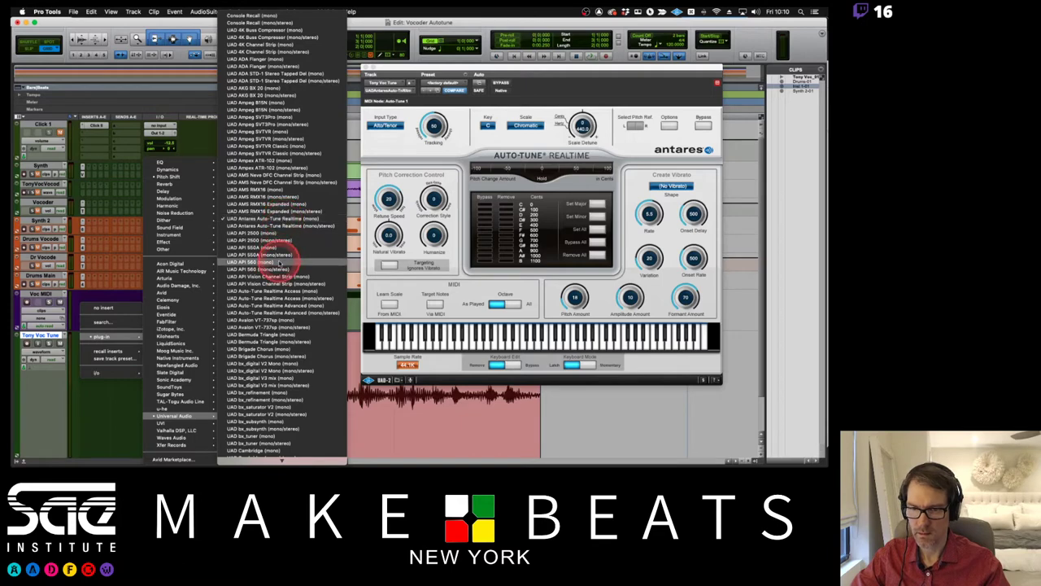
{"action": "left_click", "coordinate": [277, 291]}
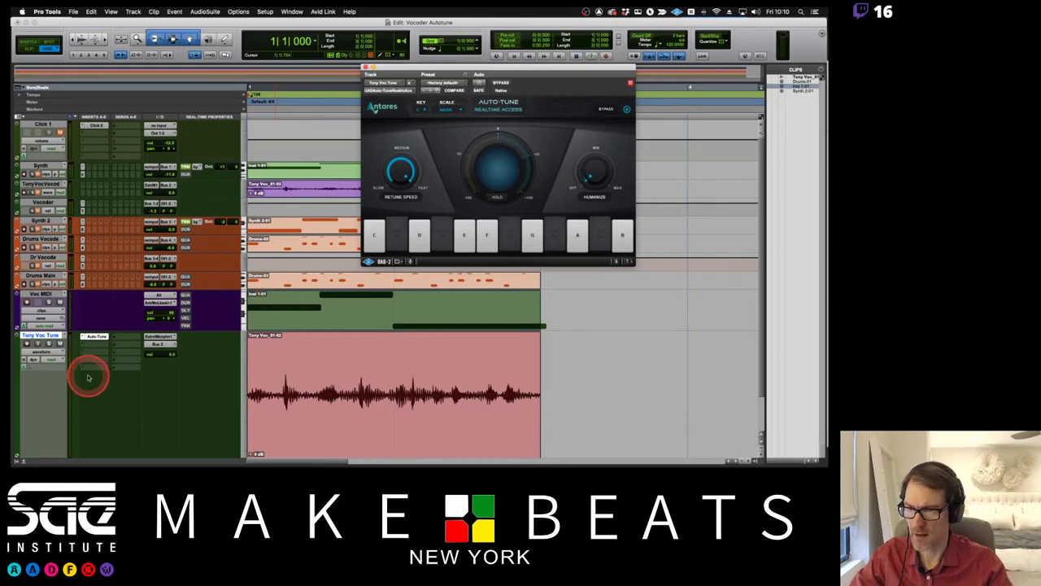
Replace the vocal insert with Auto-Tune Artist.
{"action": "left_click", "coordinate": [83, 337]}
{"action": "mouse_move", "coordinate": [103, 337]}
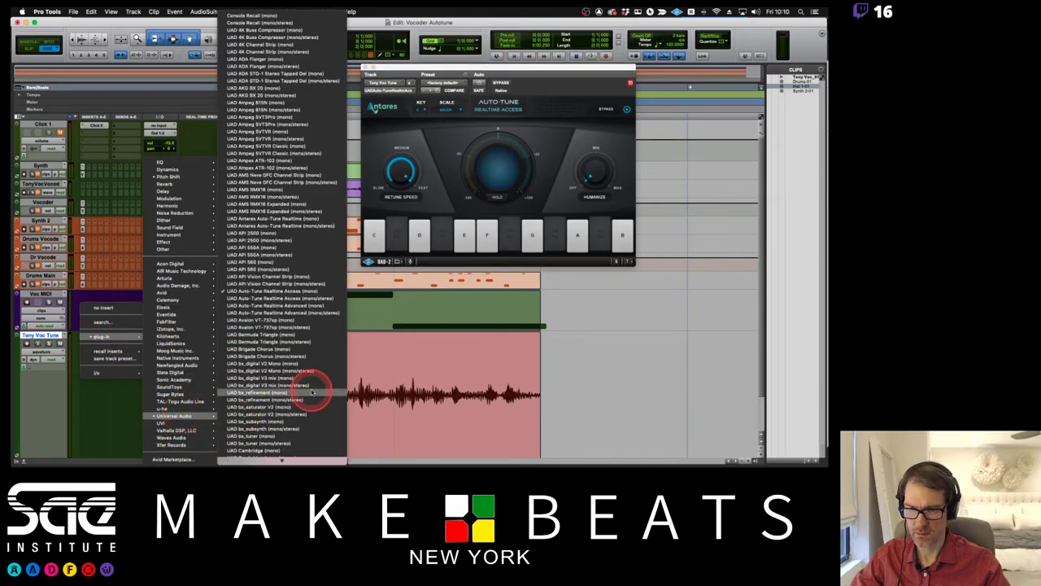
{"action": "left_click", "coordinate": [297, 306]}
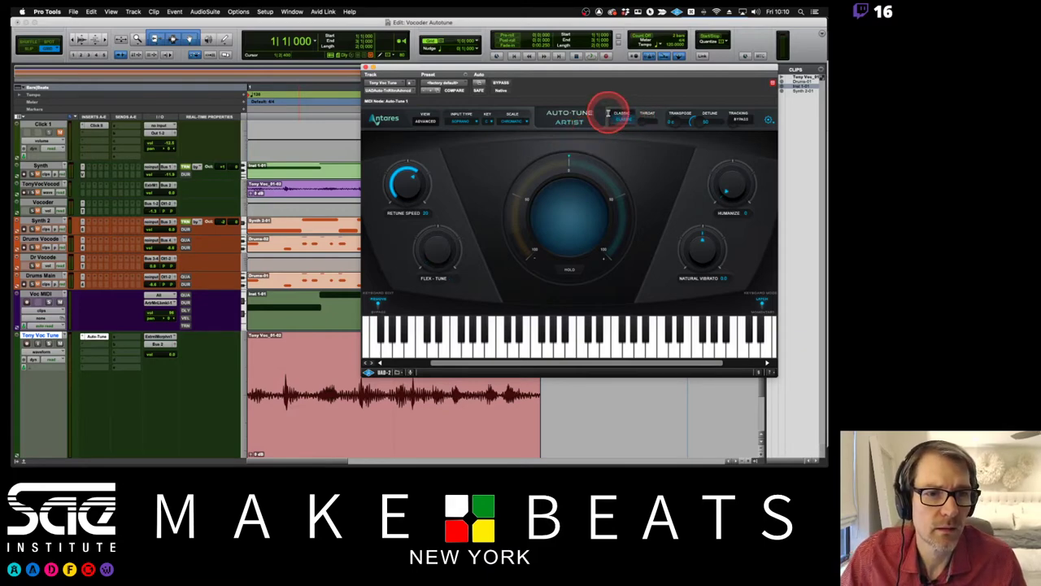
Switch Classic mode off in Auto-Tune Artist, briefly checking the Advanced view.
{"action": "left_click_drag", "start_coordinate": [623, 69], "coordinate": [587, 113]}
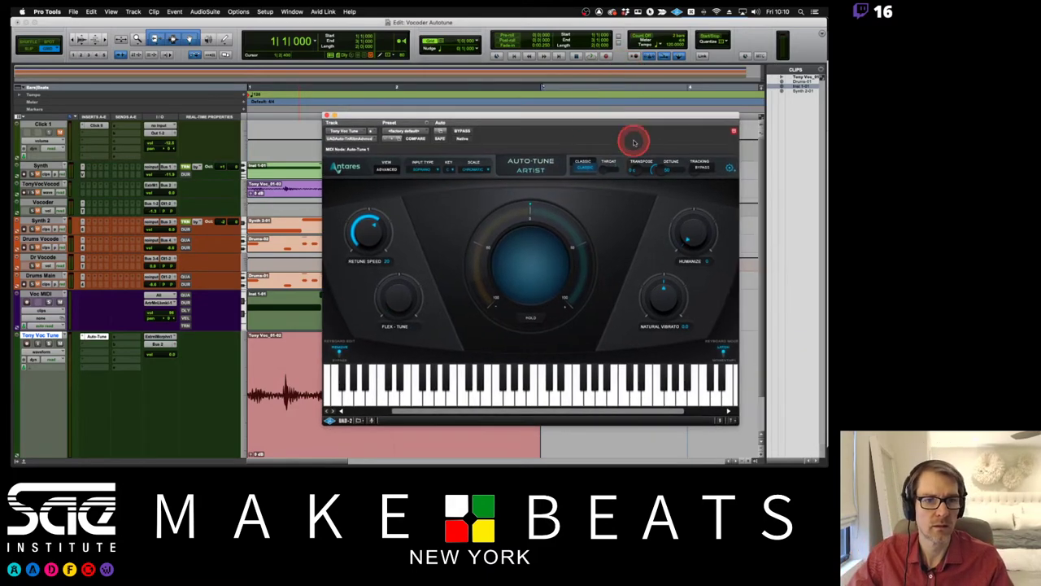
{"action": "left_click", "coordinate": [587, 168]}
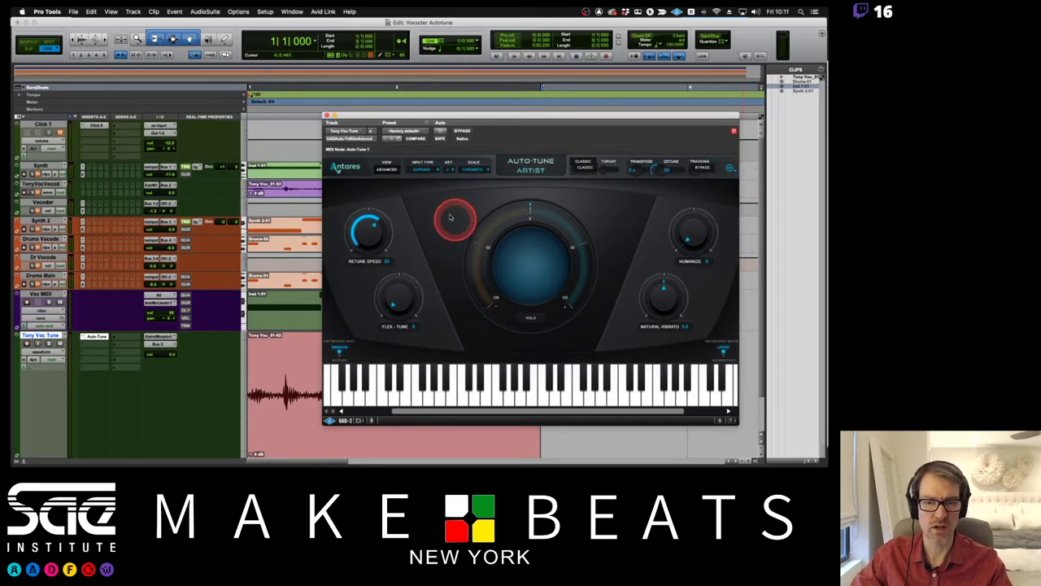
{"action": "left_click", "coordinate": [387, 169]}
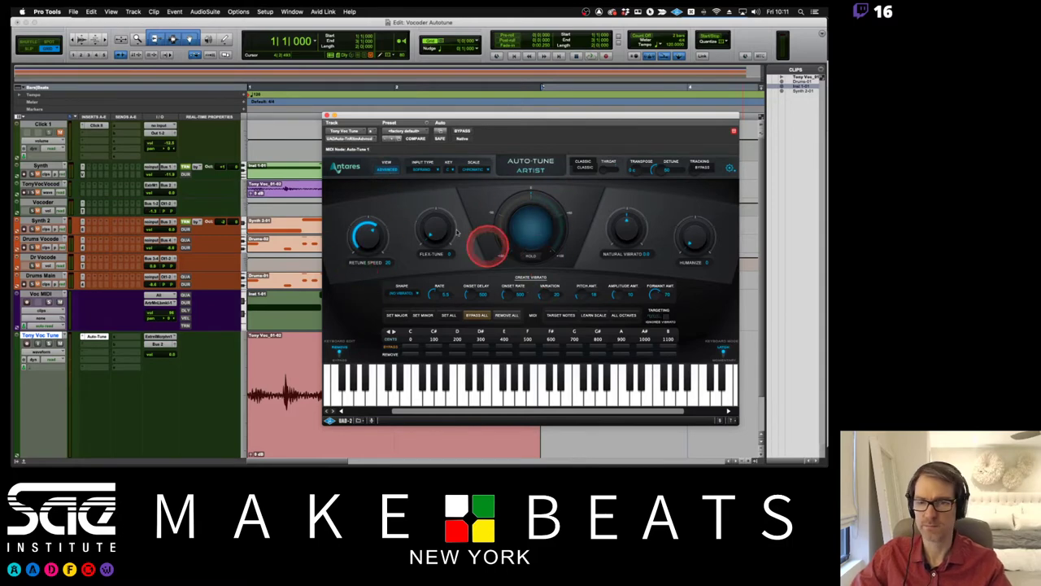
{"action": "left_click", "coordinate": [387, 169]}
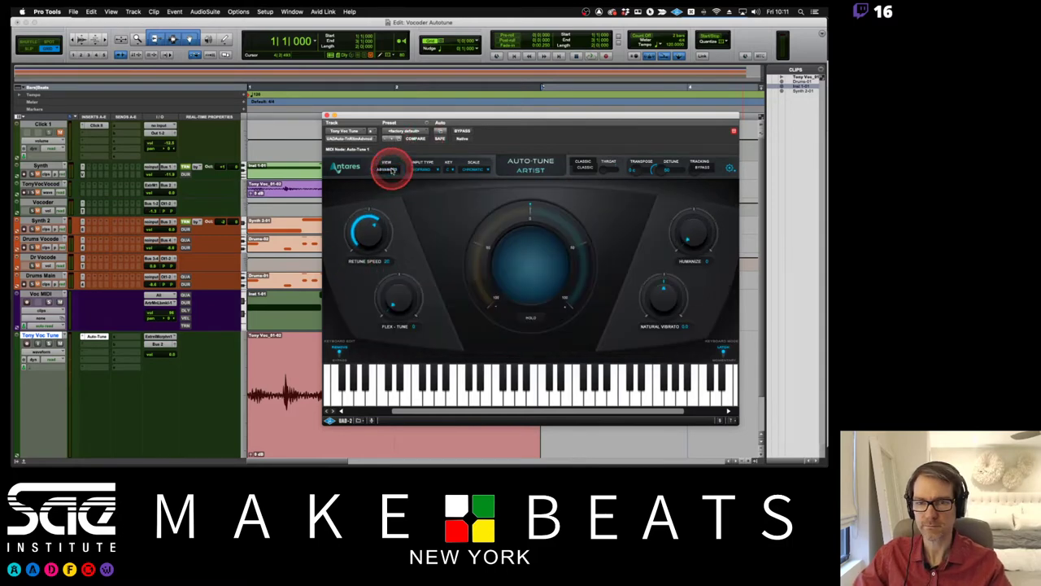
{"action": "left_click", "coordinate": [96, 341]}
Swap the vocal insert back to Auto-Tune Realtime Access and move its window aside.
{"action": "mouse_move", "coordinate": [102, 336]}
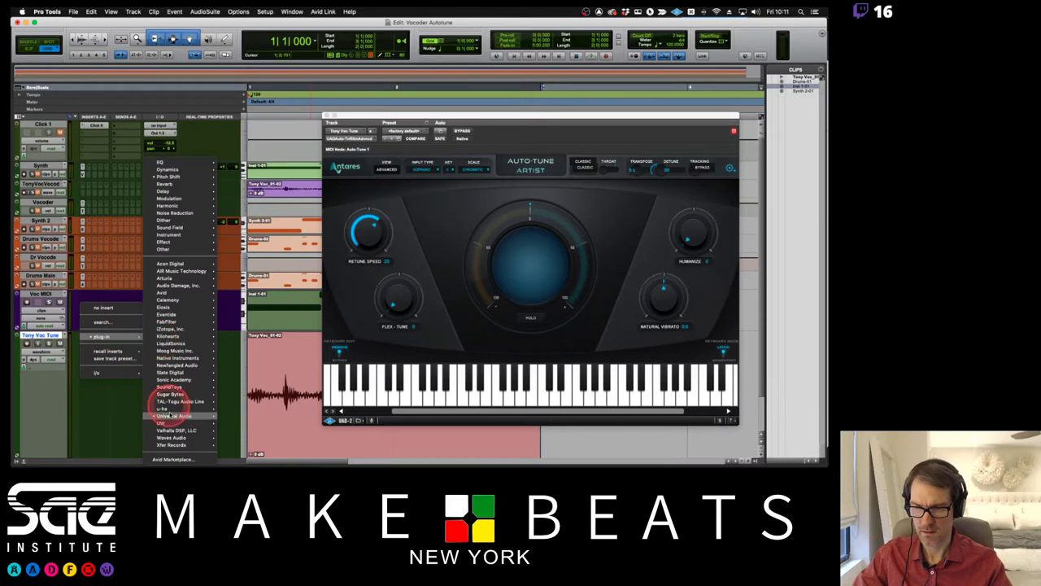
{"action": "mouse_move", "coordinate": [171, 416]}
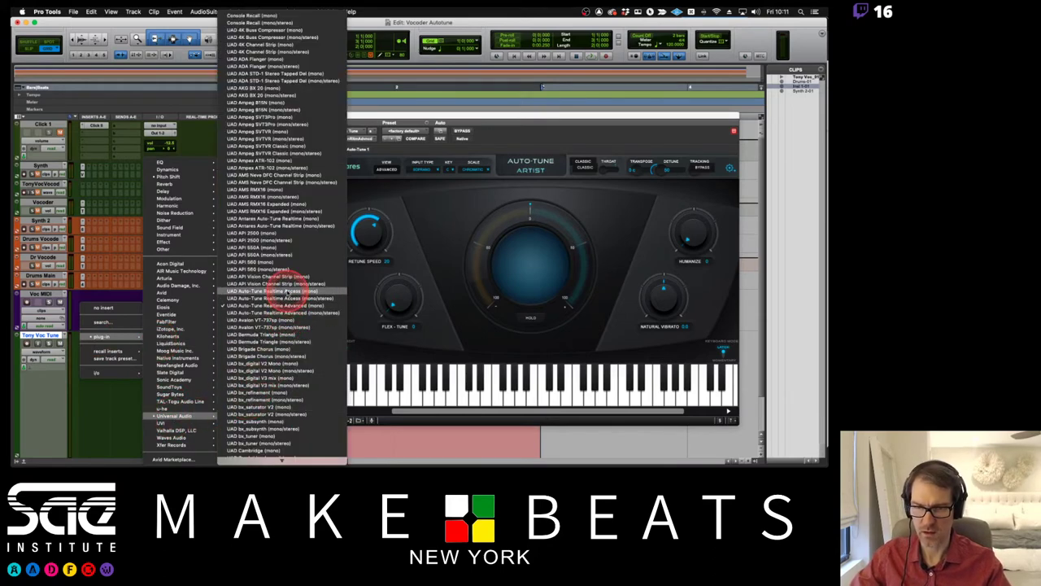
{"action": "left_click", "coordinate": [287, 292]}
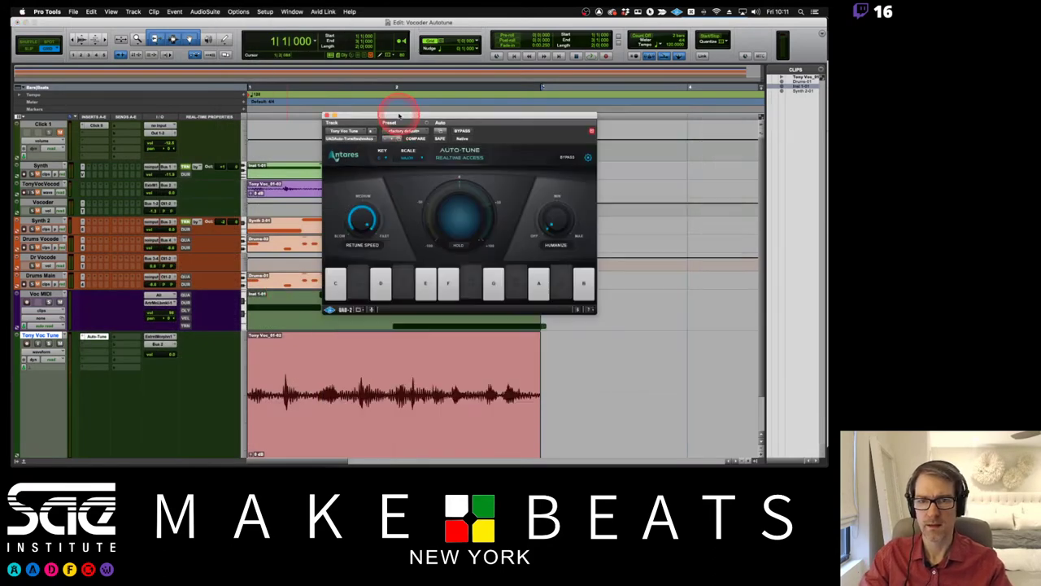
{"action": "left_click_drag", "start_coordinate": [395, 115], "coordinate": [424, 92]}
Toggle the Auto-Tune bypass to compare, and route Tony Voc Tune to Out 1-2.
{"action": "left_click", "coordinate": [97, 335], "text": "super"}
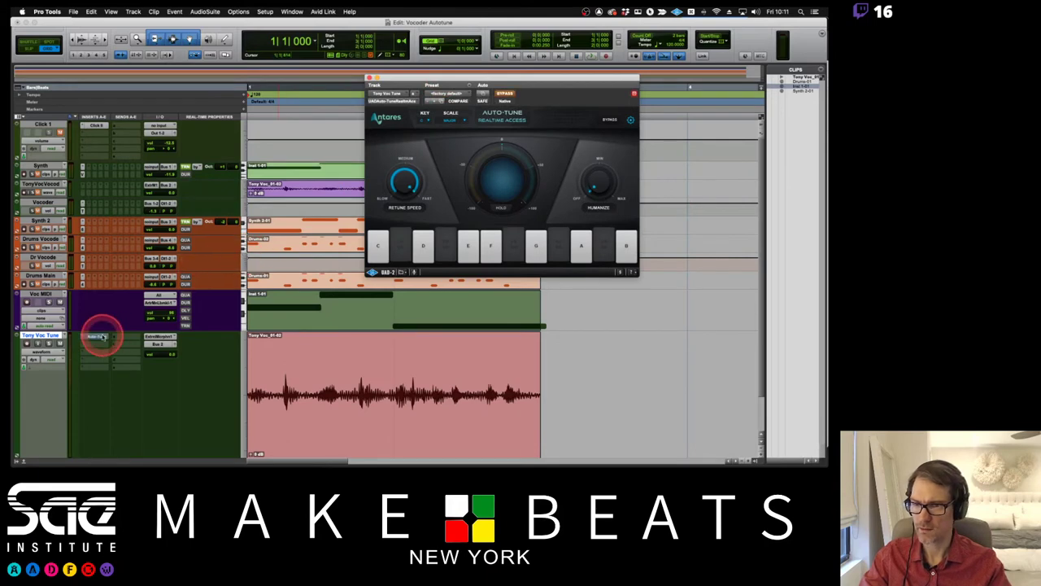
{"action": "left_click", "coordinate": [49, 345]}
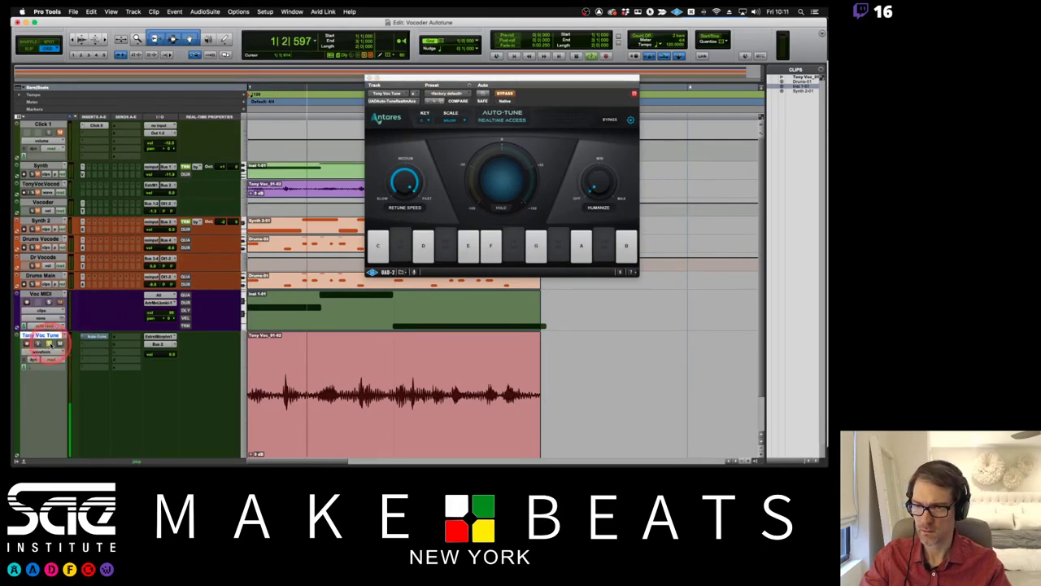
{"action": "left_click", "coordinate": [157, 344]}
{"action": "mouse_move", "coordinate": [156, 345]}
{"action": "left_click", "coordinate": [216, 348]}
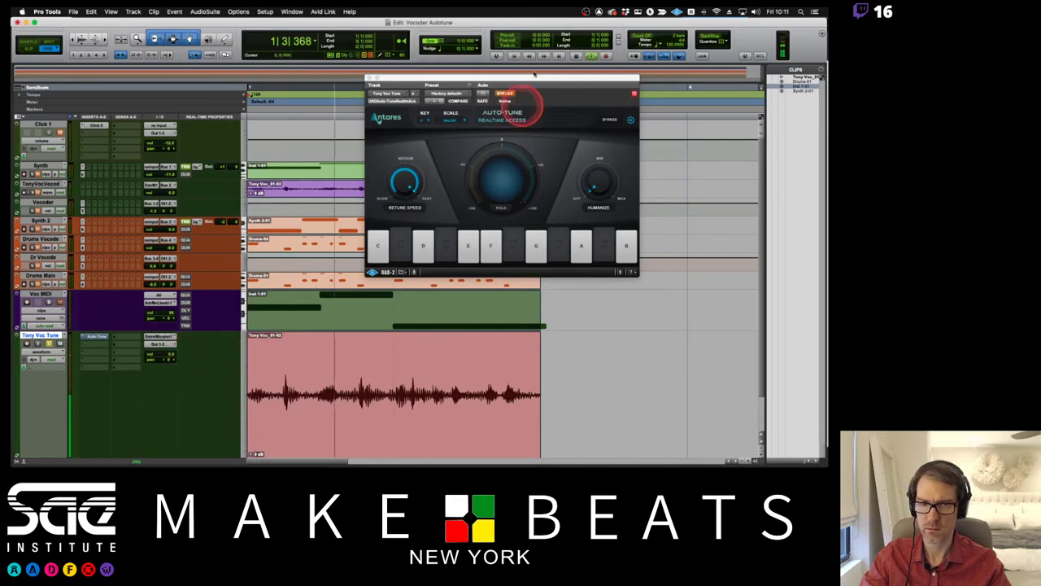
Move the Auto-Tune insert down one slot, stop playback, and zoom the timeline out and in.
{"action": "left_click_drag", "start_coordinate": [499, 79], "coordinate": [519, 45]}
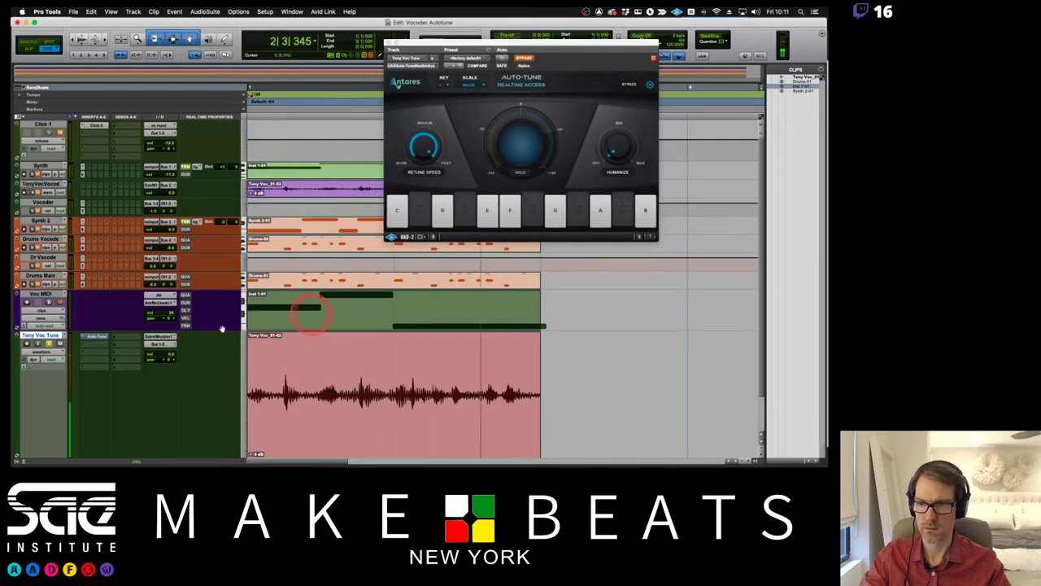
{"action": "mouse_move", "coordinate": [95, 348]}
{"action": "left_mouse_down"}
{"action": "mouse_move", "coordinate": [115, 343]}
{"action": "mouse_move", "coordinate": [106, 342]}
{"action": "left_mouse_up"}
{"action": "key", "text": "space"}
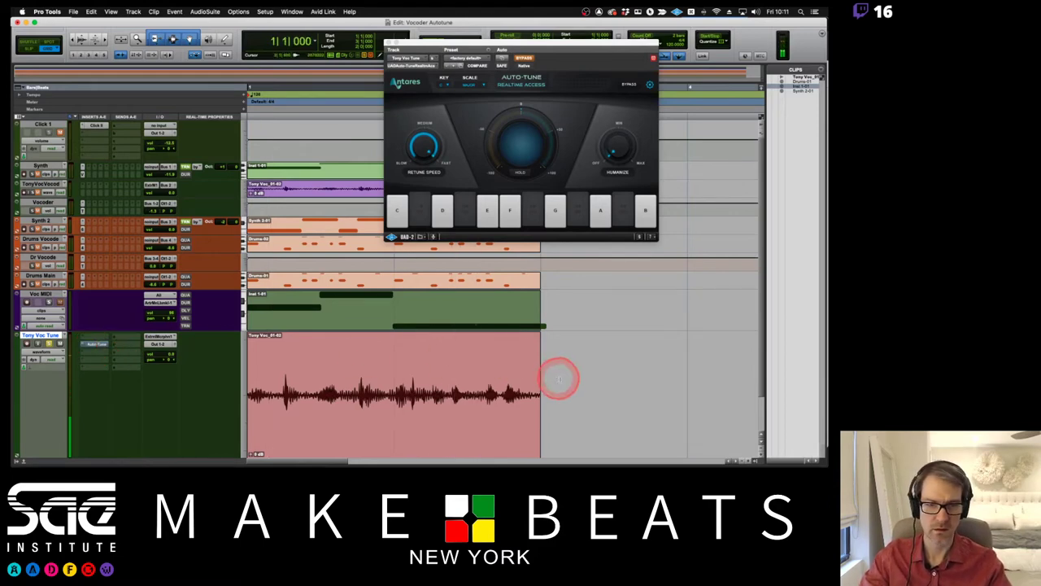
{"action": "key", "text": "r"}
{"action": "key", "text": "r"}
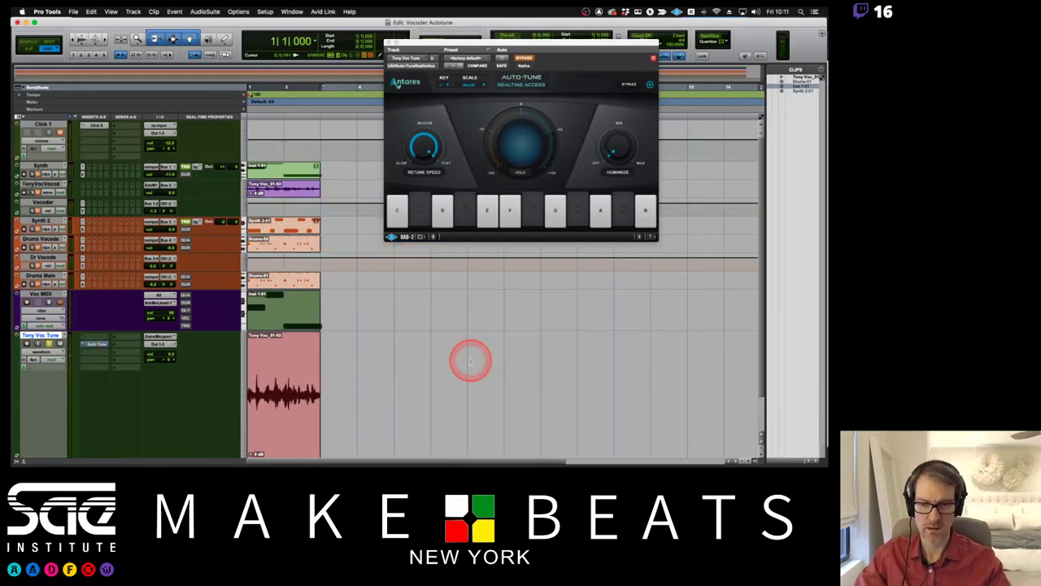
{"action": "key", "text": "t"}
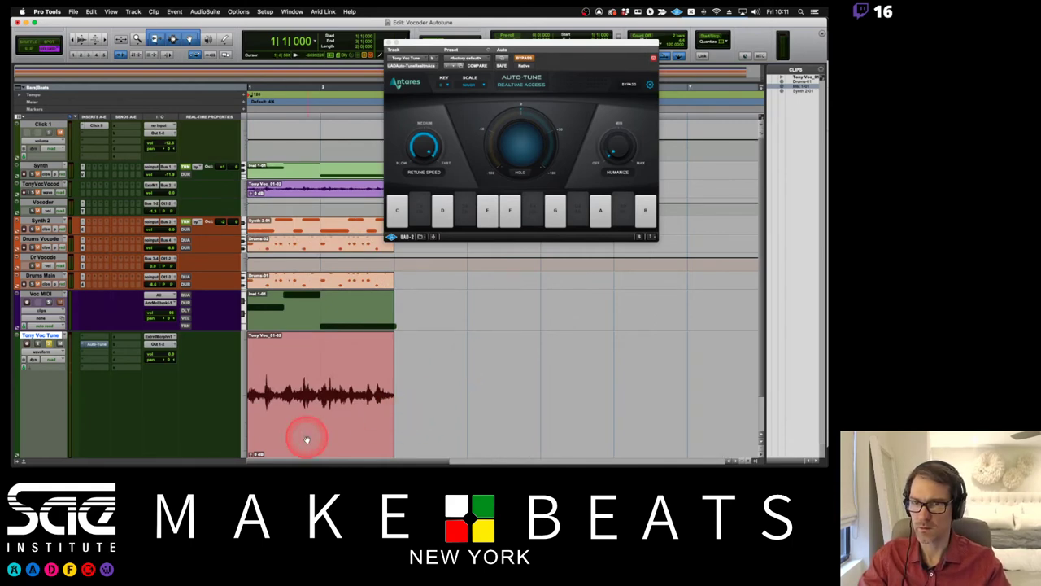
Move the Tony Voc_01-02 clip later and stretch its start and end outward.
{"action": "left_click_drag", "start_coordinate": [306, 440], "coordinate": [453, 431]}
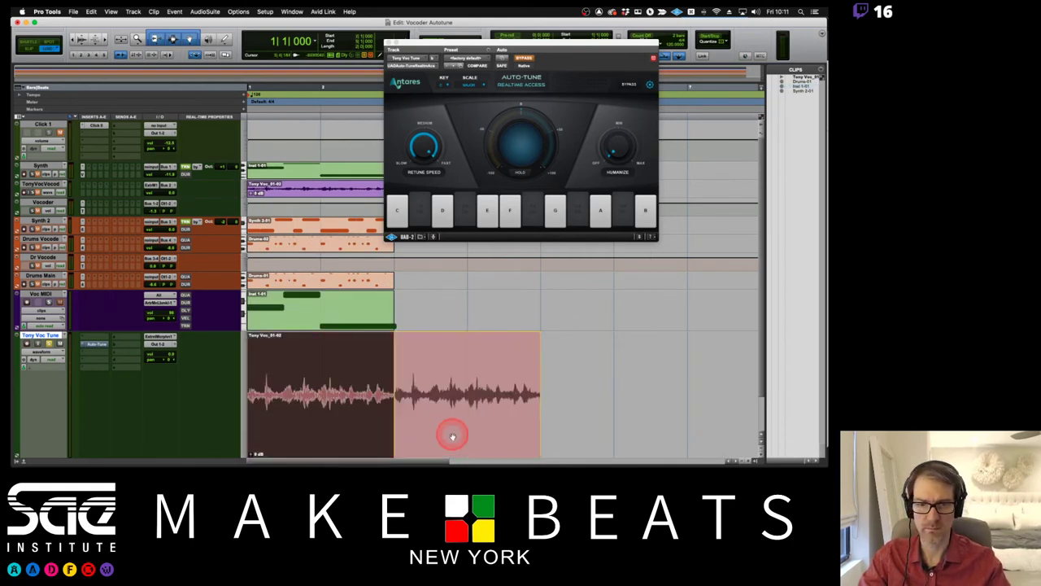
{"action": "left_click_drag", "start_coordinate": [397, 386], "coordinate": [229, 388]}
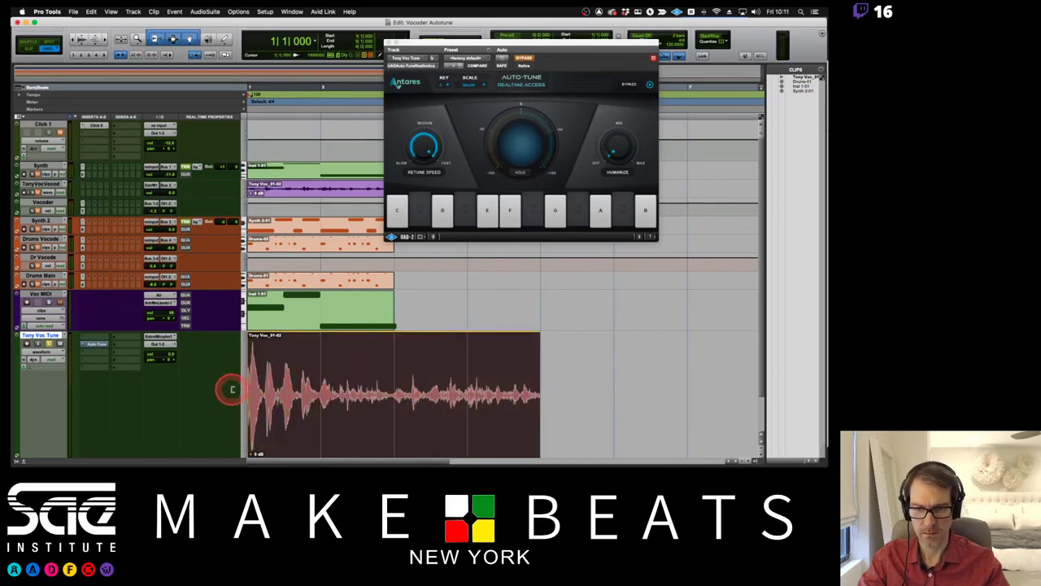
{"action": "left_click_drag", "start_coordinate": [545, 399], "coordinate": [635, 388]}
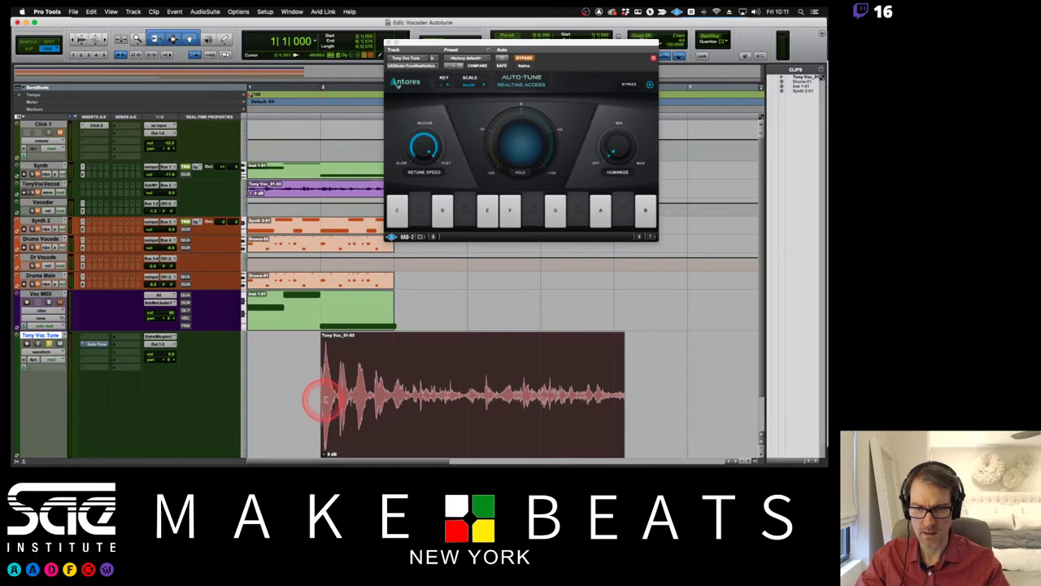
{"action": "left_click_drag", "start_coordinate": [318, 399], "coordinate": [243, 401]}
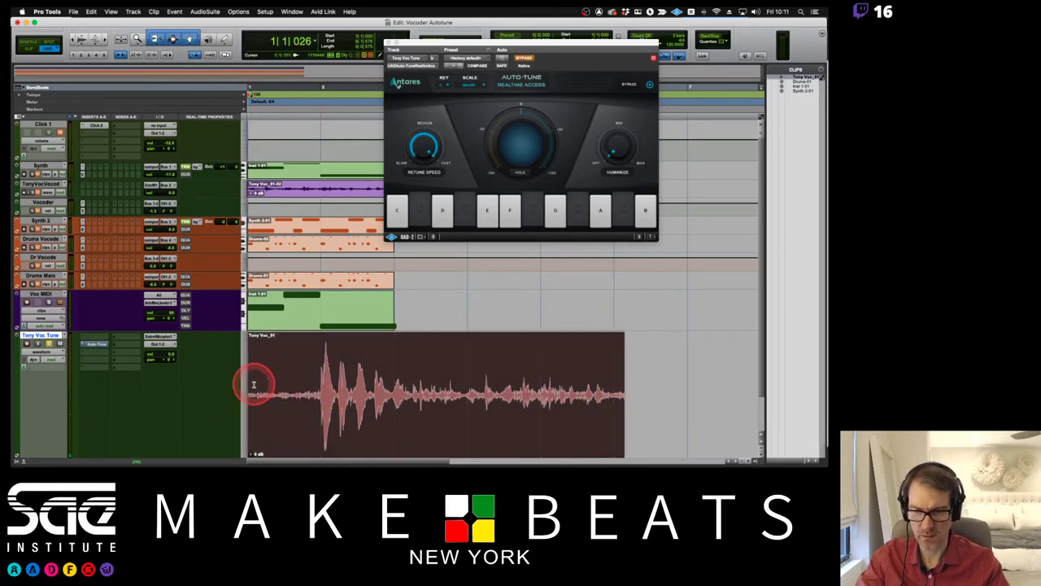
Split the vocal clip at bar 2 into Tony Voc_01-04 and Tony Voc_01-05, then audition it.
{"action": "left_click", "coordinate": [325, 371]}
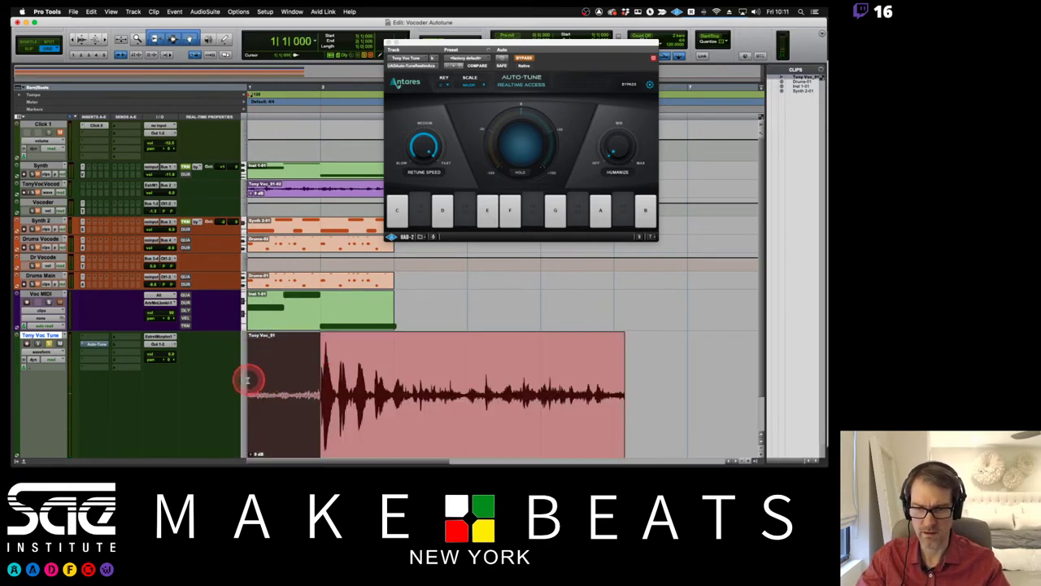
{"action": "key", "text": "super+e"}
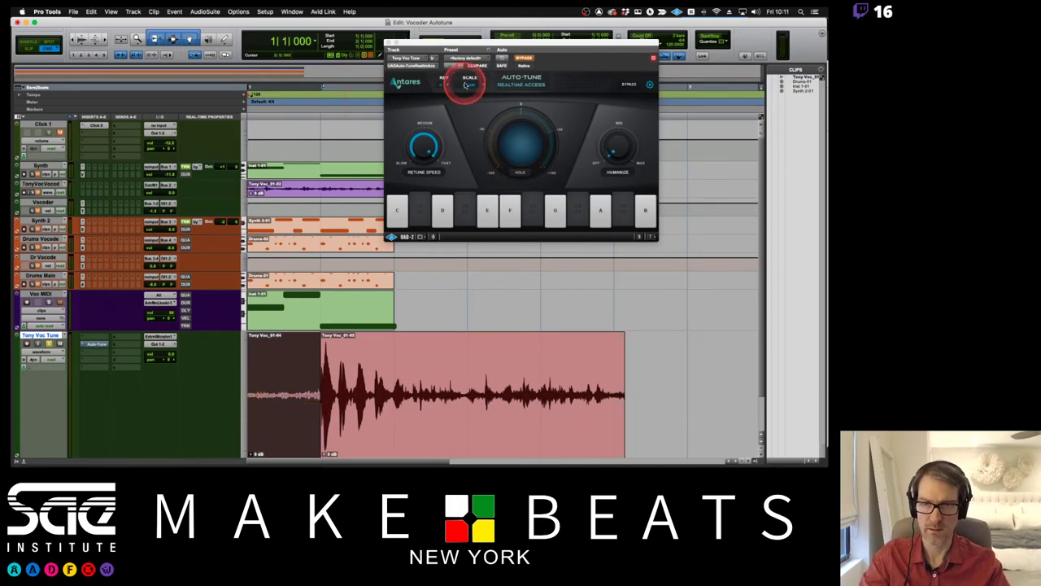
{"action": "key", "text": "space"}
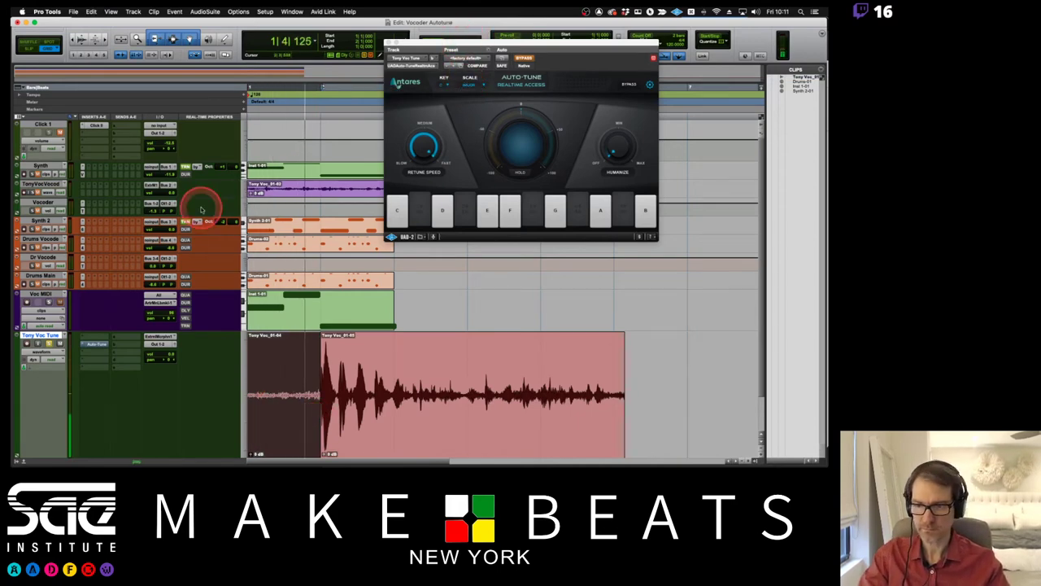
Move the Auto-Tune insert down a slot and close the Auto-Tune Realtime Access window.
{"action": "left_click_drag", "start_coordinate": [100, 344], "coordinate": [319, 90]}
{"action": "key", "text": "space"}
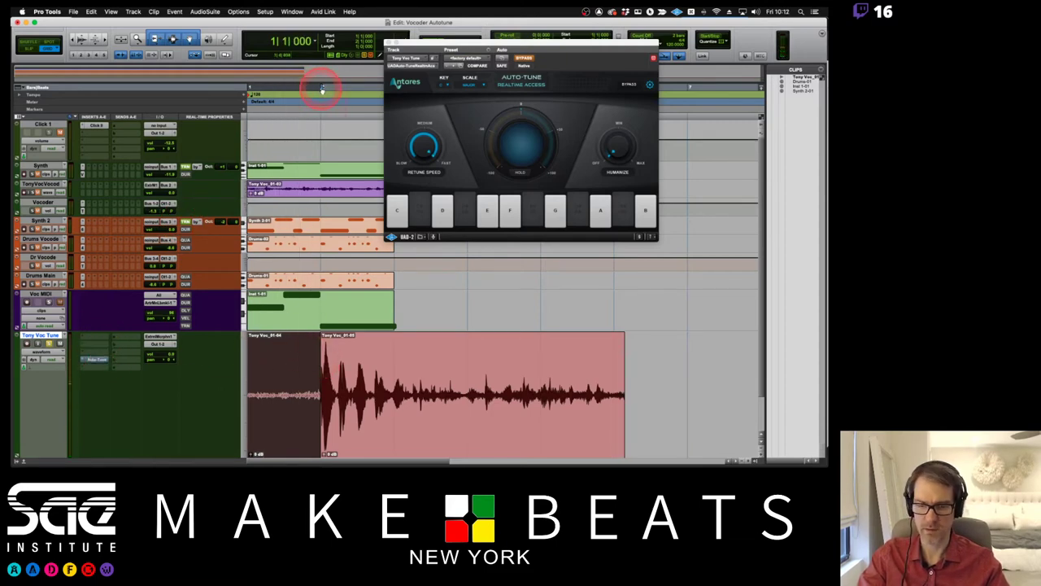
{"action": "key", "text": "super+bracketright"}
{"action": "left_click_drag", "start_coordinate": [419, 42], "coordinate": [529, 123]}
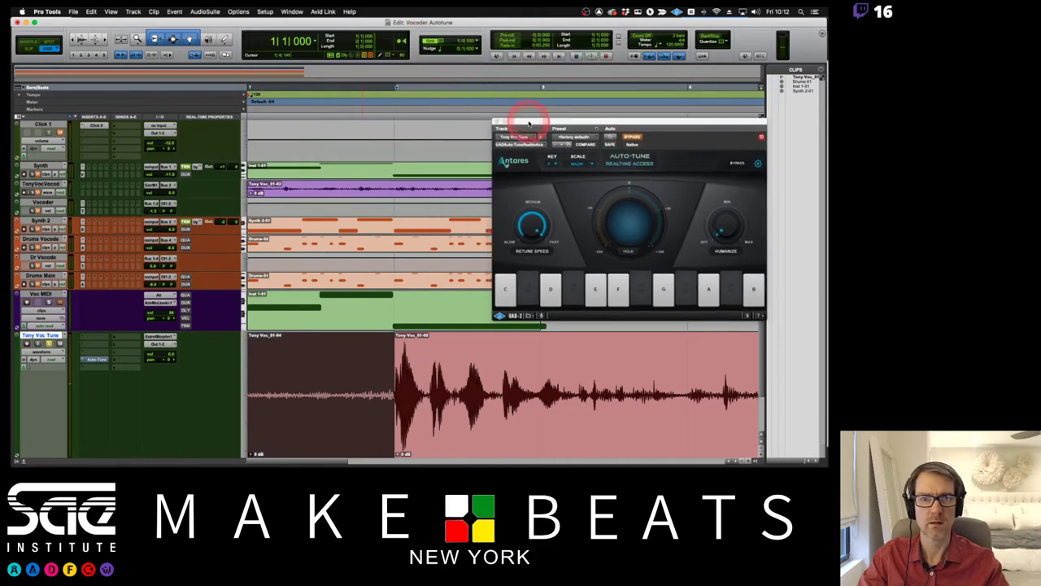
{"action": "left_click", "coordinate": [496, 120]}
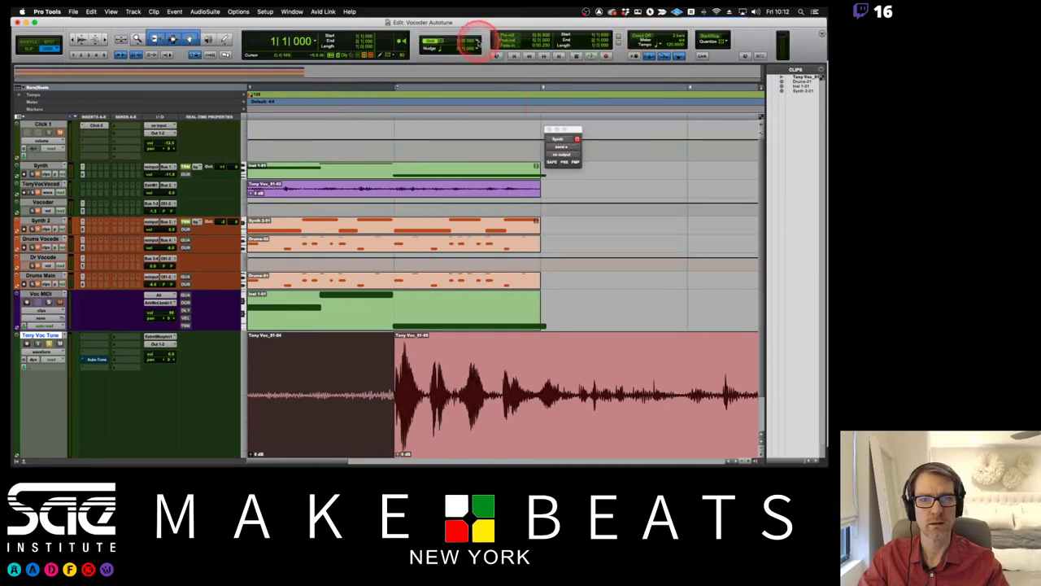
Shorten the timeline selection to the first bar and play it.
{"action": "left_click", "coordinate": [483, 41]}
{"action": "left_click", "coordinate": [411, 74]}
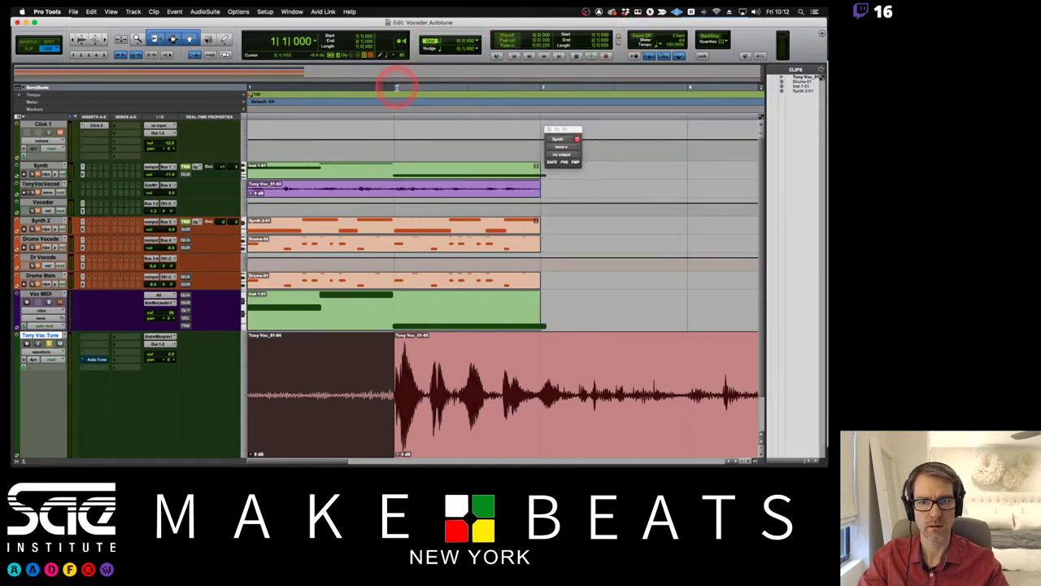
{"action": "left_click_drag", "start_coordinate": [396, 88], "coordinate": [320, 87]}
{"action": "key", "text": "space"}
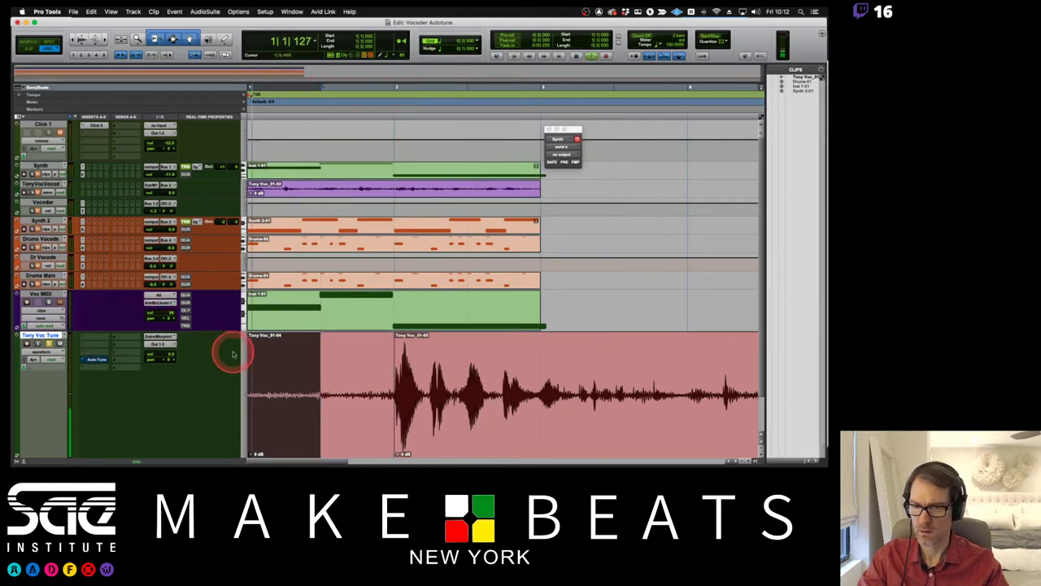
Insert EQ3 1-Band on Tony Voc Tune as a high-pass around 159 Hz, 12 dB/oct.
{"action": "key", "text": "space"}
{"action": "left_click", "coordinate": [91, 337]}
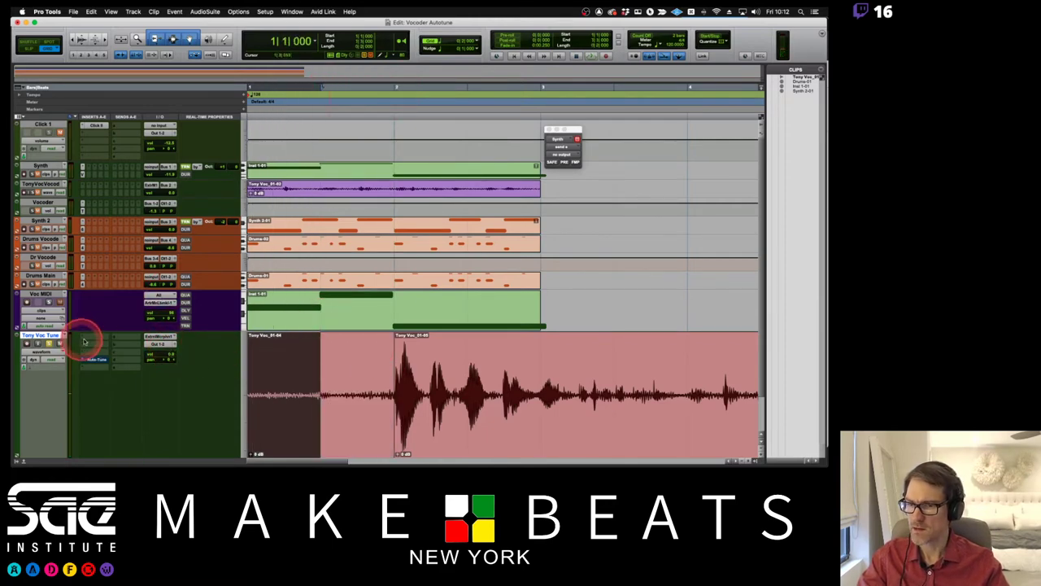
{"action": "mouse_move", "coordinate": [124, 337]}
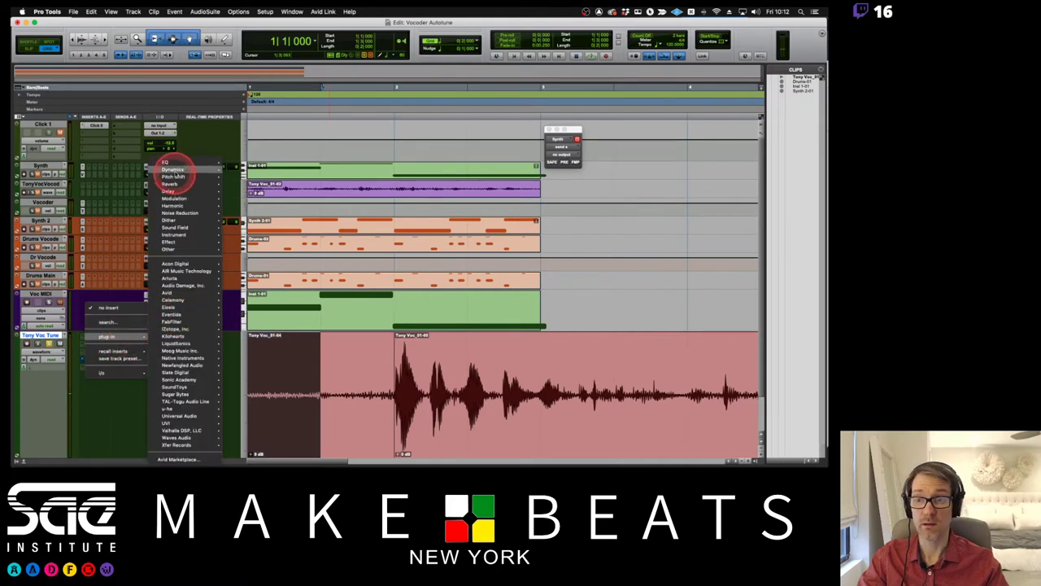
{"action": "mouse_move", "coordinate": [174, 163]}
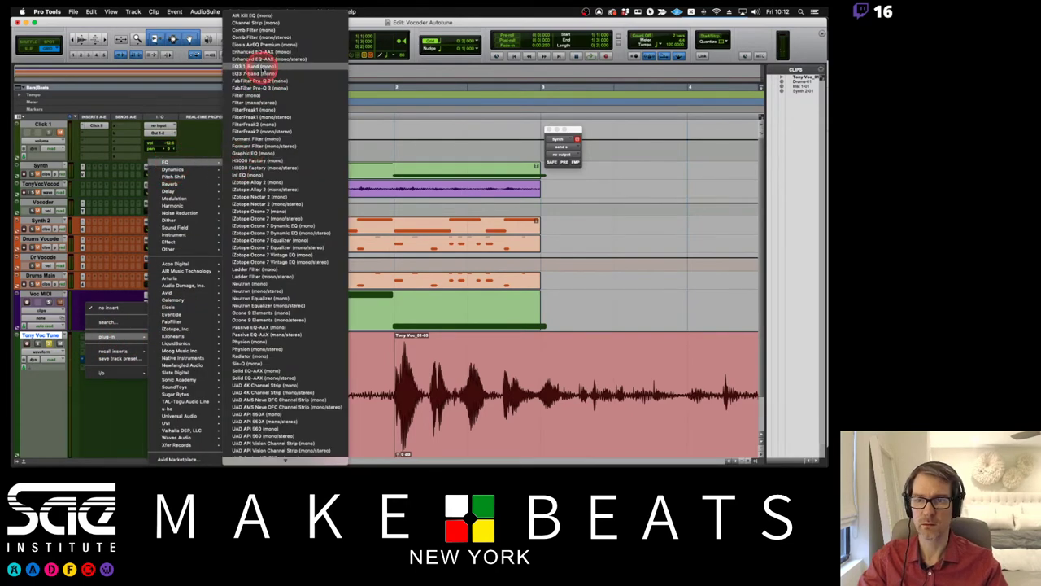
{"action": "left_click", "coordinate": [252, 66]}
{"action": "left_click", "coordinate": [504, 203]}
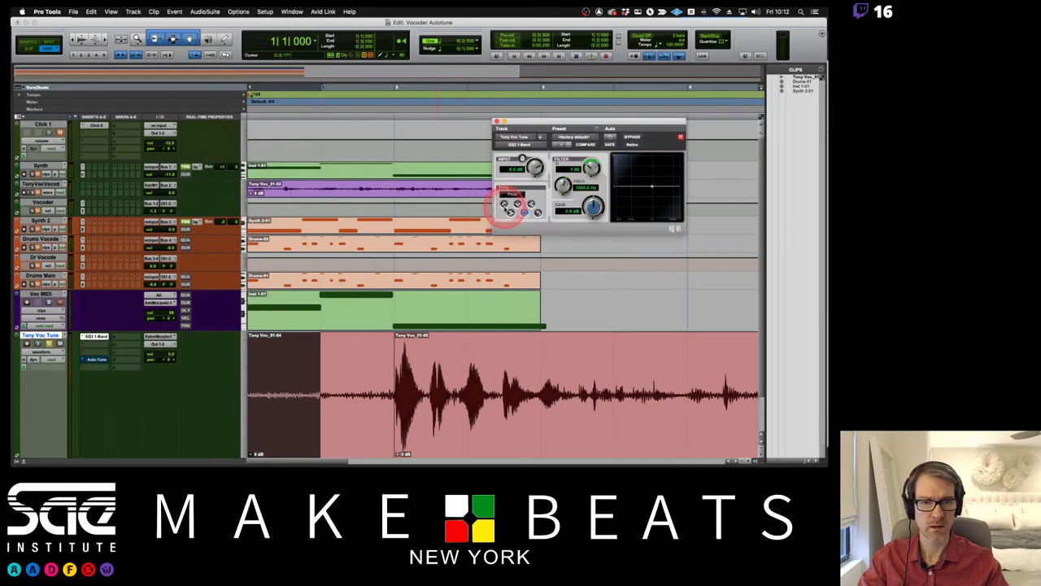
{"action": "left_click_drag", "start_coordinate": [565, 185], "coordinate": [569, 202]}
{"action": "key", "text": "space"}
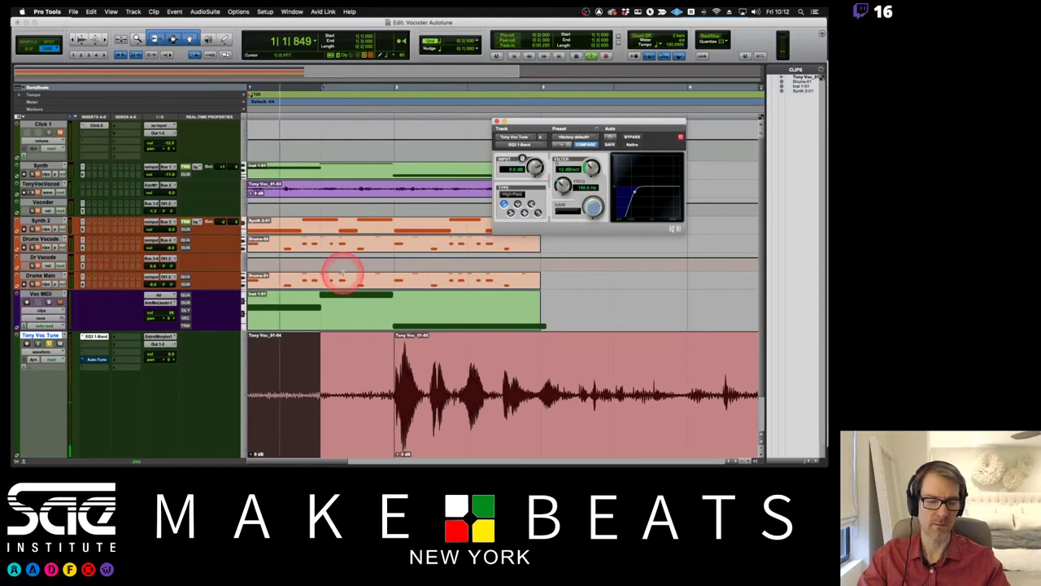
{"action": "left_click", "coordinate": [298, 355]}
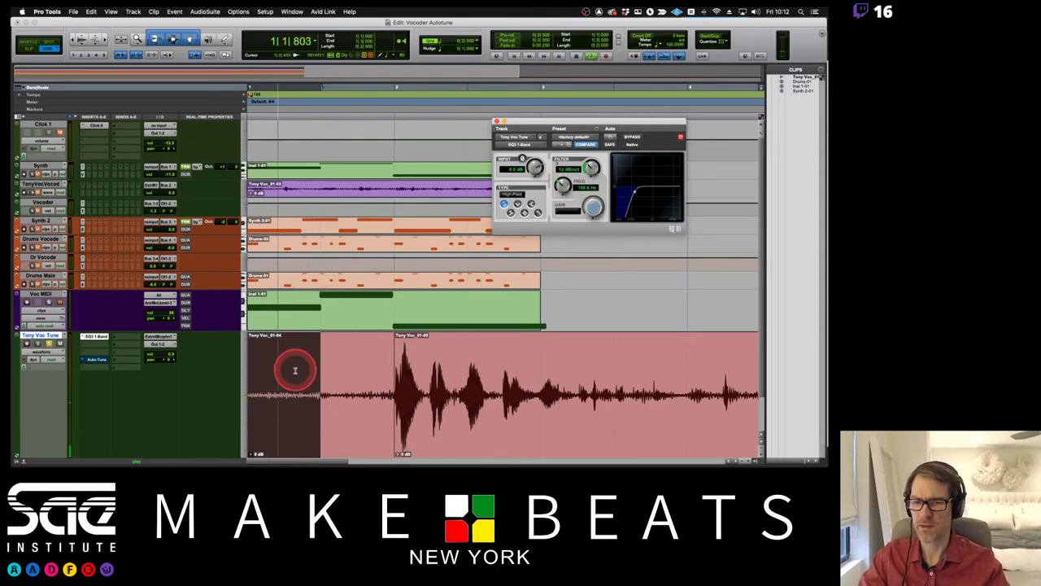
{"action": "left_click", "coordinate": [96, 340]}
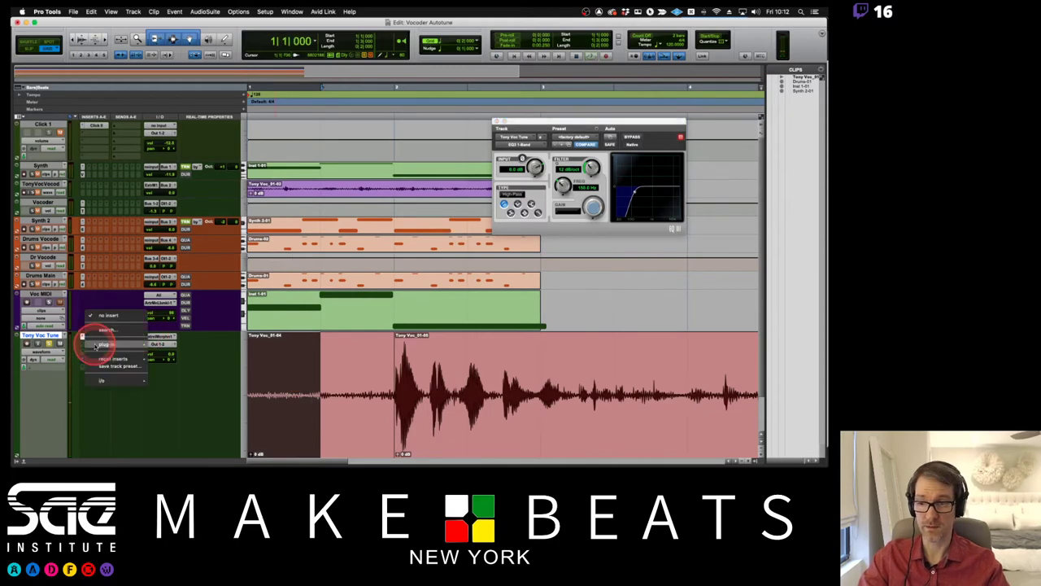
Add an EQ3 7-Band with narrow cuts of ~13 dB near 800 Hz and ~10 dB near 3.8 kHz.
{"action": "mouse_move", "coordinate": [138, 343]}
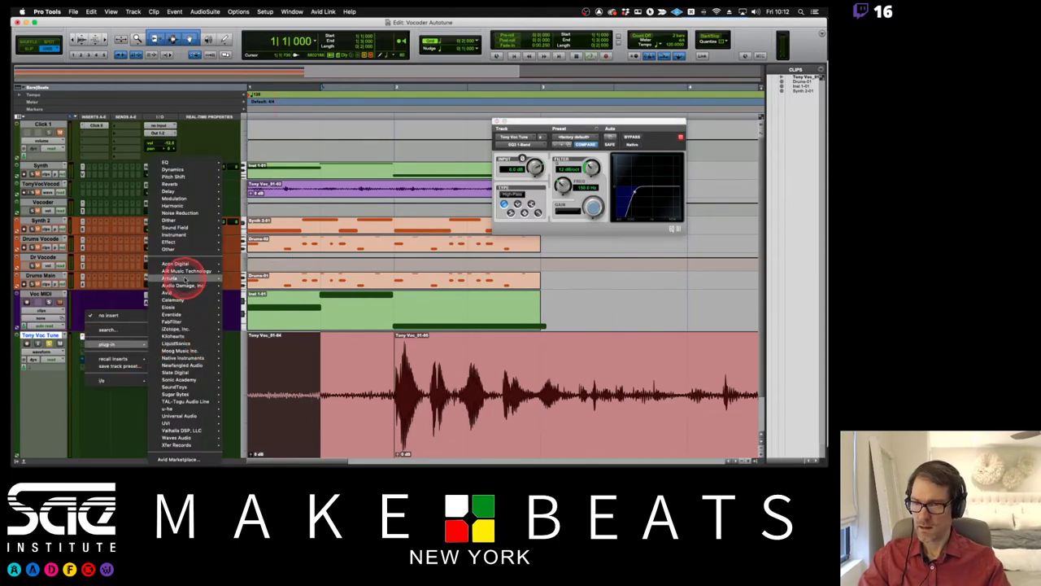
{"action": "mouse_move", "coordinate": [187, 162]}
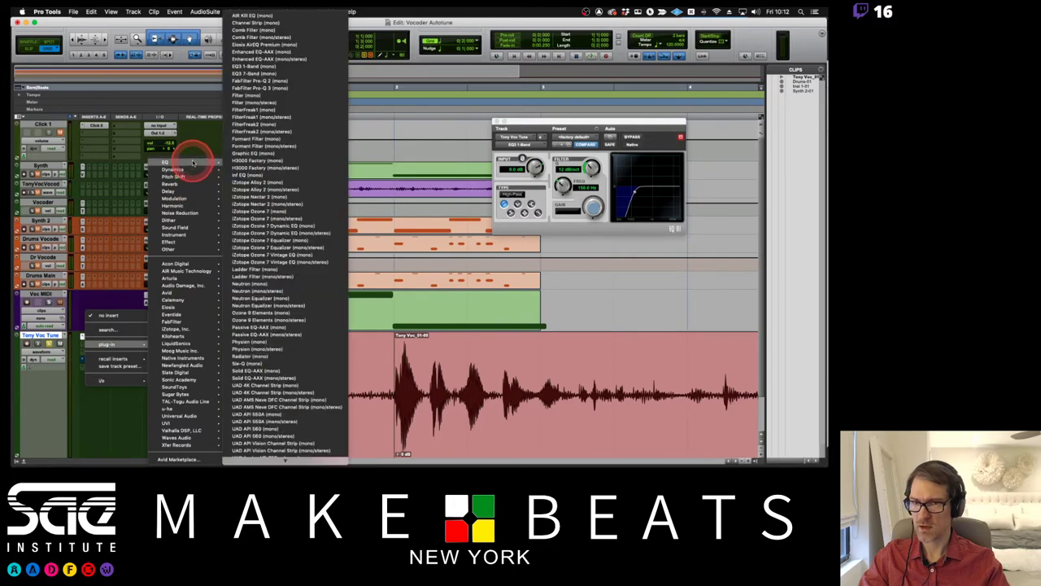
{"action": "left_click", "coordinate": [260, 73]}
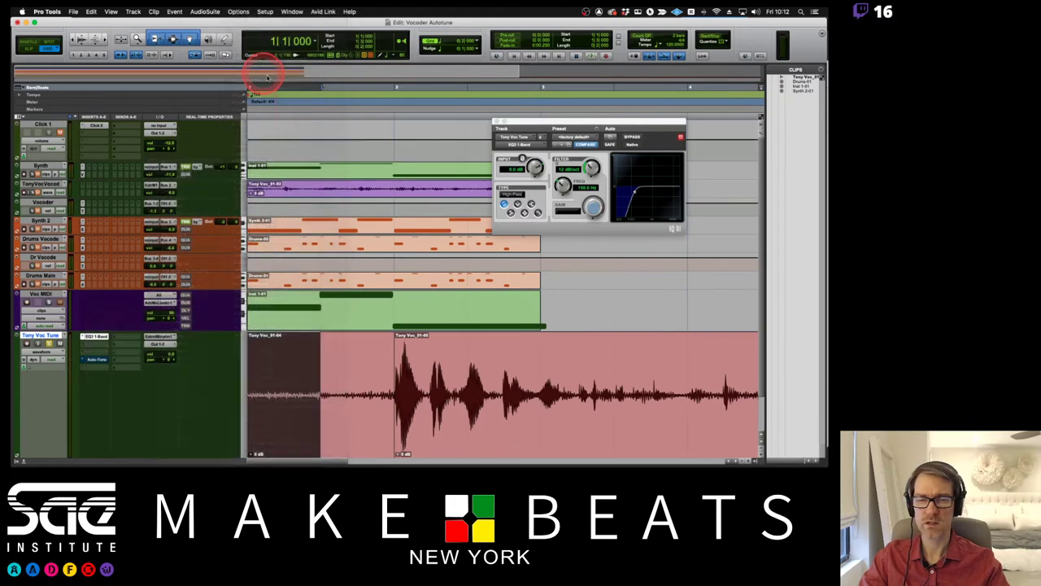
{"action": "left_click_drag", "start_coordinate": [560, 121], "coordinate": [377, 104]}
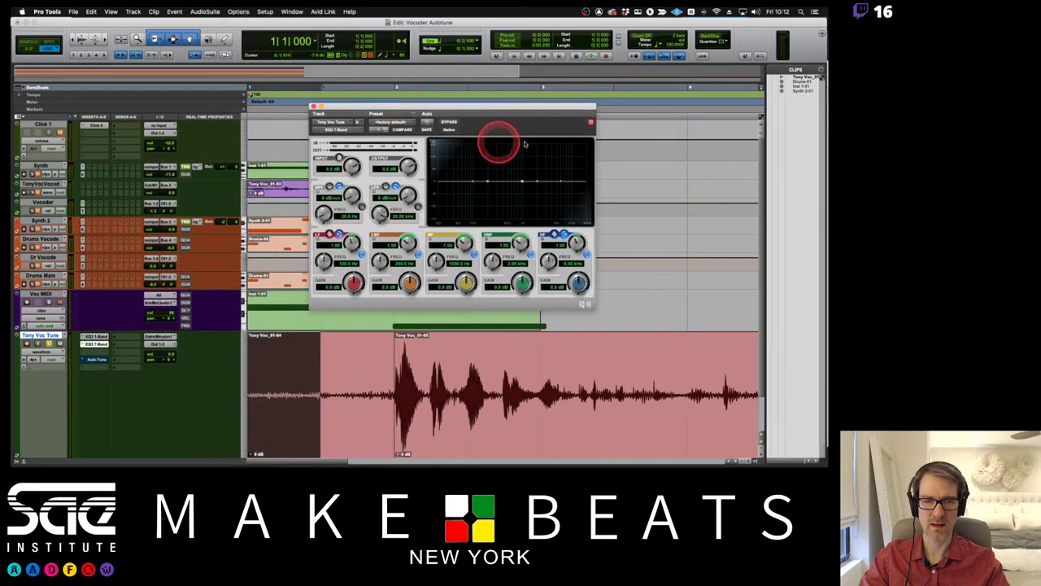
{"action": "left_click_drag", "start_coordinate": [533, 180], "coordinate": [533, 207]}
{"action": "left_click_drag", "start_coordinate": [521, 242], "coordinate": [515, 214]}
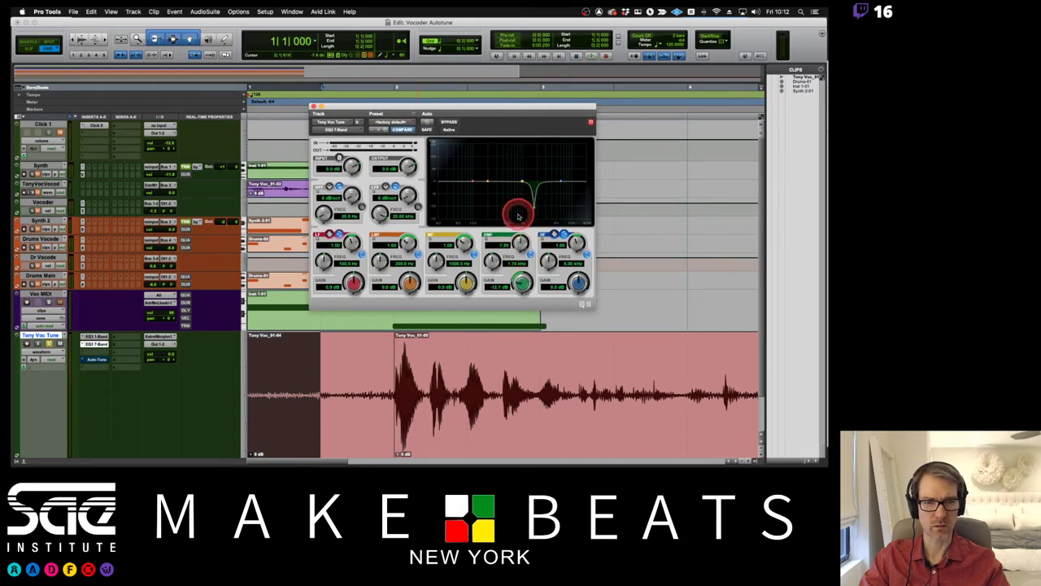
{"action": "left_click_drag", "start_coordinate": [494, 260], "coordinate": [484, 298]}
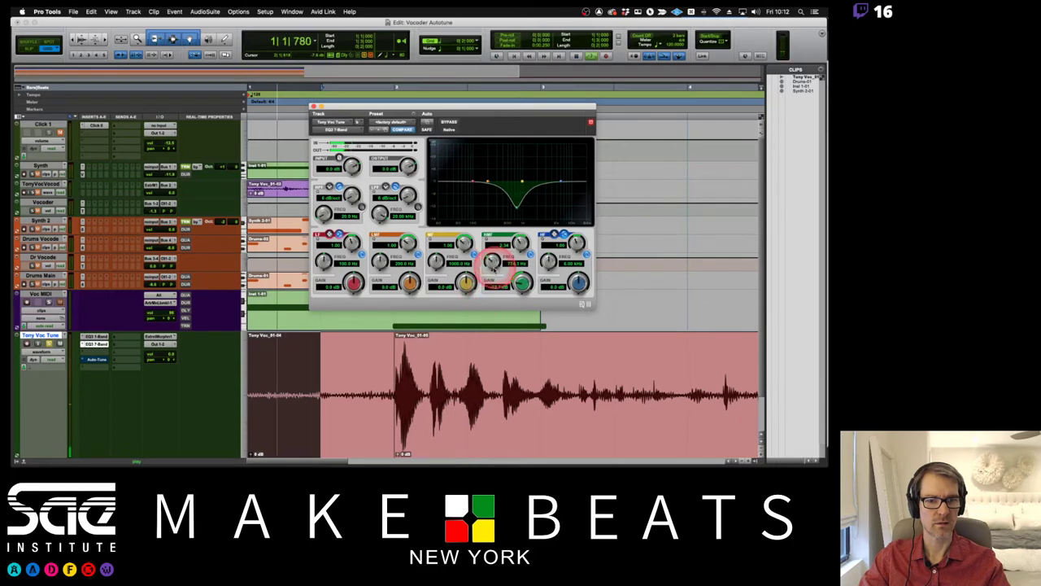
{"action": "left_click_drag", "start_coordinate": [553, 199], "coordinate": [519, 214]}
Adjust the vocal track's volume while auditioning from bar 2 and from 4|3|000.
{"action": "mouse_move", "coordinate": [406, 379]}
{"action": "left_mouse_down"}
{"action": "mouse_move", "coordinate": [396, 379]}
{"action": "mouse_move", "coordinate": [411, 390]}
{"action": "left_mouse_up"}
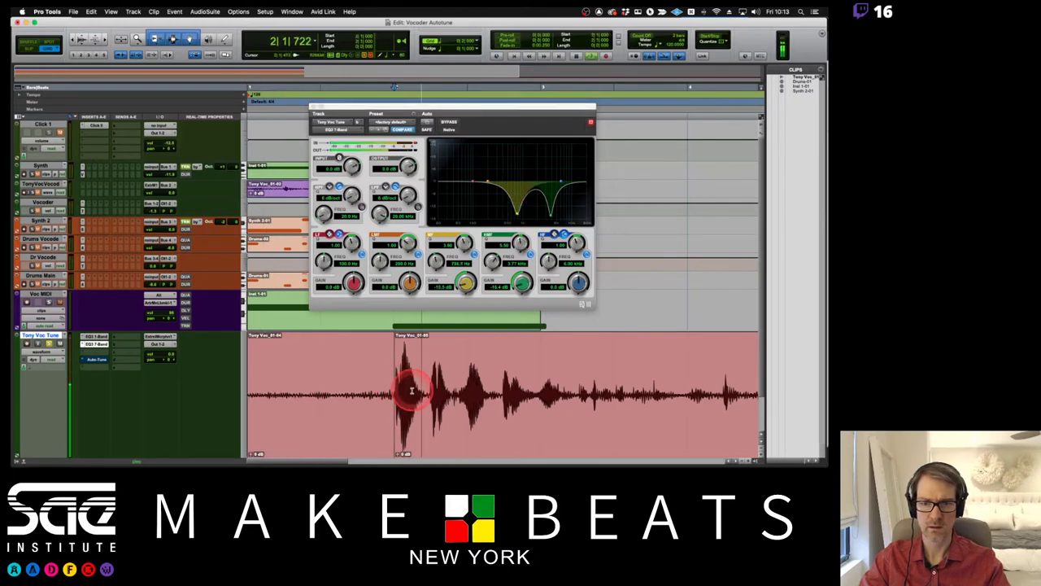
{"action": "left_click_drag", "start_coordinate": [167, 349], "coordinate": [168, 354]}
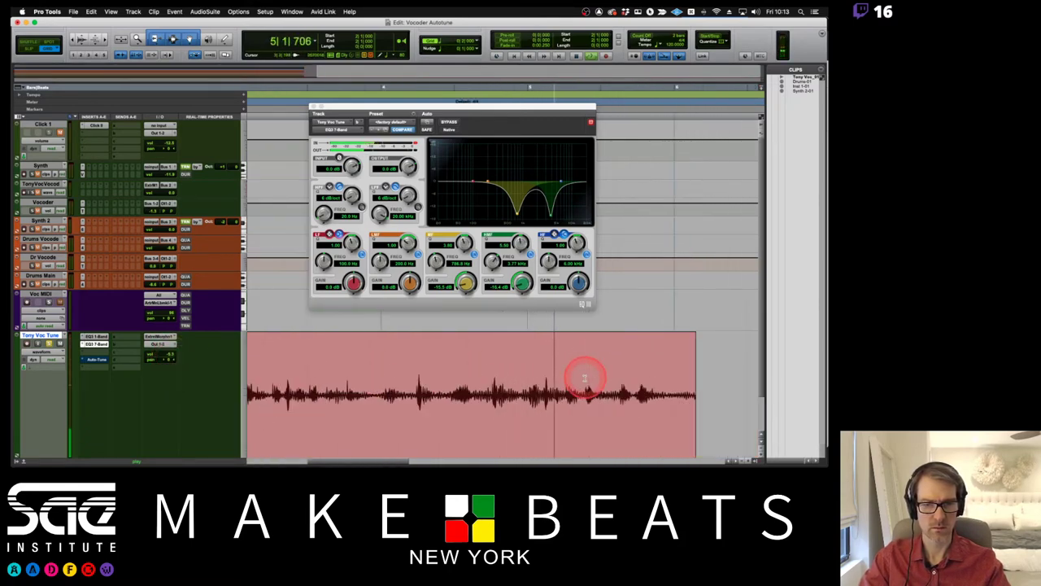
{"action": "key", "text": "space"}
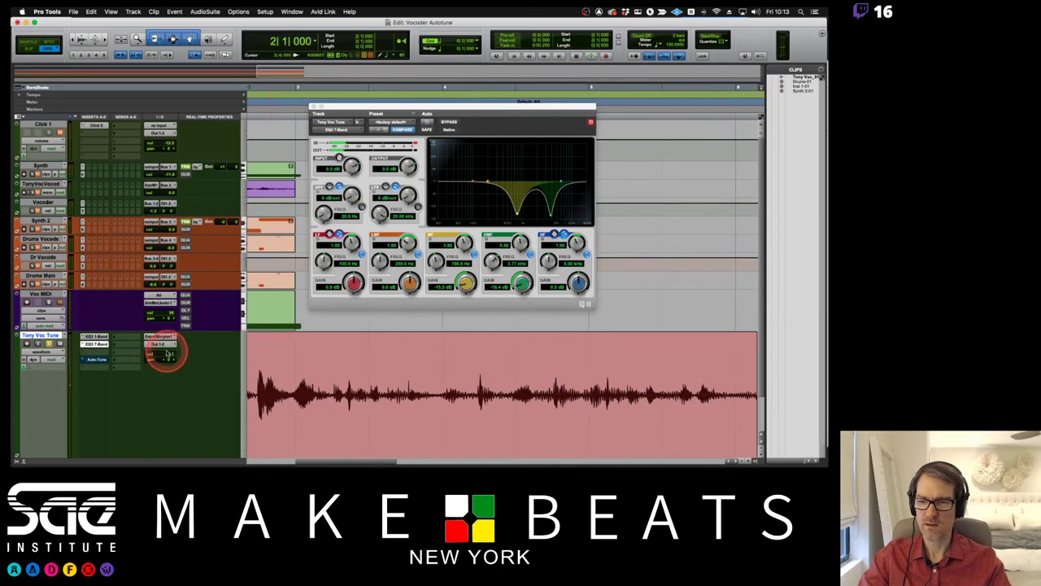
{"action": "left_click", "coordinate": [520, 366]}
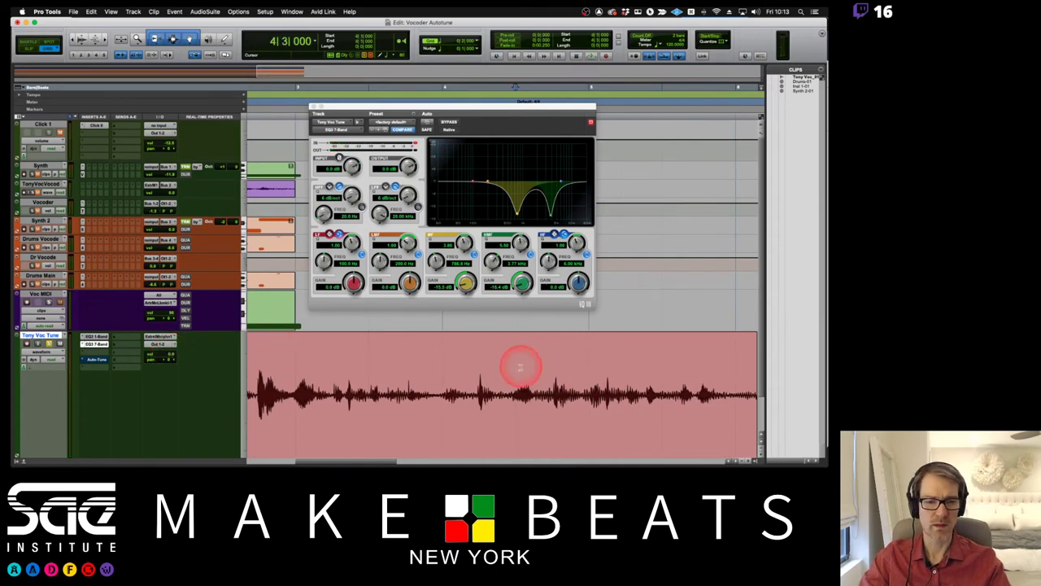
{"action": "key", "text": "space"}
Zoom in and select the vocal clip's noise-only lead-in, auditioning it with the 7-band EQ bypassed.
{"action": "left_click", "coordinate": [436, 370]}
{"action": "key", "text": "super+bracketright"}
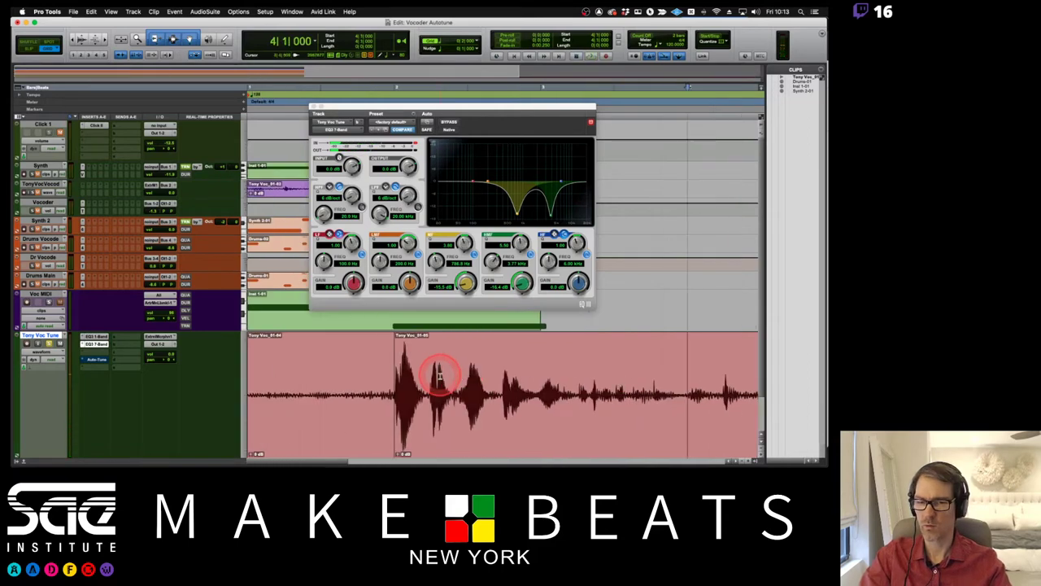
{"action": "left_click", "coordinate": [332, 415]}
{"action": "left_click", "coordinate": [317, 367]}
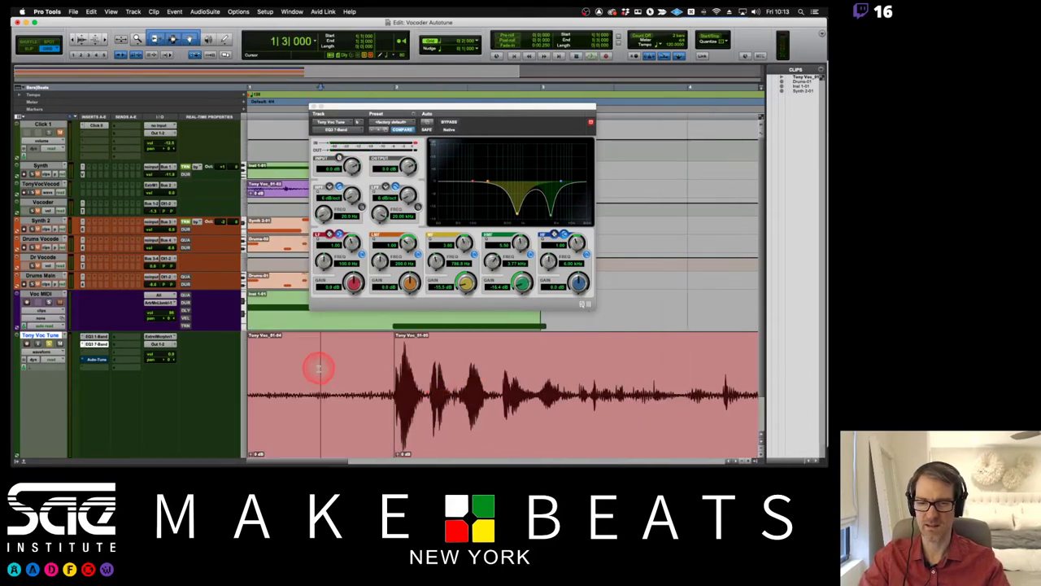
{"action": "left_click_drag", "start_coordinate": [321, 369], "coordinate": [249, 368]}
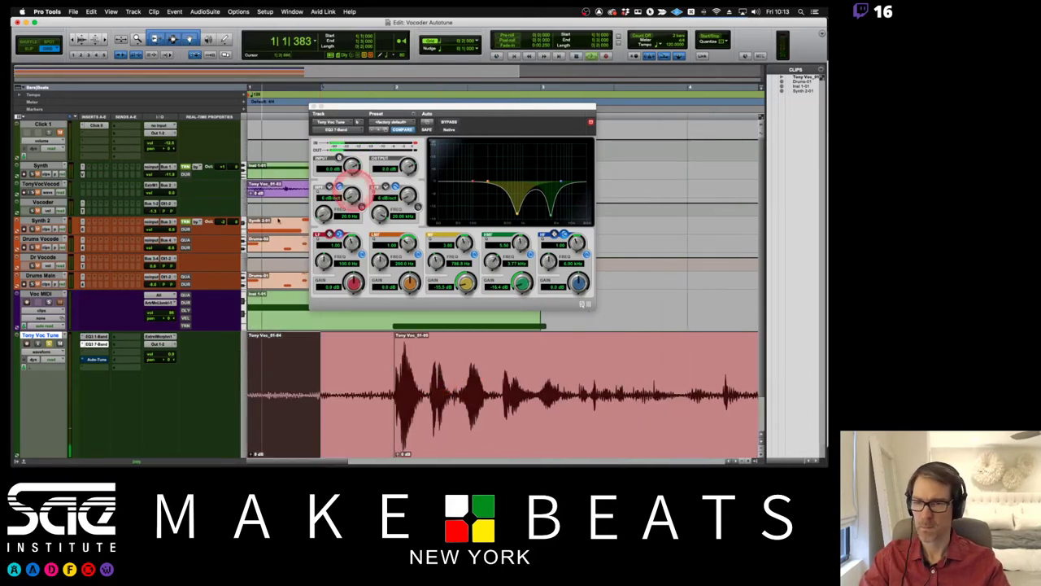
{"action": "key", "text": "space"}
{"action": "left_click", "coordinate": [446, 122]}
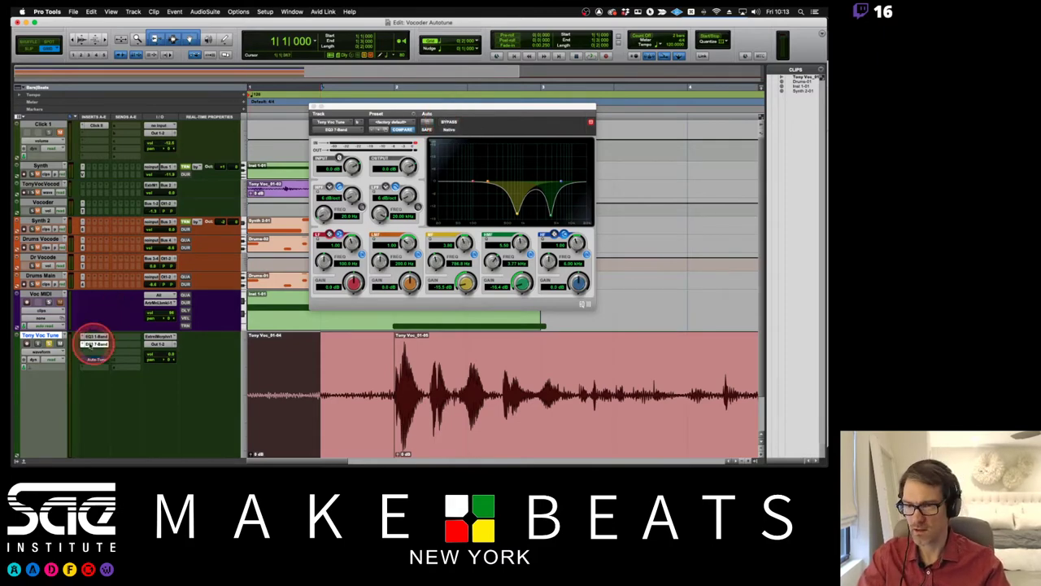
{"action": "left_click", "coordinate": [84, 344]}
{"action": "mouse_move", "coordinate": [128, 346]}
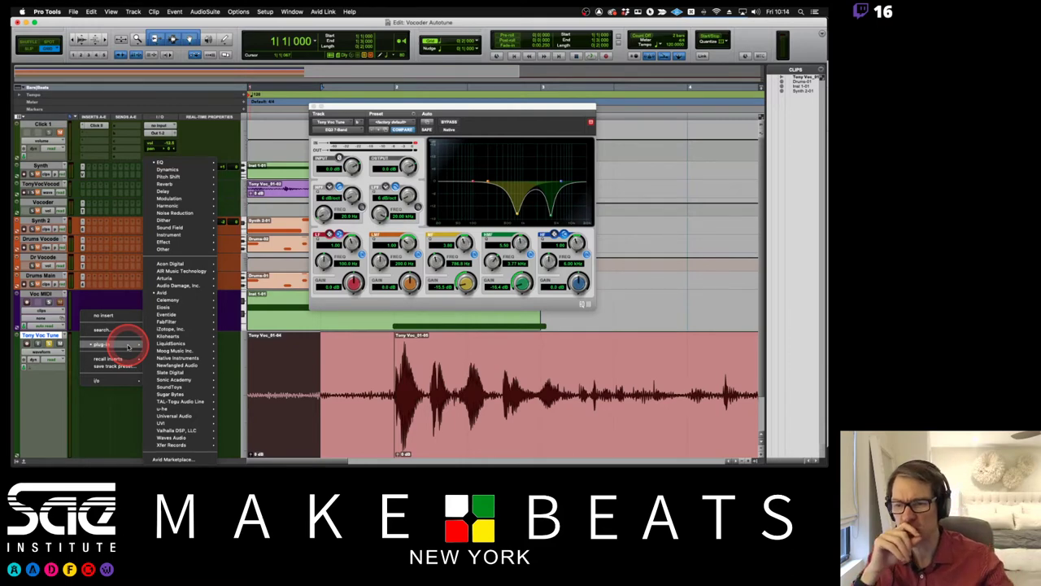
Insert iZotope RX 6 Spectral De-noise (mono) on Tony Voc Tune and open its window.
{"action": "left_click", "coordinate": [169, 330]}
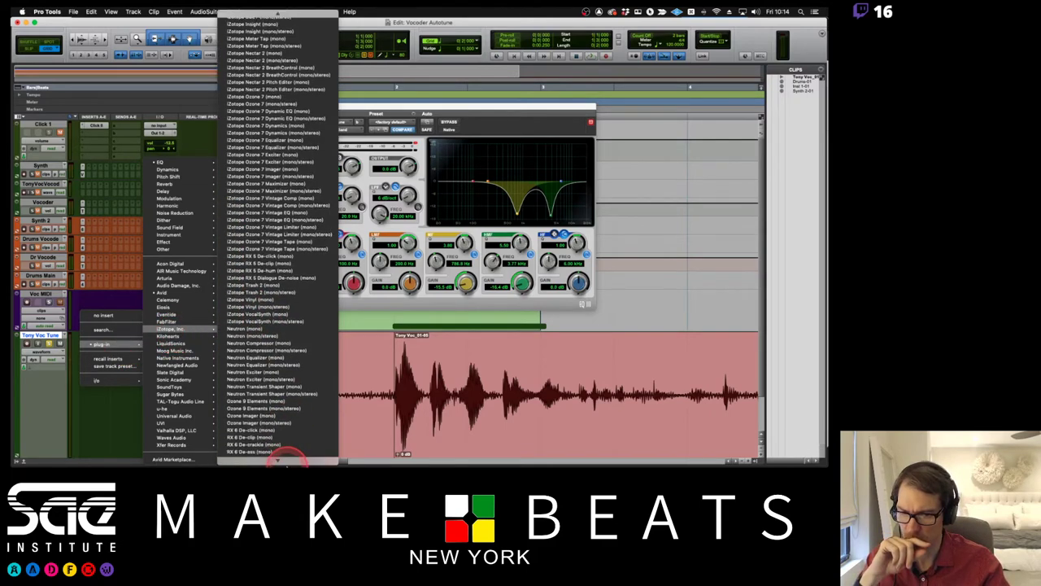
{"action": "mouse_move", "coordinate": [287, 460]}
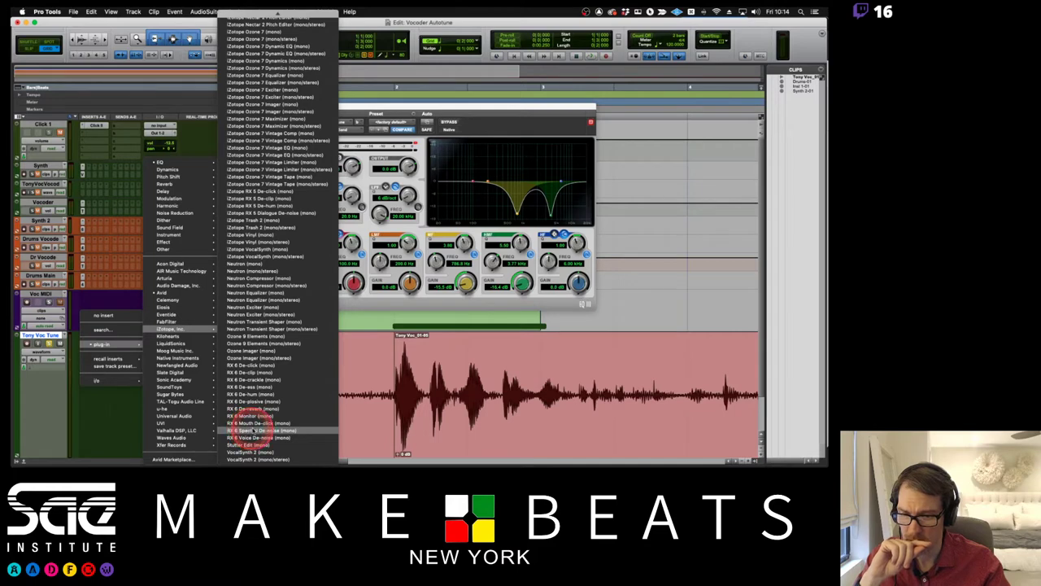
{"action": "left_click", "coordinate": [254, 429]}
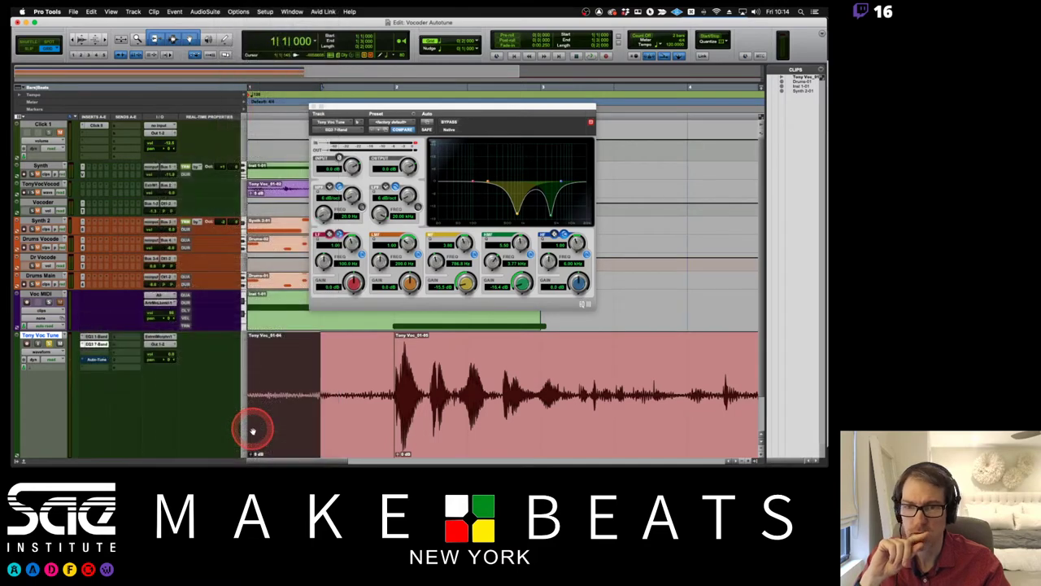
{"action": "left_click", "coordinate": [366, 295]}
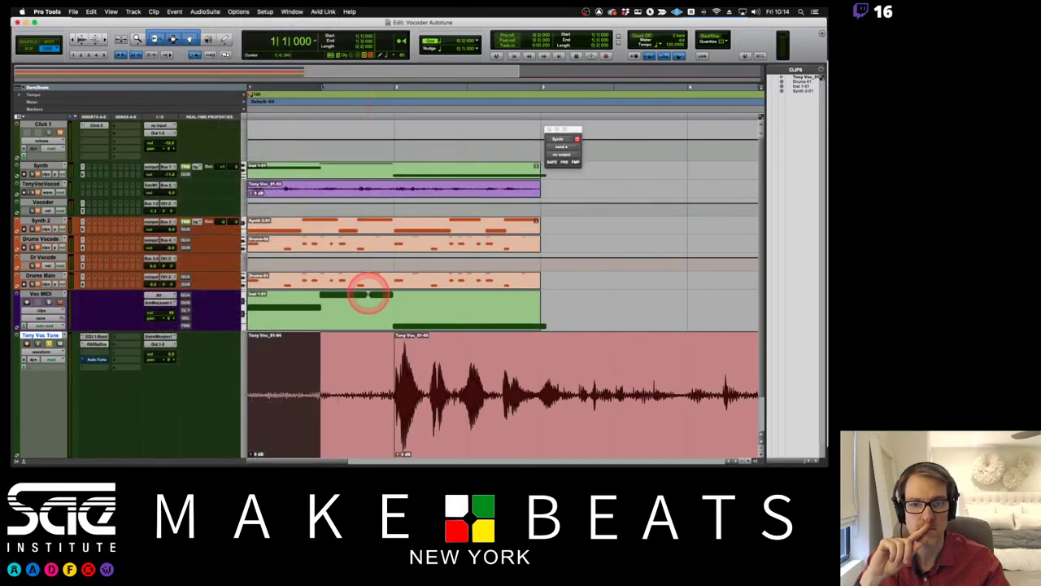
{"action": "left_click", "coordinate": [94, 344]}
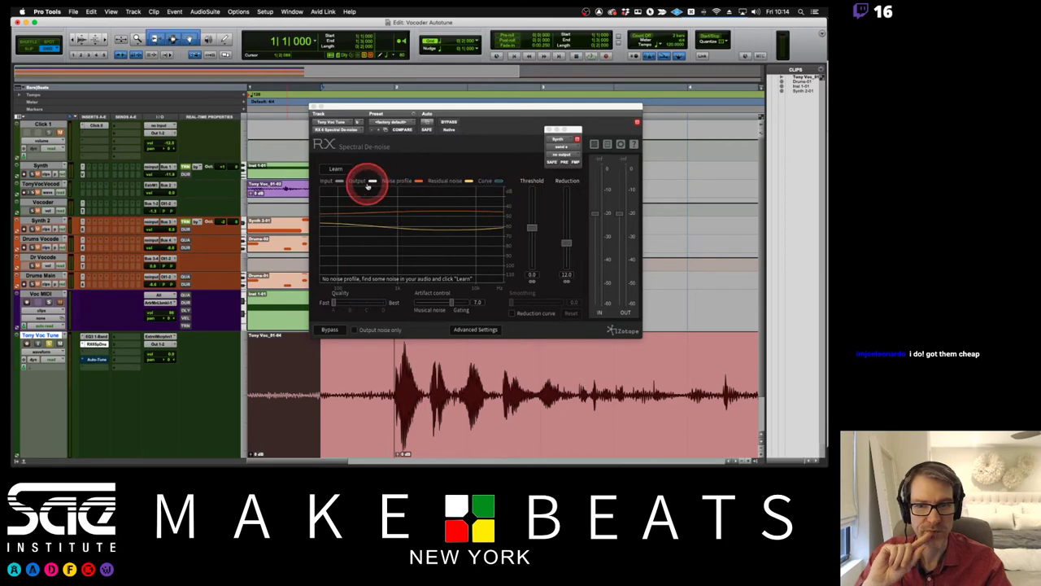
Learn a noise profile from the lead-in, then raise Reduction from 12.0 to about 30.7 dB.
{"action": "left_click", "coordinate": [340, 170]}
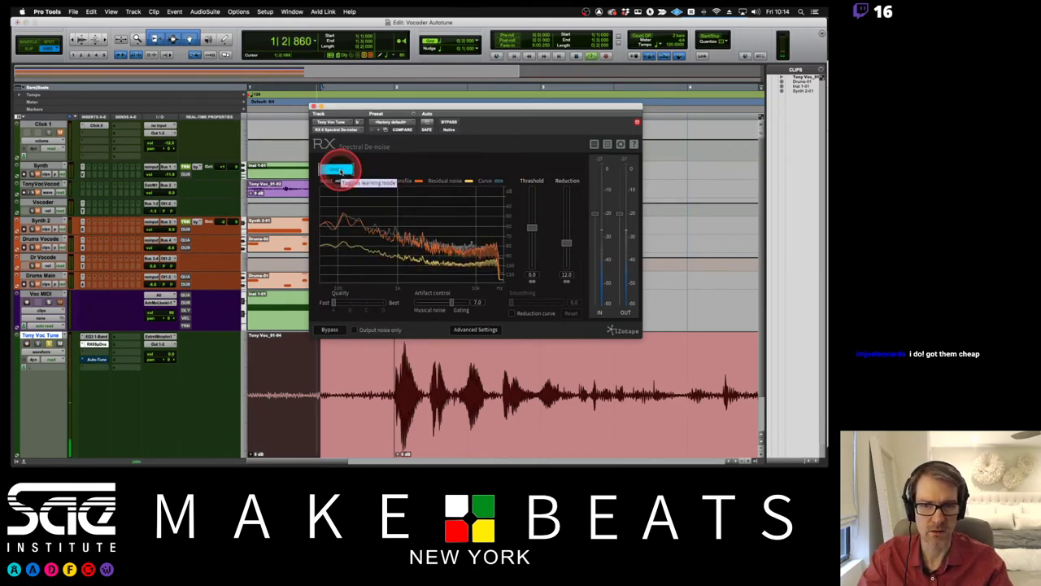
{"action": "left_click", "coordinate": [340, 170]}
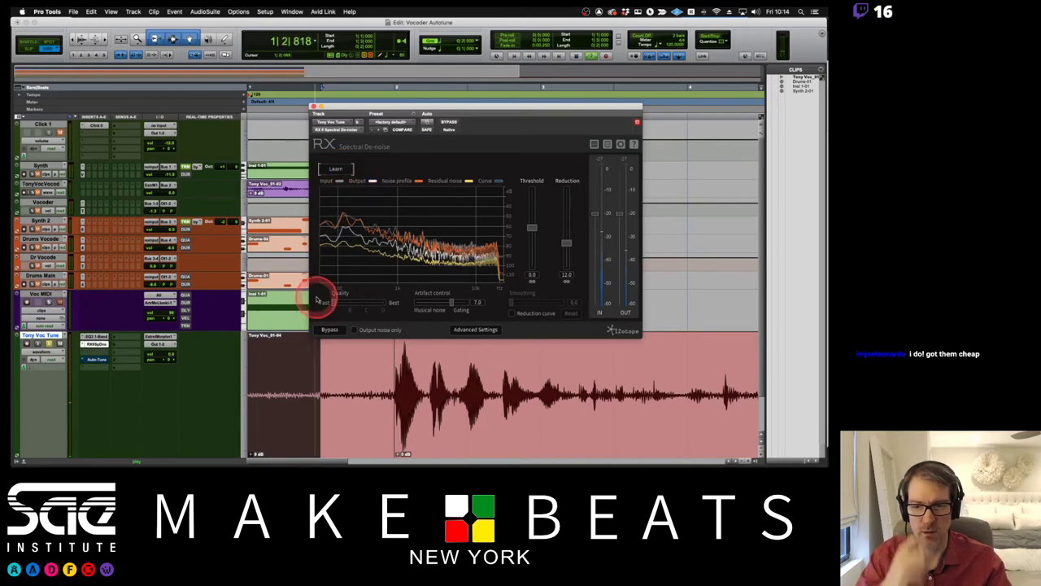
{"action": "key", "text": "space"}
{"action": "left_click", "coordinate": [381, 384]}
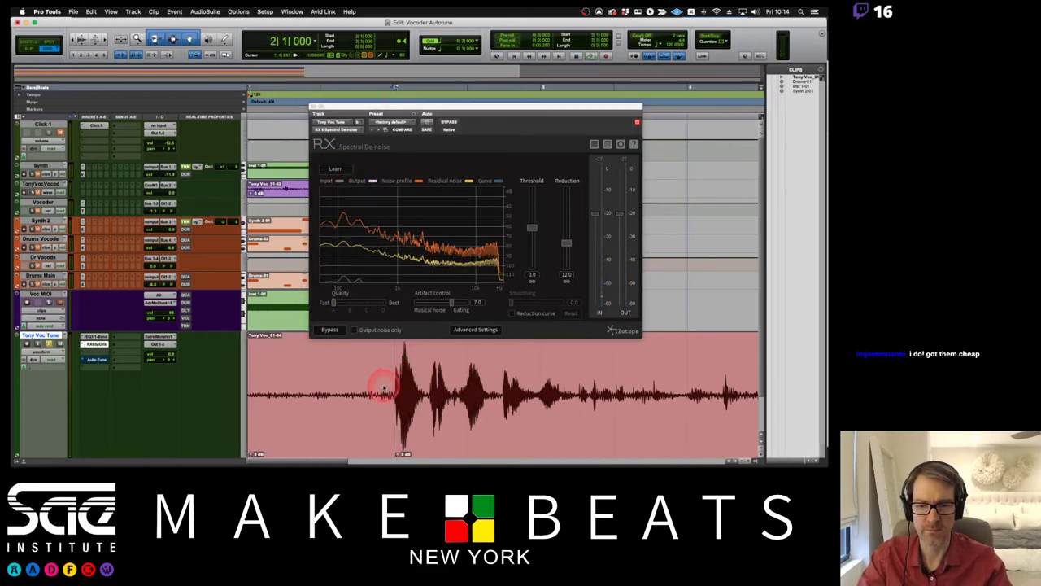
{"action": "key", "text": "space"}
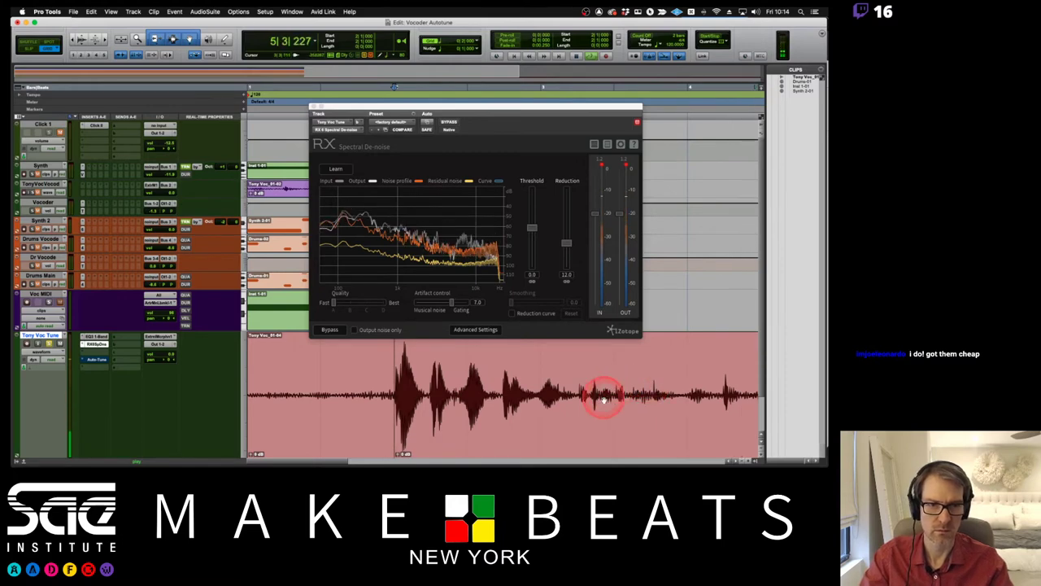
{"action": "left_click_drag", "start_coordinate": [567, 246], "coordinate": [567, 210]}
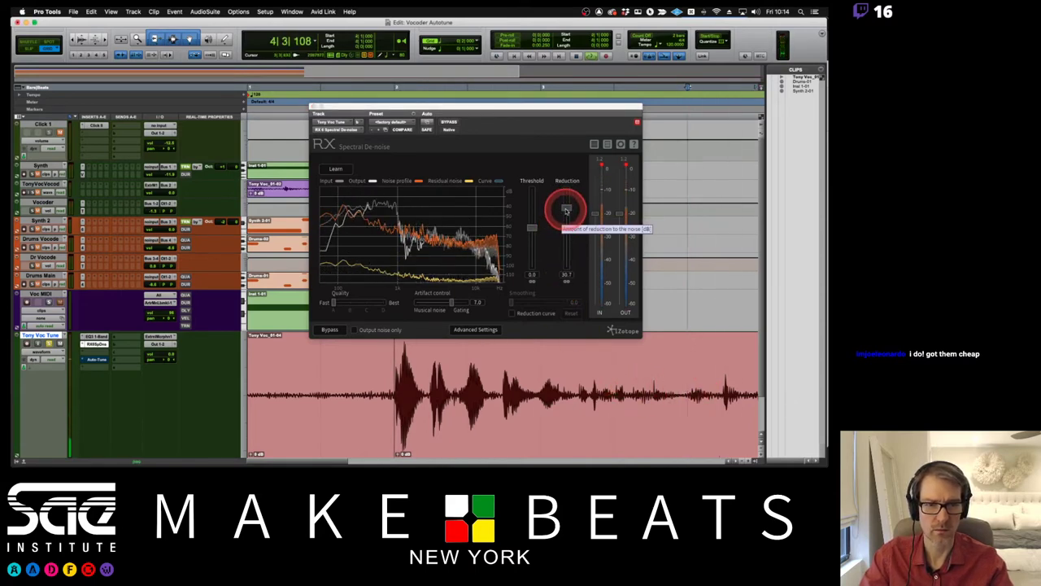
Adjust the de-noiser's Threshold to 2.7 and Reduction to 13.6 while auditioning.
{"action": "mouse_move", "coordinate": [566, 209]}
{"action": "left_mouse_down"}
{"action": "mouse_move", "coordinate": [569, 229]}
{"action": "mouse_move", "coordinate": [530, 230]}
{"action": "mouse_move", "coordinate": [533, 252]}
{"action": "left_mouse_up"}
{"action": "left_click", "coordinate": [537, 230]}
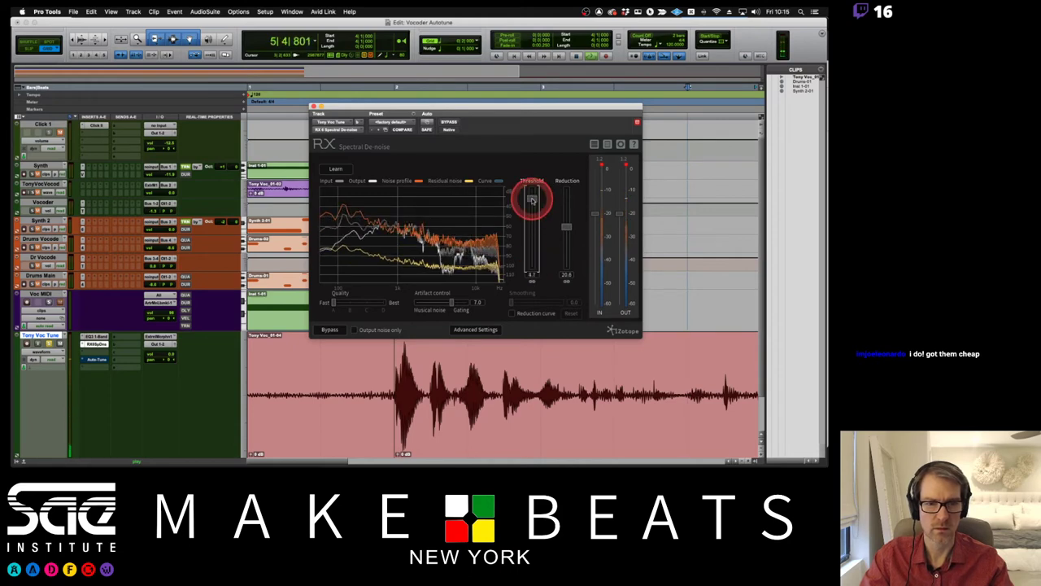
{"action": "left_click_drag", "start_coordinate": [567, 225], "coordinate": [567, 236]}
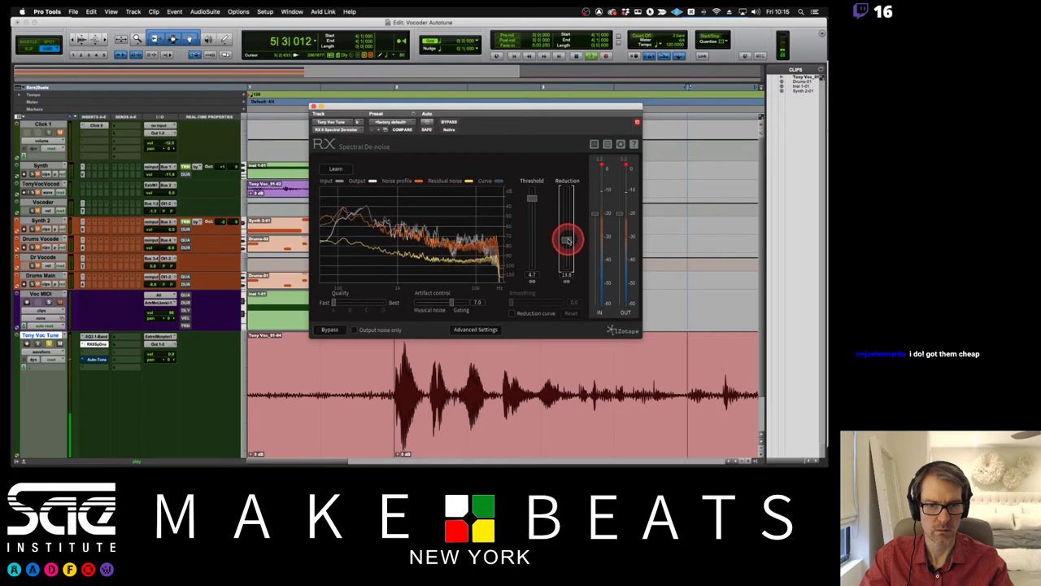
{"action": "left_click_drag", "start_coordinate": [529, 200], "coordinate": [532, 200]}
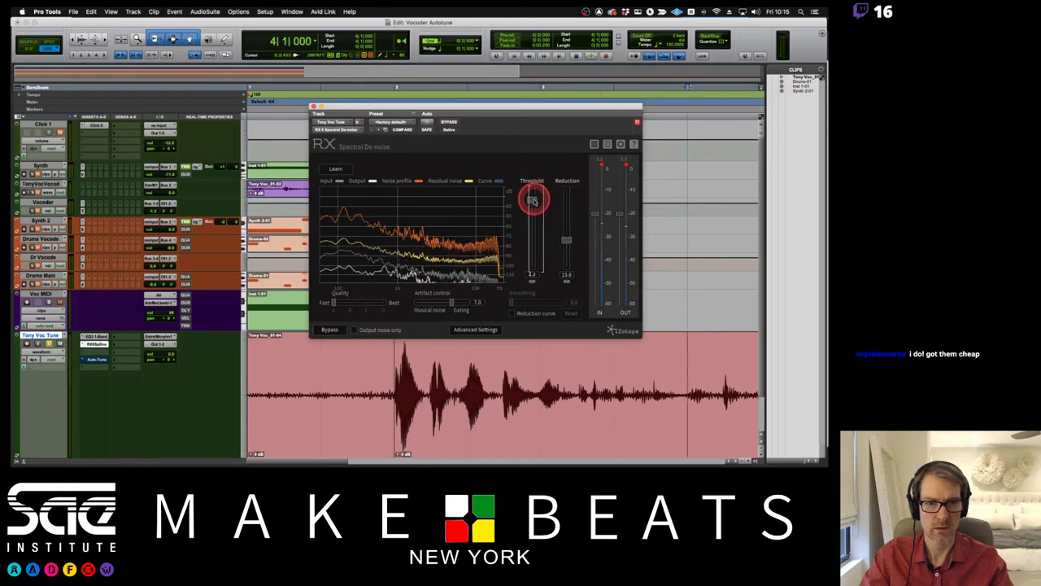
{"action": "key", "text": "space"}
{"action": "left_click_drag", "start_coordinate": [530, 254], "coordinate": [532, 274]}
{"action": "mouse_move", "coordinate": [535, 205]}
{"action": "left_mouse_down"}
{"action": "mouse_move", "coordinate": [529, 132]}
{"action": "mouse_move", "coordinate": [534, 222]}
{"action": "mouse_move", "coordinate": [531, 213]}
{"action": "left_mouse_up"}
Lower Artifact control from 7.0 to 0.0 while auditioning playback.
{"action": "key", "text": "space"}
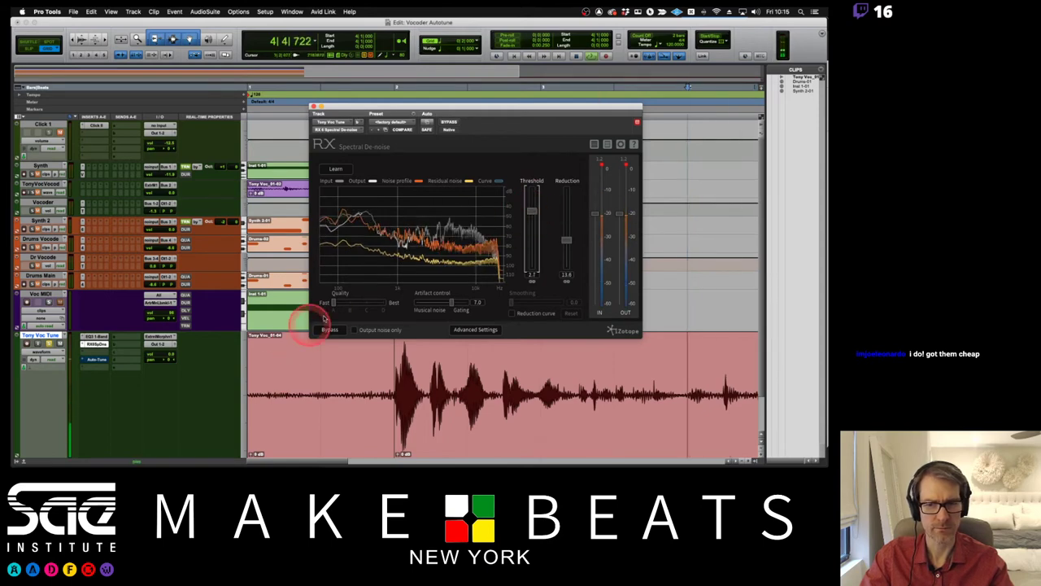
{"action": "key", "text": "space"}
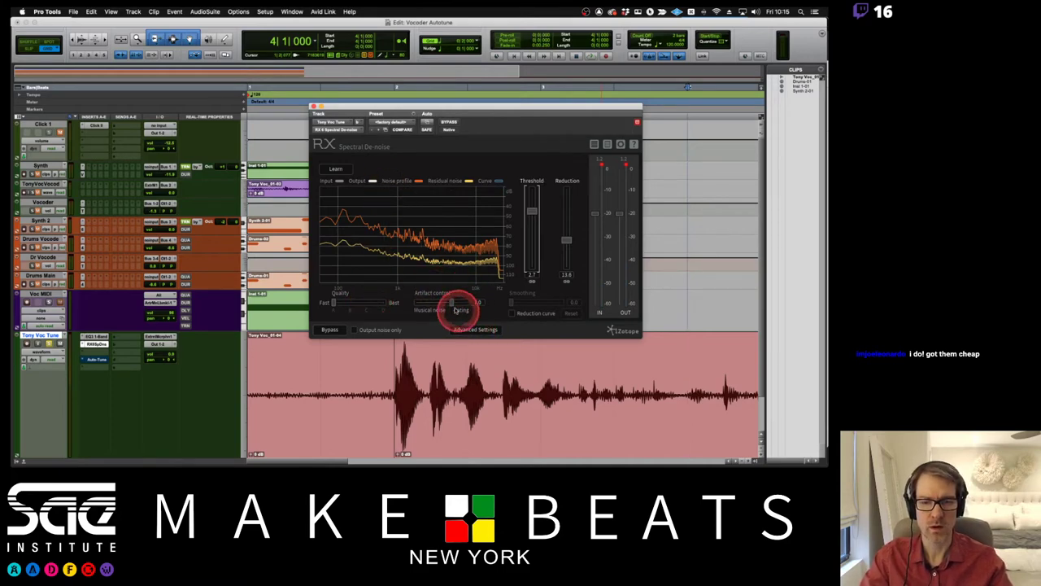
{"action": "key", "text": "space"}
{"action": "left_click_drag", "start_coordinate": [453, 302], "coordinate": [410, 301]}
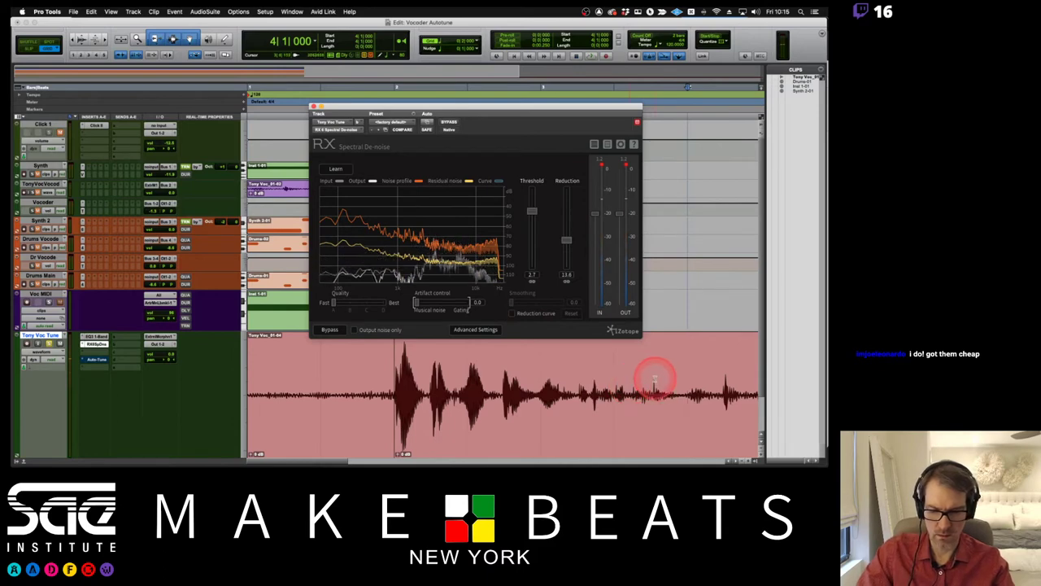
Select and loop a later stretch of the Tony Voc Tune vocal.
{"action": "scroll", "coordinate": [660, 376], "scroll_direction": "right", "scroll_amount": 3}
{"action": "scroll", "coordinate": [666, 376], "scroll_direction": "right", "scroll_amount": 6}
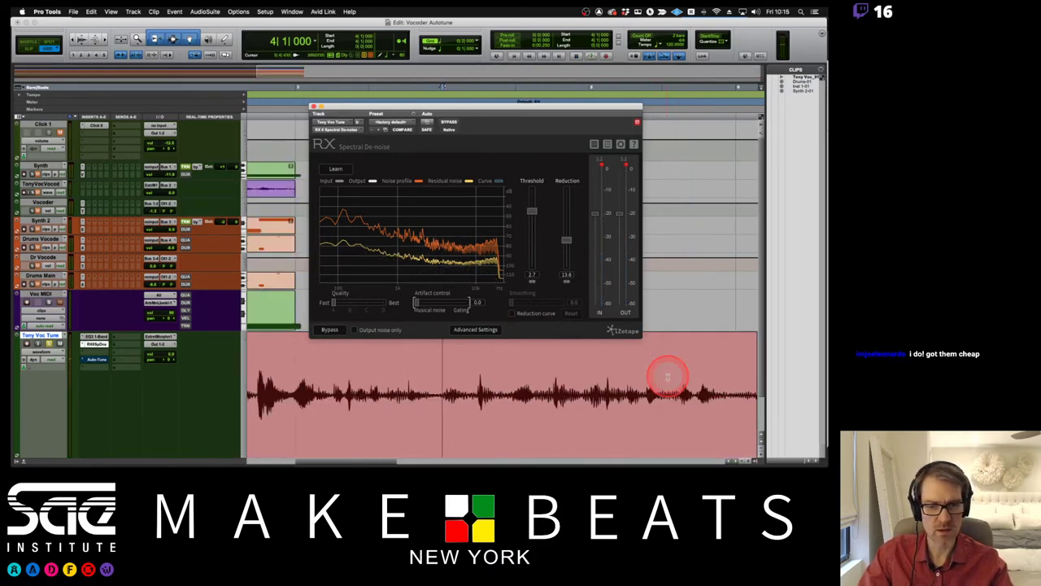
{"action": "left_click", "coordinate": [442, 388]}
{"action": "left_click_drag", "start_coordinate": [443, 388], "coordinate": [659, 388]}
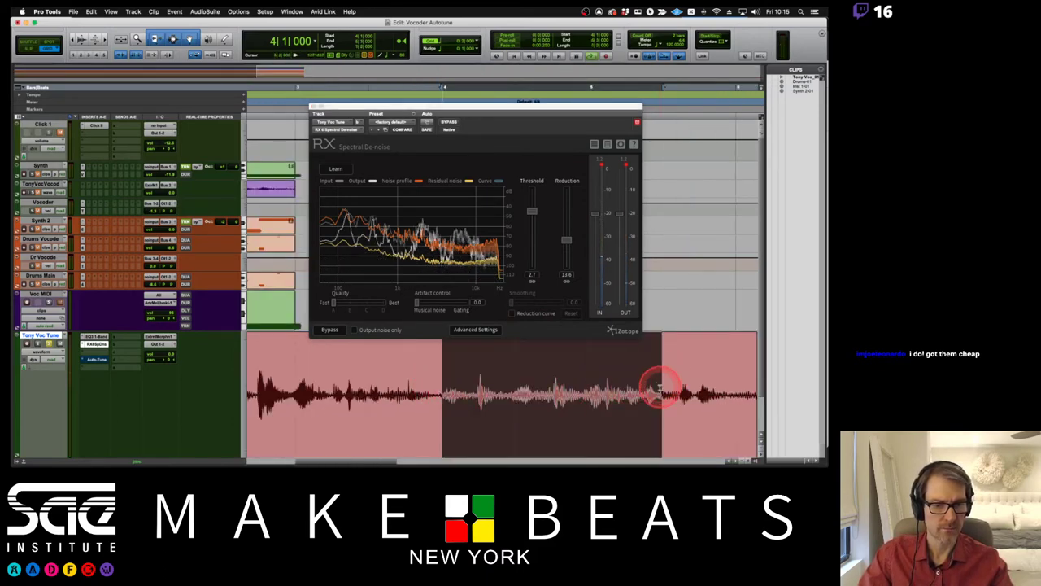
{"action": "left_click", "coordinate": [564, 227]}
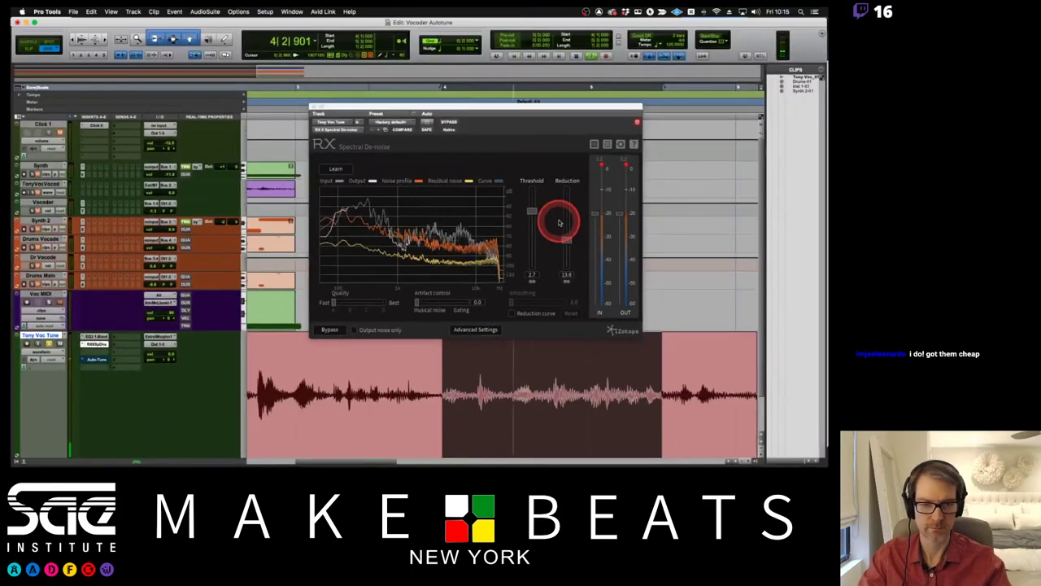
{"action": "key", "text": "space"}
{"action": "left_click", "coordinate": [741, 367], "text": "shift"}
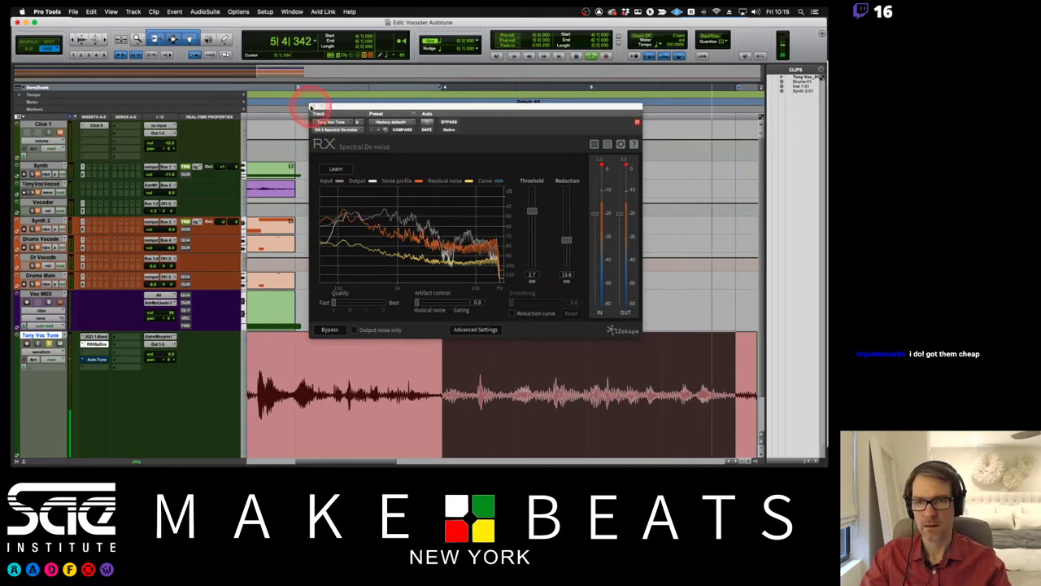
{"action": "key", "text": "space"}
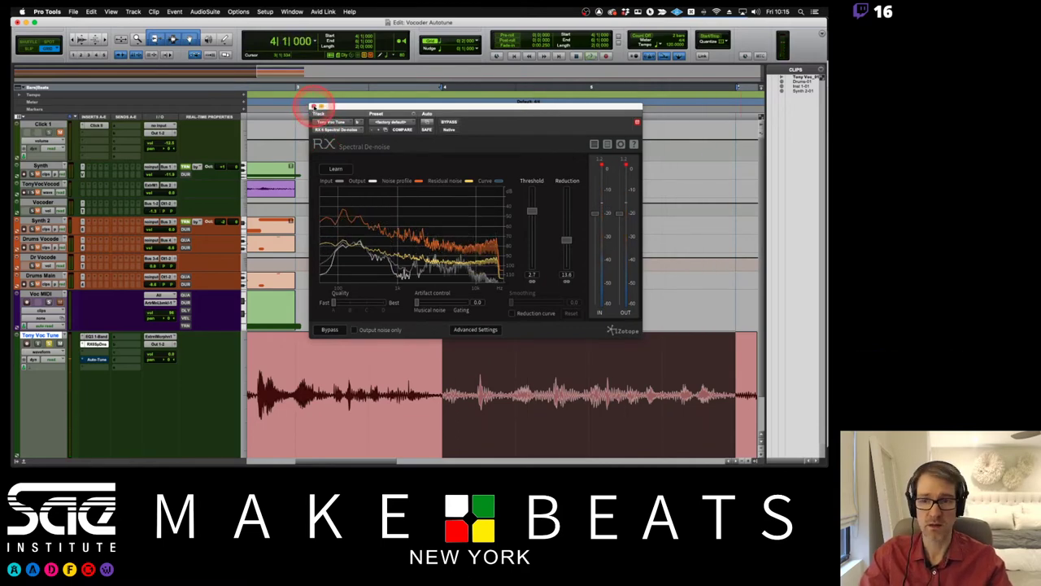
Close the RX De-noise window and open the EQ3 1-Band high-pass settings.
{"action": "left_click", "coordinate": [313, 106]}
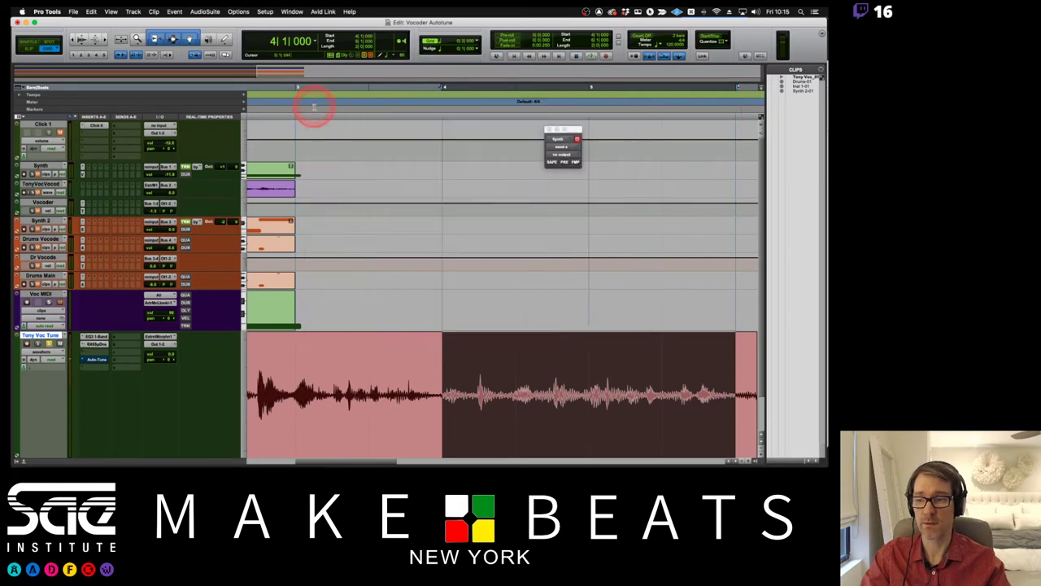
{"action": "left_click", "coordinate": [98, 338]}
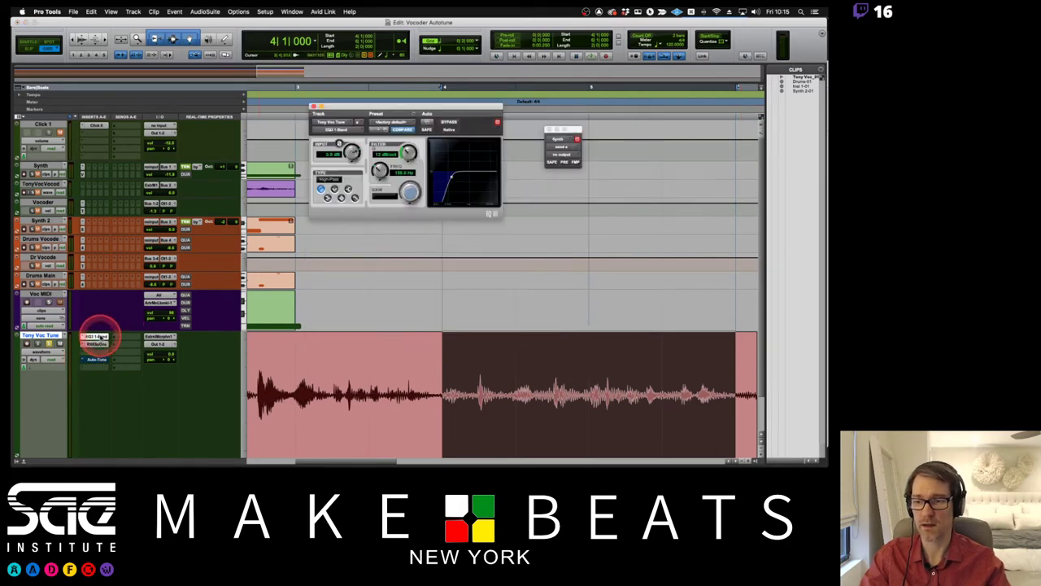
{"action": "left_click", "coordinate": [376, 213]}
{"action": "key", "text": "space"}
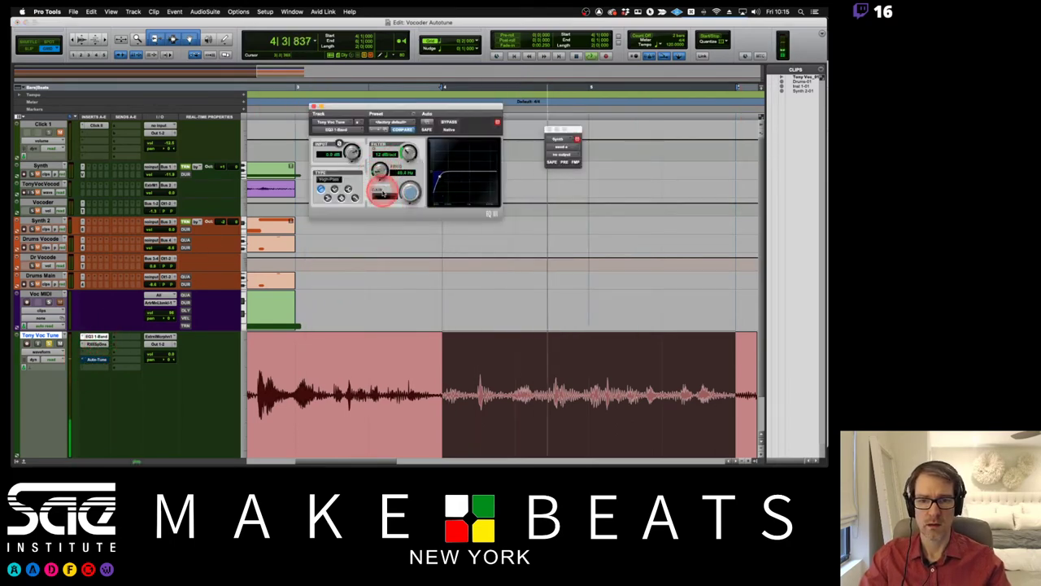
Nudge the high-pass cutoff up, then set RX De-noise Reduction to 21.7 dB and close it.
{"action": "left_click_drag", "start_coordinate": [380, 171], "coordinate": [380, 170]}
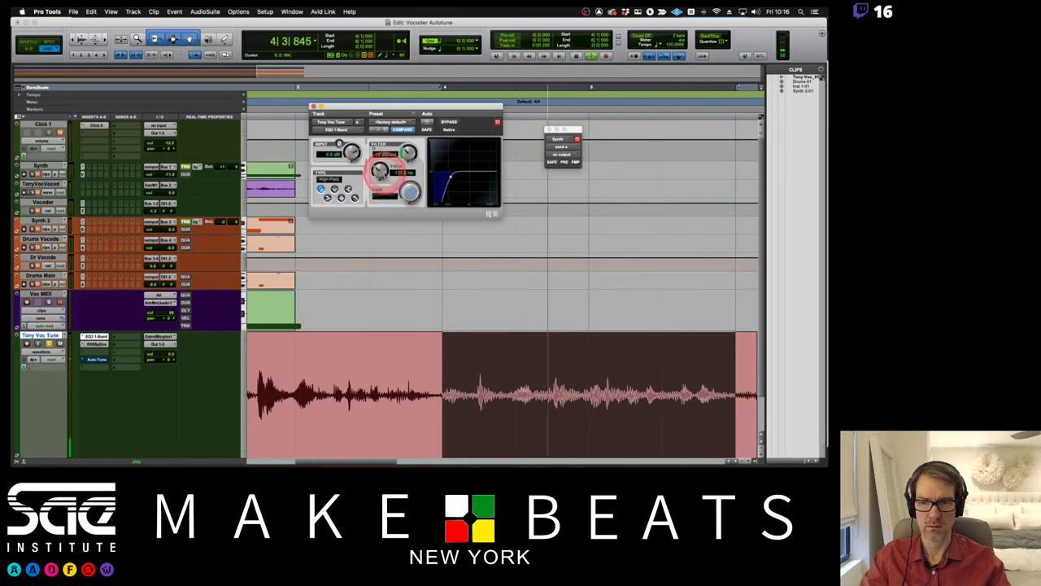
{"action": "left_click", "coordinate": [96, 344]}
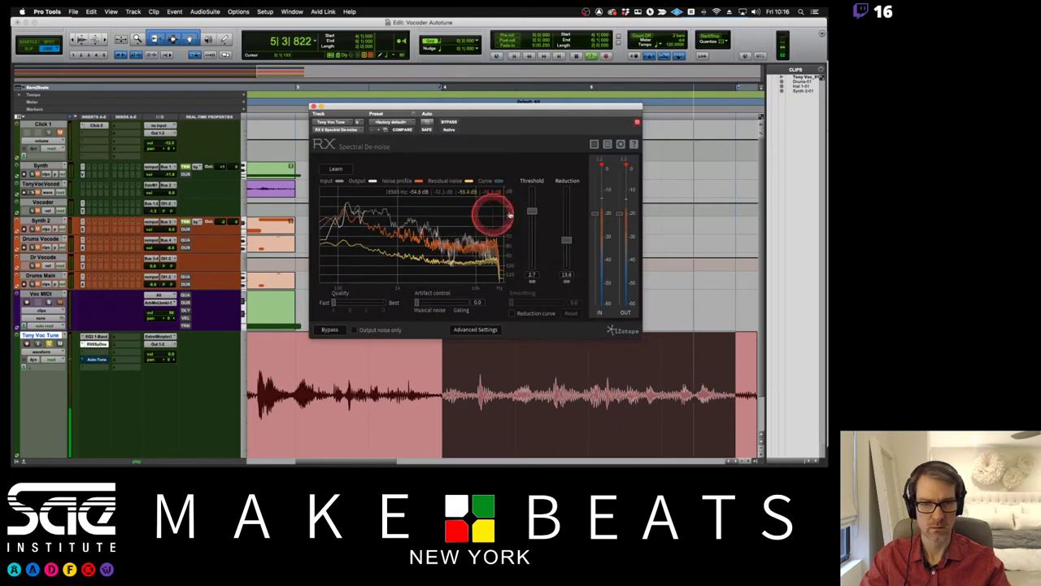
{"action": "mouse_move", "coordinate": [573, 231]}
{"action": "left_mouse_down"}
{"action": "mouse_move", "coordinate": [568, 256]}
{"action": "mouse_move", "coordinate": [569, 193]}
{"action": "mouse_move", "coordinate": [570, 224]}
{"action": "left_mouse_up"}
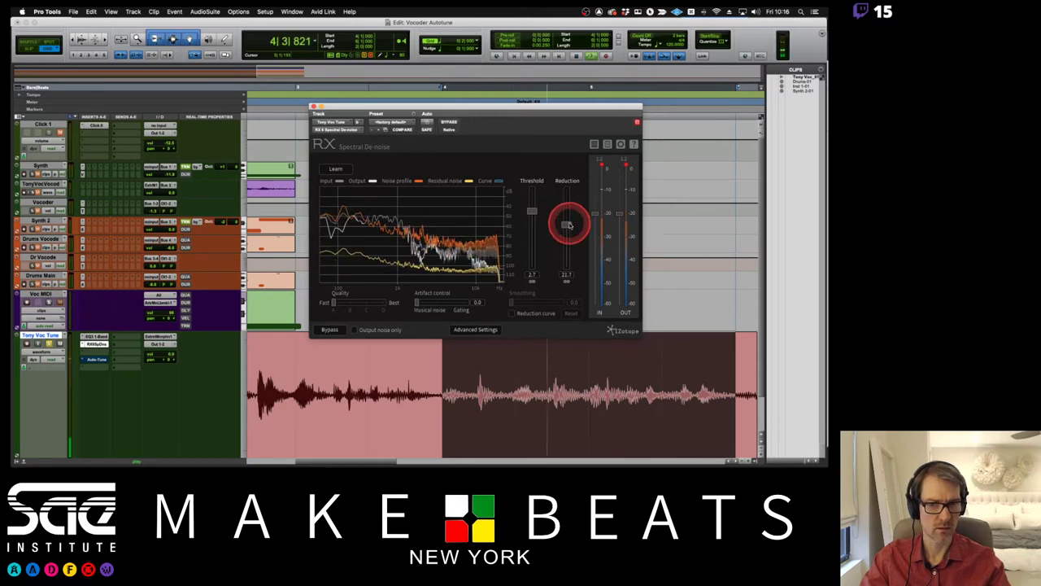
{"action": "left_click", "coordinate": [544, 208]}
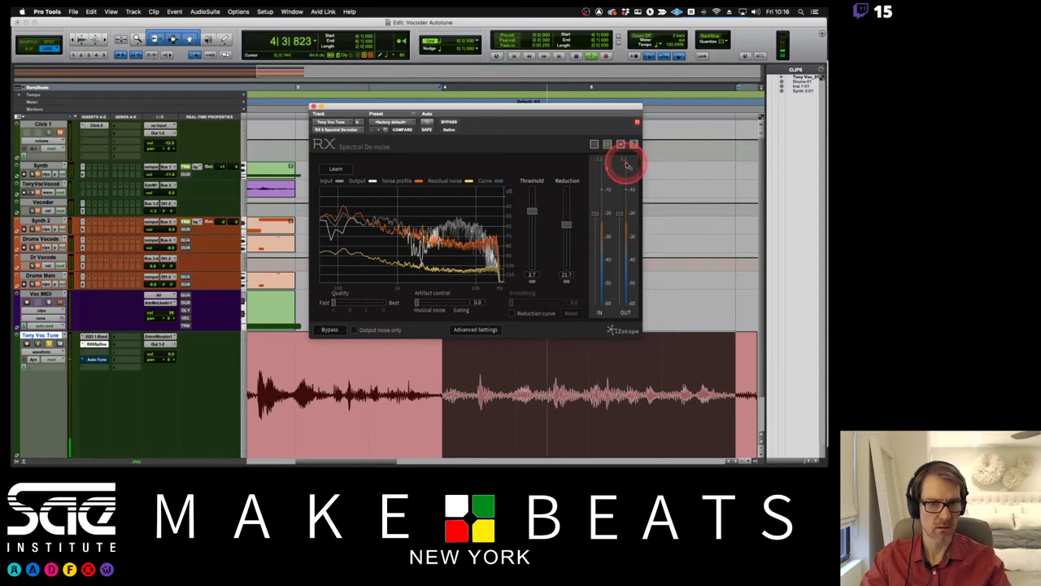
{"action": "left_click", "coordinate": [313, 107]}
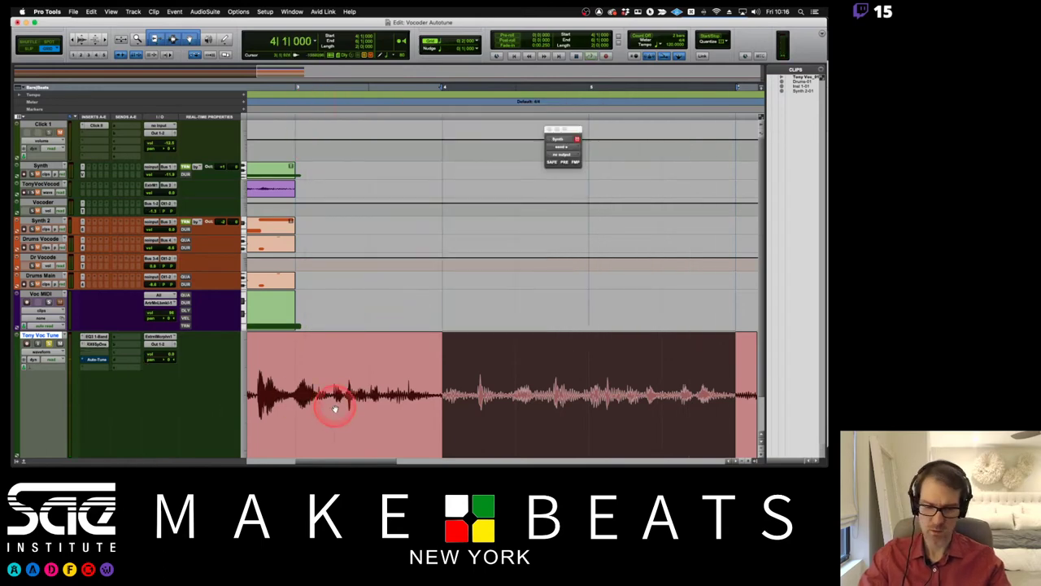
{"action": "key", "text": "r"}
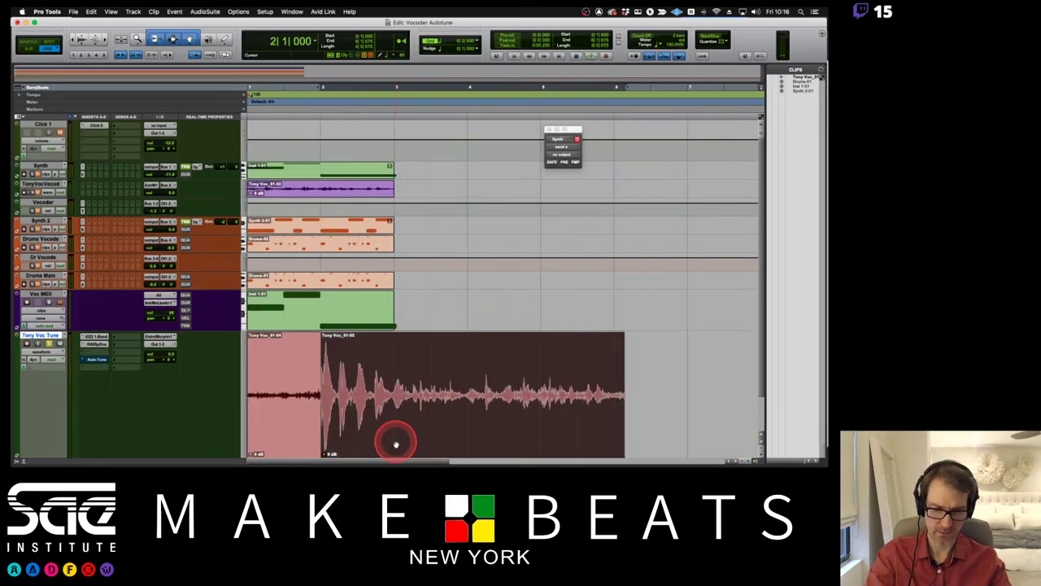
{"action": "left_click", "coordinate": [468, 386]}
{"action": "left_click", "coordinate": [402, 429]}
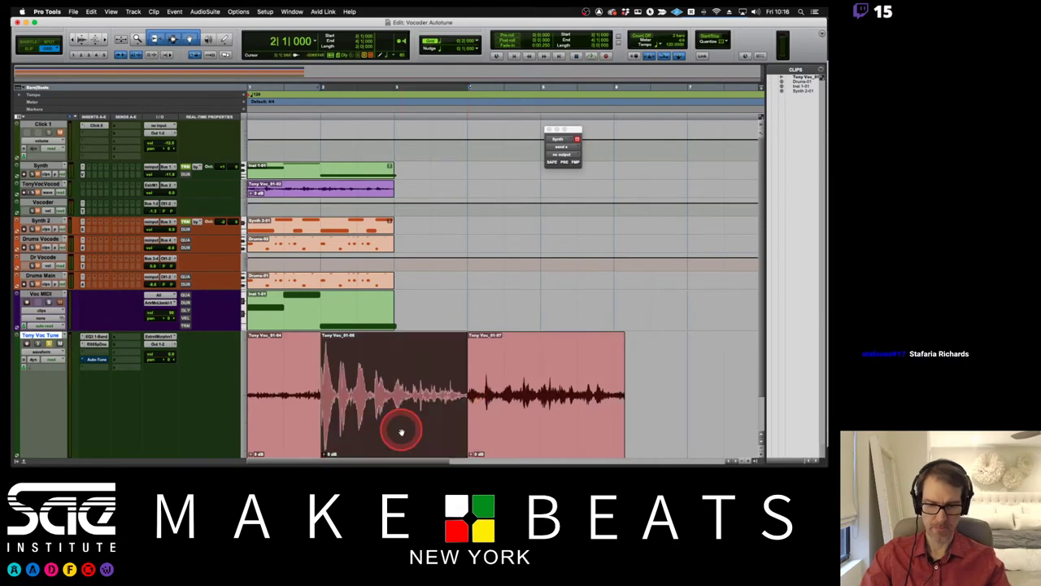
{"action": "key", "text": "Delete"}
{"action": "left_click", "coordinate": [262, 430]}
{"action": "key", "text": "Delete"}
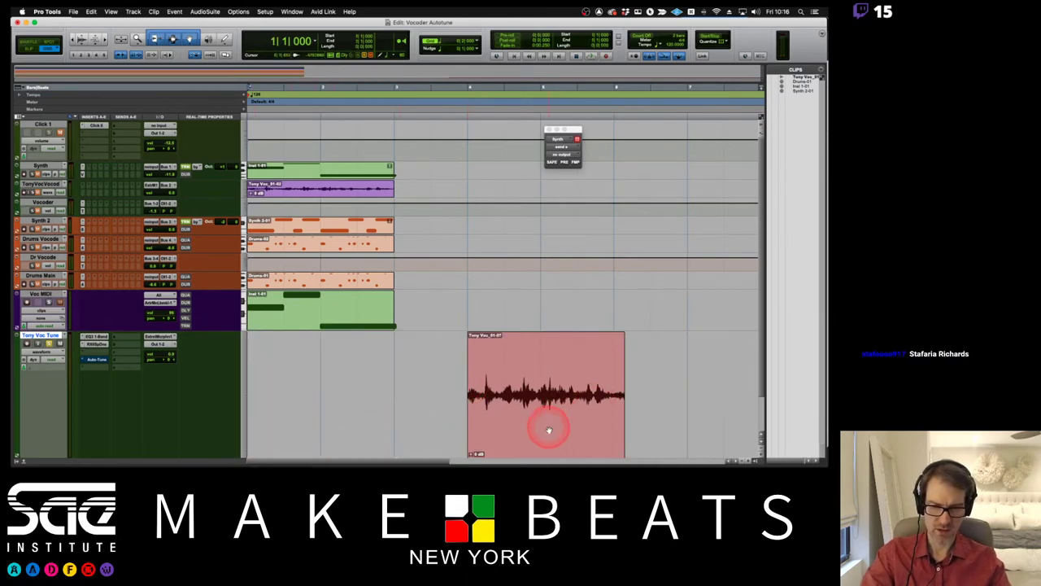
{"action": "left_click_drag", "start_coordinate": [641, 383], "coordinate": [618, 389]}
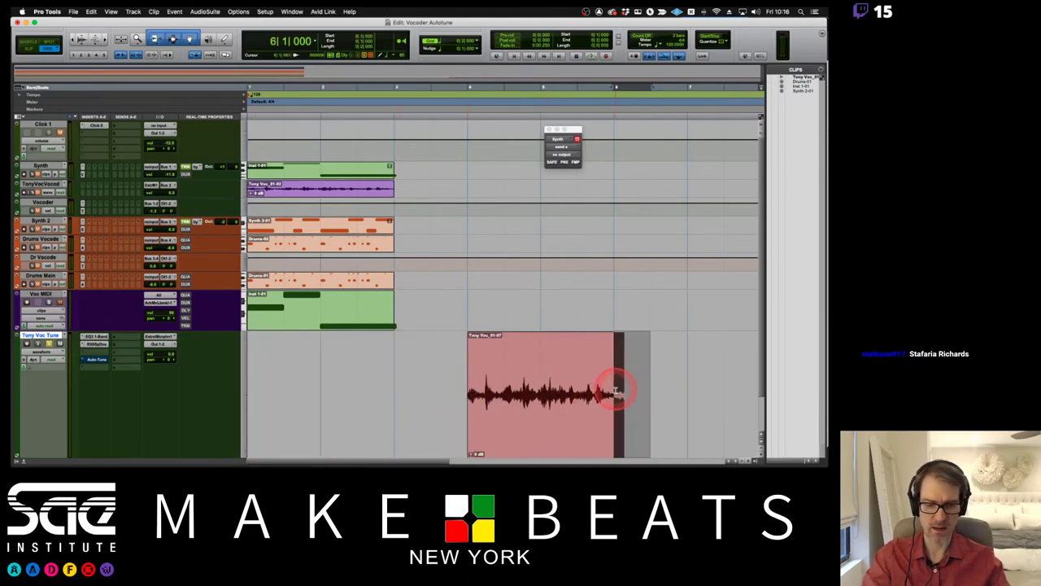
{"action": "left_click_drag", "start_coordinate": [569, 418], "coordinate": [340, 433]}
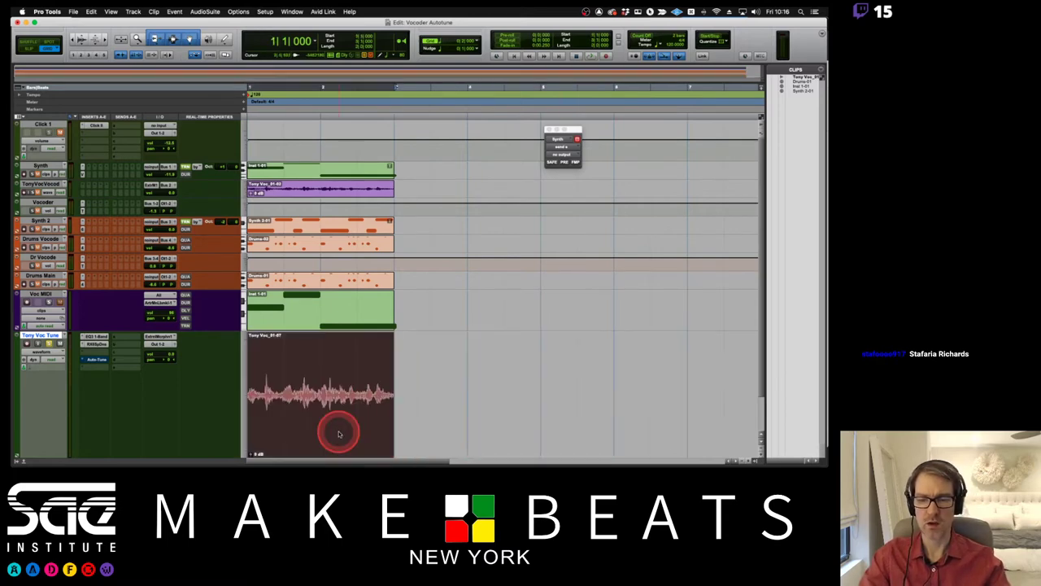
{"action": "key", "text": "super+z"}
{"action": "key", "text": "super+z"}
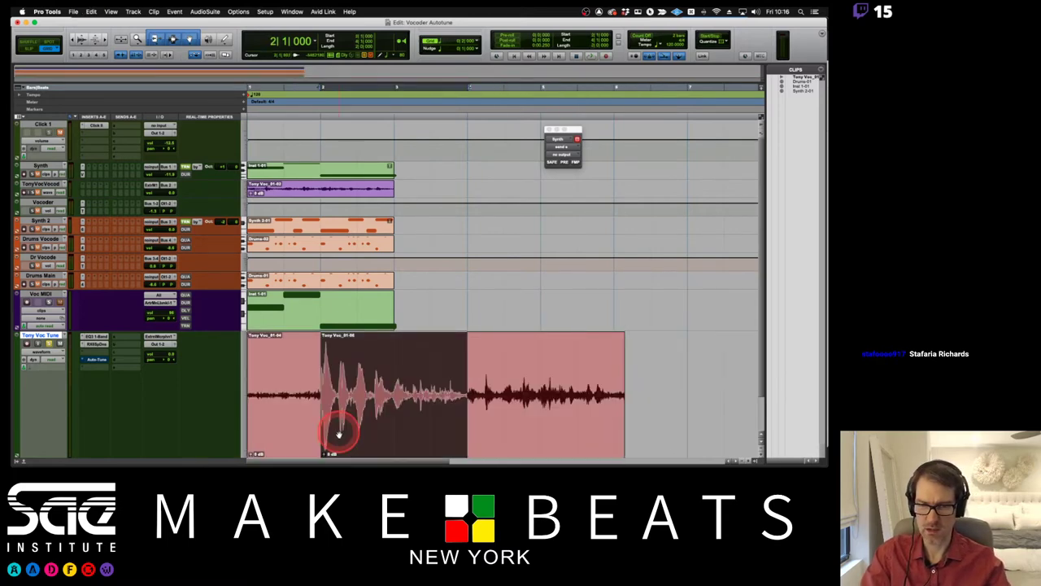
{"action": "left_click_drag", "start_coordinate": [281, 376], "coordinate": [261, 372]}
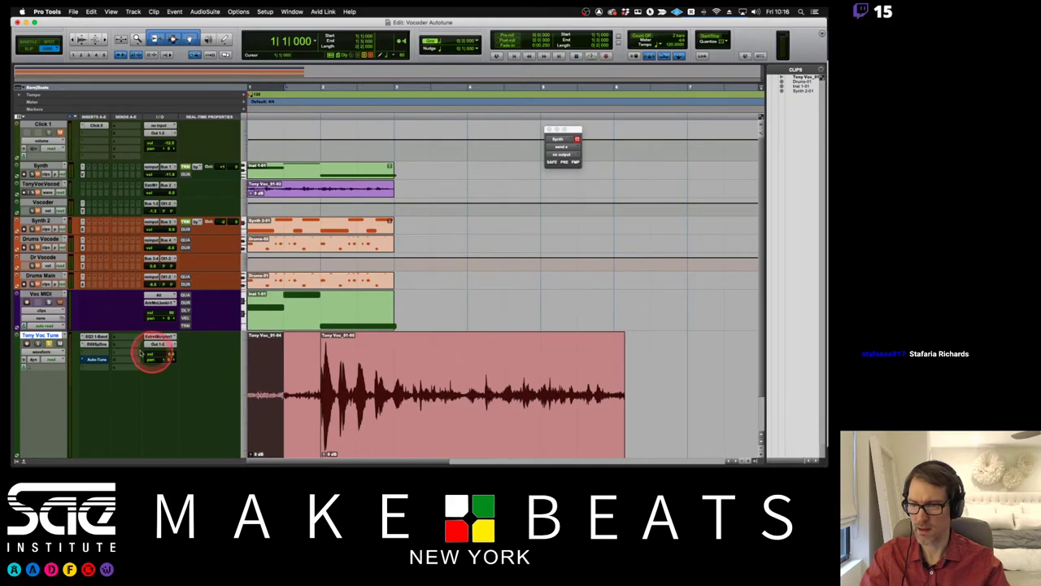
Remove Auto-Tune from Tony Voc Tune and reopen the RX Spectral De-noise window.
{"action": "left_click", "coordinate": [96, 357]}
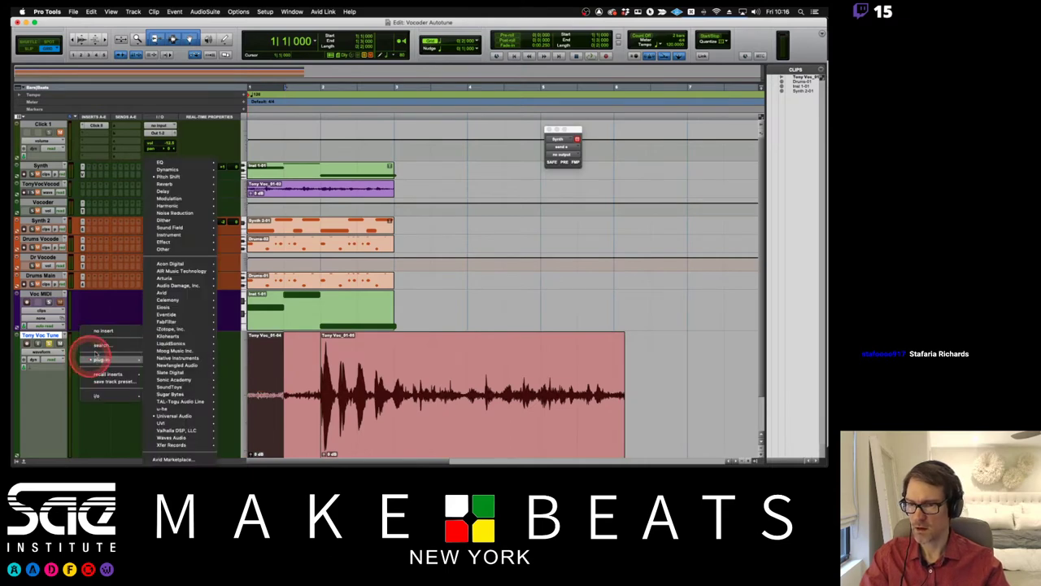
{"action": "left_click", "coordinate": [93, 353]}
{"action": "left_click", "coordinate": [93, 345]}
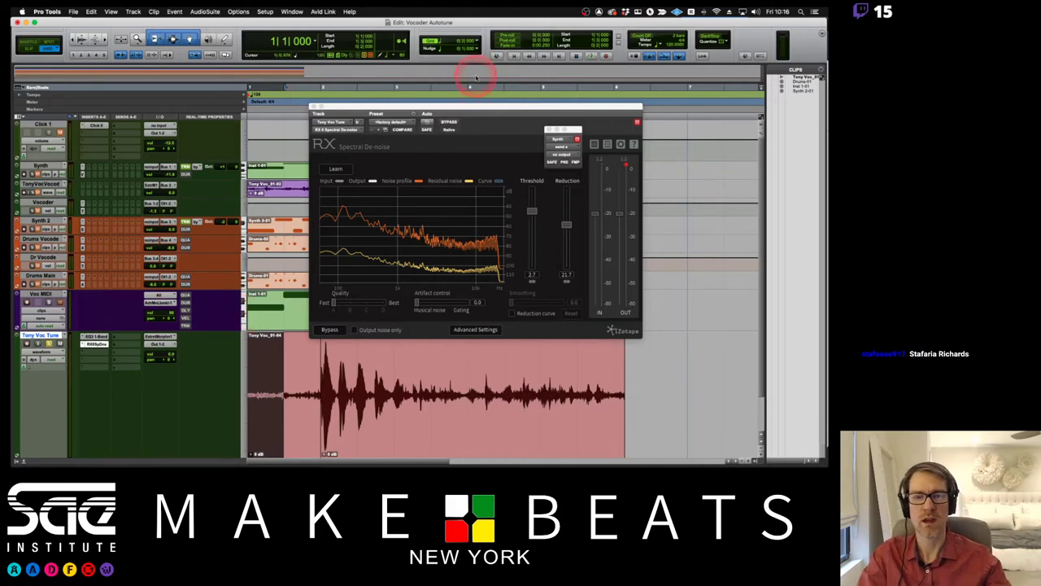
{"action": "left_click", "coordinate": [550, 128]}
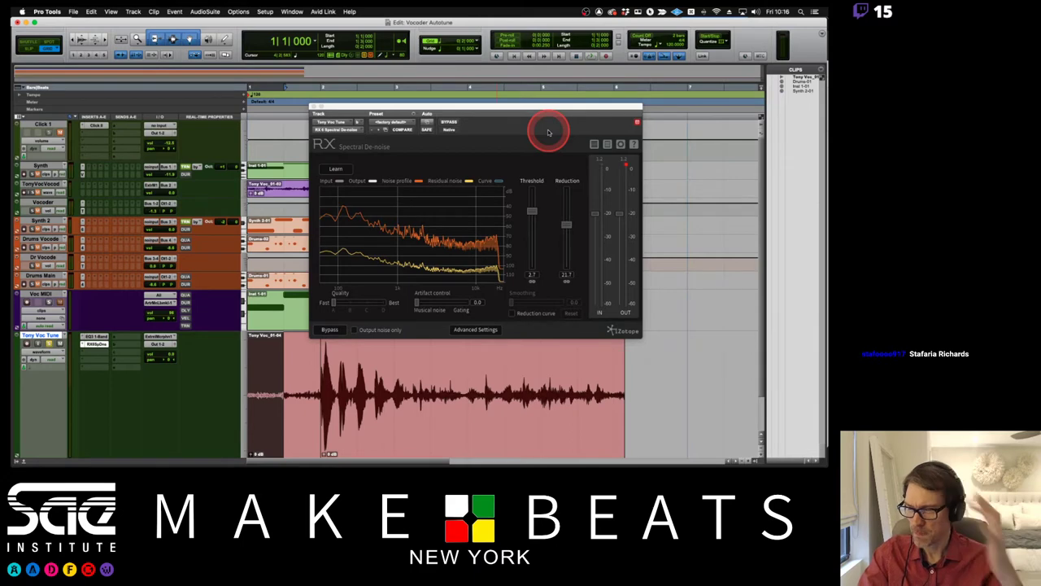
{"action": "key", "text": "super+Tab"}
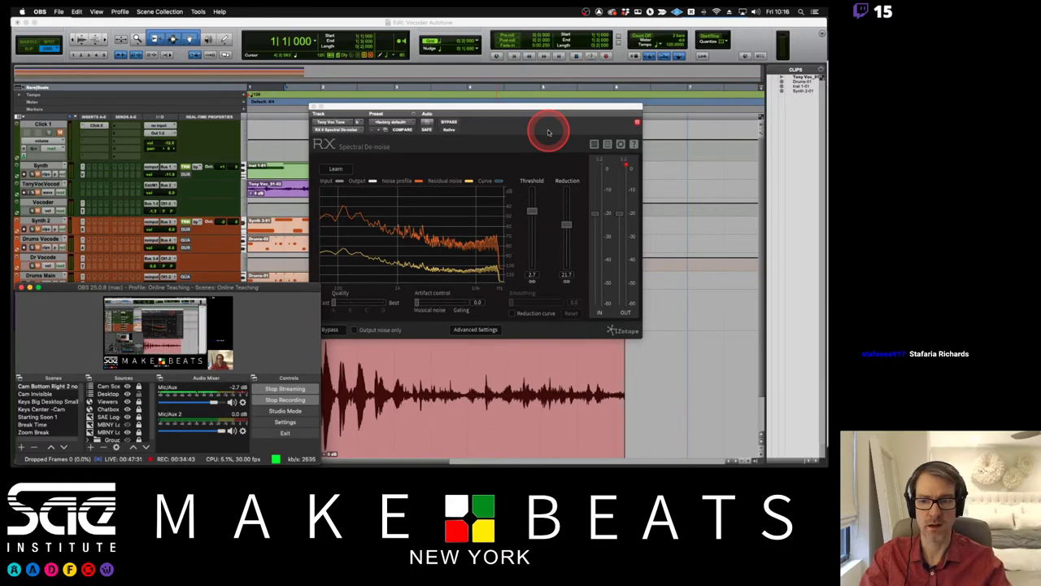
{"action": "key", "text": "super+Tab"}
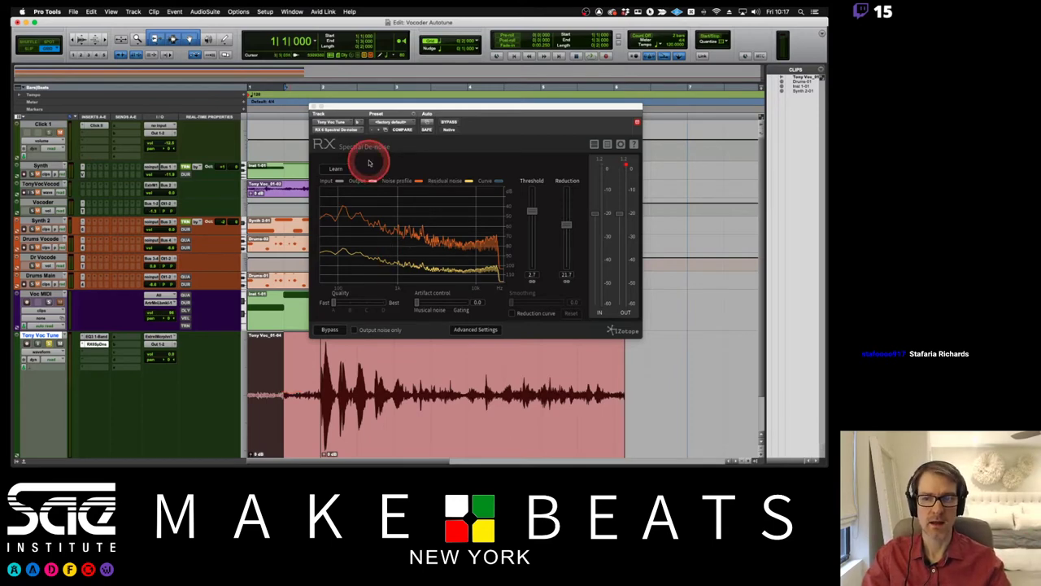
Learn a fresh noise profile while the vocal plays, then select from bar 4 to the clip end.
{"action": "left_click", "coordinate": [337, 169]}
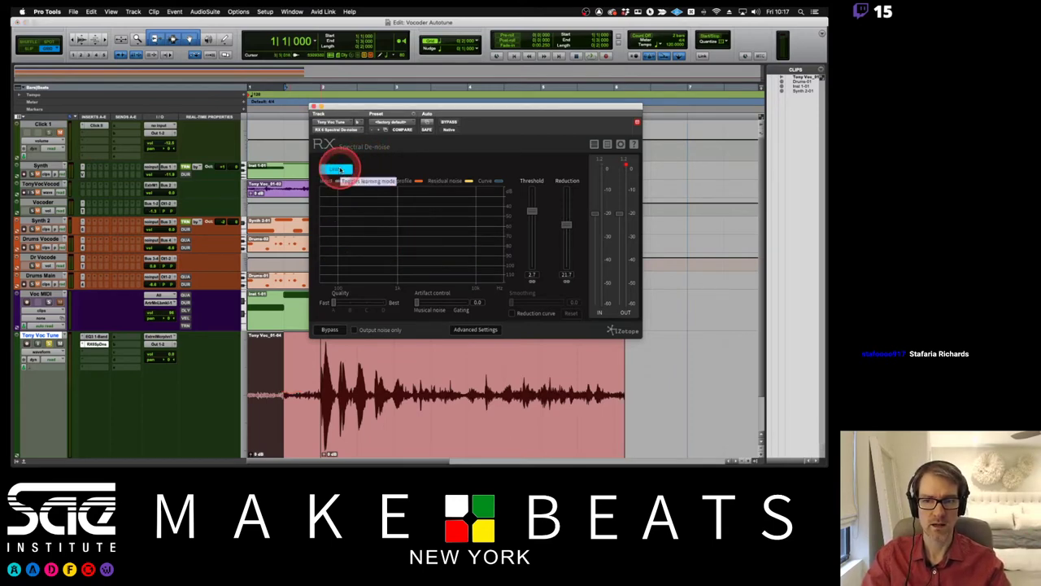
{"action": "key", "text": "space"}
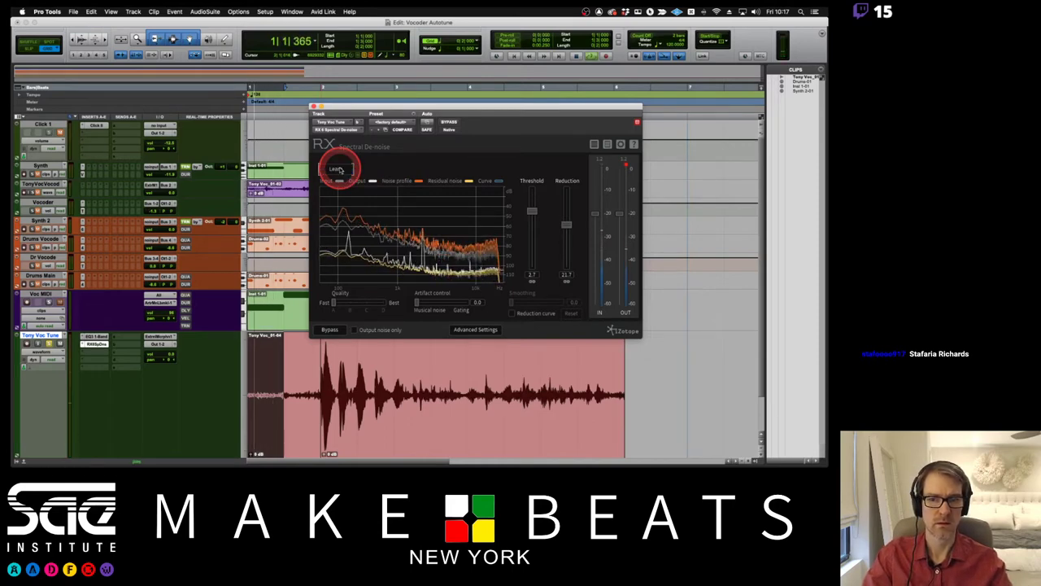
{"action": "left_click", "coordinate": [340, 168]}
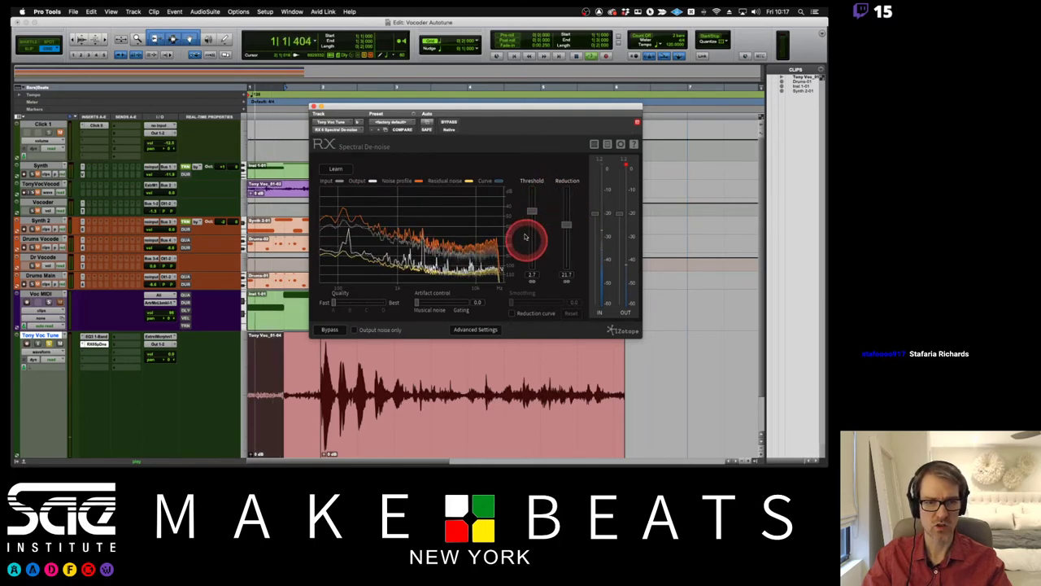
{"action": "key", "text": "space"}
{"action": "left_click", "coordinate": [464, 388]}
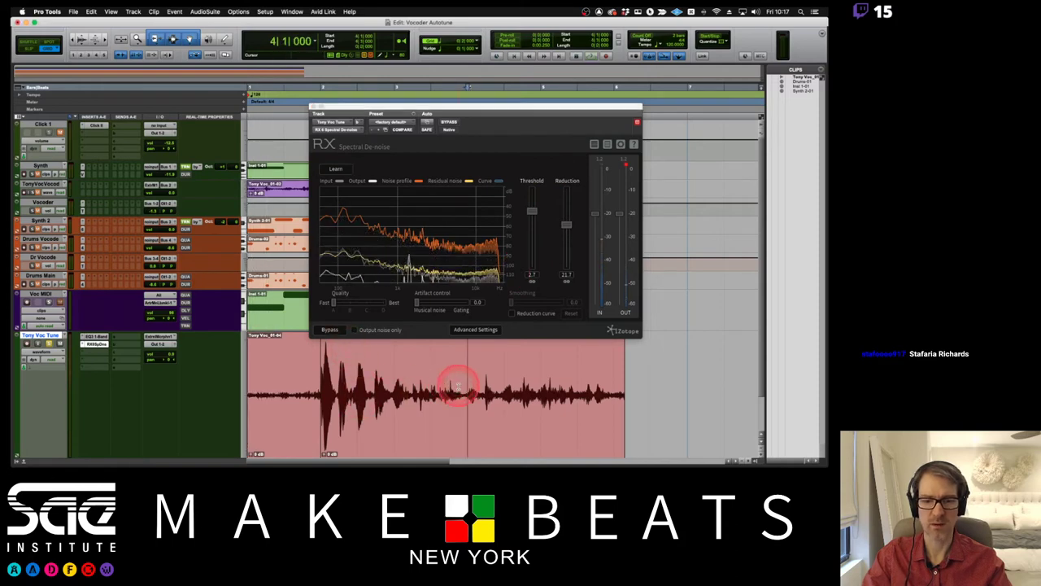
{"action": "left_click_drag", "start_coordinate": [464, 388], "coordinate": [605, 382]}
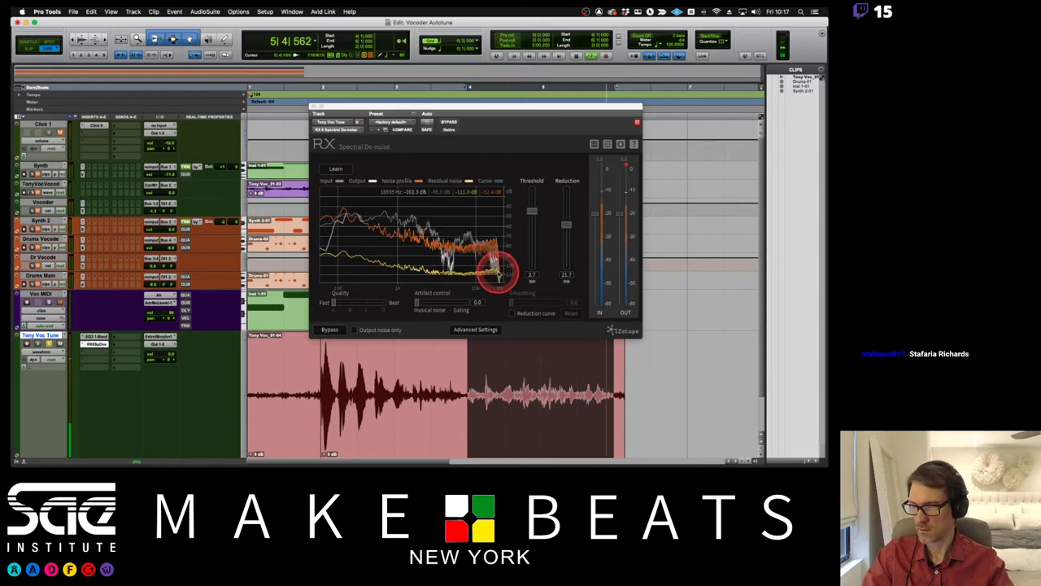
{"action": "key", "text": "super+Tab"}
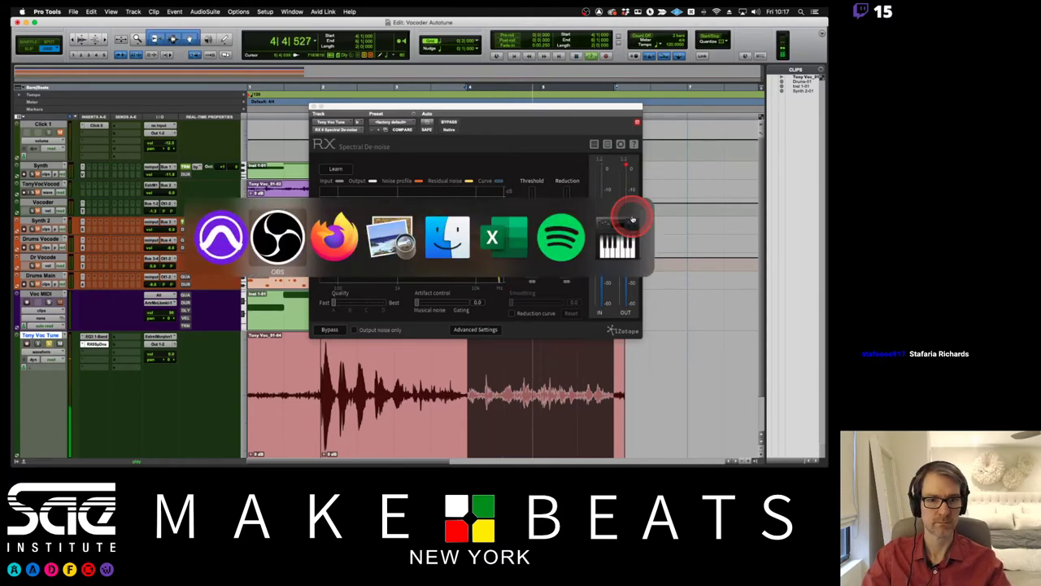
Enter P in the row 22 attendance cell in Google Sheets, then return to Pro Tools.
{"action": "key", "text": "super+Tab"}
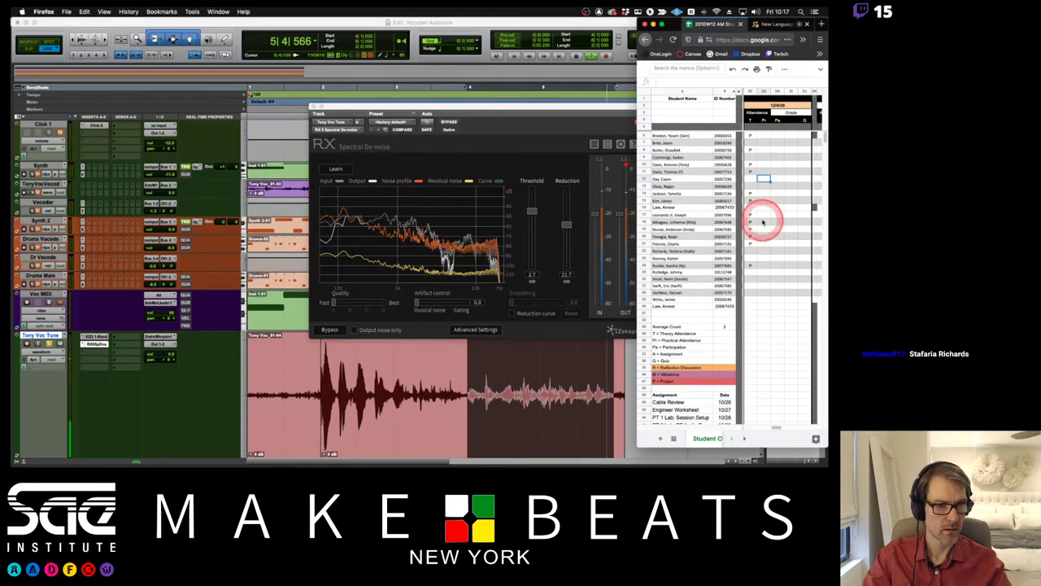
{"action": "left_click", "coordinate": [749, 253]}
{"action": "type", "text": "P"}
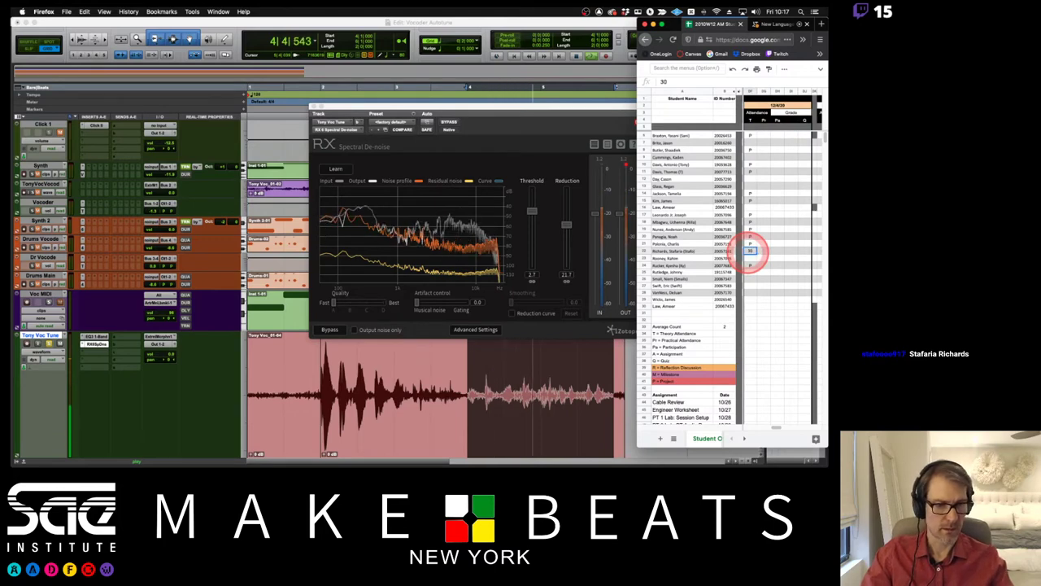
{"action": "left_click", "coordinate": [765, 258]}
{"action": "left_click", "coordinate": [603, 102]}
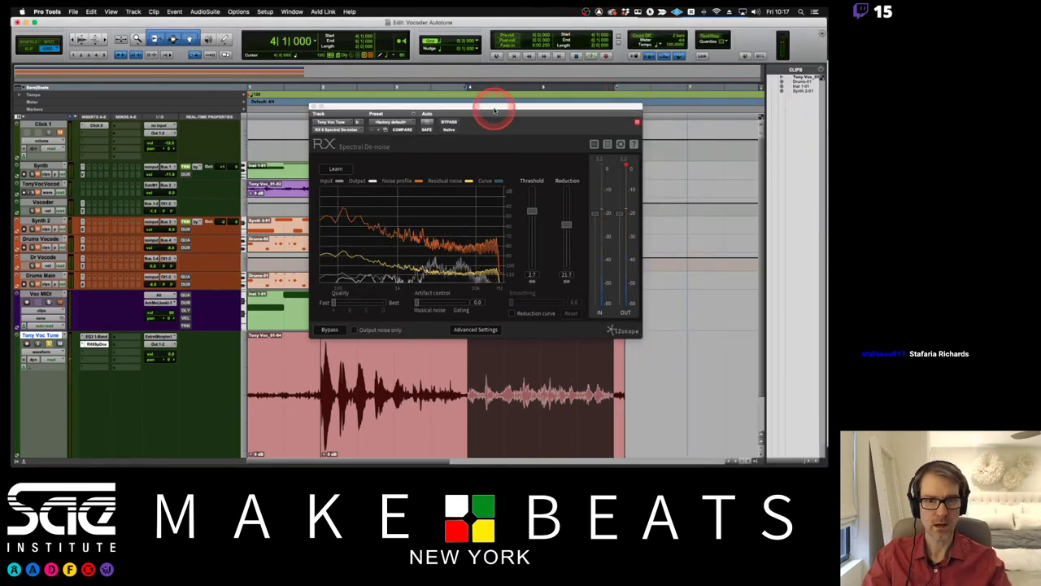
Delete the first and middle vocal clips and move the remaining clip to the track start.
{"action": "left_click_drag", "start_coordinate": [494, 106], "coordinate": [468, 104]}
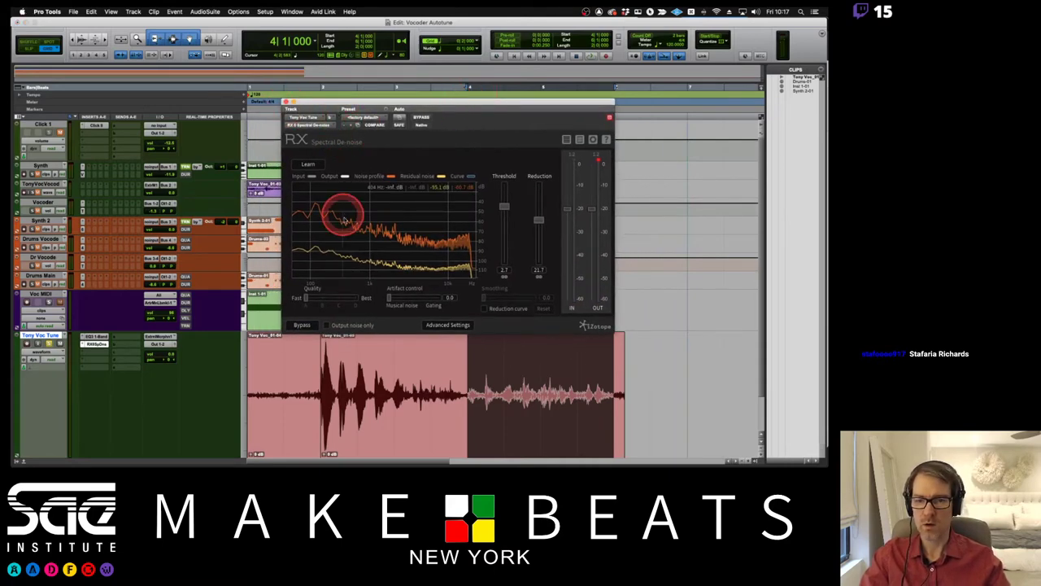
{"action": "left_click", "coordinate": [468, 369]}
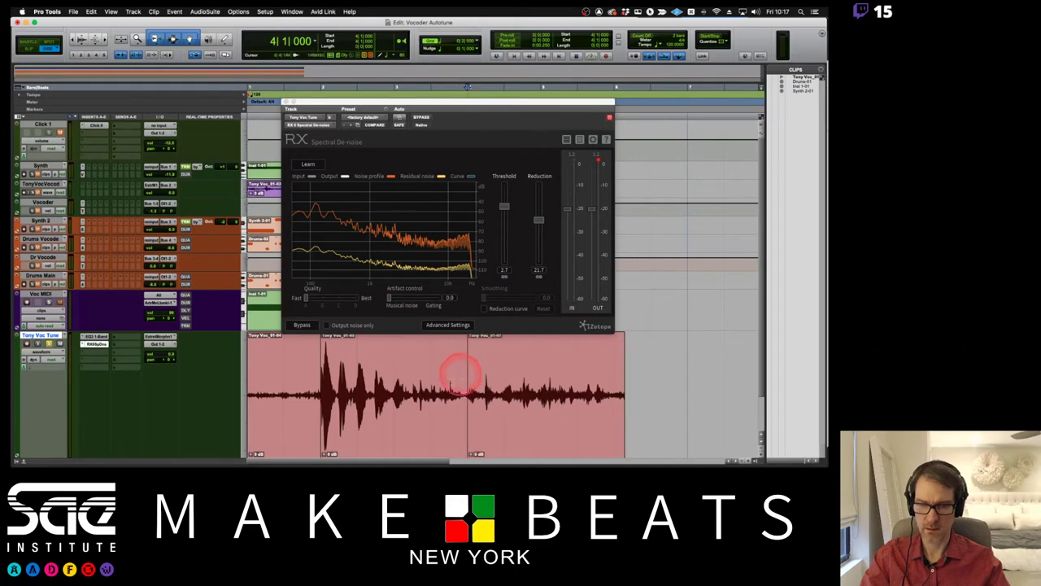
{"action": "left_click_drag", "start_coordinate": [614, 380], "coordinate": [636, 383]}
{"action": "left_click", "coordinate": [610, 383]}
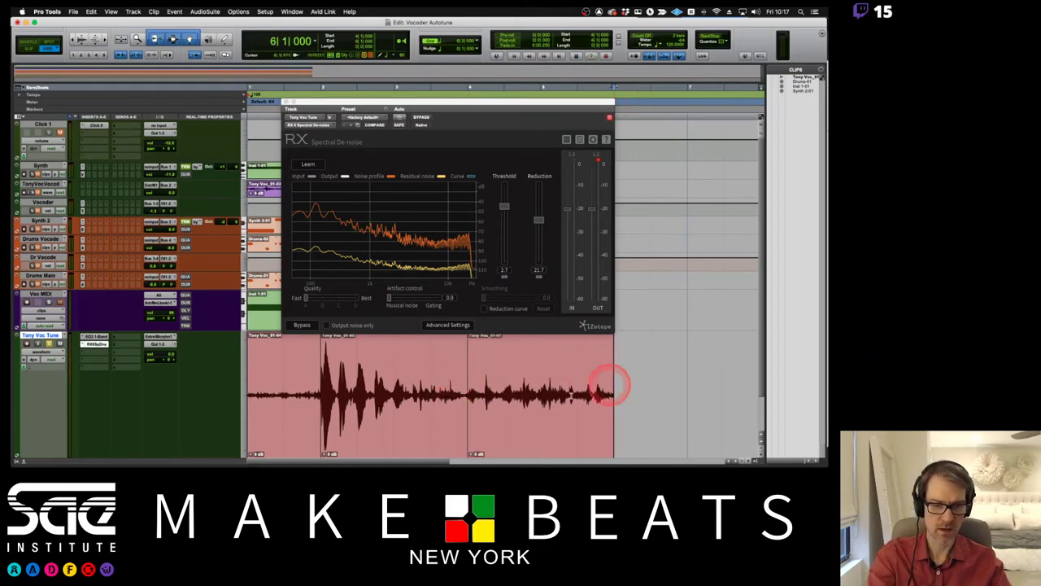
{"action": "left_click", "coordinate": [383, 437]}
{"action": "key", "text": "Delete"}
{"action": "left_click", "coordinate": [280, 398]}
{"action": "key", "text": "Delete"}
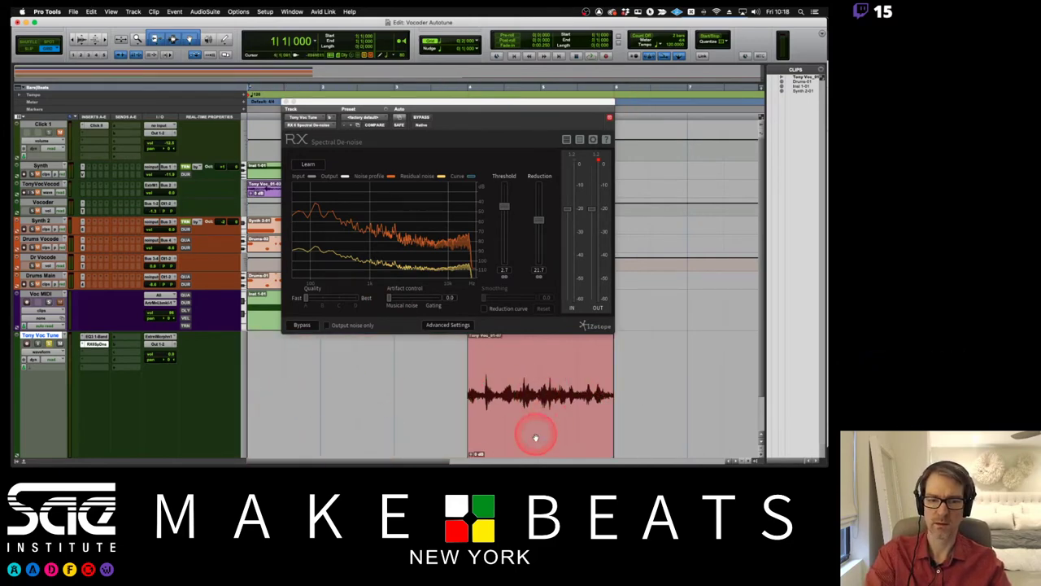
{"action": "left_click_drag", "start_coordinate": [535, 432], "coordinate": [263, 453]}
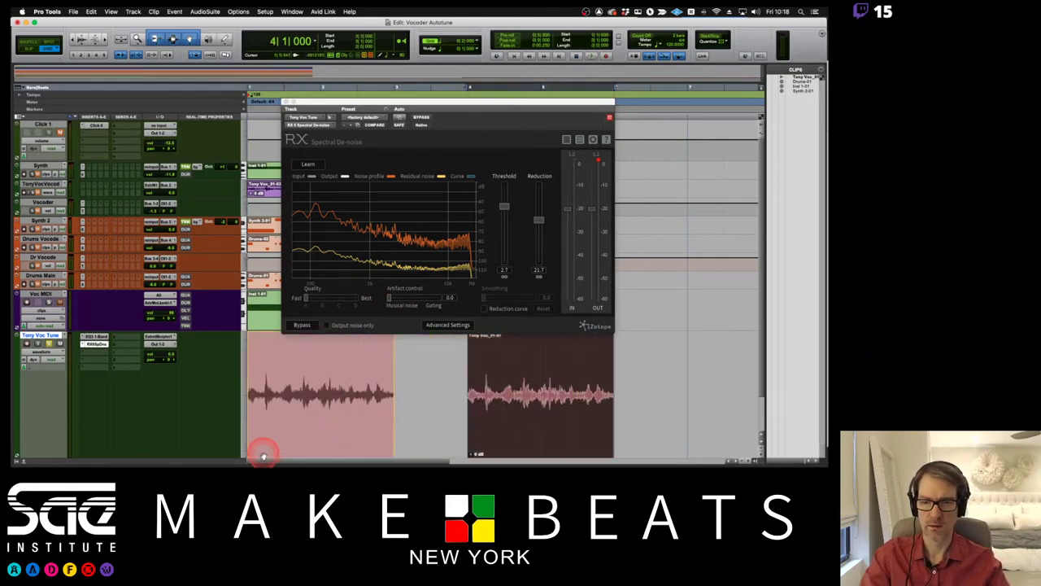
Commit the Tony Voc Tune track, rendering the de-noise into a new clip.
{"action": "left_click", "coordinate": [50, 336]}
{"action": "right_click", "coordinate": [50, 335]}
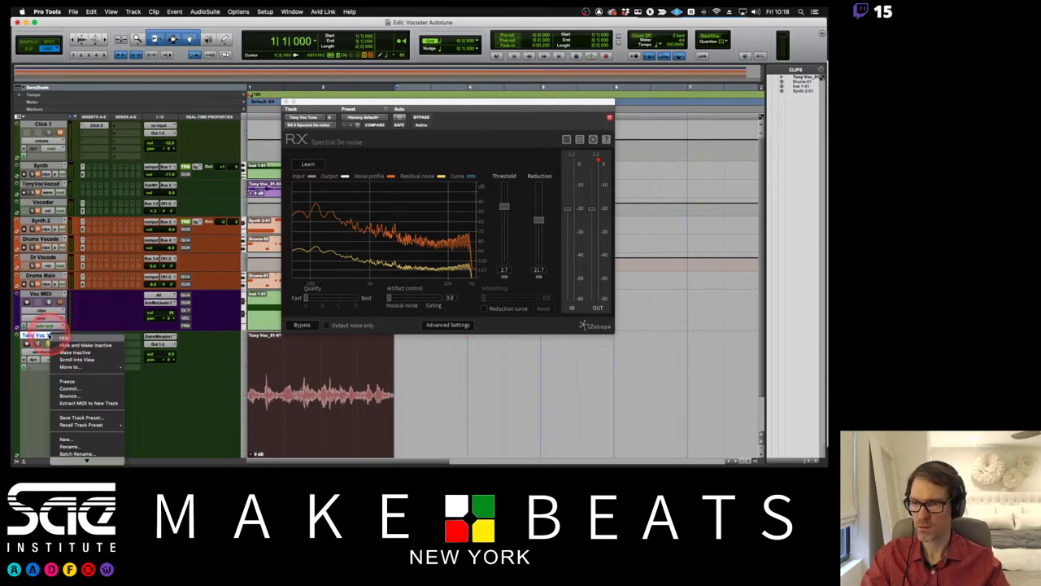
{"action": "left_click", "coordinate": [68, 388]}
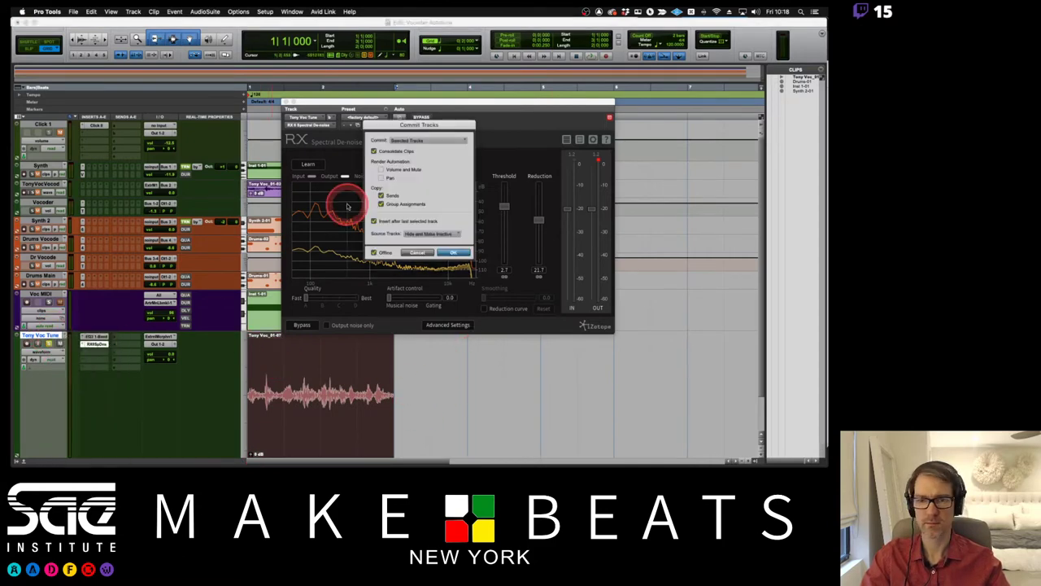
{"action": "left_click", "coordinate": [452, 252]}
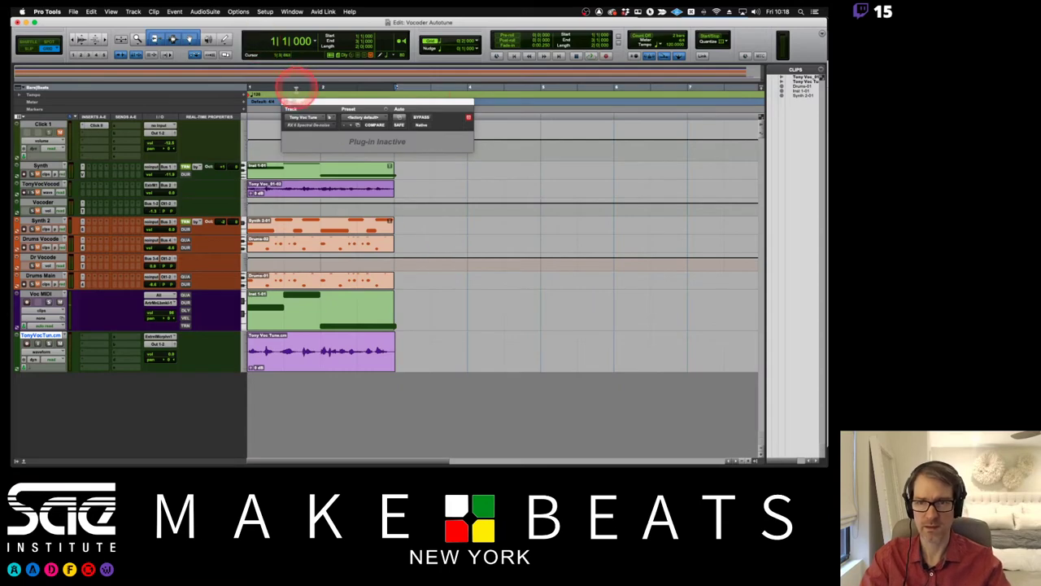
Close the inactive de-noise window, audition the committed vocal, and undo the vocoder clip change.
{"action": "left_click", "coordinate": [286, 101]}
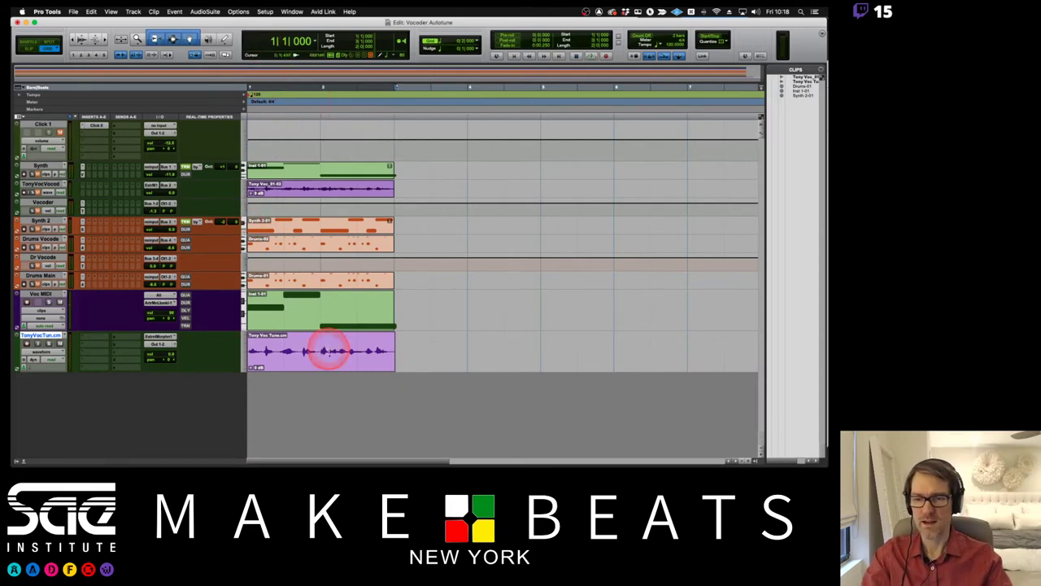
{"action": "left_click", "coordinate": [276, 360]}
{"action": "key", "text": "space"}
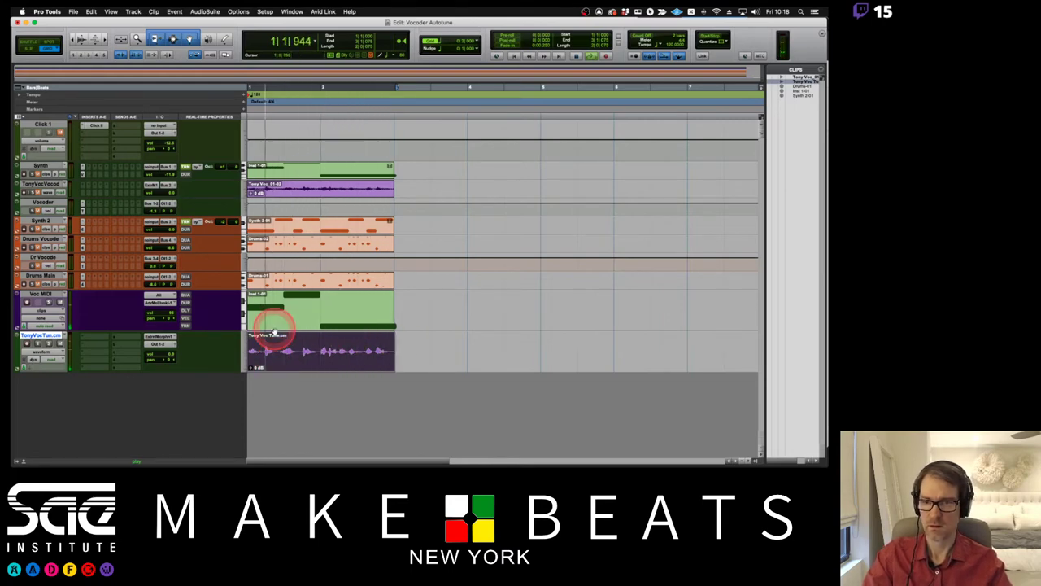
{"action": "key", "text": "space"}
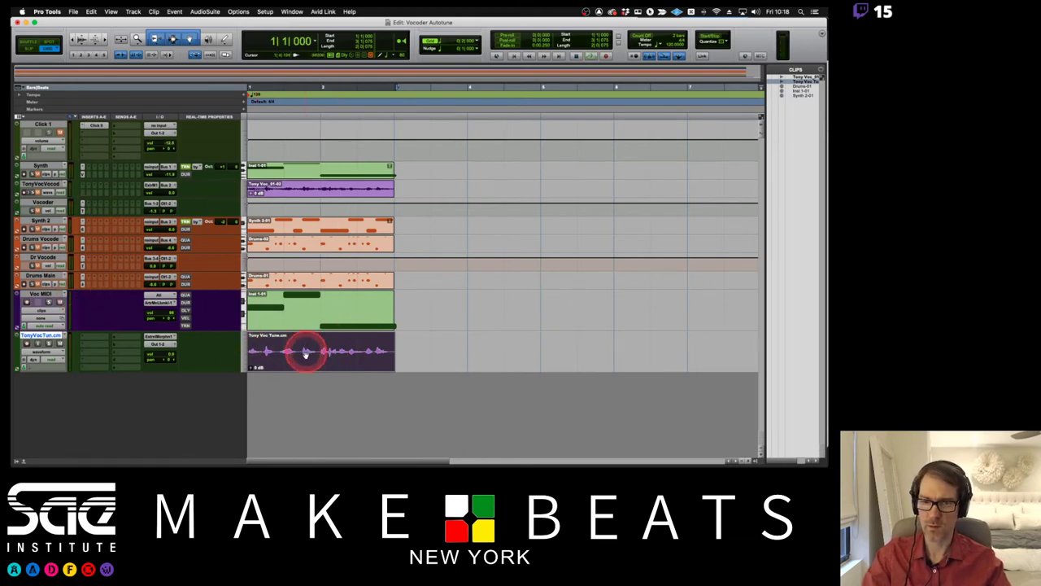
{"action": "left_click", "coordinate": [309, 191]}
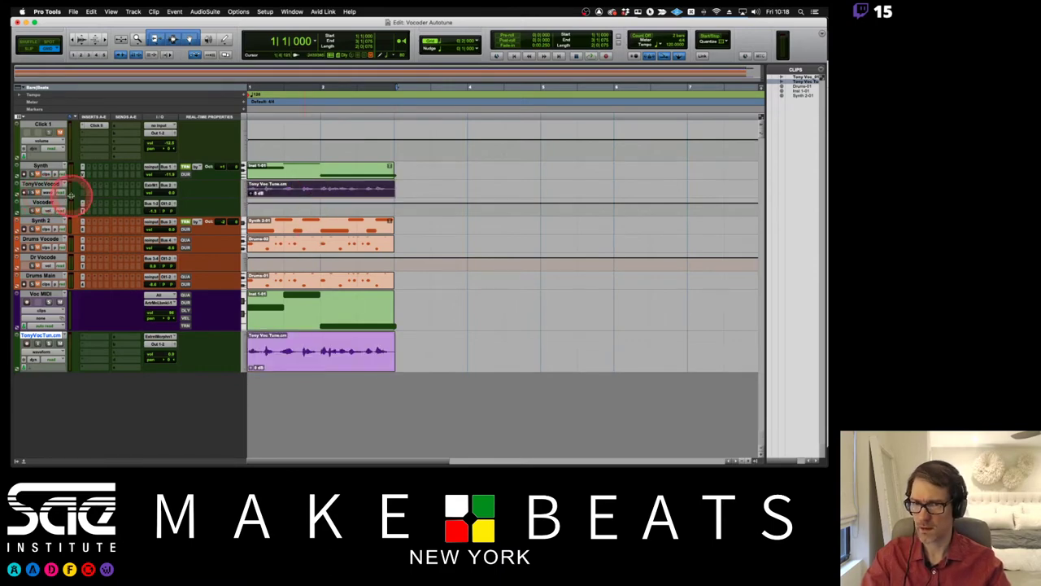
{"action": "key", "text": "super+z"}
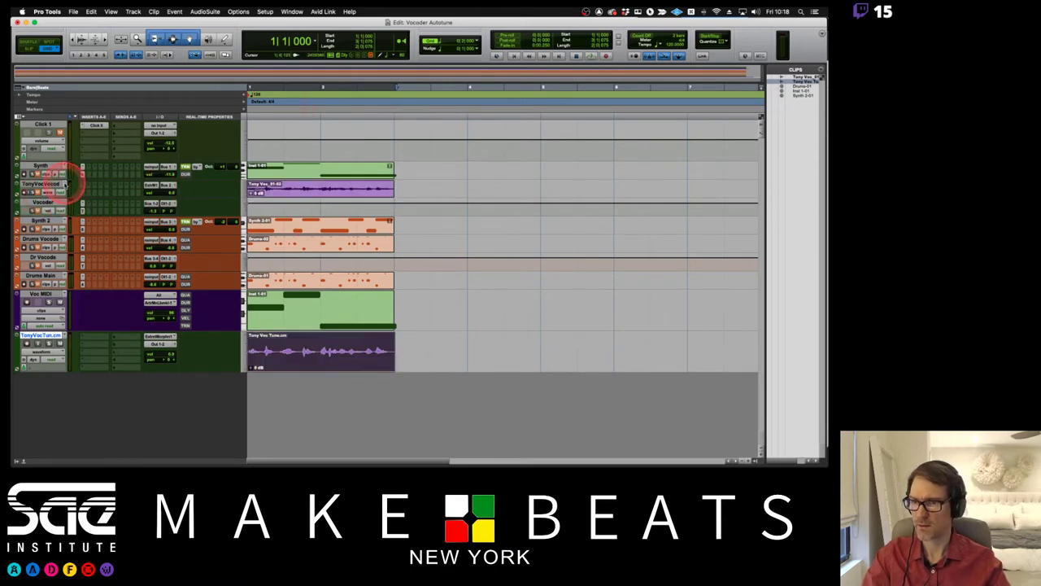
Create a new playlist on the vocoder track and copy the Tony Voc Tune clip onto it.
{"action": "left_click", "coordinate": [65, 183]}
{"action": "left_click", "coordinate": [89, 139]}
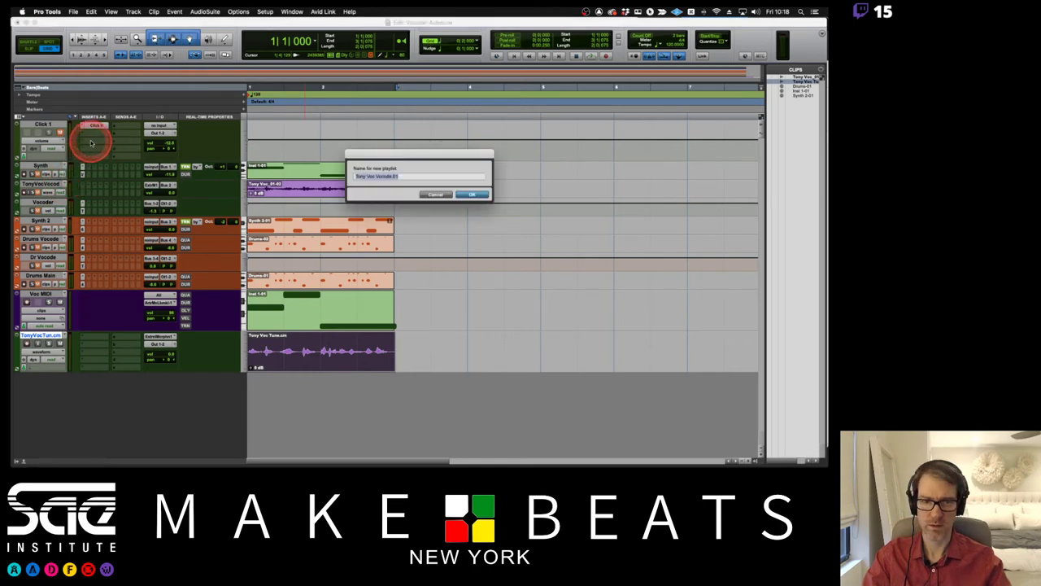
{"action": "key", "text": "Return"}
{"action": "left_click", "coordinate": [298, 361]}
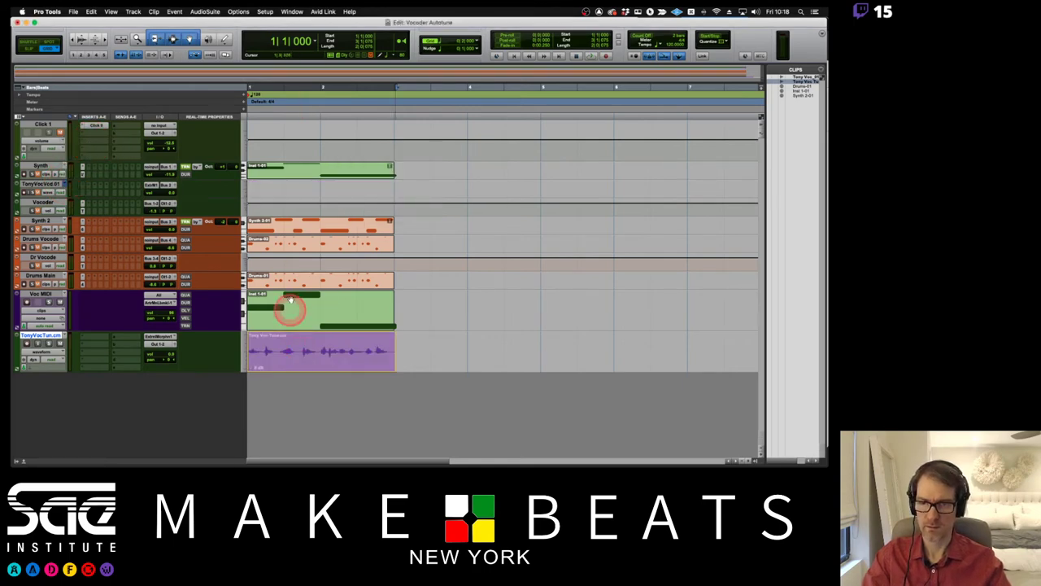
{"action": "left_click_drag", "start_coordinate": [290, 300], "coordinate": [288, 186]}
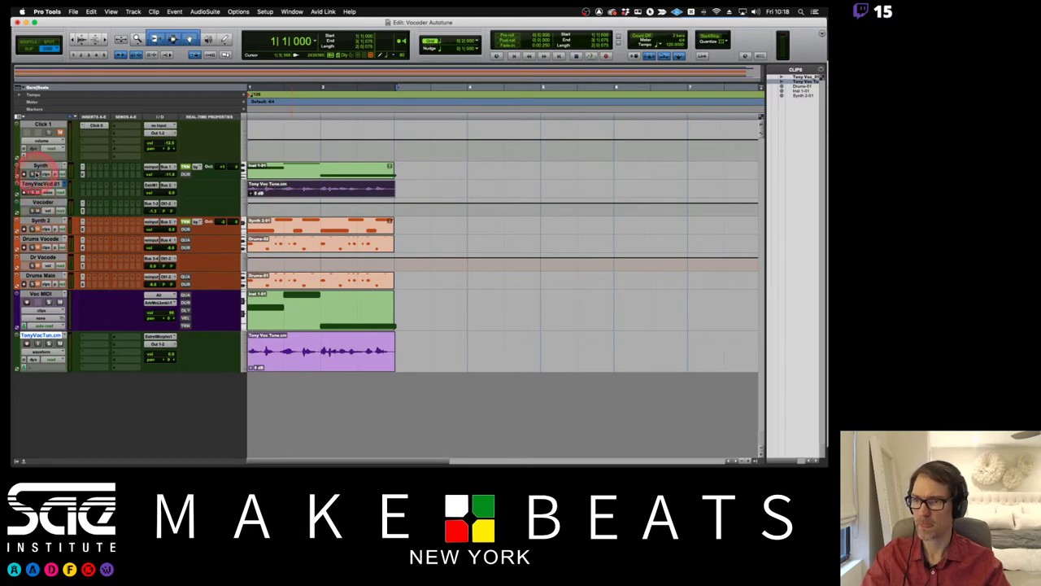
{"action": "key", "text": "space"}
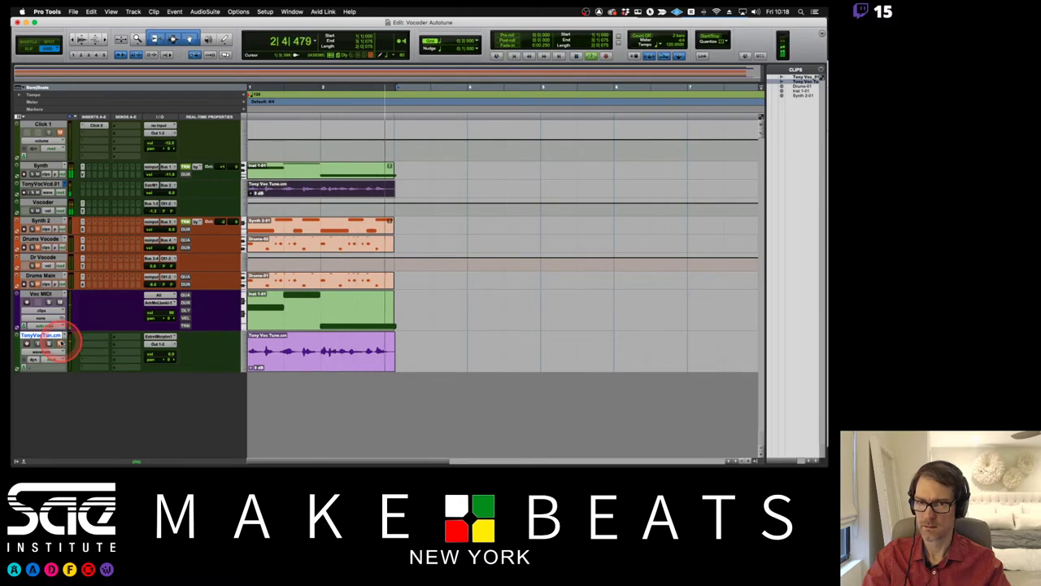
Compare the vocoder track's playlists, ending on the one holding Tony Voc Tune.
{"action": "left_click", "coordinate": [67, 184]}
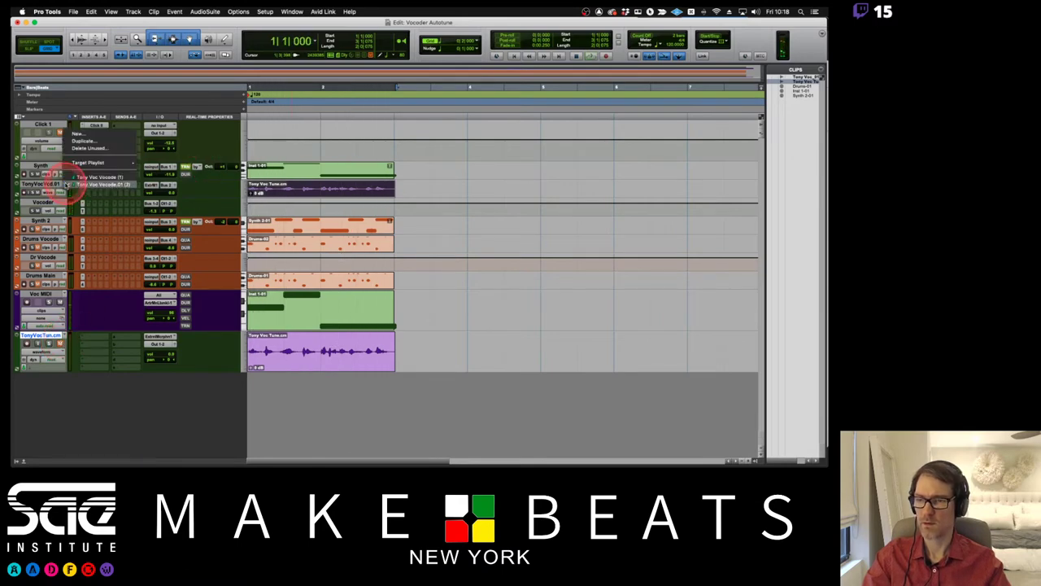
{"action": "left_click", "coordinate": [75, 176]}
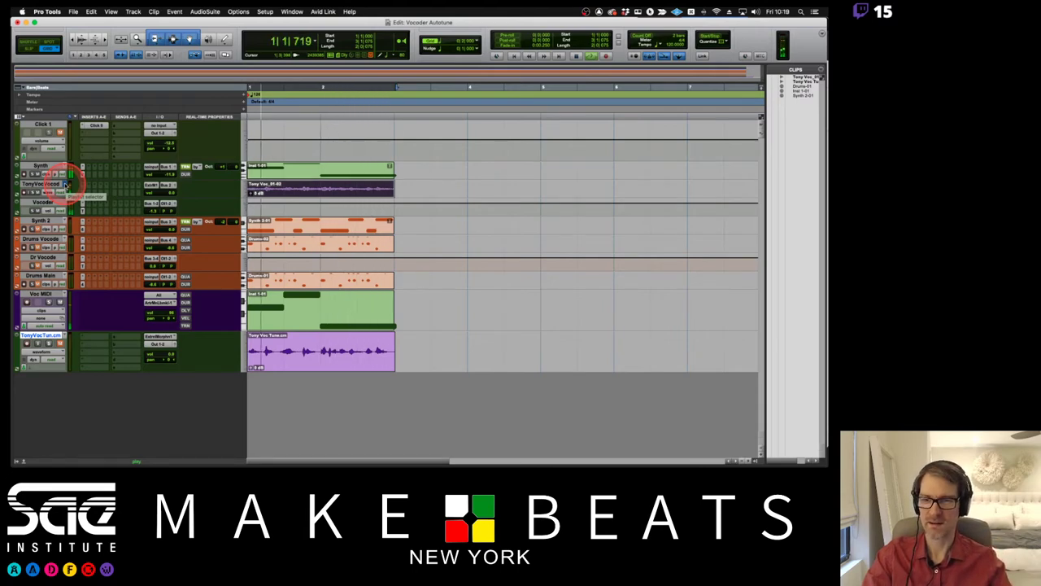
{"action": "left_click", "coordinate": [67, 184]}
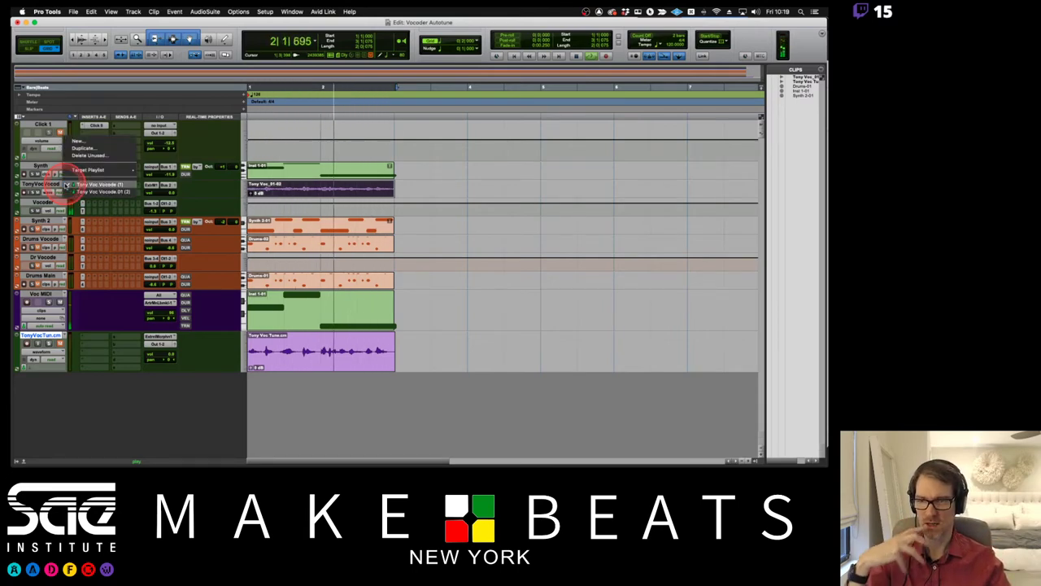
{"action": "left_click", "coordinate": [87, 191]}
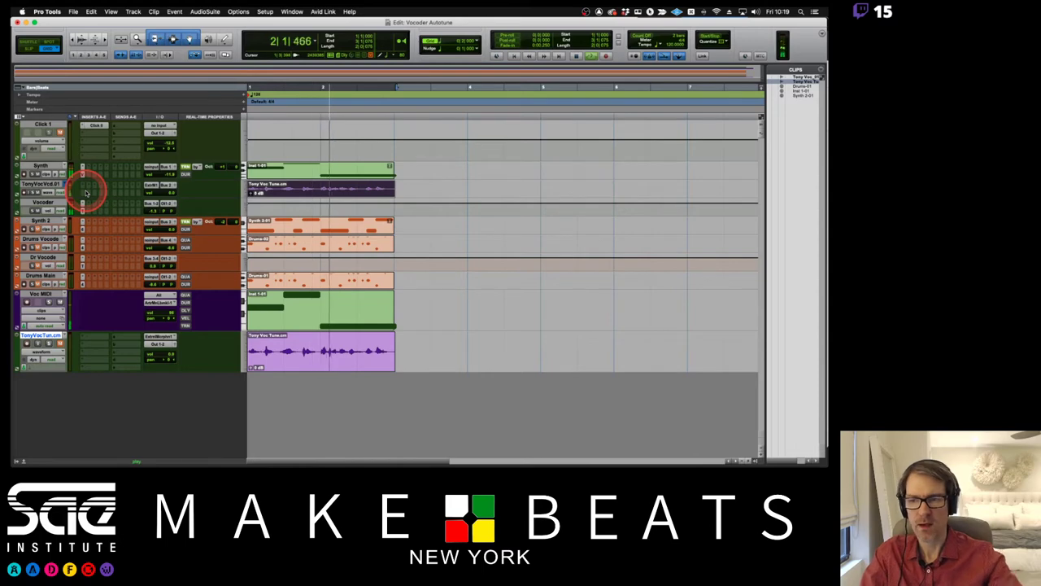
{"action": "left_click", "coordinate": [70, 174]}
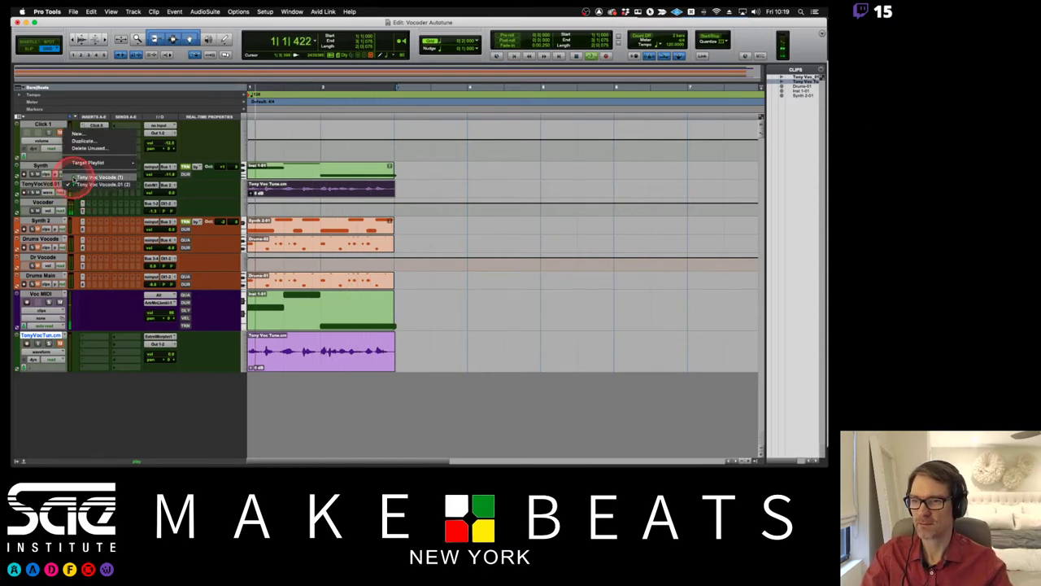
{"action": "left_click", "coordinate": [71, 178]}
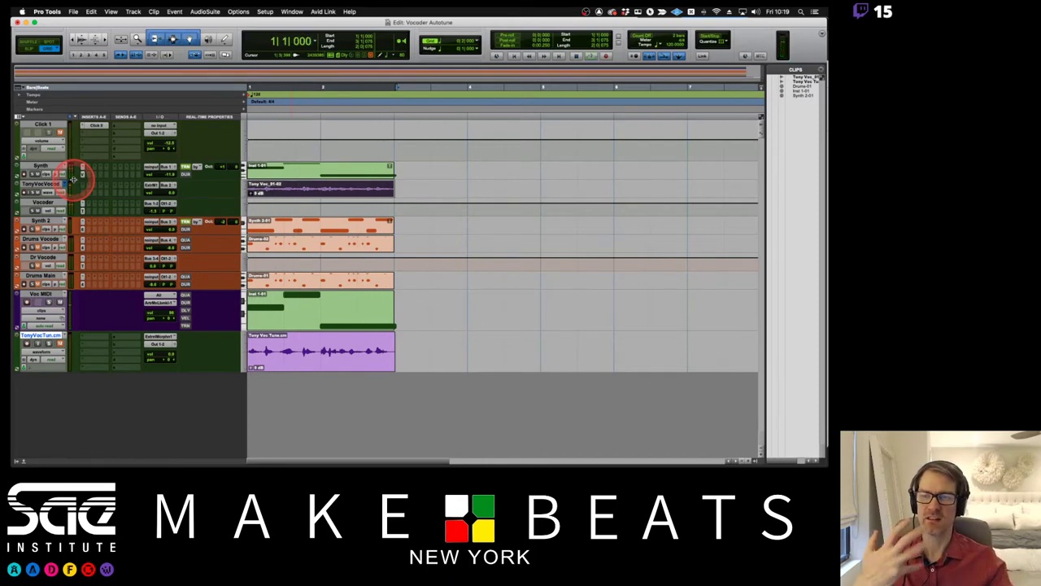
{"action": "left_click", "coordinate": [70, 185]}
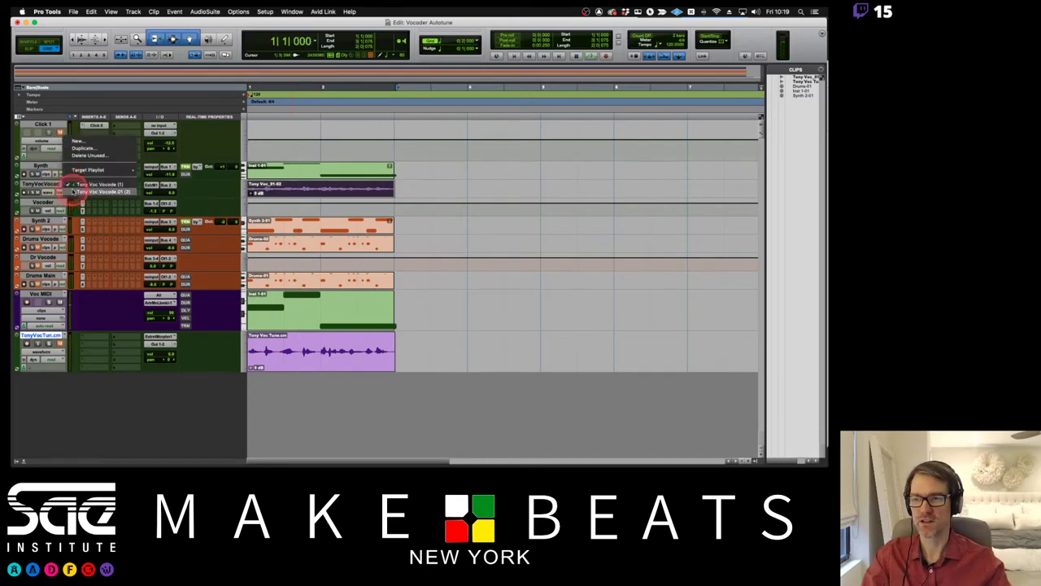
{"action": "left_click", "coordinate": [72, 187]}
Select and audition a range within the Tony Voc Tune clip on the vocoder track.
{"action": "left_click", "coordinate": [345, 185]}
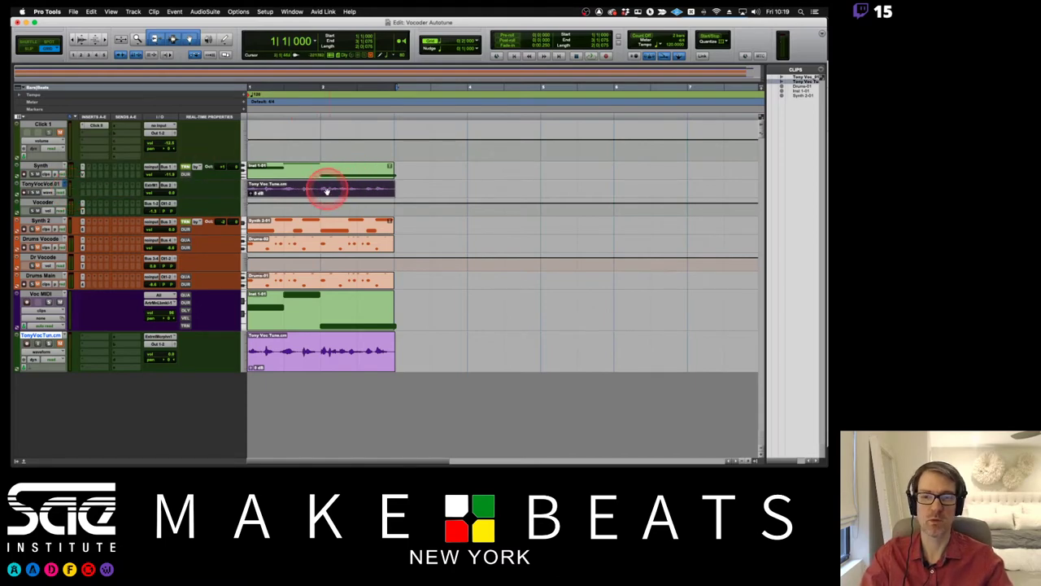
{"action": "left_click", "coordinate": [275, 196]}
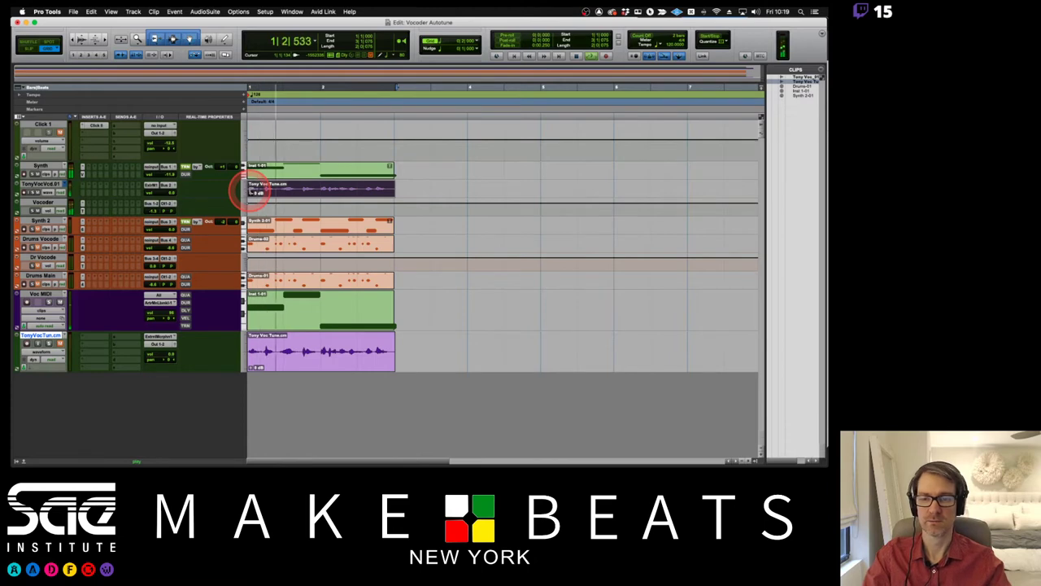
{"action": "left_click_drag", "start_coordinate": [252, 192], "coordinate": [322, 198]}
{"action": "key", "text": "space"}
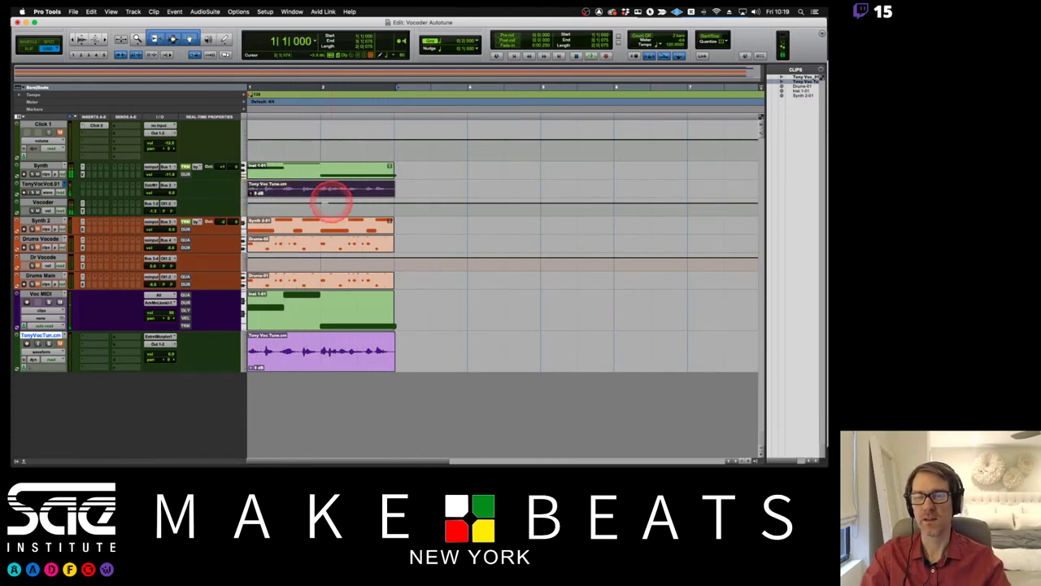
{"action": "left_click_drag", "start_coordinate": [110, 182], "coordinate": [75, 184]}
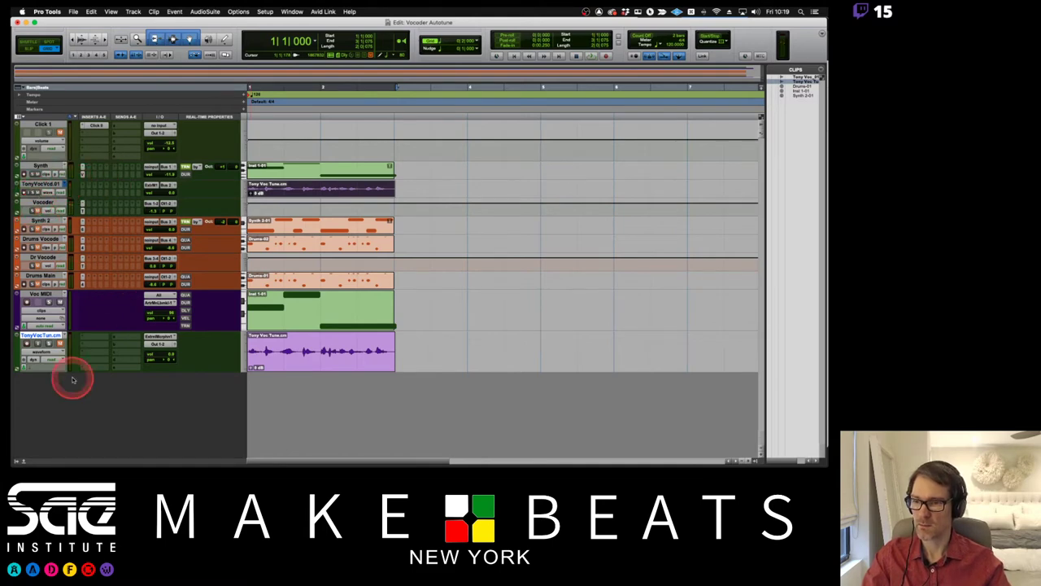
{"action": "left_click_drag", "start_coordinate": [72, 376], "coordinate": [69, 343]}
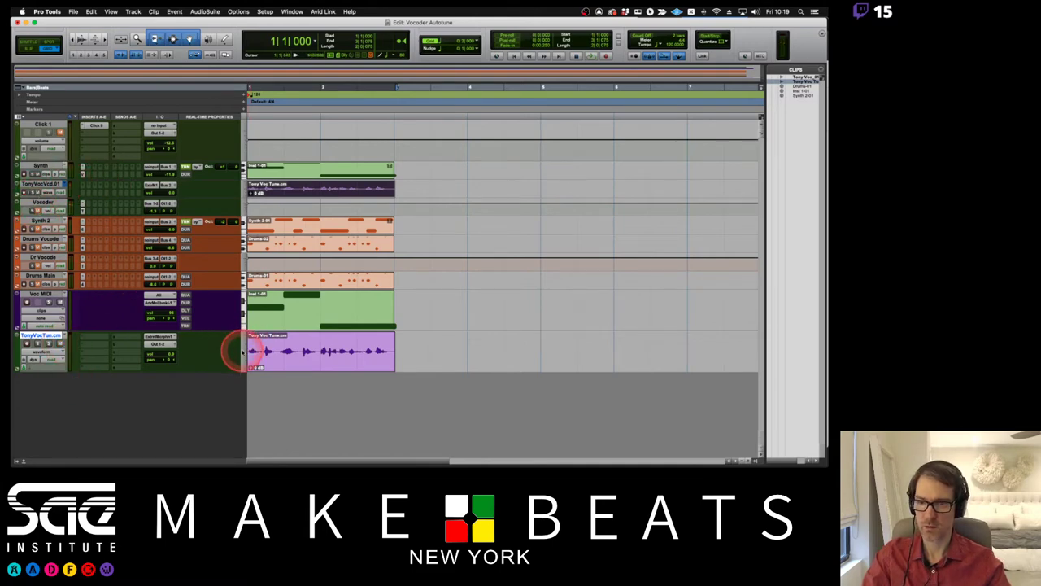
Make the Tony Voc Tune track Large, zoom in, and show an empty insert's plug-in submenu.
{"action": "left_click", "coordinate": [243, 357]}
{"action": "left_click", "coordinate": [255, 361]}
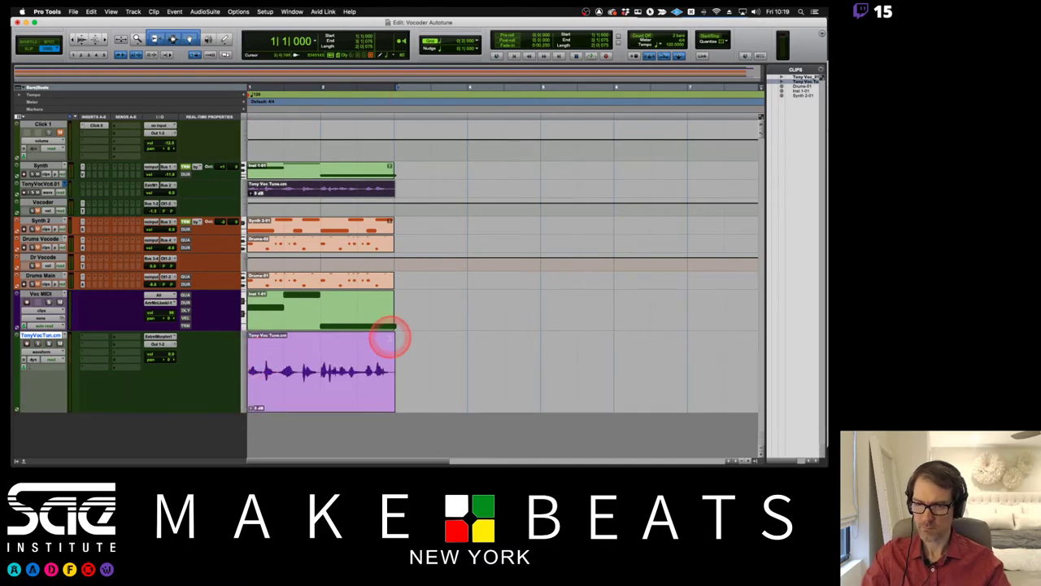
{"action": "key", "text": "super+bracketright"}
{"action": "left_click", "coordinate": [92, 338]}
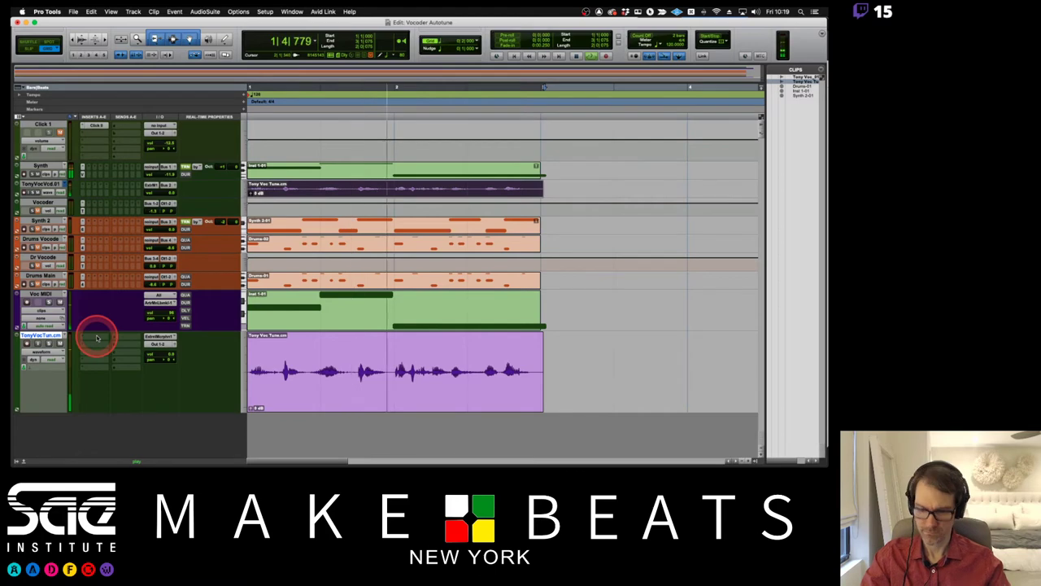
{"action": "key", "text": "space"}
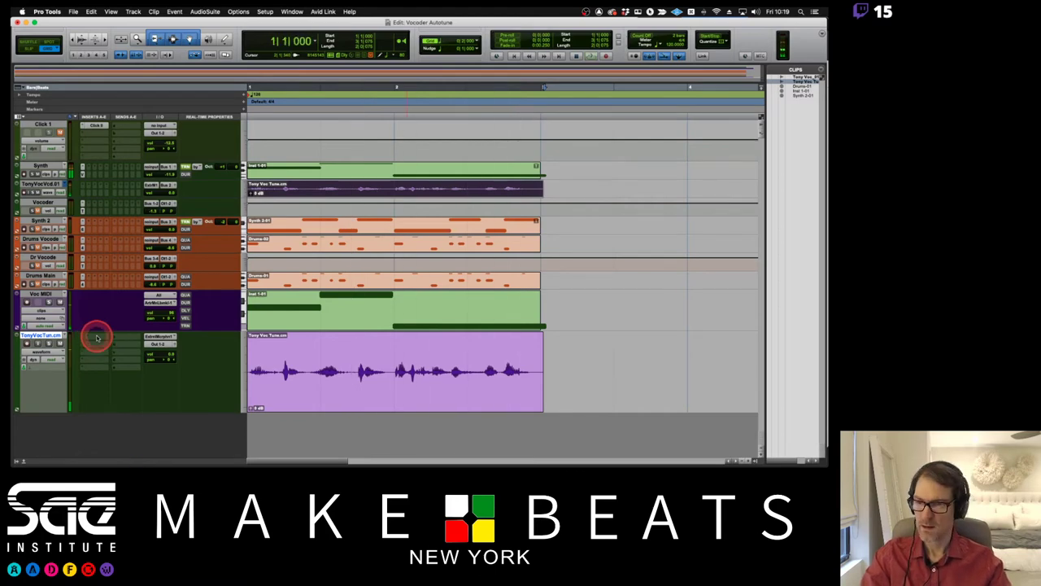
{"action": "left_click", "coordinate": [97, 337]}
{"action": "mouse_move", "coordinate": [118, 337]}
{"action": "mouse_move", "coordinate": [170, 336]}
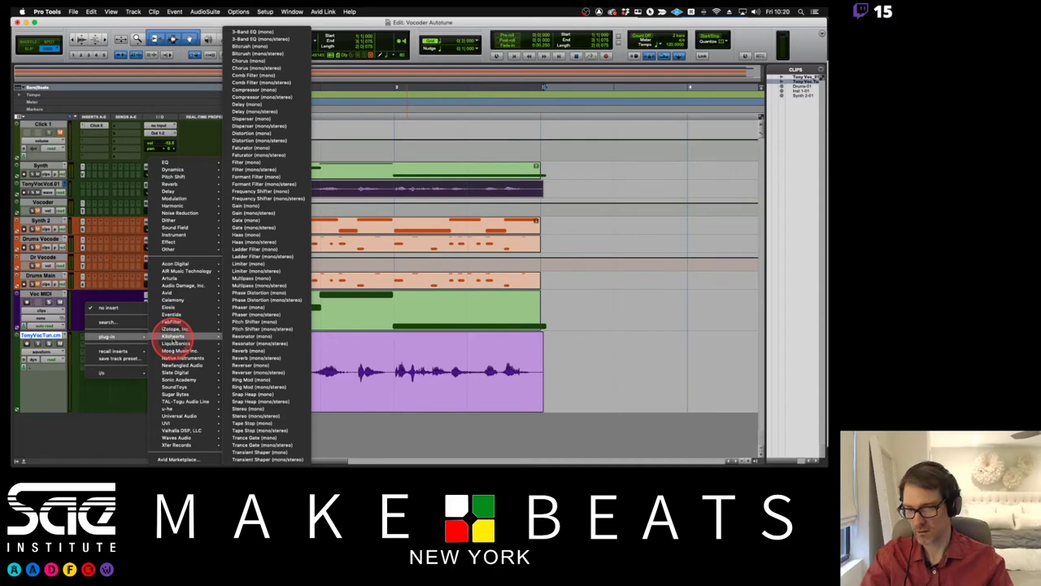
Insert Auto-Tune Realtime Access on Tony Voc Tune and set the key to E minor.
{"action": "mouse_move", "coordinate": [196, 416]}
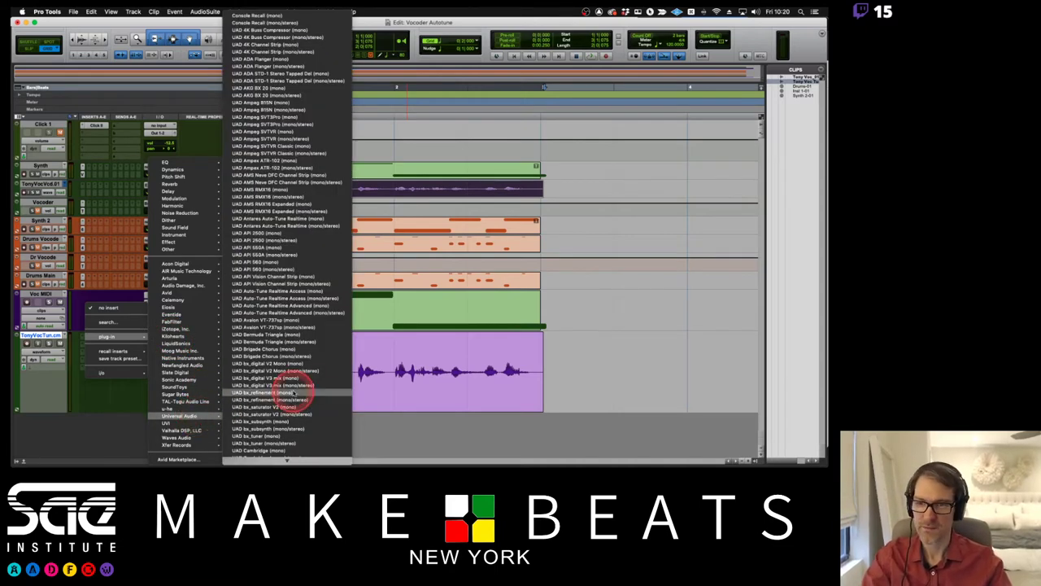
{"action": "left_click", "coordinate": [299, 290]}
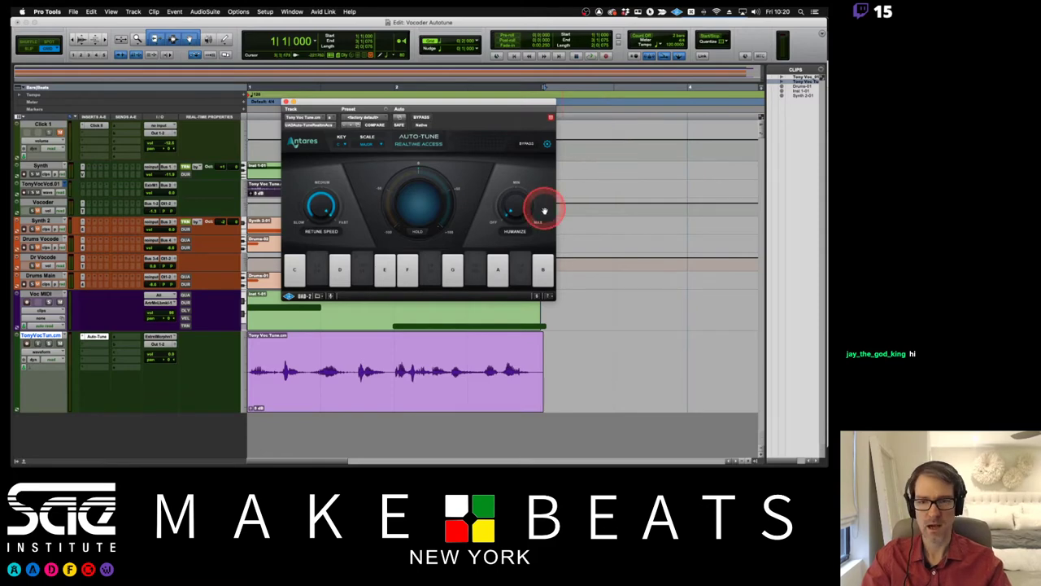
{"action": "left_click", "coordinate": [347, 146]}
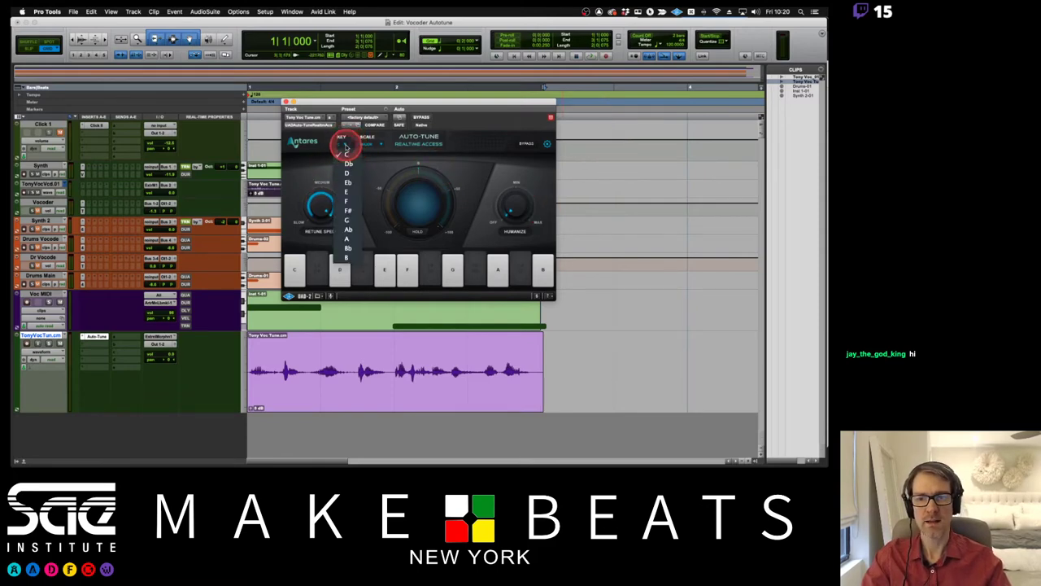
{"action": "left_click", "coordinate": [354, 175]}
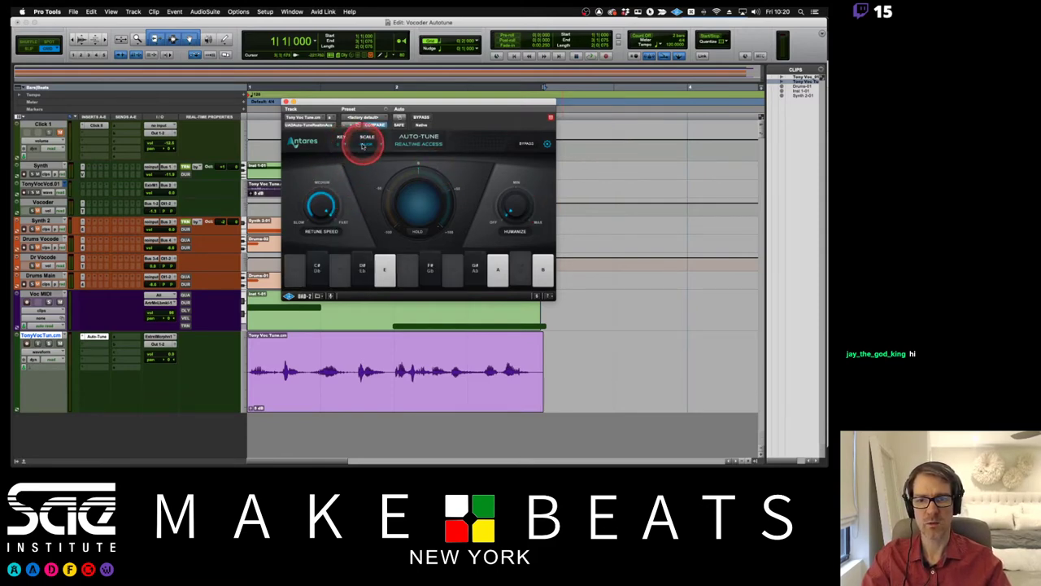
{"action": "left_click", "coordinate": [365, 144]}
{"action": "left_click", "coordinate": [370, 162]}
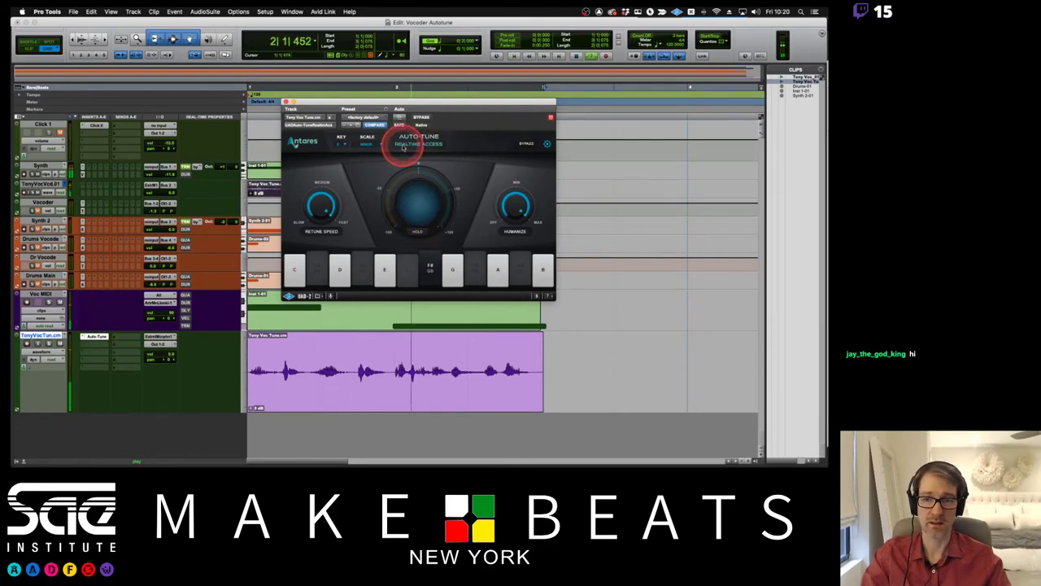
Toggle soft bypass and turn the Retune Speed knob down toward Slow.
{"action": "left_click", "coordinate": [528, 146]}
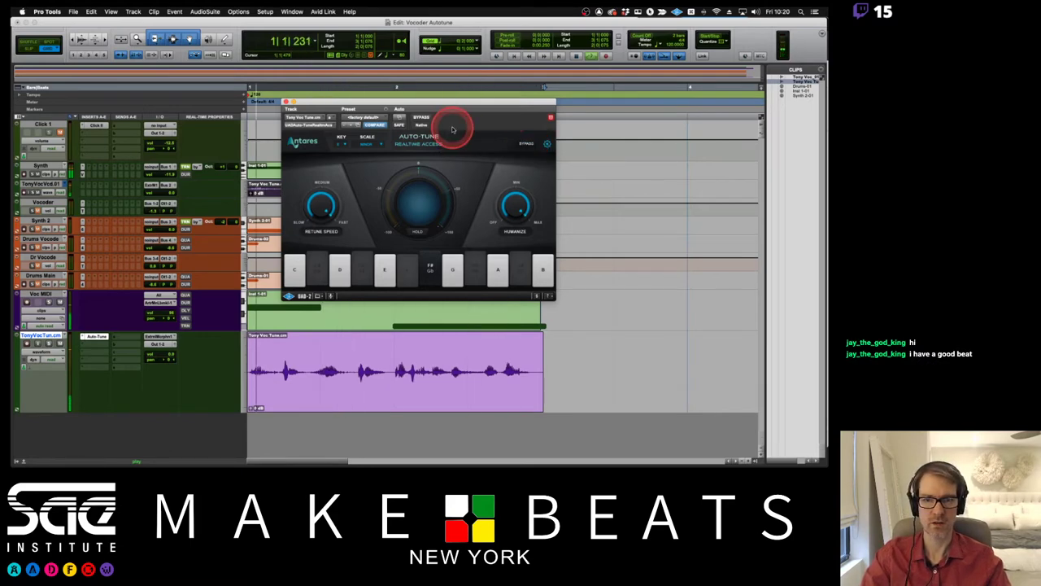
{"action": "left_click_drag", "start_coordinate": [445, 101], "coordinate": [558, 86]}
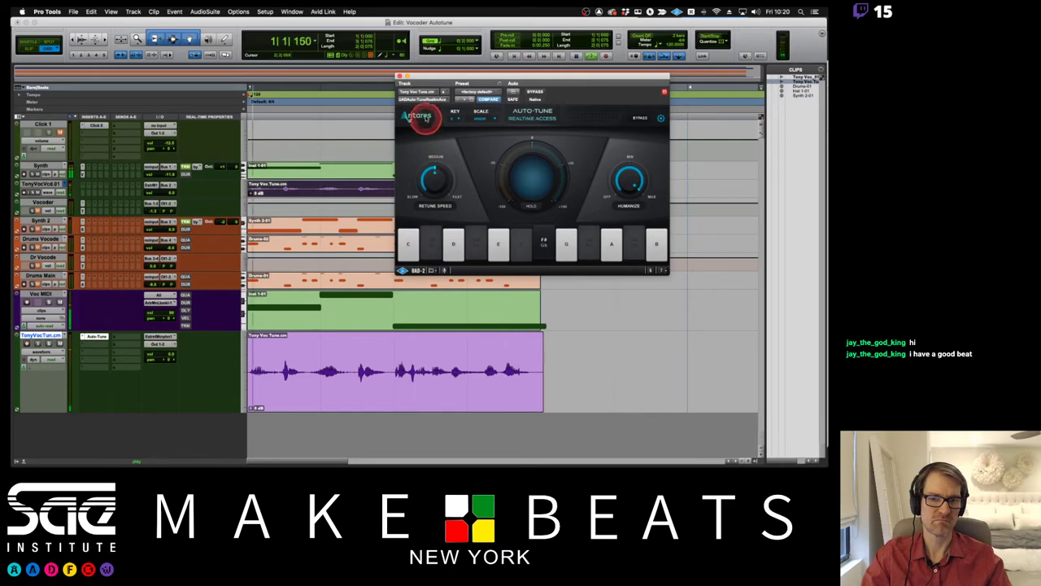
{"action": "mouse_move", "coordinate": [445, 189]}
{"action": "left_mouse_down"}
{"action": "mouse_move", "coordinate": [425, 193]}
{"action": "mouse_move", "coordinate": [525, 191]}
{"action": "mouse_move", "coordinate": [514, 250]}
{"action": "mouse_move", "coordinate": [554, 84]}
{"action": "mouse_move", "coordinate": [495, 83]}
{"action": "left_mouse_up"}
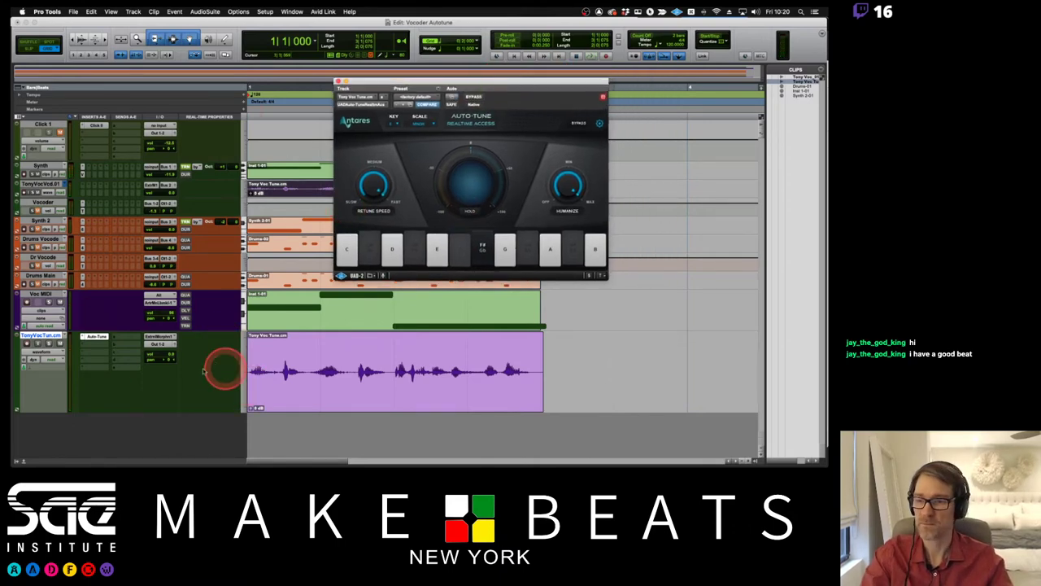
Replace the vocal track's Auto-Tune insert with Universal Audio Auto-Tune Artist.
{"action": "left_click", "coordinate": [84, 337]}
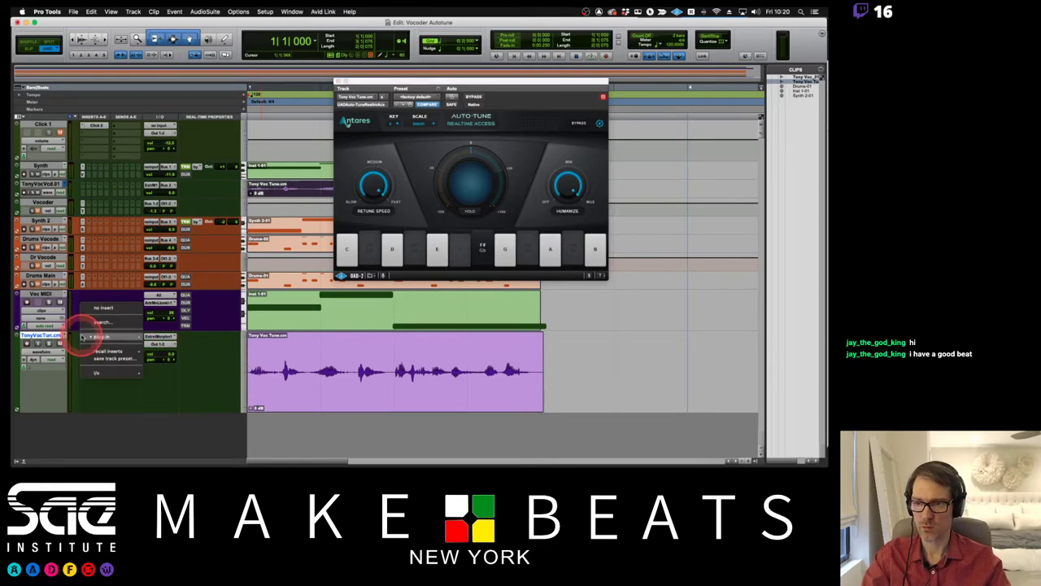
{"action": "mouse_move", "coordinate": [183, 417]}
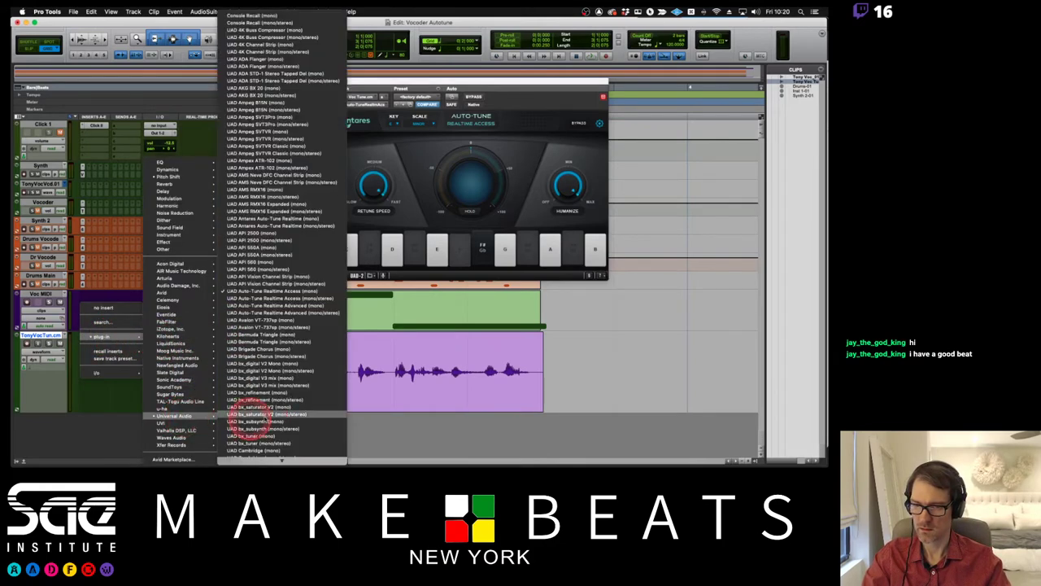
{"action": "left_click", "coordinate": [279, 308]}
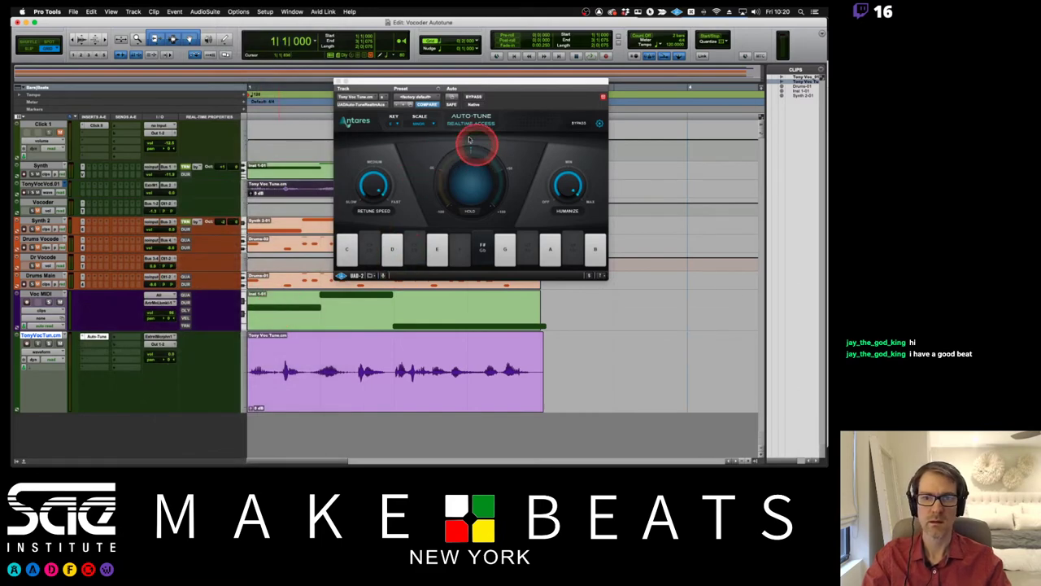
{"action": "left_click_drag", "start_coordinate": [485, 82], "coordinate": [450, 29]}
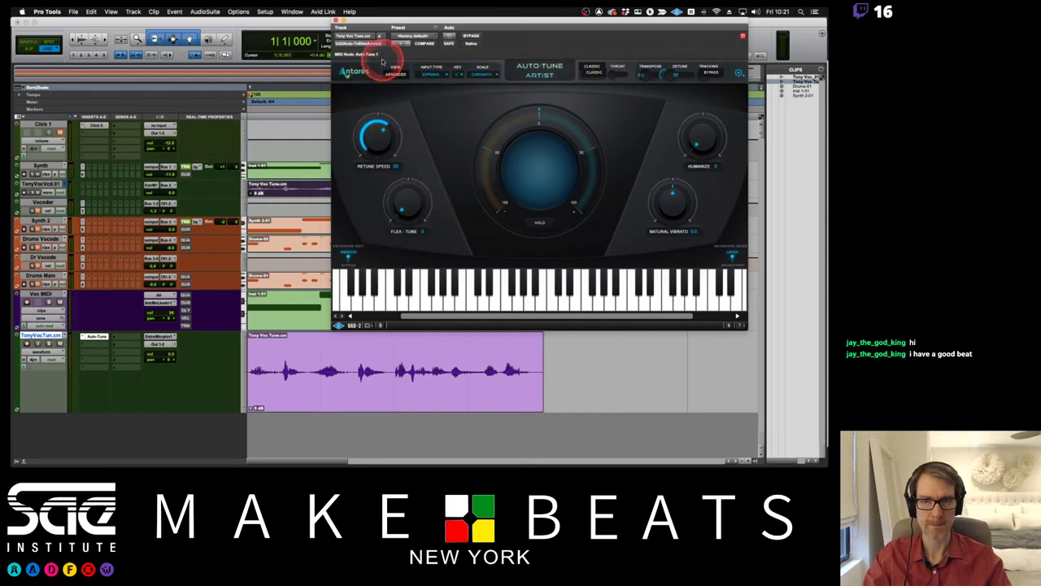
Set Auto-Tune Artist's key, scale and vocal-range input type, then show the Mix window.
{"action": "left_click", "coordinate": [460, 74]}
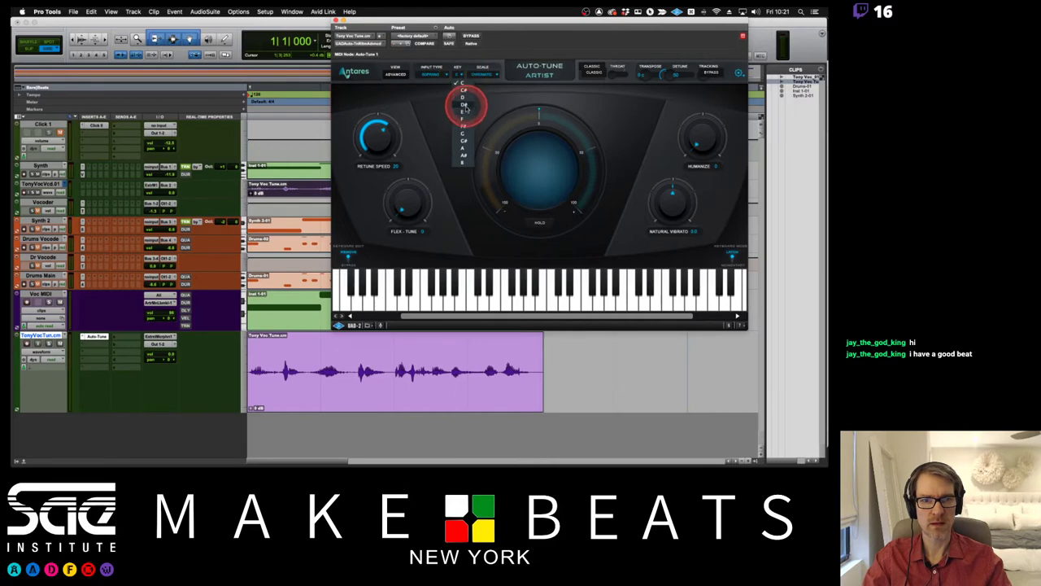
{"action": "left_click", "coordinate": [465, 108]}
{"action": "left_click", "coordinate": [484, 74]}
{"action": "left_click", "coordinate": [489, 95]}
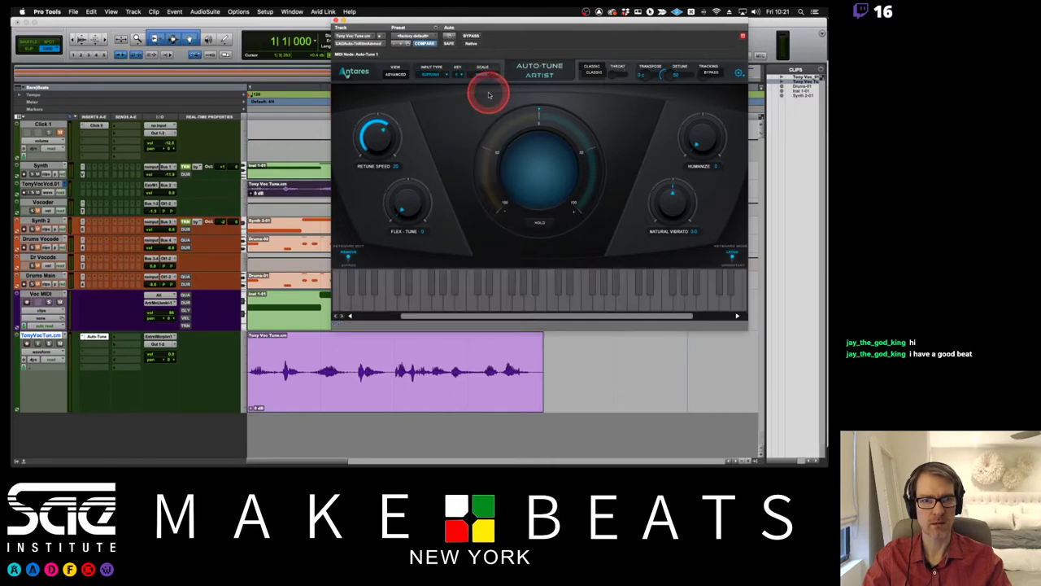
{"action": "left_click", "coordinate": [433, 74]}
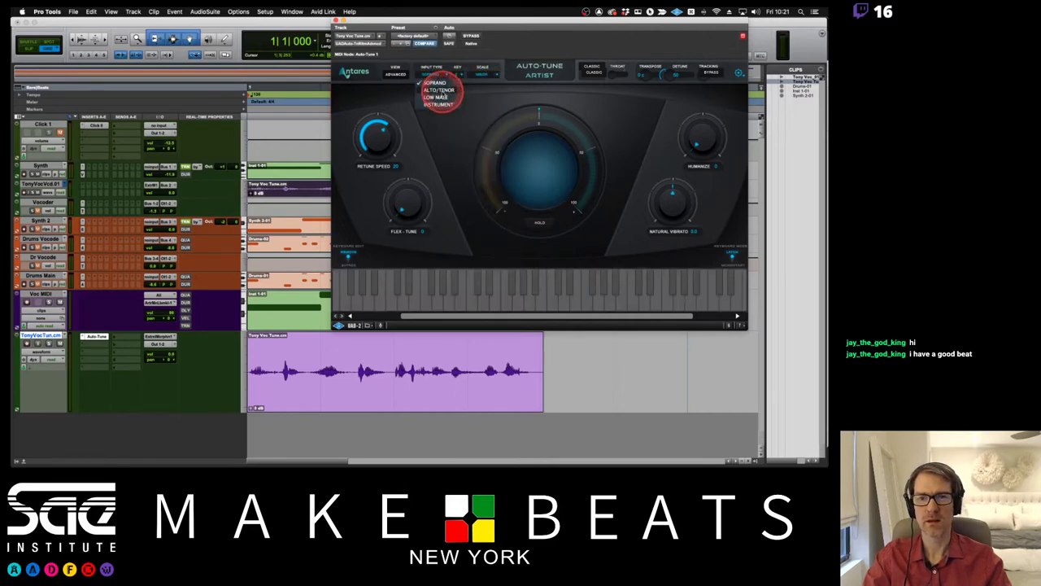
{"action": "left_click", "coordinate": [442, 95]}
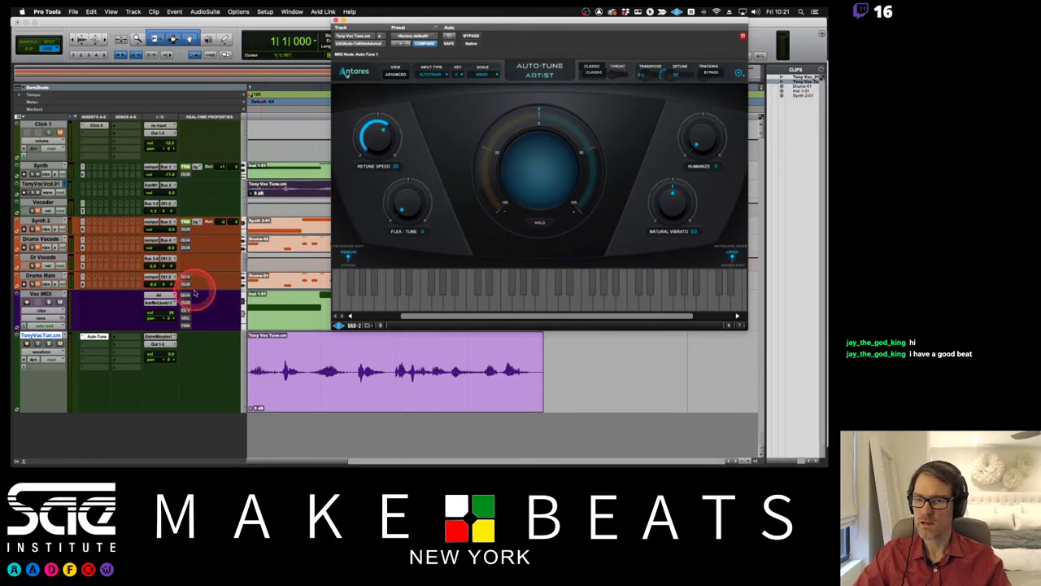
{"action": "key", "text": "super+equal"}
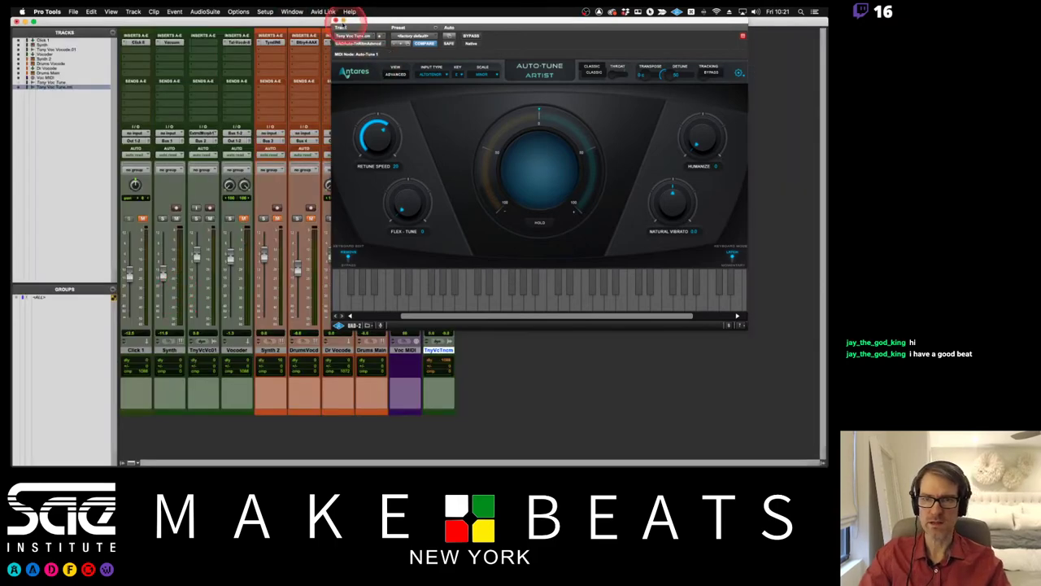
Route Voc MIDI's output to Tony Voc Tune.cm - Auto-Tune 1 channel 1, then reopen Auto-Tune Artist.
{"action": "left_click", "coordinate": [334, 21]}
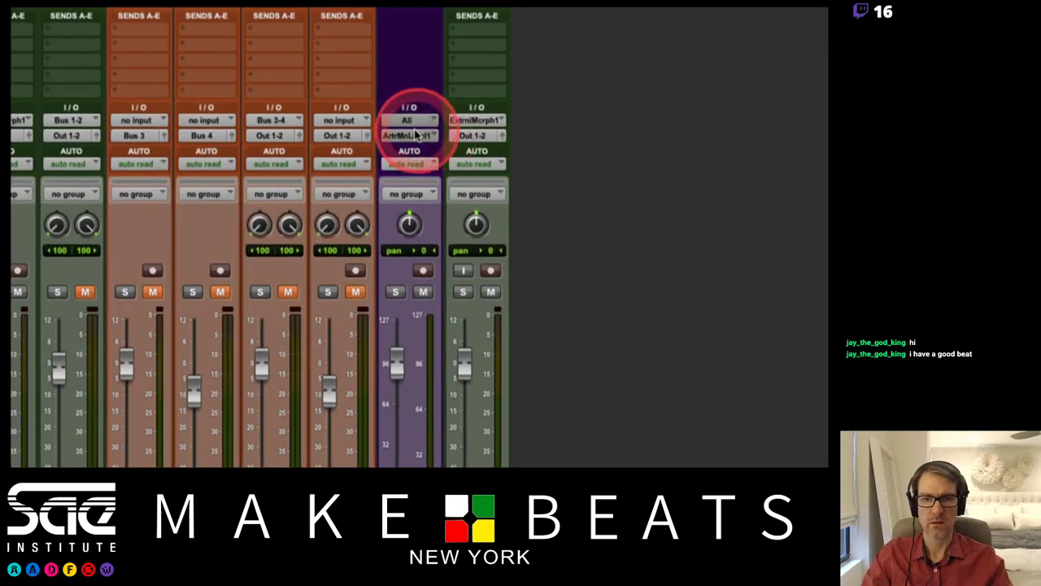
{"action": "left_click", "coordinate": [409, 137]}
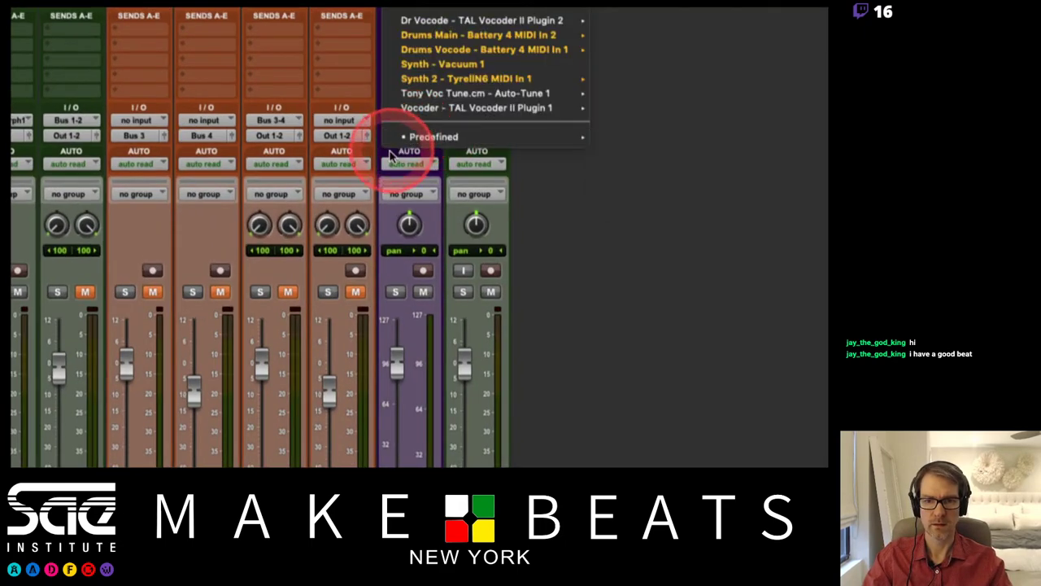
{"action": "mouse_move", "coordinate": [396, 142]}
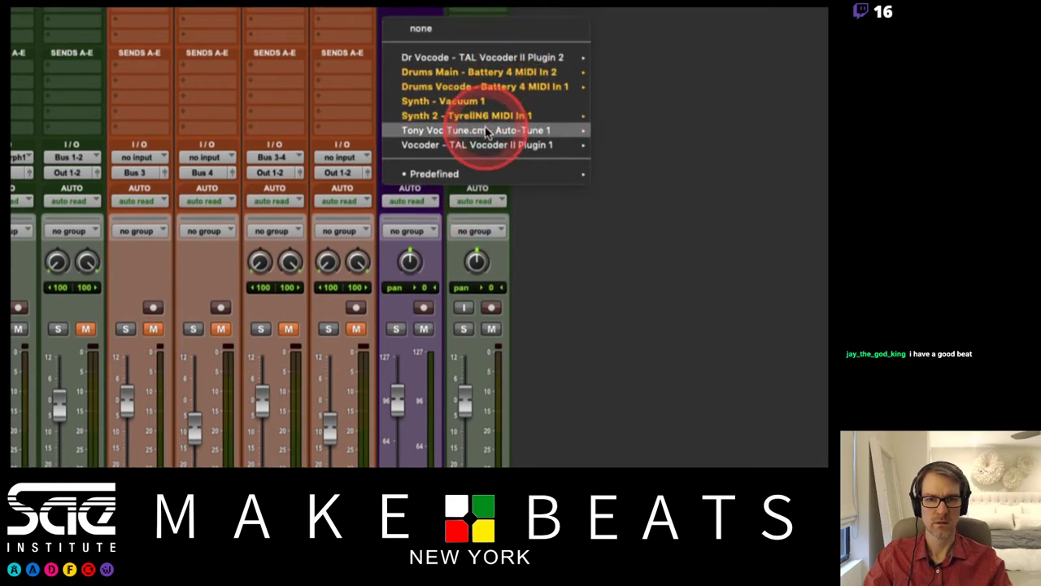
{"action": "mouse_move", "coordinate": [488, 97]}
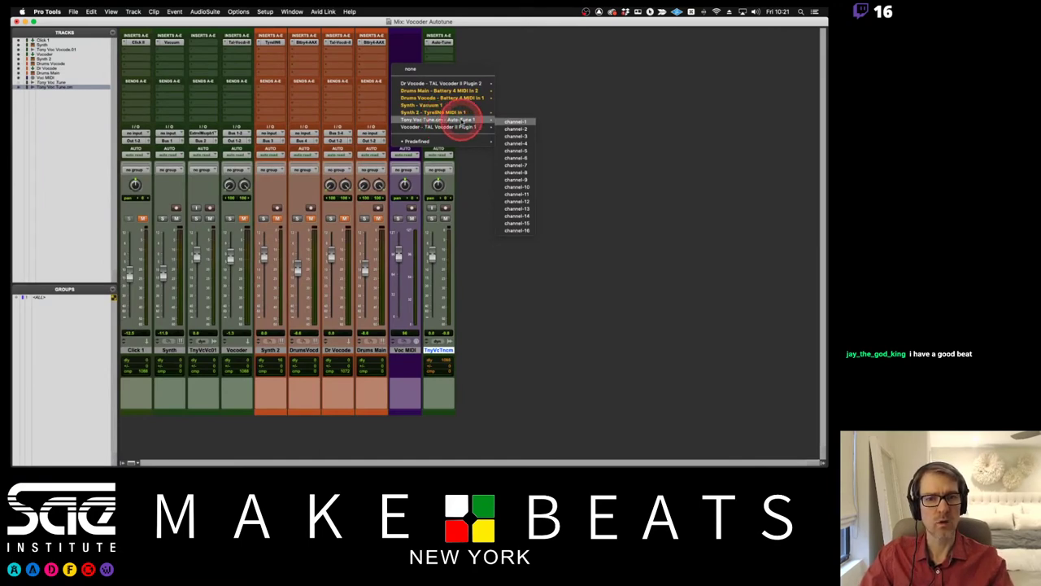
{"action": "left_click", "coordinate": [512, 121]}
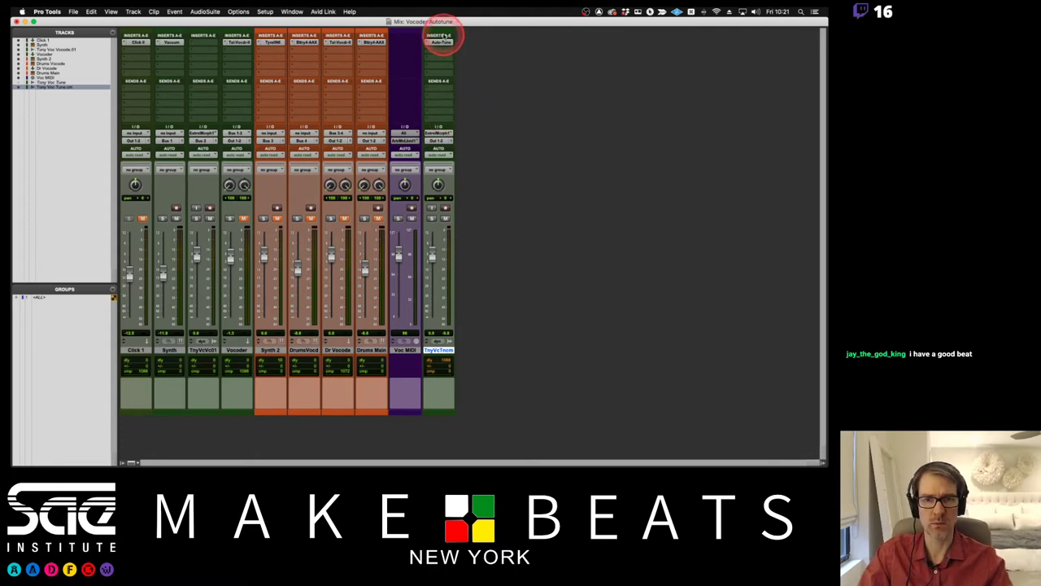
{"action": "left_click", "coordinate": [440, 43]}
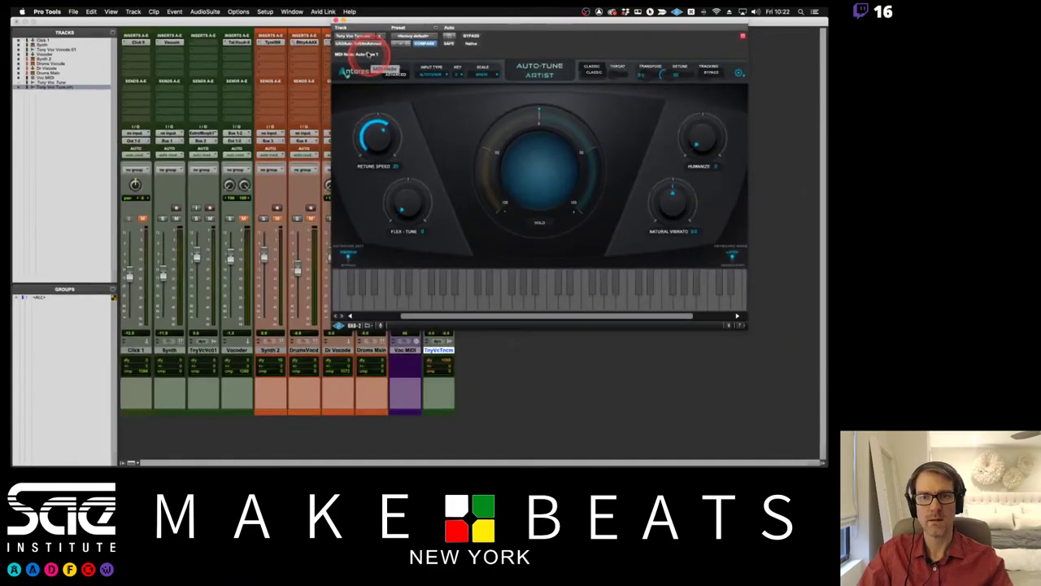
Reopen Auto-Tune Artist in its Advanced view to expose vibrato and target-note settings.
{"action": "left_click", "coordinate": [334, 20]}
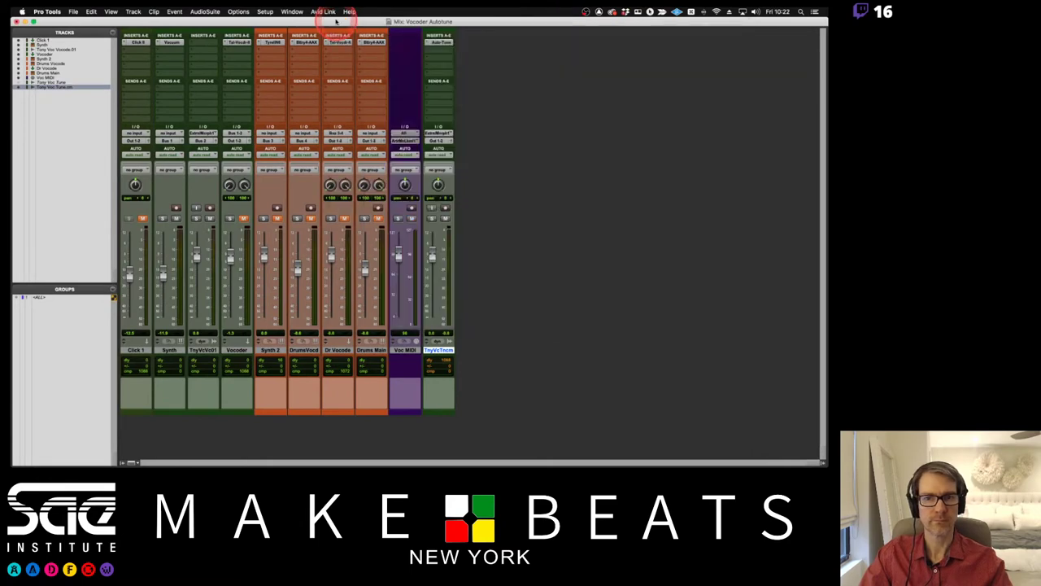
{"action": "left_click", "coordinate": [439, 41]}
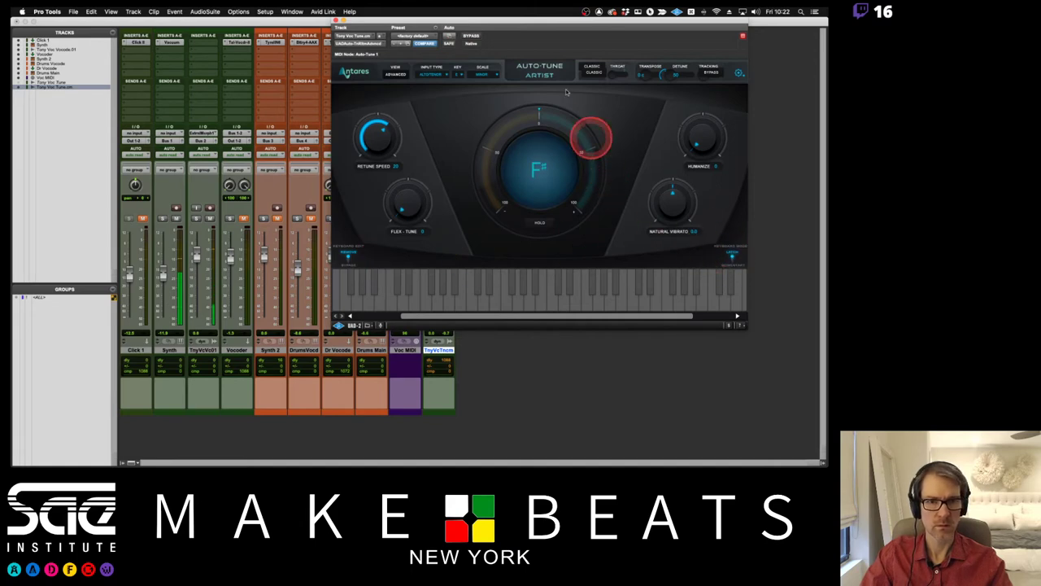
{"action": "left_click", "coordinate": [397, 74]}
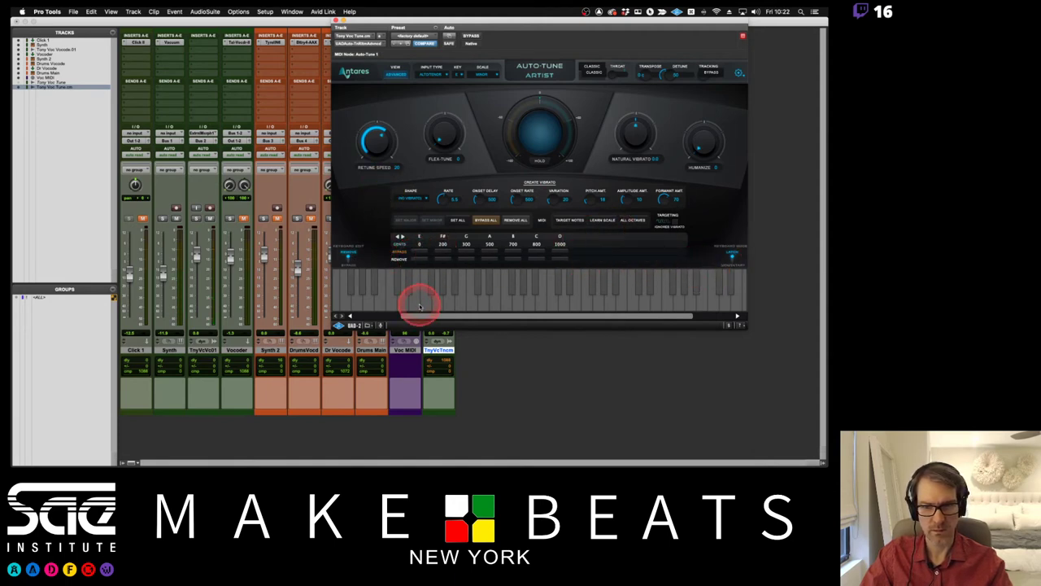
{"action": "left_click_drag", "start_coordinate": [401, 22], "coordinate": [571, 23]}
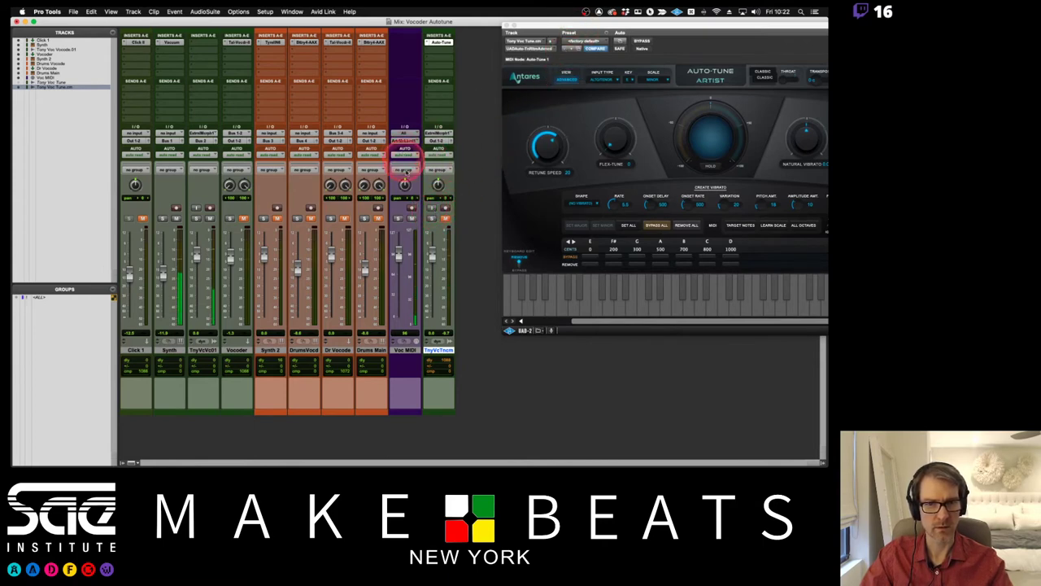
{"action": "left_click_drag", "start_coordinate": [548, 28], "coordinate": [396, 36]}
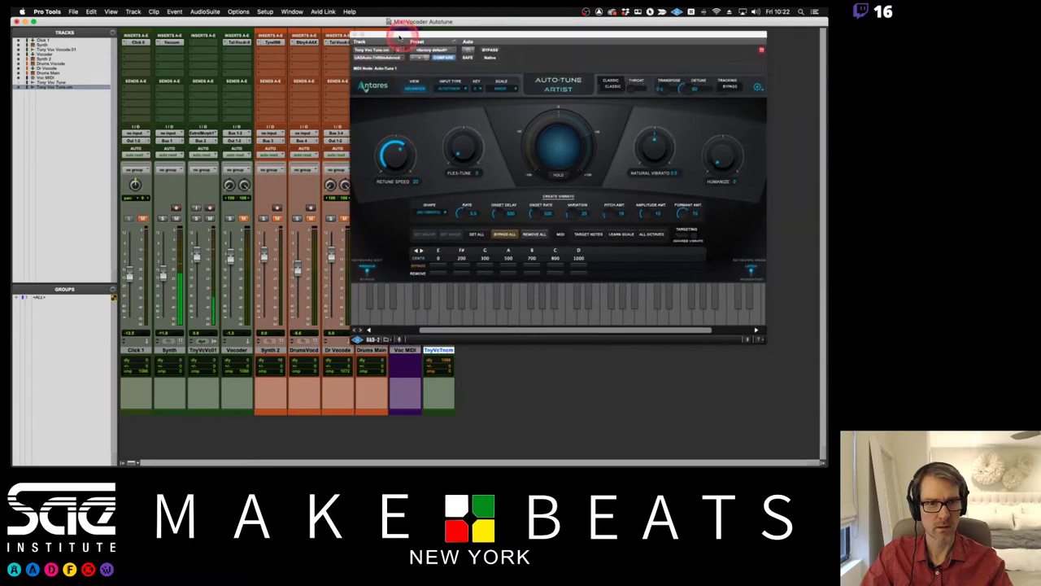
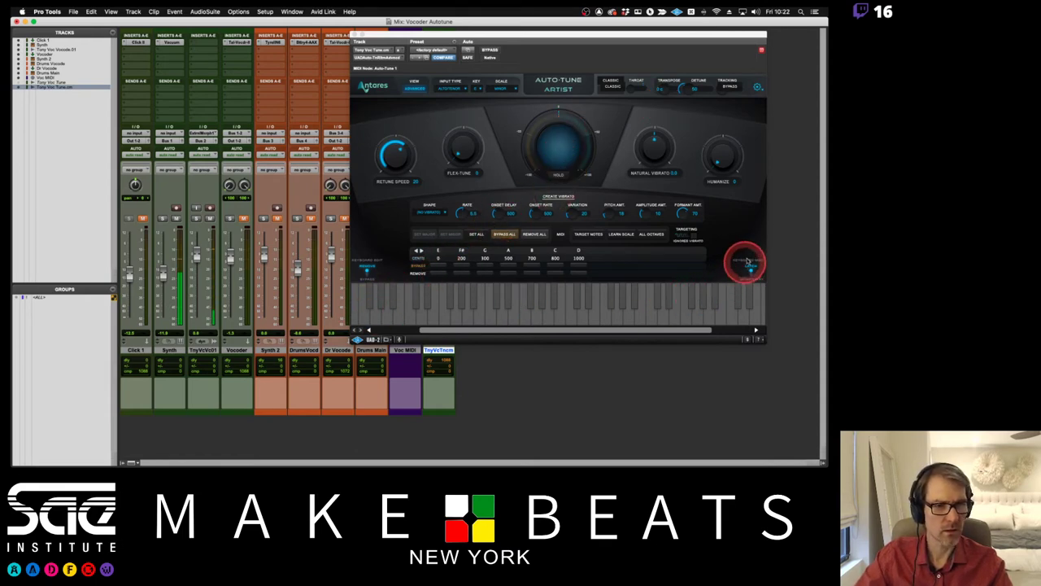
Open the Auto-Tune preferences and close them without saving.
{"action": "left_click", "coordinate": [760, 88]}
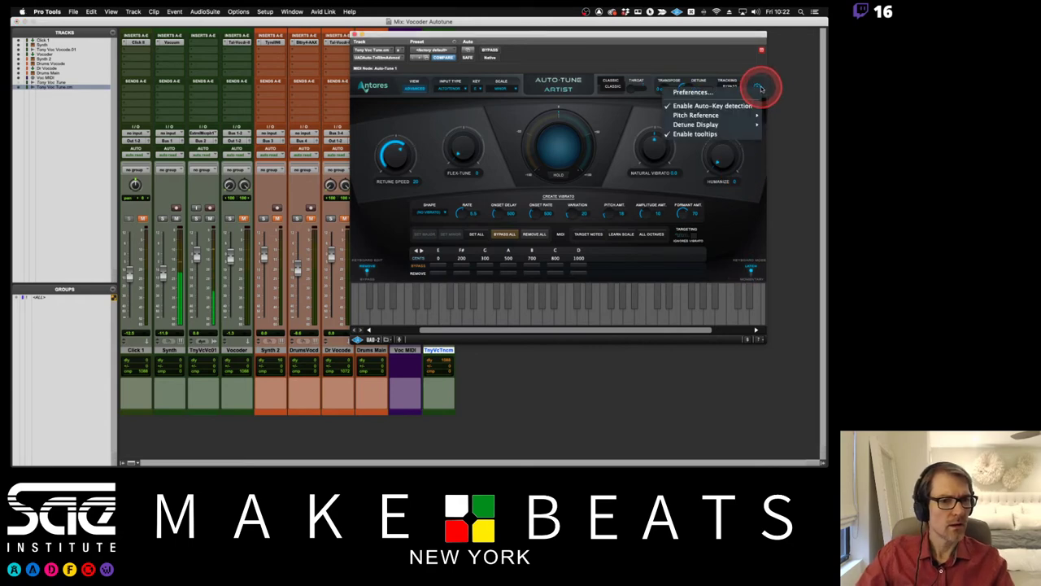
{"action": "mouse_move", "coordinate": [736, 118]}
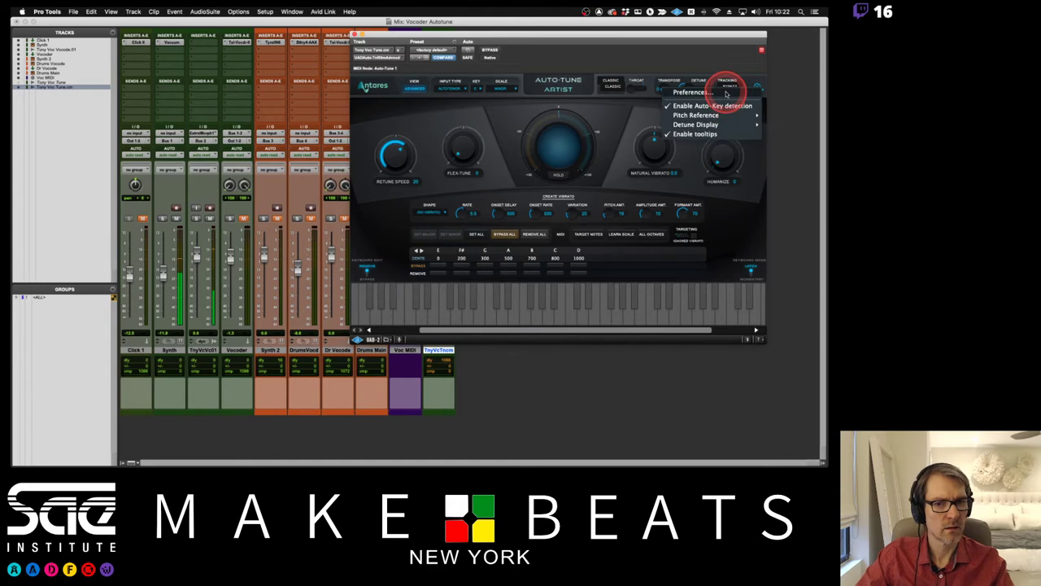
{"action": "left_click", "coordinate": [726, 94]}
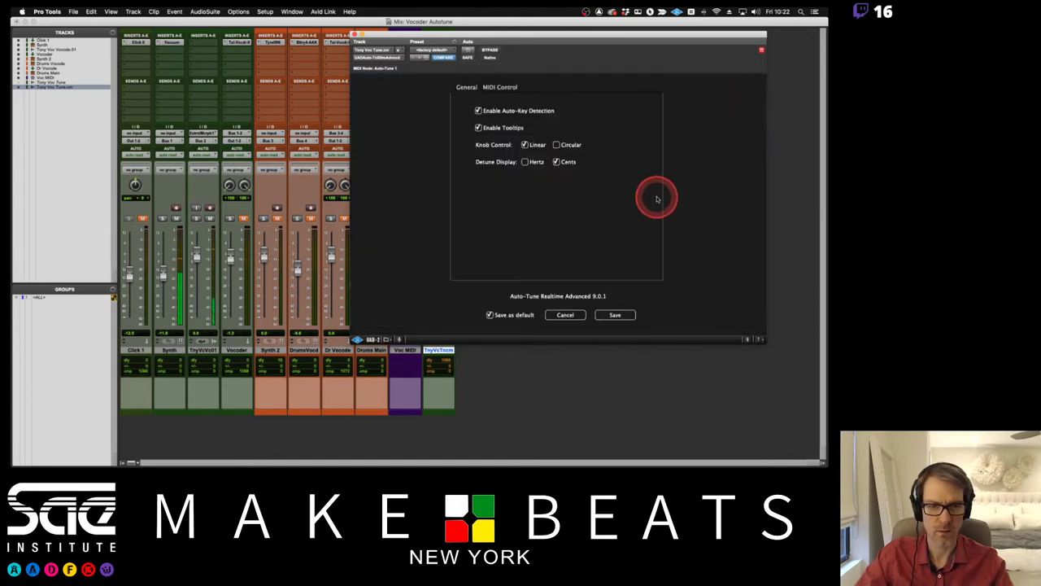
{"action": "left_click", "coordinate": [565, 314]}
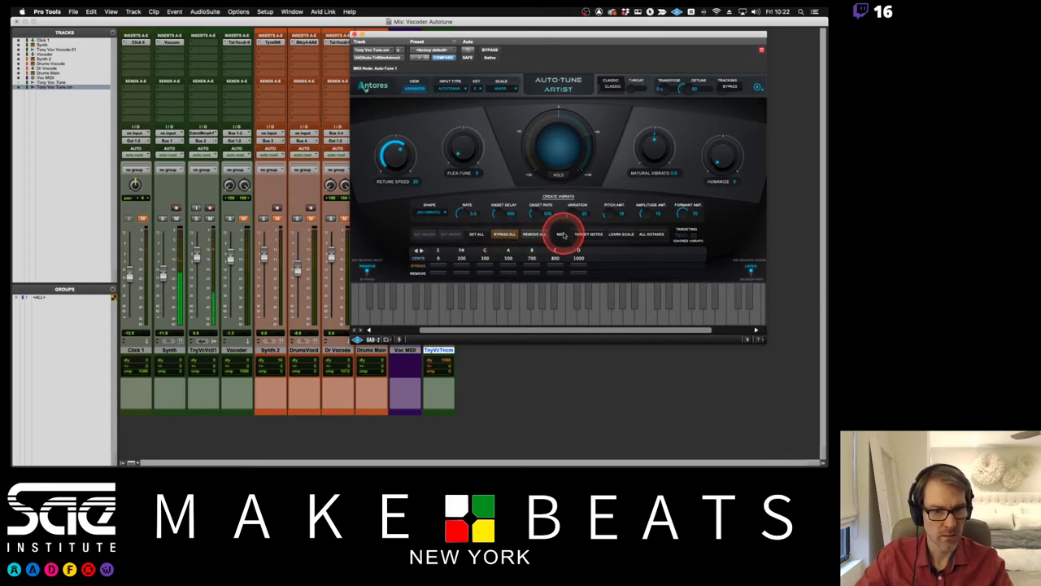
Turn on Target Notes, switch off Targeting Ignores Vibrato, and move the plugin window right.
{"action": "left_click", "coordinate": [593, 234]}
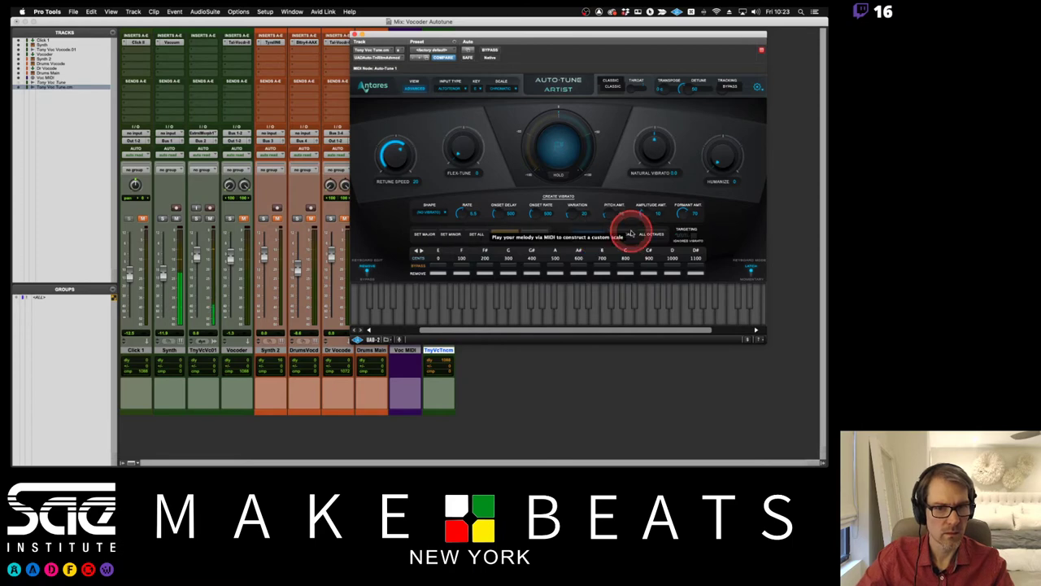
{"action": "left_click", "coordinate": [694, 236]}
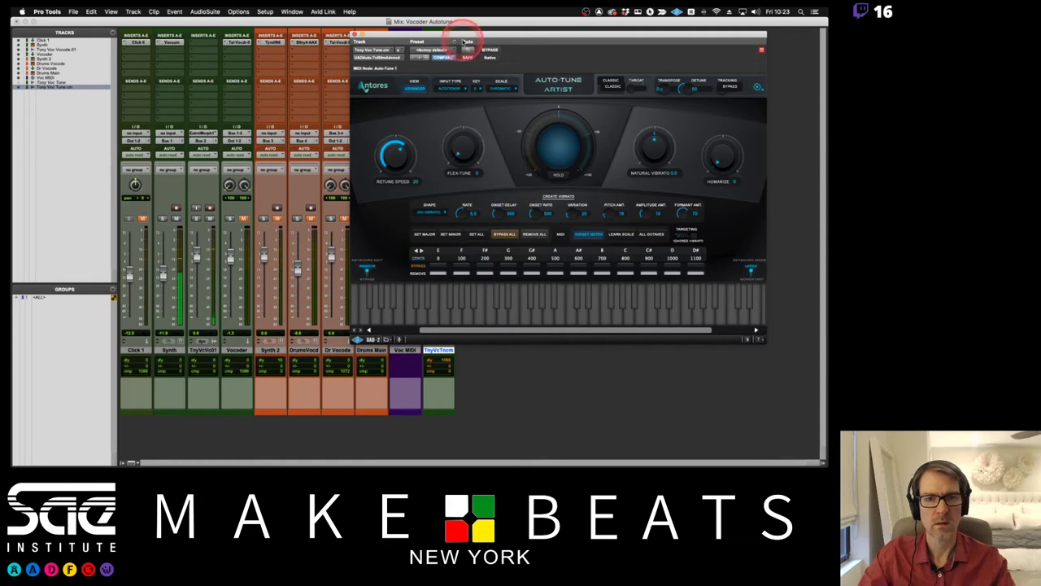
{"action": "left_click_drag", "start_coordinate": [456, 34], "coordinate": [572, 34]}
Toggle input monitoring on the vocal tune track on and back off.
{"action": "left_click", "coordinate": [431, 208]}
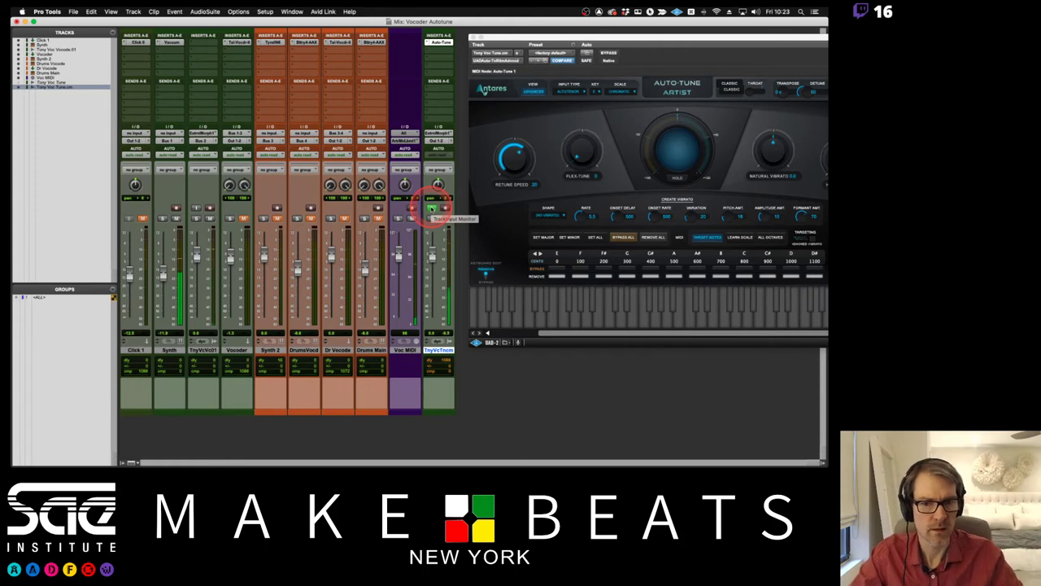
{"action": "left_click", "coordinate": [446, 219]}
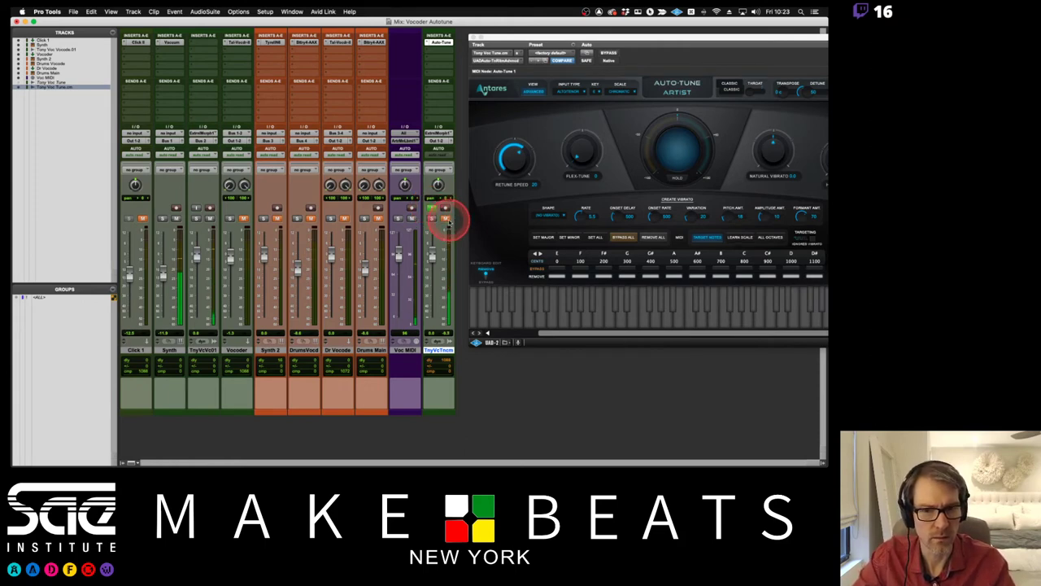
{"action": "left_click", "coordinate": [431, 209]}
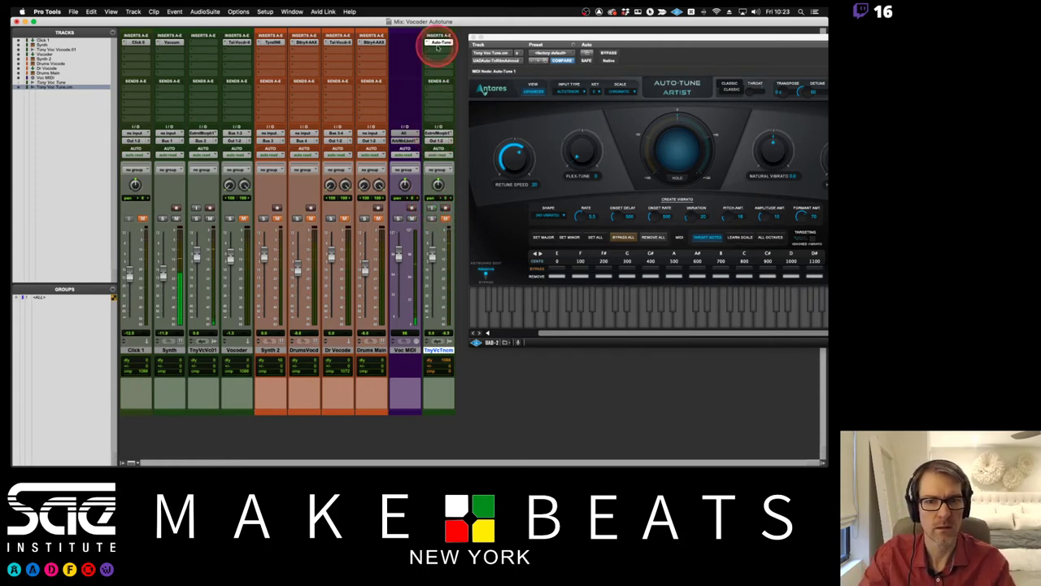
{"action": "left_click_drag", "start_coordinate": [495, 39], "coordinate": [515, 37]}
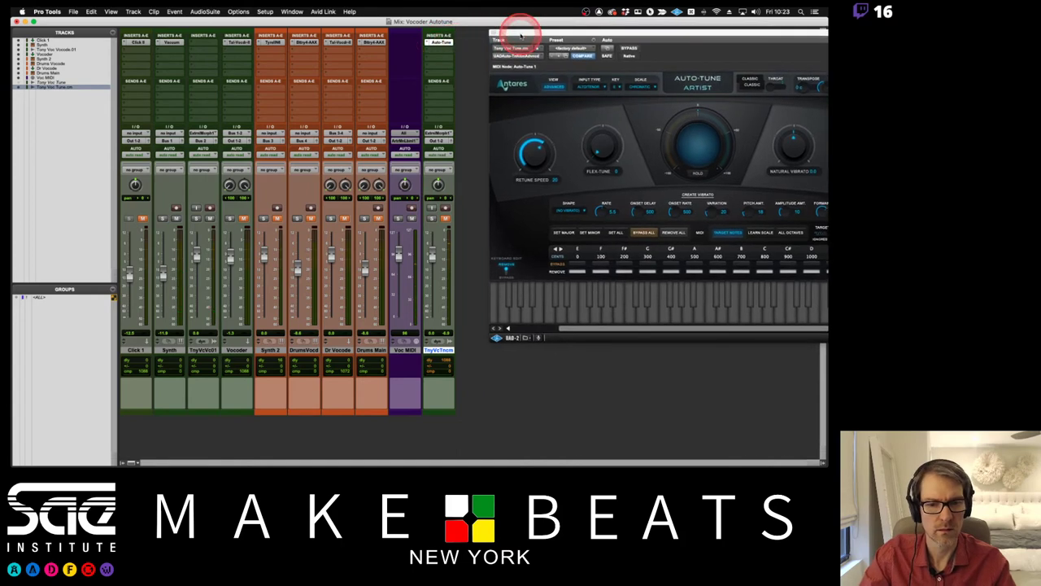
Create two new aux input tracks with New Tracks (Cmd+Shift+N).
{"action": "left_click", "coordinate": [448, 366]}
{"action": "key", "text": "super+shift+n"}
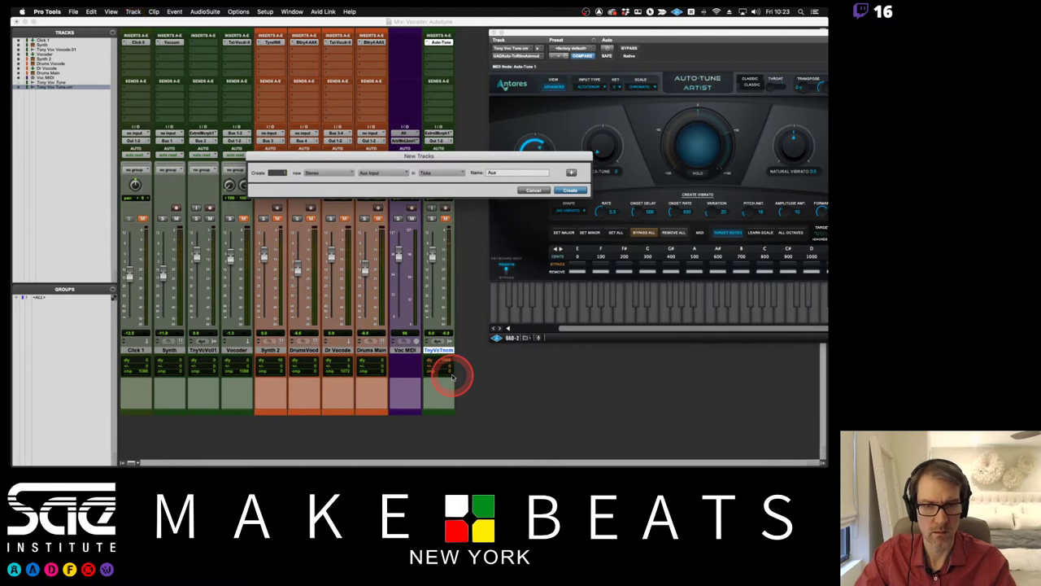
{"action": "key", "text": "Return"}
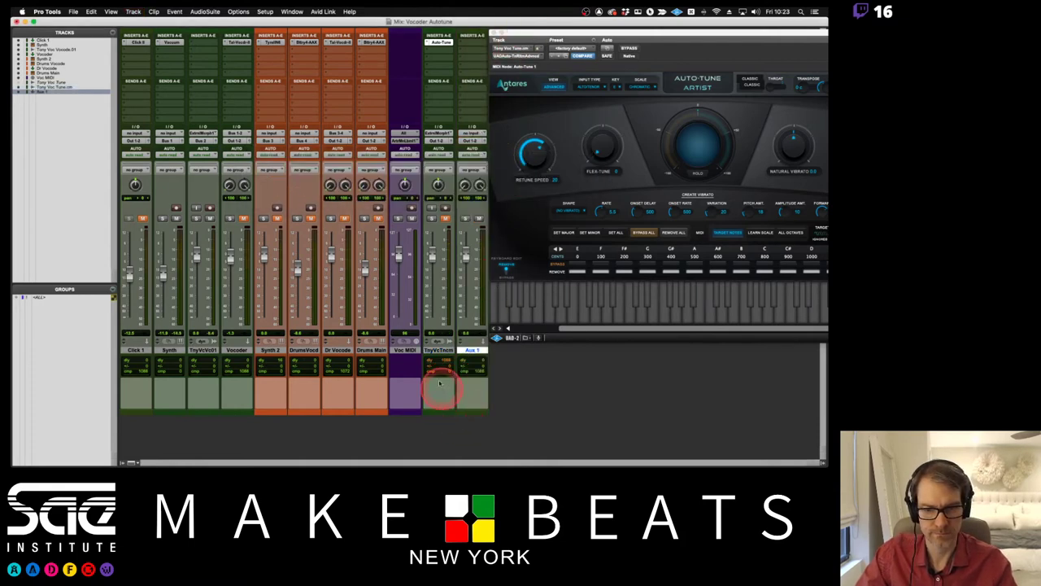
{"action": "left_click", "coordinate": [439, 350]}
{"action": "key", "text": "super+shift+n"}
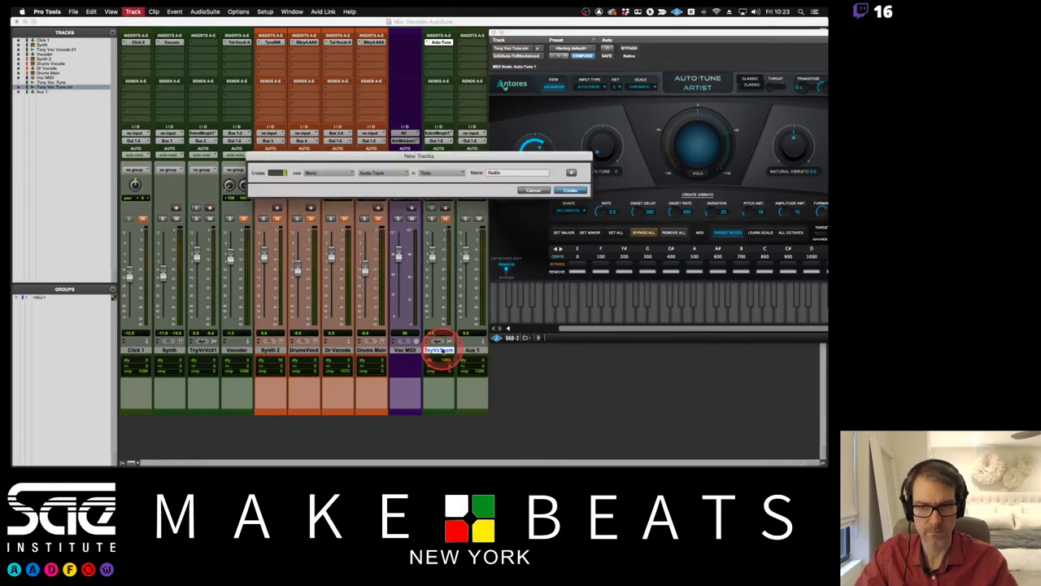
{"action": "key", "text": "Return"}
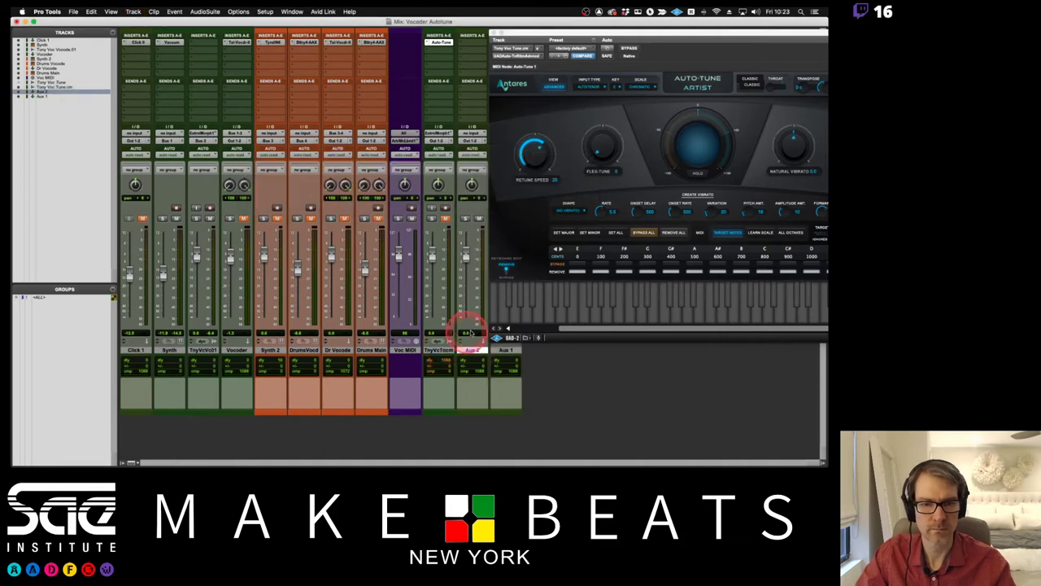
Move the plugin window aside, dismiss the Aux 2 track options, and close Auto-Tune.
{"action": "left_click_drag", "start_coordinate": [509, 34], "coordinate": [588, 36]}
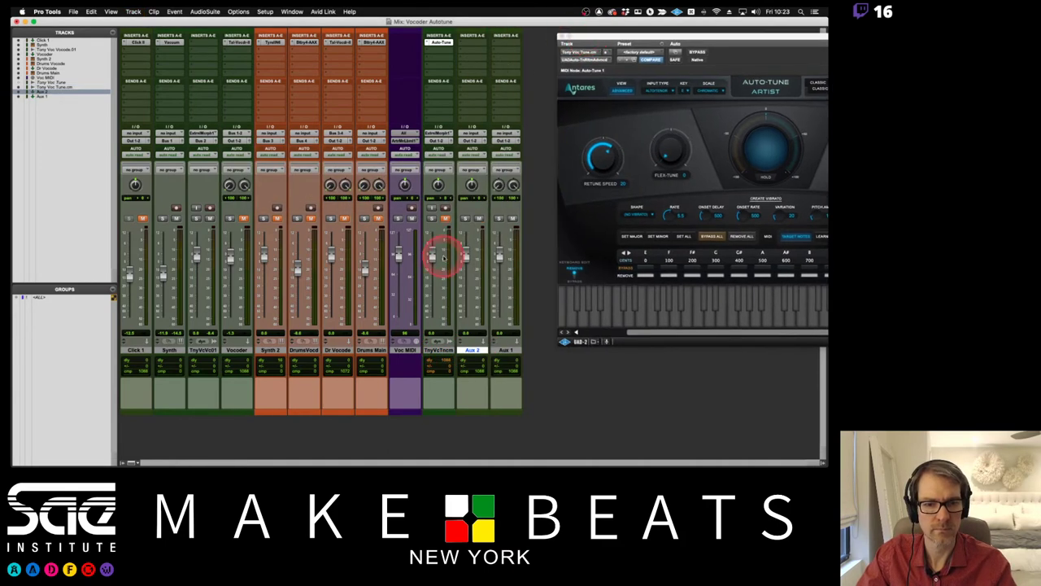
{"action": "right_click", "coordinate": [472, 350]}
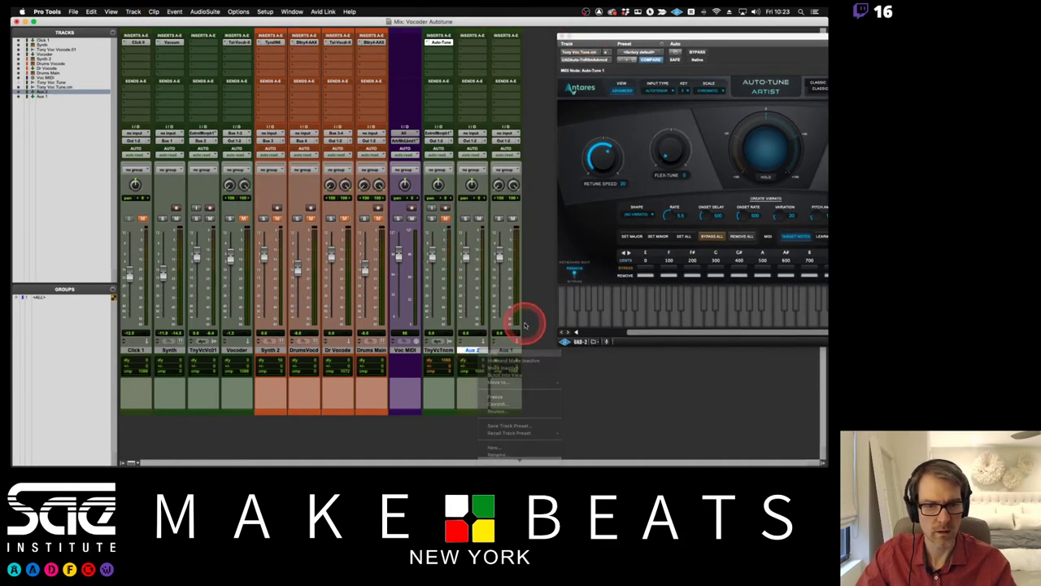
{"action": "left_click", "coordinate": [425, 39]}
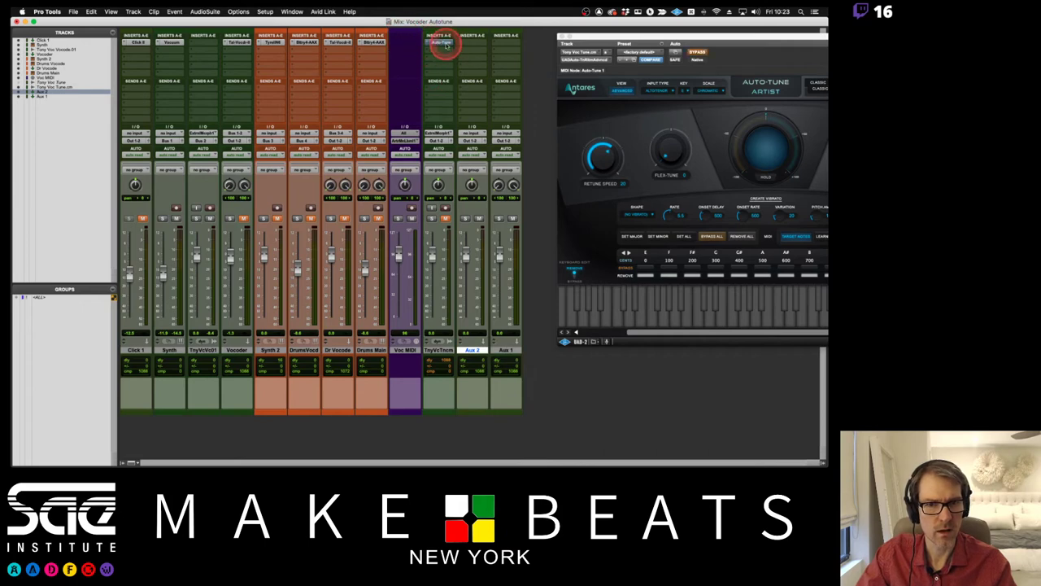
{"action": "left_click", "coordinate": [445, 44]}
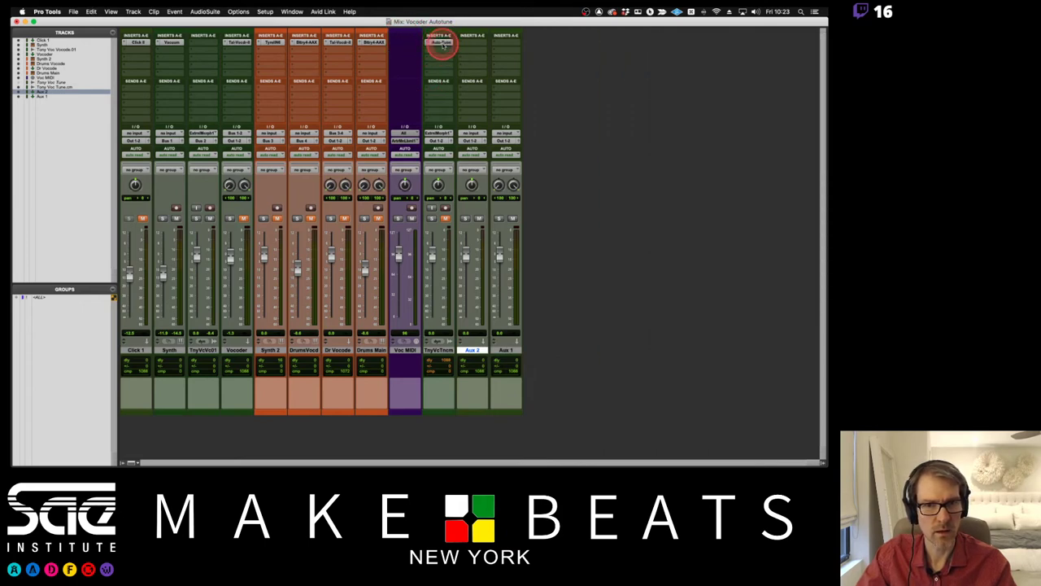
Move the Auto-Tune insert onto Aux 2 and route Voc MIDI to Aux 2 - Auto-Tune 1, channel 1.
{"action": "left_click", "coordinate": [439, 43]}
{"action": "left_click_drag", "start_coordinate": [439, 45], "coordinate": [471, 43]}
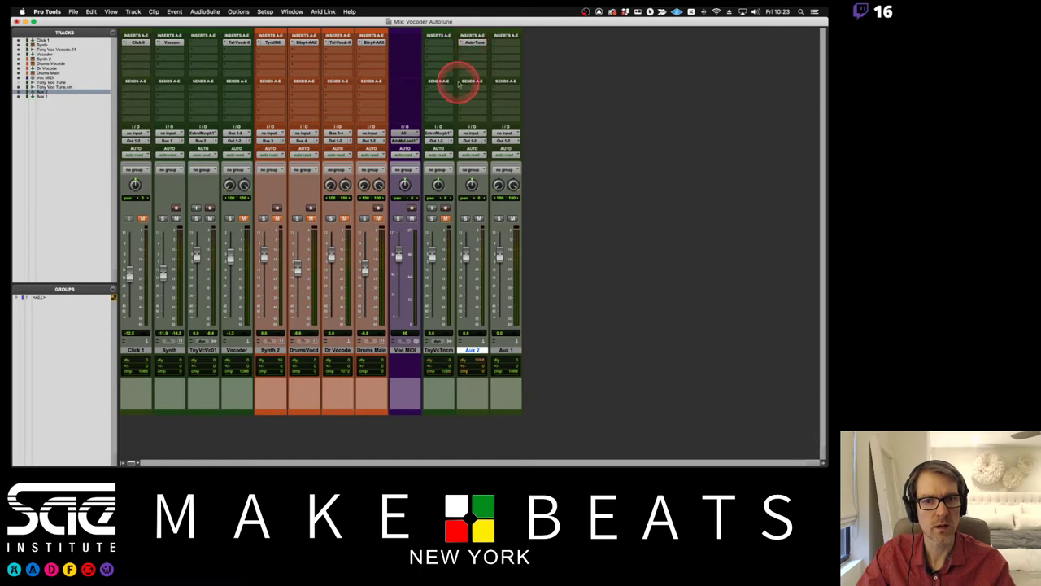
{"action": "left_click", "coordinate": [406, 140]}
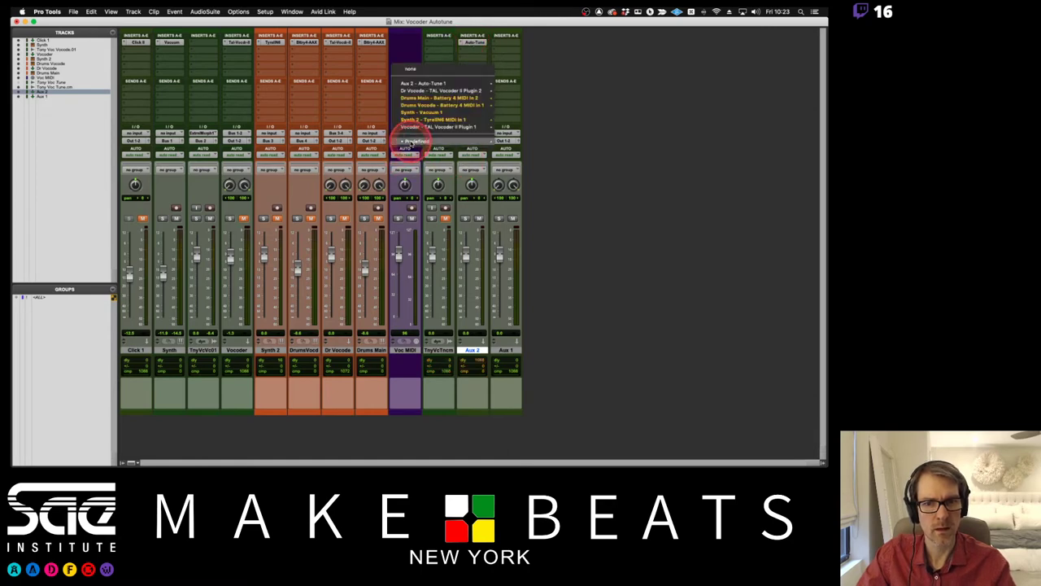
{"action": "left_click", "coordinate": [474, 128]}
{"action": "left_click", "coordinate": [400, 139]}
{"action": "mouse_move", "coordinate": [430, 140]}
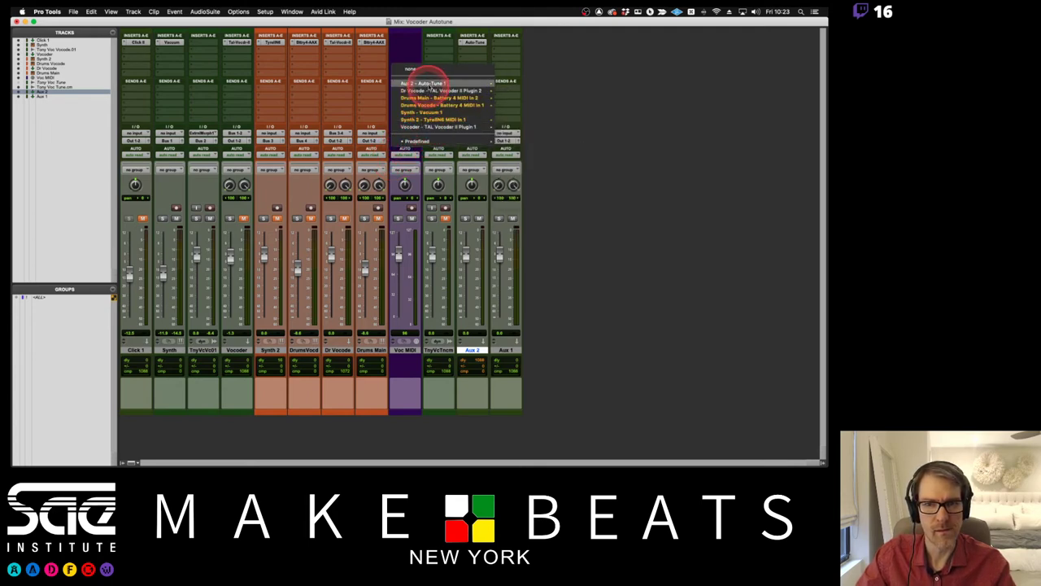
{"action": "mouse_move", "coordinate": [423, 83]}
{"action": "left_click", "coordinate": [512, 88]}
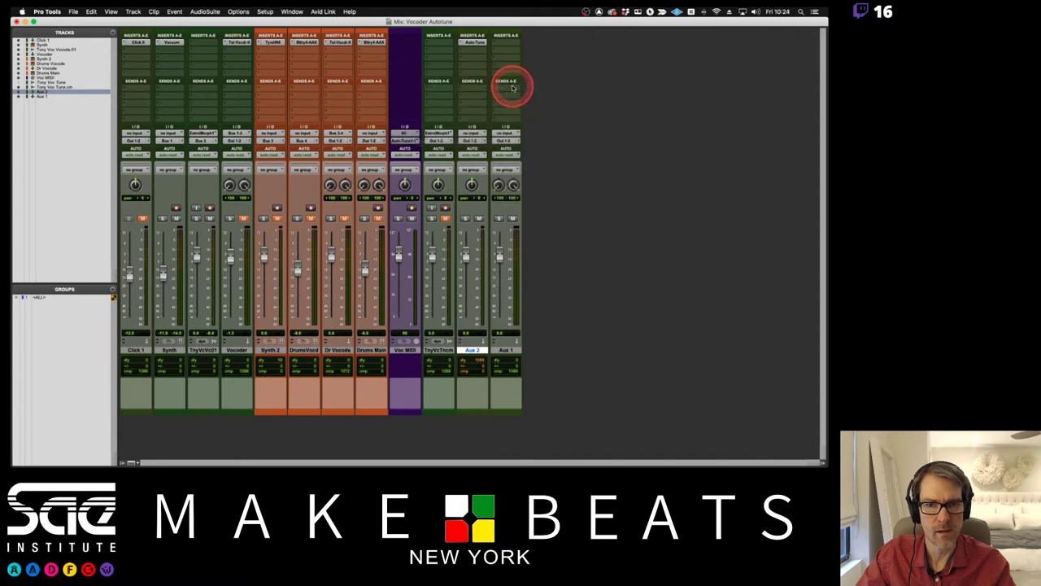
Set Aux 2's input to Bus 5 and send the vocal track's output to that bus.
{"action": "left_click", "coordinate": [472, 133]}
{"action": "mouse_move", "coordinate": [477, 141]}
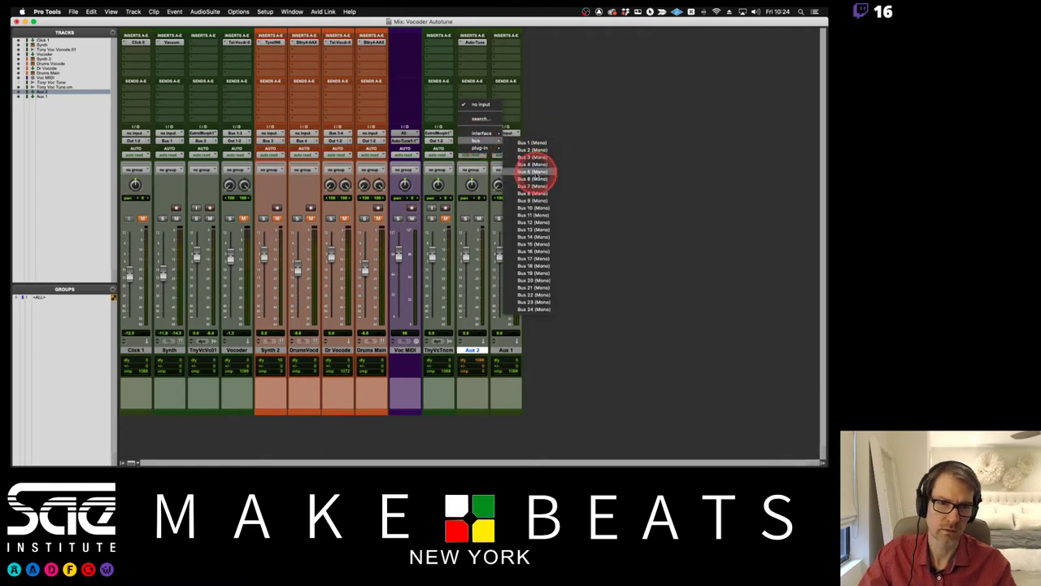
{"action": "left_click", "coordinate": [534, 171]}
{"action": "left_click", "coordinate": [439, 140]}
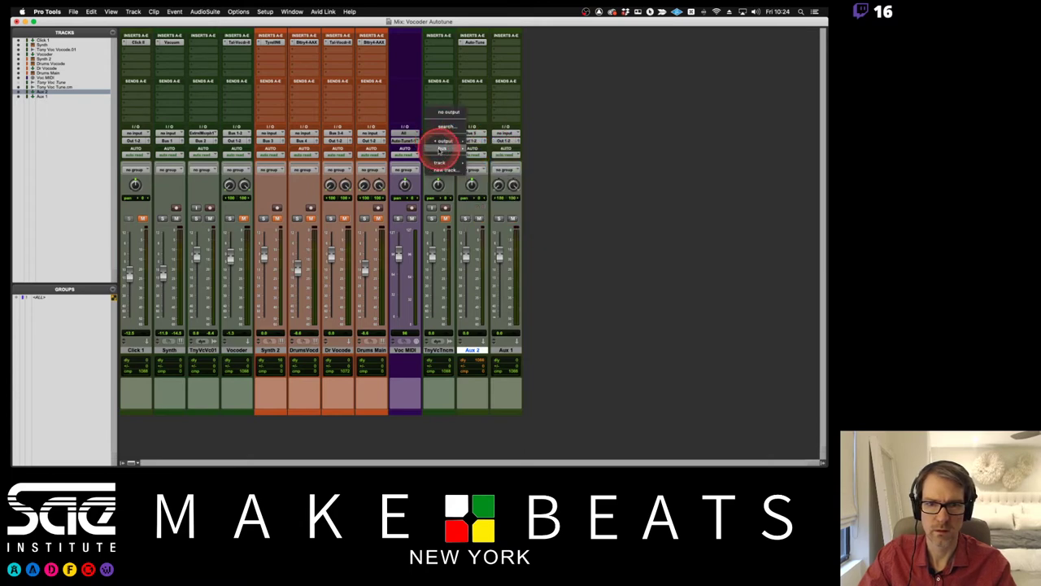
{"action": "mouse_move", "coordinate": [439, 149]}
{"action": "left_click", "coordinate": [492, 178]}
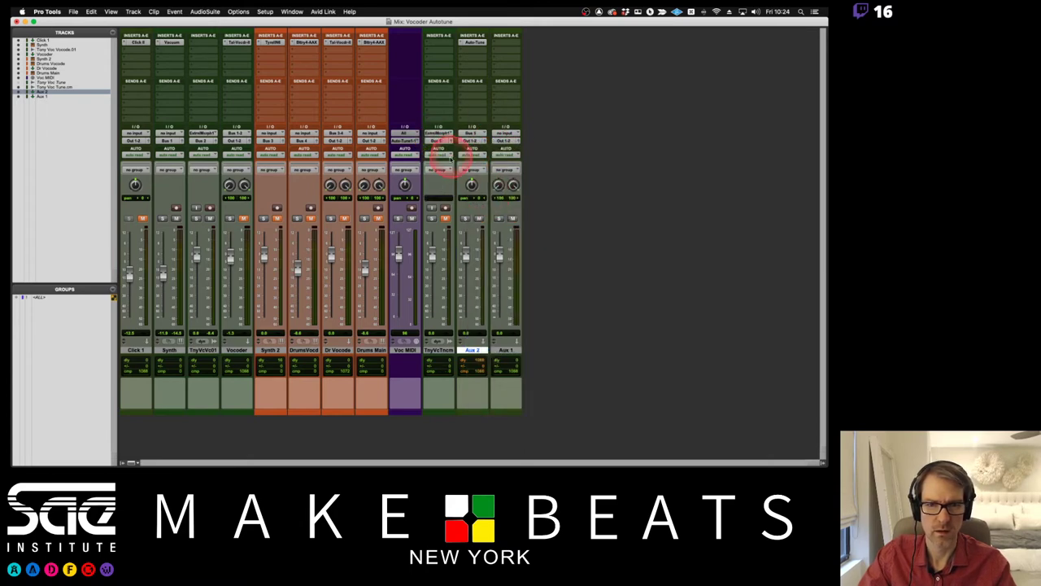
{"action": "left_click", "coordinate": [443, 219]}
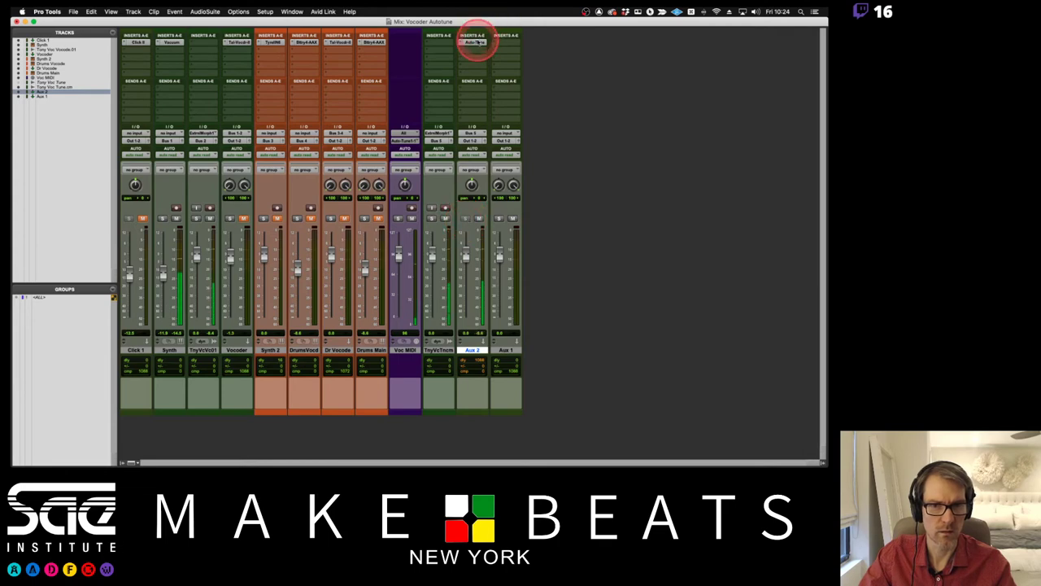
Open Auto-Tune on Aux 2, bypass all scale notes, raise Flex-Tune, and choose Classic mode.
{"action": "left_click", "coordinate": [476, 41]}
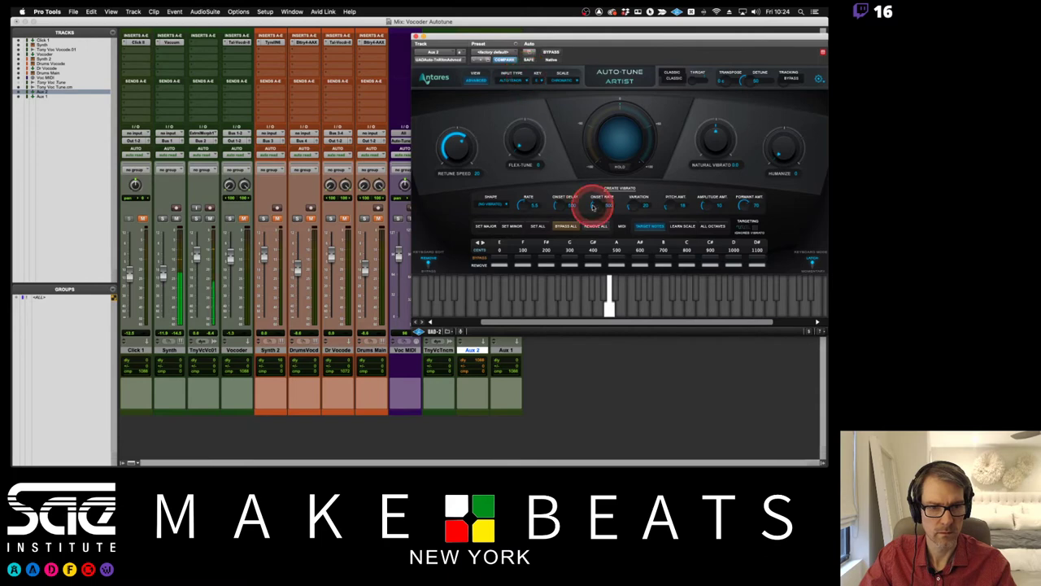
{"action": "left_click", "coordinate": [575, 227]}
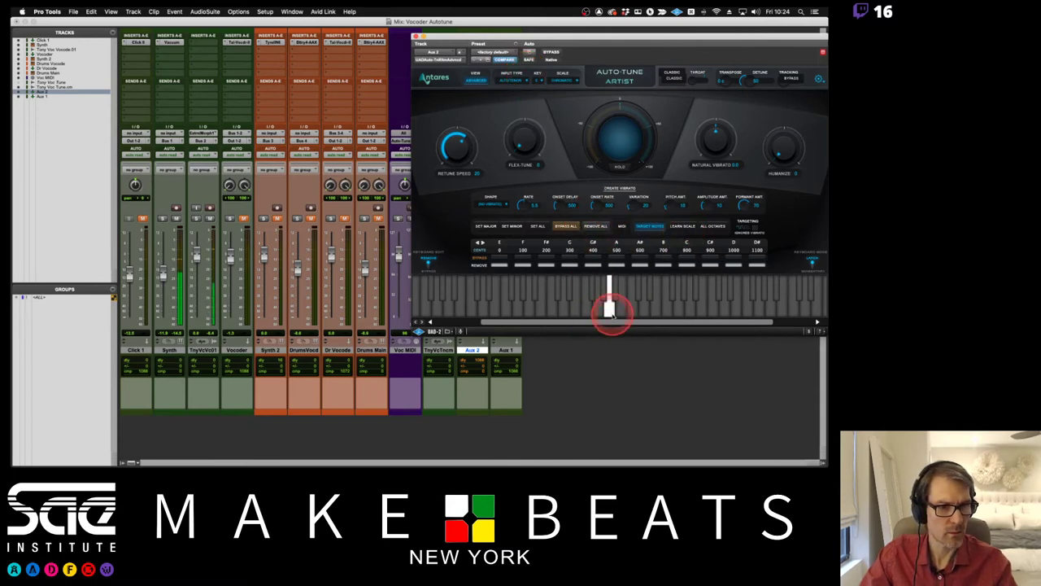
{"action": "left_click_drag", "start_coordinate": [641, 39], "coordinate": [525, 66]}
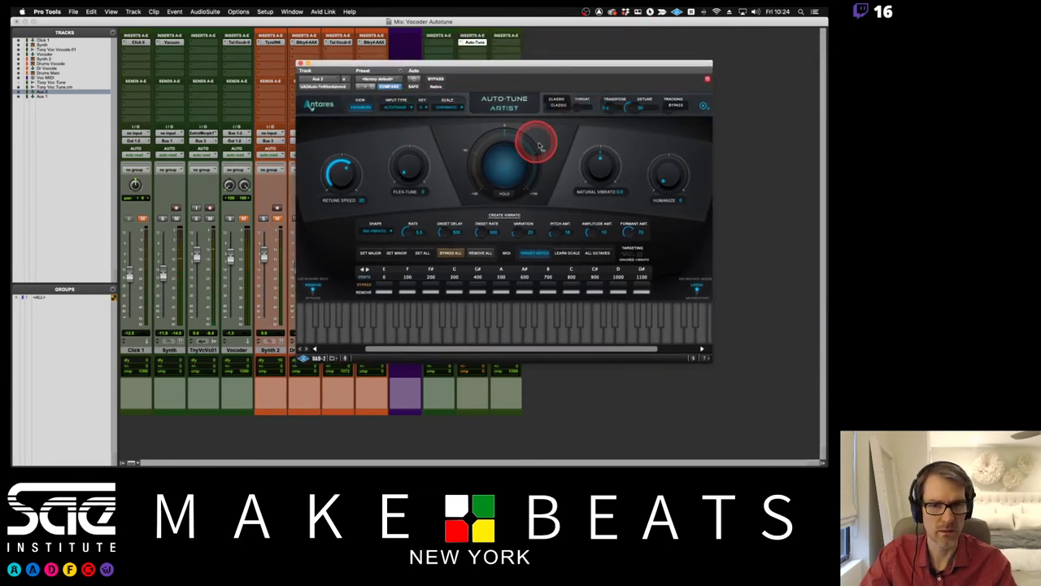
{"action": "left_click_drag", "start_coordinate": [409, 172], "coordinate": [409, 157]}
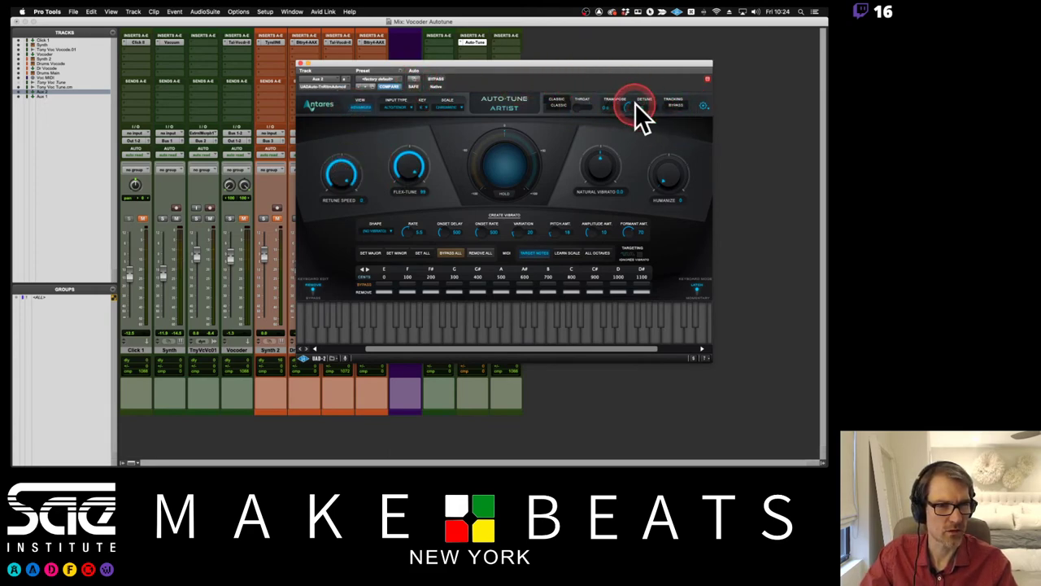
{"action": "left_click", "coordinate": [558, 108]}
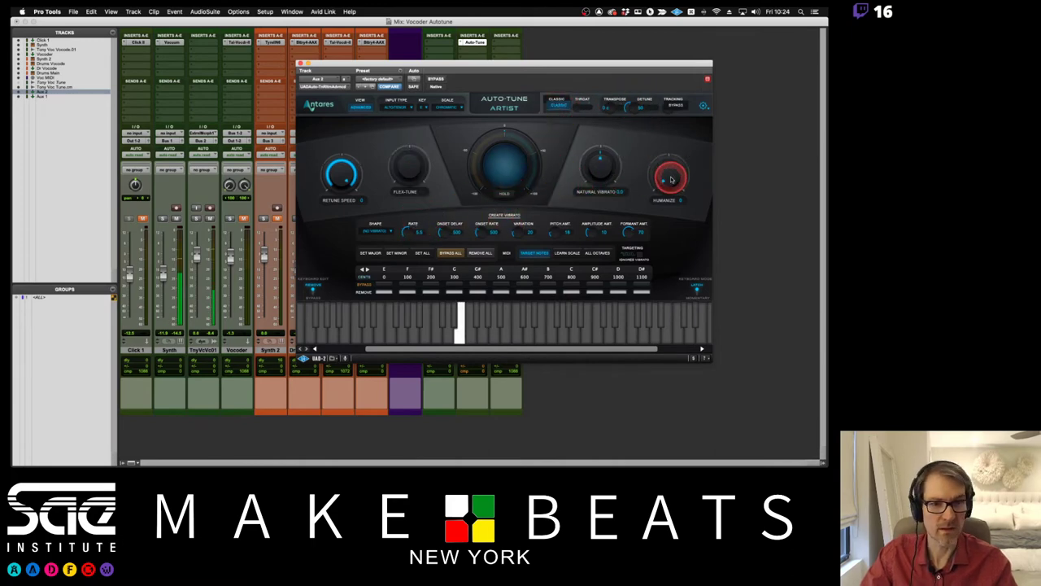
Set Humanize to about 66, Natural Vibrato to 11.2, and keep the scale Chromatic after trying Minor.
{"action": "left_click_drag", "start_coordinate": [671, 179], "coordinate": [627, 121]}
{"action": "left_click_drag", "start_coordinate": [597, 175], "coordinate": [604, 121]}
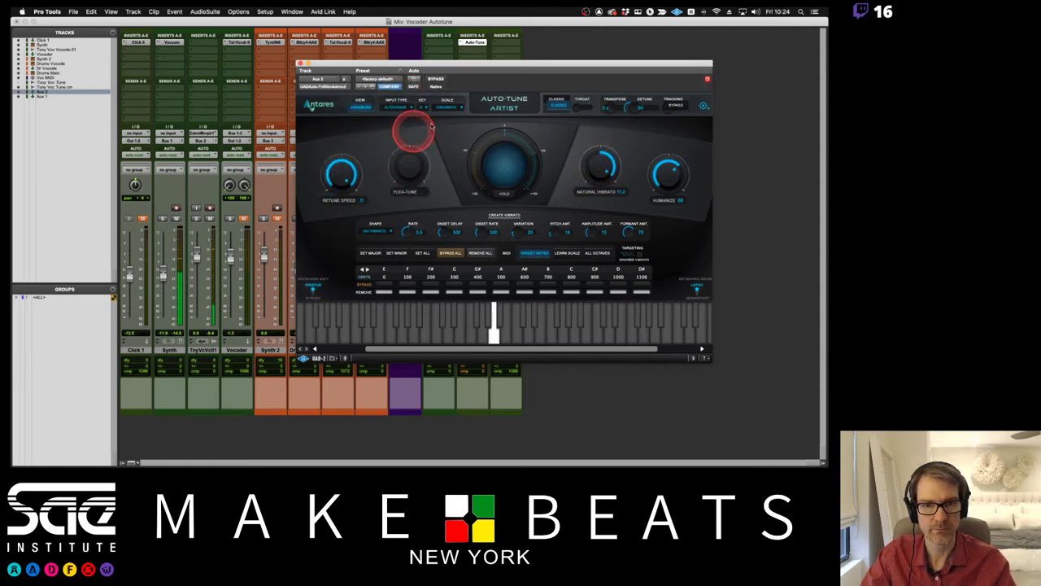
{"action": "left_click", "coordinate": [449, 107]}
{"action": "left_click", "coordinate": [453, 125]}
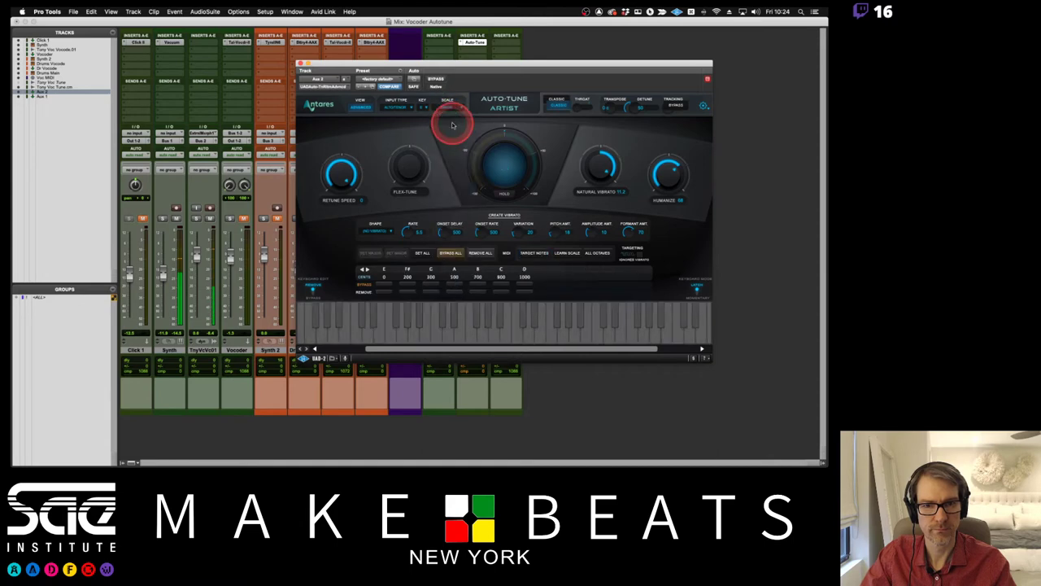
{"action": "left_click", "coordinate": [443, 108]}
{"action": "left_click", "coordinate": [444, 135]}
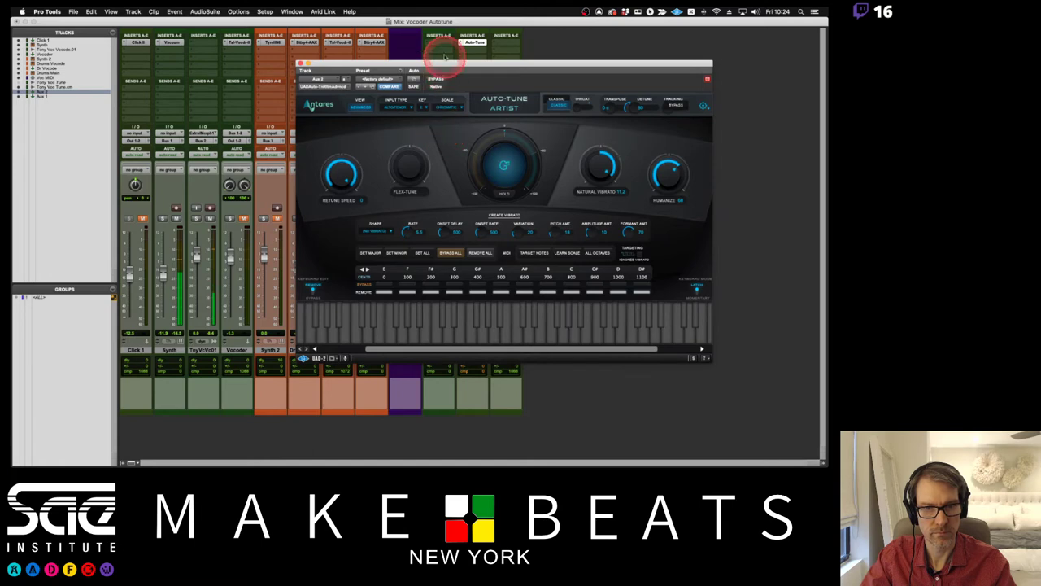
Reposition the Auto-Tune window and close it.
{"action": "left_click_drag", "start_coordinate": [444, 66], "coordinate": [654, 71]}
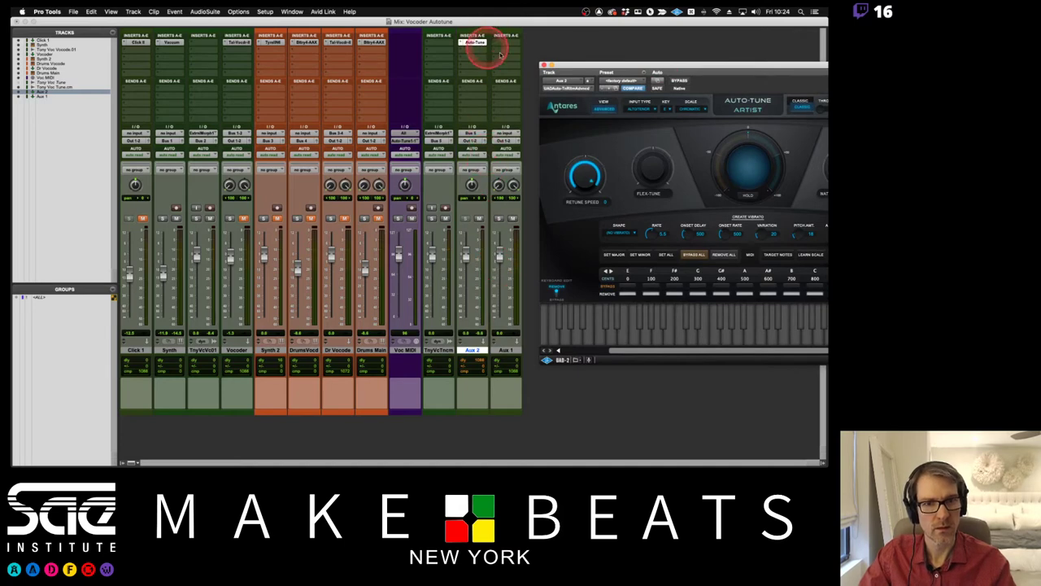
{"action": "left_click_drag", "start_coordinate": [590, 67], "coordinate": [554, 32]}
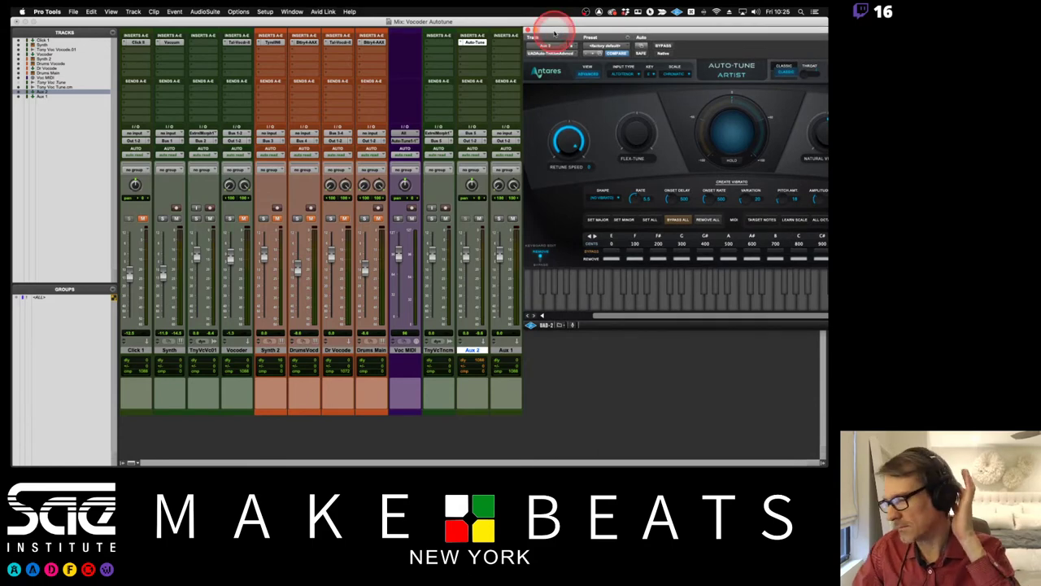
{"action": "left_click_drag", "start_coordinate": [553, 32], "coordinate": [111, 37]}
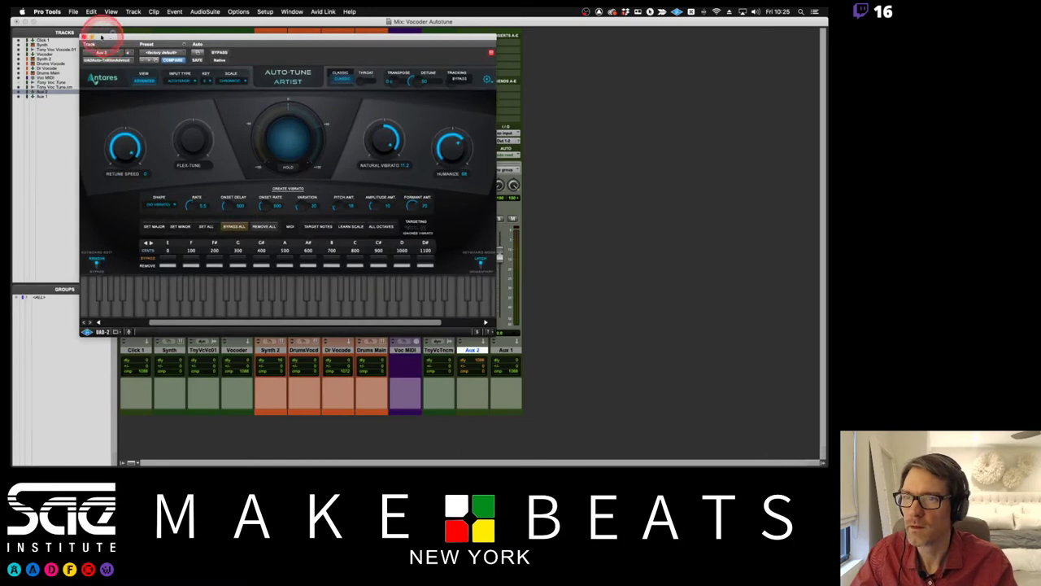
{"action": "left_click", "coordinate": [83, 36]}
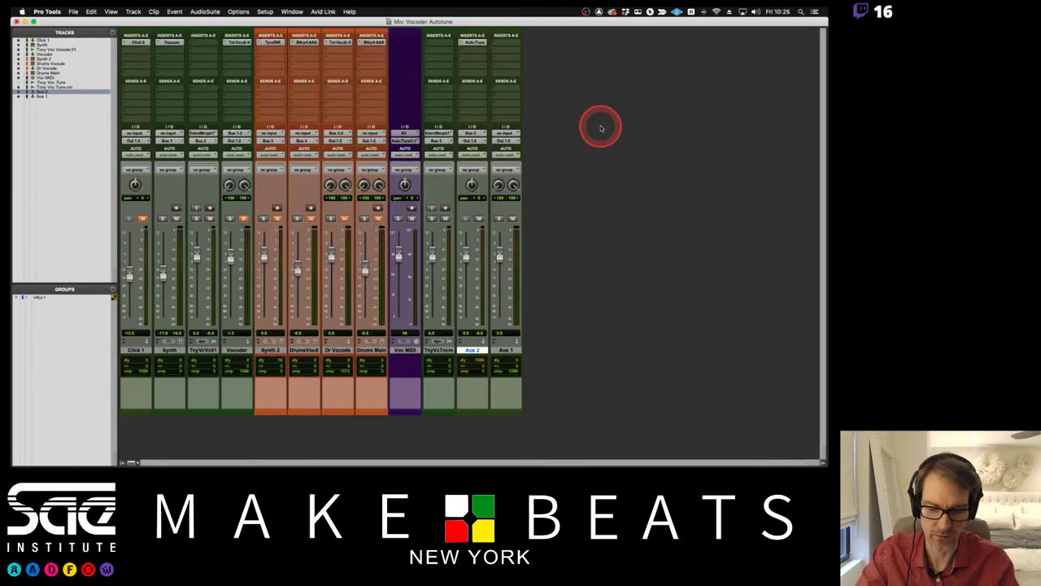
From the Edit window, open recent session Who Are You 441, saving Vocoder Autotune first.
{"action": "key", "text": "super+equal"}
{"action": "scroll", "coordinate": [518, 267], "scroll_direction": "down", "scroll_amount": 3}
{"action": "scroll", "coordinate": [517, 267], "scroll_direction": "up", "scroll_amount": 3}
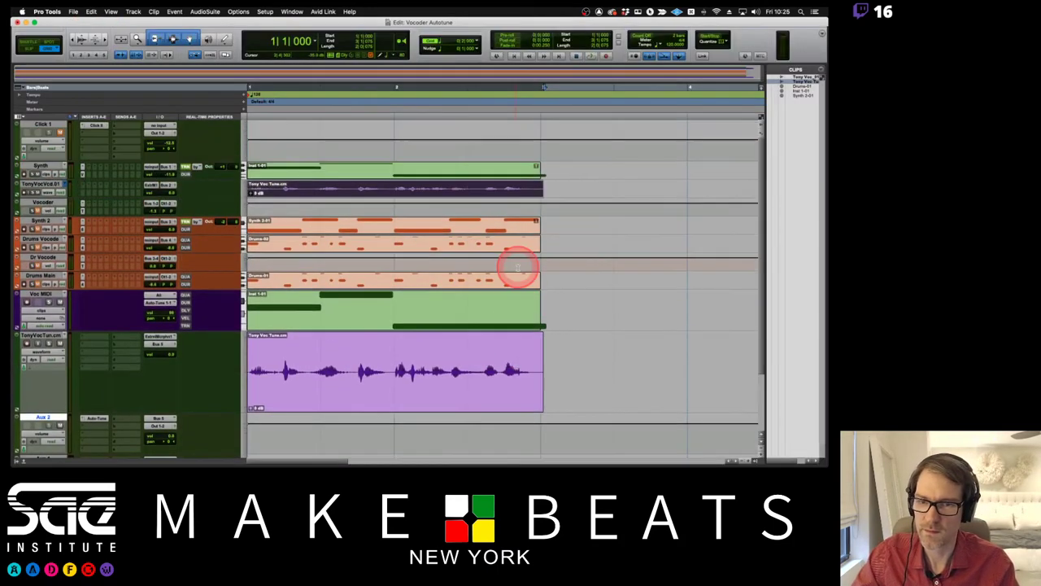
{"action": "left_click", "coordinate": [75, 11]}
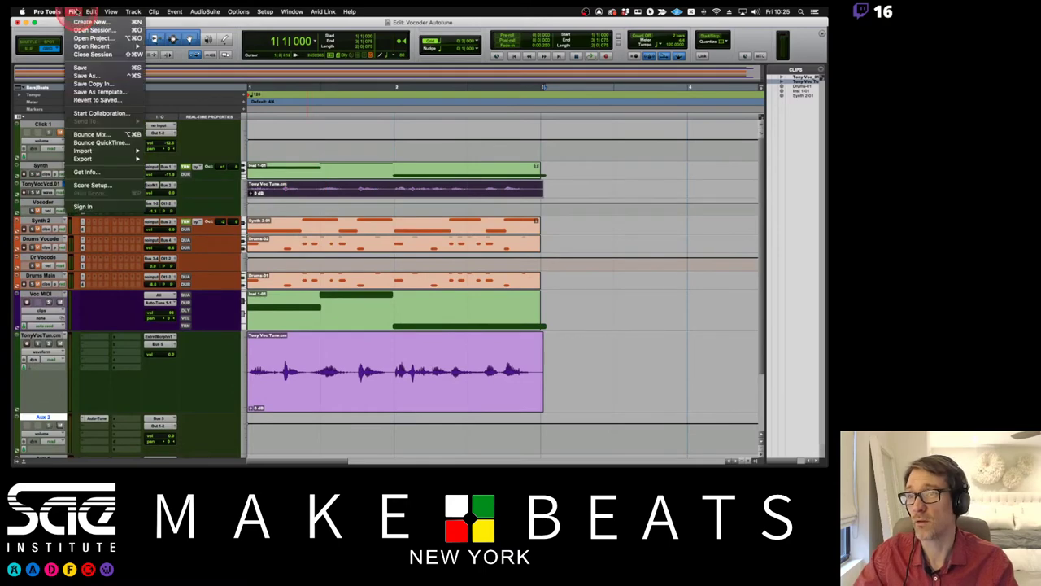
{"action": "mouse_move", "coordinate": [92, 47]}
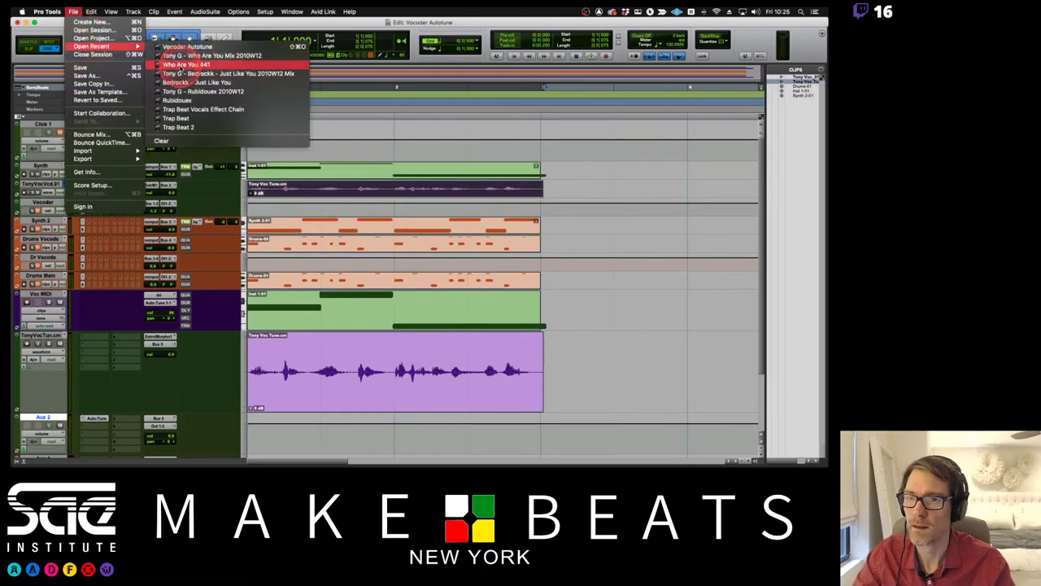
{"action": "left_click", "coordinate": [186, 64]}
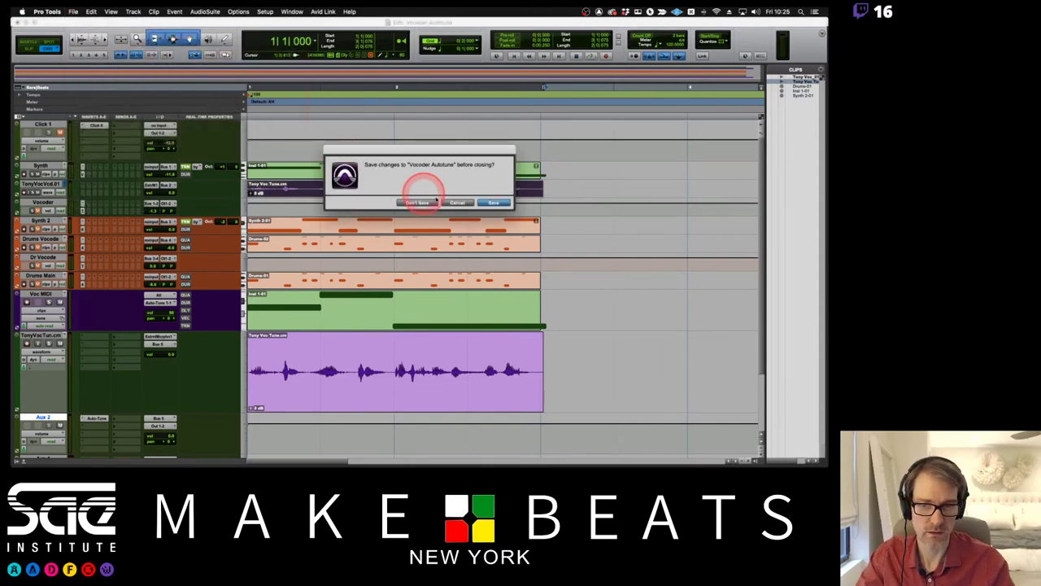
{"action": "left_click", "coordinate": [496, 203]}
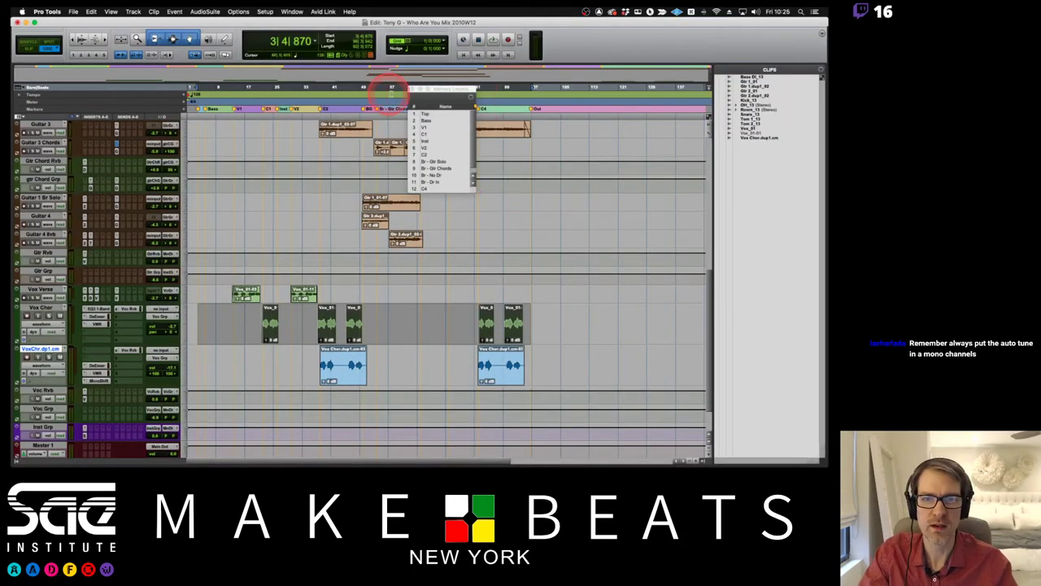
Close Memory Locations and make the Vox Chor track taller from its height menu.
{"action": "left_click", "coordinate": [412, 88]}
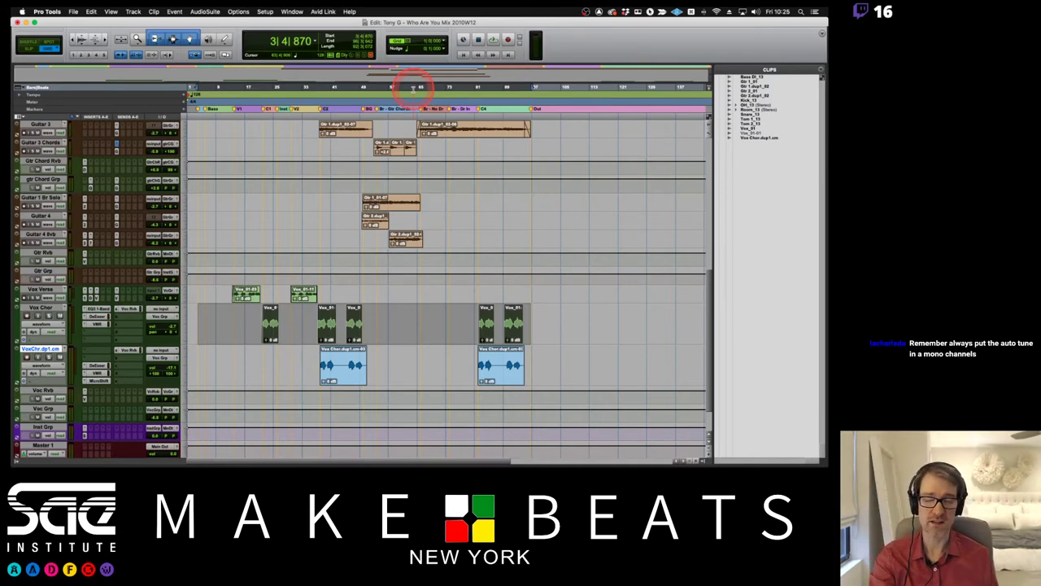
{"action": "key", "text": "super+equal"}
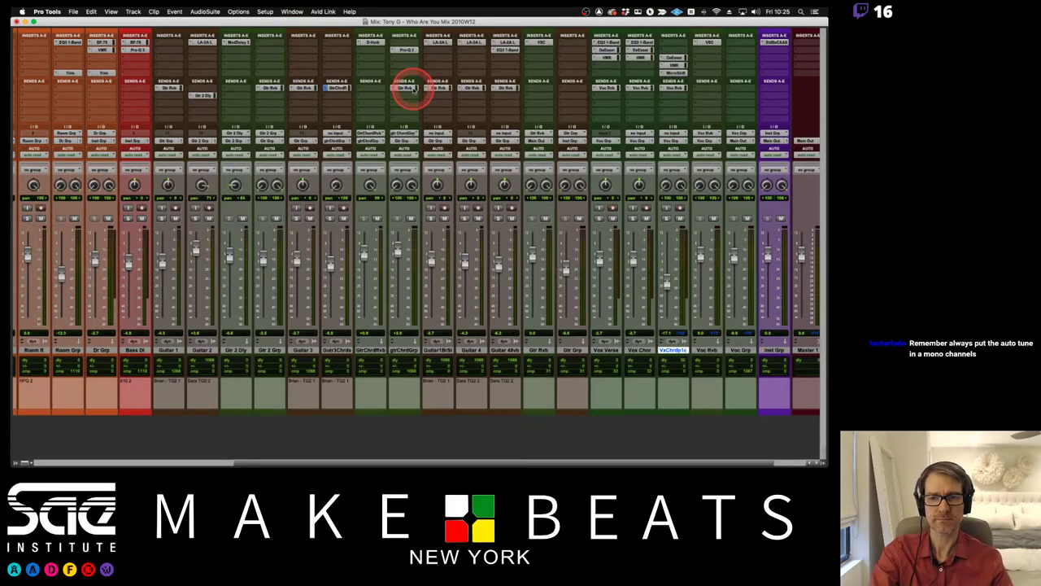
{"action": "key", "text": "super+equal"}
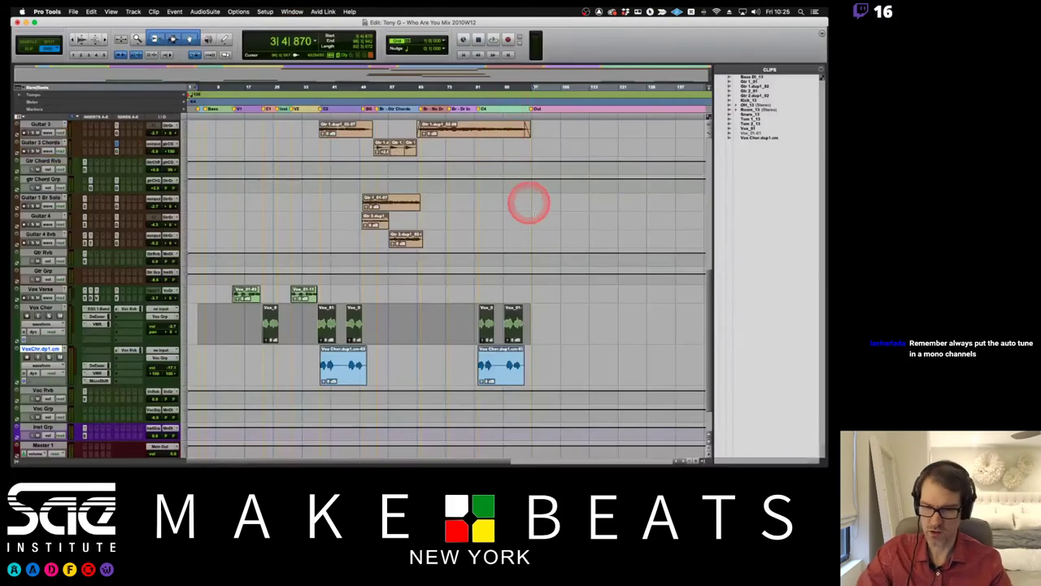
{"action": "scroll", "coordinate": [535, 228], "scroll_direction": "down", "scroll_amount": 3}
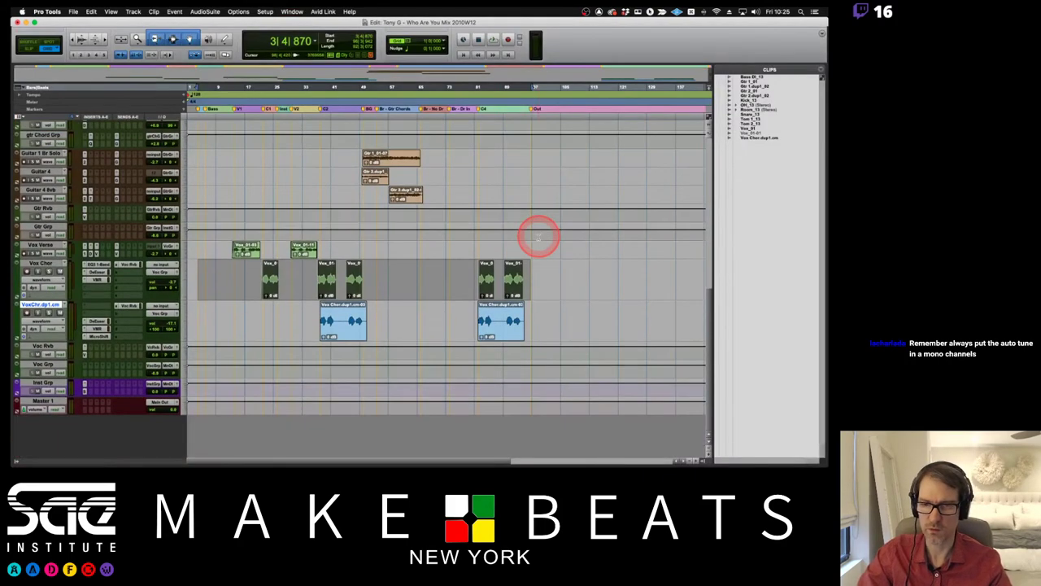
{"action": "left_click", "coordinate": [184, 279]}
{"action": "left_click", "coordinate": [192, 289]}
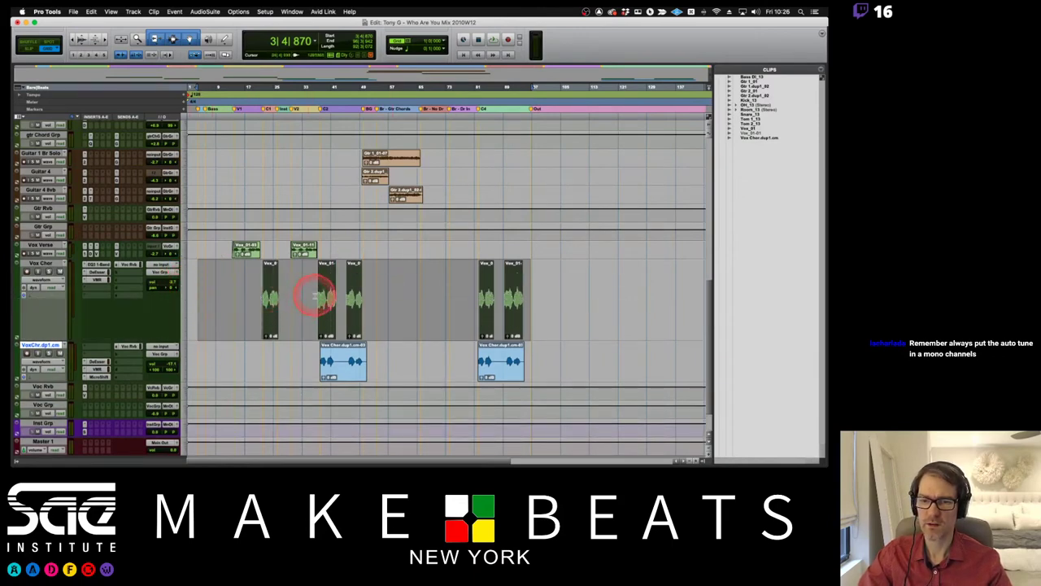
Select the Vox Chor clip at bar 21, zoom to it, and play then stop it.
{"action": "left_click", "coordinate": [262, 298]}
{"action": "key", "text": "super+bracketright"}
{"action": "key", "text": "super+bracketright"}
{"action": "key", "text": "super+bracketright"}
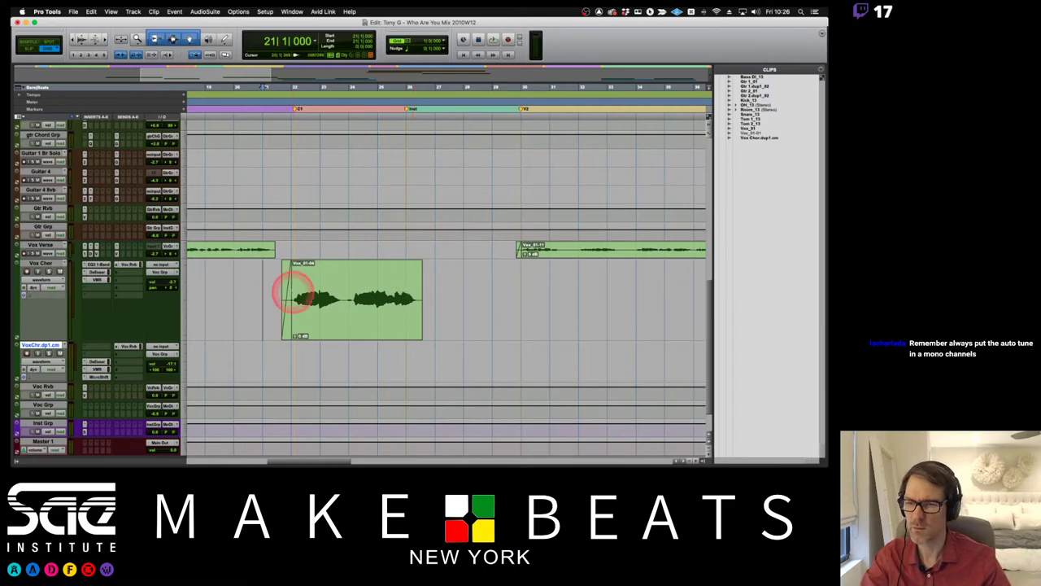
{"action": "key", "text": "space"}
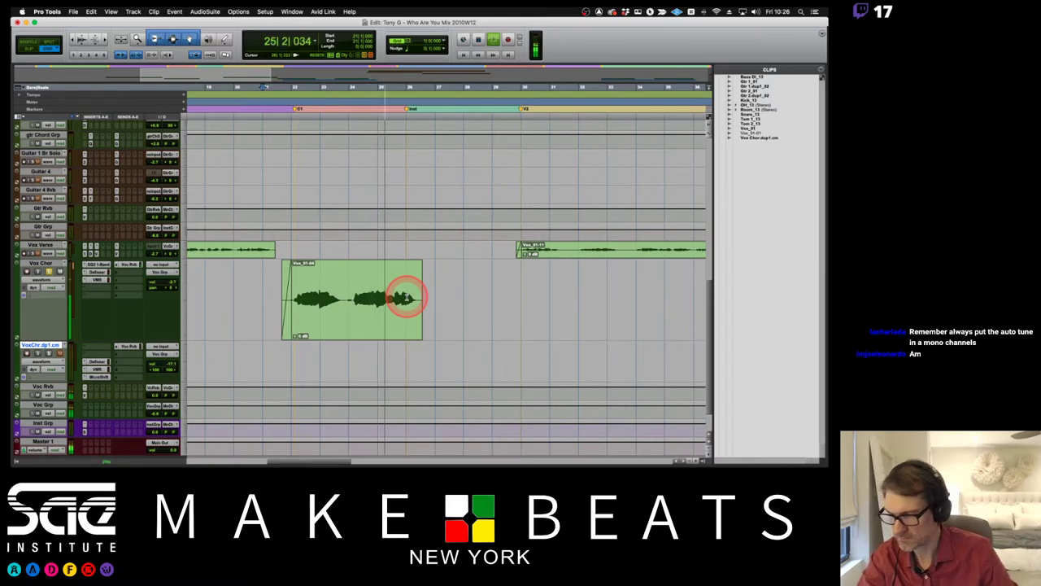
{"action": "key", "text": "space"}
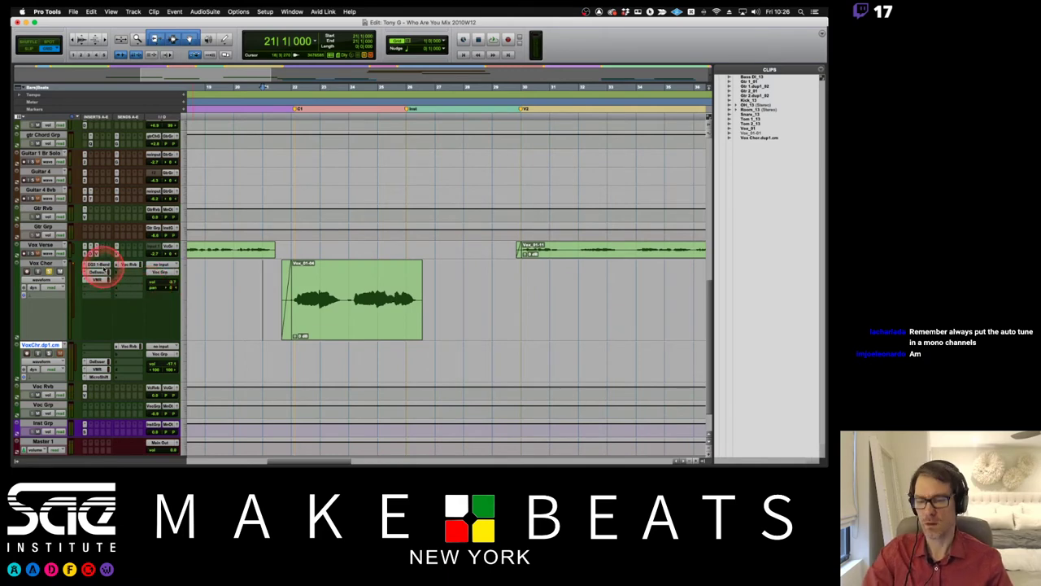
{"action": "key", "text": "super+Tab"}
{"action": "key", "text": "super+Tab"}
{"action": "key", "text": "super+Tab"}
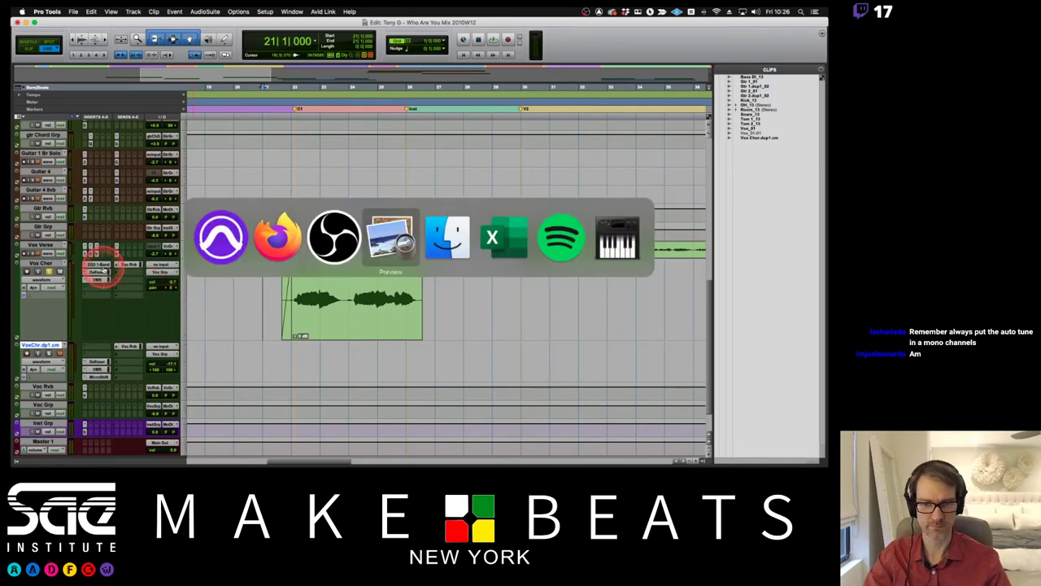
{"action": "key", "text": "Up"}
{"action": "key", "text": "Up"}
{"action": "key", "text": "Up"}
{"action": "key", "text": "Up"}
{"action": "key", "text": "Up"}
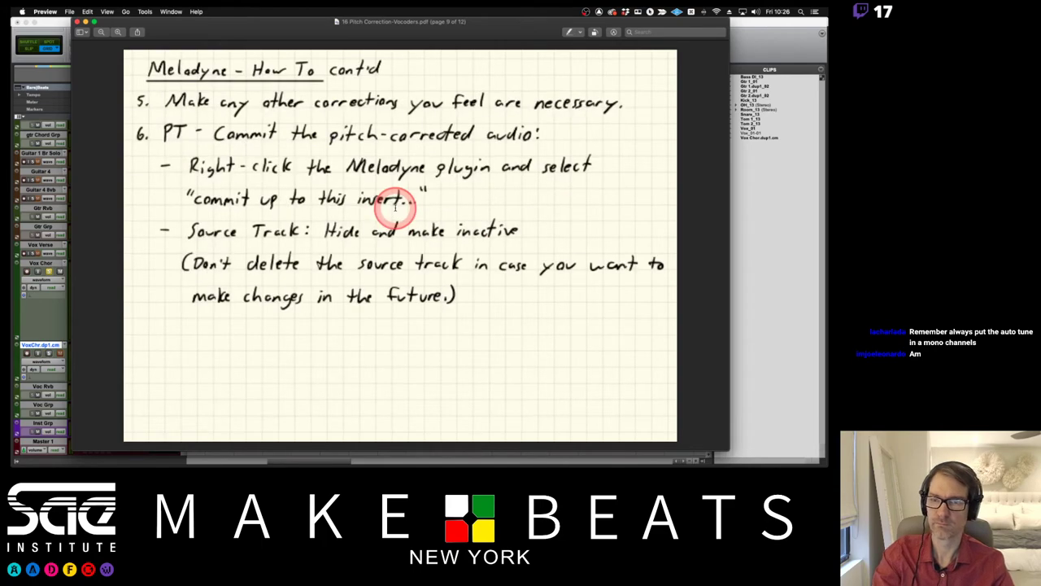
{"action": "key", "text": "Up"}
{"action": "key", "text": "Up"}
{"action": "key", "text": "Up"}
{"action": "key", "text": "Up"}
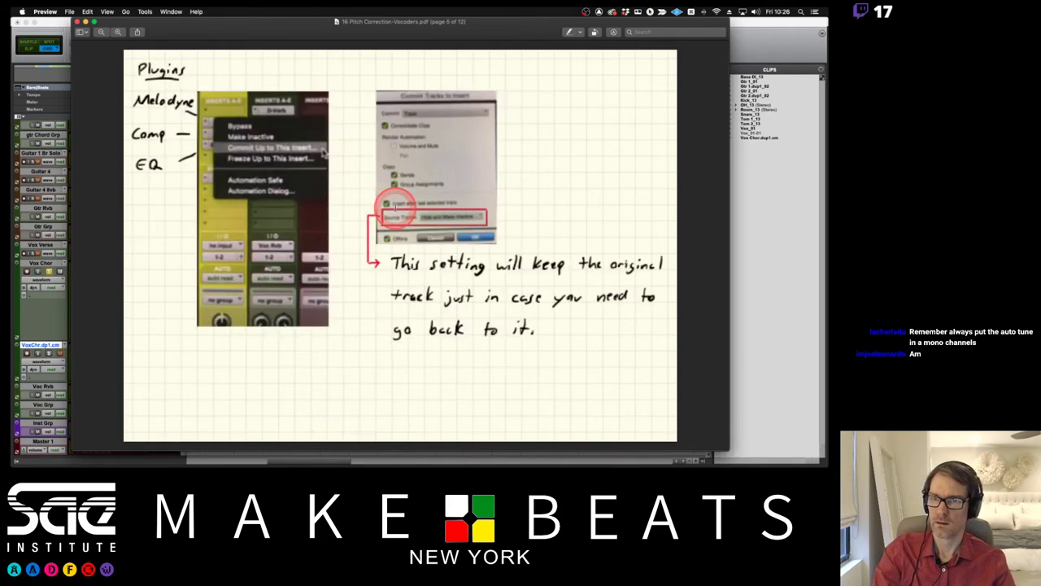
{"action": "key", "text": "Up"}
{"action": "key", "text": "Down"}
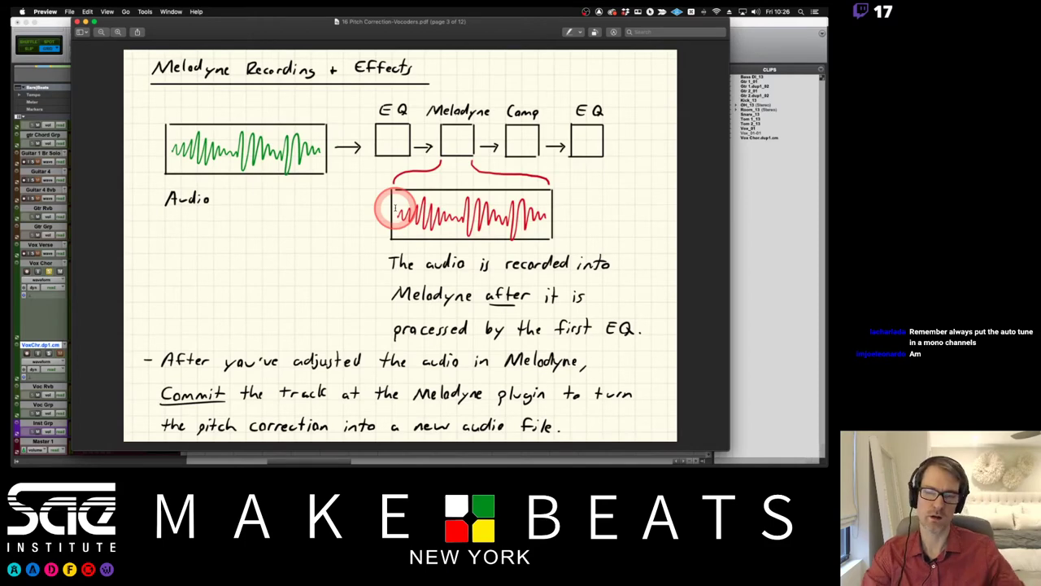
{"action": "key", "text": "Down"}
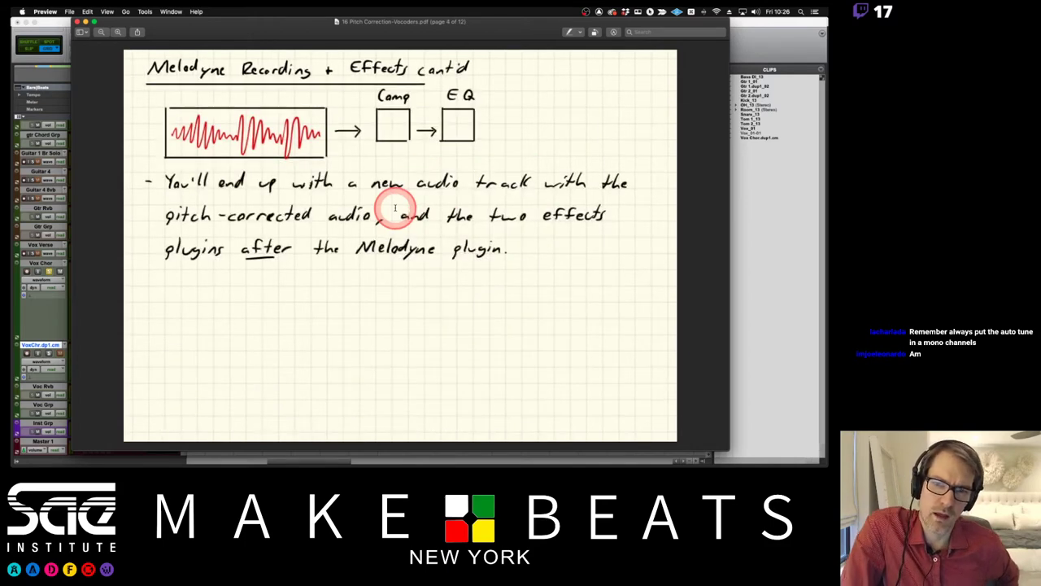
{"action": "key", "text": "Up"}
{"action": "key", "text": "Up"}
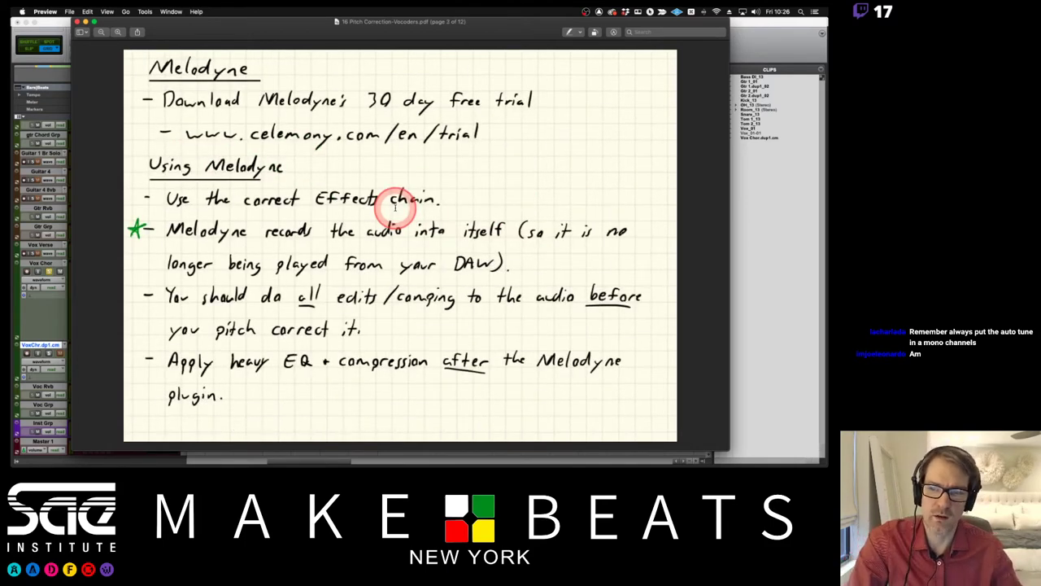
{"action": "key", "text": "Down"}
{"action": "key", "text": "Down"}
{"action": "key", "text": "Down"}
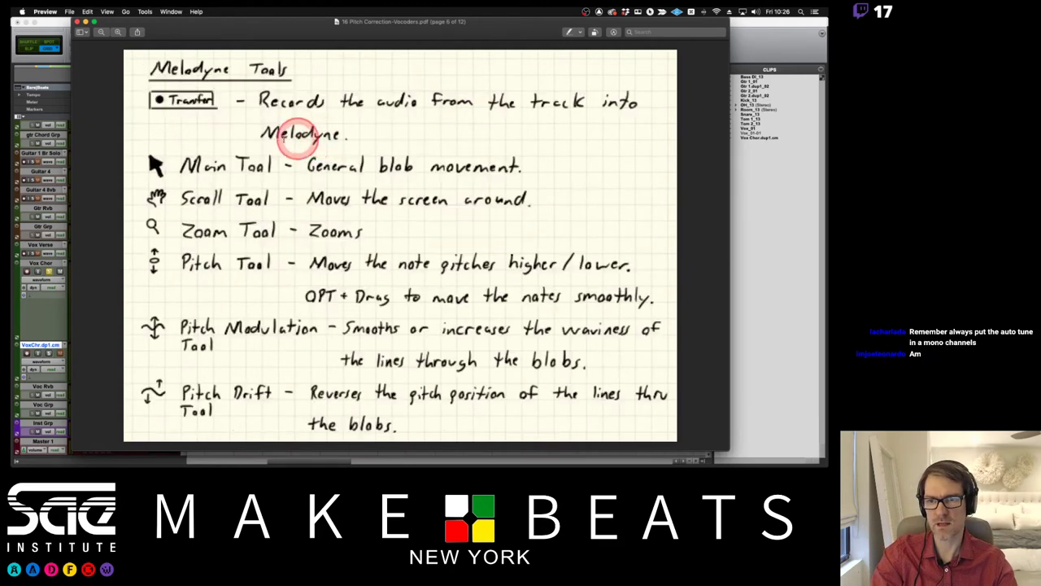
{"action": "key", "text": "Down"}
{"action": "key", "text": "Down"}
{"action": "key", "text": "Down"}
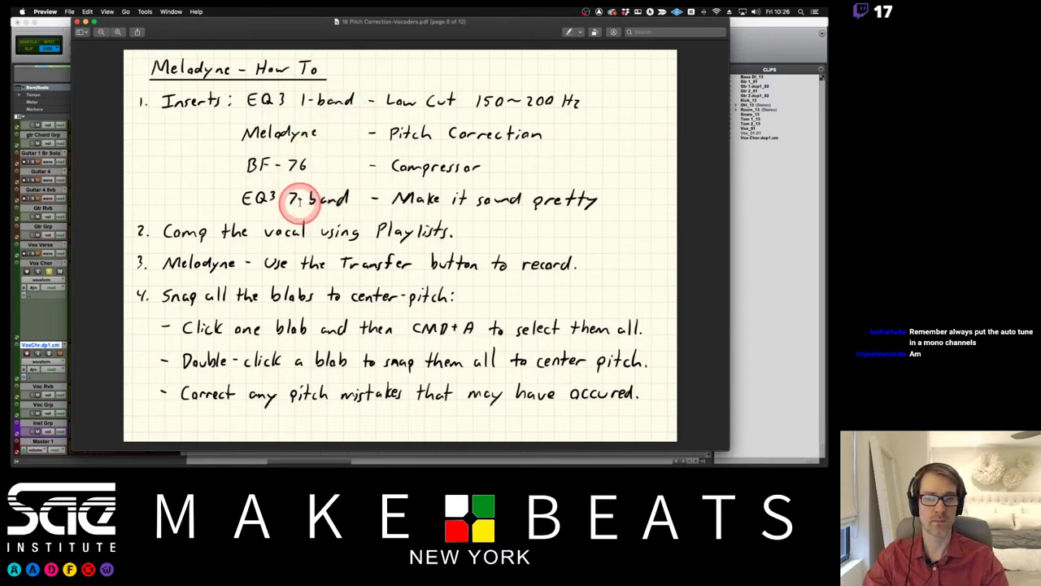
{"action": "left_click", "coordinate": [48, 25]}
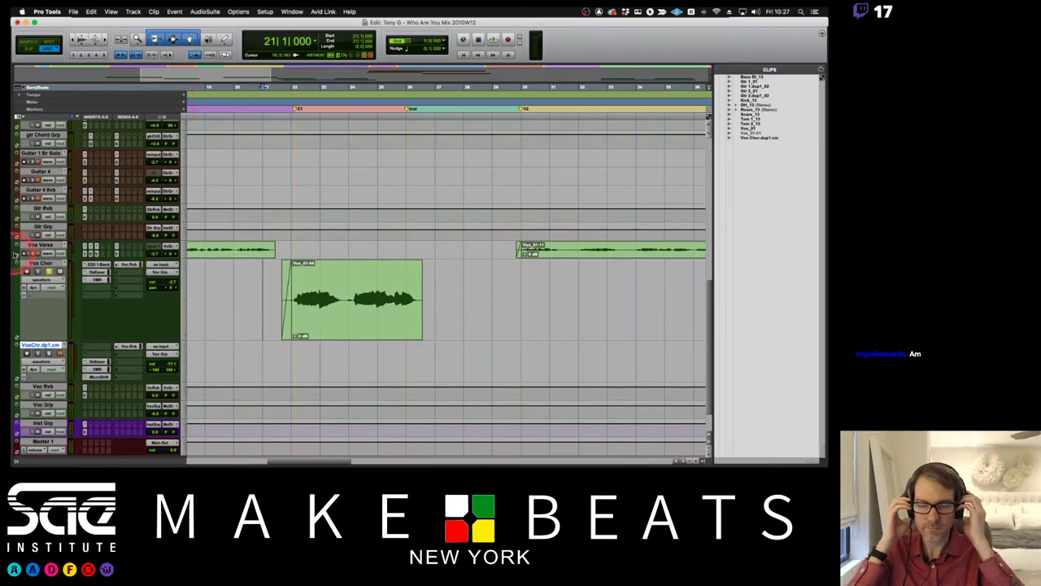
Open Vox Chor's EQ3 1-Band plugin to inspect its high-pass curve, then close it.
{"action": "key", "text": "r"}
{"action": "key", "text": "r"}
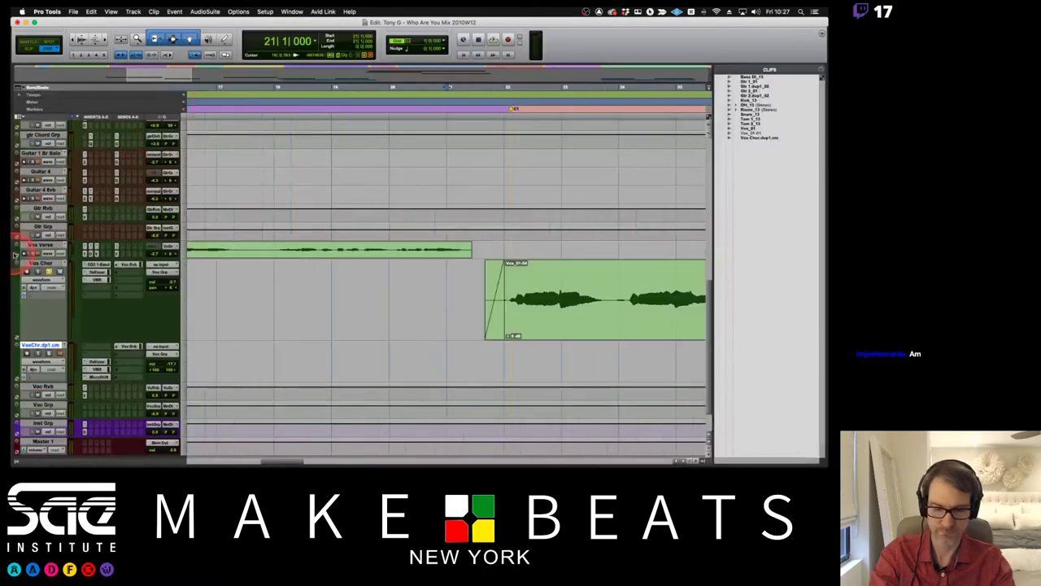
{"action": "key", "text": "t"}
{"action": "key", "text": "t"}
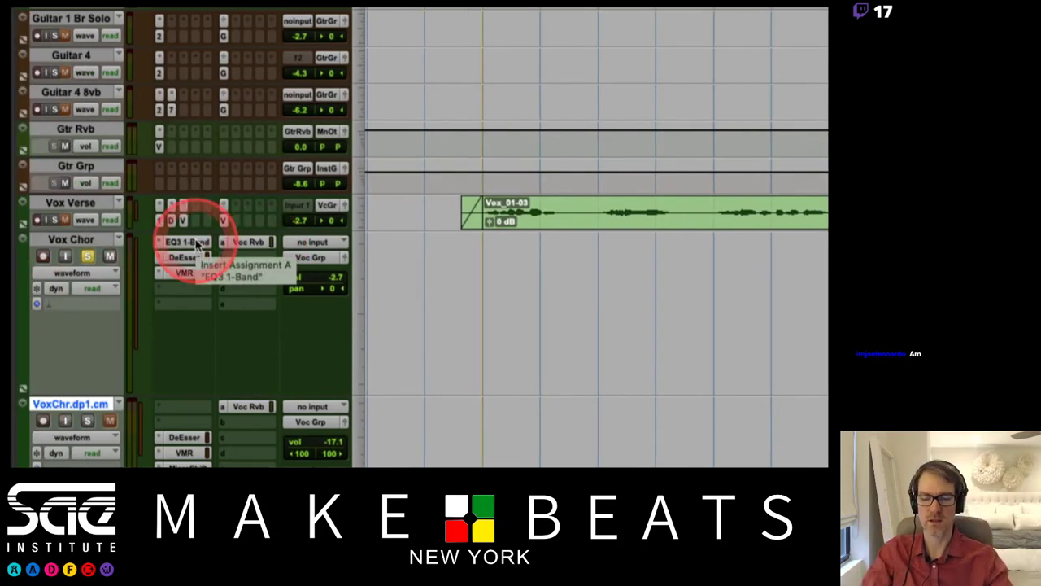
{"action": "left_click", "coordinate": [198, 244]}
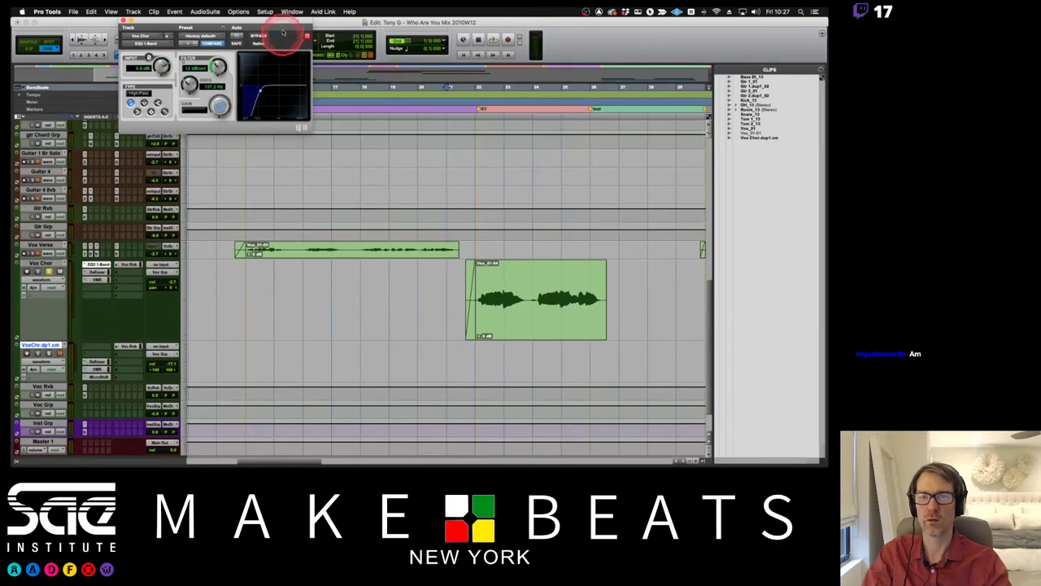
{"action": "left_click_drag", "start_coordinate": [283, 31], "coordinate": [380, 157]}
{"action": "left_click", "coordinate": [360, 232]}
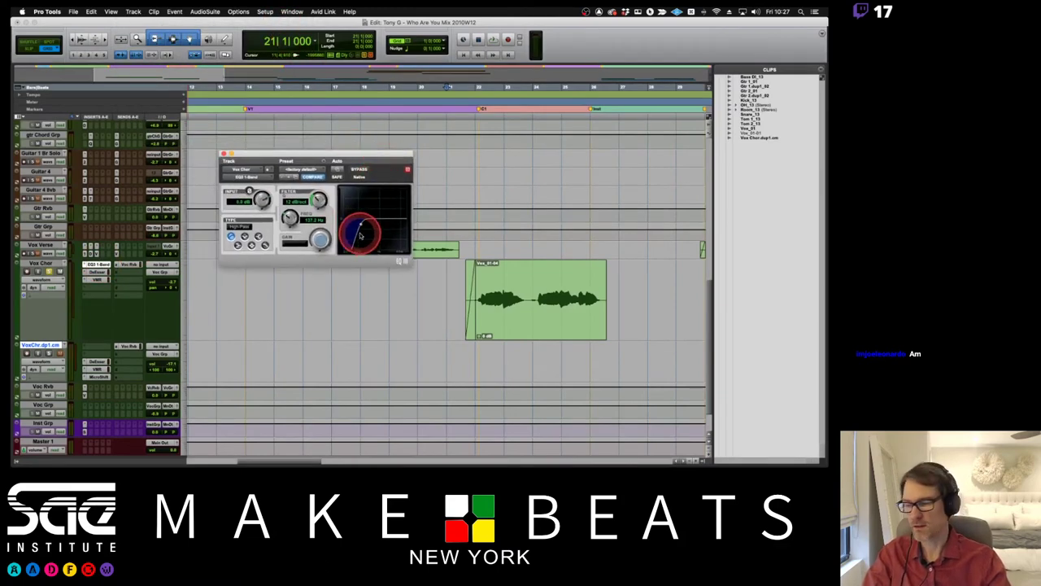
{"action": "left_click", "coordinate": [224, 155]}
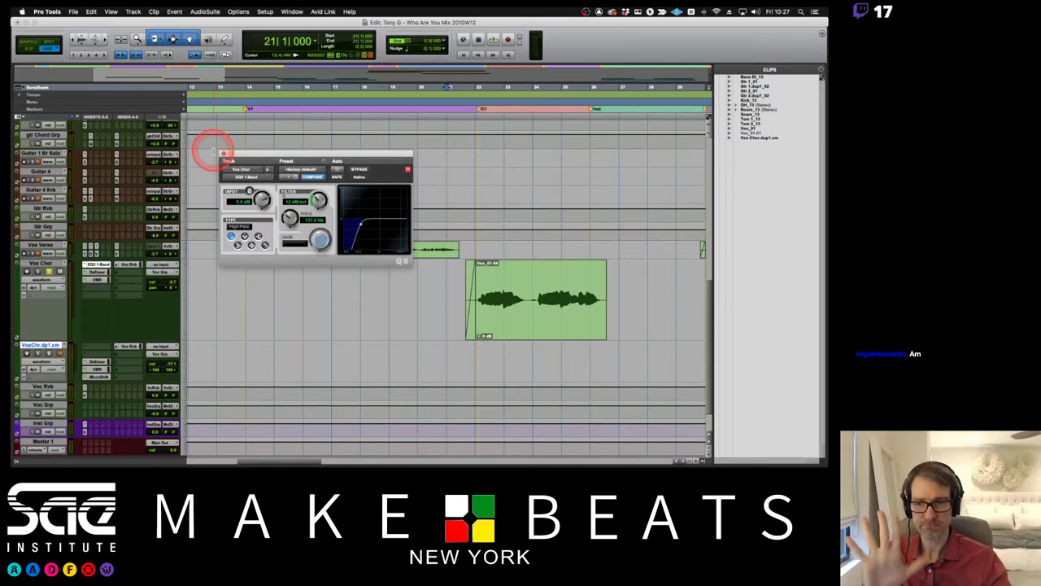
{"action": "left_click", "coordinate": [224, 154]}
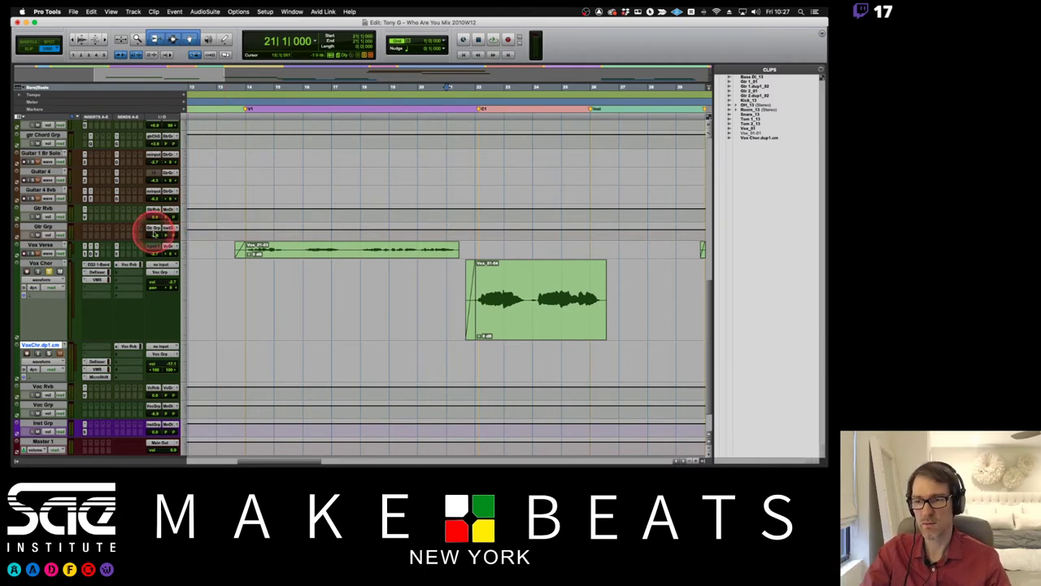
Lower the EQ3 high-pass cutoff frequency, then open the DeEsser plugin on Vox Chor.
{"action": "left_click", "coordinate": [98, 264]}
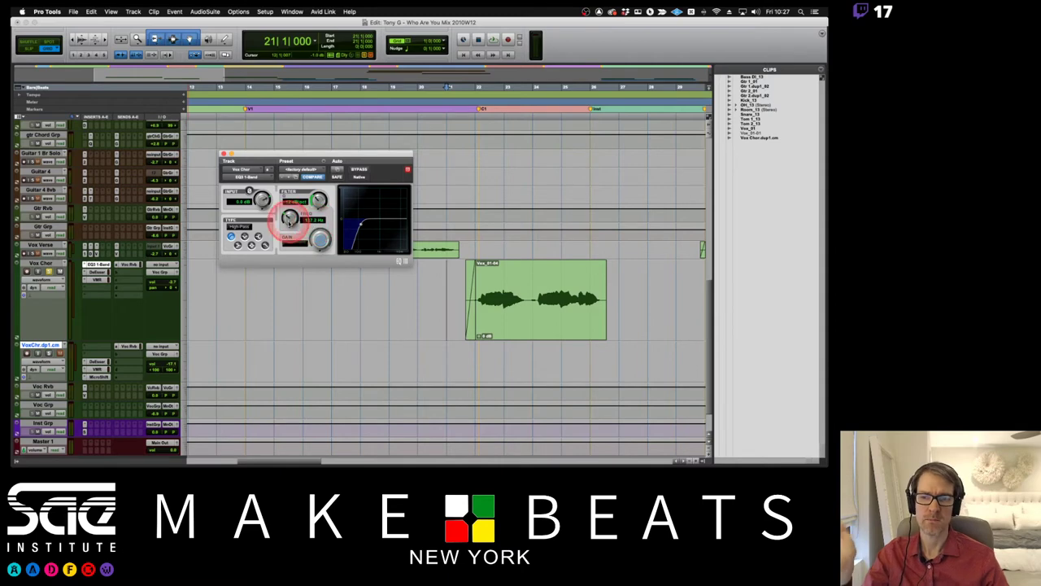
{"action": "mouse_move", "coordinate": [289, 216]}
{"action": "left_mouse_down"}
{"action": "mouse_move", "coordinate": [290, 228]}
{"action": "mouse_move", "coordinate": [309, 218]}
{"action": "left_mouse_up"}
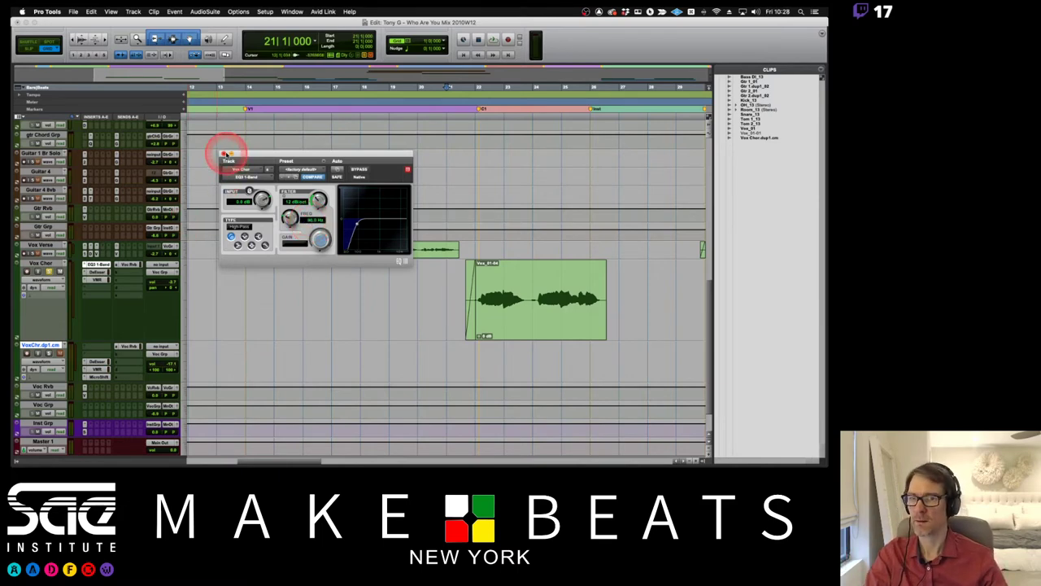
{"action": "left_click", "coordinate": [225, 155]}
{"action": "left_click", "coordinate": [95, 272]}
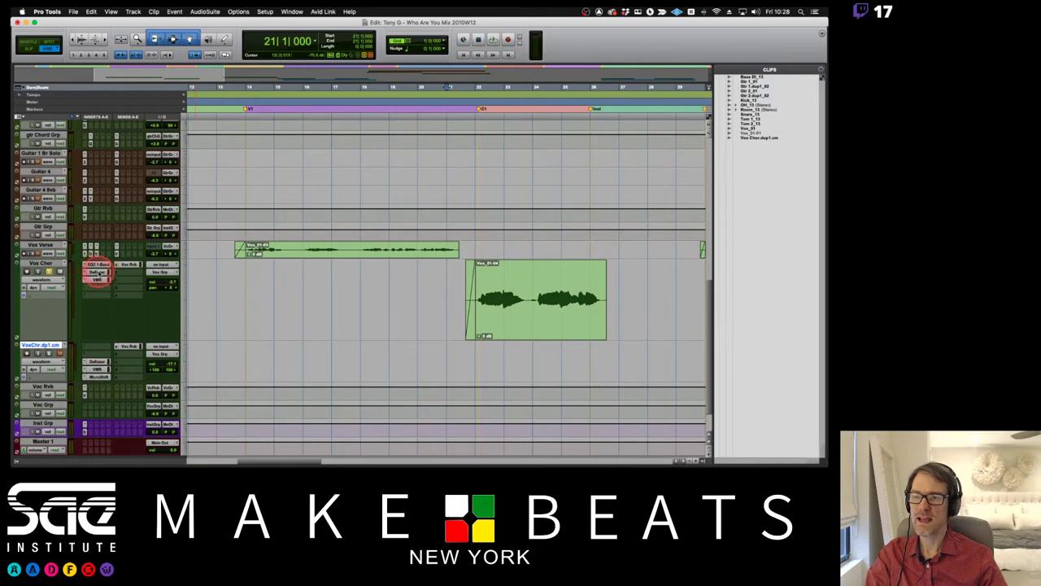
{"action": "left_click_drag", "start_coordinate": [97, 279], "coordinate": [207, 218]}
{"action": "key", "text": "super+Tab"}
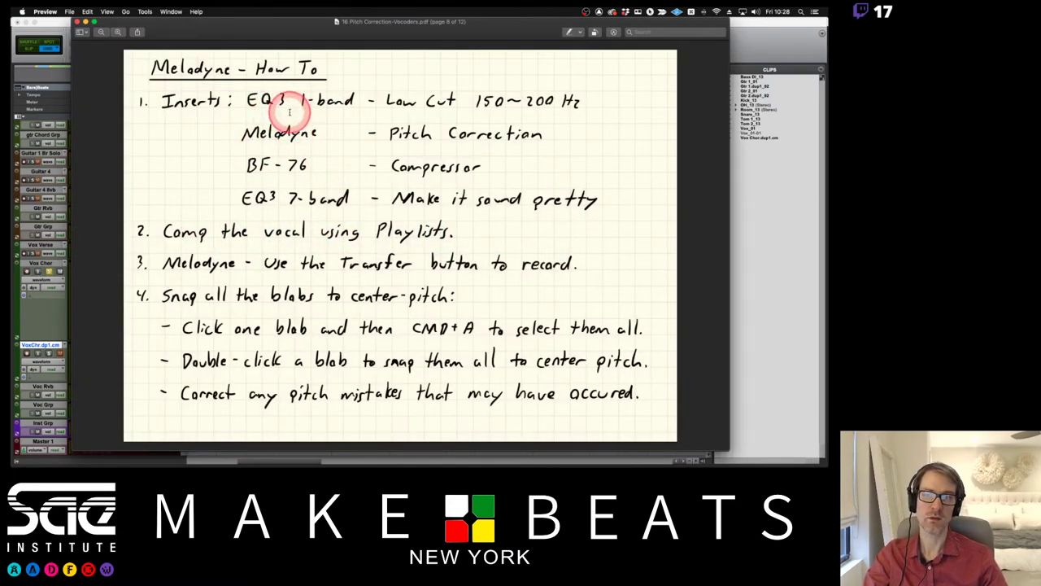
{"action": "key", "text": "super+Tab"}
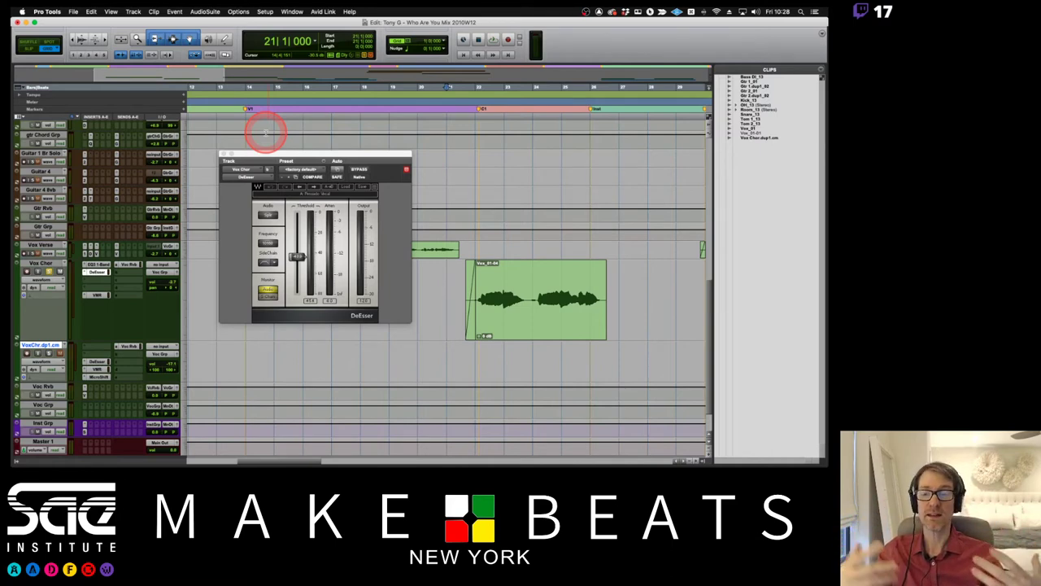
Close DeEsser and insert UAD Auto-Tune Realtime Access (mono) on Vox Chor.
{"action": "left_click", "coordinate": [223, 154]}
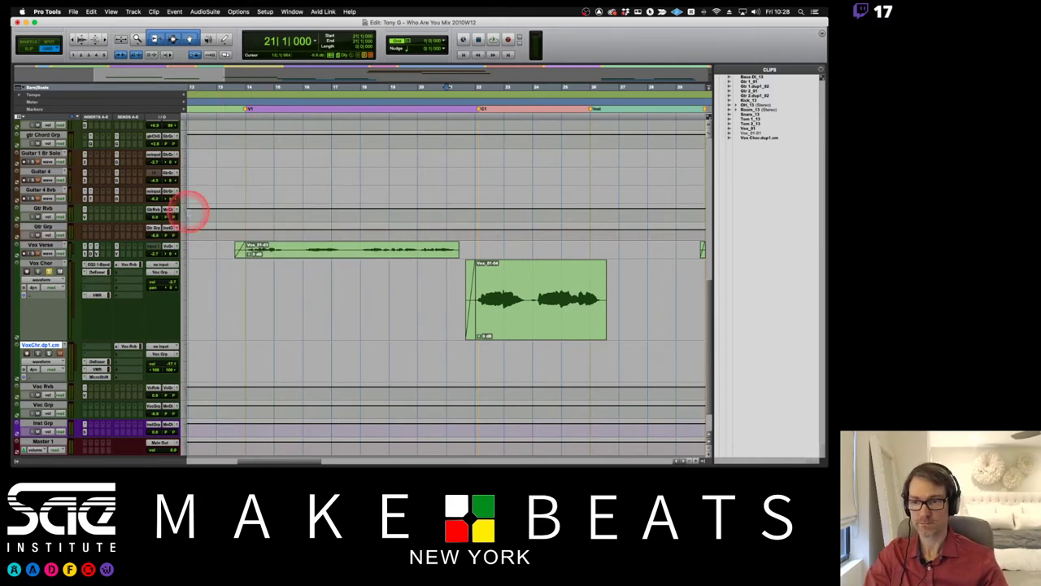
{"action": "left_click", "coordinate": [96, 279]}
{"action": "mouse_move", "coordinate": [97, 281]}
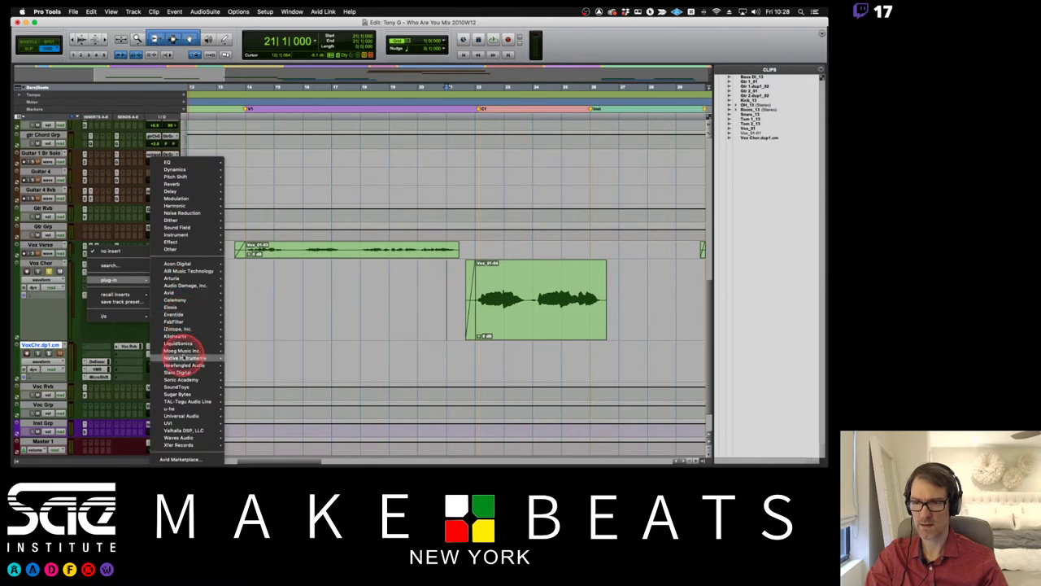
{"action": "mouse_move", "coordinate": [183, 379]}
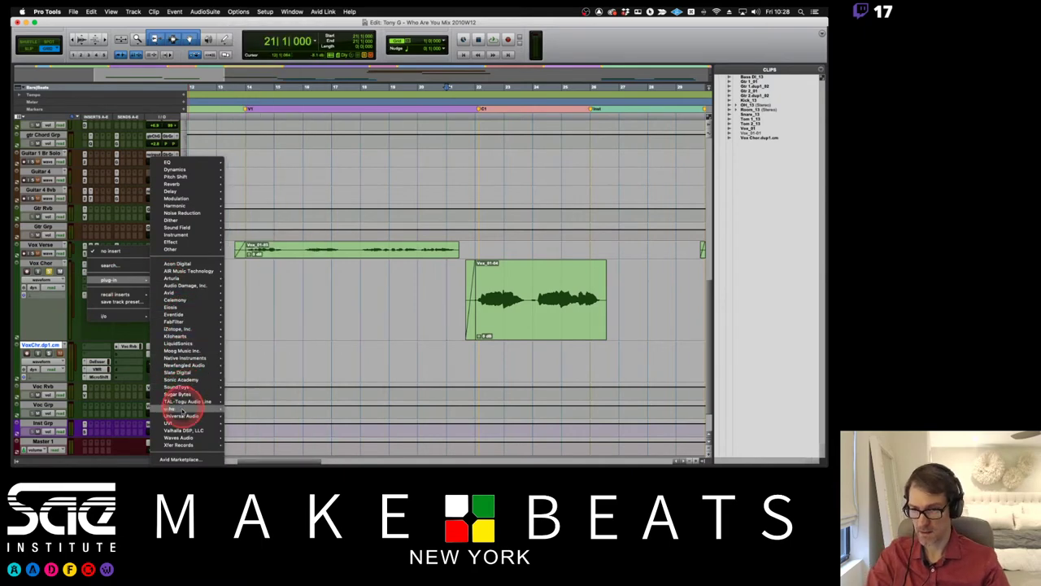
{"action": "mouse_move", "coordinate": [181, 417]}
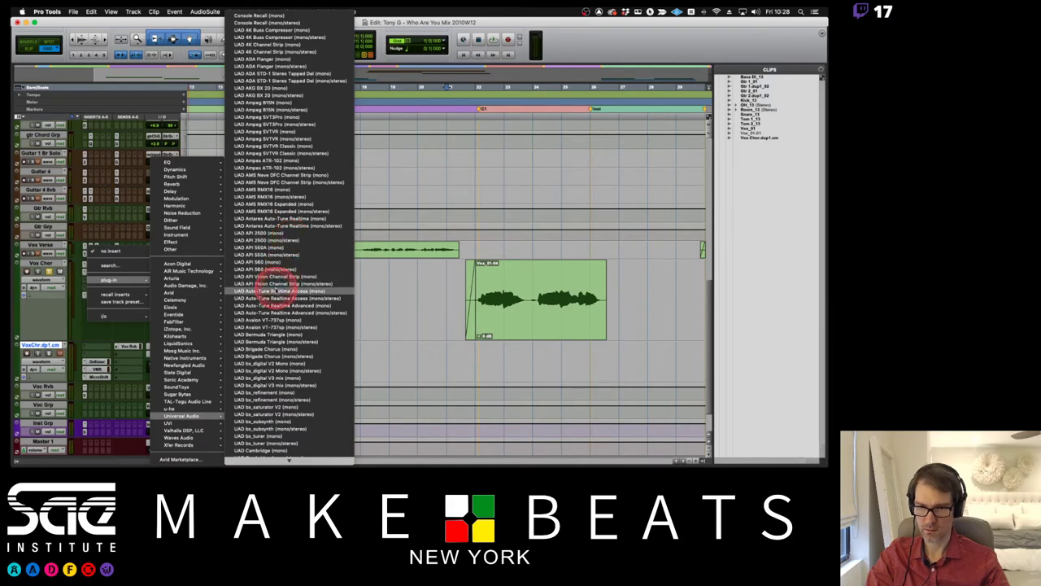
{"action": "left_click", "coordinate": [275, 293]}
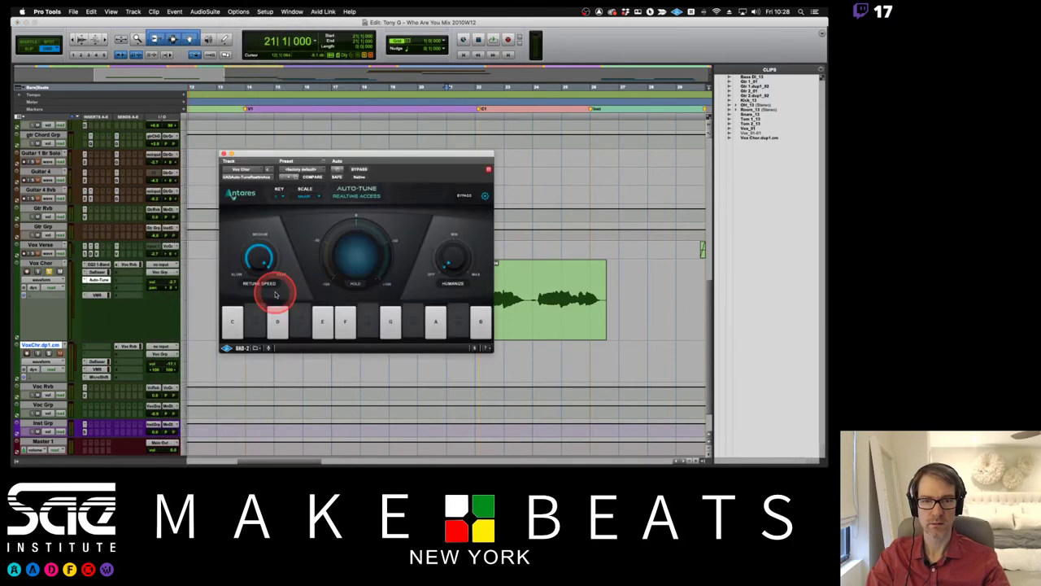
Set Auto-Tune's key to A and scale to Minor.
{"action": "left_click_drag", "start_coordinate": [406, 154], "coordinate": [413, 190]}
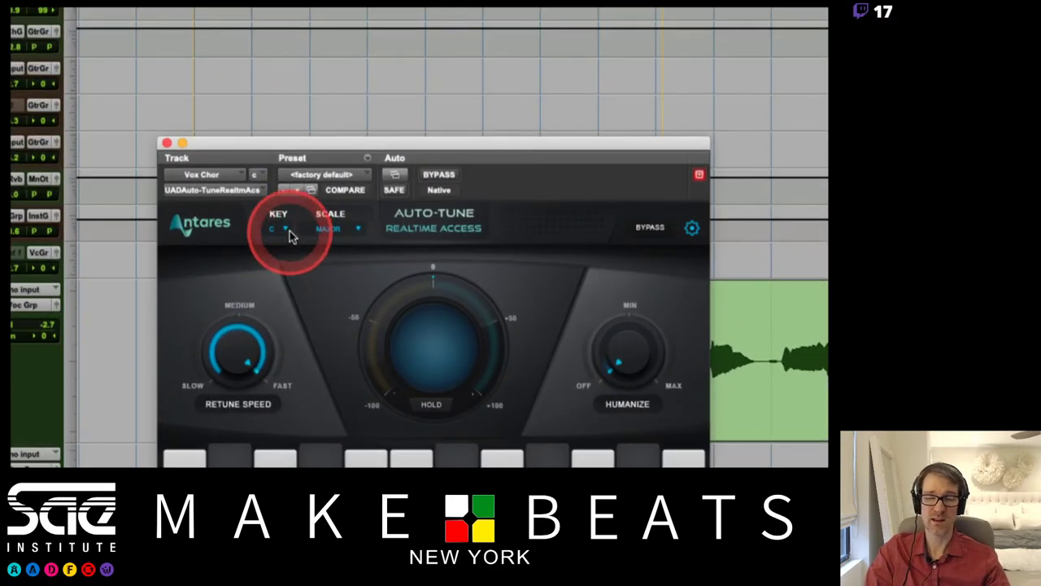
{"action": "left_click", "coordinate": [288, 231]}
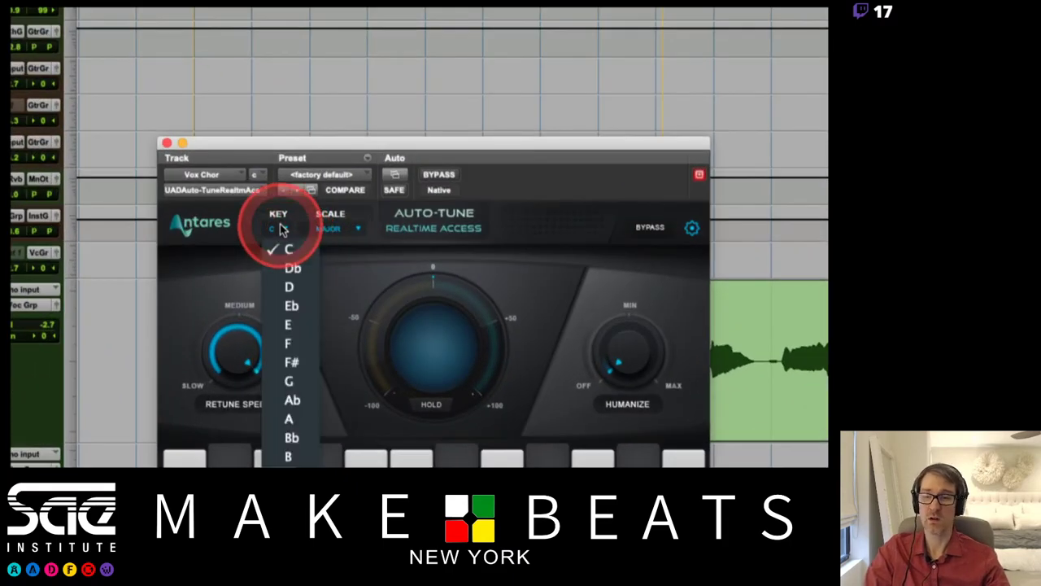
{"action": "left_click", "coordinate": [299, 418]}
{"action": "left_click", "coordinate": [334, 230]}
{"action": "left_click", "coordinate": [342, 268]}
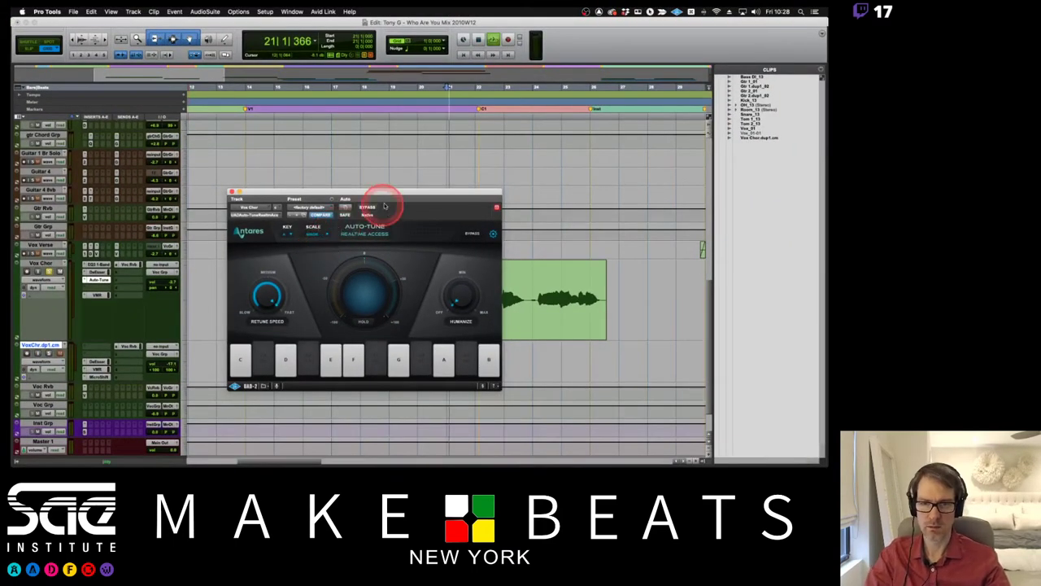
{"action": "left_click_drag", "start_coordinate": [384, 193], "coordinate": [377, 124]}
Play and stop the Vox Chor vocal through Auto-Tune, nudging the plugin window.
{"action": "key", "text": "space"}
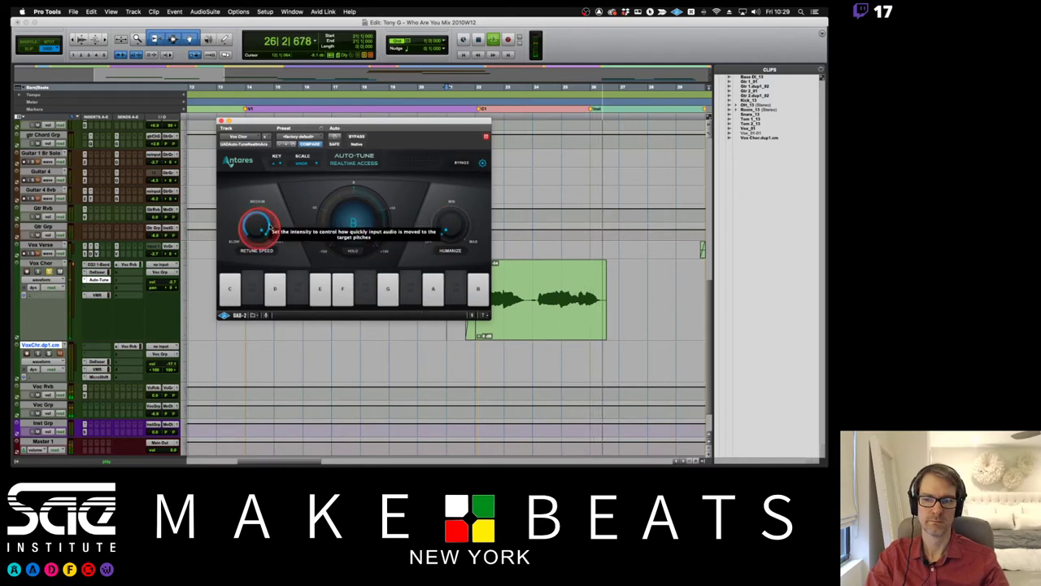
{"action": "key", "text": "space"}
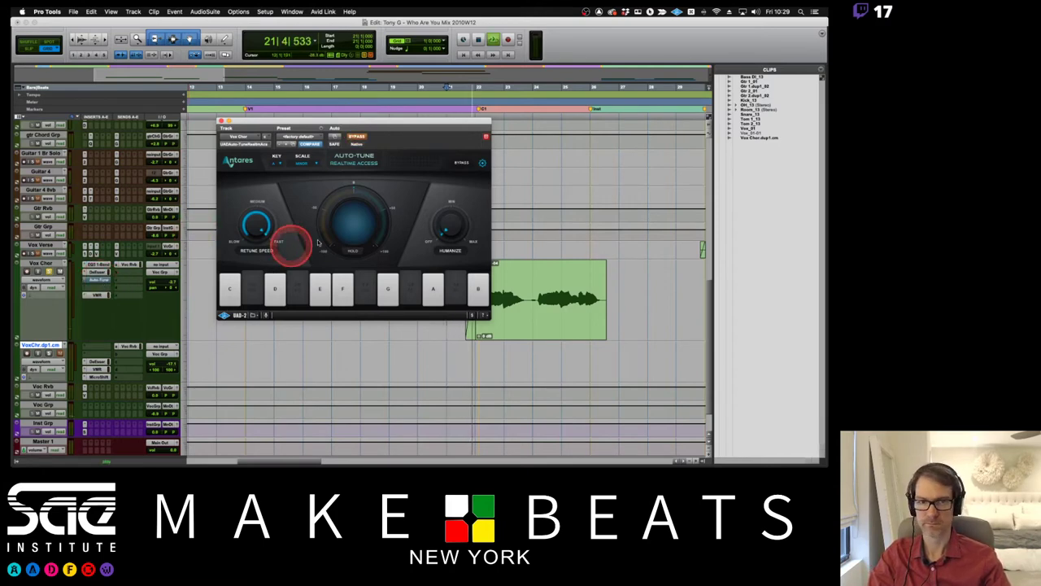
{"action": "left_click_drag", "start_coordinate": [477, 123], "coordinate": [452, 140]}
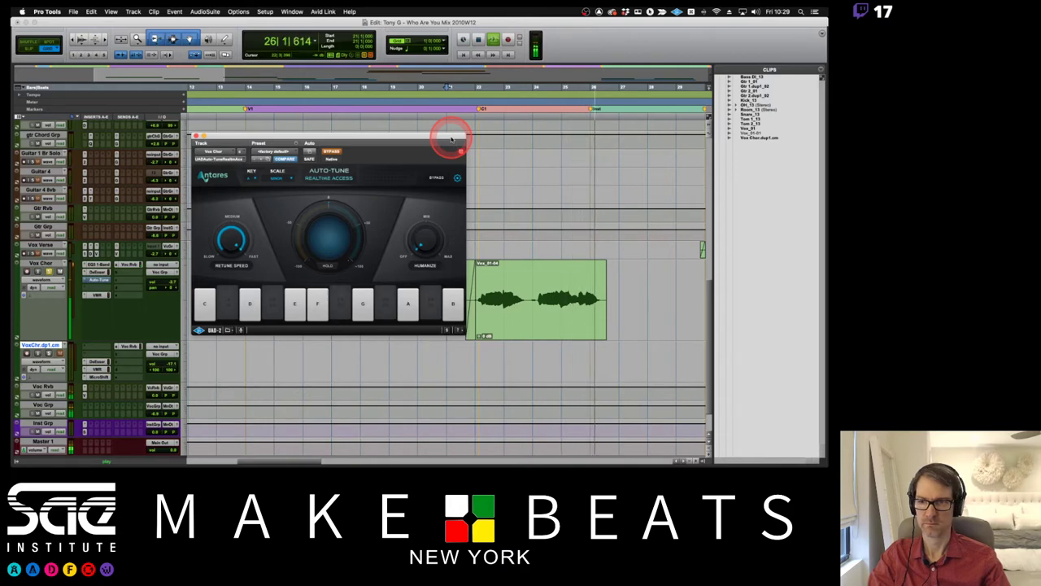
{"action": "key", "text": "space"}
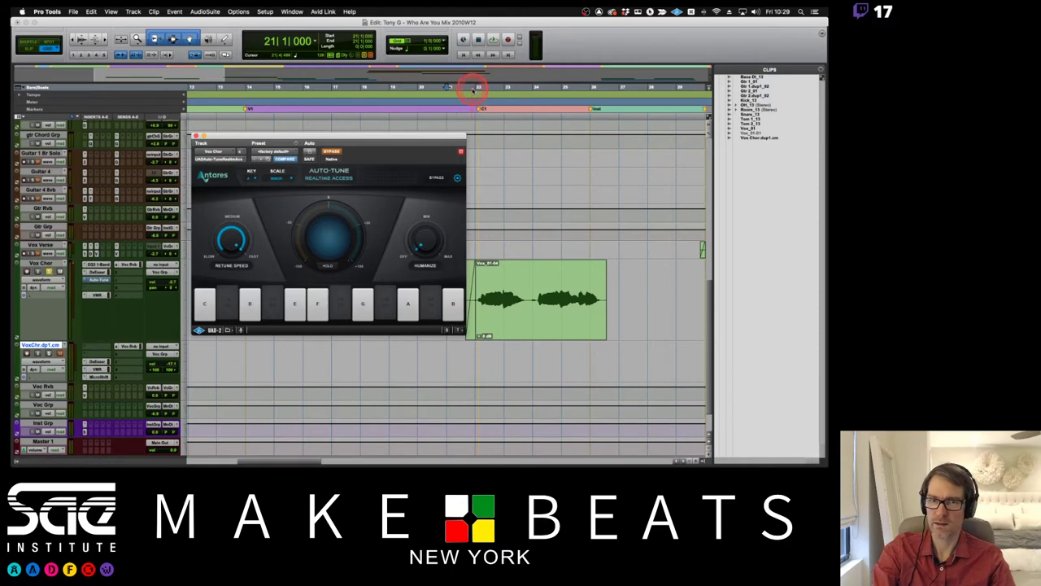
Un-bypass Auto-Tune, play the vocal from bar 22, and grab the Retune Speed knob.
{"action": "left_click", "coordinate": [478, 87]}
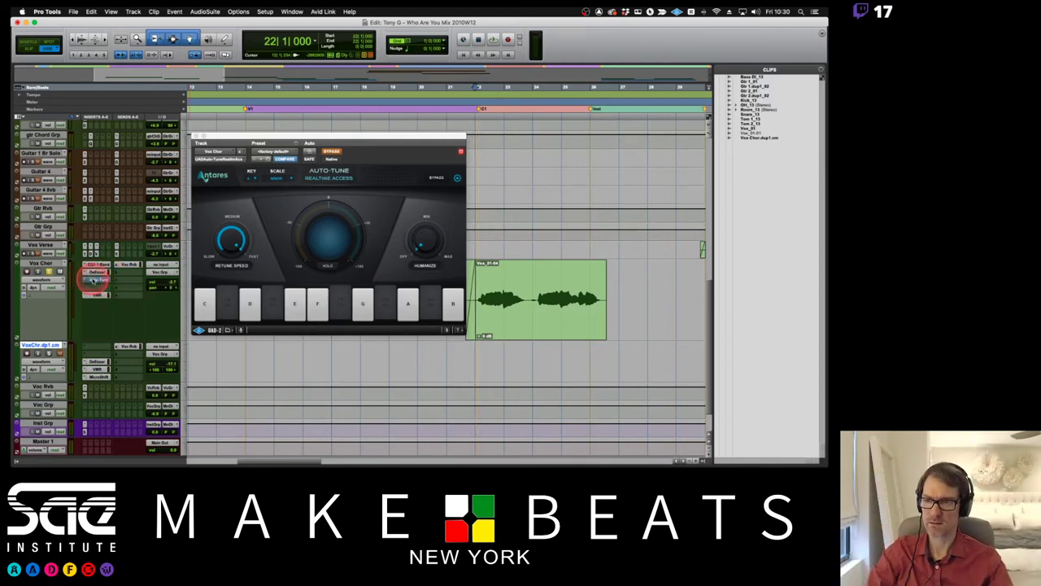
{"action": "left_click", "coordinate": [96, 280], "text": "super"}
{"action": "left_click", "coordinate": [449, 134]}
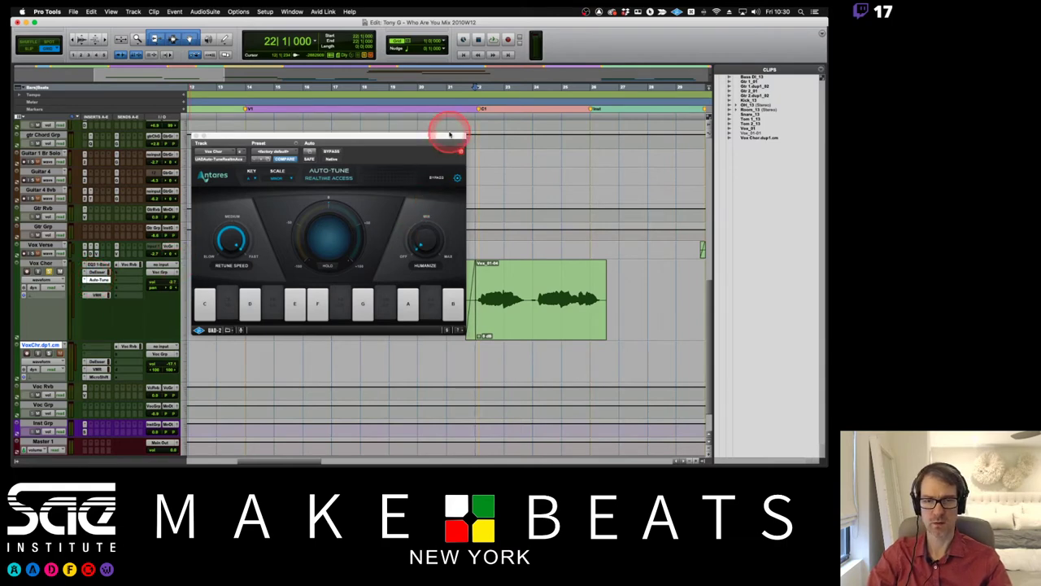
{"action": "key", "text": "space"}
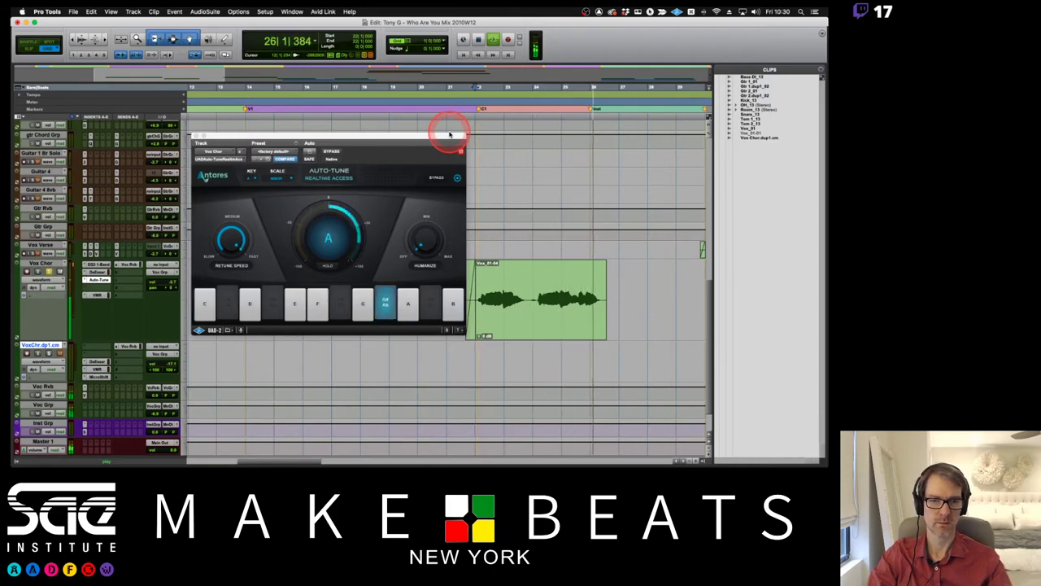
{"action": "key", "text": "space"}
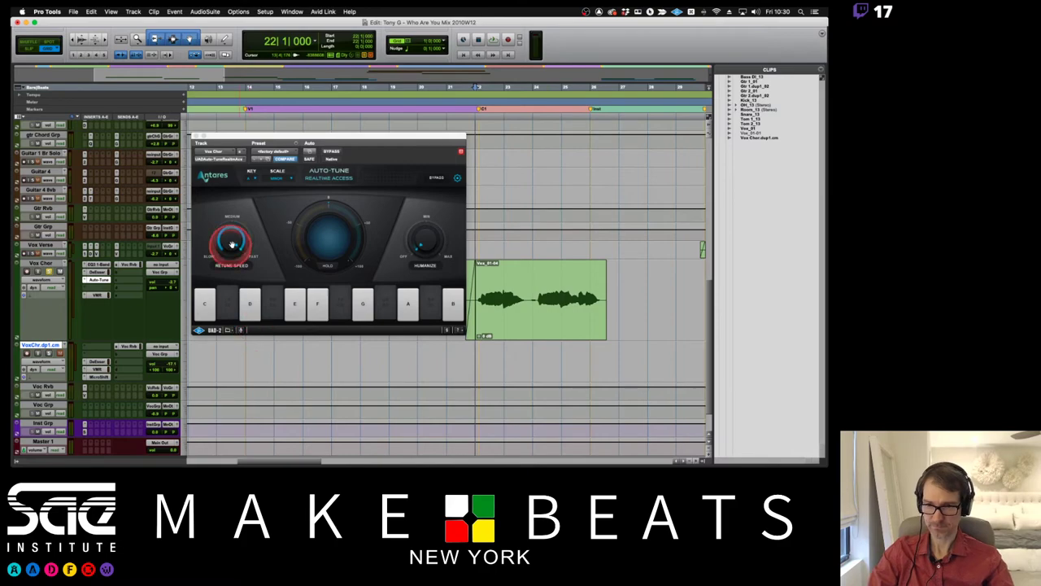
{"action": "left_click", "coordinate": [232, 240]}
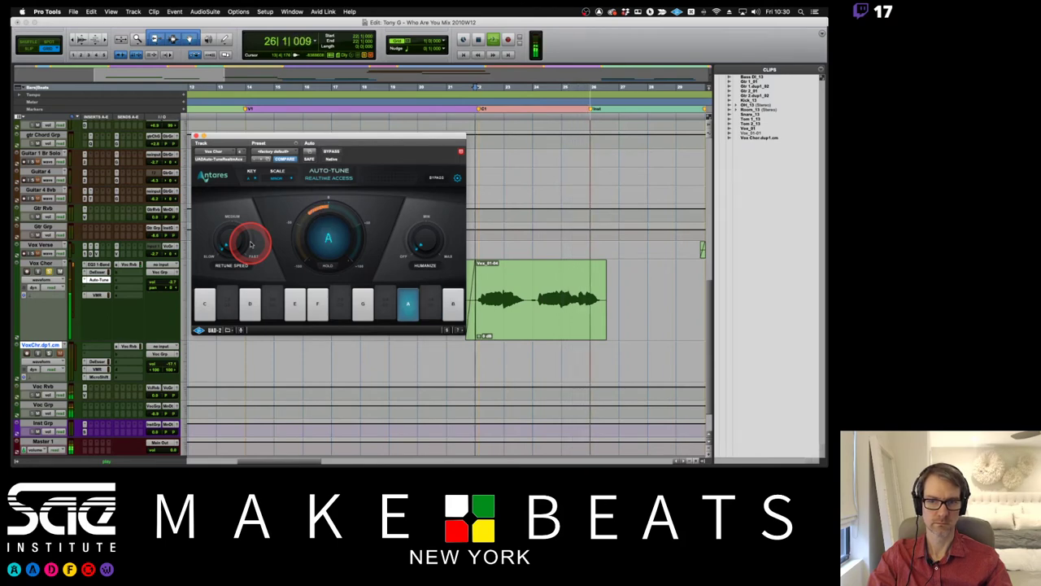
Adjust Retune Speed in Auto-Tune Realtime Access, auditioning the vocal with playback.
{"action": "key", "text": "space"}
{"action": "mouse_move", "coordinate": [248, 244]}
{"action": "left_mouse_down"}
{"action": "mouse_move", "coordinate": [229, 224]}
{"action": "mouse_move", "coordinate": [233, 232]}
{"action": "left_mouse_up"}
{"action": "key", "text": "space"}
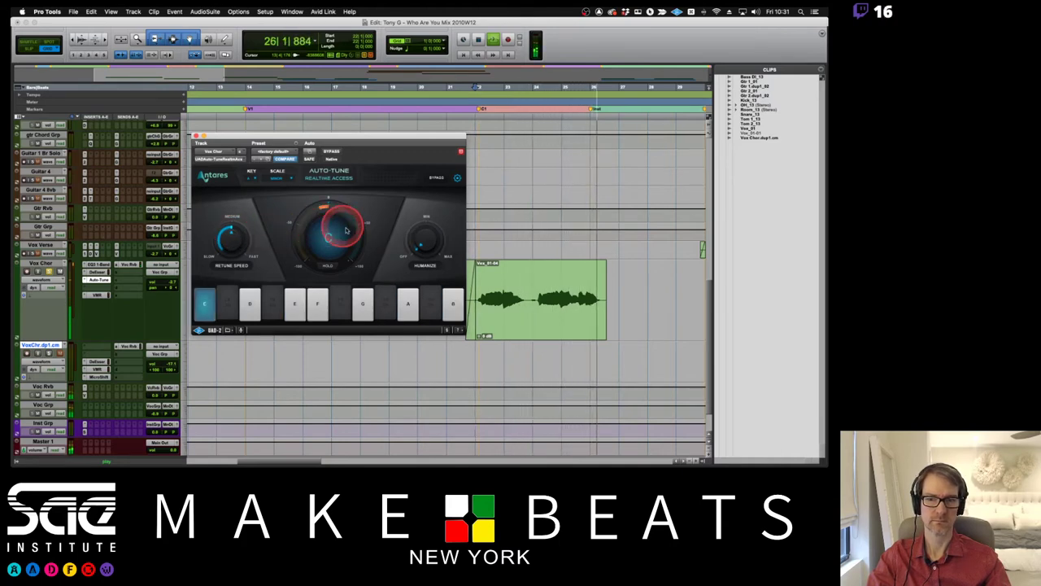
{"action": "key", "text": "space"}
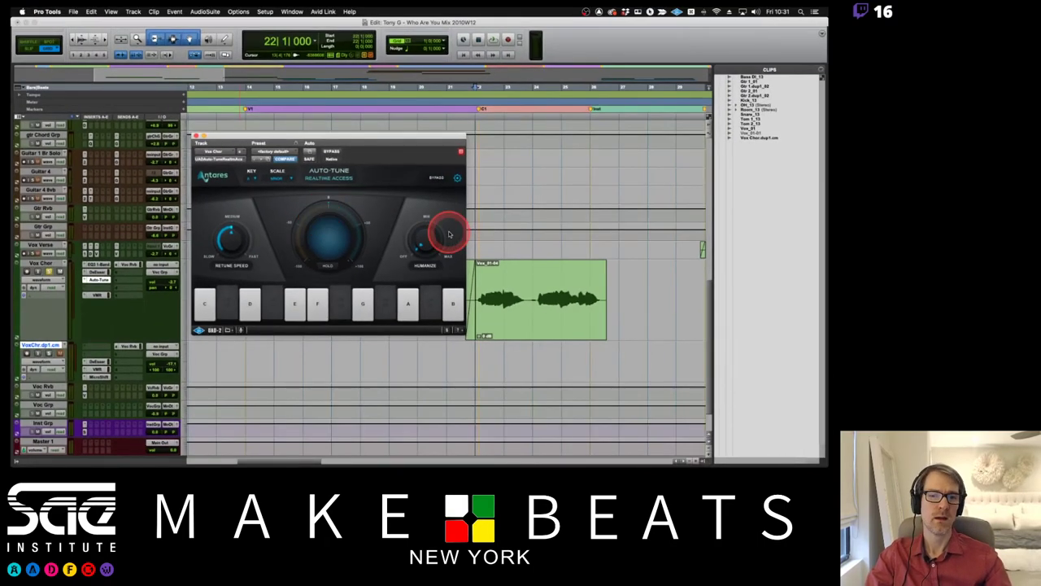
{"action": "left_click_drag", "start_coordinate": [437, 137], "coordinate": [435, 179]}
{"action": "left_click", "coordinate": [224, 284]}
{"action": "left_click_drag", "start_coordinate": [223, 285], "coordinate": [220, 313]}
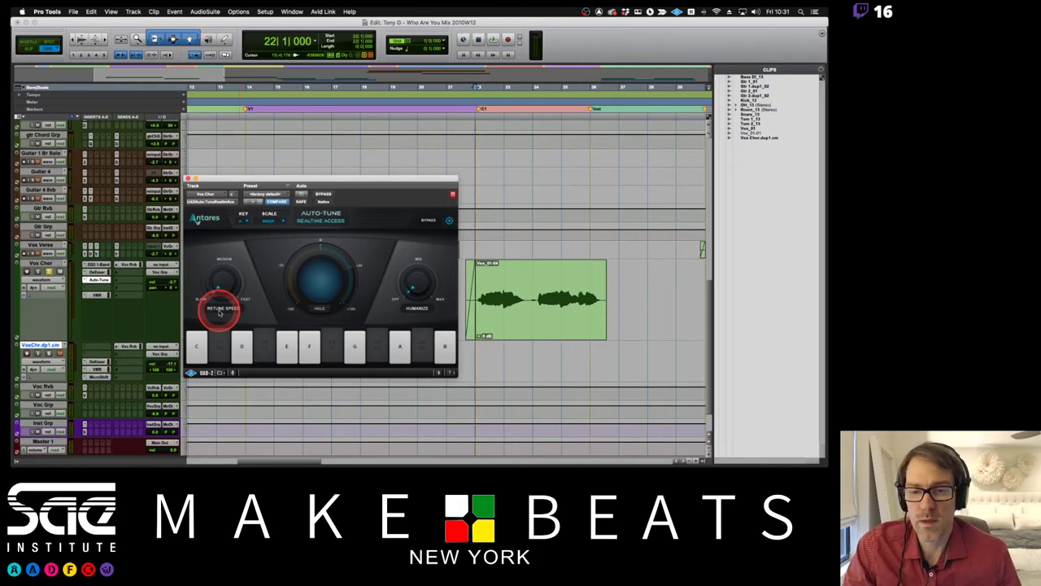
Raise the Humanize amount step by step, sweeping Retune Speed and replaying the vocal to compare.
{"action": "left_click_drag", "start_coordinate": [416, 285], "coordinate": [418, 204]}
{"action": "left_click_drag", "start_coordinate": [220, 283], "coordinate": [228, 245]}
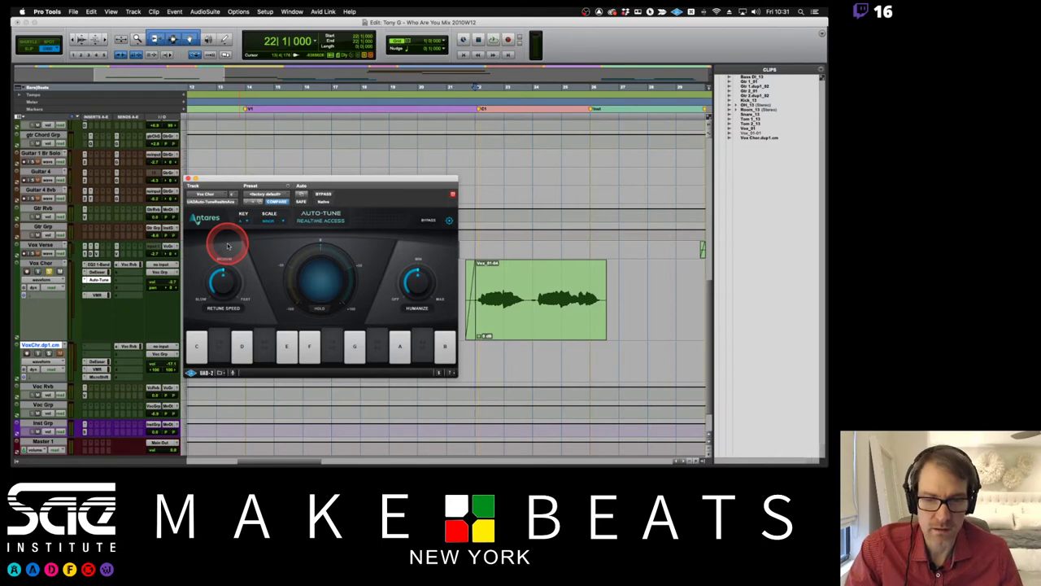
{"action": "left_click_drag", "start_coordinate": [228, 245], "coordinate": [230, 295]}
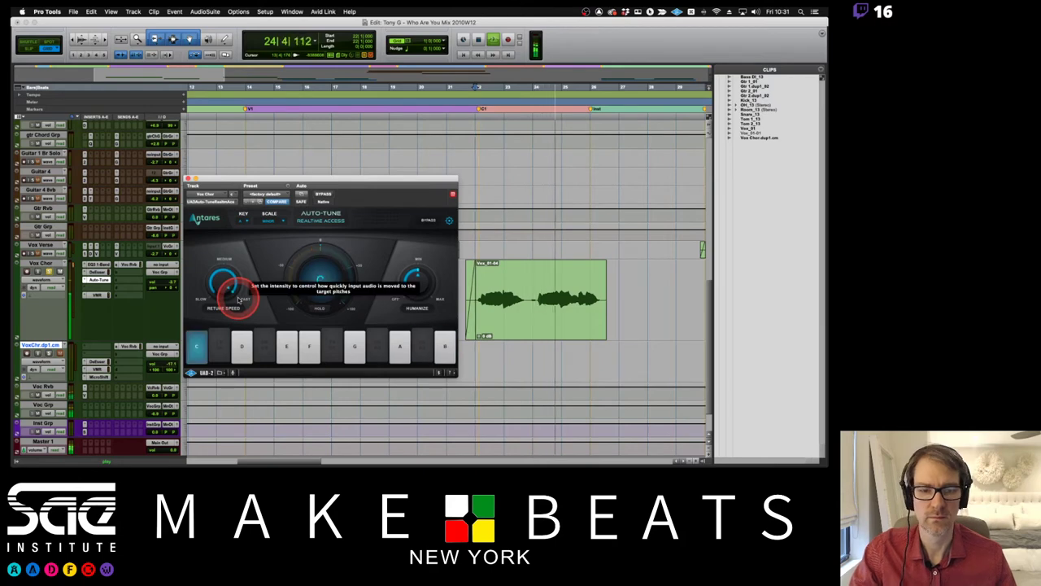
{"action": "left_click_drag", "start_coordinate": [401, 267], "coordinate": [432, 299]}
{"action": "key", "text": "space"}
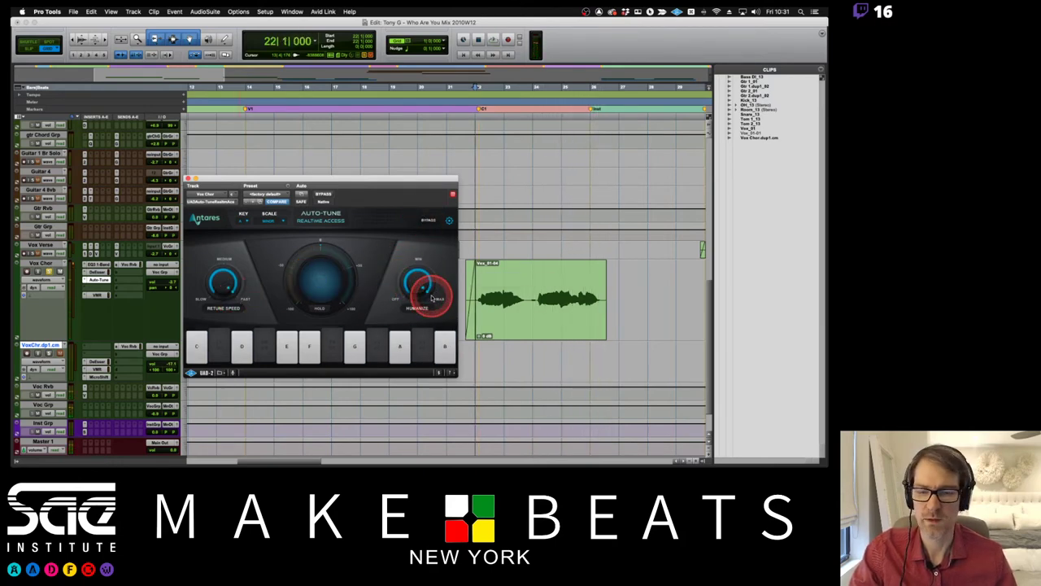
{"action": "key", "text": "space"}
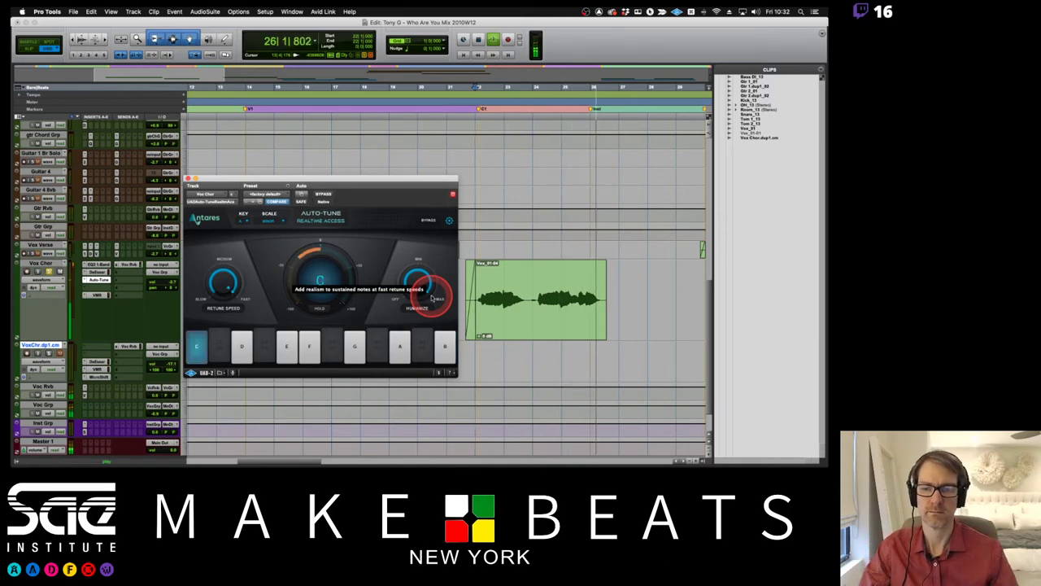
{"action": "key", "text": "space"}
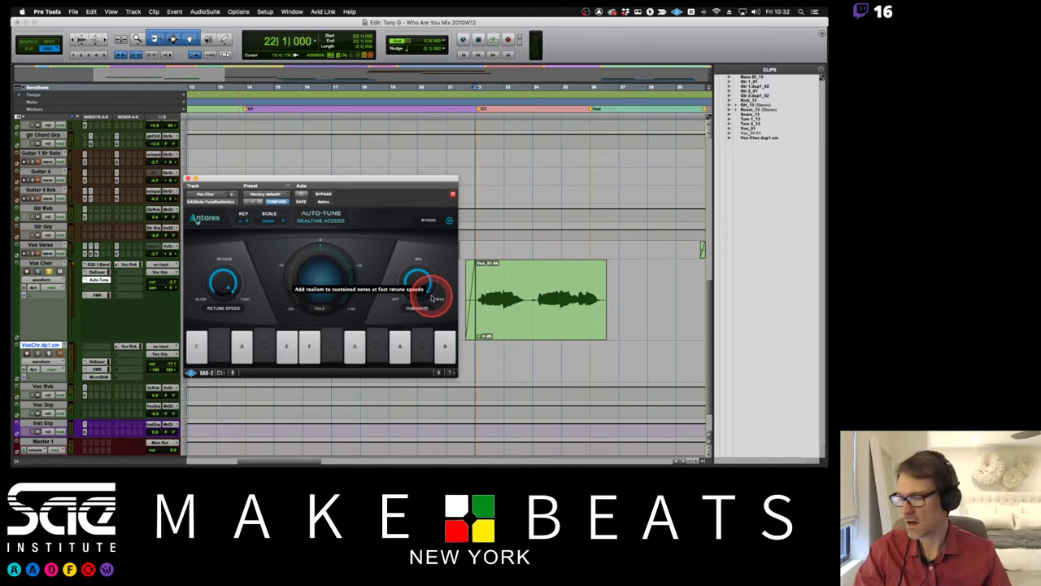
{"action": "left_click_drag", "start_coordinate": [421, 294], "coordinate": [415, 395]}
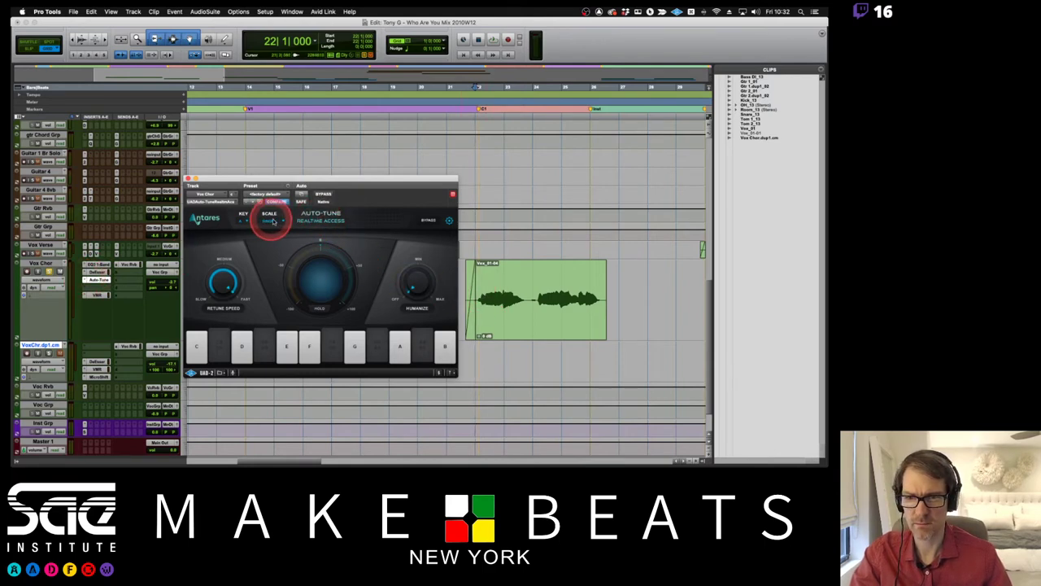
Replace the Vox Chor insert with Universal Audio's UAD Auto-Tune Realtime Advanced (mono).
{"action": "left_click", "coordinate": [214, 200]}
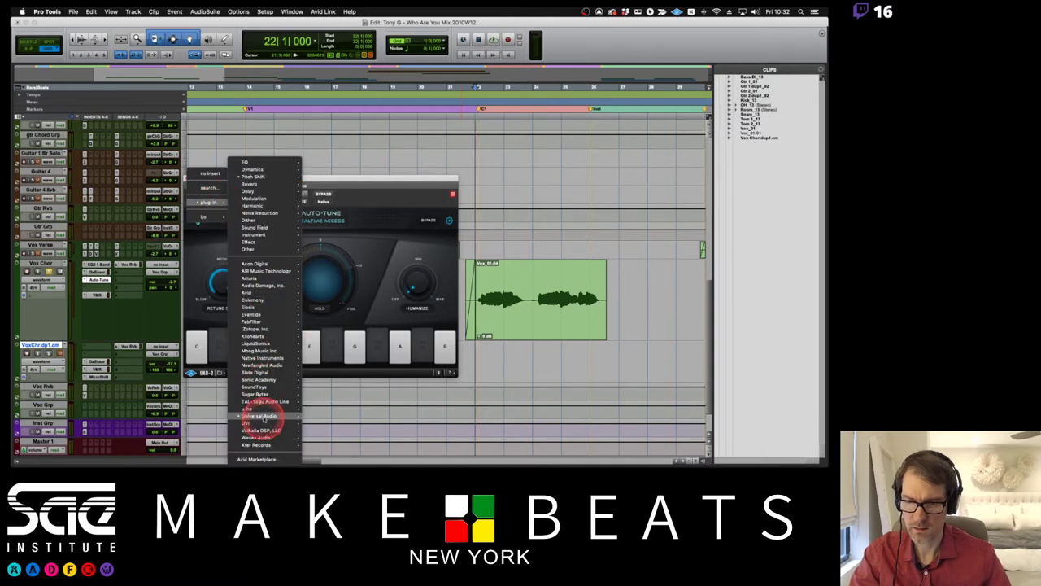
{"action": "mouse_move", "coordinate": [260, 417]}
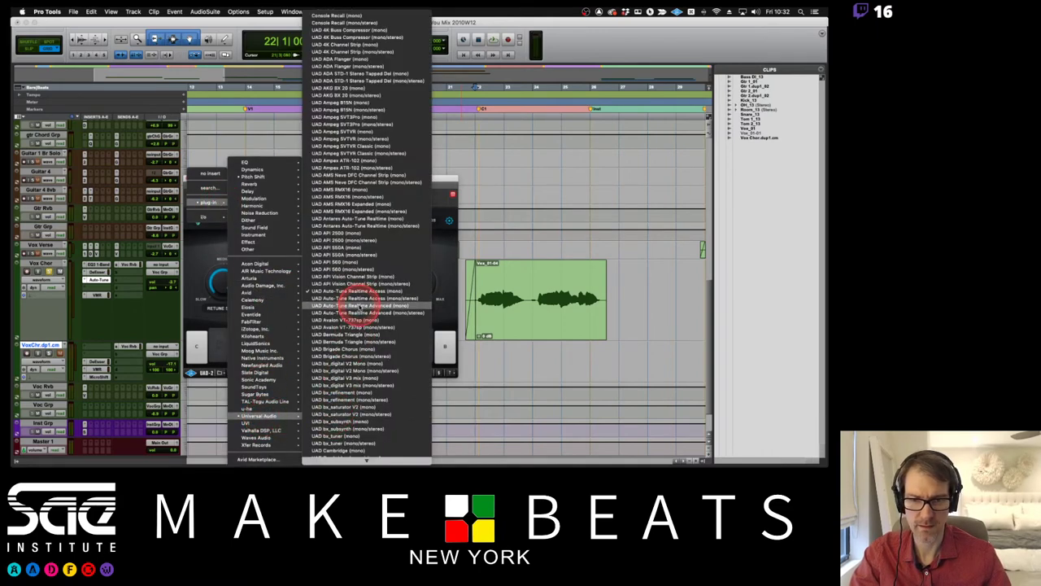
{"action": "left_click", "coordinate": [358, 301]}
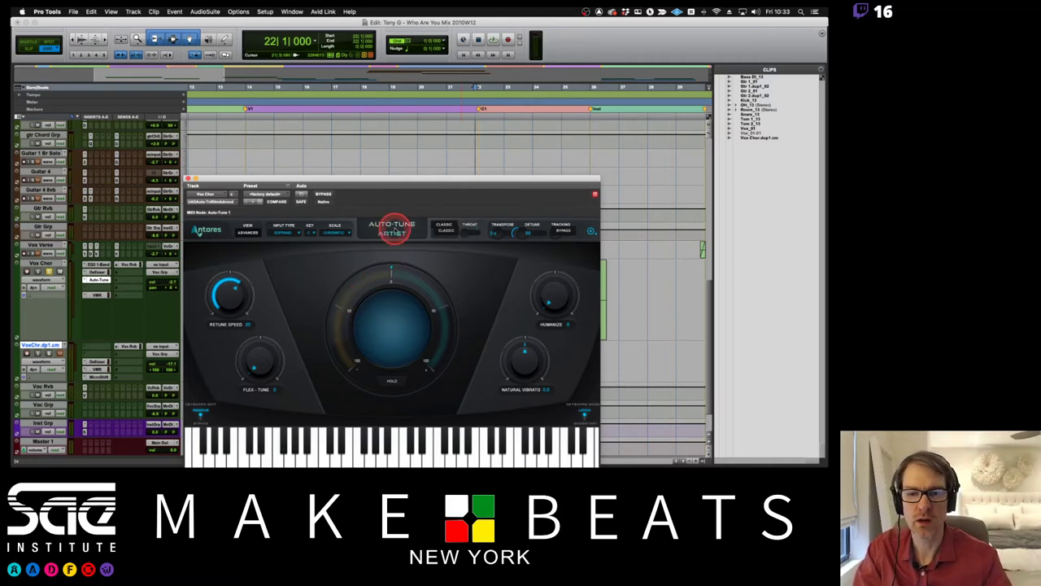
Set Auto-Tune Artist's Input Type to Alto/Tenor and glance at Advanced view before returning to Basic.
{"action": "left_click_drag", "start_coordinate": [399, 175], "coordinate": [481, 60]}
{"action": "left_click", "coordinate": [378, 116]}
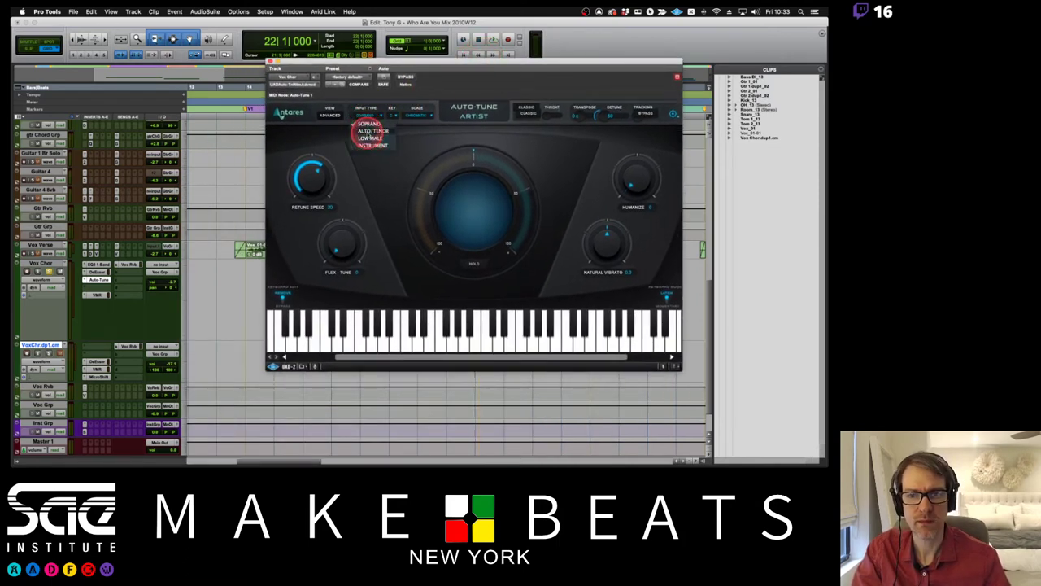
{"action": "left_click", "coordinate": [368, 130]}
{"action": "left_click", "coordinate": [366, 114]}
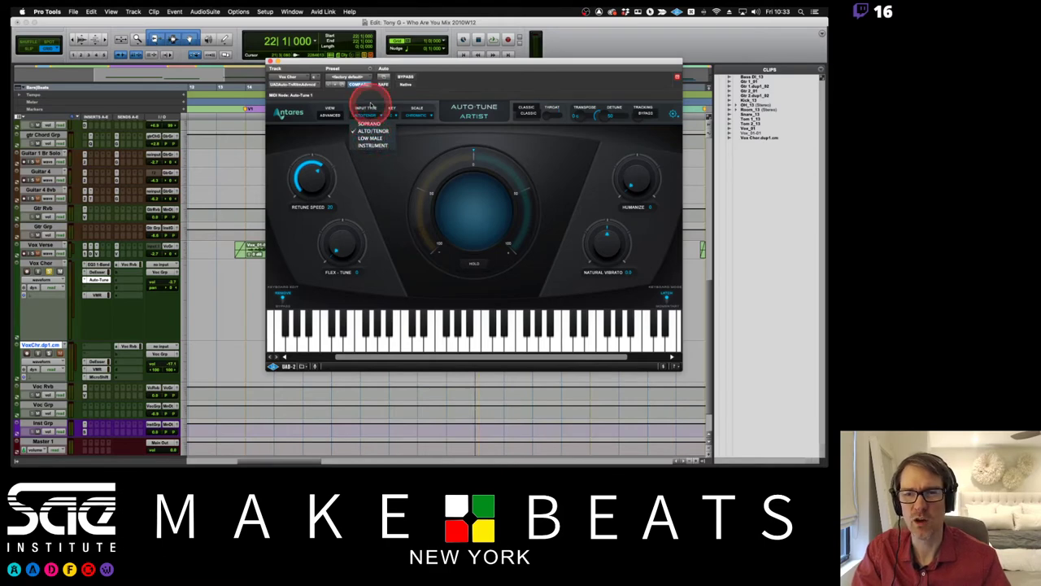
{"action": "left_click", "coordinate": [350, 111]}
{"action": "left_click", "coordinate": [330, 114]}
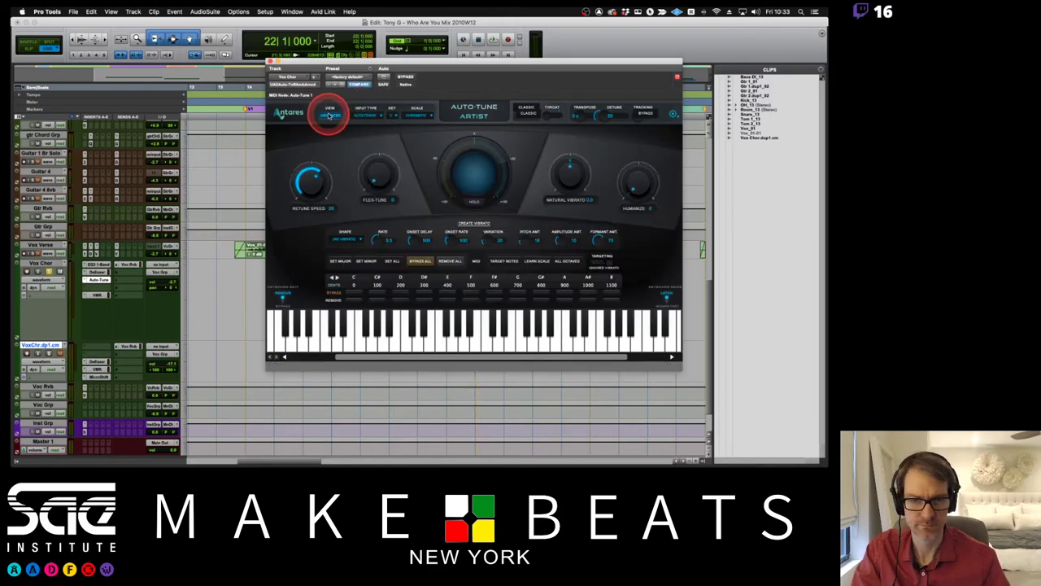
{"action": "left_click", "coordinate": [329, 115]}
Adjust the Retune Speed knob and start playback to hear the retuned vocal.
{"action": "left_click", "coordinate": [312, 195]}
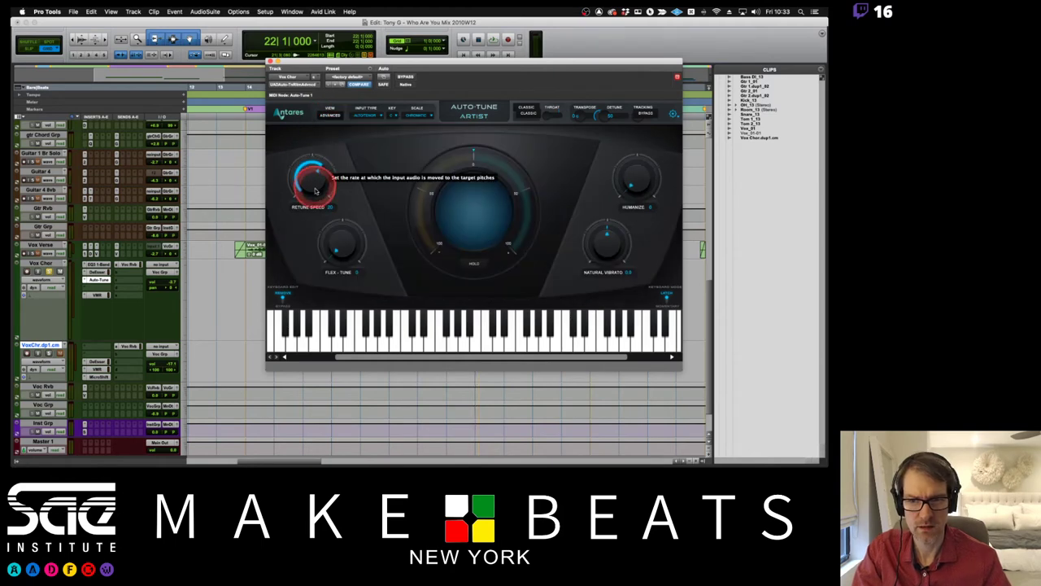
{"action": "left_click_drag", "start_coordinate": [313, 197], "coordinate": [314, 184]}
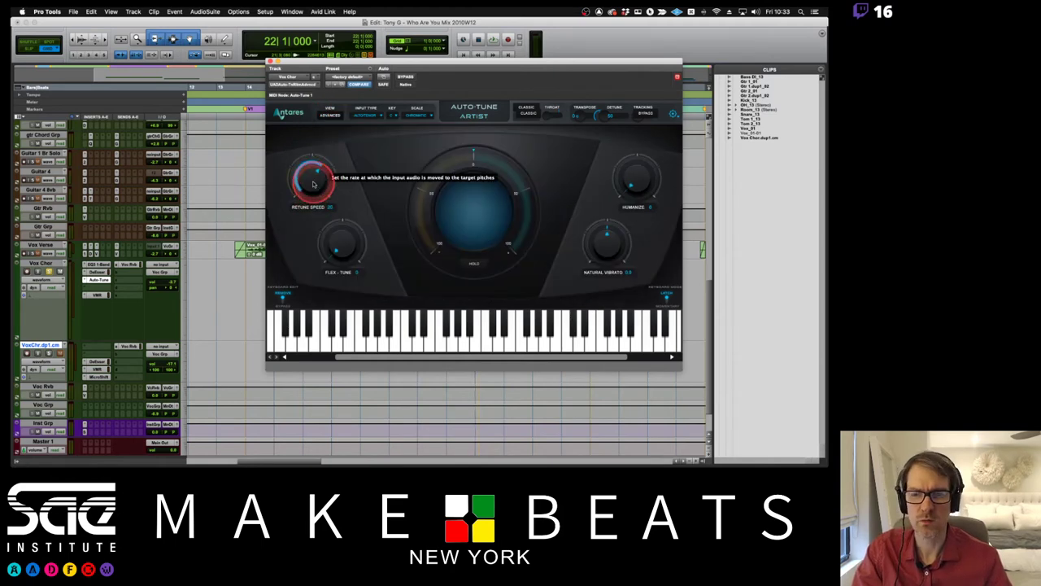
{"action": "left_click_drag", "start_coordinate": [382, 62], "coordinate": [421, 112]}
{"action": "mouse_move", "coordinate": [355, 213]}
{"action": "left_mouse_down"}
{"action": "mouse_move", "coordinate": [351, 236]}
{"action": "mouse_move", "coordinate": [353, 157]}
{"action": "mouse_move", "coordinate": [338, 354]}
{"action": "mouse_move", "coordinate": [339, 168]}
{"action": "mouse_move", "coordinate": [350, 205]}
{"action": "left_mouse_up"}
{"action": "key", "text": "space"}
Browse the Key list without changing it, then audition the vocal again.
{"action": "left_click_drag", "start_coordinate": [395, 109], "coordinate": [298, 95]}
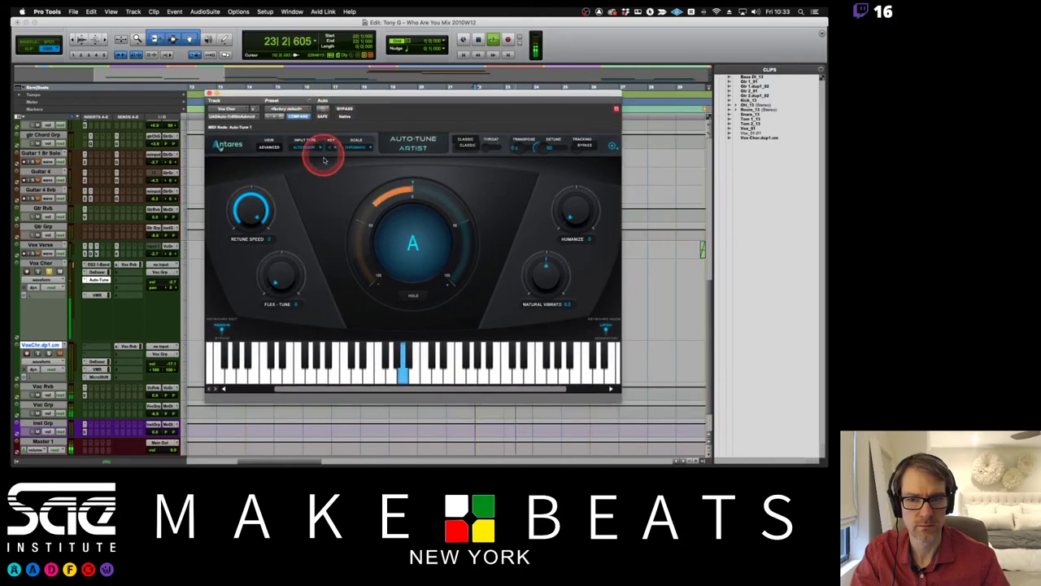
{"action": "left_click", "coordinate": [332, 148]}
{"action": "left_click_drag", "start_coordinate": [333, 150], "coordinate": [468, 166]}
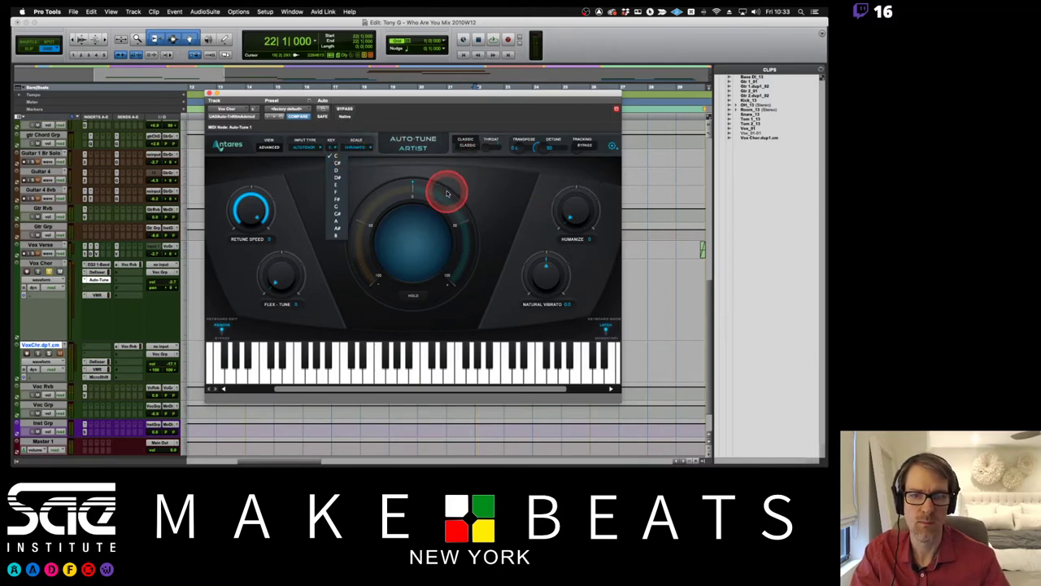
{"action": "left_click", "coordinate": [379, 168]}
{"action": "key", "text": "space"}
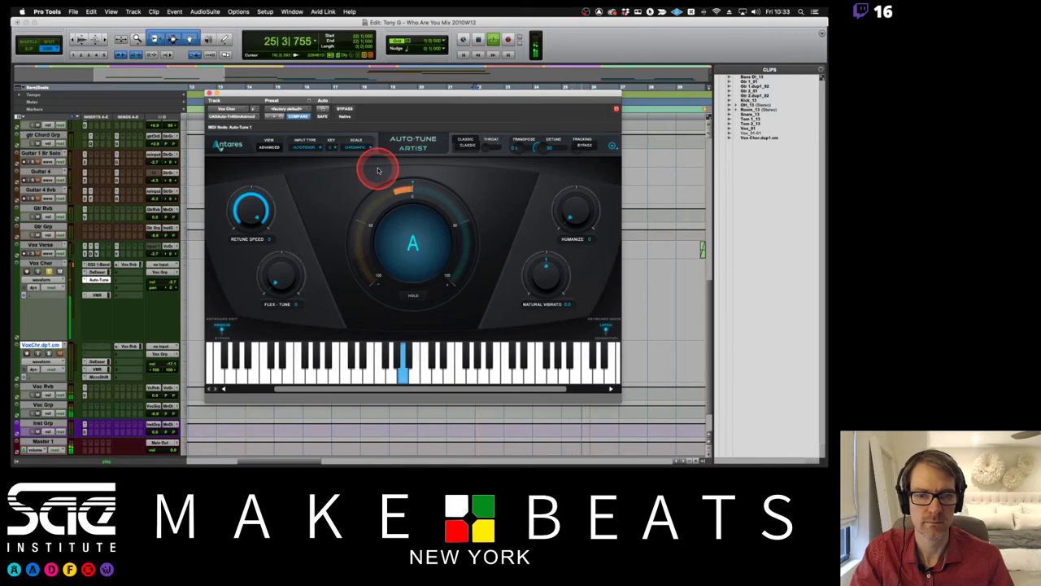
{"action": "key", "text": "space"}
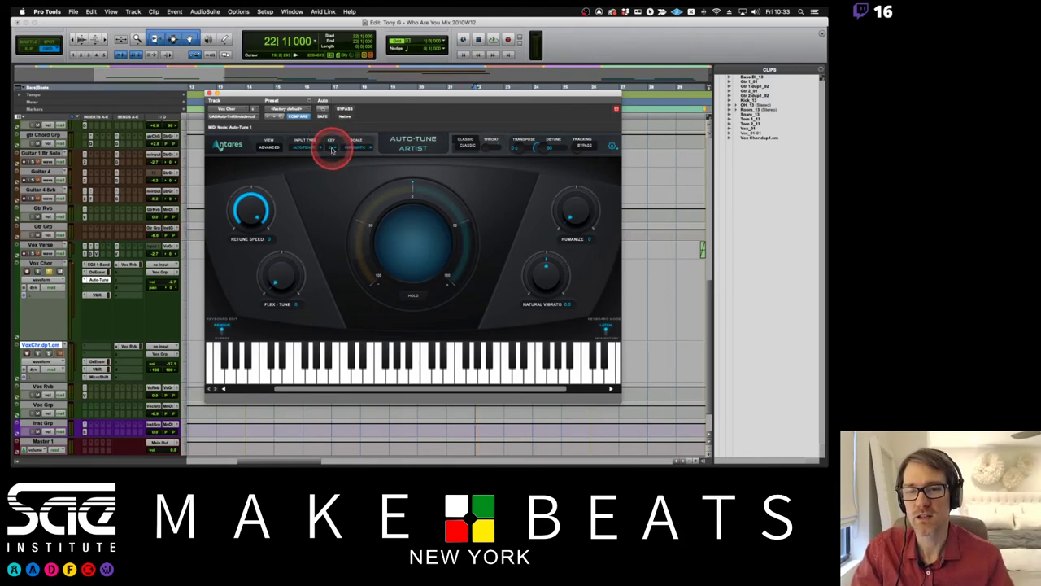
Set the key to A and audition the Minor and then Chromatic scales.
{"action": "left_click", "coordinate": [333, 147]}
{"action": "left_click", "coordinate": [337, 216]}
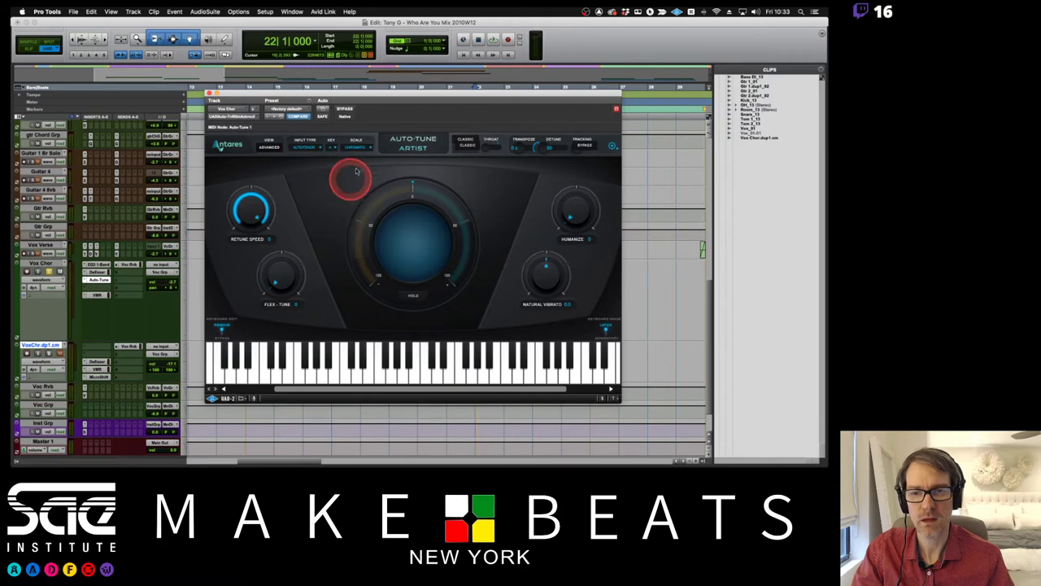
{"action": "left_click", "coordinate": [365, 148]}
{"action": "left_click", "coordinate": [358, 163]}
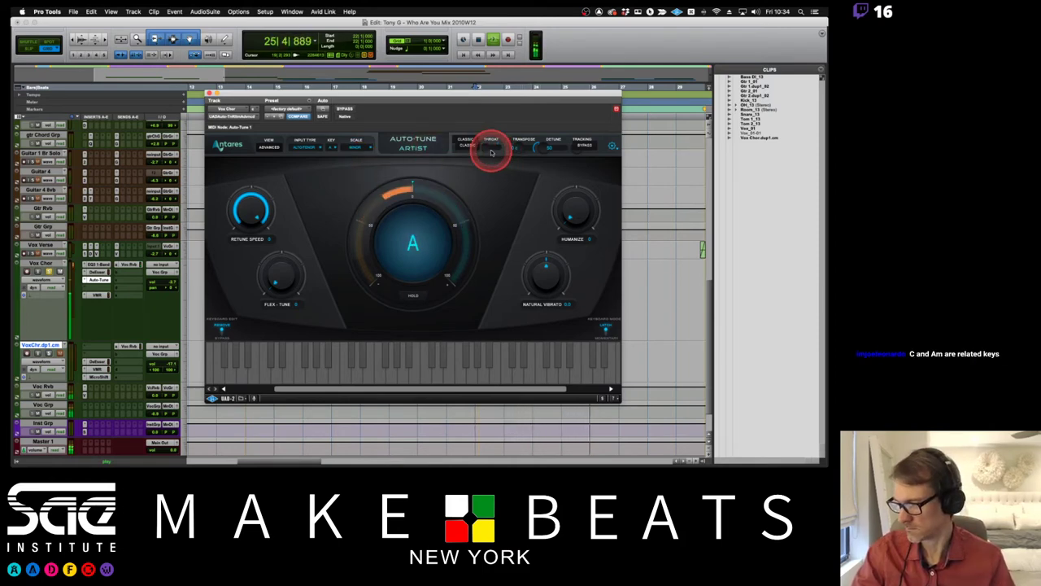
{"action": "key", "text": "space"}
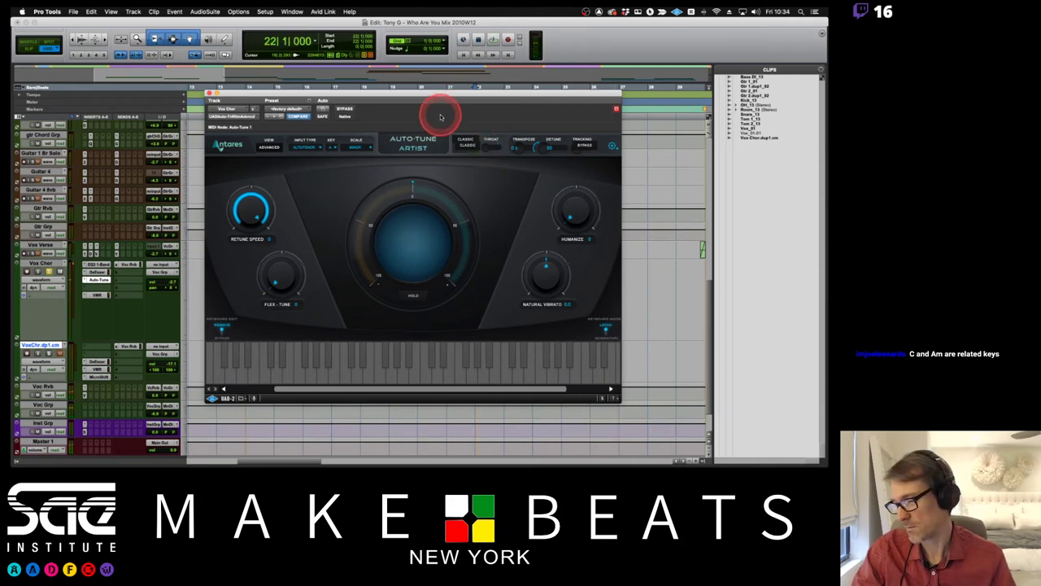
{"action": "left_click", "coordinate": [376, 159]}
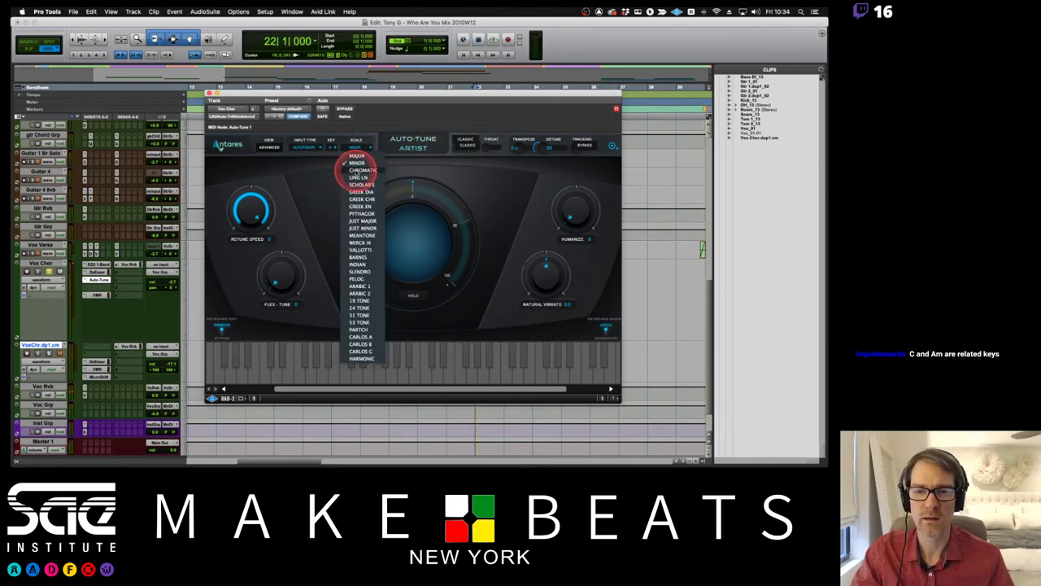
{"action": "left_click", "coordinate": [357, 170]}
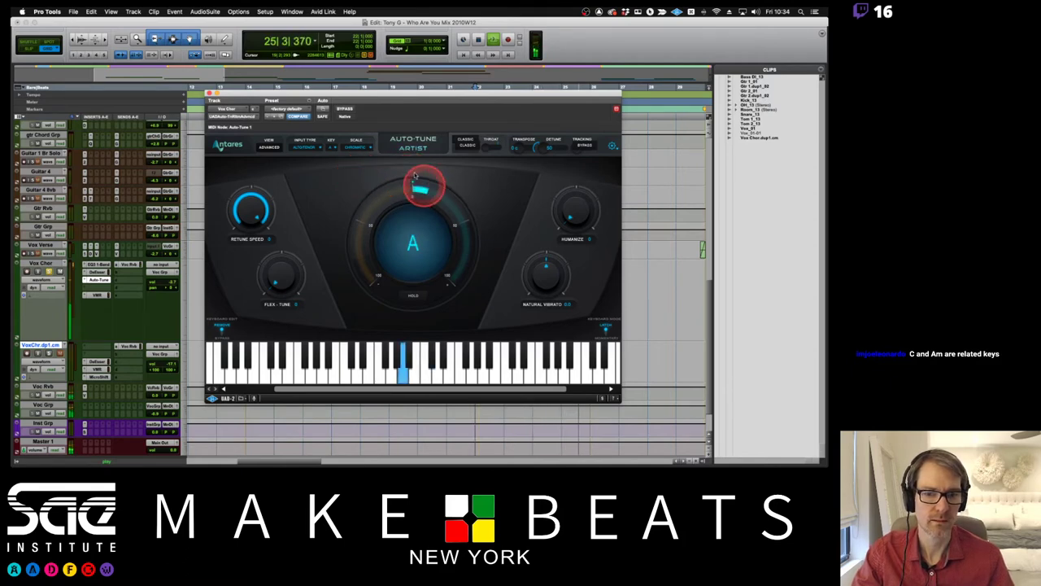
{"action": "key", "text": "space"}
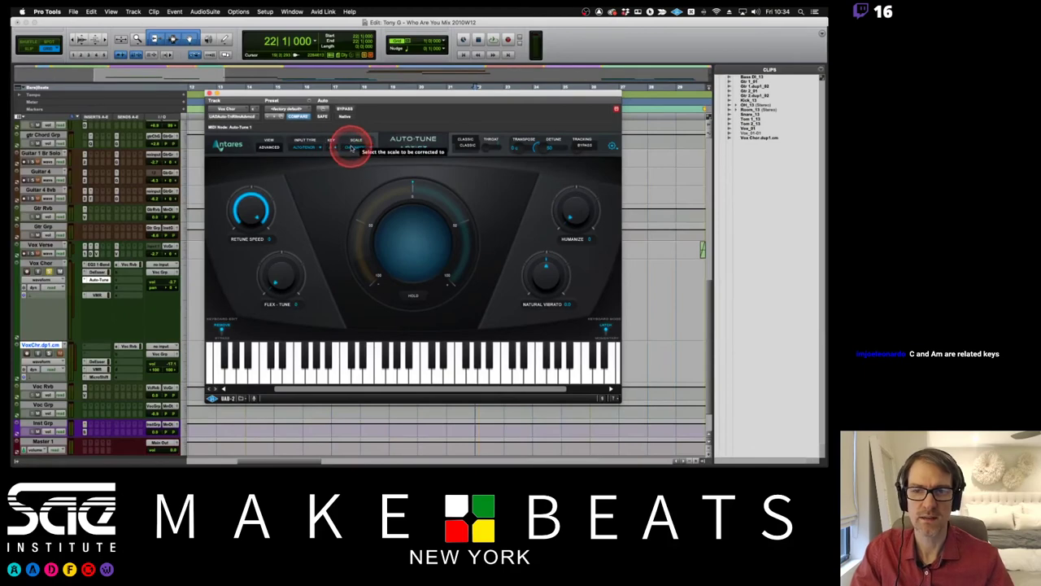
Return to Minor, turn on keyboard Latch, then settle on the Major scale.
{"action": "left_click", "coordinate": [354, 151]}
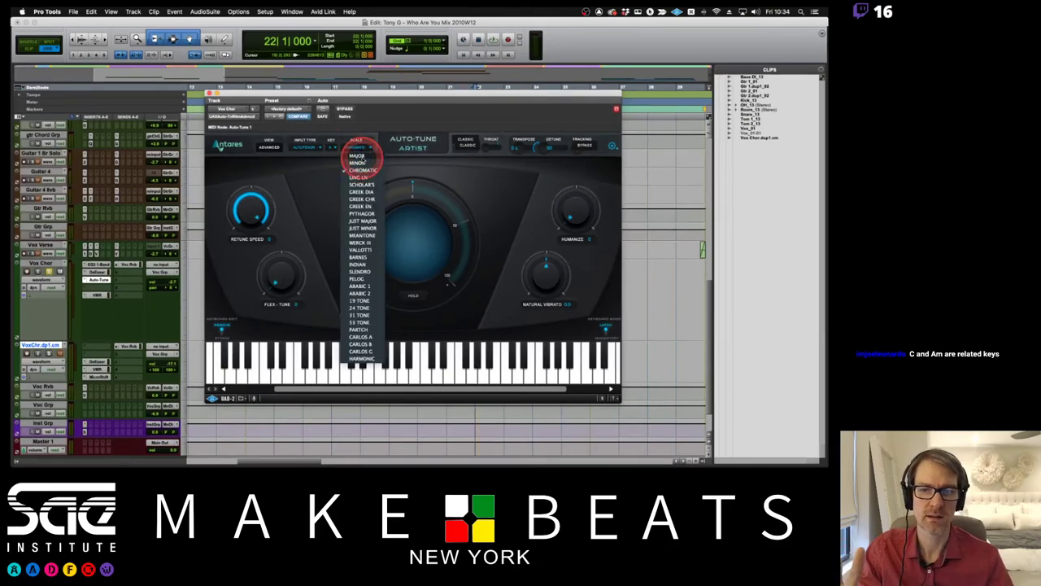
{"action": "left_click", "coordinate": [357, 148]}
{"action": "left_click", "coordinate": [358, 148]}
{"action": "left_click", "coordinate": [351, 157]}
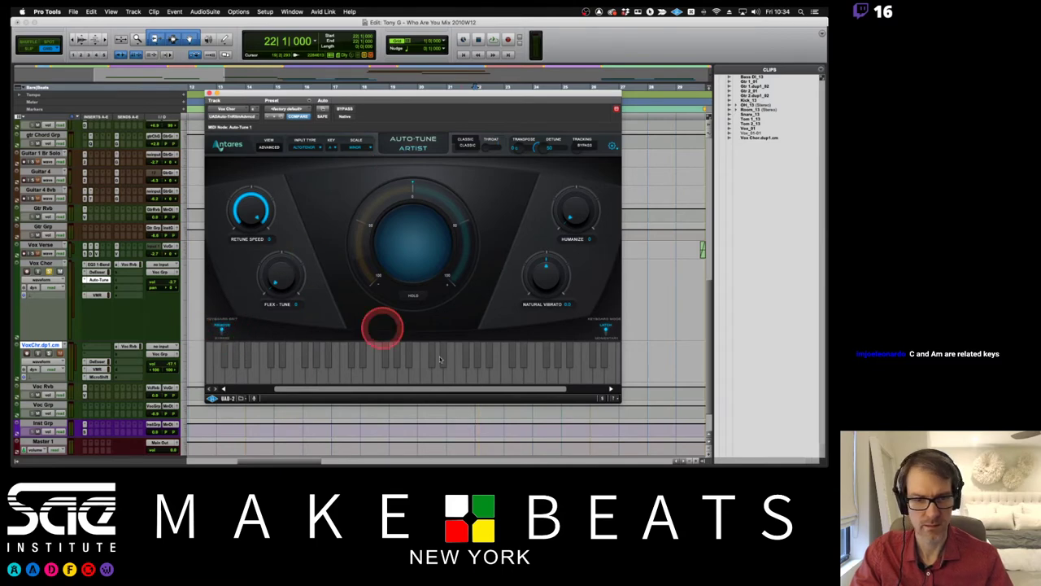
{"action": "left_click", "coordinate": [606, 330]}
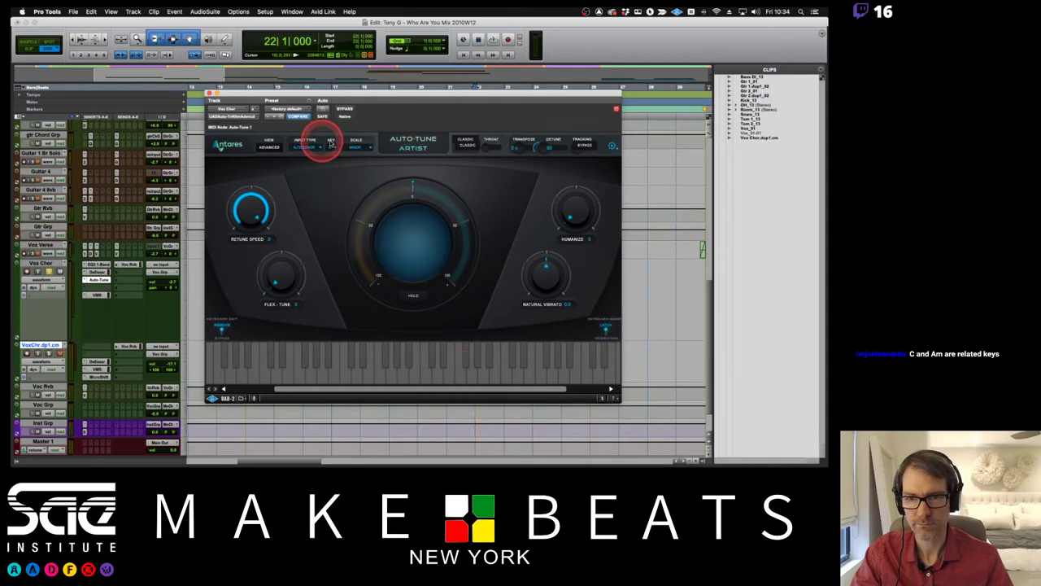
{"action": "left_click", "coordinate": [358, 147]}
{"action": "left_click", "coordinate": [358, 155]}
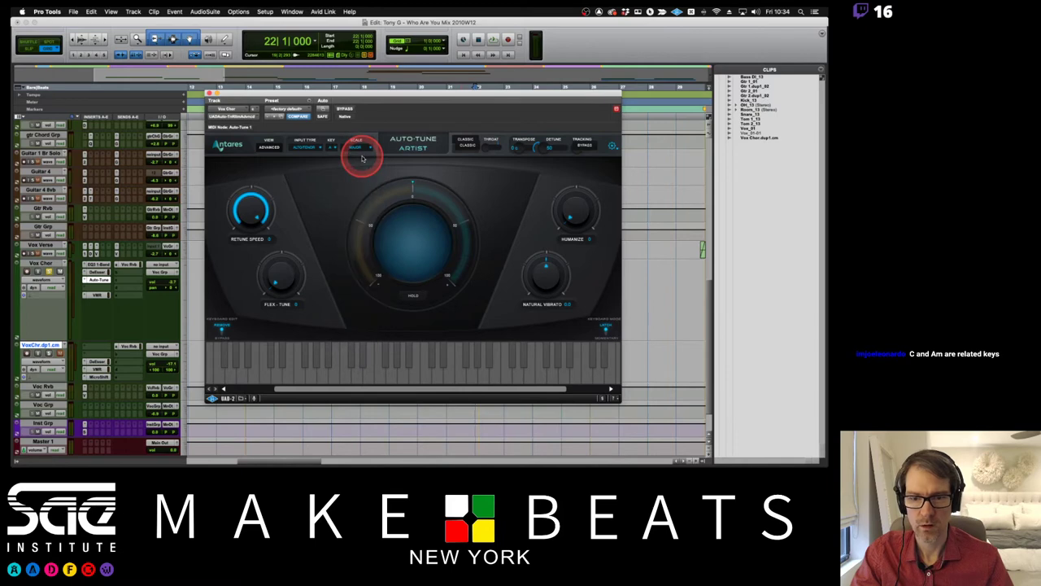
{"action": "left_click_drag", "start_coordinate": [398, 388], "coordinate": [431, 388]}
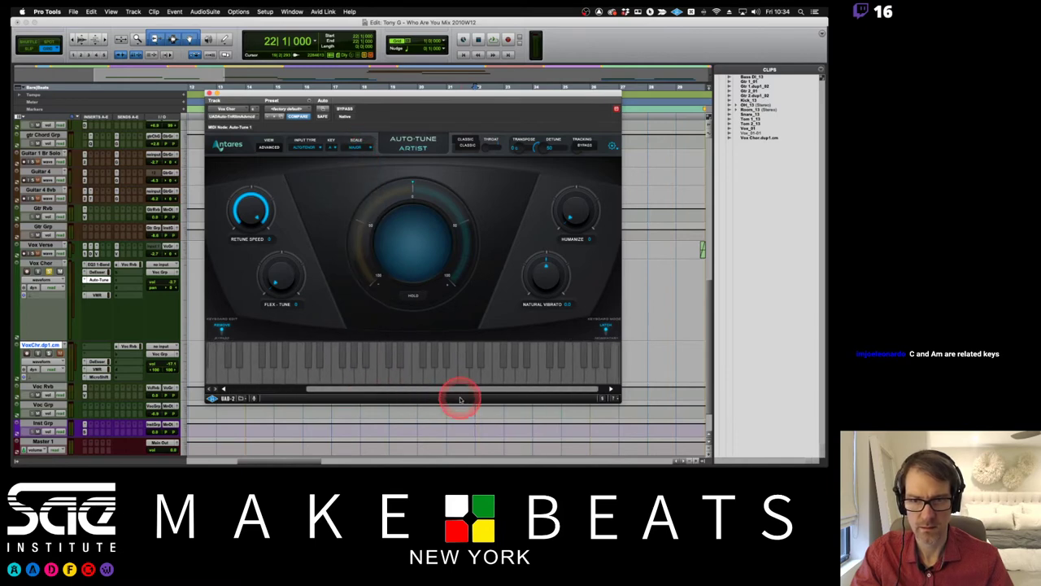
Set the scale back to Chromatic and toggle middle and upper notes on the plug-in keyboard.
{"action": "left_click", "coordinate": [355, 147]}
{"action": "left_click", "coordinate": [355, 169]}
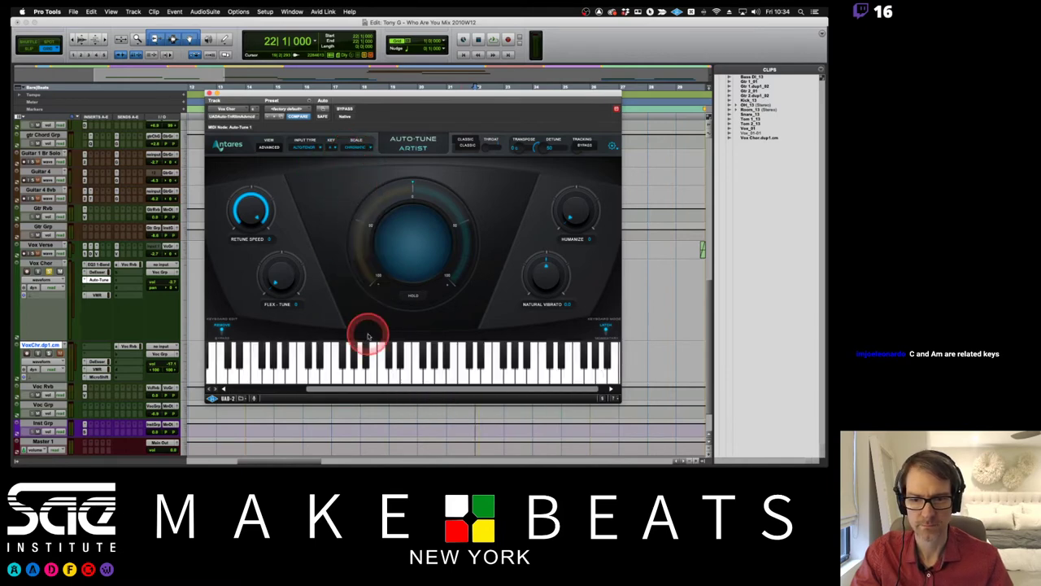
{"action": "left_click", "coordinate": [391, 372]}
{"action": "left_click", "coordinate": [383, 368]}
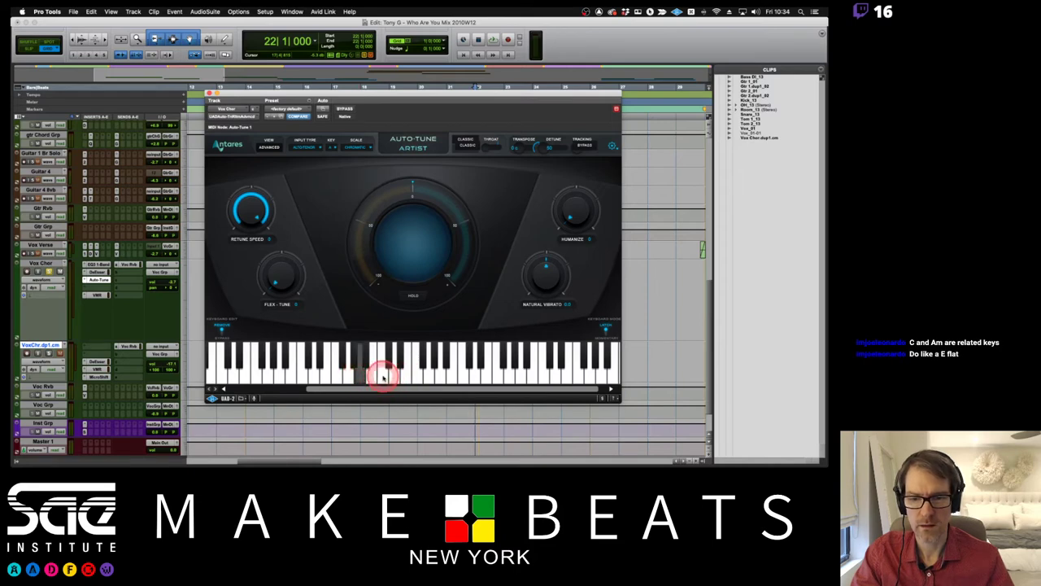
{"action": "left_click", "coordinate": [355, 372]}
{"action": "left_click", "coordinate": [364, 370]}
{"action": "left_click", "coordinate": [383, 368]}
{"action": "left_click", "coordinate": [399, 367]}
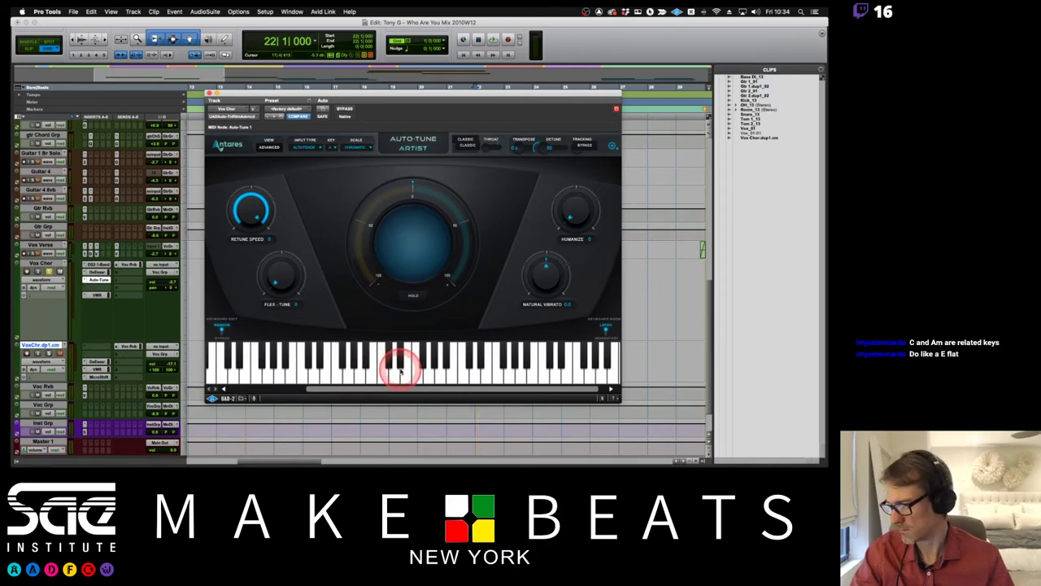
{"action": "left_click", "coordinate": [349, 370]}
{"action": "left_click", "coordinate": [389, 366]}
{"action": "left_click", "coordinate": [390, 365]}
{"action": "left_click", "coordinate": [414, 363]}
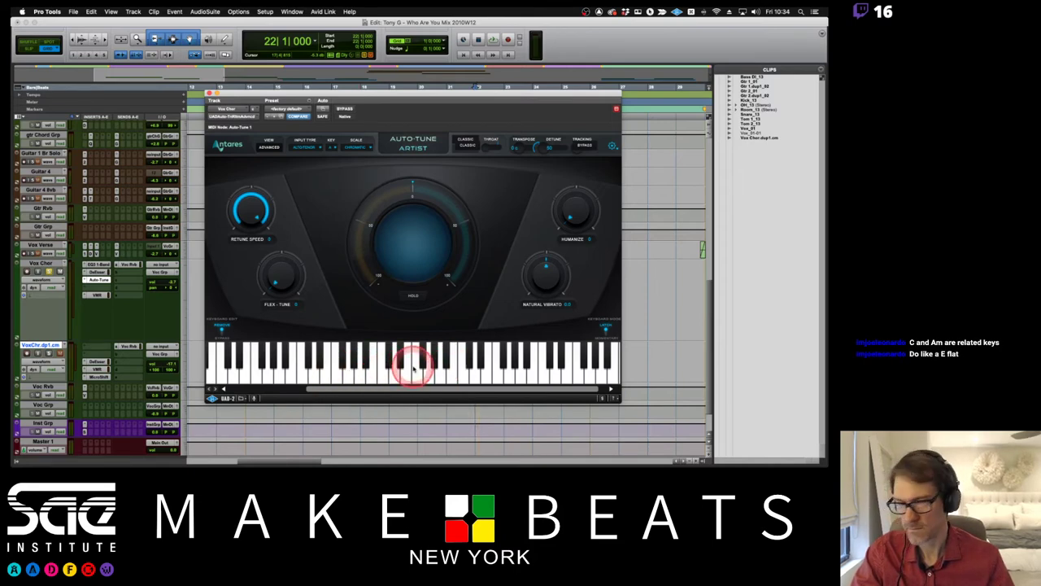
{"action": "left_click", "coordinate": [390, 361]}
{"action": "left_click", "coordinate": [363, 358]}
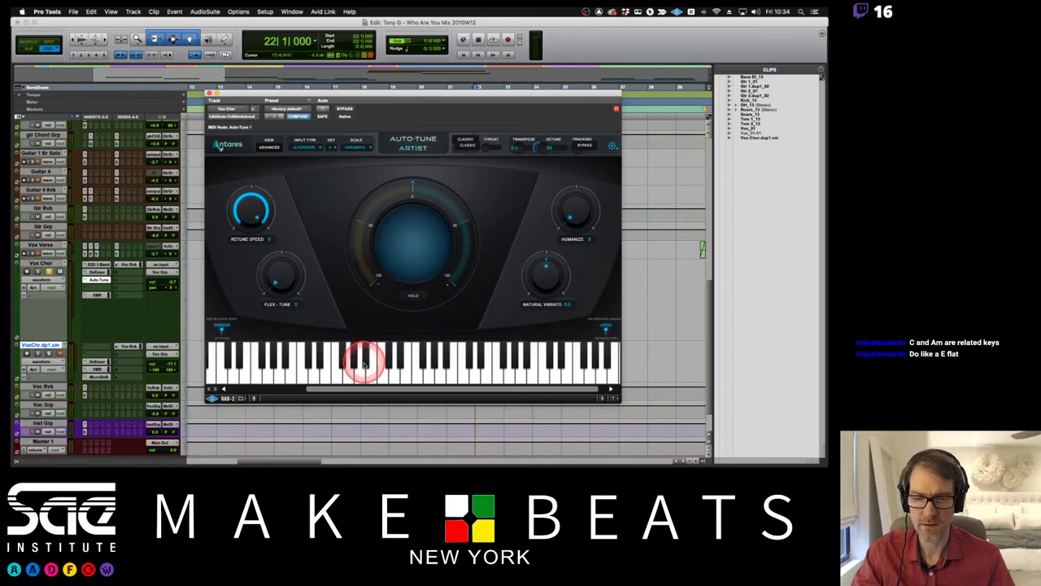
{"action": "left_click", "coordinate": [364, 370]}
{"action": "left_click", "coordinate": [379, 362]}
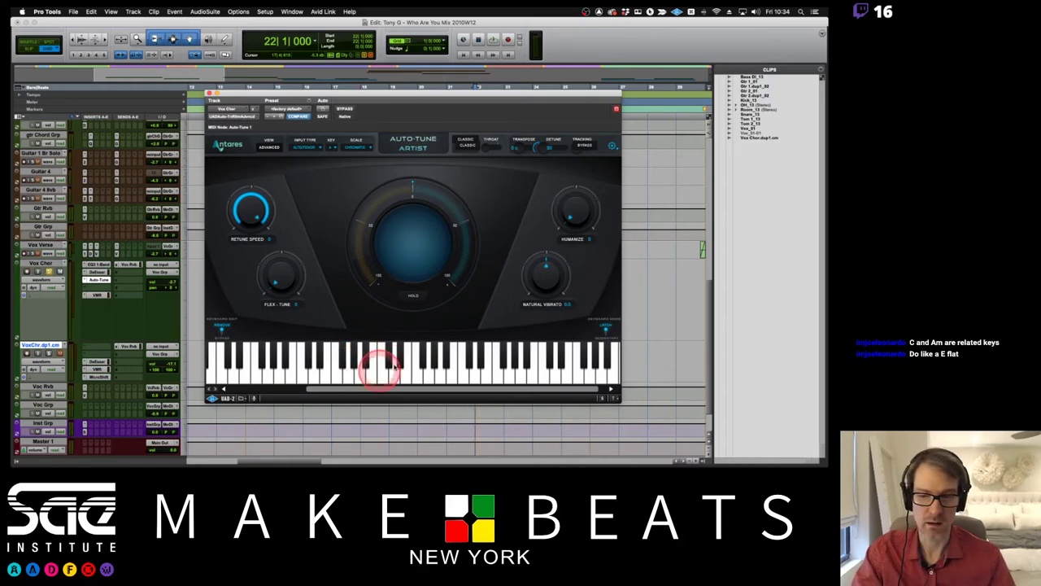
{"action": "left_click", "coordinate": [367, 364]}
{"action": "left_click", "coordinate": [366, 365]}
{"action": "left_click", "coordinate": [388, 363]}
{"action": "left_click", "coordinate": [396, 361]}
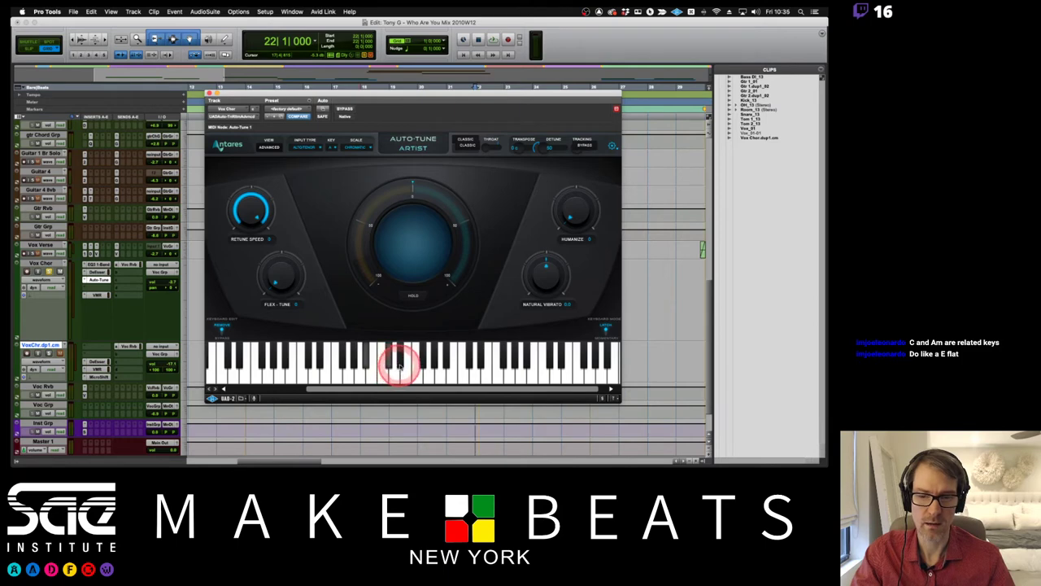
{"action": "left_click", "coordinate": [426, 361]}
{"action": "left_click", "coordinate": [420, 361]}
{"action": "left_click", "coordinate": [435, 366]}
{"action": "left_click", "coordinate": [446, 363]}
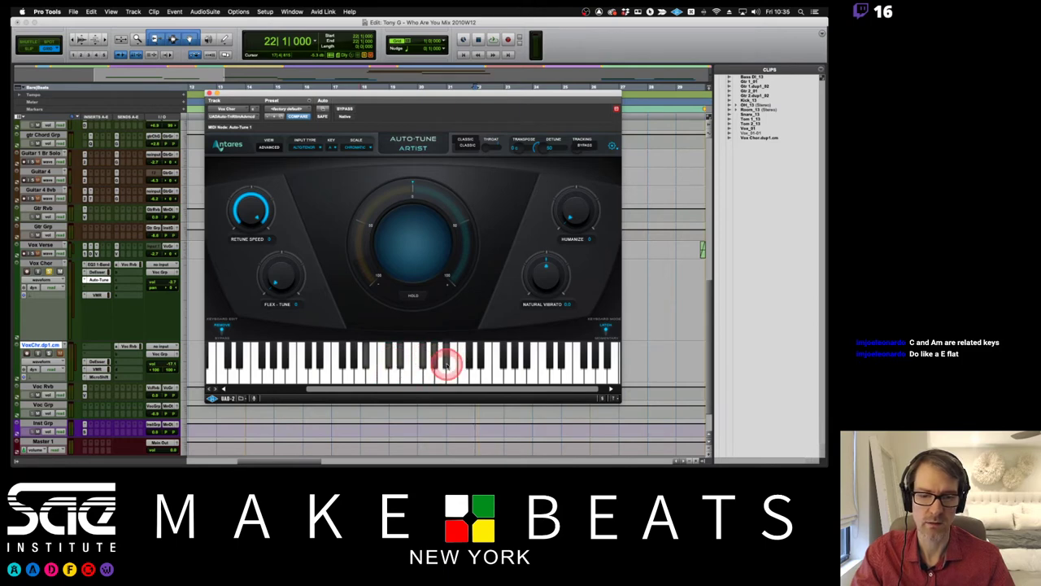
{"action": "left_click", "coordinate": [467, 363]}
{"action": "left_click", "coordinate": [474, 362]}
{"action": "left_click", "coordinate": [480, 366]}
Toggle notes across the low and high ranges, removing black-key and lower-octave notes from the allowed pitches.
{"action": "left_click", "coordinate": [274, 311]}
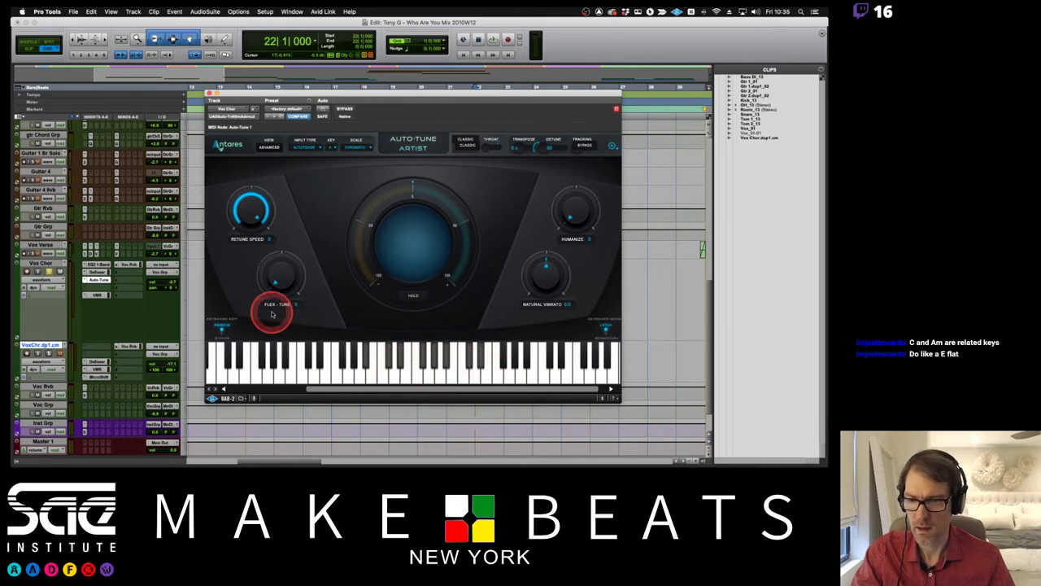
{"action": "left_click", "coordinate": [229, 315]}
{"action": "left_click", "coordinate": [264, 366]}
{"action": "left_click", "coordinate": [312, 367]}
{"action": "left_click", "coordinate": [353, 362]}
{"action": "left_click", "coordinate": [350, 362]}
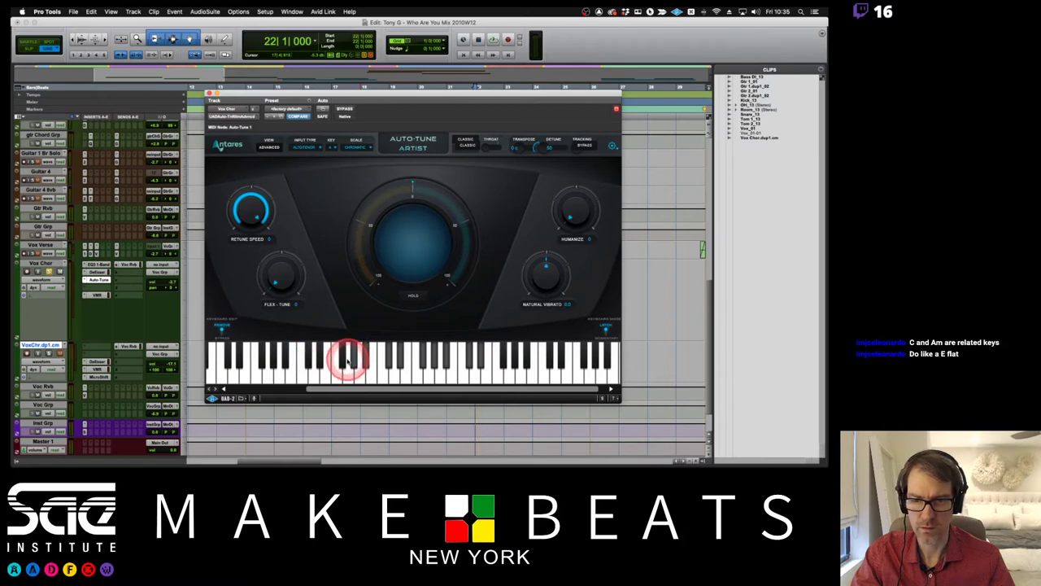
{"action": "left_click", "coordinate": [336, 362]}
{"action": "left_click", "coordinate": [345, 366]}
{"action": "left_click", "coordinate": [324, 362]}
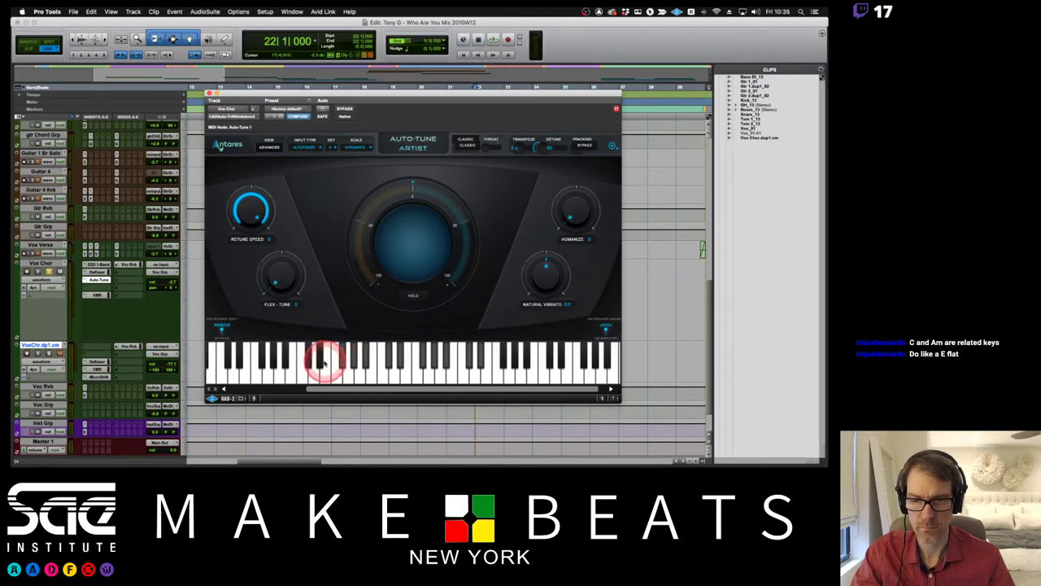
{"action": "left_click", "coordinate": [313, 362]}
{"action": "left_click", "coordinate": [292, 362]}
{"action": "left_click", "coordinate": [281, 362]}
{"action": "left_click", "coordinate": [272, 361]}
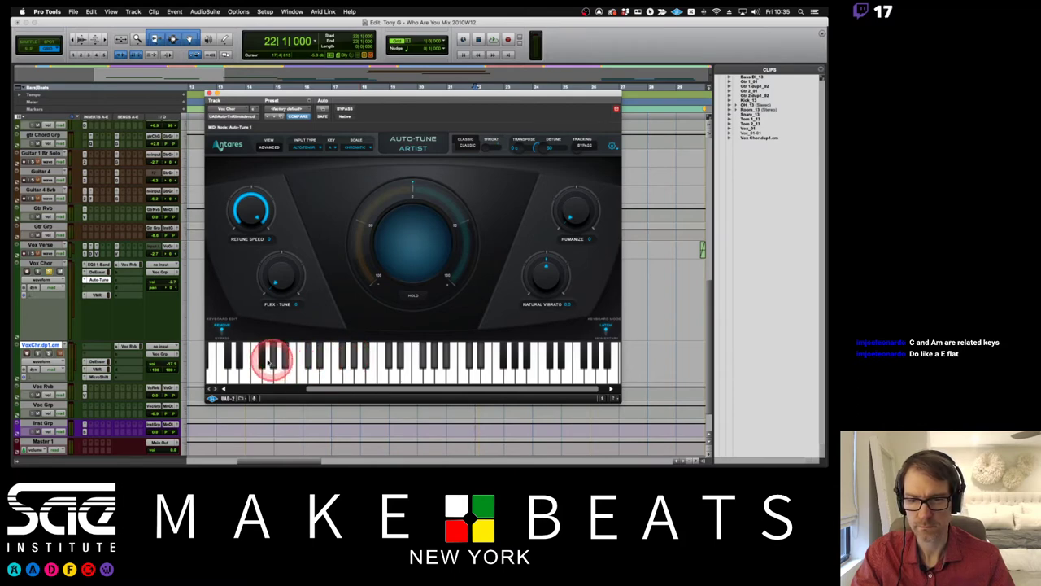
{"action": "left_click", "coordinate": [262, 361]}
{"action": "left_click", "coordinate": [240, 361]}
{"action": "left_click", "coordinate": [232, 361]}
{"action": "left_click", "coordinate": [468, 362]}
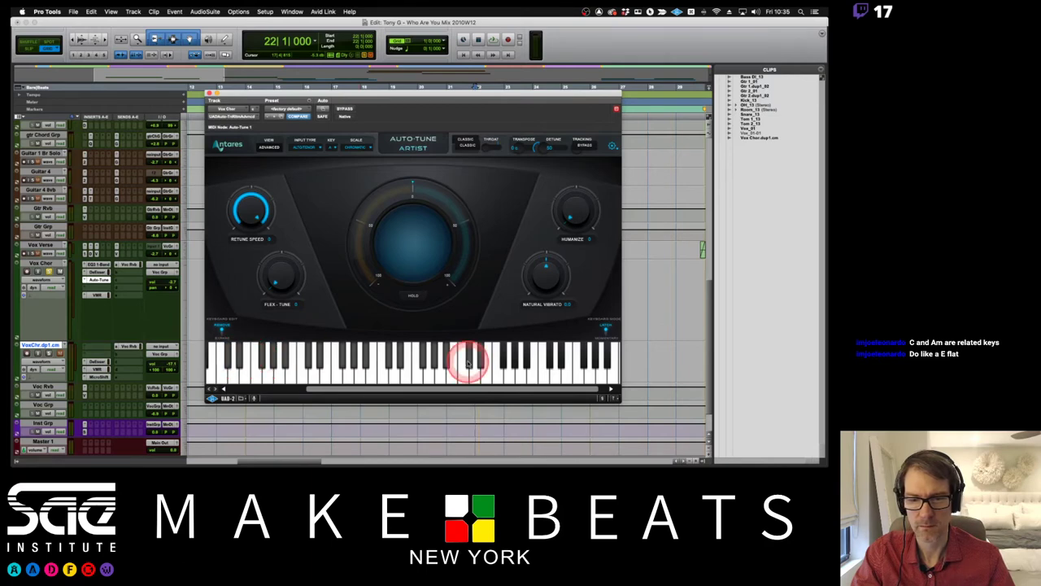
{"action": "left_click", "coordinate": [504, 362]}
{"action": "left_click", "coordinate": [512, 364]}
{"action": "left_click", "coordinate": [521, 364]}
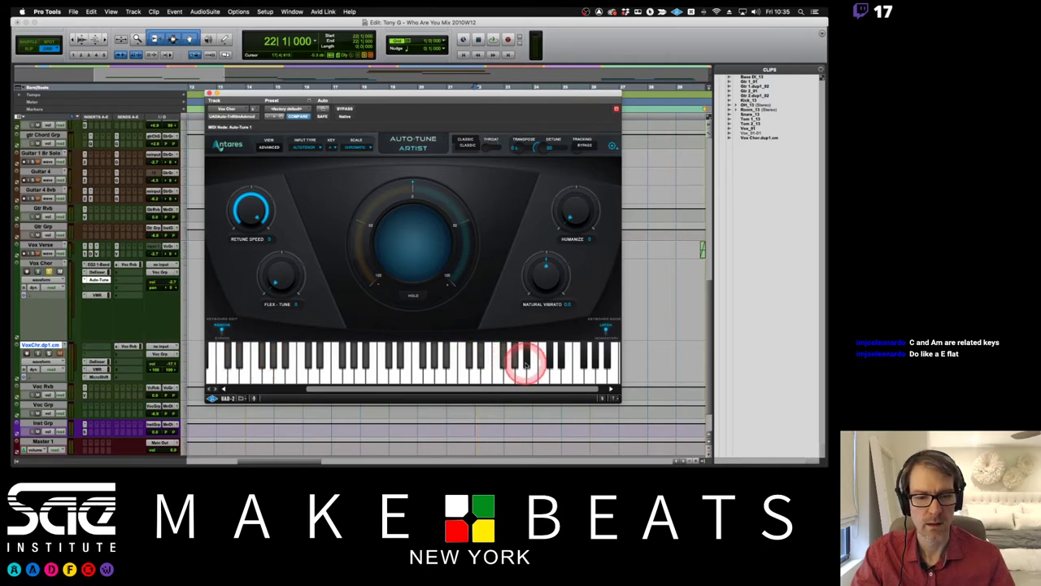
{"action": "left_click", "coordinate": [540, 363]}
{"action": "left_click", "coordinate": [549, 363]}
{"action": "left_click", "coordinate": [522, 364]}
{"action": "left_click", "coordinate": [547, 363]}
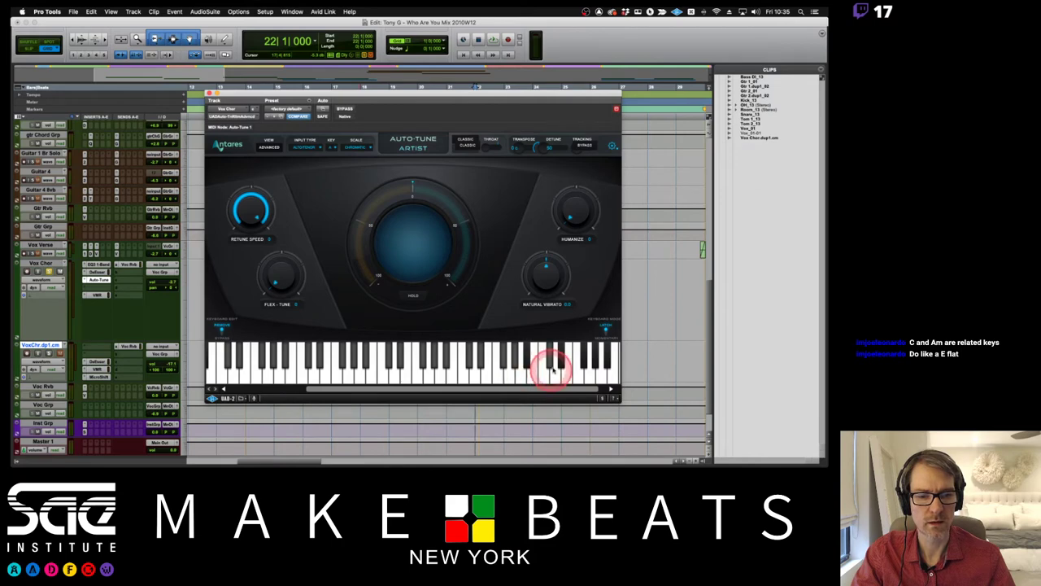
{"action": "left_click", "coordinate": [559, 363]}
{"action": "left_click", "coordinate": [582, 364]}
{"action": "left_click", "coordinate": [594, 364]}
{"action": "left_click", "coordinate": [605, 363]}
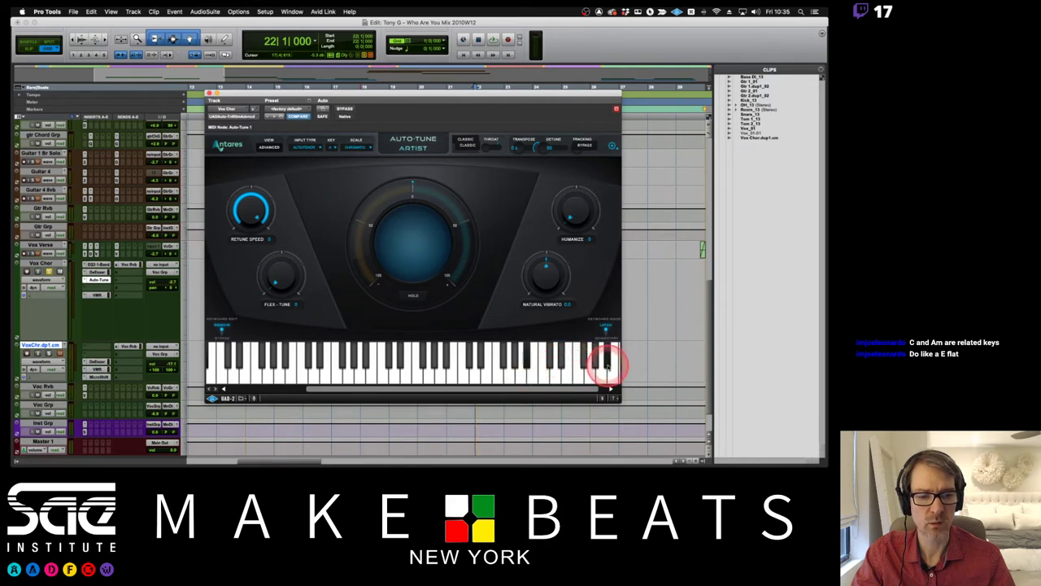
{"action": "left_click", "coordinate": [604, 364]}
{"action": "left_click", "coordinate": [468, 363]}
{"action": "left_click", "coordinate": [534, 375]}
{"action": "left_click", "coordinate": [476, 365]}
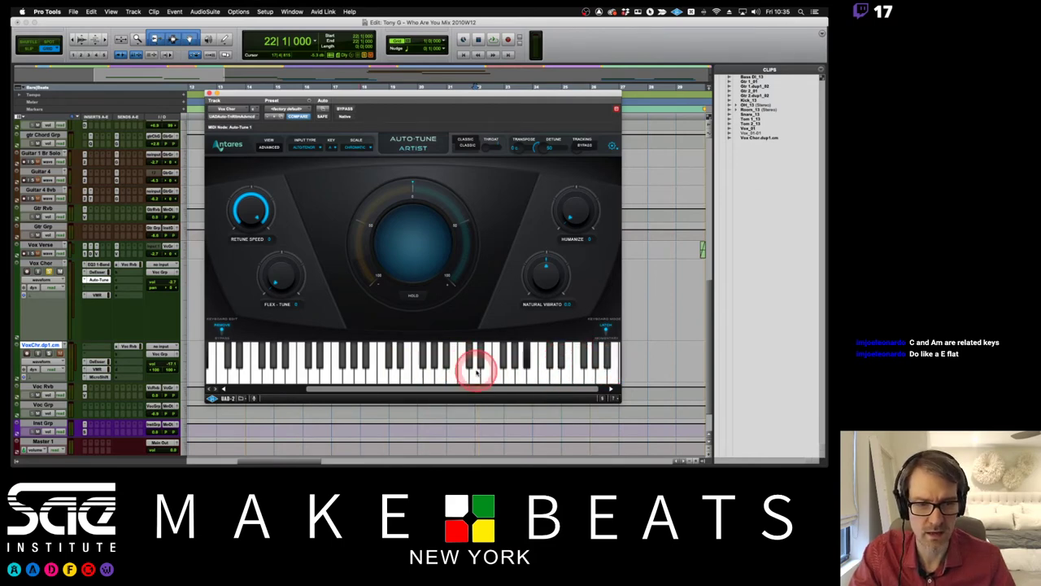
{"action": "left_click", "coordinate": [428, 362]}
{"action": "left_click", "coordinate": [435, 375]}
{"action": "left_click", "coordinate": [425, 374]}
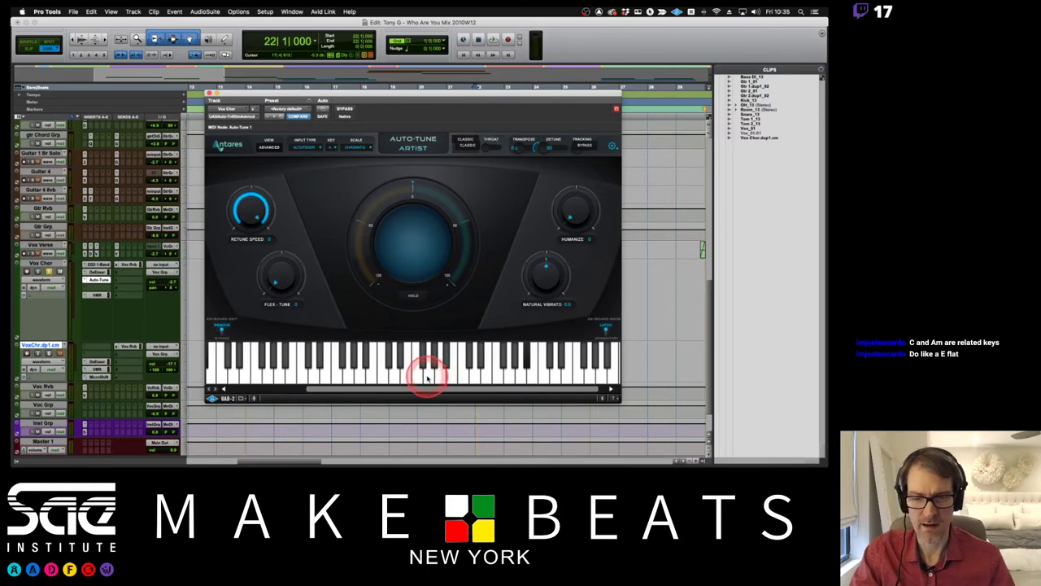
{"action": "left_click", "coordinate": [442, 374]}
{"action": "left_click", "coordinate": [452, 377]}
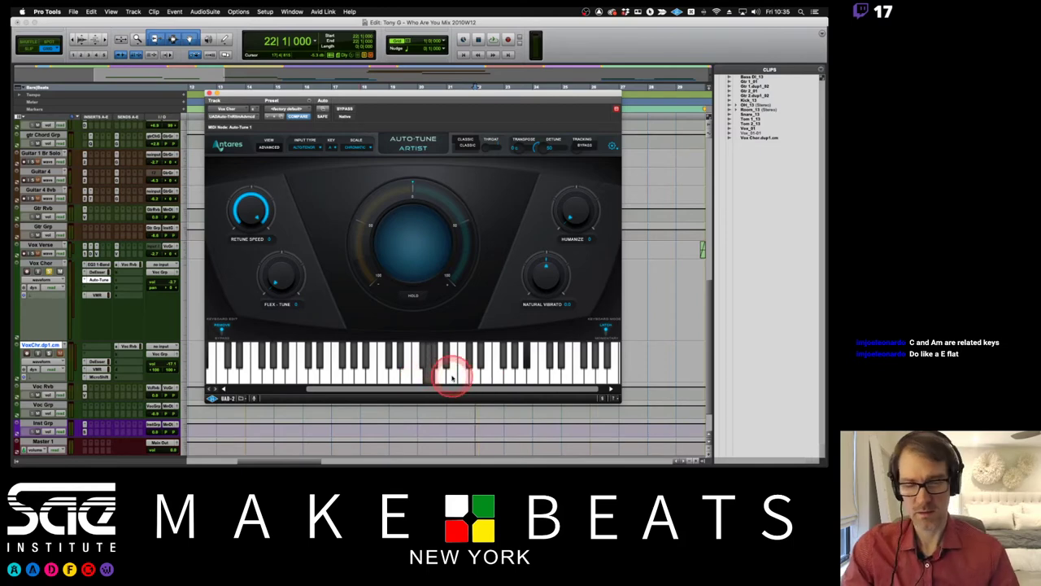
{"action": "left_click", "coordinate": [465, 380]}
{"action": "left_click", "coordinate": [481, 380]}
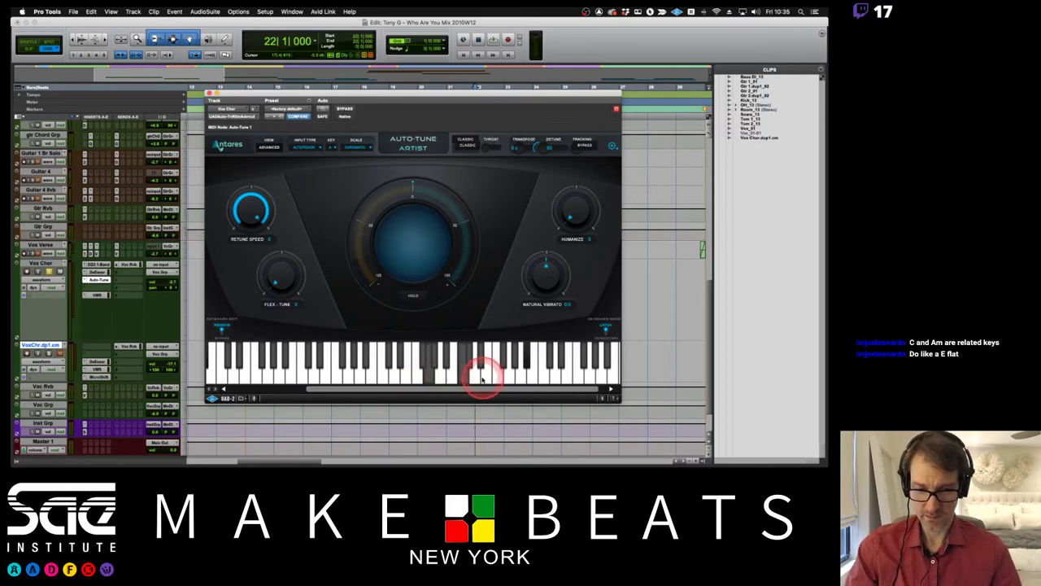
{"action": "left_click", "coordinate": [380, 262]}
{"action": "left_click", "coordinate": [385, 378]}
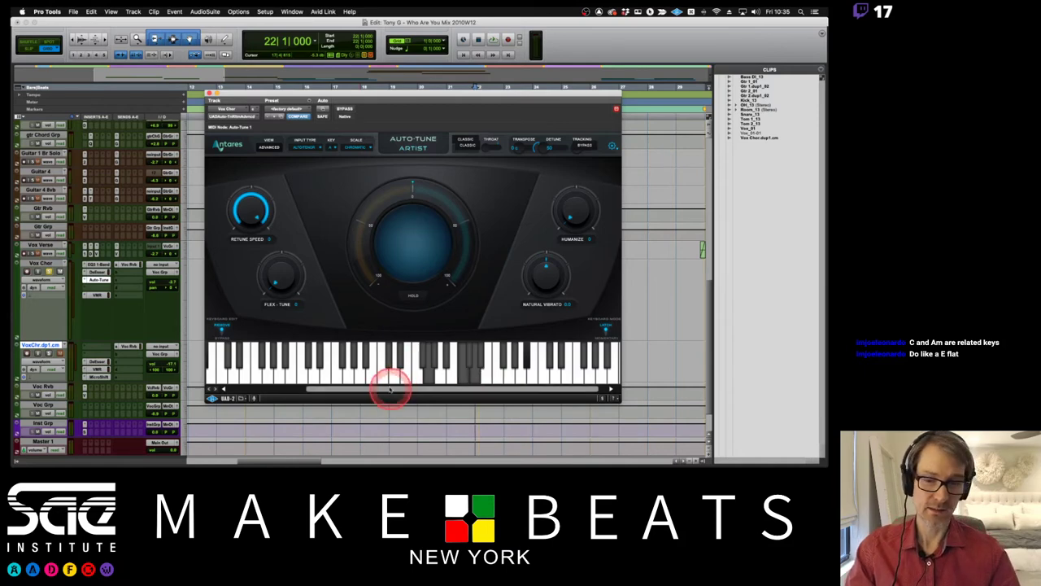
Play the vocal while removing more notes, then stop and fine-tune the pitch set.
{"action": "key", "text": "space"}
{"action": "key", "text": "space"}
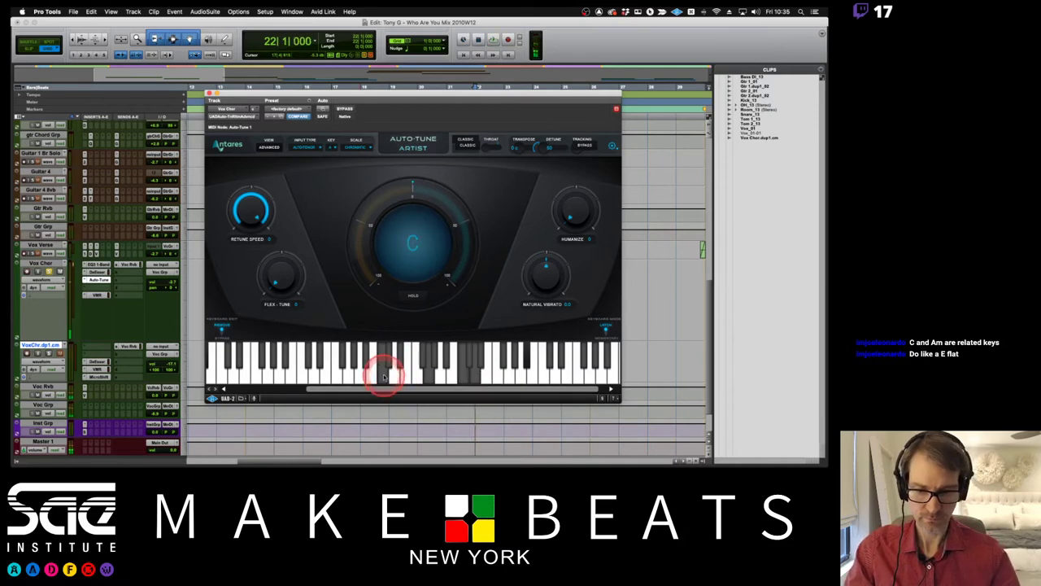
{"action": "left_click", "coordinate": [321, 372]}
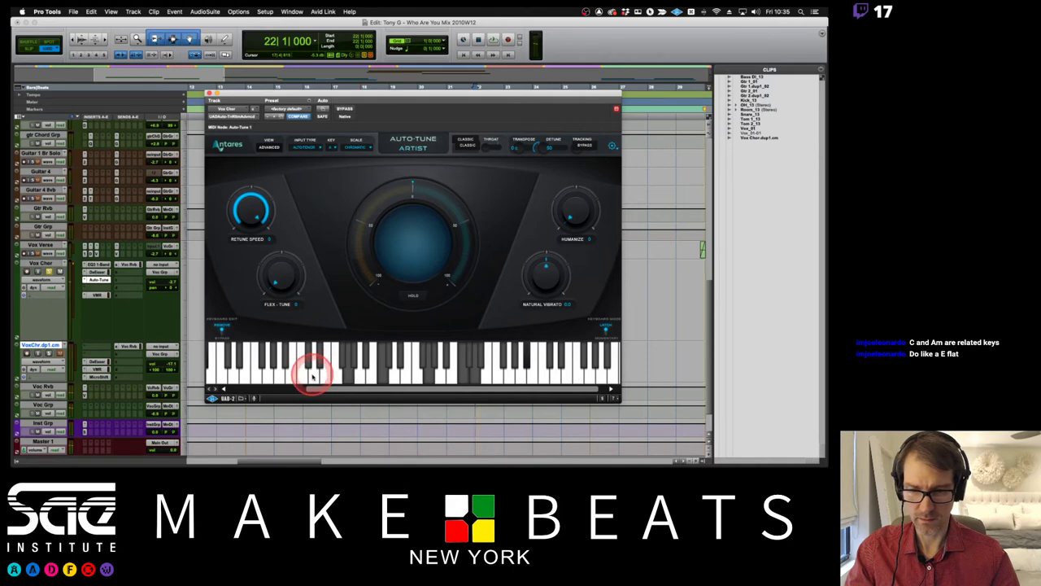
{"action": "left_click", "coordinate": [373, 373]}
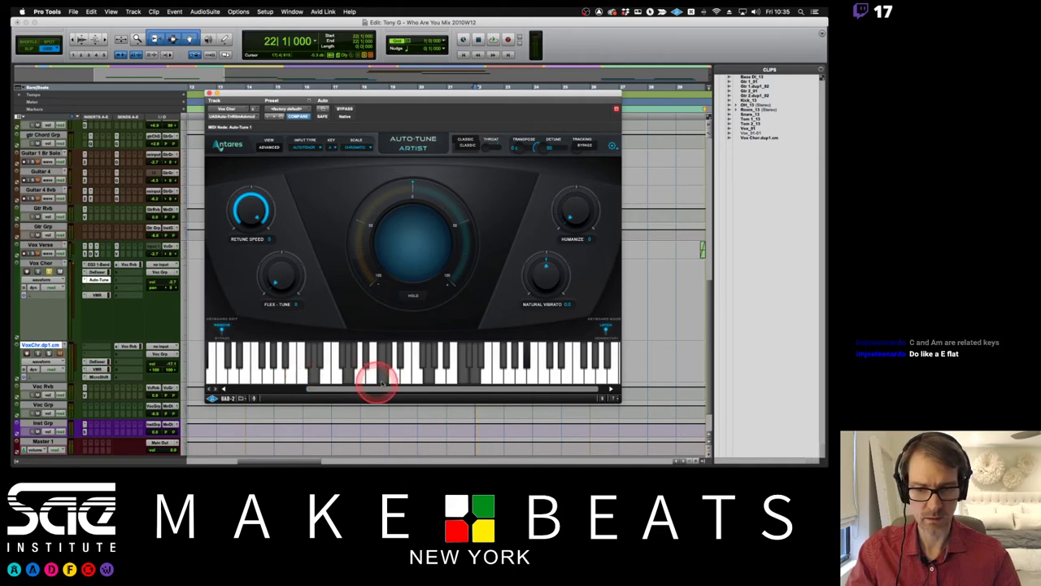
{"action": "left_click", "coordinate": [396, 376]}
{"action": "left_click", "coordinate": [391, 375]}
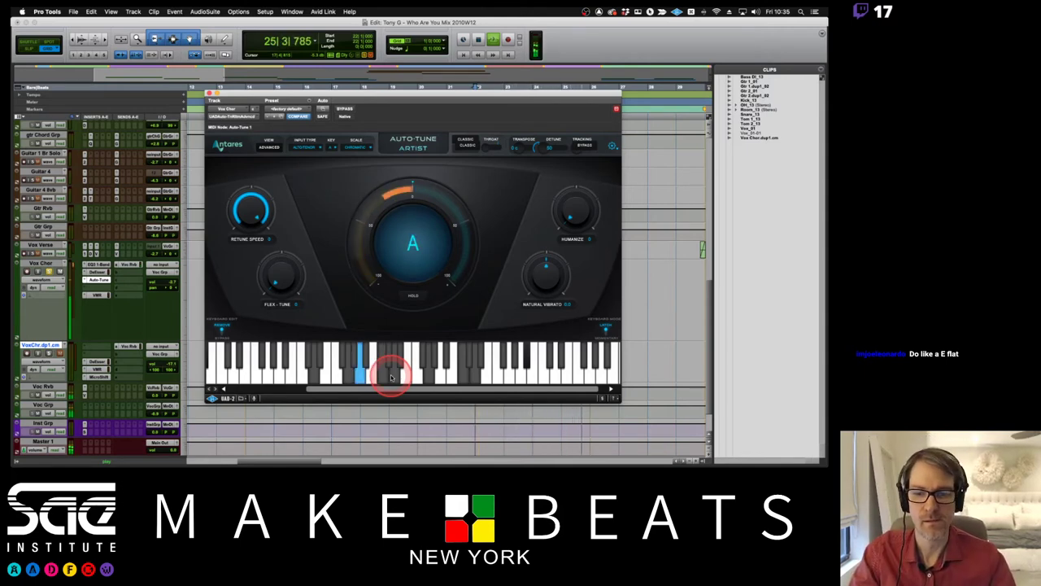
{"action": "key", "text": "space"}
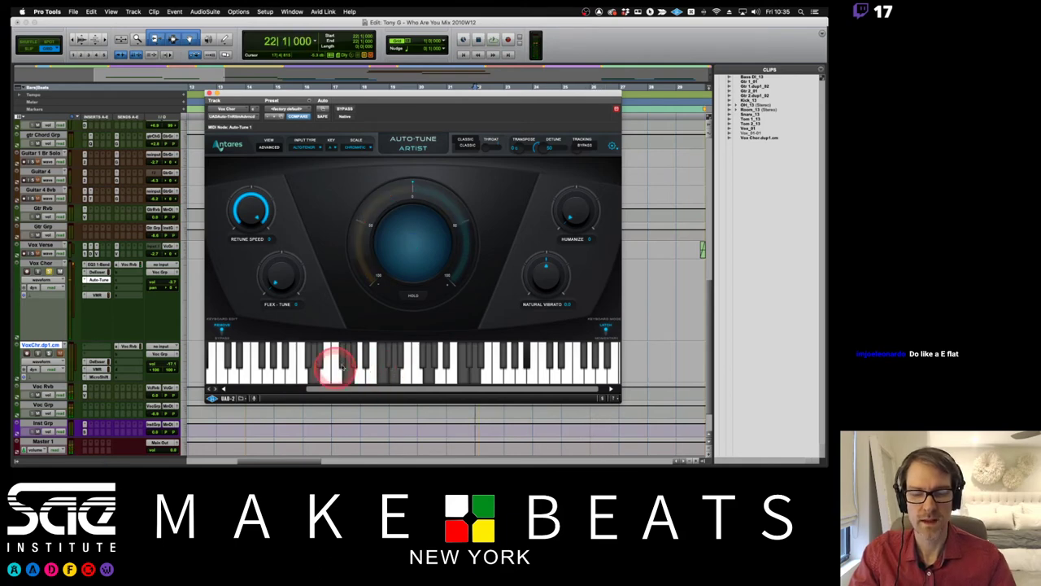
{"action": "left_click", "coordinate": [361, 360]}
{"action": "left_click", "coordinate": [383, 359]}
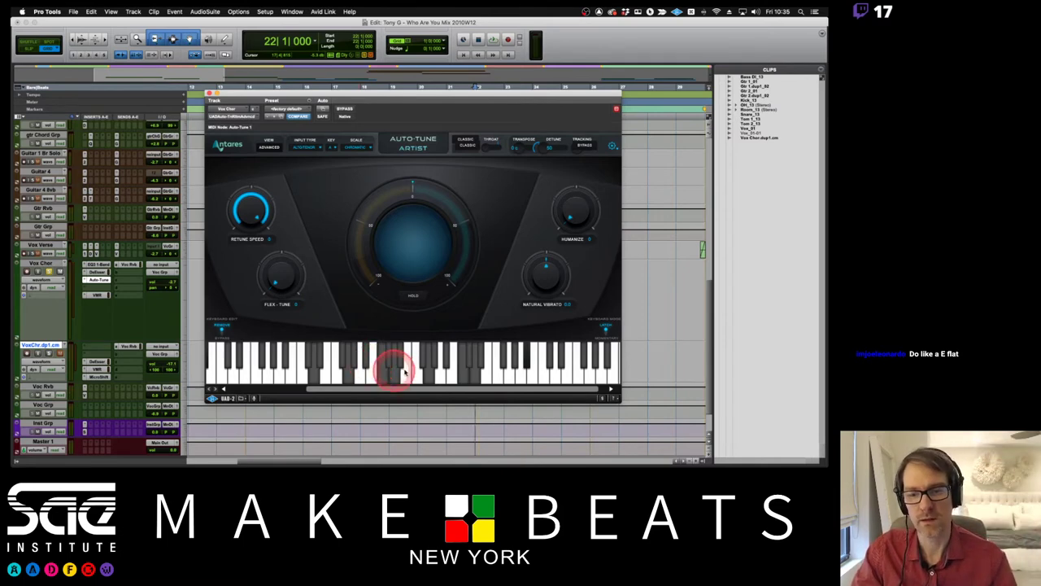
{"action": "left_click", "coordinate": [391, 375]}
Set Auto-Tune Artist to key E♭ with the Major scale and audition the vocal.
{"action": "mouse_move", "coordinate": [392, 375]}
{"action": "left_mouse_down"}
{"action": "mouse_move", "coordinate": [336, 379]}
{"action": "mouse_move", "coordinate": [402, 373]}
{"action": "mouse_move", "coordinate": [295, 372]}
{"action": "mouse_move", "coordinate": [336, 360]}
{"action": "mouse_move", "coordinate": [359, 376]}
{"action": "mouse_move", "coordinate": [344, 371]}
{"action": "mouse_move", "coordinate": [401, 353]}
{"action": "mouse_move", "coordinate": [358, 376]}
{"action": "mouse_move", "coordinate": [353, 128]}
{"action": "mouse_move", "coordinate": [332, 144]}
{"action": "mouse_move", "coordinate": [341, 189]}
{"action": "mouse_move", "coordinate": [339, 176]}
{"action": "left_mouse_up"}
{"action": "left_click", "coordinate": [363, 148]}
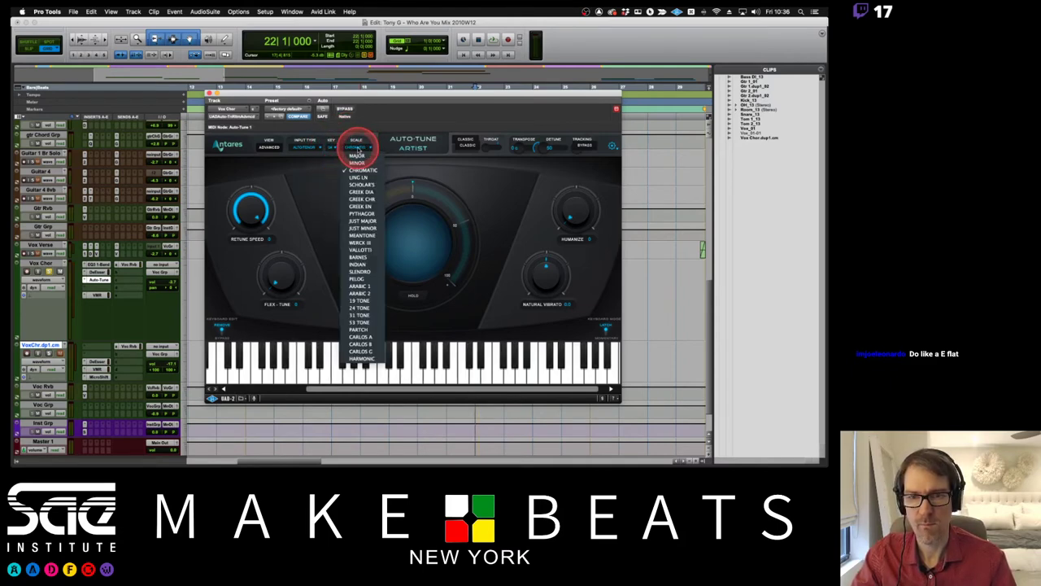
{"action": "left_click", "coordinate": [358, 157]}
{"action": "key", "text": "space"}
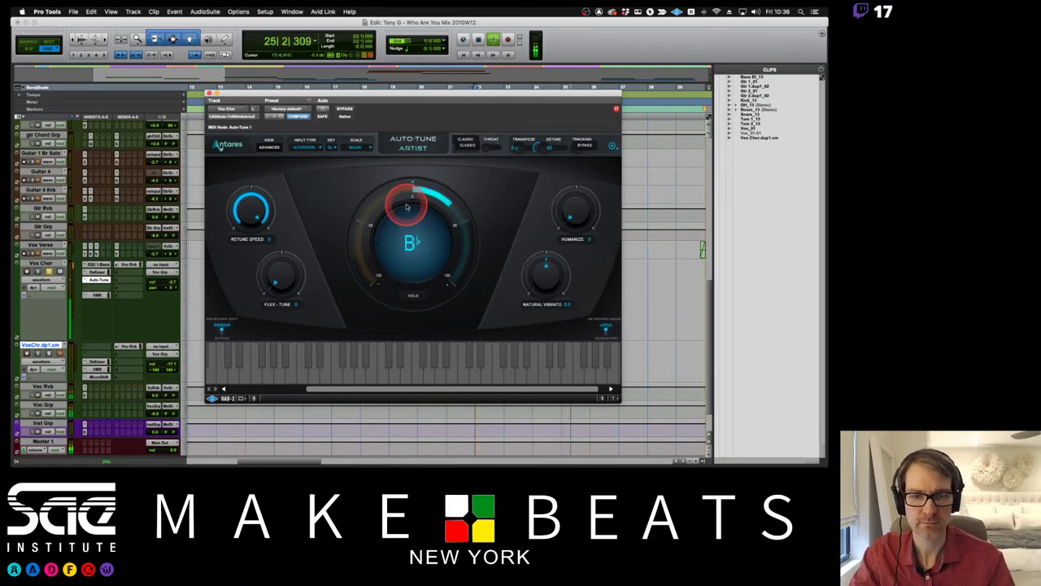
{"action": "key", "text": "space"}
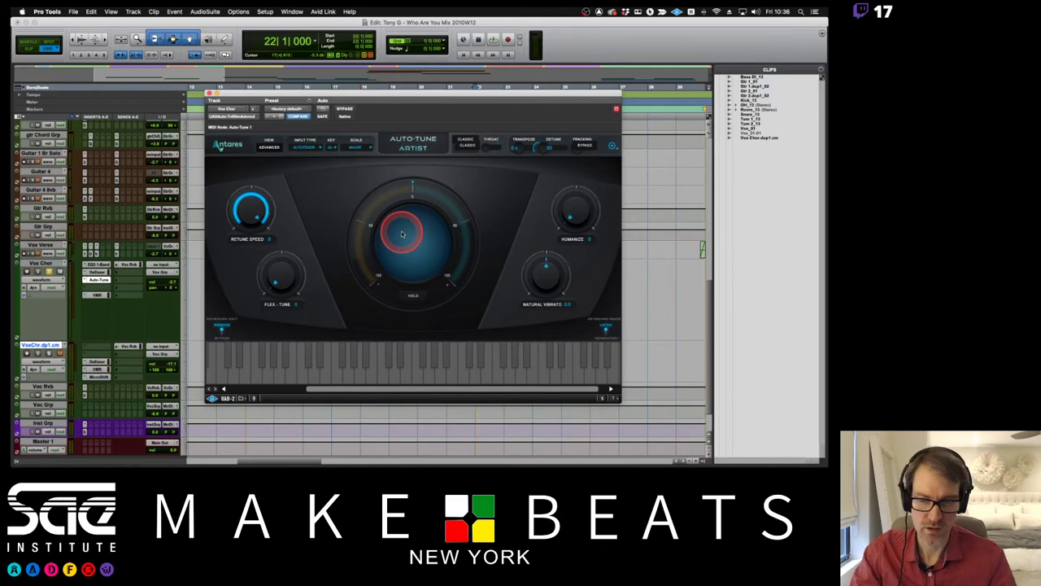
Change to key A with the Minor scale, audition it, and close the plugin window.
{"action": "left_click", "coordinate": [332, 144]}
{"action": "left_click", "coordinate": [337, 183]}
{"action": "left_click", "coordinate": [333, 146]}
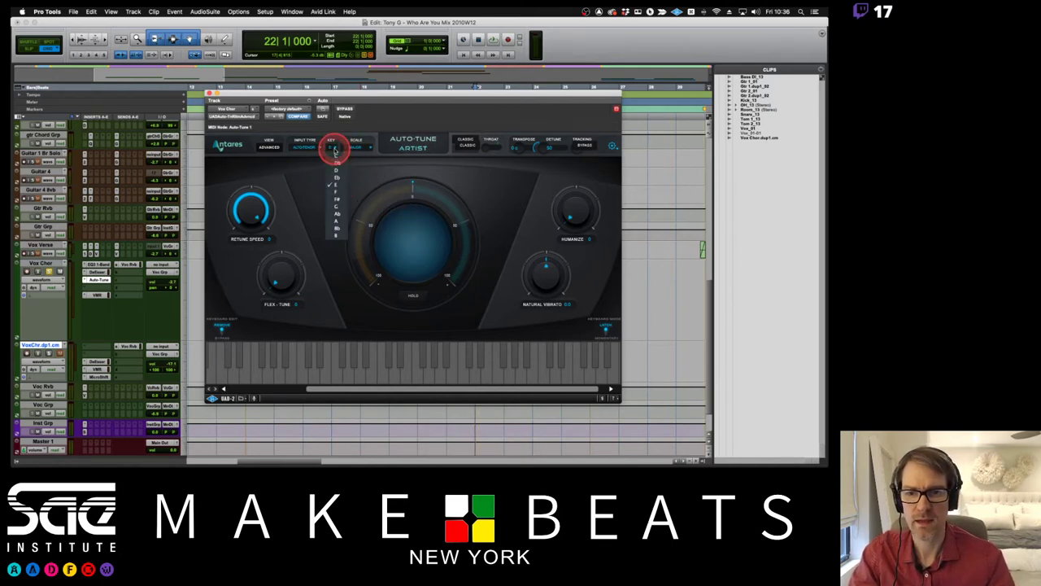
{"action": "left_click", "coordinate": [337, 218]}
{"action": "left_click", "coordinate": [360, 146]}
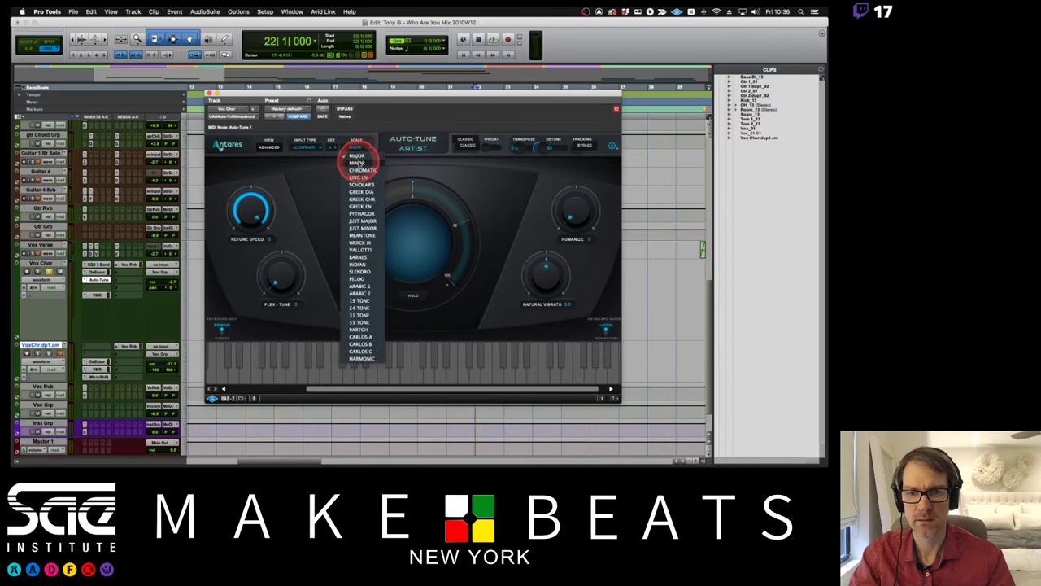
{"action": "left_click", "coordinate": [358, 163]}
{"action": "key", "text": "space"}
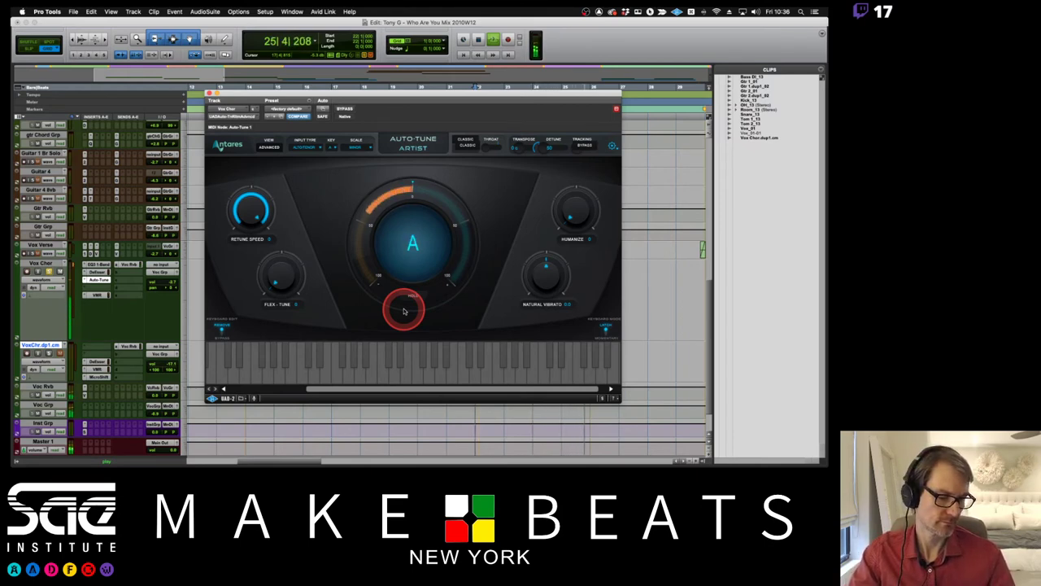
{"action": "key", "text": "space"}
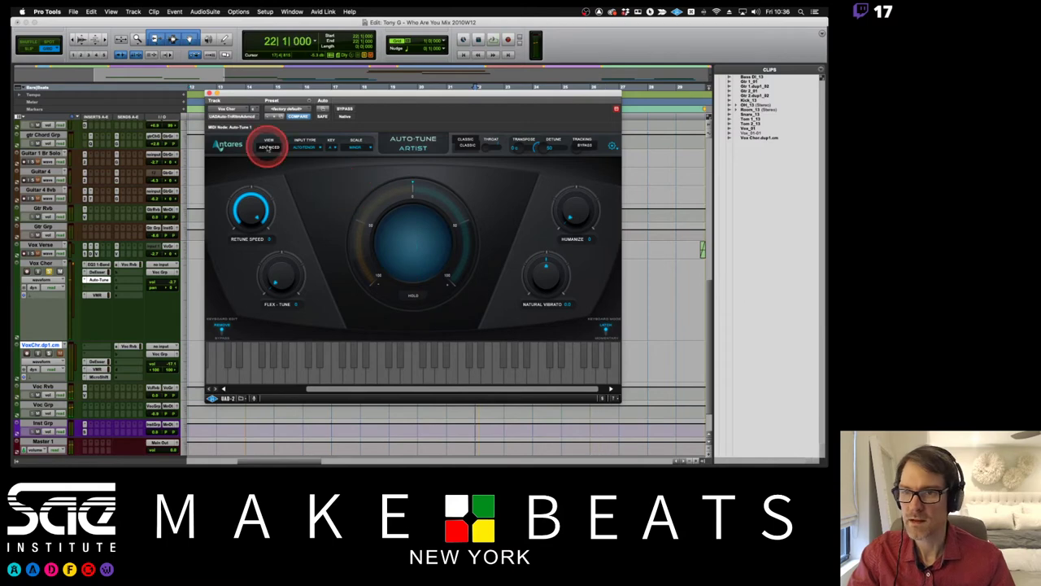
{"action": "left_click", "coordinate": [210, 94]}
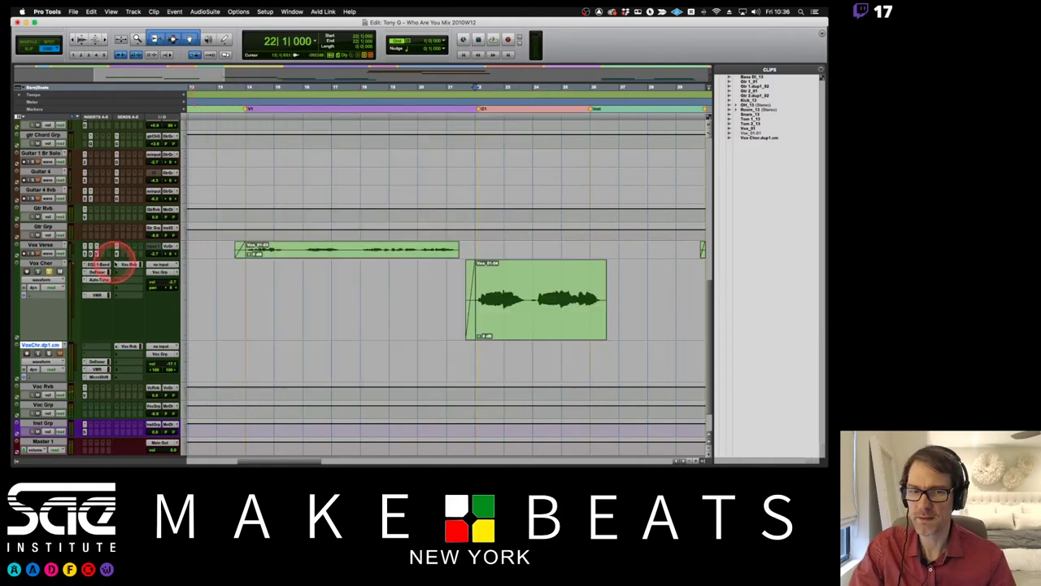
Create a new MIDI track named Voc Tune below Vox Verse and make it taller.
{"action": "left_click", "coordinate": [42, 245]}
{"action": "key", "text": "super+shift+n"}
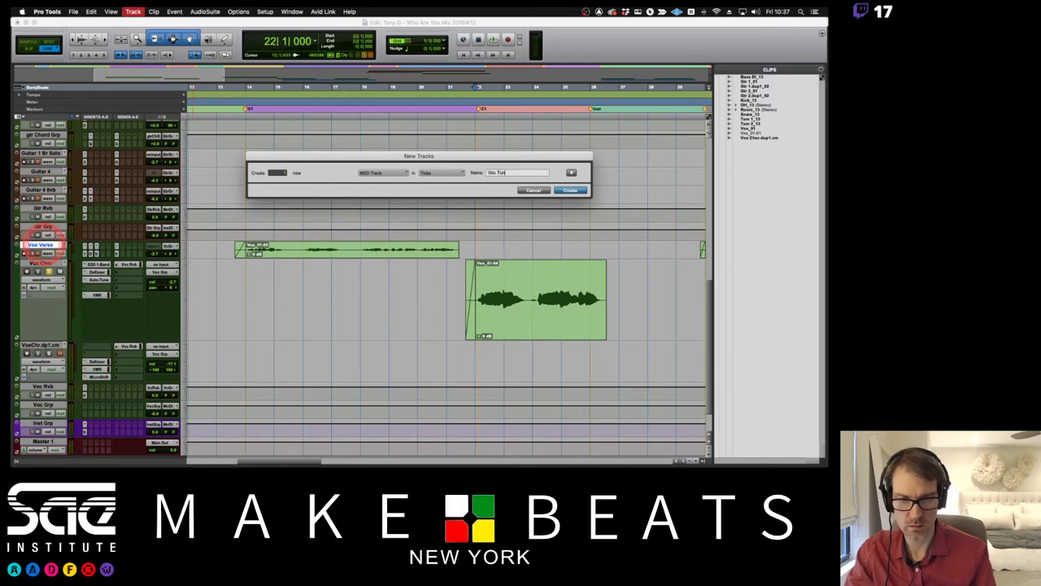
{"action": "key", "text": "Return"}
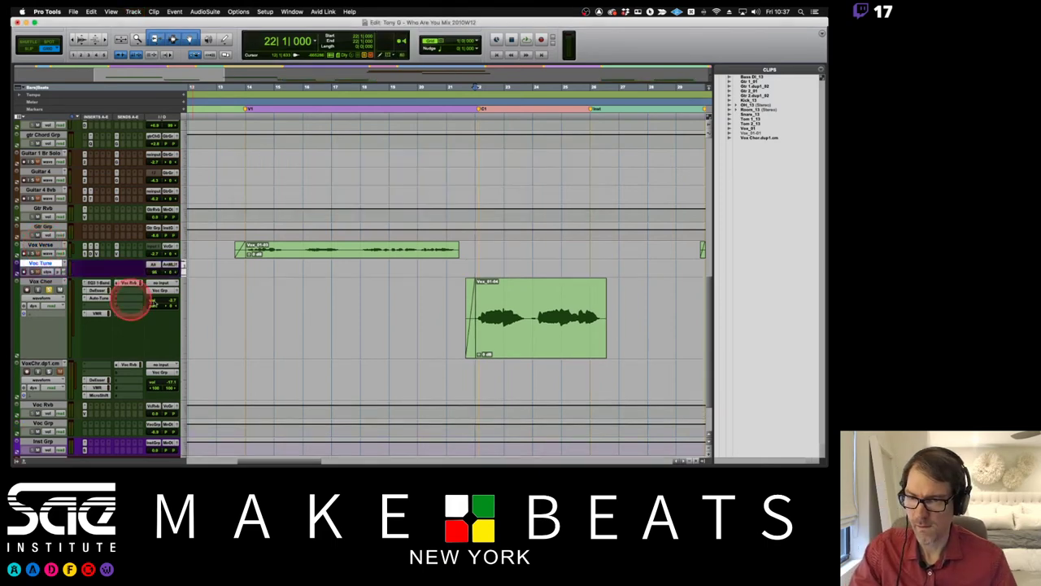
{"action": "left_click", "coordinate": [186, 265]}
{"action": "left_click", "coordinate": [195, 278]}
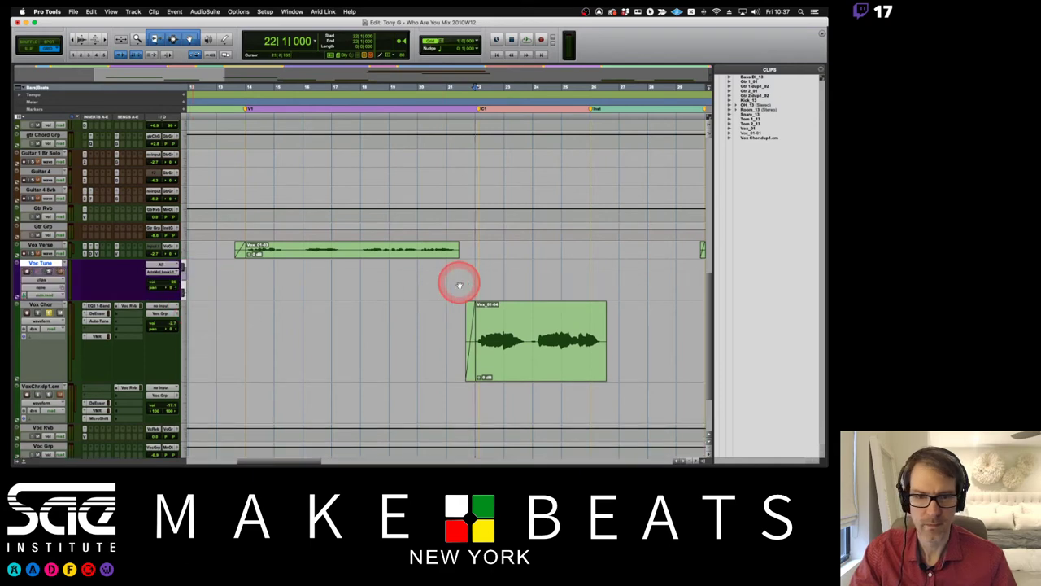
Consolidate the range over the Vox Chor phrase into an empty Voc Tune clip.
{"action": "left_click_drag", "start_coordinate": [480, 273], "coordinate": [616, 268]}
{"action": "key", "text": "alt+shift+3"}
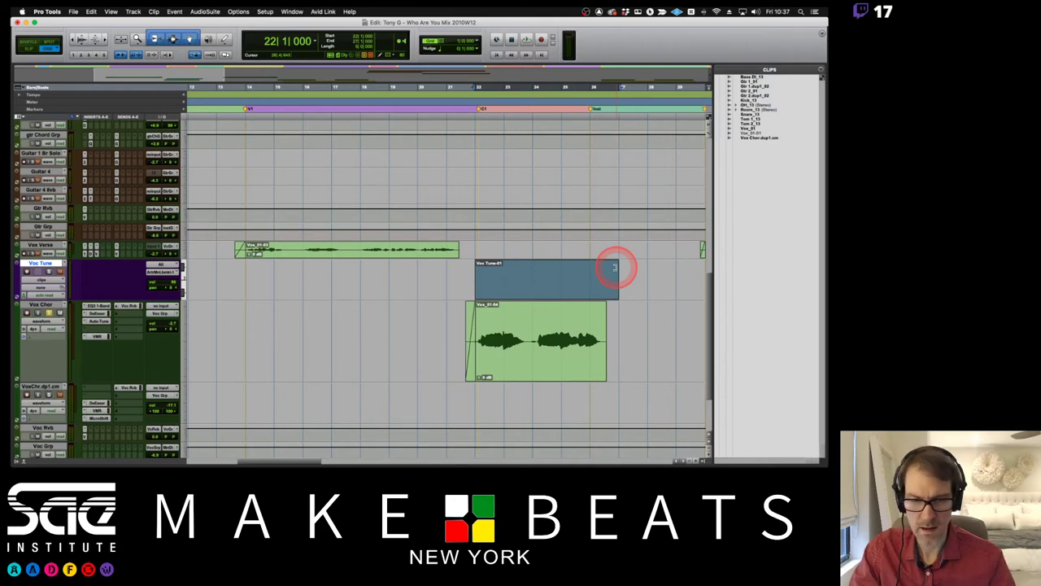
{"action": "key", "text": "super+z"}
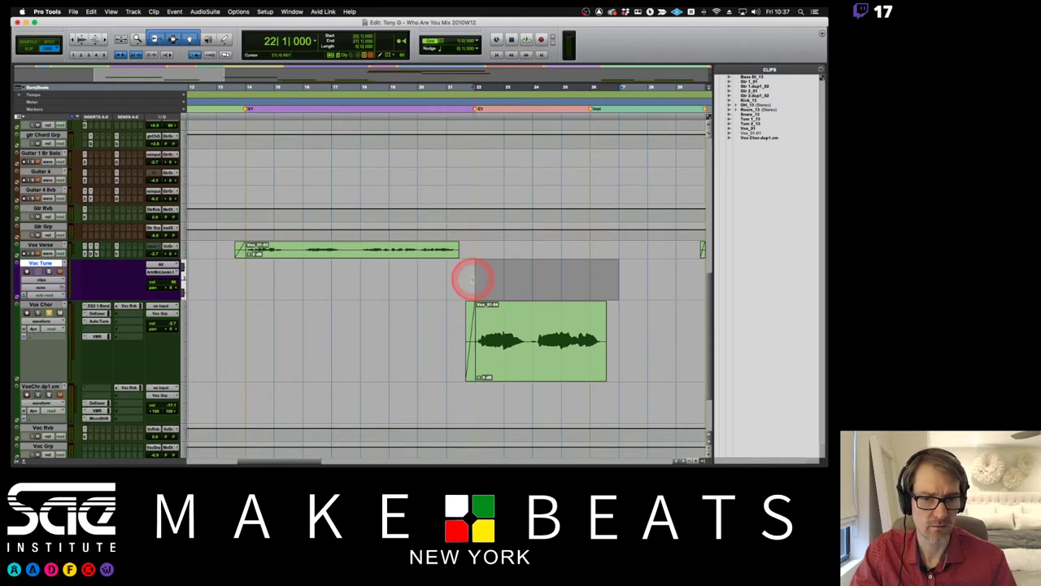
{"action": "left_click", "coordinate": [475, 268]}
{"action": "left_click_drag", "start_coordinate": [475, 268], "coordinate": [612, 265]}
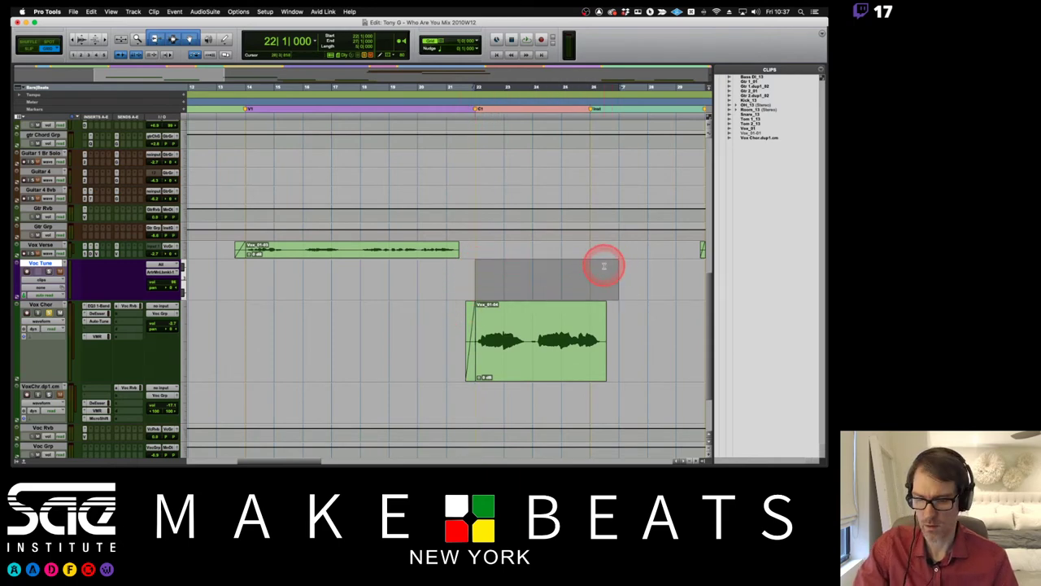
{"action": "key", "text": "alt+shift+3"}
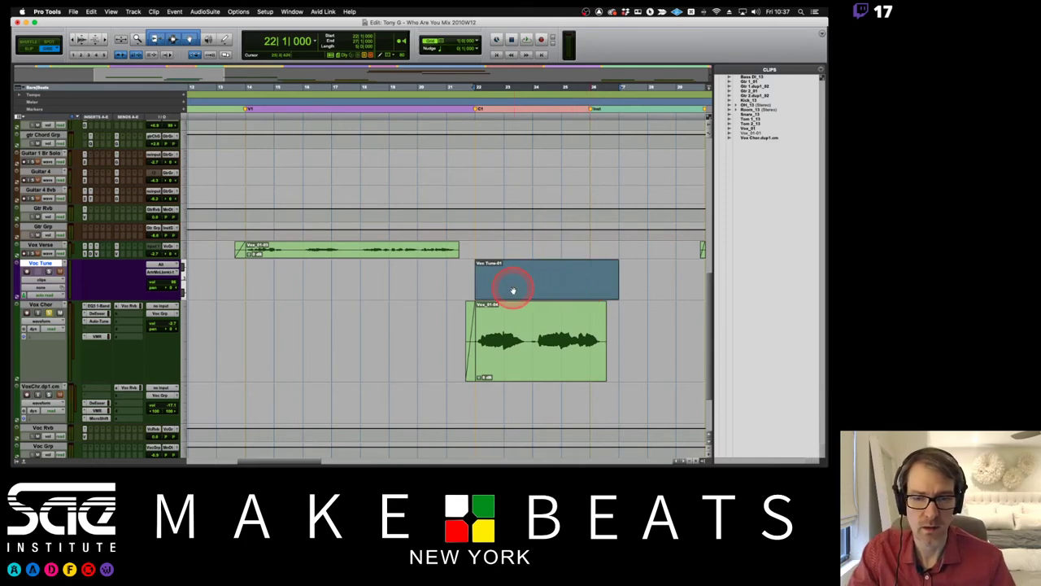
Set Voc Tune to large height, widen the timeline, and show it as MIDI note lanes.
{"action": "left_click", "coordinate": [183, 275]}
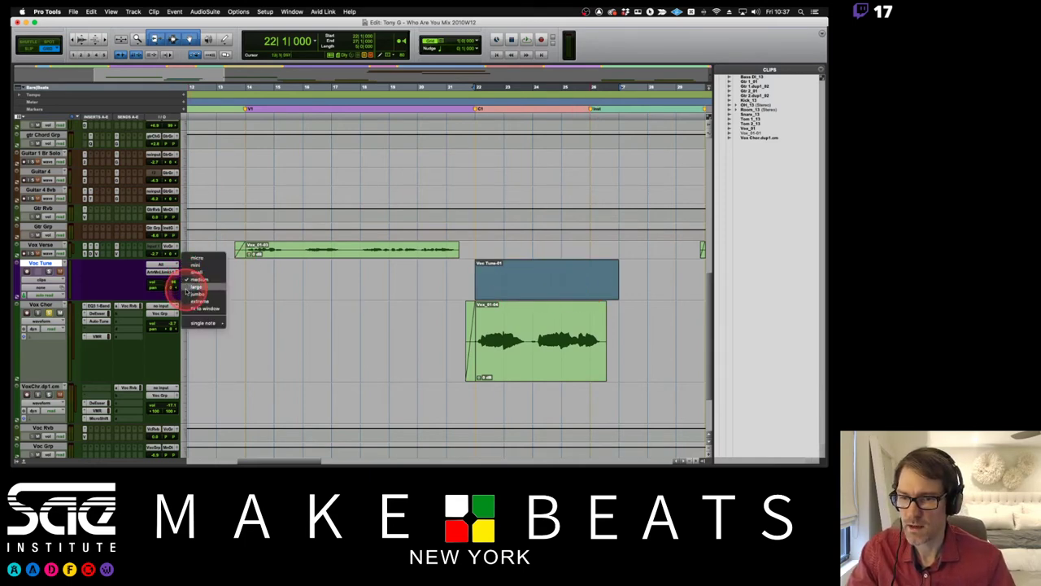
{"action": "left_click", "coordinate": [188, 287]}
{"action": "key", "text": "super+bracketright"}
{"action": "left_click", "coordinate": [358, 296]}
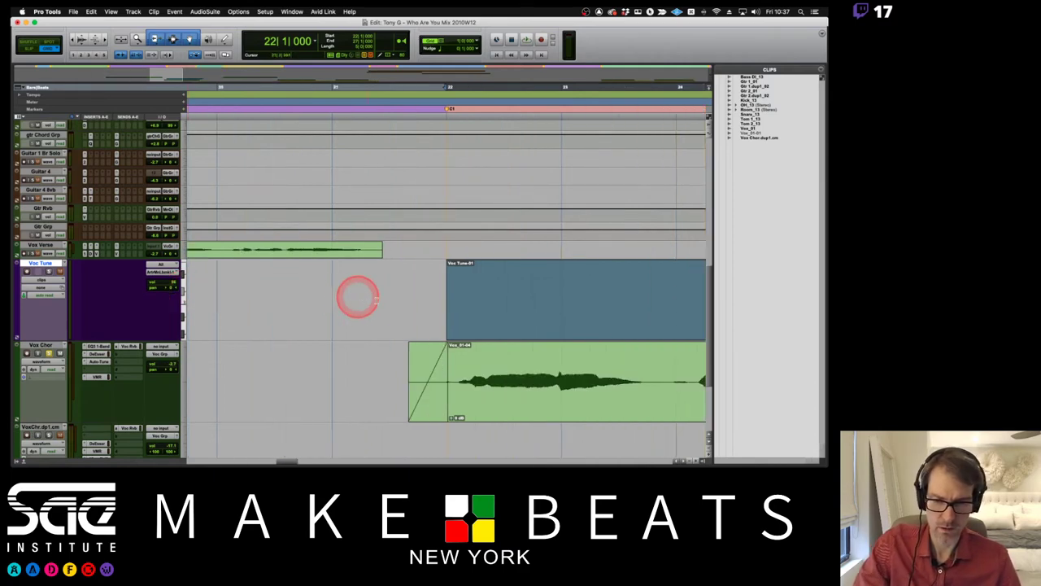
{"action": "scroll", "coordinate": [358, 297], "scroll_direction": "right", "scroll_amount": 5}
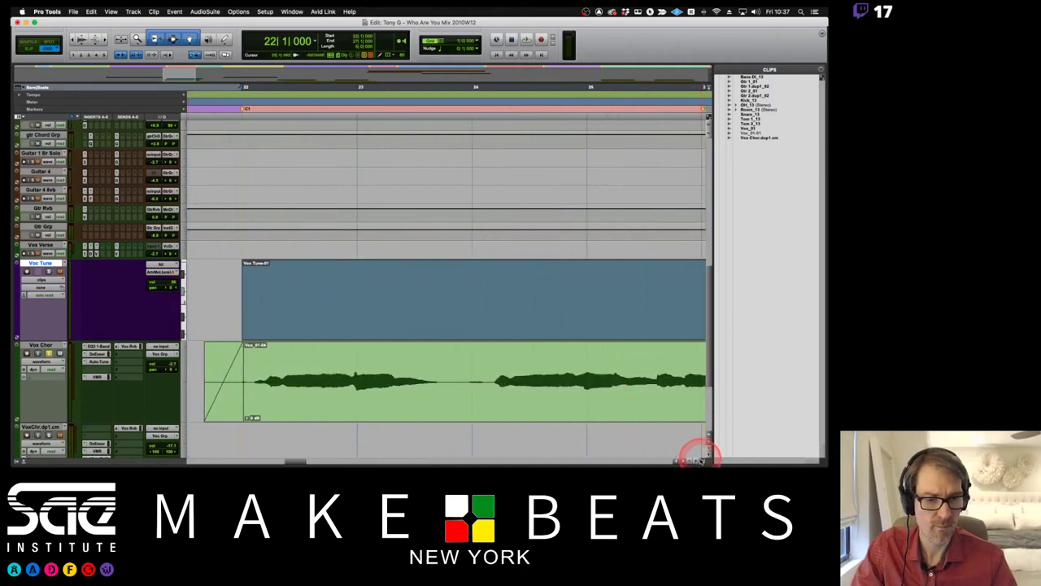
{"action": "left_click", "coordinate": [702, 461]}
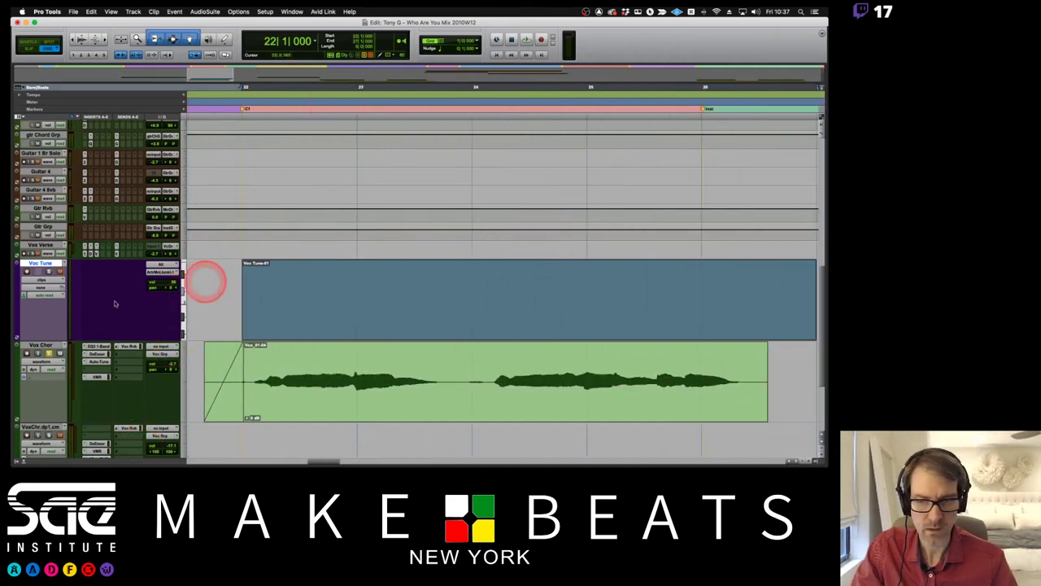
{"action": "left_click", "coordinate": [46, 278]}
{"action": "left_click", "coordinate": [195, 290]}
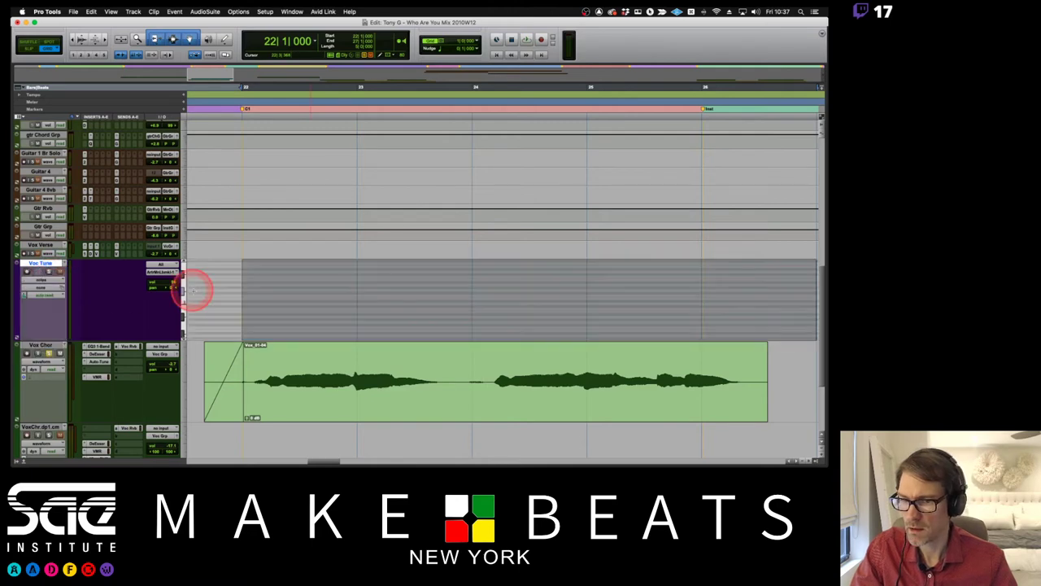
{"action": "mouse_move", "coordinate": [182, 306]}
{"action": "left_mouse_down"}
{"action": "mouse_move", "coordinate": [185, 266]}
{"action": "mouse_move", "coordinate": [183, 297]}
{"action": "left_mouse_up"}
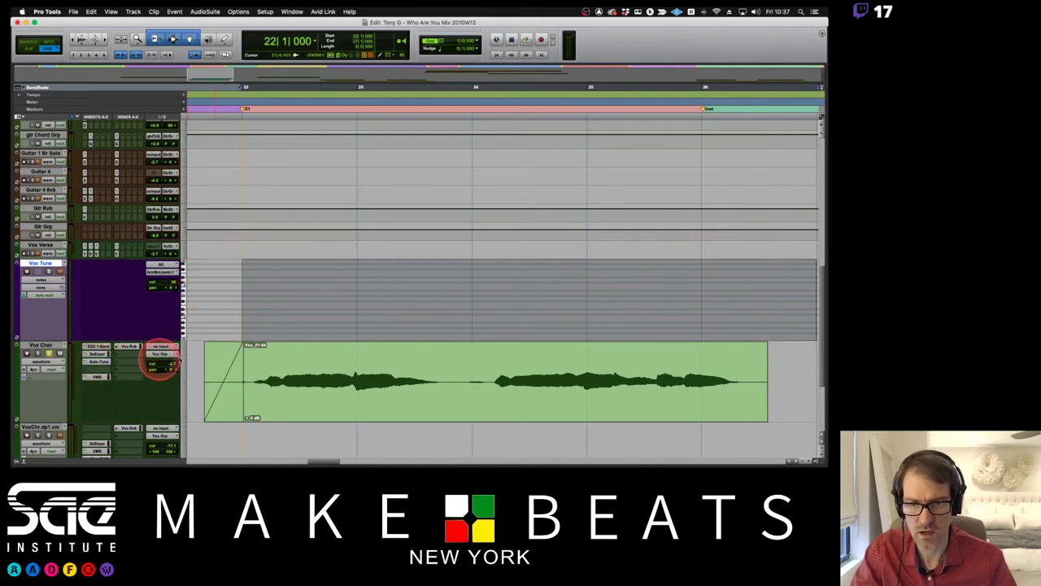
In Vox Chor's Auto-Tune Artist, keep key A, switch the scale to Chromatic, audition, and close.
{"action": "left_click", "coordinate": [103, 362]}
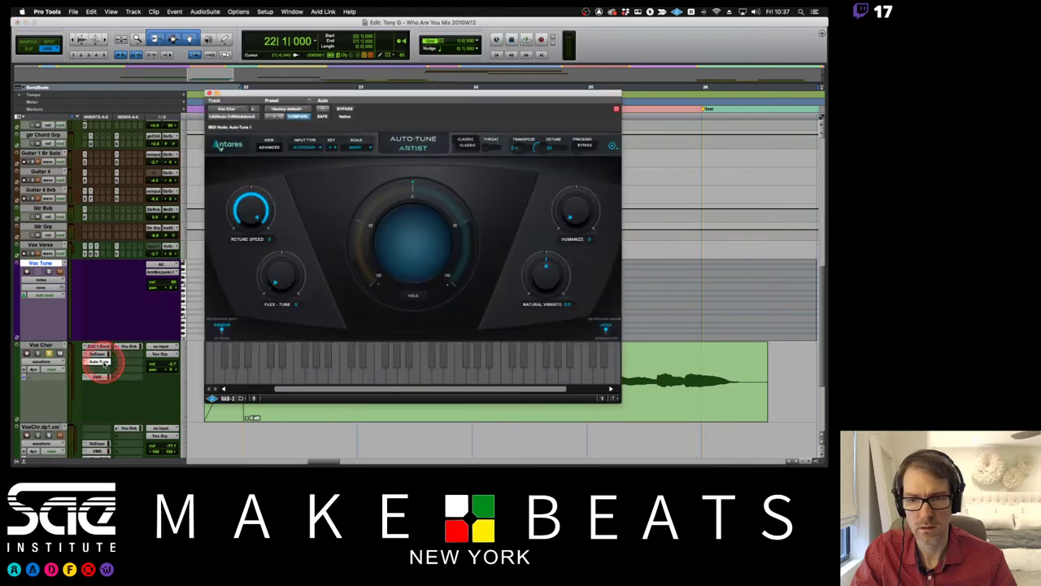
{"action": "left_click", "coordinate": [366, 146]}
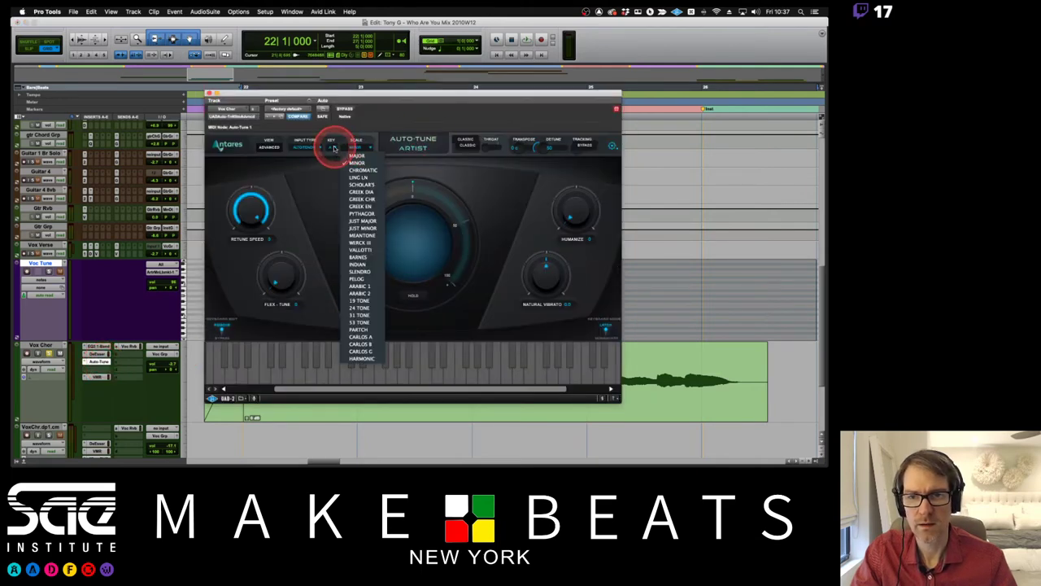
{"action": "left_click", "coordinate": [333, 149]}
{"action": "left_click", "coordinate": [334, 149]}
{"action": "left_click", "coordinate": [334, 149]}
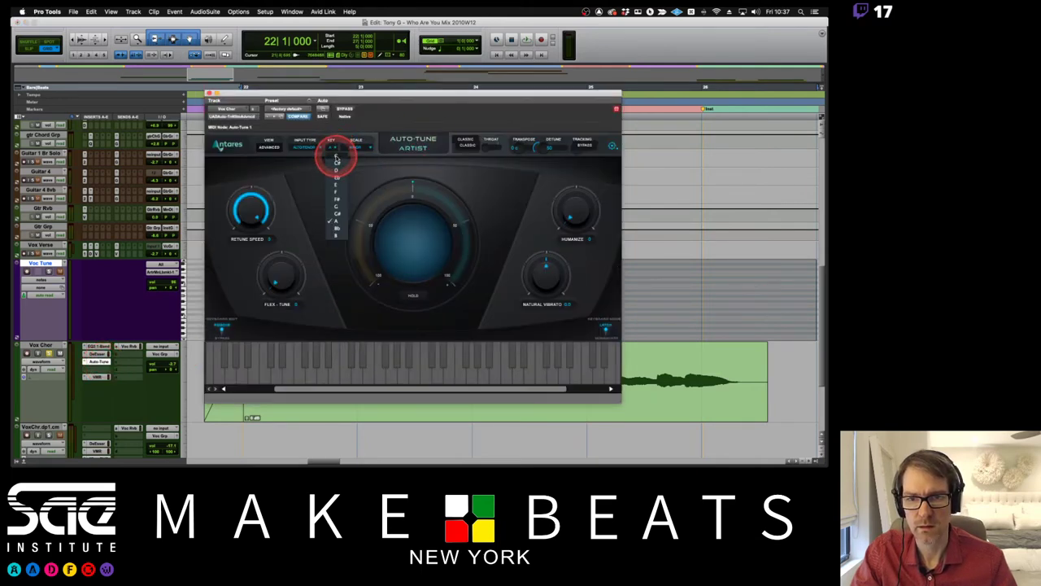
{"action": "left_click", "coordinate": [356, 146]}
{"action": "left_click", "coordinate": [355, 149]}
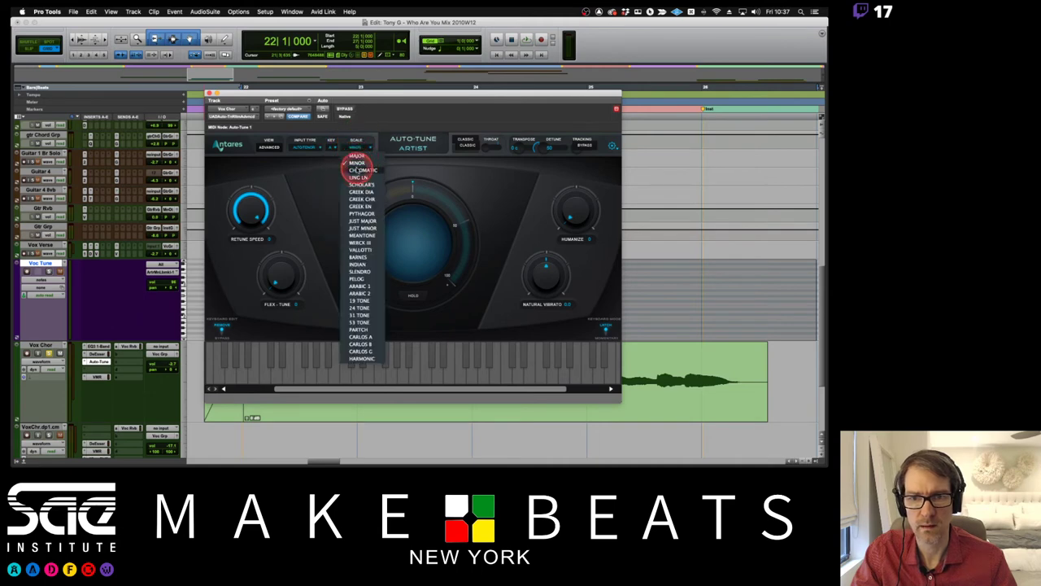
{"action": "left_click", "coordinate": [359, 169]}
{"action": "key", "text": "space"}
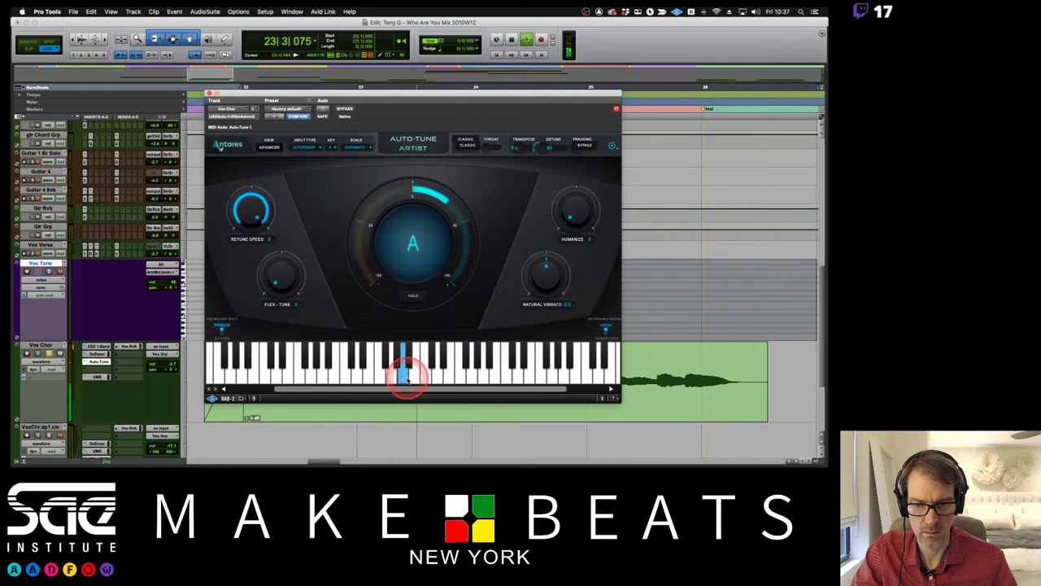
{"action": "key", "text": "space"}
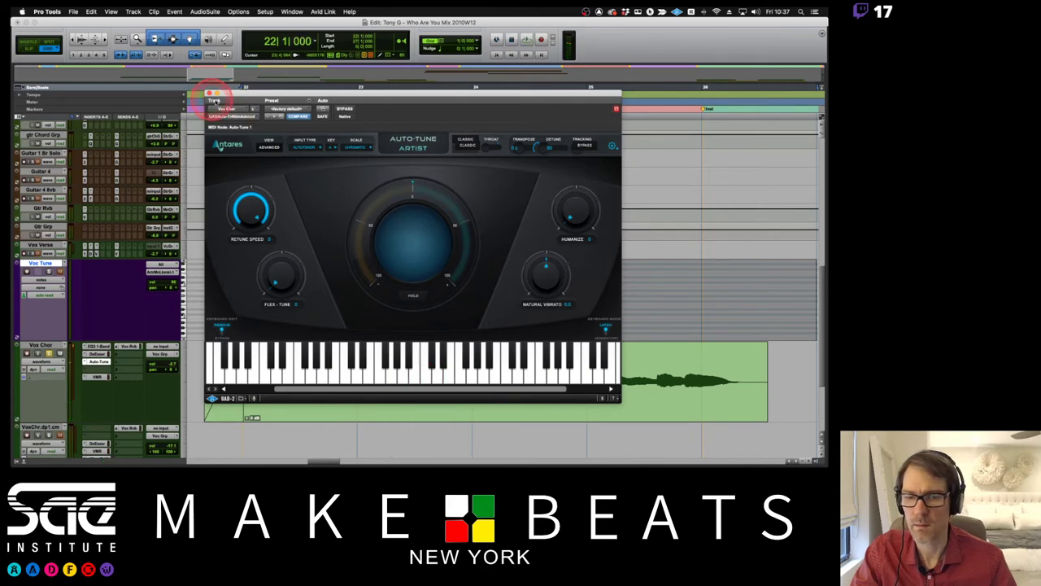
{"action": "left_click", "coordinate": [209, 93]}
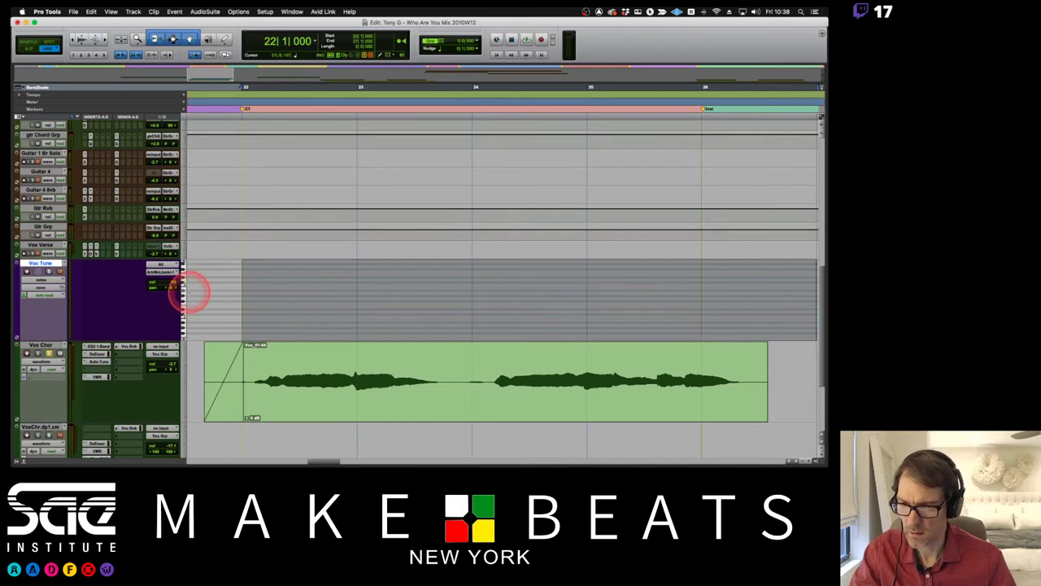
Set the grid to 1/8 note and draw a first Voc Tune note, moved a beat later and lengthened.
{"action": "left_click", "coordinate": [477, 41]}
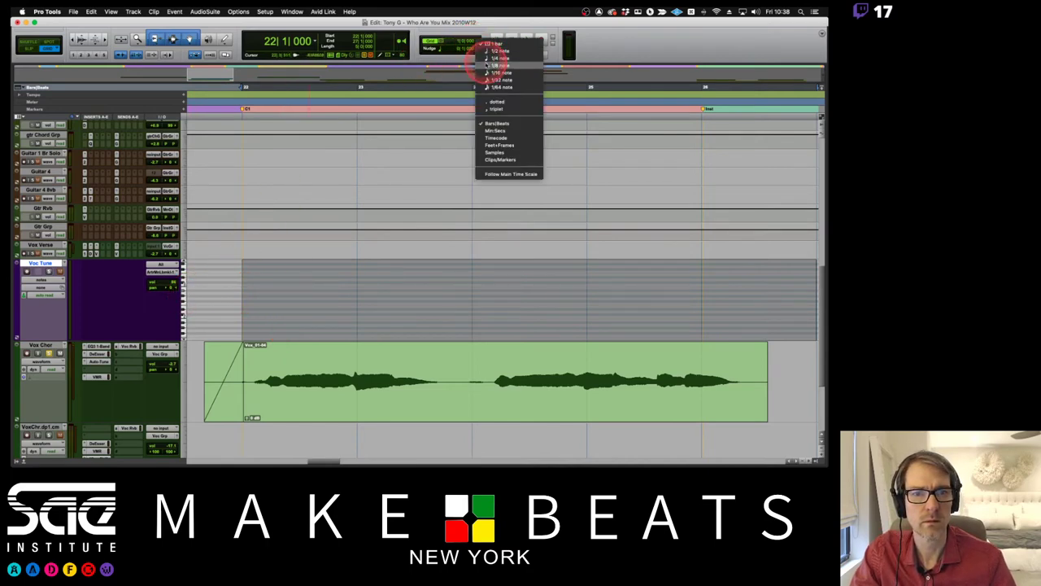
{"action": "left_click", "coordinate": [493, 65]}
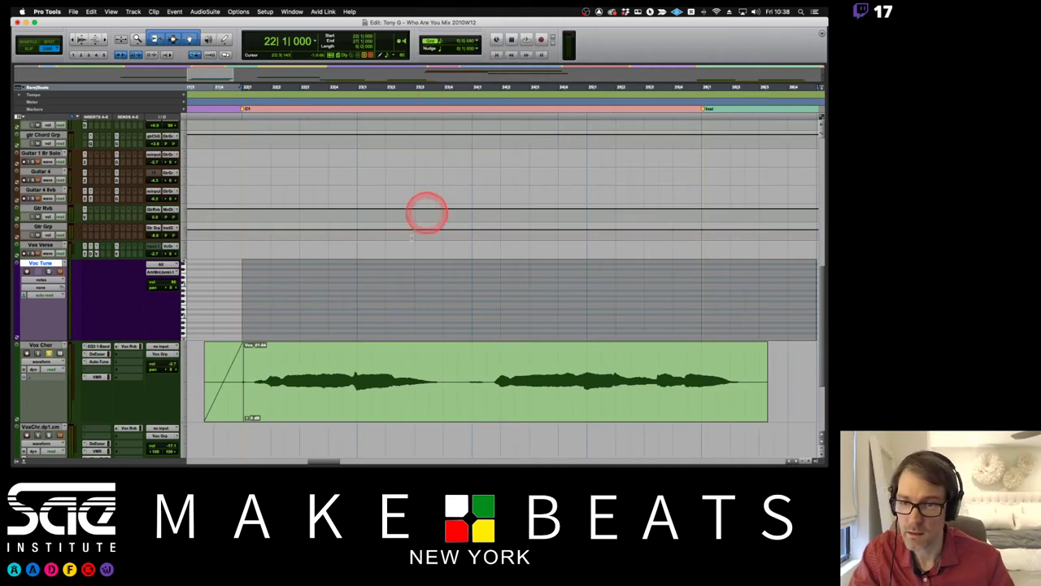
{"action": "left_click", "coordinate": [243, 283]}
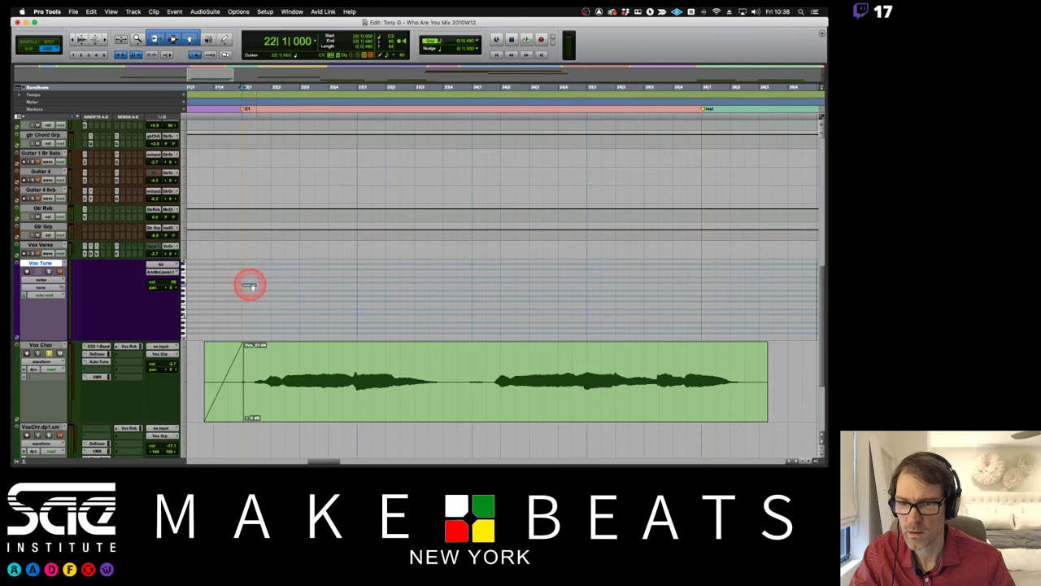
{"action": "left_click", "coordinate": [274, 284]}
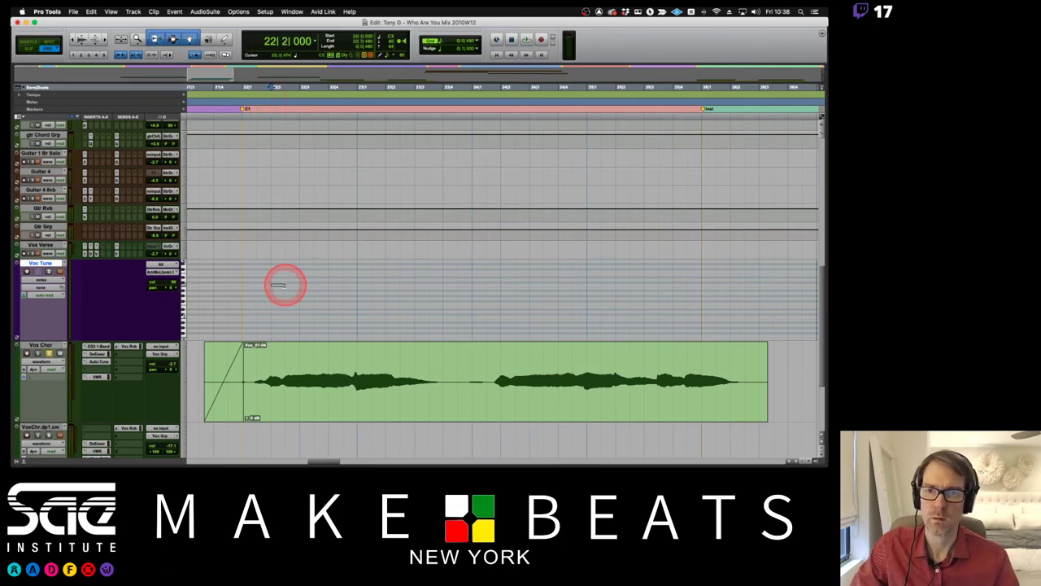
{"action": "left_click_drag", "start_coordinate": [278, 284], "coordinate": [358, 286]}
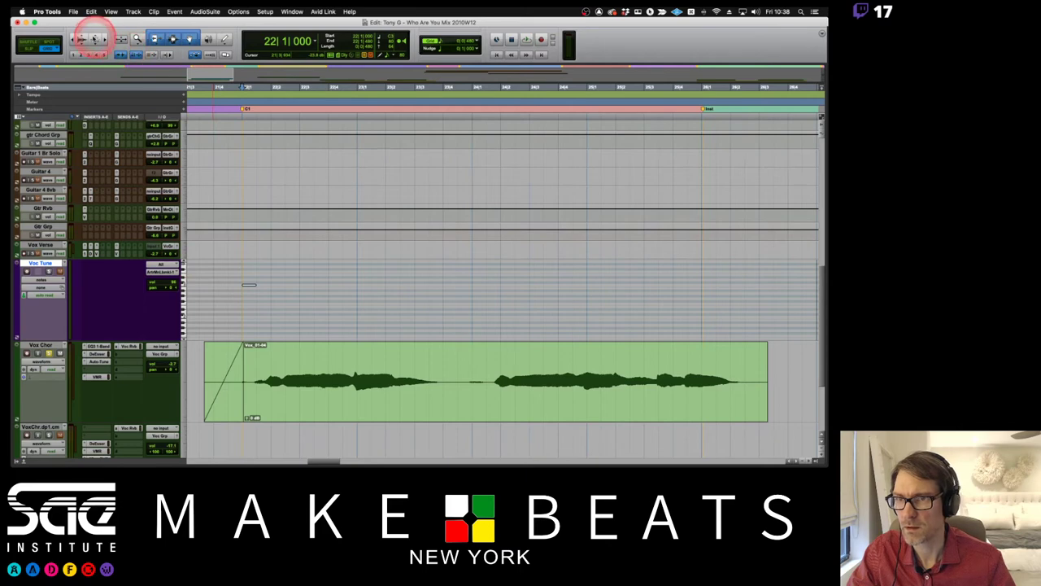
{"action": "left_click", "coordinate": [91, 36]}
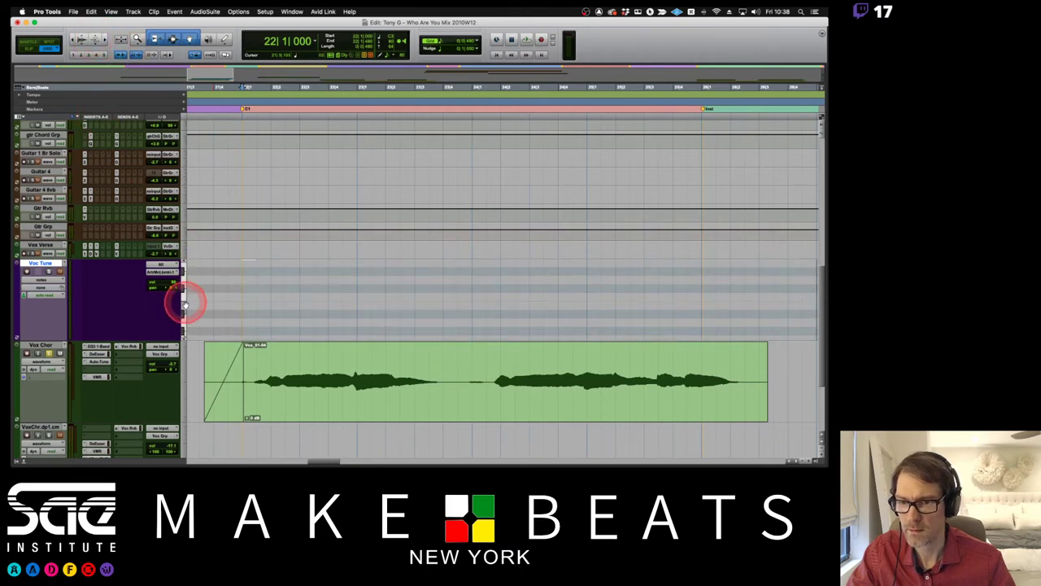
{"action": "scroll", "coordinate": [190, 285], "scroll_direction": "down", "scroll_amount": 2}
{"action": "scroll", "coordinate": [180, 317], "scroll_direction": "up", "scroll_amount": 3}
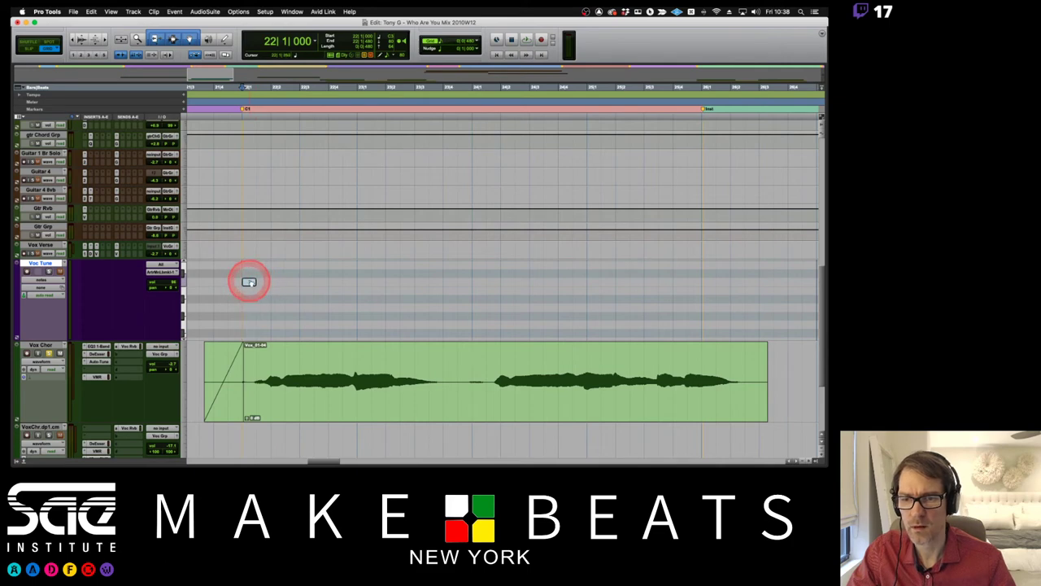
{"action": "left_click_drag", "start_coordinate": [249, 281], "coordinate": [276, 282]}
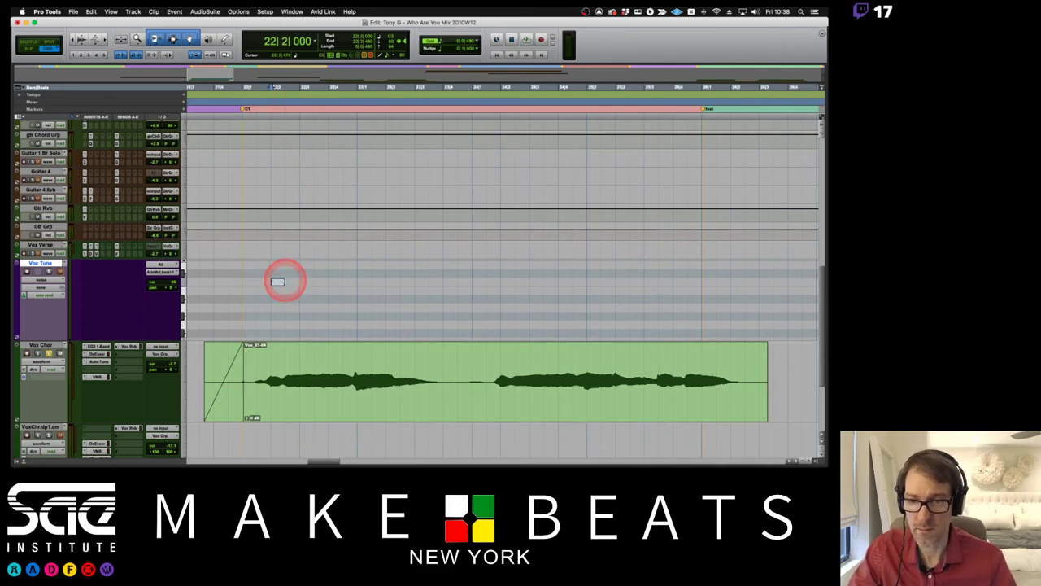
{"action": "left_click_drag", "start_coordinate": [284, 282], "coordinate": [363, 282]}
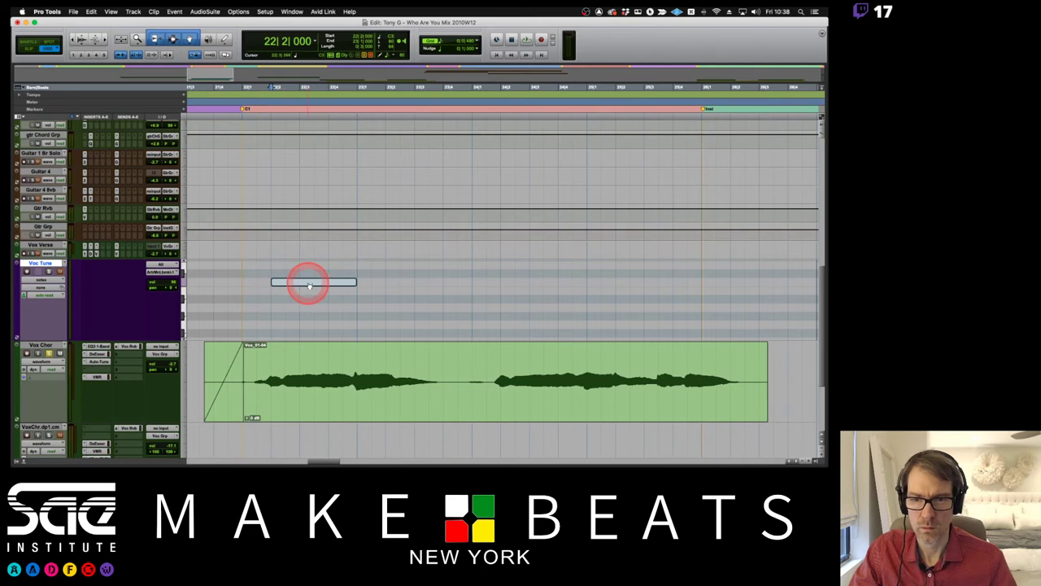
Copy the note into lower stepped notes after it and trim them shorter.
{"action": "left_click_drag", "start_coordinate": [309, 284], "coordinate": [393, 291]}
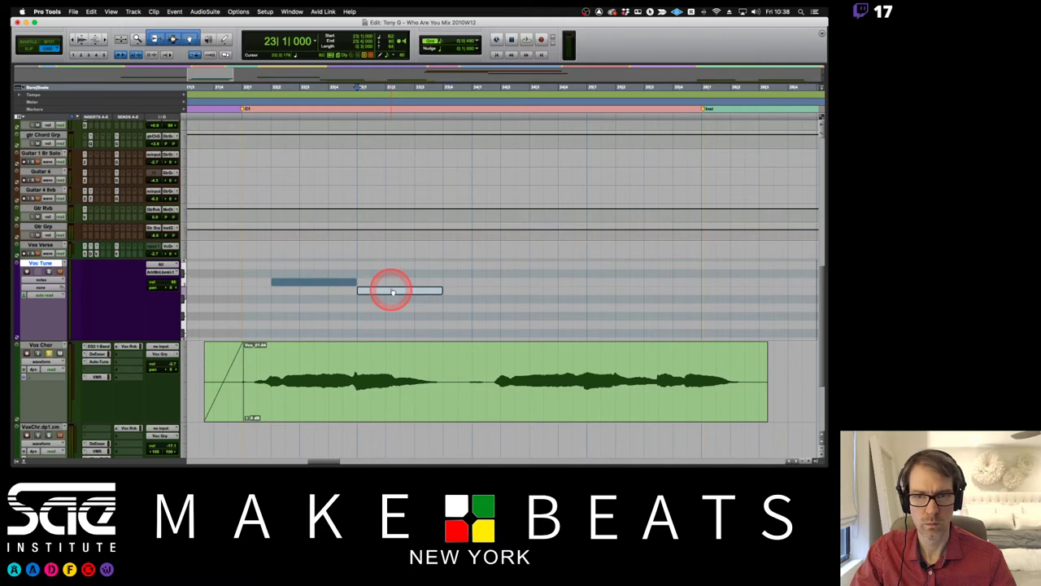
{"action": "mouse_move", "coordinate": [393, 291]}
{"action": "left_mouse_down"}
{"action": "mouse_move", "coordinate": [432, 307]}
{"action": "mouse_move", "coordinate": [402, 288]}
{"action": "left_mouse_up"}
{"action": "left_click", "coordinate": [414, 290]}
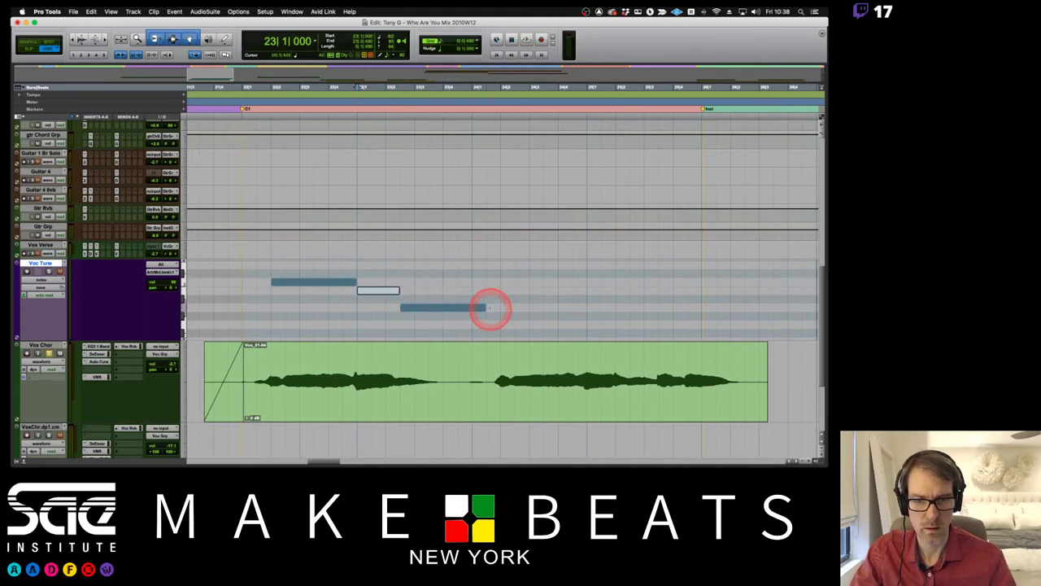
{"action": "mouse_move", "coordinate": [491, 306]}
{"action": "left_mouse_down"}
{"action": "mouse_move", "coordinate": [431, 308]}
{"action": "mouse_move", "coordinate": [470, 308]}
{"action": "left_mouse_up"}
{"action": "left_click", "coordinate": [295, 281]}
{"action": "scroll", "coordinate": [477, 339], "scroll_direction": "down", "scroll_amount": 3}
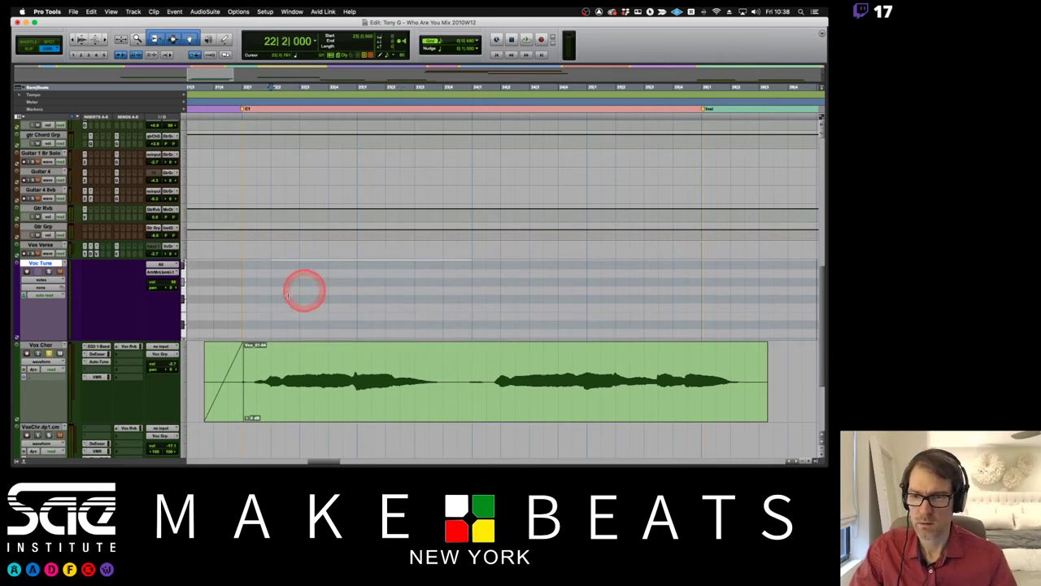
{"action": "scroll", "coordinate": [314, 288], "scroll_direction": "up", "scroll_amount": 2}
{"action": "scroll", "coordinate": [314, 288], "scroll_direction": "down", "scroll_amount": 3}
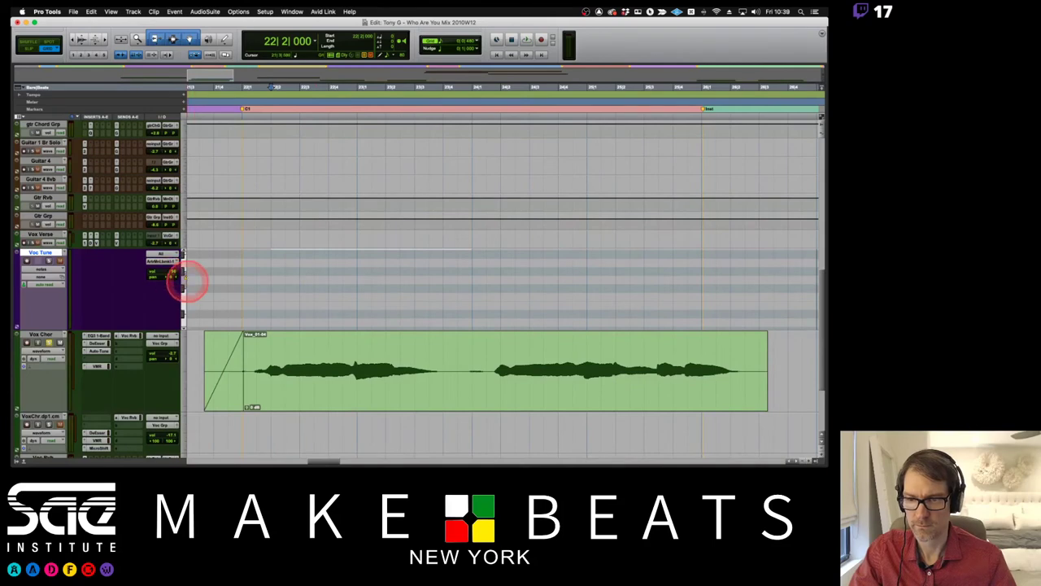
{"action": "left_click_drag", "start_coordinate": [182, 274], "coordinate": [179, 366]}
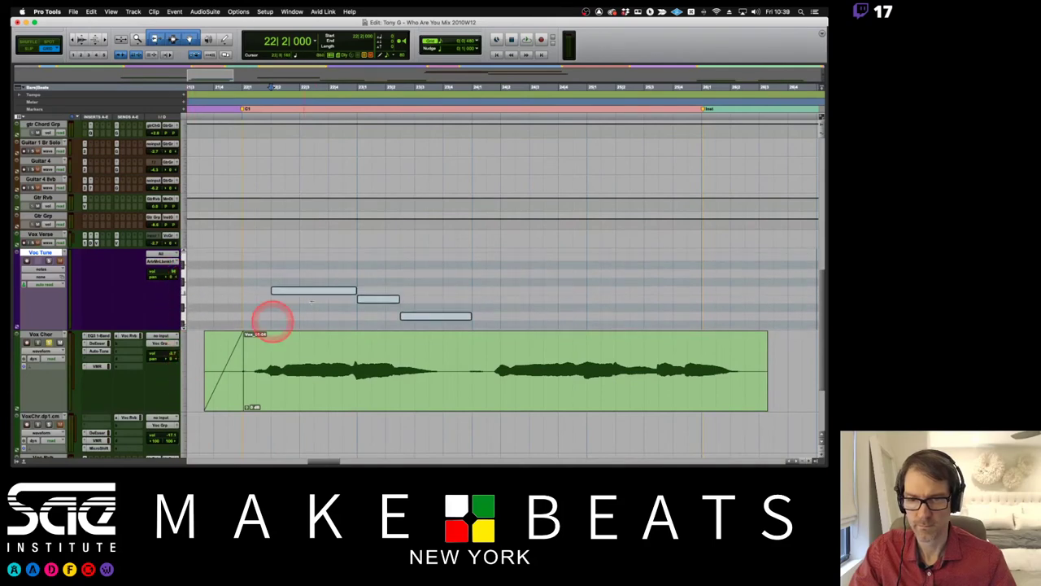
Copy the three stepped notes under the second phrase and lengthen the last note.
{"action": "left_click", "coordinate": [345, 283]}
{"action": "left_click_drag", "start_coordinate": [342, 282], "coordinate": [559, 293]}
{"action": "left_click", "coordinate": [661, 289]}
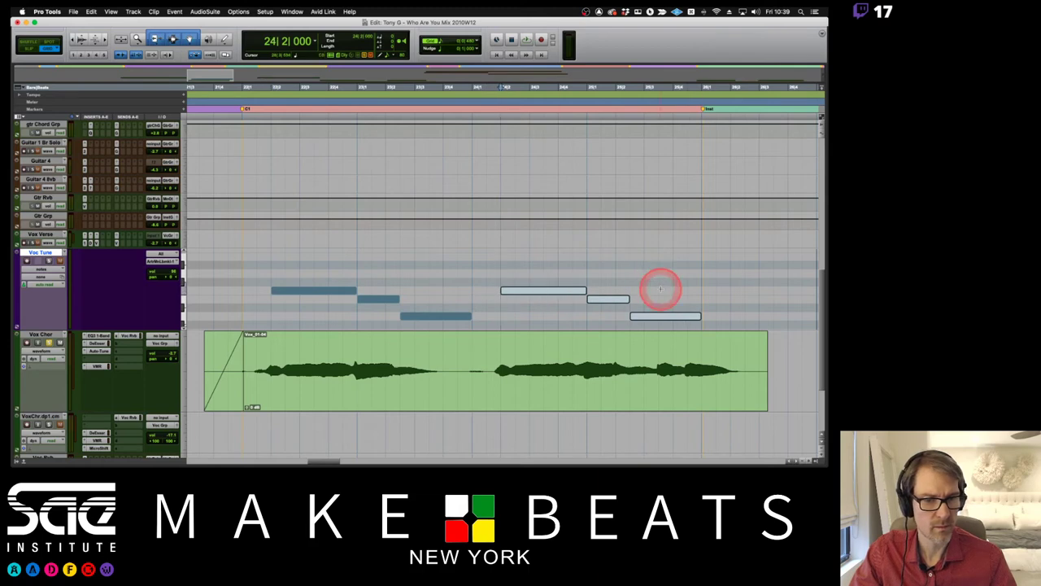
{"action": "left_click", "coordinate": [691, 322]}
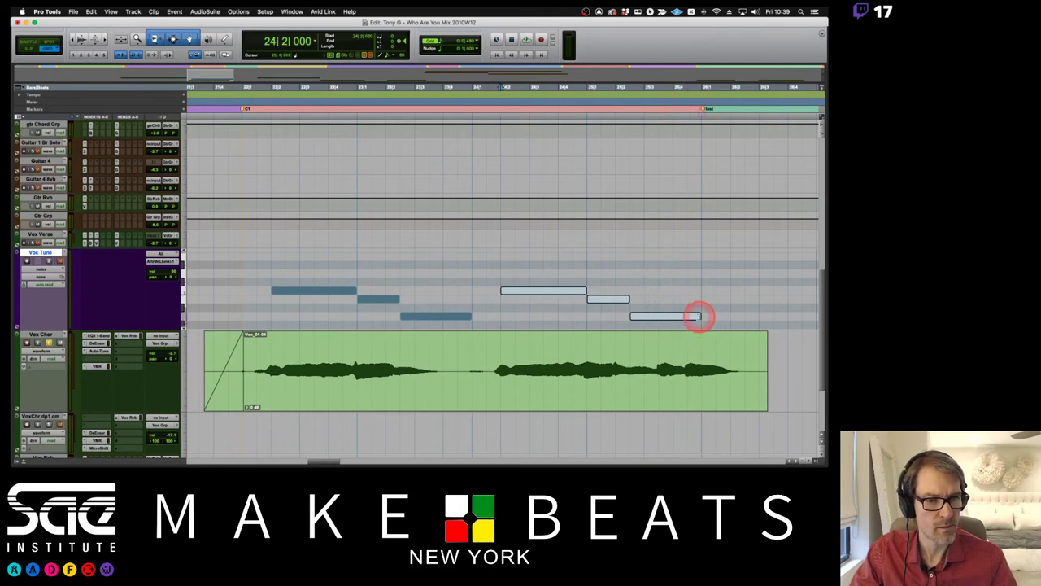
{"action": "left_click", "coordinate": [721, 305]}
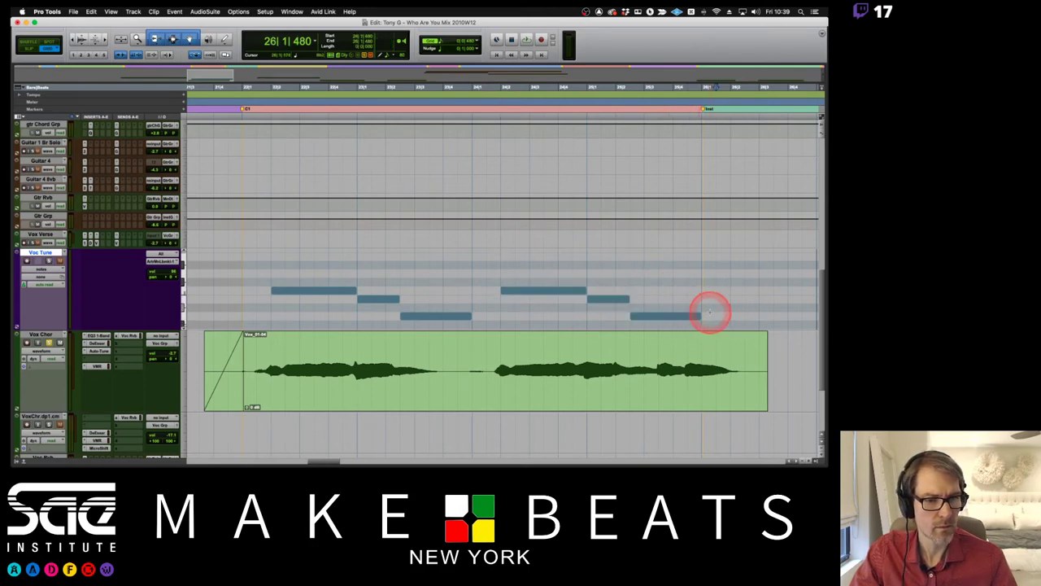
{"action": "left_click_drag", "start_coordinate": [698, 315], "coordinate": [755, 316]}
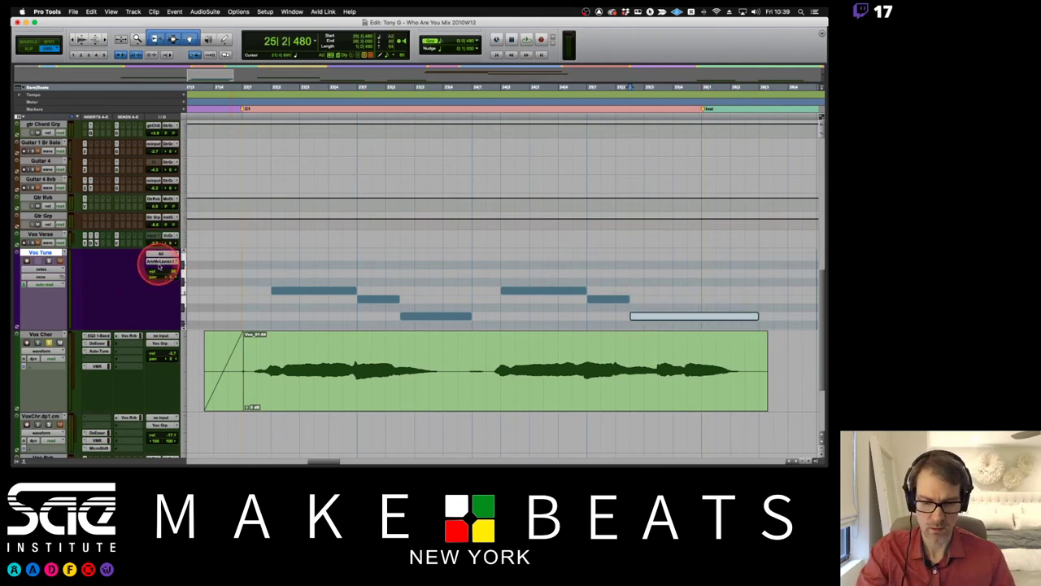
In the mixer, route Voc Tune's MIDI output to Vox Chor's Auto-Tune 1, channel 1.
{"action": "key", "text": "super+equal"}
{"action": "scroll", "coordinate": [493, 226], "scroll_direction": "right", "scroll_amount": 3}
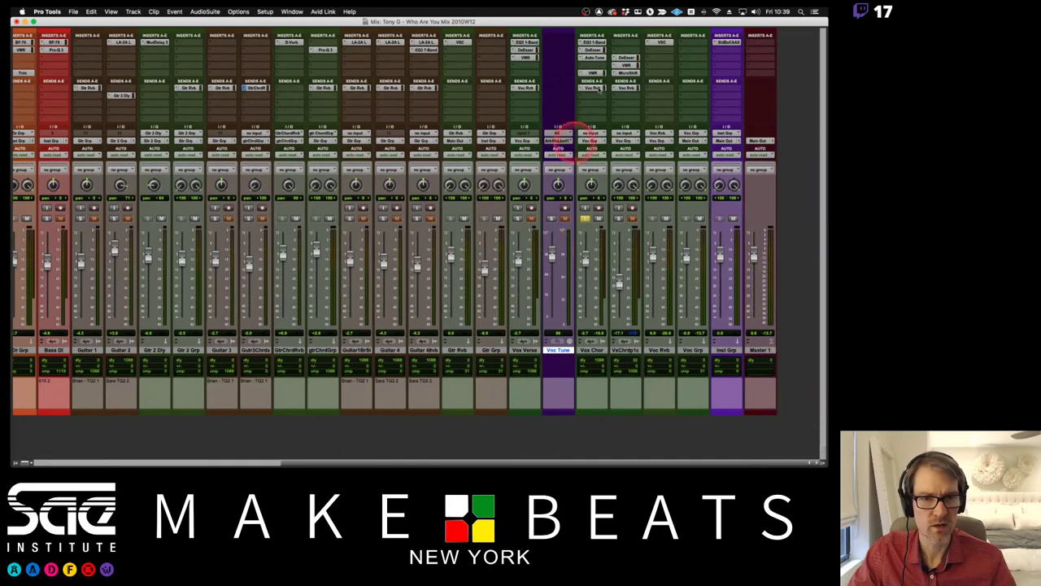
{"action": "left_click", "coordinate": [558, 142]}
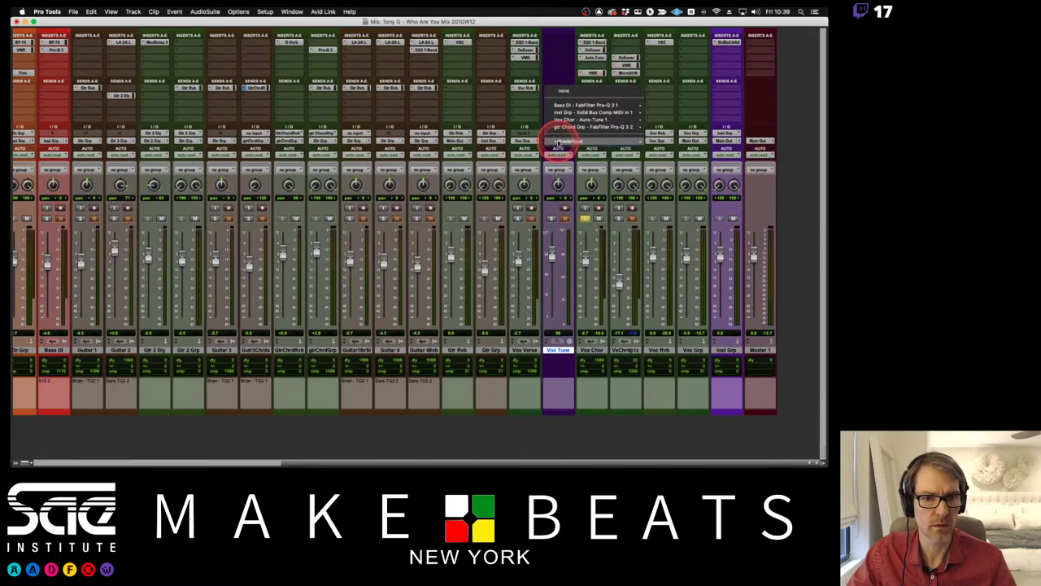
{"action": "mouse_move", "coordinate": [574, 142]}
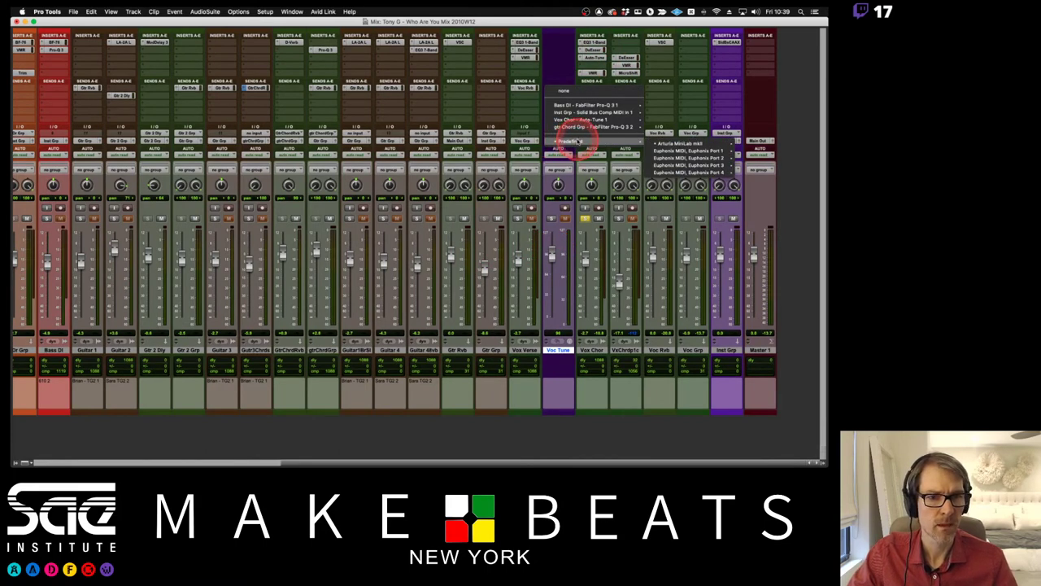
{"action": "mouse_move", "coordinate": [594, 122]}
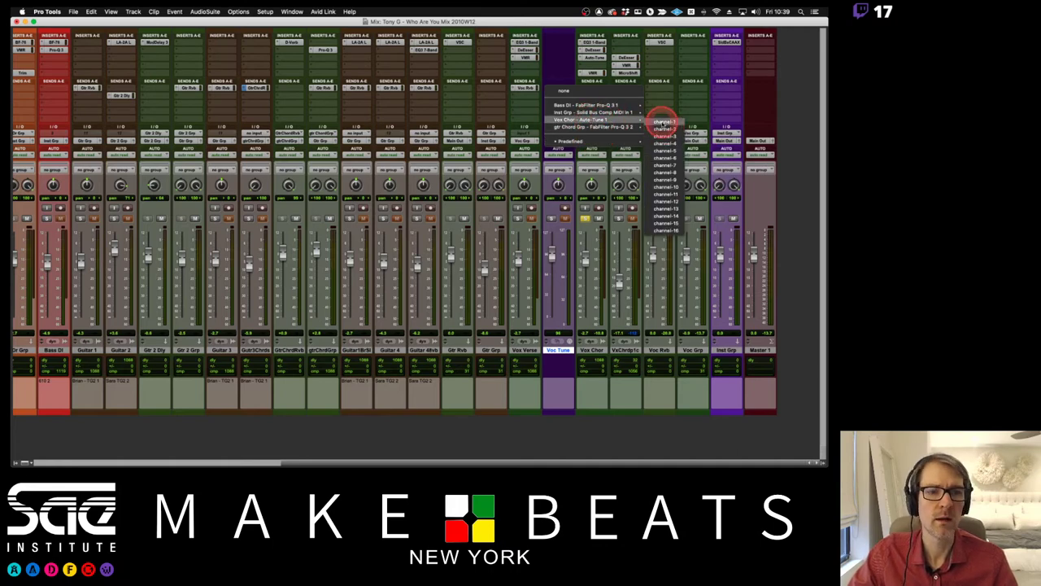
{"action": "left_click", "coordinate": [664, 121]}
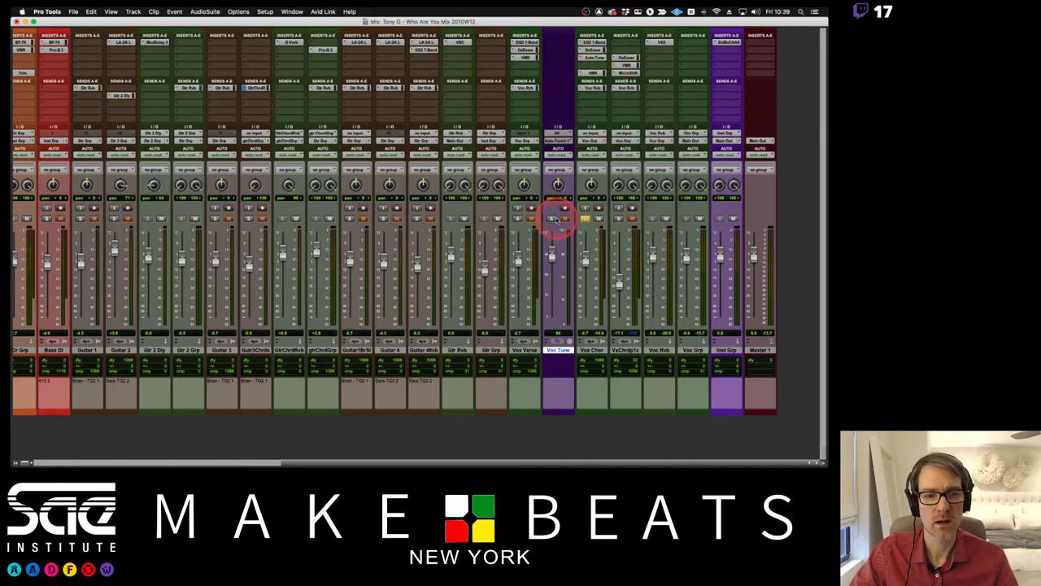
Audition bars 22–25 in the Edit window, then return to the mixer.
{"action": "key", "text": "super+equal"}
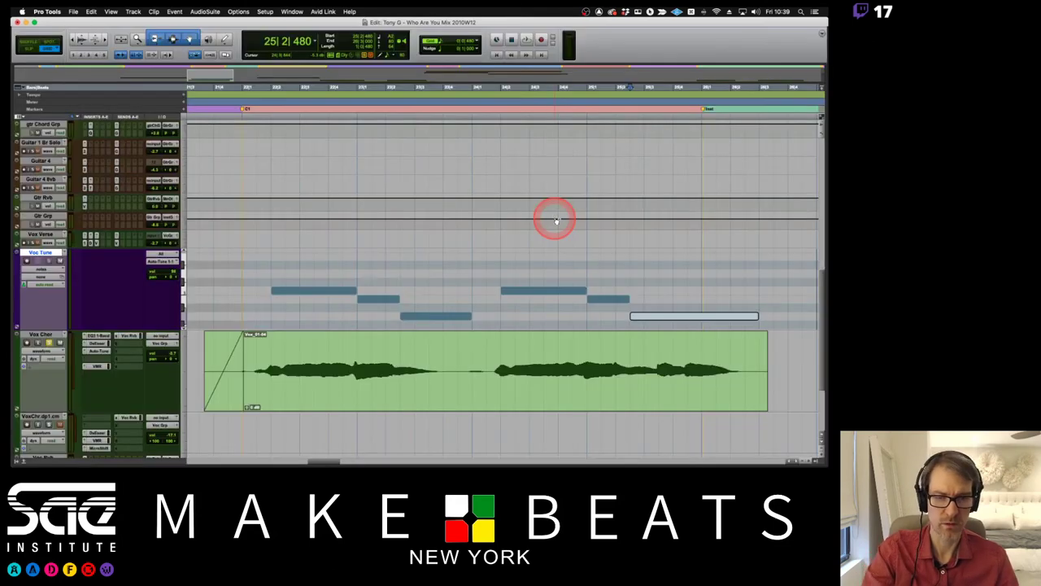
{"action": "left_click_drag", "start_coordinate": [243, 88], "coordinate": [815, 92]}
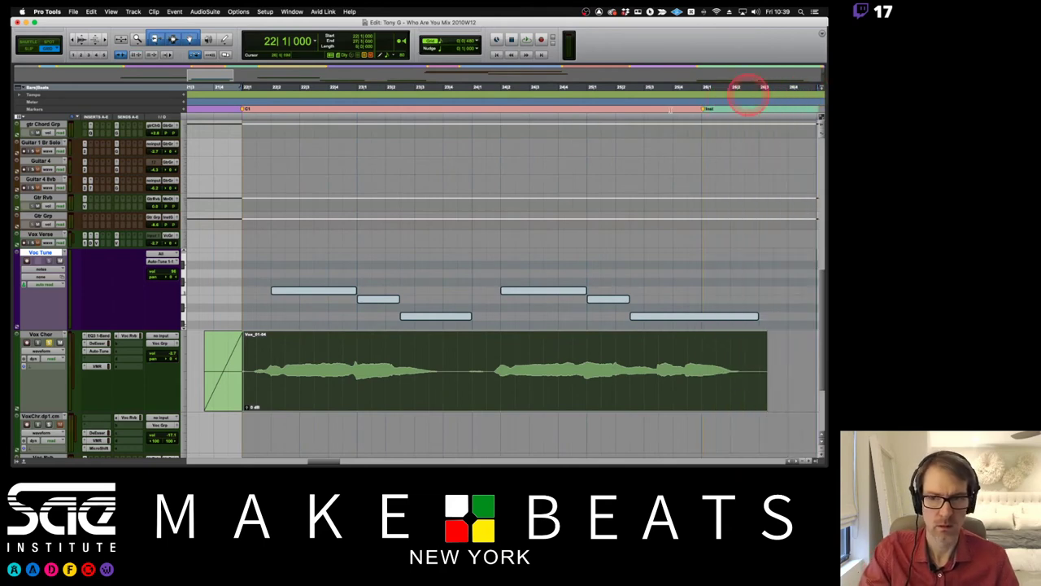
{"action": "key", "text": "space"}
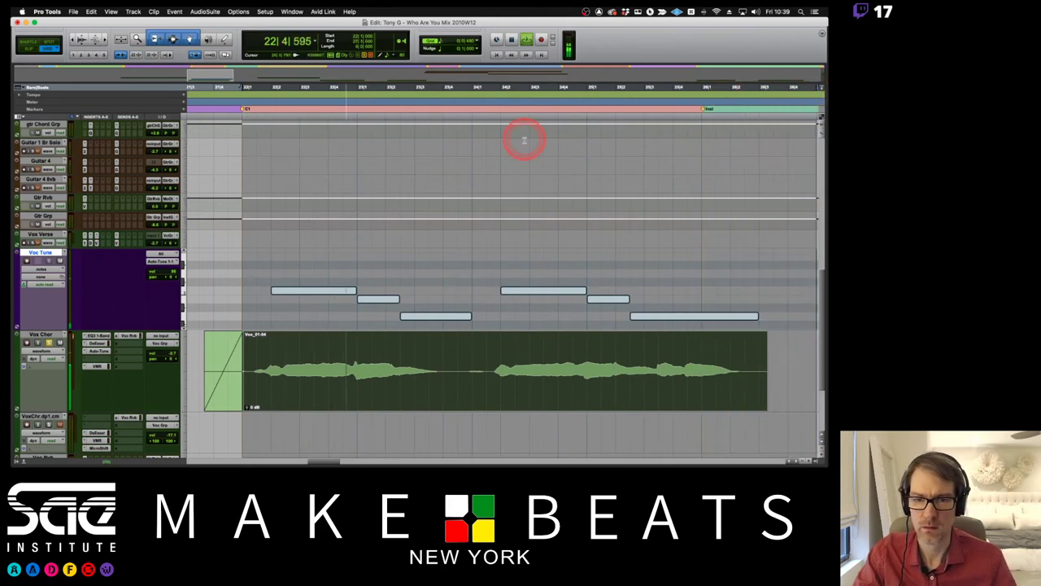
{"action": "key", "text": "super+equal"}
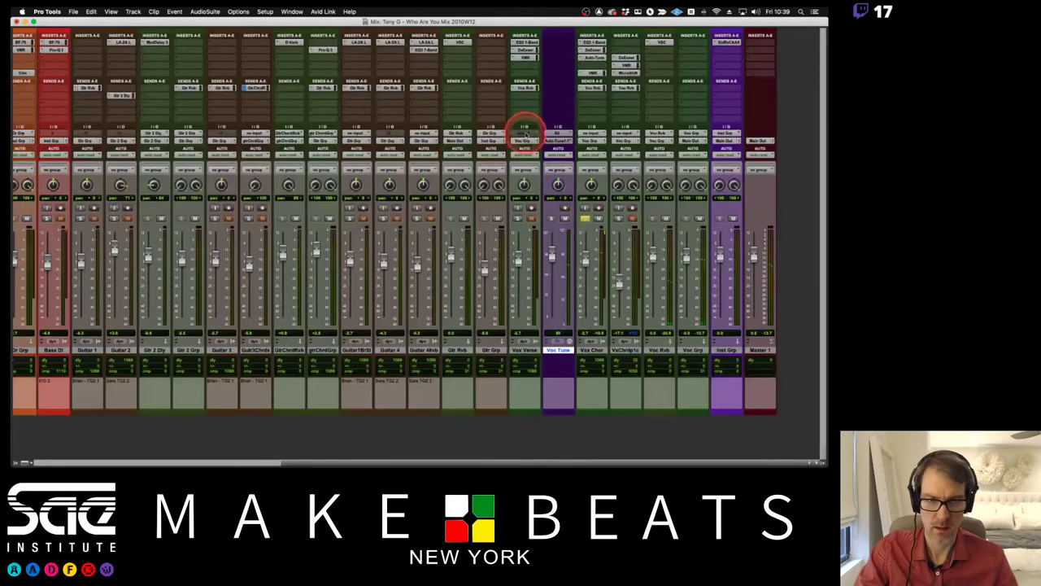
In Vox Chor's Auto-Tune Artist, keep Alto/Tenor input, use the Advanced view, and enable Target Notes.
{"action": "left_click", "coordinate": [594, 59]}
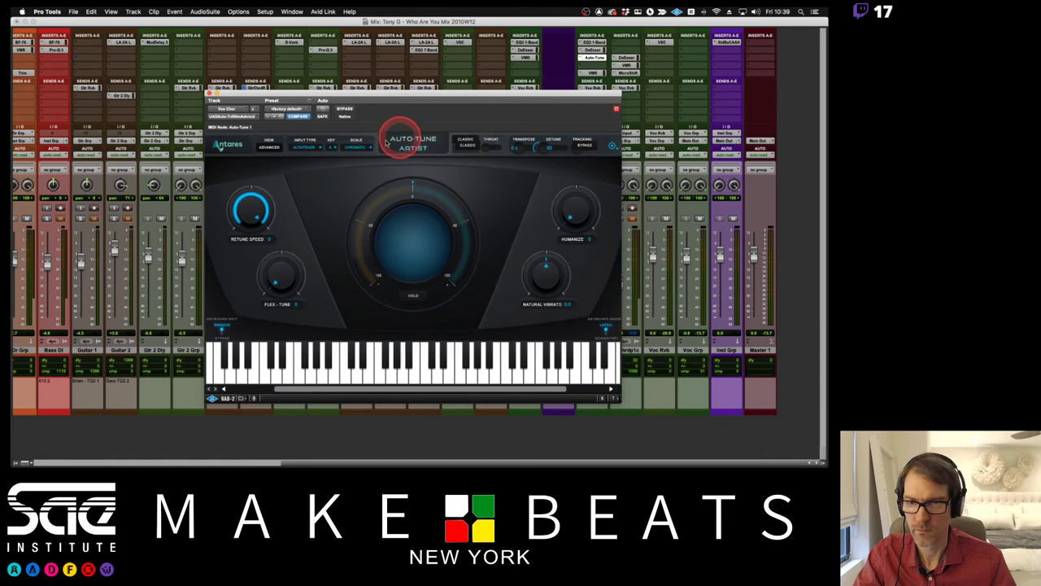
{"action": "left_click", "coordinate": [313, 149]}
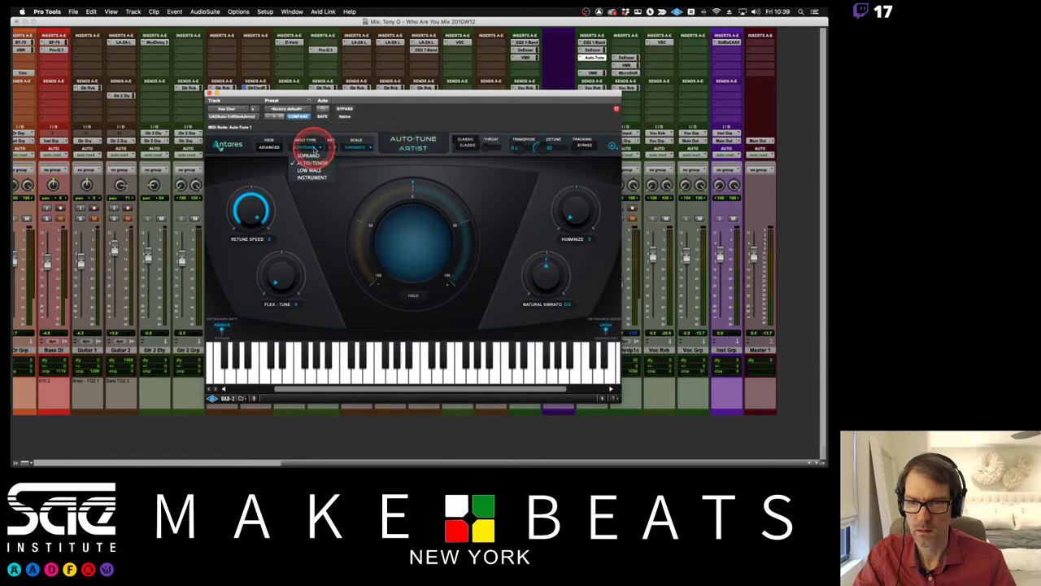
{"action": "left_click", "coordinate": [331, 134]}
{"action": "left_click", "coordinate": [276, 148]}
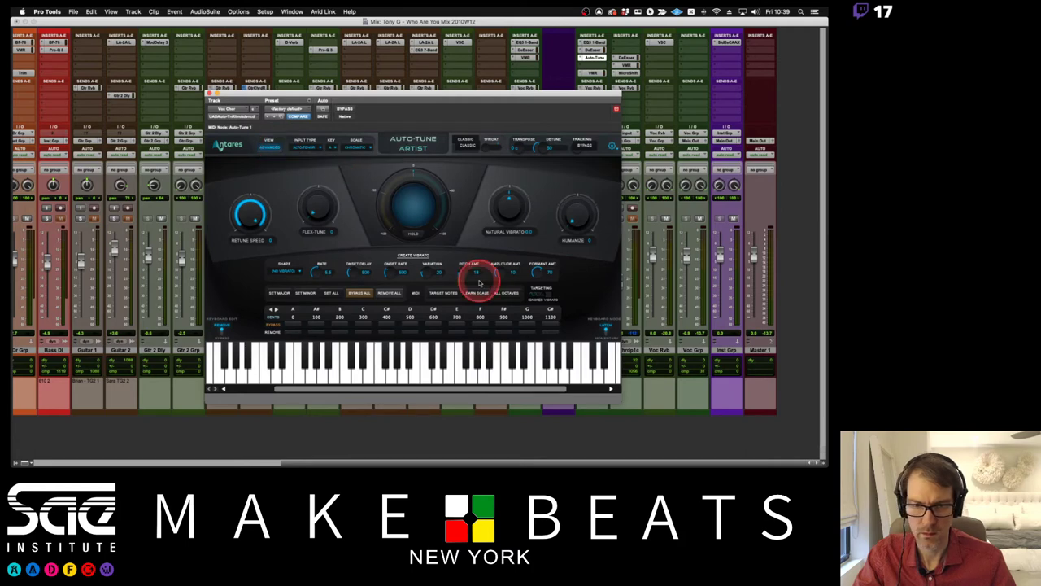
{"action": "left_click", "coordinate": [444, 294]}
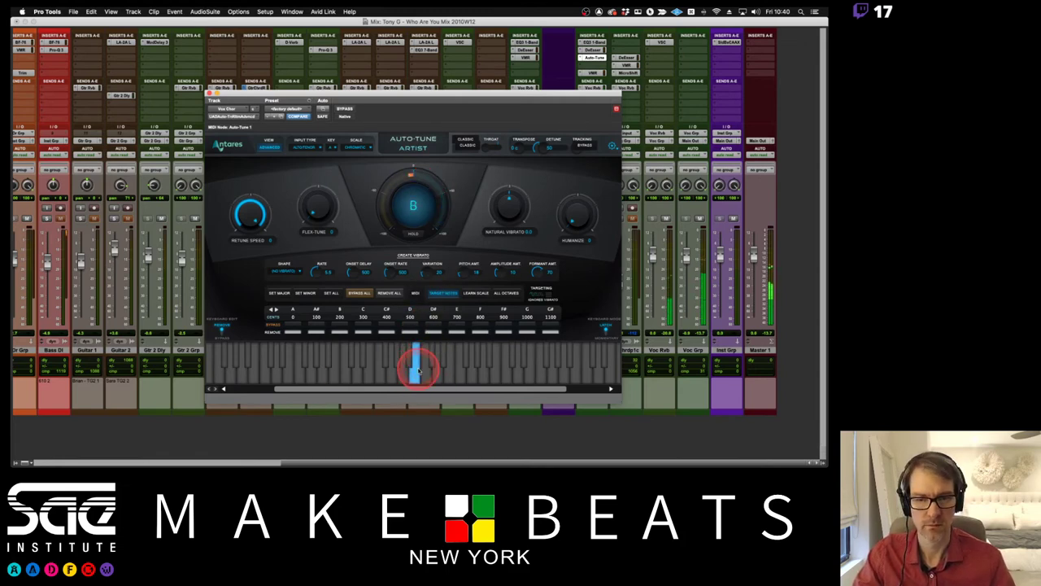
{"action": "left_click", "coordinate": [209, 93]}
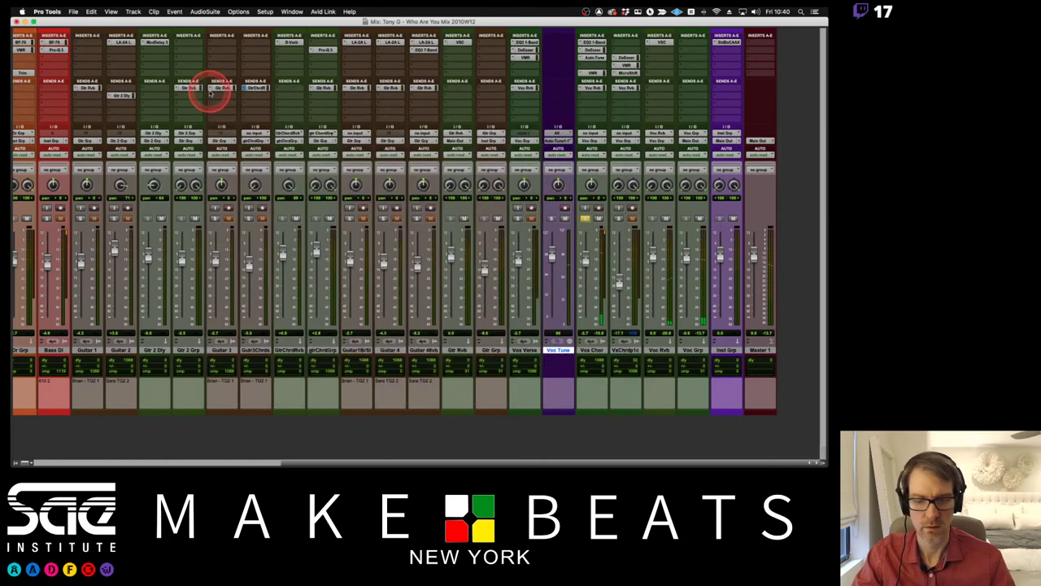
Back in the Edit window, audition the tuned vocal, set the grid to 1/16 note, and choose the Pencil tool.
{"action": "key", "text": "super+equal"}
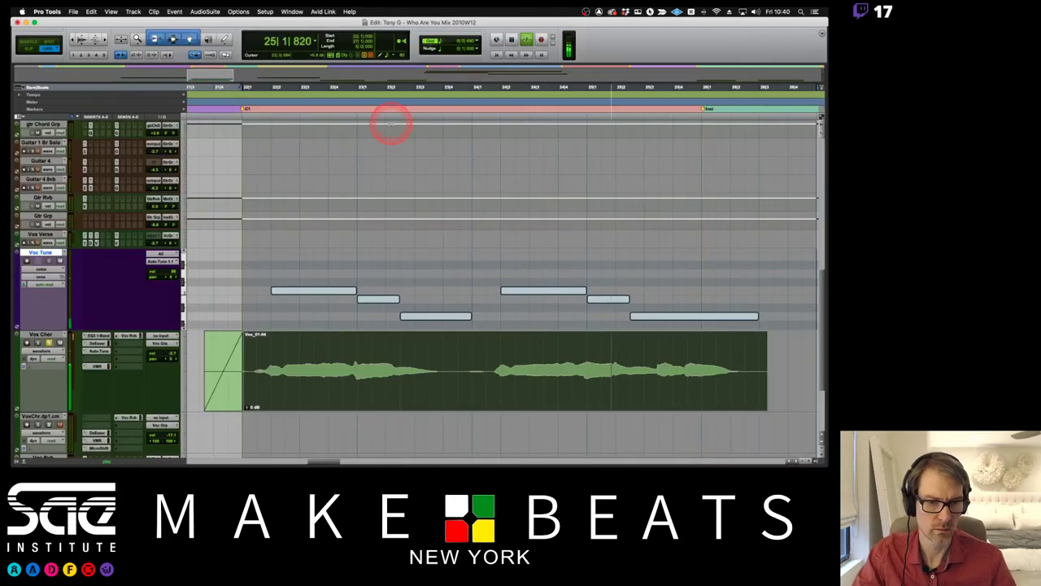
{"action": "left_click", "coordinate": [385, 274]}
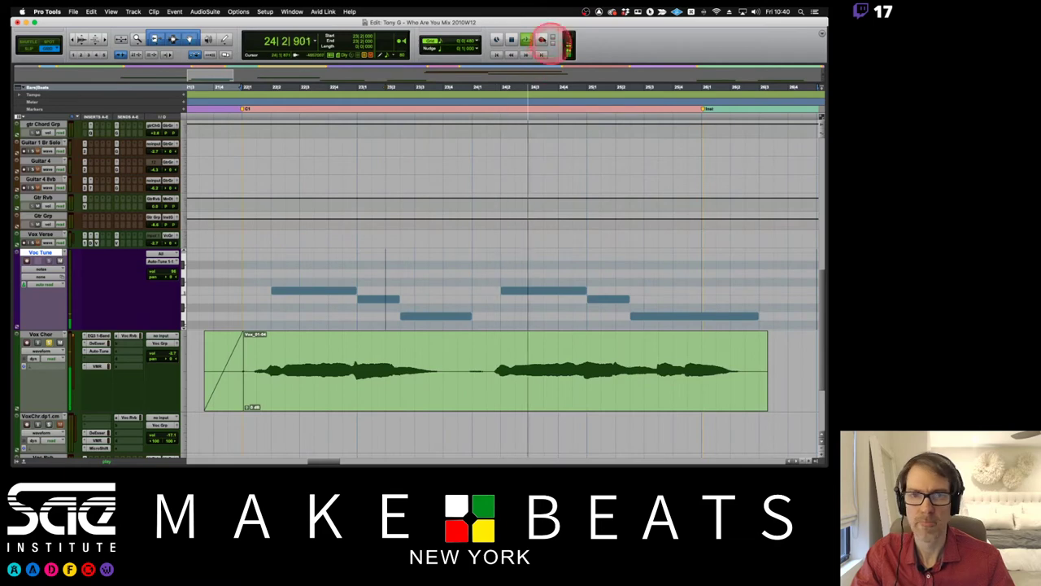
{"action": "left_click", "coordinate": [477, 40]}
{"action": "left_click", "coordinate": [488, 48]}
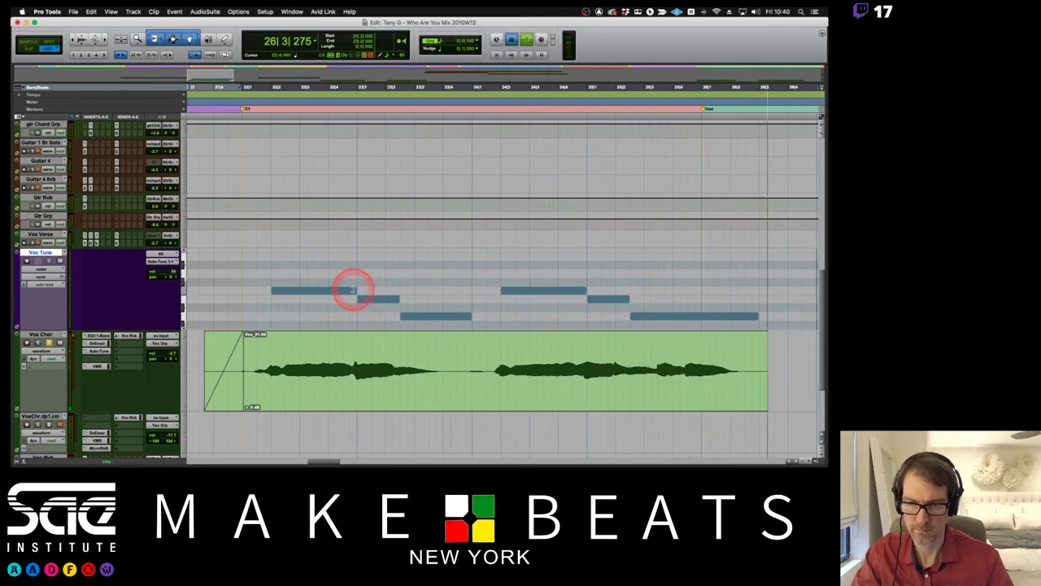
{"action": "key", "text": "space"}
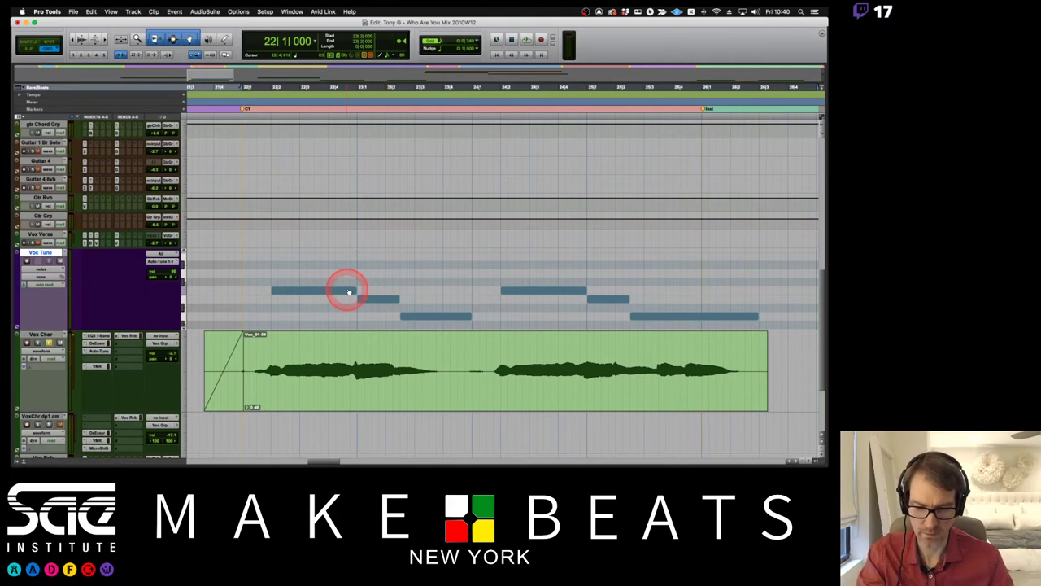
{"action": "key", "text": "F10"}
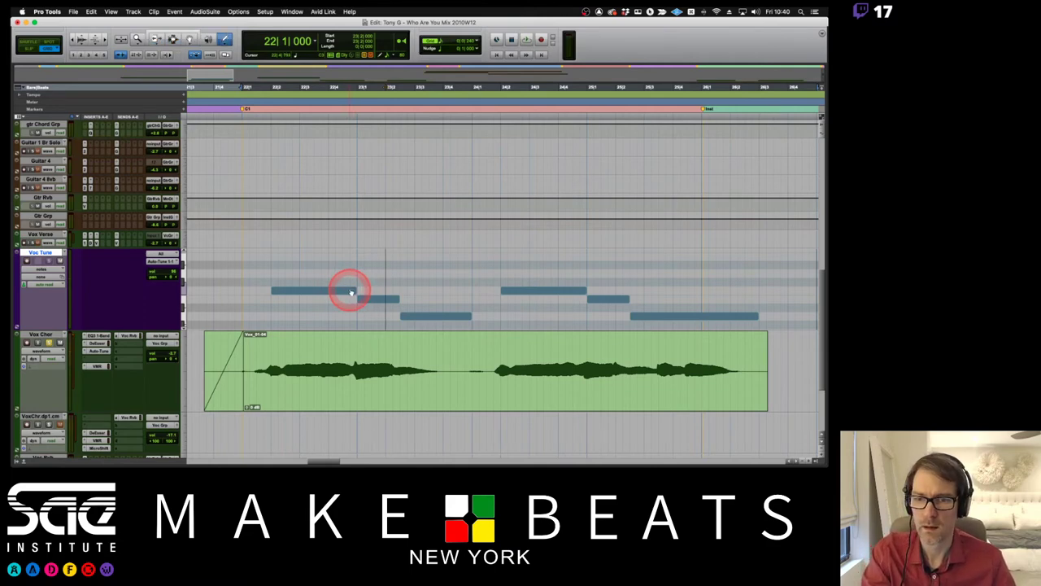
Shorten the first stepped note, add a short higher note after it, and audition.
{"action": "left_click", "coordinate": [352, 291]}
{"action": "left_click_drag", "start_coordinate": [356, 290], "coordinate": [305, 292]}
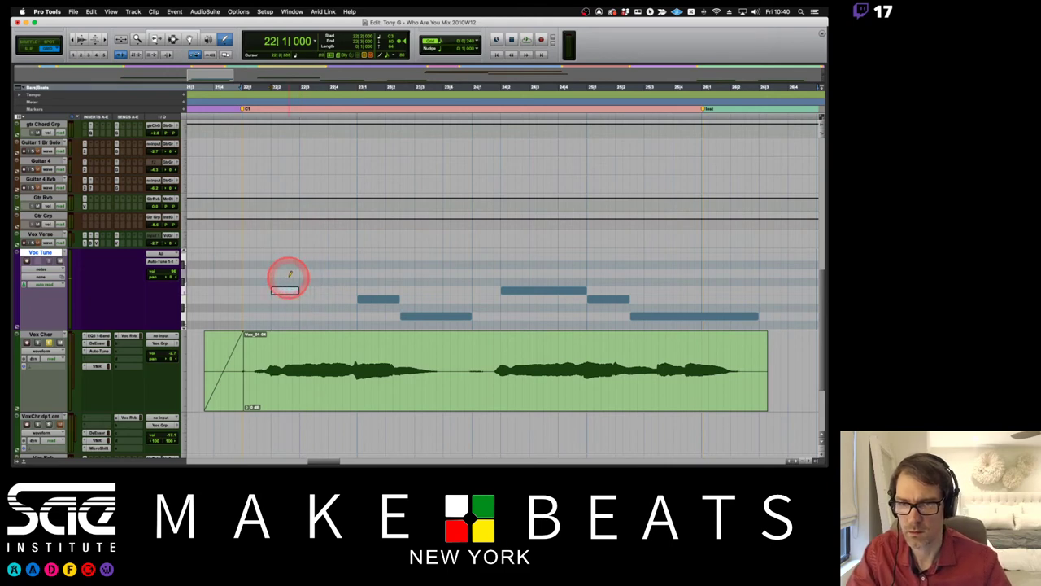
{"action": "left_click", "coordinate": [302, 273]}
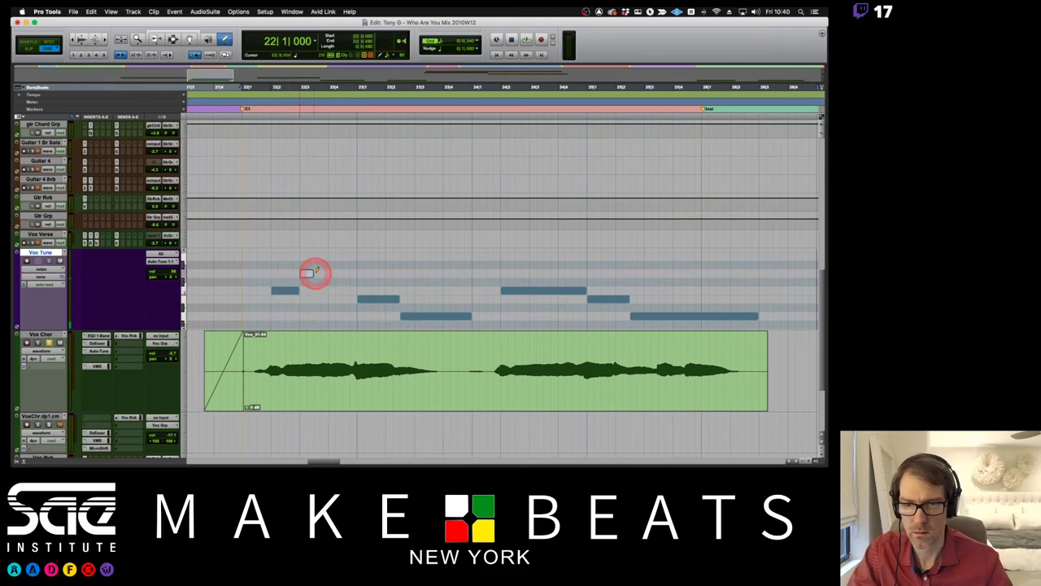
{"action": "left_click", "coordinate": [318, 256]}
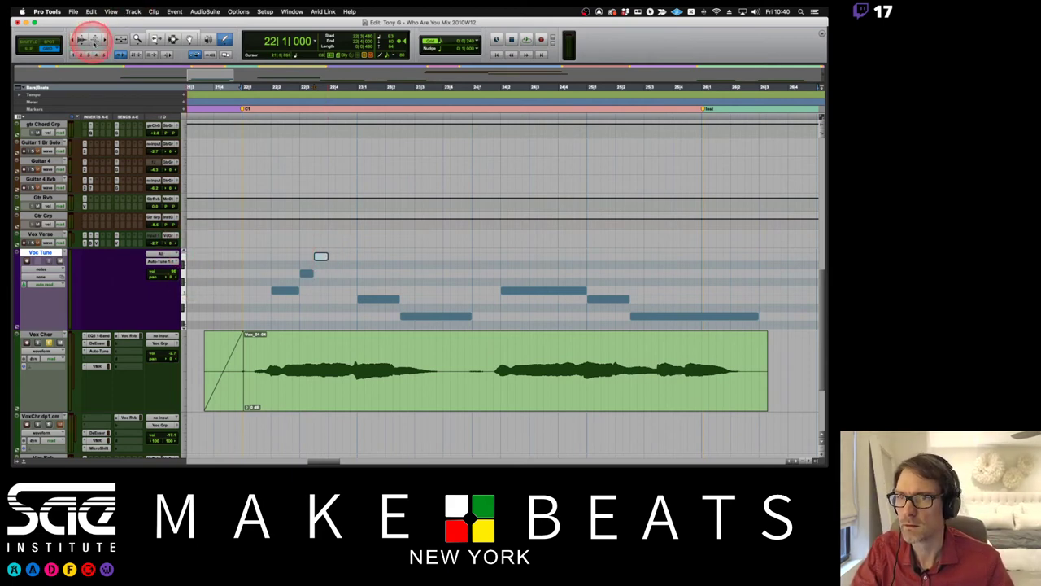
{"action": "left_click", "coordinate": [92, 37]}
{"action": "left_click_drag", "start_coordinate": [180, 283], "coordinate": [186, 298]}
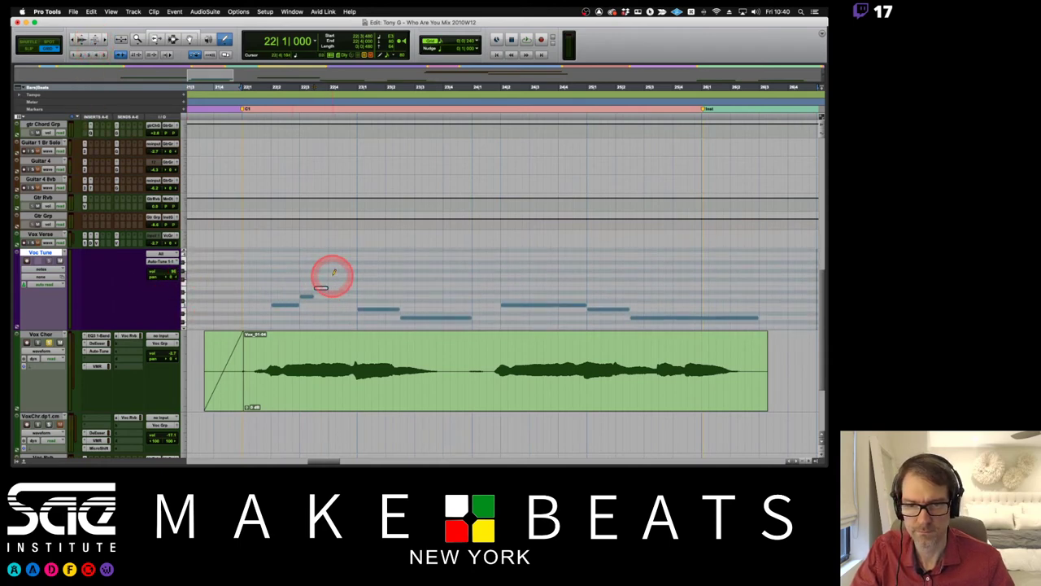
{"action": "left_click_drag", "start_coordinate": [334, 274], "coordinate": [373, 304]}
{"action": "key", "text": "space"}
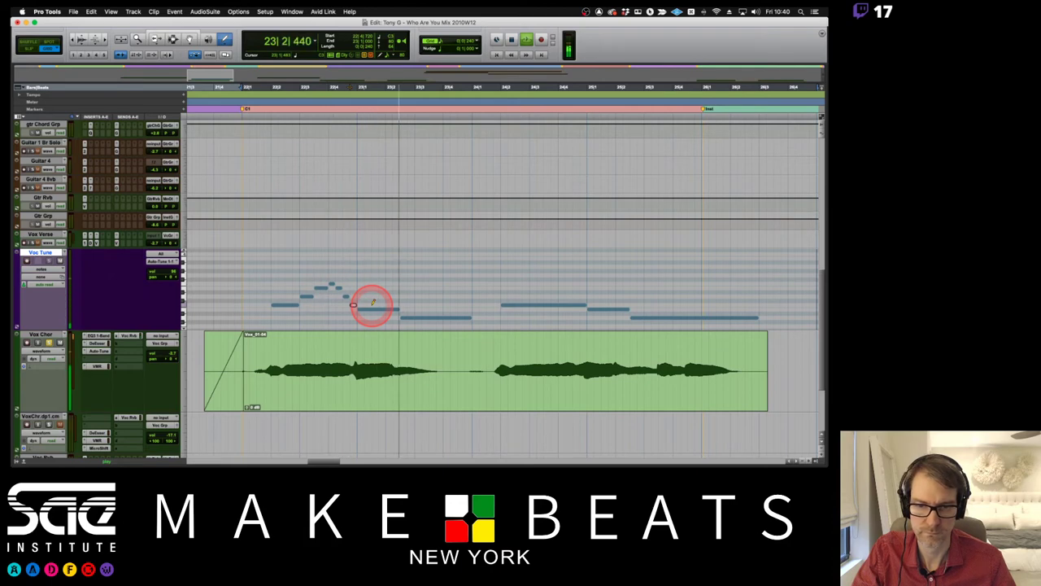
{"action": "key", "text": "space"}
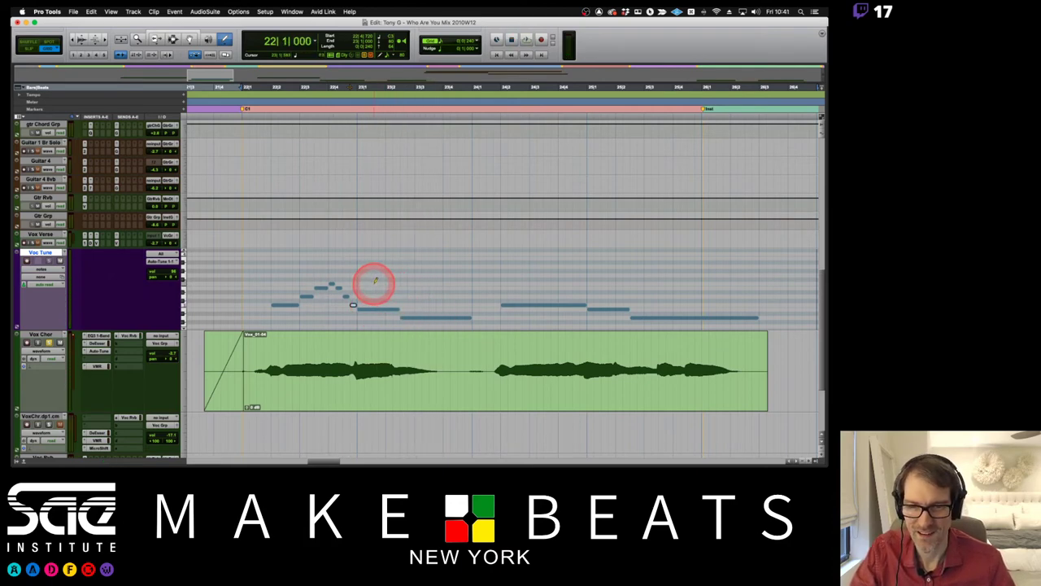
Draw a short falling run after the peak, set the grid to 1/32, and zoom into the second phrase.
{"action": "left_click_drag", "start_coordinate": [374, 280], "coordinate": [389, 296]}
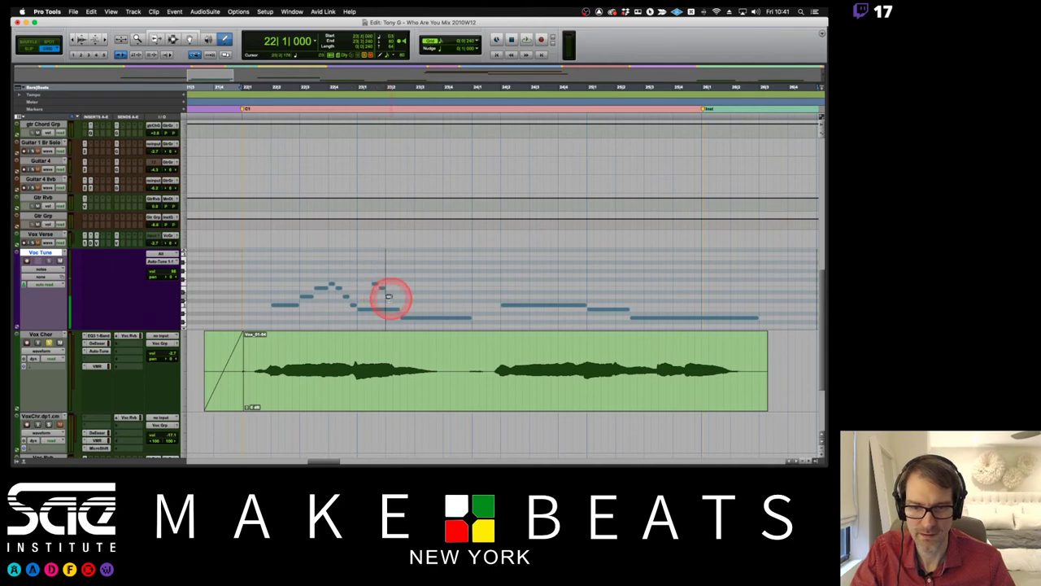
{"action": "left_click", "coordinate": [366, 309]}
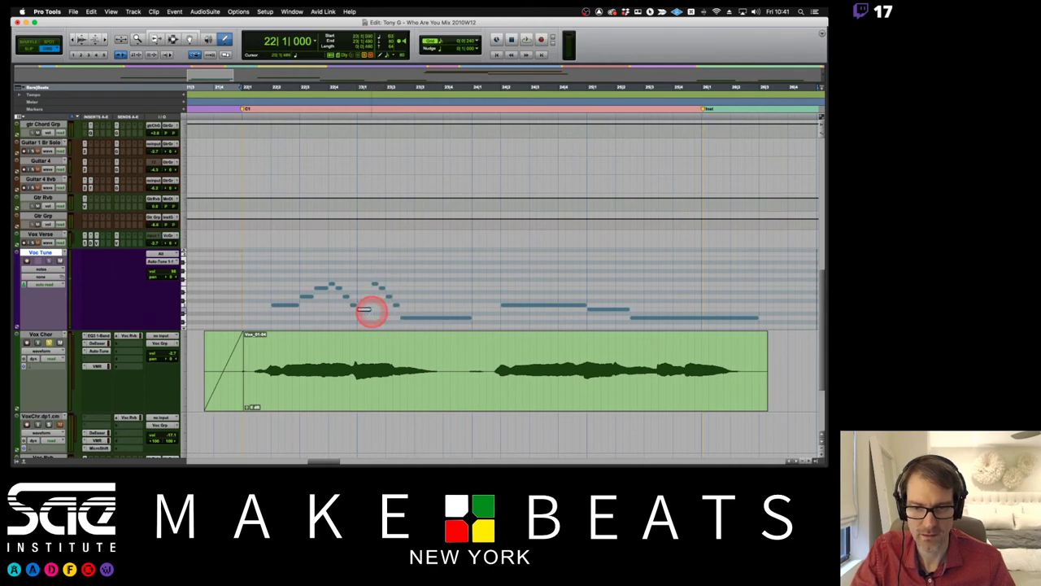
{"action": "left_click", "coordinate": [479, 43]}
{"action": "left_click", "coordinate": [496, 70]}
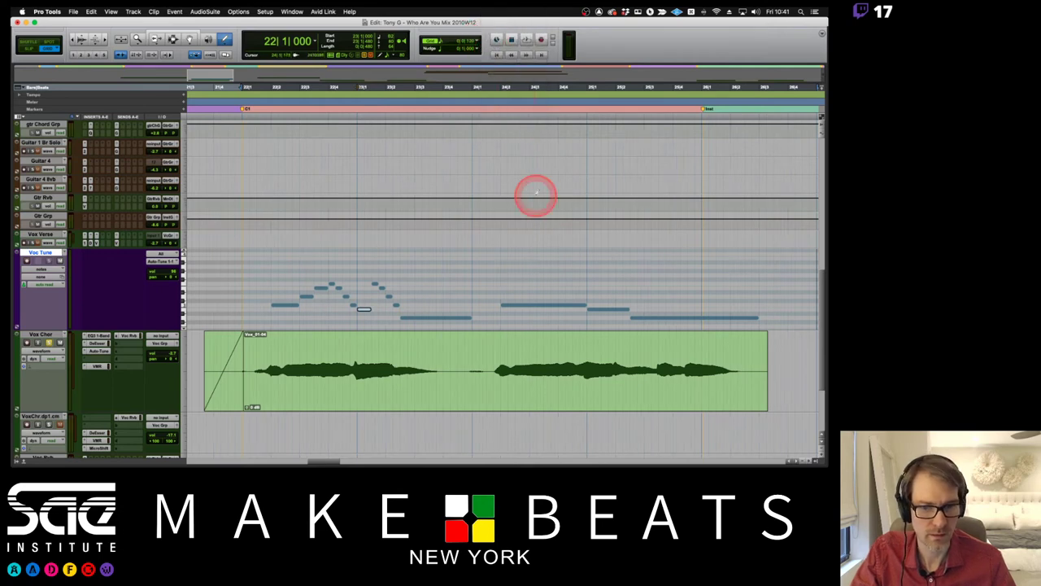
{"action": "left_click", "coordinate": [531, 297]}
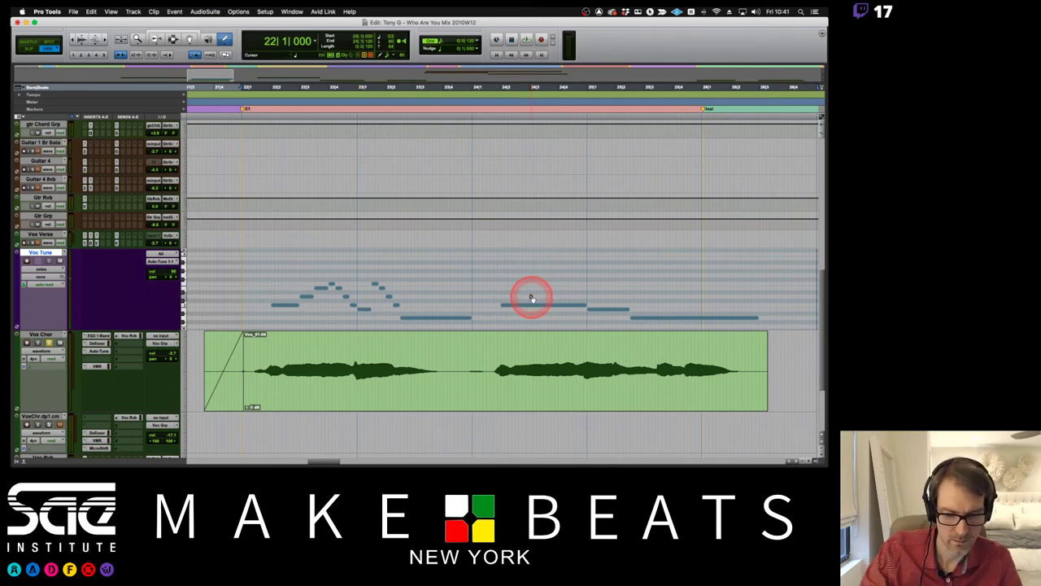
{"action": "key", "text": "super+bracketright"}
Draw a rising staircase of notes into the second phrase and continue the arc downward.
{"action": "scroll", "coordinate": [530, 298], "scroll_direction": "right", "scroll_amount": 3}
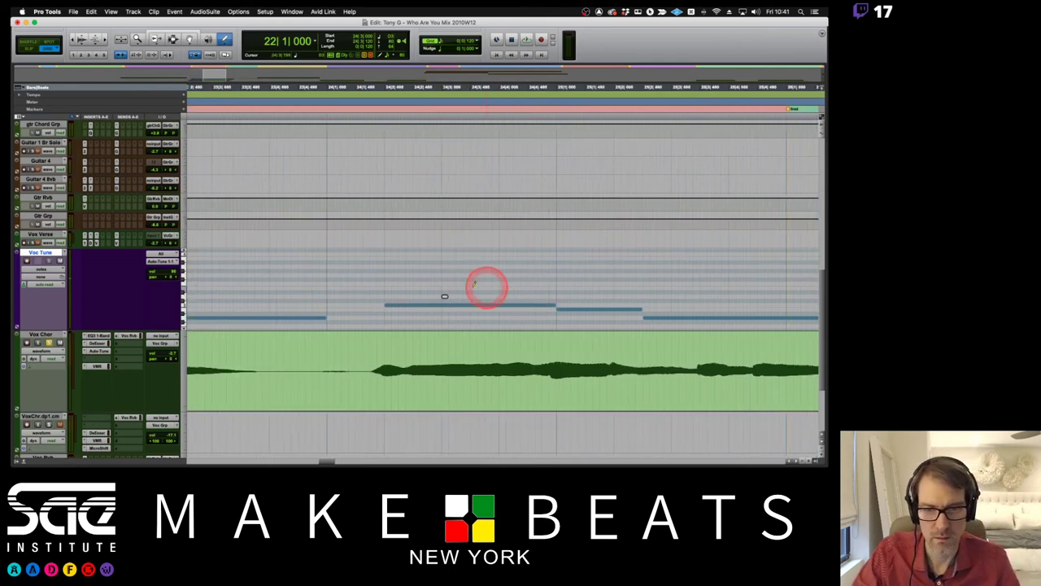
{"action": "mouse_move", "coordinate": [453, 289]}
{"action": "left_mouse_down"}
{"action": "mouse_move", "coordinate": [488, 252]}
{"action": "mouse_move", "coordinate": [512, 269]}
{"action": "mouse_move", "coordinate": [476, 286]}
{"action": "mouse_move", "coordinate": [334, 273]}
{"action": "mouse_move", "coordinate": [157, 287]}
{"action": "mouse_move", "coordinate": [186, 270]}
{"action": "left_mouse_up"}
{"action": "scroll", "coordinate": [509, 274], "scroll_direction": "up", "scroll_amount": 1}
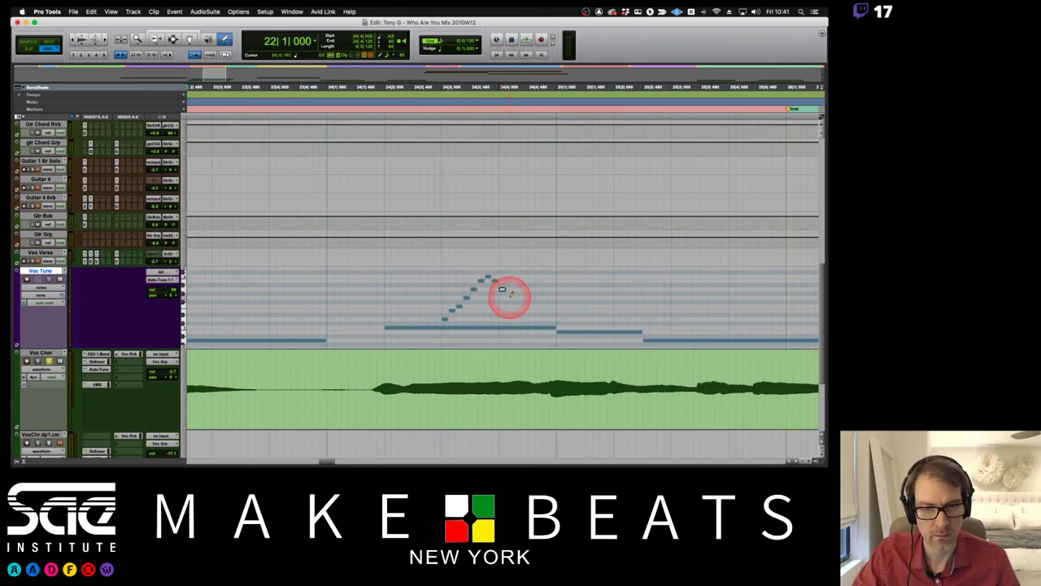
{"action": "mouse_move", "coordinate": [509, 298]}
{"action": "left_mouse_down"}
{"action": "mouse_move", "coordinate": [545, 318]}
{"action": "mouse_move", "coordinate": [553, 306]}
{"action": "mouse_move", "coordinate": [565, 326]}
{"action": "mouse_move", "coordinate": [445, 327]}
{"action": "mouse_move", "coordinate": [474, 325]}
{"action": "left_mouse_up"}
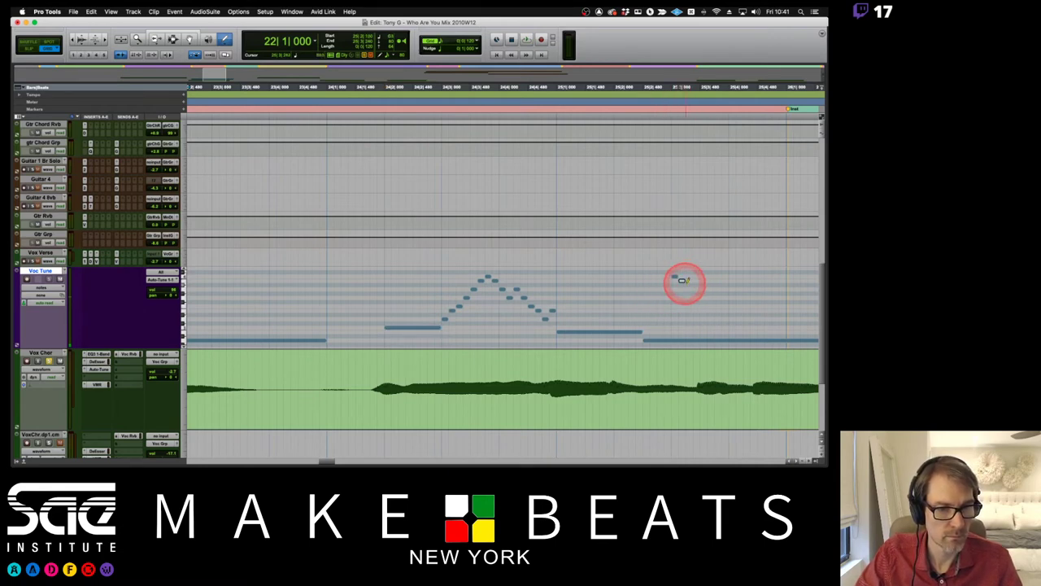
{"action": "mouse_move", "coordinate": [689, 290]}
{"action": "left_mouse_down"}
{"action": "mouse_move", "coordinate": [724, 326]}
{"action": "mouse_move", "coordinate": [742, 328]}
{"action": "left_mouse_up"}
Shorten the long final note, add rising then falling runs at the end, and play back.
{"action": "scroll", "coordinate": [741, 328], "scroll_direction": "right", "scroll_amount": 5}
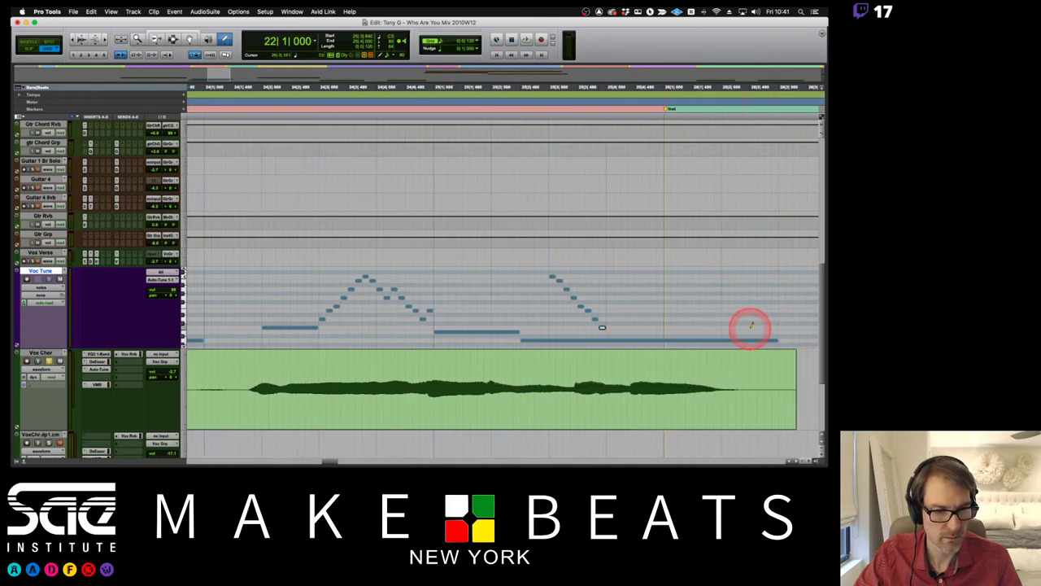
{"action": "left_click_drag", "start_coordinate": [781, 337], "coordinate": [609, 336]}
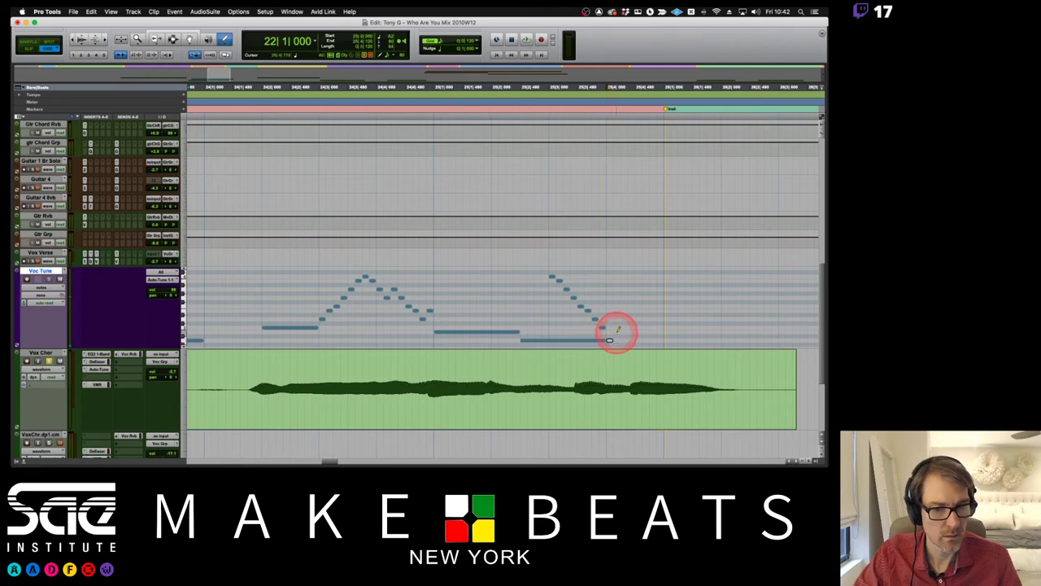
{"action": "left_click_drag", "start_coordinate": [617, 333], "coordinate": [666, 286]}
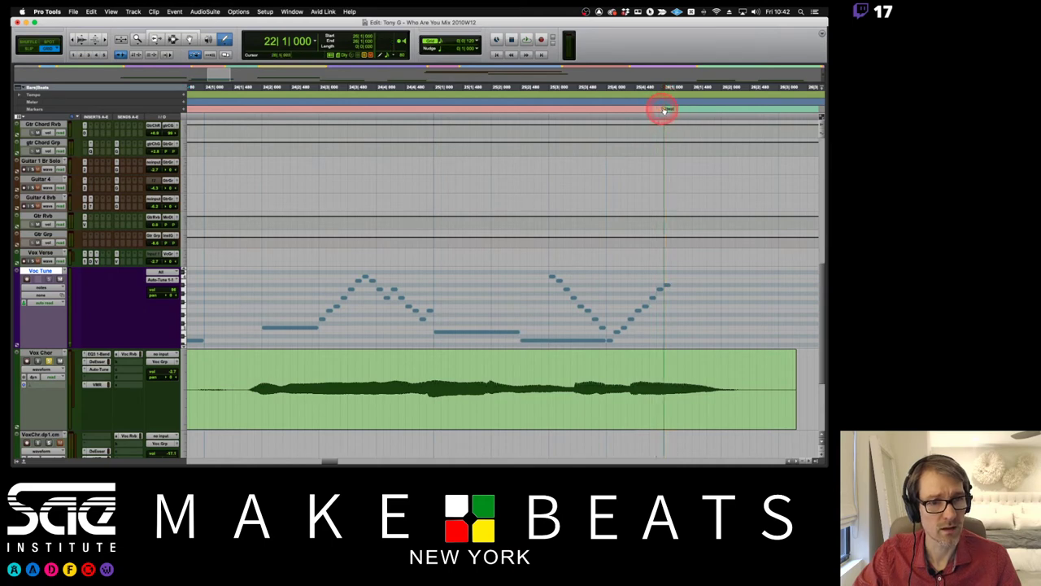
{"action": "mouse_move", "coordinate": [683, 279]}
{"action": "left_mouse_down"}
{"action": "mouse_move", "coordinate": [682, 304]}
{"action": "mouse_move", "coordinate": [711, 333]}
{"action": "left_mouse_up"}
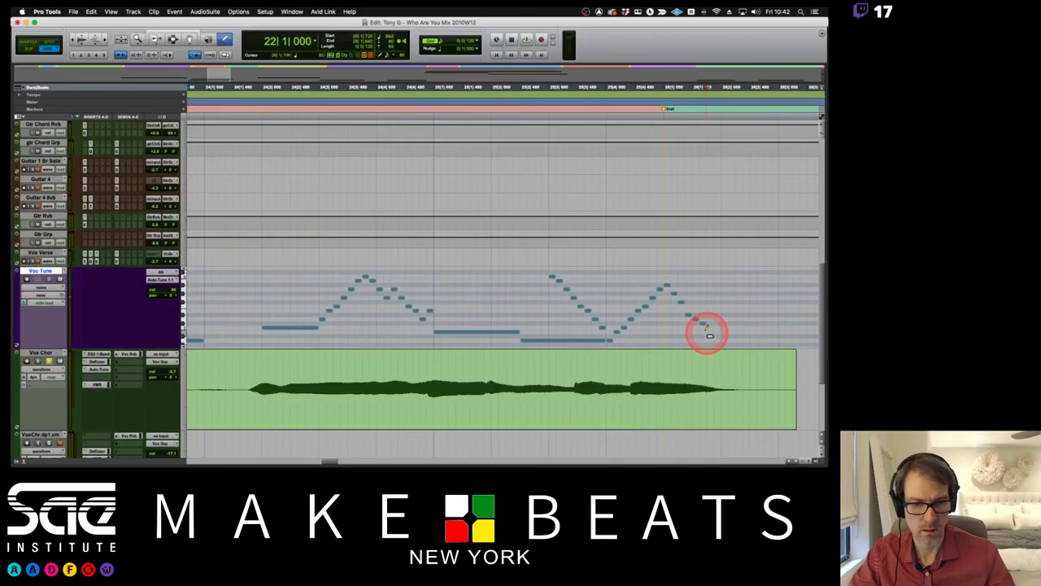
{"action": "left_click_drag", "start_coordinate": [706, 327], "coordinate": [555, 338]}
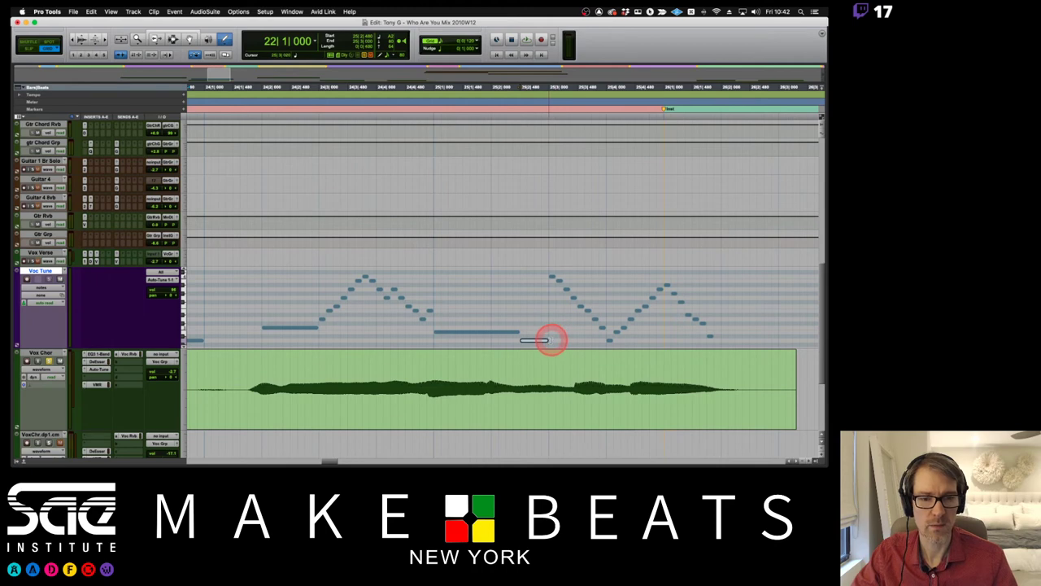
{"action": "key", "text": "space"}
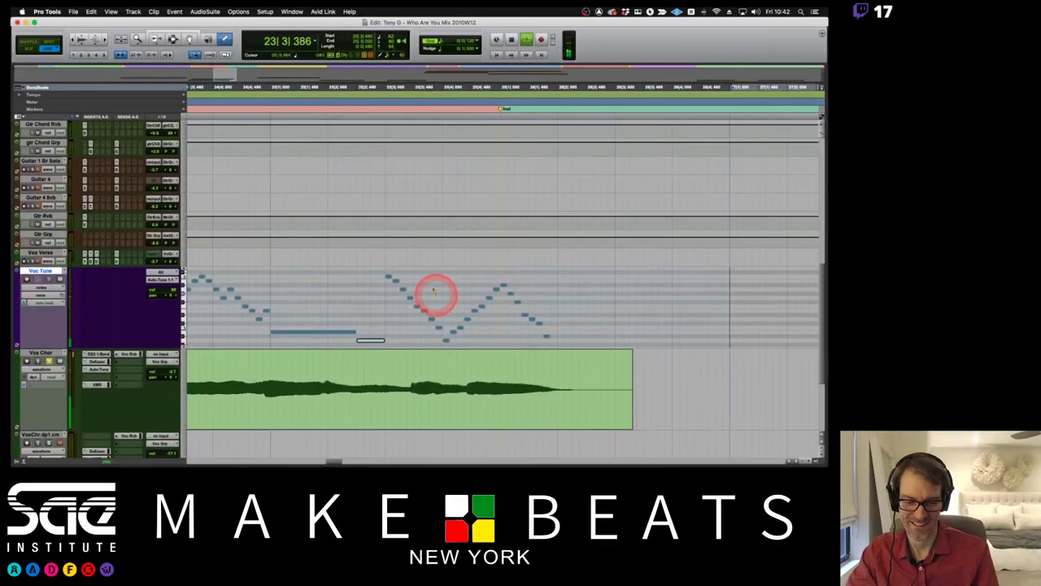
Stop playback and set the grid to 1 bar.
{"action": "key", "text": "r"}
{"action": "key", "text": "r"}
{"action": "key", "text": "r"}
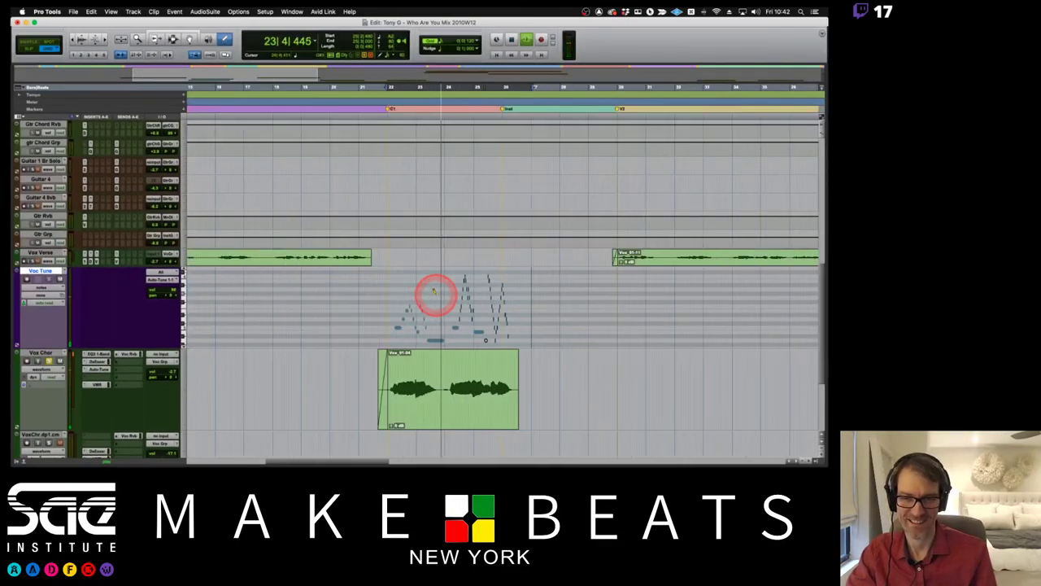
{"action": "key", "text": "t"}
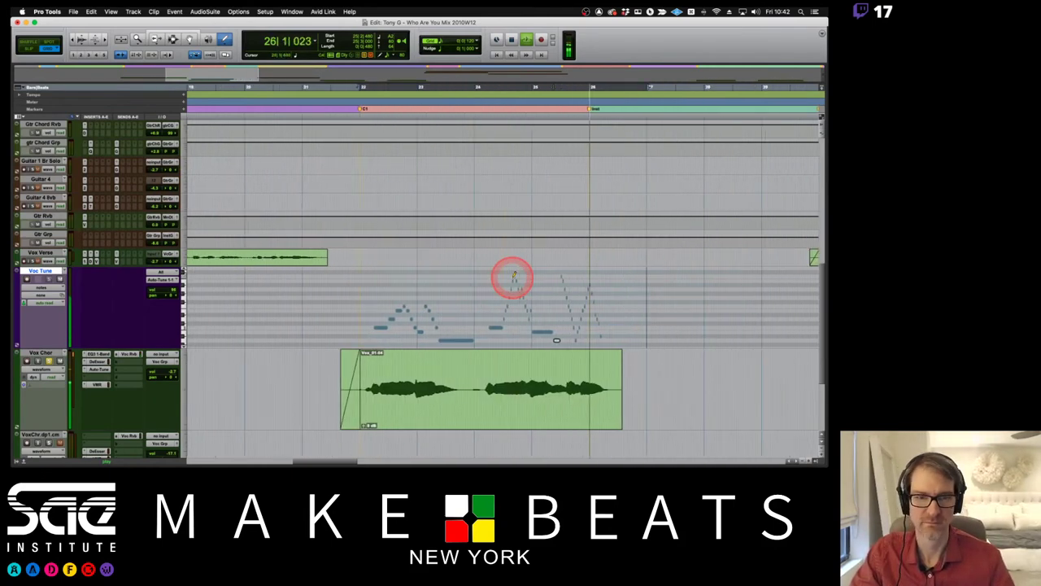
{"action": "key", "text": "space"}
{"action": "left_click", "coordinate": [475, 39]}
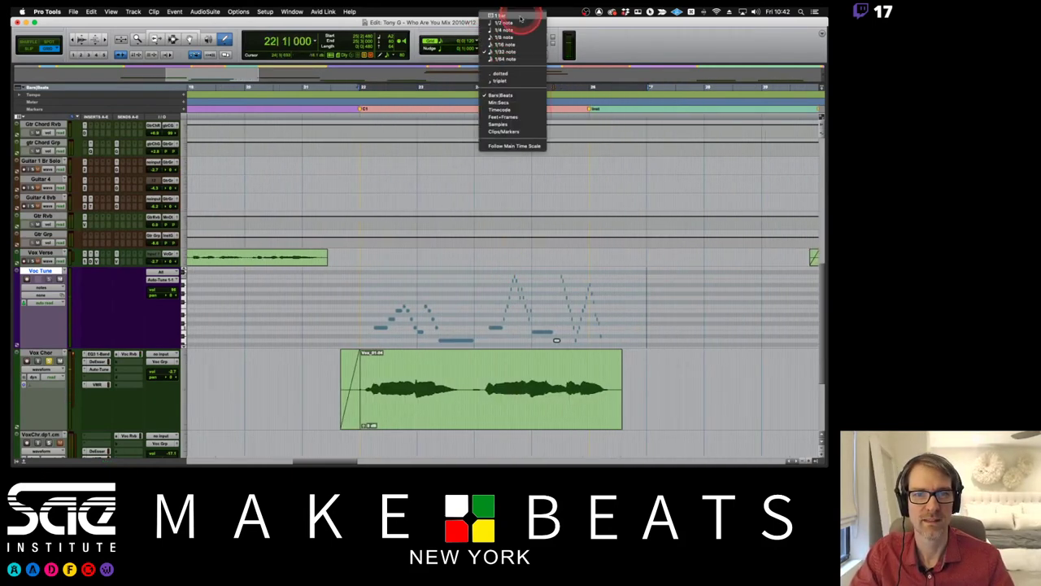
{"action": "left_click", "coordinate": [513, 16]}
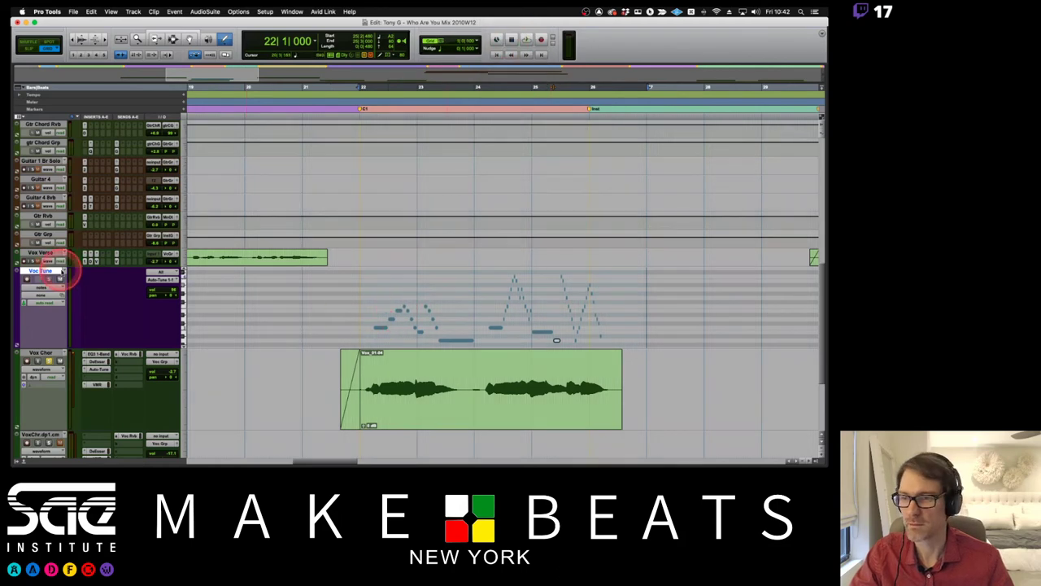
Show the Voc Tune track as clips and switch to the Smart Tool, zoomed in on the clip.
{"action": "left_click", "coordinate": [49, 287]}
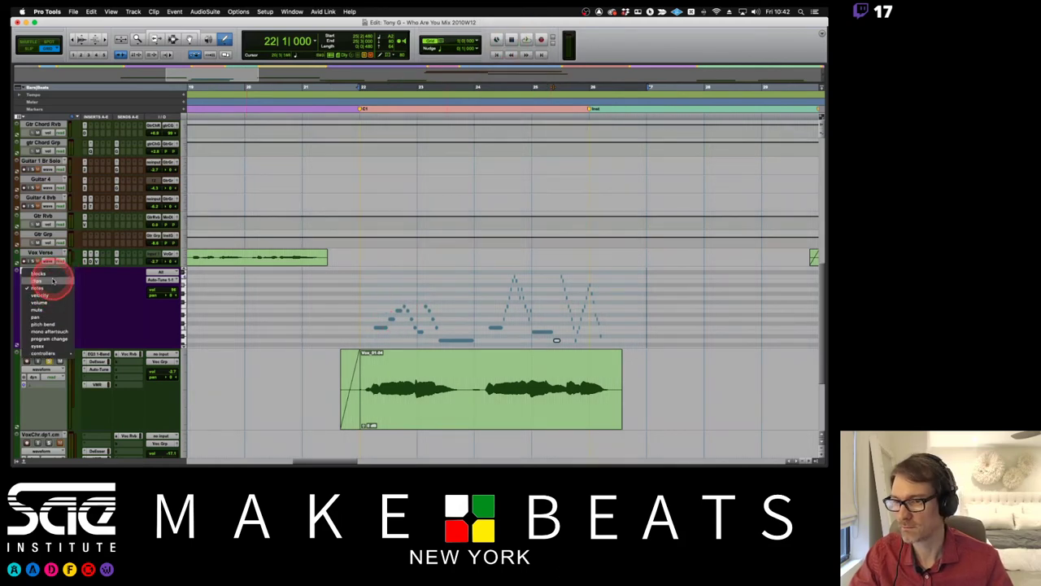
{"action": "left_click", "coordinate": [52, 281]}
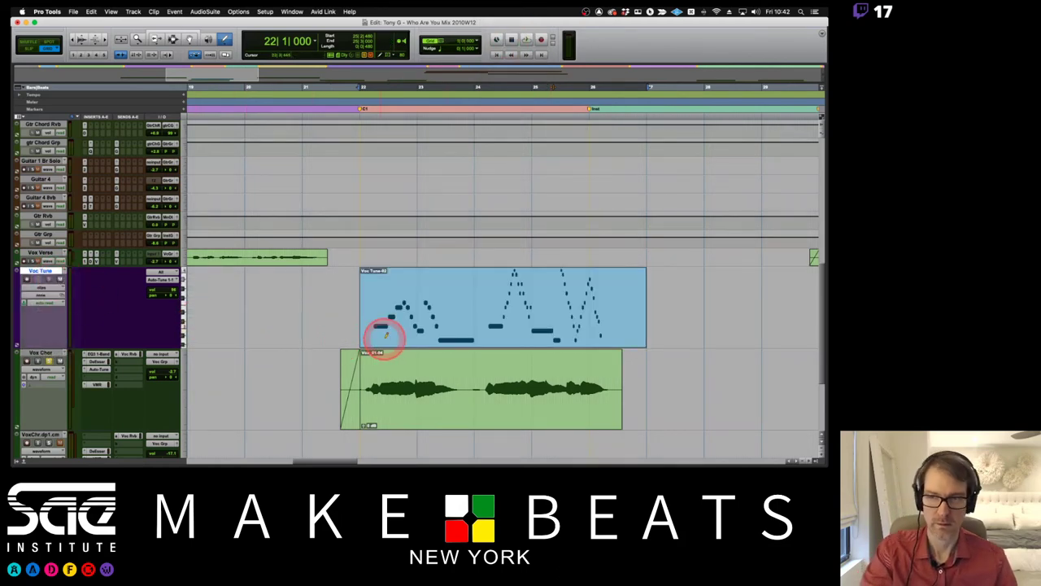
{"action": "key", "text": "super+7"}
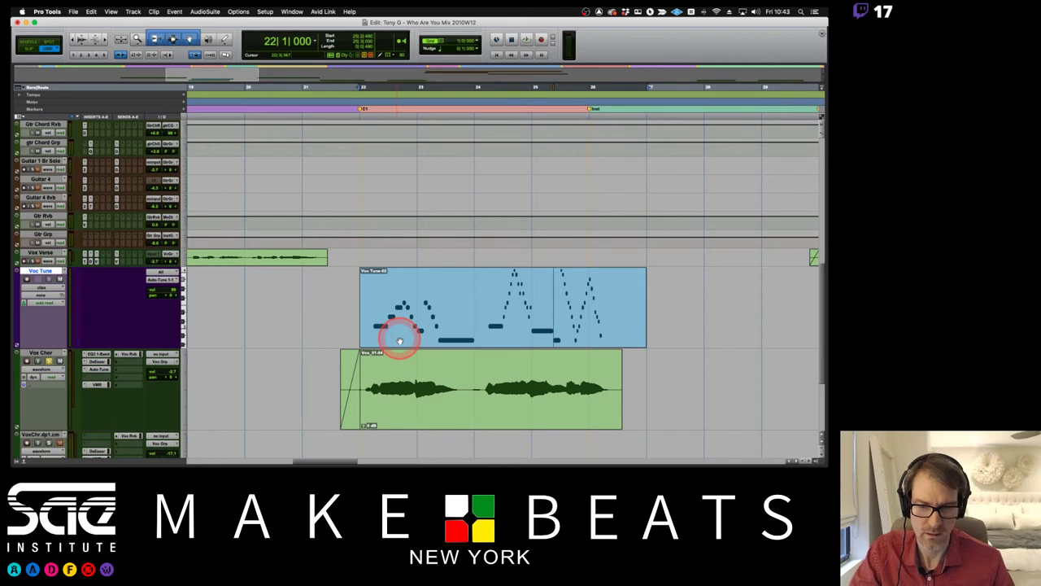
{"action": "key", "text": "super+bracketright"}
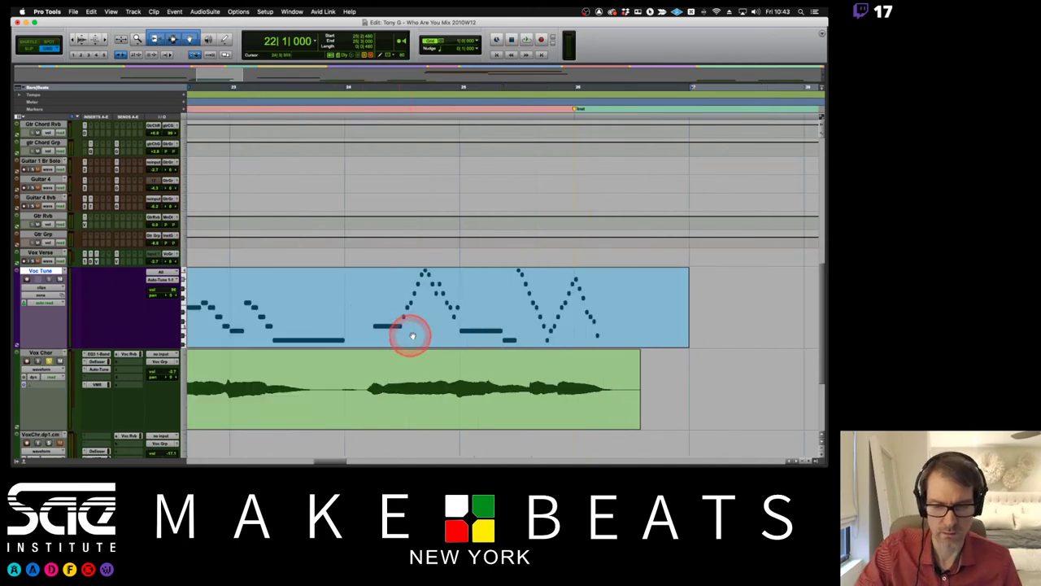
{"action": "scroll", "coordinate": [412, 333], "scroll_direction": "left", "scroll_amount": 5}
{"action": "scroll", "coordinate": [412, 335], "scroll_direction": "left", "scroll_amount": 2}
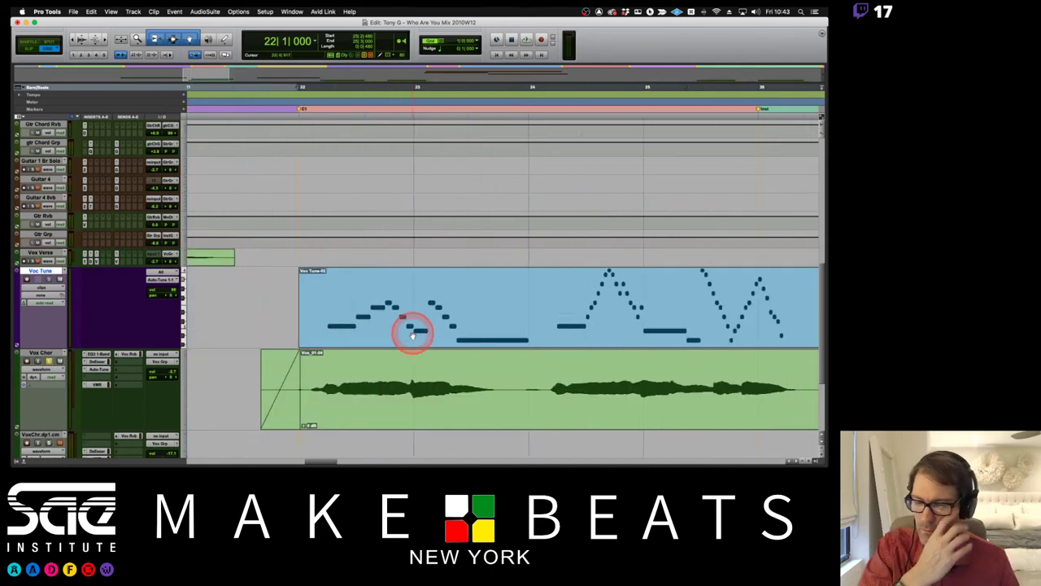
{"action": "scroll", "coordinate": [413, 335], "scroll_direction": "right", "scroll_amount": 2}
{"action": "scroll", "coordinate": [409, 334], "scroll_direction": "left", "scroll_amount": 2}
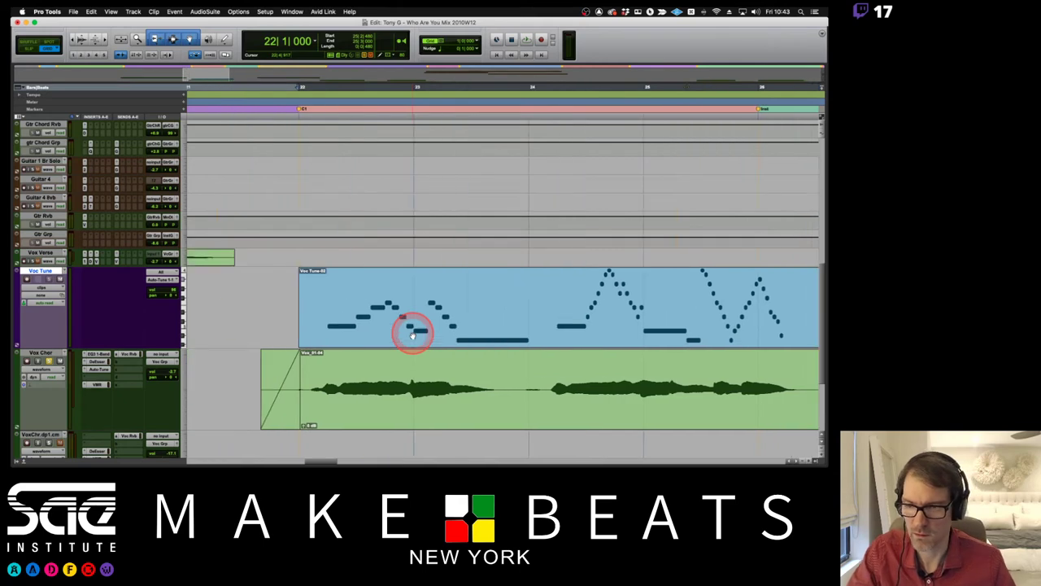
Show the Voc Tune notes and delete the rising, peaked and V-shaped note runs.
{"action": "left_click", "coordinate": [47, 289]}
{"action": "left_click", "coordinate": [37, 295]}
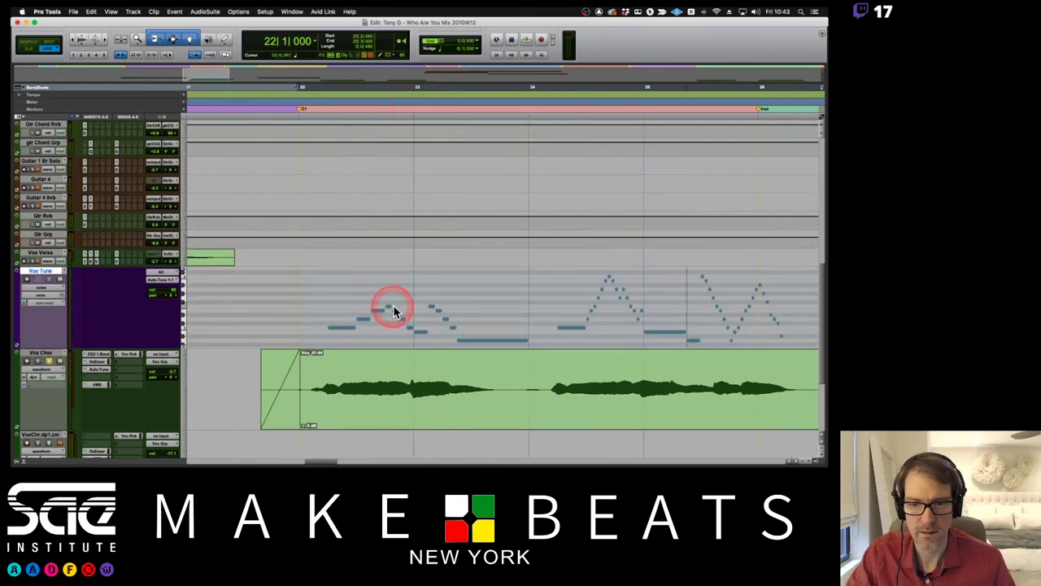
{"action": "left_click_drag", "start_coordinate": [387, 297], "coordinate": [449, 339]}
{"action": "key", "text": "Delete"}
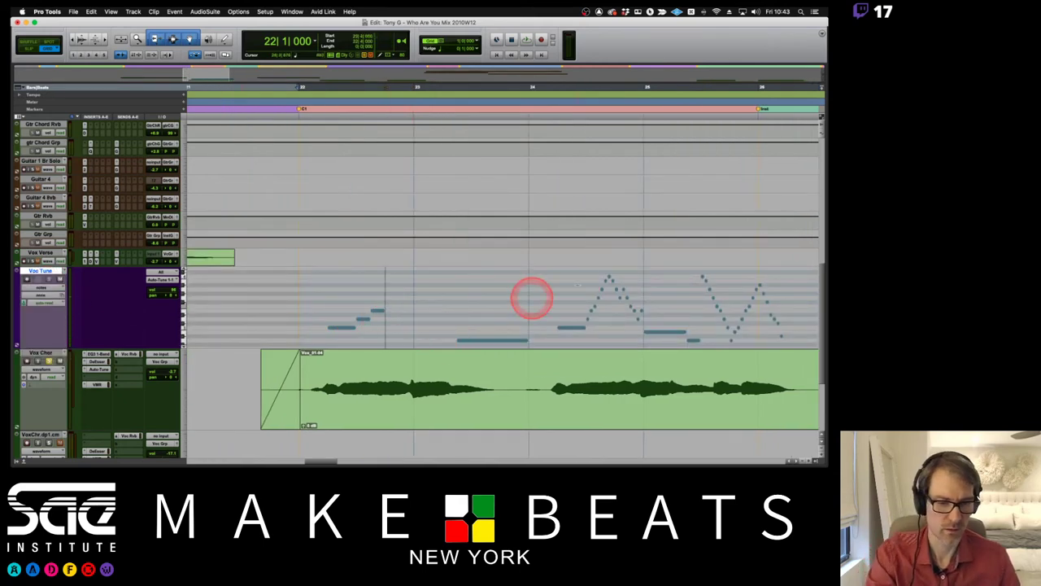
{"action": "left_click_drag", "start_coordinate": [586, 269], "coordinate": [648, 338]}
{"action": "key", "text": "Delete"}
{"action": "left_click_drag", "start_coordinate": [700, 271], "coordinate": [795, 334]}
{"action": "key", "text": "Delete"}
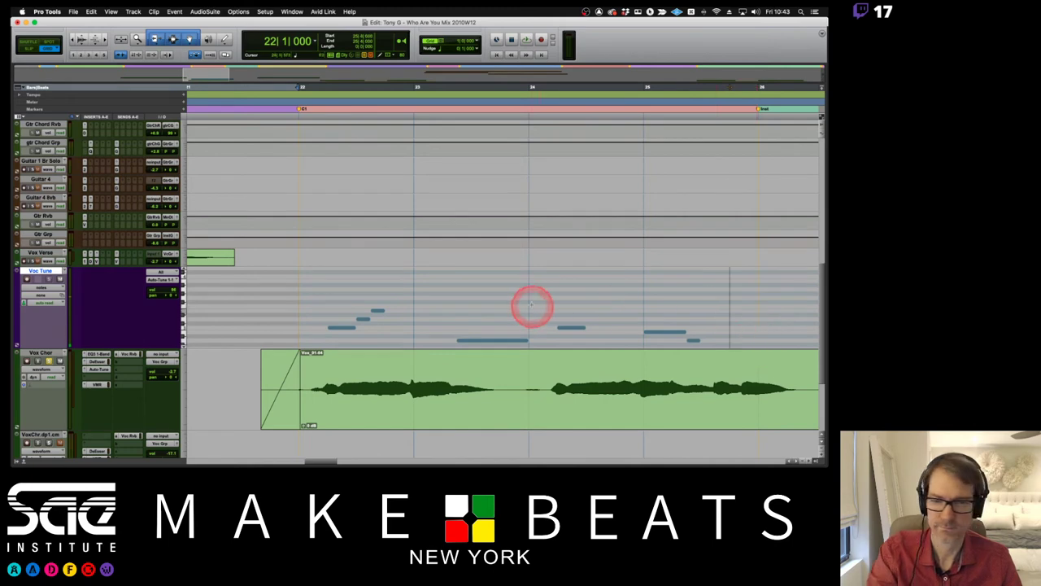
Stretch the short opening note to bar 23, set Grid to 1/8 note, and lengthen the next note.
{"action": "left_click", "coordinate": [372, 314]}
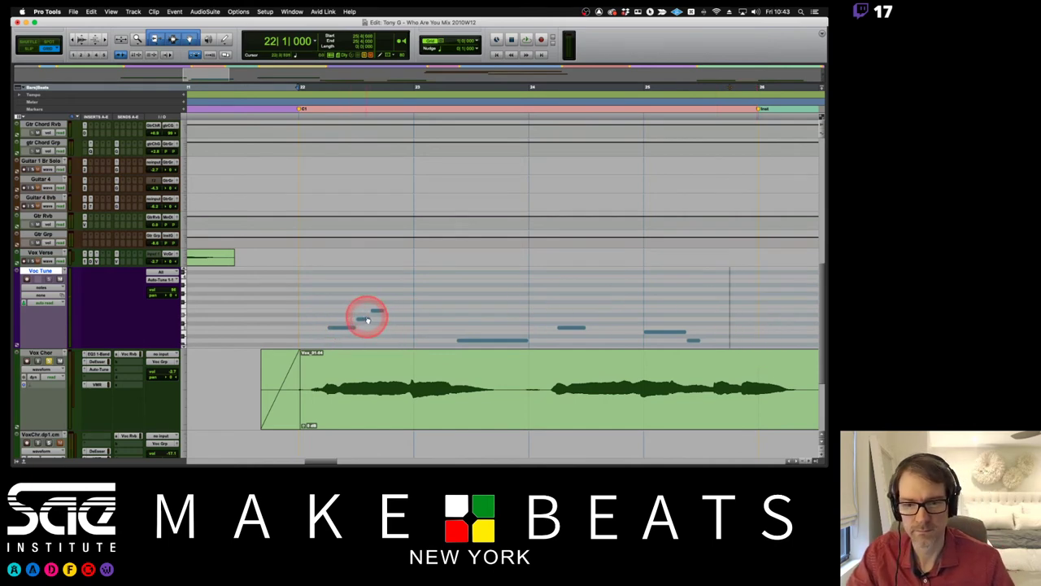
{"action": "left_click", "coordinate": [383, 322]}
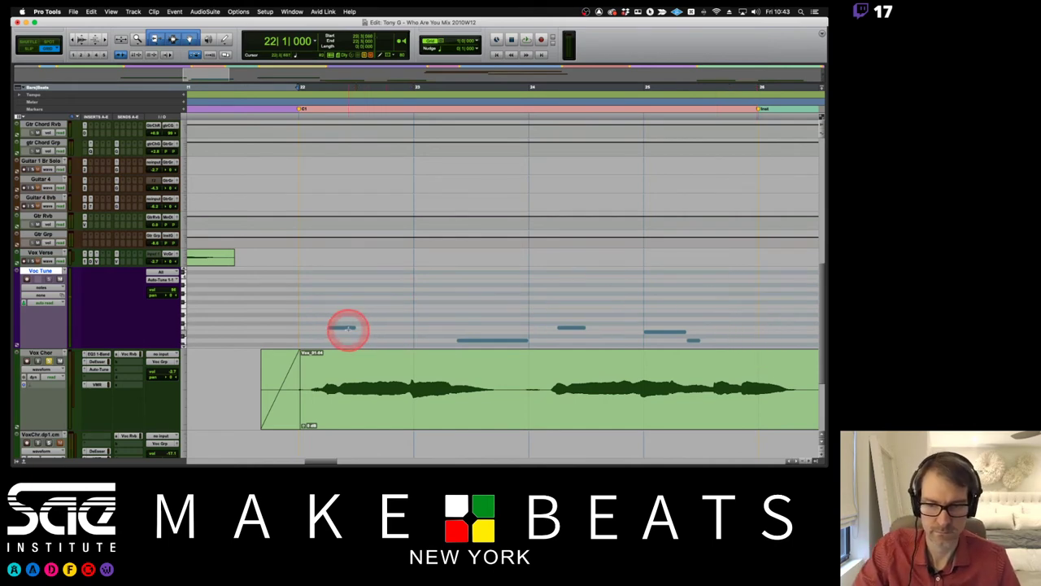
{"action": "left_click_drag", "start_coordinate": [354, 329], "coordinate": [430, 330]}
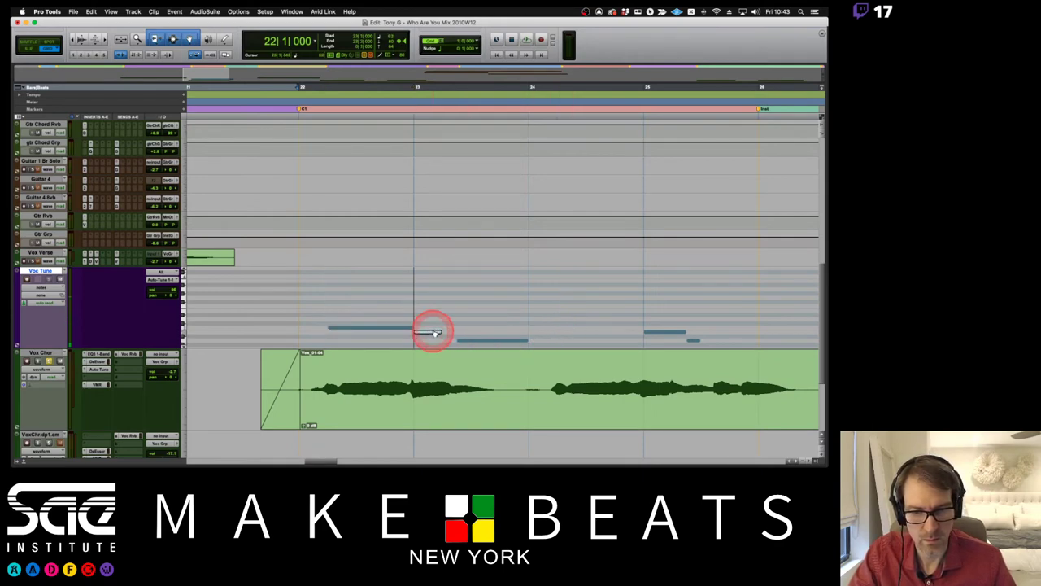
{"action": "left_click", "coordinate": [477, 41]}
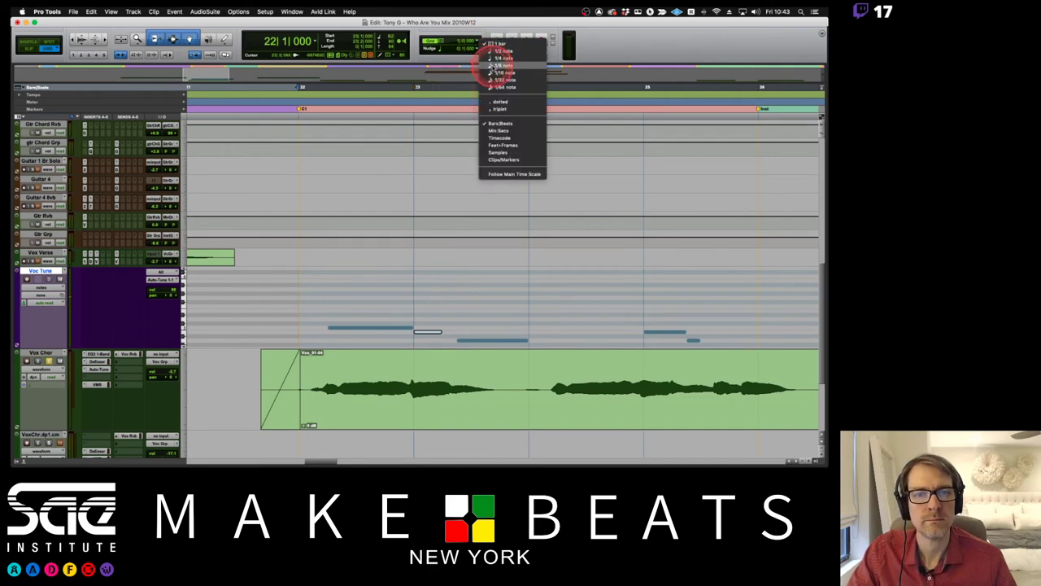
{"action": "left_click", "coordinate": [495, 65]}
{"action": "left_click_drag", "start_coordinate": [441, 328], "coordinate": [459, 331]}
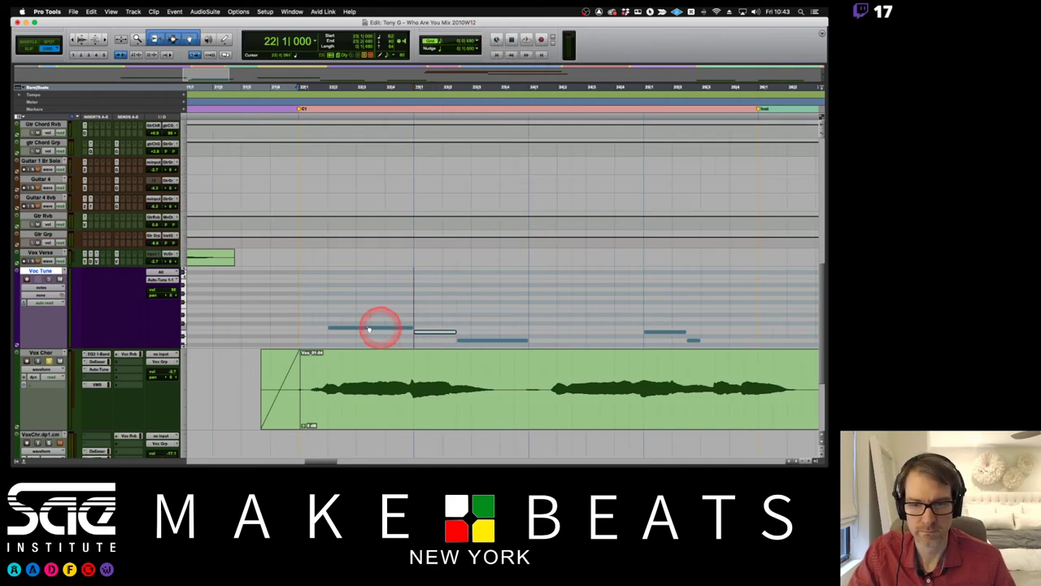
Delete the two short notes at the right and raise the first Voc Tune note in pitch.
{"action": "left_click_drag", "start_coordinate": [641, 315], "coordinate": [721, 341]}
{"action": "key", "text": "Delete"}
{"action": "left_click_drag", "start_coordinate": [411, 324], "coordinate": [576, 329]}
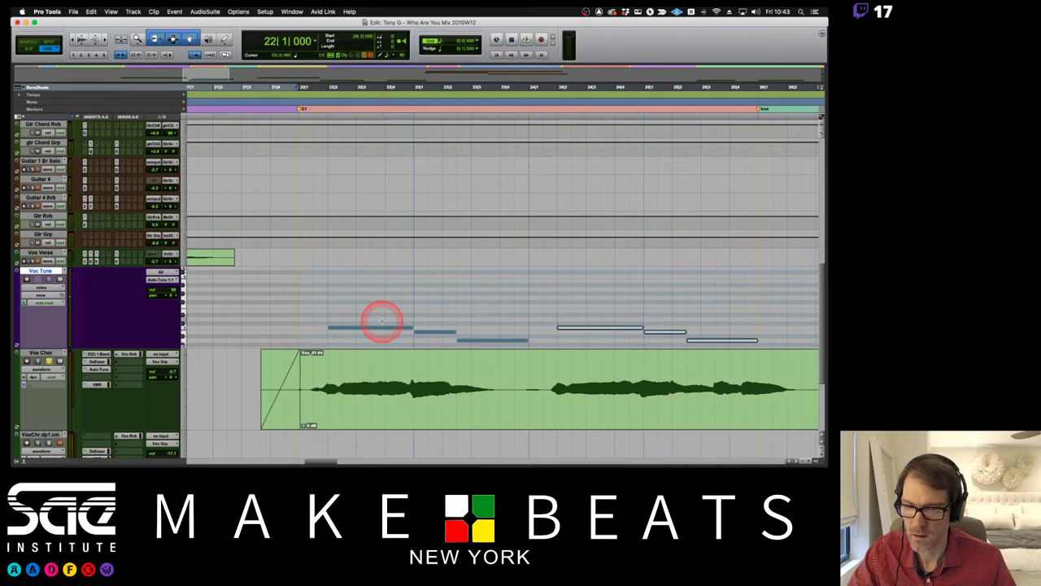
{"action": "left_click", "coordinate": [385, 322]}
{"action": "left_click", "coordinate": [379, 329]}
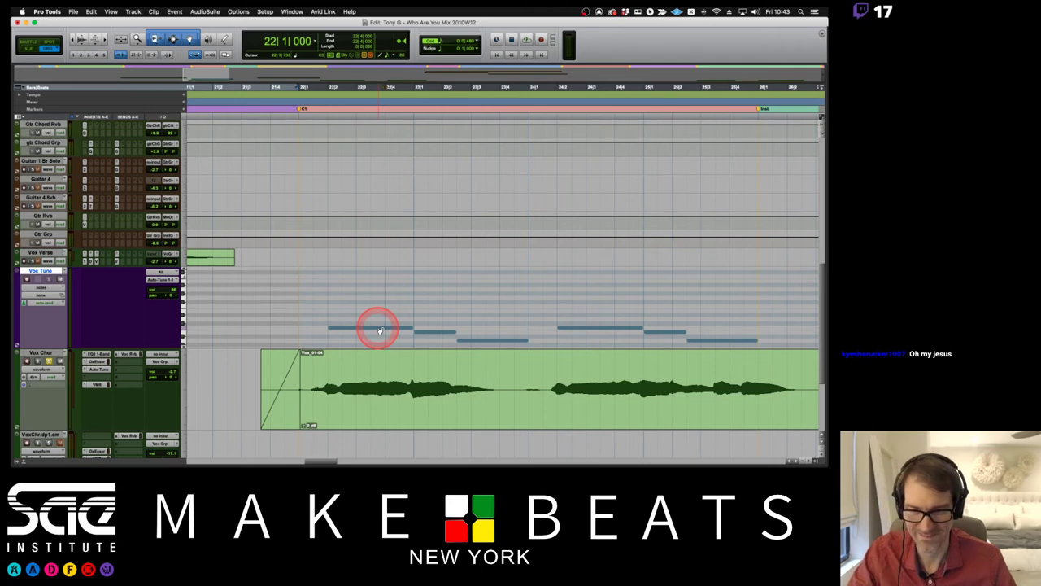
{"action": "left_click_drag", "start_coordinate": [379, 329], "coordinate": [379, 290]}
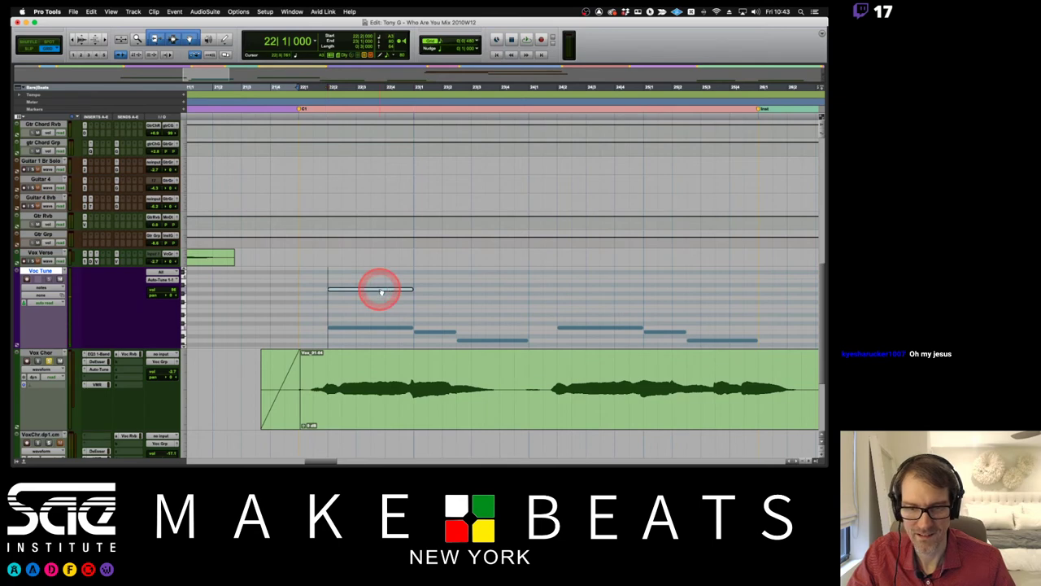
{"action": "key", "text": "space"}
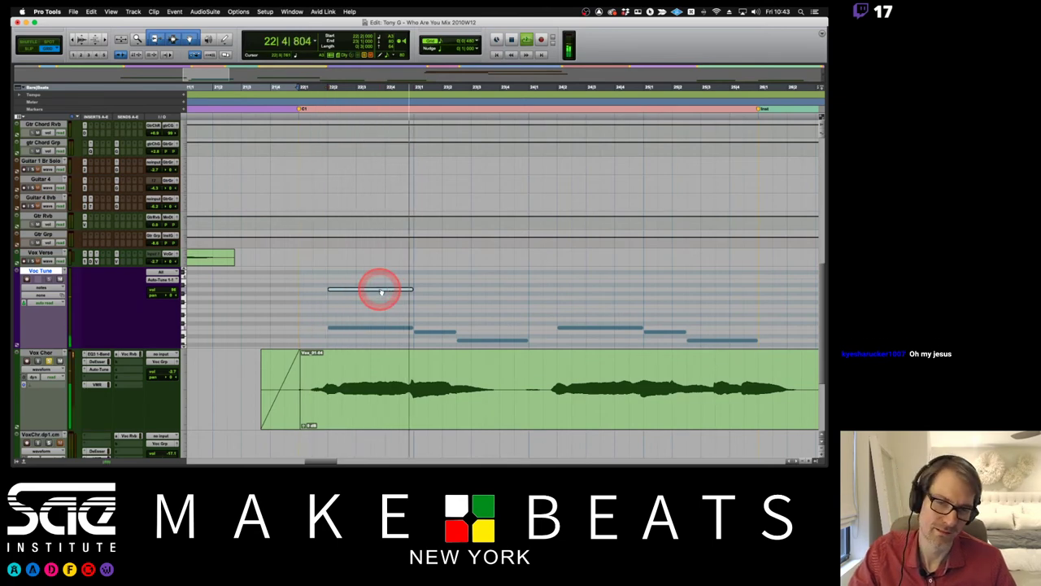
{"action": "key", "text": "space"}
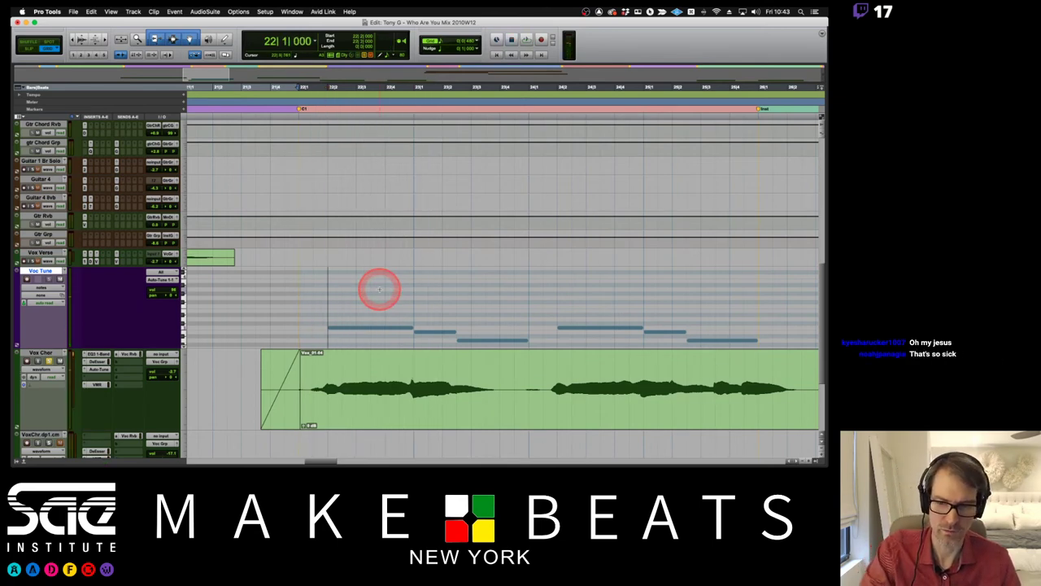
{"action": "key", "text": "space"}
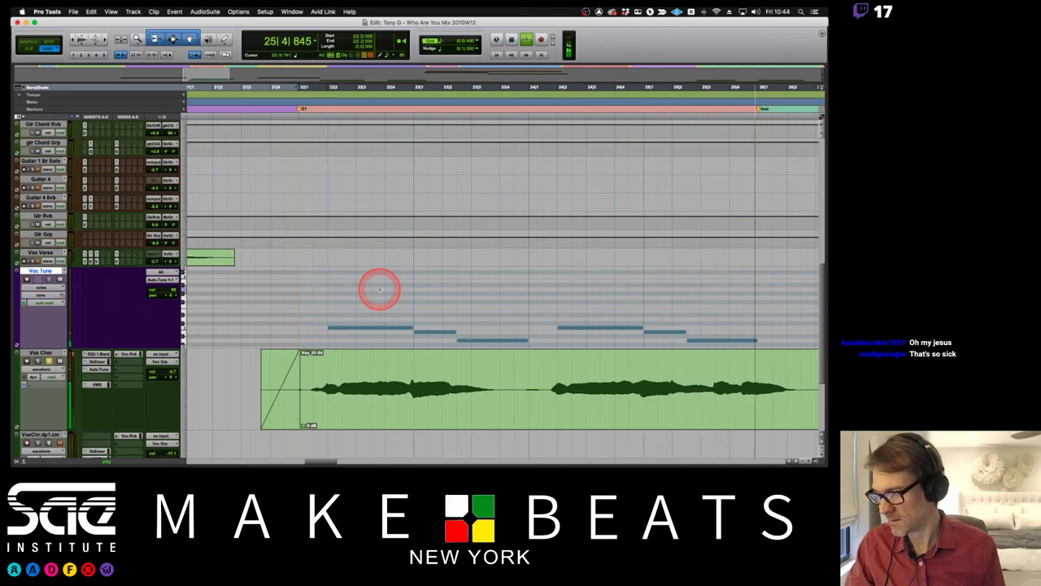
{"action": "key", "text": "space"}
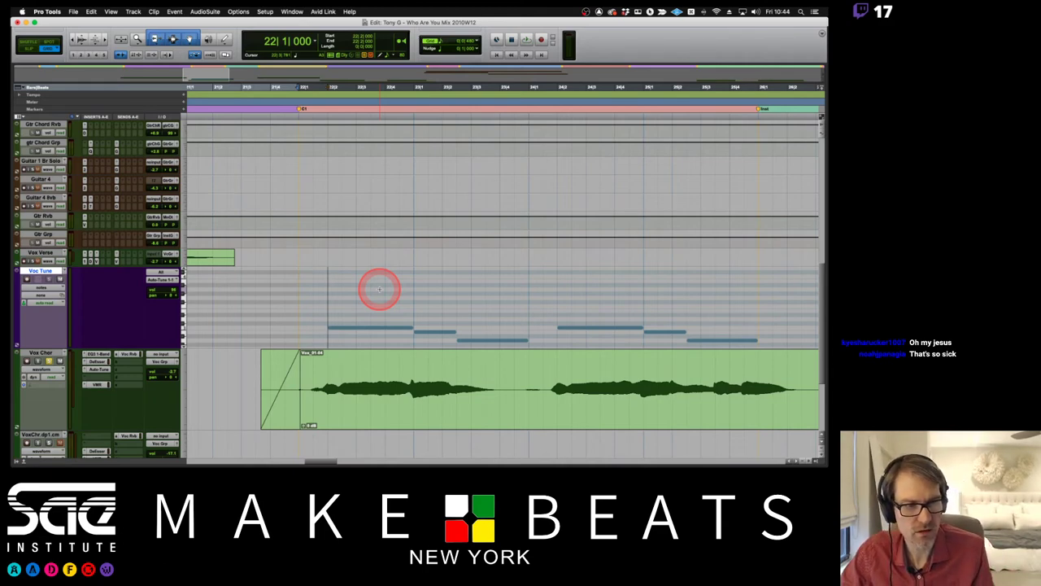
{"action": "key", "text": "super+Tab"}
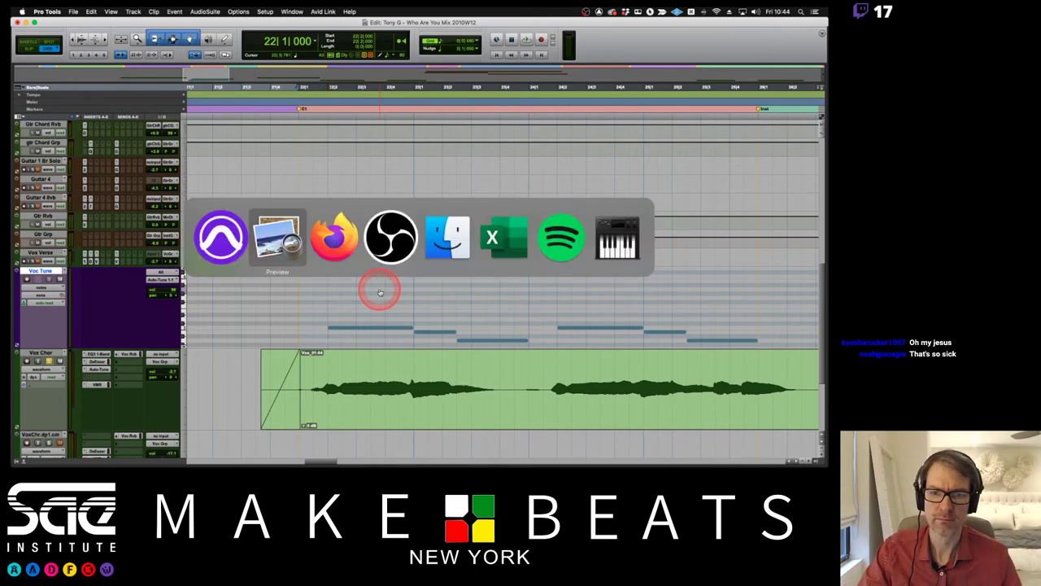
Open a new maximized Firefox window and load youtube.com.
{"action": "key", "text": "super+Tab"}
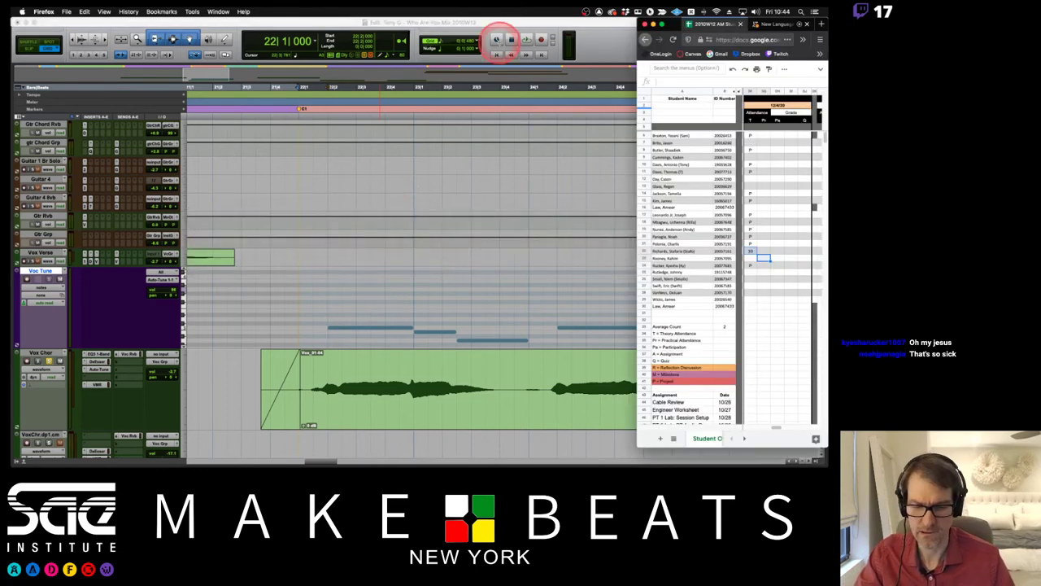
{"action": "key", "text": "super+n"}
{"action": "left_click_drag", "start_coordinate": [797, 26], "coordinate": [353, 28]}
{"action": "double_click", "coordinate": [353, 28]}
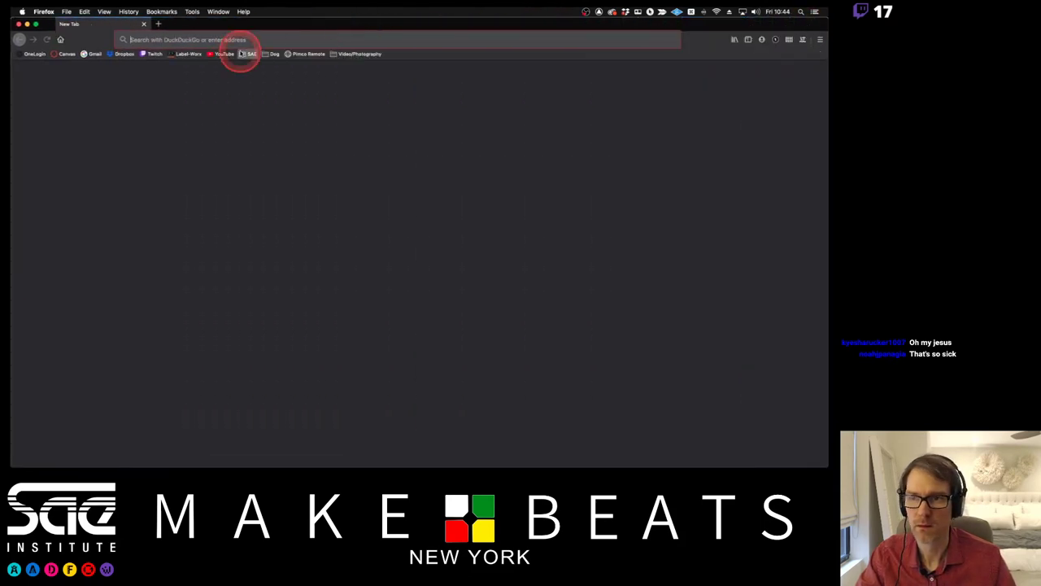
{"action": "type", "text": "youtube.com/"}
{"action": "key", "text": "Return"}
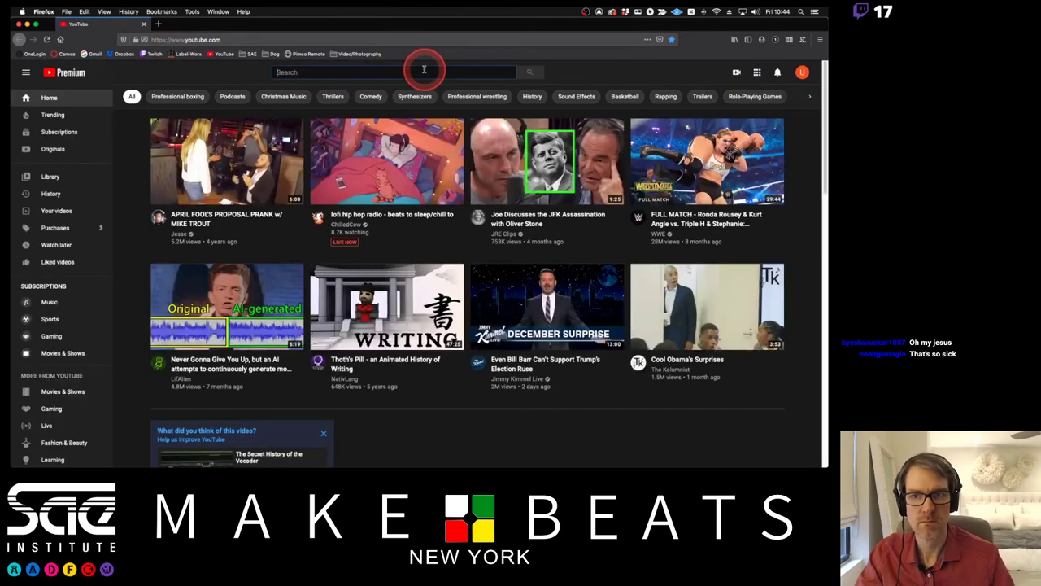
Search YouTube for 'hide and seek song' and open Imogen Heap's Hide And Seek video.
{"action": "left_click", "coordinate": [424, 71]}
{"action": "type", "text": "hide and see"}
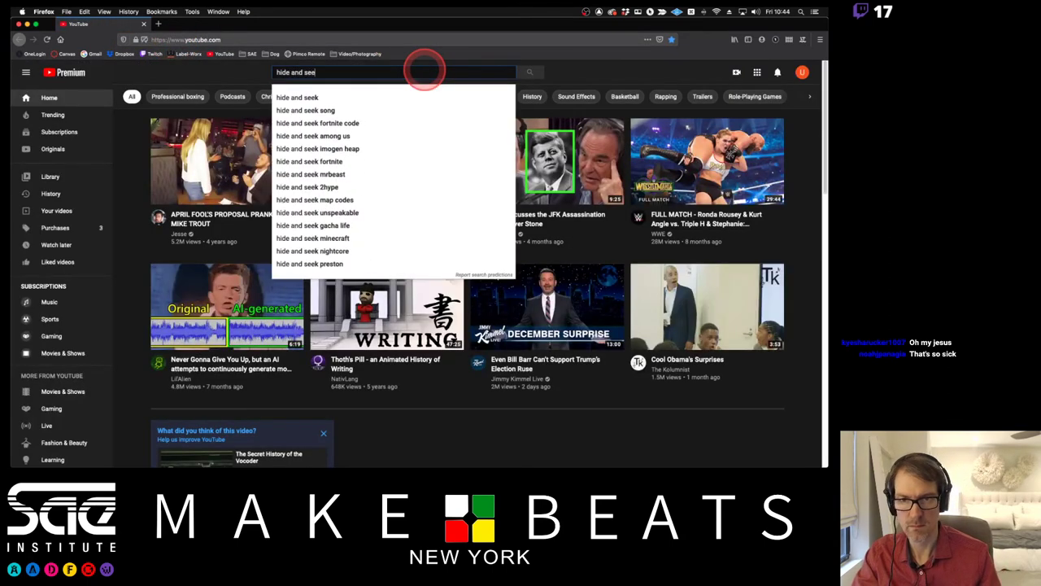
{"action": "type", "text": "k song"}
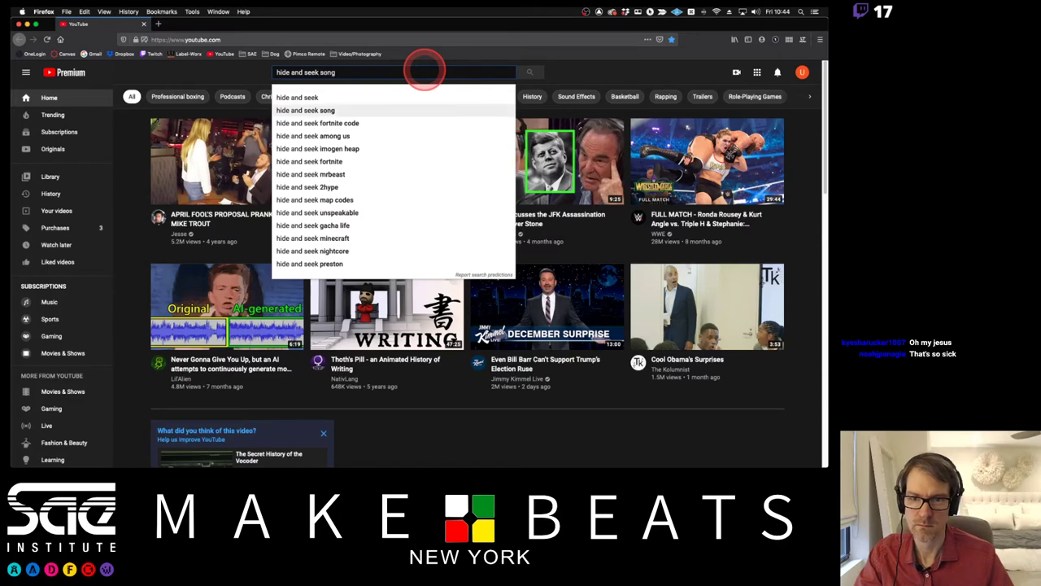
{"action": "key", "text": "Return"}
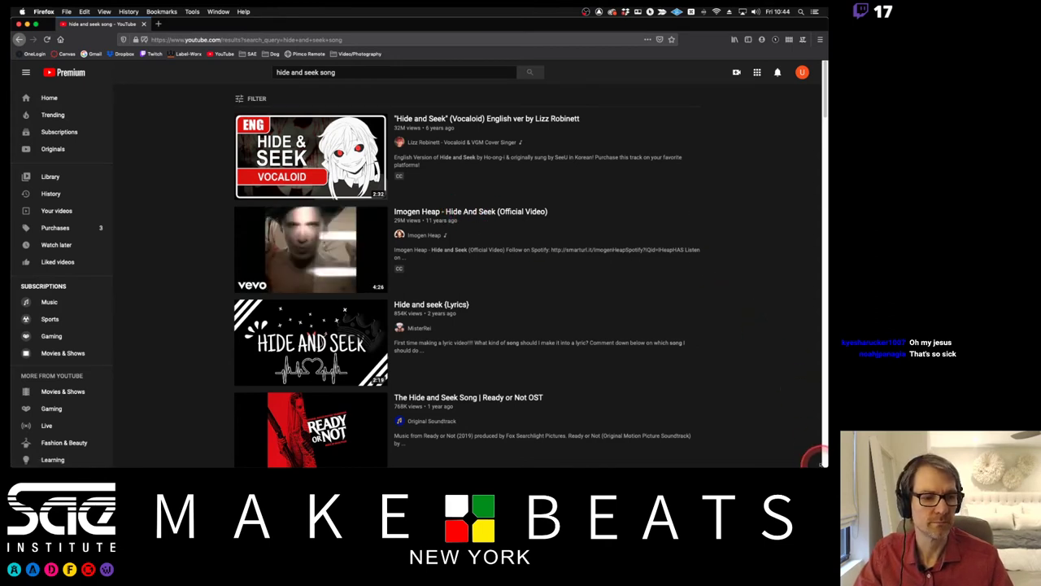
{"action": "left_click_drag", "start_coordinate": [824, 465], "coordinate": [697, 440]}
{"action": "left_click", "coordinate": [465, 213]}
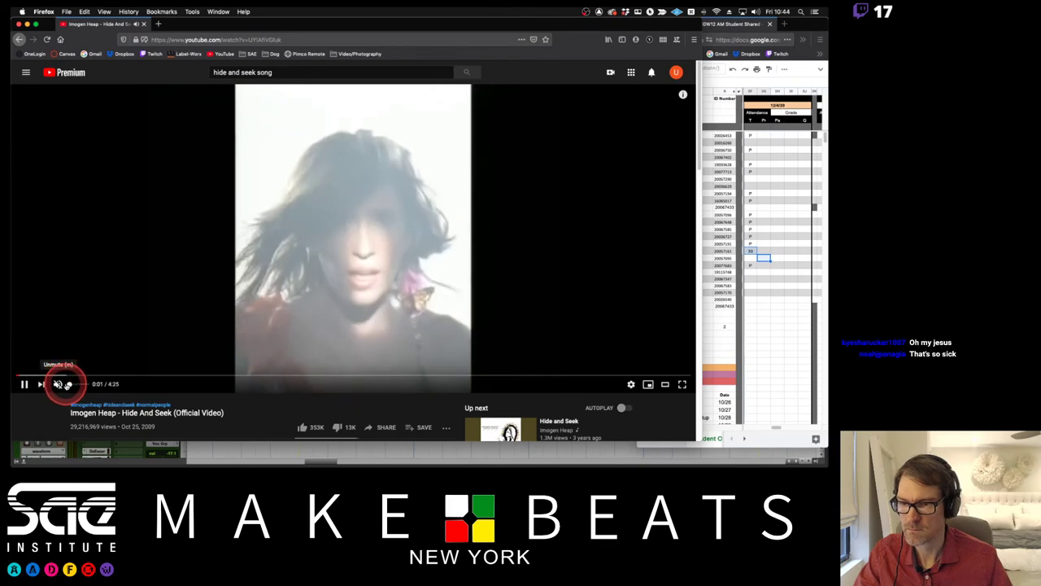
Lower the video volume, pause at 0:10, and hide the browser window.
{"action": "left_click_drag", "start_coordinate": [63, 384], "coordinate": [72, 384]}
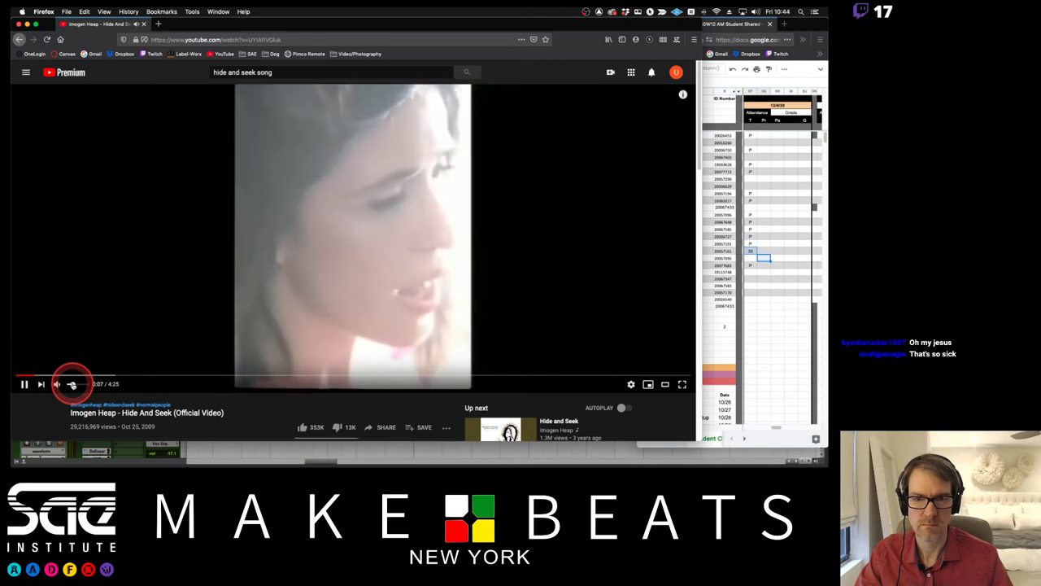
{"action": "left_click", "coordinate": [24, 384]}
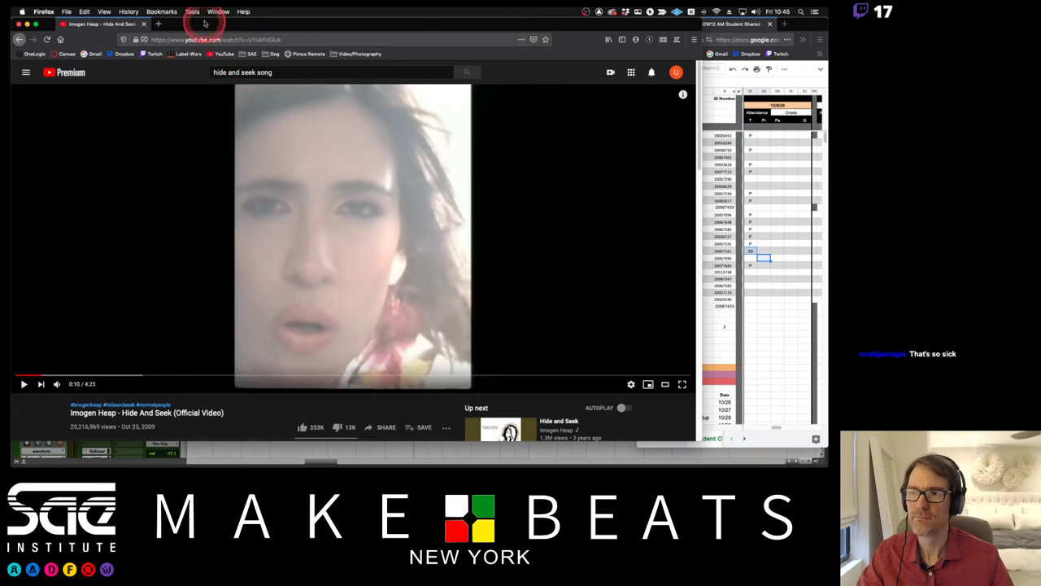
{"action": "key", "text": "super+m"}
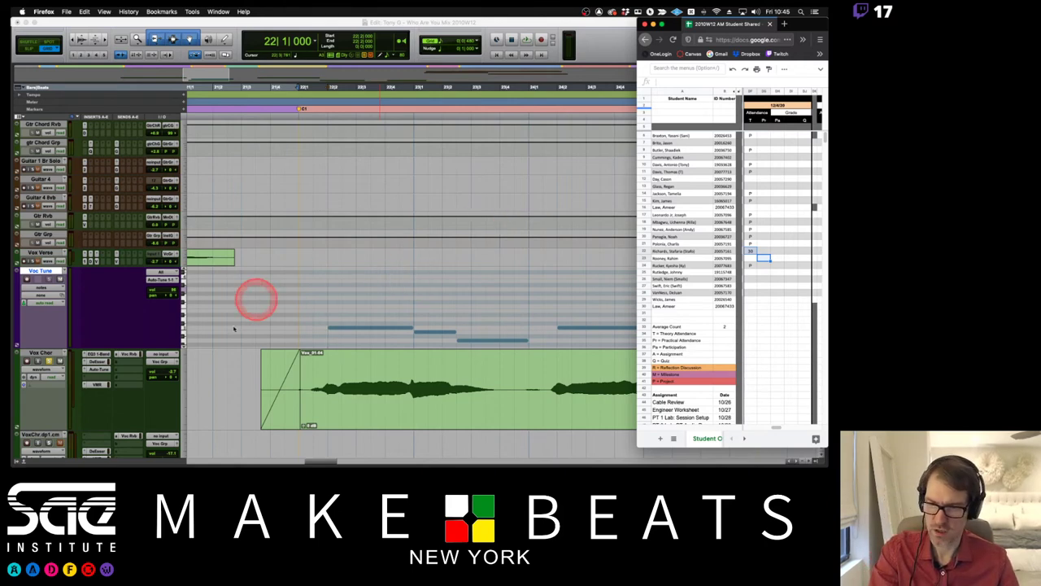
Open Auto-Tune Artist on Vox Chor and bring up its Preferences from the gear menu.
{"action": "left_click", "coordinate": [98, 365]}
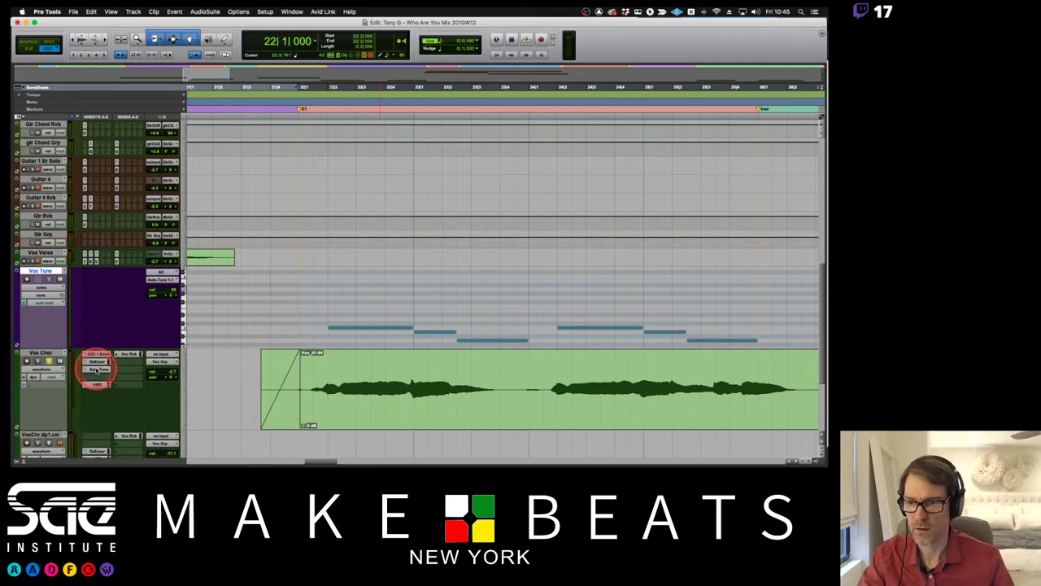
{"action": "left_click", "coordinate": [96, 369]}
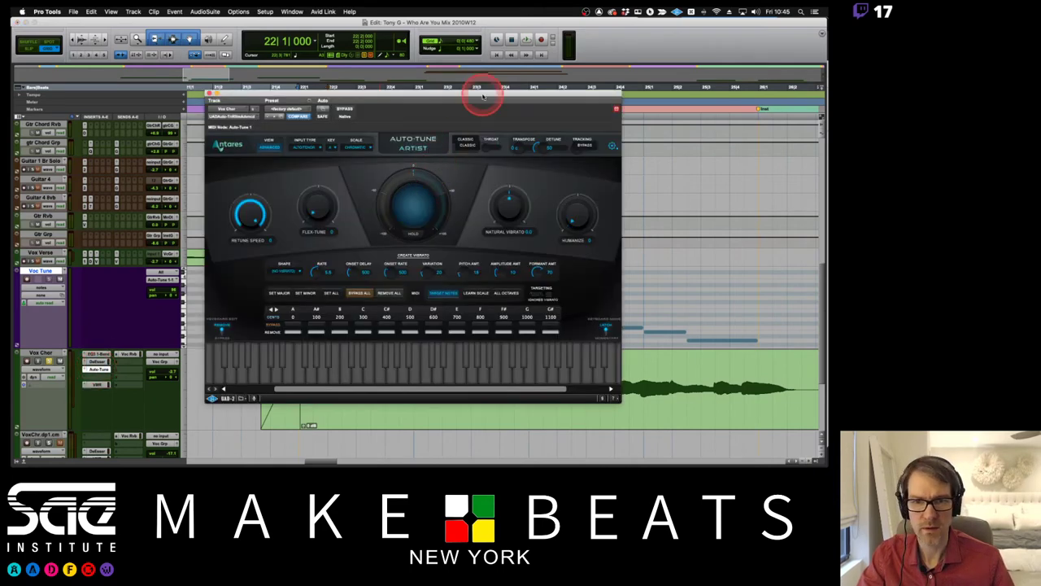
{"action": "left_click_drag", "start_coordinate": [481, 93], "coordinate": [534, 70]}
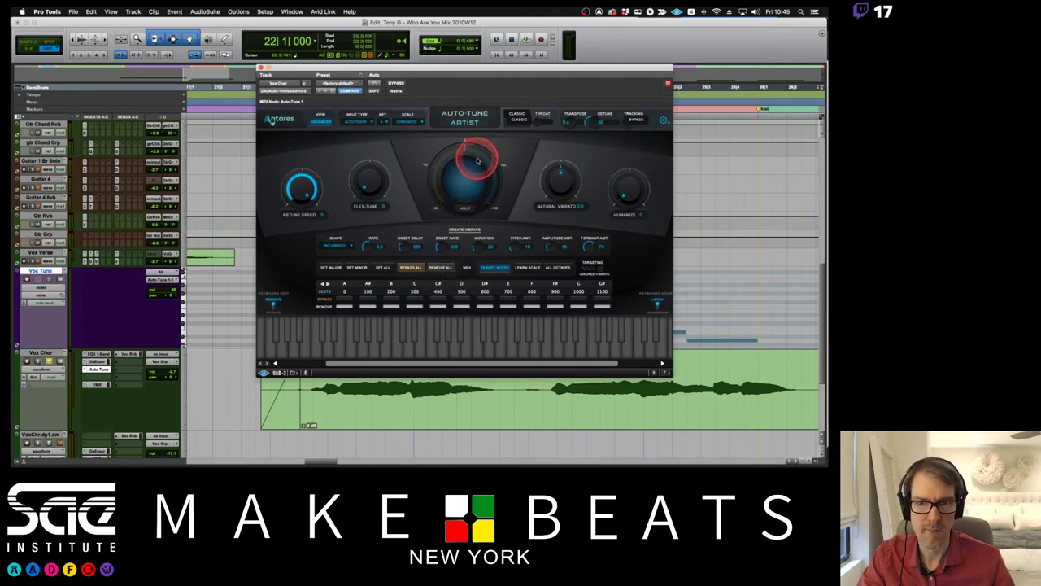
{"action": "left_click", "coordinate": [664, 121]}
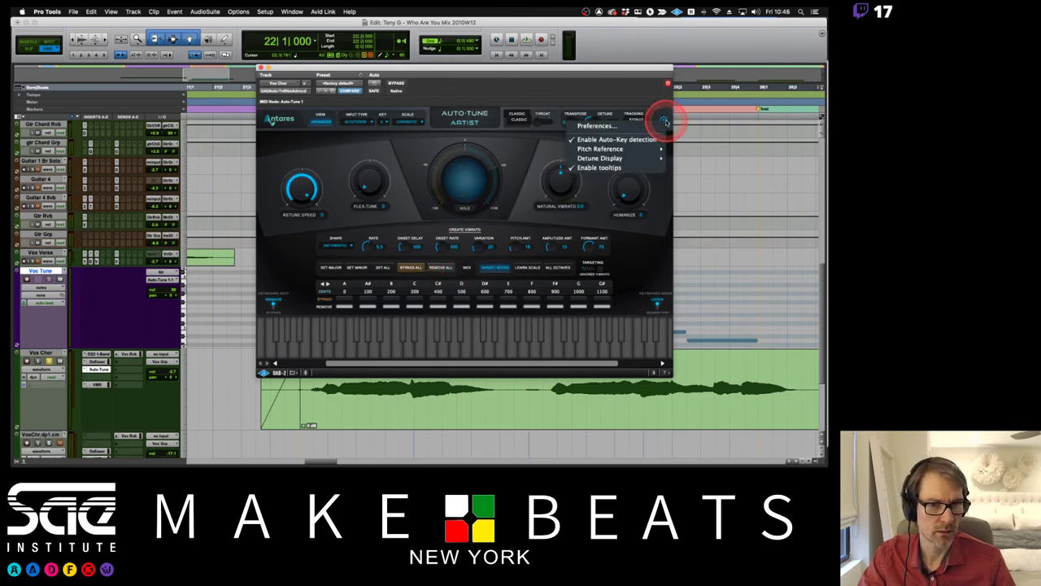
{"action": "mouse_move", "coordinate": [646, 151]}
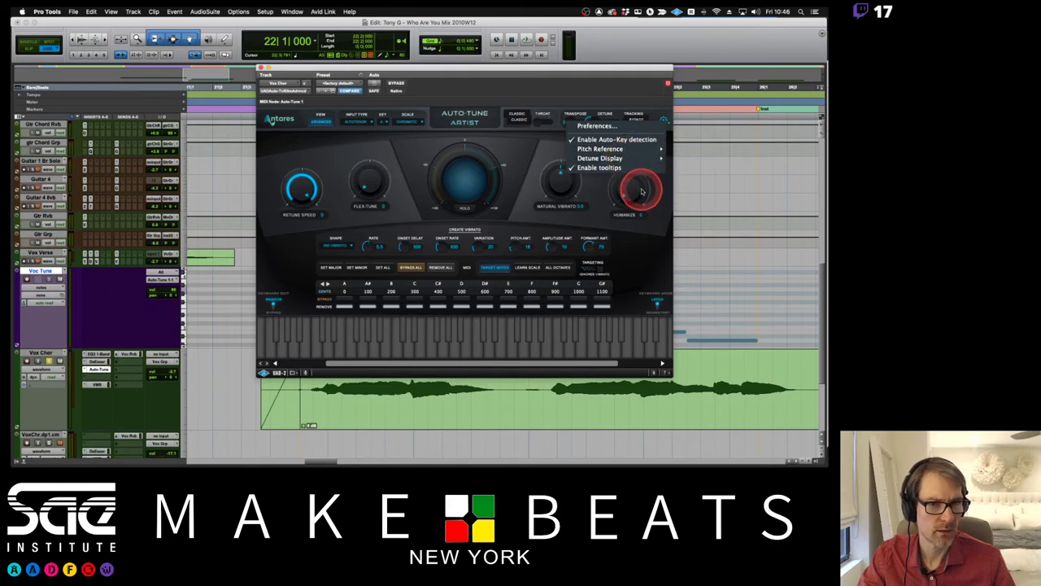
{"action": "left_click", "coordinate": [600, 125]}
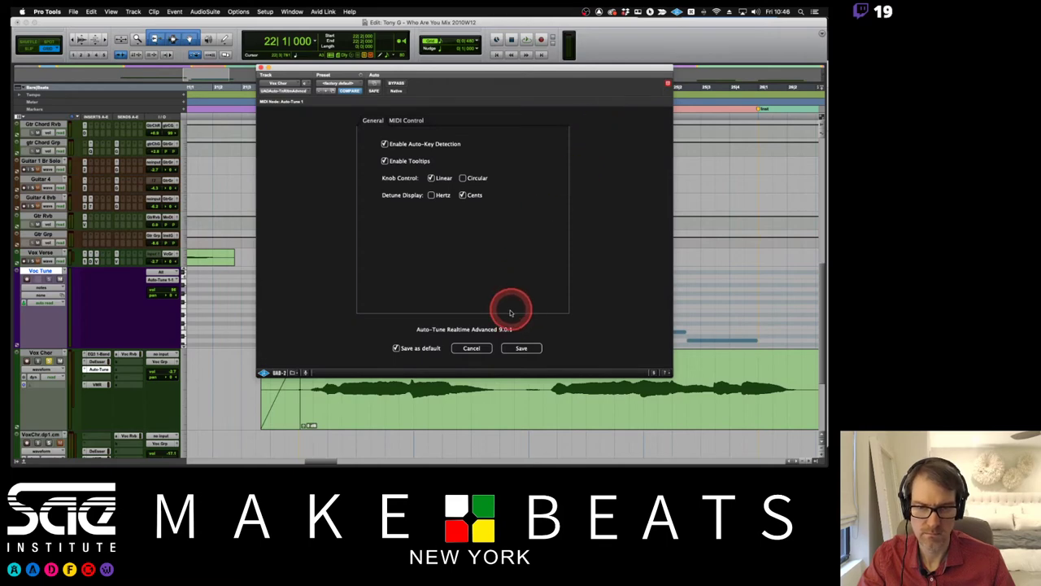
Cancel the Auto-Tune preferences to return to the Advanced panel near Formant Amt.
{"action": "left_click", "coordinate": [478, 349]}
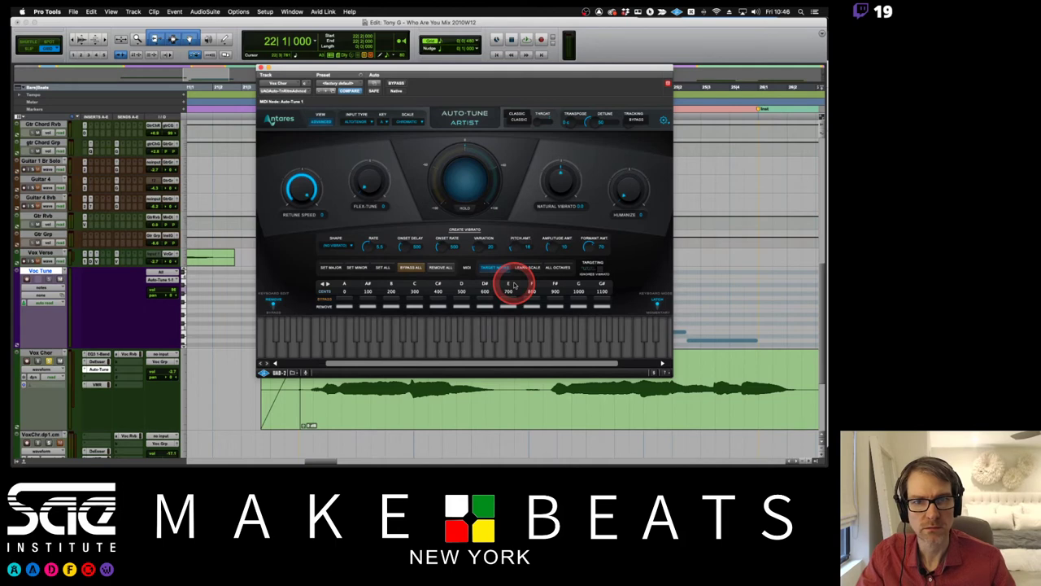
{"action": "left_click", "coordinate": [608, 248]}
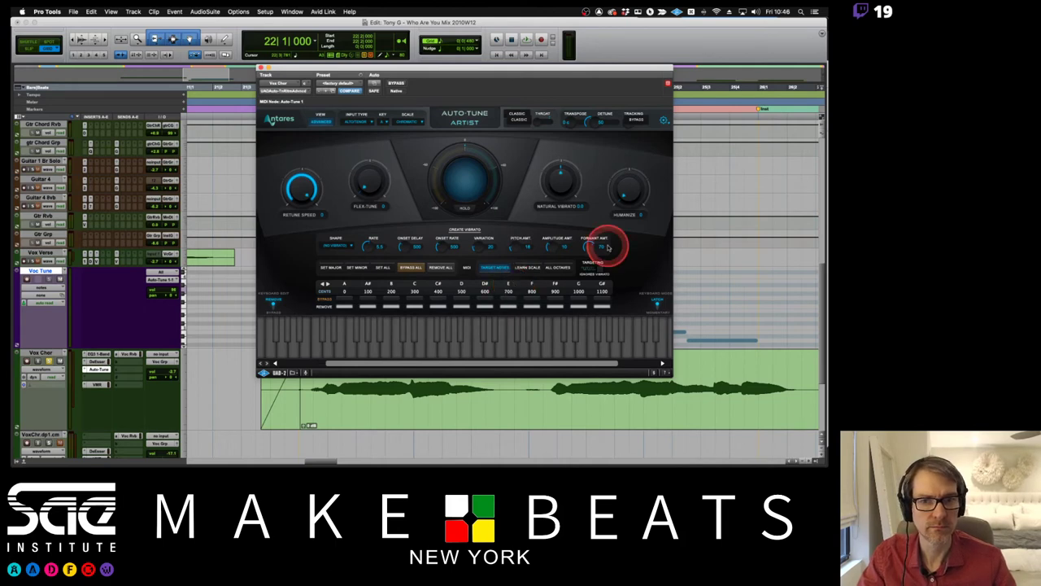
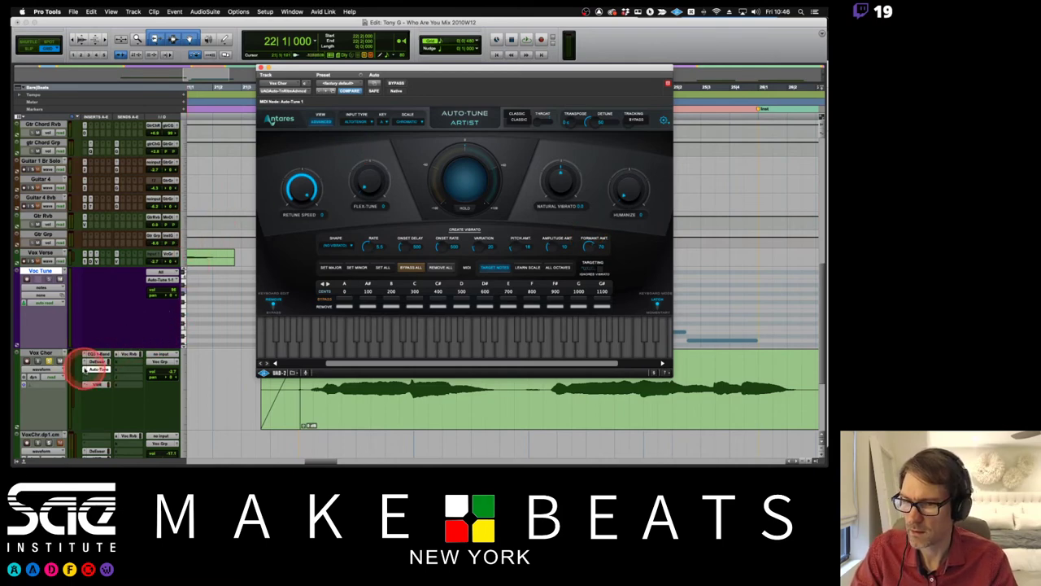
Clear Vox Chor's Auto-Tune insert by choosing no insert, leaving the slot empty.
{"action": "left_click_drag", "start_coordinate": [84, 369], "coordinate": [135, 372]}
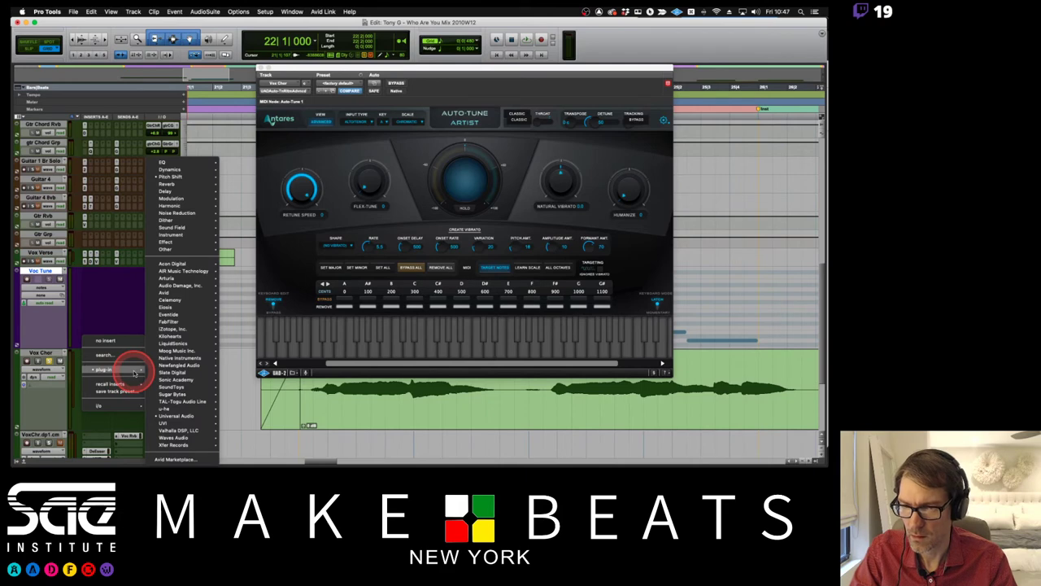
{"action": "left_click", "coordinate": [122, 356]}
{"action": "type", "text": "it"}
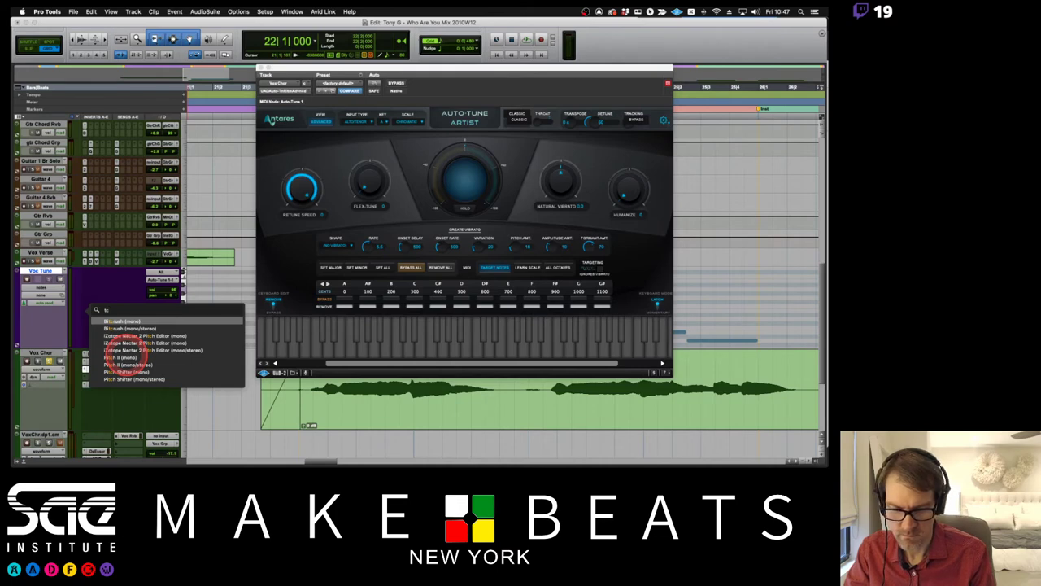
{"action": "key", "text": "BackSpace"}
{"action": "key", "text": "BackSpace"}
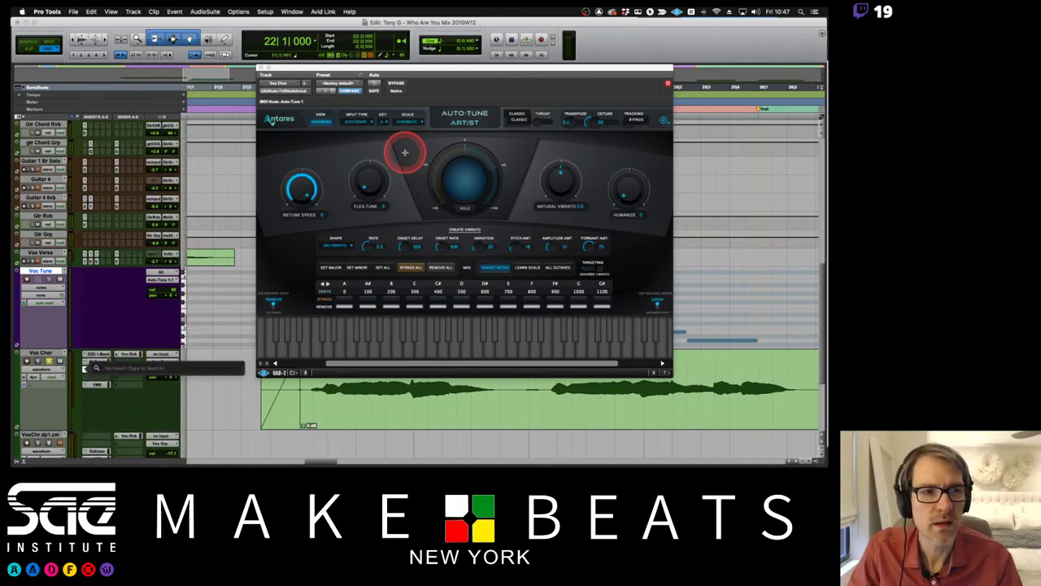
{"action": "key", "text": "Return"}
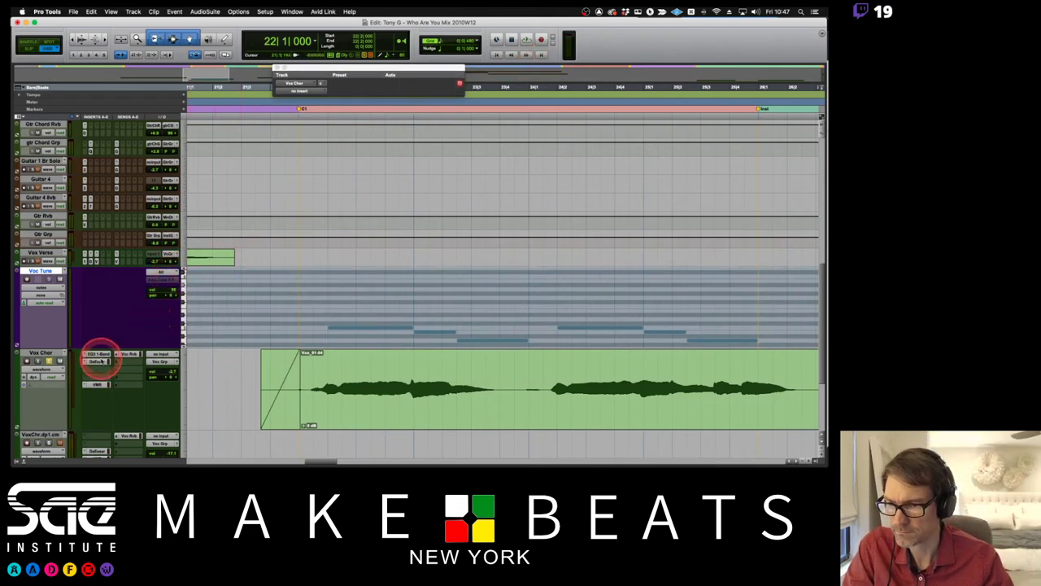
Close the empty plug-in window and check Vox Chor's insert choices without adding anything.
{"action": "left_click", "coordinate": [276, 68]}
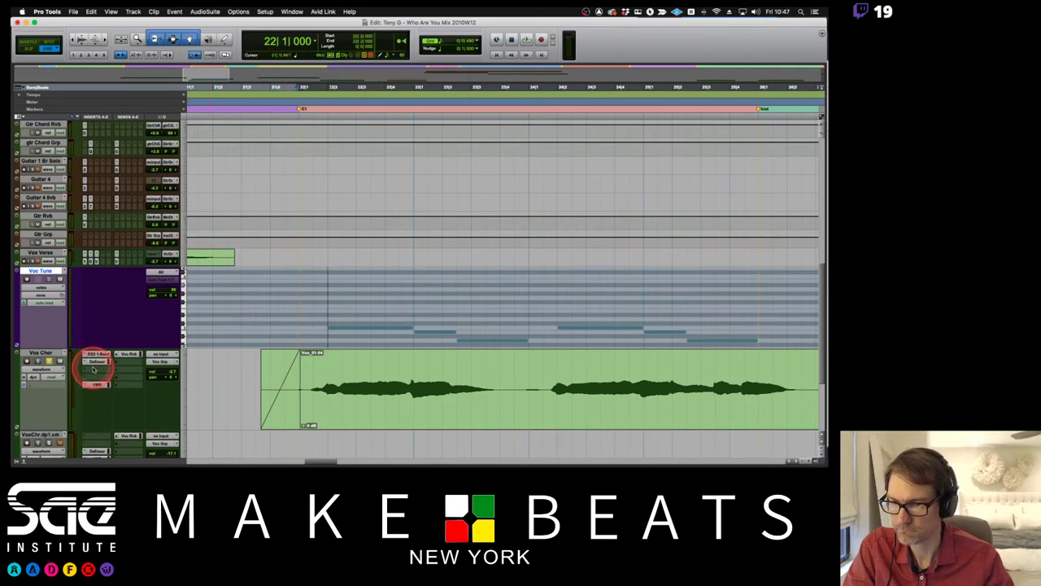
{"action": "left_click", "coordinate": [85, 357]}
{"action": "left_click", "coordinate": [89, 365]}
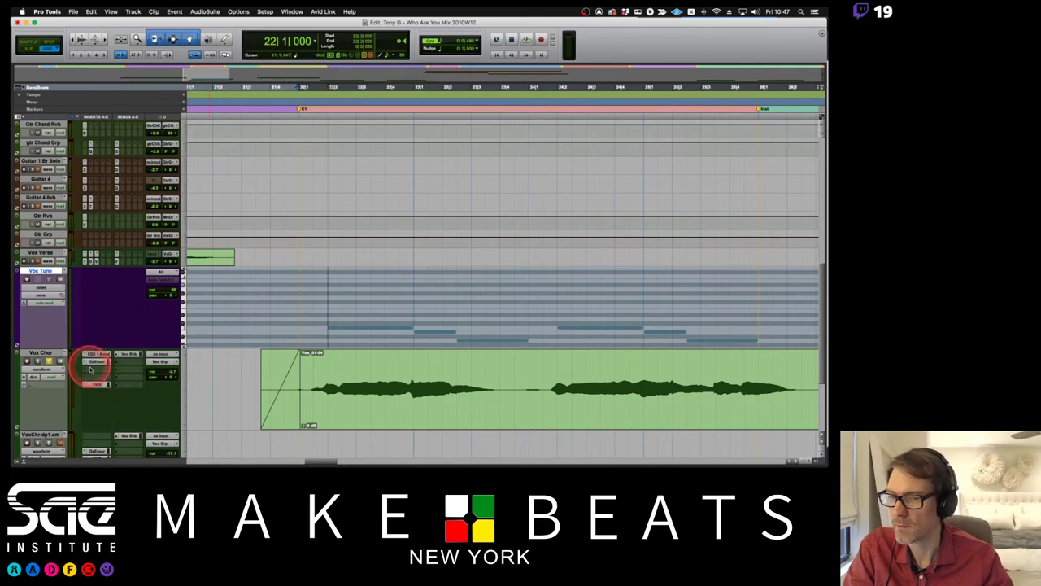
{"action": "left_click", "coordinate": [88, 365]}
{"action": "mouse_move", "coordinate": [87, 371]}
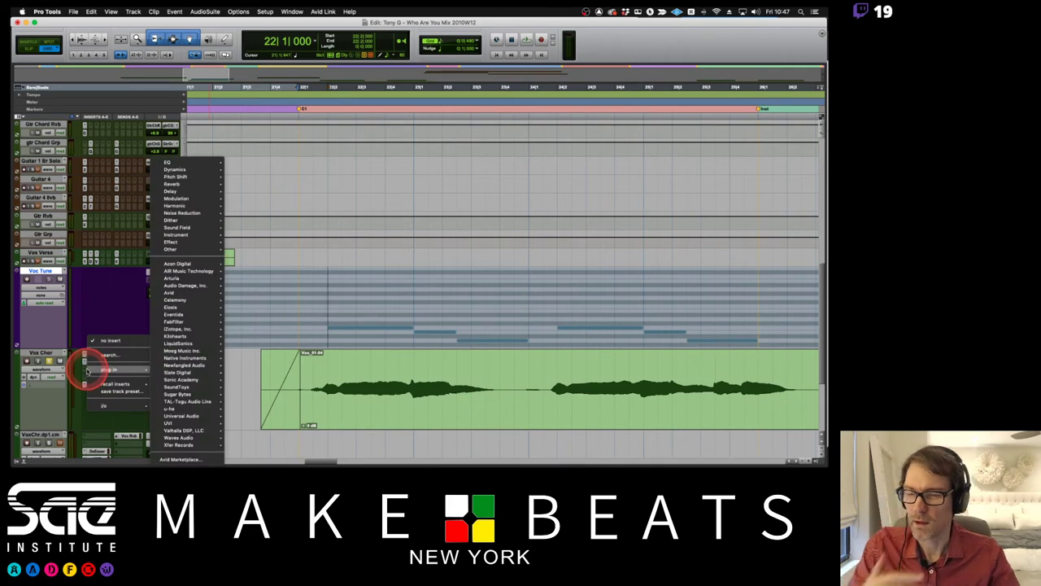
{"action": "left_click", "coordinate": [93, 342]}
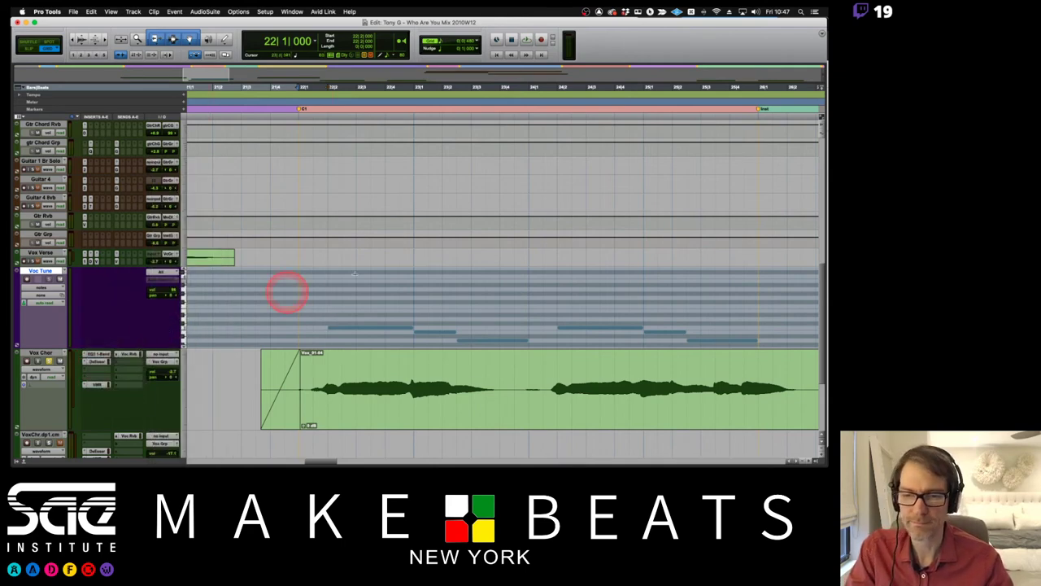
Zoom and scroll the timeline, then bring up Vox Chor's empty insert options.
{"action": "scroll", "coordinate": [454, 255], "scroll_direction": "down", "scroll_amount": 5}
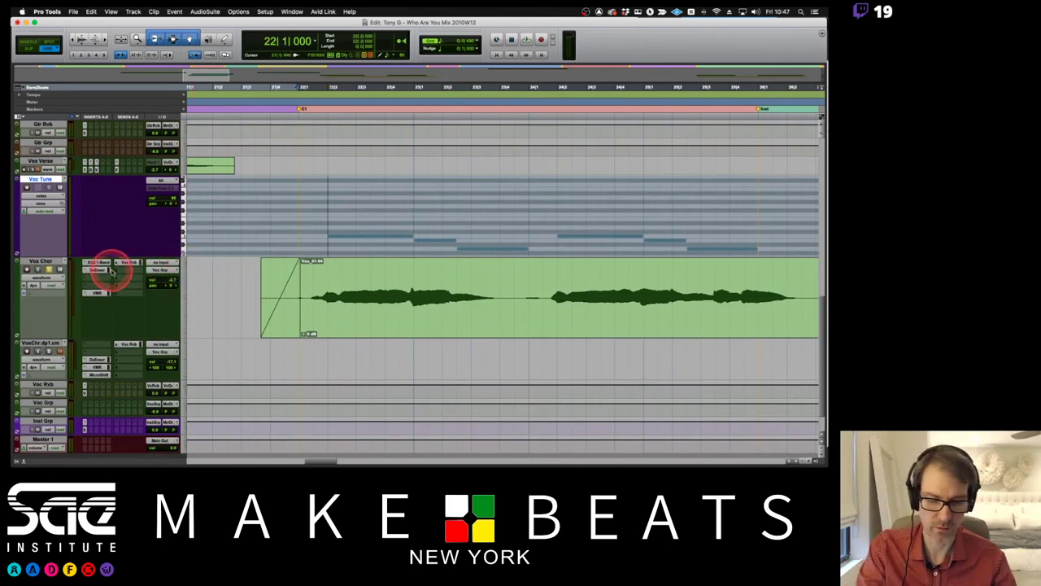
{"action": "key", "text": "super+bracketleft"}
{"action": "key", "text": "super+bracketleft"}
{"action": "key", "text": "super+bracketleft"}
{"action": "key", "text": "super+bracketleft"}
{"action": "key", "text": "super+bracketright"}
{"action": "key", "text": "super+bracketright"}
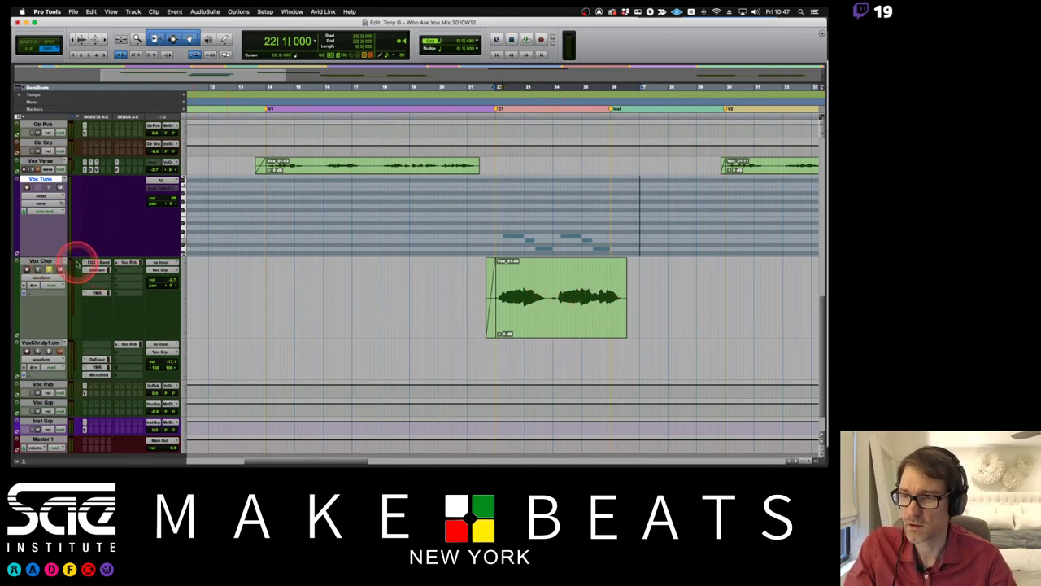
{"action": "scroll", "coordinate": [396, 298], "scroll_direction": "right", "scroll_amount": 5}
{"action": "scroll", "coordinate": [396, 297], "scroll_direction": "left", "scroll_amount": 7}
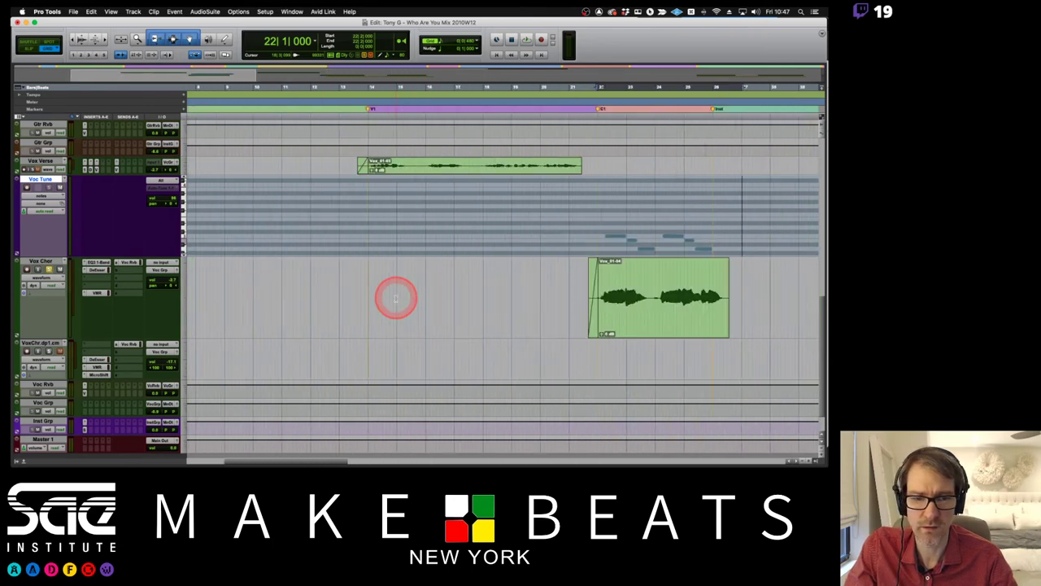
{"action": "scroll", "coordinate": [395, 298], "scroll_direction": "right", "scroll_amount": 6}
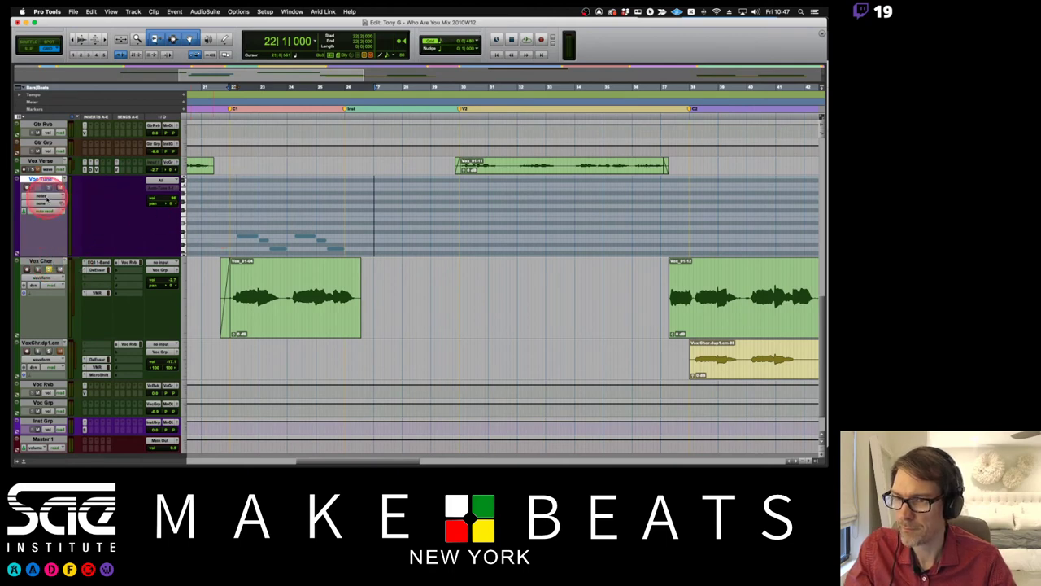
{"action": "left_click", "coordinate": [96, 277]}
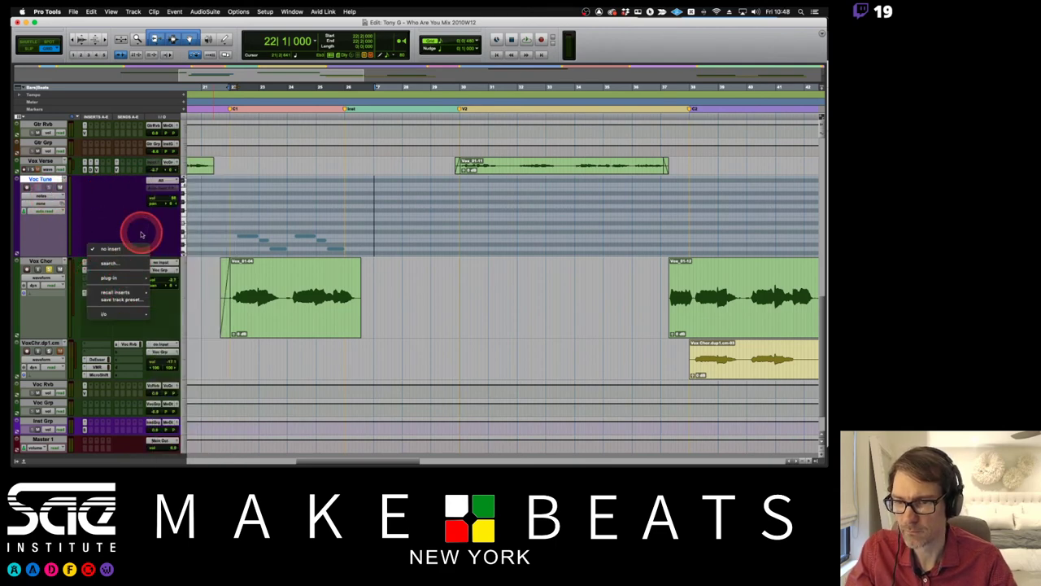
Add Melodyne to the Vox Chor track's empty insert.
{"action": "mouse_move", "coordinate": [114, 278]}
{"action": "mouse_move", "coordinate": [182, 278]}
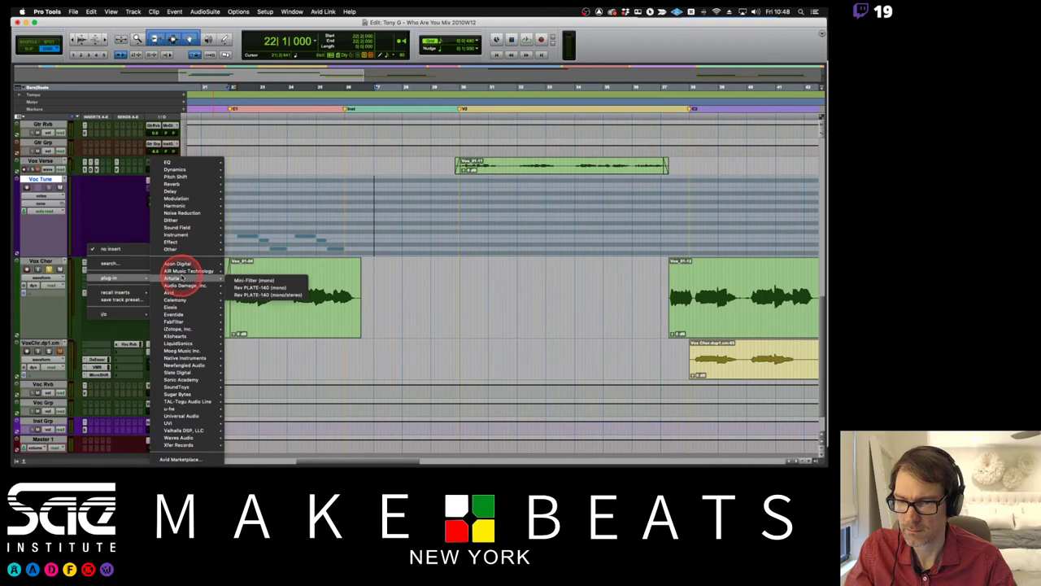
{"action": "left_click", "coordinate": [244, 299]}
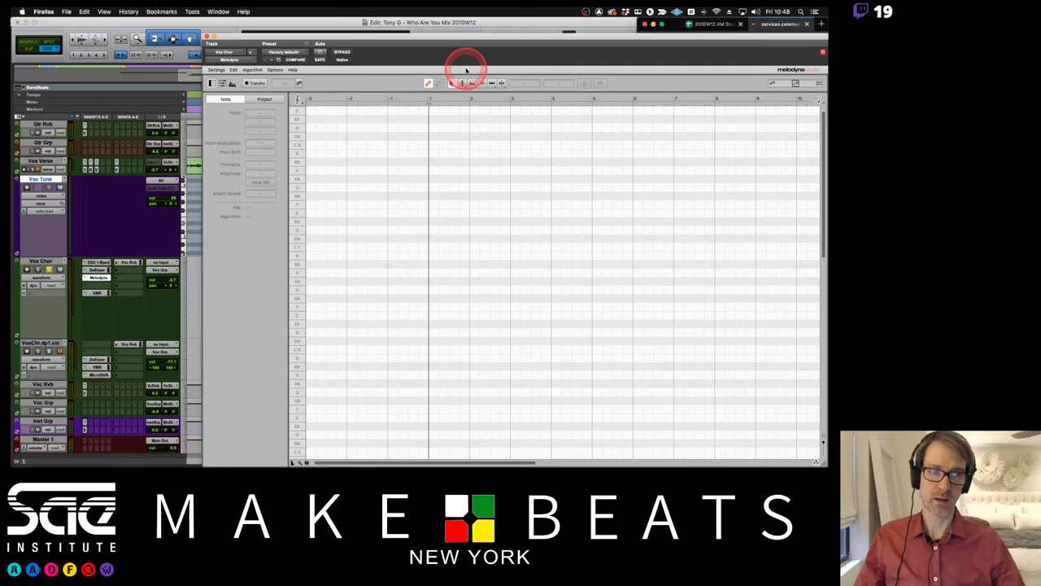
Move the Melodyne window aside and transfer the chorus vocal into Melodyne.
{"action": "left_click_drag", "start_coordinate": [601, 32], "coordinate": [466, 32]}
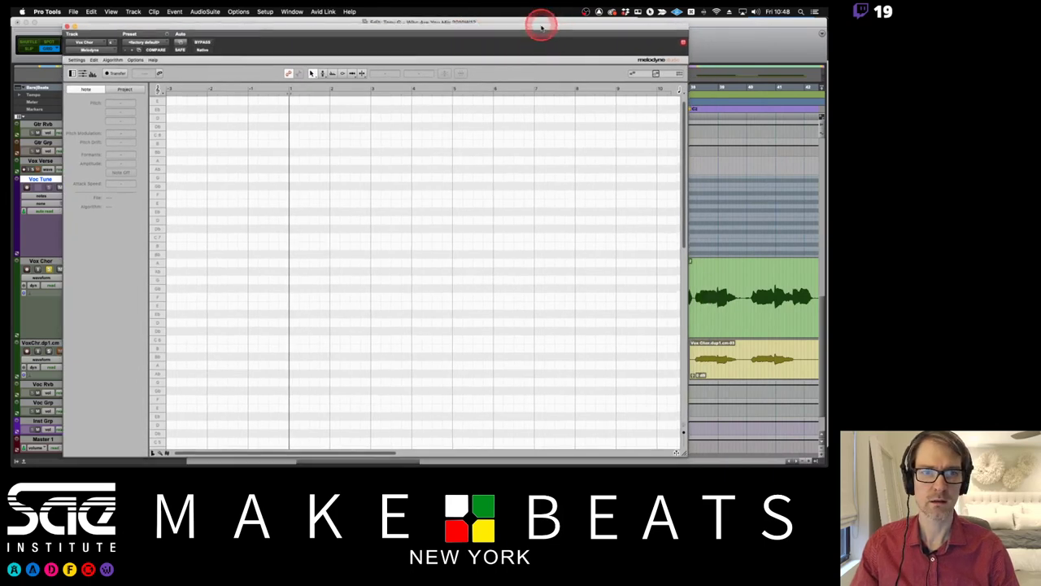
{"action": "left_click_drag", "start_coordinate": [541, 27], "coordinate": [598, 19]}
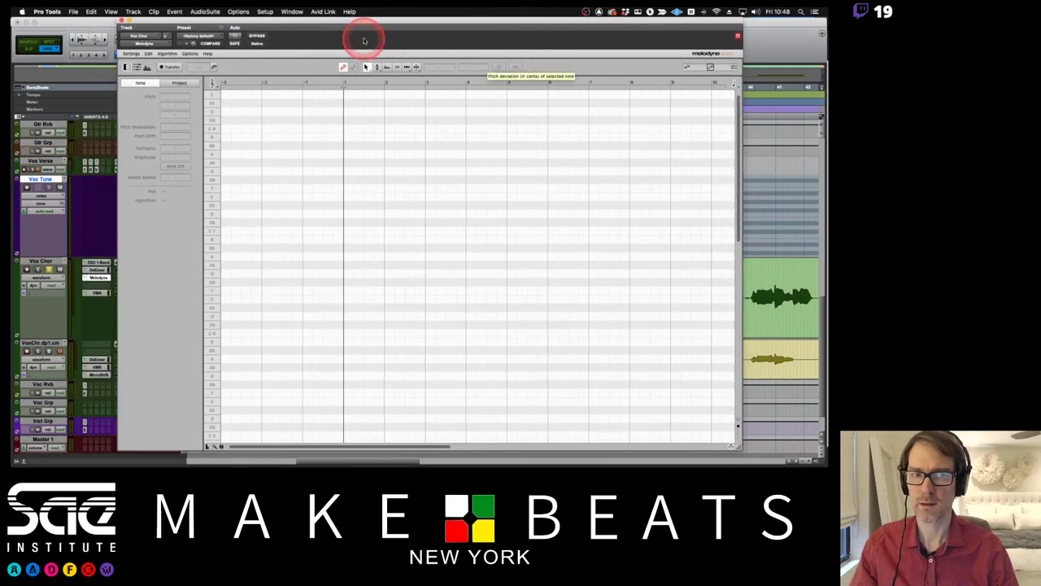
{"action": "left_click", "coordinate": [128, 21]}
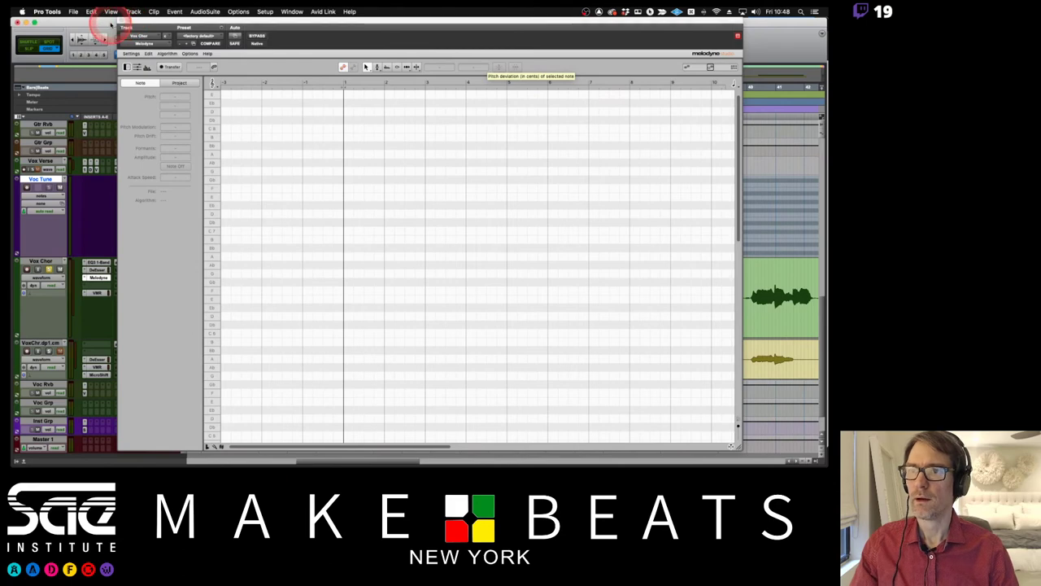
{"action": "left_click_drag", "start_coordinate": [156, 29], "coordinate": [184, 22]}
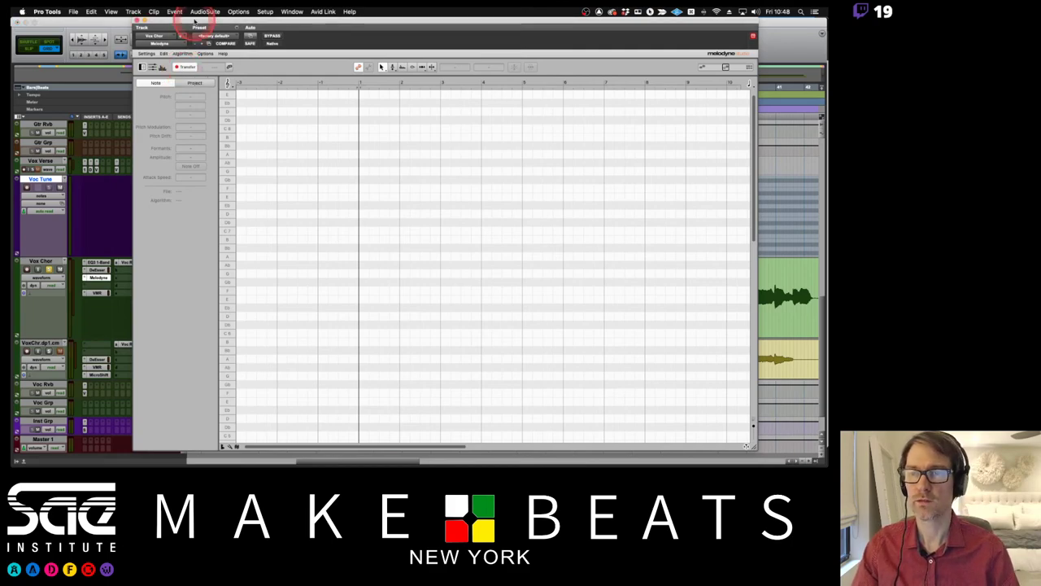
{"action": "mouse_move", "coordinate": [205, 23]}
{"action": "left_mouse_down"}
{"action": "mouse_move", "coordinate": [395, 21]}
{"action": "mouse_move", "coordinate": [404, 69]}
{"action": "mouse_move", "coordinate": [395, 40]}
{"action": "mouse_move", "coordinate": [248, 73]}
{"action": "mouse_move", "coordinate": [325, 309]}
{"action": "mouse_move", "coordinate": [350, 278]}
{"action": "mouse_move", "coordinate": [260, 139]}
{"action": "mouse_move", "coordinate": [208, 27]}
{"action": "left_mouse_up"}
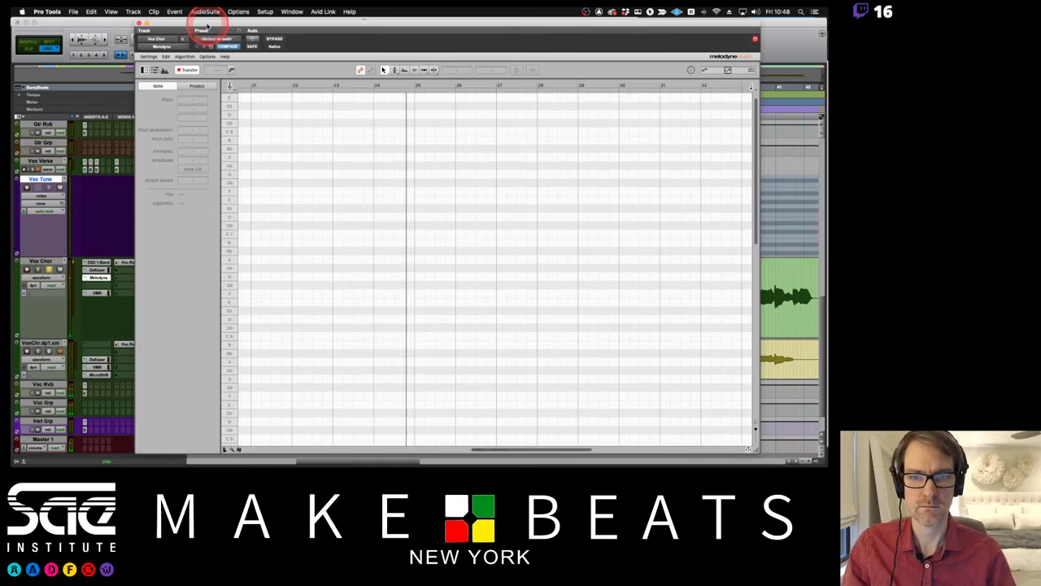
{"action": "left_click", "coordinate": [274, 41]}
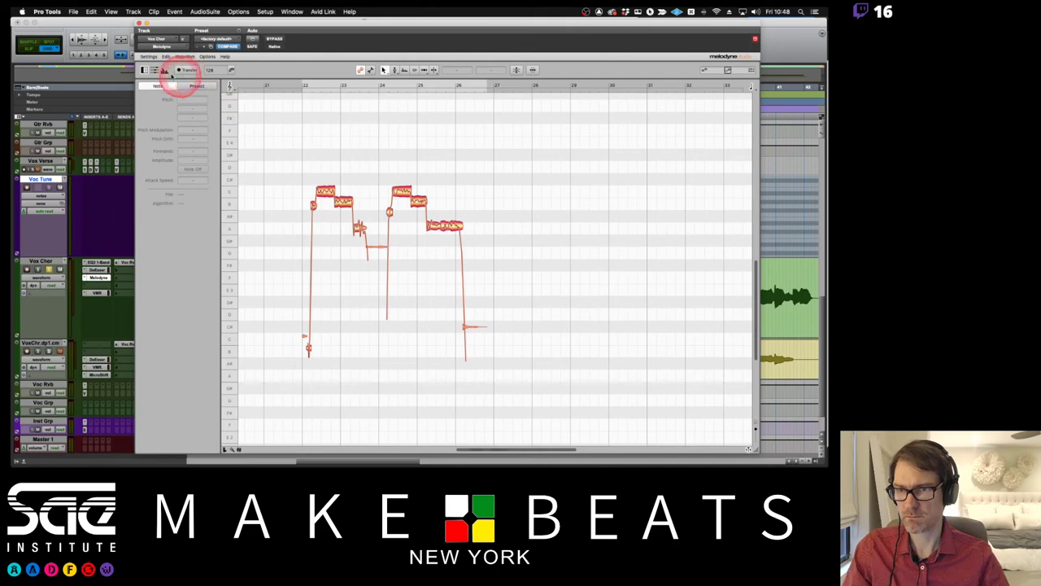
Toggle Melodyne's Sound Editor and note inspector off and on, then show the Scale Editor choices.
{"action": "left_click", "coordinate": [159, 70]}
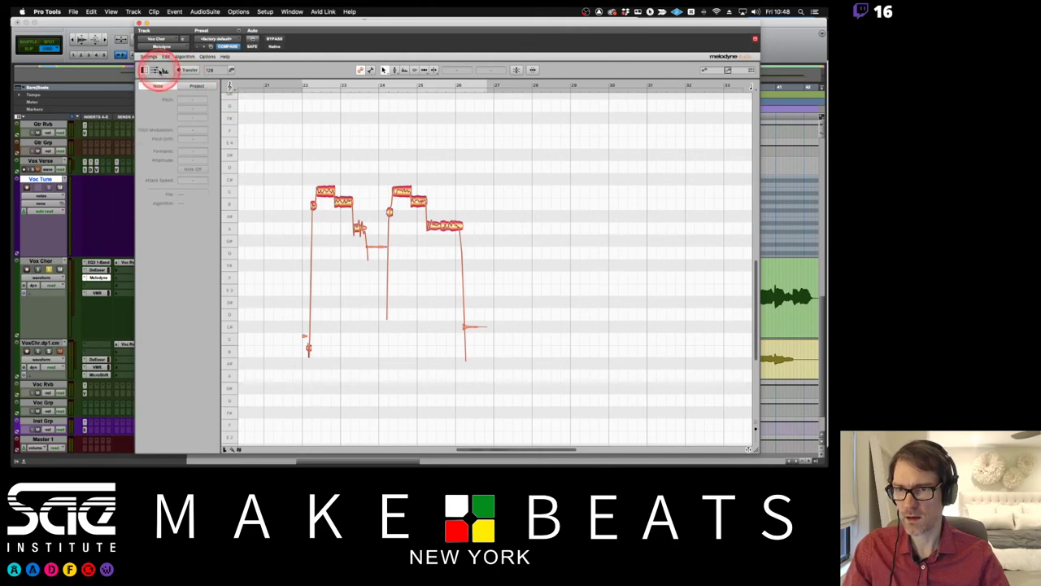
{"action": "left_click", "coordinate": [165, 70]}
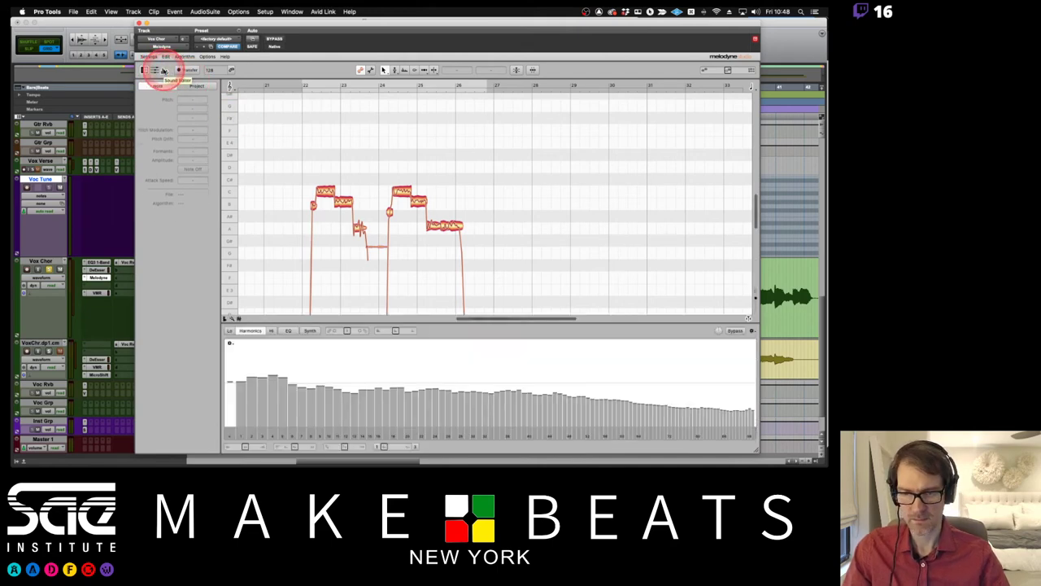
{"action": "left_click", "coordinate": [161, 70]}
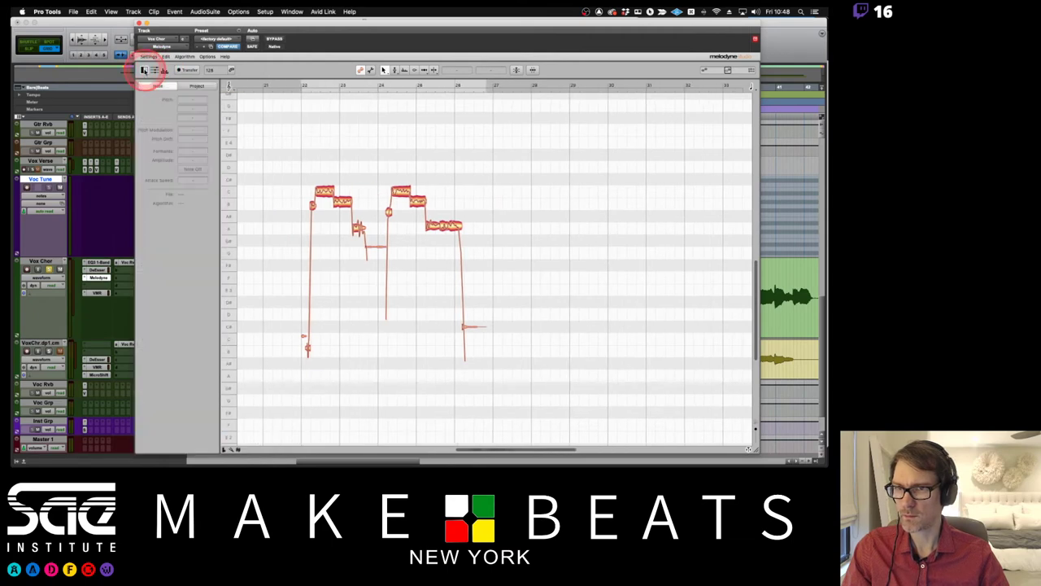
{"action": "left_click", "coordinate": [144, 71]}
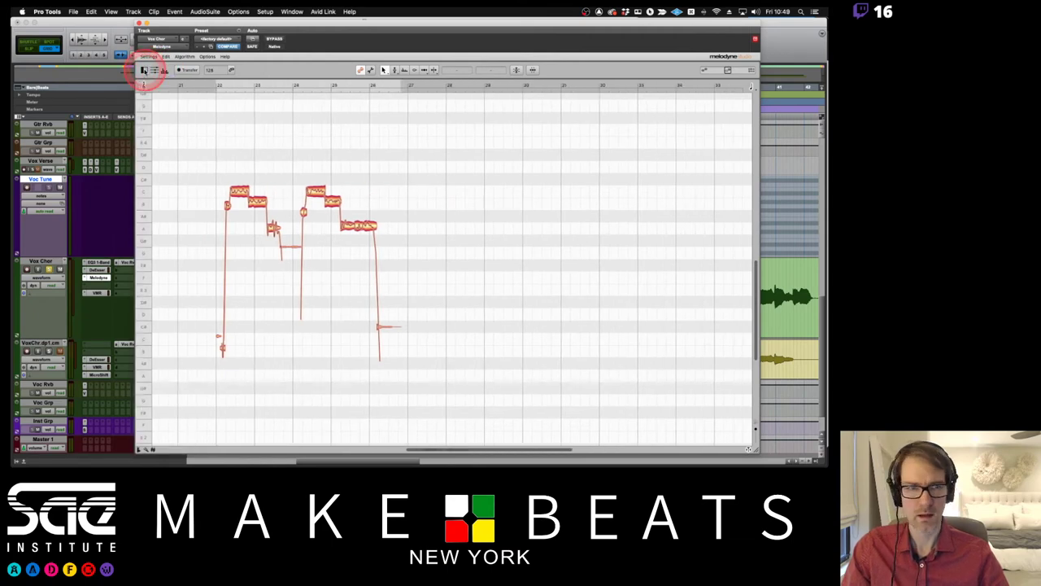
{"action": "left_click", "coordinate": [144, 70]}
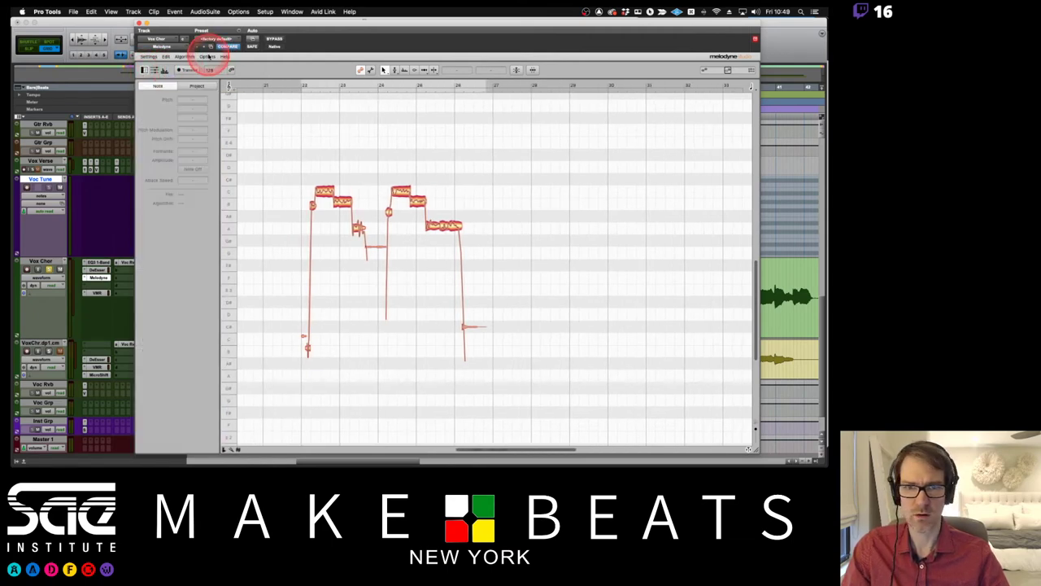
{"action": "left_click", "coordinate": [209, 57]}
{"action": "mouse_move", "coordinate": [211, 70]}
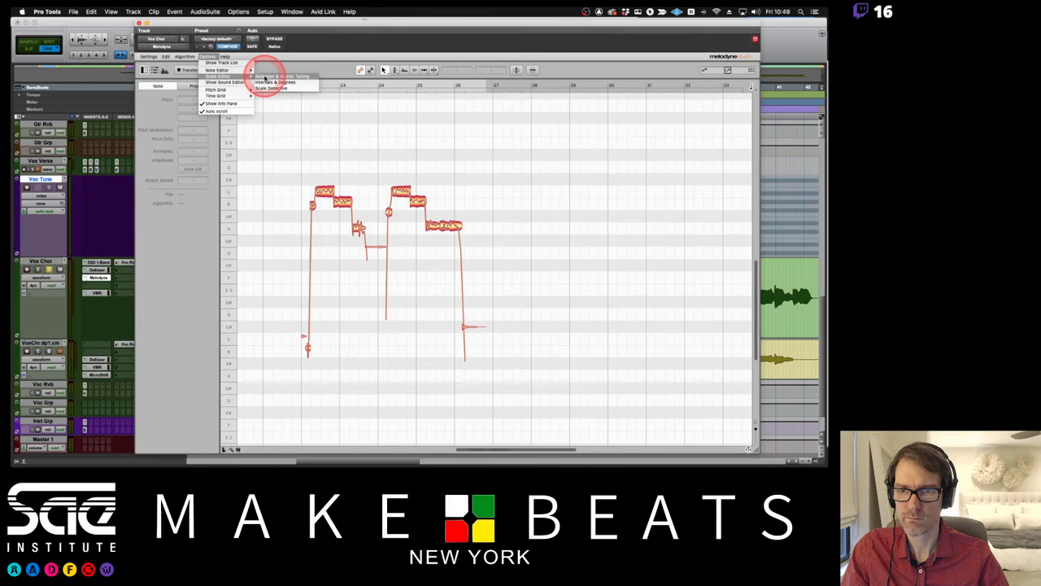
{"action": "left_click", "coordinate": [267, 83]}
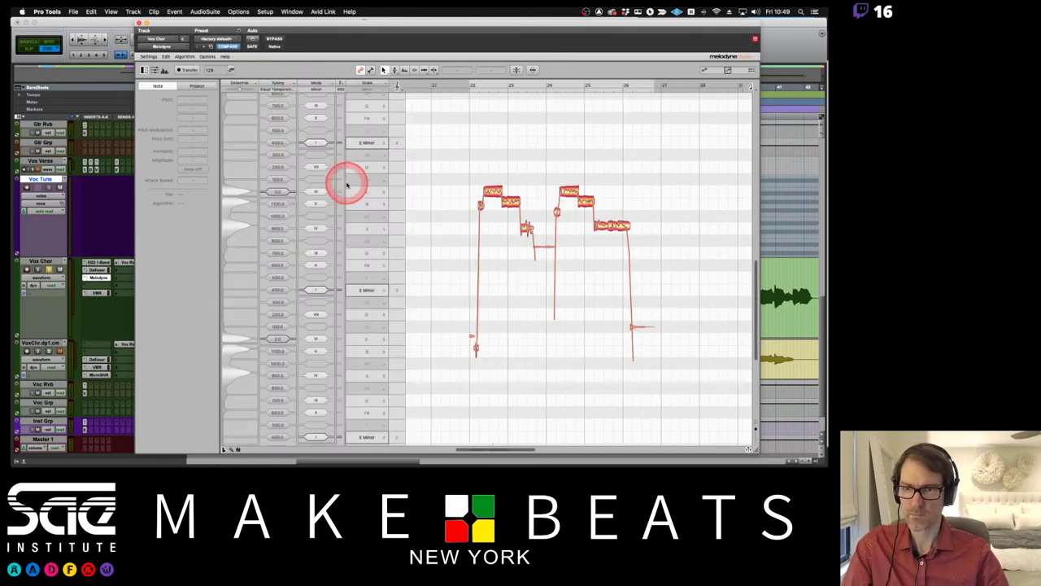
{"action": "key", "text": "space"}
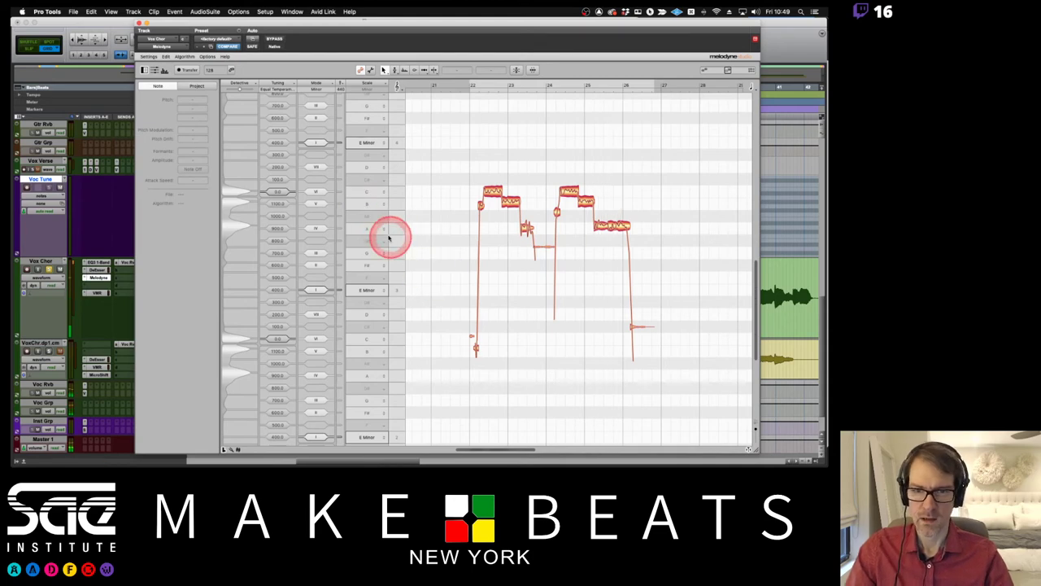
{"action": "left_click", "coordinate": [389, 236]}
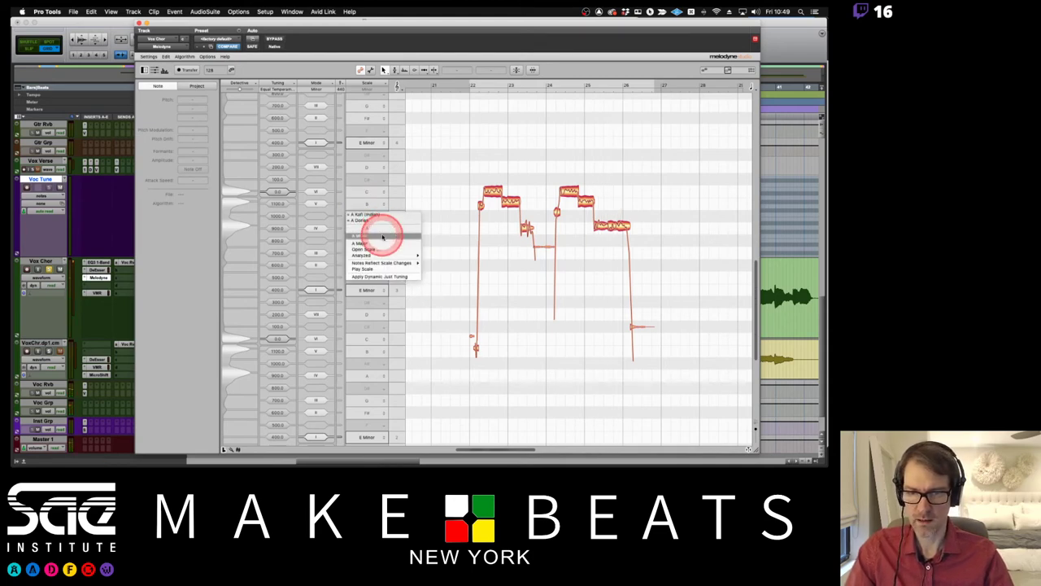
{"action": "left_click", "coordinate": [382, 237]}
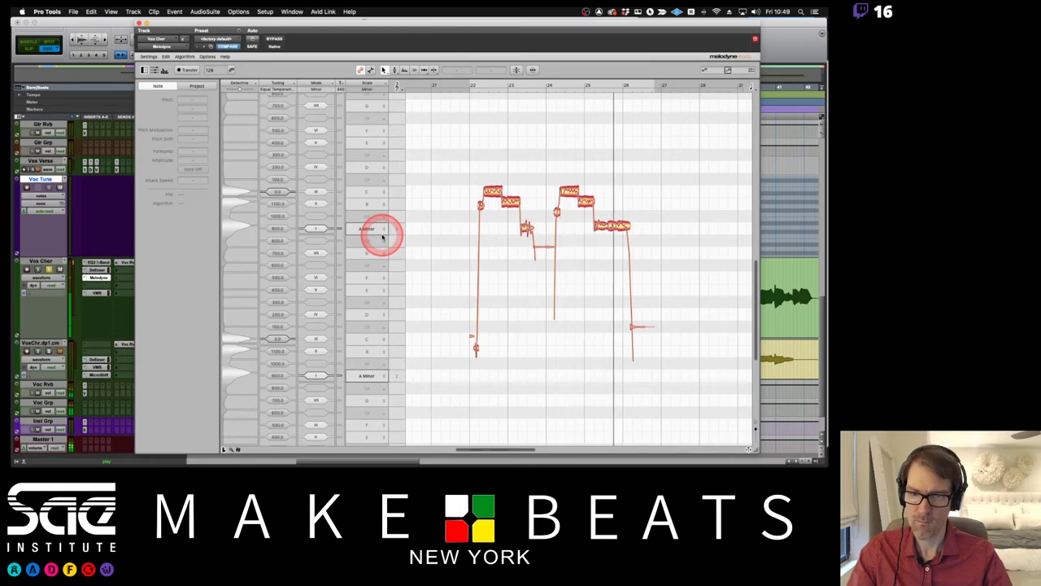
{"action": "left_click", "coordinate": [381, 229]}
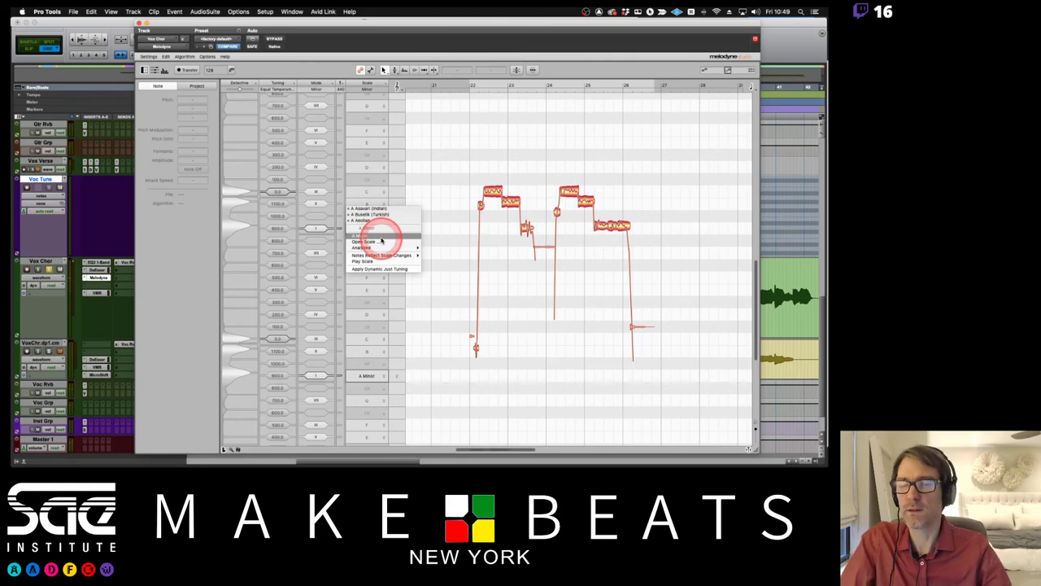
{"action": "left_click", "coordinate": [417, 202]}
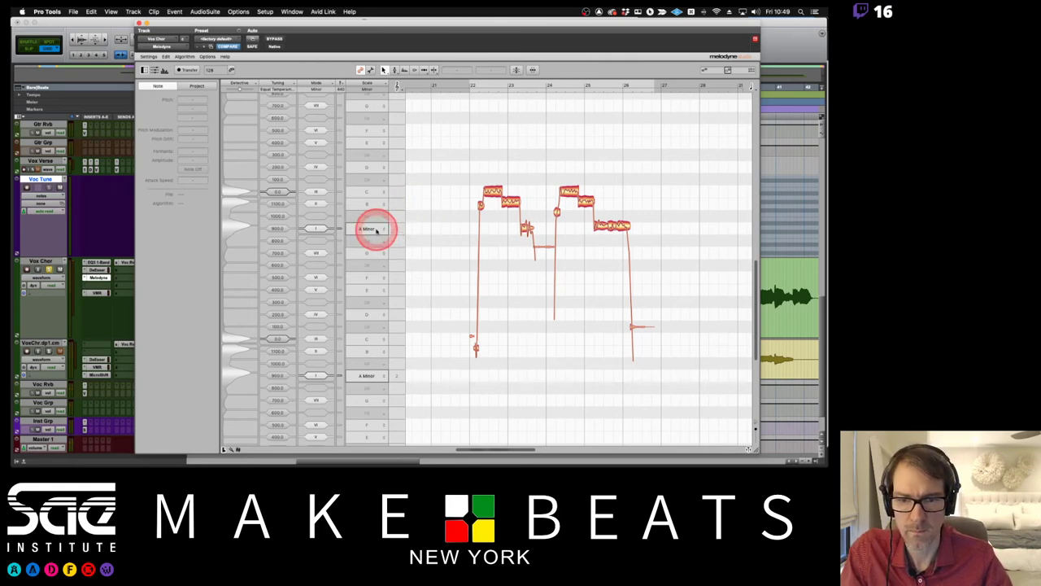
{"action": "scroll", "coordinate": [439, 214], "scroll_direction": "right", "scroll_amount": 2}
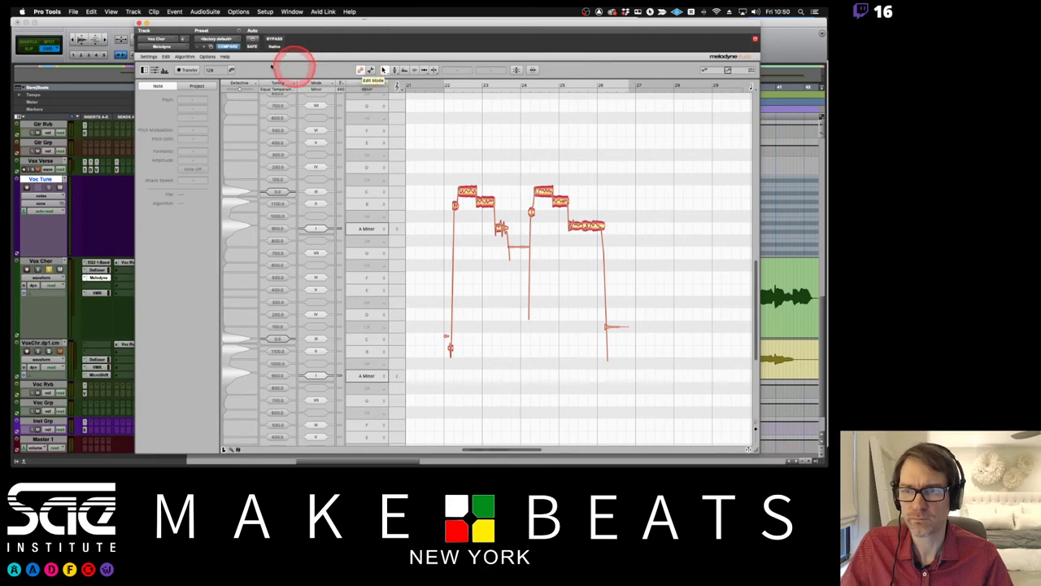
Switch Melodyne to the Note Editor view without scale columns and zoom to bars 22–25.
{"action": "left_click", "coordinate": [210, 57]}
{"action": "mouse_move", "coordinate": [213, 70]}
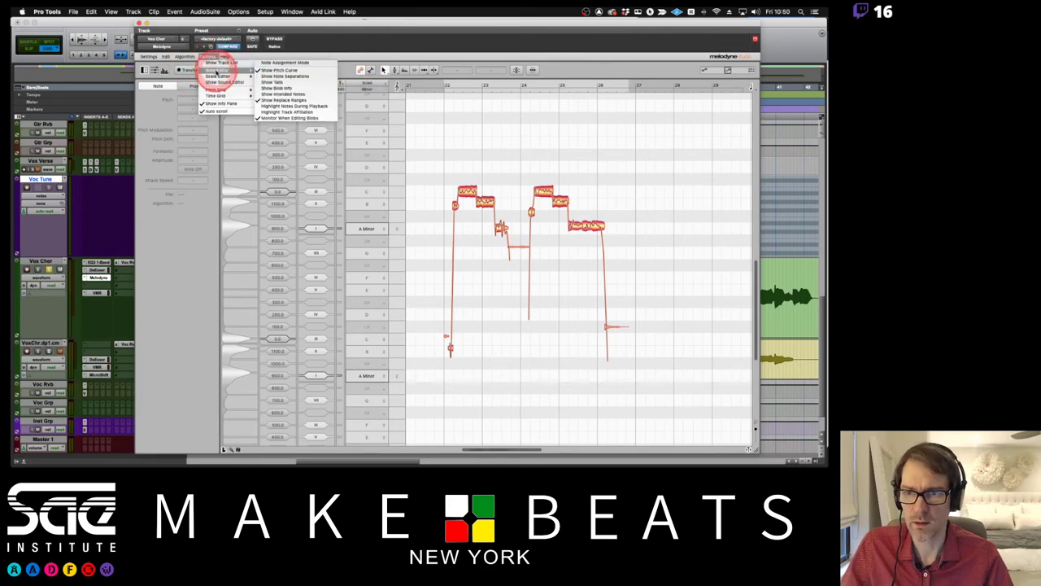
{"action": "left_click", "coordinate": [280, 87]}
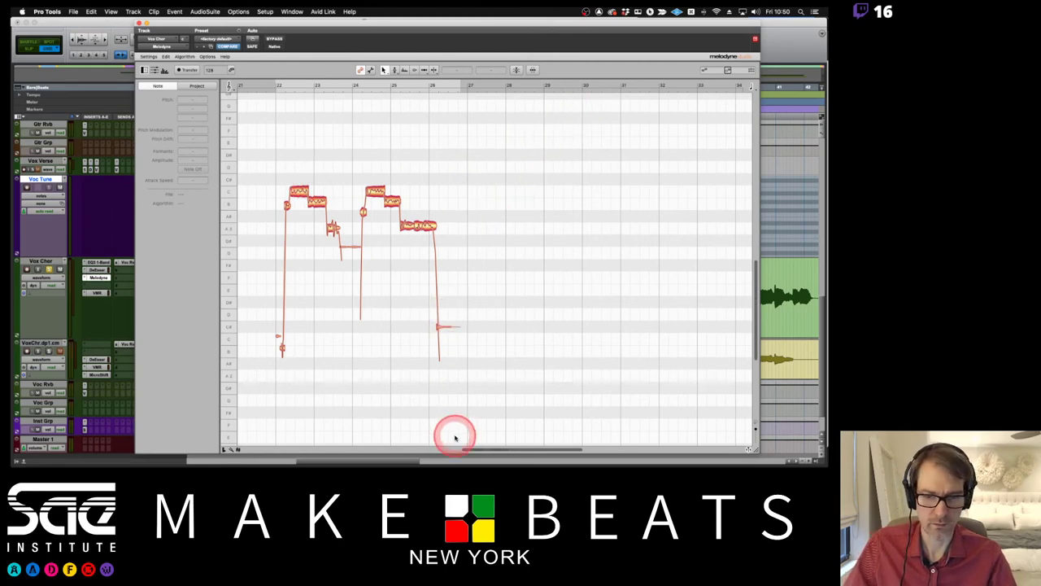
{"action": "mouse_move", "coordinate": [489, 450]}
{"action": "left_mouse_down"}
{"action": "mouse_move", "coordinate": [469, 449]}
{"action": "mouse_move", "coordinate": [479, 449]}
{"action": "left_mouse_up"}
{"action": "left_click_drag", "start_coordinate": [560, 448], "coordinate": [502, 448]}
{"action": "left_click_drag", "start_coordinate": [756, 262], "coordinate": [745, 300]}
{"action": "left_click", "coordinate": [343, 178]}
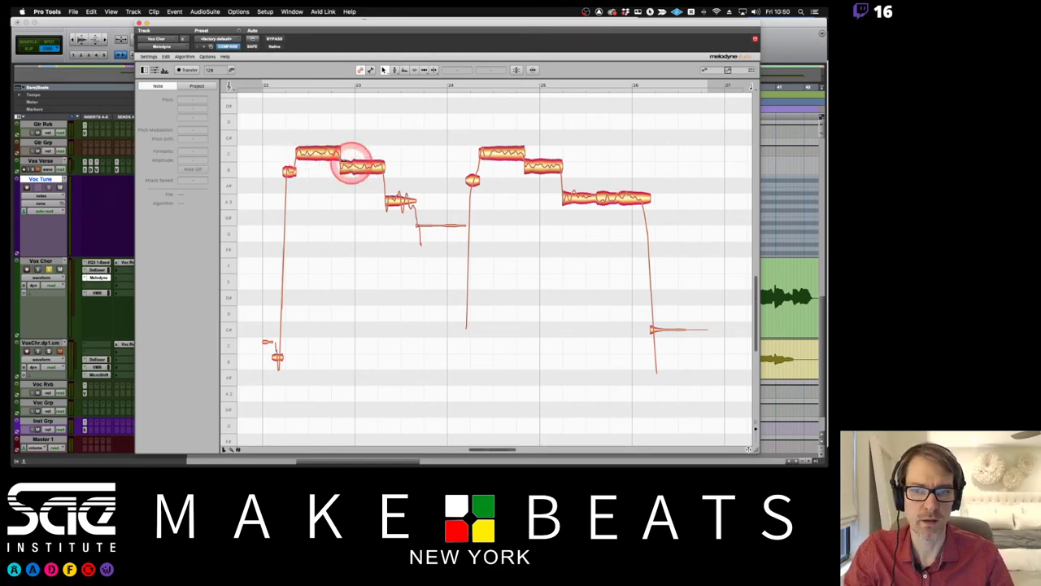
Check the chorus notes' pitches, shrink the Melodyne window, and select the vocal clip.
{"action": "left_click", "coordinate": [318, 154]}
{"action": "left_click", "coordinate": [352, 168]}
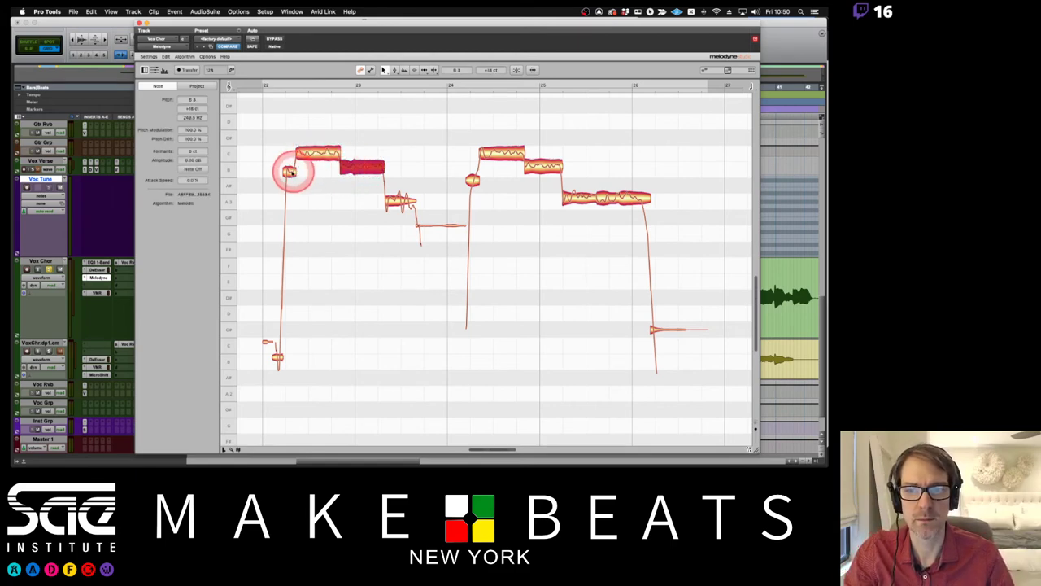
{"action": "left_click", "coordinate": [289, 170]}
{"action": "left_click", "coordinate": [314, 151]}
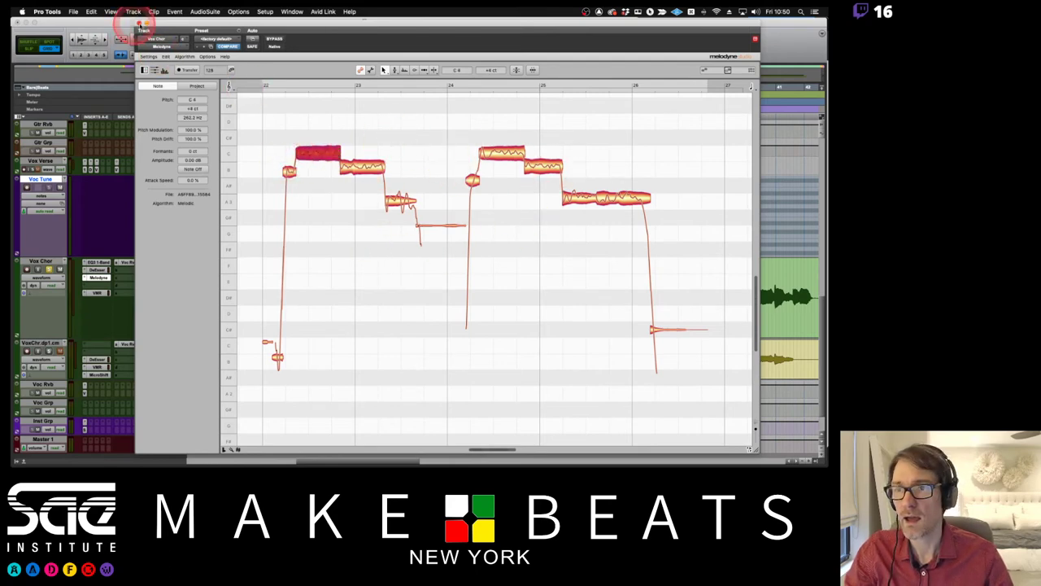
{"action": "left_click", "coordinate": [152, 23]}
{"action": "left_click", "coordinate": [260, 332]}
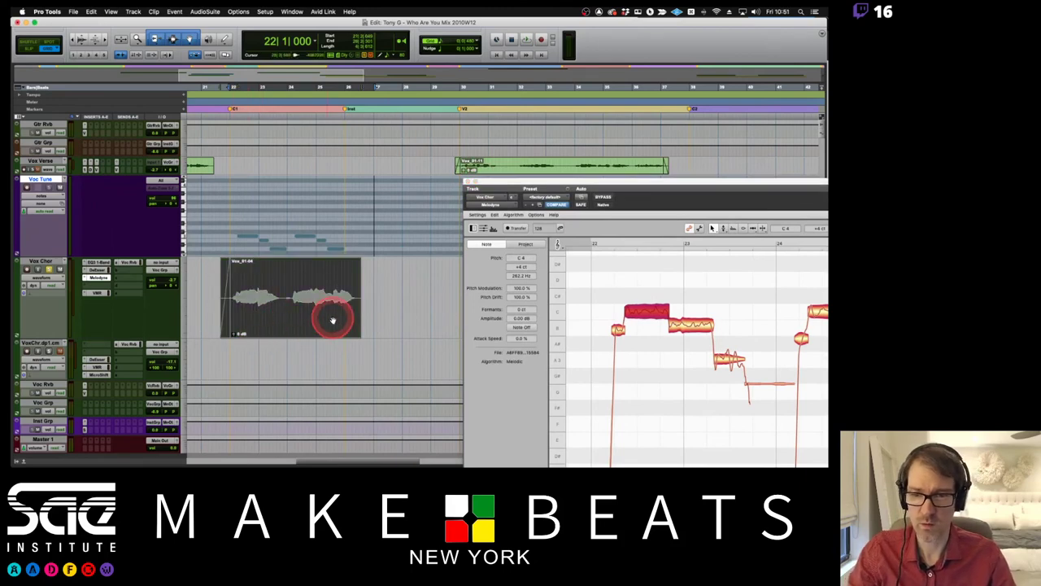
{"action": "key", "text": "Delete"}
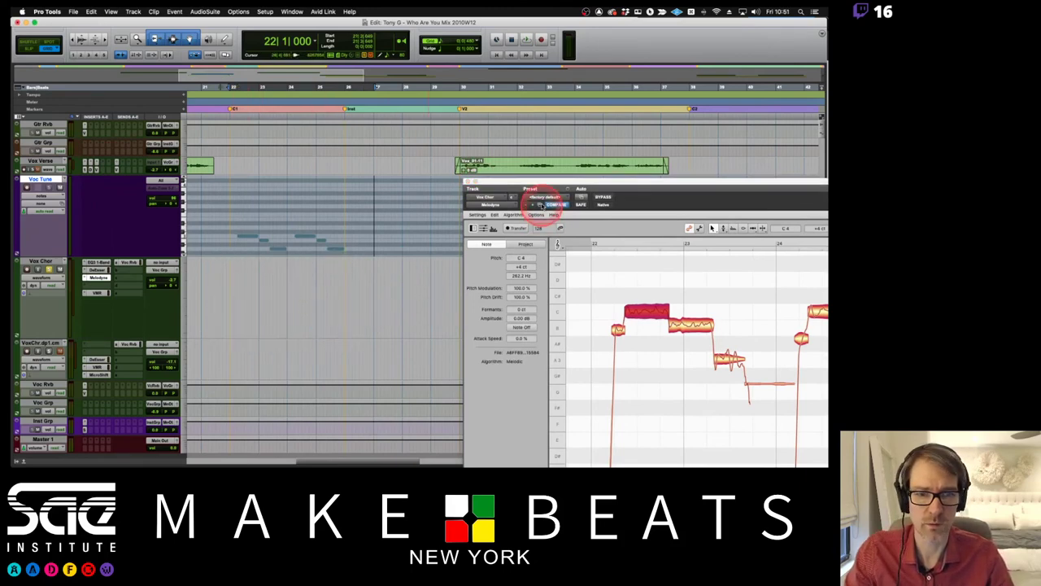
Play and stop the chorus, select the Voc Chor clip, and return Melodyne to the top left.
{"action": "key", "text": "space"}
{"action": "left_click_drag", "start_coordinate": [542, 182], "coordinate": [330, 67]}
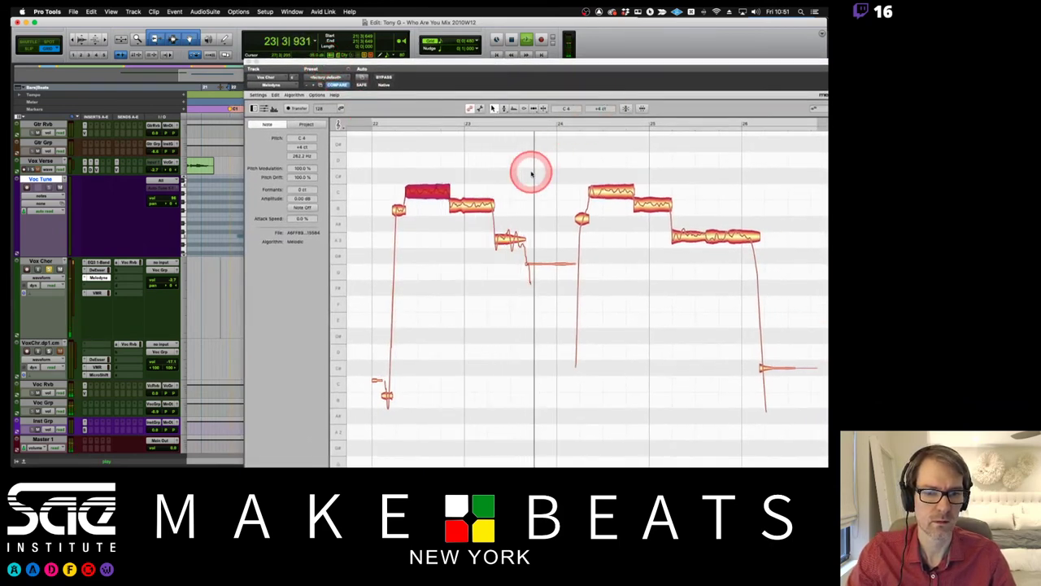
{"action": "key", "text": "space"}
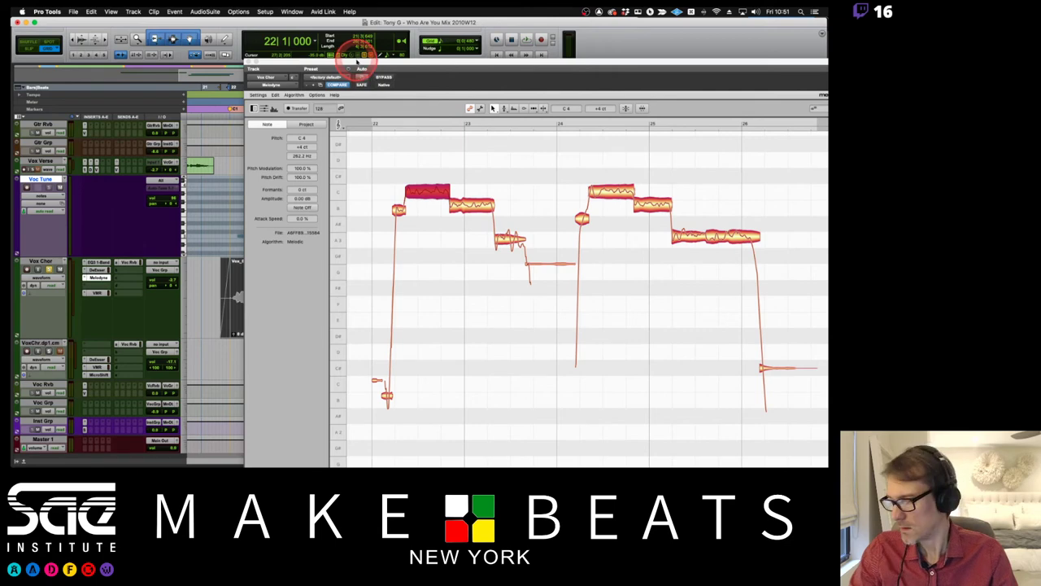
{"action": "left_click_drag", "start_coordinate": [364, 63], "coordinate": [453, 174]}
{"action": "left_click", "coordinate": [244, 308]}
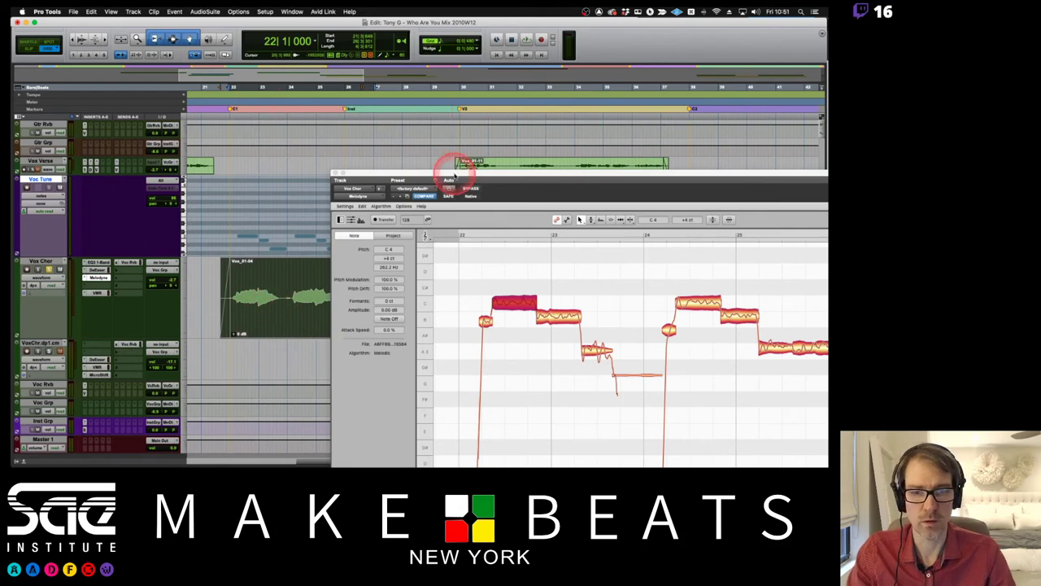
{"action": "left_click_drag", "start_coordinate": [453, 174], "coordinate": [205, 11]}
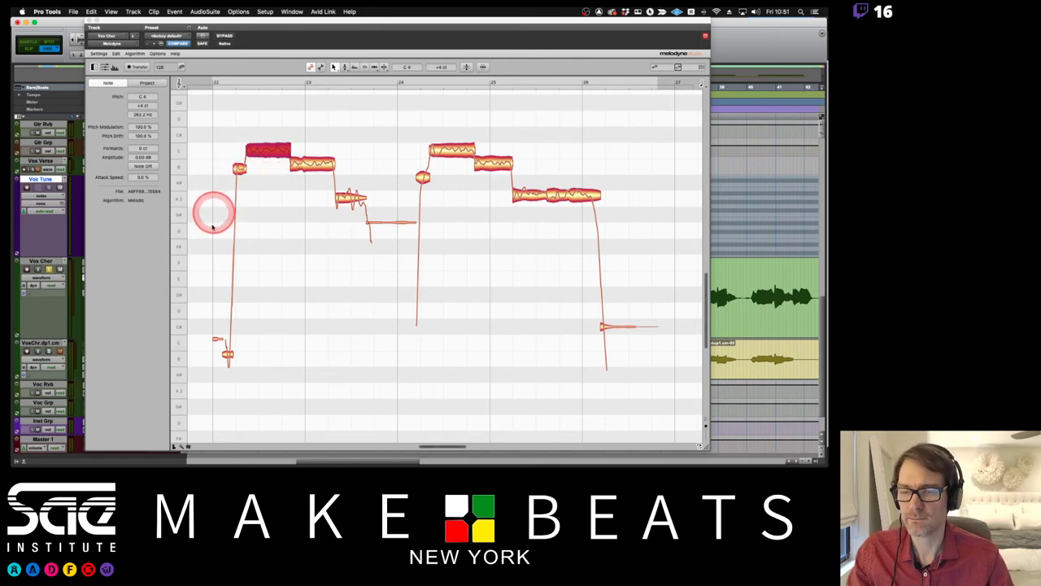
Mute the stray low lead-in note with Melodyne's Amplitude tool, then switch to the how-to PDF.
{"action": "left_click", "coordinate": [204, 329]}
{"action": "left_click", "coordinate": [228, 355]}
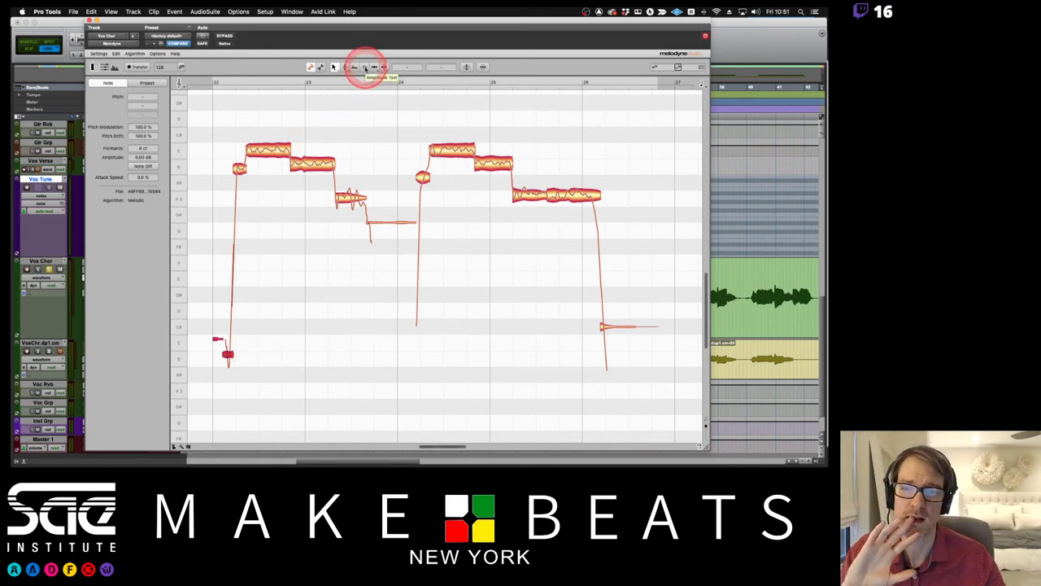
{"action": "left_click", "coordinate": [365, 68]}
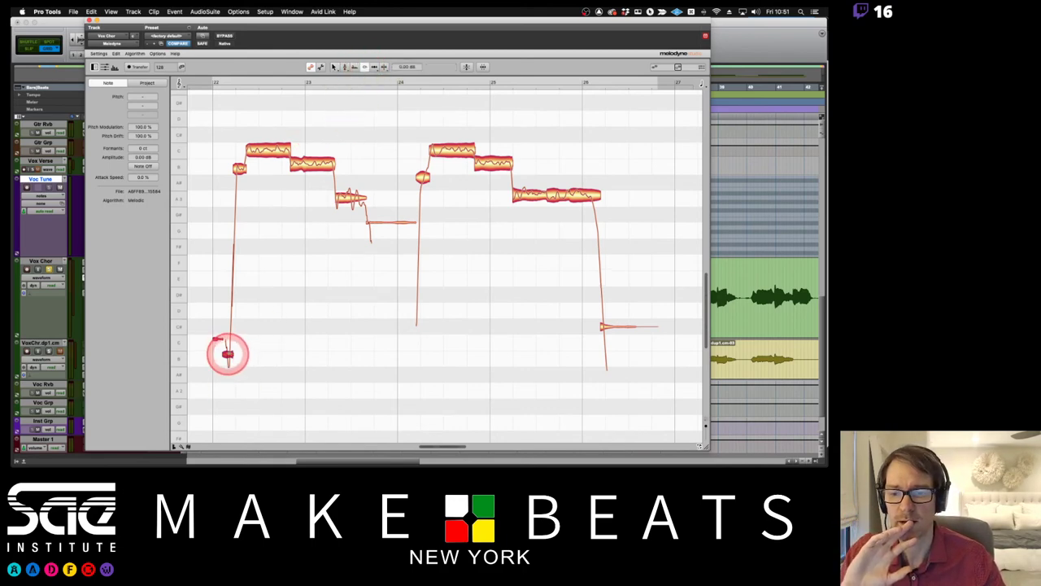
{"action": "double_click", "coordinate": [225, 353]}
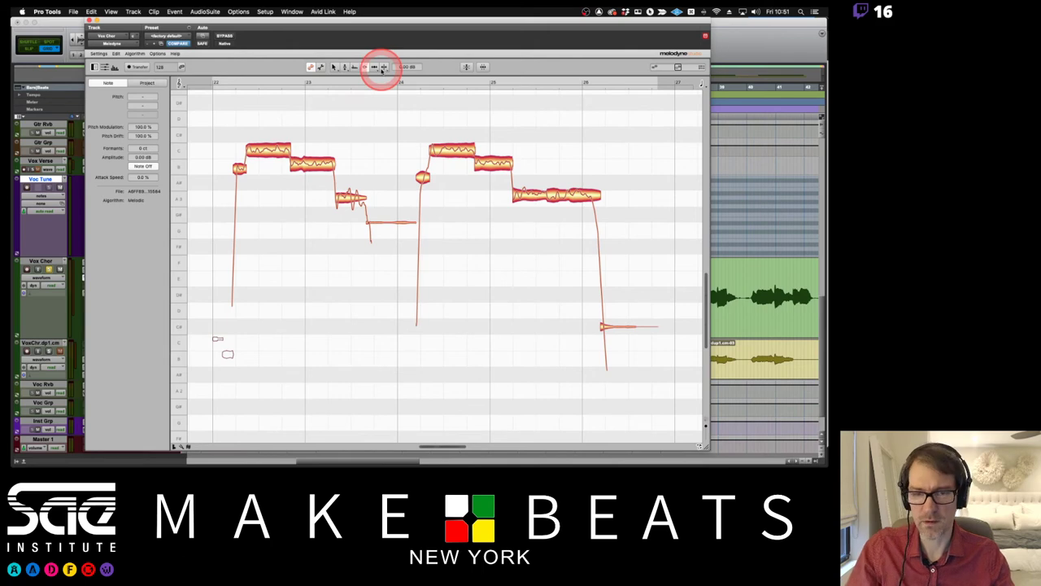
{"action": "key", "text": "super+Tab"}
{"action": "key", "text": "super+Tab"}
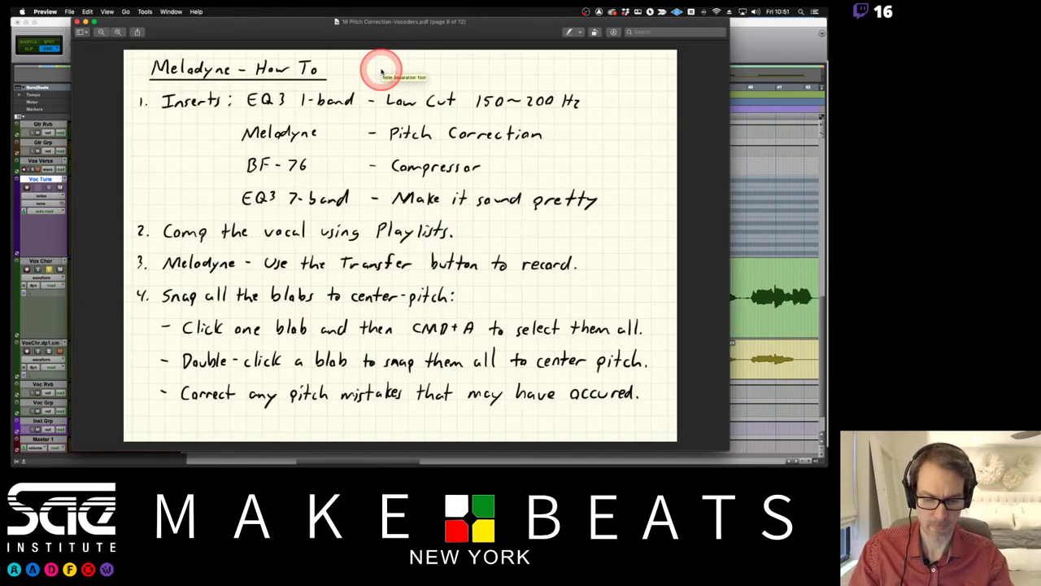
Review the PDF's Melodyne Tools and Melodyne Tools cont'd pages, then return to Pro Tools.
{"action": "key", "text": "Left"}
{"action": "key", "text": "Left"}
{"action": "key", "text": "Right"}
{"action": "key", "text": "Left"}
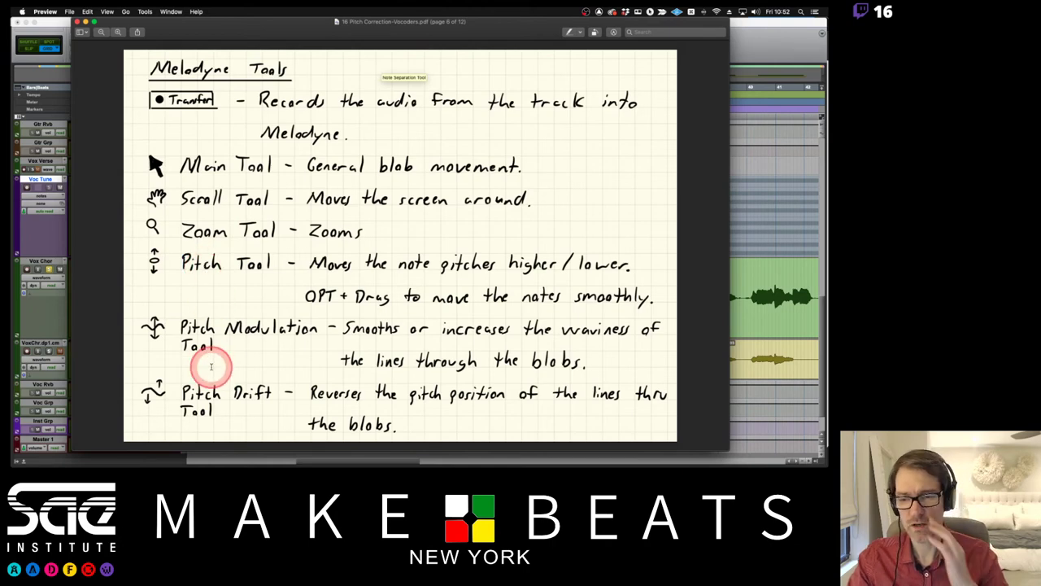
{"action": "key", "text": "Down"}
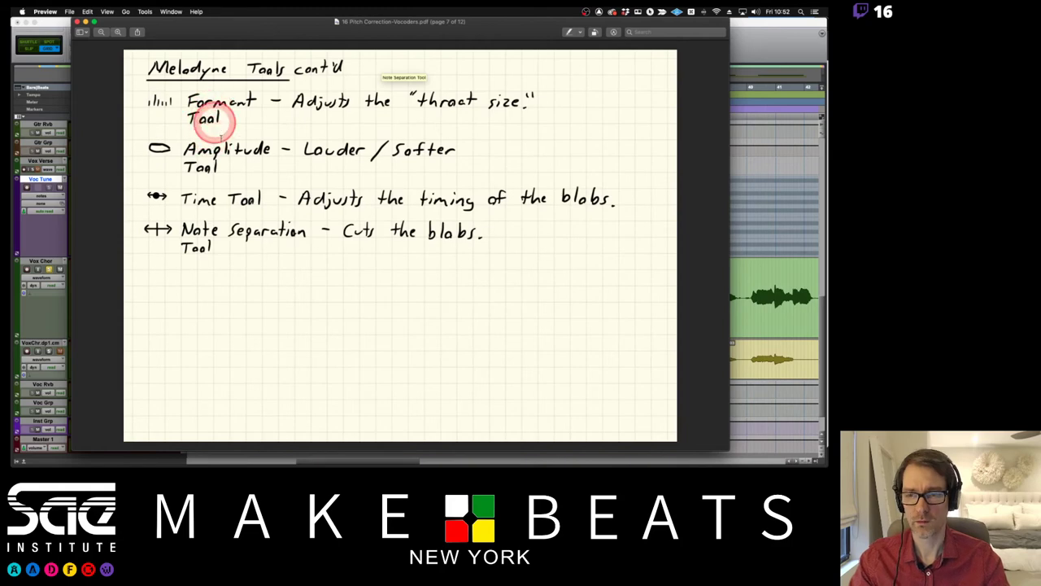
{"action": "key", "text": "Up"}
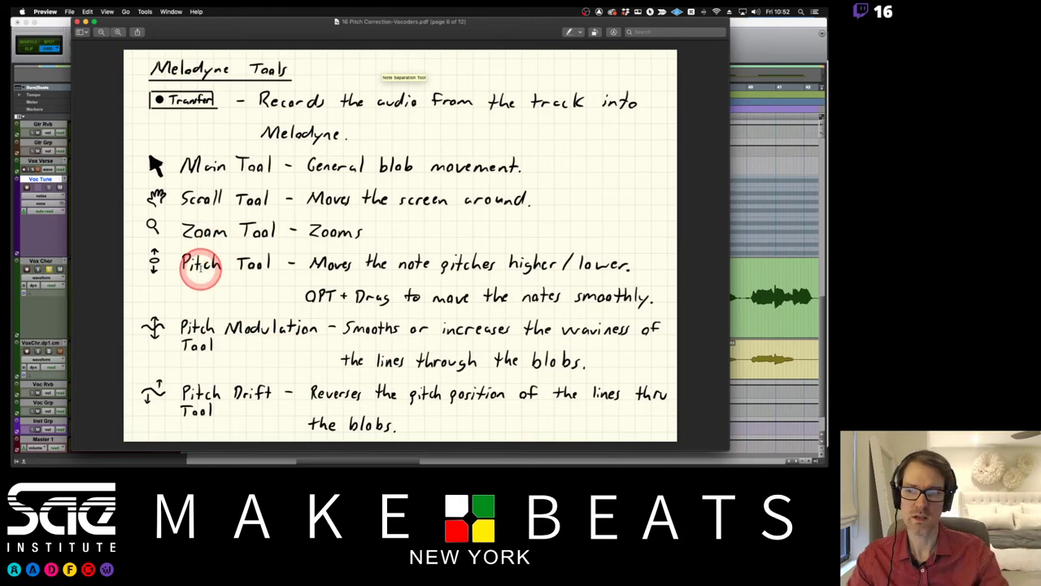
{"action": "key", "text": "Down"}
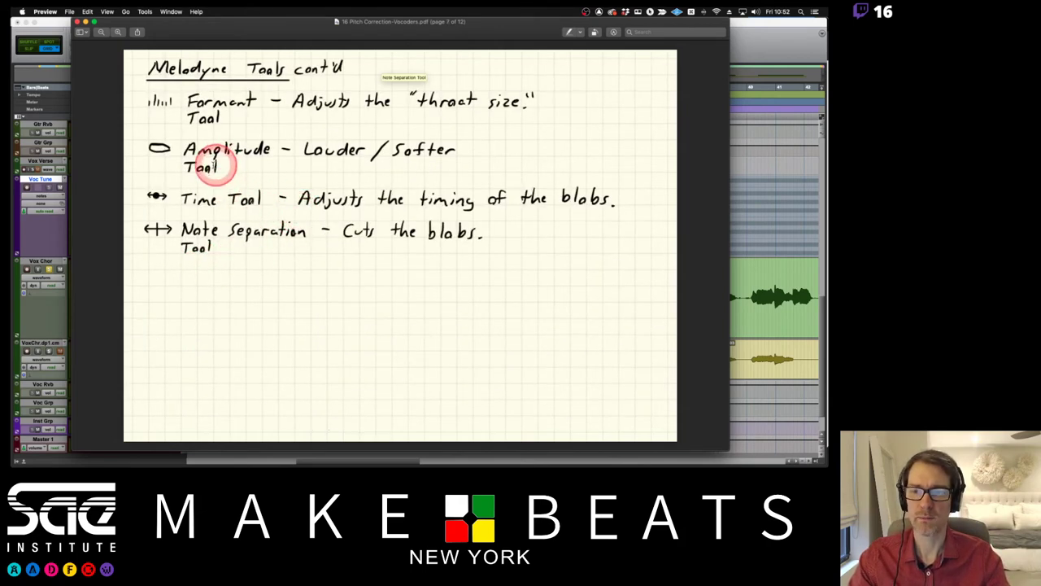
{"action": "left_click", "coordinate": [58, 22]}
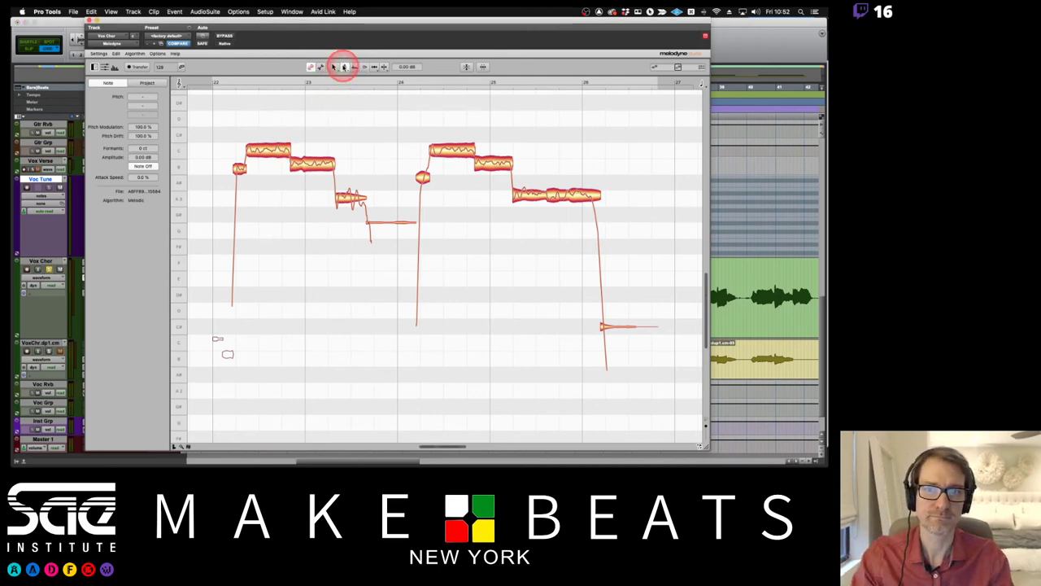
With Melodyne's Pitch tool, inspect the B, C, C, B and A3 chorus notes, then play the phrase.
{"action": "left_click", "coordinate": [344, 66]}
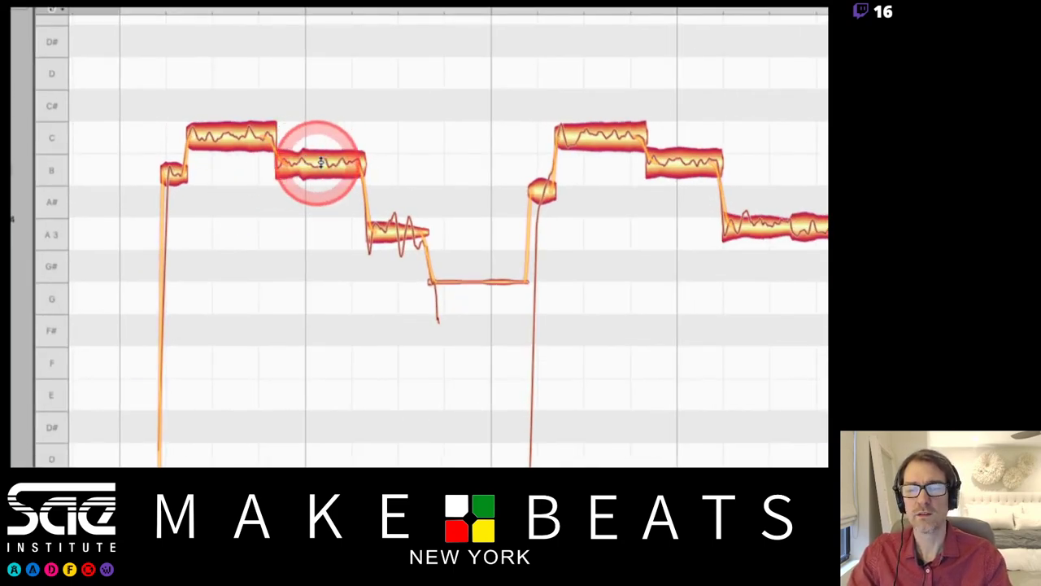
{"action": "left_click", "coordinate": [320, 163]}
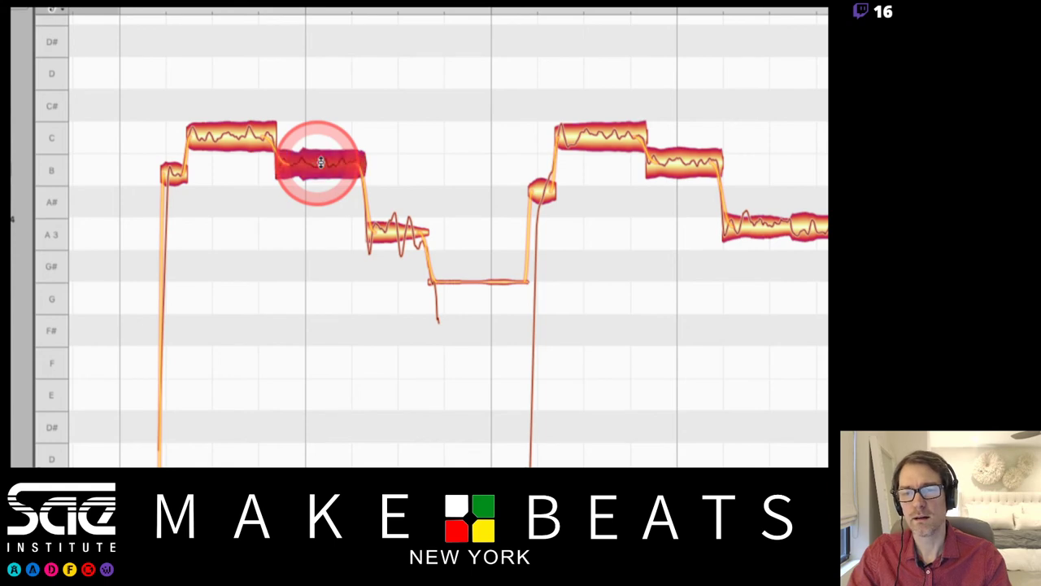
{"action": "left_click", "coordinate": [238, 135]}
{"action": "left_click", "coordinate": [598, 138]}
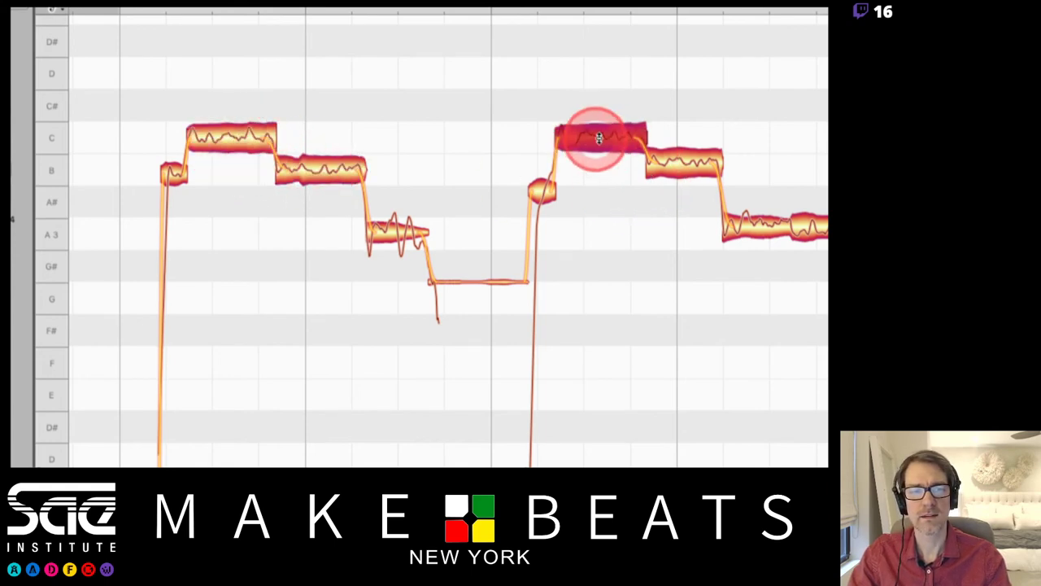
{"action": "left_click", "coordinate": [667, 164]}
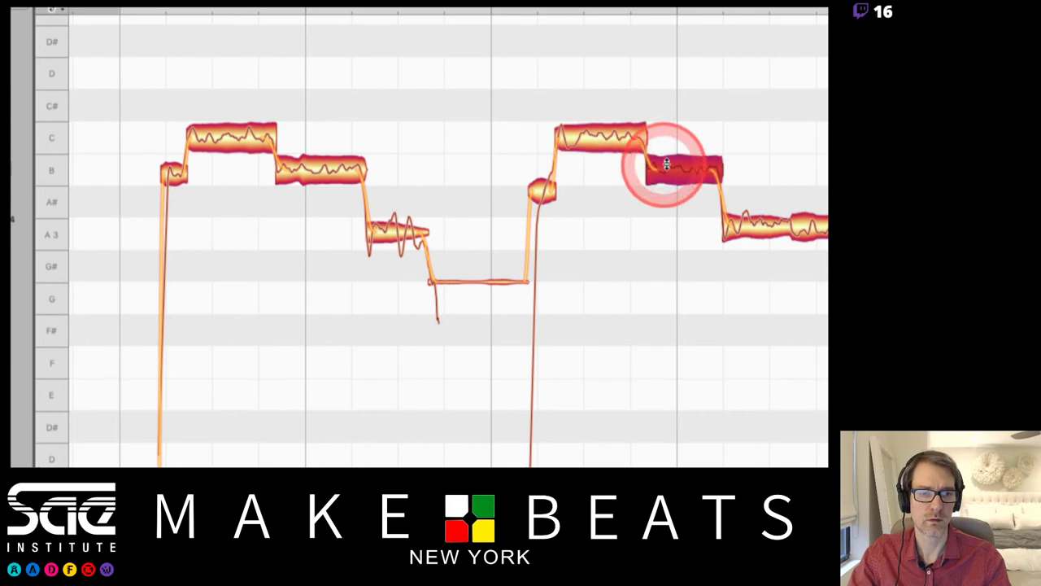
{"action": "scroll", "coordinate": [666, 164], "scroll_direction": "right", "scroll_amount": 5}
{"action": "left_click", "coordinate": [476, 230]}
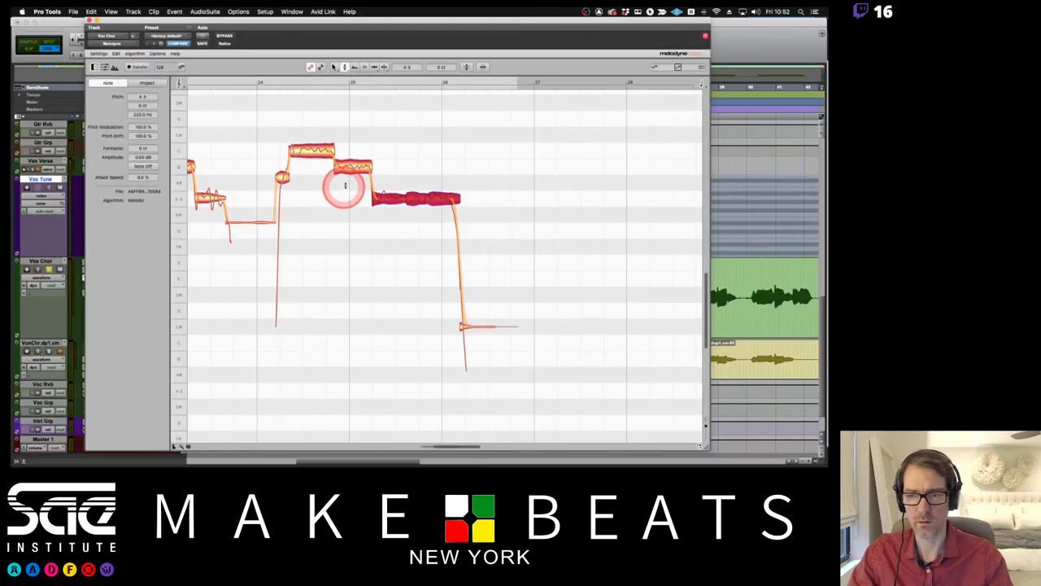
{"action": "scroll", "coordinate": [345, 185], "scroll_direction": "left", "scroll_amount": 5}
{"action": "key", "text": "space"}
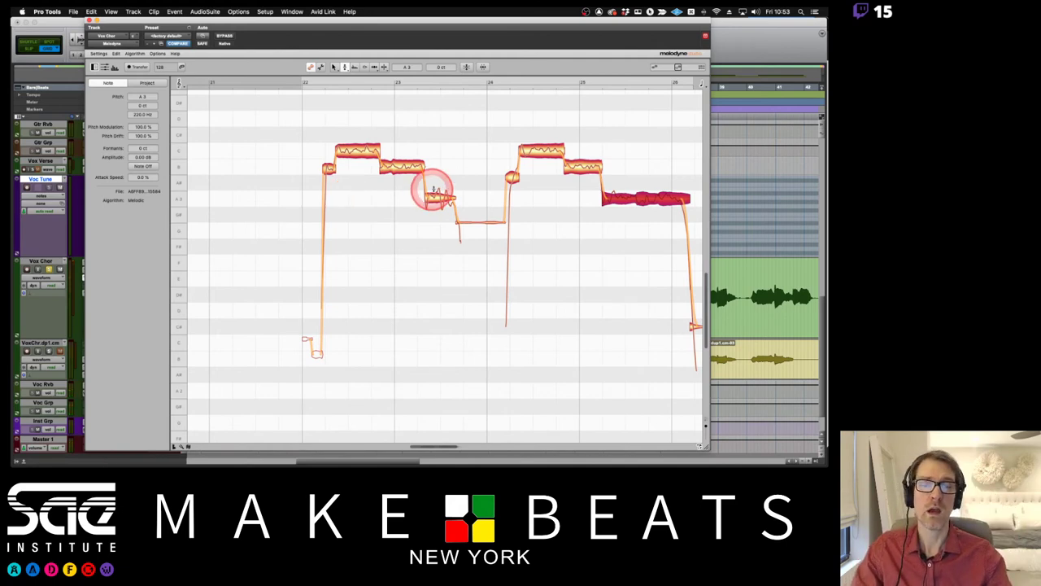
{"action": "scroll", "coordinate": [436, 195], "scroll_direction": "right", "scroll_amount": 3}
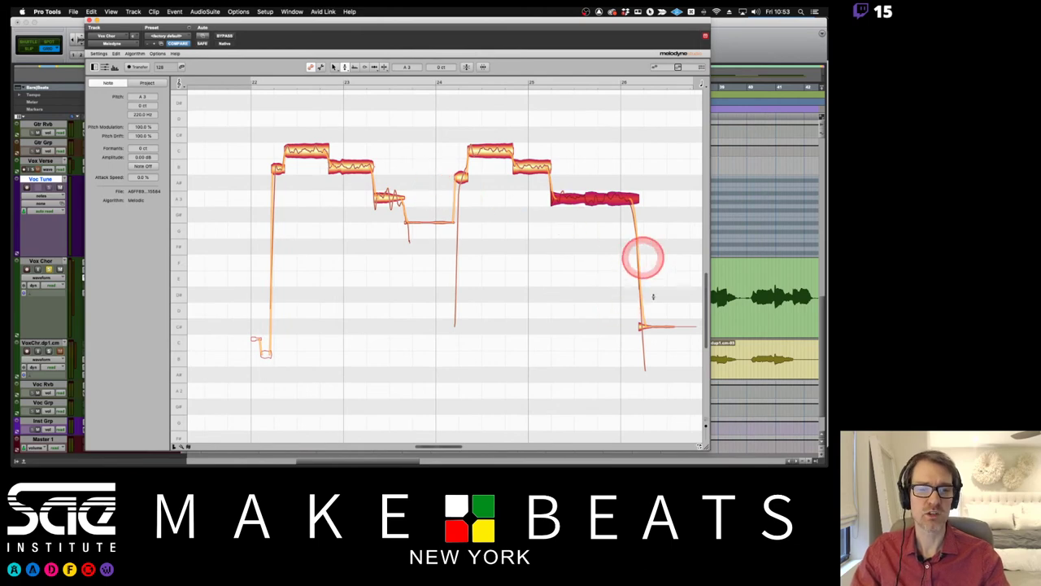
Audition the chorus phrase and box-select the low pickup note.
{"action": "left_click", "coordinate": [390, 214]}
{"action": "key", "text": "space"}
{"action": "left_click", "coordinate": [282, 181]}
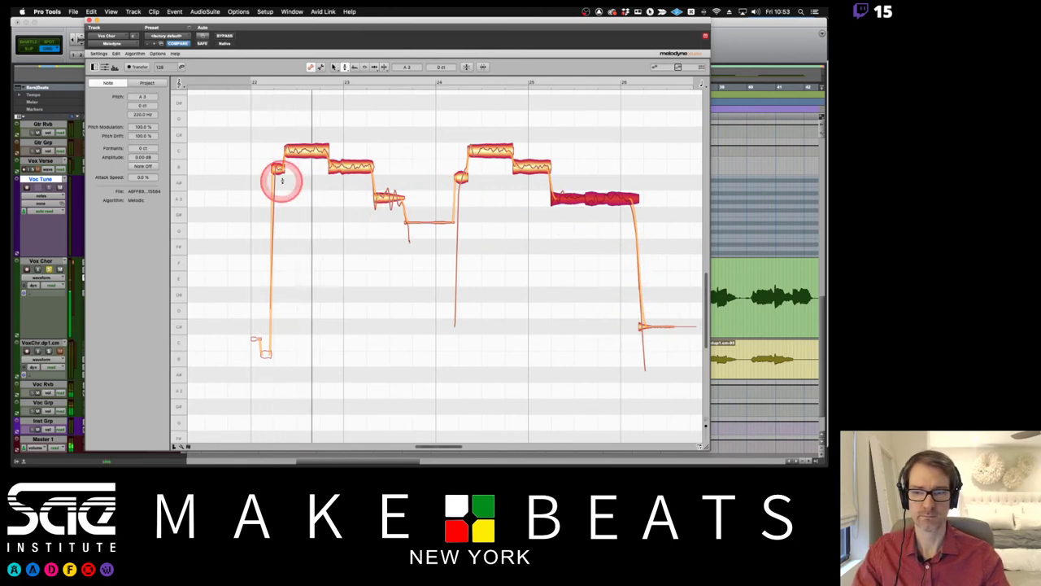
{"action": "left_click", "coordinate": [266, 353]}
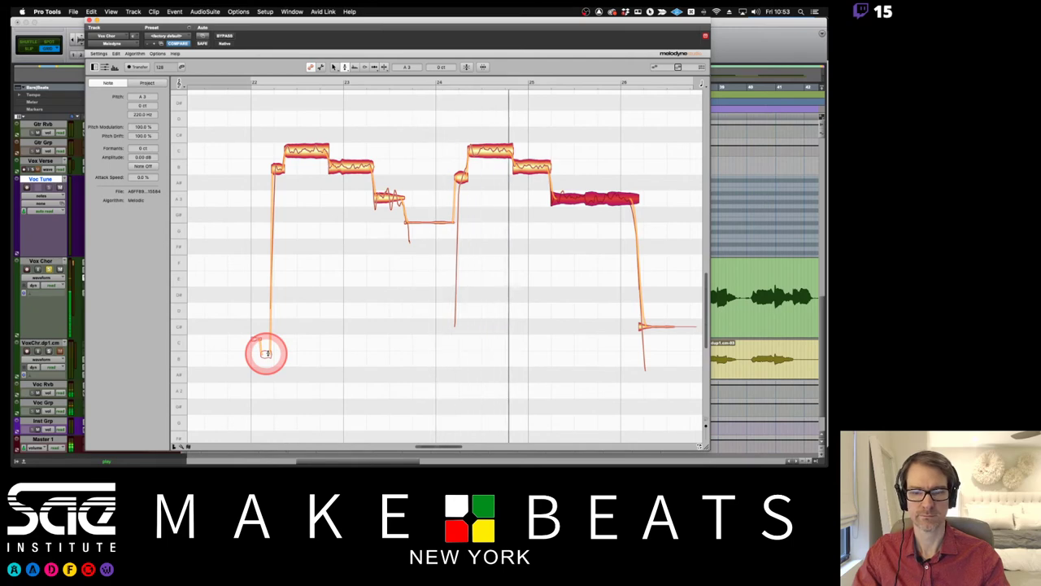
{"action": "key", "text": "space"}
{"action": "left_click_drag", "start_coordinate": [239, 325], "coordinate": [269, 361]}
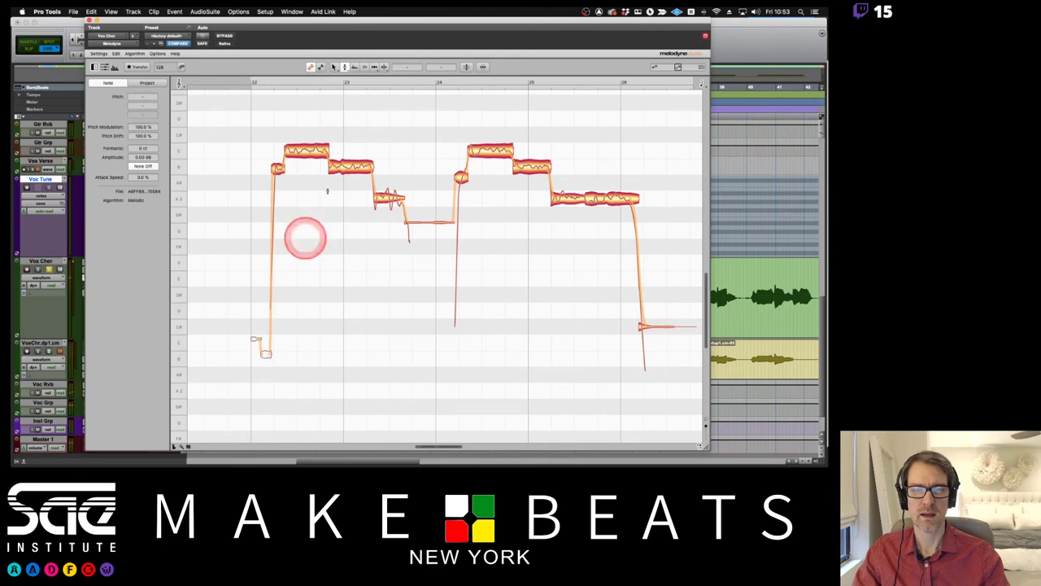
Tweak the low pickup note's pitch, leaving it at B2 +27 cents, and audition the phrase.
{"action": "left_click", "coordinate": [365, 78]}
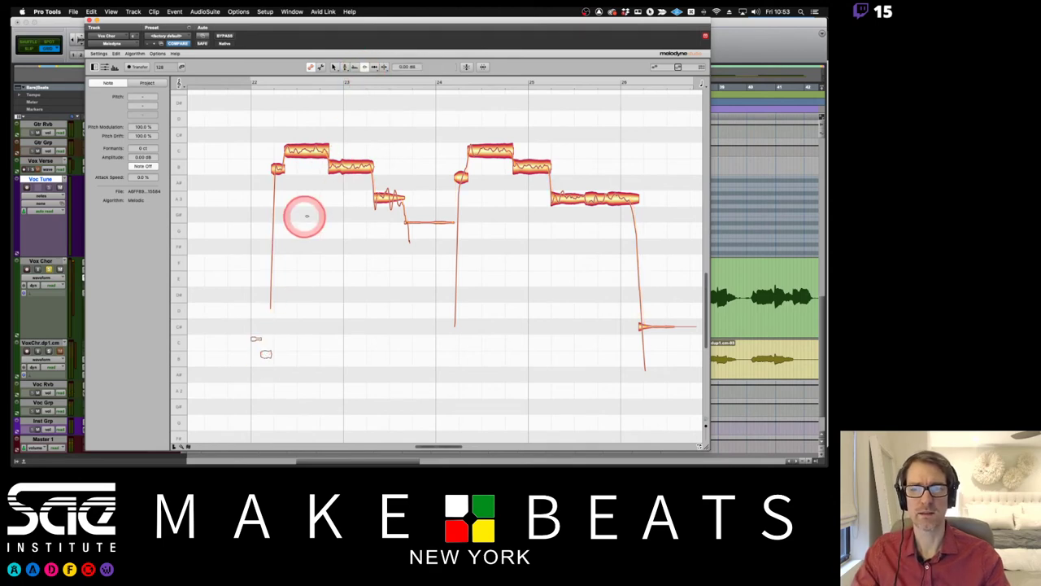
{"action": "left_click", "coordinate": [264, 351]}
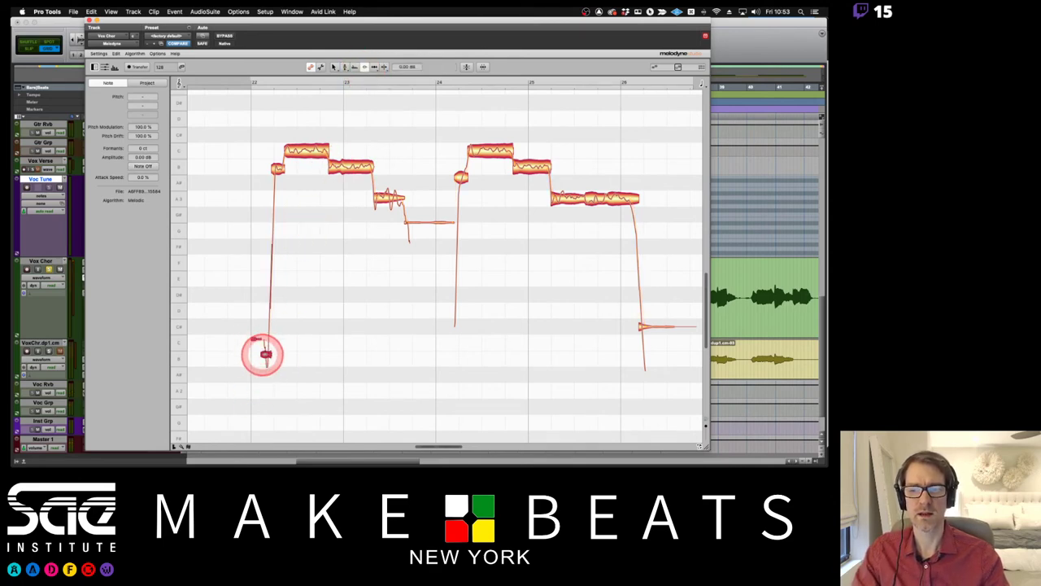
{"action": "key", "text": "space"}
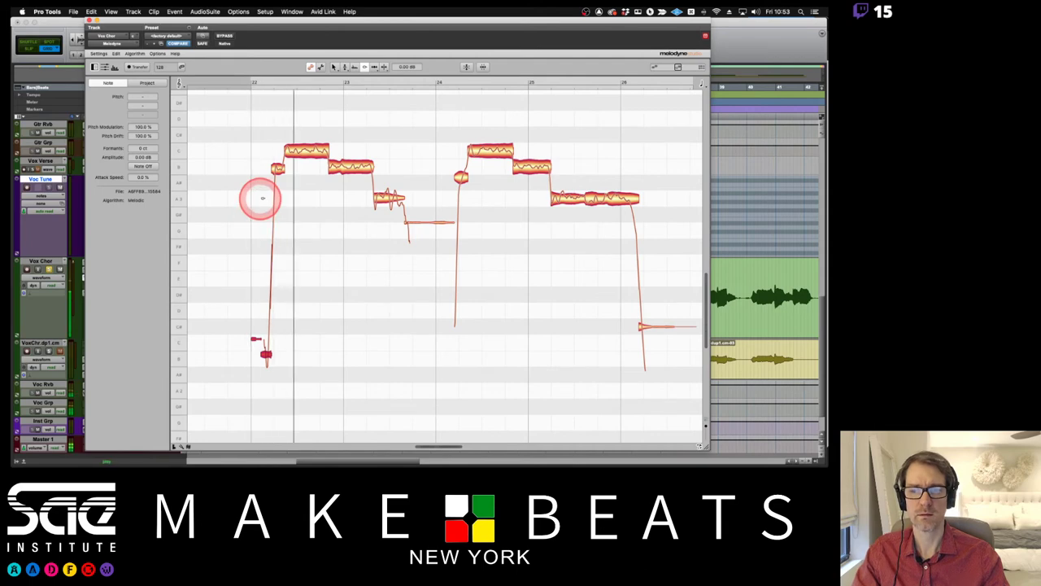
{"action": "left_click_drag", "start_coordinate": [238, 332], "coordinate": [255, 342]}
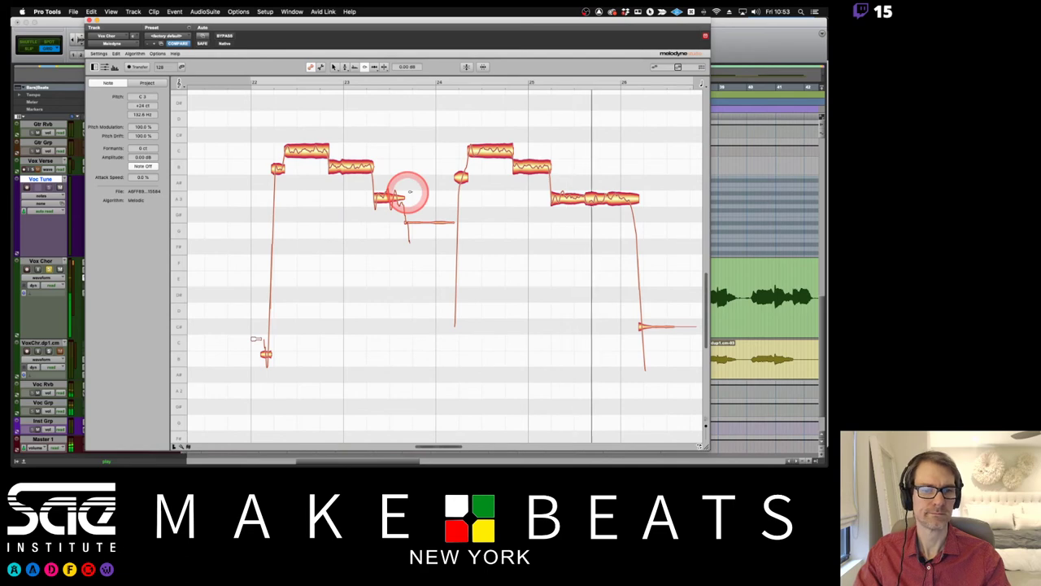
{"action": "key", "text": "space"}
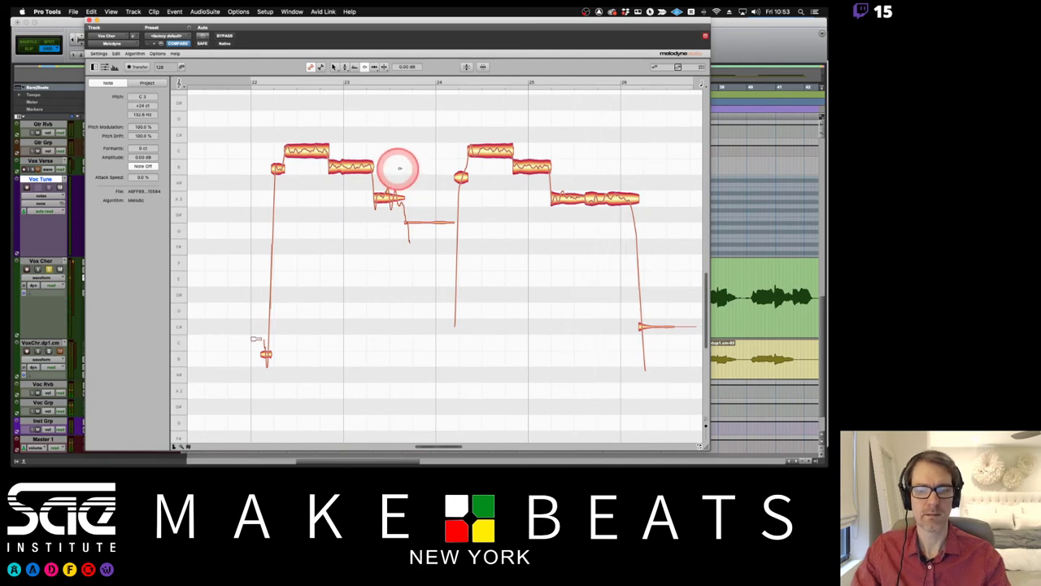
{"action": "key", "text": "super+z"}
{"action": "key", "text": "super+z"}
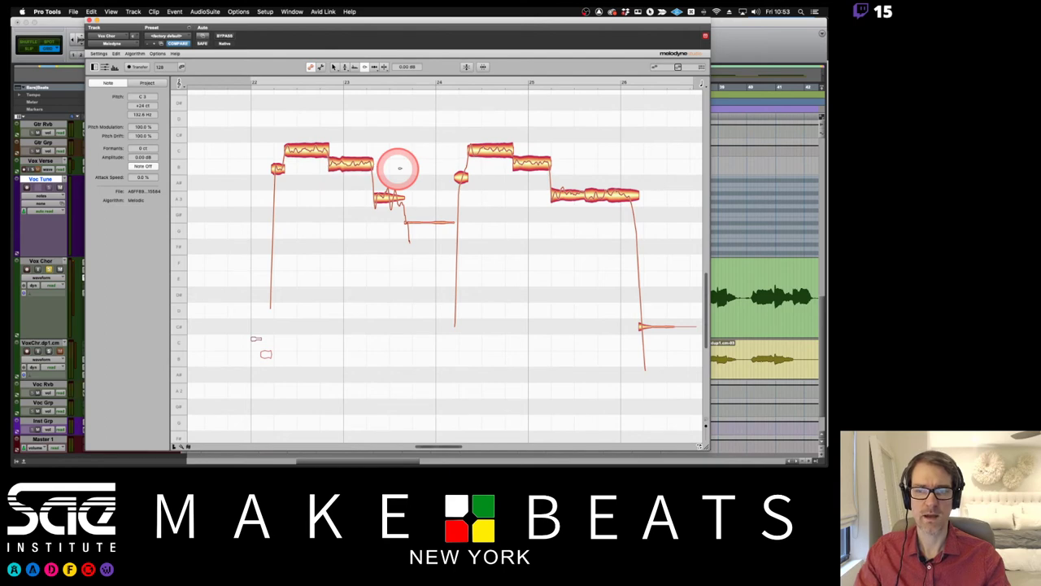
{"action": "key", "text": "space"}
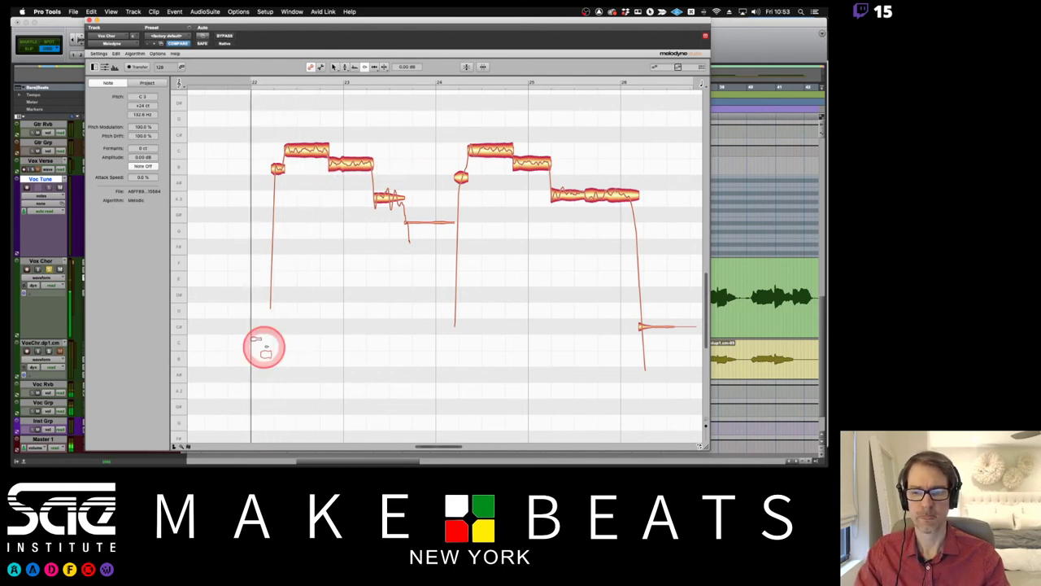
{"action": "left_click", "coordinate": [265, 354]}
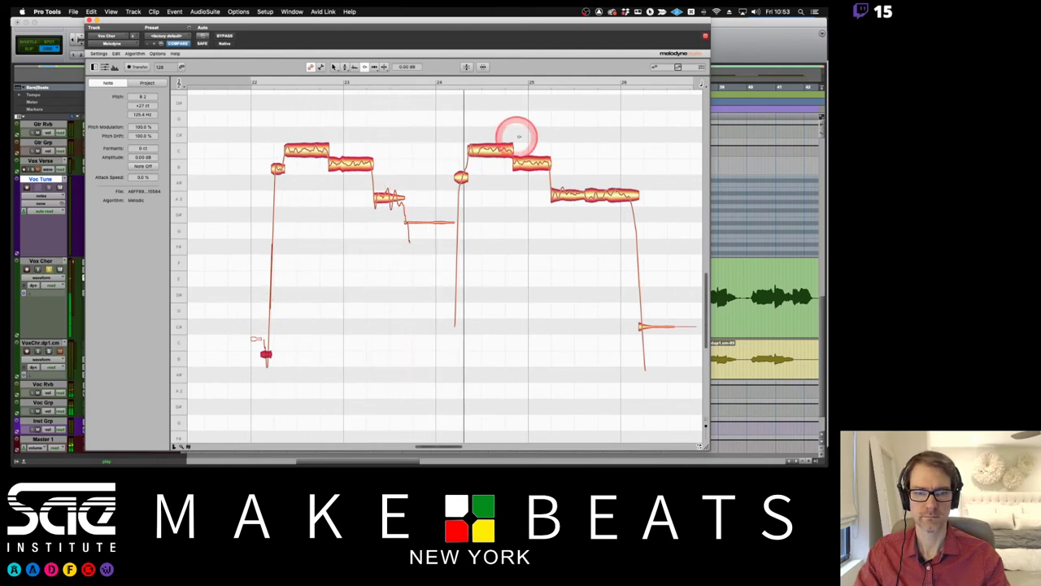
{"action": "key", "text": "space"}
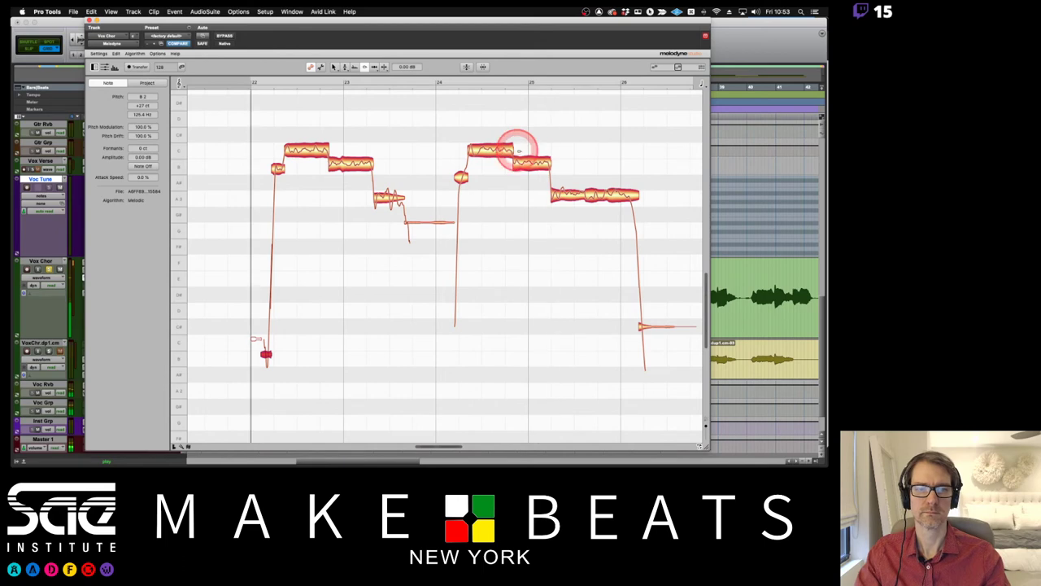
With the Pitch Tool, select the final long note and audition the phrase.
{"action": "right_click", "coordinate": [358, 163]}
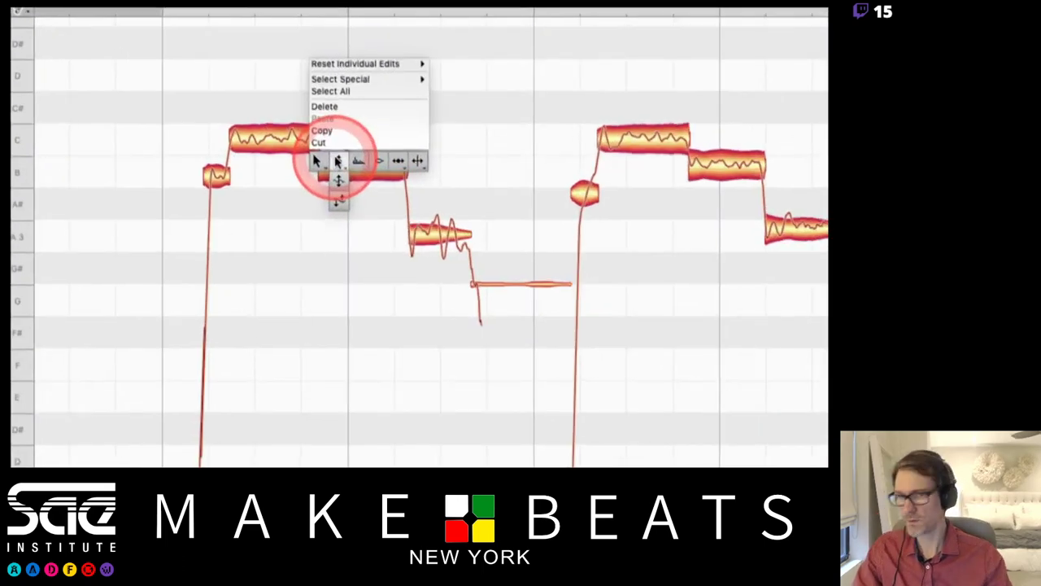
{"action": "left_click", "coordinate": [339, 161]}
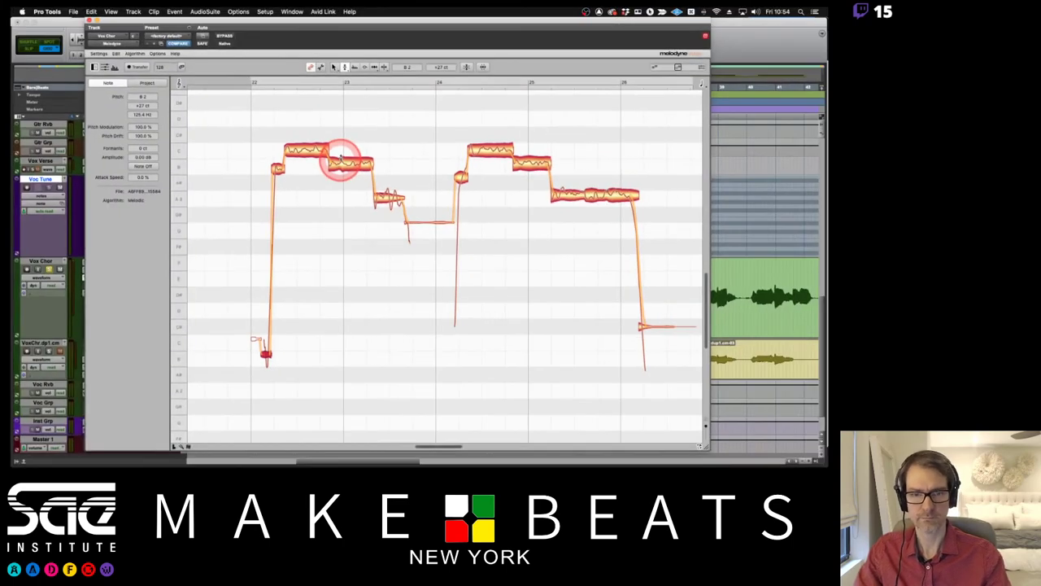
{"action": "left_click", "coordinate": [535, 163]}
{"action": "left_click", "coordinate": [325, 163]}
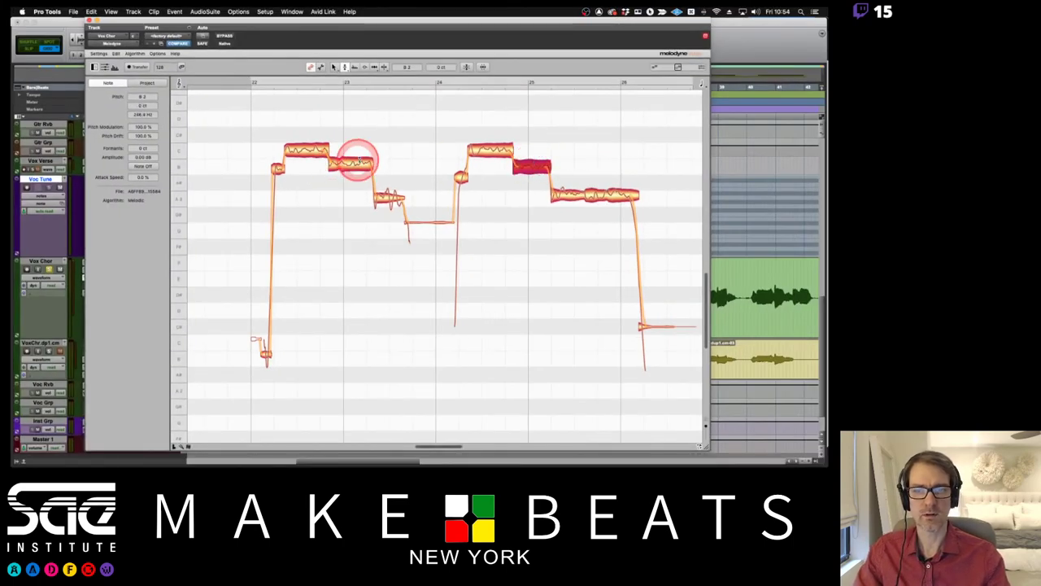
{"action": "key", "text": "space"}
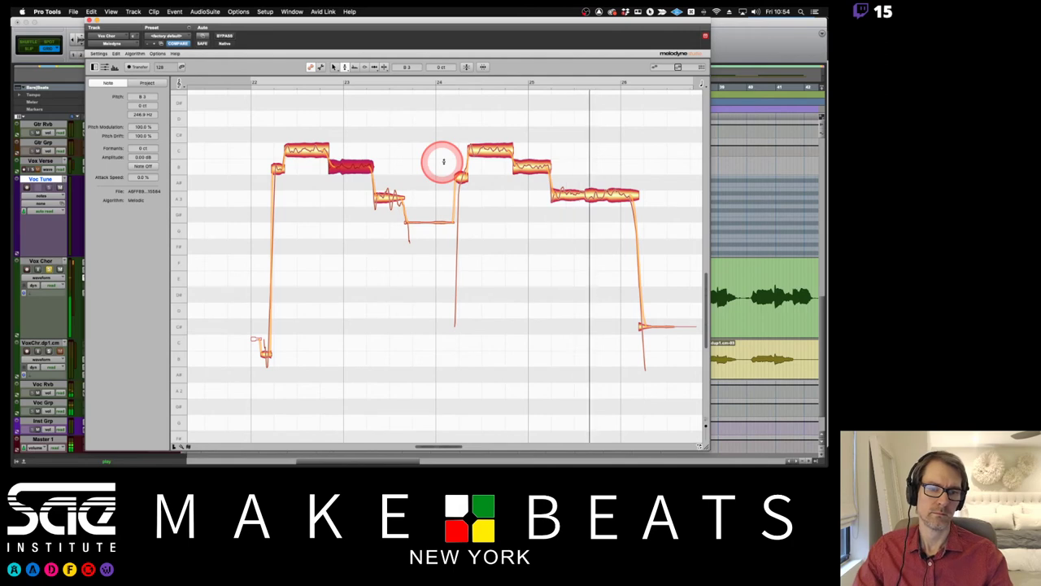
{"action": "left_click", "coordinate": [570, 195]}
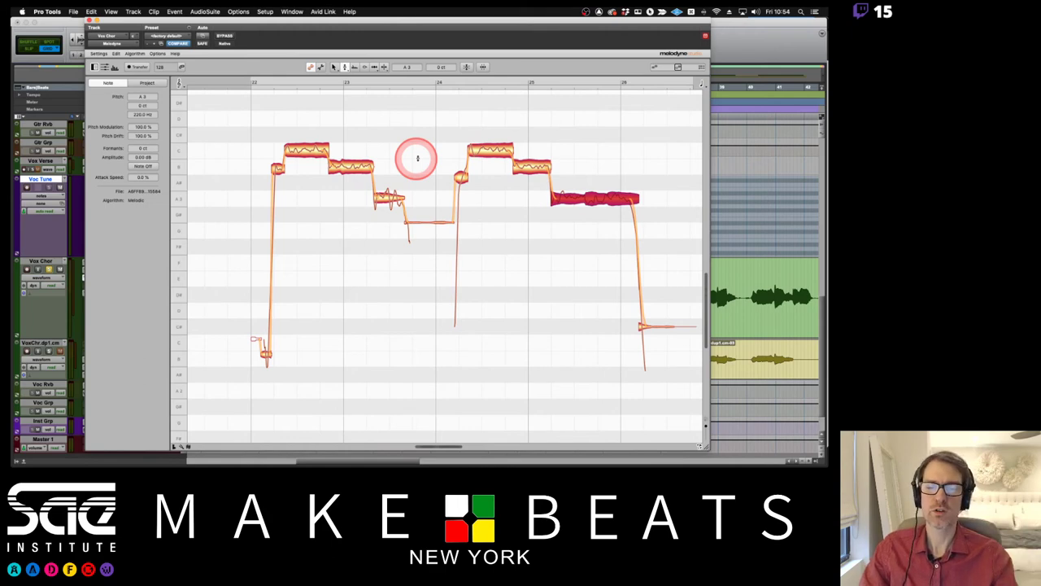
{"action": "key", "text": "space"}
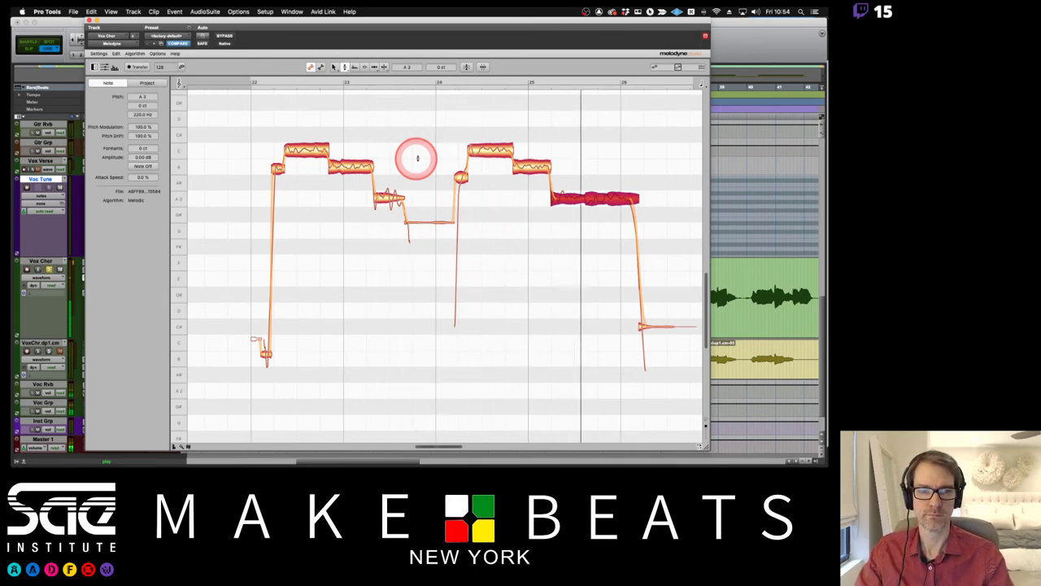
{"action": "key", "text": "space"}
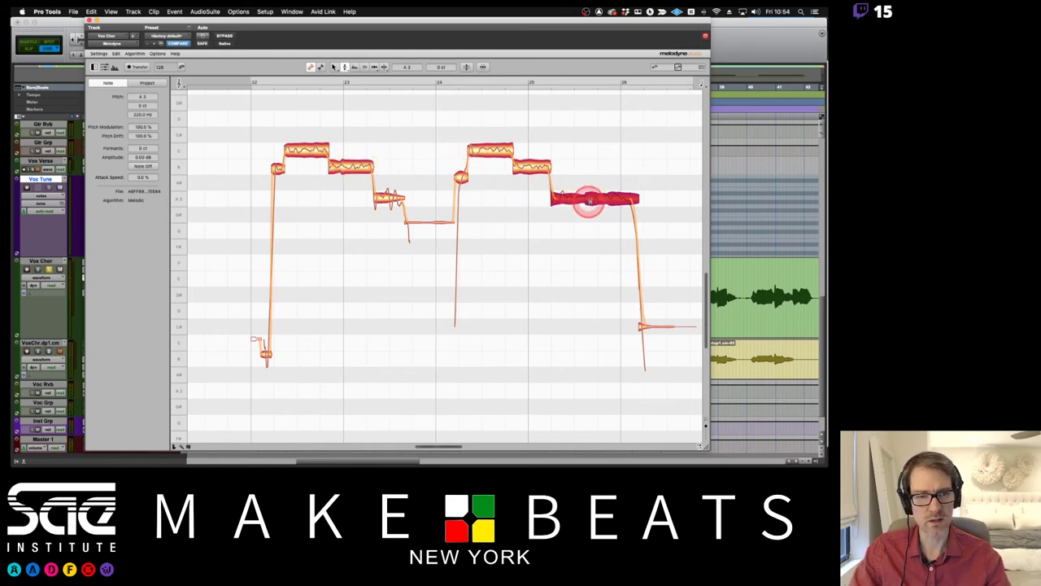
Lower the final long note a few cents, then marquee-select all the chorus notes.
{"action": "mouse_move", "coordinate": [589, 199]}
{"action": "left_mouse_down"}
{"action": "mouse_move", "coordinate": [590, 179]}
{"action": "mouse_move", "coordinate": [593, 216]}
{"action": "mouse_move", "coordinate": [594, 199]}
{"action": "left_mouse_up"}
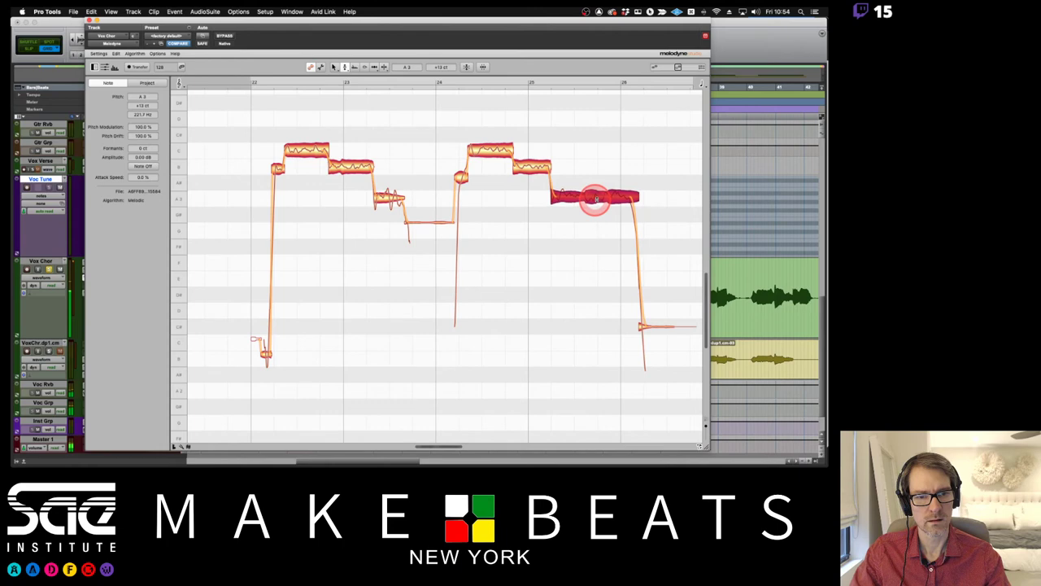
{"action": "left_click_drag", "start_coordinate": [594, 201], "coordinate": [594, 204]}
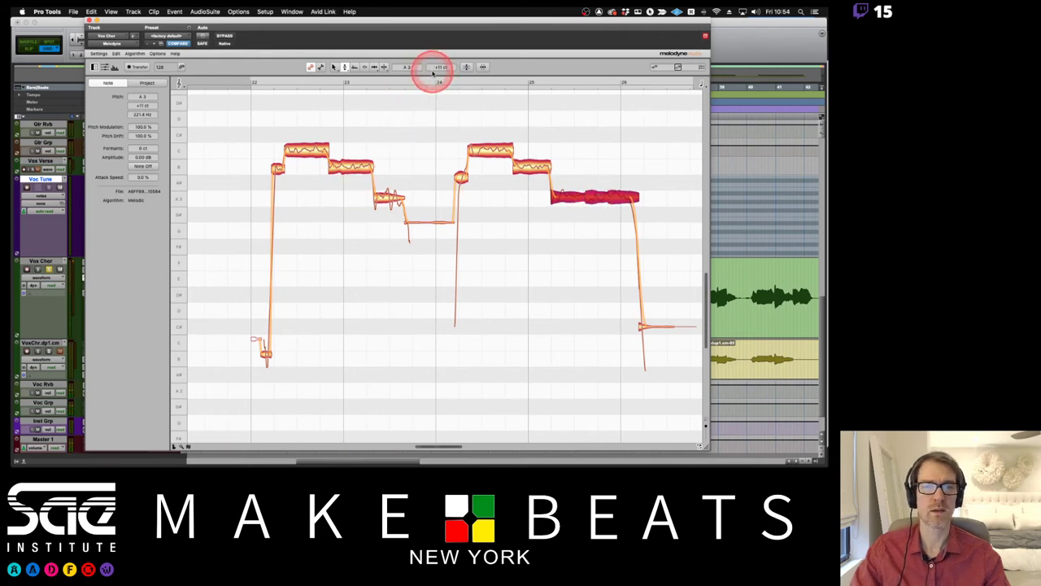
{"action": "left_click", "coordinate": [383, 200]}
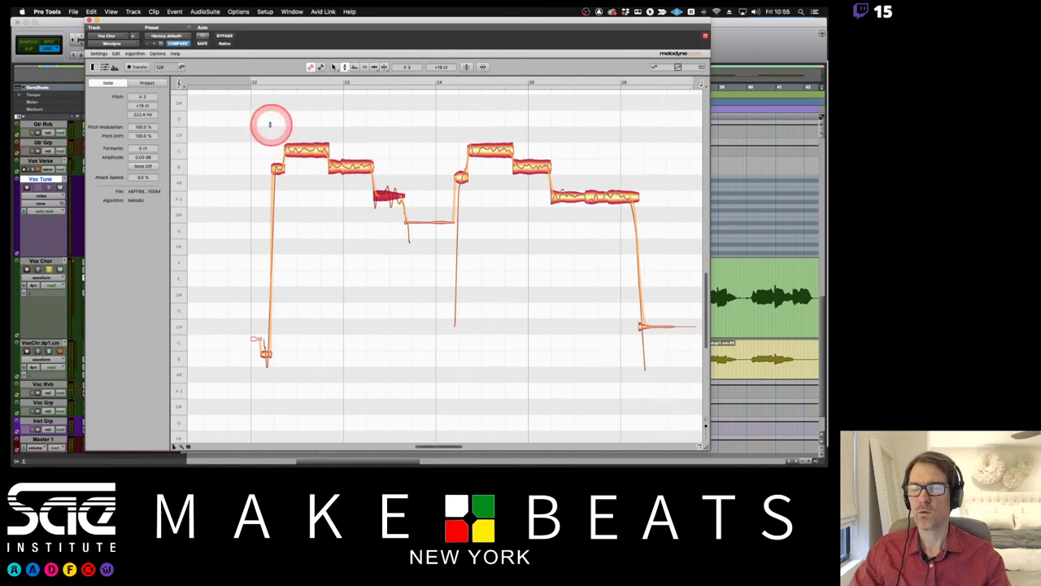
{"action": "left_click_drag", "start_coordinate": [257, 124], "coordinate": [670, 379]}
{"action": "right_click", "coordinate": [575, 281]}
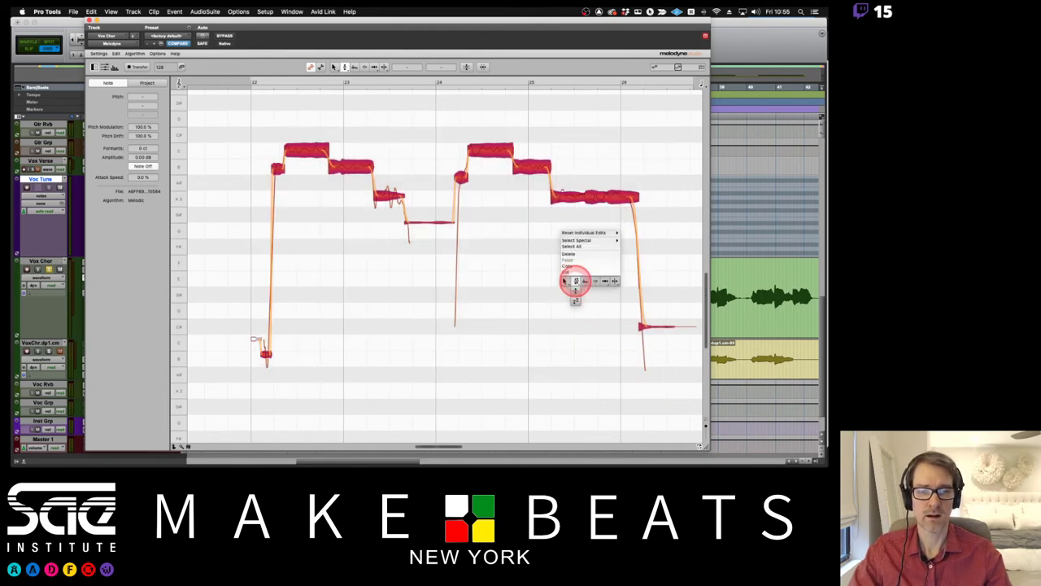
Drag the selected notes' formants down with the Formant Tool, auditioning between adjustments.
{"action": "left_click", "coordinate": [585, 282]}
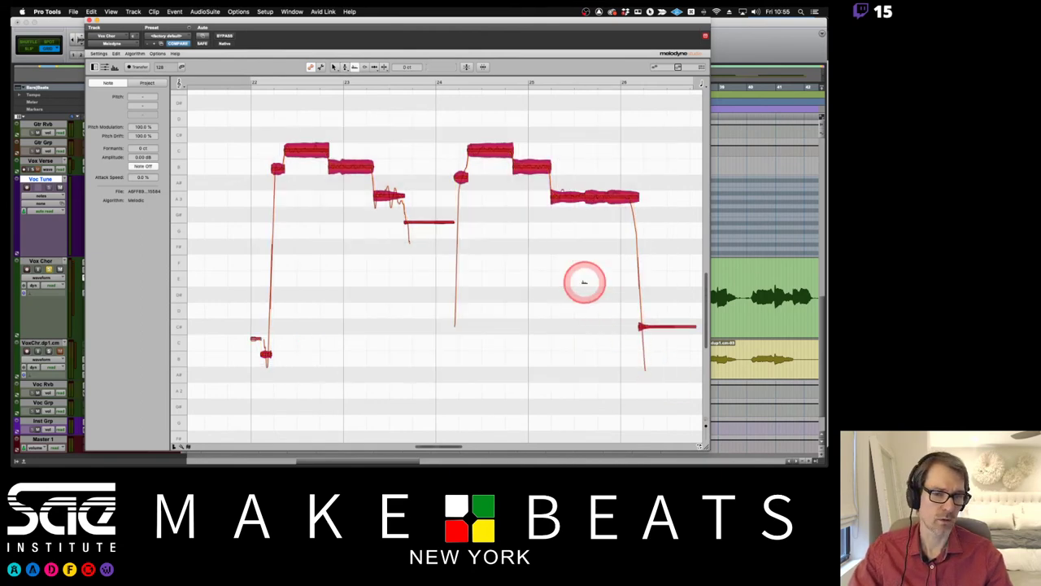
{"action": "left_click_drag", "start_coordinate": [534, 166], "coordinate": [531, 216]}
{"action": "key", "text": "space"}
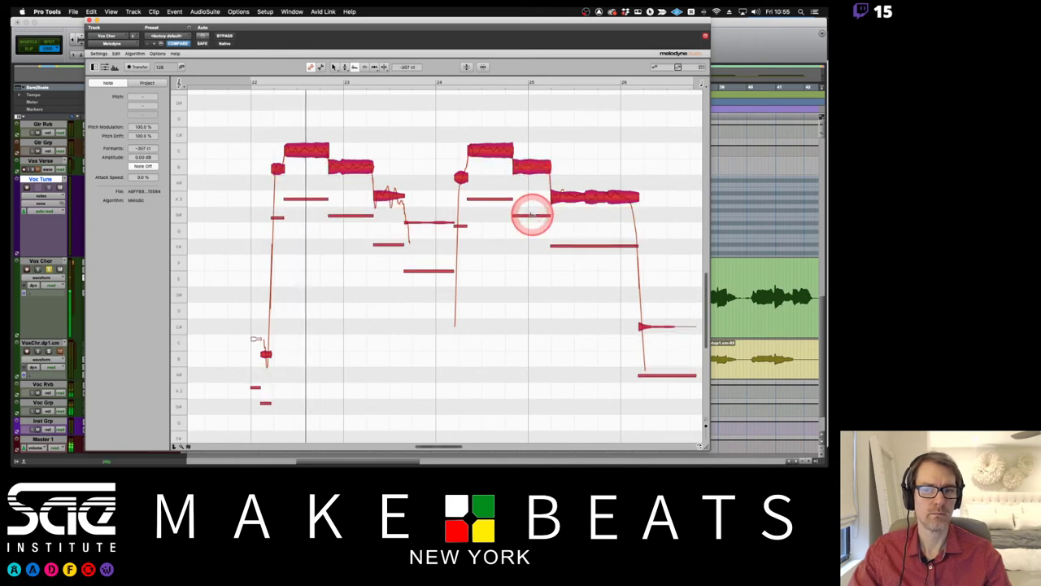
{"action": "left_click_drag", "start_coordinate": [532, 217], "coordinate": [348, 90]}
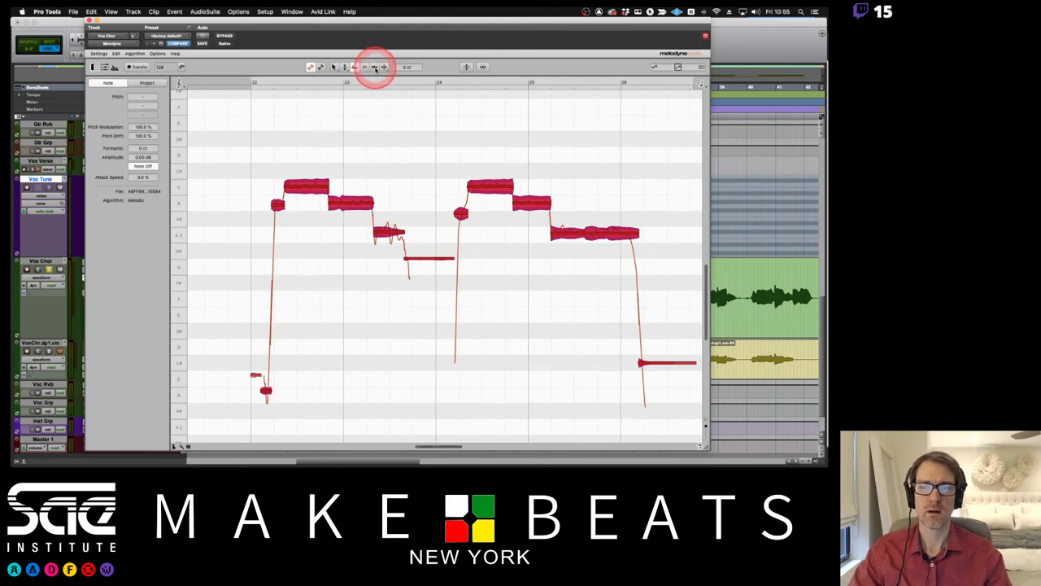
{"action": "left_click", "coordinate": [373, 67]}
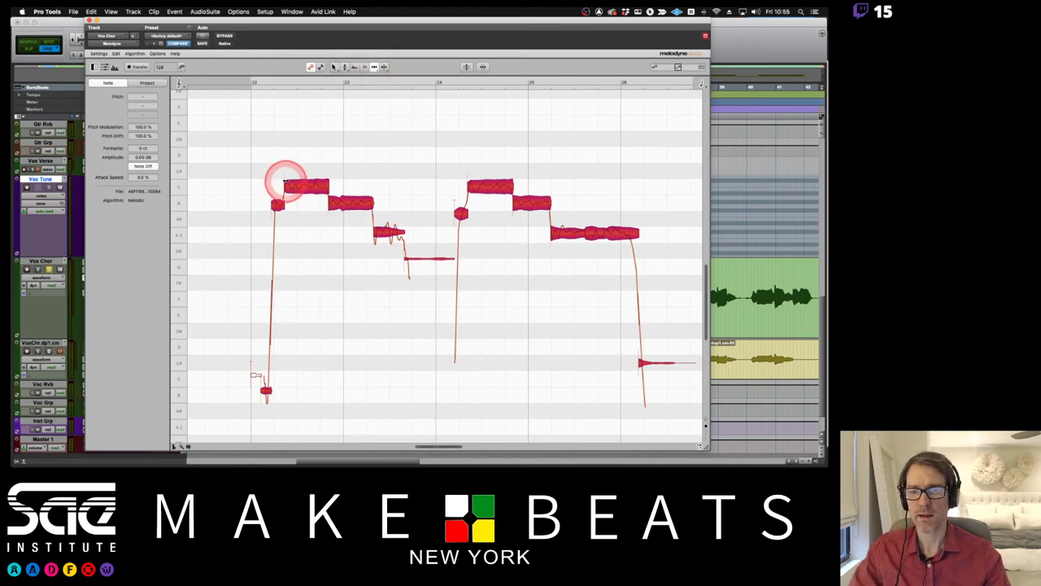
{"action": "left_click", "coordinate": [291, 157]}
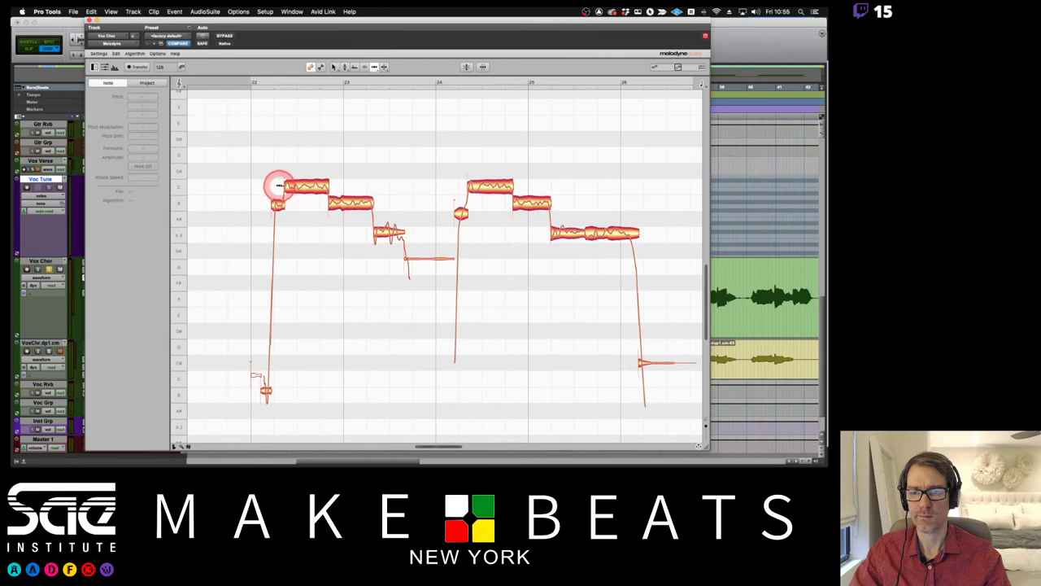
{"action": "left_click", "coordinate": [286, 184]}
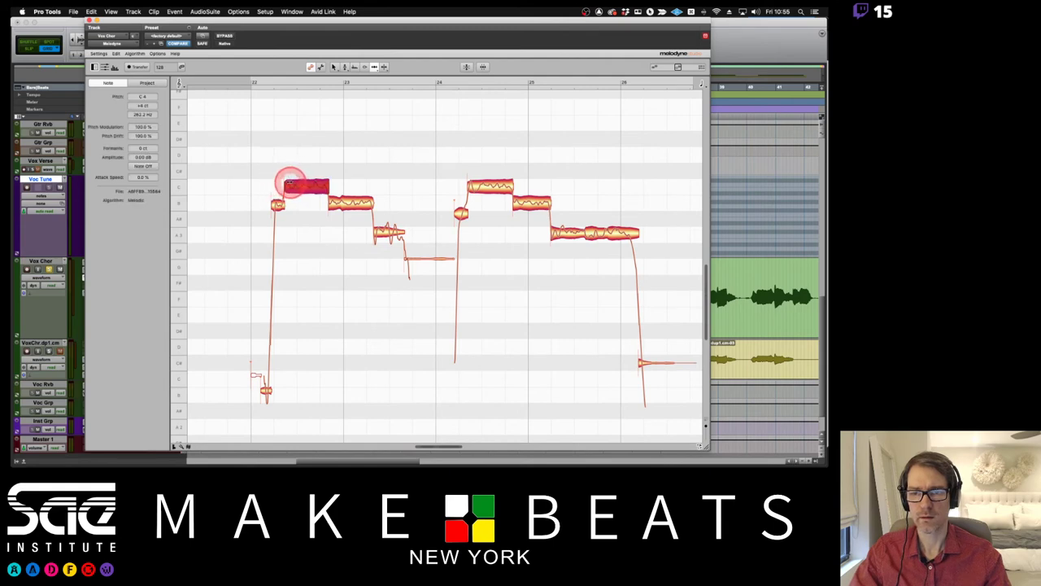
{"action": "left_click_drag", "start_coordinate": [279, 186], "coordinate": [269, 205]}
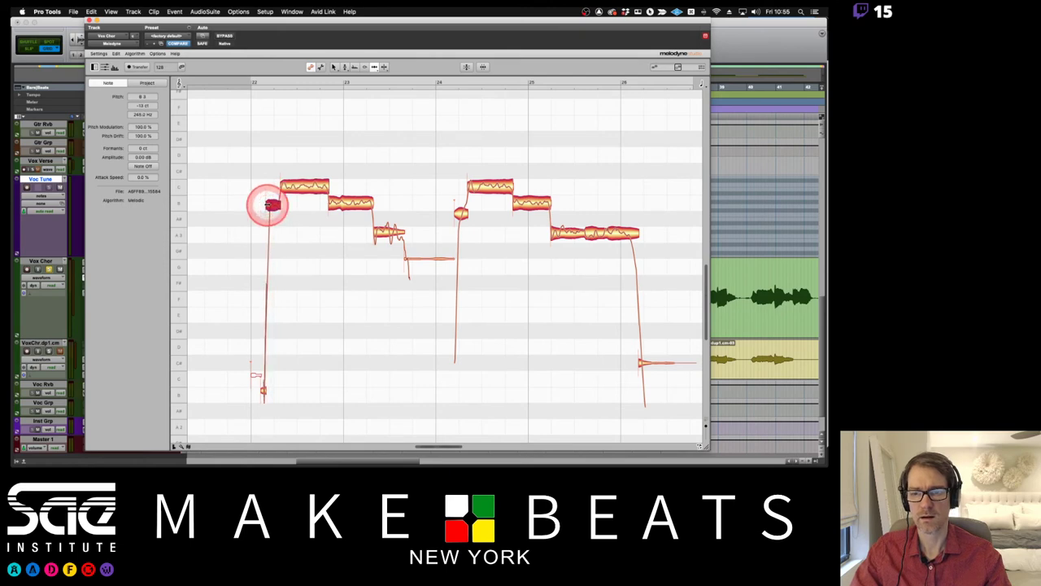
{"action": "key", "text": "space"}
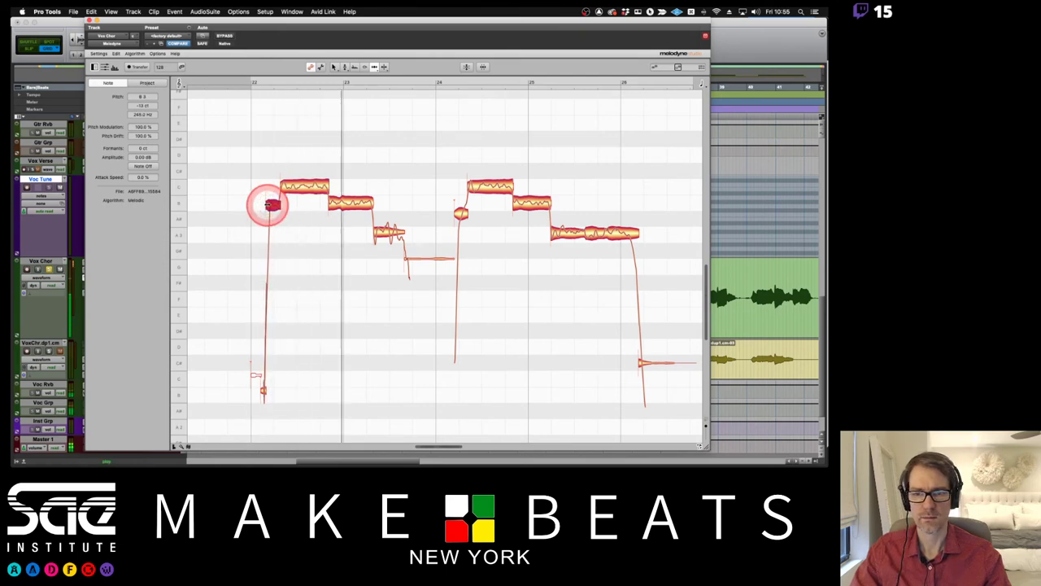
{"action": "key", "text": "space"}
{"action": "left_click", "coordinate": [332, 203]}
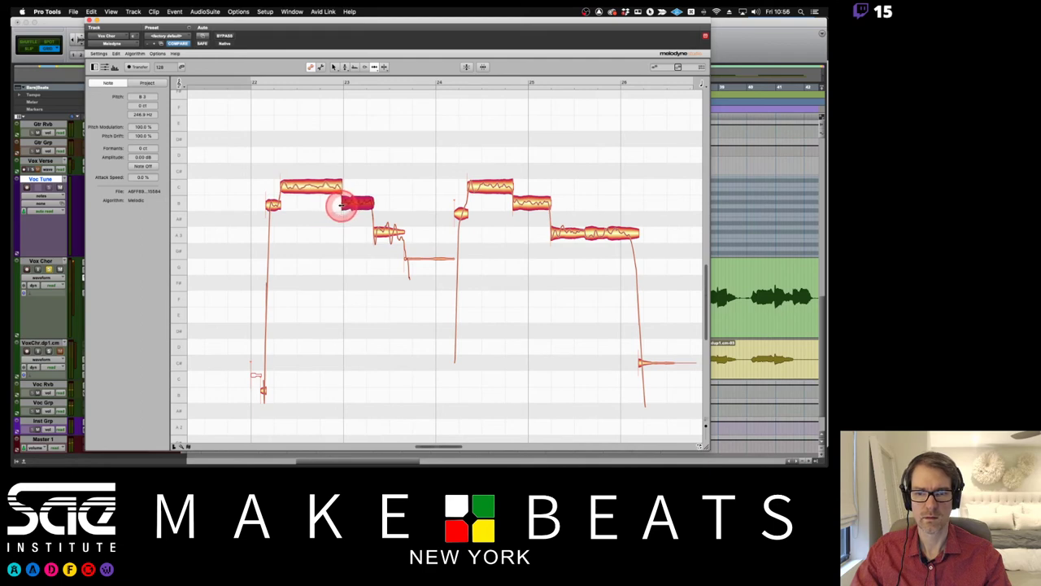
{"action": "key", "text": "space"}
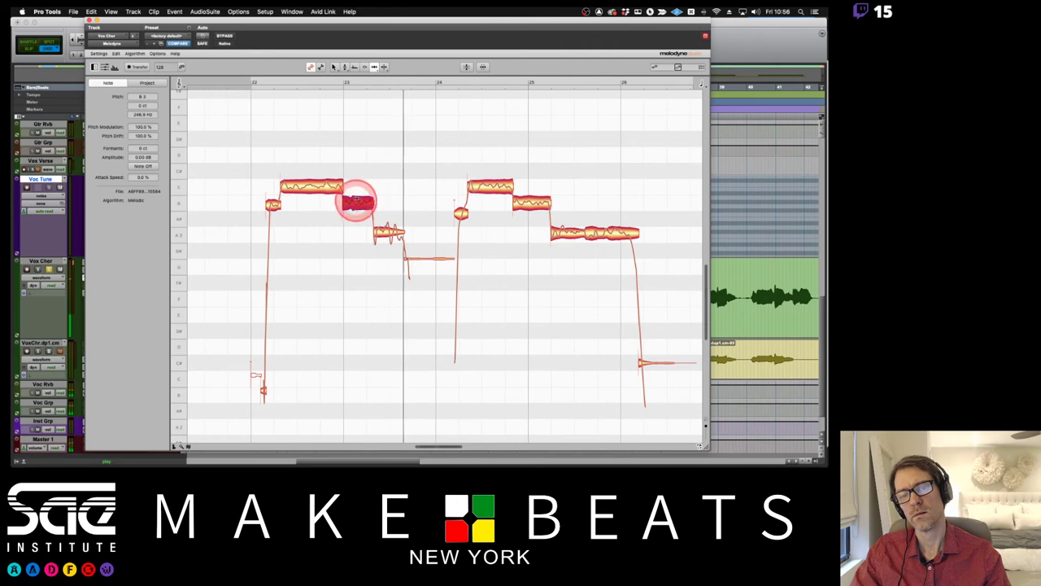
{"action": "key", "text": "space"}
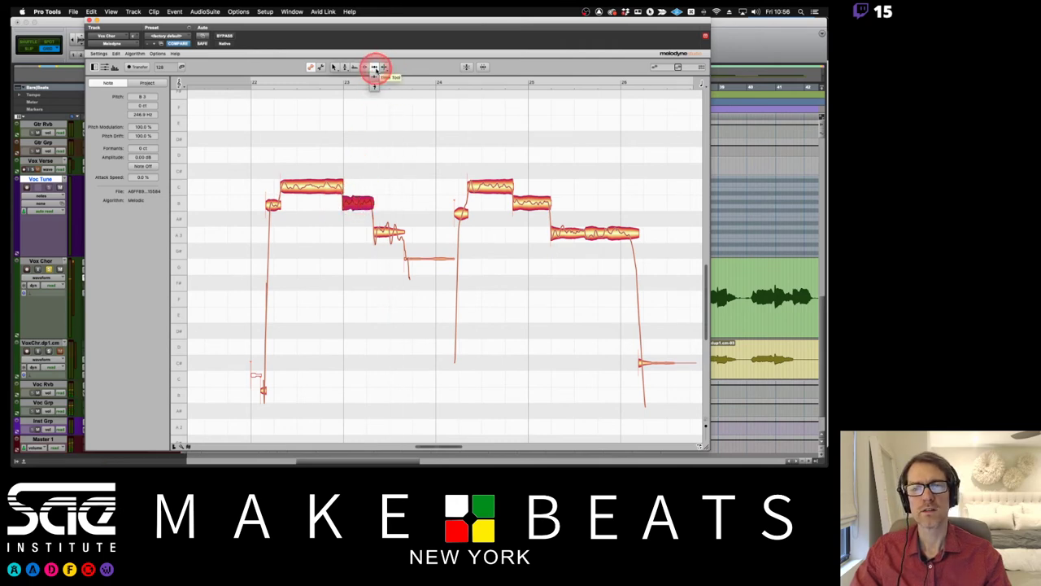
Change the first long chorus note's attack speed, then select the A3 note and replay the phrase.
{"action": "left_click_drag", "start_coordinate": [375, 68], "coordinate": [372, 86]}
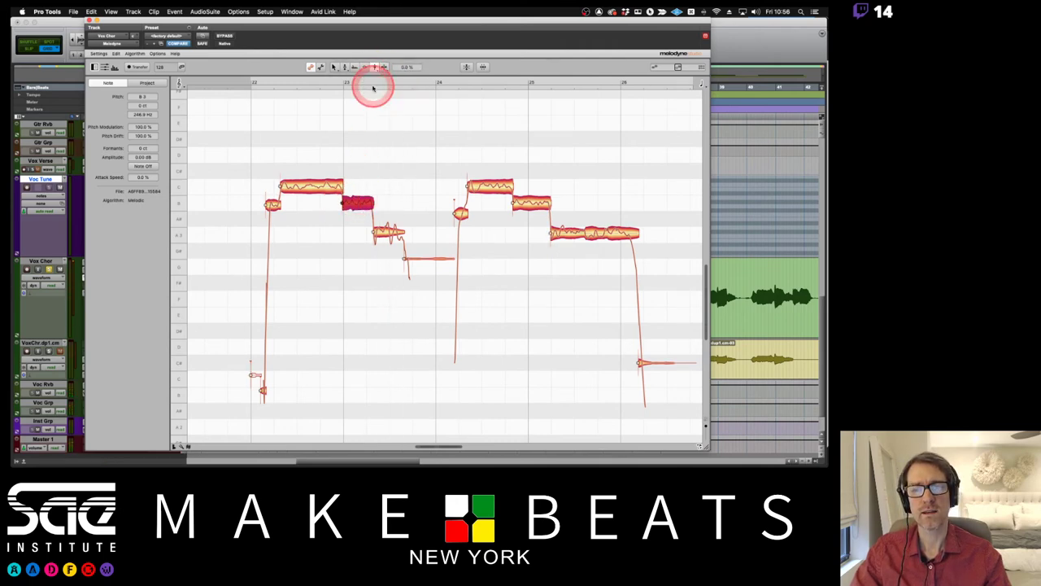
{"action": "left_click", "coordinate": [343, 189]}
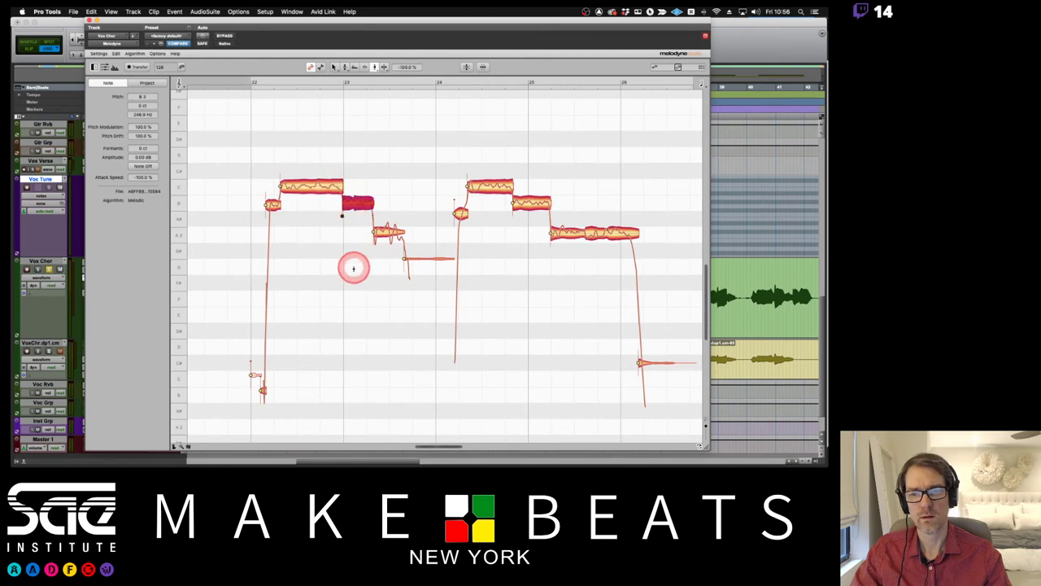
{"action": "left_click", "coordinate": [279, 187]}
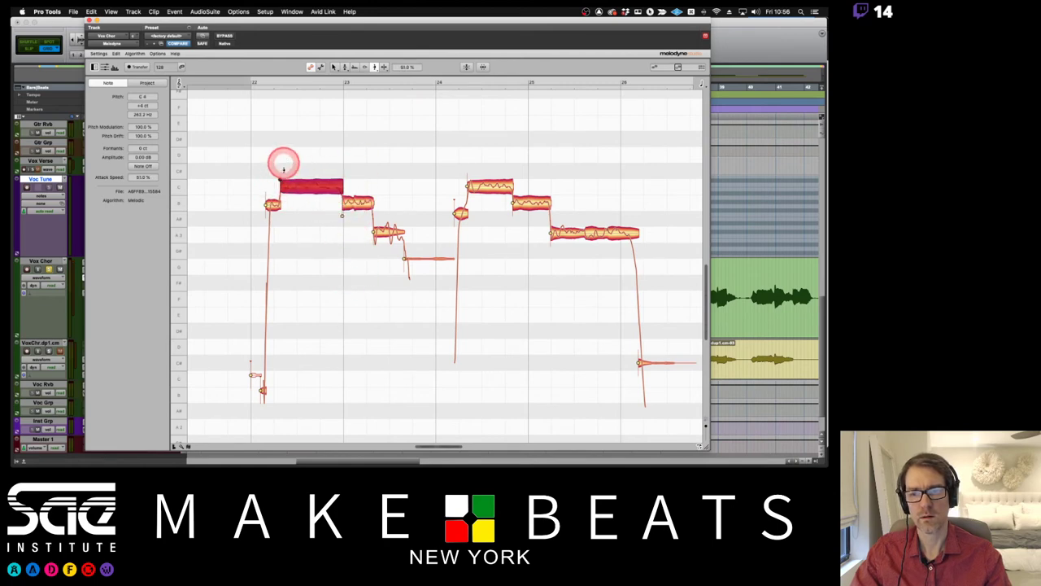
{"action": "left_click_drag", "start_coordinate": [283, 169], "coordinate": [277, 221]}
{"action": "key", "text": "space"}
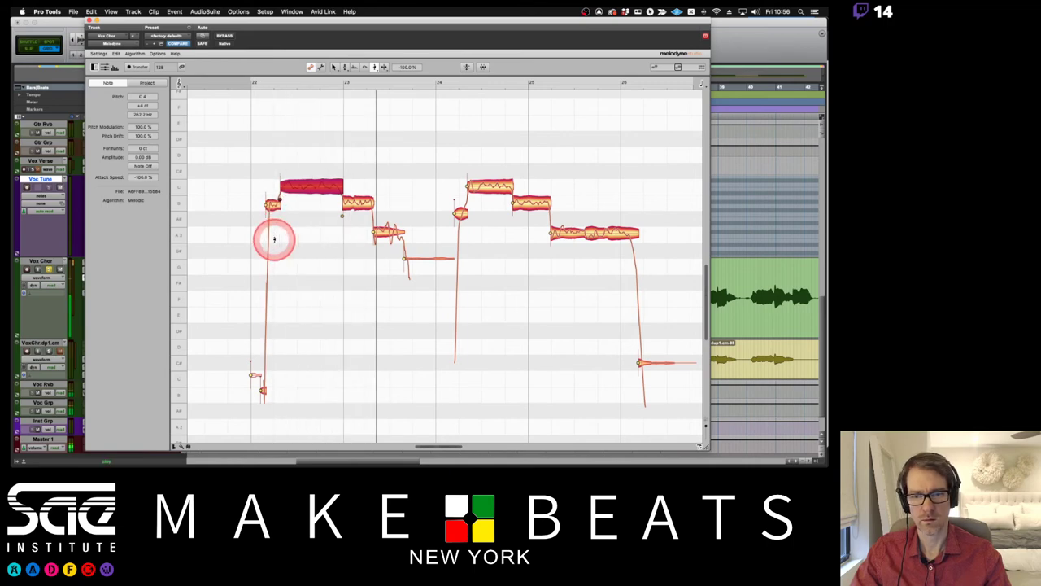
{"action": "key", "text": "space"}
{"action": "left_click", "coordinate": [374, 233]}
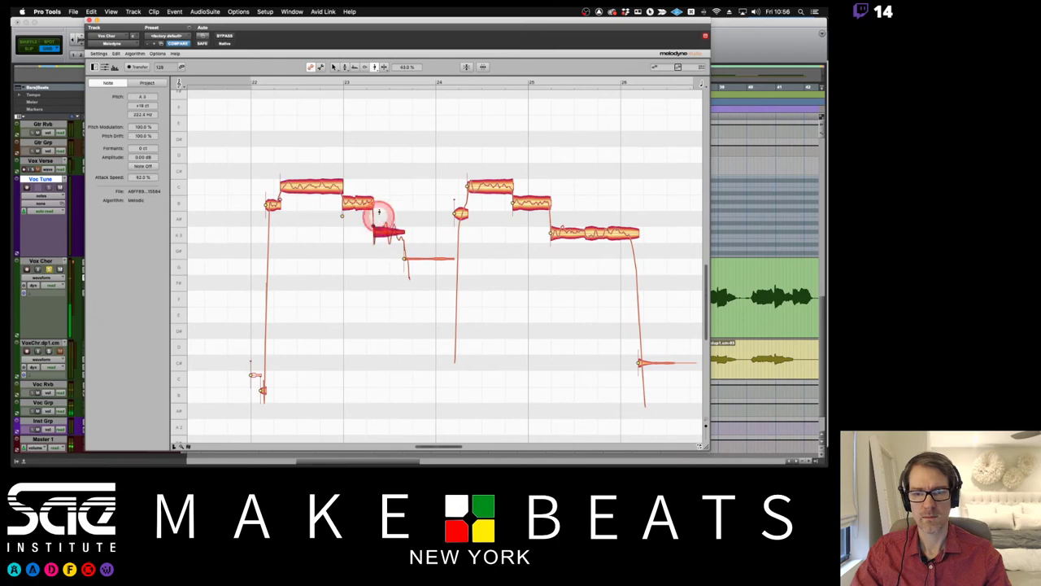
{"action": "key", "text": "space"}
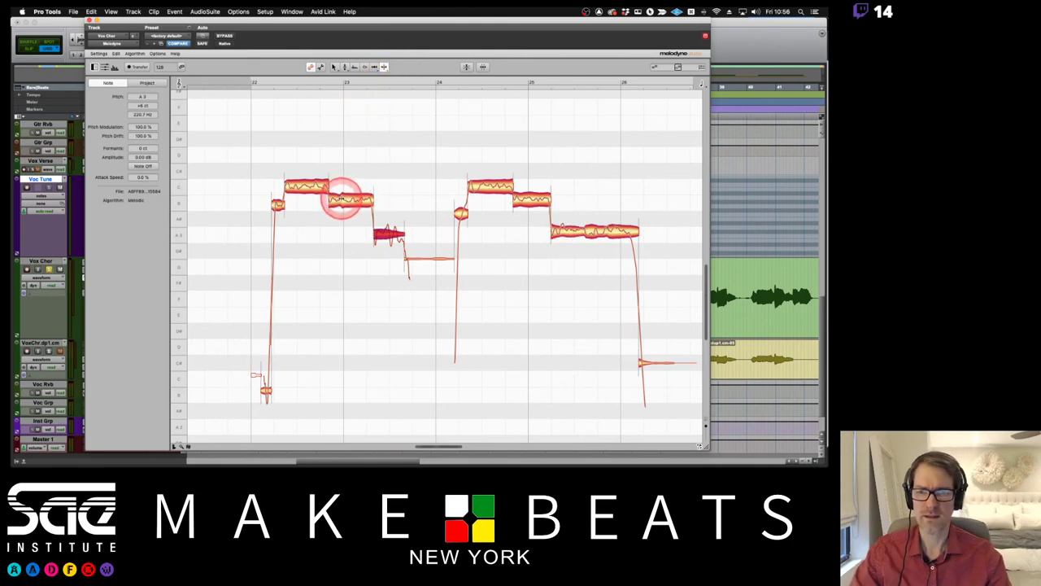
Zoom in on the chorus notes with the Zoom tool.
{"action": "right_click", "coordinate": [331, 121]}
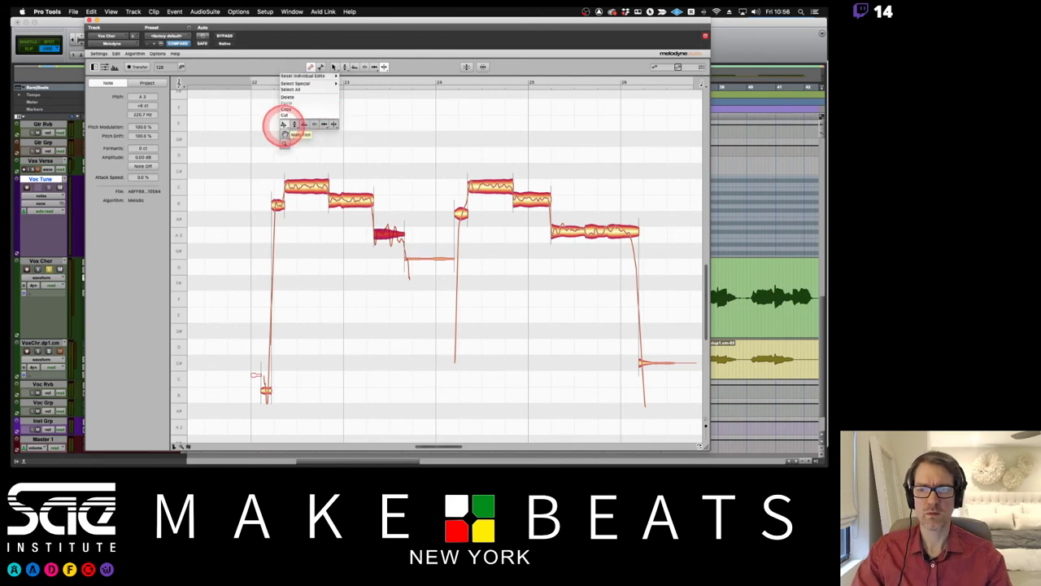
{"action": "left_click", "coordinate": [285, 144]}
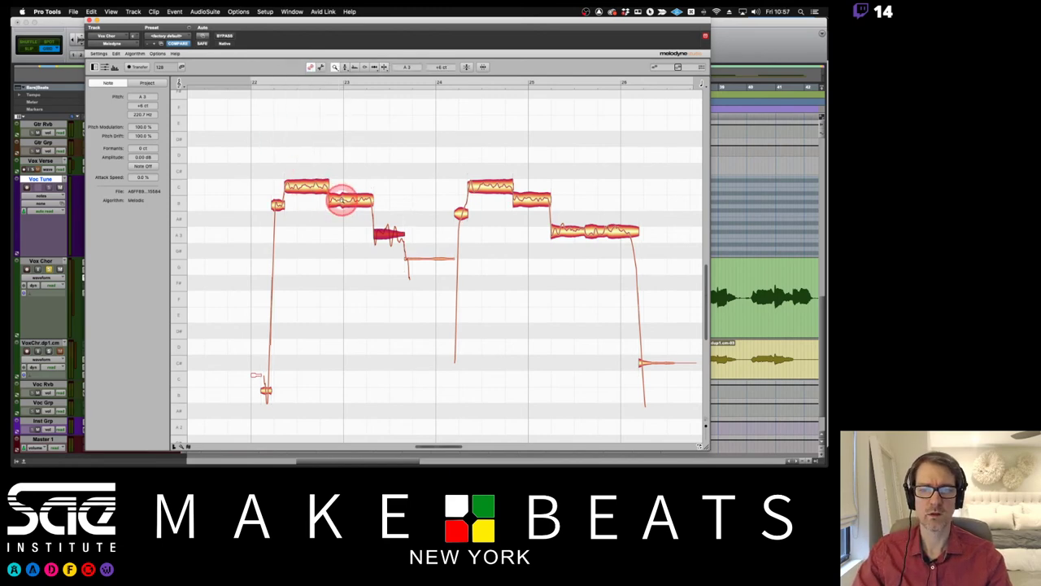
{"action": "mouse_move", "coordinate": [341, 200]}
{"action": "left_mouse_down"}
{"action": "mouse_move", "coordinate": [344, 237]}
{"action": "mouse_move", "coordinate": [407, 220]}
{"action": "mouse_move", "coordinate": [535, 247]}
{"action": "mouse_move", "coordinate": [513, 230]}
{"action": "mouse_move", "coordinate": [458, 244]}
{"action": "mouse_move", "coordinate": [356, 246]}
{"action": "mouse_move", "coordinate": [360, 204]}
{"action": "left_mouse_up"}
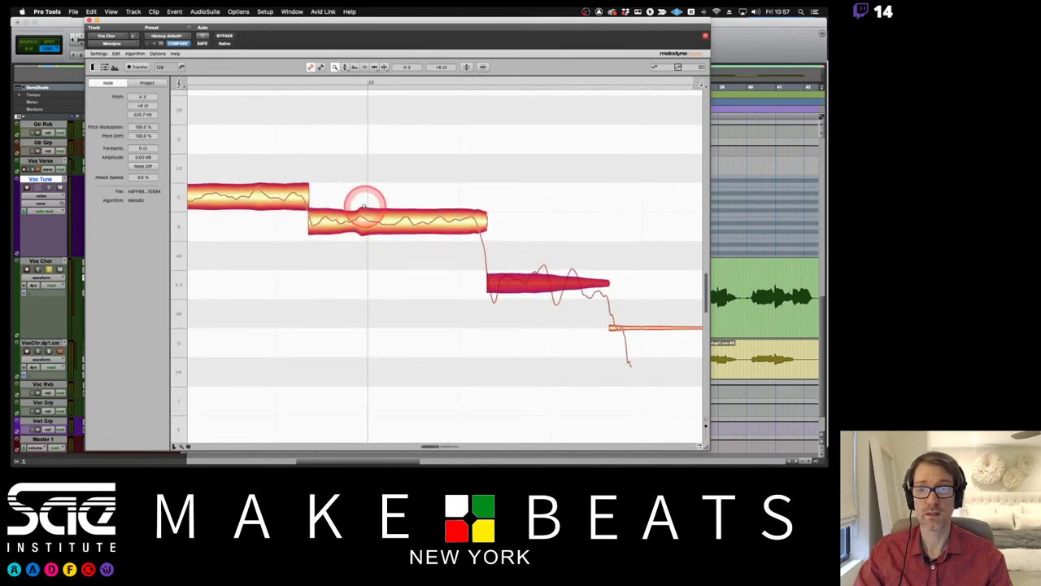
Split the B3 note in two and the long A3 note into three, then audition.
{"action": "left_click", "coordinate": [390, 70]}
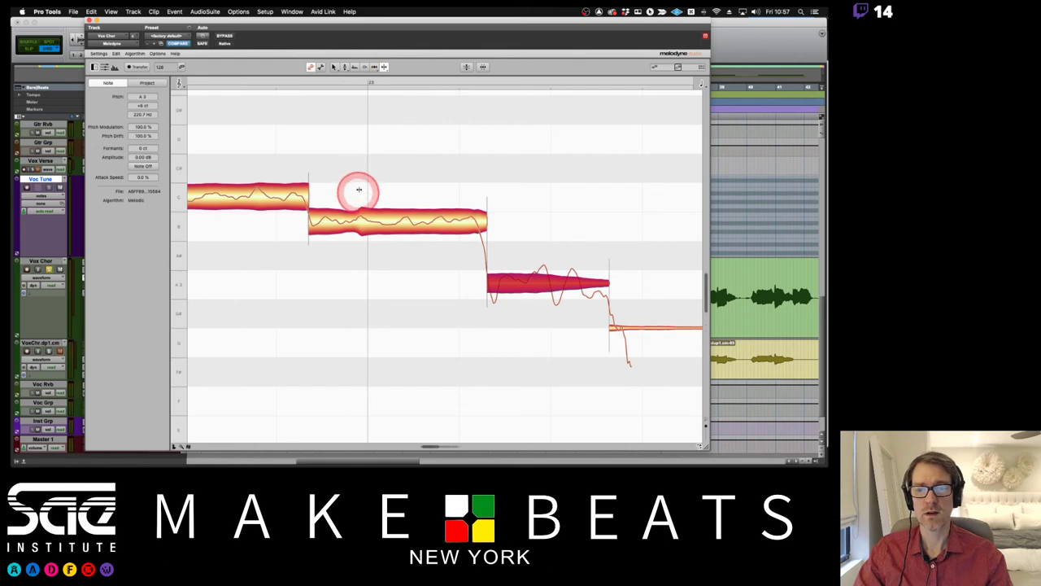
{"action": "left_click", "coordinate": [385, 67]}
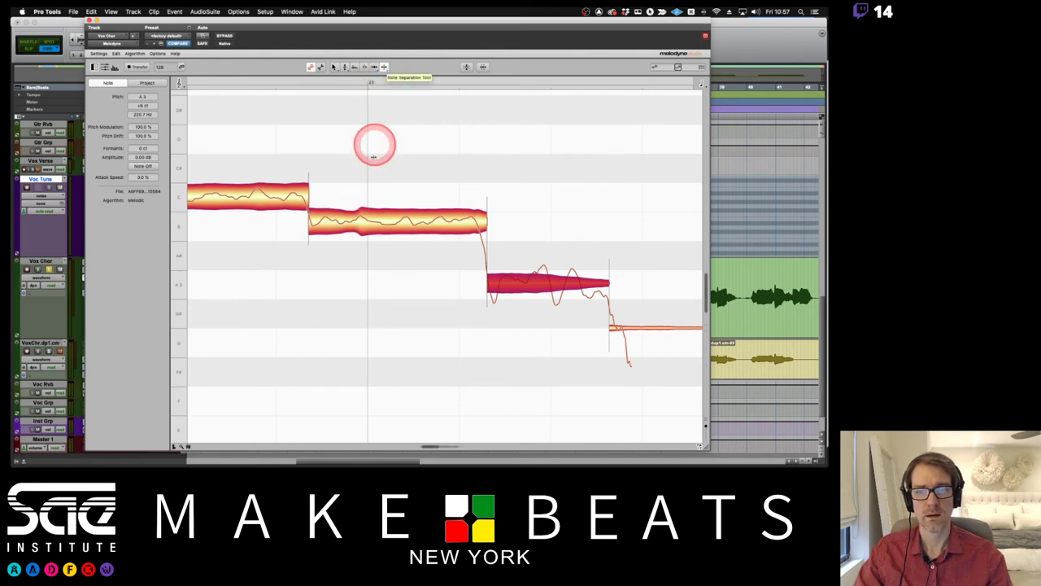
{"action": "left_click", "coordinate": [354, 219]}
{"action": "left_click", "coordinate": [354, 218]}
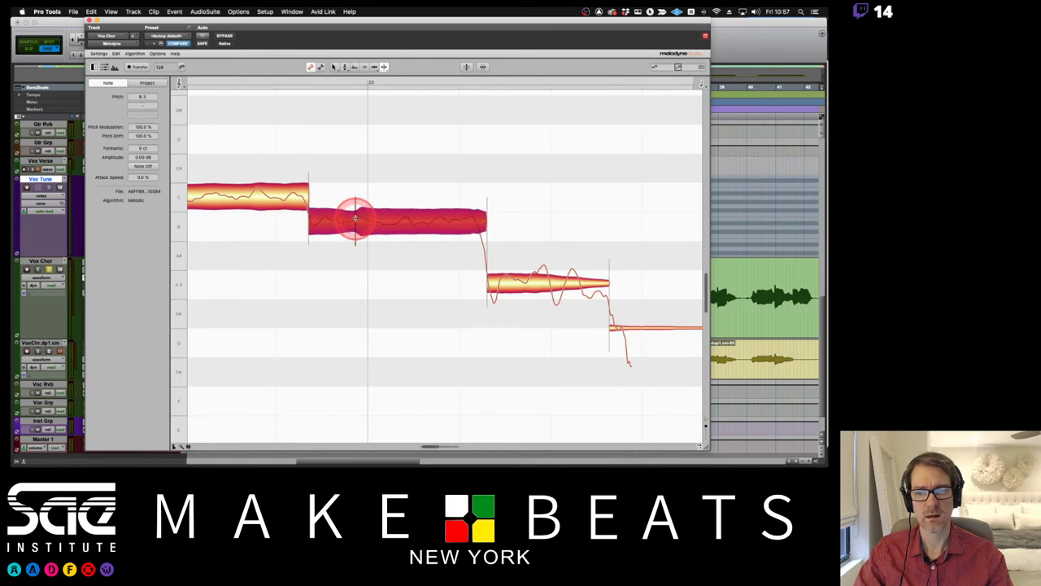
{"action": "scroll", "coordinate": [497, 217], "scroll_direction": "right", "scroll_amount": 5}
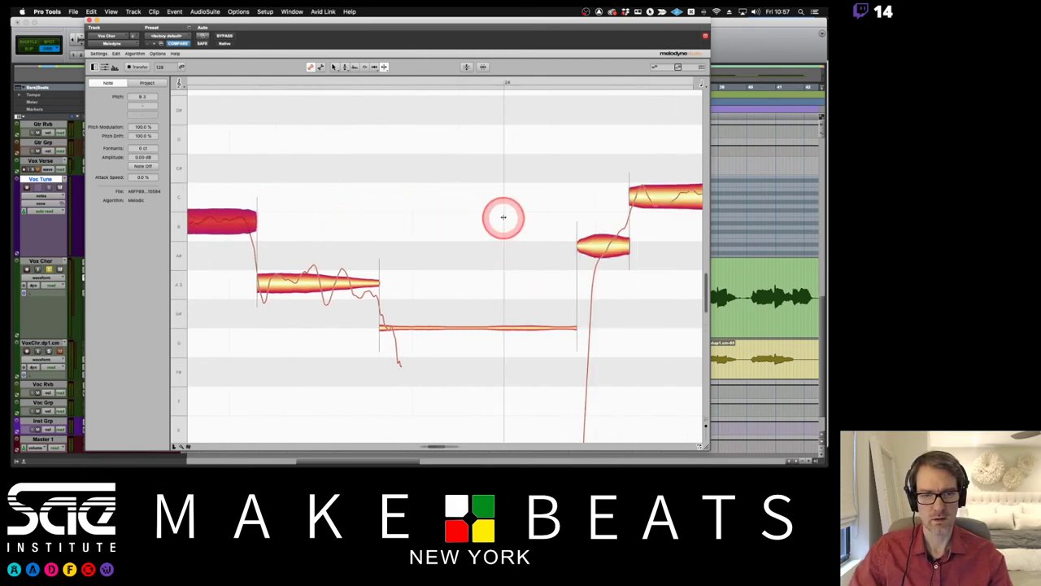
{"action": "scroll", "coordinate": [503, 216], "scroll_direction": "right", "scroll_amount": 5}
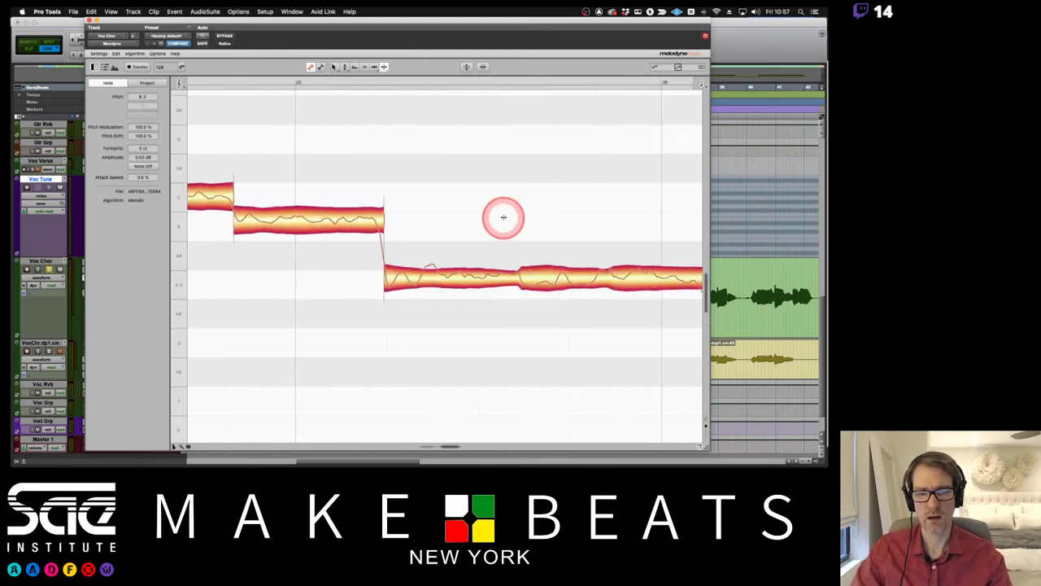
{"action": "left_click", "coordinate": [441, 279]}
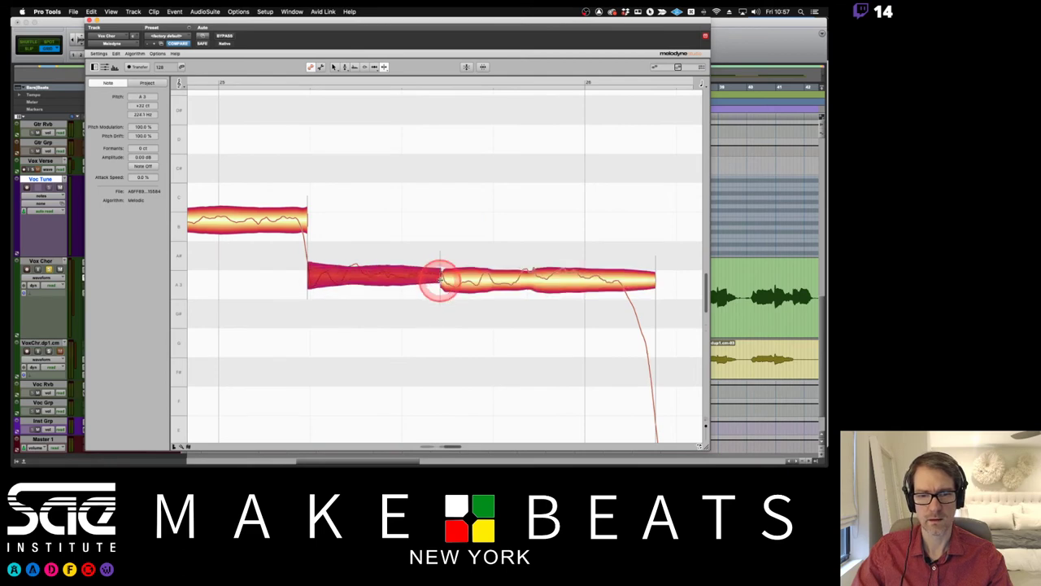
{"action": "left_click", "coordinate": [531, 278]}
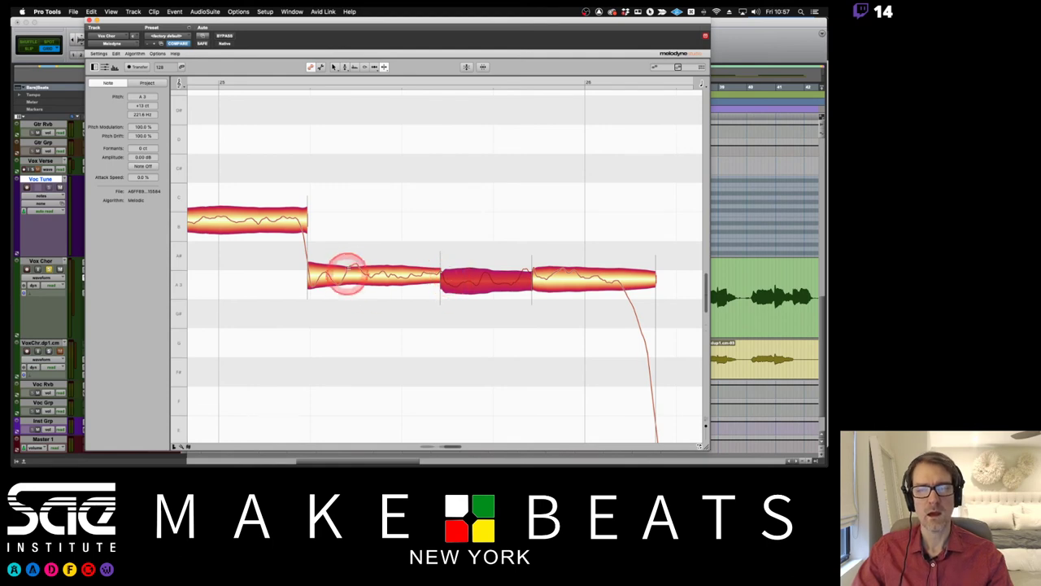
{"action": "key", "text": "space"}
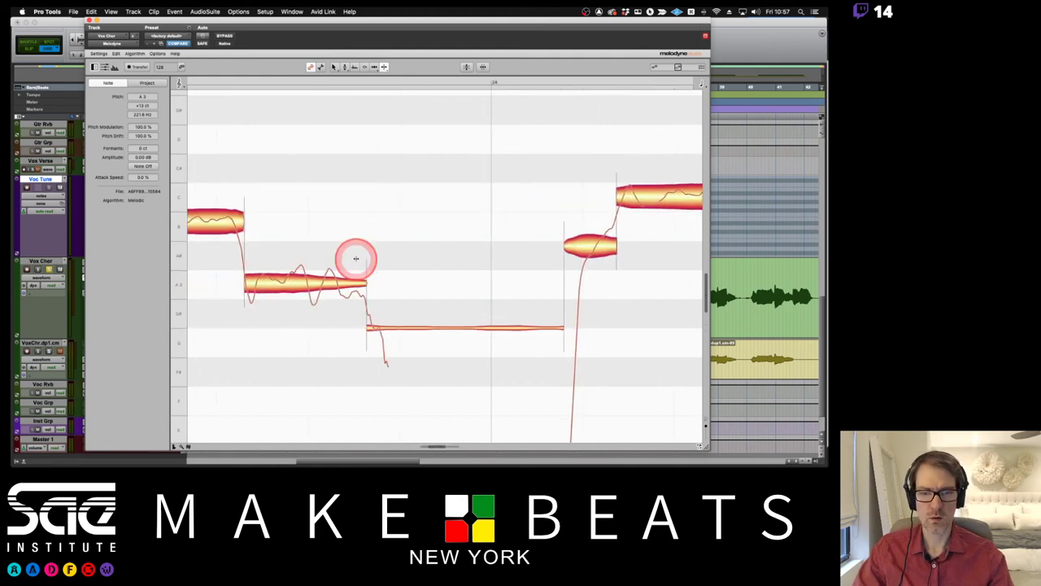
{"action": "key", "text": "space"}
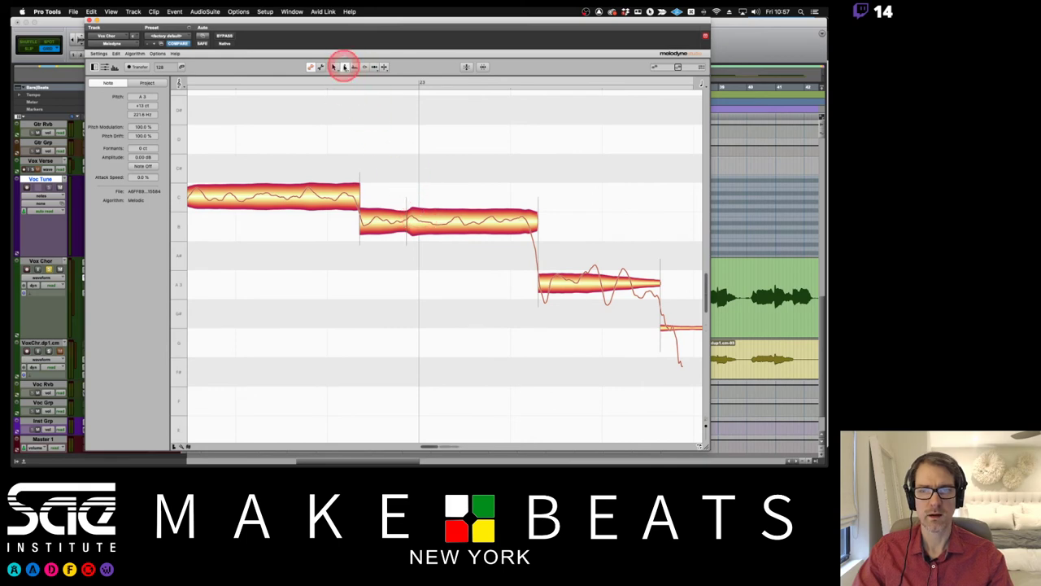
Centre the right half of the B3 note and the later A3 segments on pitch.
{"action": "left_click", "coordinate": [344, 67]}
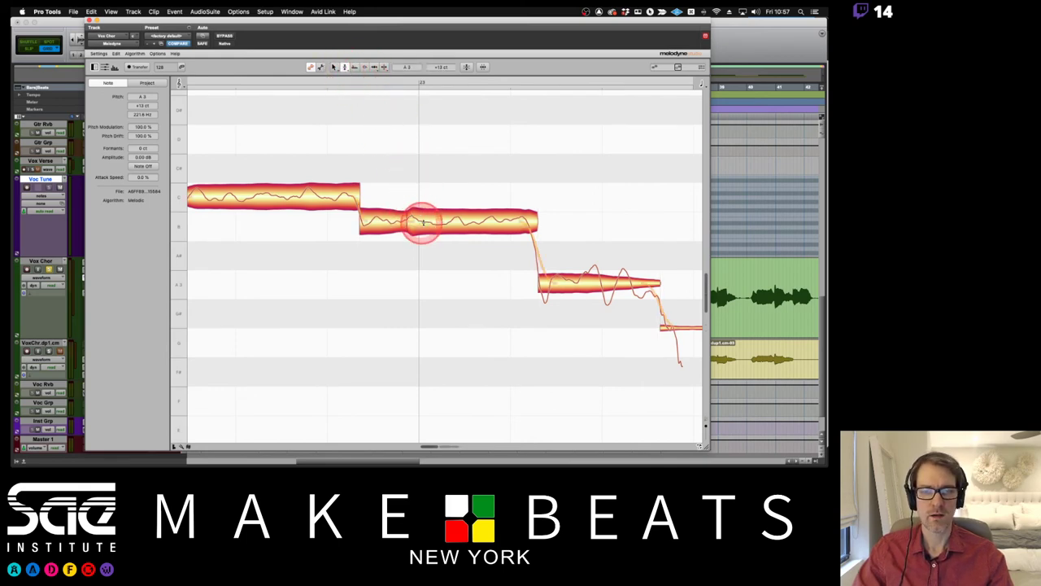
{"action": "left_click", "coordinate": [423, 220]}
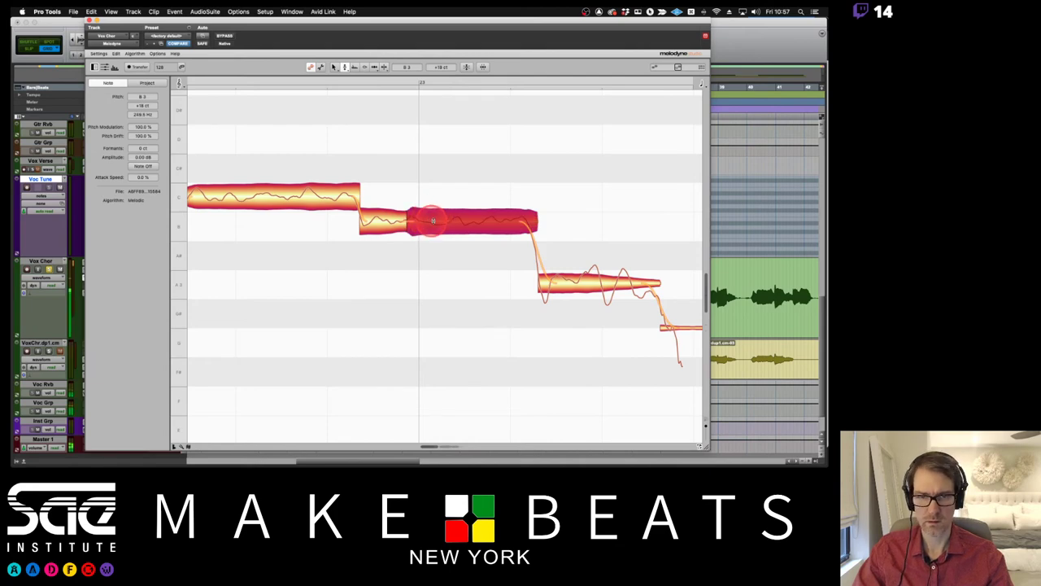
{"action": "left_click_drag", "start_coordinate": [433, 220], "coordinate": [430, 225]}
{"action": "scroll", "coordinate": [459, 225], "scroll_direction": "right", "scroll_amount": 5}
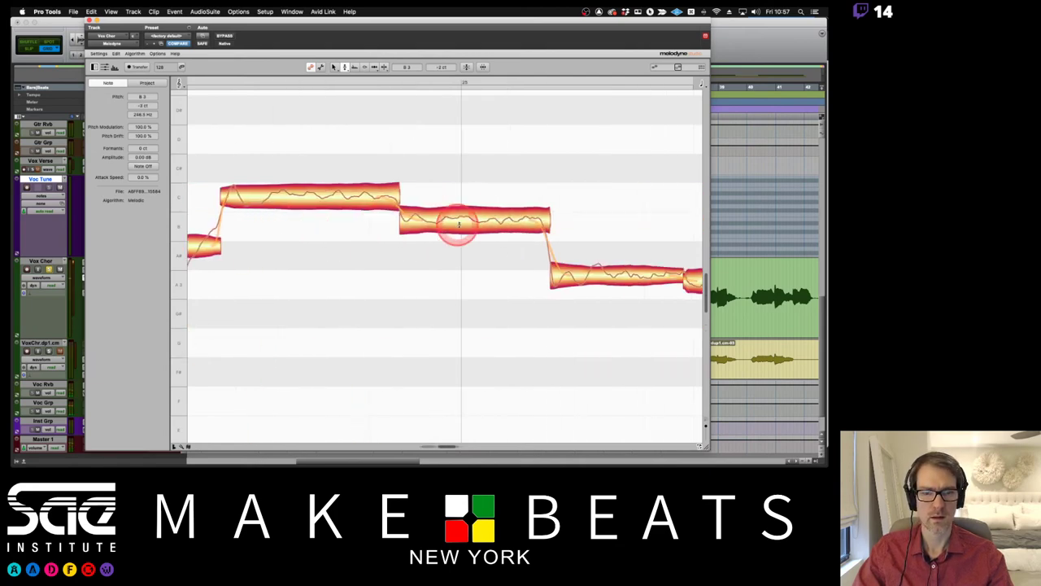
{"action": "left_click_drag", "start_coordinate": [483, 276], "coordinate": [573, 280]}
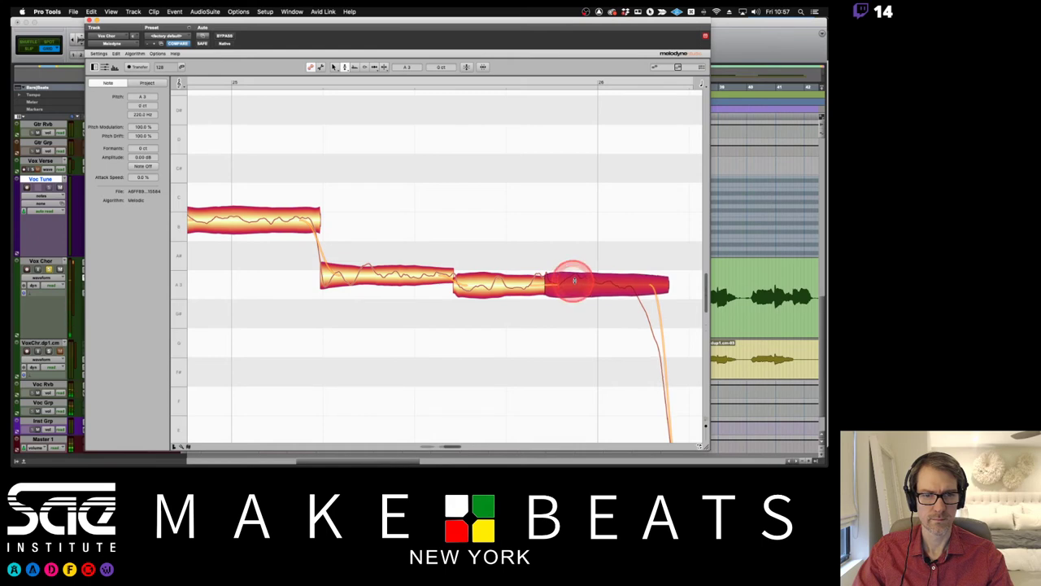
{"action": "left_click", "coordinate": [502, 282]}
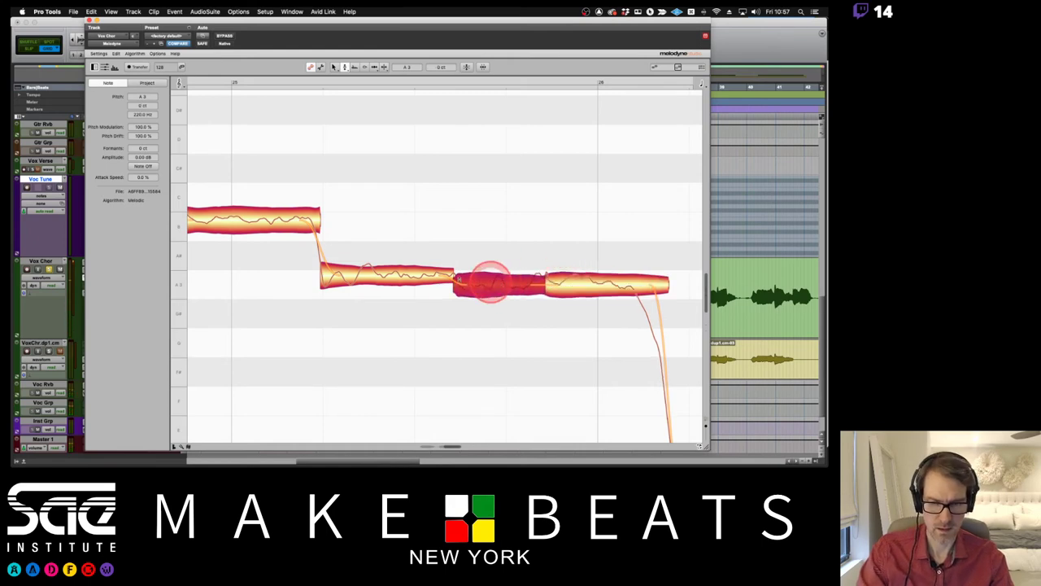
Zoom out to the whole phrase, play it, and select the final group's first note.
{"action": "right_click", "coordinate": [317, 241]}
{"action": "left_click", "coordinate": [312, 260]}
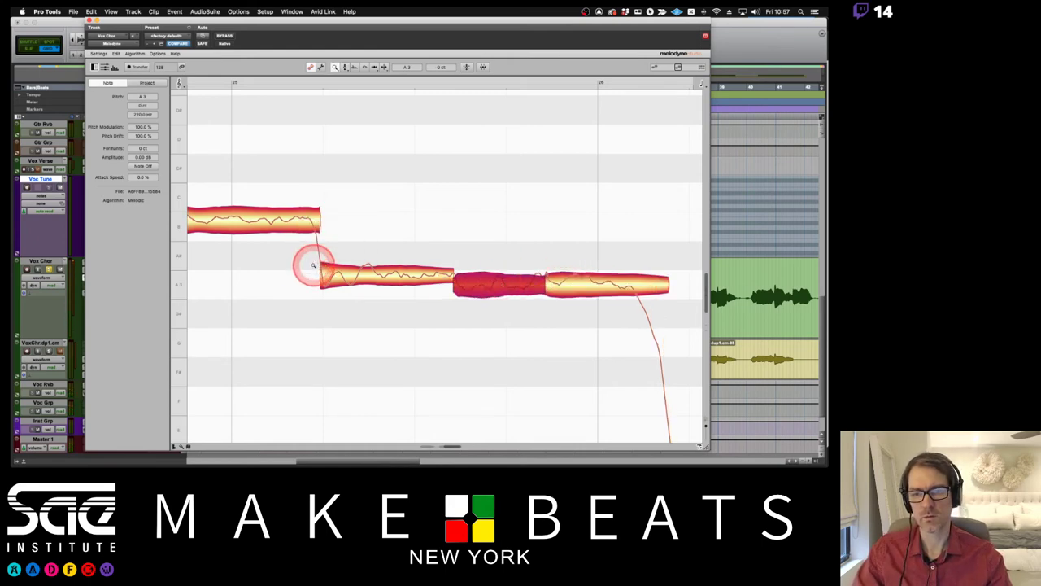
{"action": "left_click_drag", "start_coordinate": [309, 263], "coordinate": [436, 206]}
{"action": "key", "text": "space"}
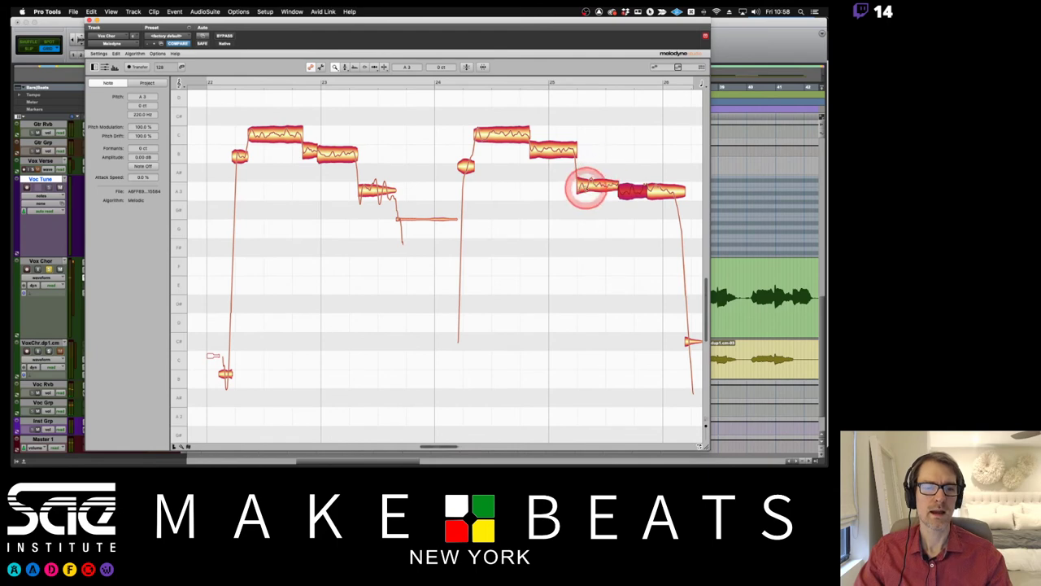
{"action": "right_click", "coordinate": [591, 156]}
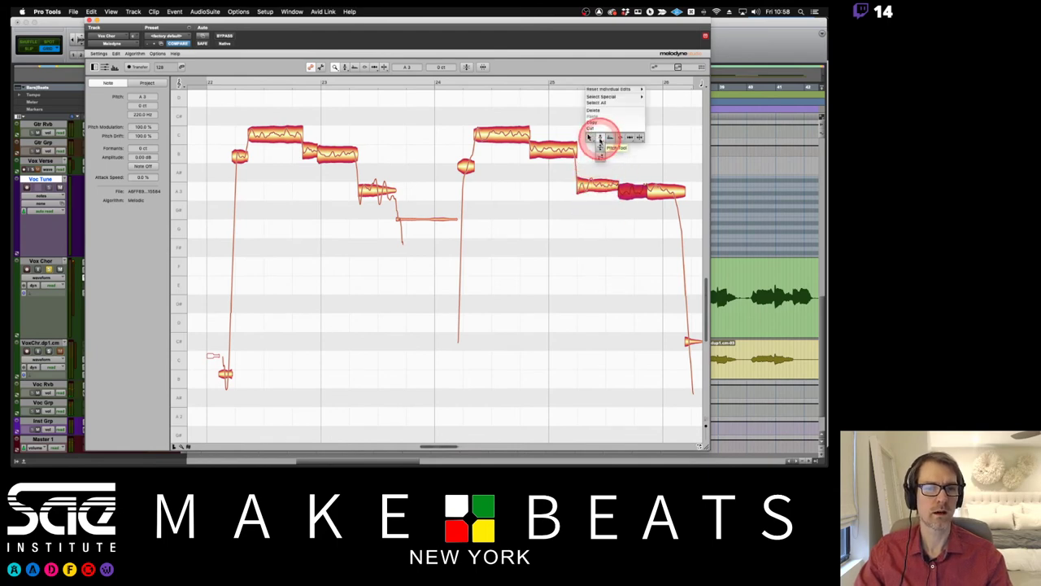
{"action": "left_click", "coordinate": [597, 140]}
{"action": "left_click", "coordinate": [598, 185]}
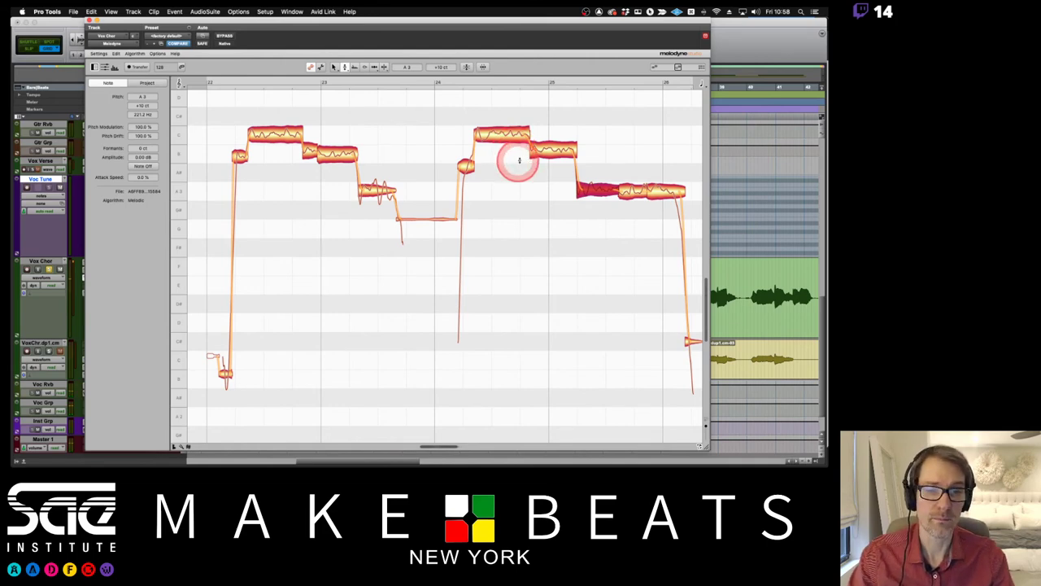
{"action": "scroll", "coordinate": [505, 189], "scroll_direction": "right", "scroll_amount": 2}
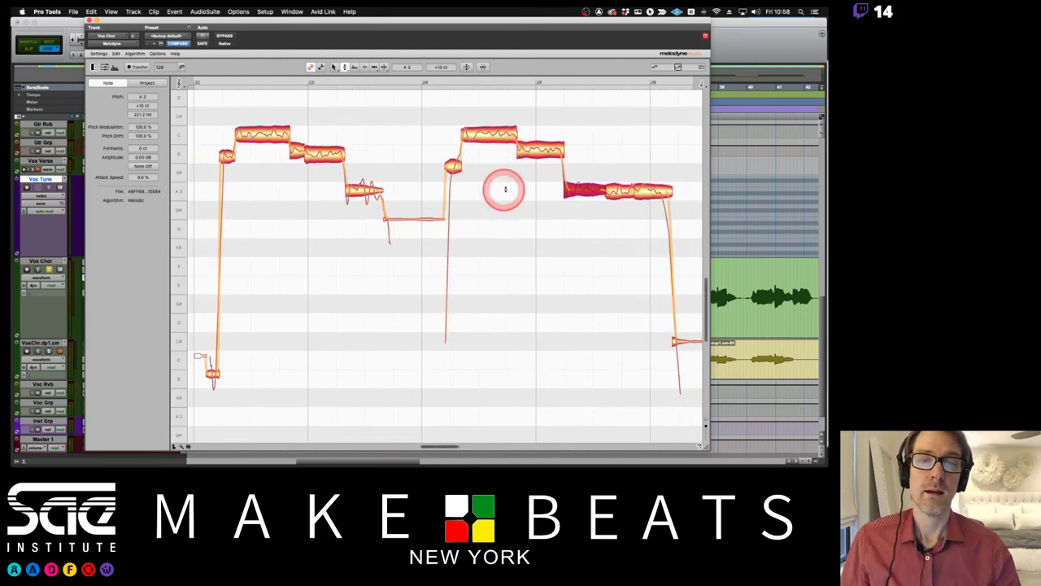
Set pitch modulation on all chorus notes to 0%, audition, and restore the short dipping note's vibrato.
{"action": "right_click", "coordinate": [505, 190]}
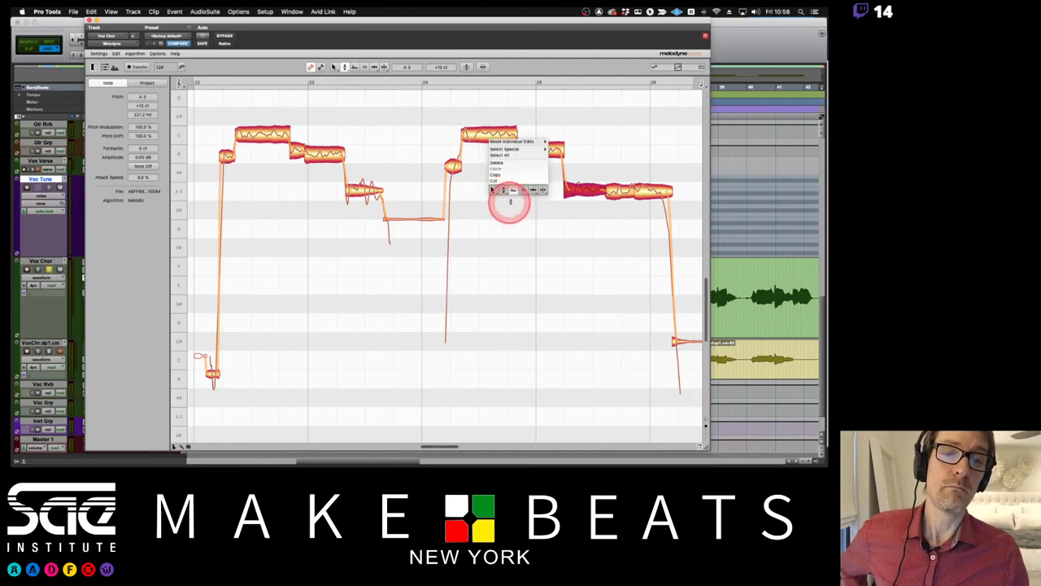
{"action": "left_click", "coordinate": [504, 199]}
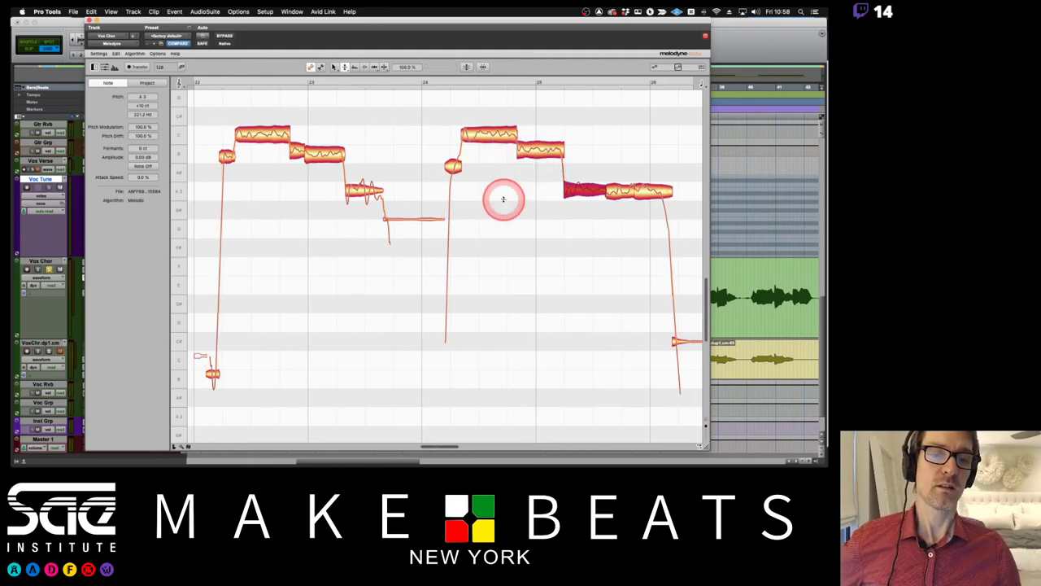
{"action": "left_click", "coordinate": [277, 137]}
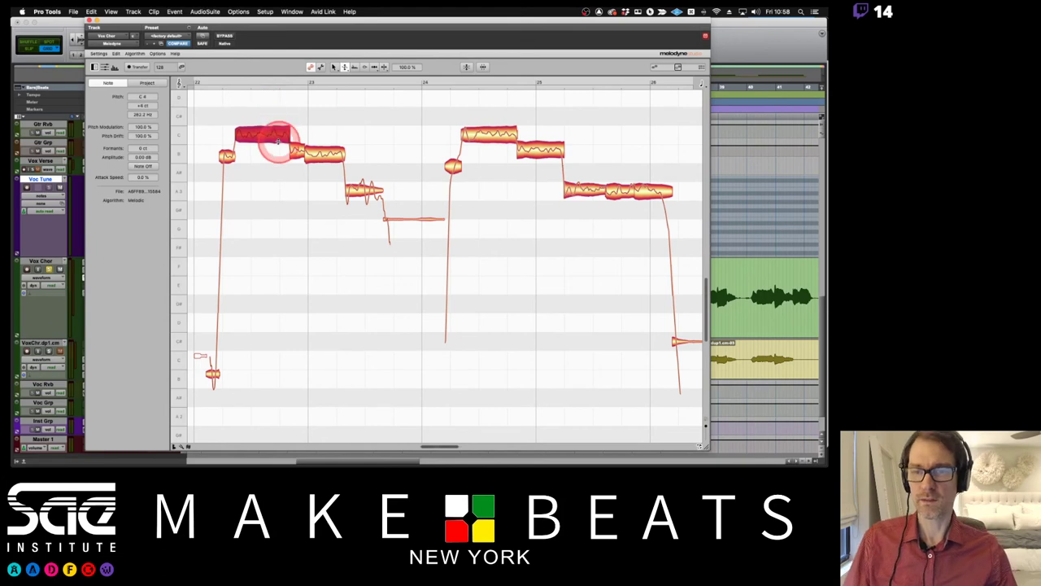
{"action": "key", "text": "super+a"}
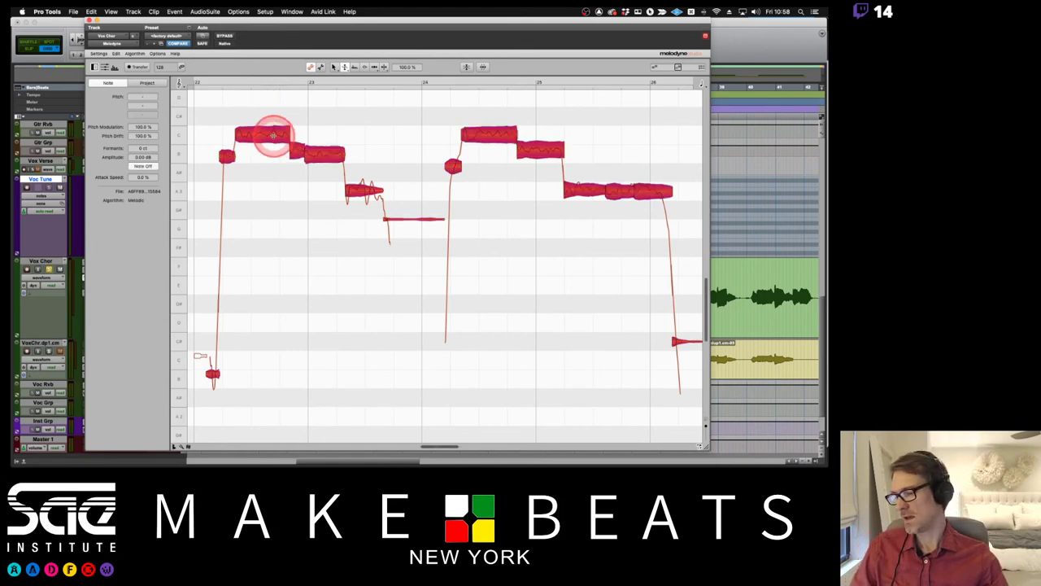
{"action": "double_click", "coordinate": [274, 135]}
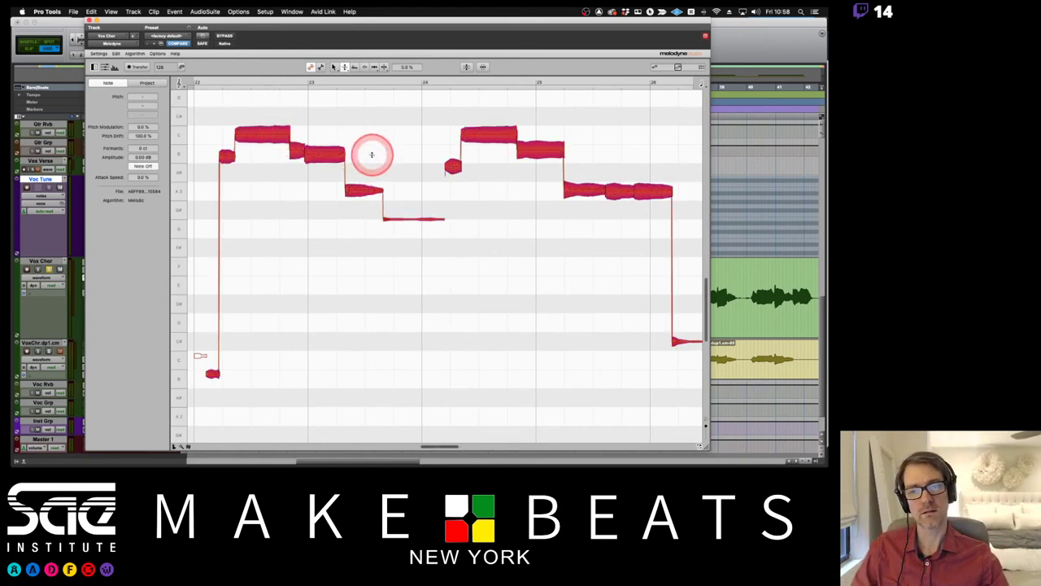
{"action": "key", "text": "space"}
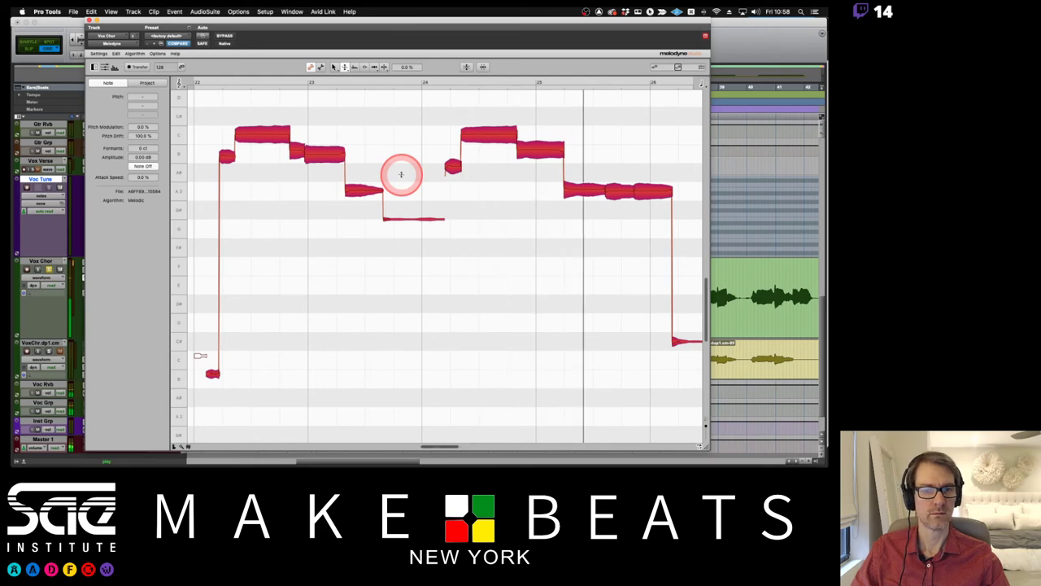
{"action": "left_click_drag", "start_coordinate": [446, 172], "coordinate": [370, 185]}
Split the short middle note in two and split off a piece of the last held note.
{"action": "right_click", "coordinate": [380, 179]}
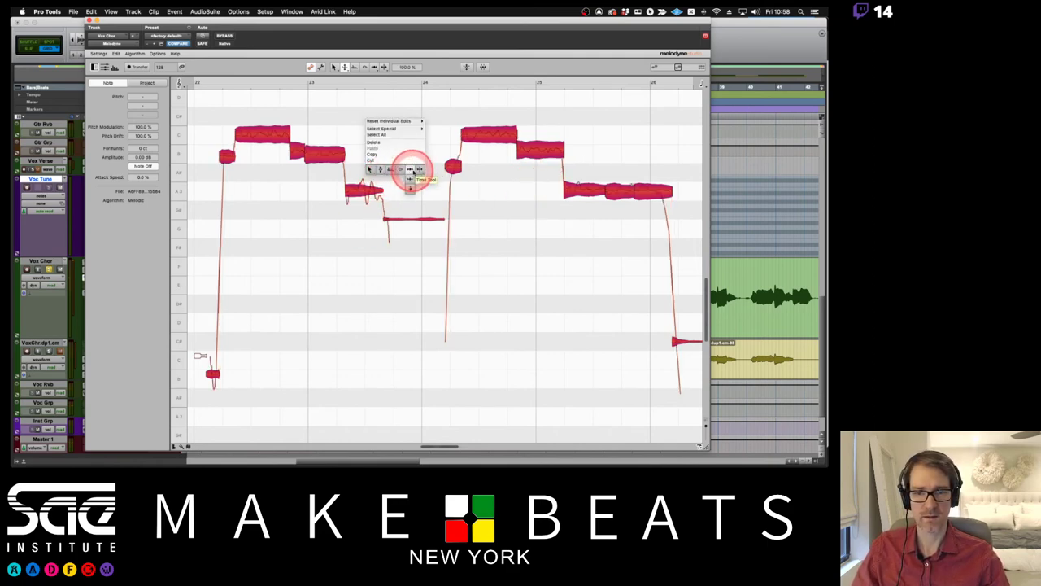
{"action": "left_click", "coordinate": [418, 168]}
{"action": "left_click", "coordinate": [363, 189]}
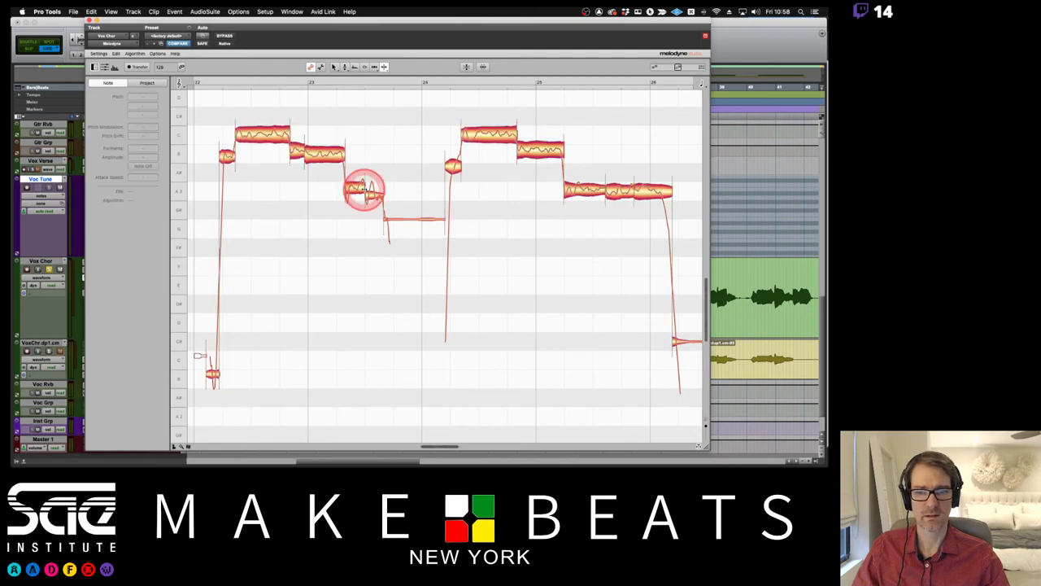
{"action": "left_click", "coordinate": [649, 190]}
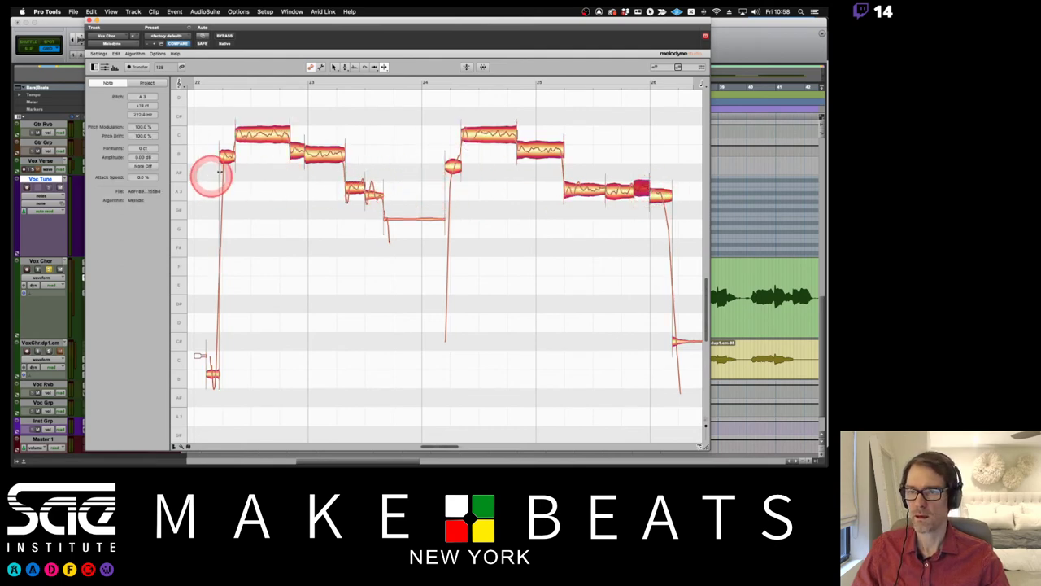
Flatten vibrato to 0% on the long notes of both phrases and play the line back.
{"action": "right_click", "coordinate": [247, 119]}
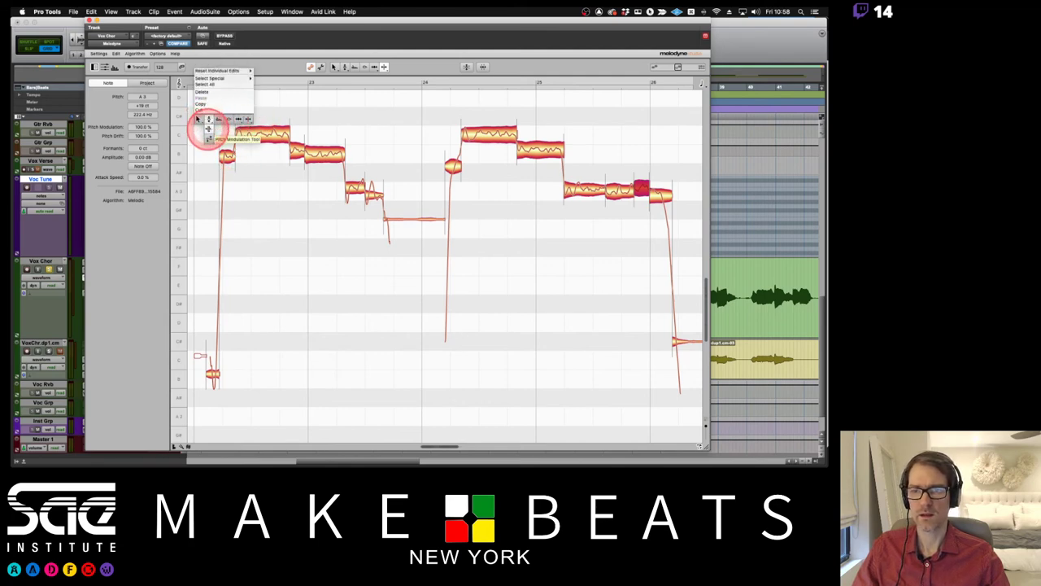
{"action": "left_click", "coordinate": [209, 120]}
{"action": "left_click_drag", "start_coordinate": [269, 114], "coordinate": [353, 200]}
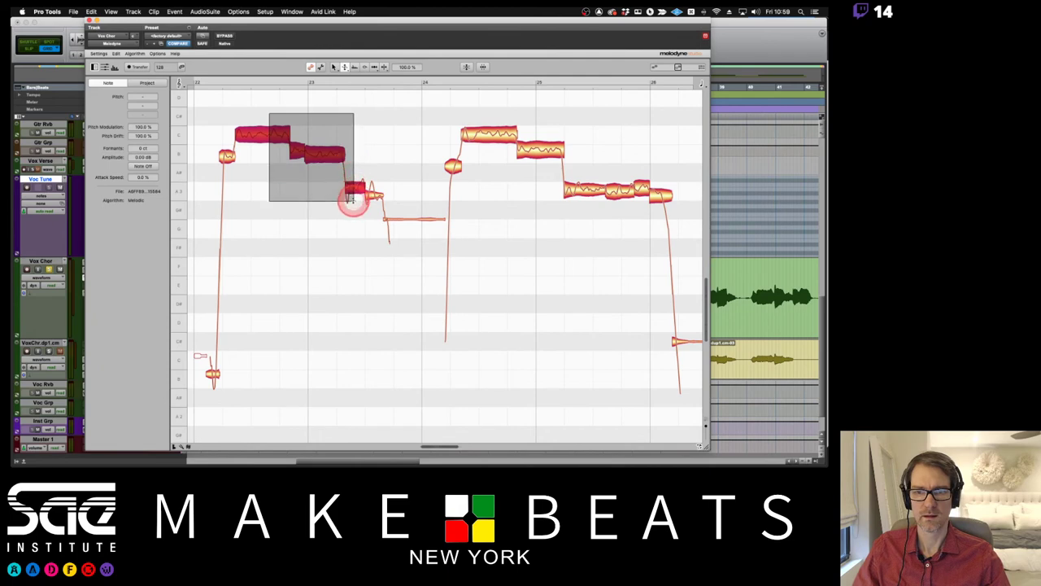
{"action": "left_click_drag", "start_coordinate": [480, 121], "coordinate": [642, 214]}
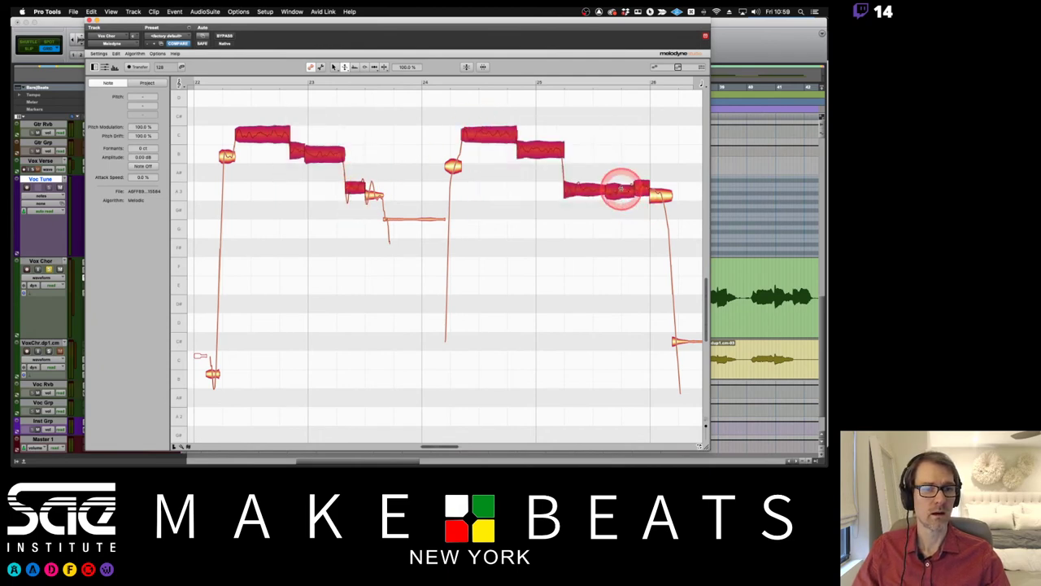
{"action": "double_click", "coordinate": [620, 188]}
{"action": "key", "text": "space"}
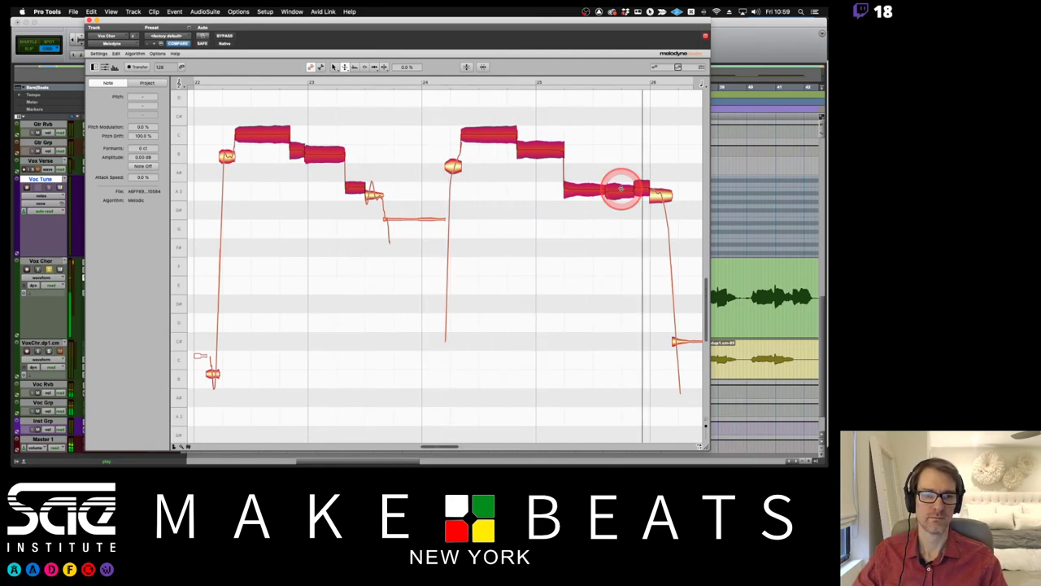
{"action": "key", "text": "space"}
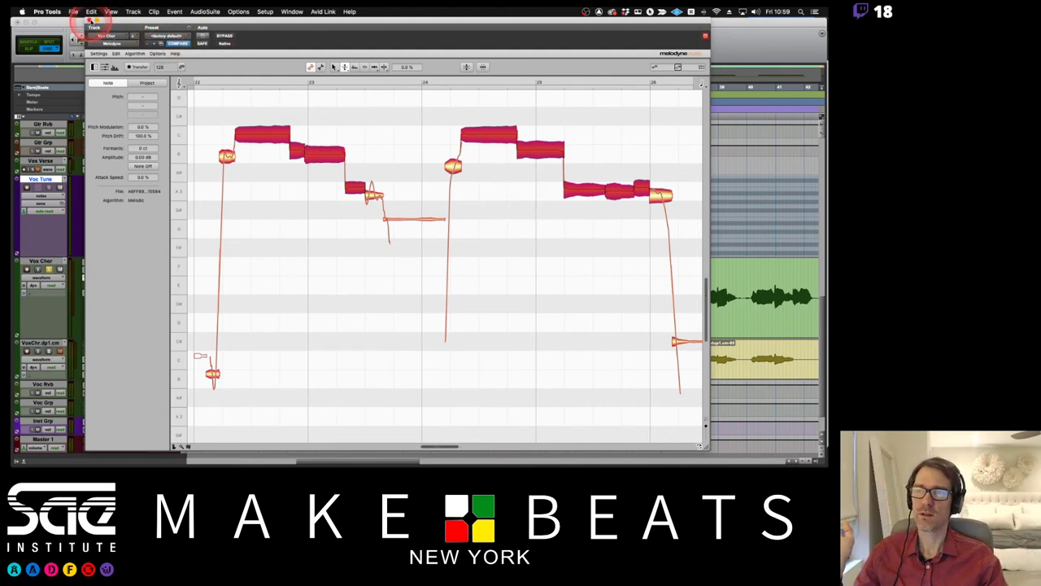
Close Melodyne and insert UAD Auto-Tune Realtime on an empty Vox Chor insert slot.
{"action": "left_click", "coordinate": [88, 23]}
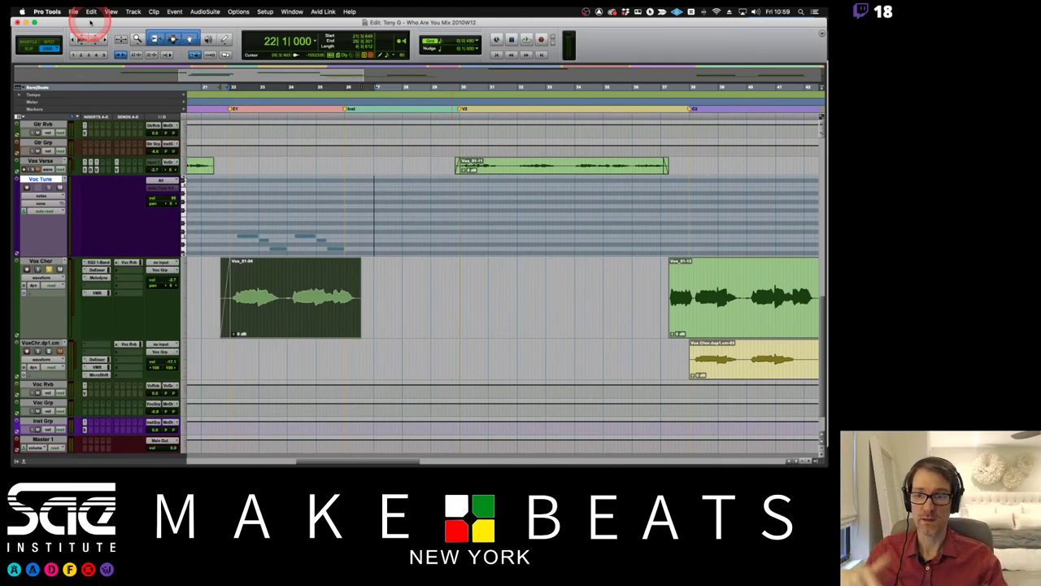
{"action": "left_click", "coordinate": [96, 284]}
{"action": "mouse_move", "coordinate": [106, 286]}
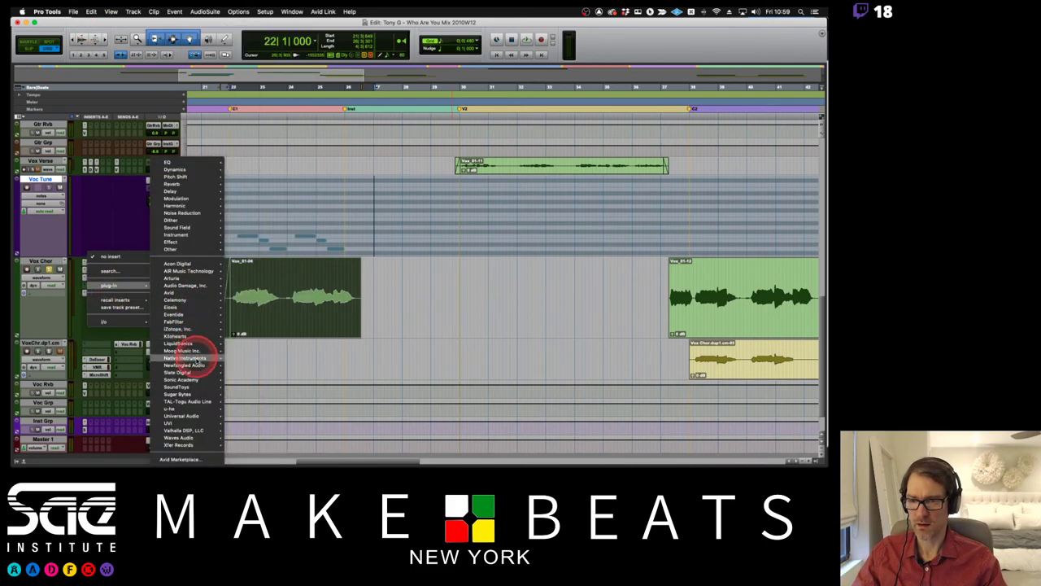
{"action": "mouse_move", "coordinate": [194, 359]}
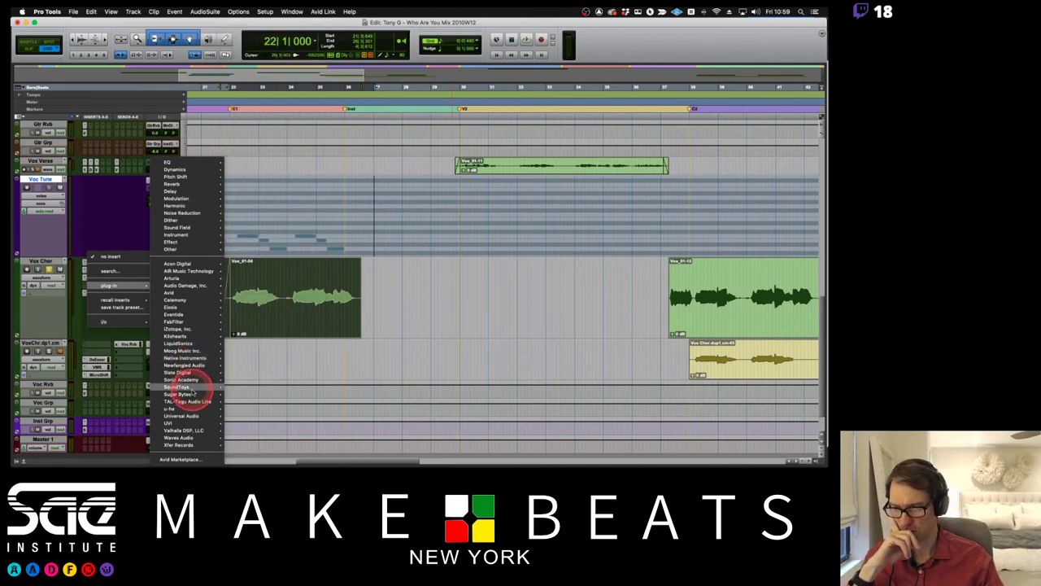
{"action": "mouse_move", "coordinate": [190, 419]}
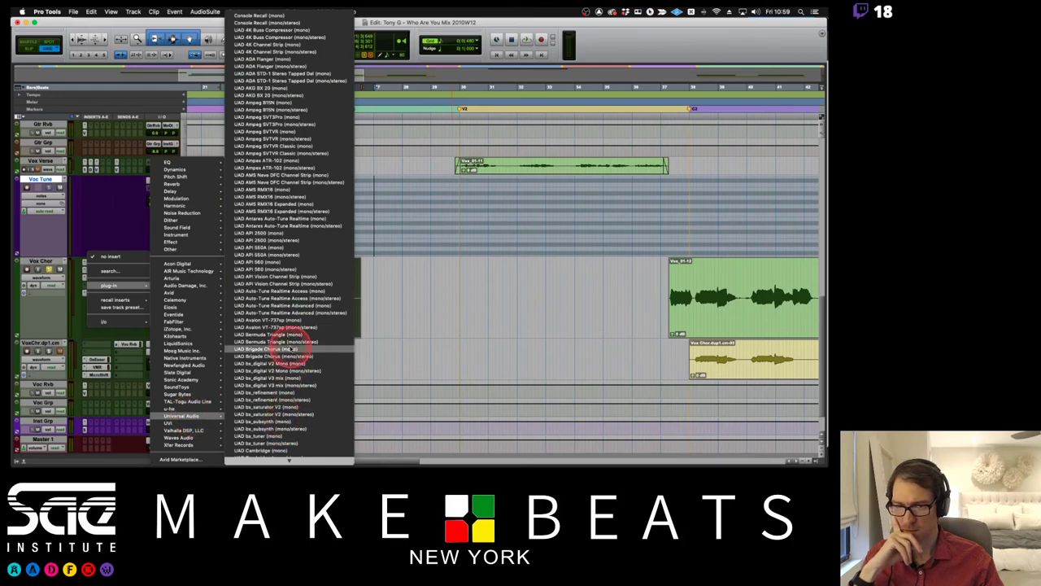
{"action": "left_click", "coordinate": [293, 307]}
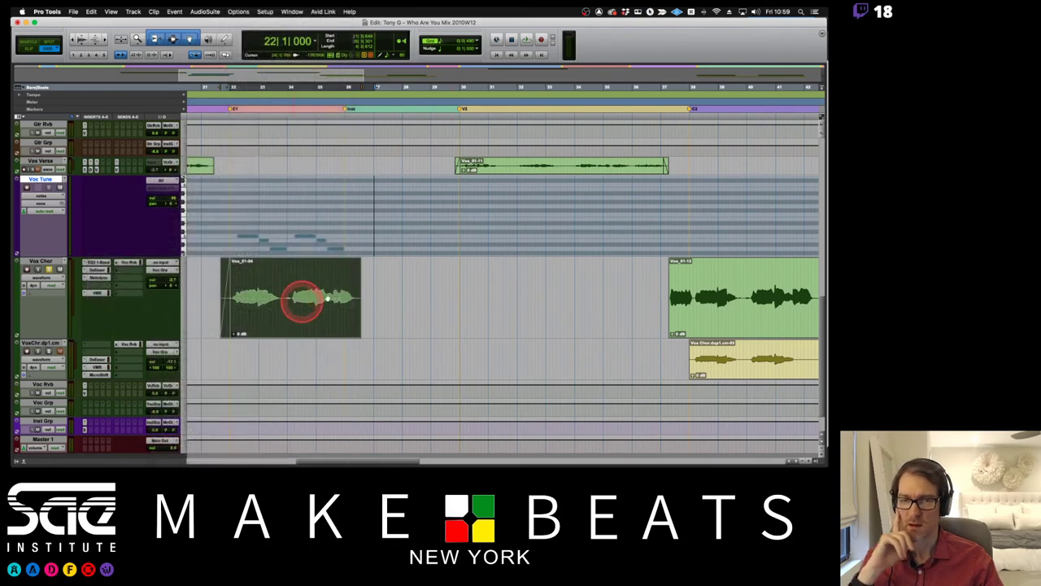
{"action": "left_click", "coordinate": [422, 269]}
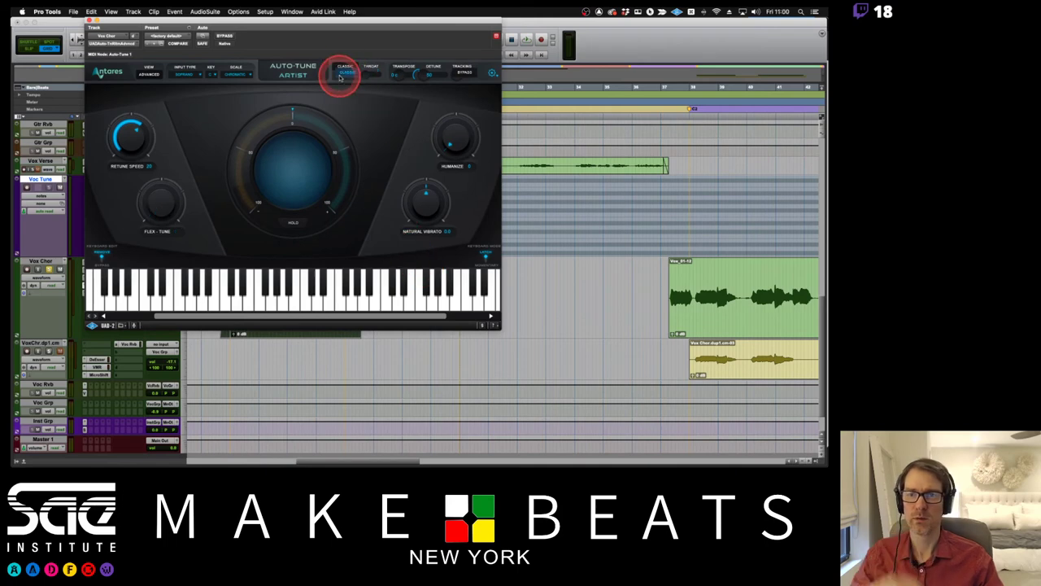
Set Auto-Tune's key and Minor scale, then play the chorus through it twice.
{"action": "left_click_drag", "start_coordinate": [349, 24], "coordinate": [500, 36]}
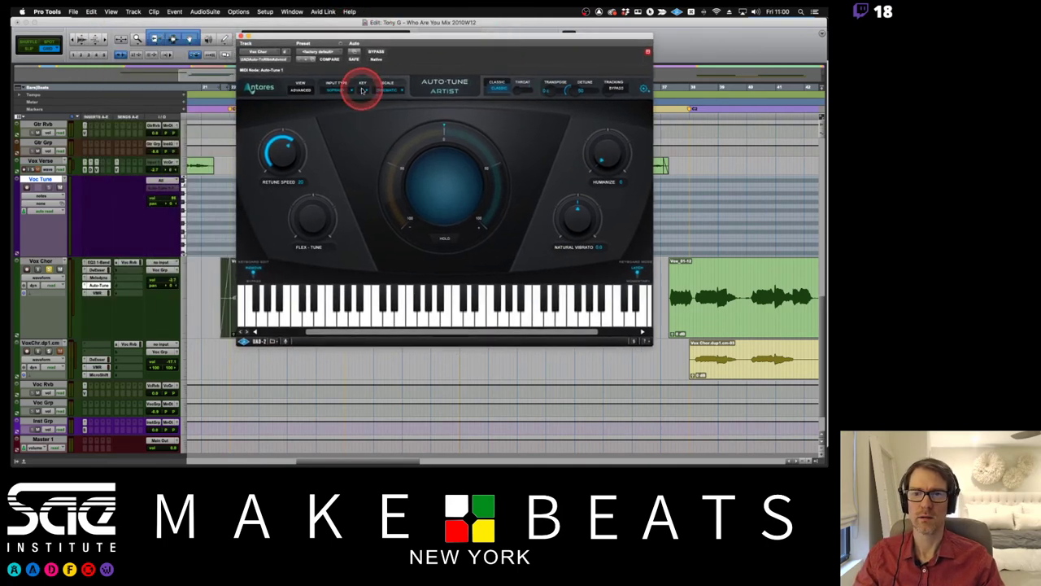
{"action": "left_click_drag", "start_coordinate": [363, 90], "coordinate": [379, 137]}
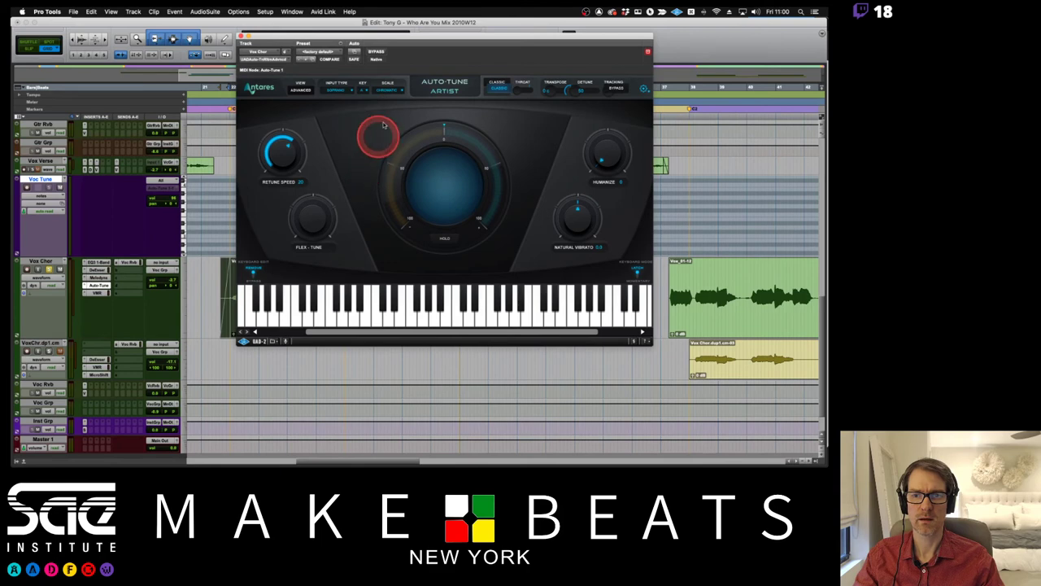
{"action": "left_click", "coordinate": [387, 89]}
{"action": "left_click", "coordinate": [386, 98]}
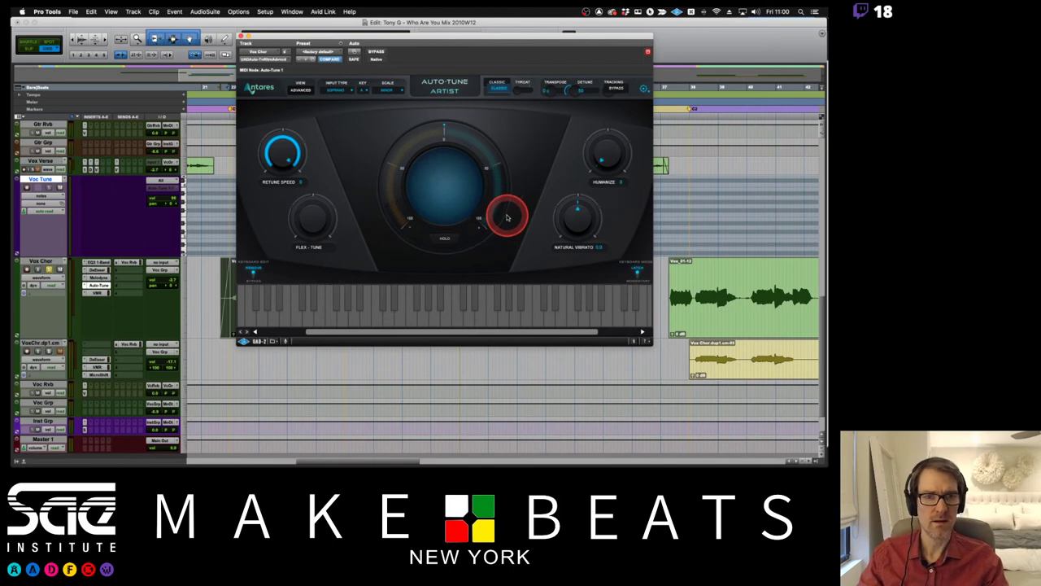
{"action": "key", "text": "space"}
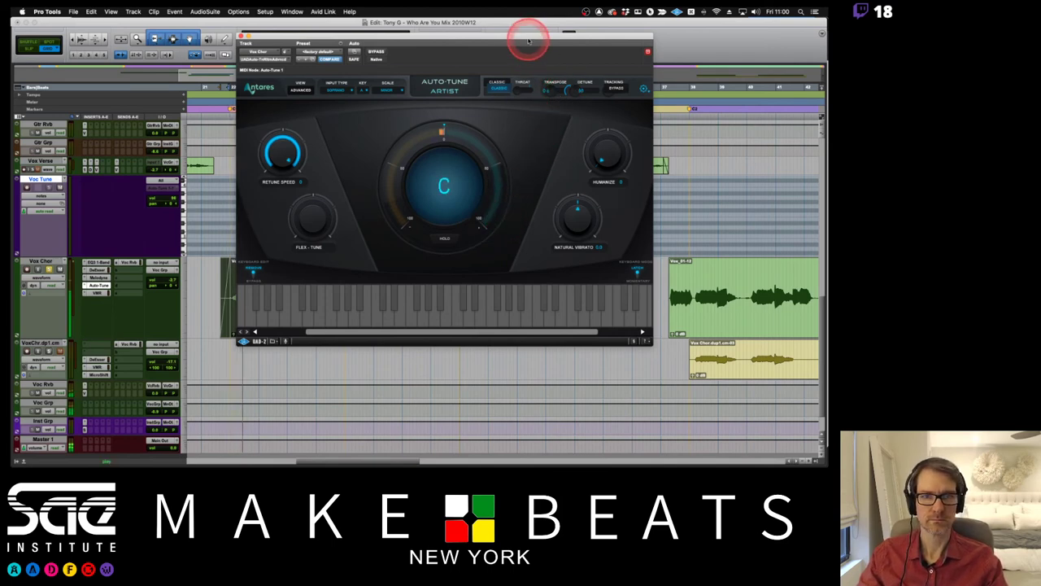
{"action": "left_click_drag", "start_coordinate": [529, 40], "coordinate": [667, 157]}
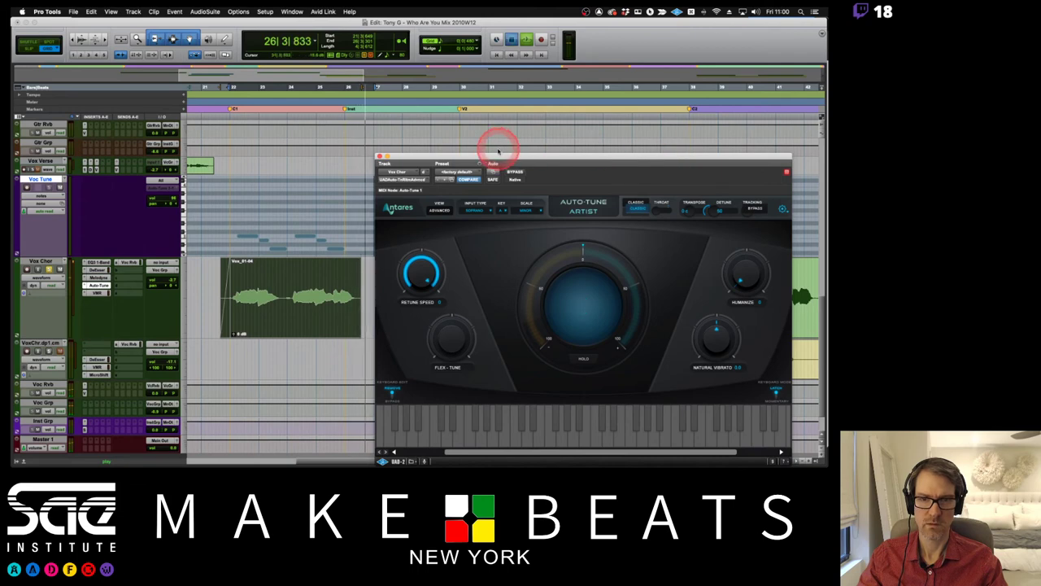
{"action": "key", "text": "space"}
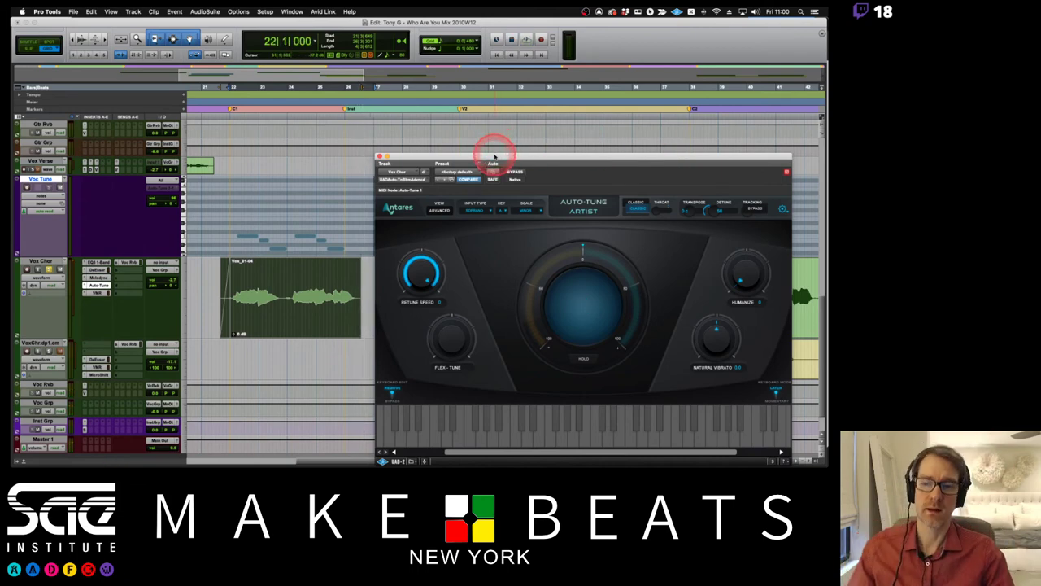
{"action": "key", "text": "space"}
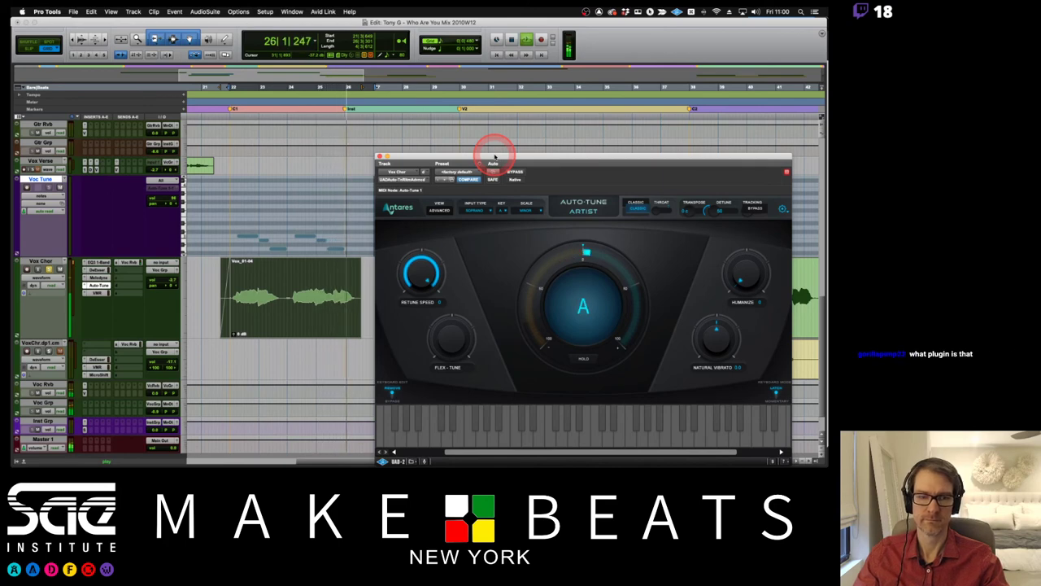
{"action": "key", "text": "space"}
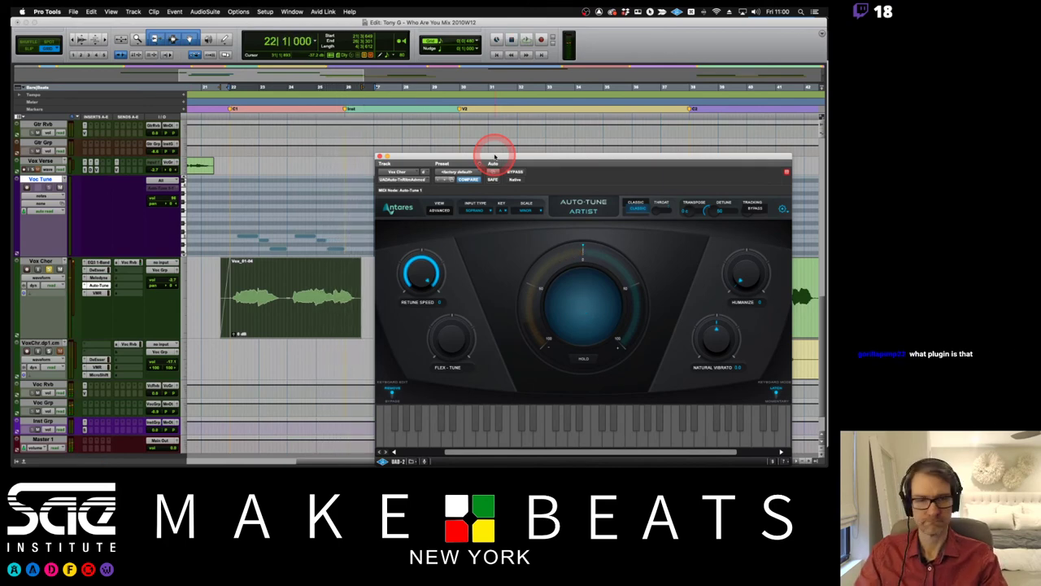
{"action": "left_click_drag", "start_coordinate": [495, 156], "coordinate": [485, 102]}
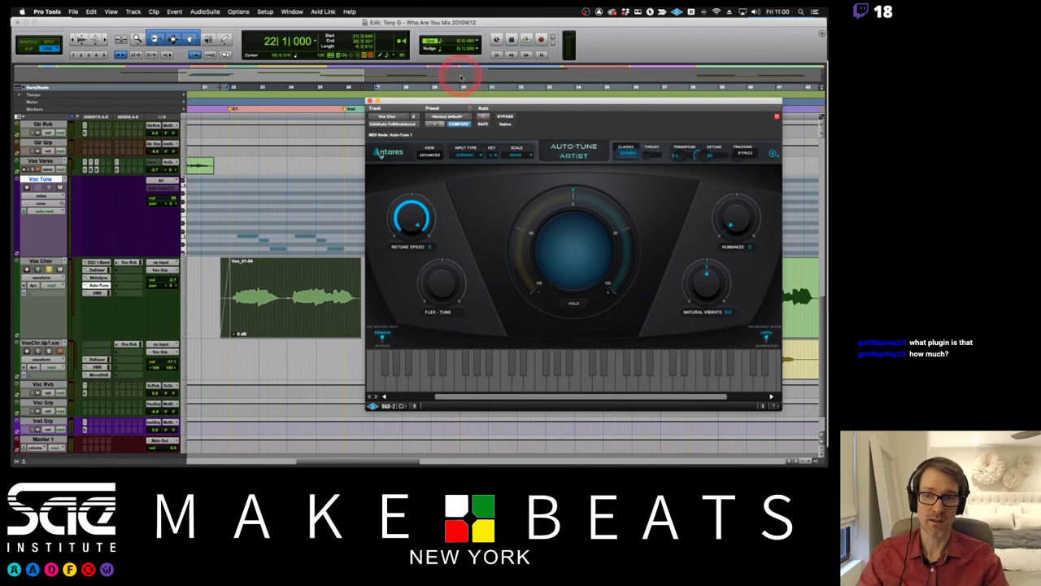
Close the Auto-Tune Artist plug-in window on the Vox Chor track.
{"action": "left_click", "coordinate": [370, 101]}
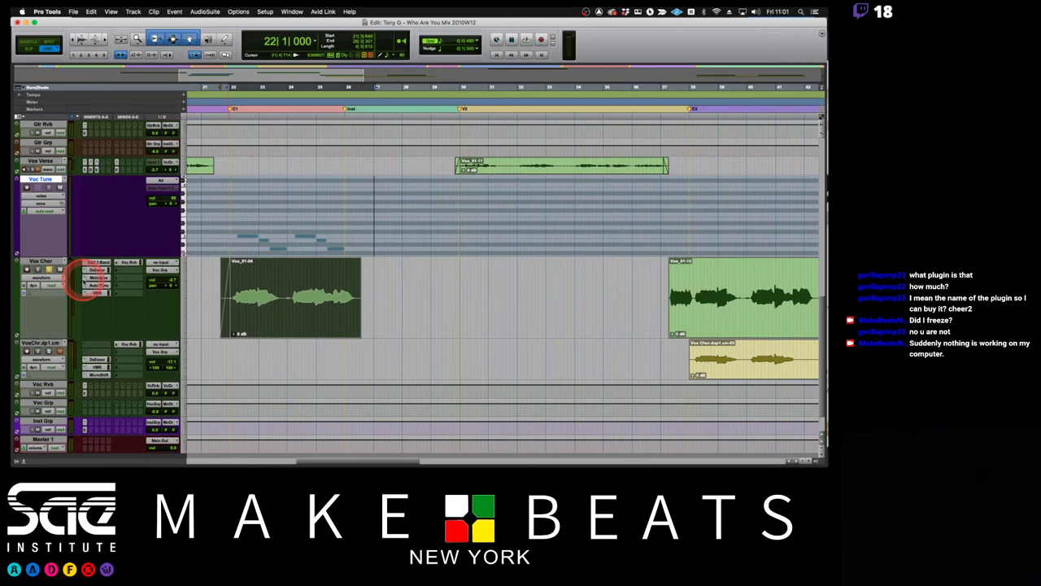
Glance at the Melodyne tools notes PDF, then return to the Pro Tools session.
{"action": "key", "text": "super+Tab"}
{"action": "key", "text": "super+Tab"}
{"action": "key", "text": "super+Tab"}
{"action": "key", "text": "super+Tab"}
{"action": "key", "text": "super+Tab"}
{"action": "key", "text": "super+Tab"}
{"action": "key", "text": "super+Tab"}
{"action": "key", "text": "super+Tab"}
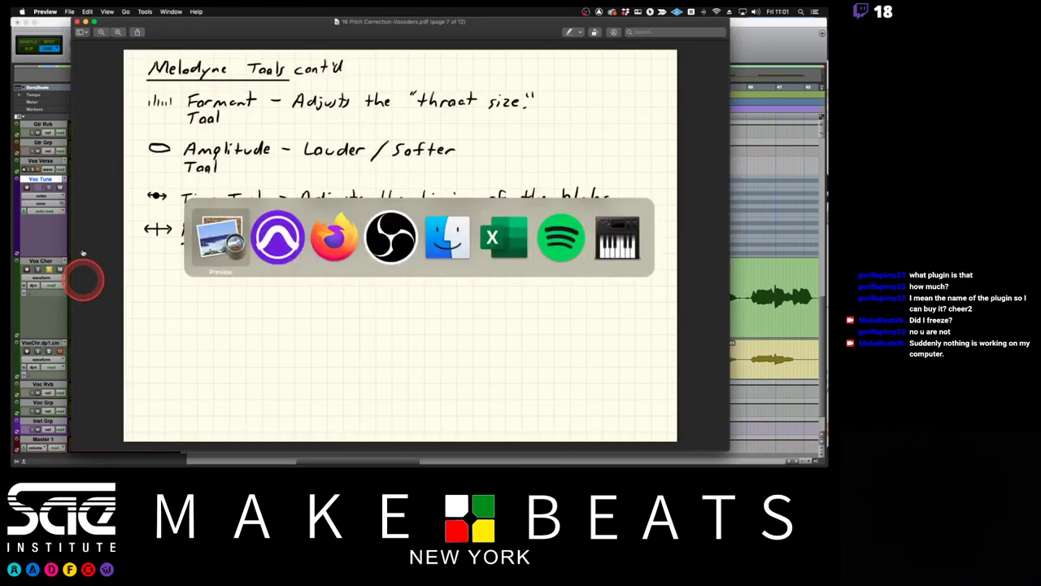
{"action": "key", "text": "super+Tab"}
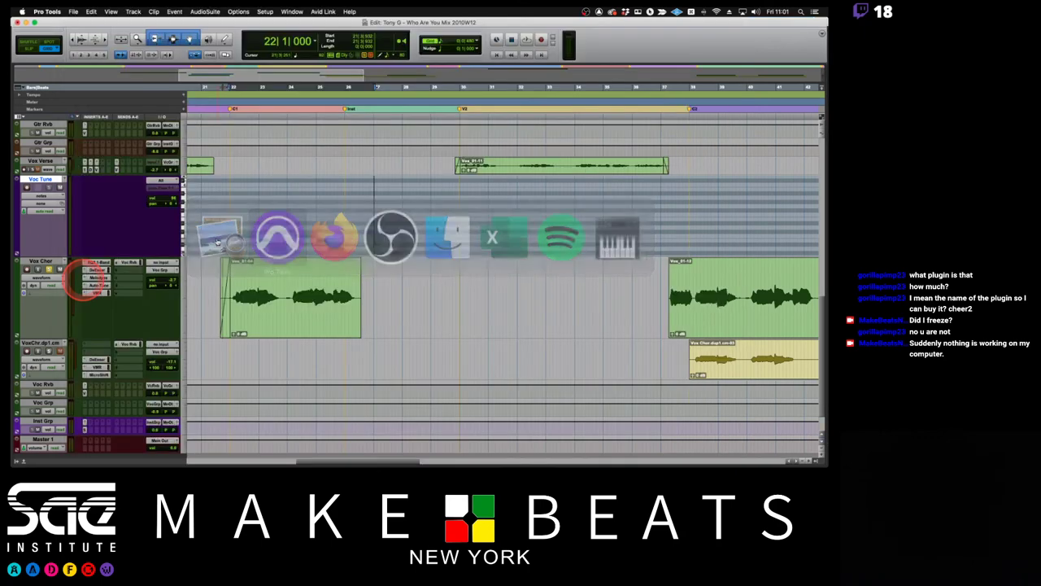
{"action": "left_click", "coordinate": [461, 275]}
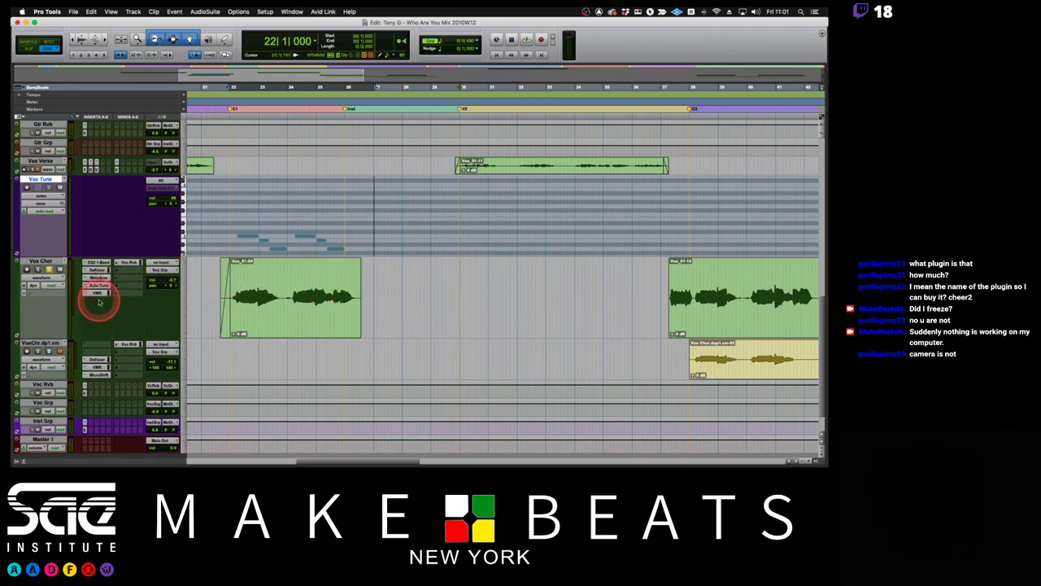
Clear the Auto-Tune insert from Vox Chor and show another insert slot's choices.
{"action": "key", "text": "super+Tab"}
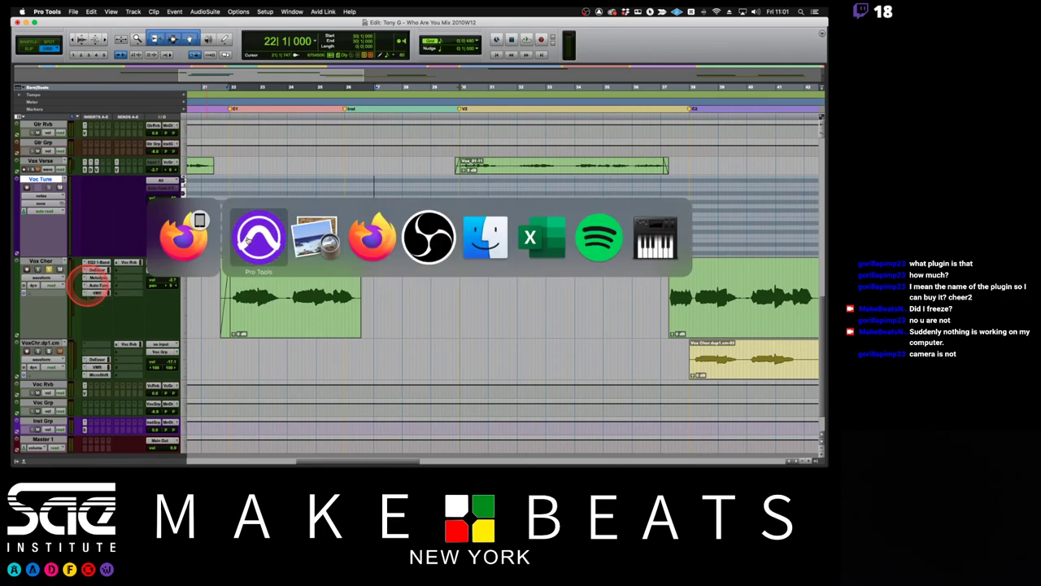
{"action": "left_click", "coordinate": [248, 233]}
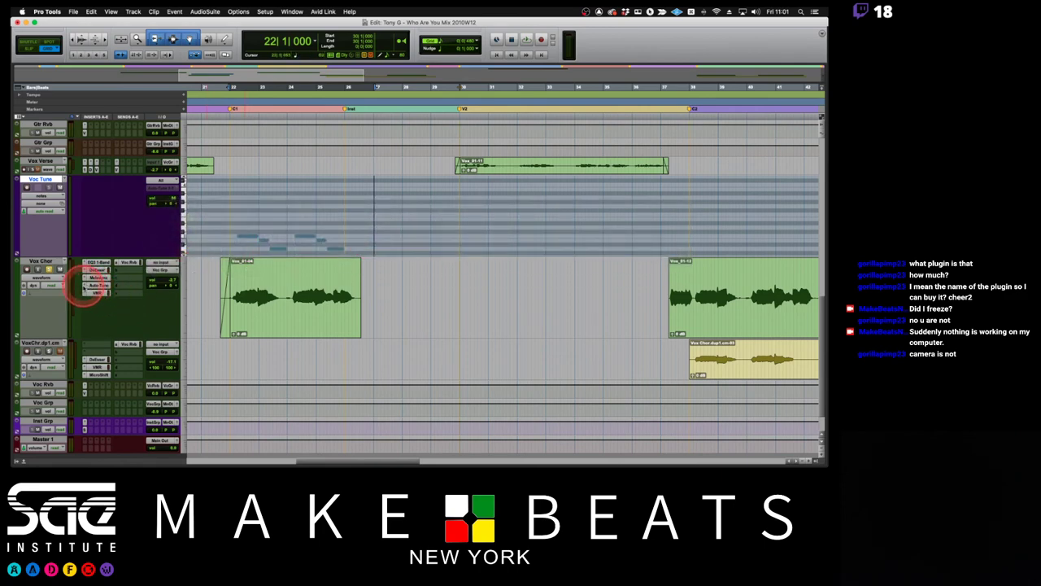
{"action": "left_click_drag", "start_coordinate": [84, 287], "coordinate": [117, 257]}
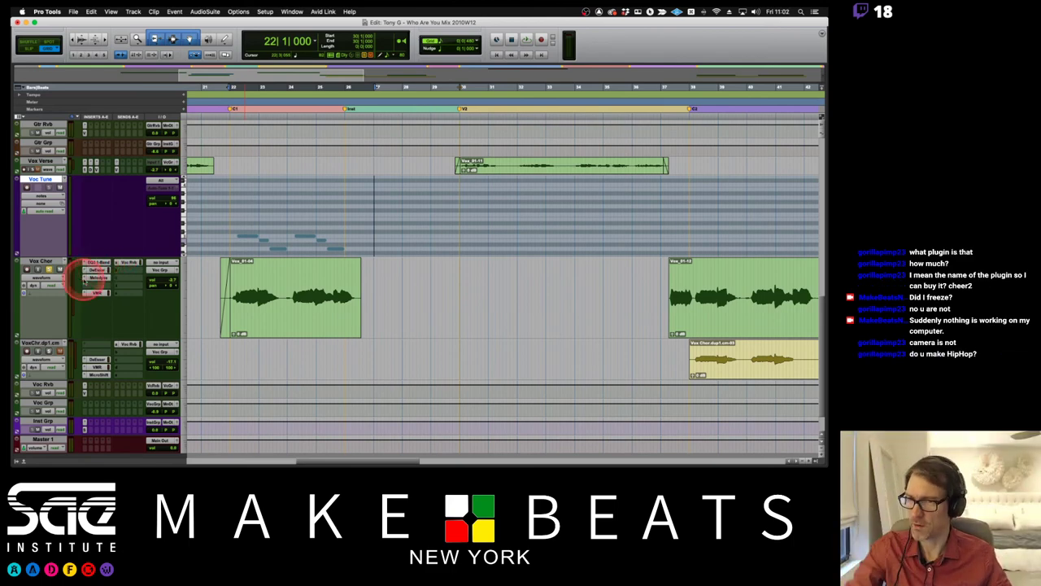
{"action": "left_click", "coordinate": [84, 277]}
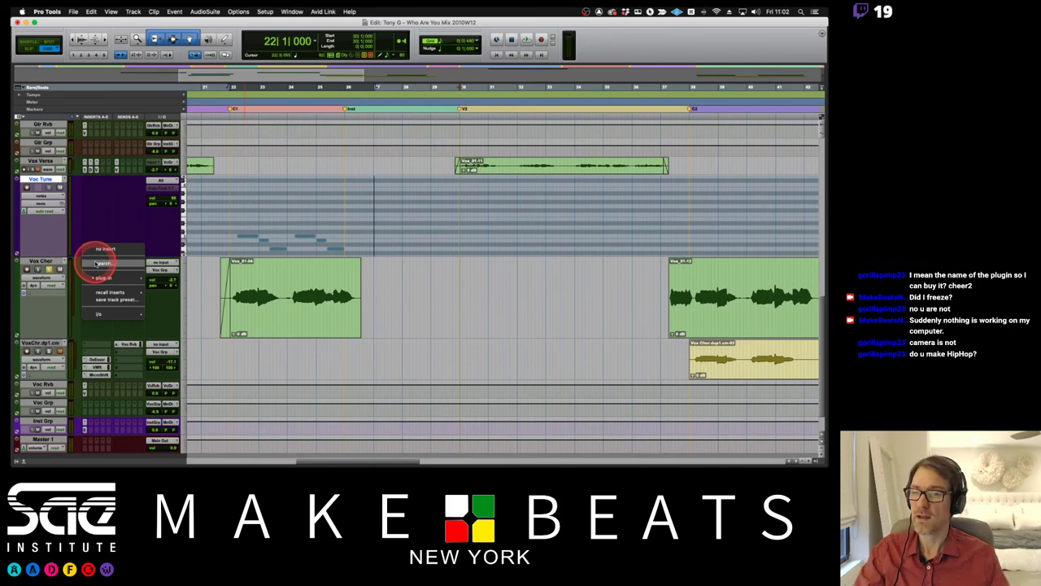
Replace Vox Chor's Melodyne insert with iZotope Nectar 2 Pitch Editor.
{"action": "mouse_move", "coordinate": [101, 277]}
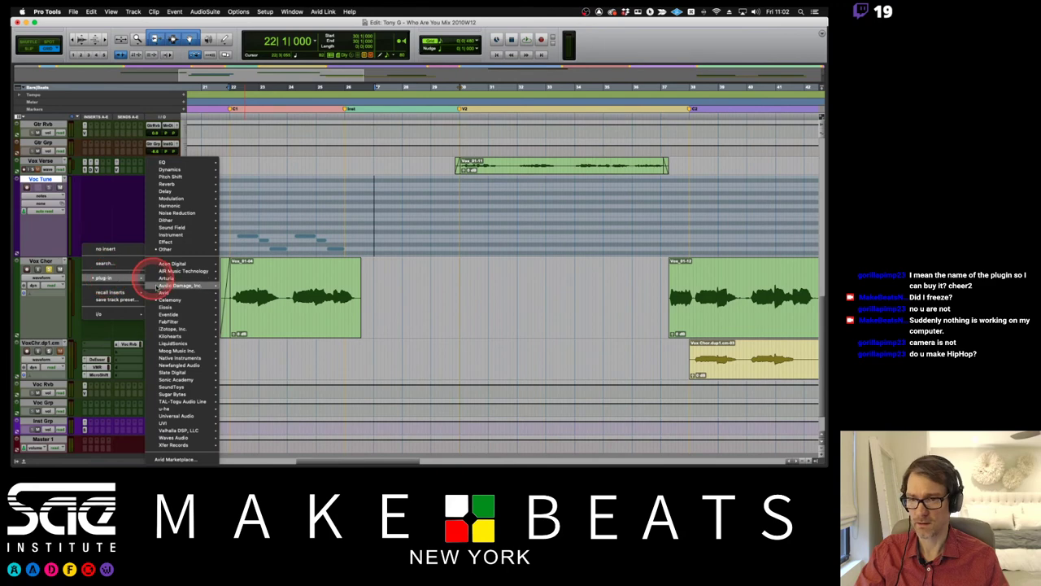
{"action": "mouse_move", "coordinate": [167, 301]}
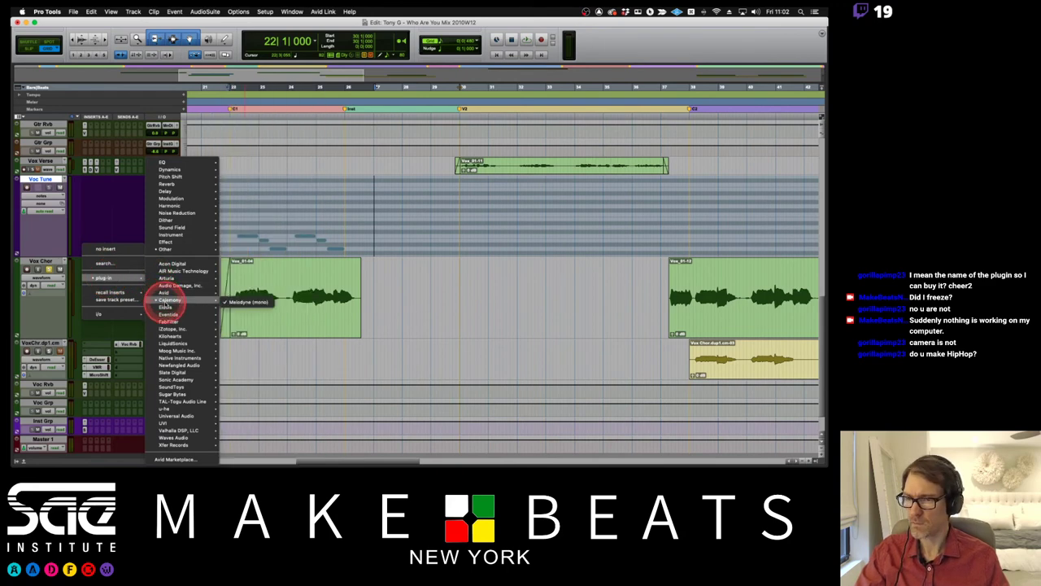
{"action": "left_click", "coordinate": [110, 249]}
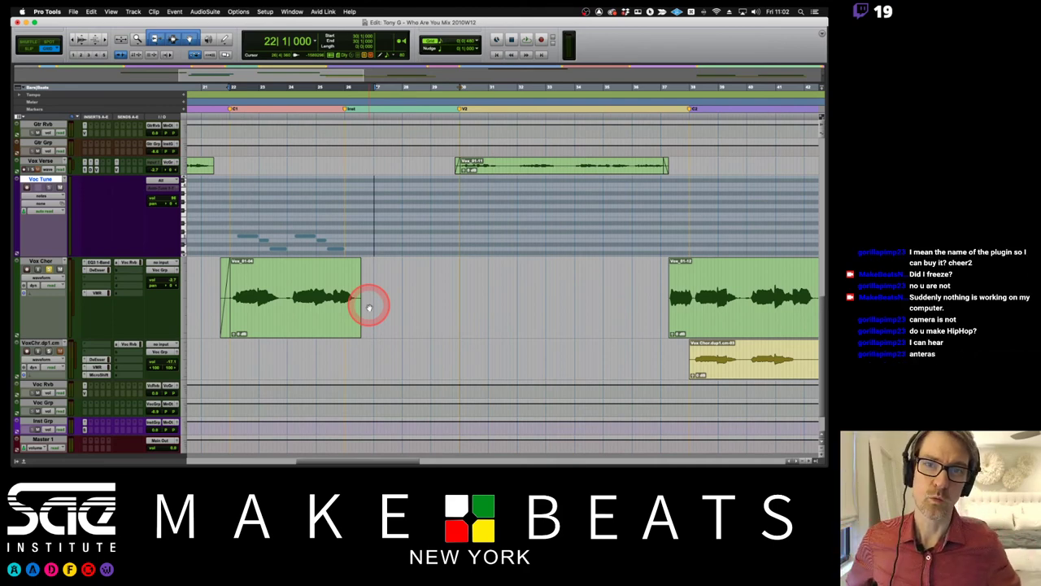
{"action": "left_click", "coordinate": [99, 280]}
{"action": "mouse_move", "coordinate": [101, 282]}
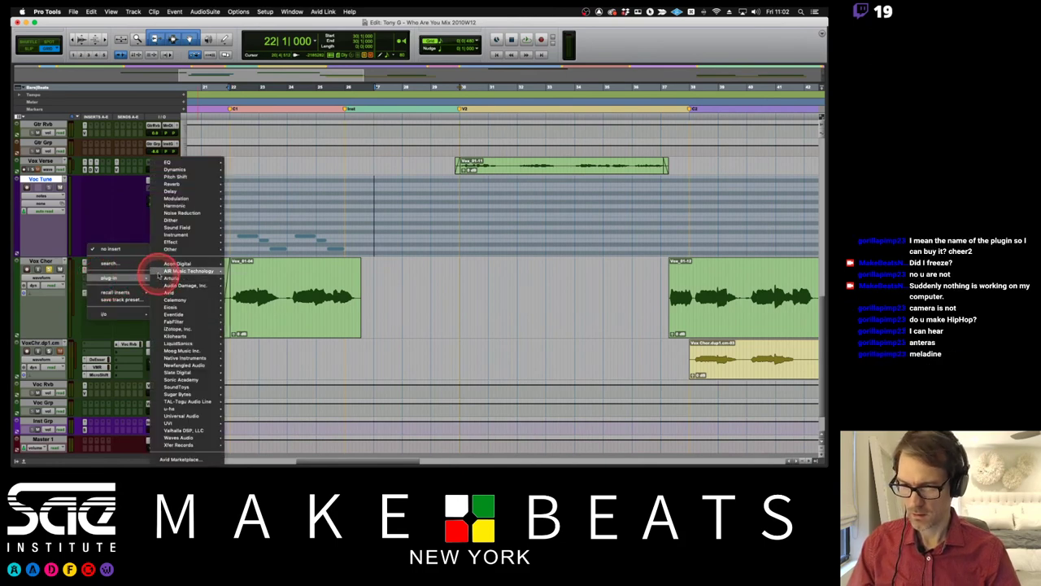
{"action": "mouse_move", "coordinate": [177, 329]}
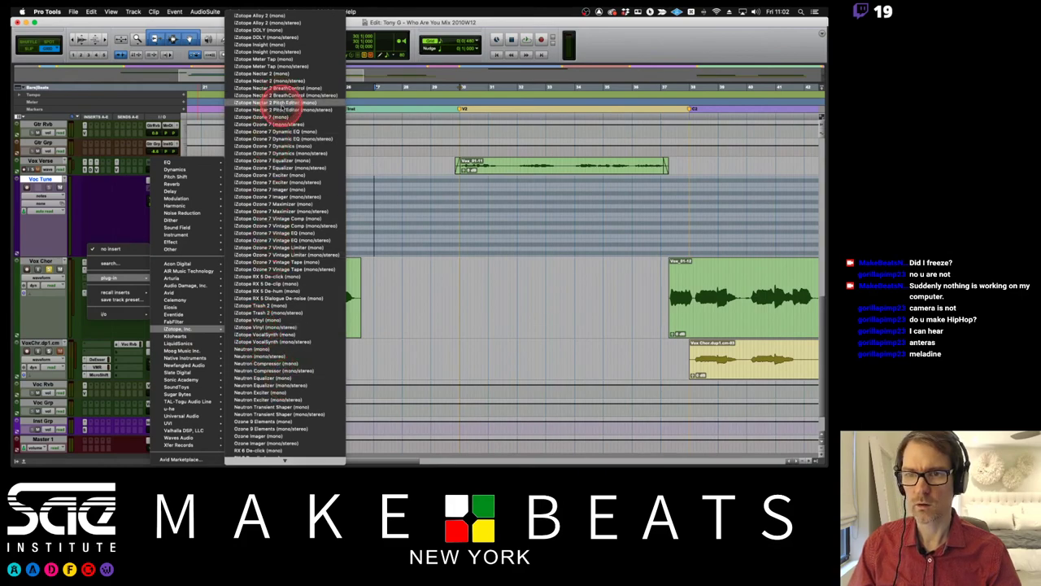
{"action": "left_click", "coordinate": [281, 102]}
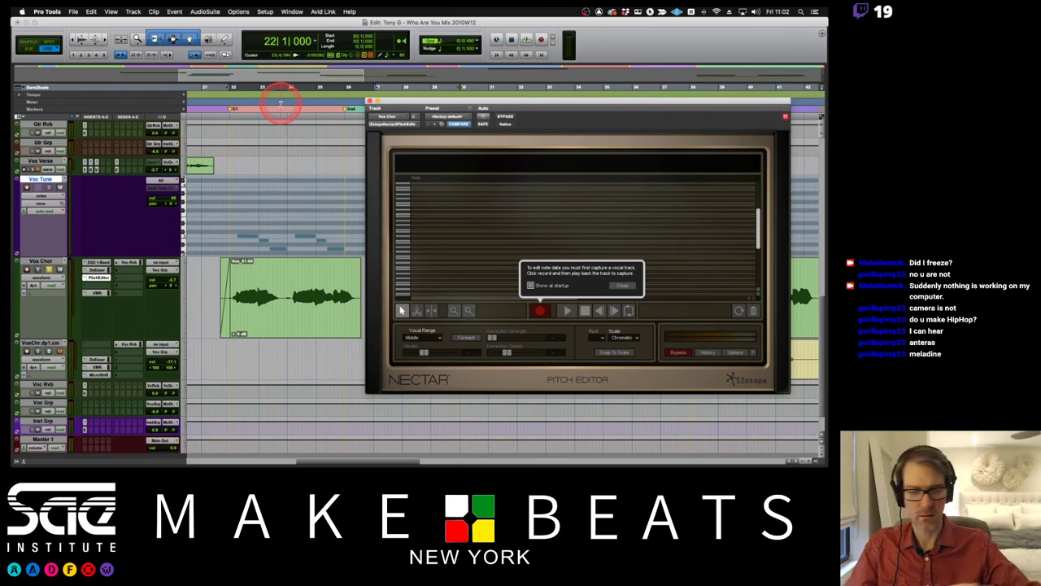
In Firefox, put a new tab in its own maximized window and search 'melodyne'.
{"action": "key", "text": "super+Tab"}
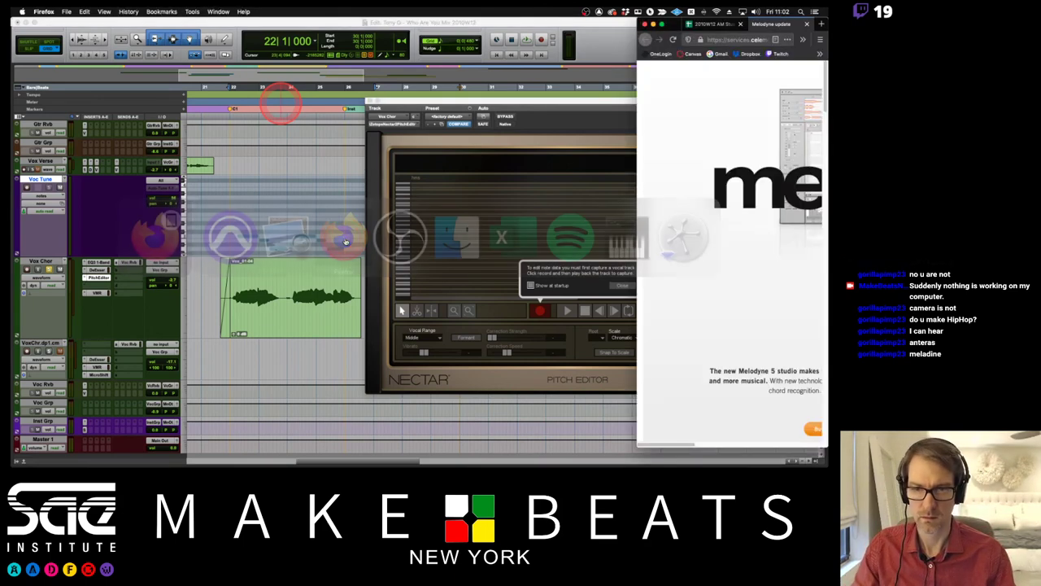
{"action": "key", "text": "super+t"}
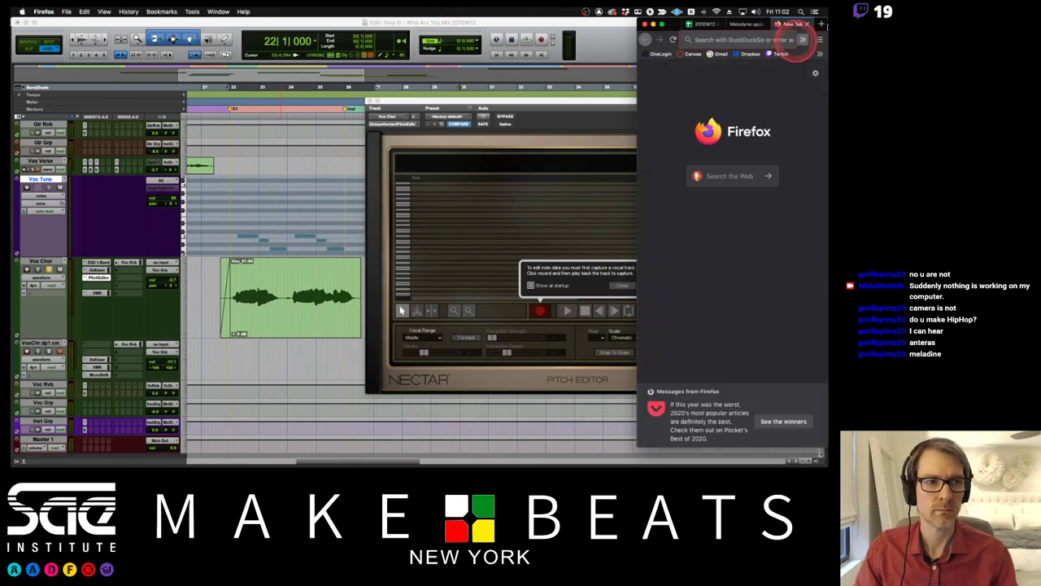
{"action": "left_click_drag", "start_coordinate": [806, 24], "coordinate": [507, 27]}
{"action": "double_click", "coordinate": [581, 26]}
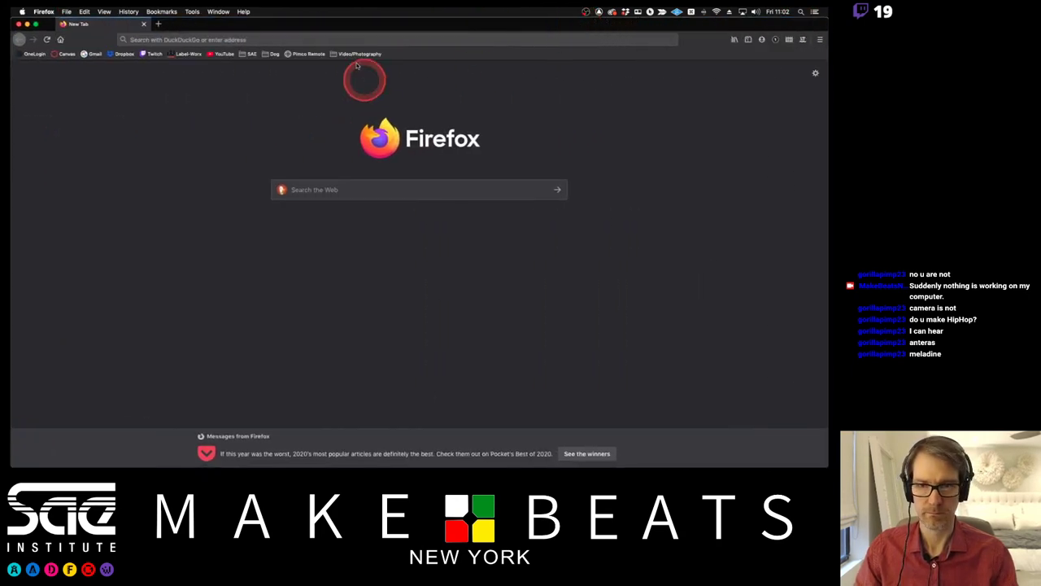
{"action": "left_click", "coordinate": [357, 39]}
{"action": "type", "text": "melodyne"}
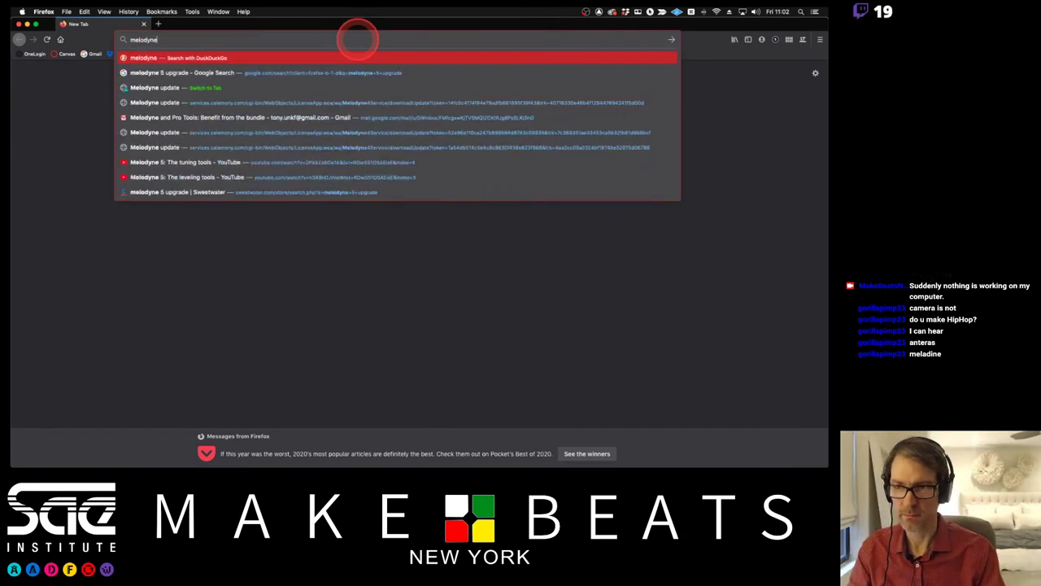
{"action": "key", "text": "Return"}
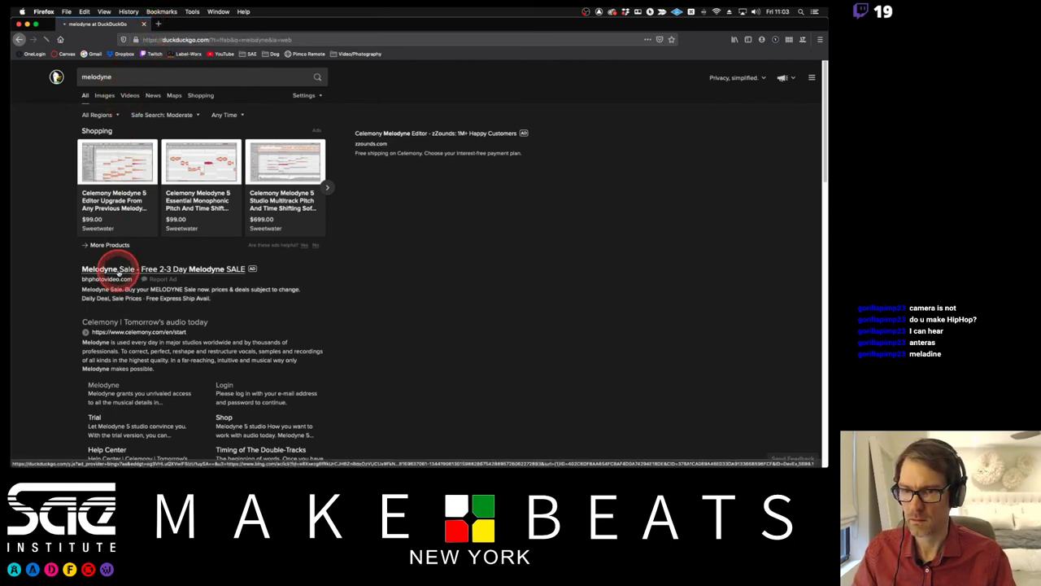
Browse the Melodyne Sale result and Celemony's 'New in Melodyne 5' page, then start a fresh tab.
{"action": "left_click", "coordinate": [155, 274]}
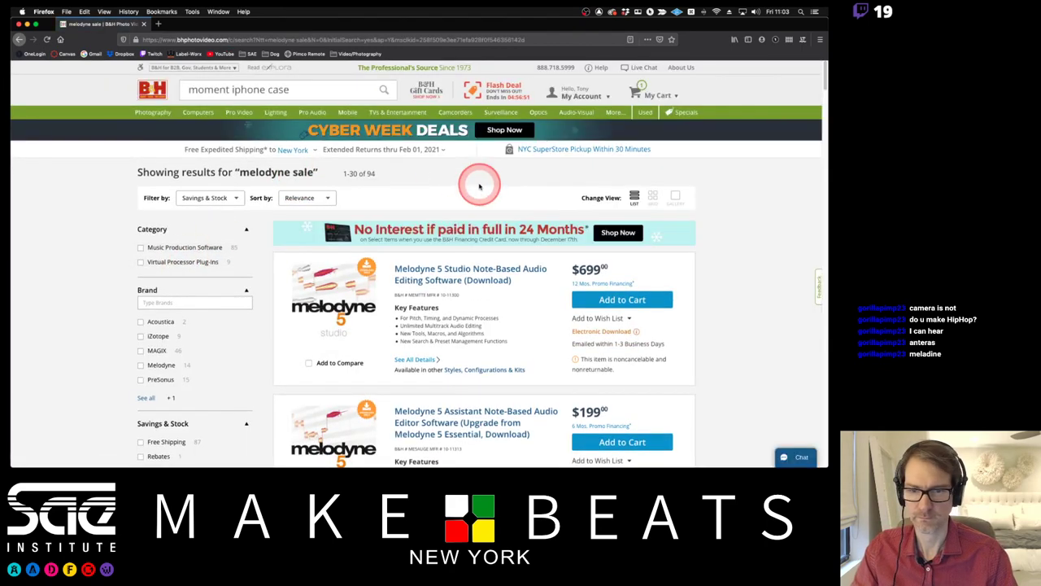
{"action": "scroll", "coordinate": [475, 191], "scroll_direction": "down", "scroll_amount": 5}
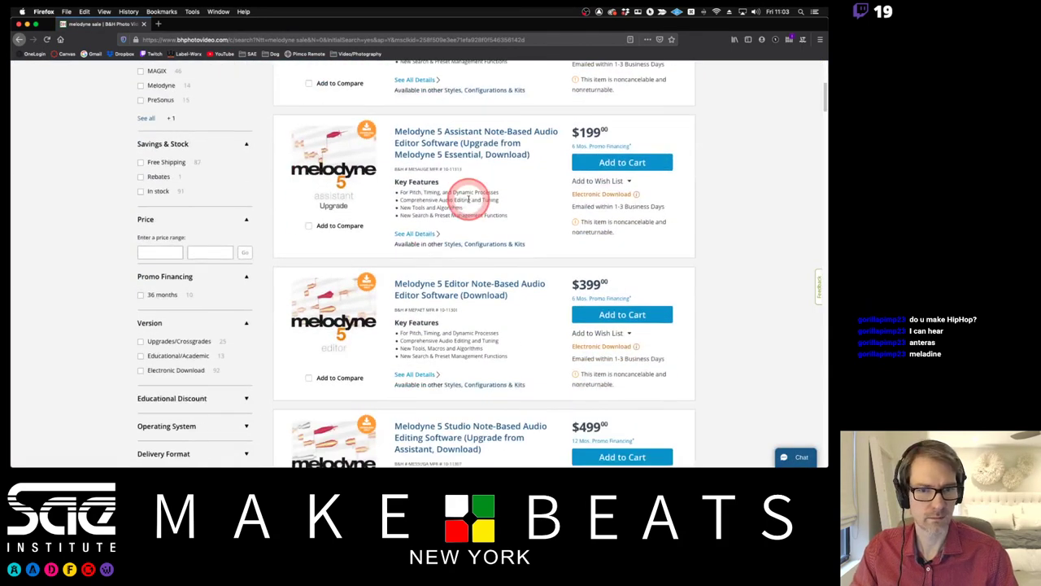
{"action": "scroll", "coordinate": [469, 198], "scroll_direction": "up", "scroll_amount": 5}
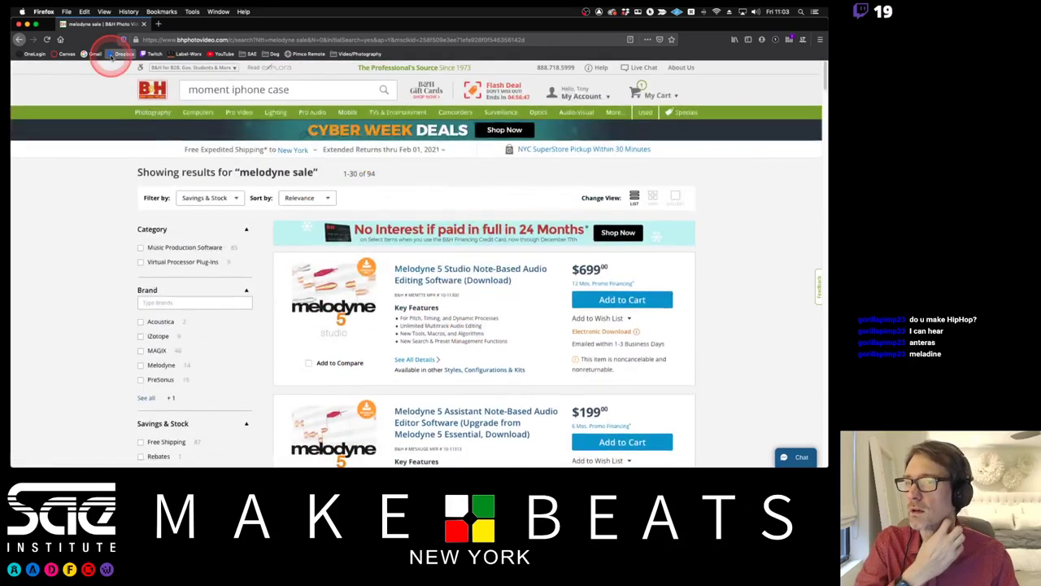
{"action": "left_click", "coordinate": [19, 39]}
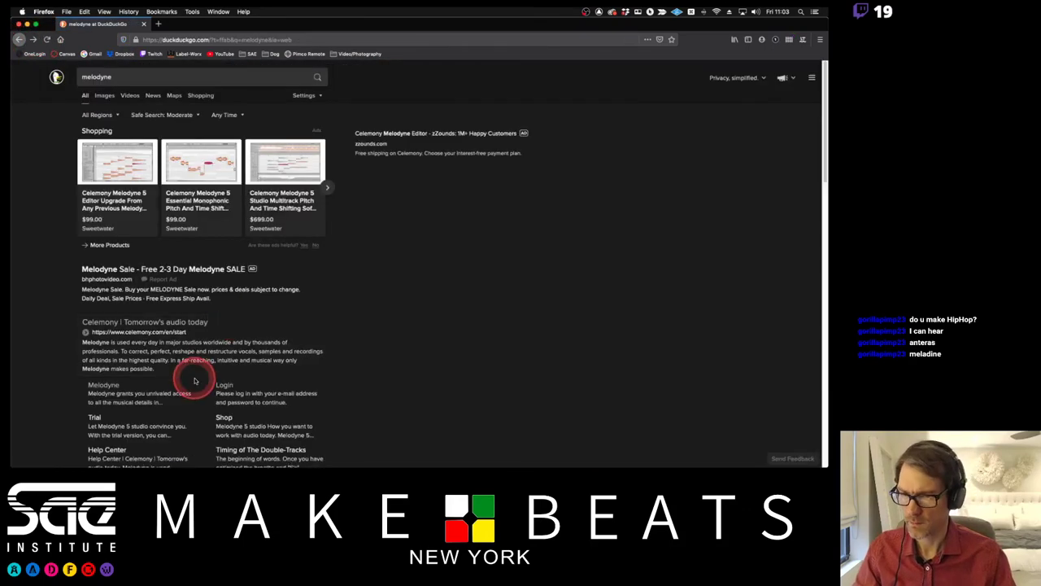
{"action": "scroll", "coordinate": [191, 371], "scroll_direction": "down", "scroll_amount": 3}
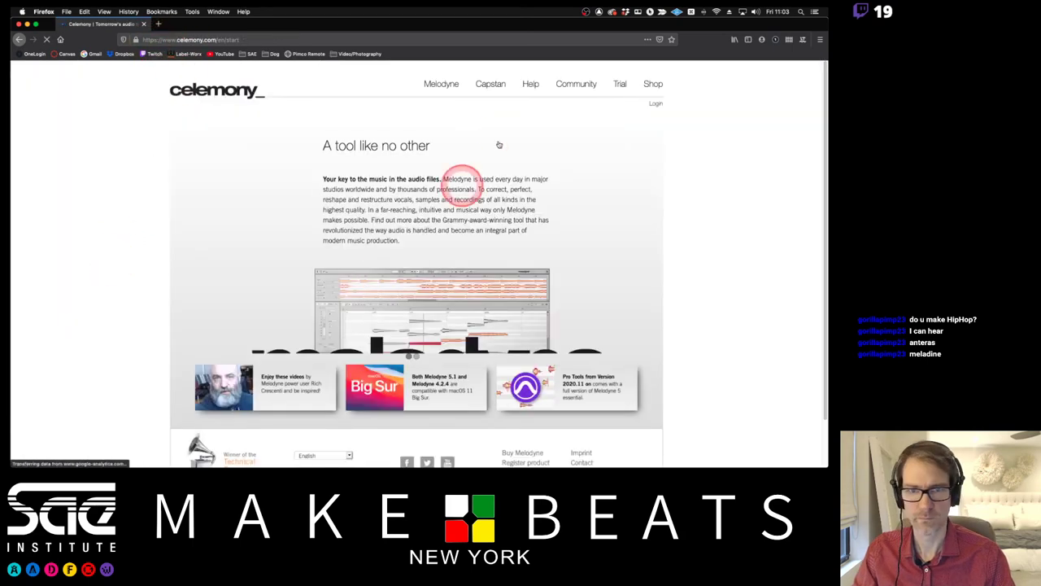
{"action": "left_click", "coordinate": [441, 84]}
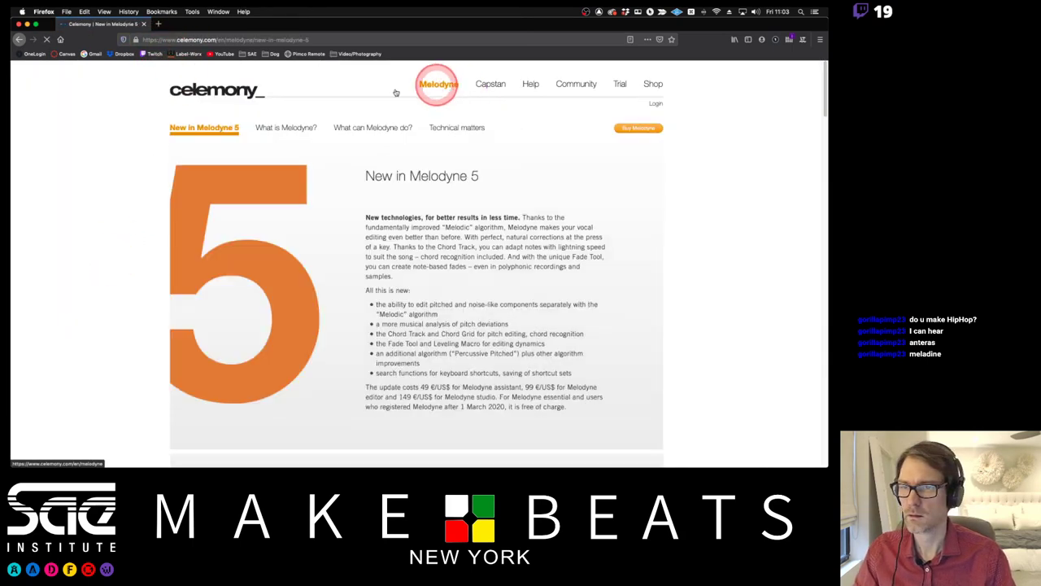
{"action": "left_click", "coordinate": [214, 89]}
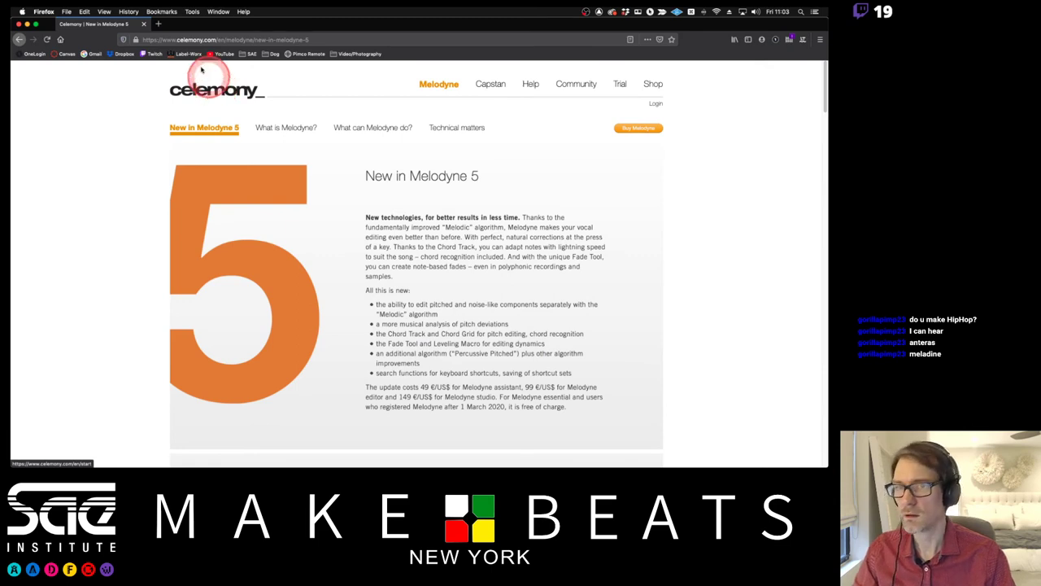
{"action": "left_click", "coordinate": [158, 23]}
{"action": "left_click", "coordinate": [184, 38]}
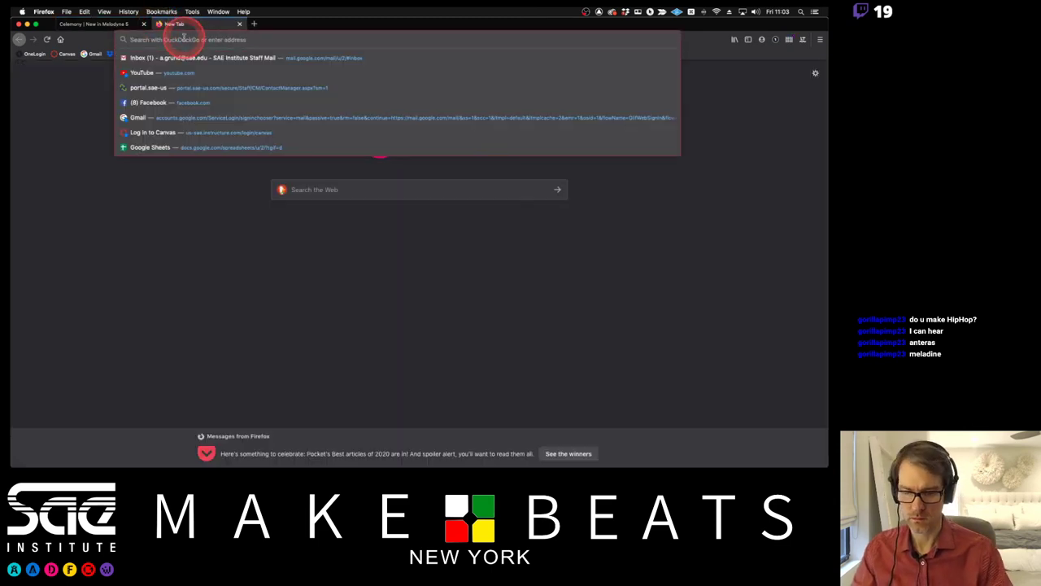
Open antarestech.com's Auto-Tune Unlimited page and view its $24.99 monthly and $249.90 annual prices.
{"action": "type", "text": "antares"}
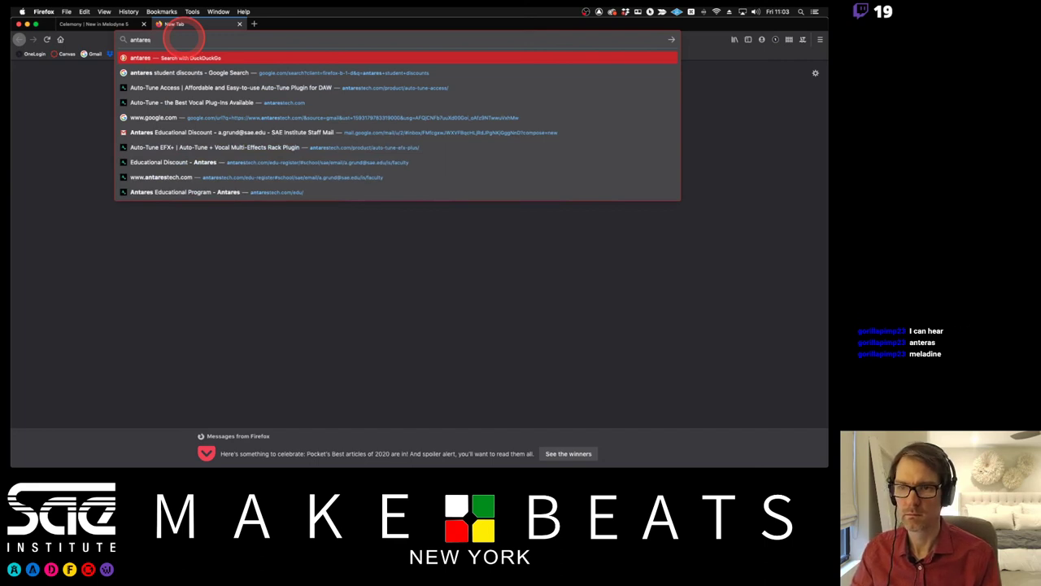
{"action": "key", "text": "Down"}
{"action": "key", "text": "Down"}
{"action": "key", "text": "Down"}
{"action": "key", "text": "Return"}
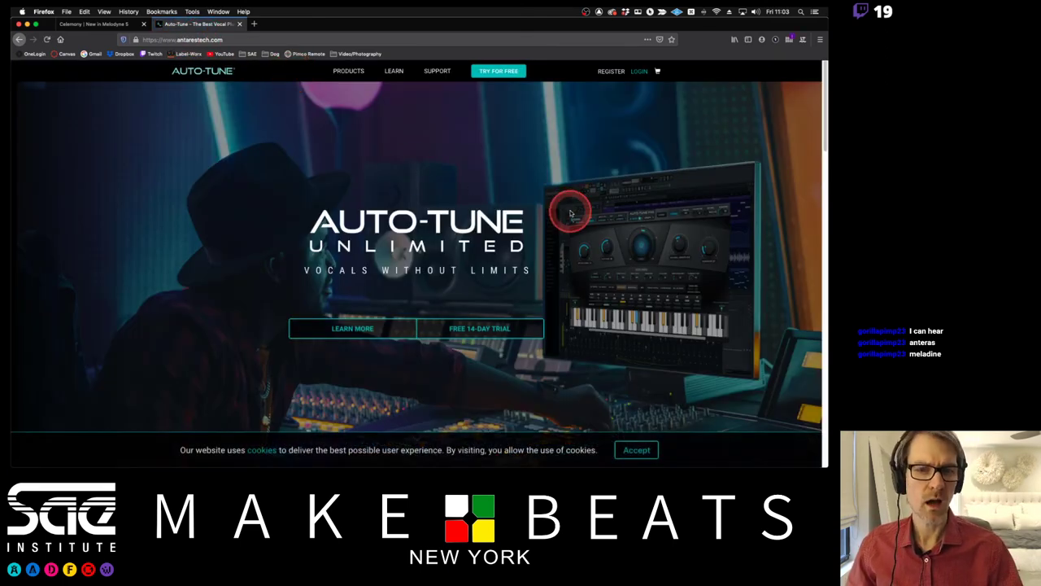
{"action": "left_click", "coordinate": [367, 327]}
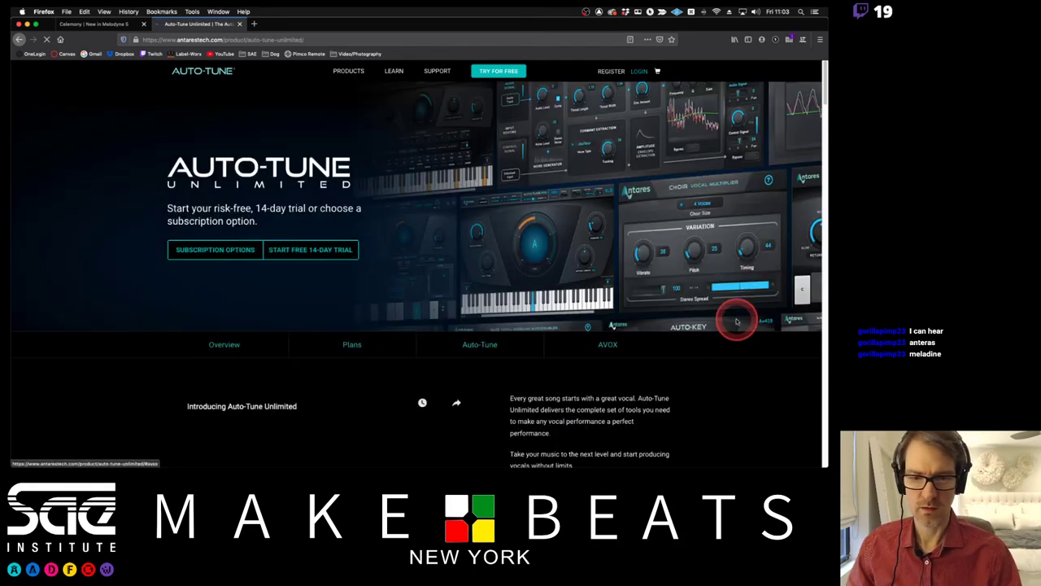
{"action": "scroll", "coordinate": [737, 317], "scroll_direction": "down", "scroll_amount": 6}
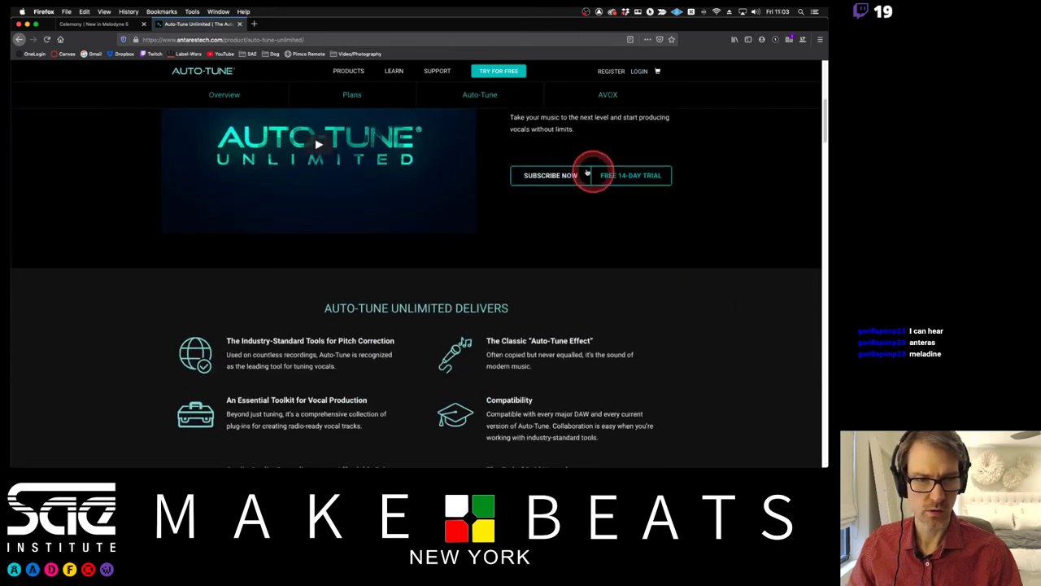
{"action": "left_click", "coordinate": [561, 176]}
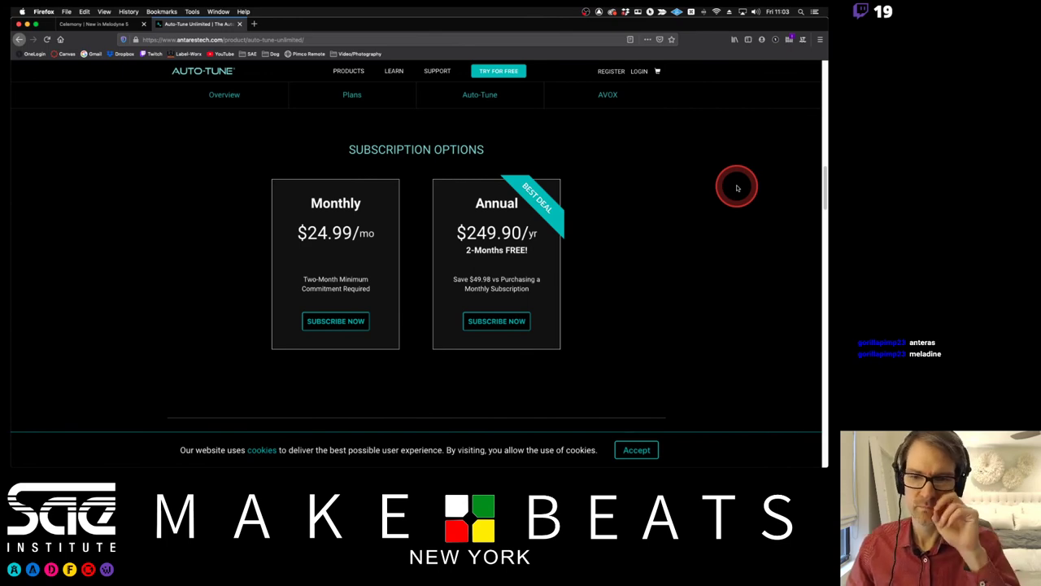
{"action": "scroll", "coordinate": [737, 188], "scroll_direction": "up", "scroll_amount": 10}
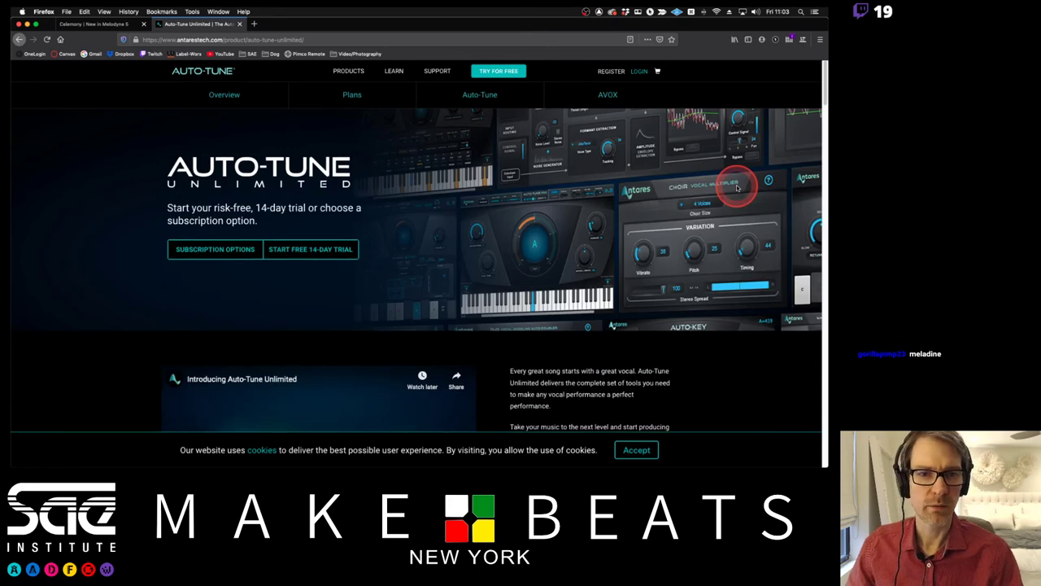
Scroll through the Auto-Tune Unlimited page and jump to the Auto-Tune lineup, Pro through Hybrid.
{"action": "scroll", "coordinate": [690, 190], "scroll_direction": "down", "scroll_amount": 6}
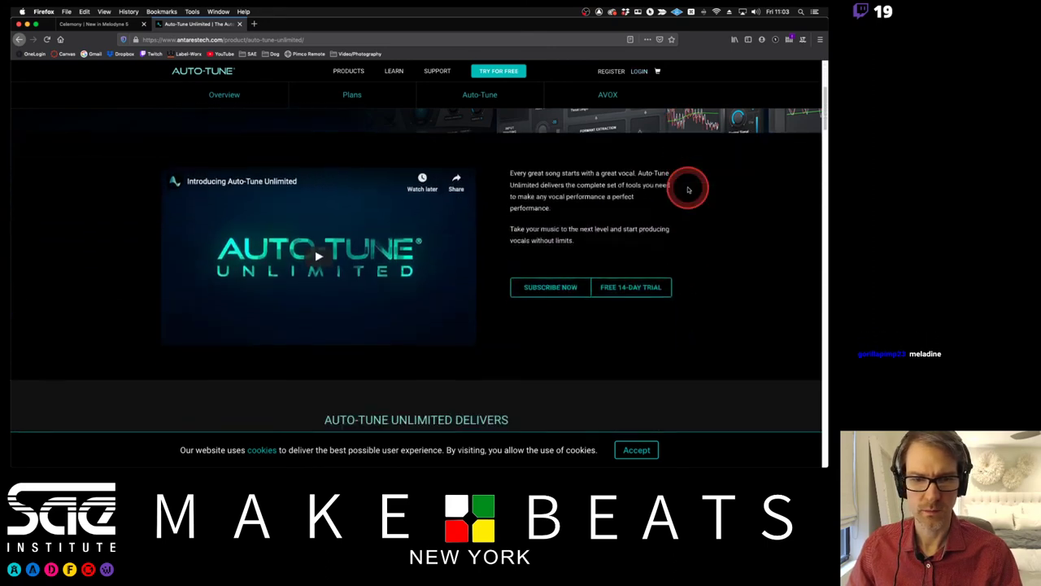
{"action": "scroll", "coordinate": [786, 237], "scroll_direction": "down", "scroll_amount": 1}
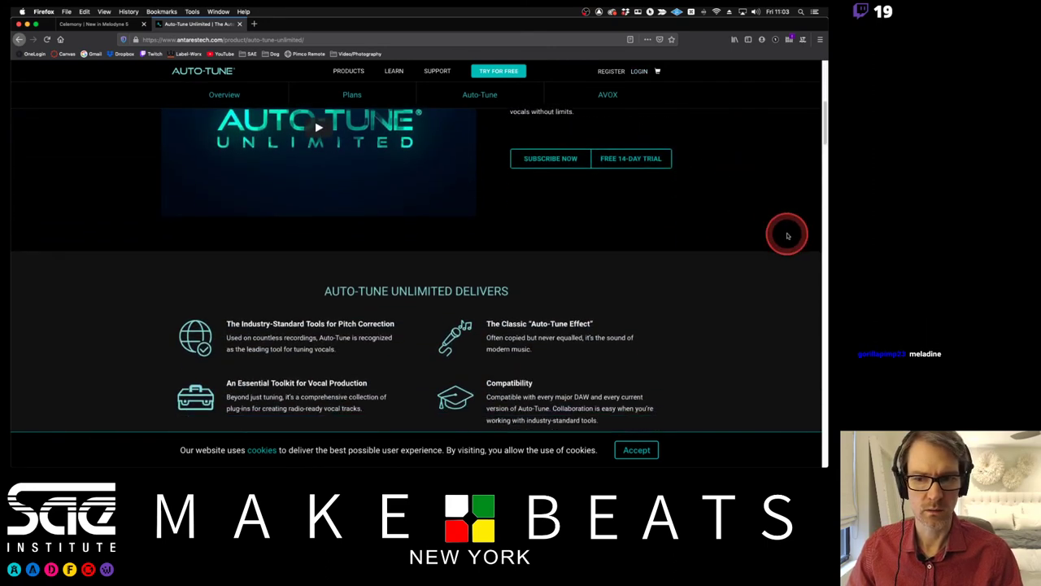
{"action": "scroll", "coordinate": [785, 236], "scroll_direction": "up", "scroll_amount": 4}
{"action": "scroll", "coordinate": [787, 236], "scroll_direction": "down", "scroll_amount": 8}
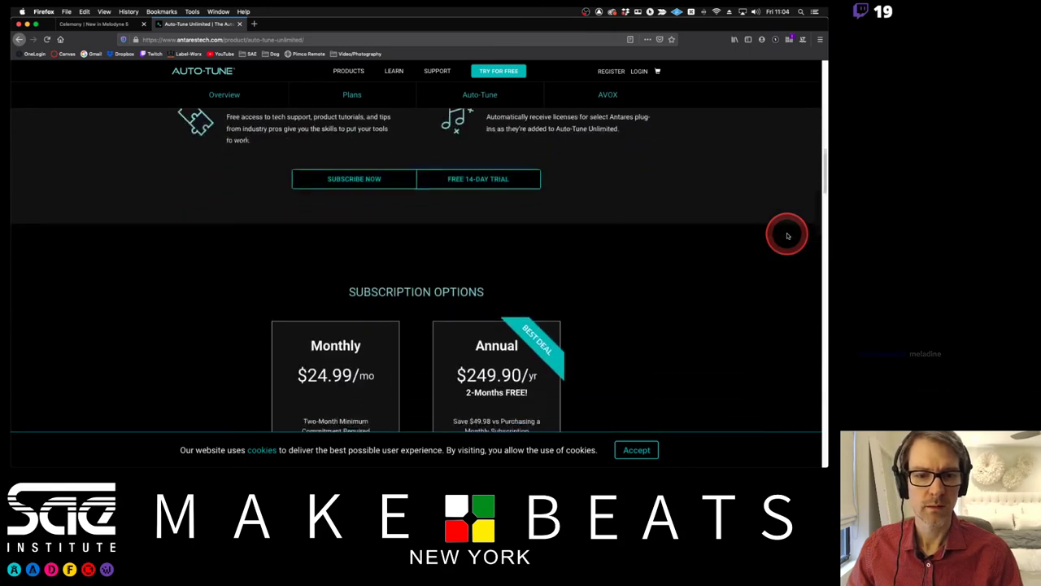
{"action": "scroll", "coordinate": [787, 236], "scroll_direction": "down", "scroll_amount": 2}
{"action": "scroll", "coordinate": [787, 236], "scroll_direction": "up", "scroll_amount": 3}
{"action": "scroll", "coordinate": [787, 235], "scroll_direction": "down", "scroll_amount": 5}
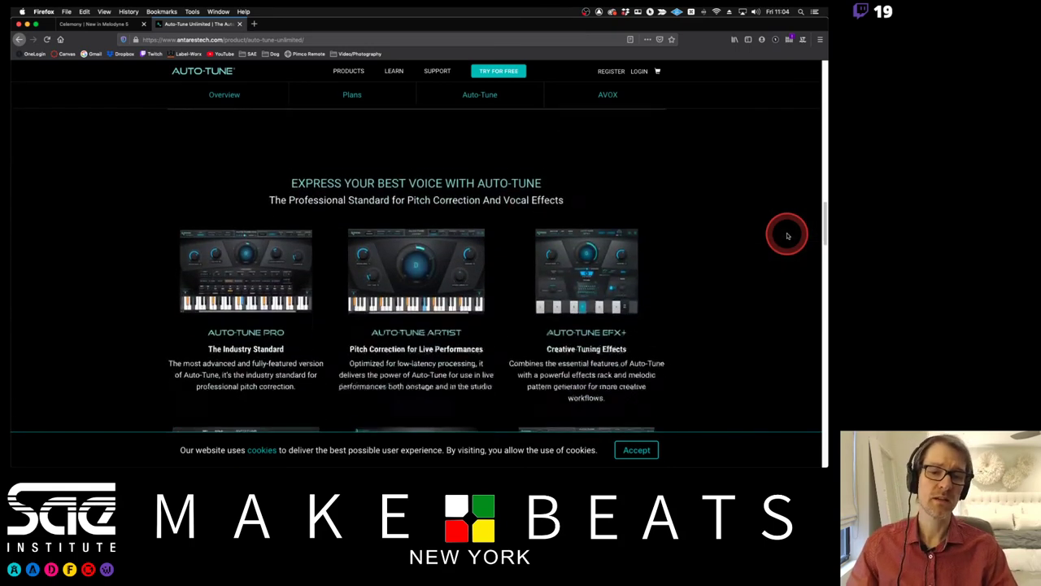
{"action": "scroll", "coordinate": [787, 236], "scroll_direction": "down", "scroll_amount": 2}
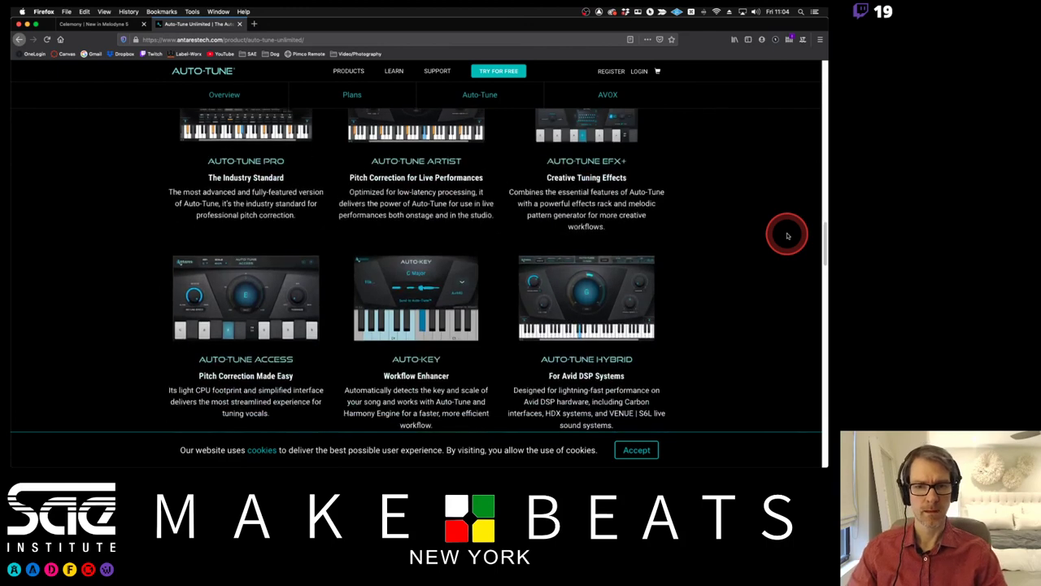
{"action": "scroll", "coordinate": [787, 236], "scroll_direction": "up", "scroll_amount": 1}
{"action": "scroll", "coordinate": [787, 236], "scroll_direction": "up", "scroll_amount": 1}
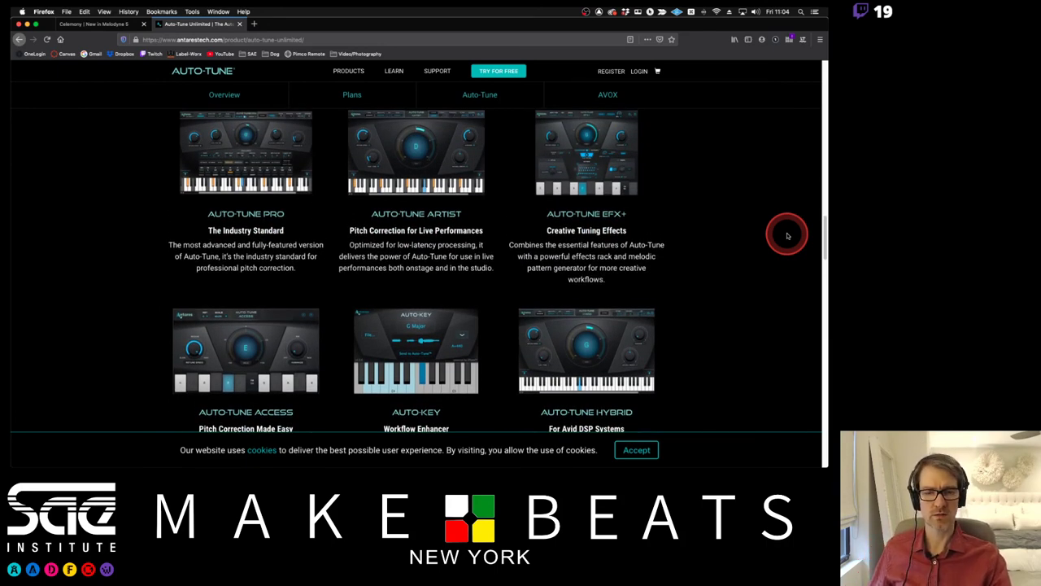
{"action": "scroll", "coordinate": [788, 236], "scroll_direction": "down", "scroll_amount": 3}
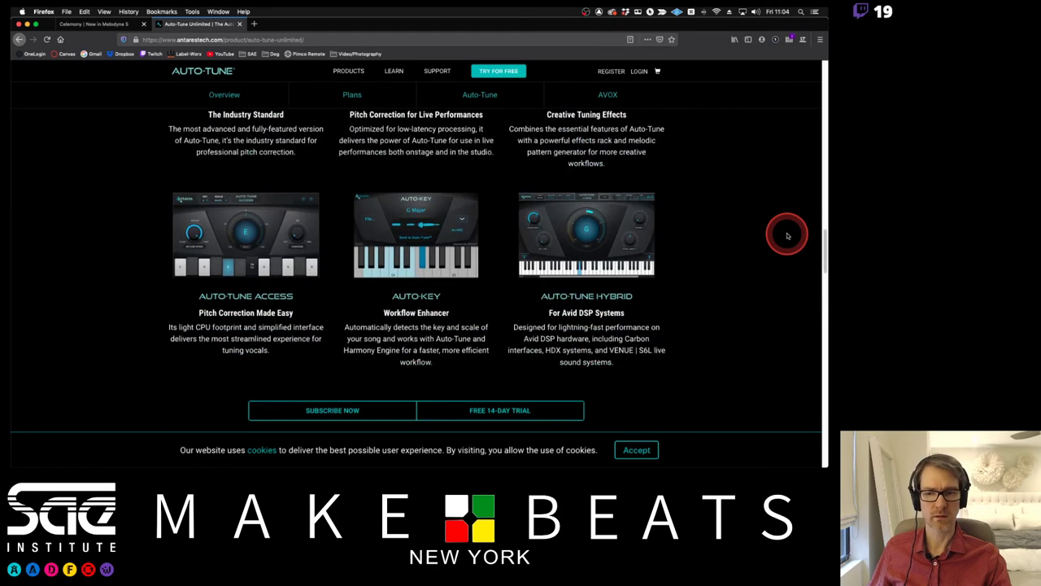
{"action": "scroll", "coordinate": [787, 236], "scroll_direction": "up", "scroll_amount": 2}
{"action": "scroll", "coordinate": [788, 236], "scroll_direction": "up", "scroll_amount": 2}
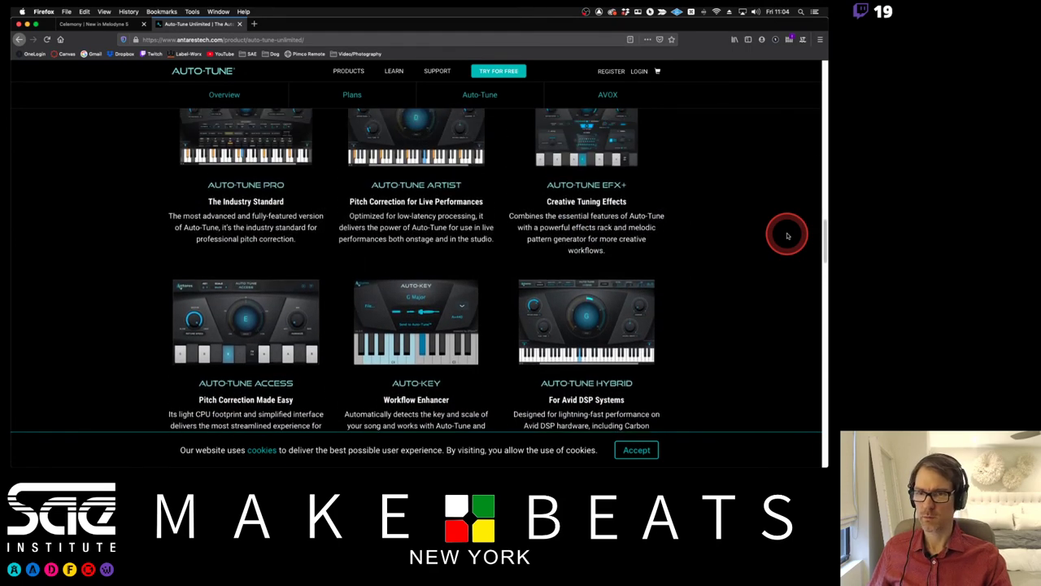
{"action": "scroll", "coordinate": [787, 236], "scroll_direction": "up", "scroll_amount": 1}
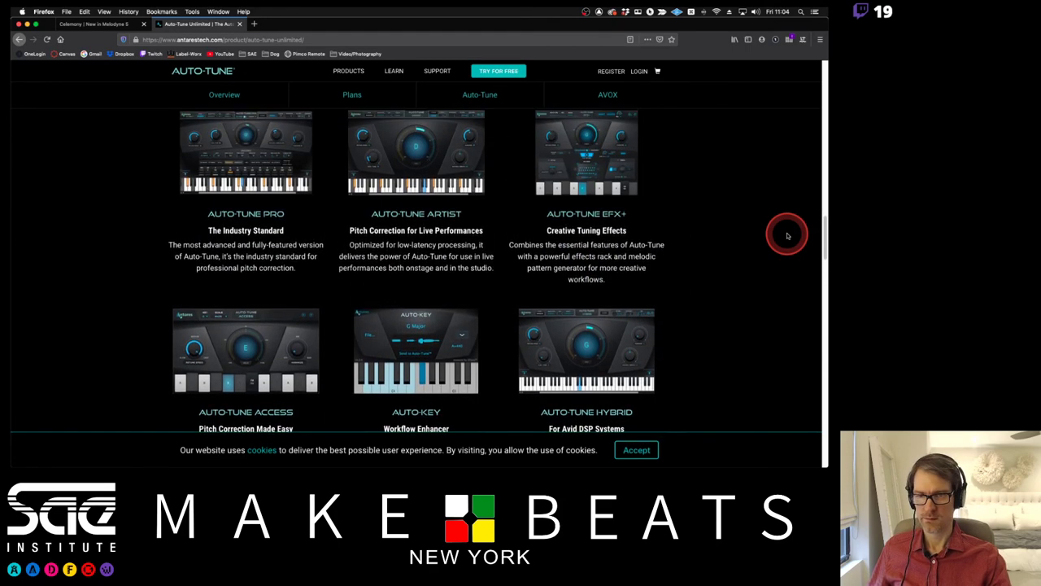
{"action": "scroll", "coordinate": [787, 236], "scroll_direction": "up", "scroll_amount": 1}
{"action": "scroll", "coordinate": [787, 236], "scroll_direction": "down", "scroll_amount": 3}
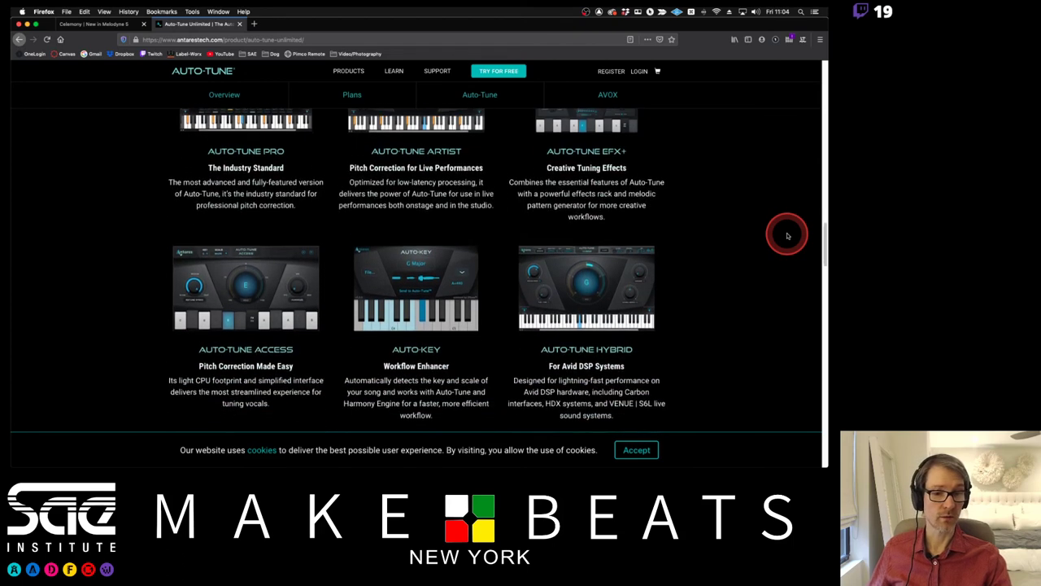
{"action": "scroll", "coordinate": [787, 235], "scroll_direction": "up", "scroll_amount": 3}
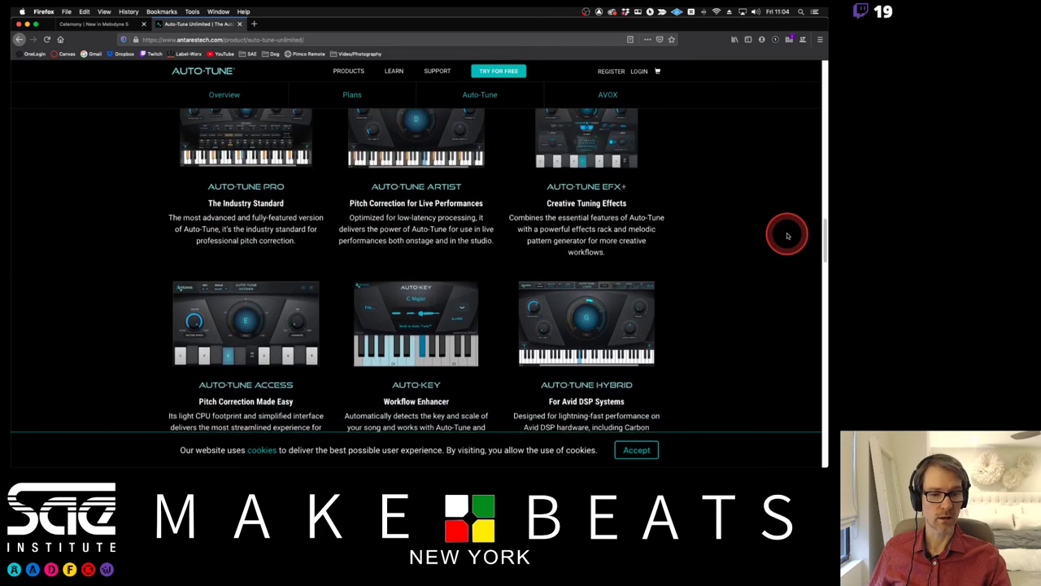
{"action": "scroll", "coordinate": [787, 236], "scroll_direction": "down", "scroll_amount": 4}
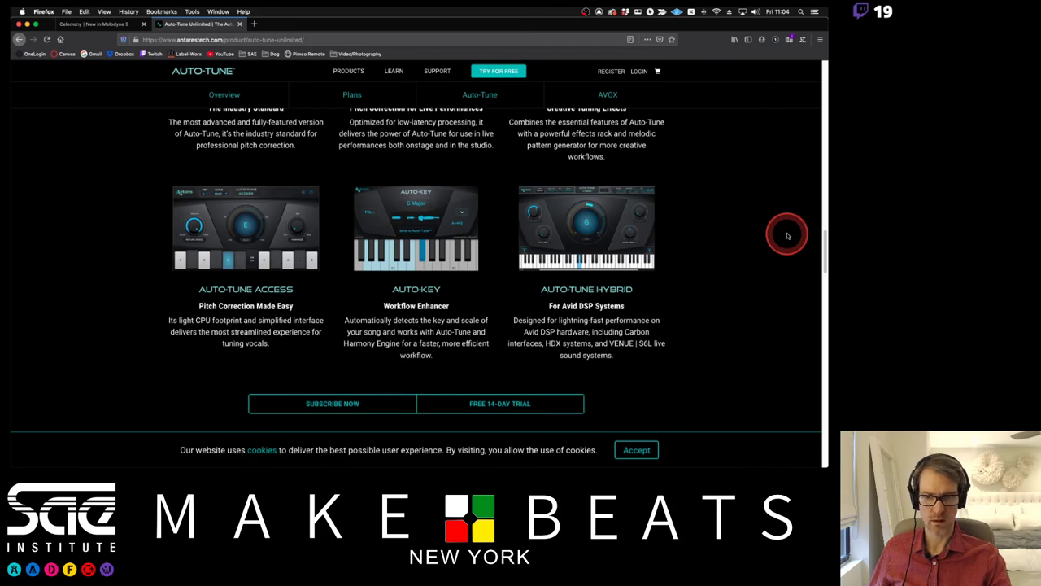
{"action": "scroll", "coordinate": [787, 236], "scroll_direction": "down", "scroll_amount": 1}
{"action": "scroll", "coordinate": [787, 235], "scroll_direction": "up", "scroll_amount": 4}
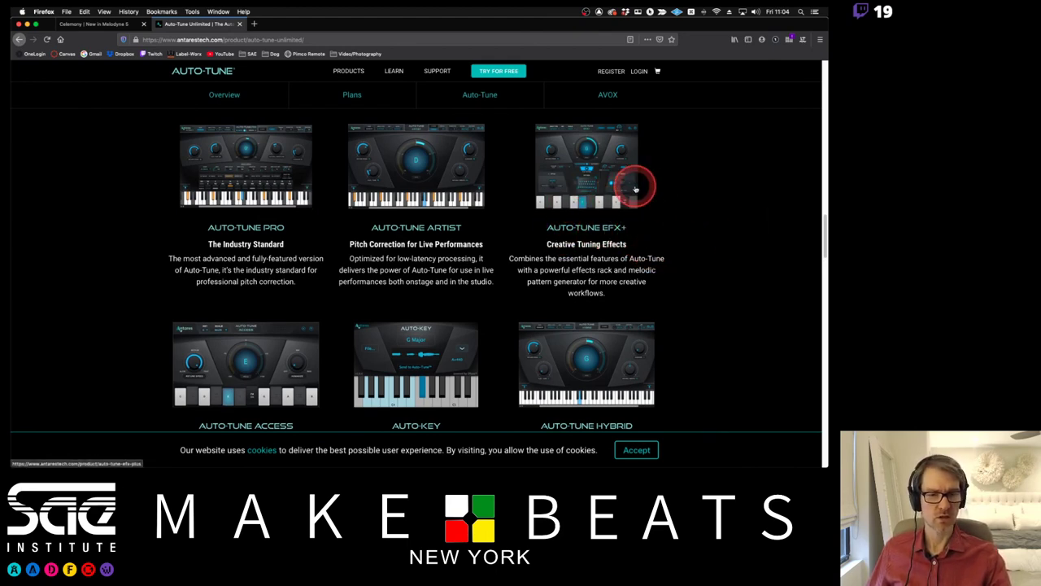
{"action": "scroll", "coordinate": [769, 208], "scroll_direction": "down", "scroll_amount": 5}
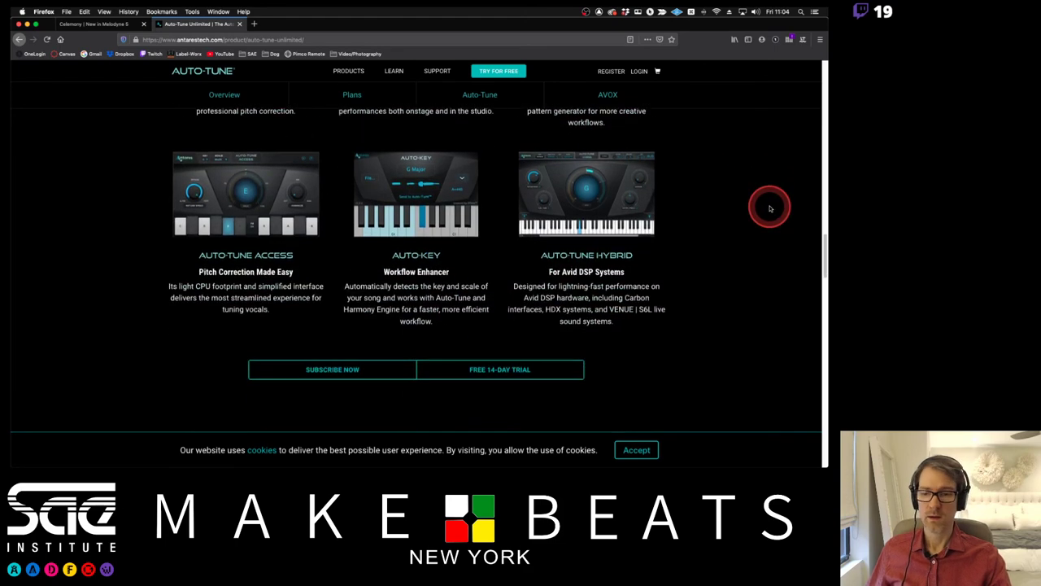
{"action": "scroll", "coordinate": [770, 205], "scroll_direction": "up", "scroll_amount": 4}
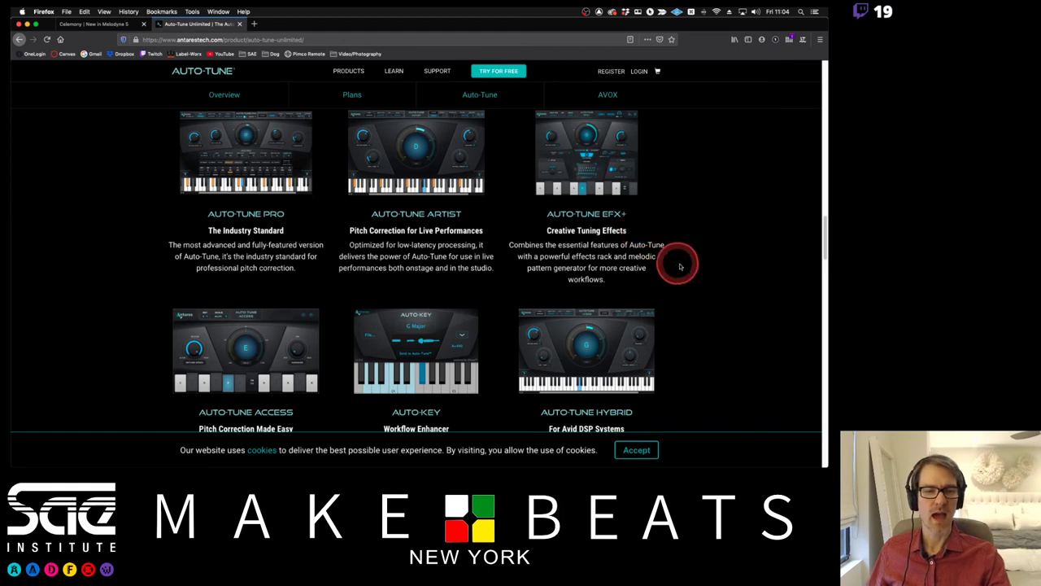
{"action": "scroll", "coordinate": [671, 256], "scroll_direction": "up", "scroll_amount": 1}
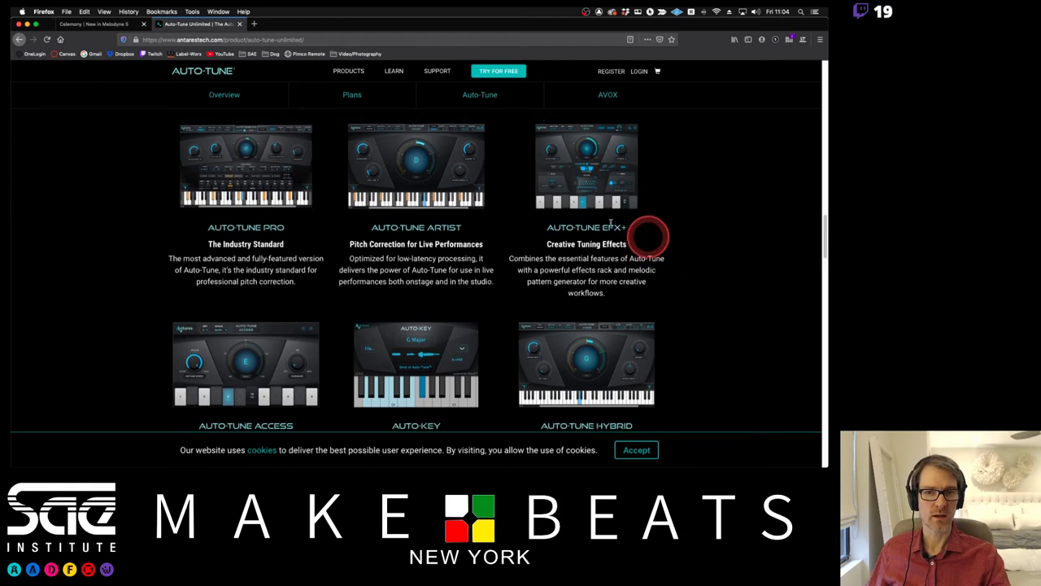
{"action": "left_click", "coordinate": [489, 95]}
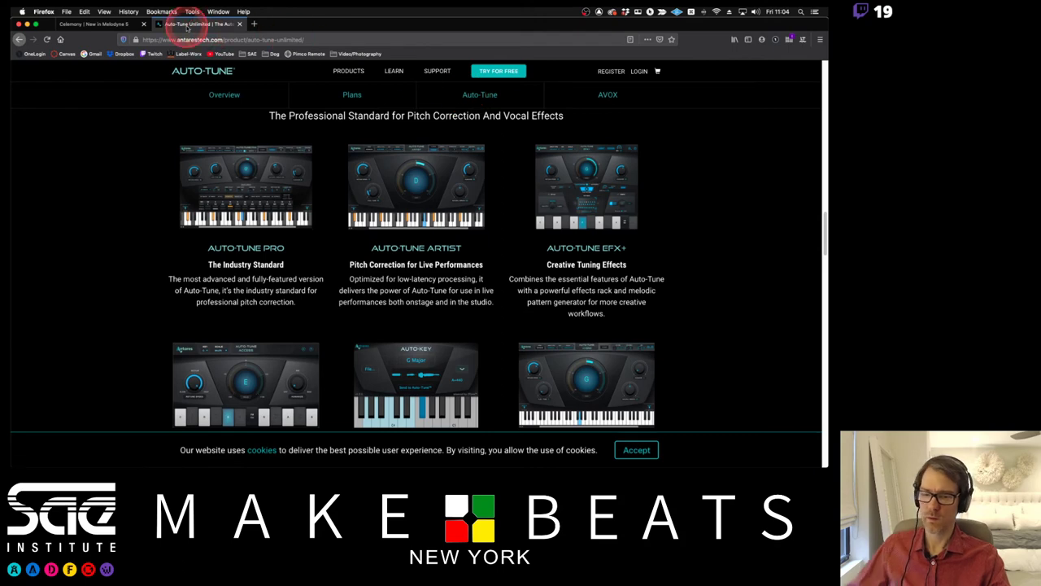
In Pro Tools, dismiss Nectar's message and capture the Vox Chor vocal by playing the chorus.
{"action": "key", "text": "super+Tab"}
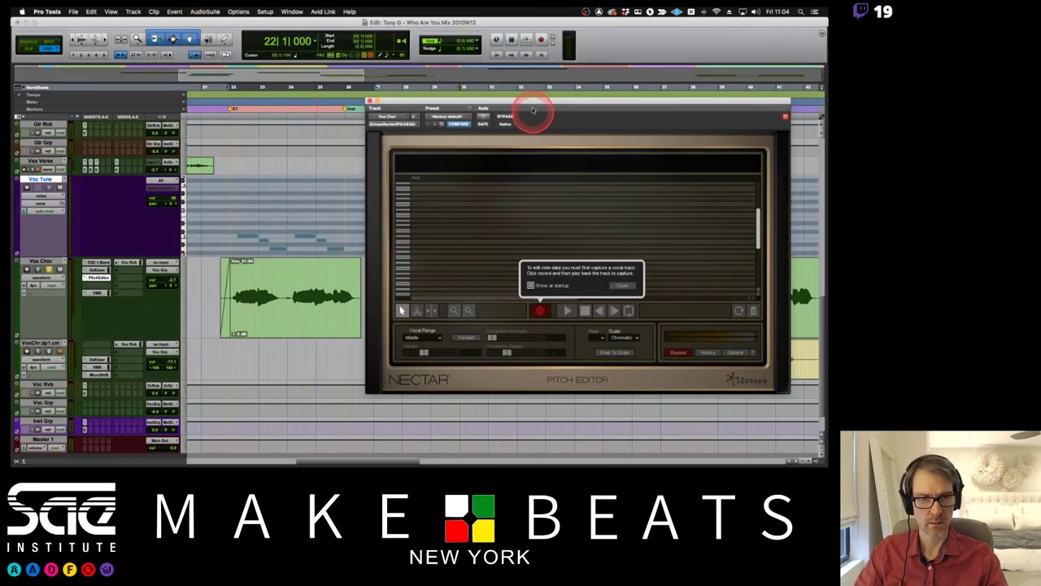
{"action": "left_click_drag", "start_coordinate": [533, 102], "coordinate": [489, 36]}
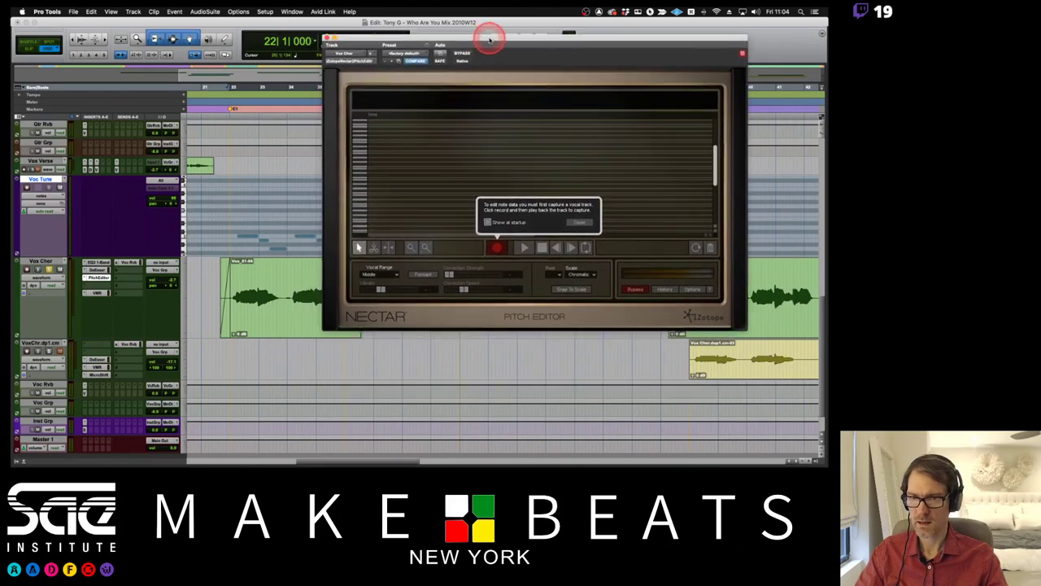
{"action": "left_click", "coordinate": [574, 223]}
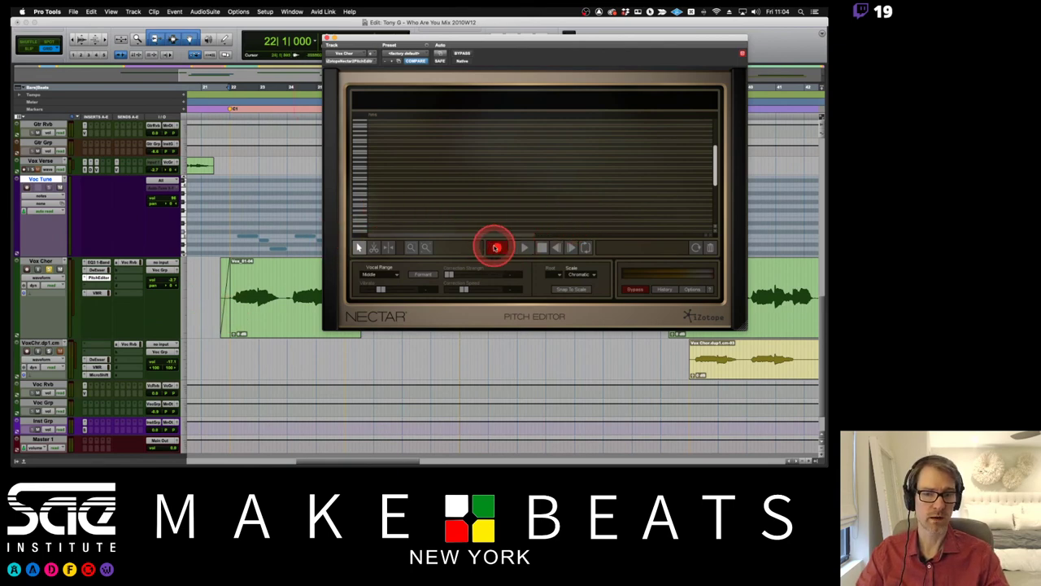
{"action": "key", "text": "space"}
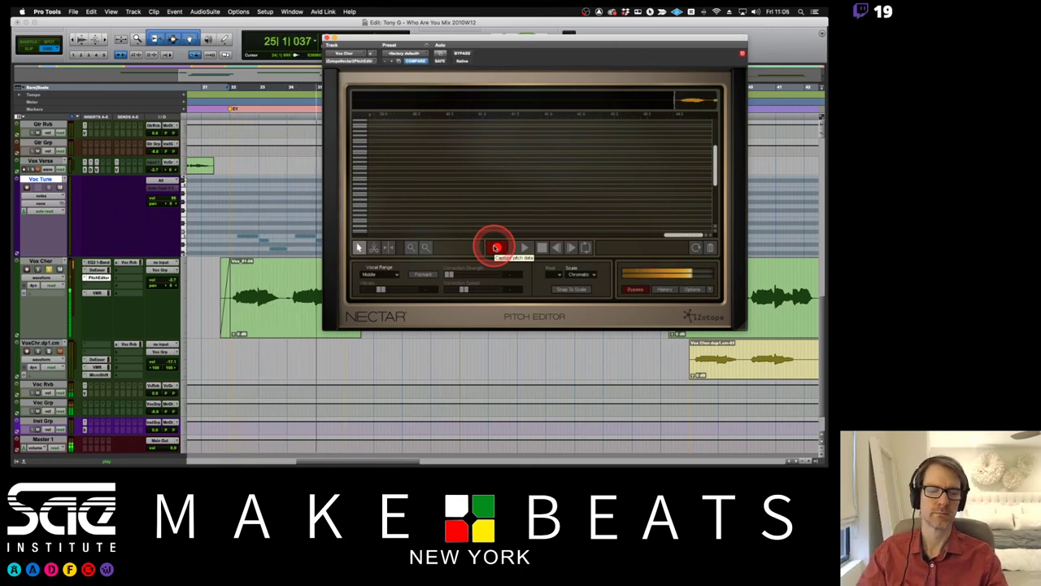
{"action": "mouse_move", "coordinate": [477, 34]}
{"action": "left_mouse_down"}
{"action": "mouse_move", "coordinate": [592, 31]}
{"action": "mouse_move", "coordinate": [482, 43]}
{"action": "left_mouse_up"}
{"action": "key", "text": "space"}
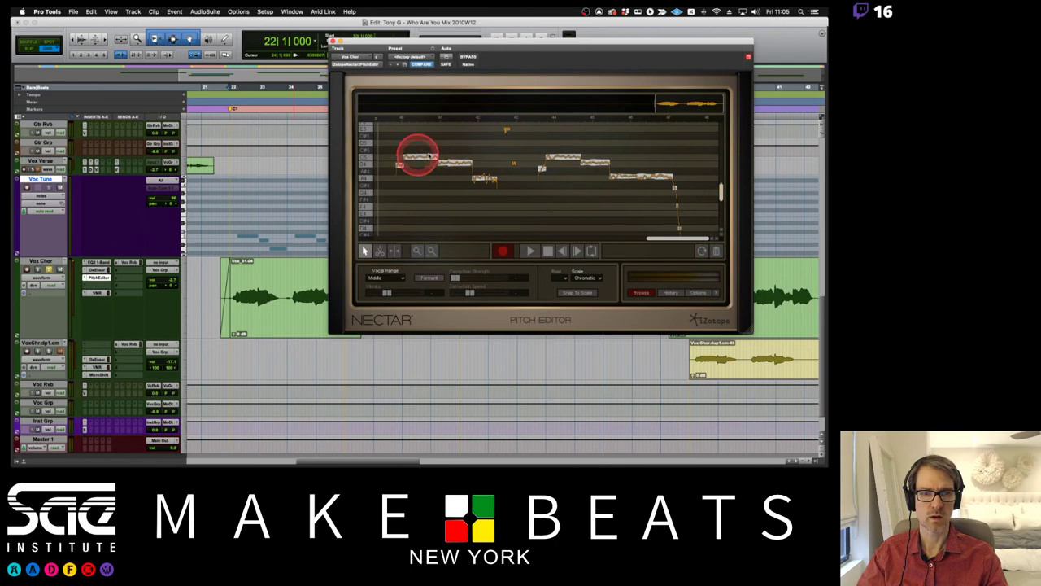
Select a group of the captured pitch notes in the phrase.
{"action": "scroll", "coordinate": [491, 164], "scroll_direction": "left", "scroll_amount": 10}
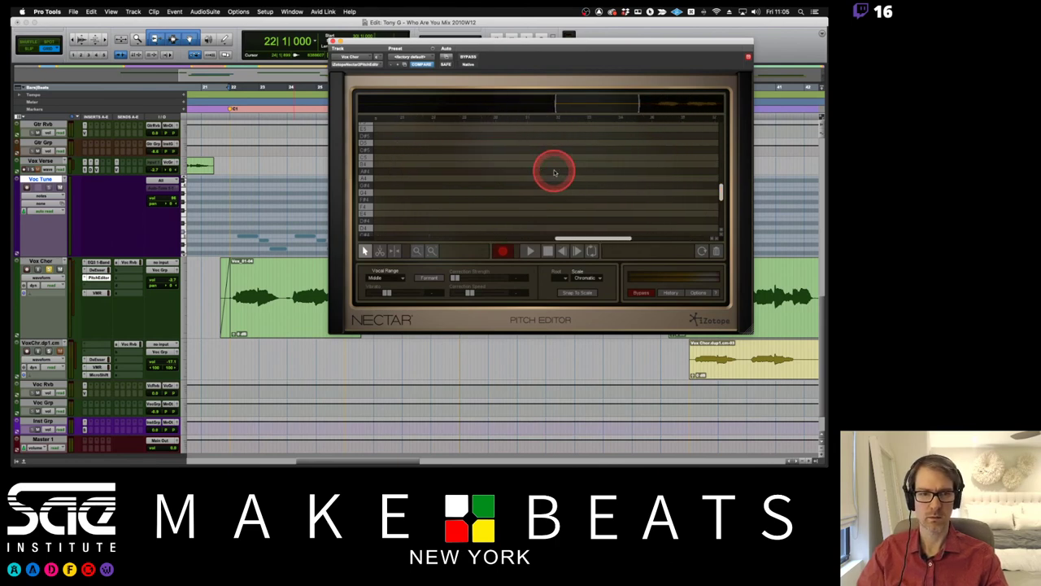
{"action": "left_click_drag", "start_coordinate": [575, 241], "coordinate": [708, 202]}
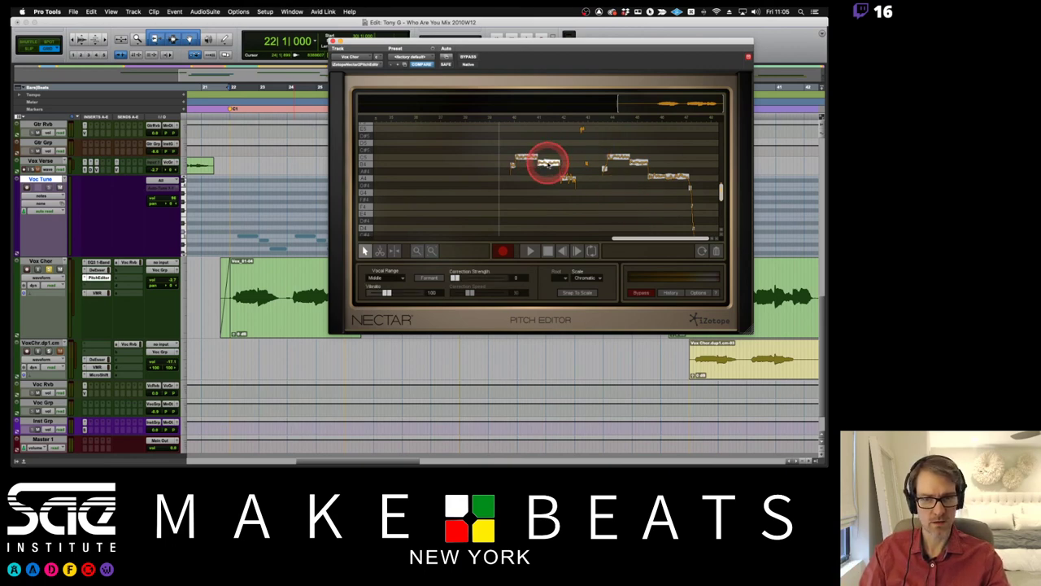
{"action": "left_click", "coordinate": [639, 163]}
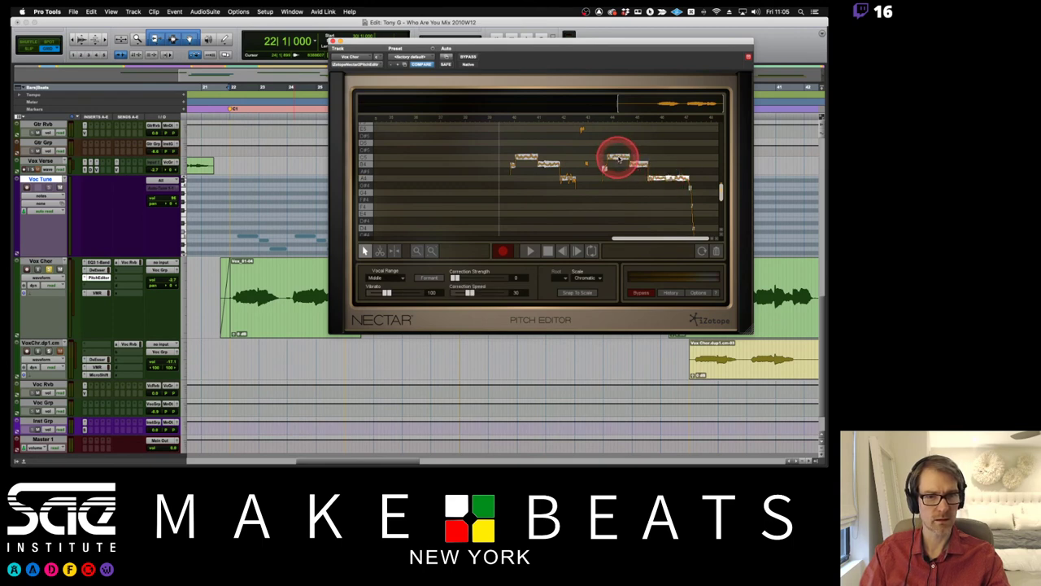
{"action": "left_click_drag", "start_coordinate": [516, 146], "coordinate": [672, 184]}
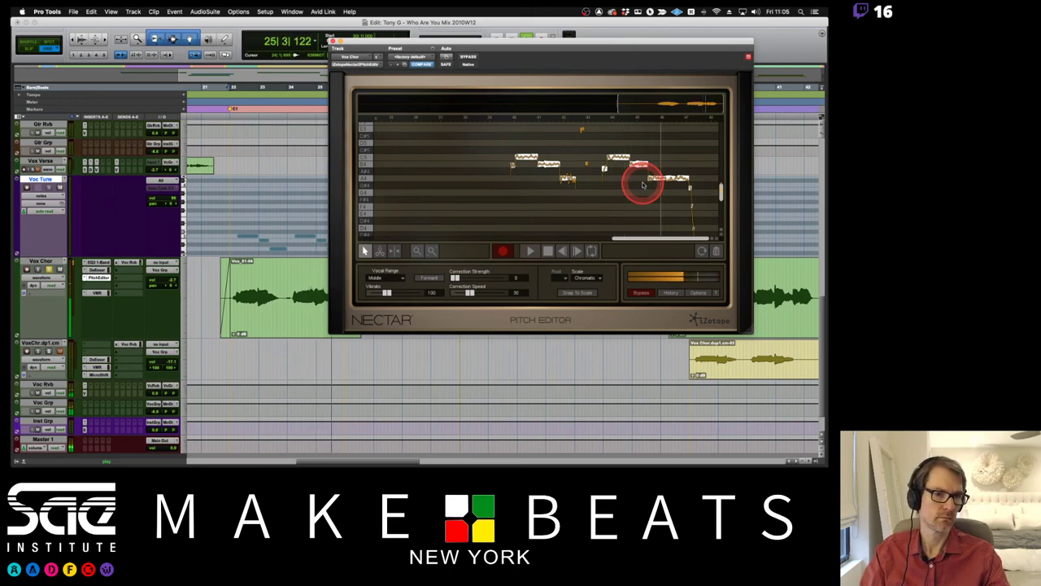
{"action": "key", "text": "space"}
Split the last note in two, lower the second note's pitch, and close the Nectar editor.
{"action": "left_click", "coordinate": [380, 250]}
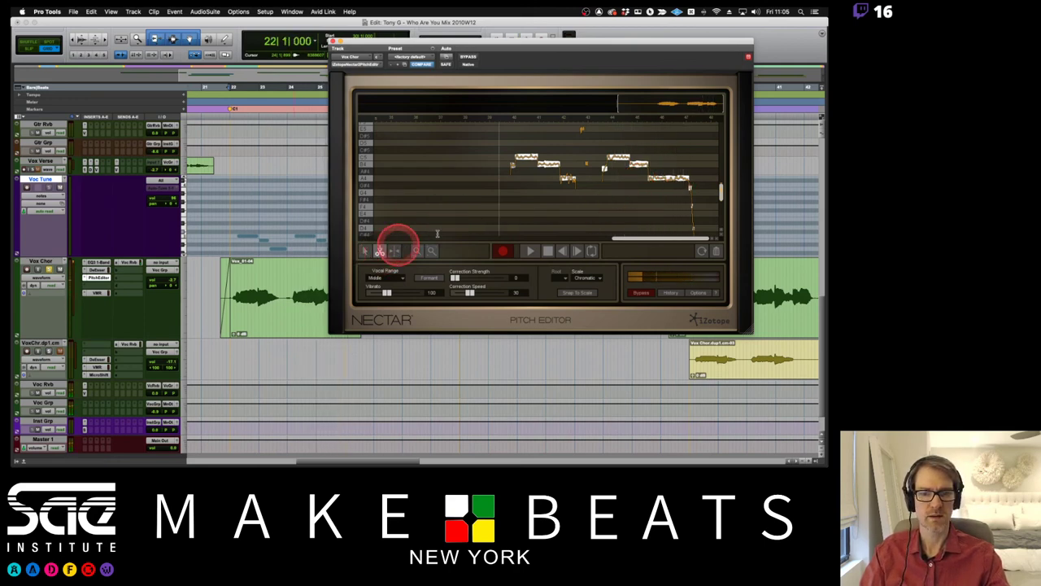
{"action": "left_click", "coordinate": [665, 181]}
{"action": "left_click", "coordinate": [666, 179]}
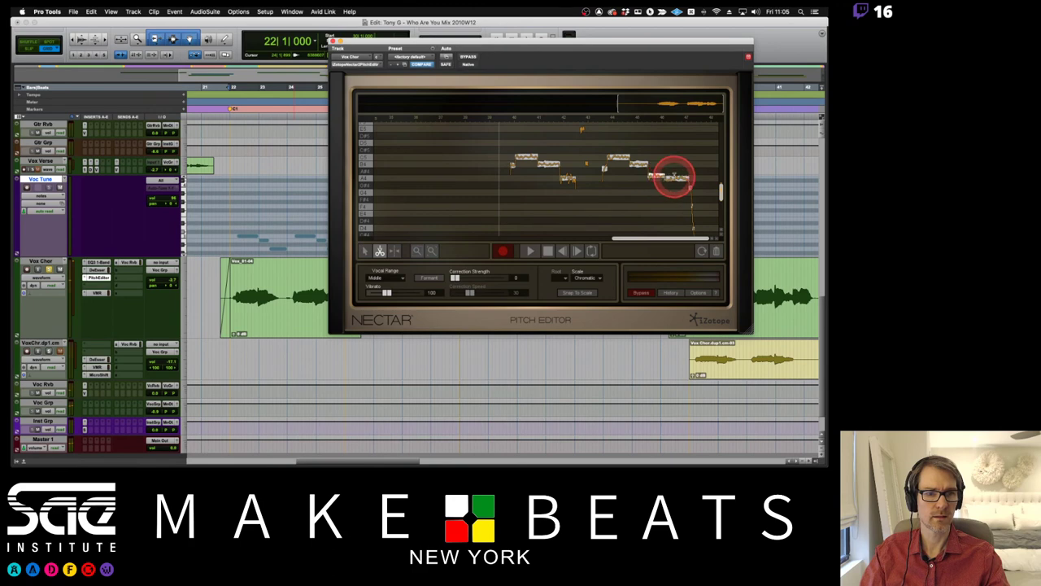
{"action": "left_click", "coordinate": [548, 164]}
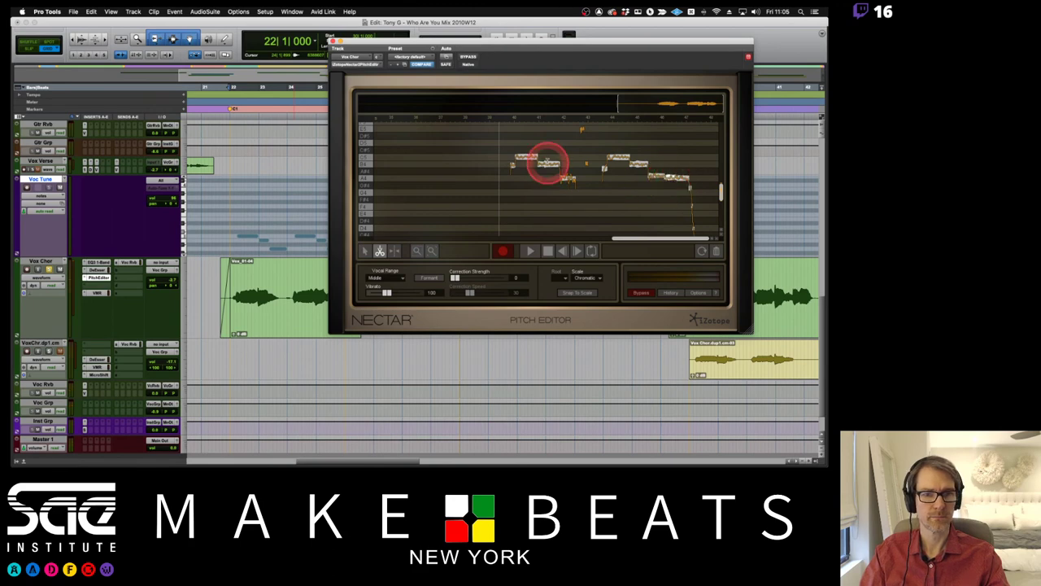
{"action": "left_click_drag", "start_coordinate": [544, 163], "coordinate": [569, 184]}
{"action": "left_click_drag", "start_coordinate": [545, 168], "coordinate": [547, 180]}
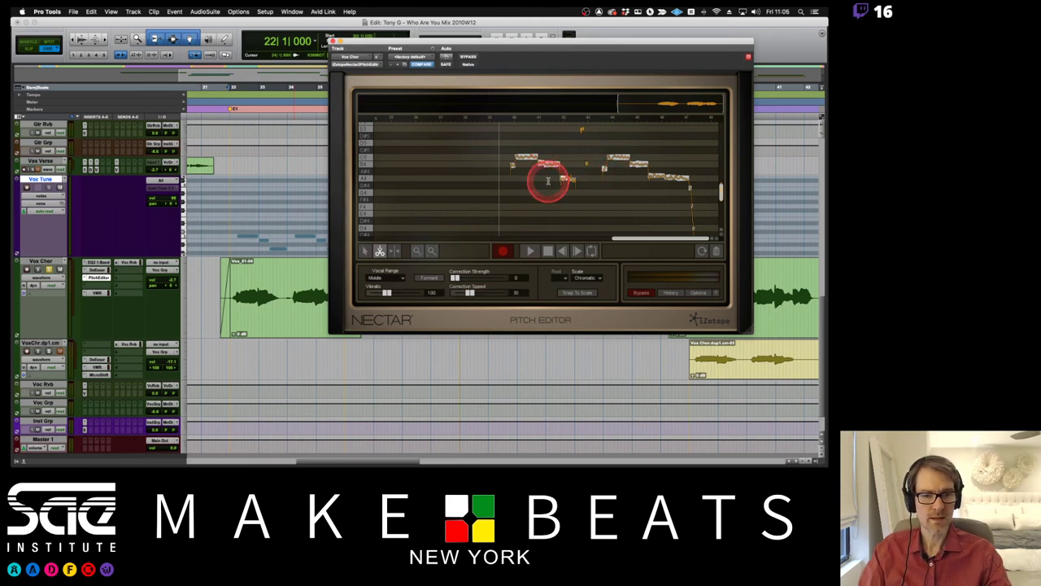
{"action": "left_click", "coordinate": [334, 41]}
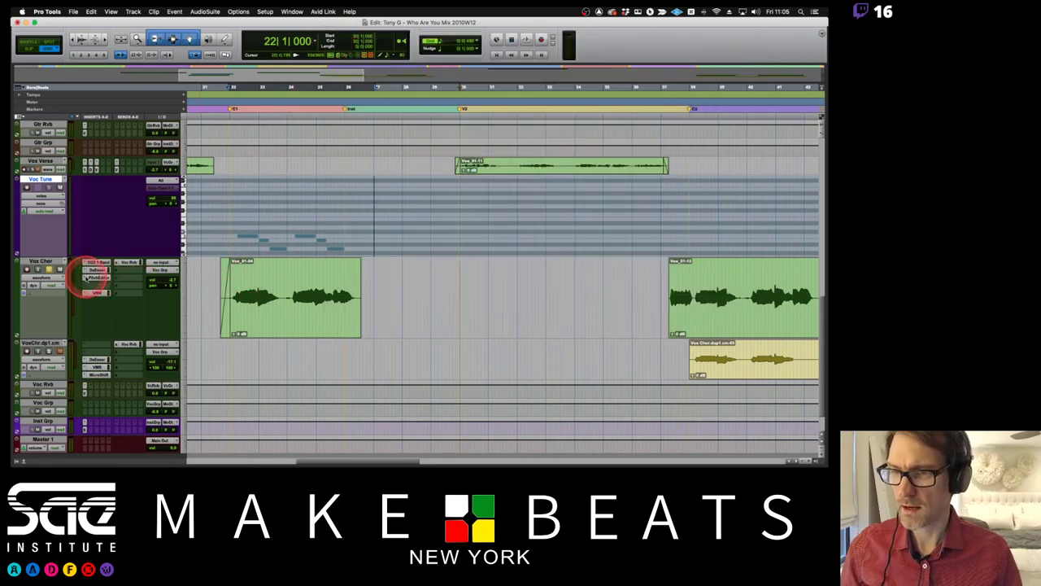
Insert iZotope Nectar 2 on Vox Chor, dismiss its Preset Manager, and close it after reviewing.
{"action": "left_click_drag", "start_coordinate": [86, 277], "coordinate": [180, 328]}
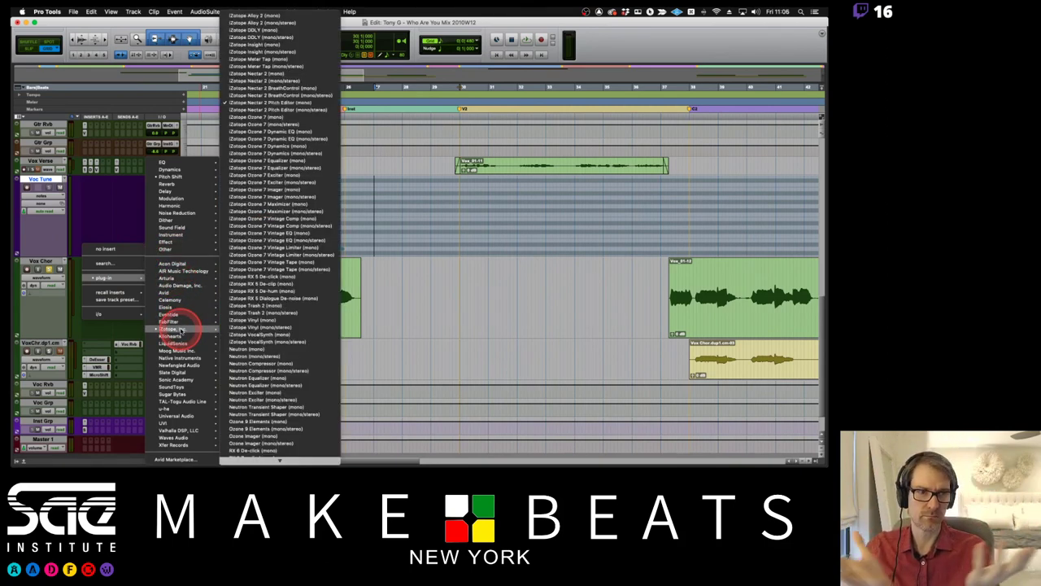
{"action": "left_click_drag", "start_coordinate": [180, 328], "coordinate": [275, 108]}
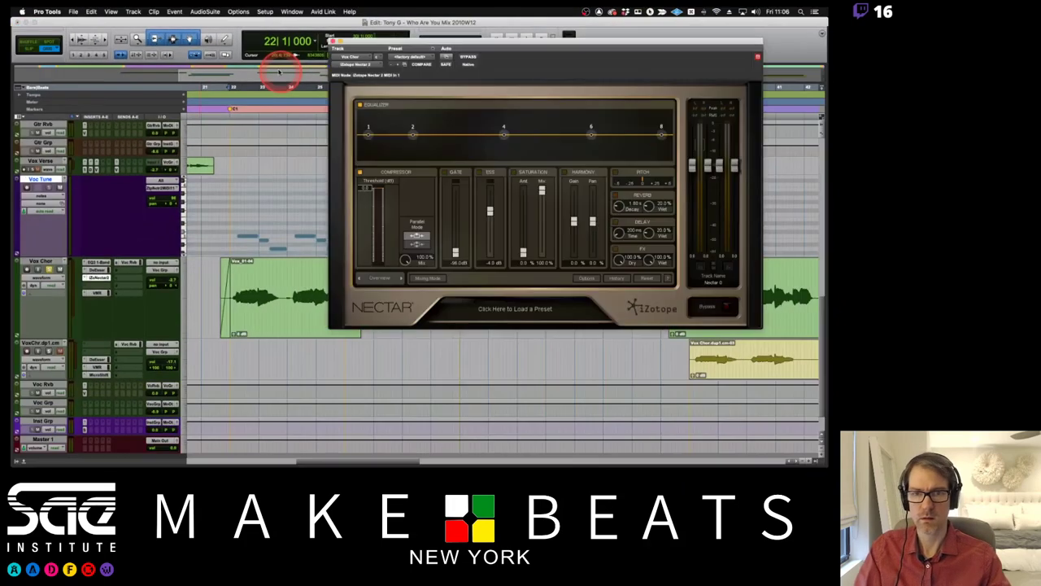
{"action": "left_click_drag", "start_coordinate": [512, 42], "coordinate": [463, 43]}
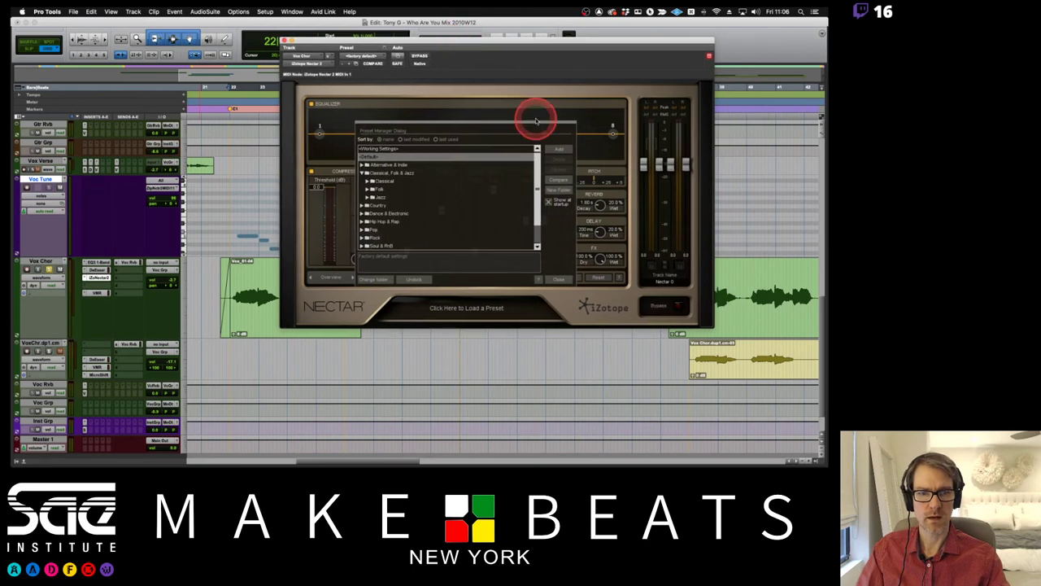
{"action": "left_click", "coordinate": [561, 278]}
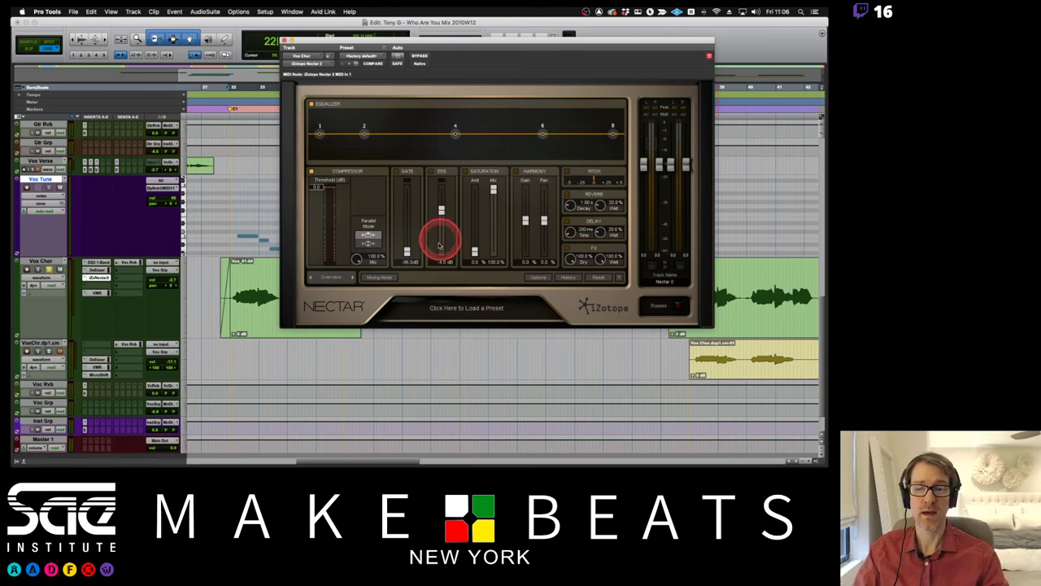
{"action": "left_click", "coordinate": [284, 39]}
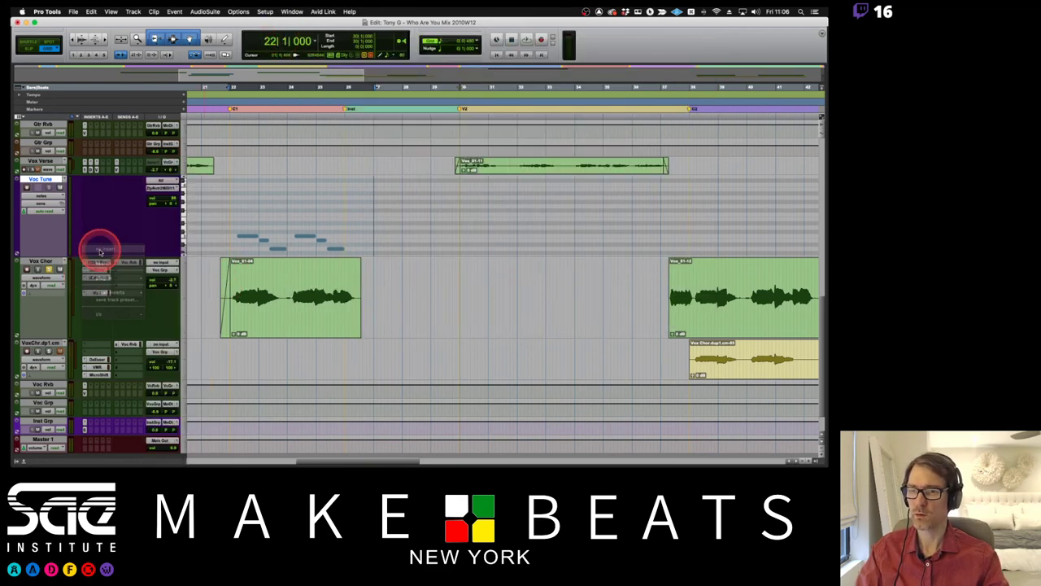
Remove the Nectar insert from the Vox Chor track.
{"action": "left_click", "coordinate": [99, 250]}
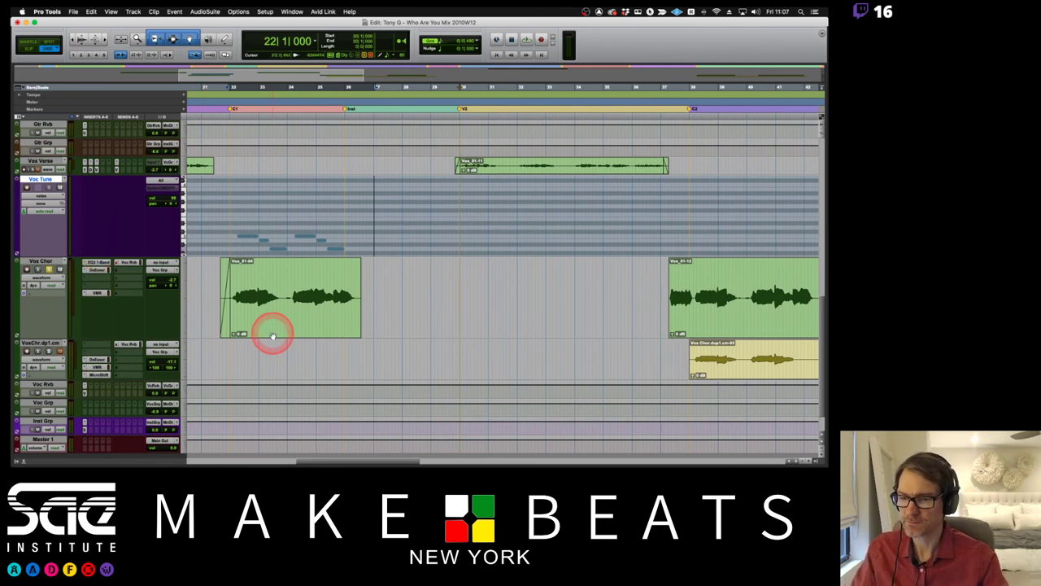
{"action": "scroll", "coordinate": [271, 332], "scroll_direction": "right", "scroll_amount": 5}
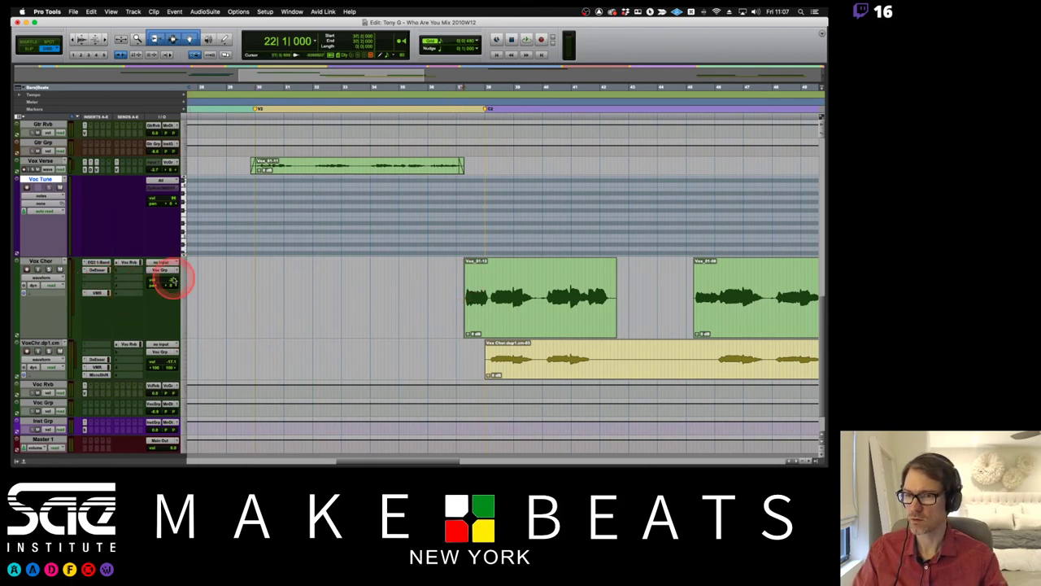
{"action": "key", "text": "space"}
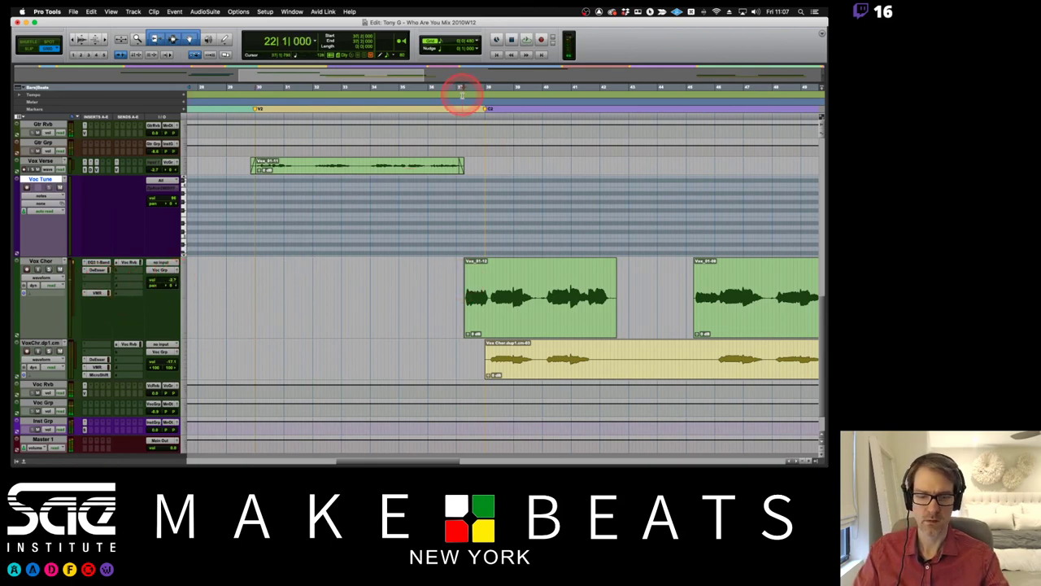
Audition the chorus from bar 37, then show the Tracks and Groups list.
{"action": "key", "text": "space"}
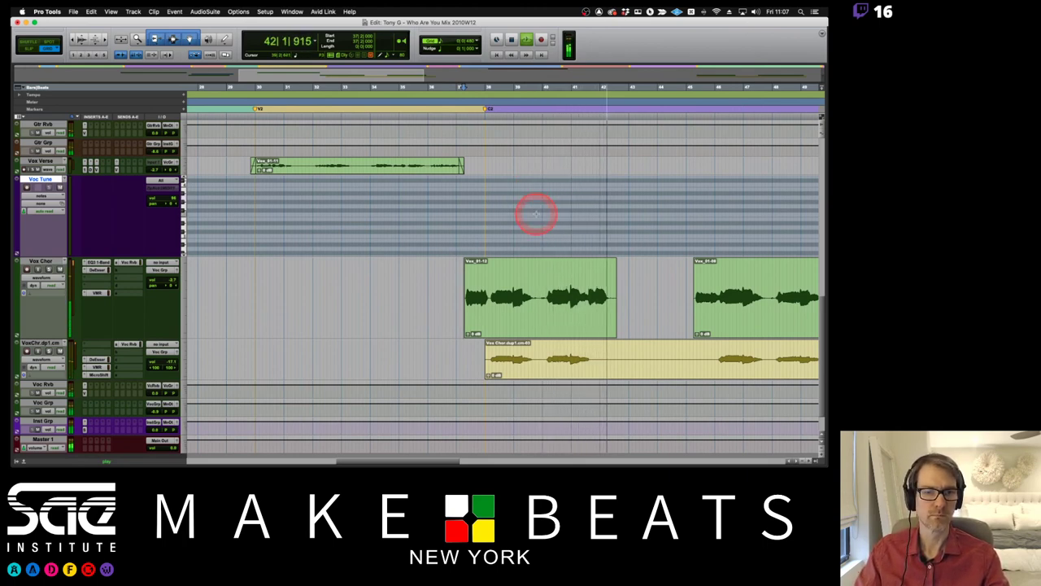
{"action": "key", "text": "space"}
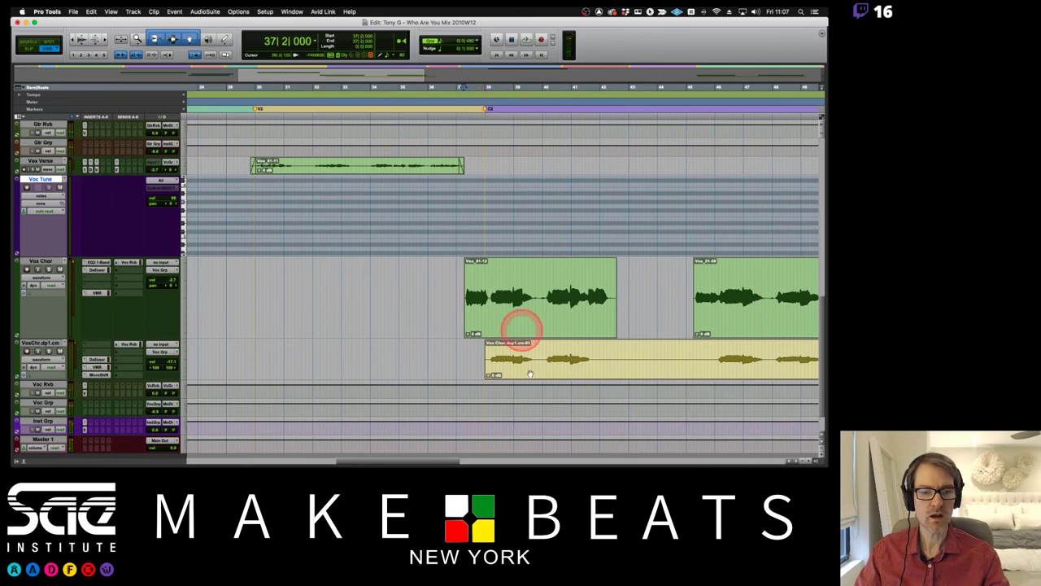
{"action": "left_click", "coordinate": [61, 329]}
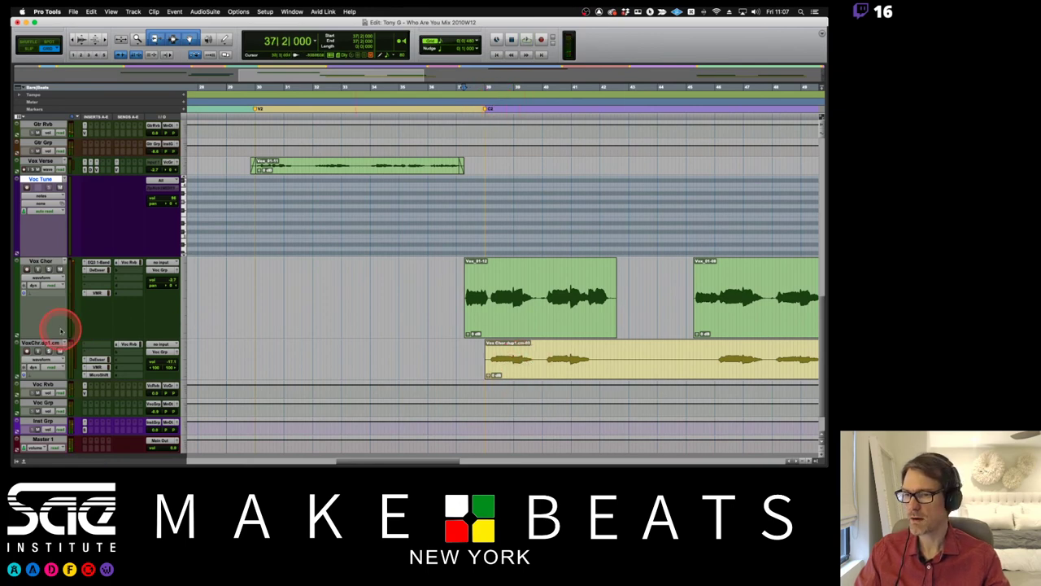
{"action": "left_click", "coordinate": [16, 461]}
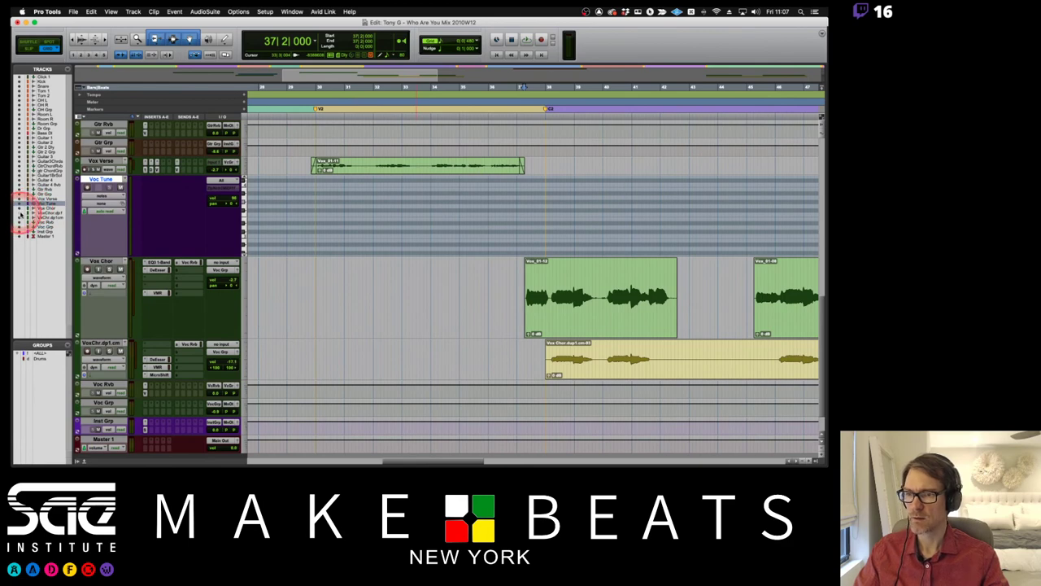
Unhide the Vox Chor.dup1 track from the Tracks list.
{"action": "left_click", "coordinate": [21, 213]}
{"action": "scroll", "coordinate": [459, 330], "scroll_direction": "down", "scroll_amount": 2}
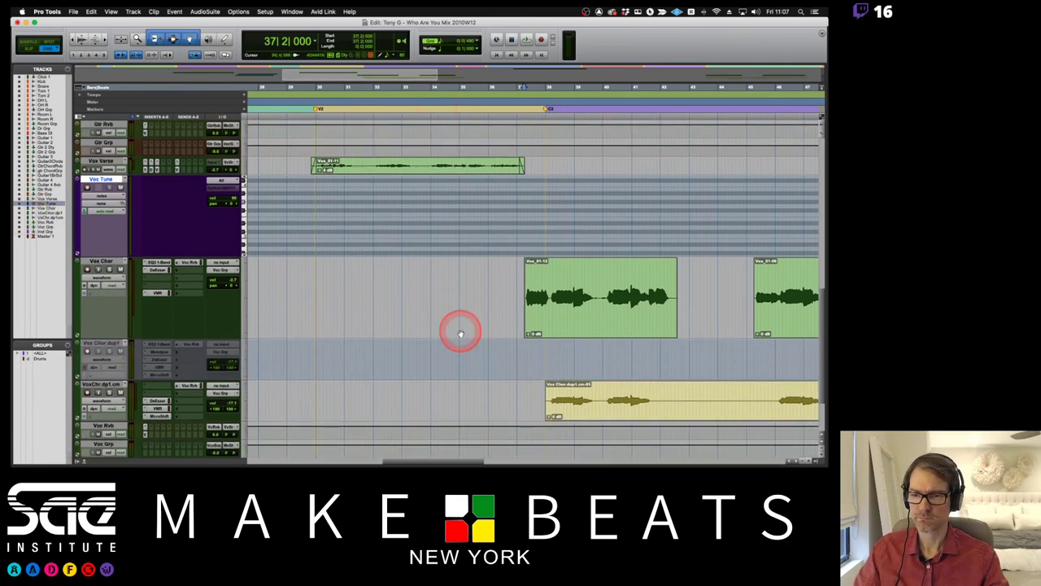
{"action": "scroll", "coordinate": [460, 334], "scroll_direction": "right", "scroll_amount": 10}
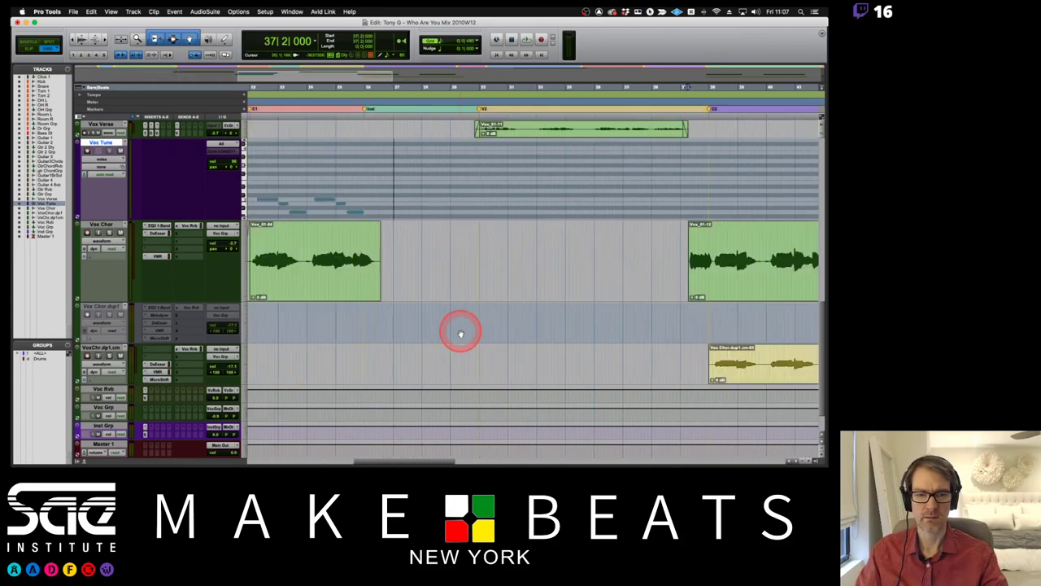
{"action": "scroll", "coordinate": [459, 334], "scroll_direction": "left", "scroll_amount": 10}
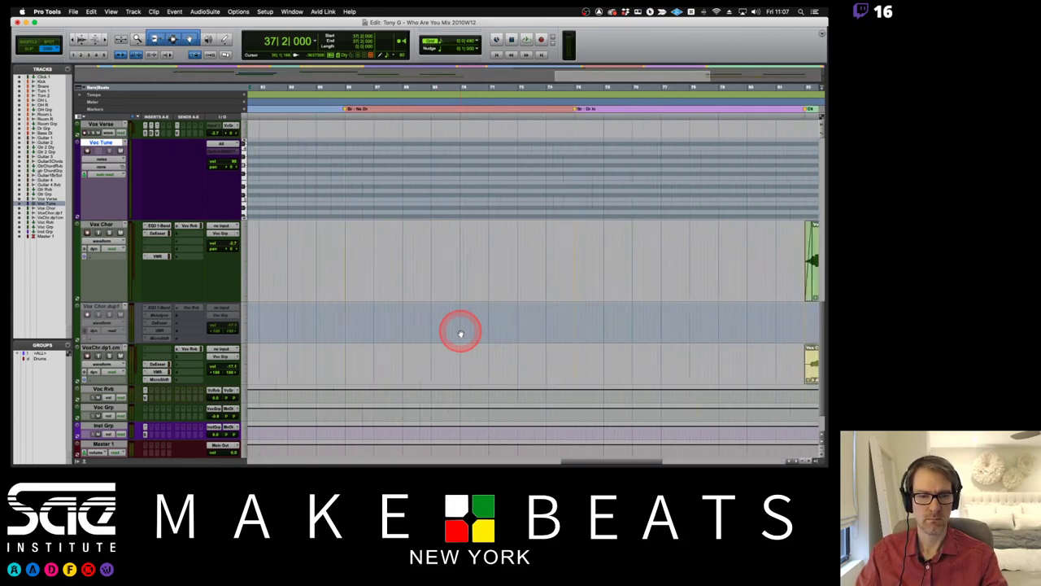
{"action": "scroll", "coordinate": [459, 333], "scroll_direction": "left", "scroll_amount": 5}
{"action": "scroll", "coordinate": [459, 334], "scroll_direction": "right", "scroll_amount": 4}
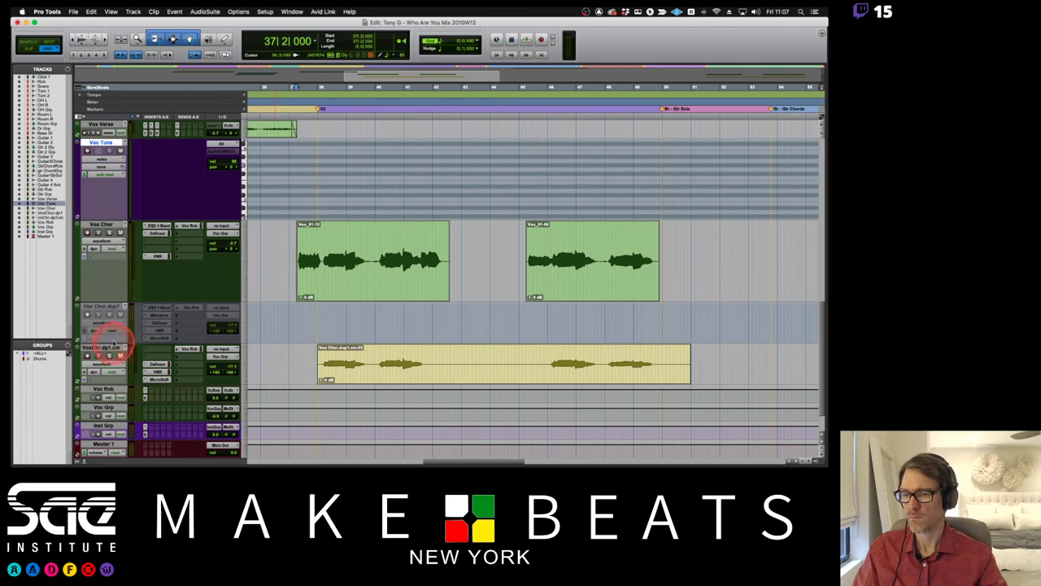
Make VoxChr.dp1.cm inactive and Vox Chor.dup1 active.
{"action": "right_click", "coordinate": [104, 349]}
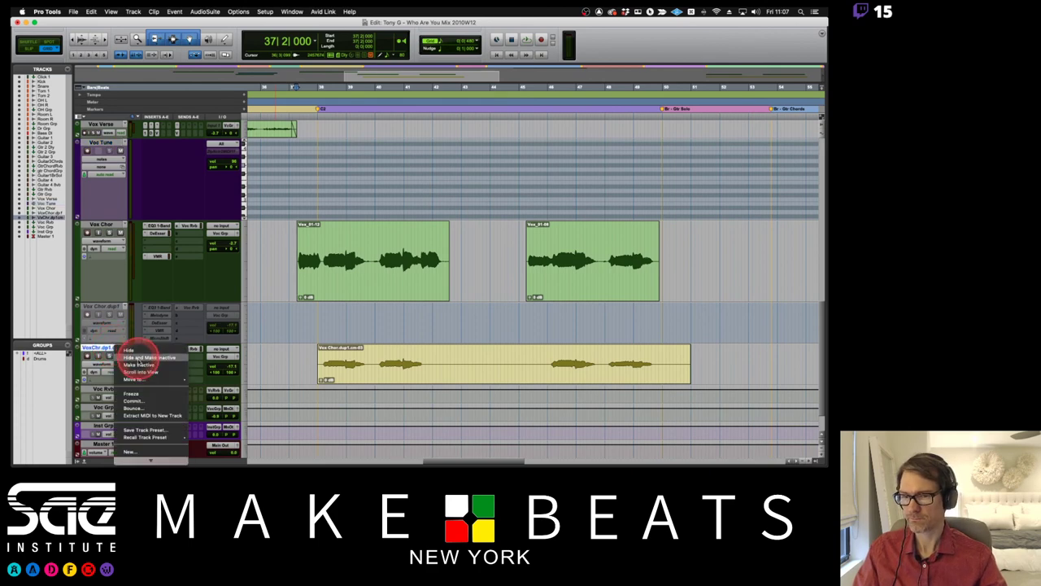
{"action": "left_click", "coordinate": [137, 364]}
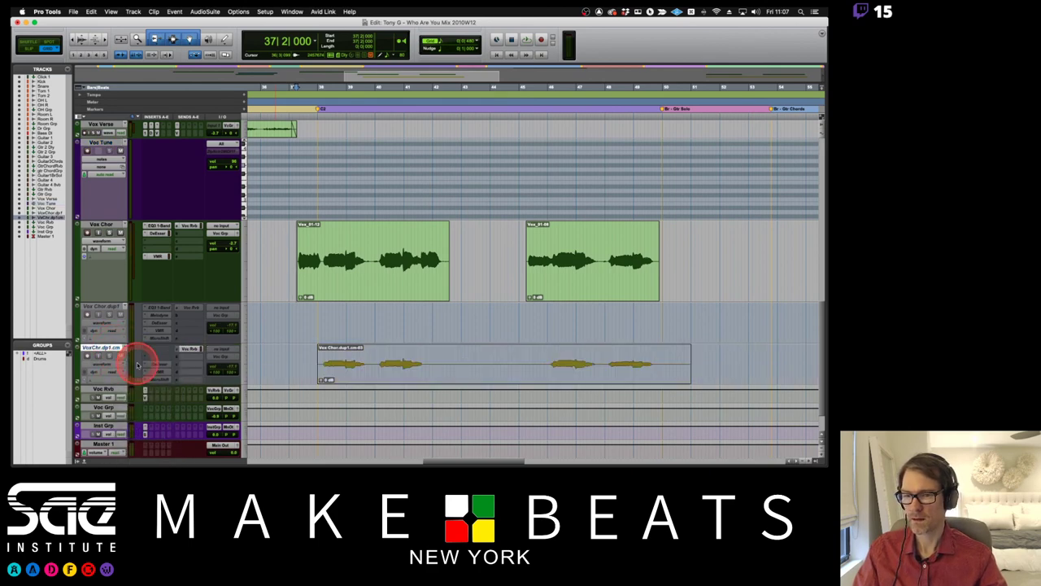
{"action": "right_click", "coordinate": [112, 309]}
{"action": "left_click", "coordinate": [120, 319]}
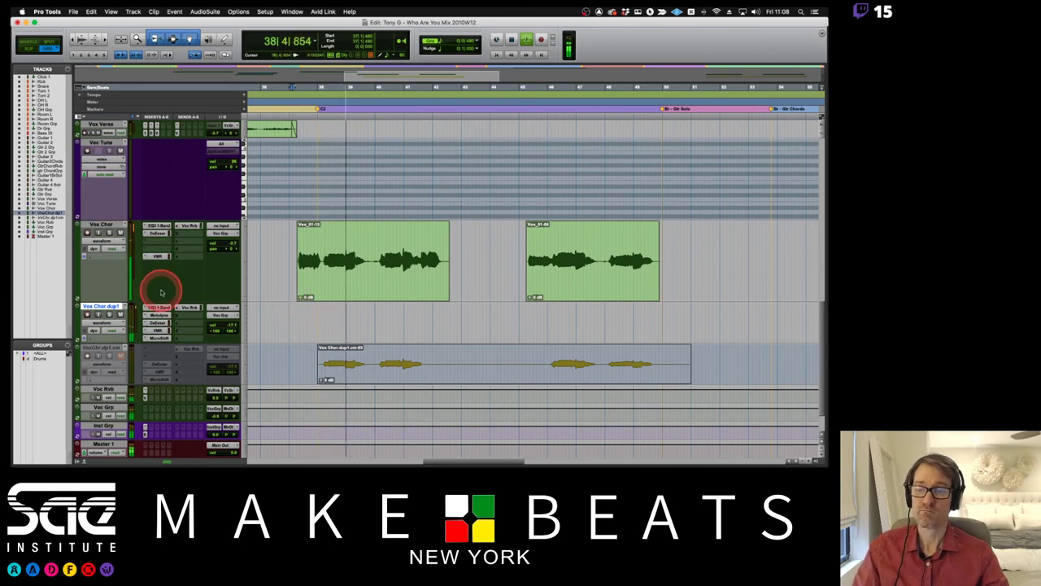
Reorder Vox Chor.dup1's inserts so the DeEsser comes before Melodyne.
{"action": "key", "text": "space"}
{"action": "left_click", "coordinate": [158, 316]}
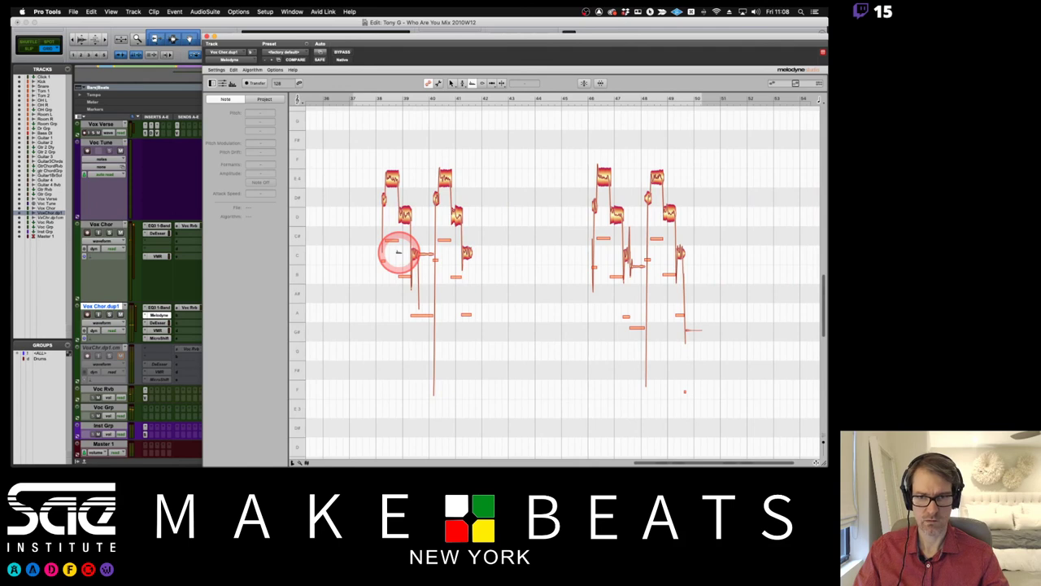
{"action": "left_click", "coordinate": [189, 37]}
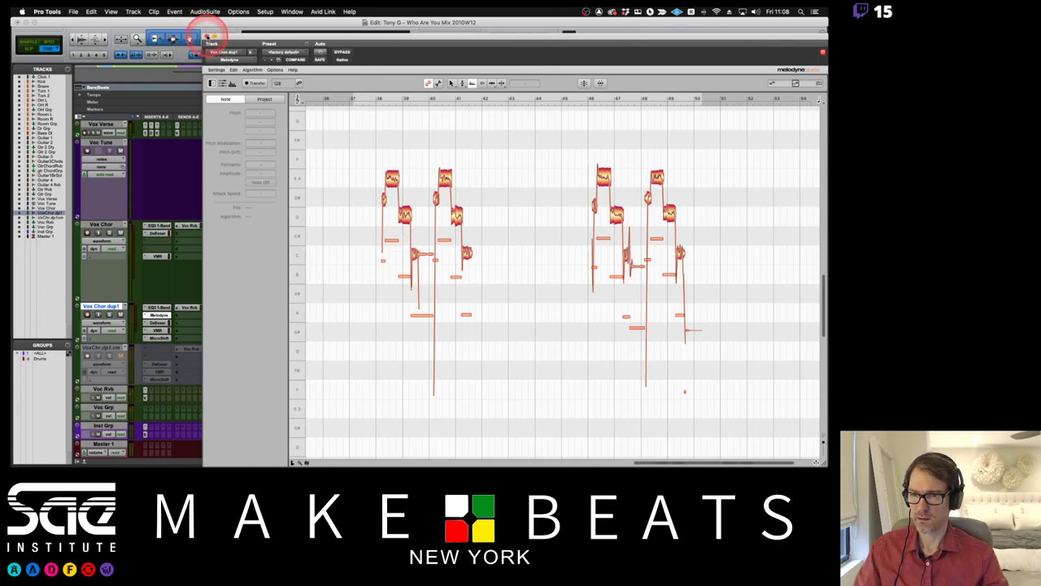
{"action": "left_click", "coordinate": [207, 37]}
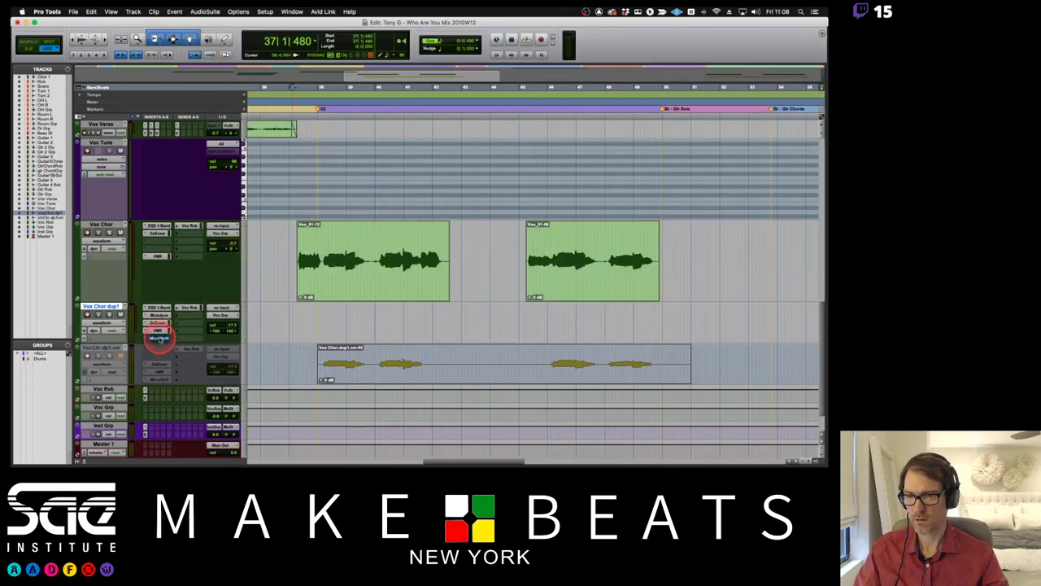
{"action": "left_click", "coordinate": [159, 327]}
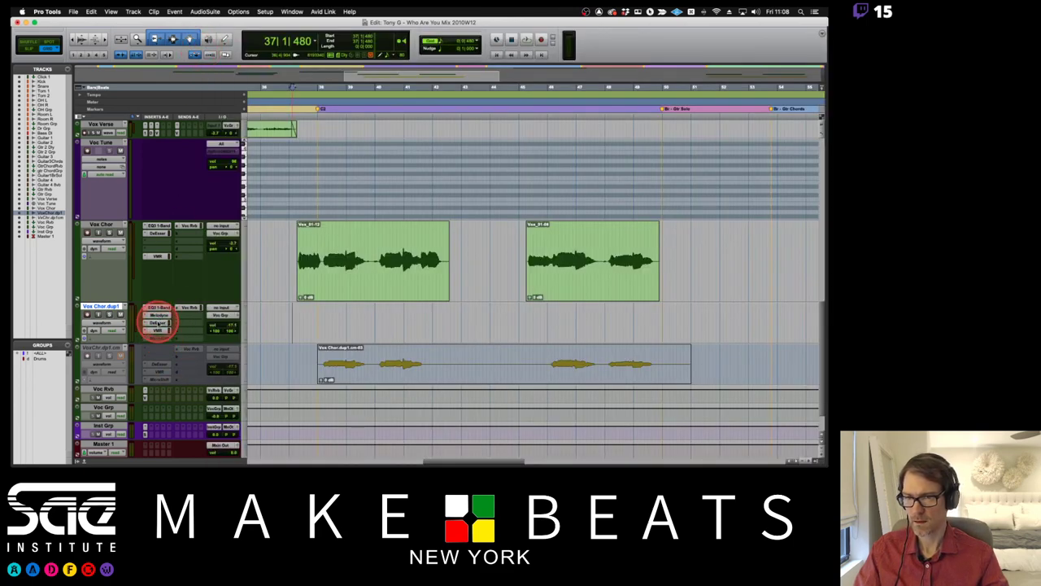
{"action": "left_click", "coordinate": [160, 331]}
{"action": "left_click", "coordinate": [159, 324]}
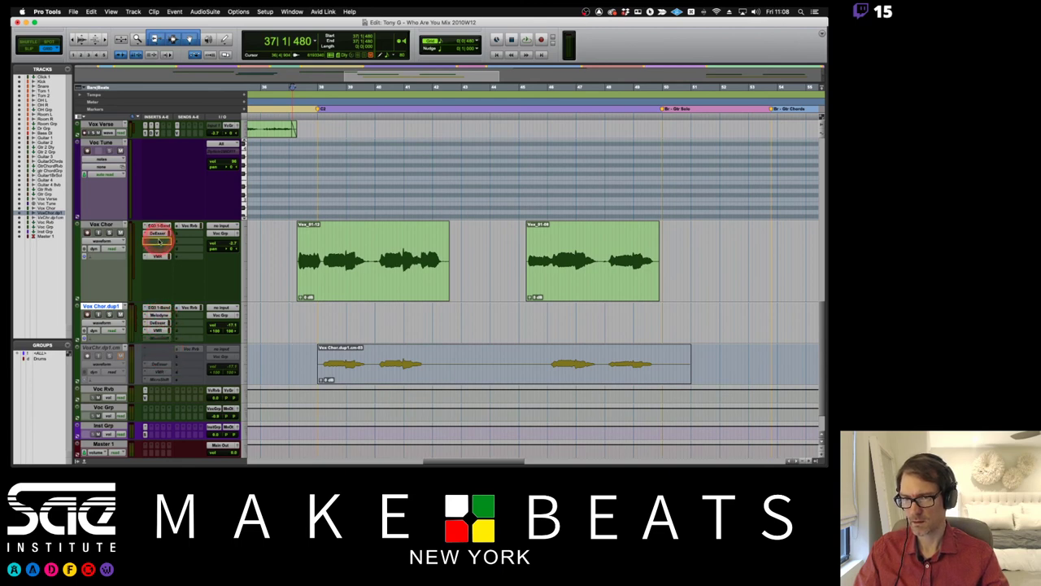
{"action": "left_click_drag", "start_coordinate": [158, 241], "coordinate": [158, 241]}
{"action": "left_click", "coordinate": [157, 316]}
{"action": "left_click", "coordinate": [161, 237]}
{"action": "left_click_drag", "start_coordinate": [158, 327], "coordinate": [162, 318]}
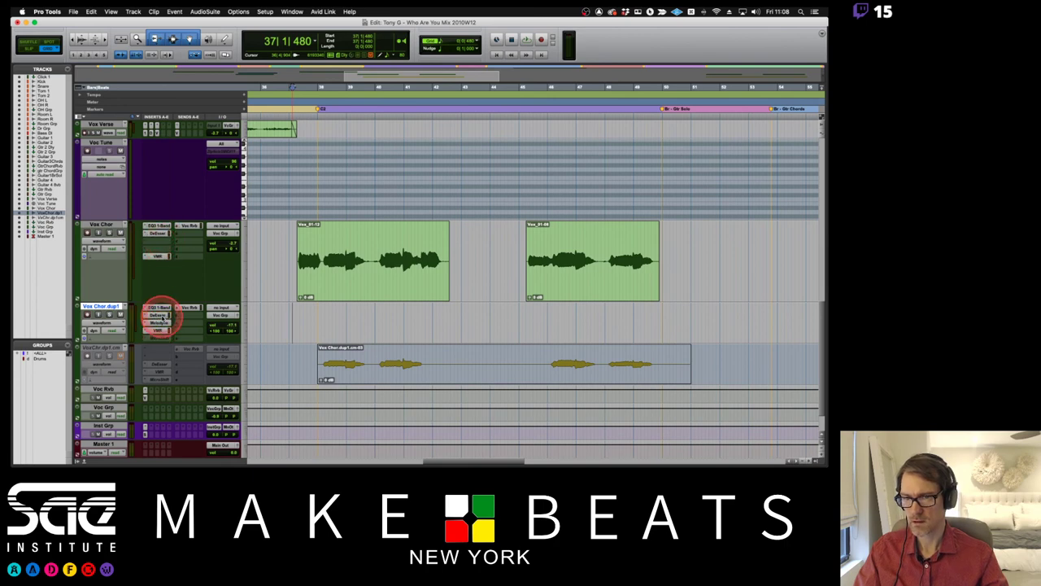
Open Melodyne on Vox Chor.dup1, enable Transfer, and play the chorus to capture it.
{"action": "left_click", "coordinate": [159, 323]}
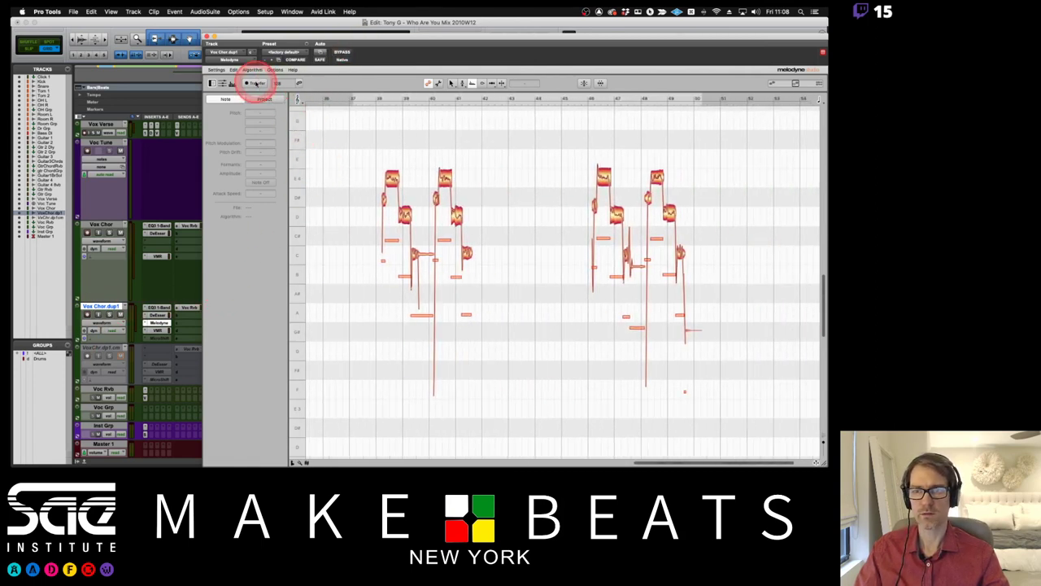
{"action": "left_click", "coordinate": [255, 84]}
{"action": "left_click_drag", "start_coordinate": [339, 38], "coordinate": [214, 26]}
{"action": "key", "text": "space"}
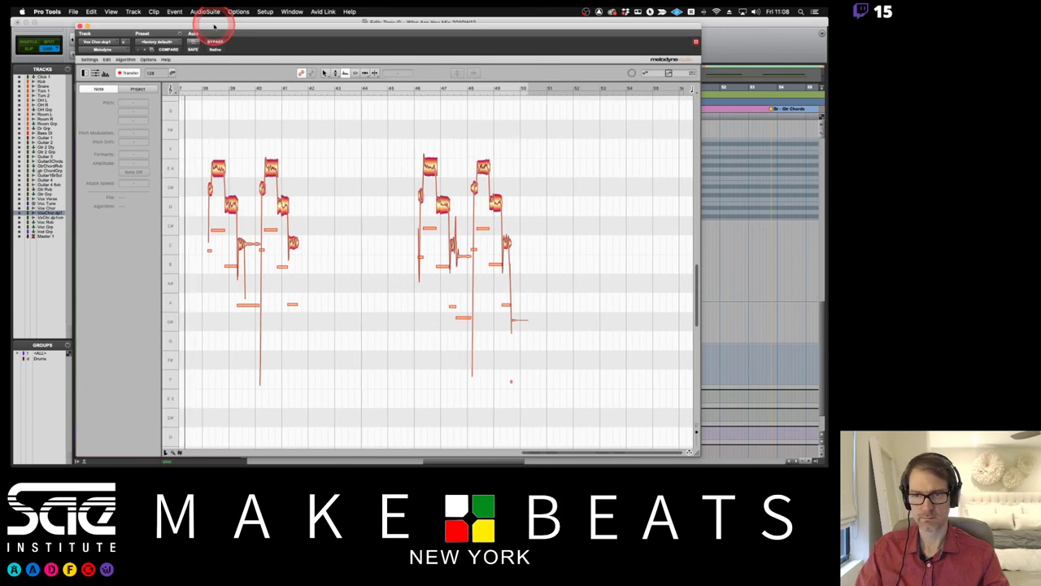
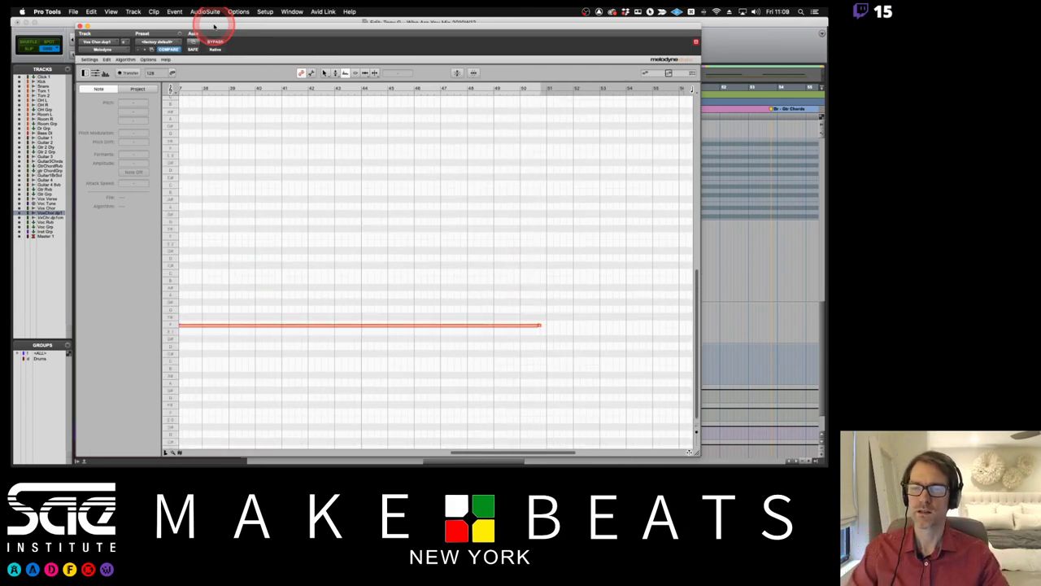
Redetect the note as Percussive, then switch detection back to Melodic.
{"action": "scroll", "coordinate": [442, 244], "scroll_direction": "left", "scroll_amount": 1}
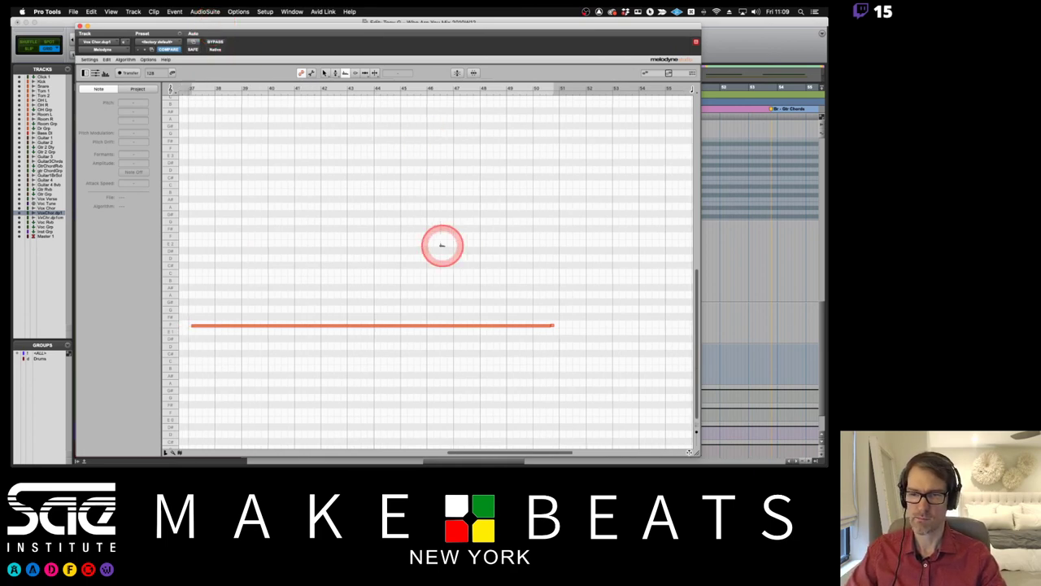
{"action": "scroll", "coordinate": [442, 244], "scroll_direction": "left", "scroll_amount": 5}
{"action": "scroll", "coordinate": [441, 244], "scroll_direction": "right", "scroll_amount": 2}
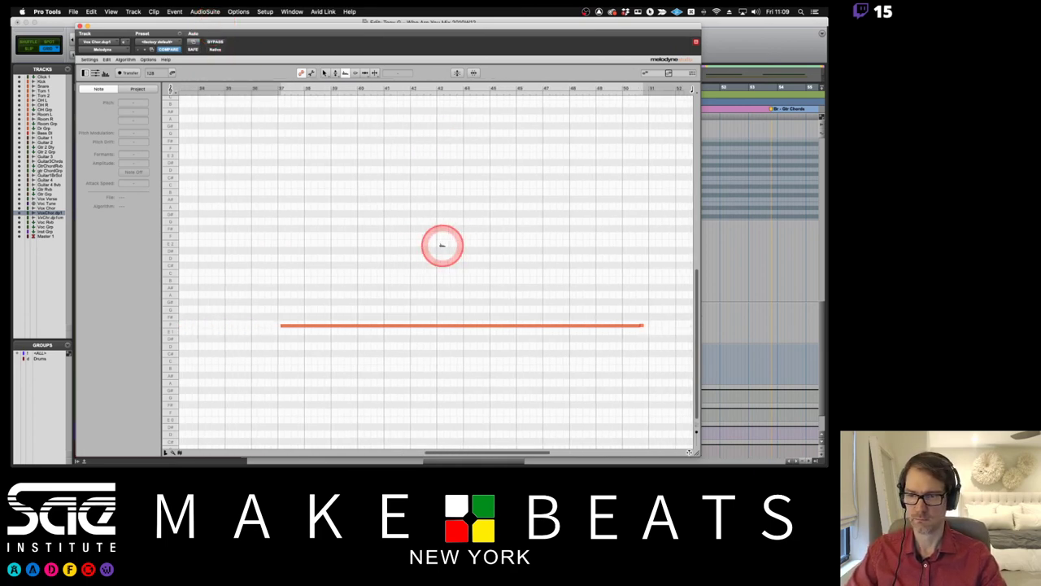
{"action": "scroll", "coordinate": [442, 244], "scroll_direction": "right", "scroll_amount": 4}
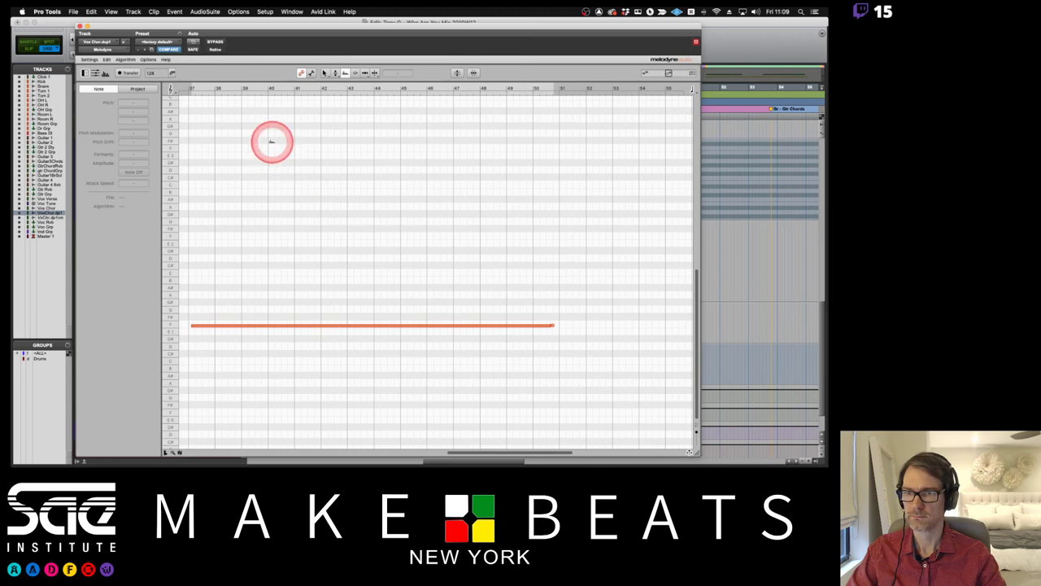
{"action": "left_click", "coordinate": [128, 60]}
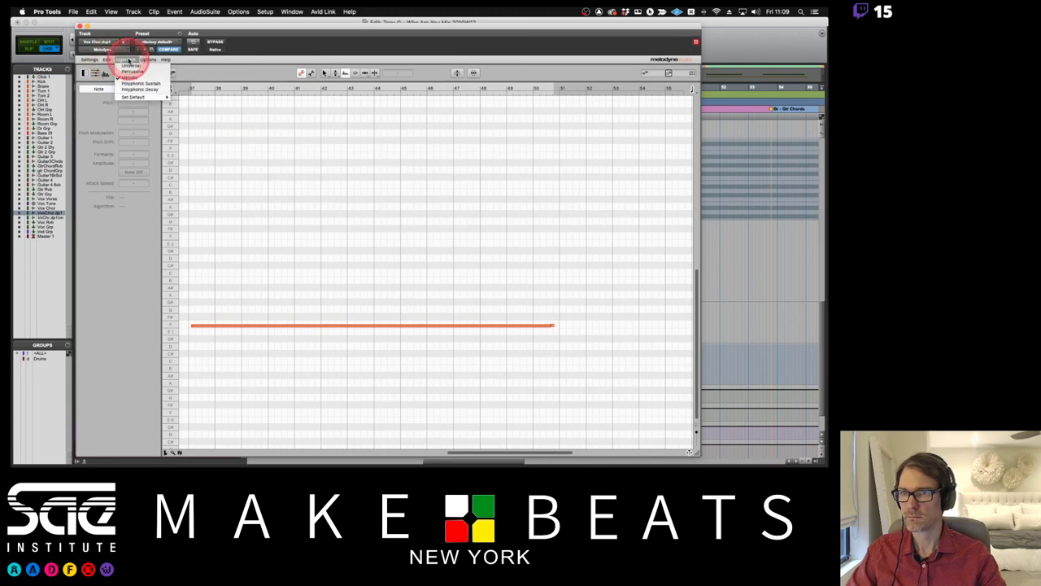
{"action": "left_click", "coordinate": [132, 71]}
{"action": "left_click", "coordinate": [131, 62]}
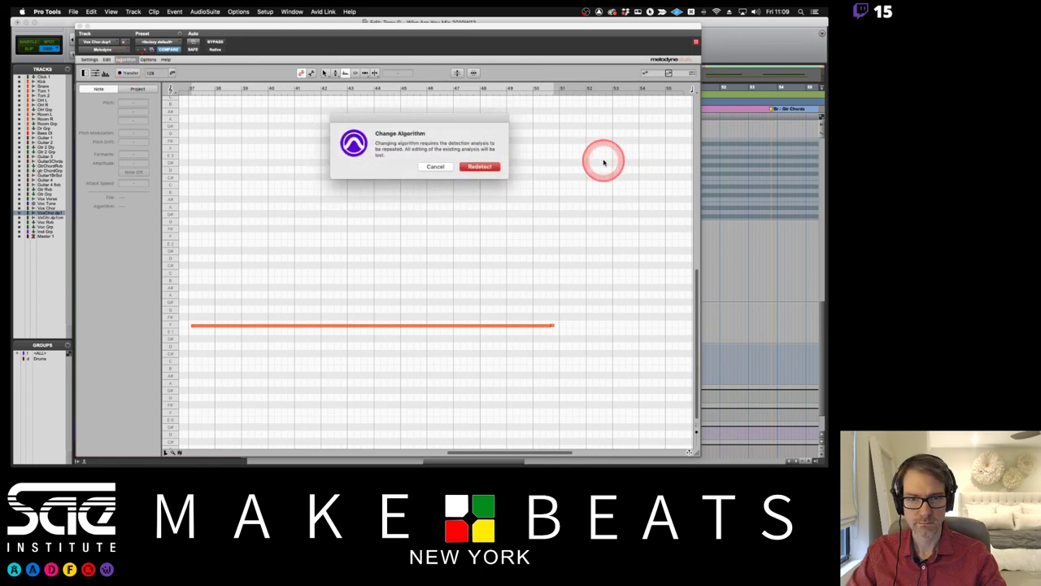
{"action": "left_click", "coordinate": [484, 171]}
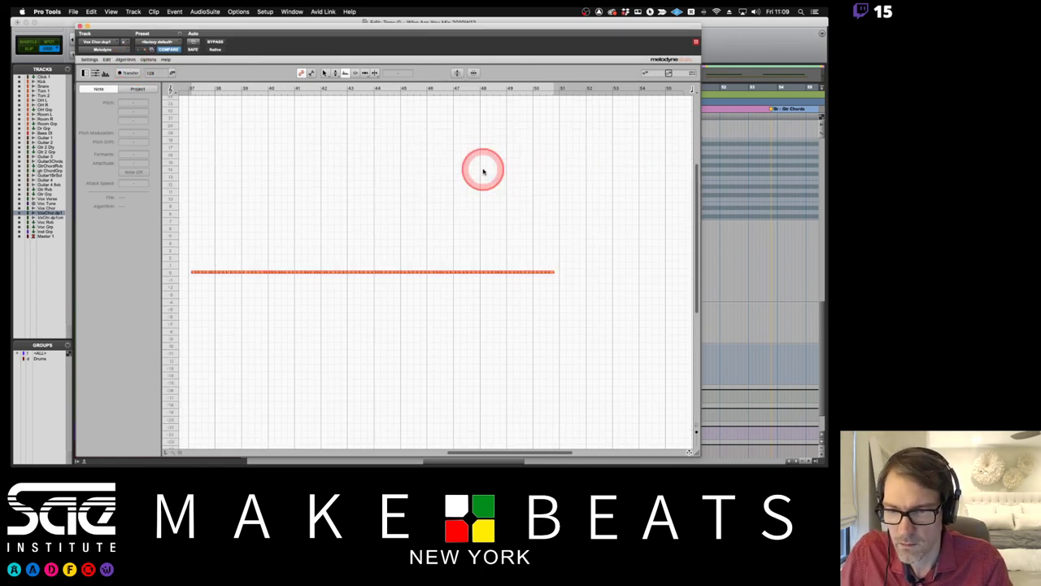
{"action": "left_click", "coordinate": [125, 60]}
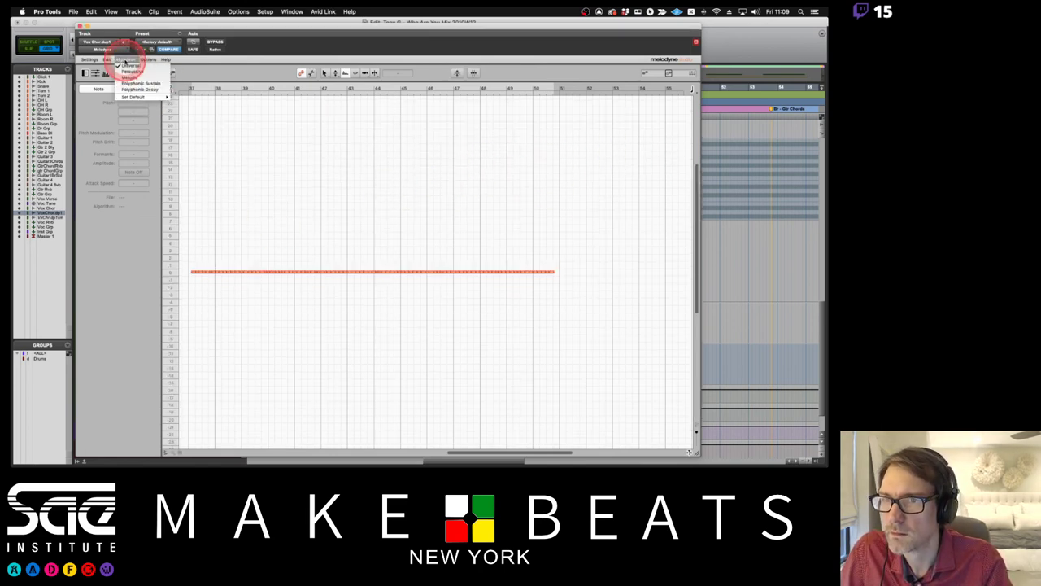
{"action": "left_click", "coordinate": [128, 78]}
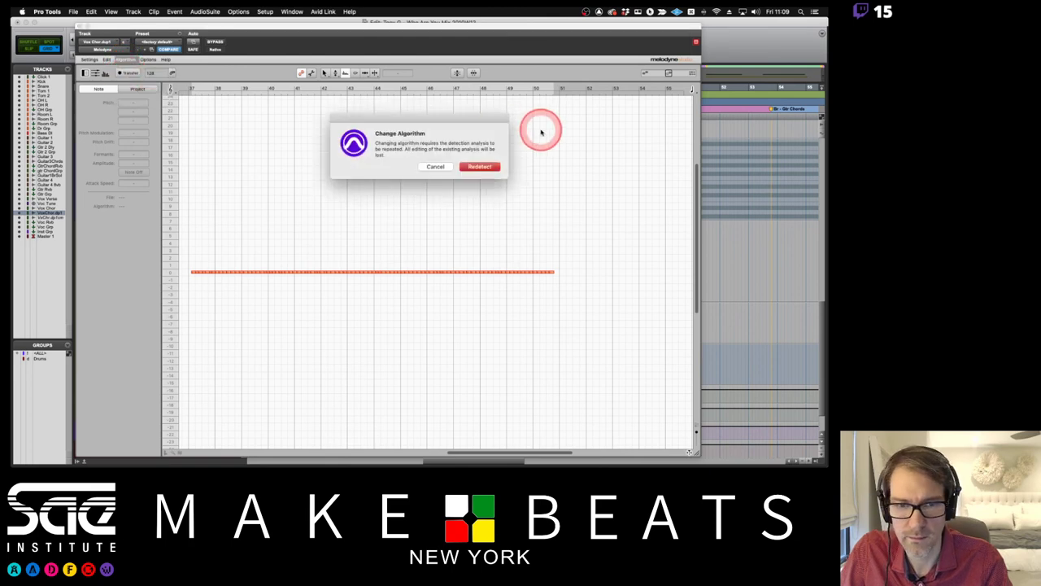
{"action": "left_click", "coordinate": [485, 169]}
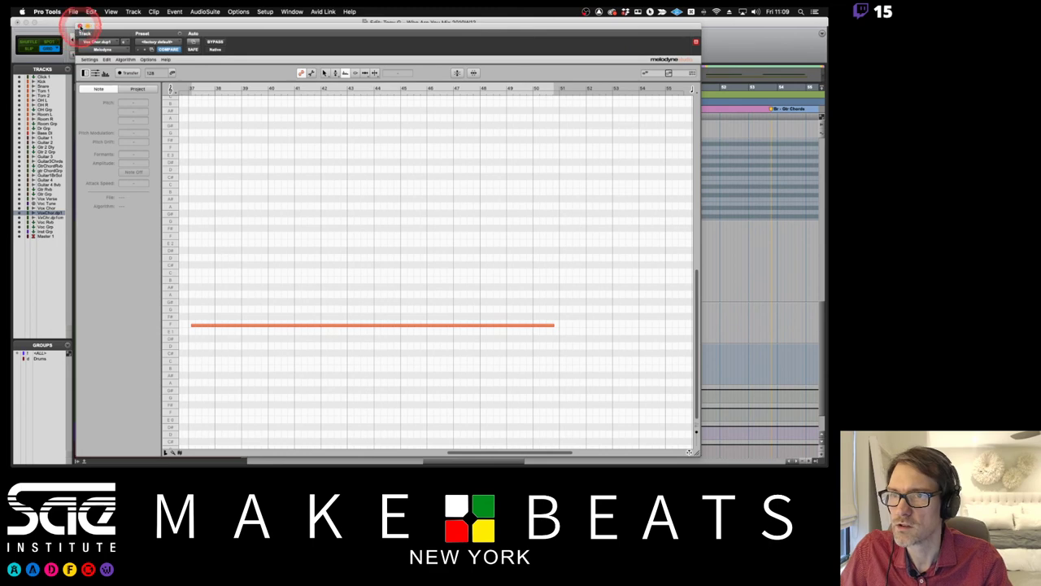
Close the old editor and insert a new Celemony Melodyne (mono) on Vox Chor.dup1.
{"action": "left_click", "coordinate": [79, 26]}
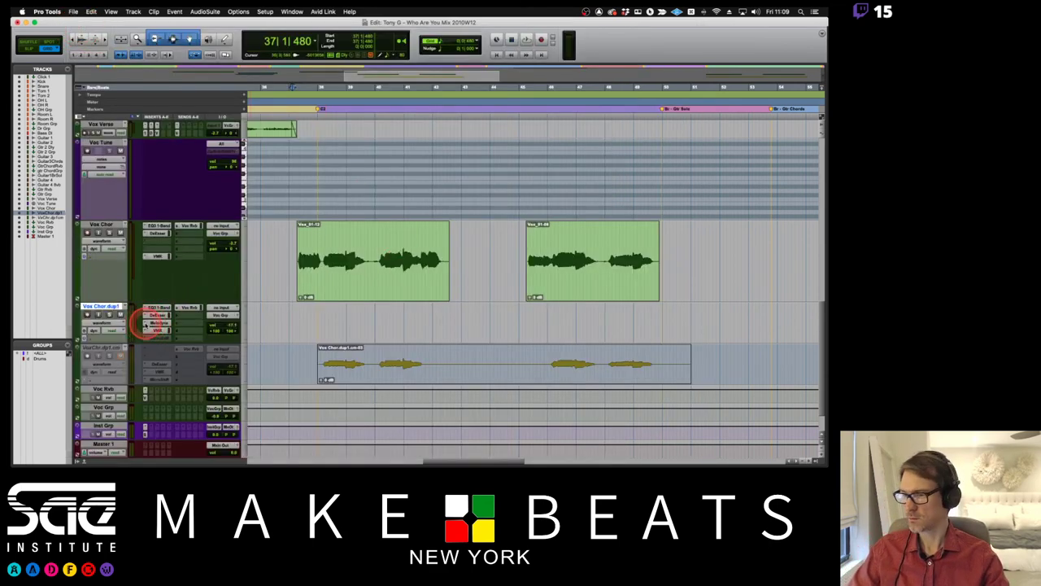
{"action": "left_click", "coordinate": [148, 324]}
{"action": "left_click", "coordinate": [162, 297]}
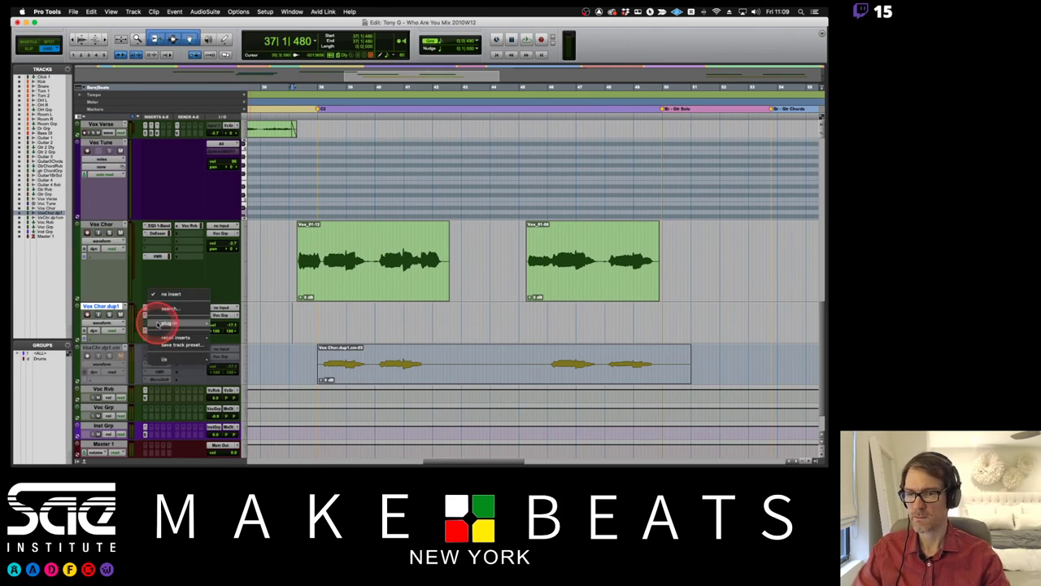
{"action": "left_click", "coordinate": [157, 323]}
{"action": "mouse_move", "coordinate": [169, 323]}
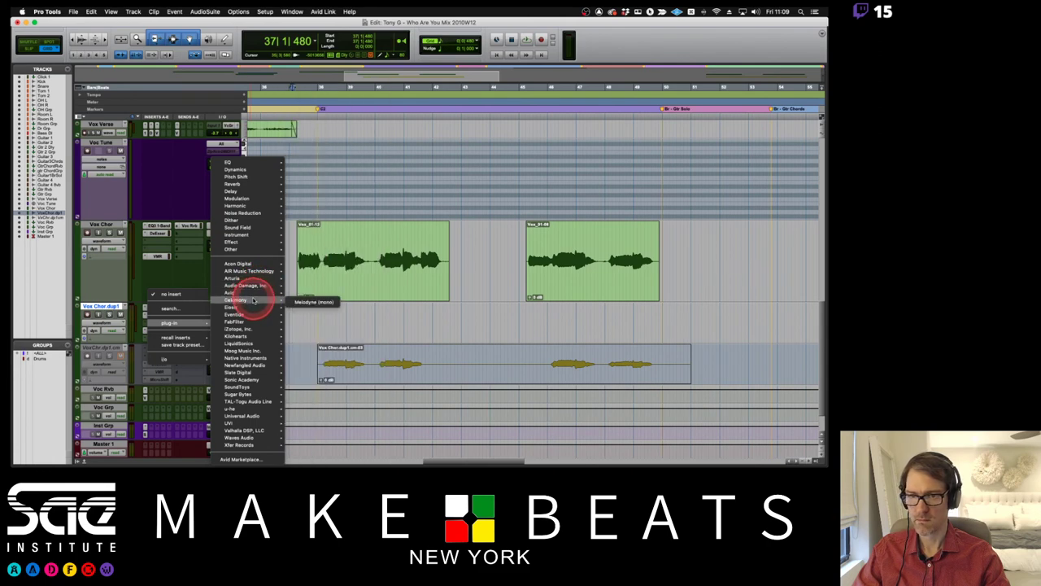
{"action": "left_click", "coordinate": [295, 302]}
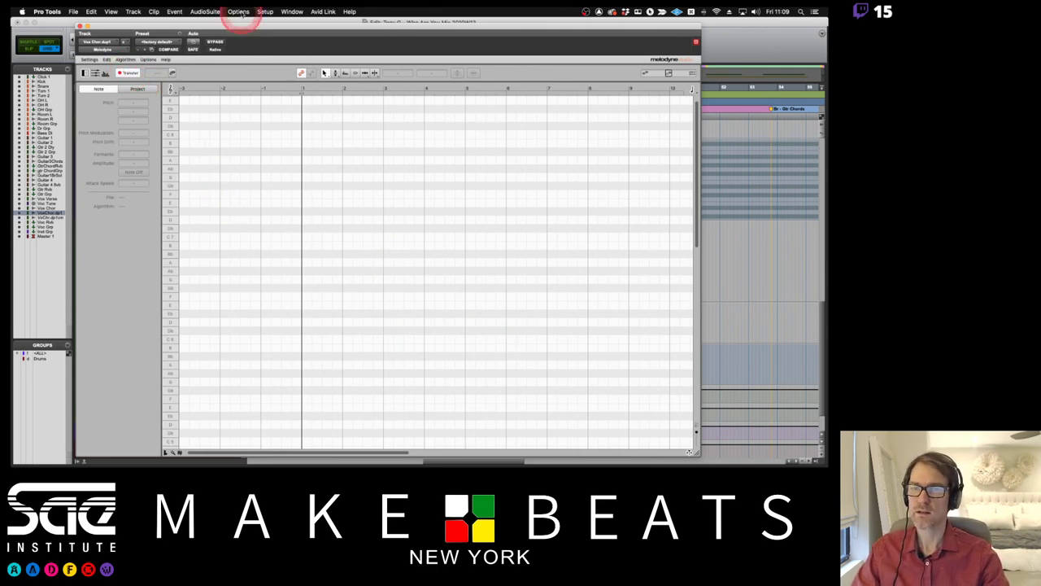
Move the Melodyne window down, set the algorithm to Melodic, and confirm Redetect.
{"action": "left_click_drag", "start_coordinate": [249, 23], "coordinate": [303, 29]}
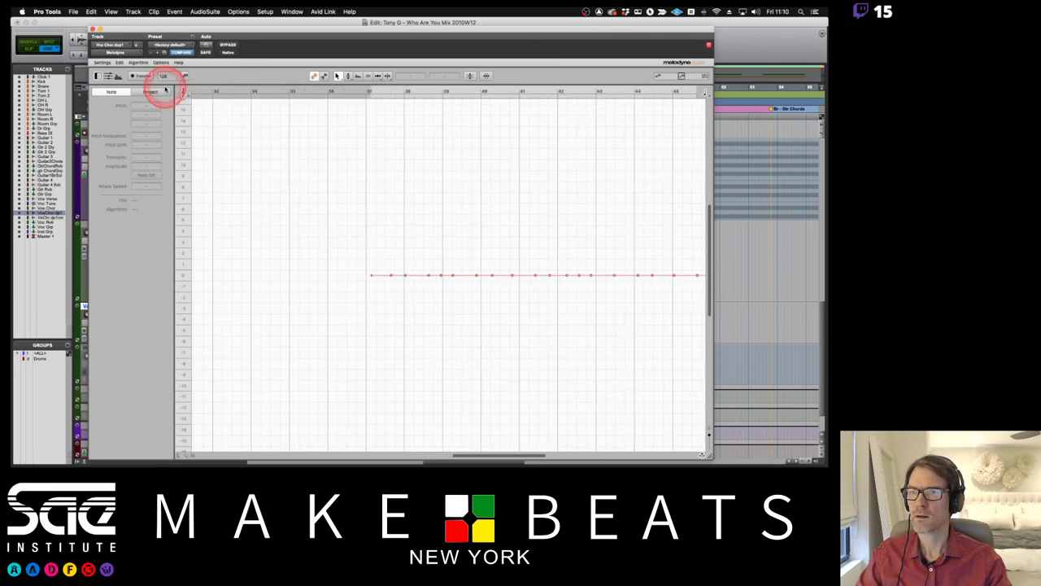
{"action": "left_click", "coordinate": [141, 65]}
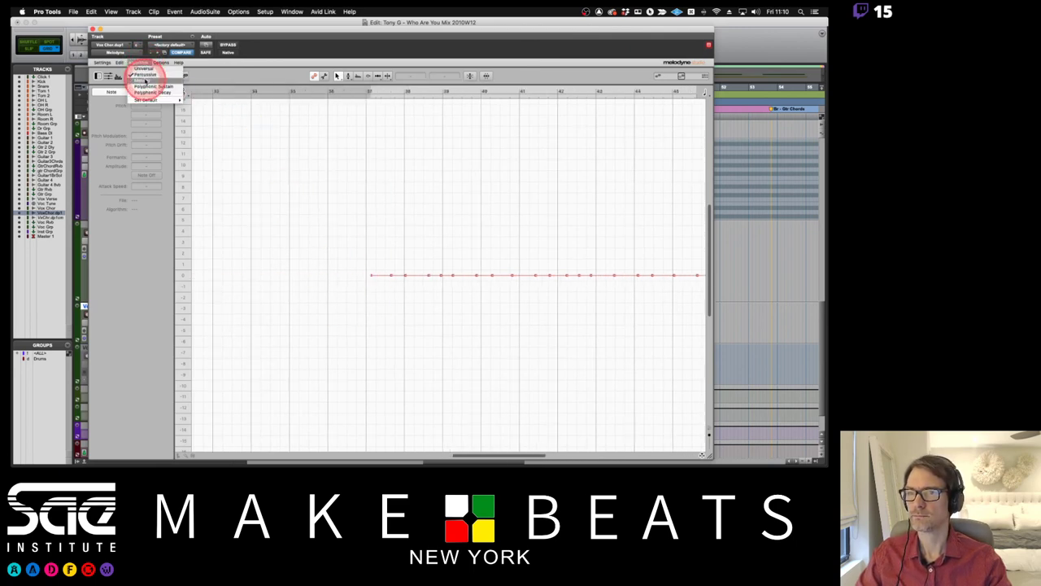
{"action": "left_click", "coordinate": [145, 75]}
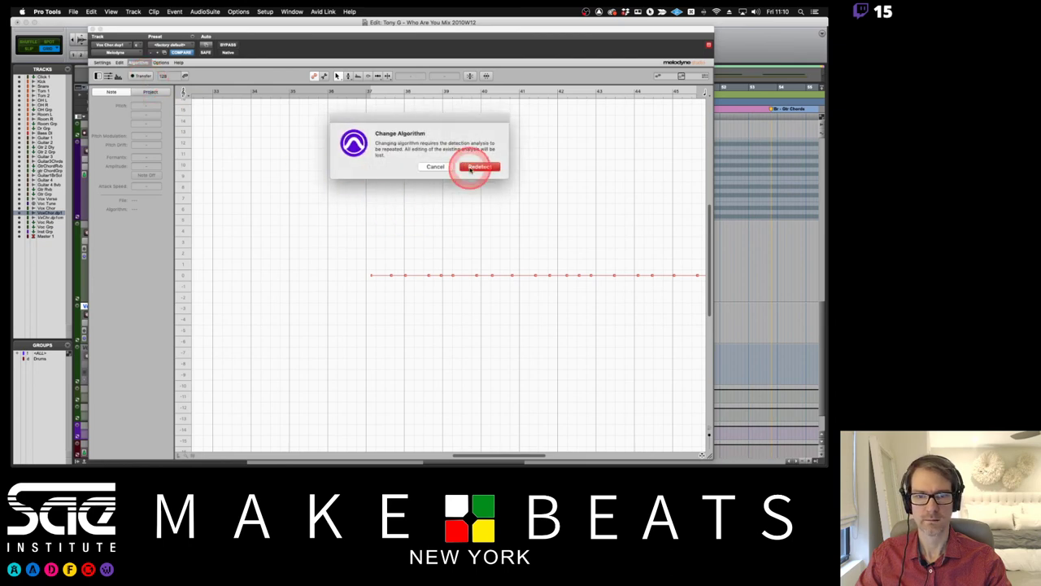
{"action": "left_click", "coordinate": [472, 169]}
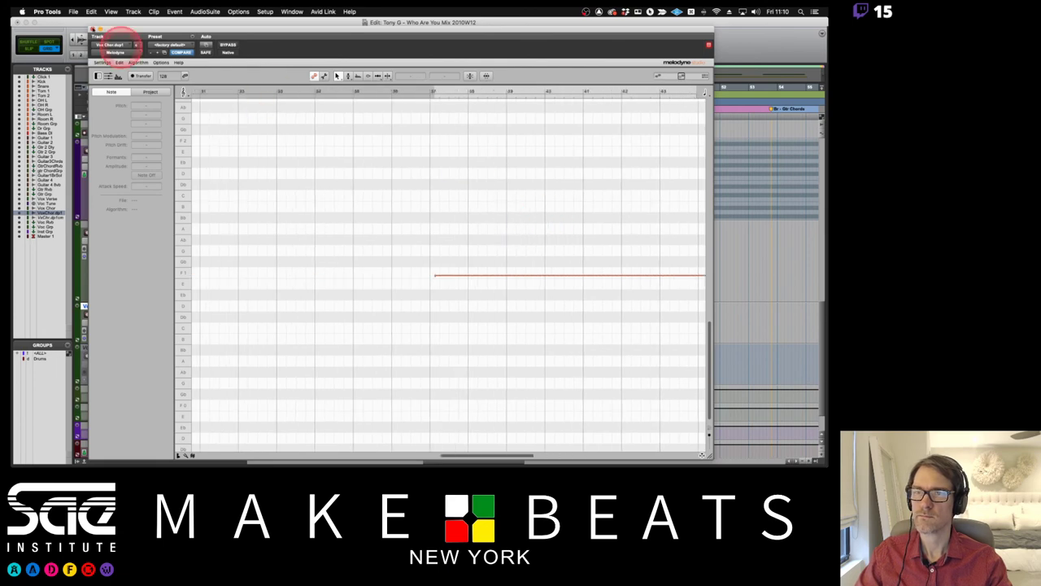
Close the Melodyne editor and select the Vox Chor.dup1 track.
{"action": "left_click", "coordinate": [91, 29]}
{"action": "left_click", "coordinate": [321, 245]}
{"action": "left_click", "coordinate": [400, 279]}
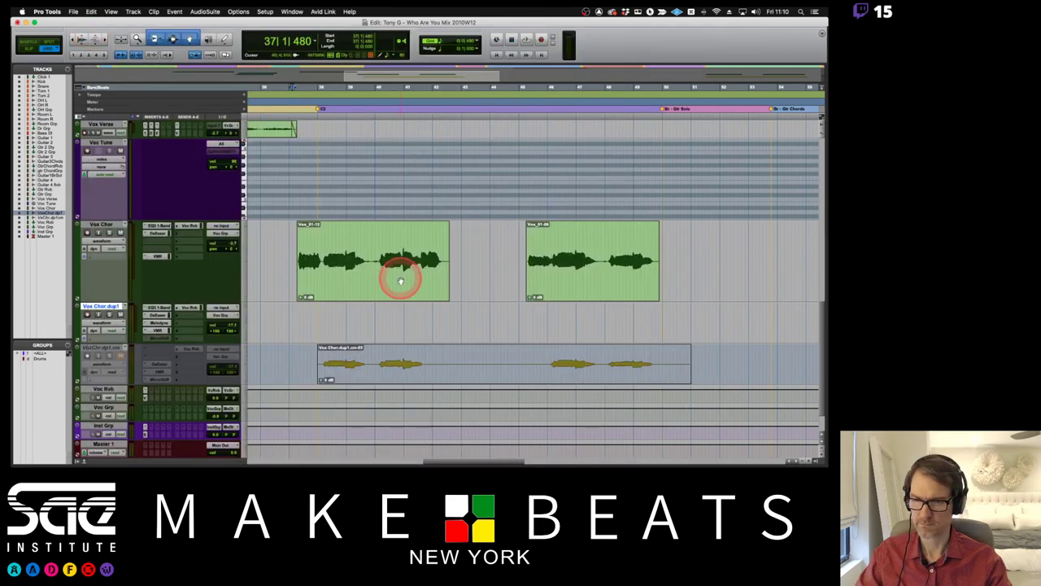
{"action": "left_click", "coordinate": [155, 292]}
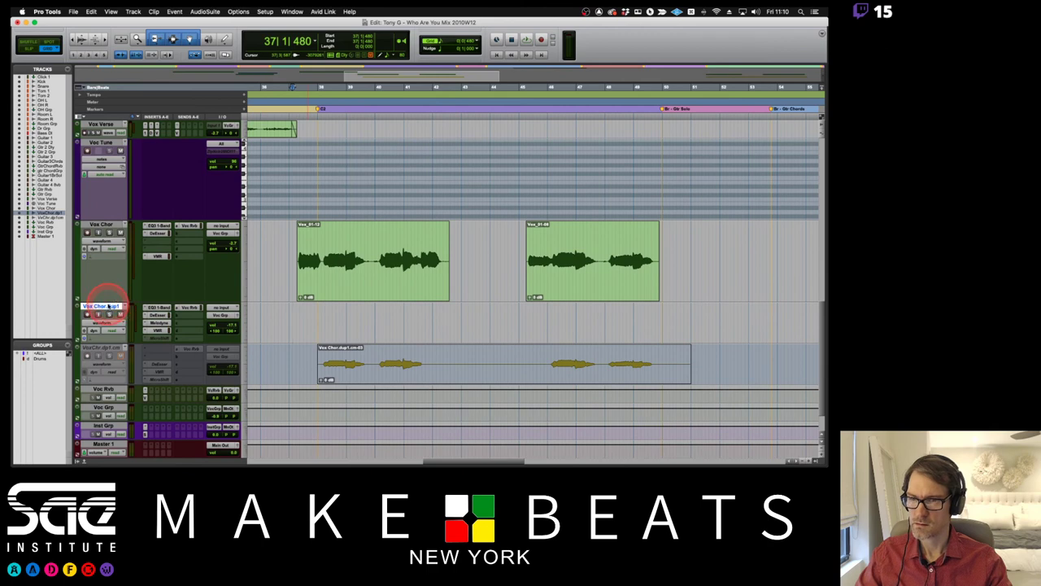
{"action": "scroll", "coordinate": [185, 301], "scroll_direction": "left", "scroll_amount": 5}
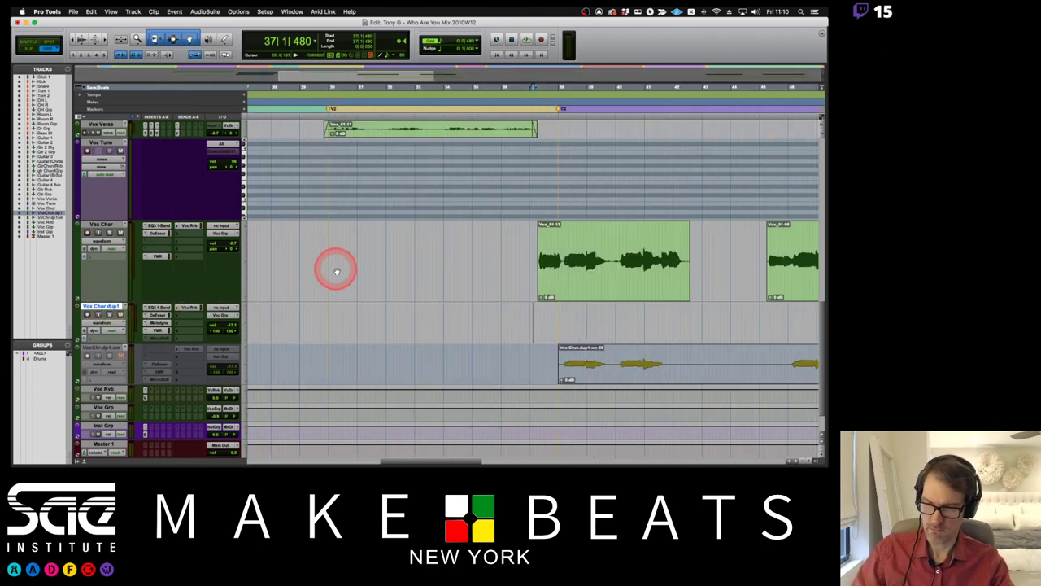
{"action": "scroll", "coordinate": [453, 295], "scroll_direction": "right", "scroll_amount": 5}
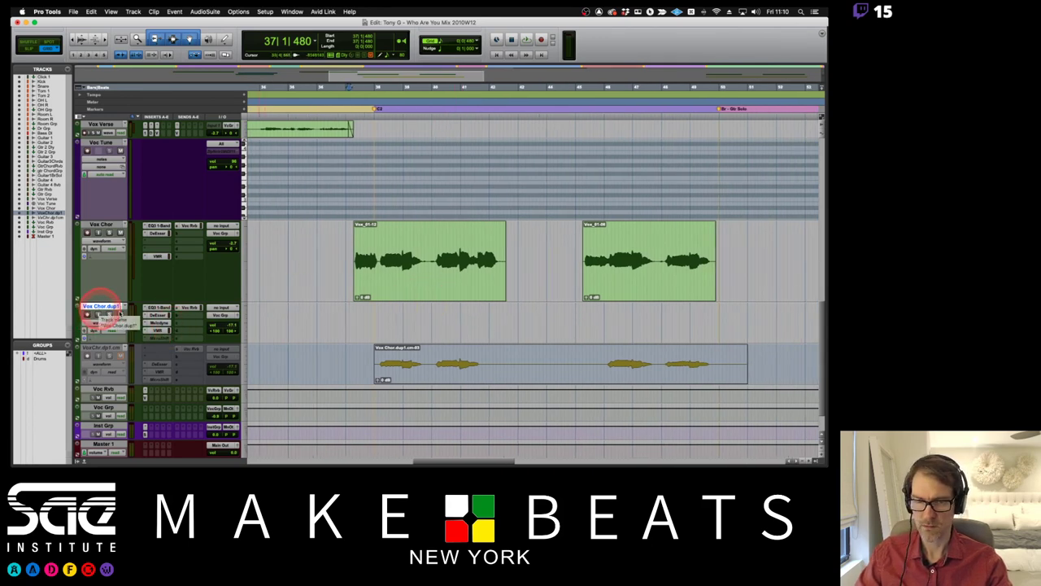
Select clips Vox_01-12 through Vox_01-08 and copy them down onto Vox Chor.dup1.
{"action": "left_click", "coordinate": [443, 291]}
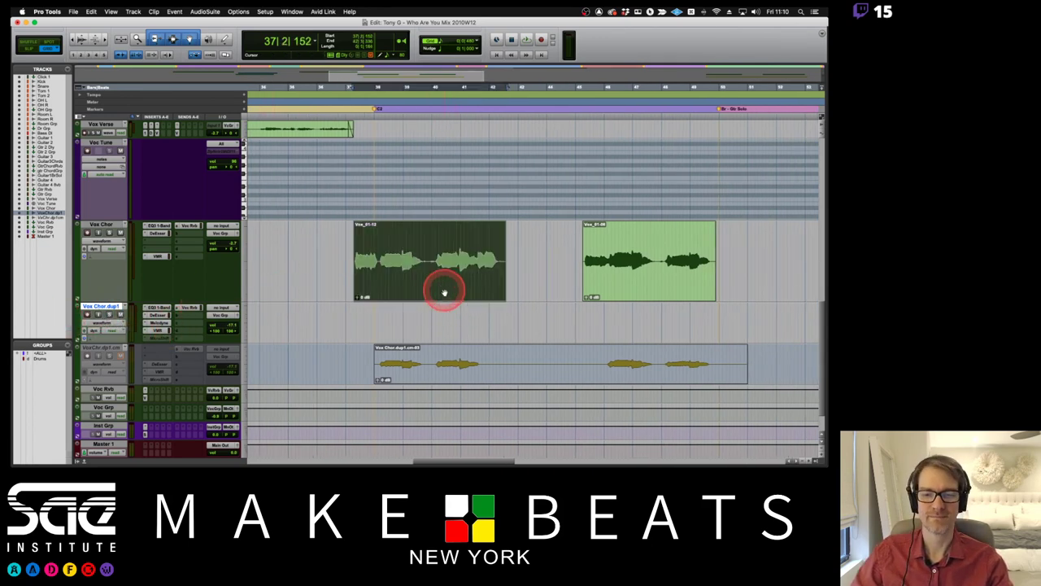
{"action": "left_click", "coordinate": [643, 288], "text": "shift"}
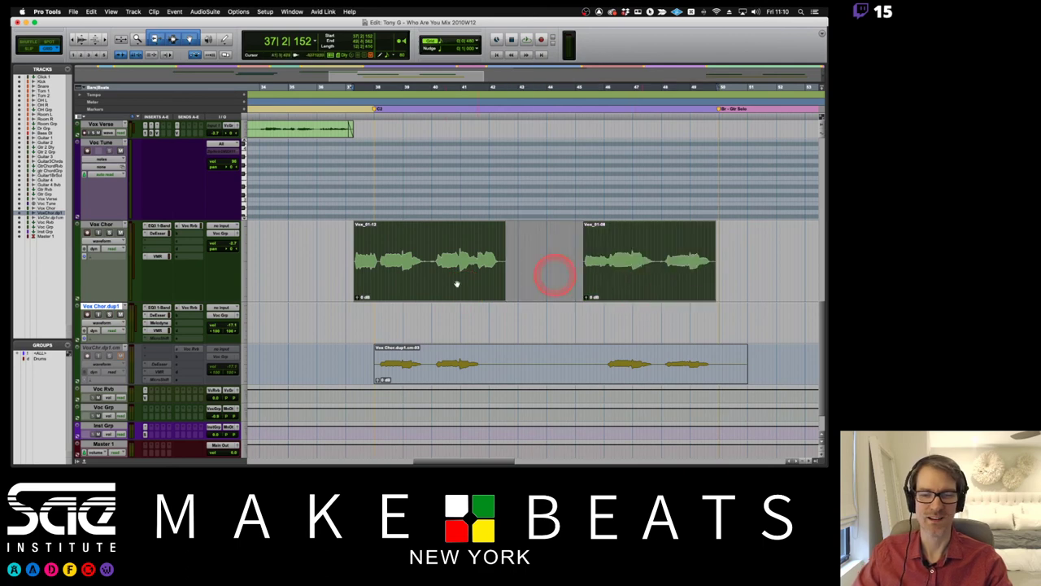
{"action": "left_click", "coordinate": [395, 271]}
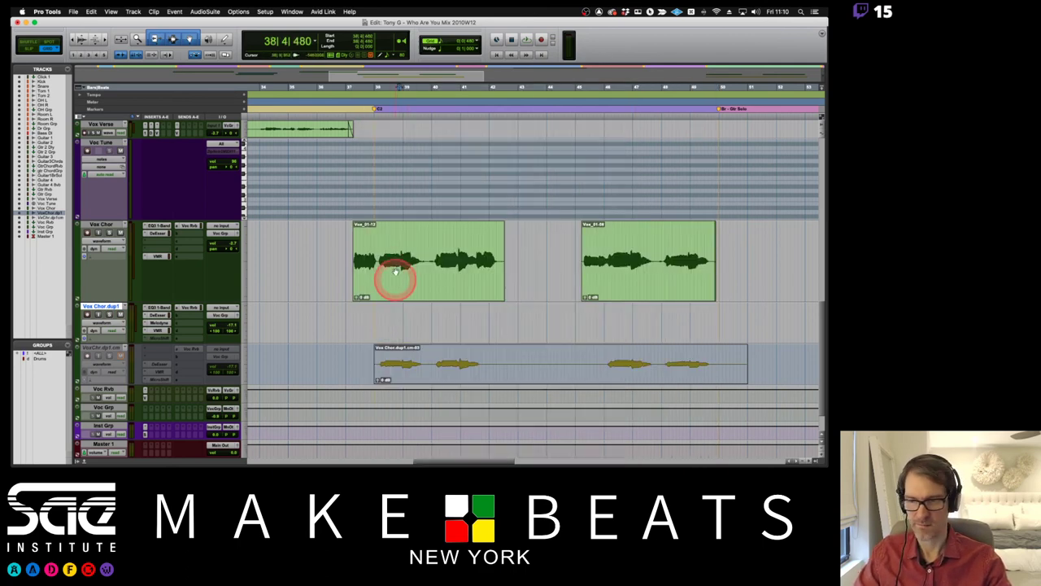
{"action": "left_click", "coordinate": [403, 281]}
{"action": "left_click", "coordinate": [629, 284], "text": "shift"}
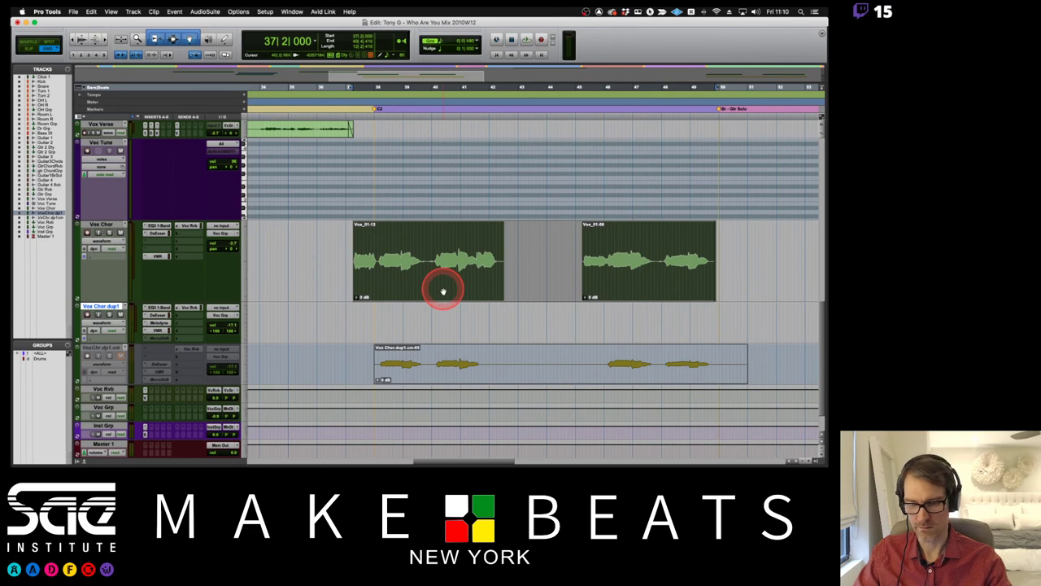
{"action": "left_click_drag", "start_coordinate": [443, 291], "coordinate": [441, 317]}
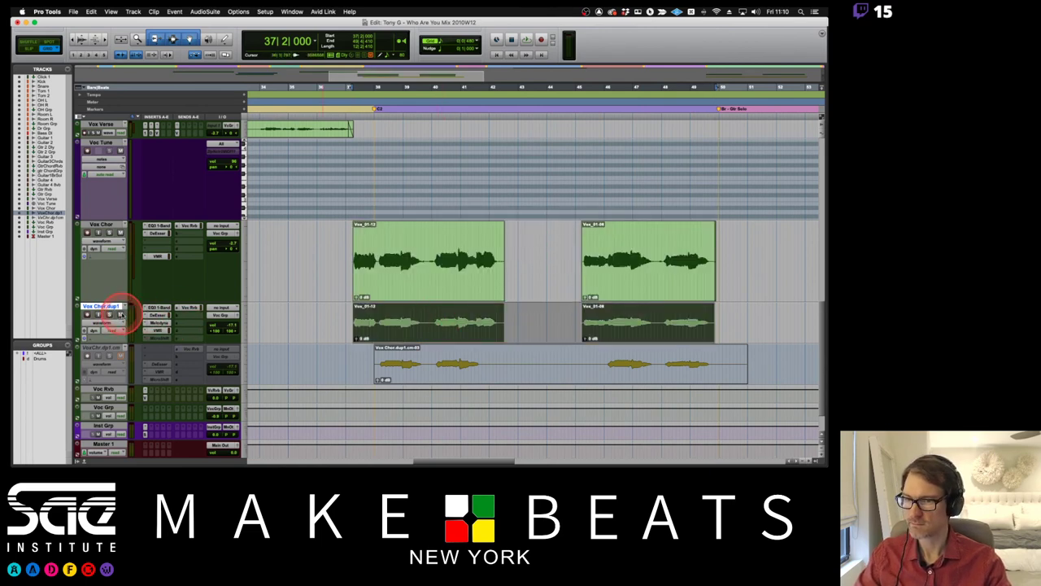
Open Melodyne on Vox Chor.dup1 and start playback so it captures audio.
{"action": "left_click", "coordinate": [165, 324]}
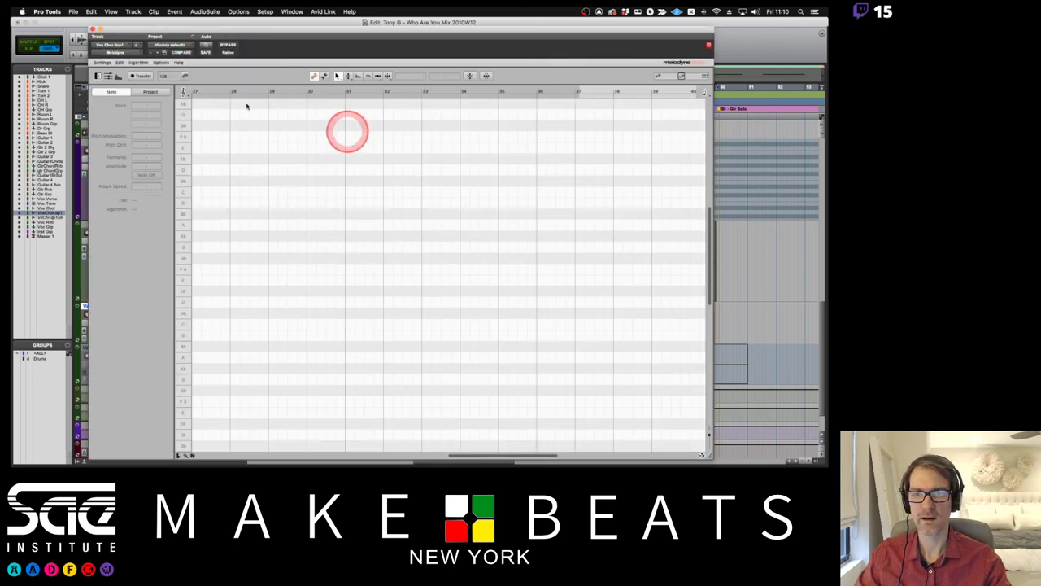
{"action": "key", "text": "space"}
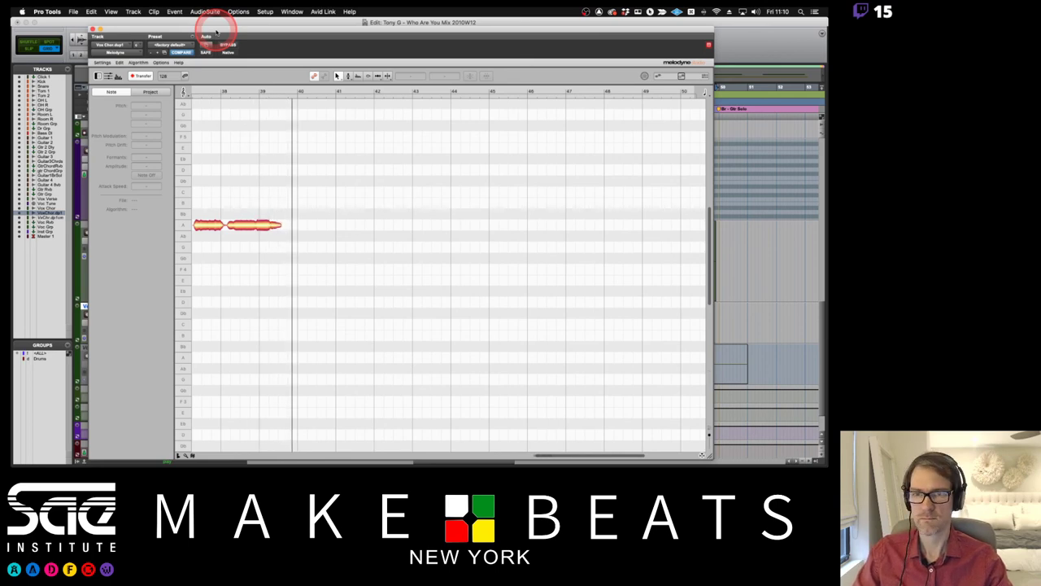
{"action": "left_click_drag", "start_coordinate": [217, 31], "coordinate": [254, 402]}
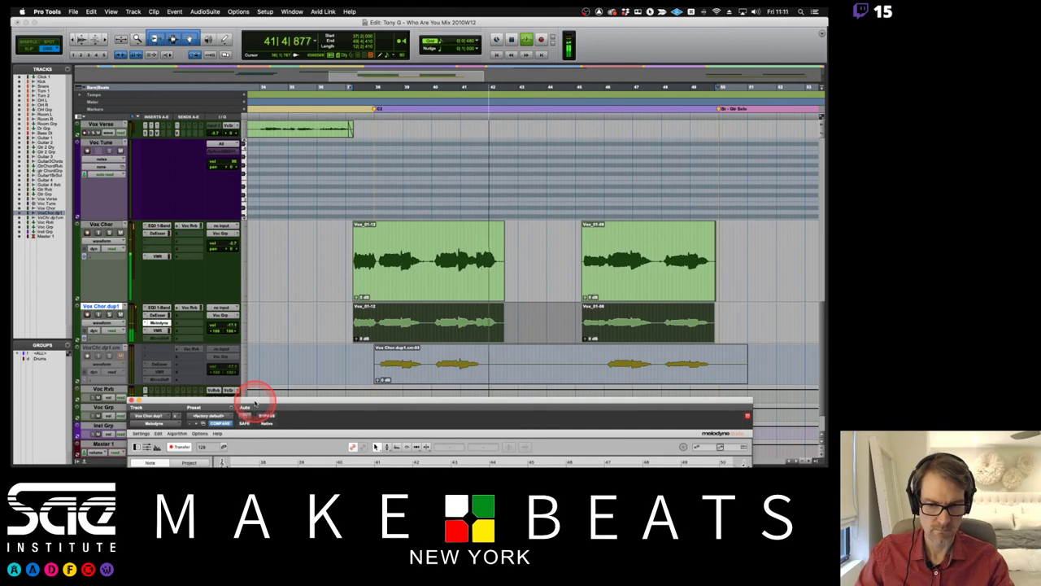
Stop playback, close the Melodyne plugin window, and select the first Vox Chor clip.
{"action": "left_click", "coordinate": [390, 297]}
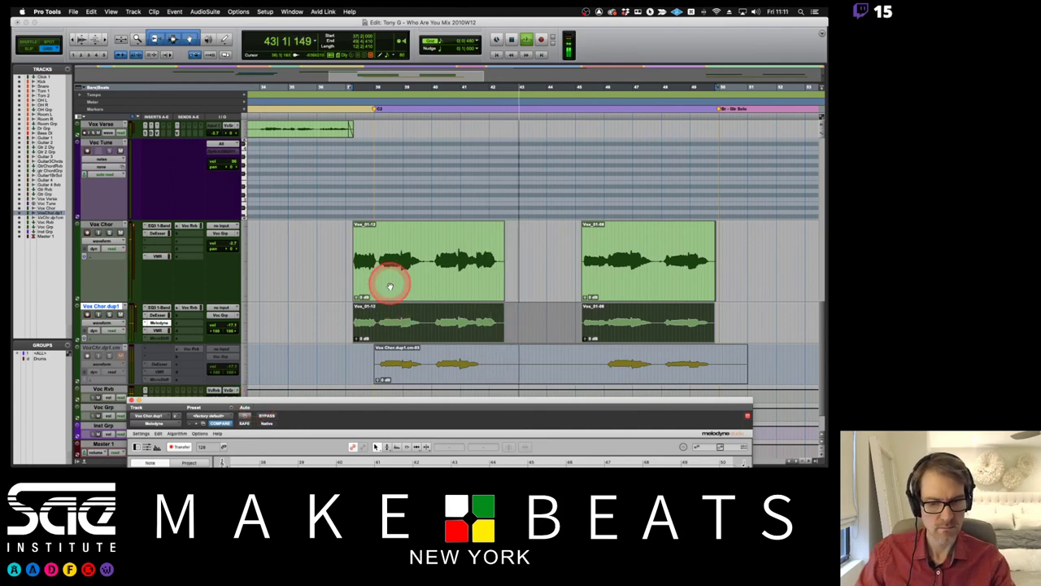
{"action": "left_click_drag", "start_coordinate": [390, 286], "coordinate": [444, 291]}
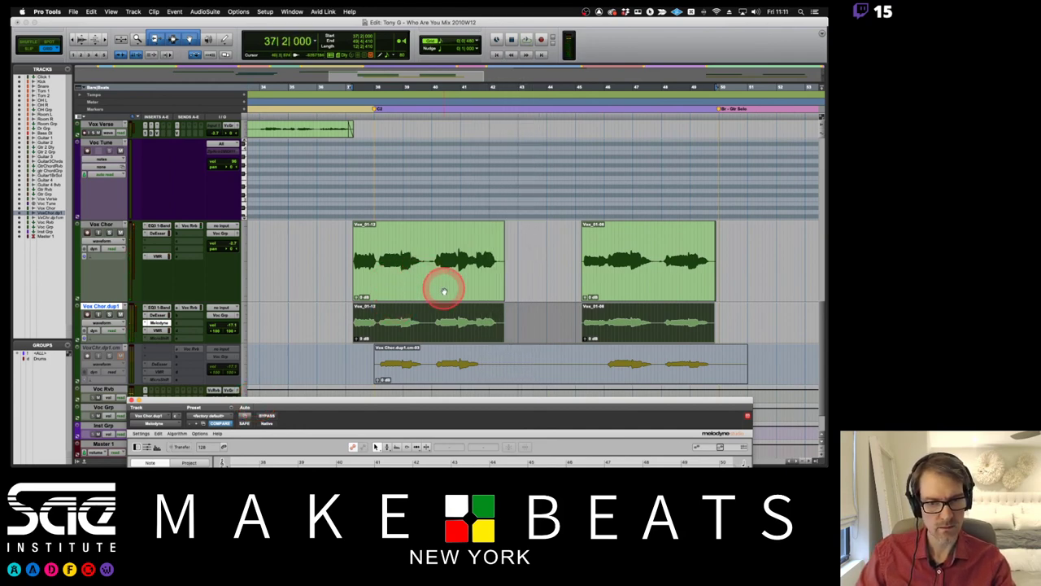
{"action": "left_click", "coordinate": [275, 370]}
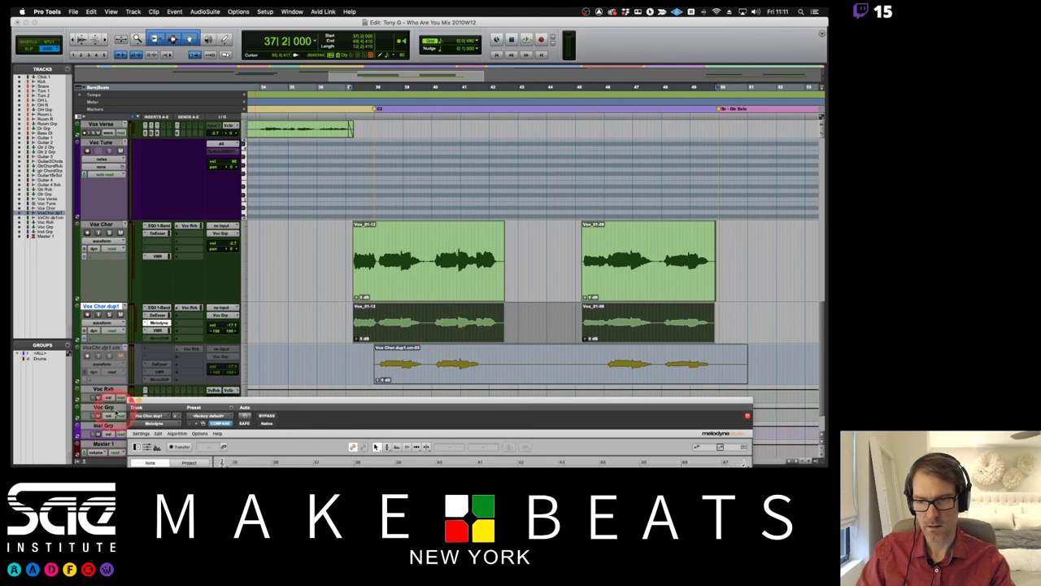
{"action": "left_click", "coordinate": [134, 399]}
{"action": "left_click", "coordinate": [356, 252]}
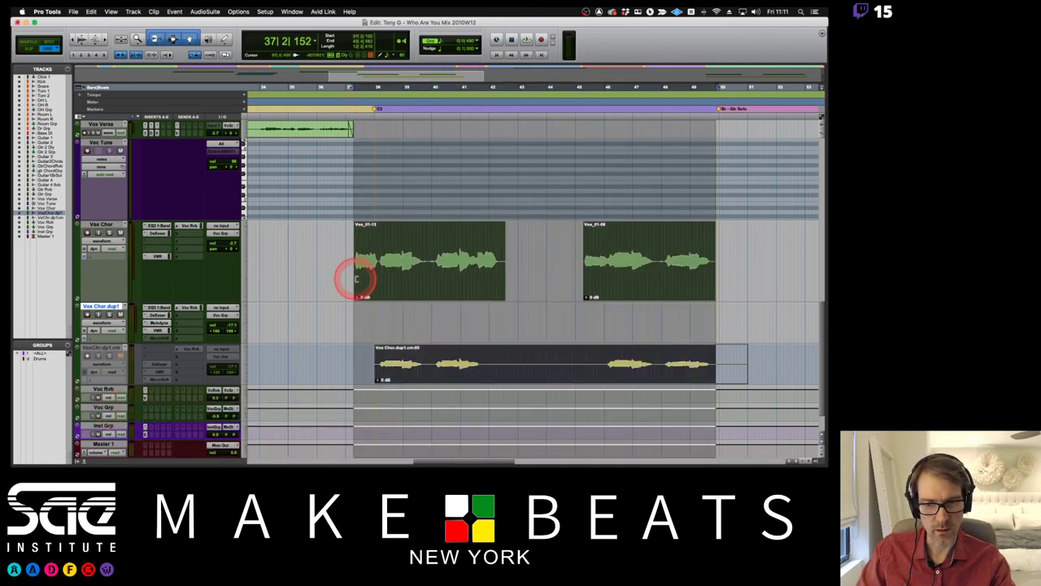
Copy both chorus clips down onto the Vox Chor.dup1 track.
{"action": "left_click", "coordinate": [316, 298]}
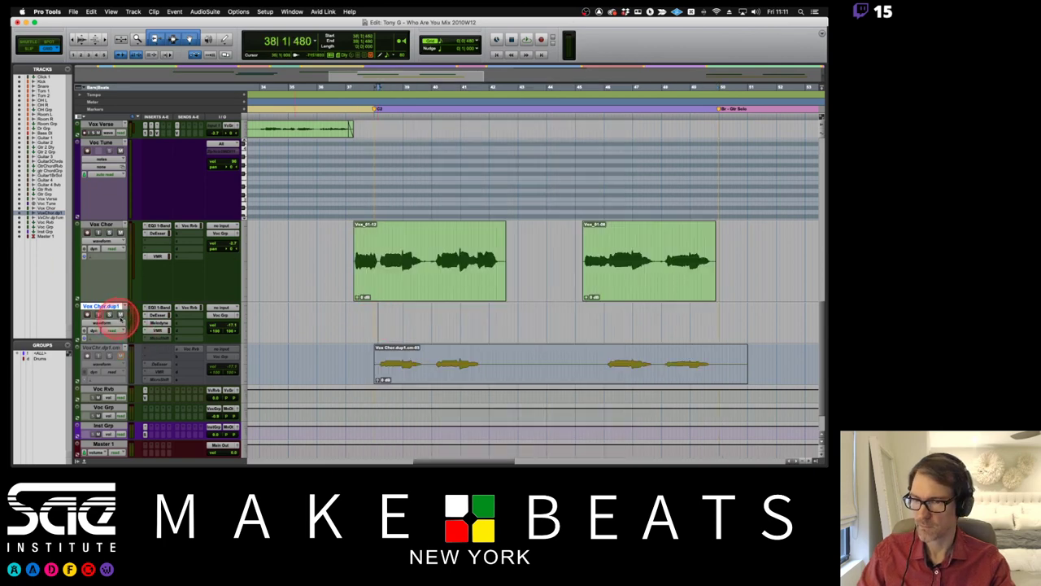
{"action": "left_click", "coordinate": [365, 274]}
{"action": "left_click", "coordinate": [609, 290], "text": "shift"}
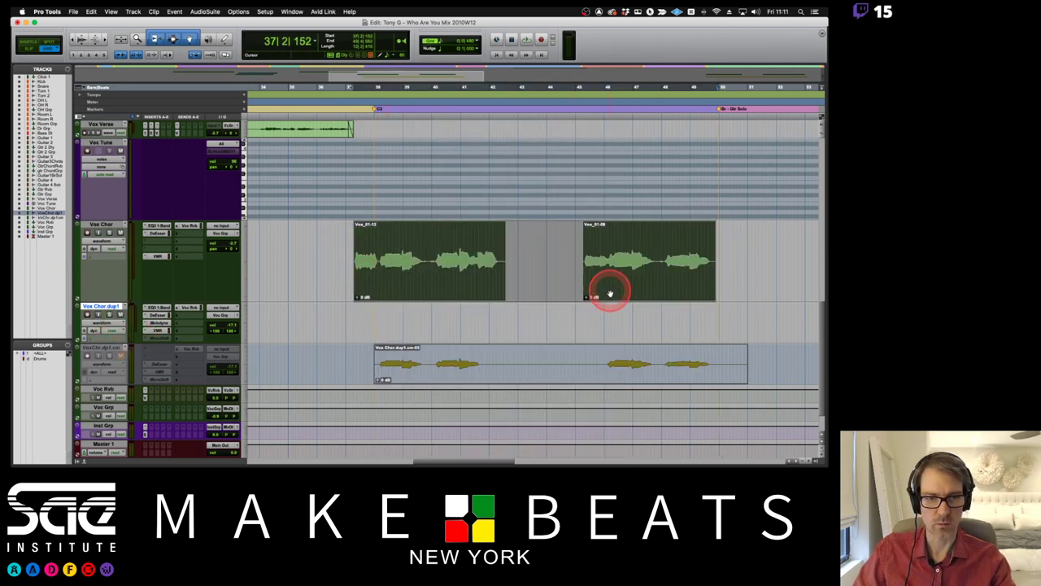
{"action": "left_click_drag", "start_coordinate": [446, 284], "coordinate": [453, 327]}
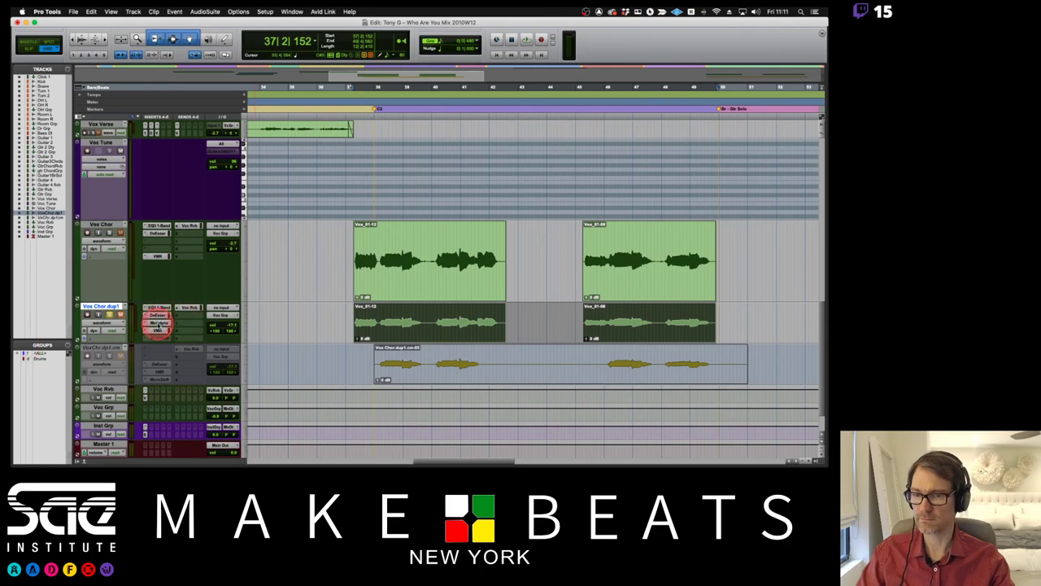
Open Melodyne on Vox Chor.dup1 and play the chorus so its notes transfer as blobs.
{"action": "left_click", "coordinate": [156, 324]}
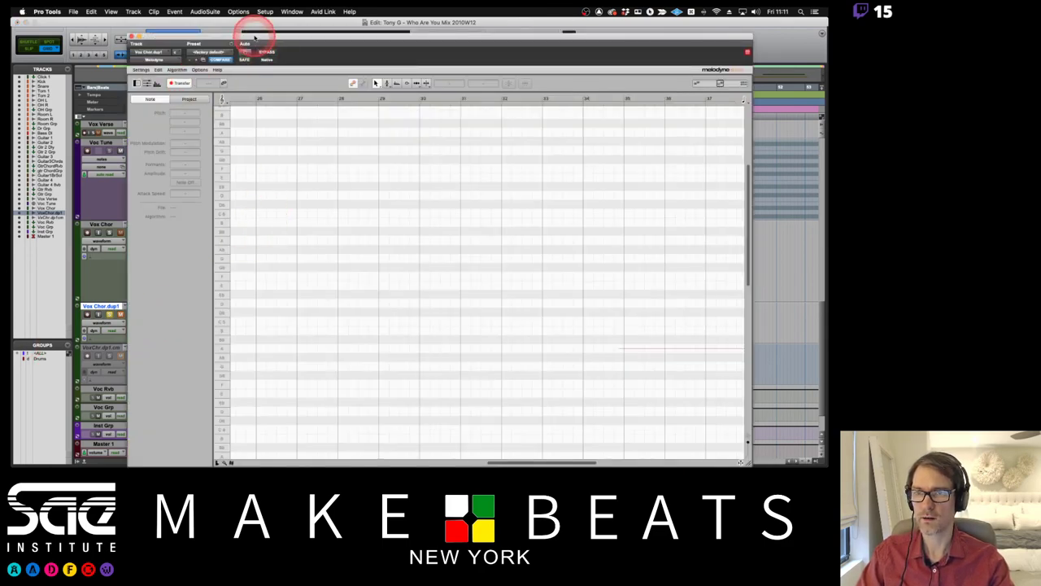
{"action": "left_click_drag", "start_coordinate": [255, 37], "coordinate": [256, 349]}
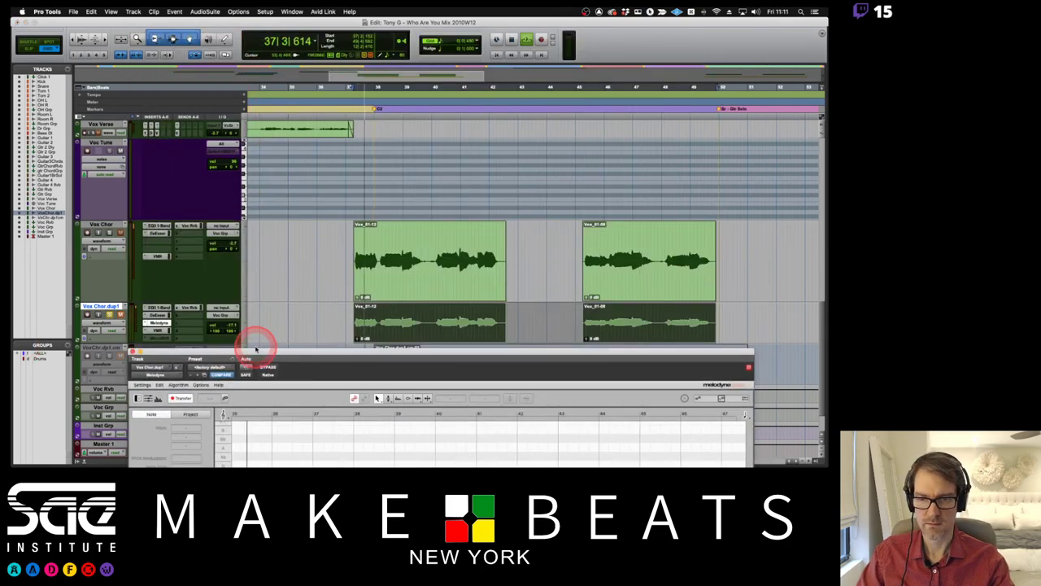
{"action": "left_click", "coordinate": [110, 315]}
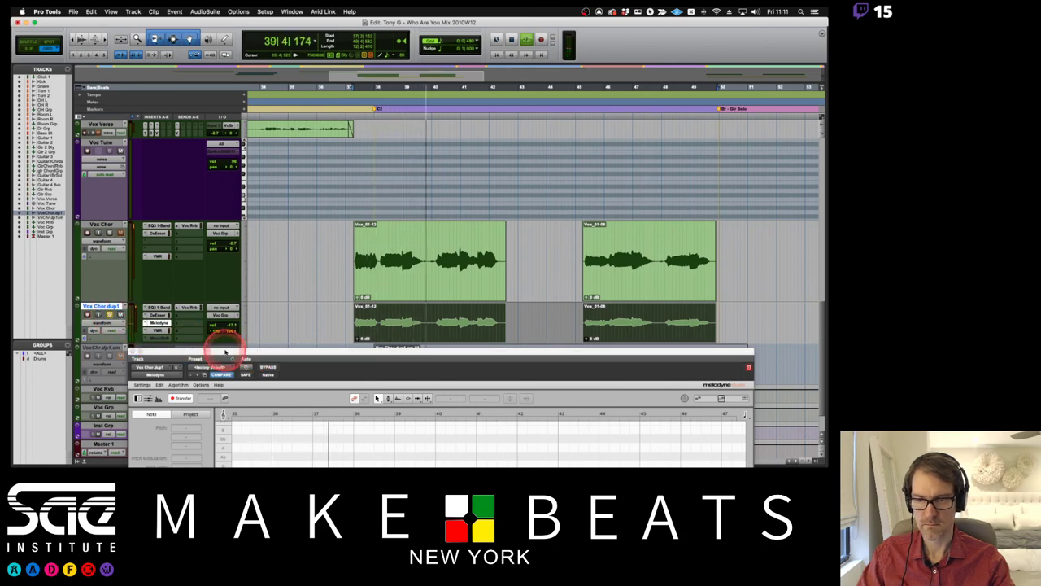
{"action": "left_click_drag", "start_coordinate": [221, 355], "coordinate": [250, 362]}
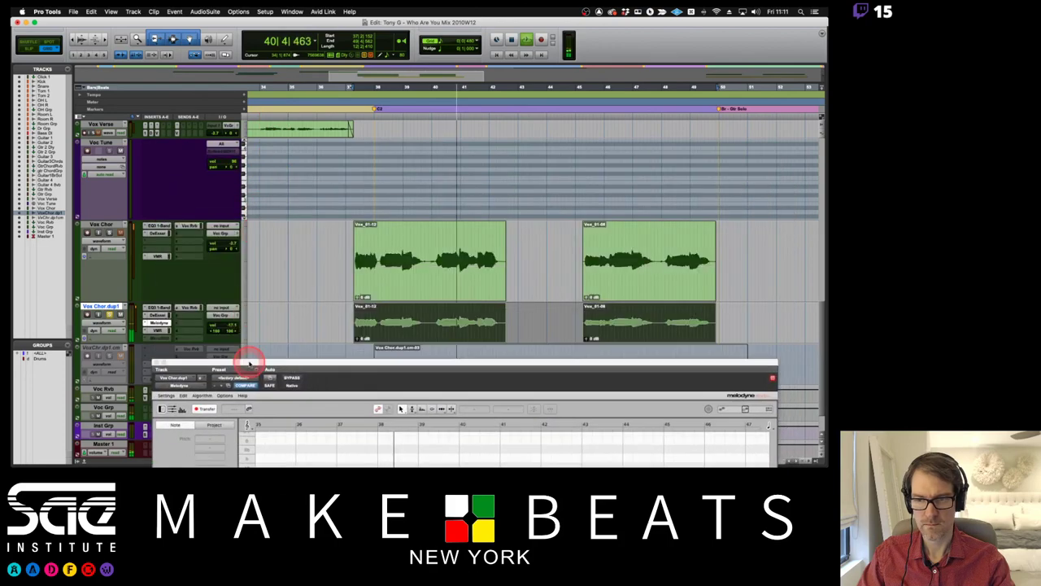
{"action": "left_click", "coordinate": [120, 314]}
{"action": "left_click_drag", "start_coordinate": [319, 361], "coordinate": [345, 365]}
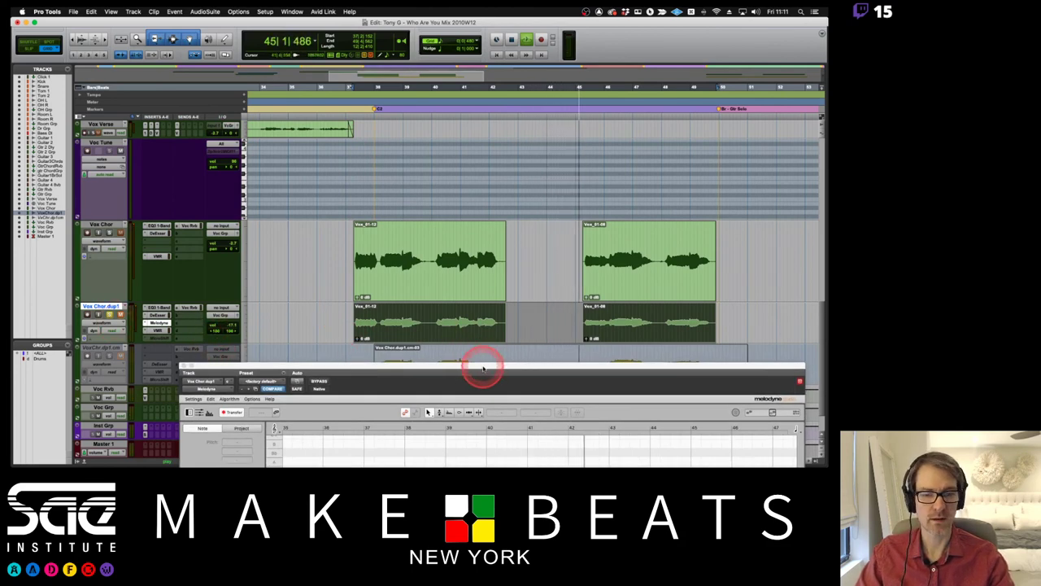
{"action": "left_click_drag", "start_coordinate": [481, 365], "coordinate": [432, 378]}
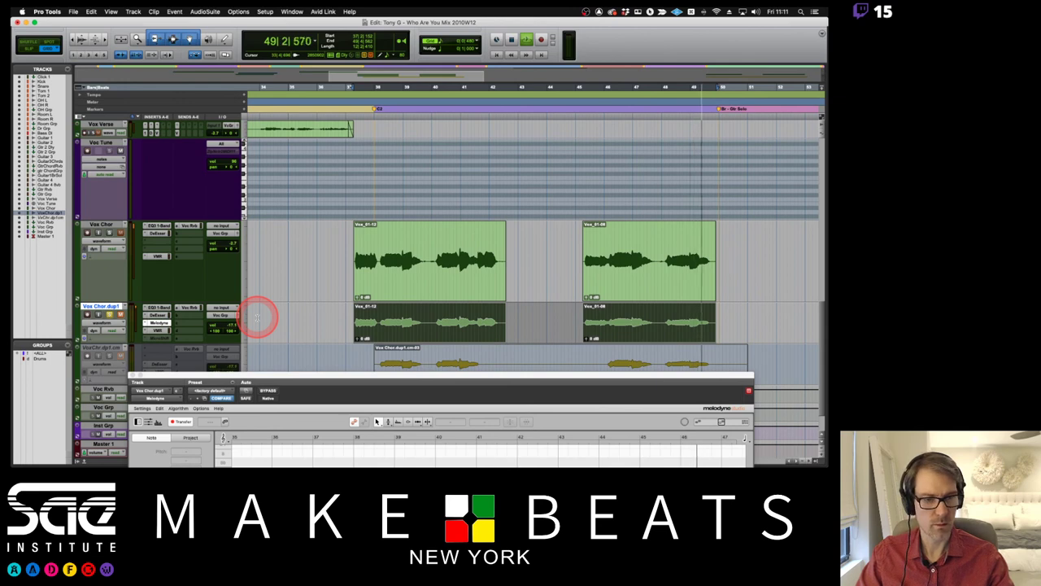
{"action": "key", "text": "space"}
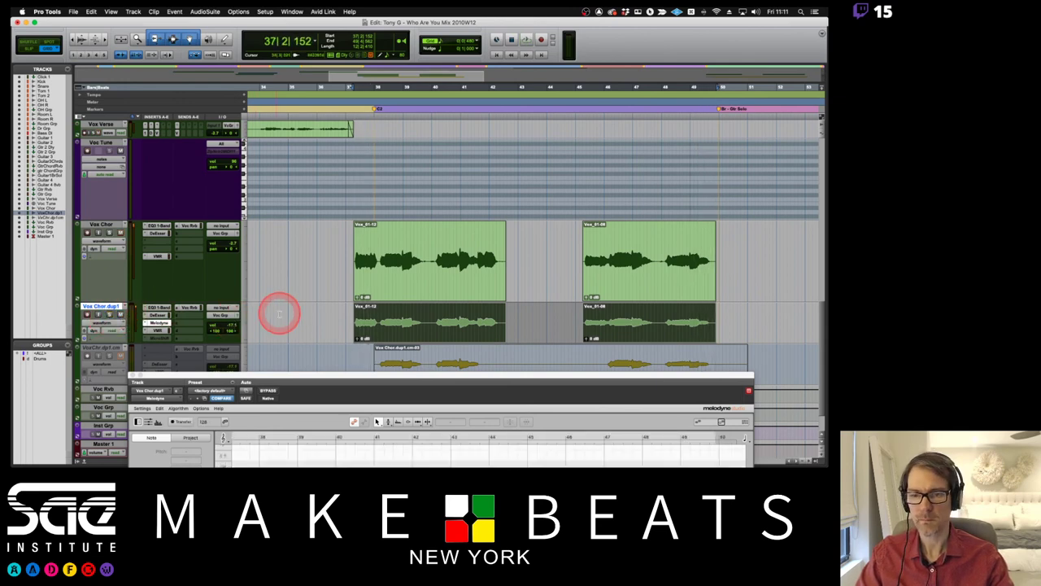
{"action": "left_click", "coordinate": [340, 317]}
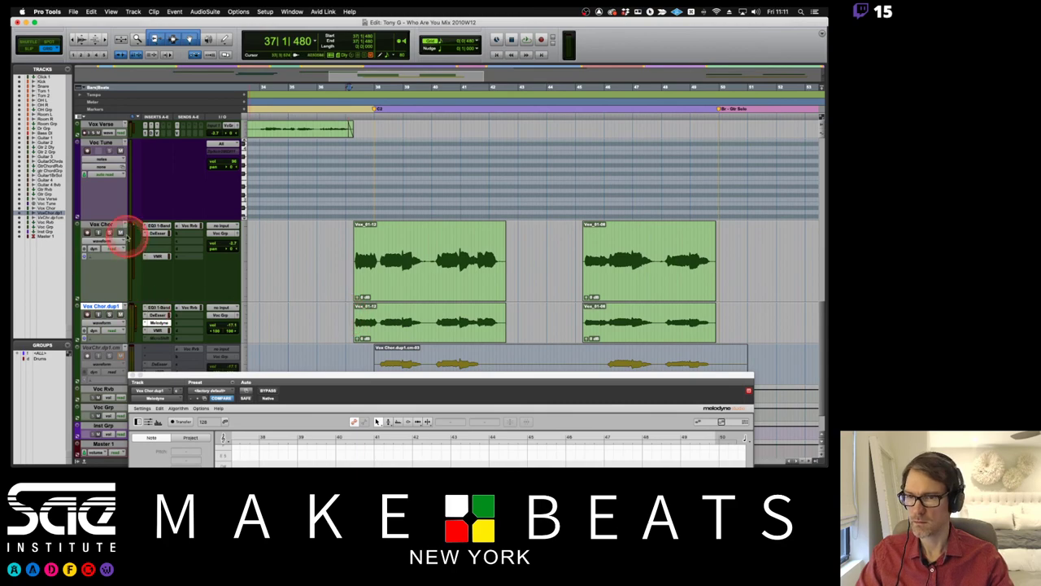
{"action": "left_click_drag", "start_coordinate": [374, 377], "coordinate": [539, 197]}
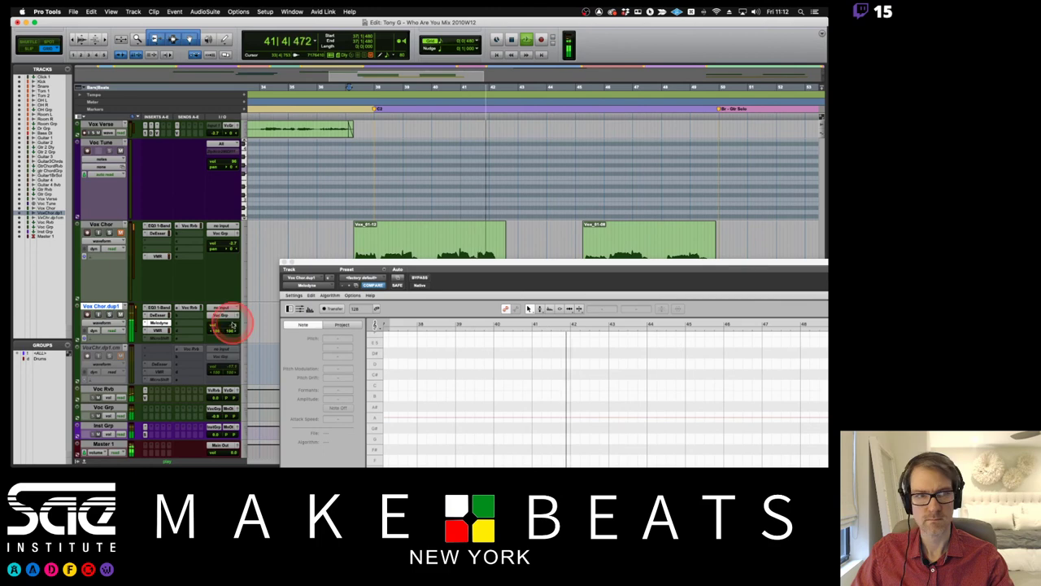
{"action": "key", "text": "space"}
{"action": "left_click_drag", "start_coordinate": [344, 264], "coordinate": [254, 23]}
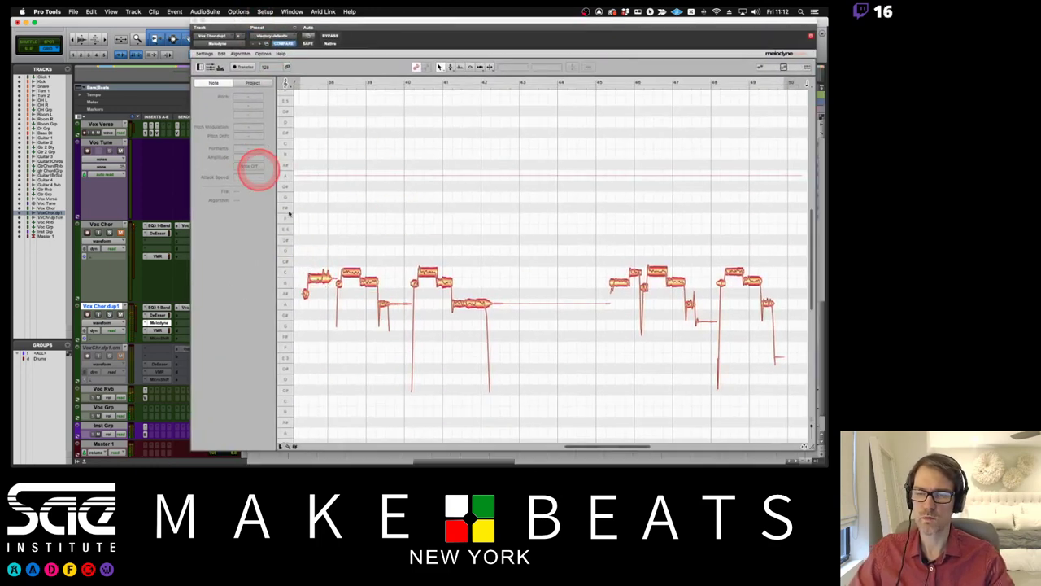
Select the first note blob of the duplicated chorus and delete it.
{"action": "scroll", "coordinate": [352, 216], "scroll_direction": "left", "scroll_amount": 2}
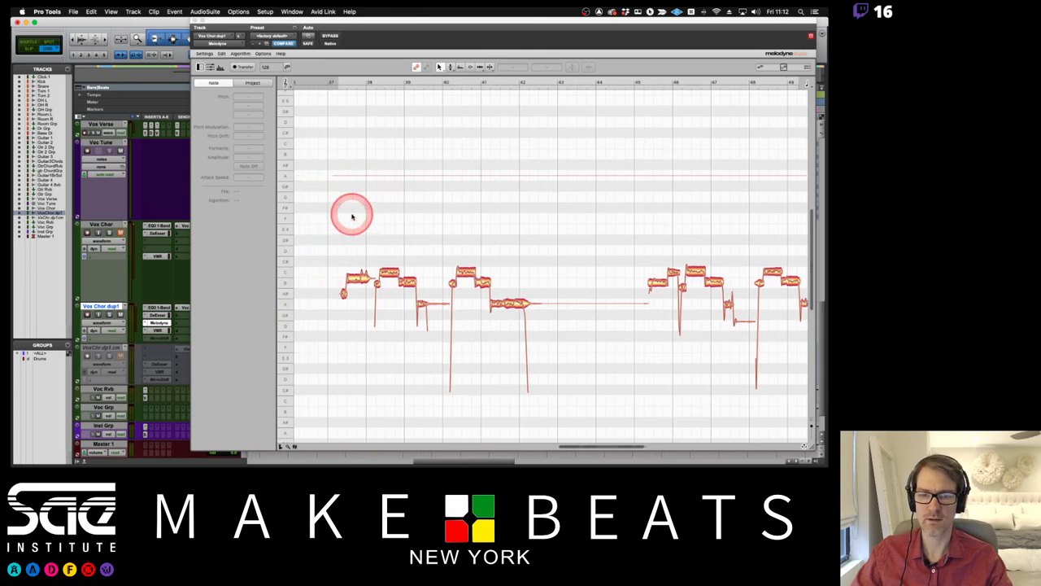
{"action": "key", "text": "space"}
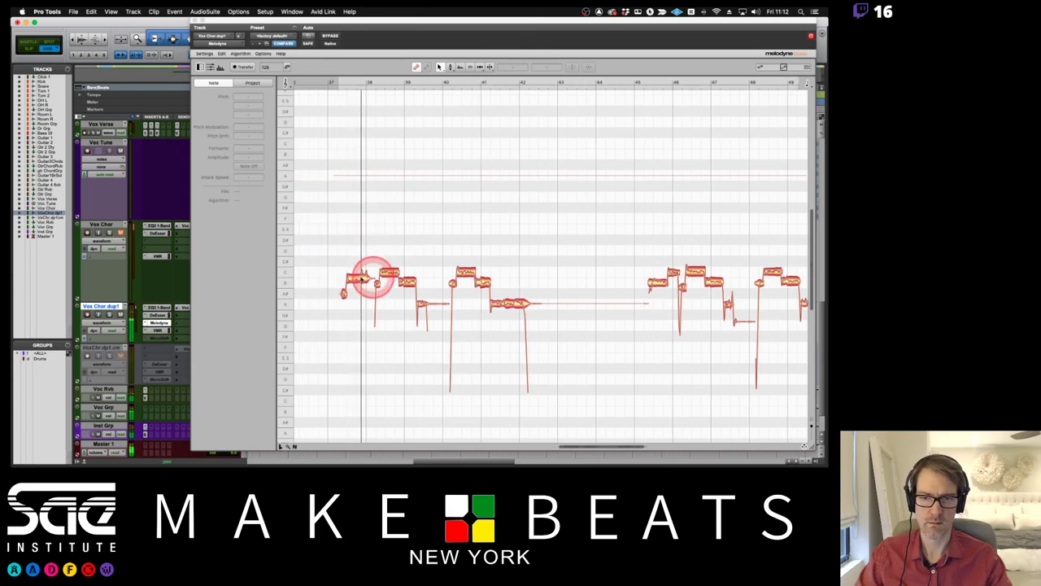
{"action": "left_click_drag", "start_coordinate": [337, 265], "coordinate": [364, 313]}
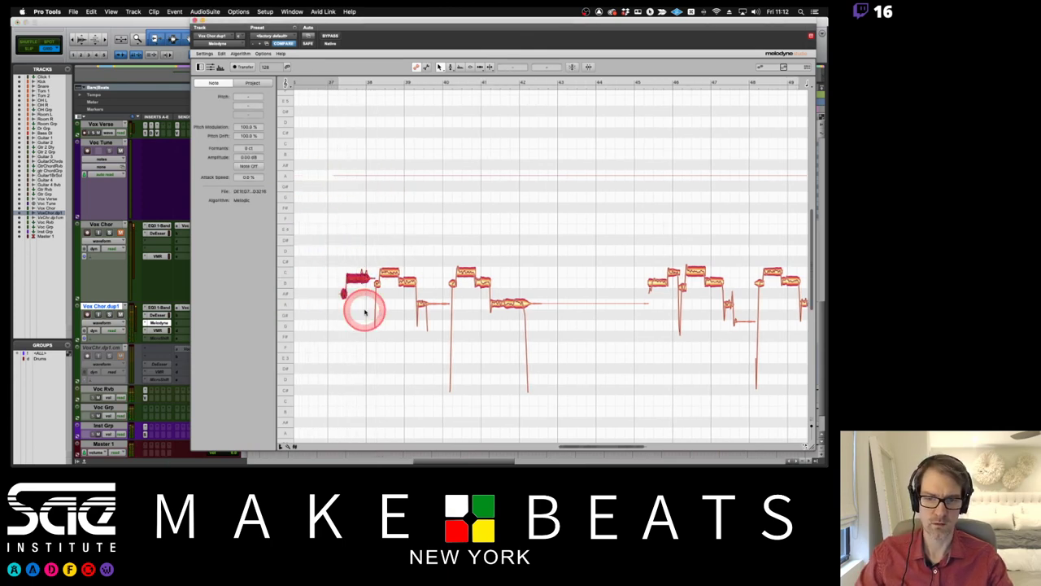
{"action": "left_click", "coordinate": [458, 67]}
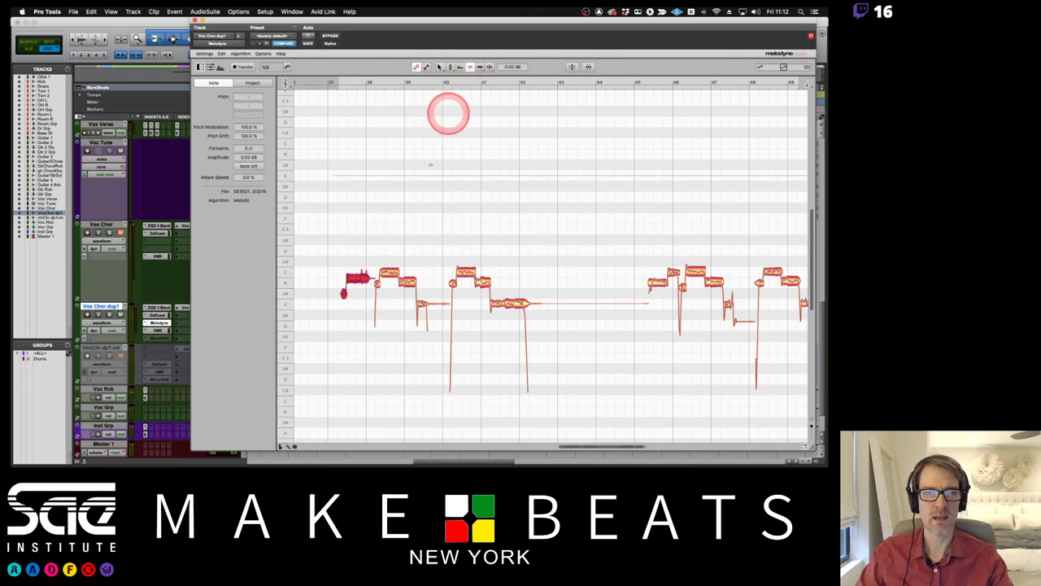
{"action": "key", "text": "Delete"}
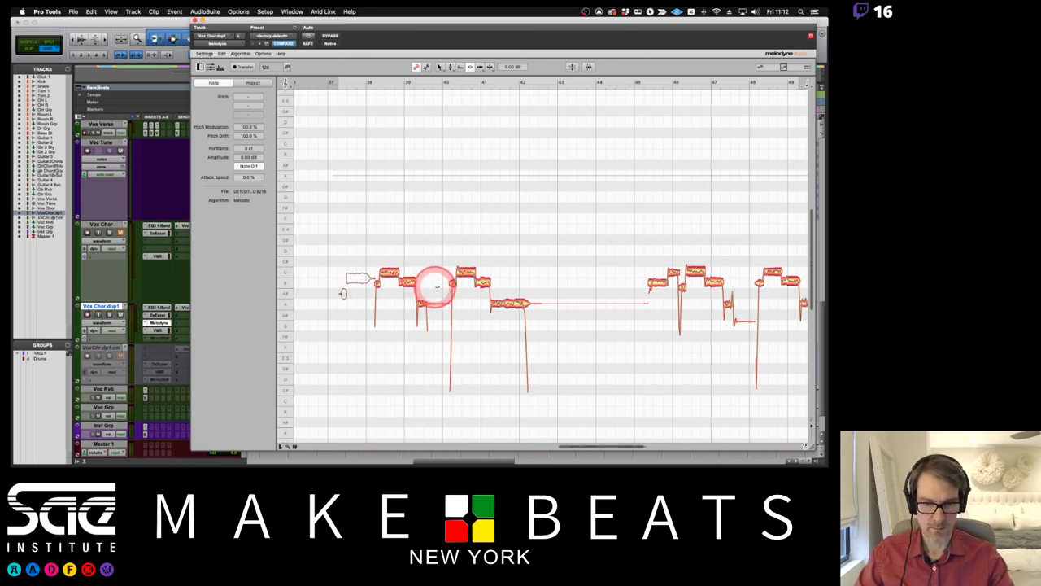
Switch to the Zoom tool and zoom in on the notes around bars 38–42.
{"action": "scroll", "coordinate": [437, 287], "scroll_direction": "down", "scroll_amount": 3}
{"action": "right_click", "coordinate": [432, 284]}
{"action": "left_click", "coordinate": [459, 285]}
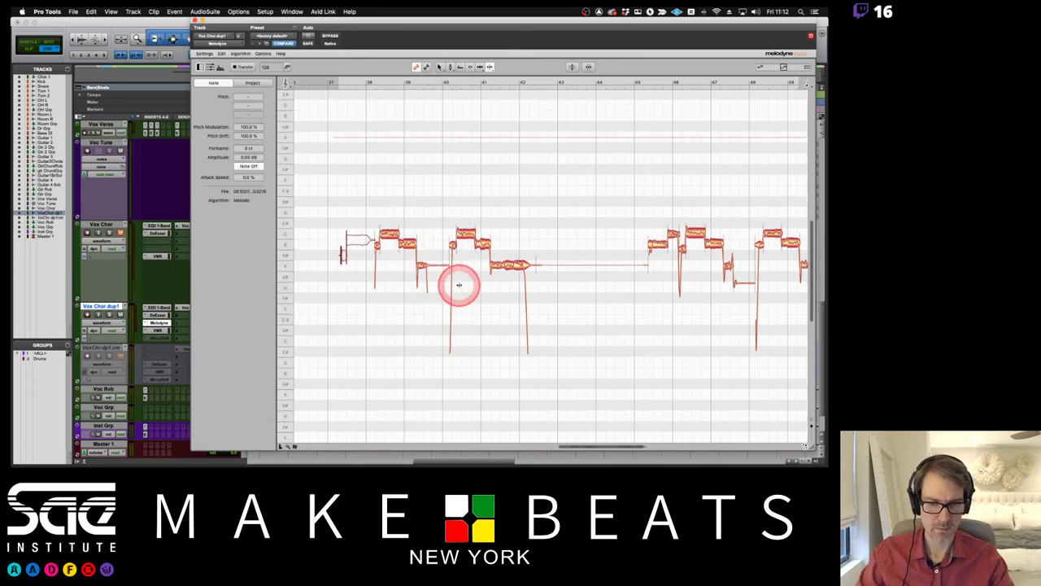
{"action": "right_click", "coordinate": [426, 284]}
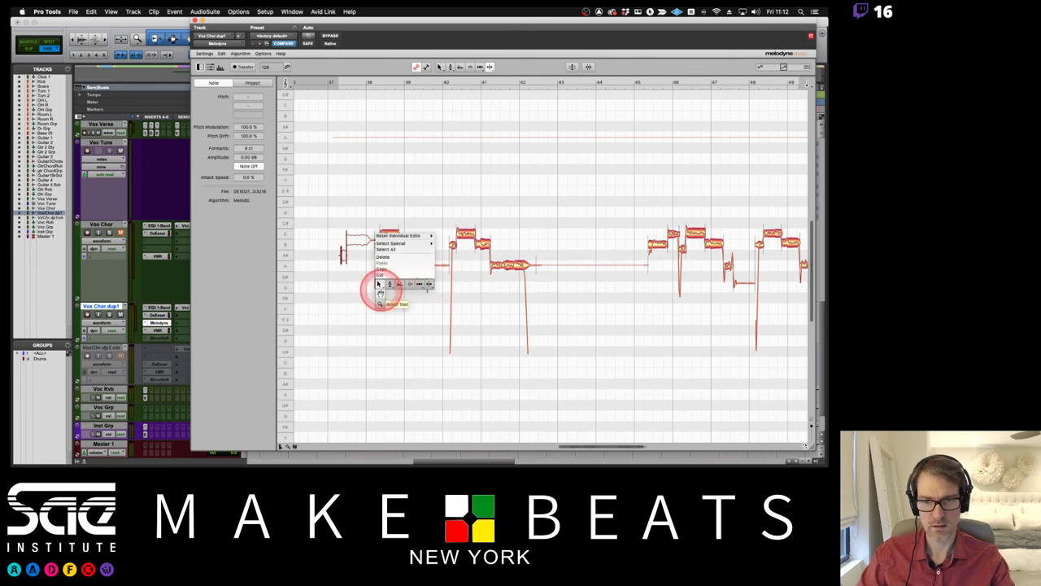
{"action": "left_click", "coordinate": [382, 287]}
{"action": "left_click_drag", "start_coordinate": [379, 303], "coordinate": [403, 267]}
{"action": "left_click_drag", "start_coordinate": [480, 272], "coordinate": [491, 304]}
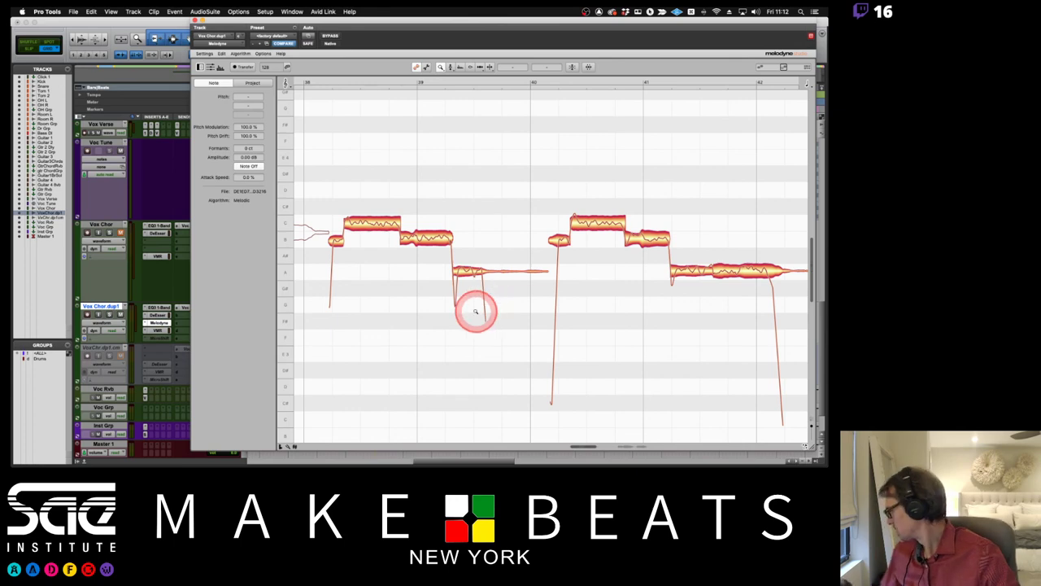
{"action": "right_click", "coordinate": [525, 299]}
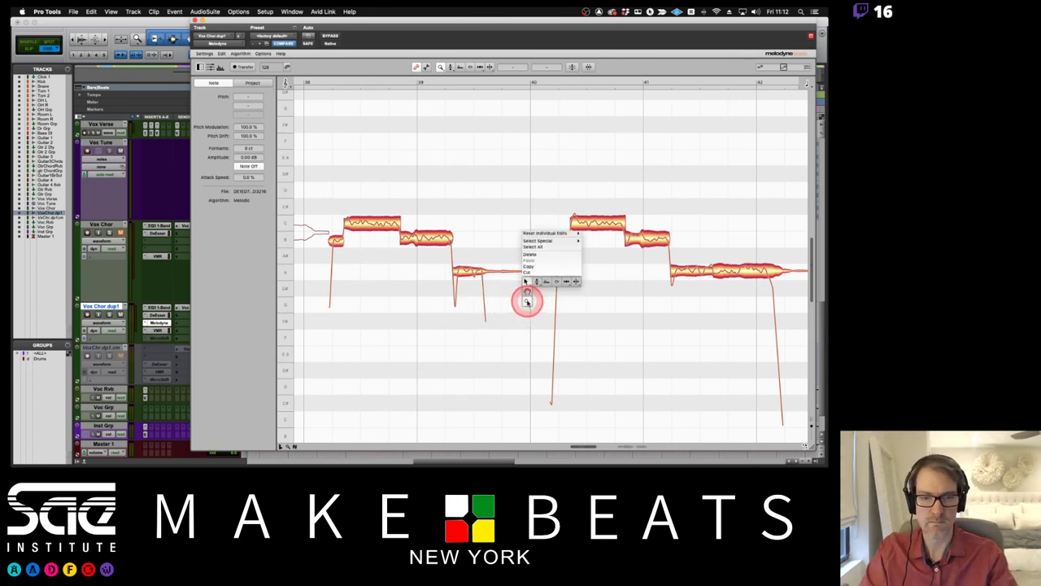
{"action": "left_click", "coordinate": [575, 283]}
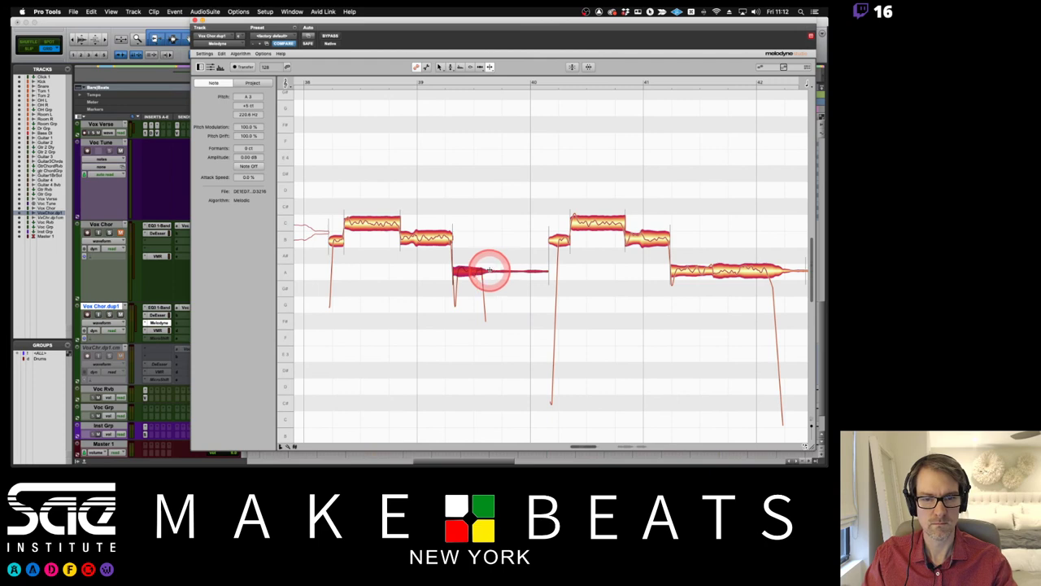
{"action": "left_click", "coordinate": [489, 271]}
{"action": "right_click", "coordinate": [507, 320]}
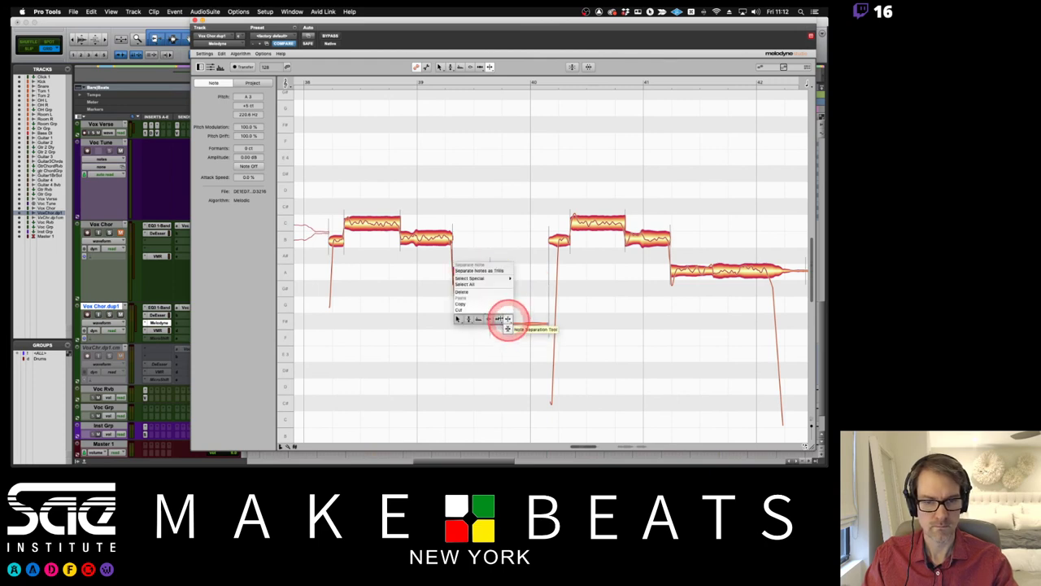
{"action": "left_click", "coordinate": [488, 319]}
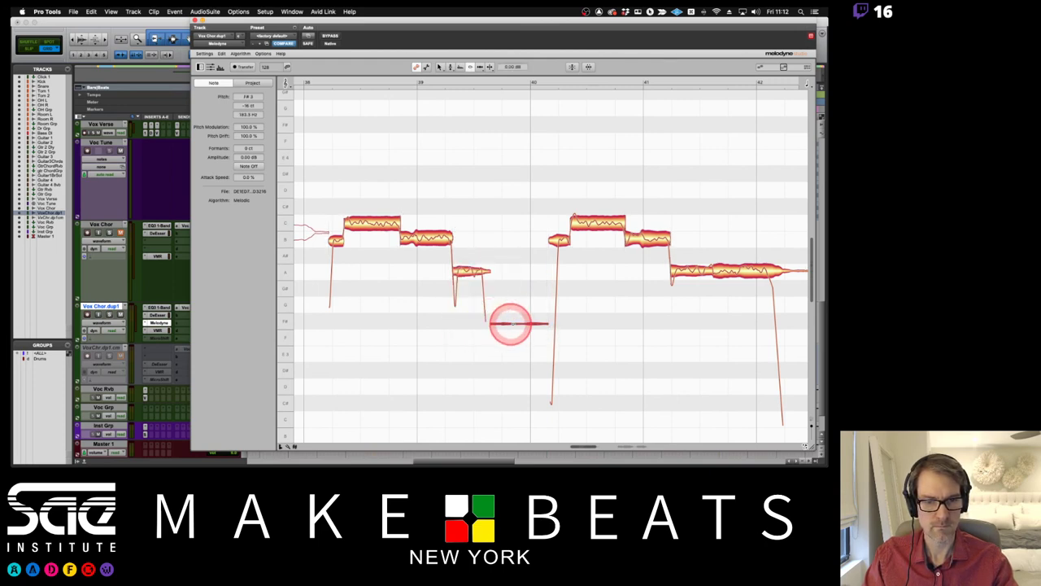
{"action": "scroll", "coordinate": [544, 301], "scroll_direction": "right", "scroll_amount": 5}
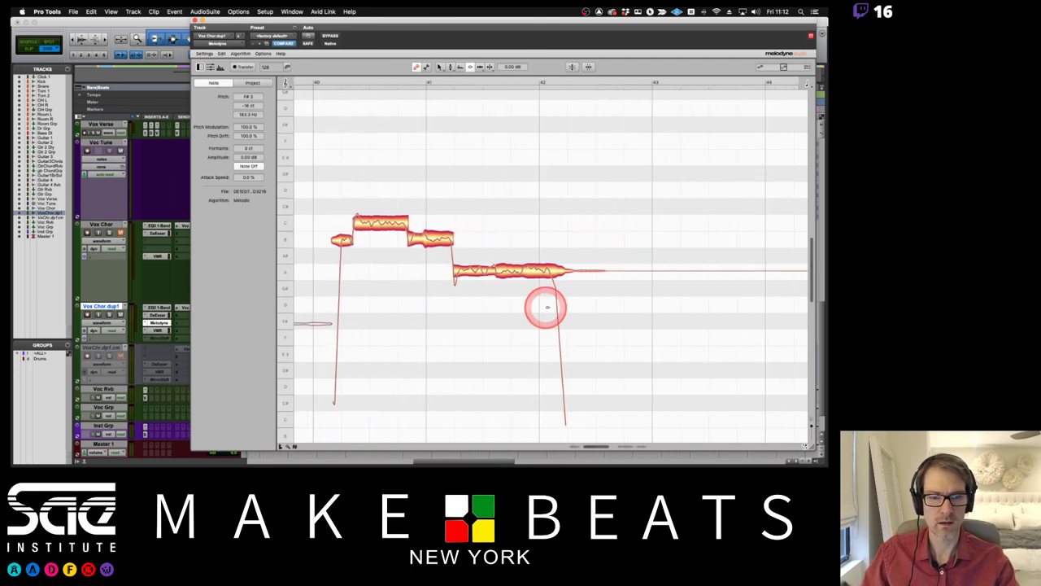
{"action": "scroll", "coordinate": [544, 302], "scroll_direction": "left", "scroll_amount": 3}
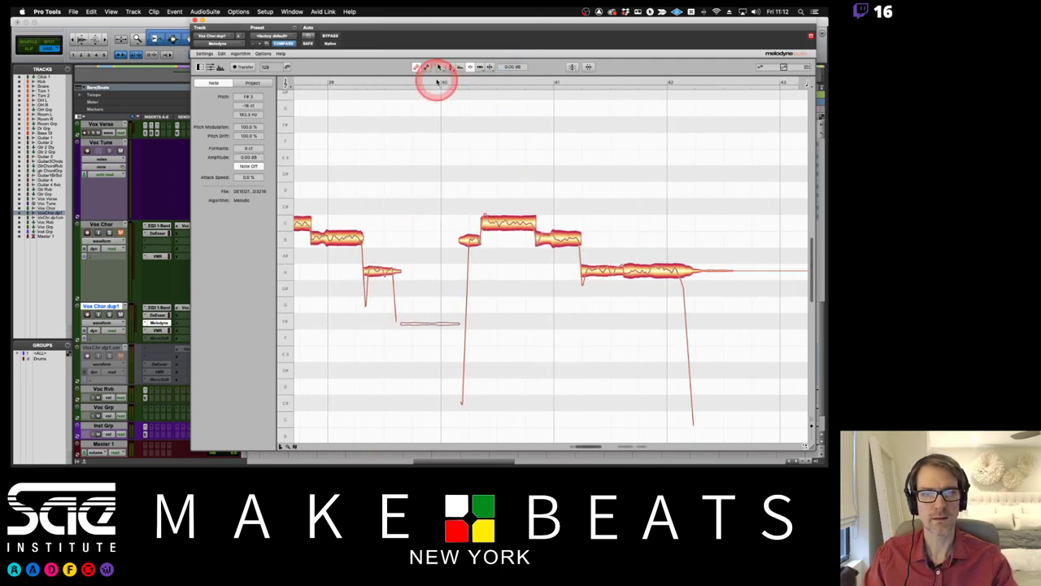
{"action": "left_click", "coordinate": [436, 81]}
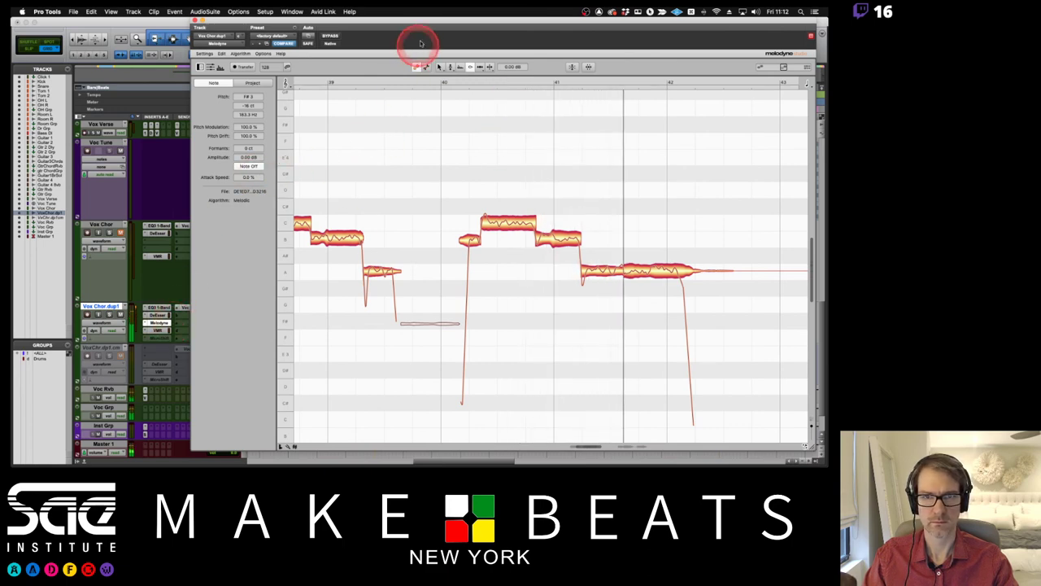
{"action": "left_click_drag", "start_coordinate": [425, 21], "coordinate": [447, 26]}
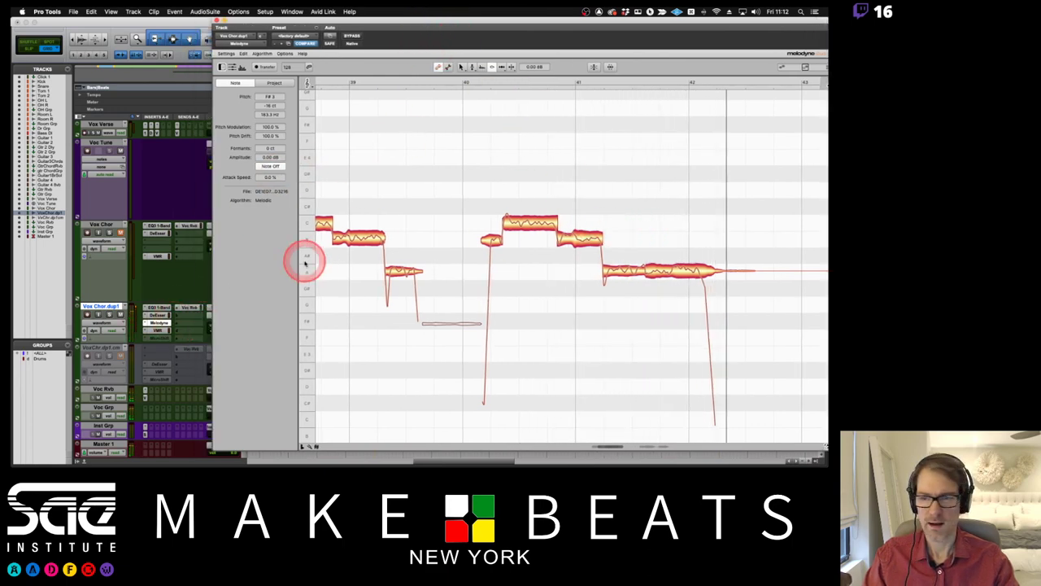
Adjust the Vox Chor.dup1 track volume with the pitch editor moved aside, then restore it.
{"action": "left_click_drag", "start_coordinate": [328, 24], "coordinate": [416, 24]}
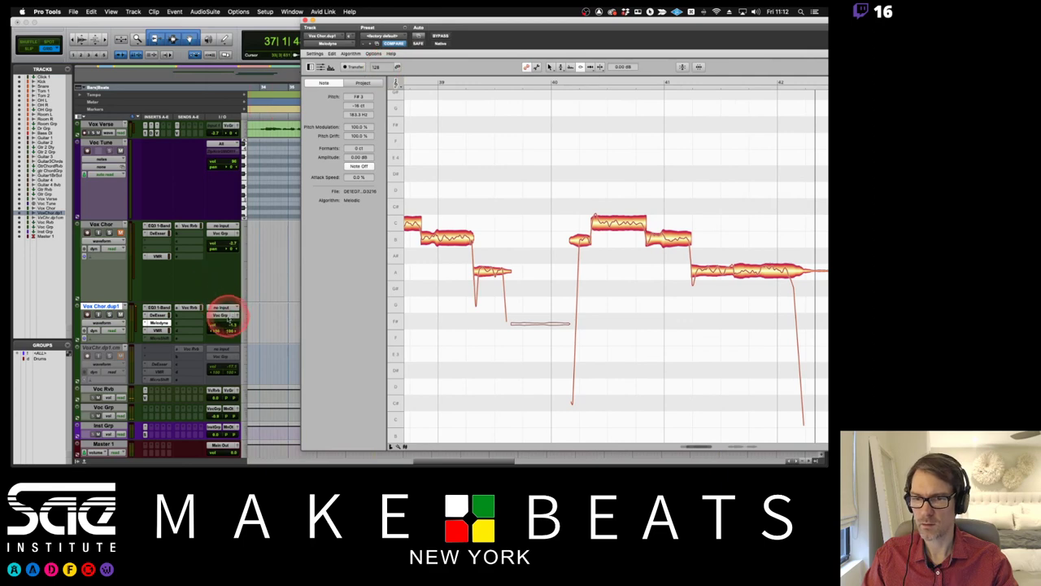
{"action": "left_click", "coordinate": [231, 327]}
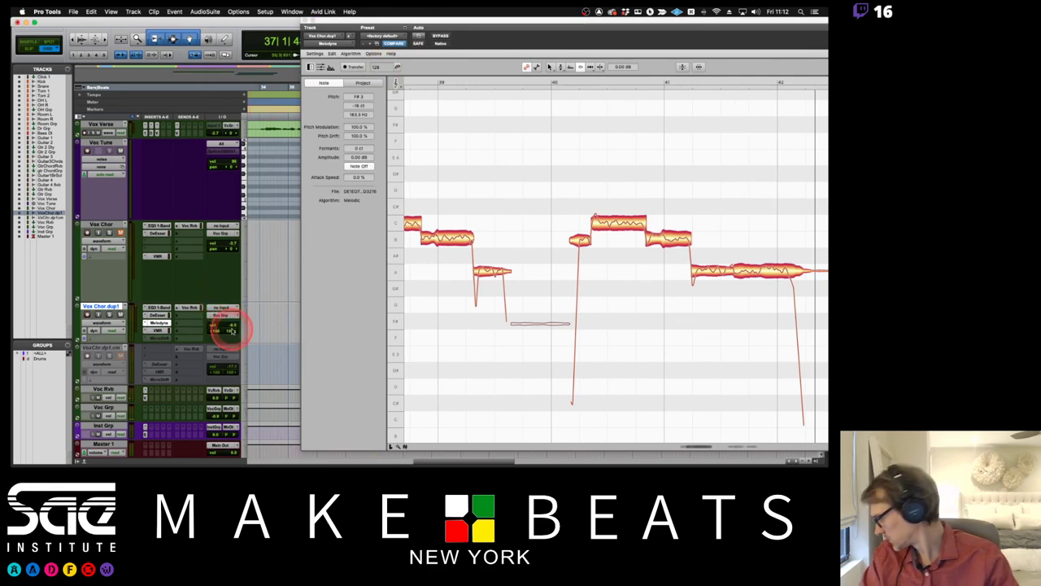
{"action": "left_click_drag", "start_coordinate": [467, 23], "coordinate": [321, 23]}
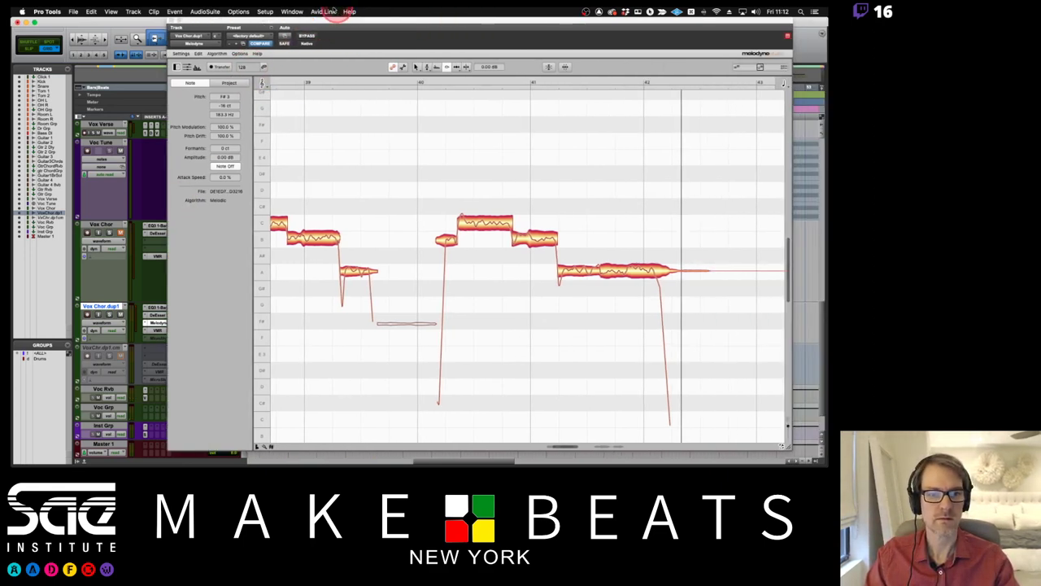
{"action": "left_click", "coordinate": [522, 139]}
Split the sustained A note near bar 41 and mute its tail, auditioning from bar 40.
{"action": "right_click", "coordinate": [602, 248]}
{"action": "left_click", "coordinate": [613, 248]}
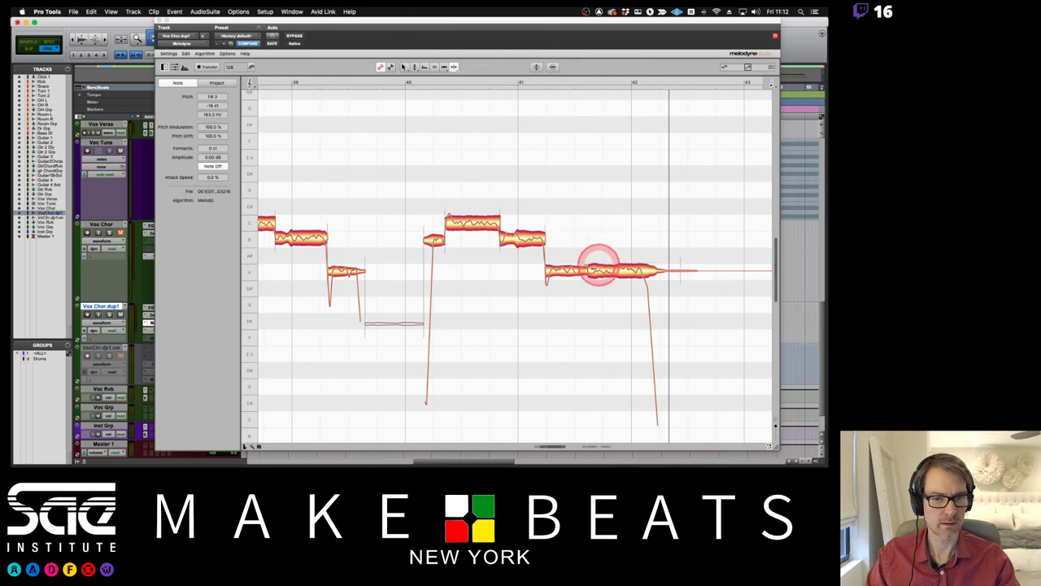
{"action": "left_click", "coordinate": [587, 270]}
{"action": "right_click", "coordinate": [585, 271]}
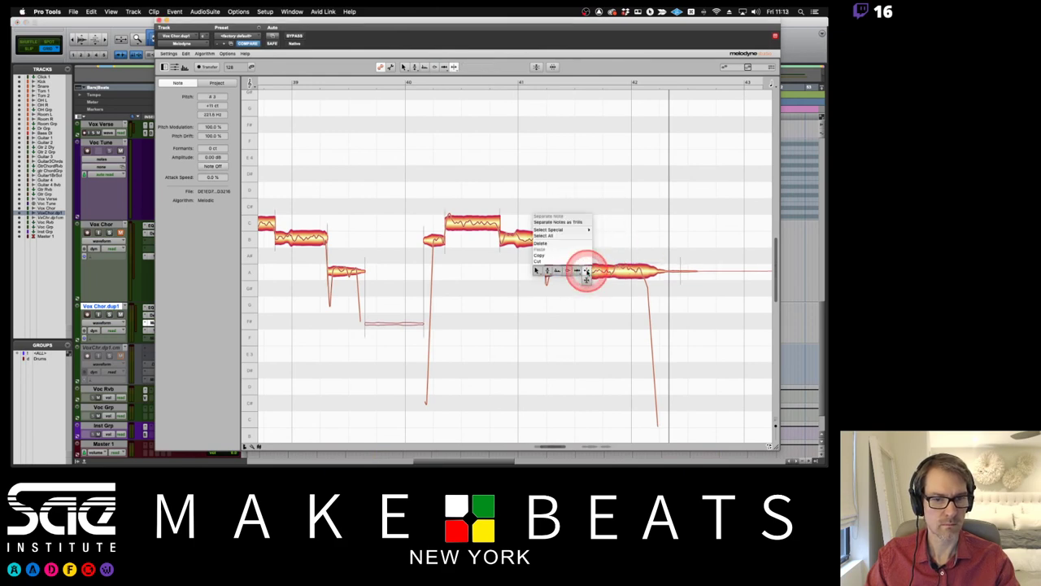
{"action": "left_click", "coordinate": [545, 277]}
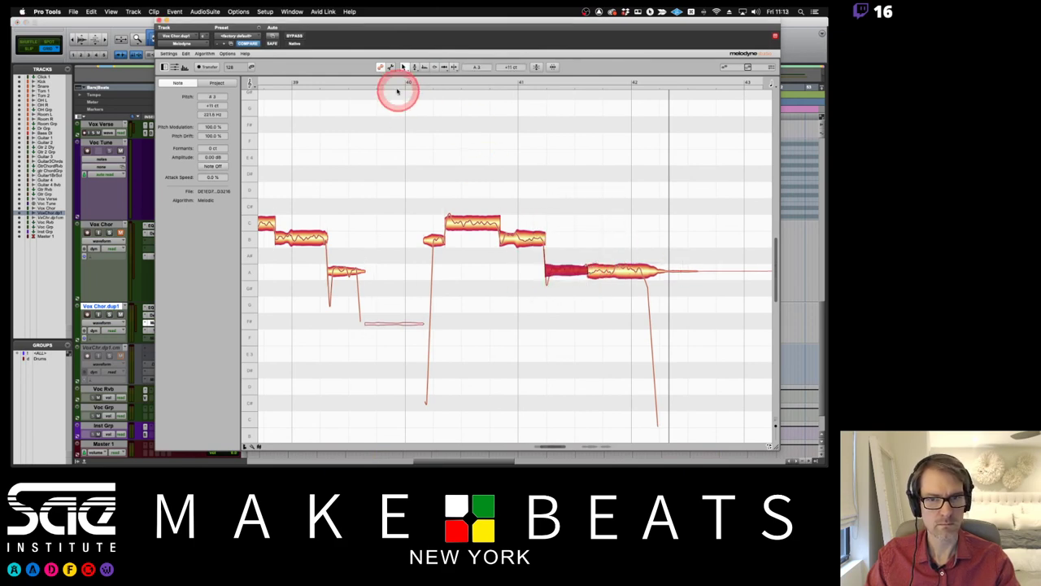
{"action": "left_click", "coordinate": [413, 83]}
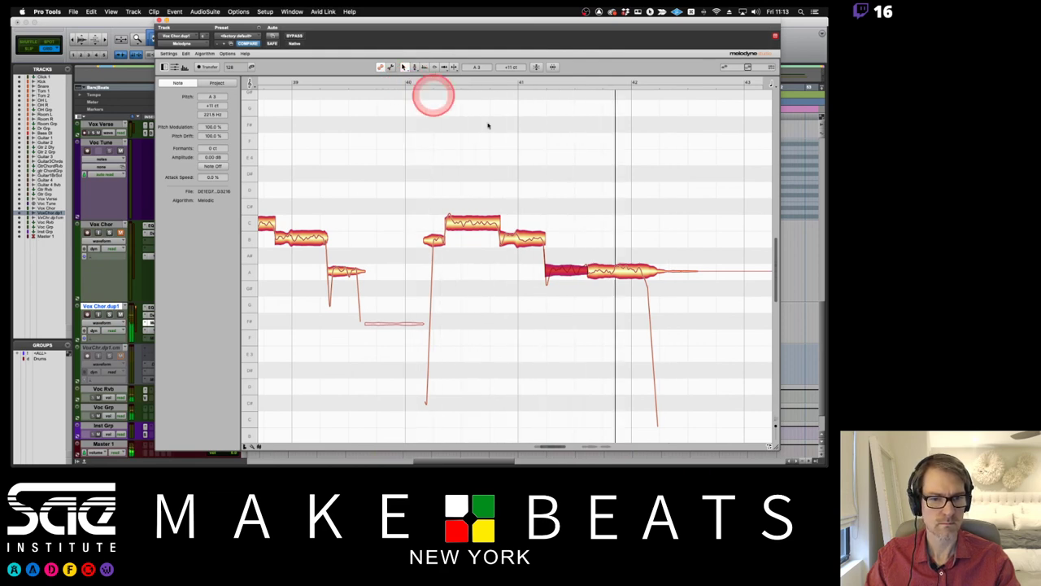
{"action": "key", "text": "space"}
{"action": "right_click", "coordinate": [618, 271]}
{"action": "left_click", "coordinate": [643, 267]}
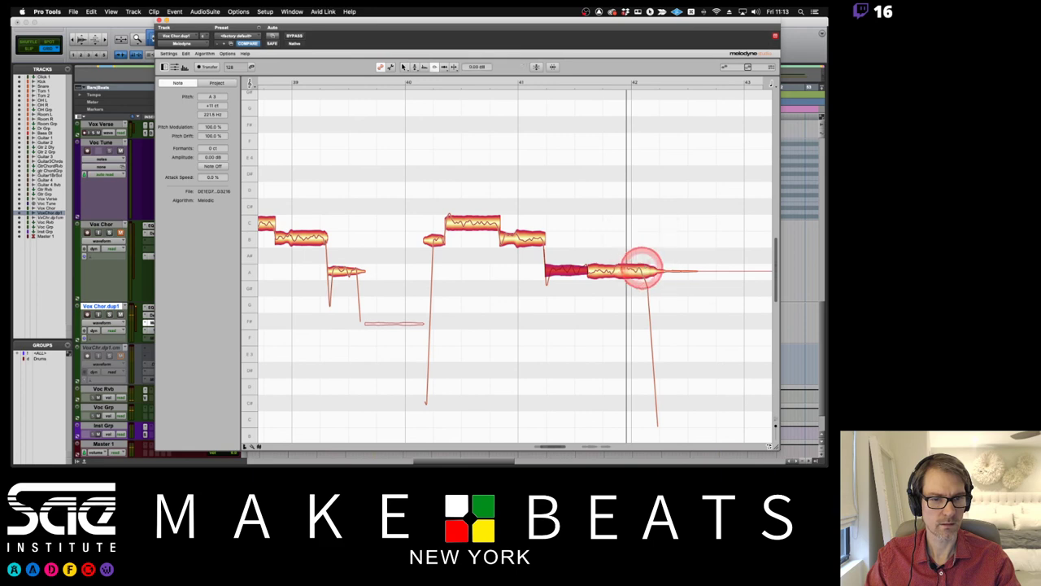
{"action": "double_click", "coordinate": [638, 270]}
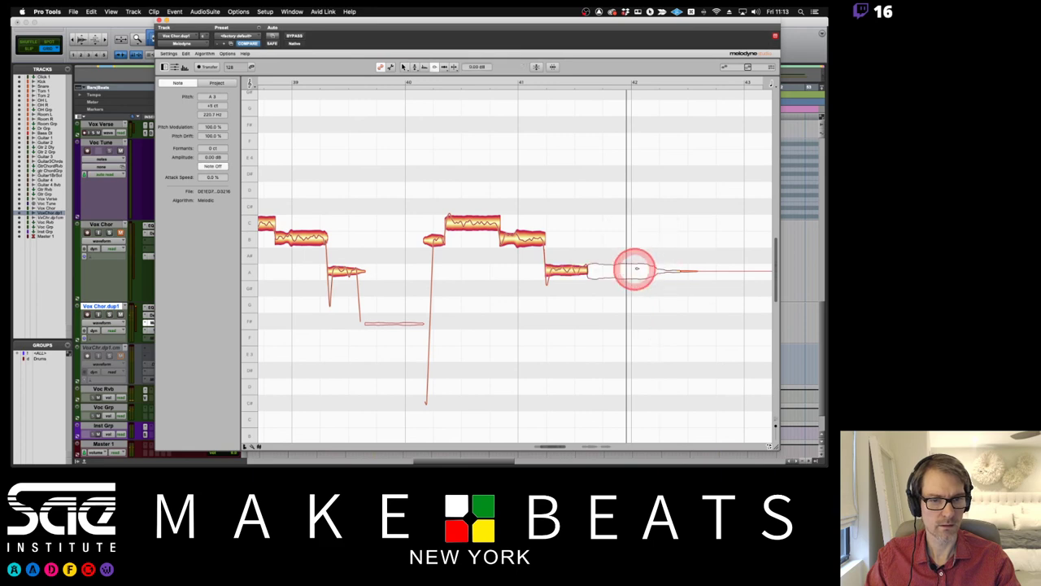
{"action": "left_click", "coordinate": [448, 83]}
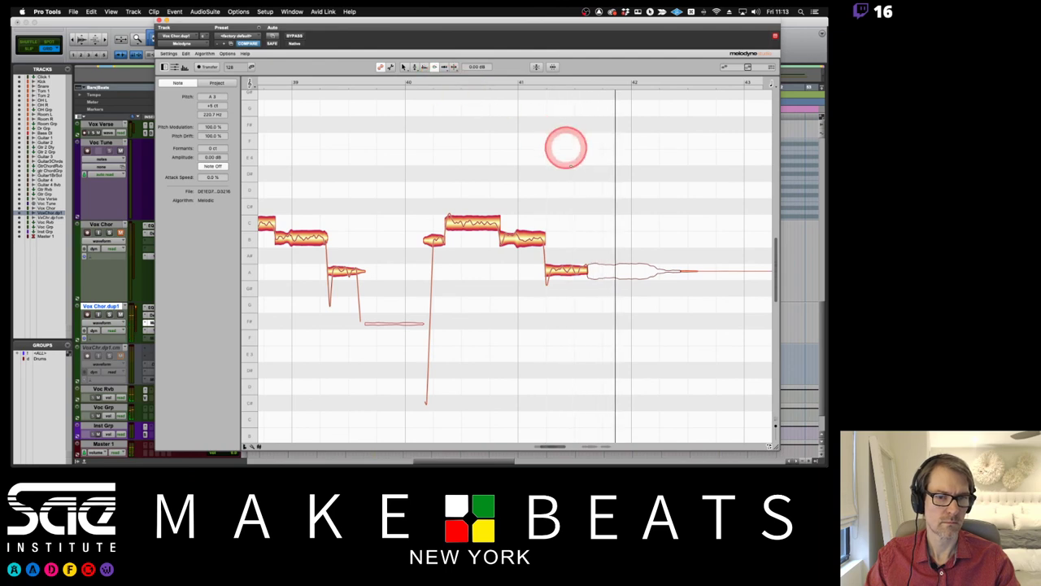
Split the A note again before its muted tail and audition from bar 41.
{"action": "right_click", "coordinate": [585, 255]}
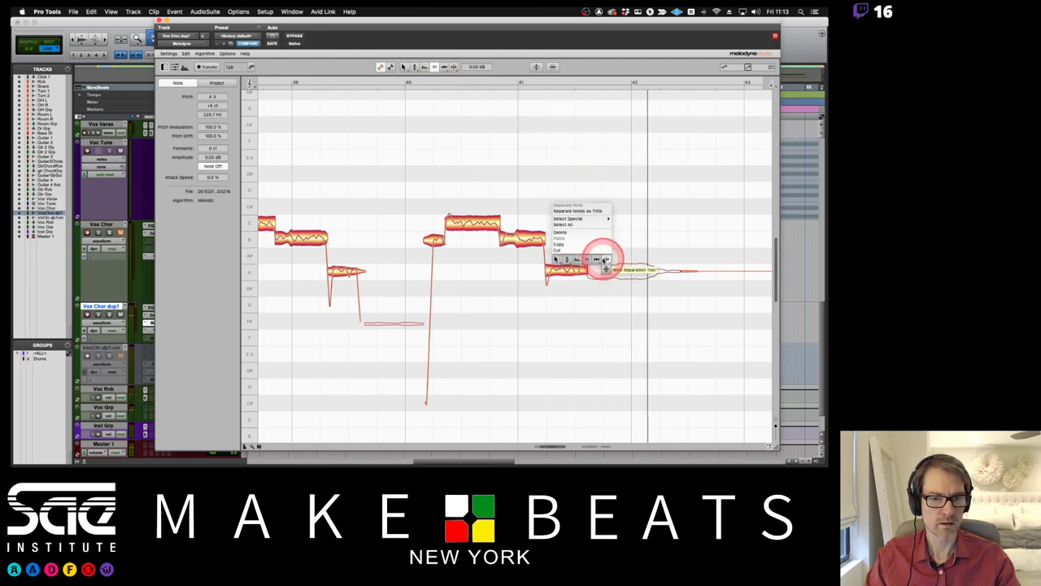
{"action": "left_click", "coordinate": [577, 268]}
{"action": "left_click", "coordinate": [575, 269]}
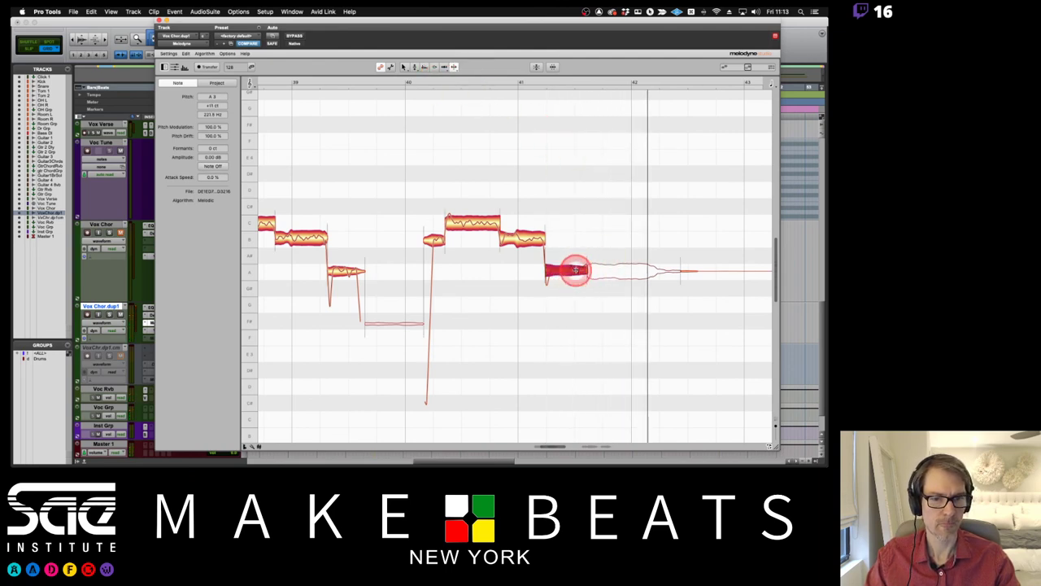
{"action": "right_click", "coordinate": [578, 268]}
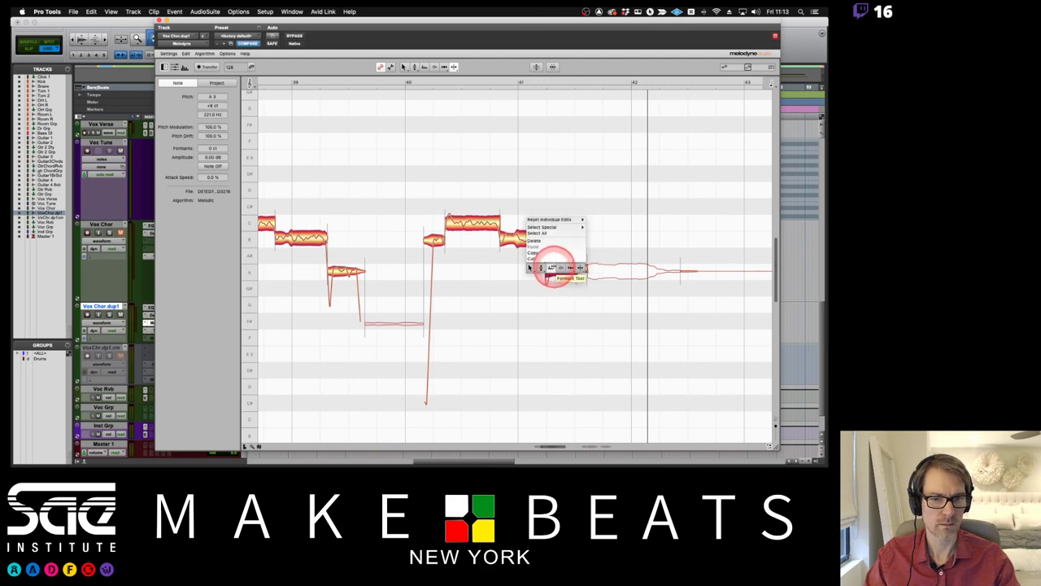
{"action": "left_click", "coordinate": [559, 277]}
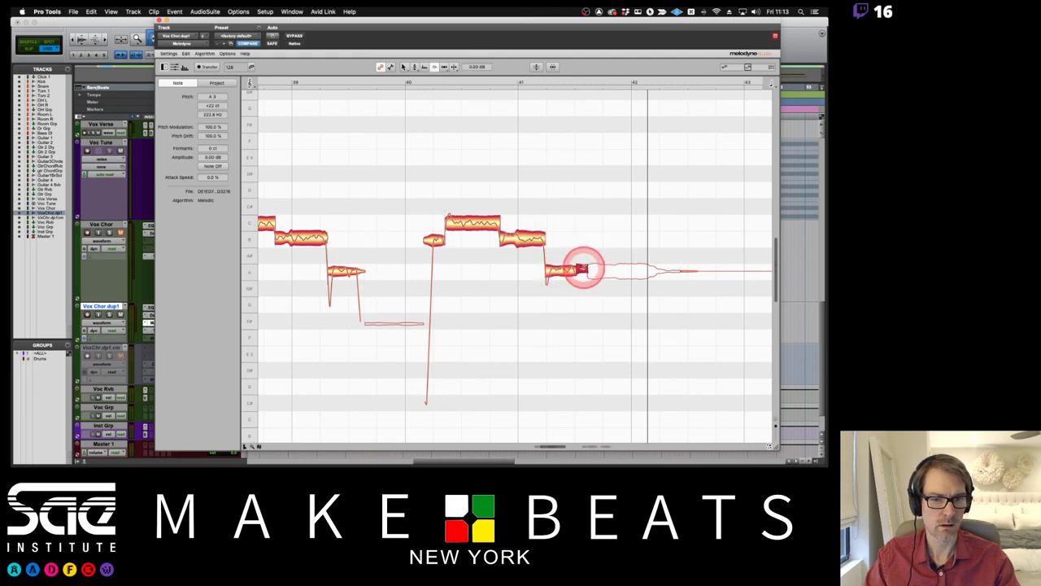
{"action": "left_click", "coordinate": [510, 81]}
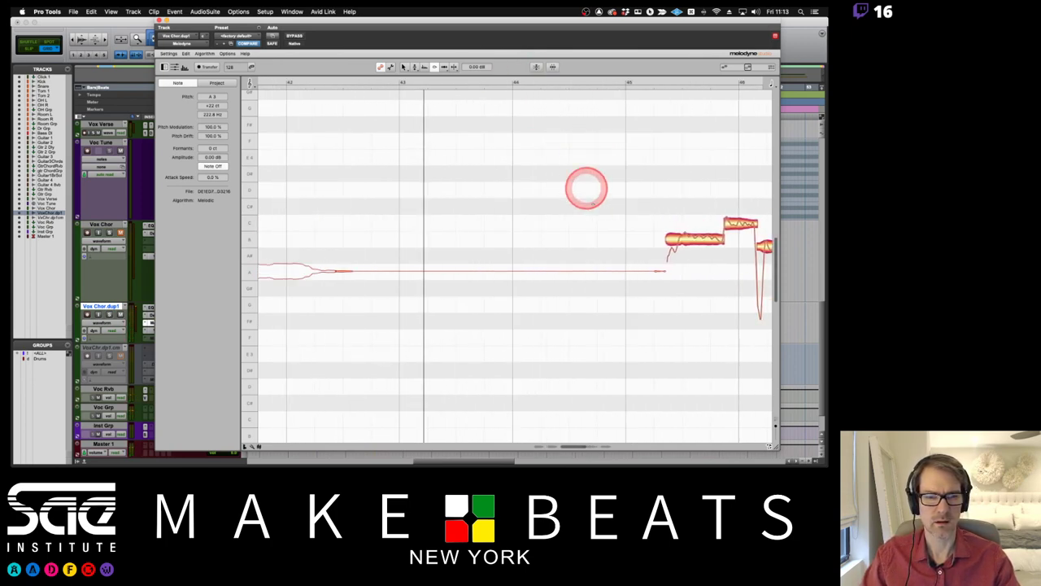
Work on the note after bar 45 with the split and volume tools, auditioning from bar 46.
{"action": "right_click", "coordinate": [340, 267]}
{"action": "left_click", "coordinate": [342, 266]}
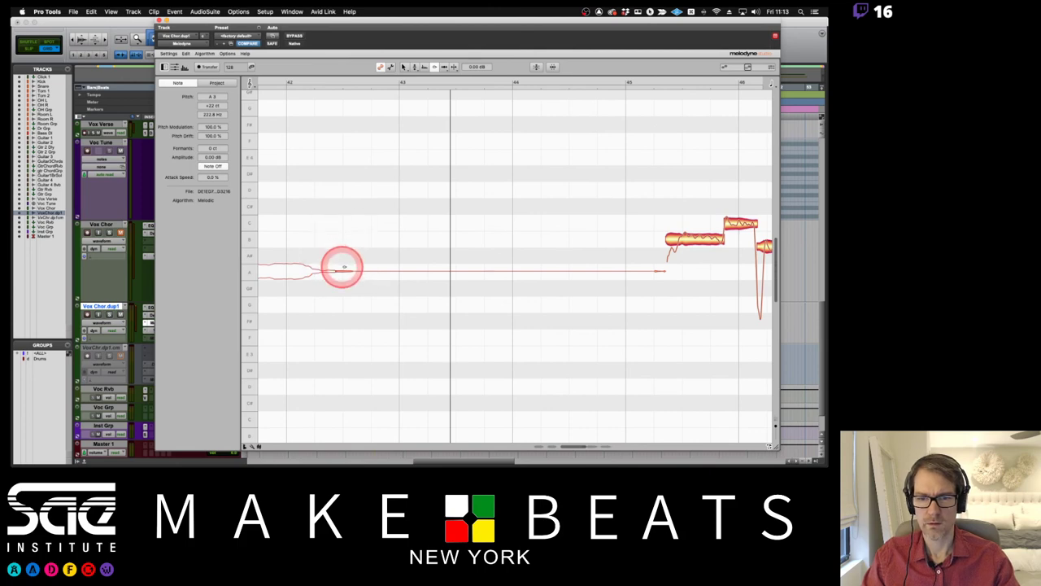
{"action": "right_click", "coordinate": [518, 242]}
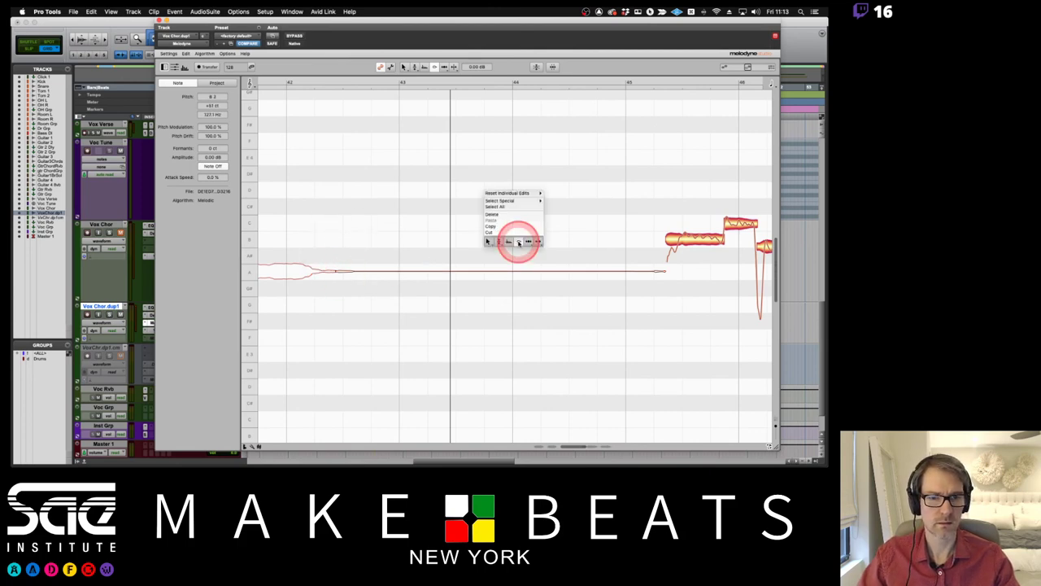
{"action": "left_click", "coordinate": [536, 241]}
{"action": "right_click", "coordinate": [677, 238]}
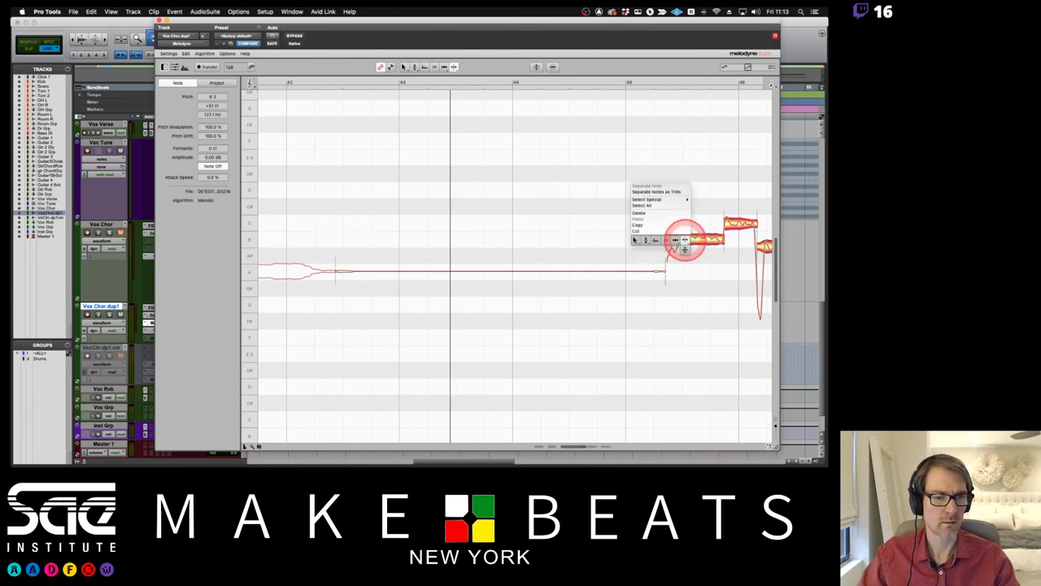
{"action": "left_click", "coordinate": [659, 239]}
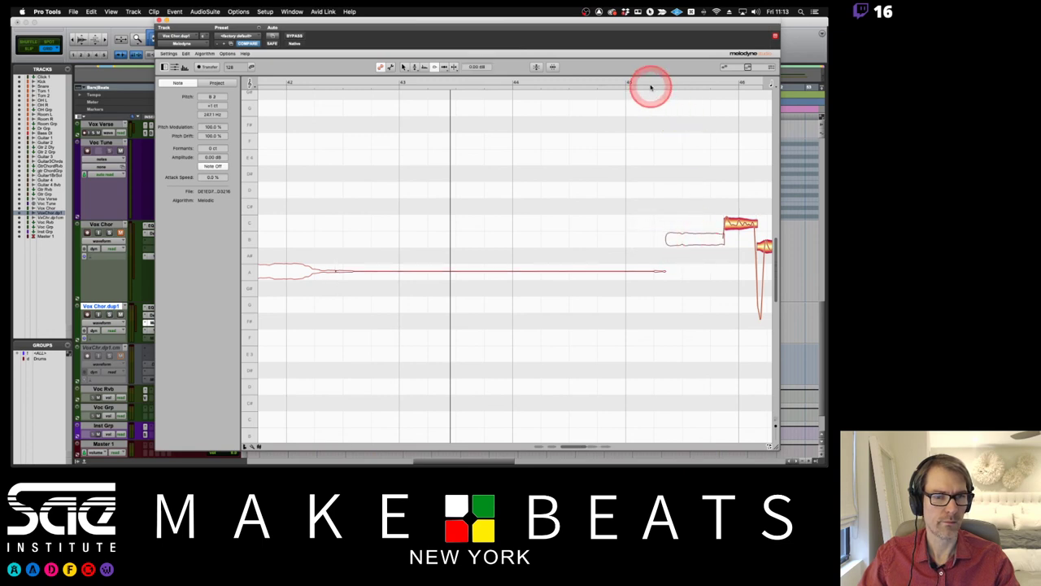
{"action": "left_click", "coordinate": [723, 86]}
{"action": "scroll", "coordinate": [650, 155], "scroll_direction": "right", "scroll_amount": 3}
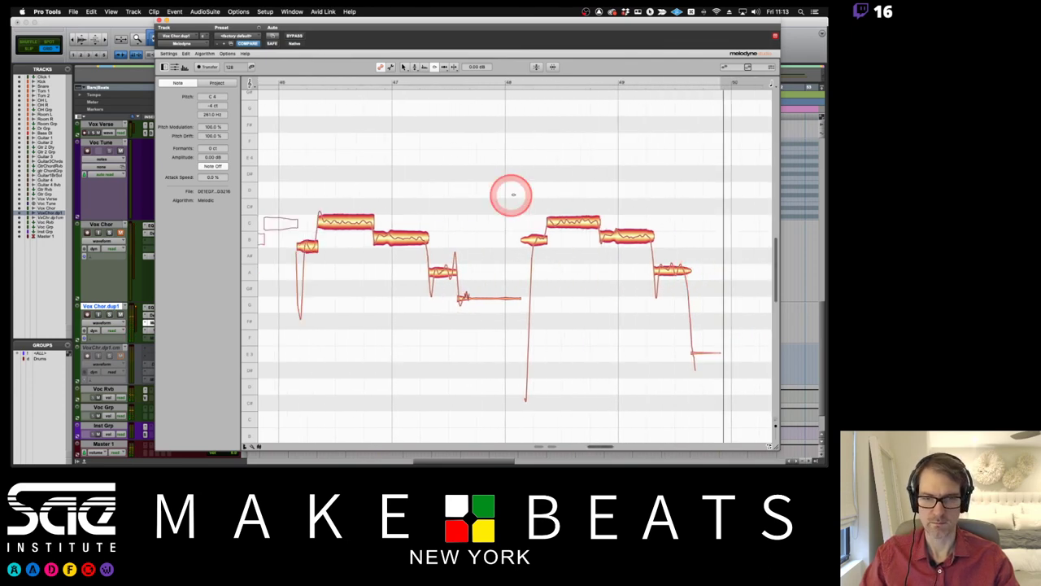
Zoom out to show the whole chorus passage.
{"action": "right_click", "coordinate": [496, 206]}
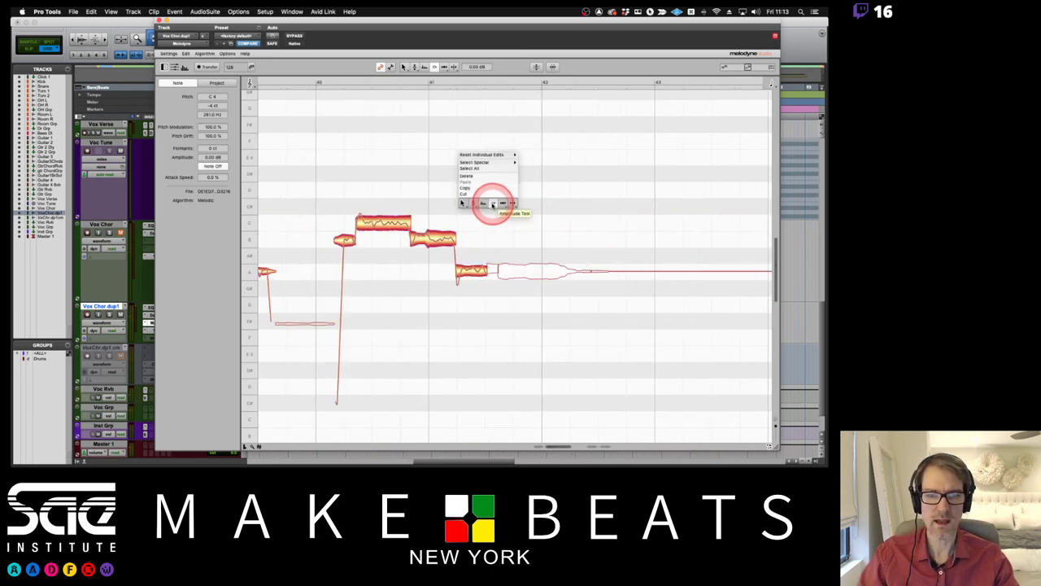
{"action": "left_click", "coordinate": [463, 212]}
{"action": "left_click_drag", "start_coordinate": [465, 214], "coordinate": [360, 198]}
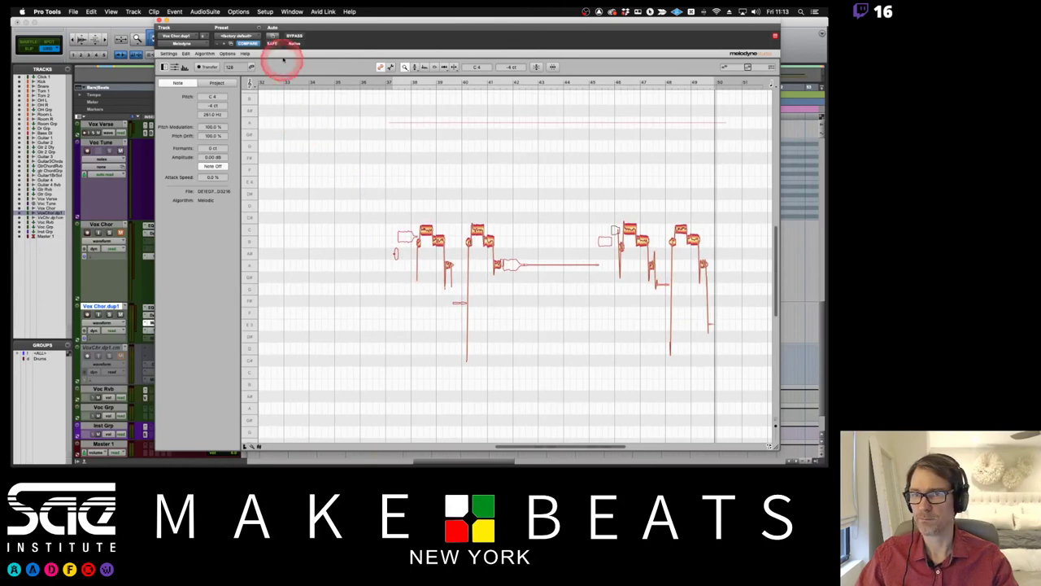
Move Melodyne aside, set the Vox Chor.dup1 fader under the lead, then reposition Melodyne.
{"action": "left_click_drag", "start_coordinate": [286, 20], "coordinate": [424, 265]}
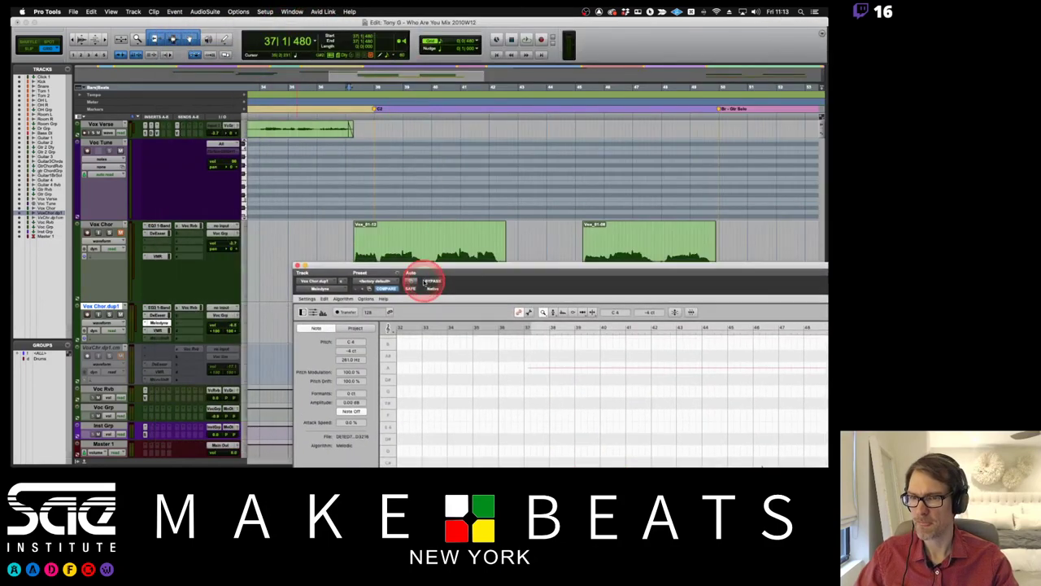
{"action": "left_click", "coordinate": [120, 232]}
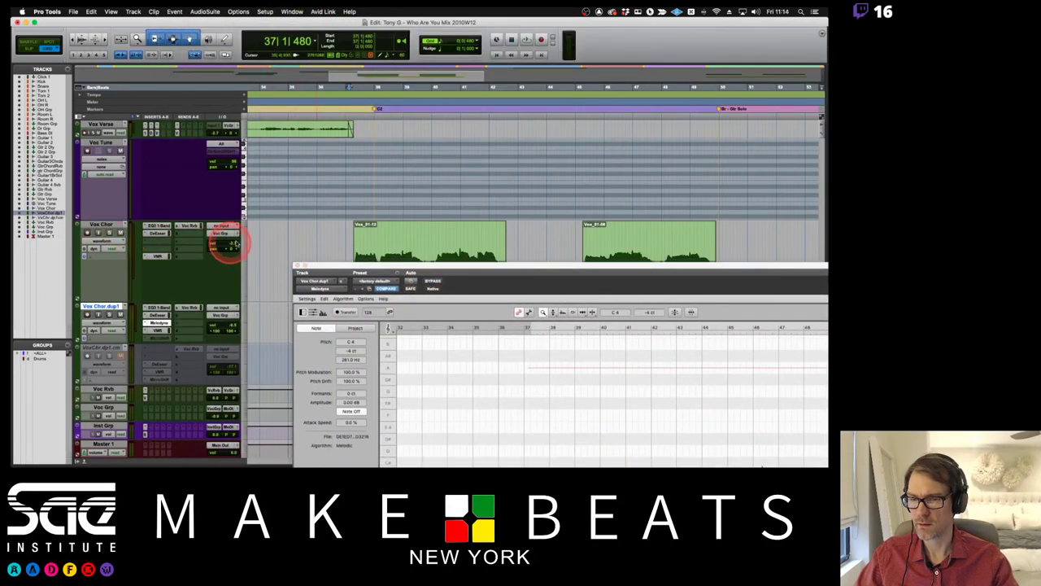
{"action": "left_click", "coordinate": [193, 319]}
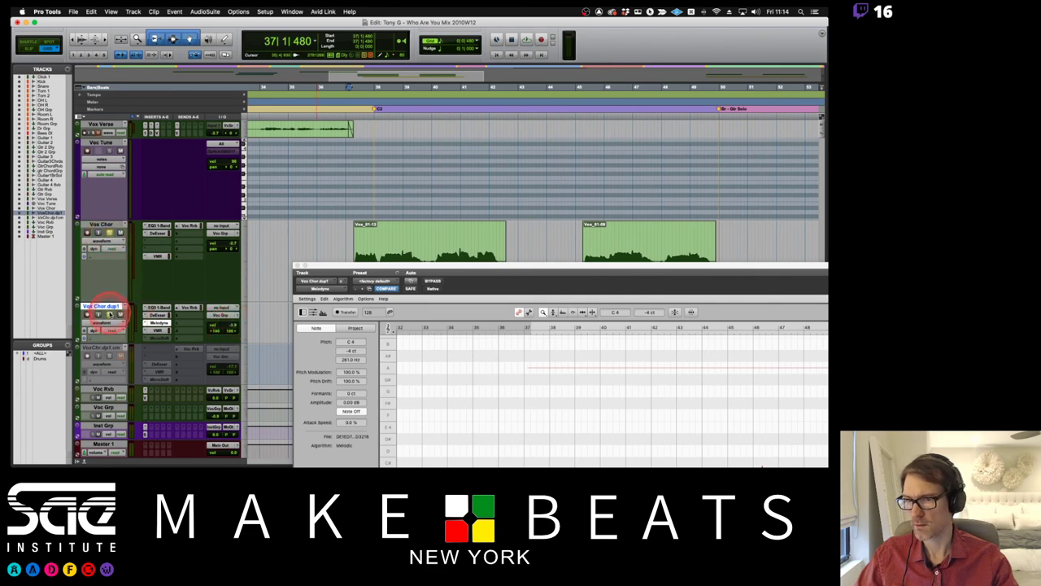
{"action": "left_click_drag", "start_coordinate": [360, 263], "coordinate": [226, 63]}
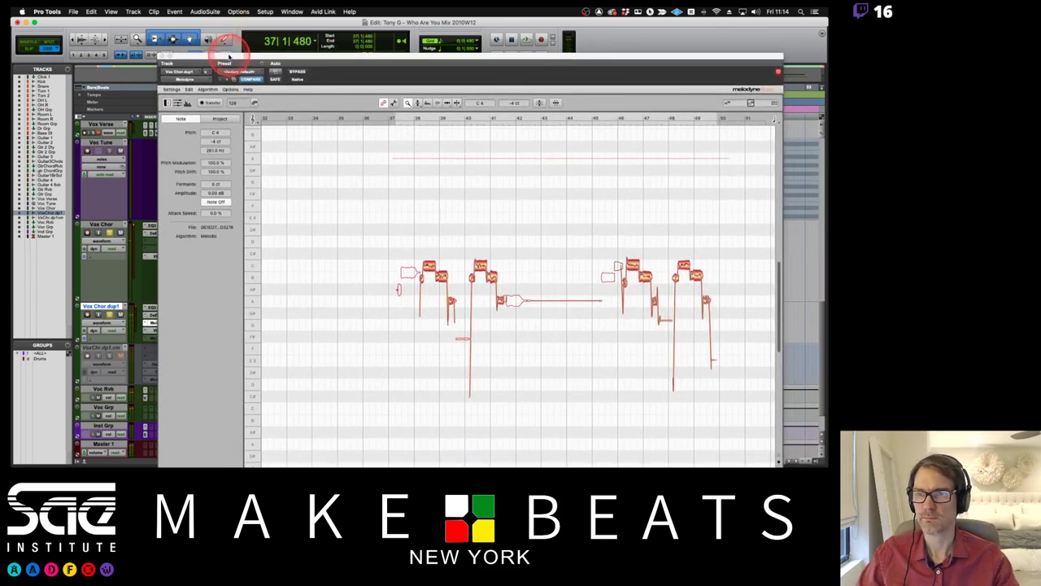
{"action": "left_click_drag", "start_coordinate": [230, 57], "coordinate": [319, 46]}
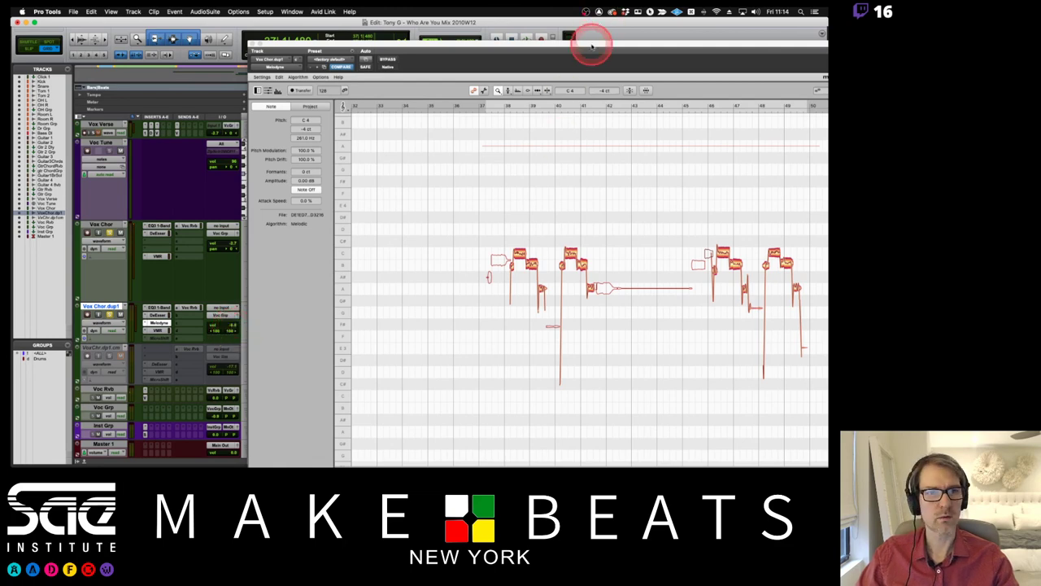
{"action": "left_click_drag", "start_coordinate": [592, 45], "coordinate": [453, 20]}
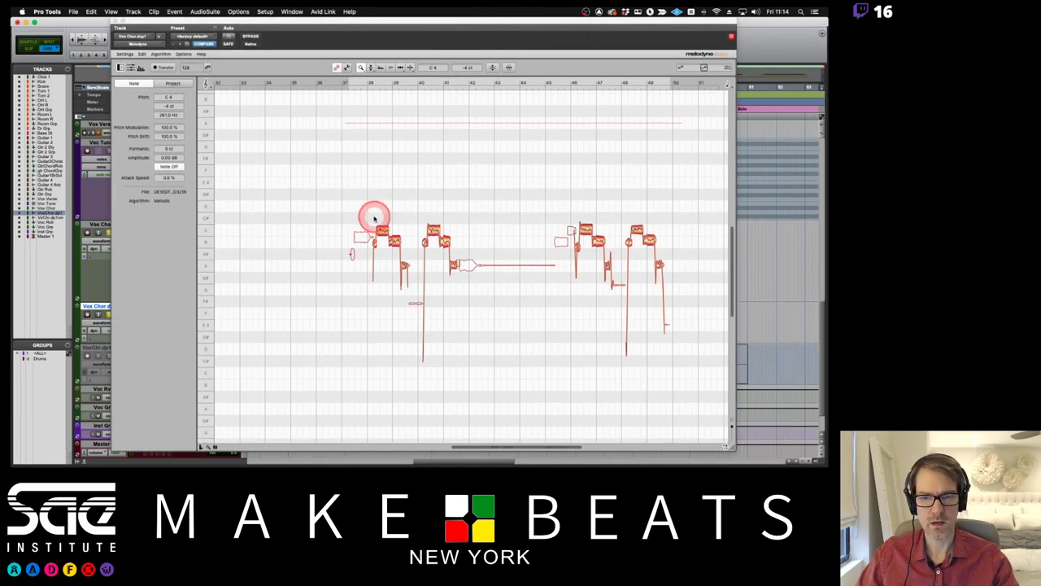
With the Main Tool, select the notes of both phrases and drag them up in pitch.
{"action": "right_click", "coordinate": [374, 218]}
{"action": "left_click", "coordinate": [383, 198]}
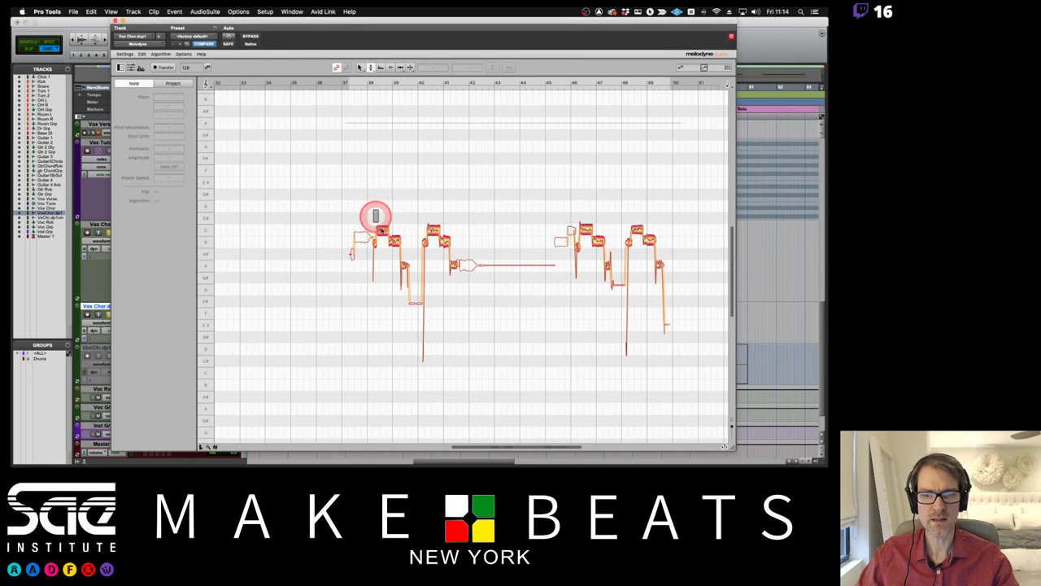
{"action": "left_click_drag", "start_coordinate": [375, 211], "coordinate": [455, 272]}
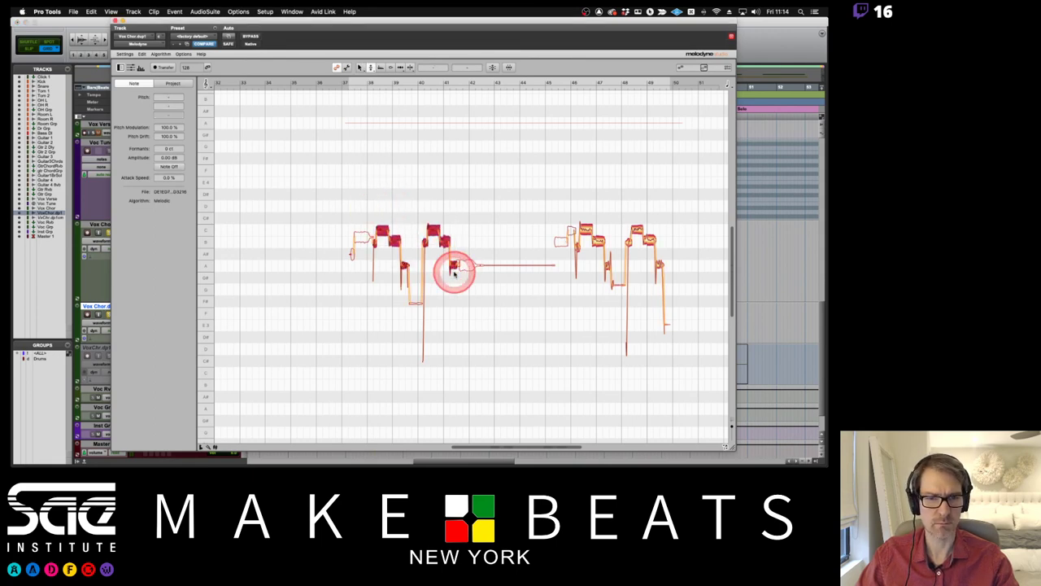
{"action": "left_click", "coordinate": [539, 243]}
{"action": "left_click_drag", "start_coordinate": [333, 201], "coordinate": [677, 374]}
{"action": "left_click", "coordinate": [399, 218]}
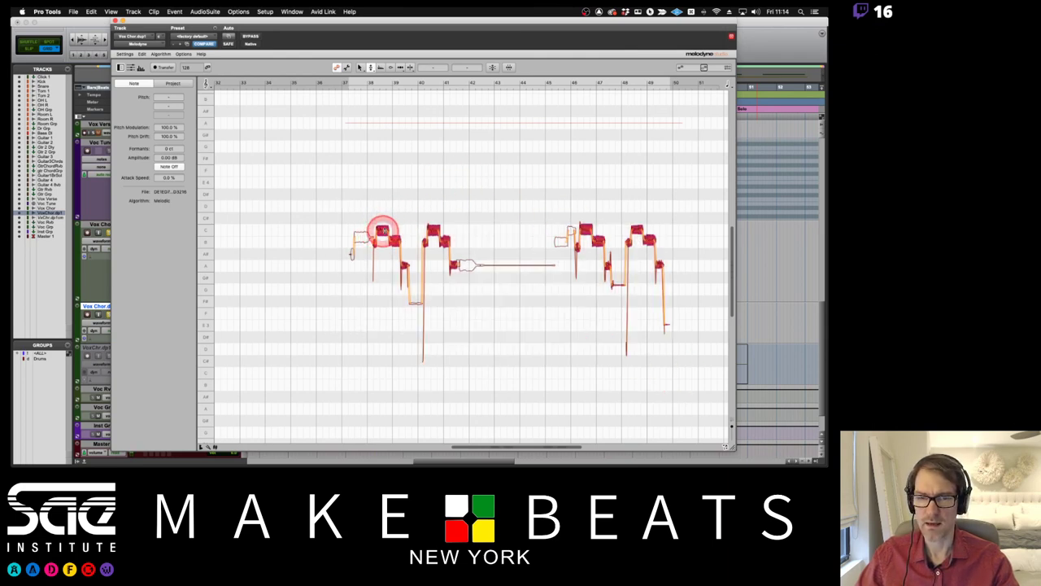
{"action": "left_click_drag", "start_coordinate": [382, 230], "coordinate": [377, 182]}
{"action": "left_click", "coordinate": [415, 83]}
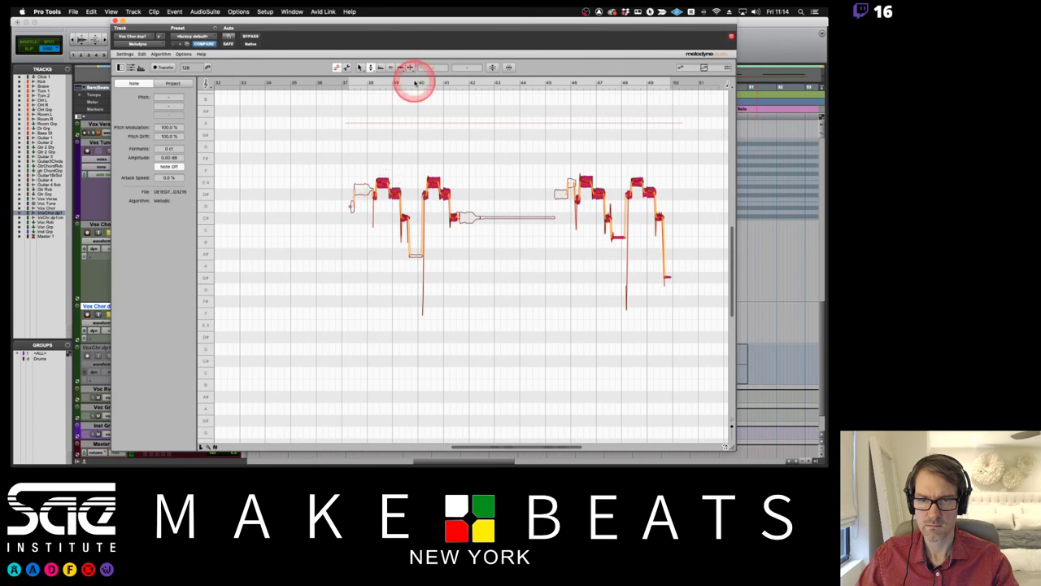
{"action": "left_click", "coordinate": [426, 157]}
With the Pitch Tool, lower the note near bar 40 and the bar 47 note to C# 4.
{"action": "right_click", "coordinate": [412, 181]}
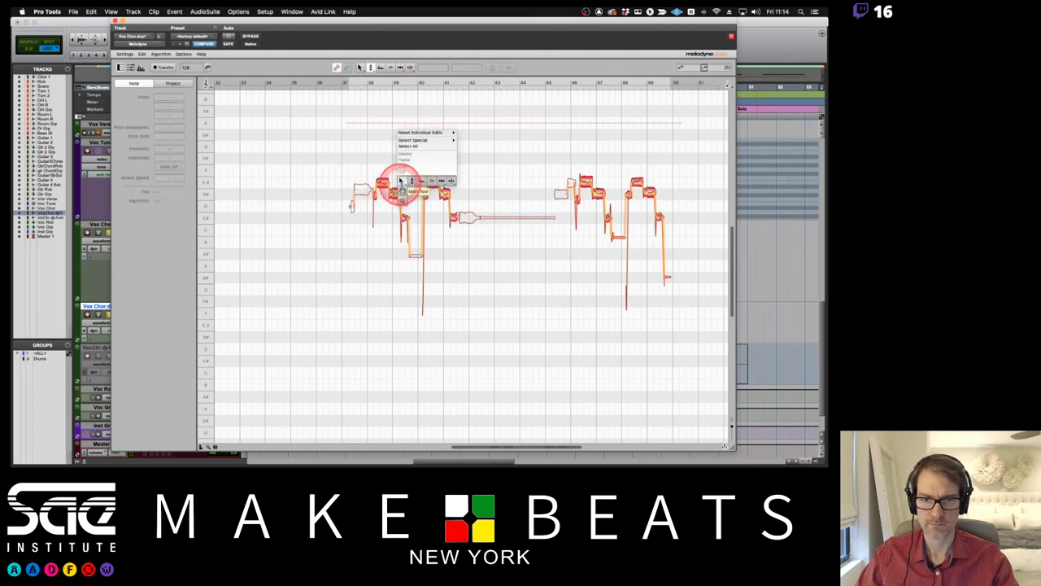
{"action": "left_click_drag", "start_coordinate": [401, 187], "coordinate": [401, 201]}
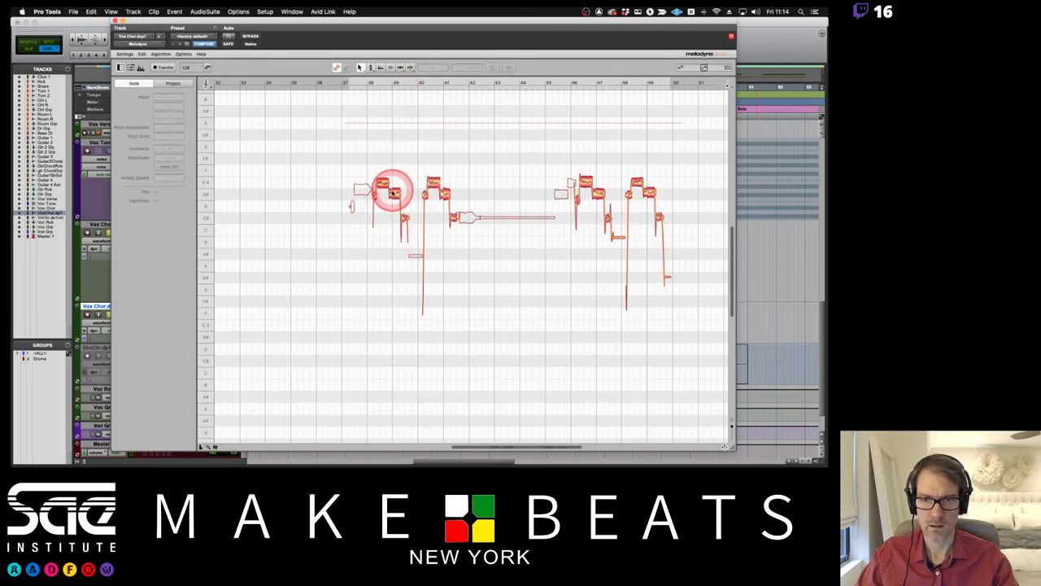
{"action": "right_click", "coordinate": [392, 193]}
{"action": "left_click", "coordinate": [403, 144]}
{"action": "left_click", "coordinate": [394, 193]}
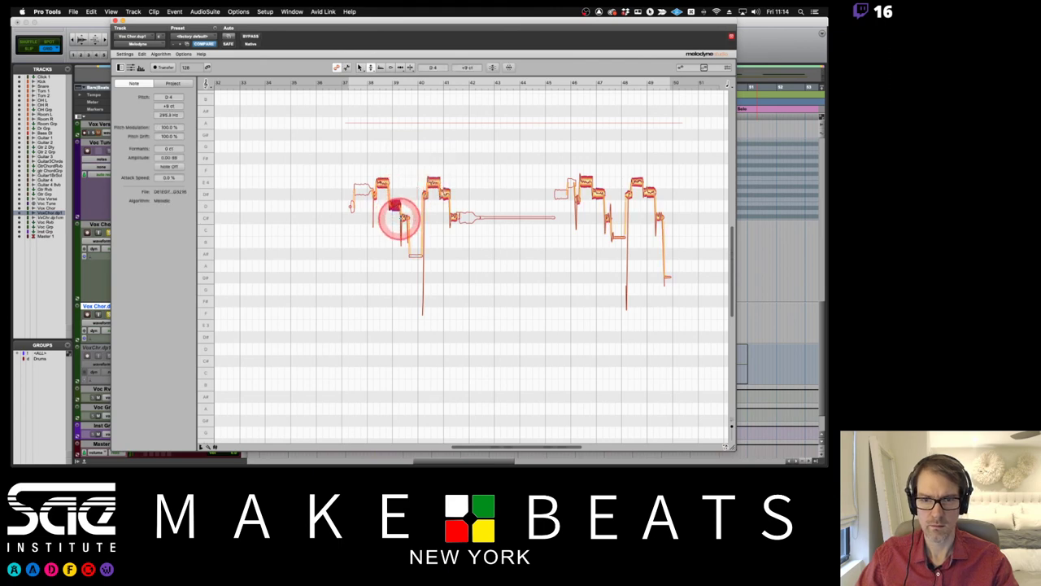
{"action": "left_click", "coordinate": [443, 192]}
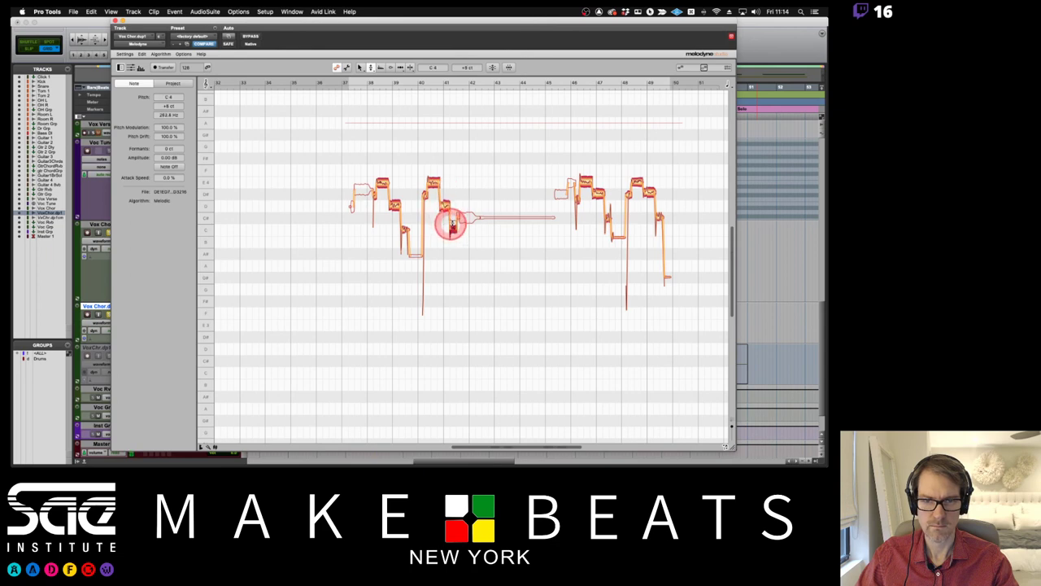
{"action": "mouse_move", "coordinate": [453, 205]}
{"action": "left_mouse_down"}
{"action": "mouse_move", "coordinate": [477, 232]}
{"action": "mouse_move", "coordinate": [447, 214]}
{"action": "mouse_move", "coordinate": [454, 225]}
{"action": "left_mouse_up"}
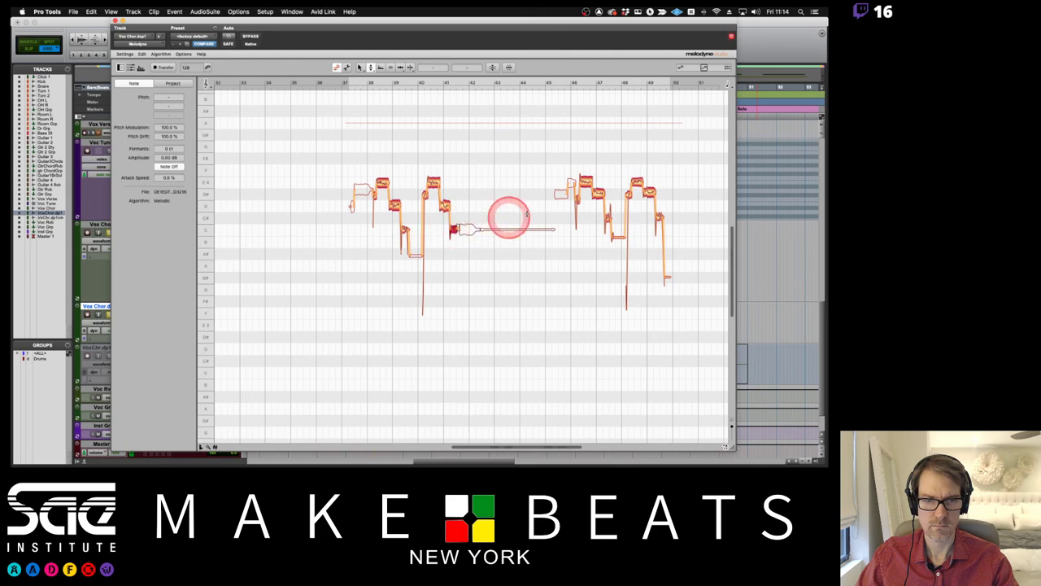
{"action": "left_click", "coordinate": [597, 199]}
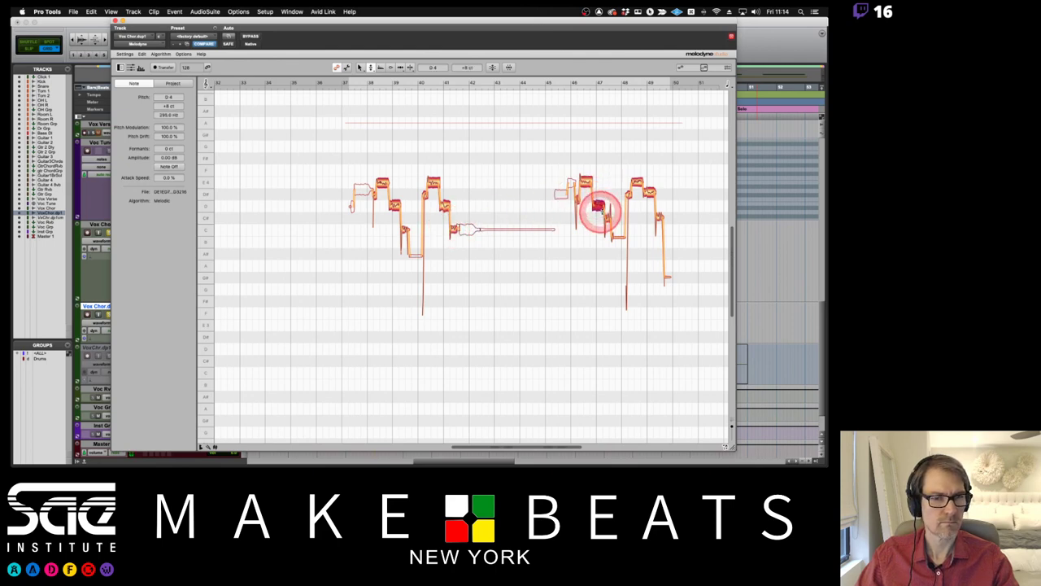
{"action": "left_click_drag", "start_coordinate": [599, 206], "coordinate": [606, 231]}
{"action": "left_click", "coordinate": [650, 213]}
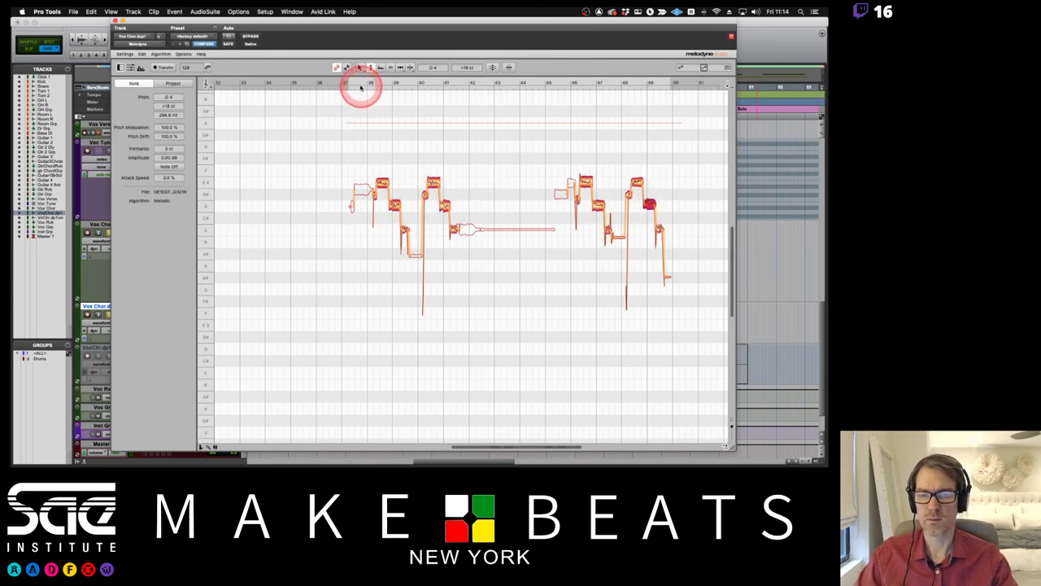
{"action": "key", "text": "space"}
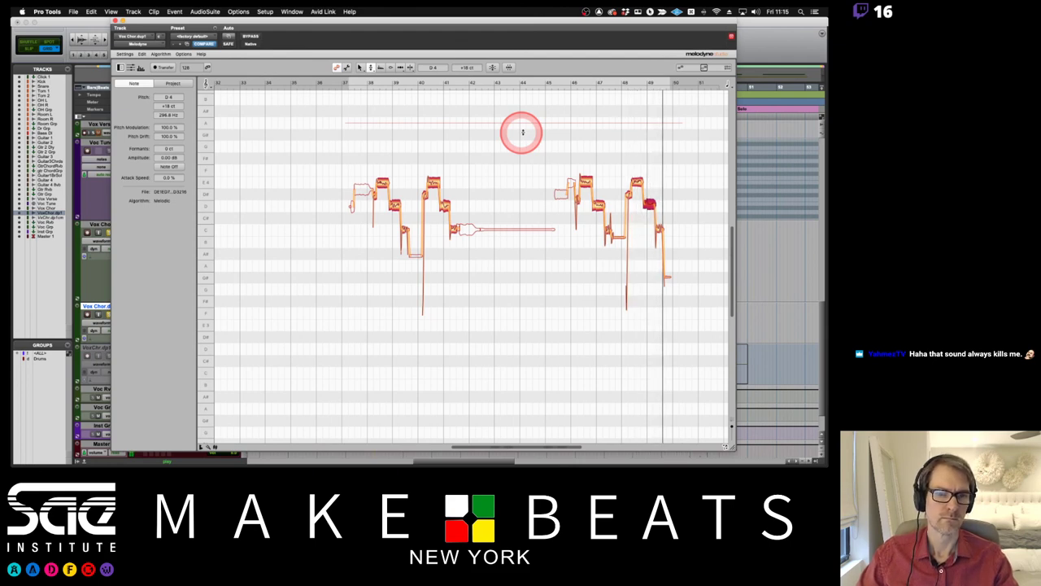
{"action": "left_click", "coordinate": [663, 186]}
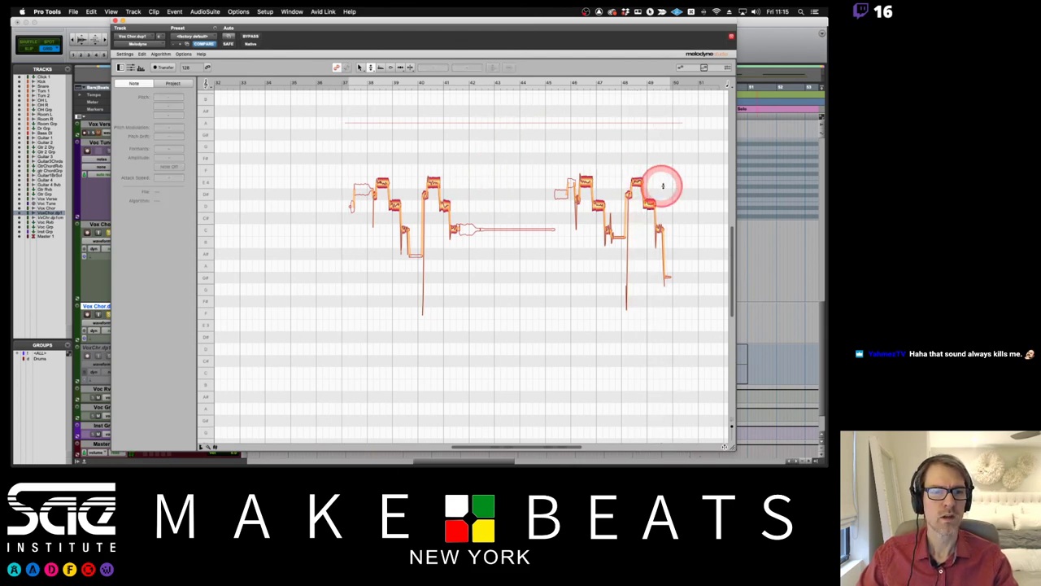
Zoom in on the second chorus phrase's notes with the Zoom Tool.
{"action": "left_click", "coordinate": [648, 204]}
{"action": "right_click", "coordinate": [646, 203]}
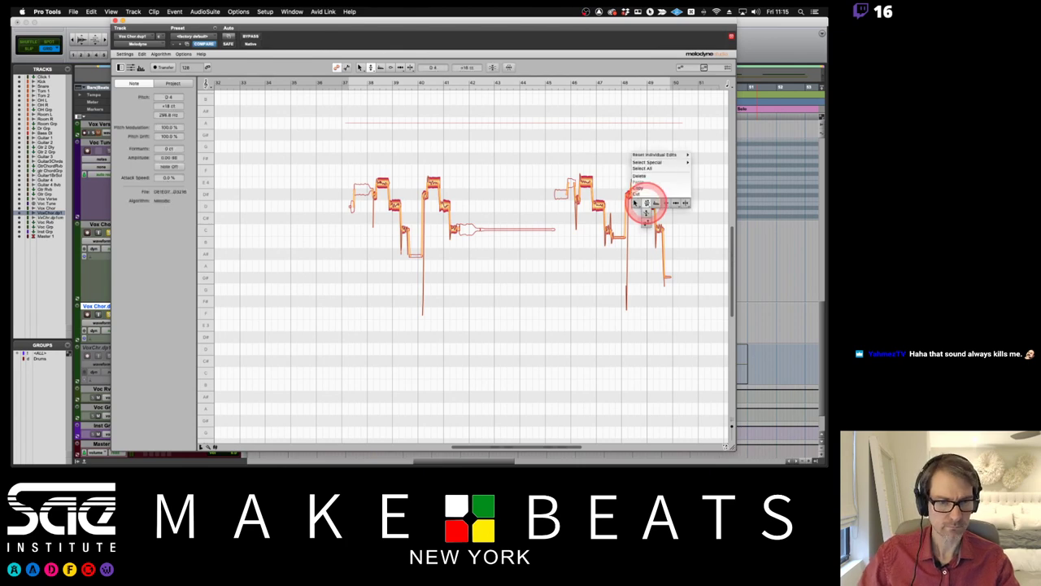
{"action": "left_click", "coordinate": [636, 205]}
{"action": "left_click_drag", "start_coordinate": [636, 211], "coordinate": [713, 260]}
{"action": "left_click_drag", "start_coordinate": [595, 227], "coordinate": [529, 213]}
With the Pitch Tool, retune several notes, raising the one near bar 41 from C4 to D4.
{"action": "right_click", "coordinate": [529, 214]}
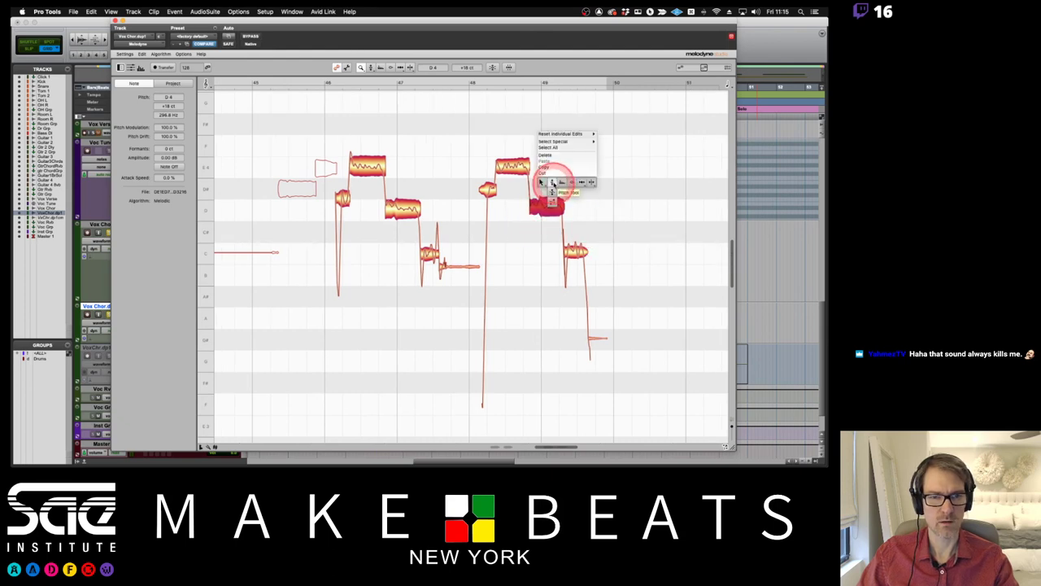
{"action": "left_click", "coordinate": [551, 180]}
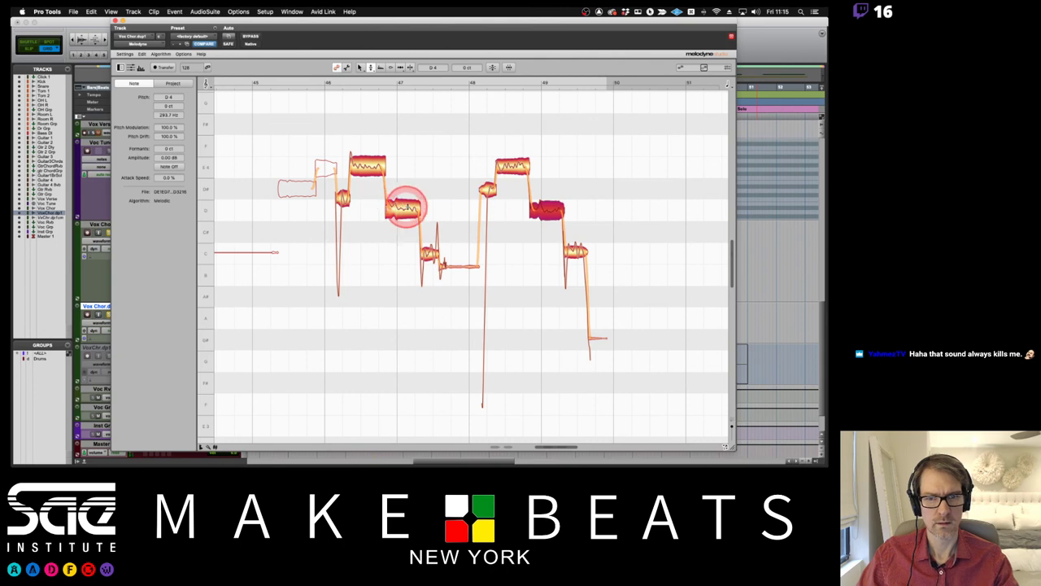
{"action": "left_click", "coordinate": [406, 209]}
{"action": "left_click_drag", "start_coordinate": [407, 209], "coordinate": [446, 262]}
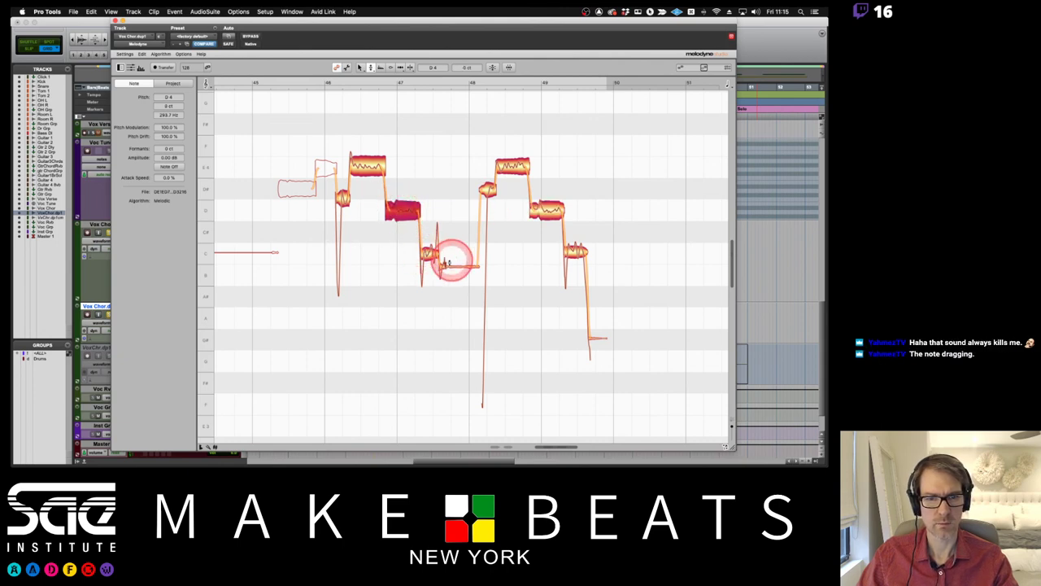
{"action": "left_click", "coordinate": [446, 265]}
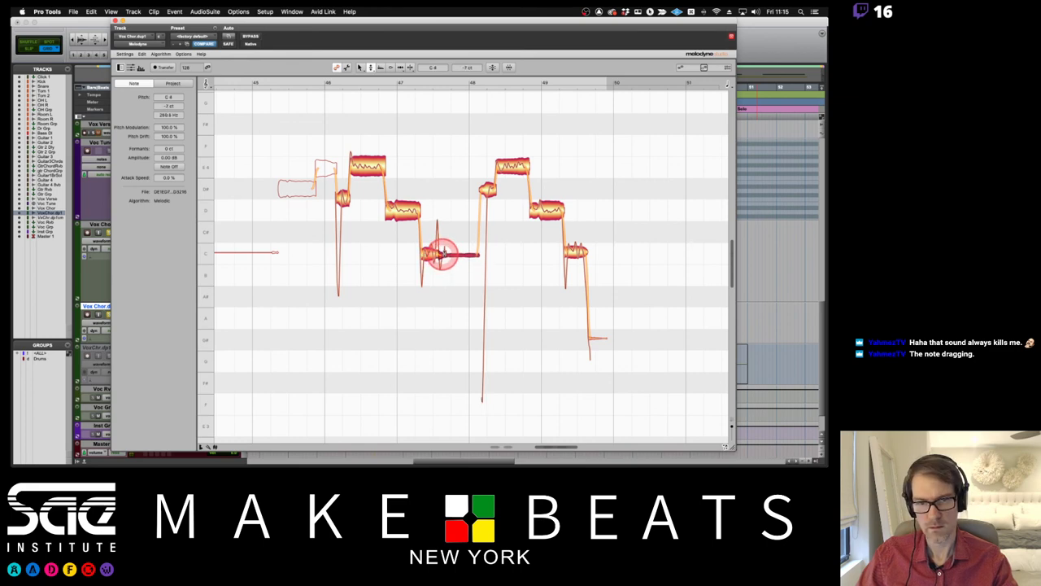
{"action": "left_click_drag", "start_coordinate": [445, 241], "coordinate": [370, 213]}
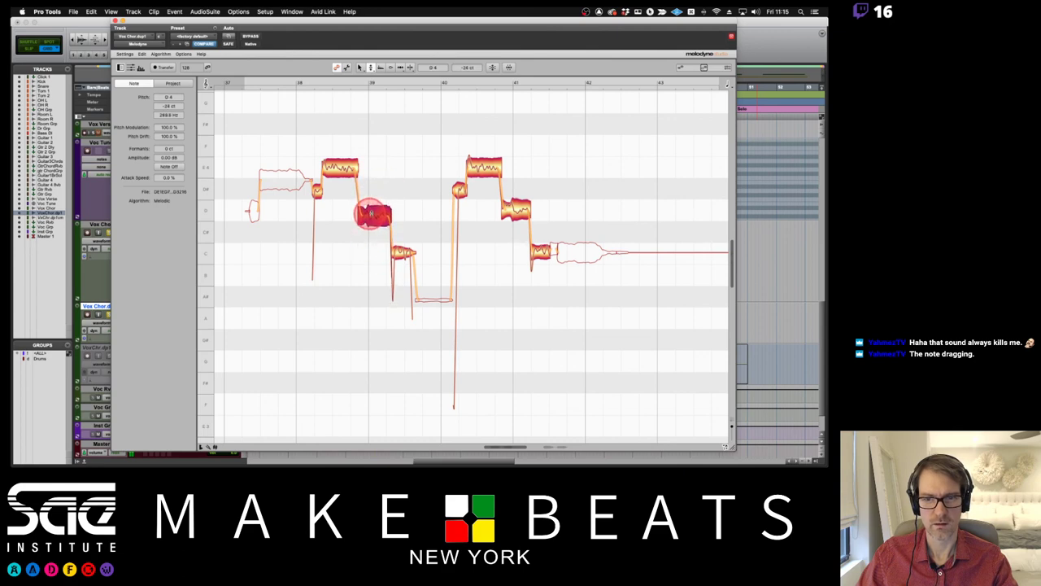
{"action": "mouse_move", "coordinate": [516, 209]}
{"action": "left_mouse_down"}
{"action": "mouse_move", "coordinate": [509, 220]}
{"action": "mouse_move", "coordinate": [514, 192]}
{"action": "left_mouse_up"}
{"action": "left_click_drag", "start_coordinate": [512, 254], "coordinate": [518, 214]}
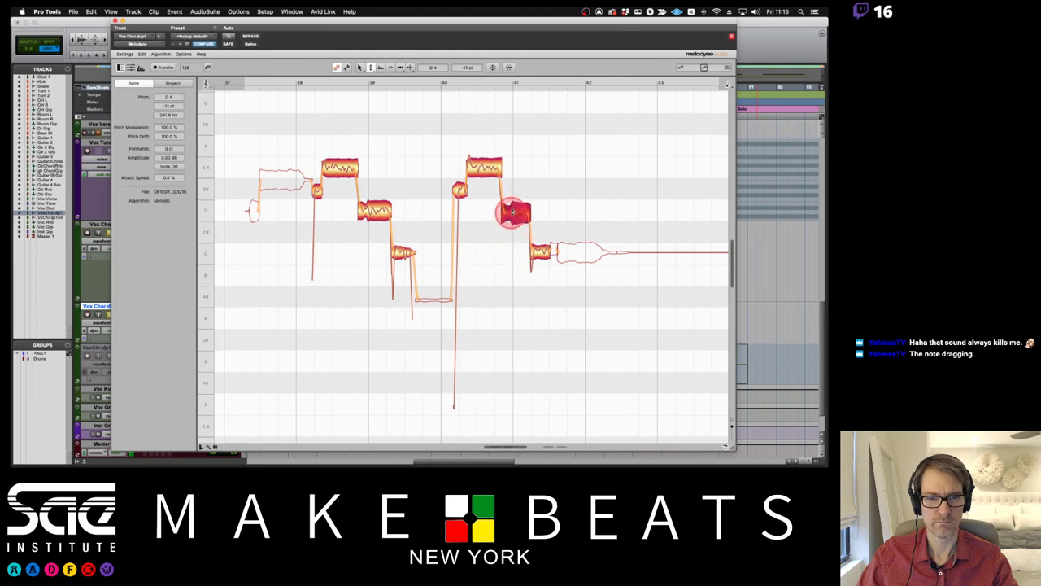
Check the following C4 notes, then zoom out to both phrases and return to the Main Tool.
{"action": "scroll", "coordinate": [494, 203], "scroll_direction": "left", "scroll_amount": 5}
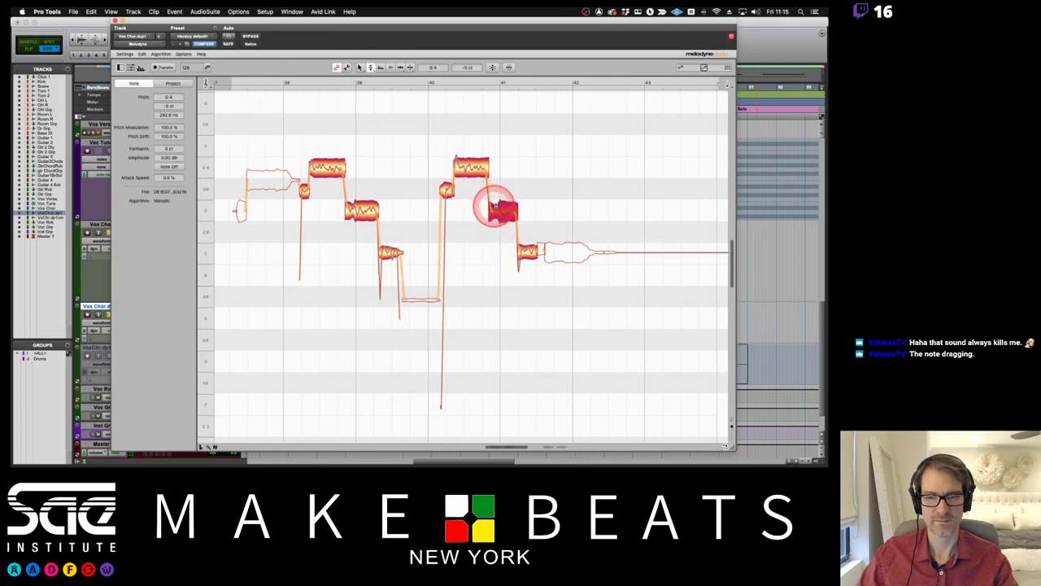
{"action": "scroll", "coordinate": [496, 205], "scroll_direction": "right", "scroll_amount": 2}
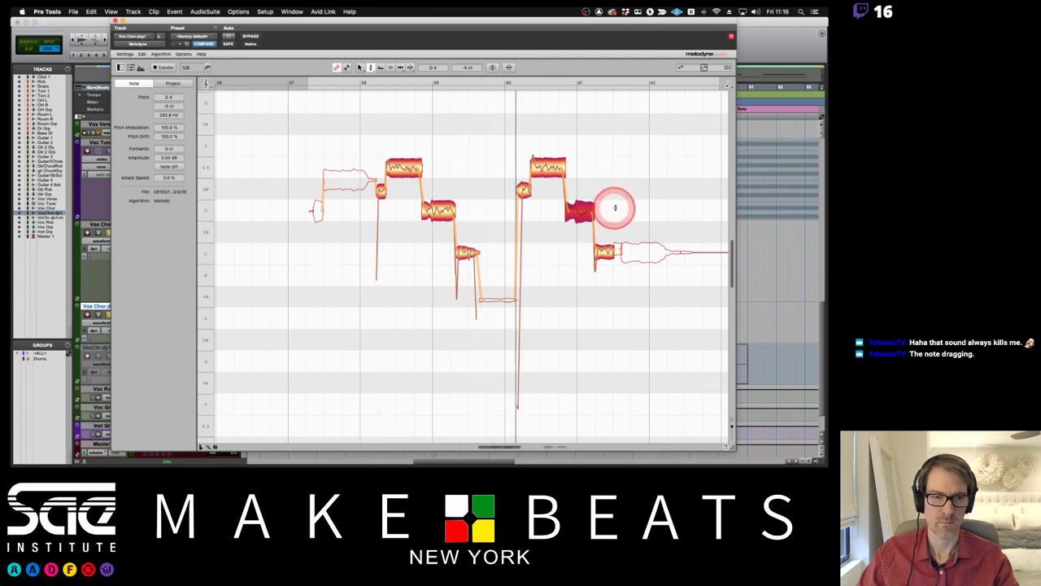
{"action": "left_click", "coordinate": [601, 254]}
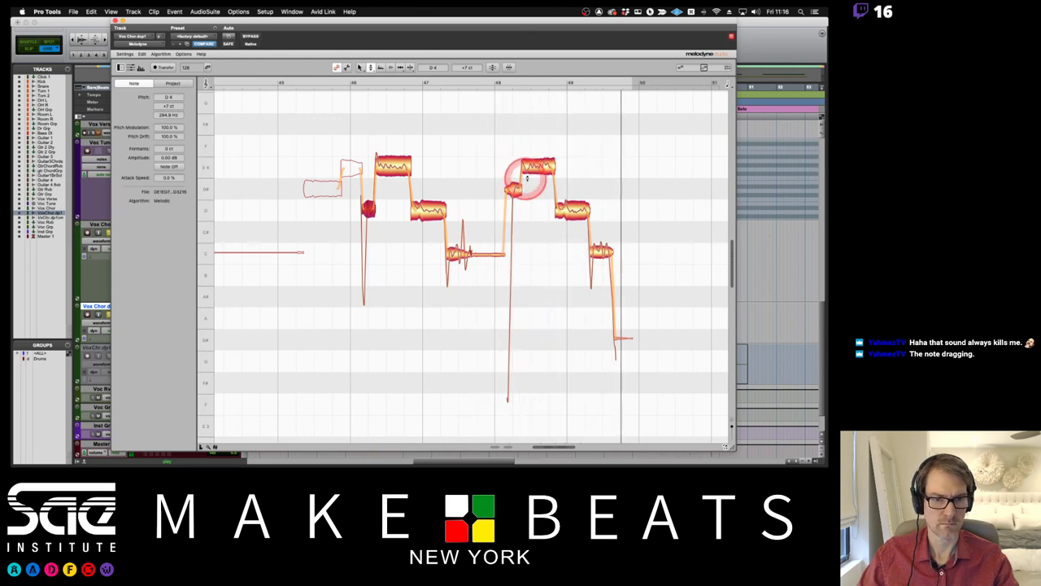
{"action": "left_click", "coordinate": [599, 252]}
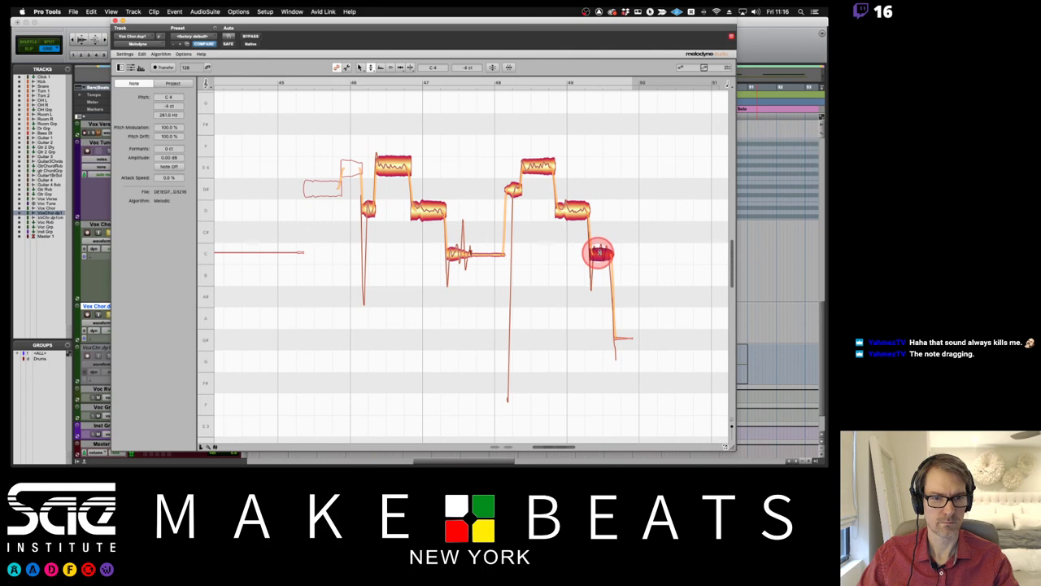
{"action": "left_click", "coordinate": [537, 156]}
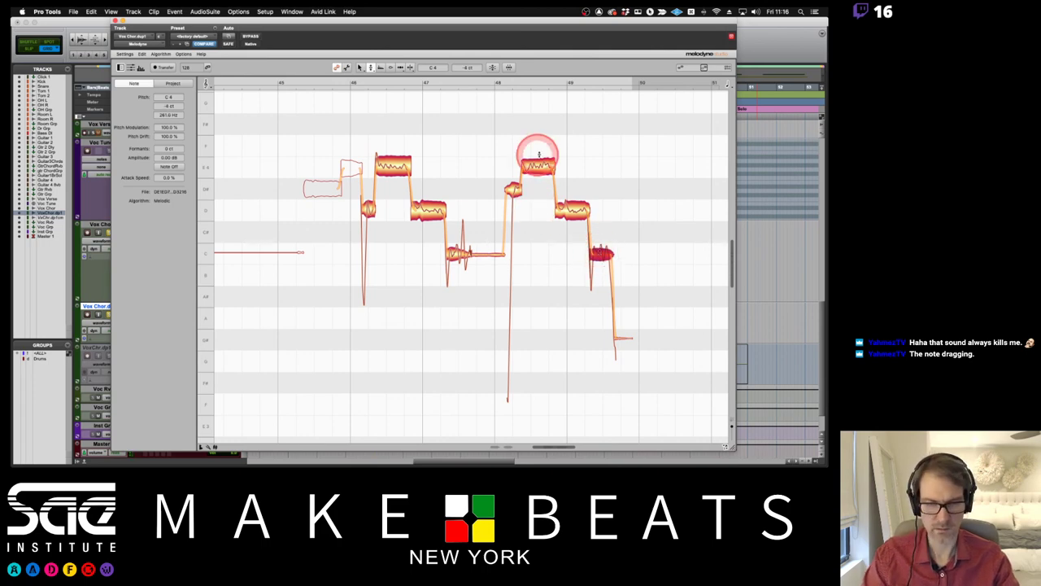
{"action": "right_click", "coordinate": [420, 191]}
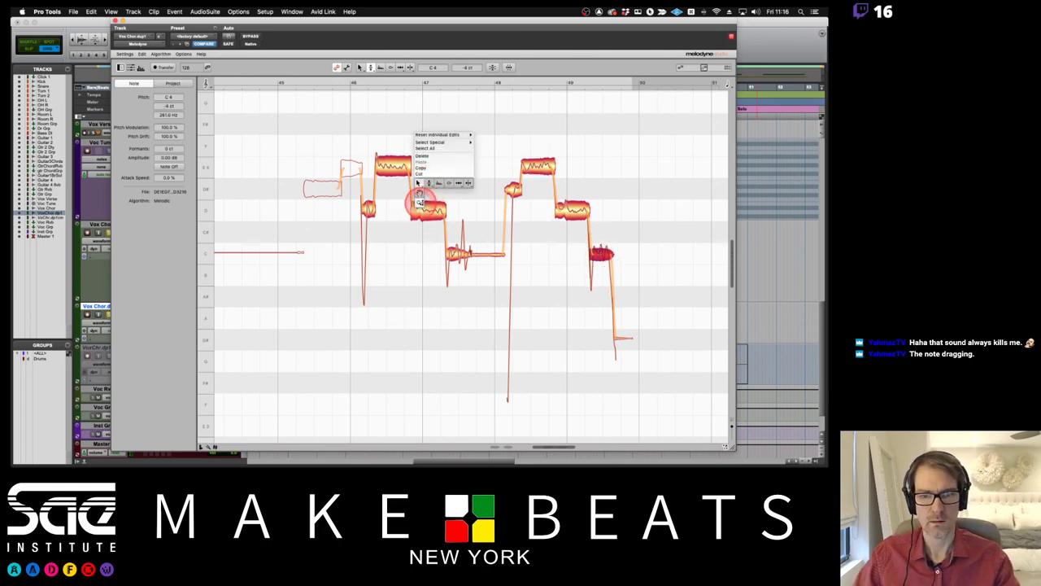
{"action": "mouse_move", "coordinate": [419, 202]}
{"action": "left_mouse_down"}
{"action": "mouse_move", "coordinate": [351, 186]}
{"action": "mouse_move", "coordinate": [366, 203]}
{"action": "mouse_move", "coordinate": [314, 198]}
{"action": "mouse_move", "coordinate": [412, 179]}
{"action": "mouse_move", "coordinate": [384, 144]}
{"action": "mouse_move", "coordinate": [528, 256]}
{"action": "mouse_move", "coordinate": [610, 303]}
{"action": "left_mouse_up"}
{"action": "right_click", "coordinate": [387, 142]}
{"action": "left_click", "coordinate": [413, 125]}
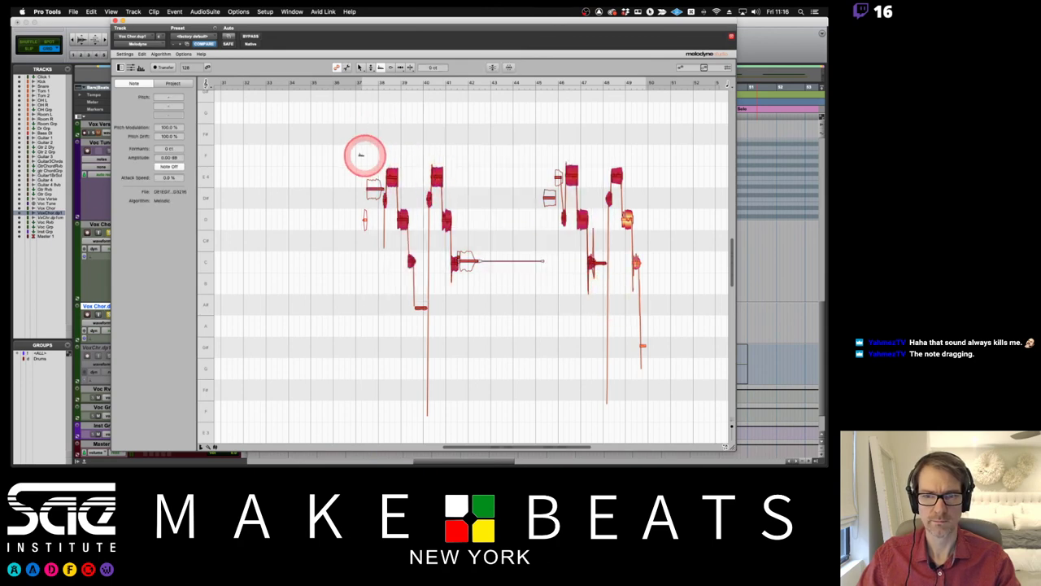
Select the notes of both phrases, drag them lower in pitch, and play back to audition.
{"action": "mouse_move", "coordinate": [353, 146]}
{"action": "left_mouse_down"}
{"action": "mouse_move", "coordinate": [583, 342]}
{"action": "mouse_move", "coordinate": [627, 366]}
{"action": "left_mouse_up"}
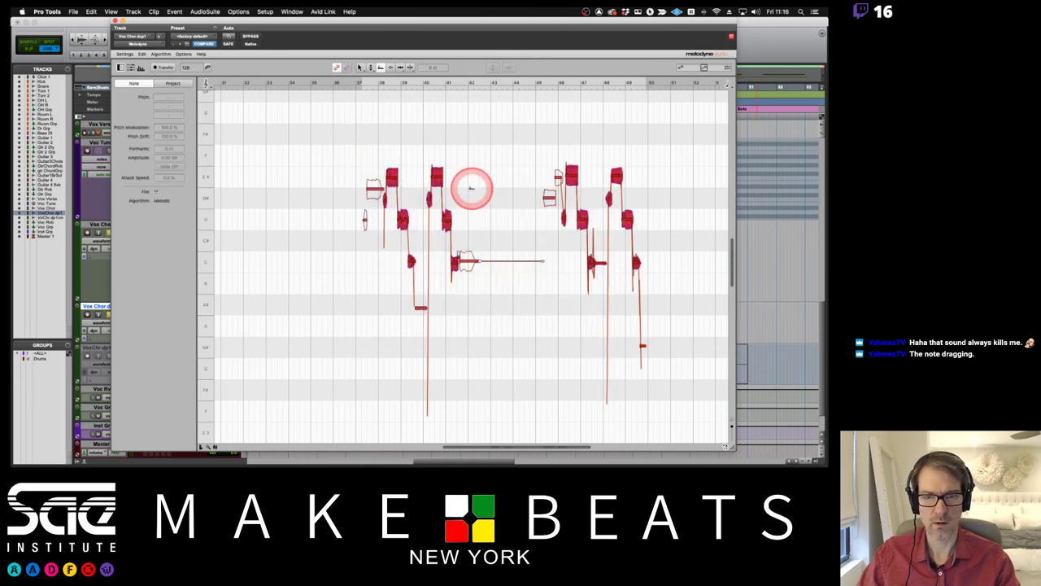
{"action": "left_click_drag", "start_coordinate": [437, 173], "coordinate": [436, 123]}
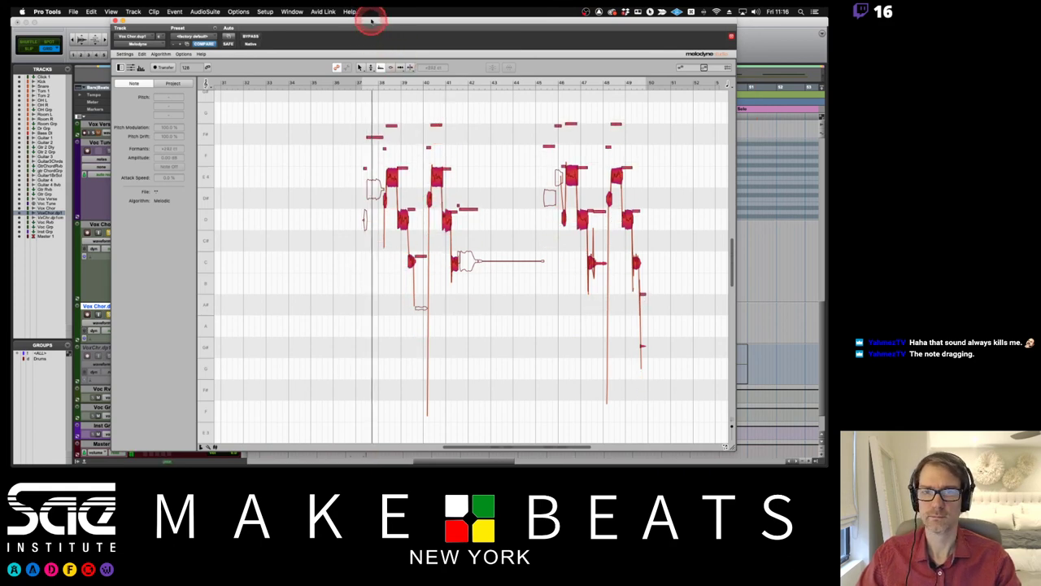
{"action": "left_click_drag", "start_coordinate": [367, 21], "coordinate": [516, 19]}
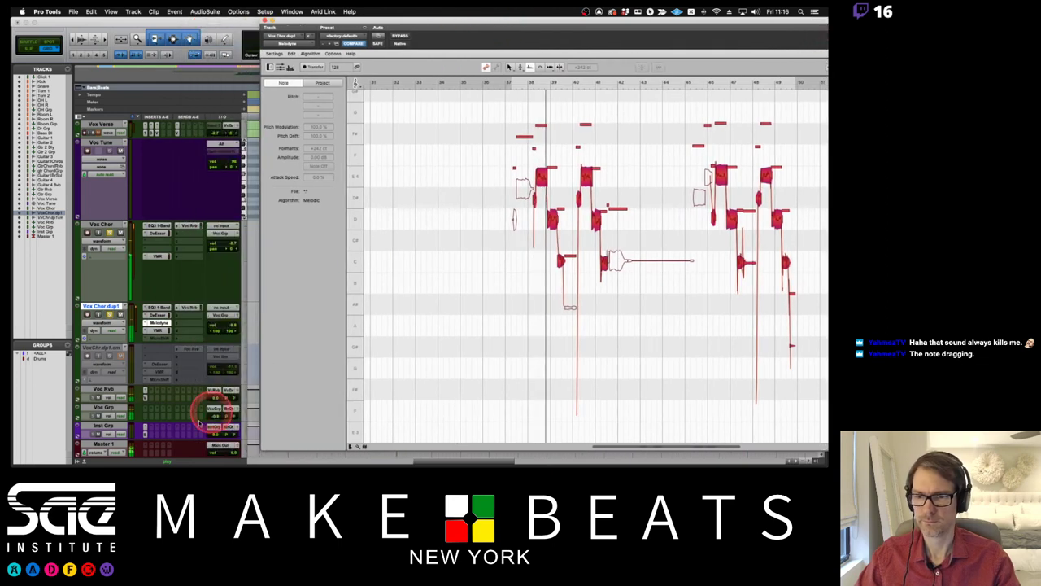
{"action": "left_click", "coordinate": [232, 330]}
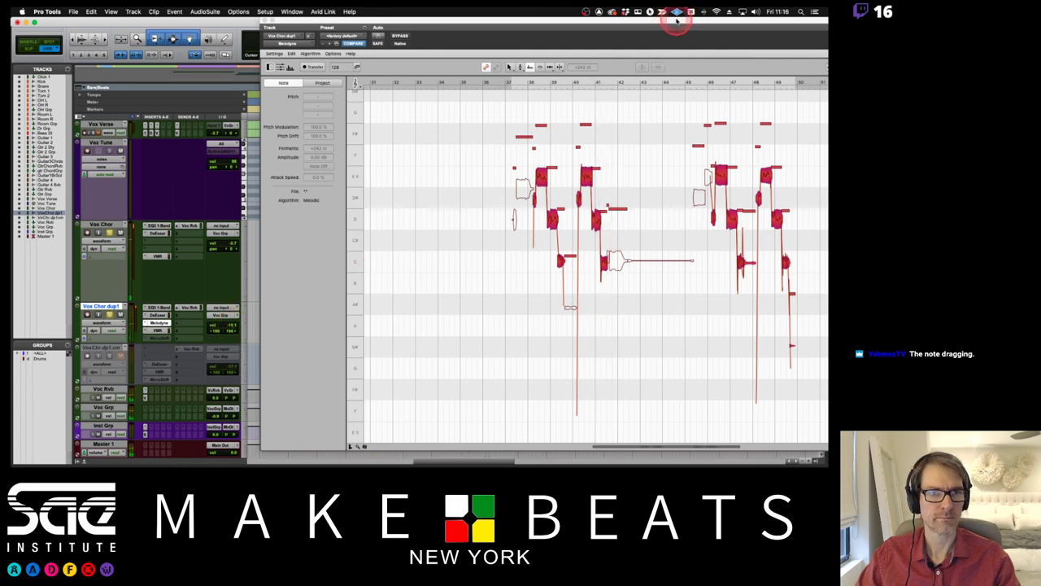
{"action": "left_click_drag", "start_coordinate": [673, 25], "coordinate": [521, 25]}
{"action": "left_click_drag", "start_coordinate": [435, 175], "coordinate": [426, 293]}
{"action": "key", "text": "space"}
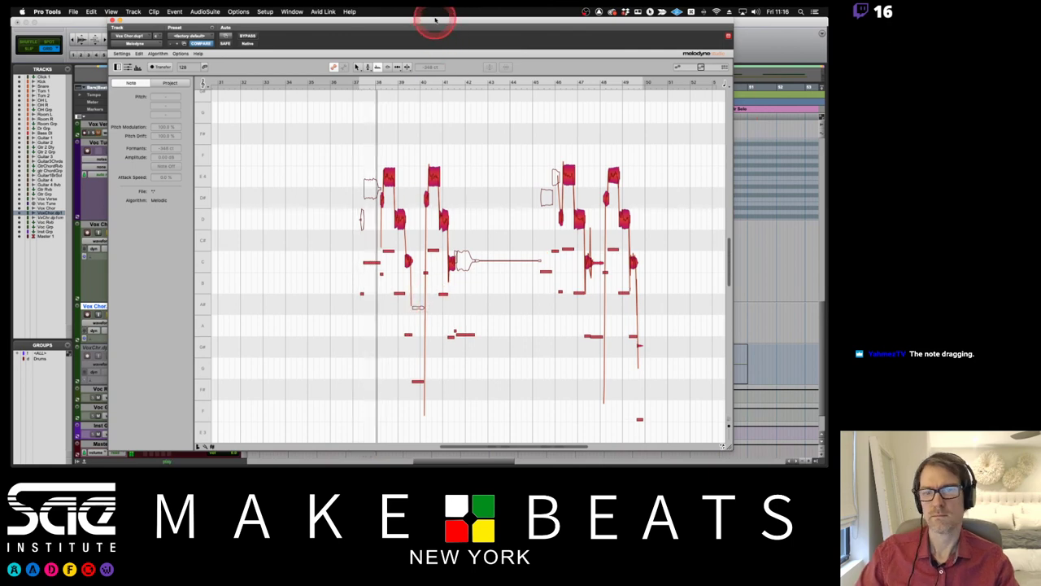
{"action": "left_click_drag", "start_coordinate": [435, 18], "coordinate": [569, 21]}
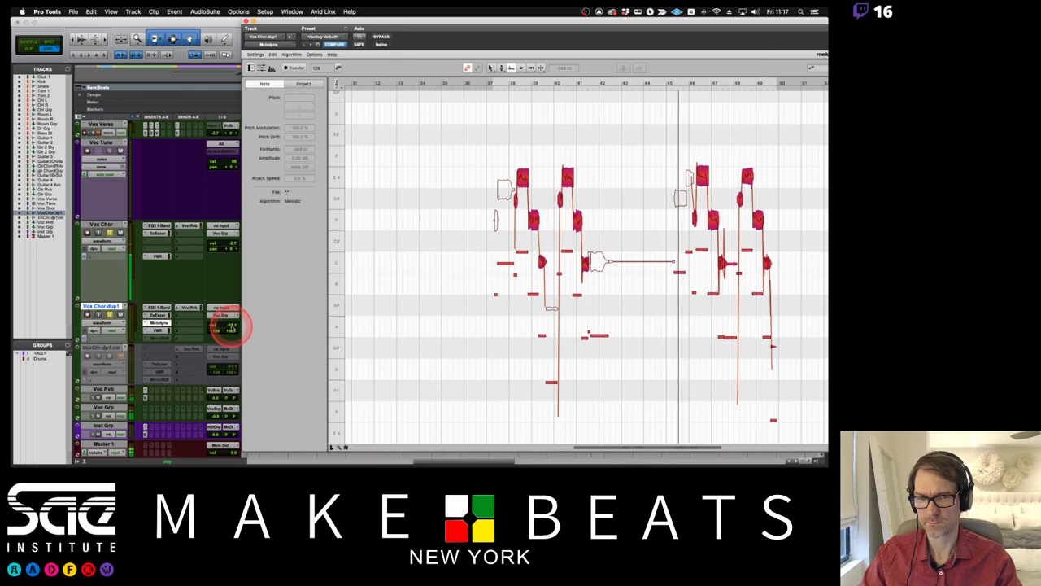
Play the chorus from bar 37, check the Vox Chor.dup1 volume fader, and close Melodyne.
{"action": "left_click", "coordinate": [231, 327]}
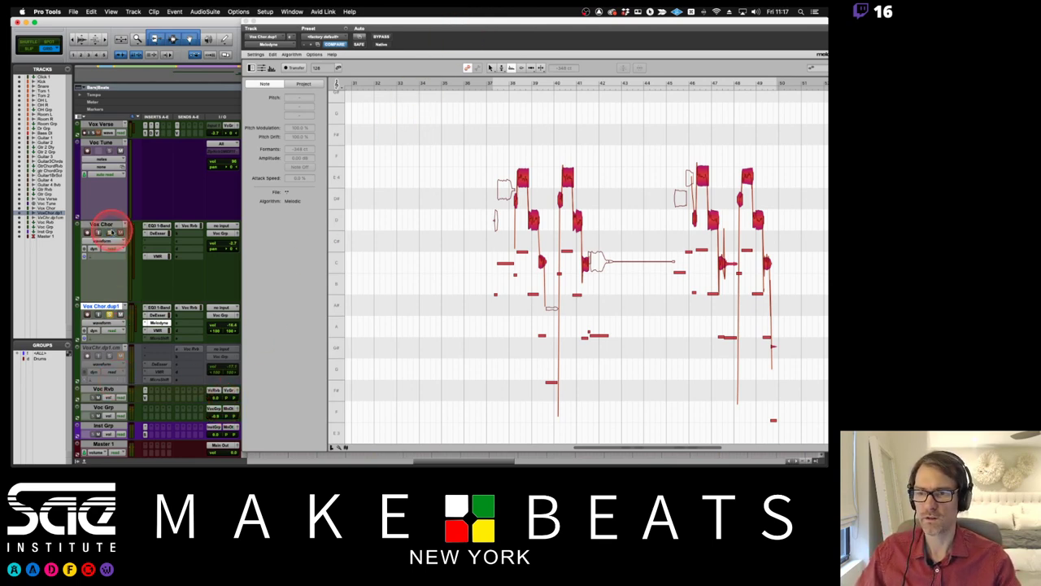
{"action": "left_click", "coordinate": [514, 84]}
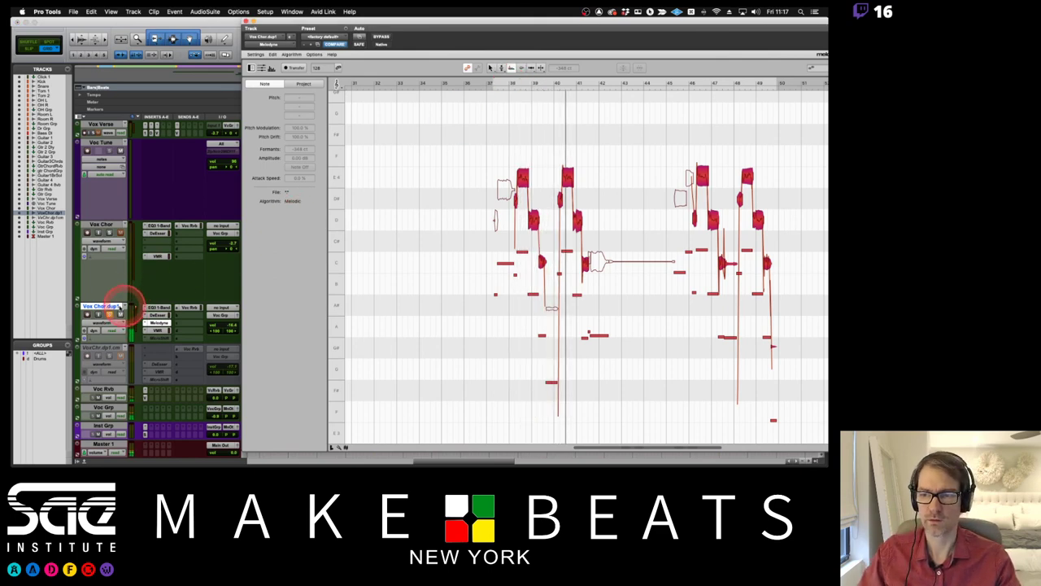
{"action": "left_click", "coordinate": [104, 314]}
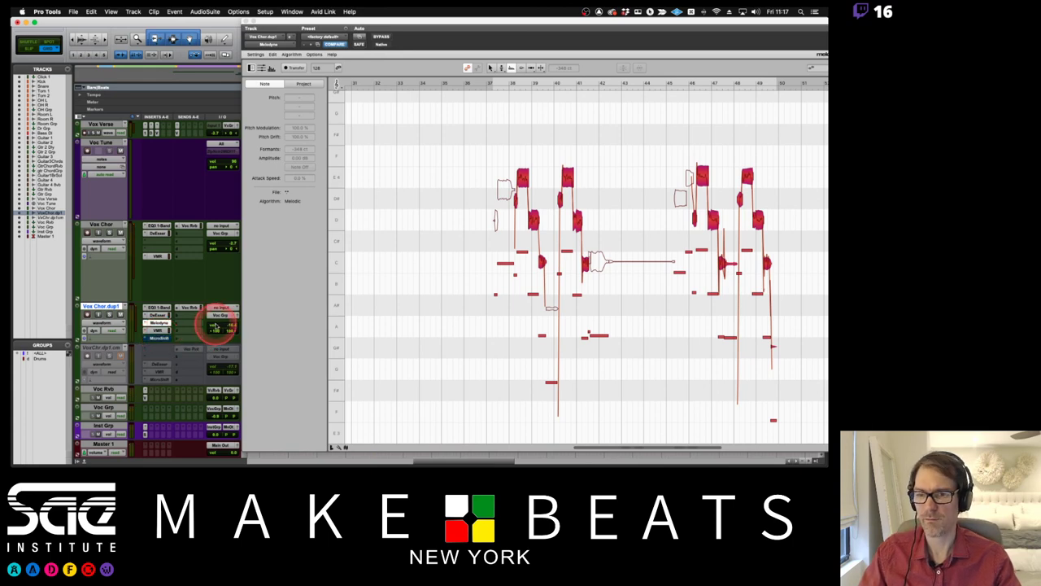
{"action": "key", "text": "space"}
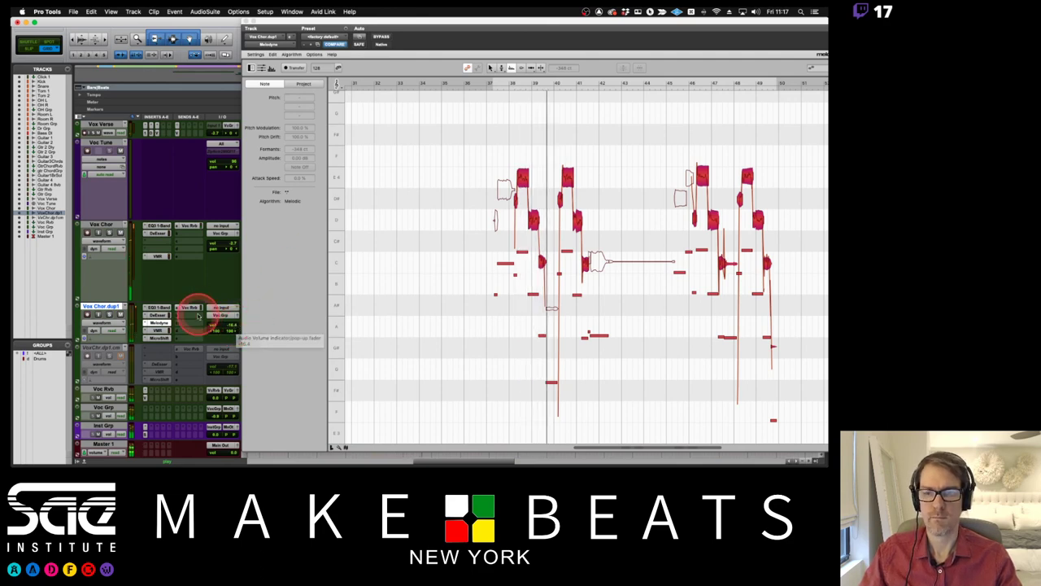
{"action": "left_click", "coordinate": [228, 325]}
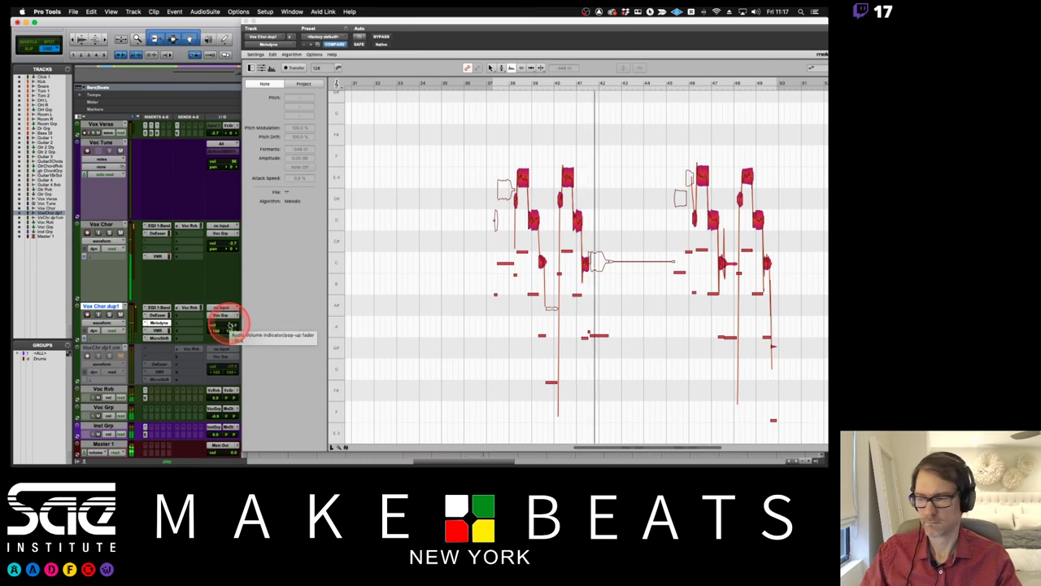
{"action": "left_click_drag", "start_coordinate": [422, 24], "coordinate": [345, 13]}
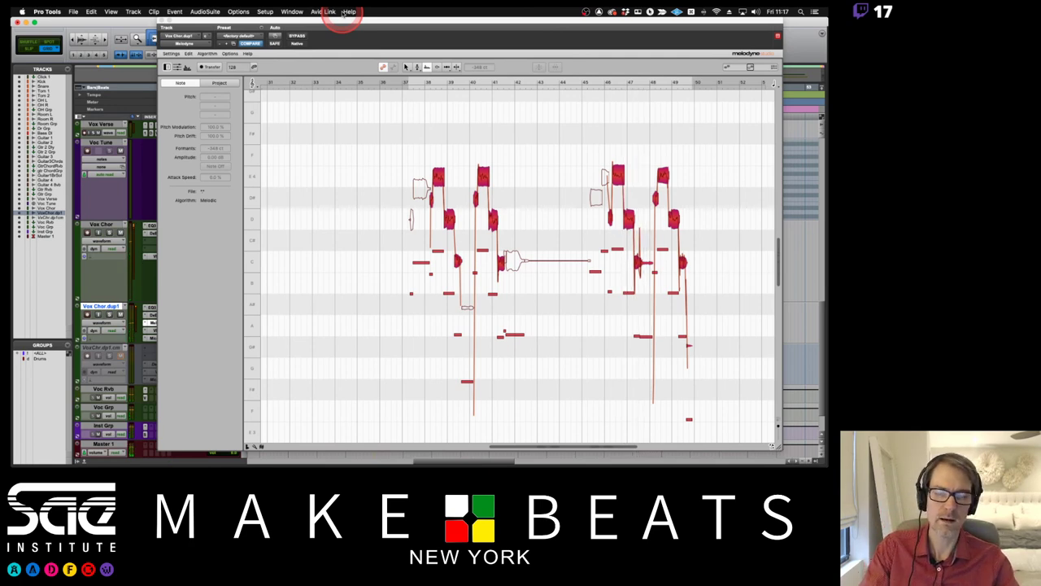
{"action": "left_click_drag", "start_coordinate": [340, 22], "coordinate": [365, 21]}
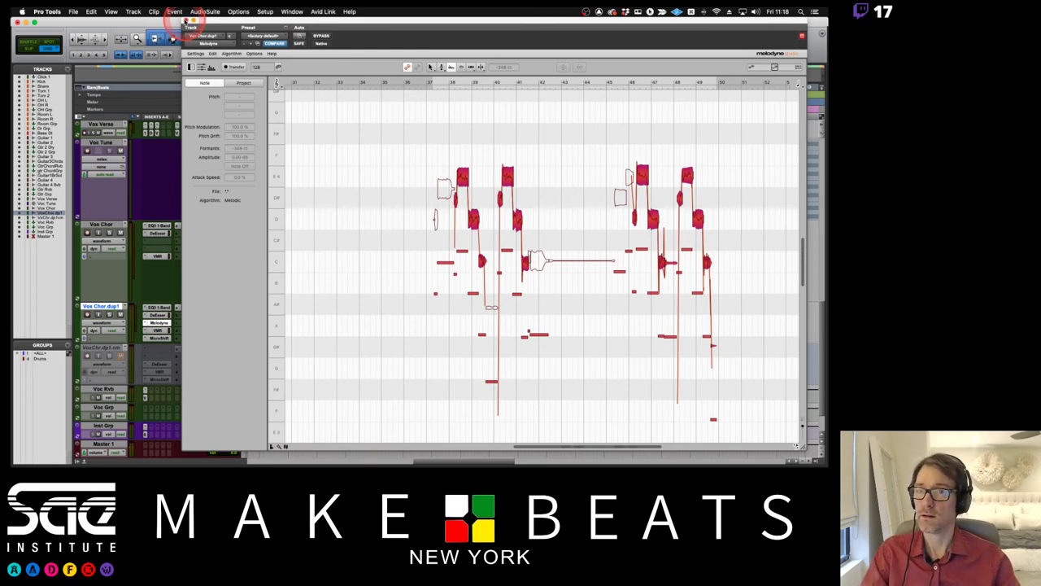
{"action": "left_click", "coordinate": [185, 23]}
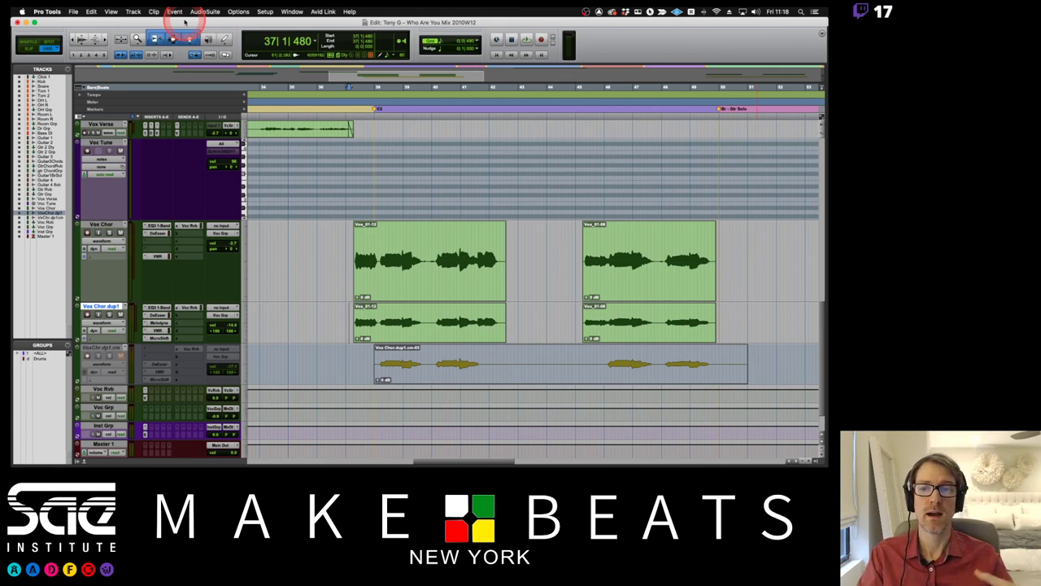
Switch to Firefox and show Celemony's New in Melodyne 5 page.
{"action": "key", "text": "super+Tab"}
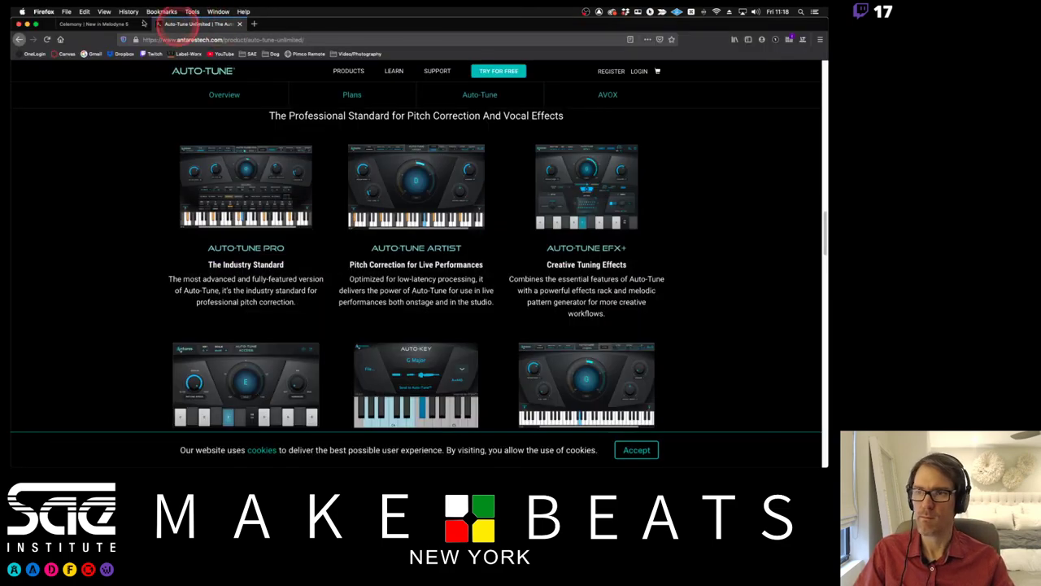
{"action": "left_click", "coordinate": [93, 24]}
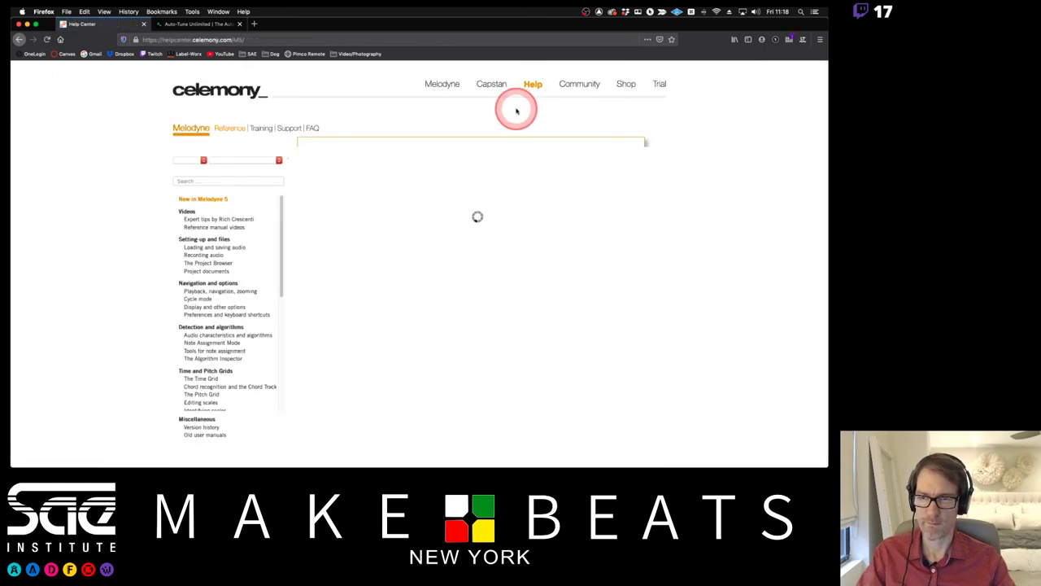
Browse Celemony's expert tips videos and set 'I'm working with' to Pro Tools 2020.11.
{"action": "left_click", "coordinate": [210, 131]}
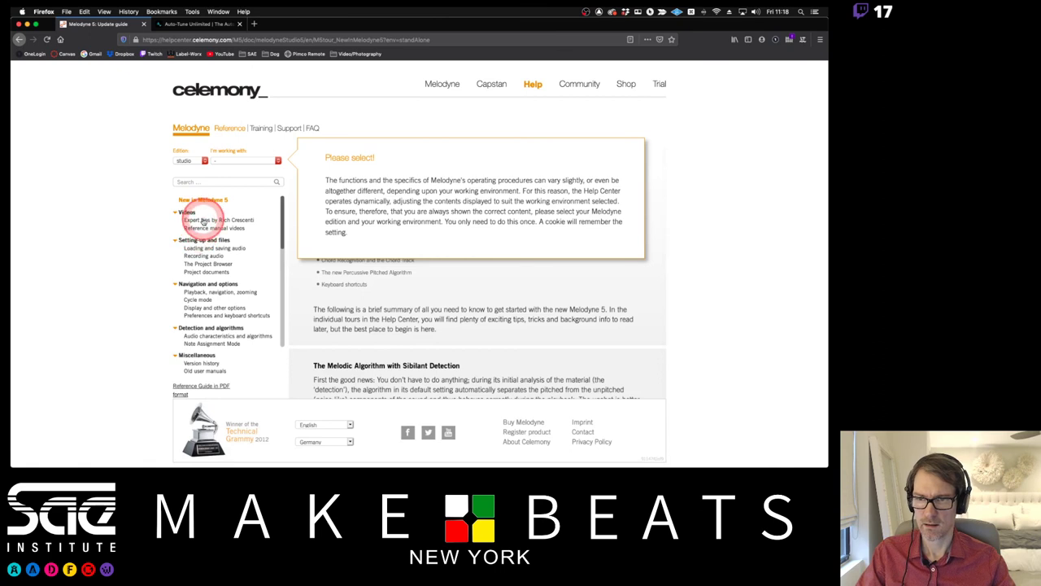
{"action": "left_click", "coordinate": [203, 221]}
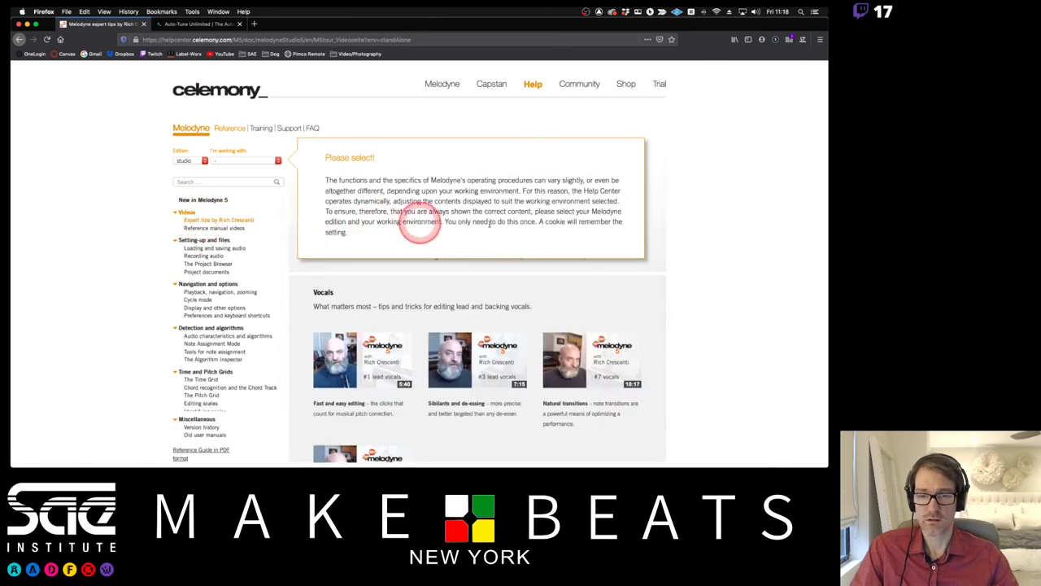
{"action": "scroll", "coordinate": [643, 271], "scroll_direction": "down", "scroll_amount": 10}
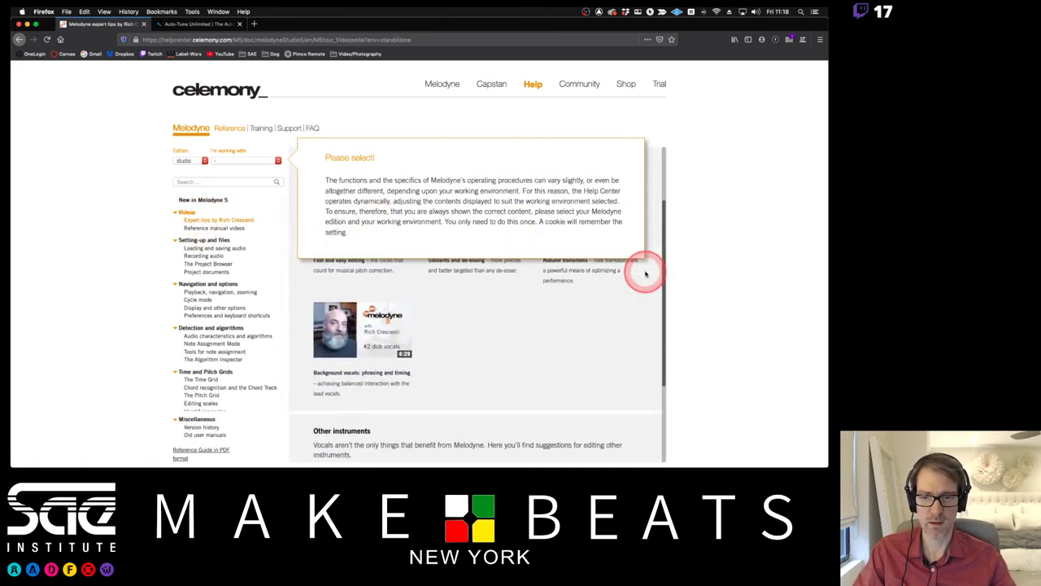
{"action": "scroll", "coordinate": [644, 274], "scroll_direction": "down", "scroll_amount": 3}
{"action": "scroll", "coordinate": [421, 263], "scroll_direction": "up", "scroll_amount": 2}
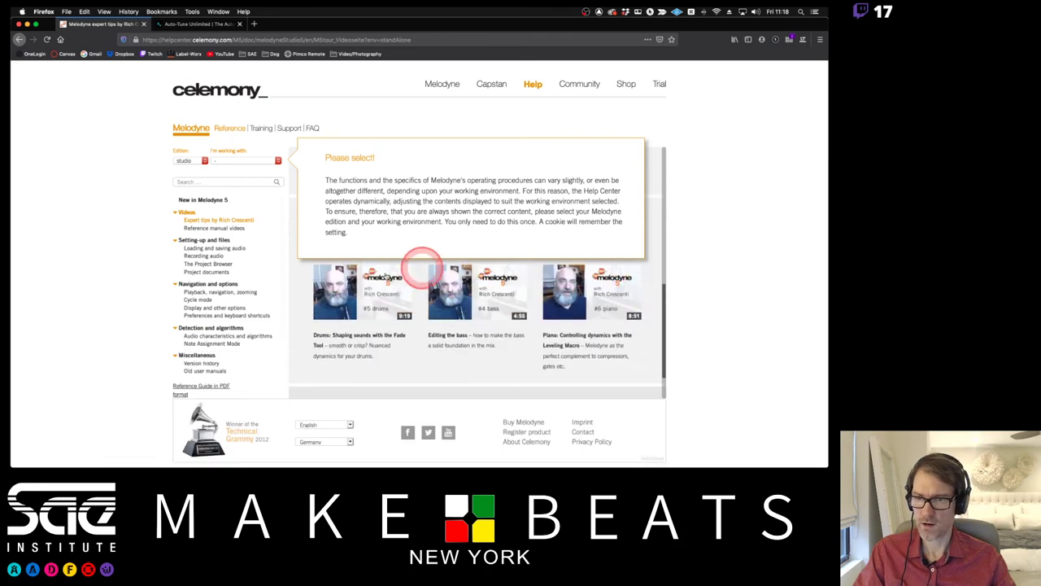
{"action": "scroll", "coordinate": [236, 274], "scroll_direction": "down", "scroll_amount": 5}
{"action": "scroll", "coordinate": [236, 274], "scroll_direction": "down", "scroll_amount": 5}
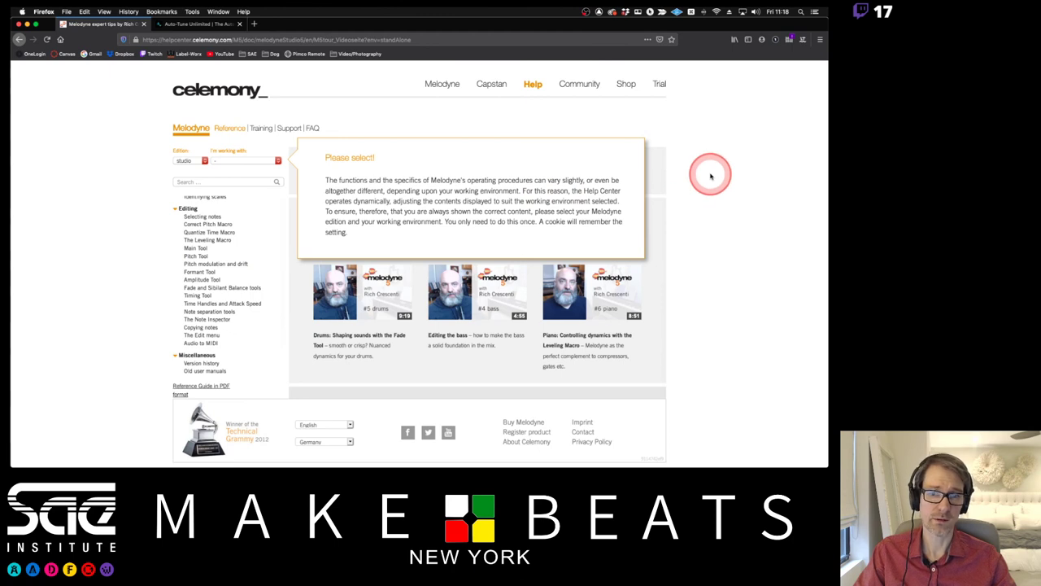
{"action": "left_click", "coordinate": [232, 161]}
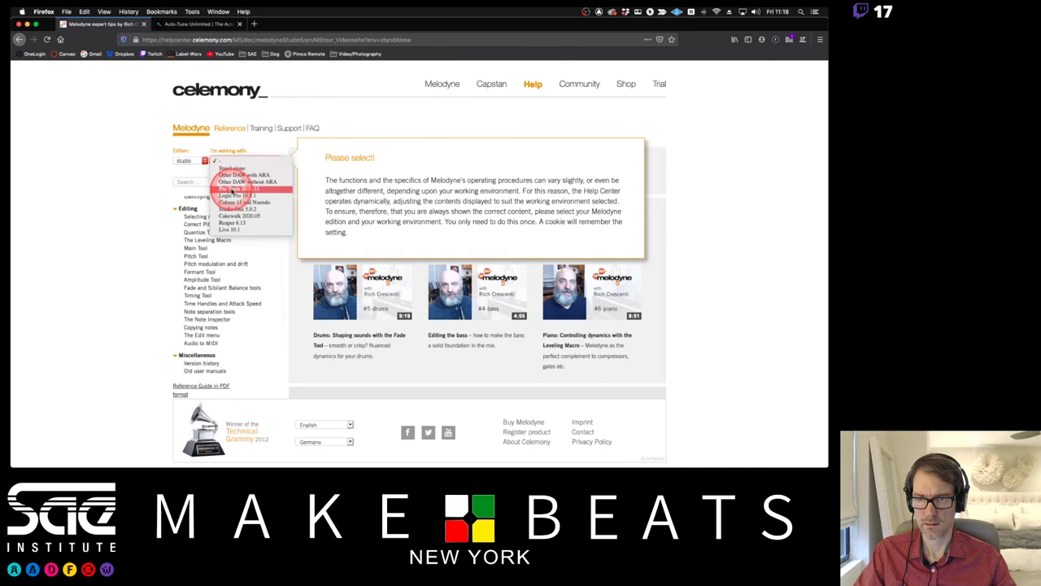
{"action": "left_click", "coordinate": [234, 189]}
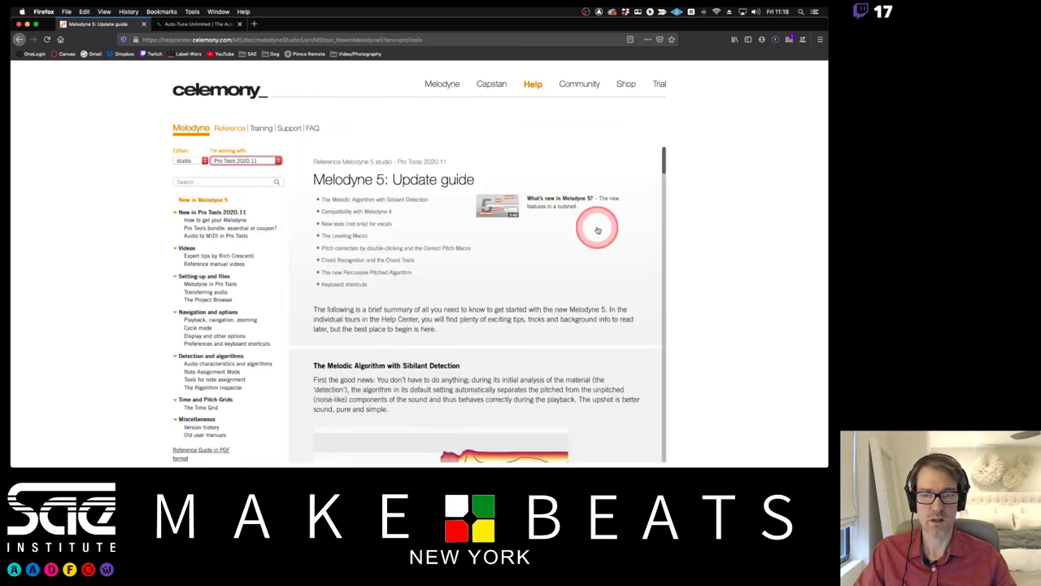
Read the Update guide's Sibilant Detection section, then narrow the Firefox window to reveal Pro Tools.
{"action": "scroll", "coordinate": [597, 229], "scroll_direction": "down", "scroll_amount": 5}
{"action": "scroll", "coordinate": [596, 229], "scroll_direction": "up", "scroll_amount": 5}
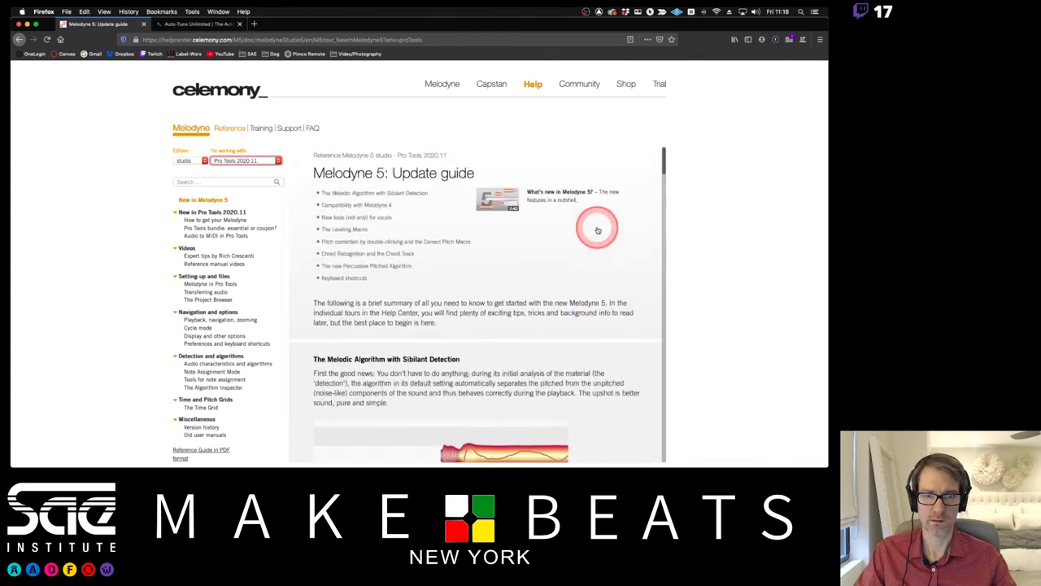
{"action": "scroll", "coordinate": [597, 229], "scroll_direction": "down", "scroll_amount": 10}
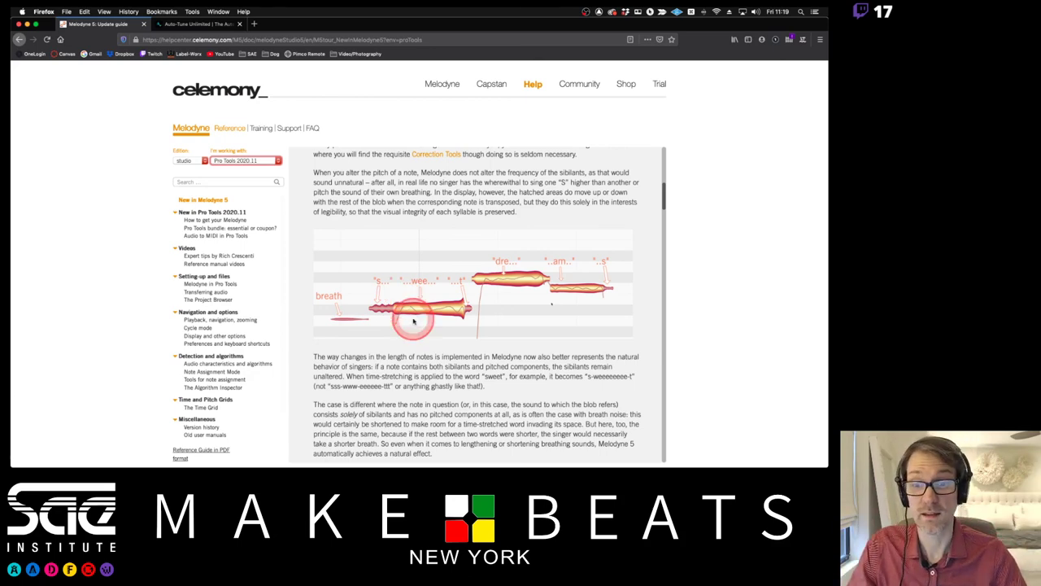
{"action": "scroll", "coordinate": [425, 326], "scroll_direction": "down", "scroll_amount": 5}
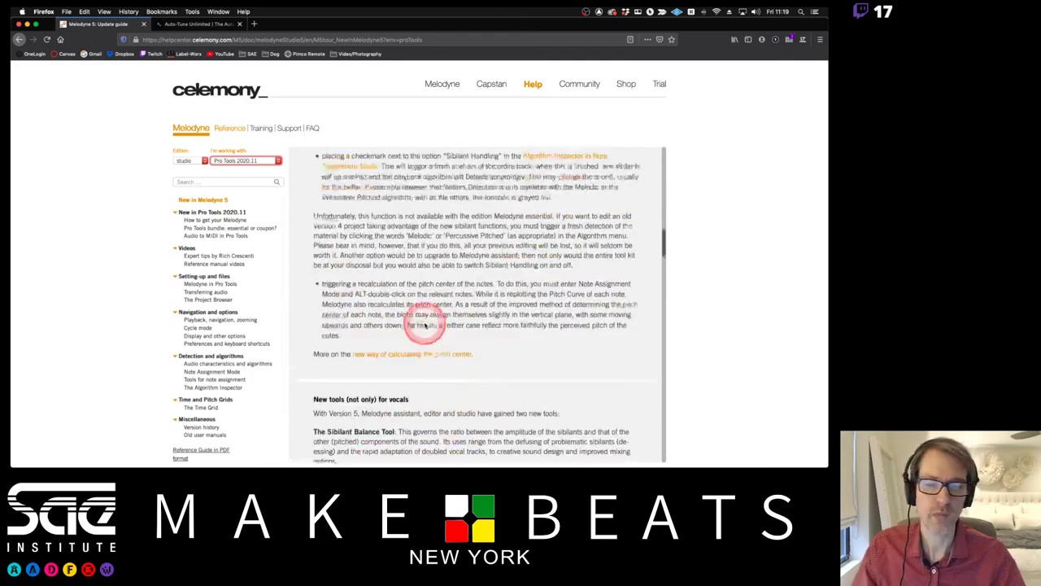
{"action": "scroll", "coordinate": [425, 325], "scroll_direction": "up", "scroll_amount": 1}
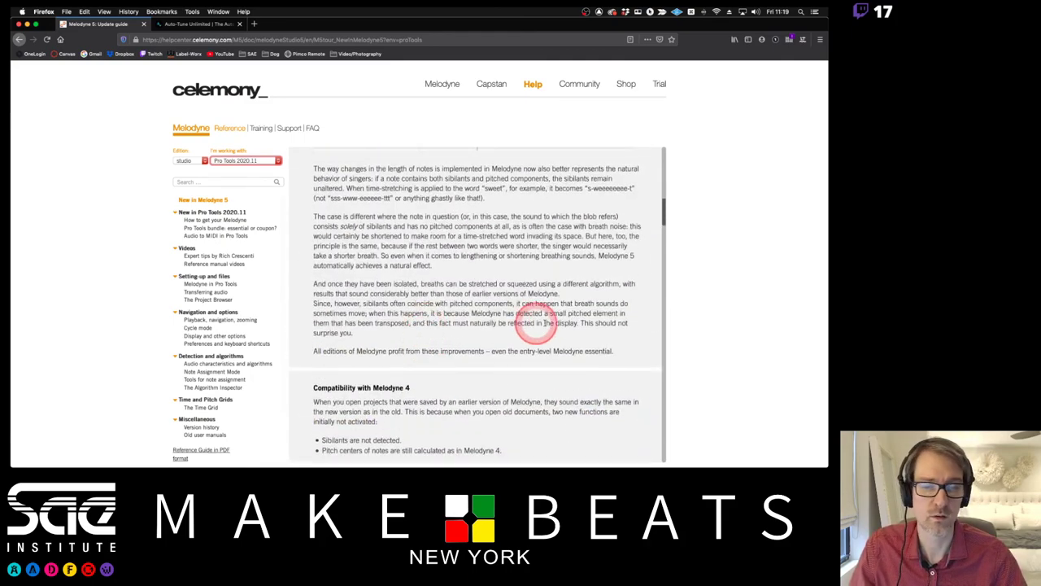
{"action": "scroll", "coordinate": [567, 323], "scroll_direction": "up", "scroll_amount": 8}
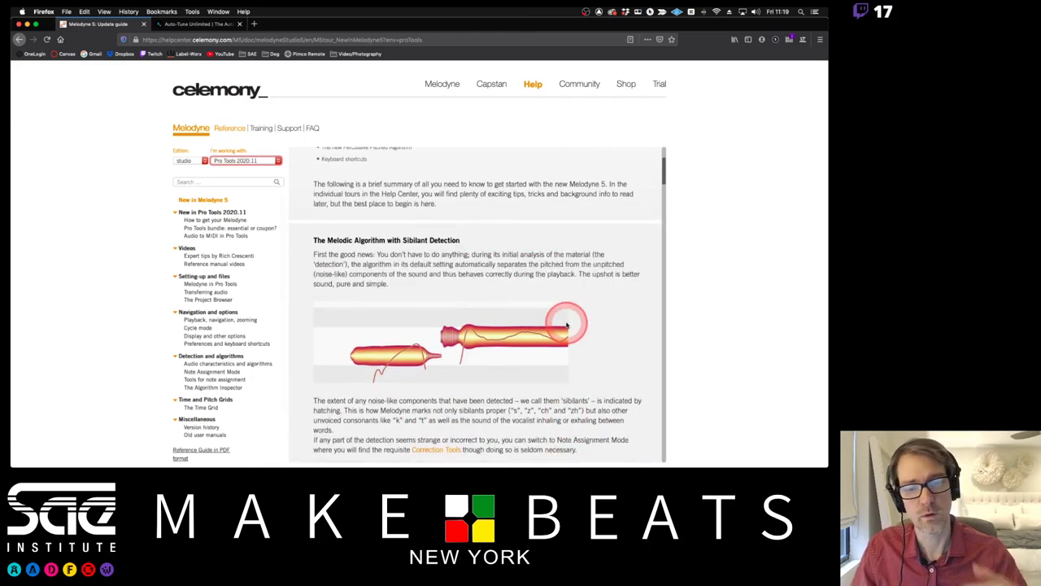
{"action": "scroll", "coordinate": [567, 324], "scroll_direction": "up", "scroll_amount": 5}
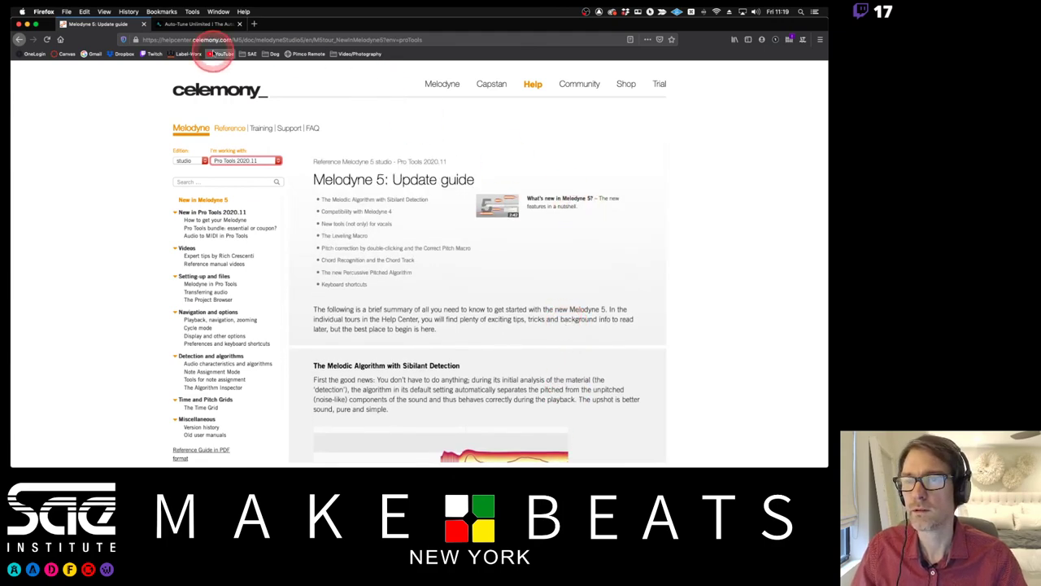
{"action": "left_click_drag", "start_coordinate": [827, 111], "coordinate": [566, 106]}
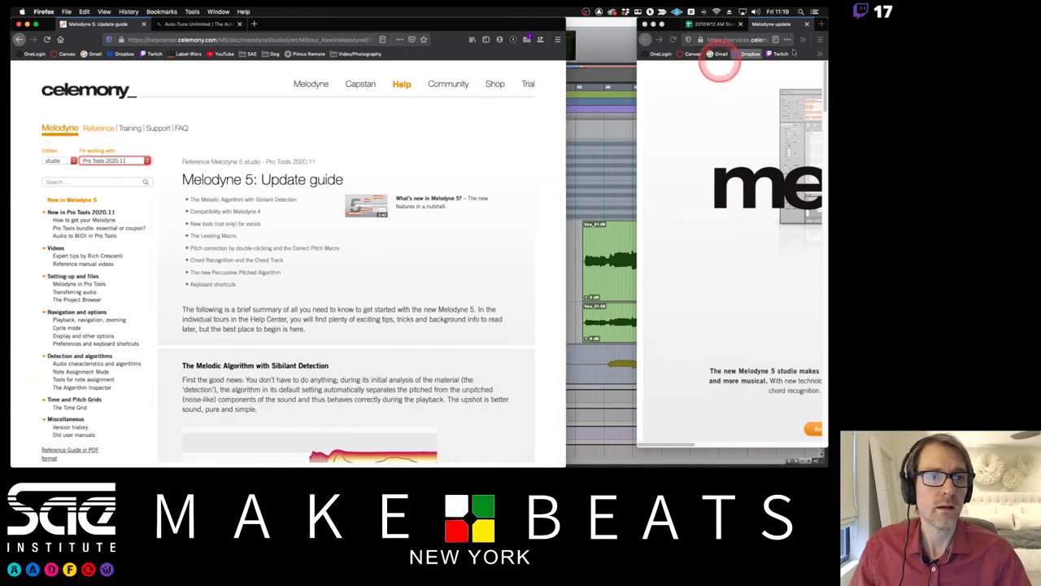
Bring Pro Tools' edit window back in front of the browser windows.
{"action": "left_click", "coordinate": [601, 22]}
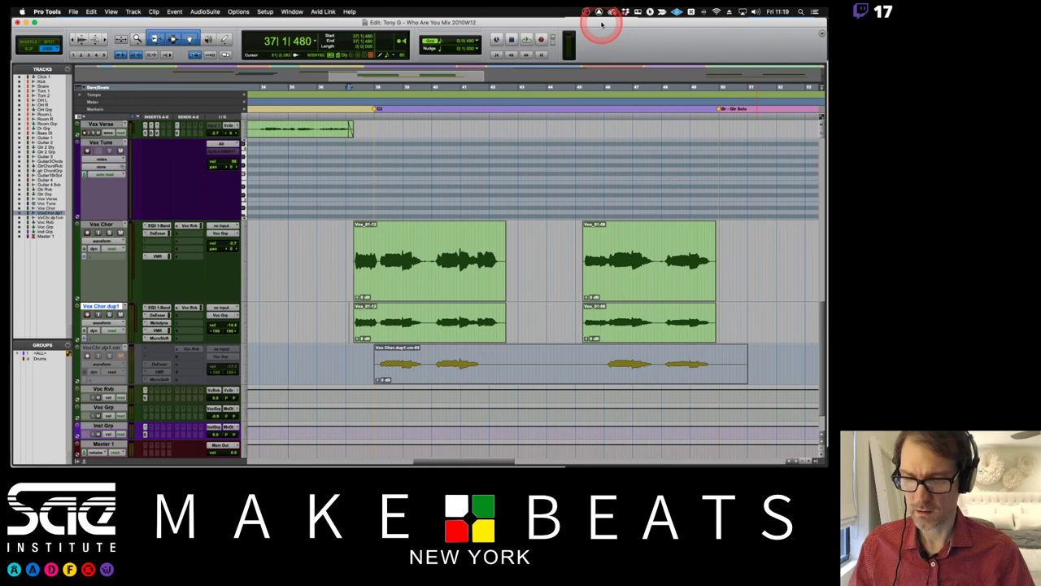
{"action": "key", "text": "super+Tab"}
{"action": "key", "text": "super+Tab"}
{"action": "key", "text": "super+Tab"}
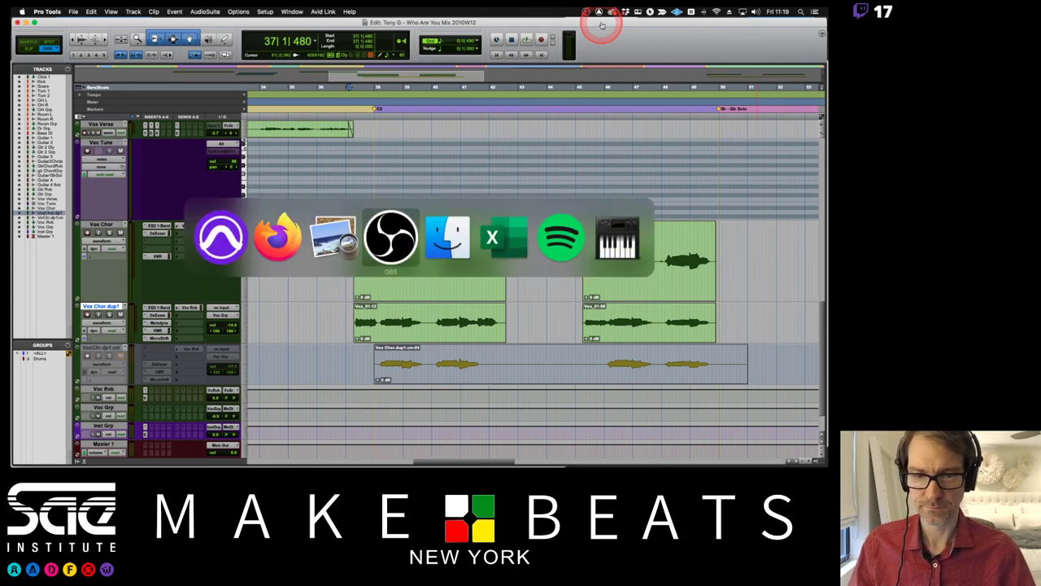